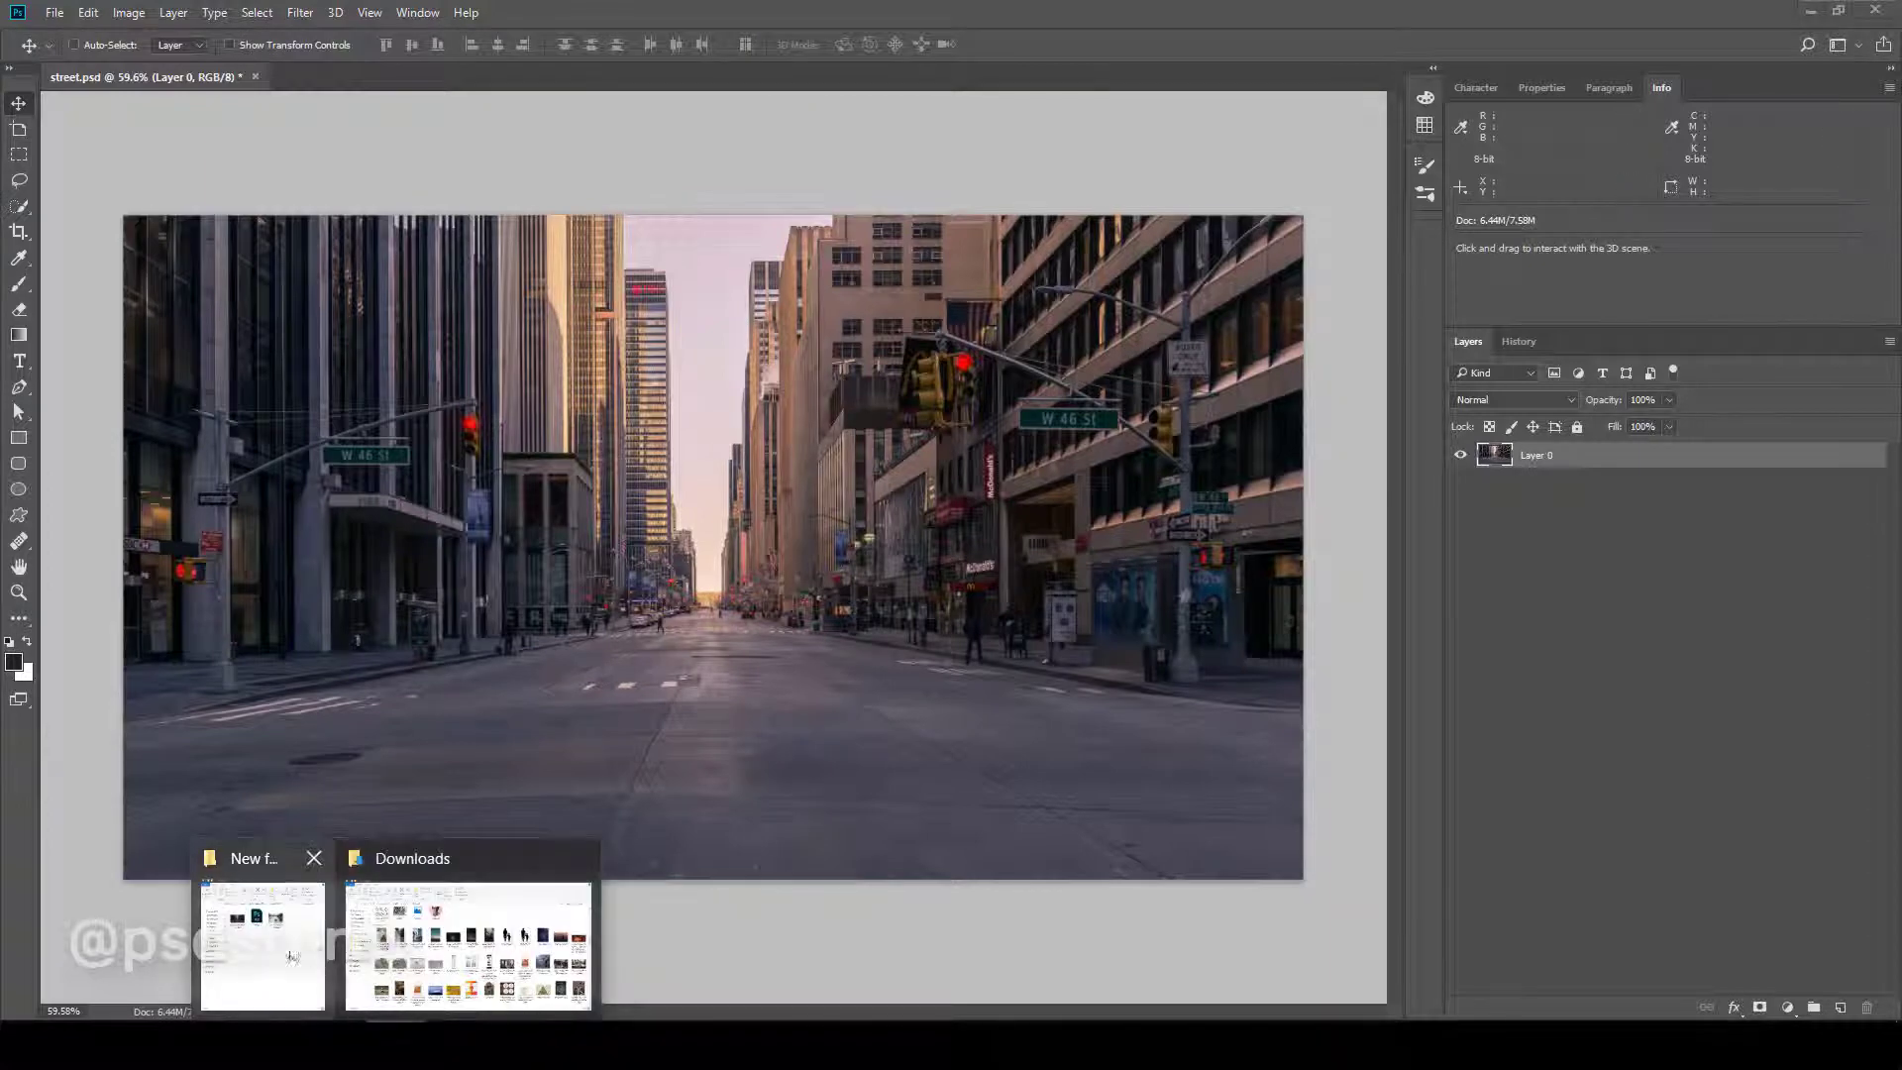
- Place the canal photo into street.psd, aligned to the bottom and centred horizontally
left_click(298, 941)
left_click_drag(1495, 352, 650, 521)
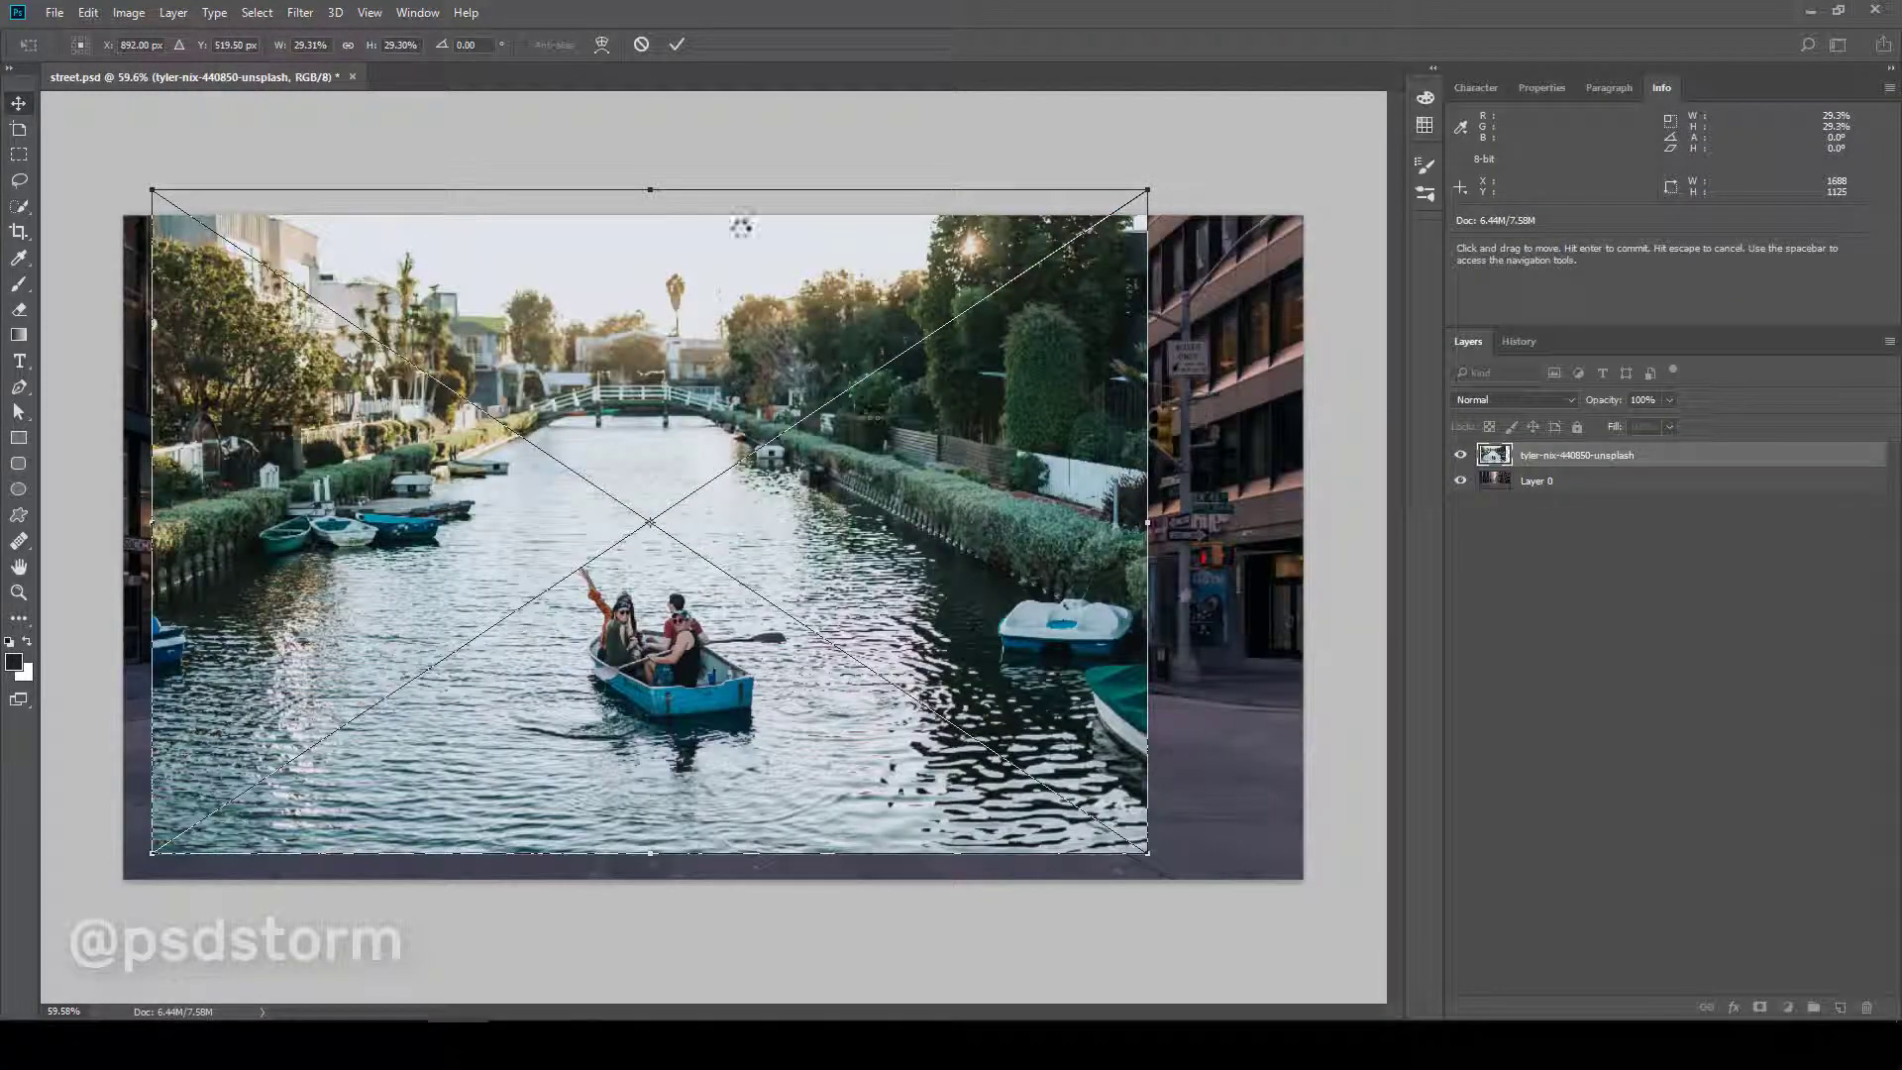
key("Return")
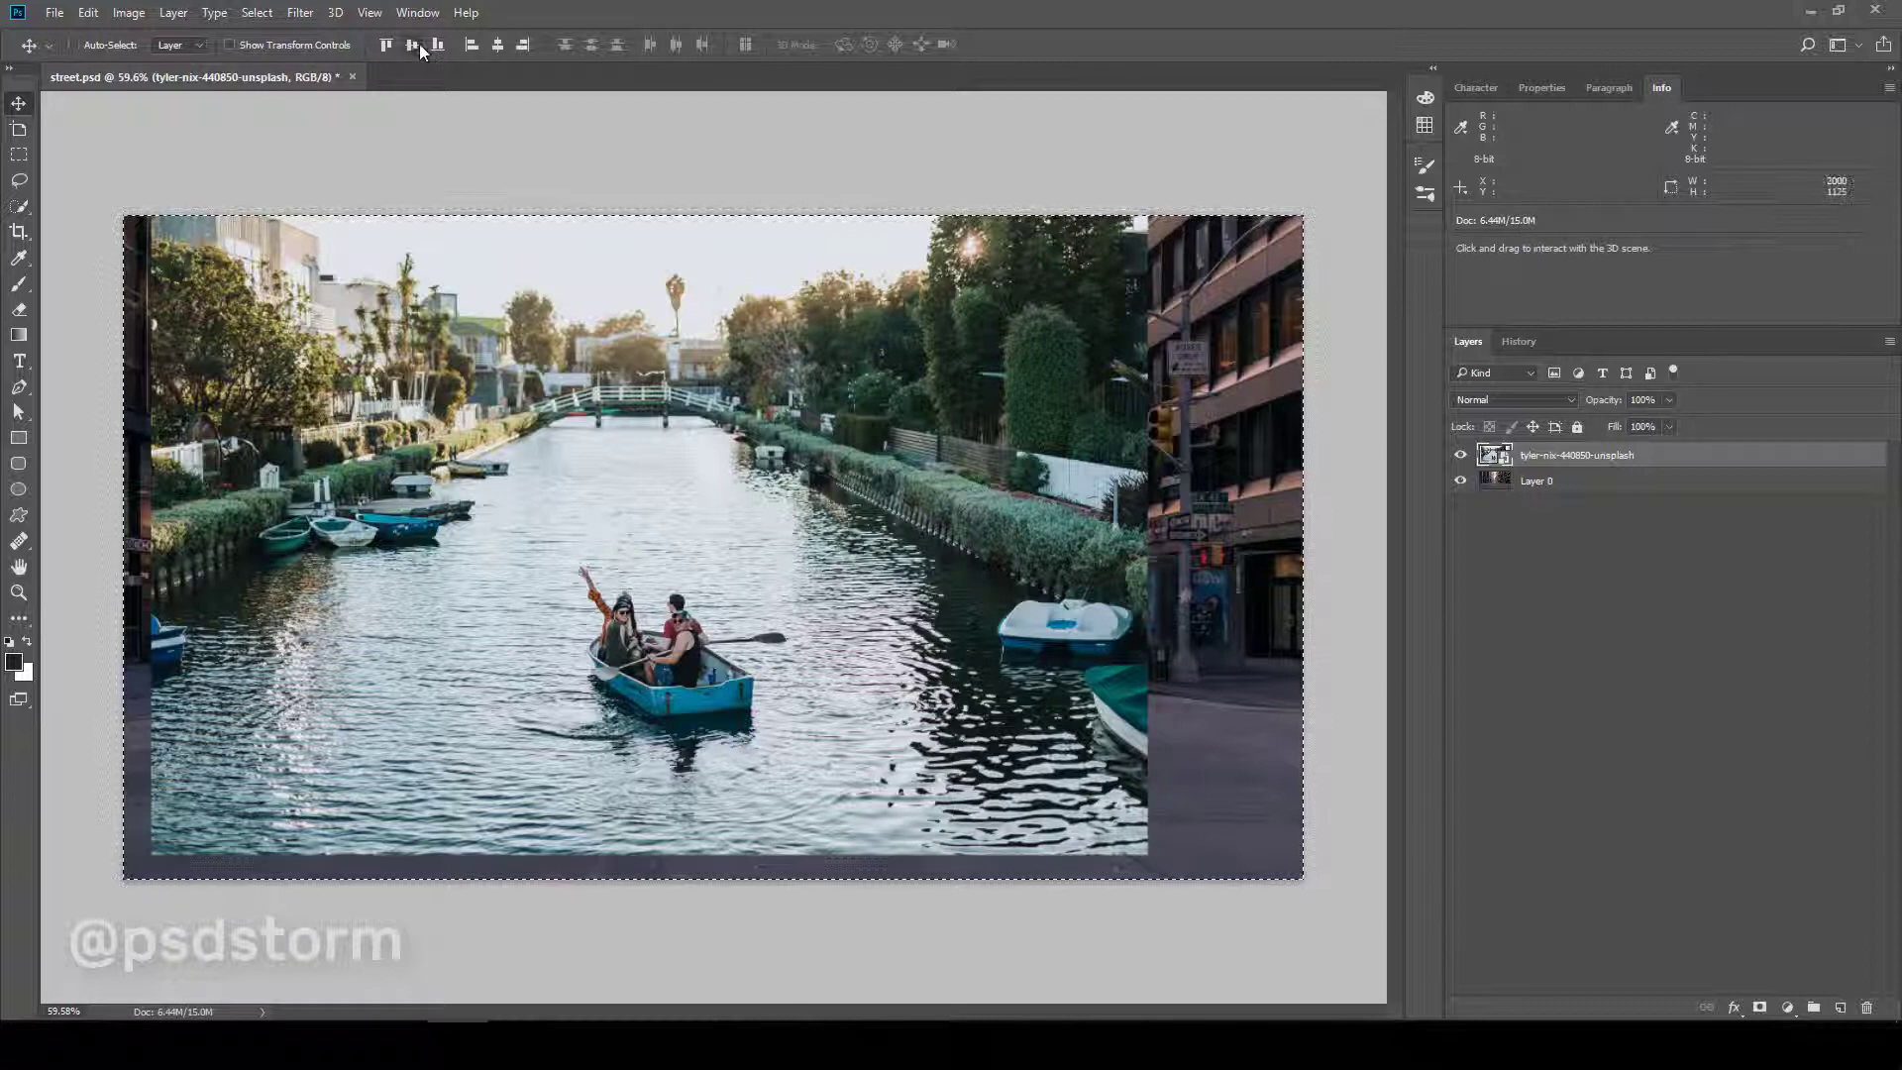
left_click(437, 43)
left_click(497, 44)
- Scale the canal layer up to cover the canvas and hide it with a black mask
key("ctrl+t")
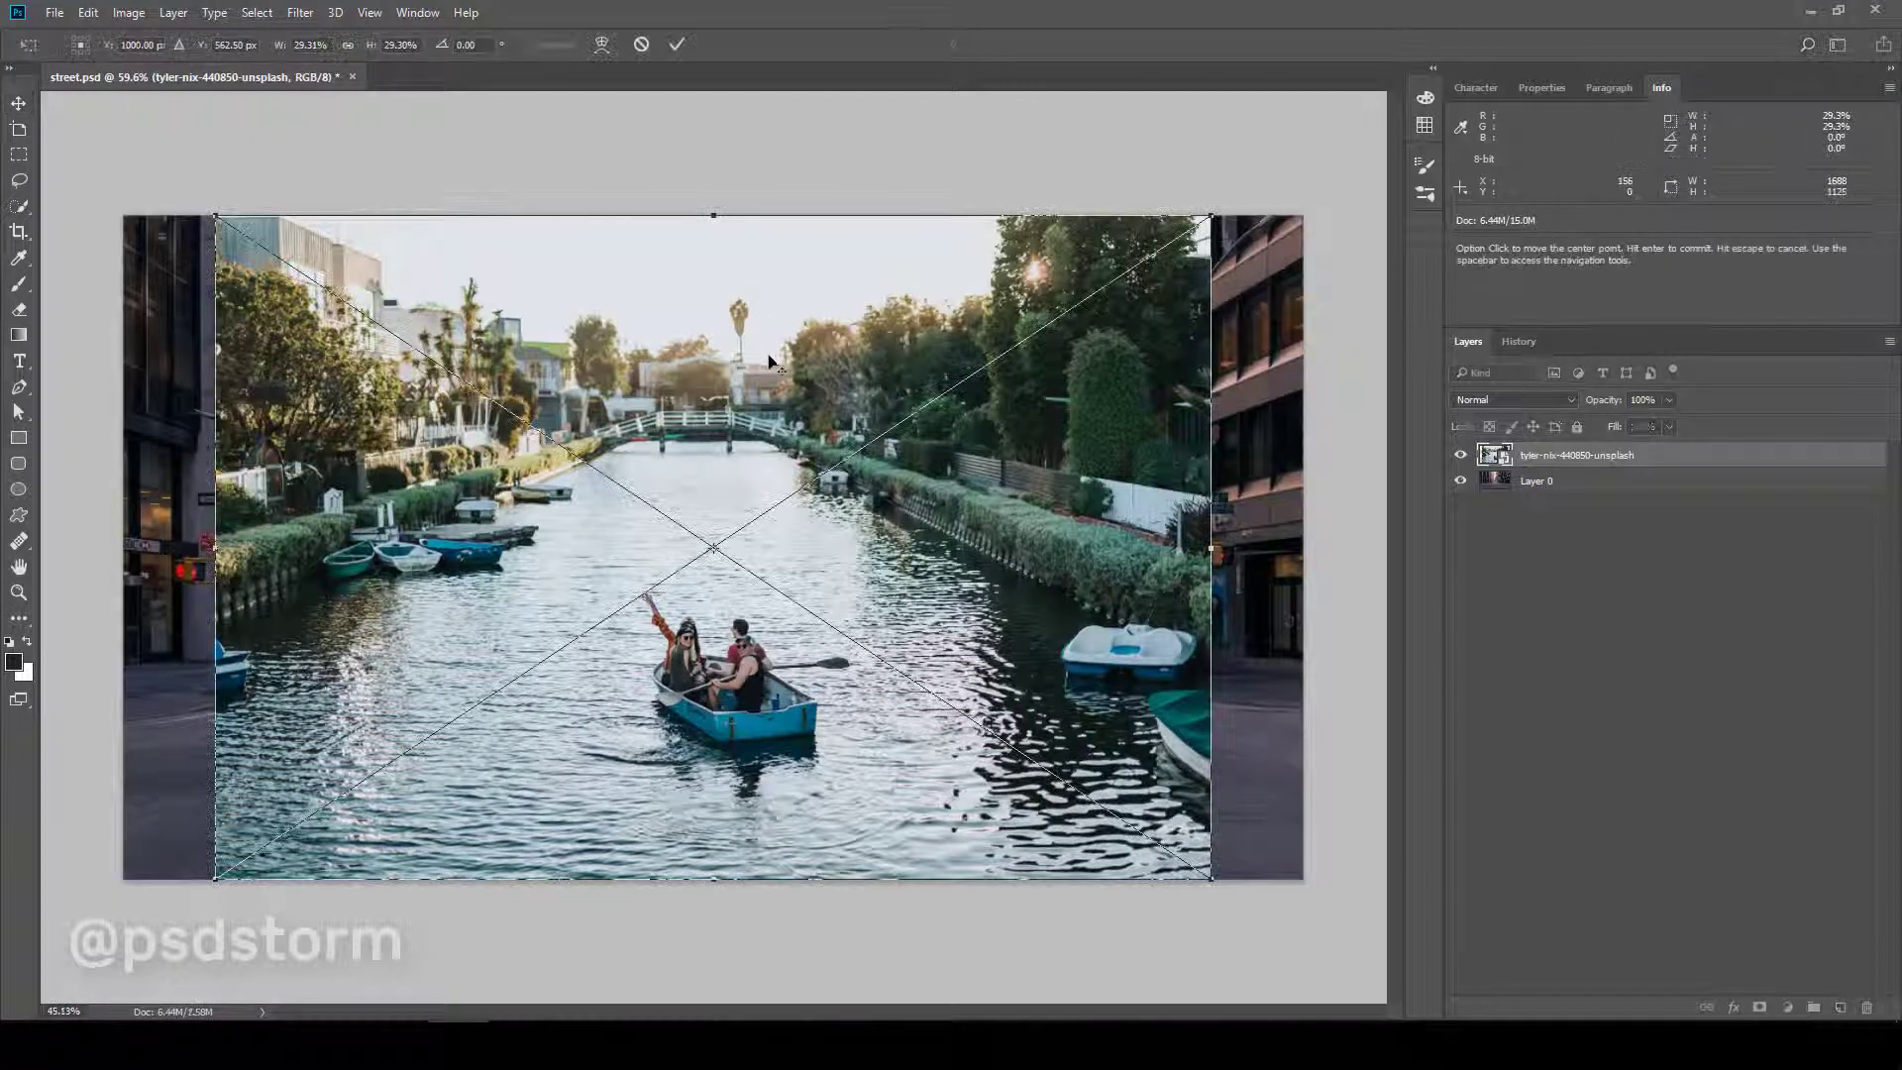
scroll(713, 592, "down", 2)
left_click_drag(1082, 339, 1096, 324)
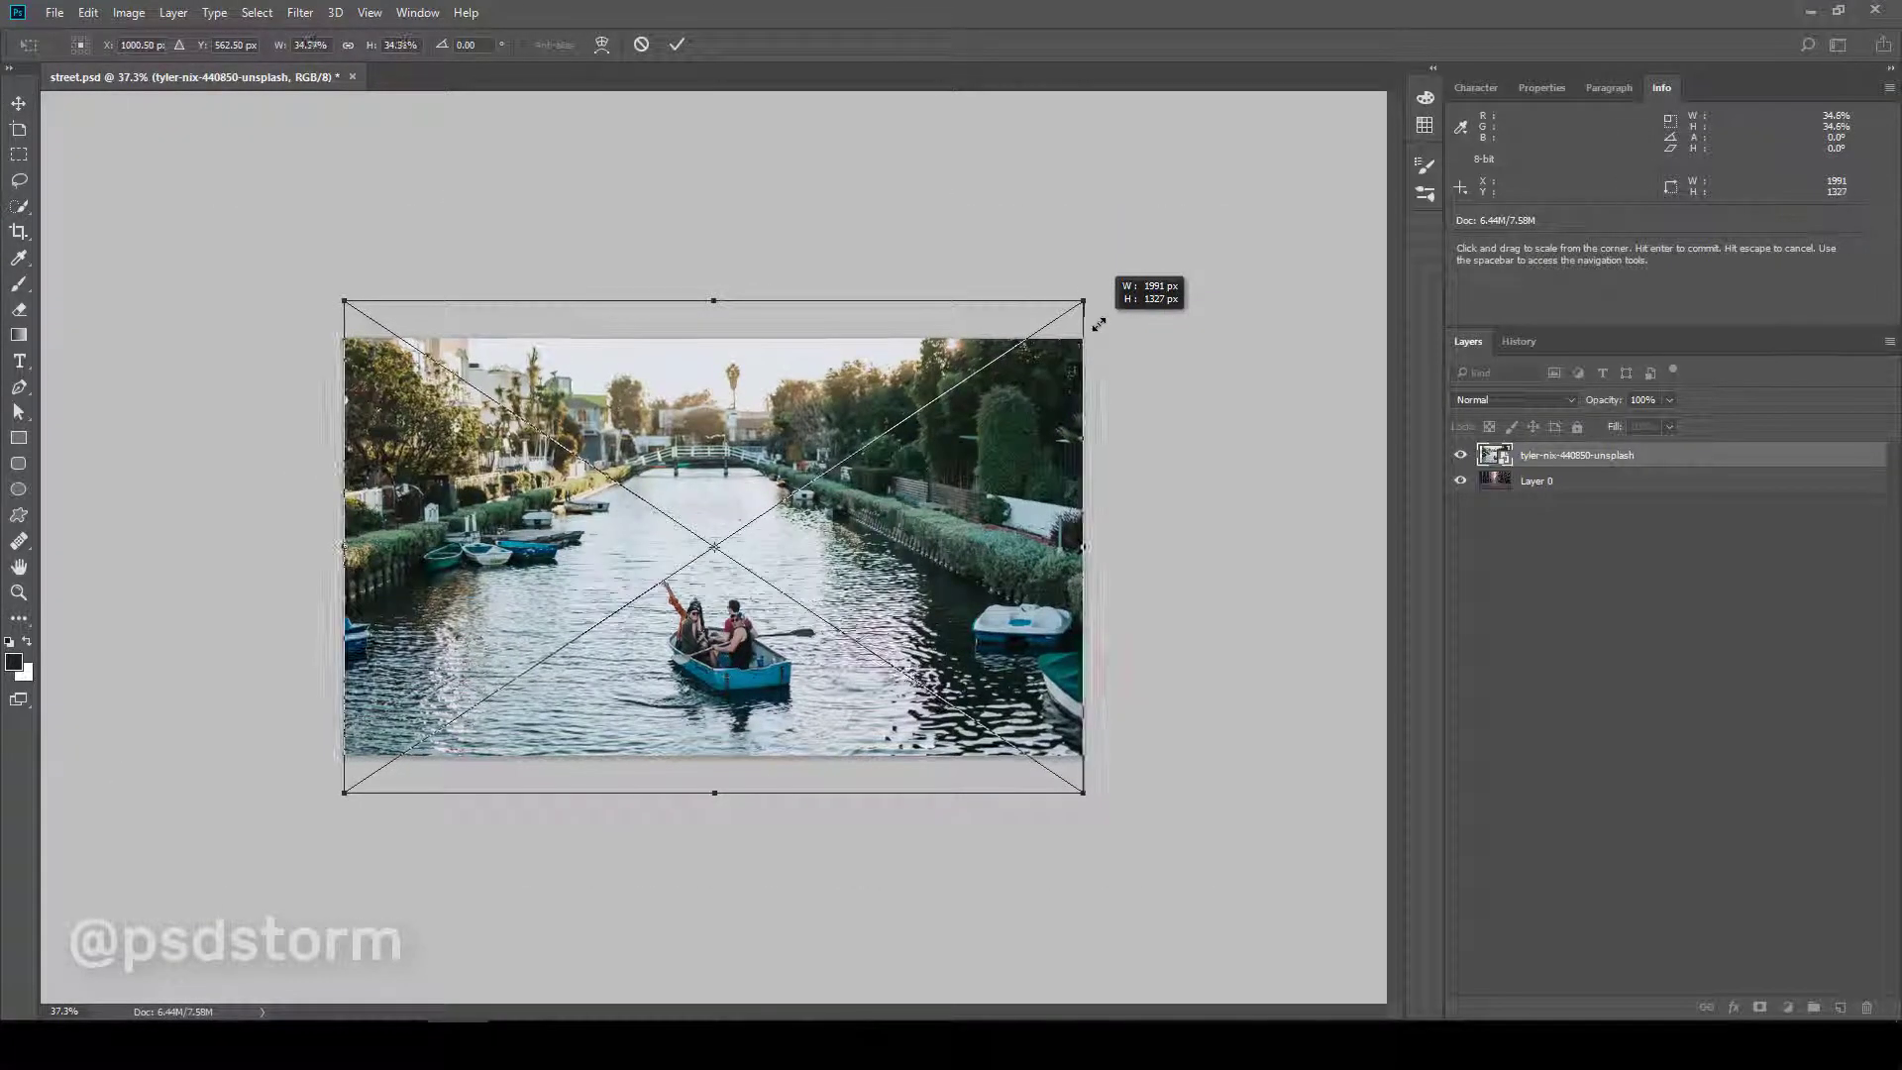
key("Return")
scroll(718, 546, "up", 2)
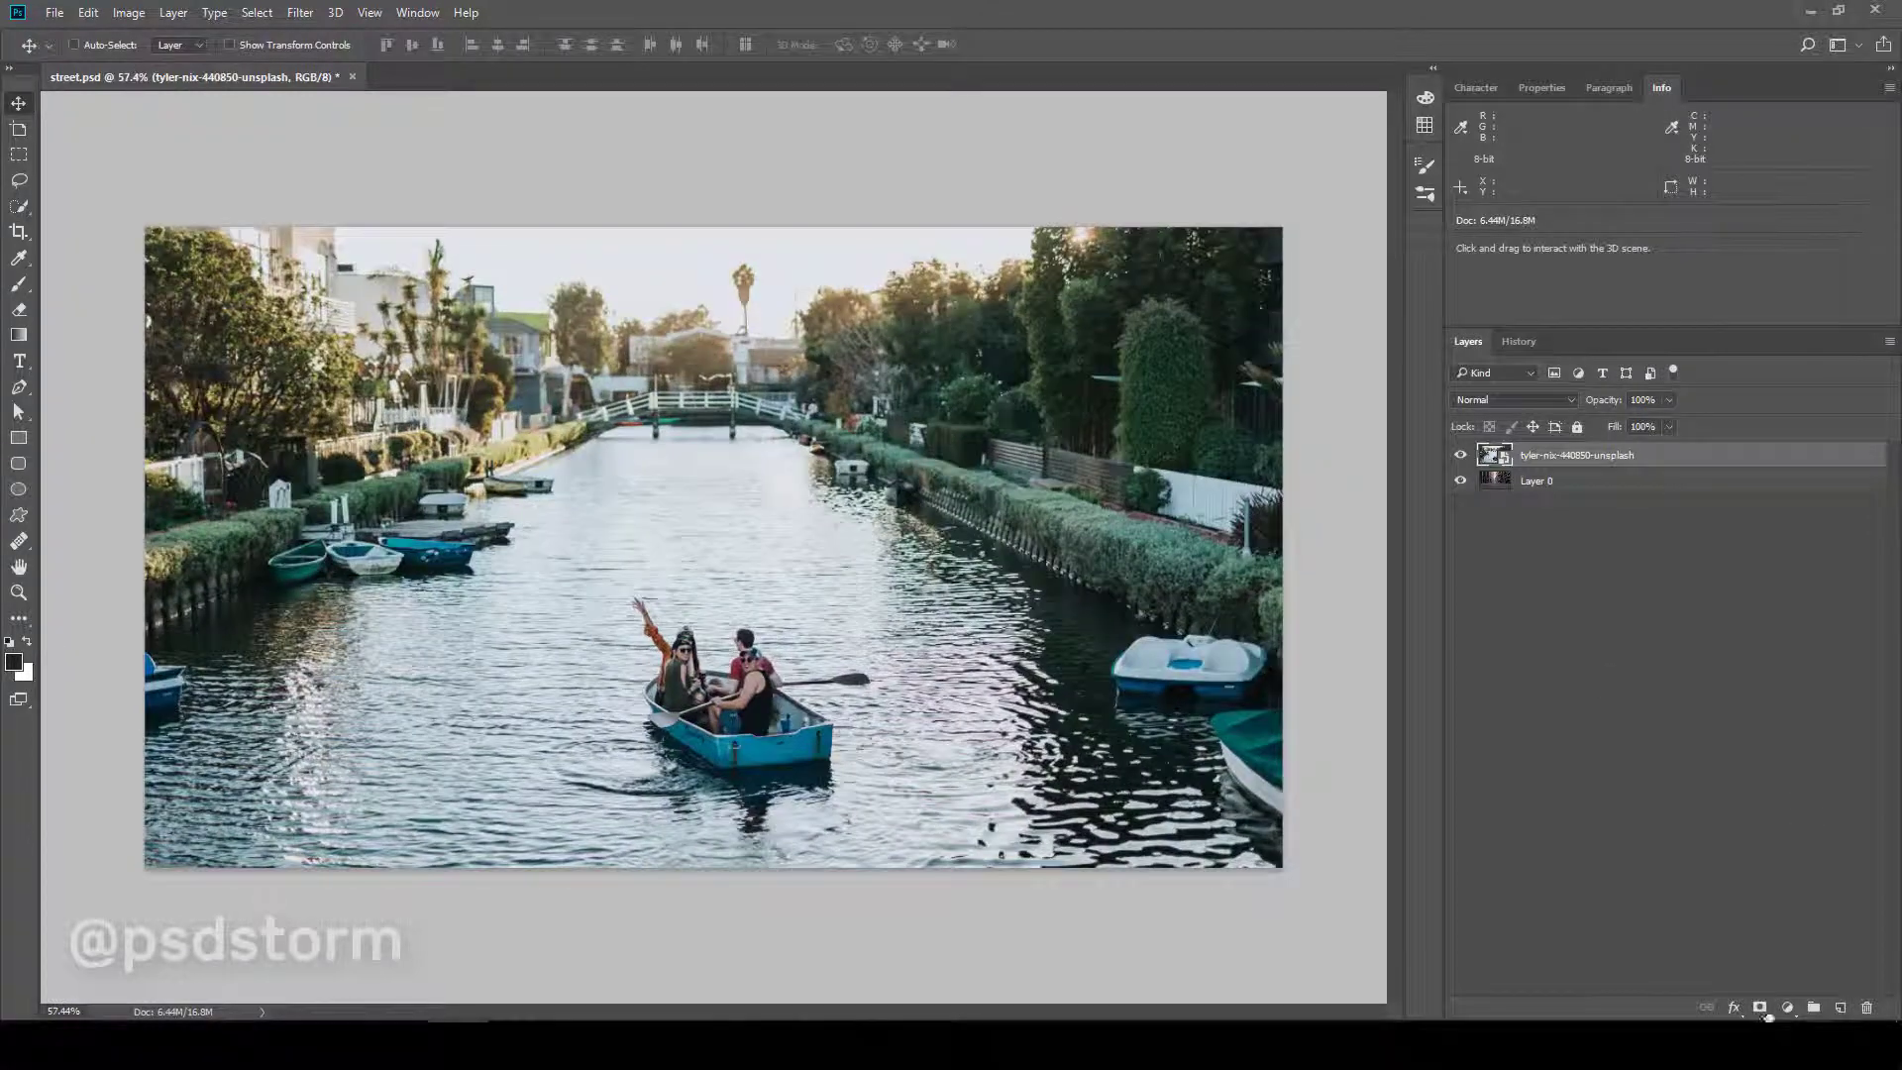
left_click(1760, 1008, "alt")
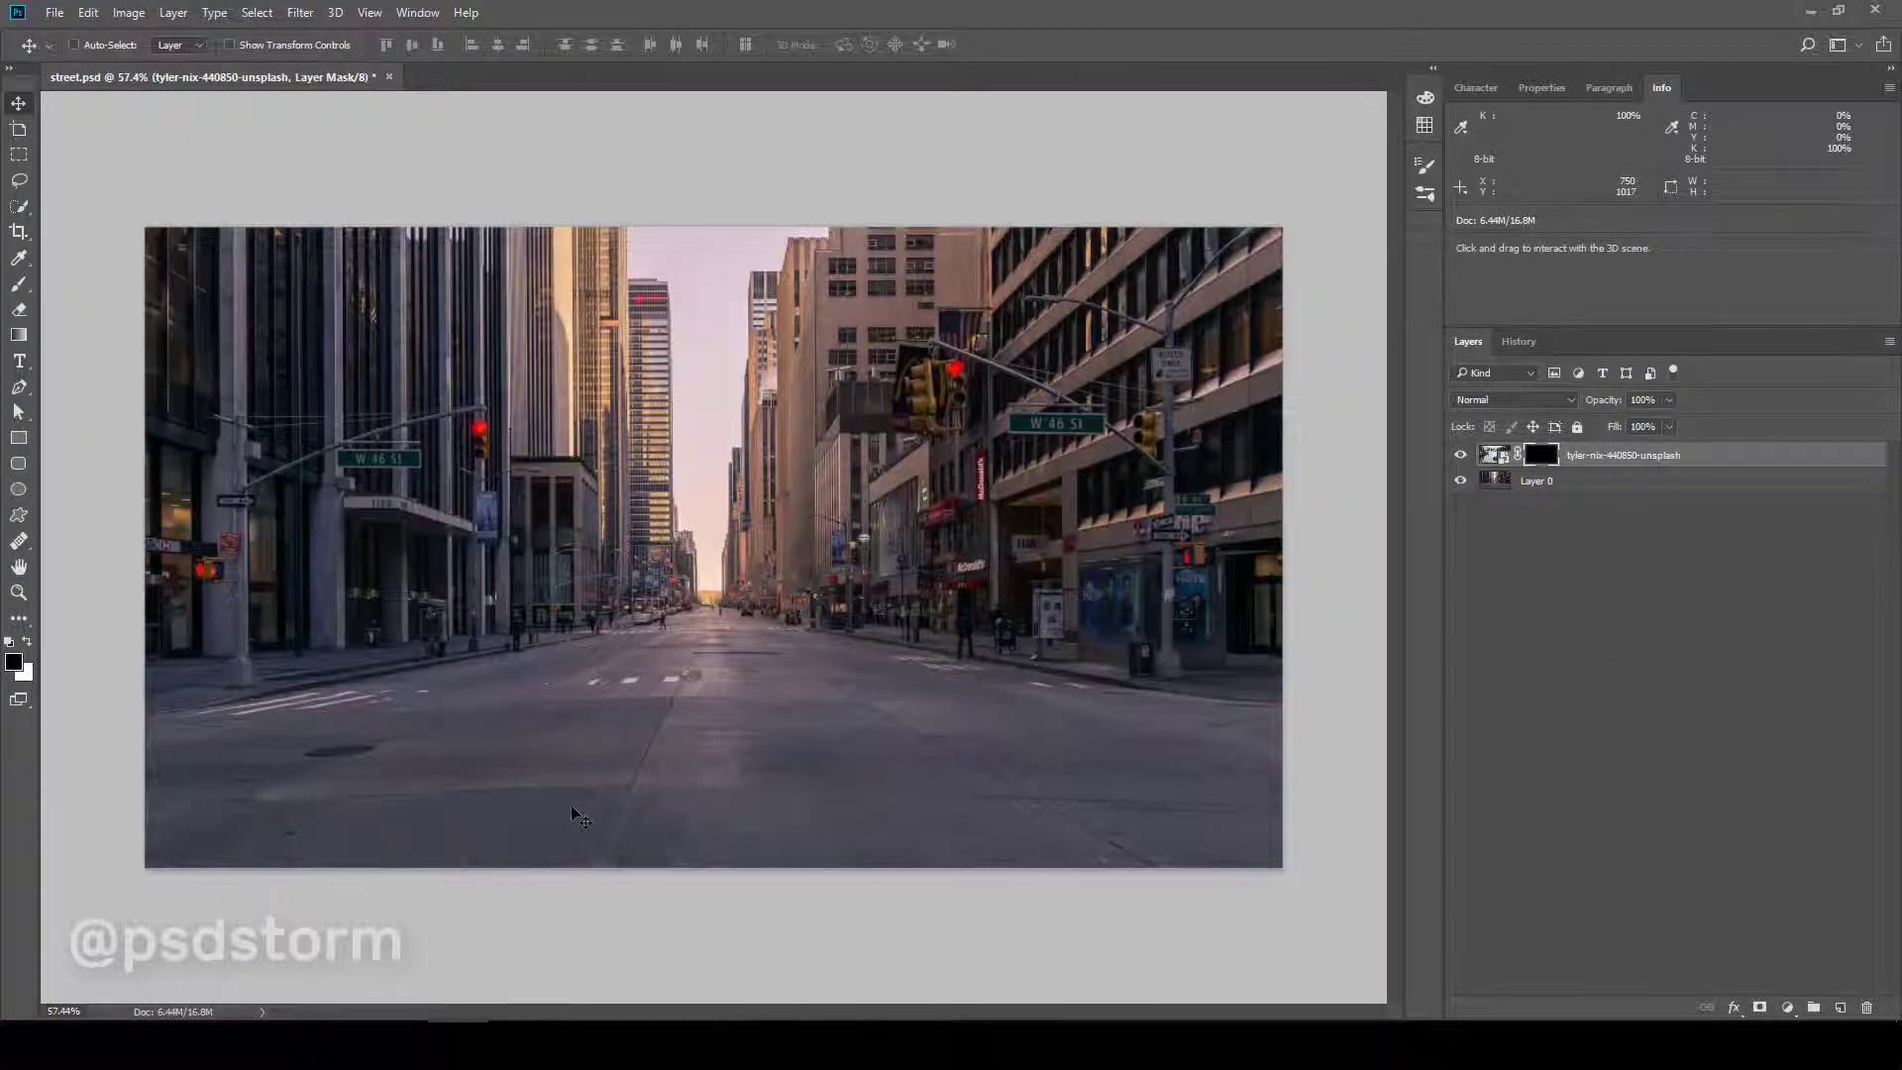
- Set up a large brush with white as the painting colour
scroll(452, 796, "up", 2)
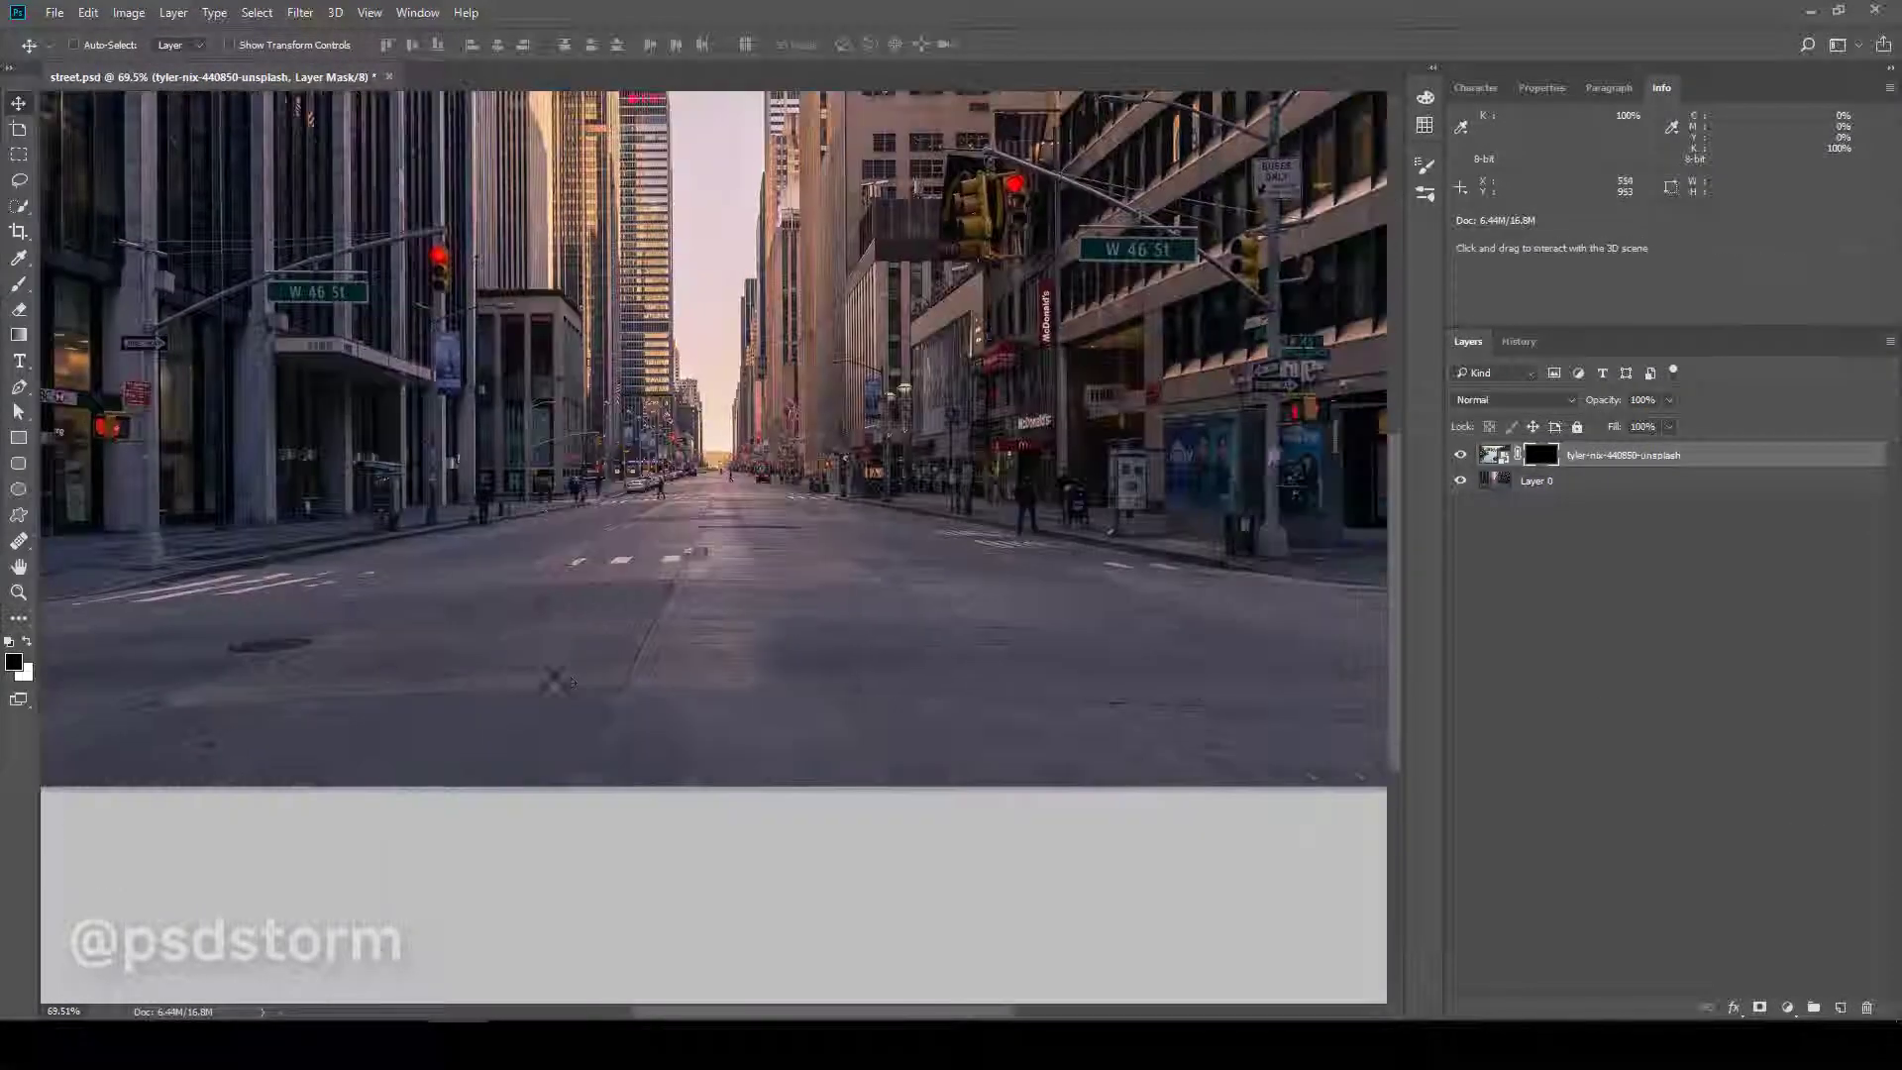
key("b")
right_click(626, 213)
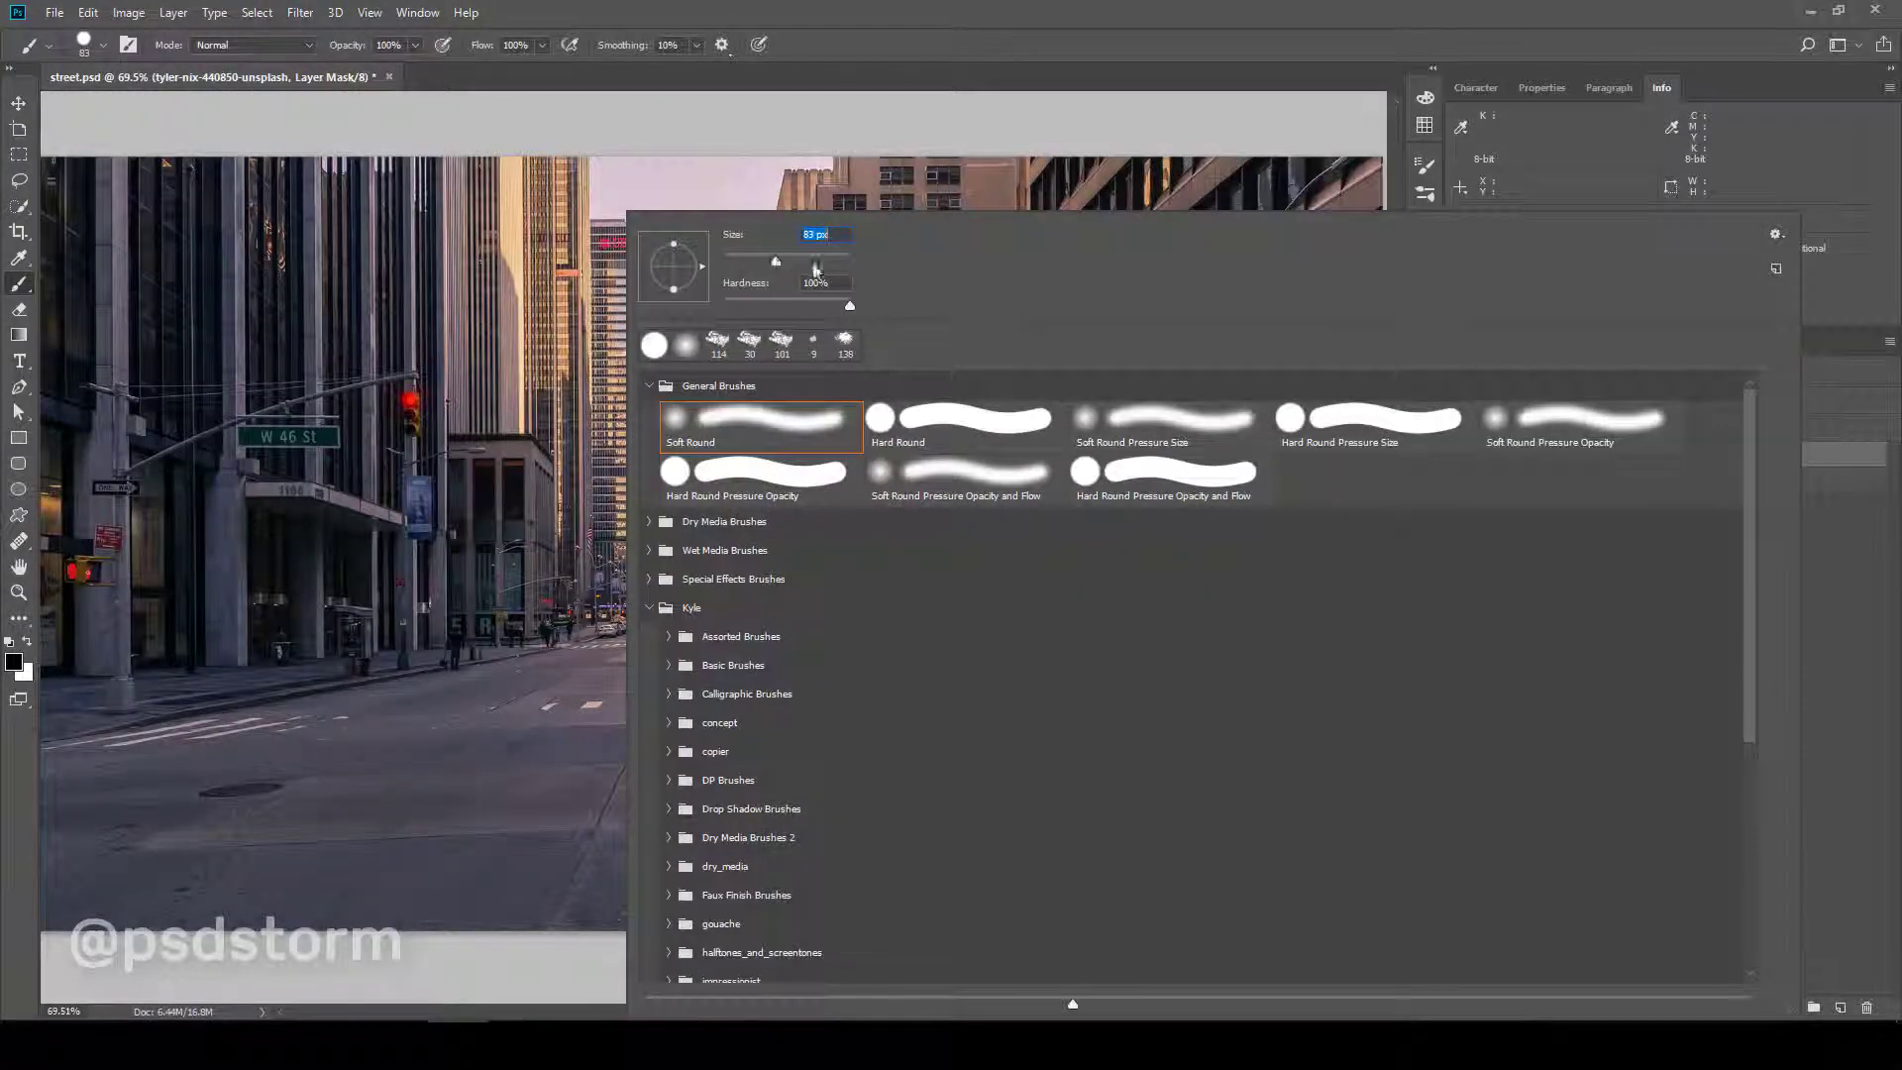
left_click_drag(776, 259, 822, 260)
key("Return")
key("x")
- Reveal the rowboat and surrounding water, then the bottom-left water with a 233 px brush
mouse_move(696, 720)
left_mouse_down()
mouse_move(763, 738)
mouse_move(842, 674)
mouse_move(738, 690)
mouse_move(644, 926)
left_mouse_up()
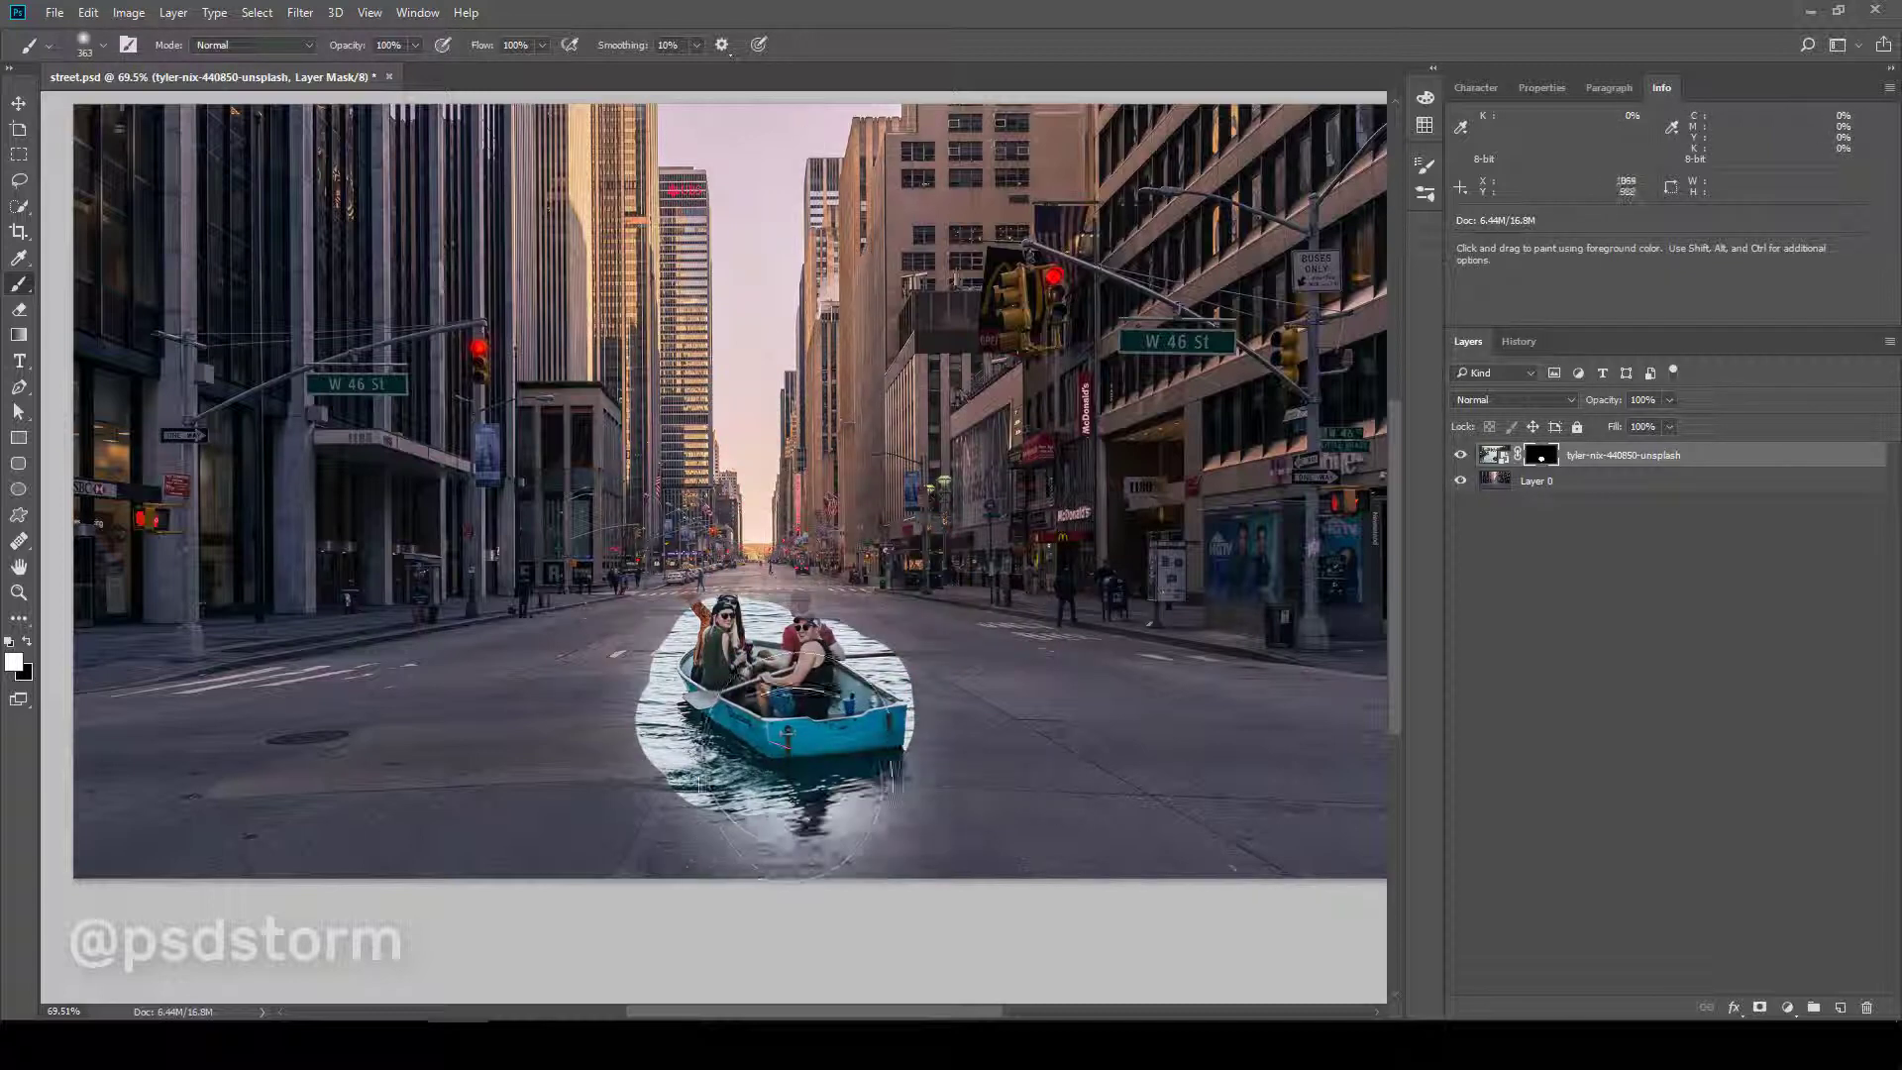
left_click_drag(634, 812, 643, 693)
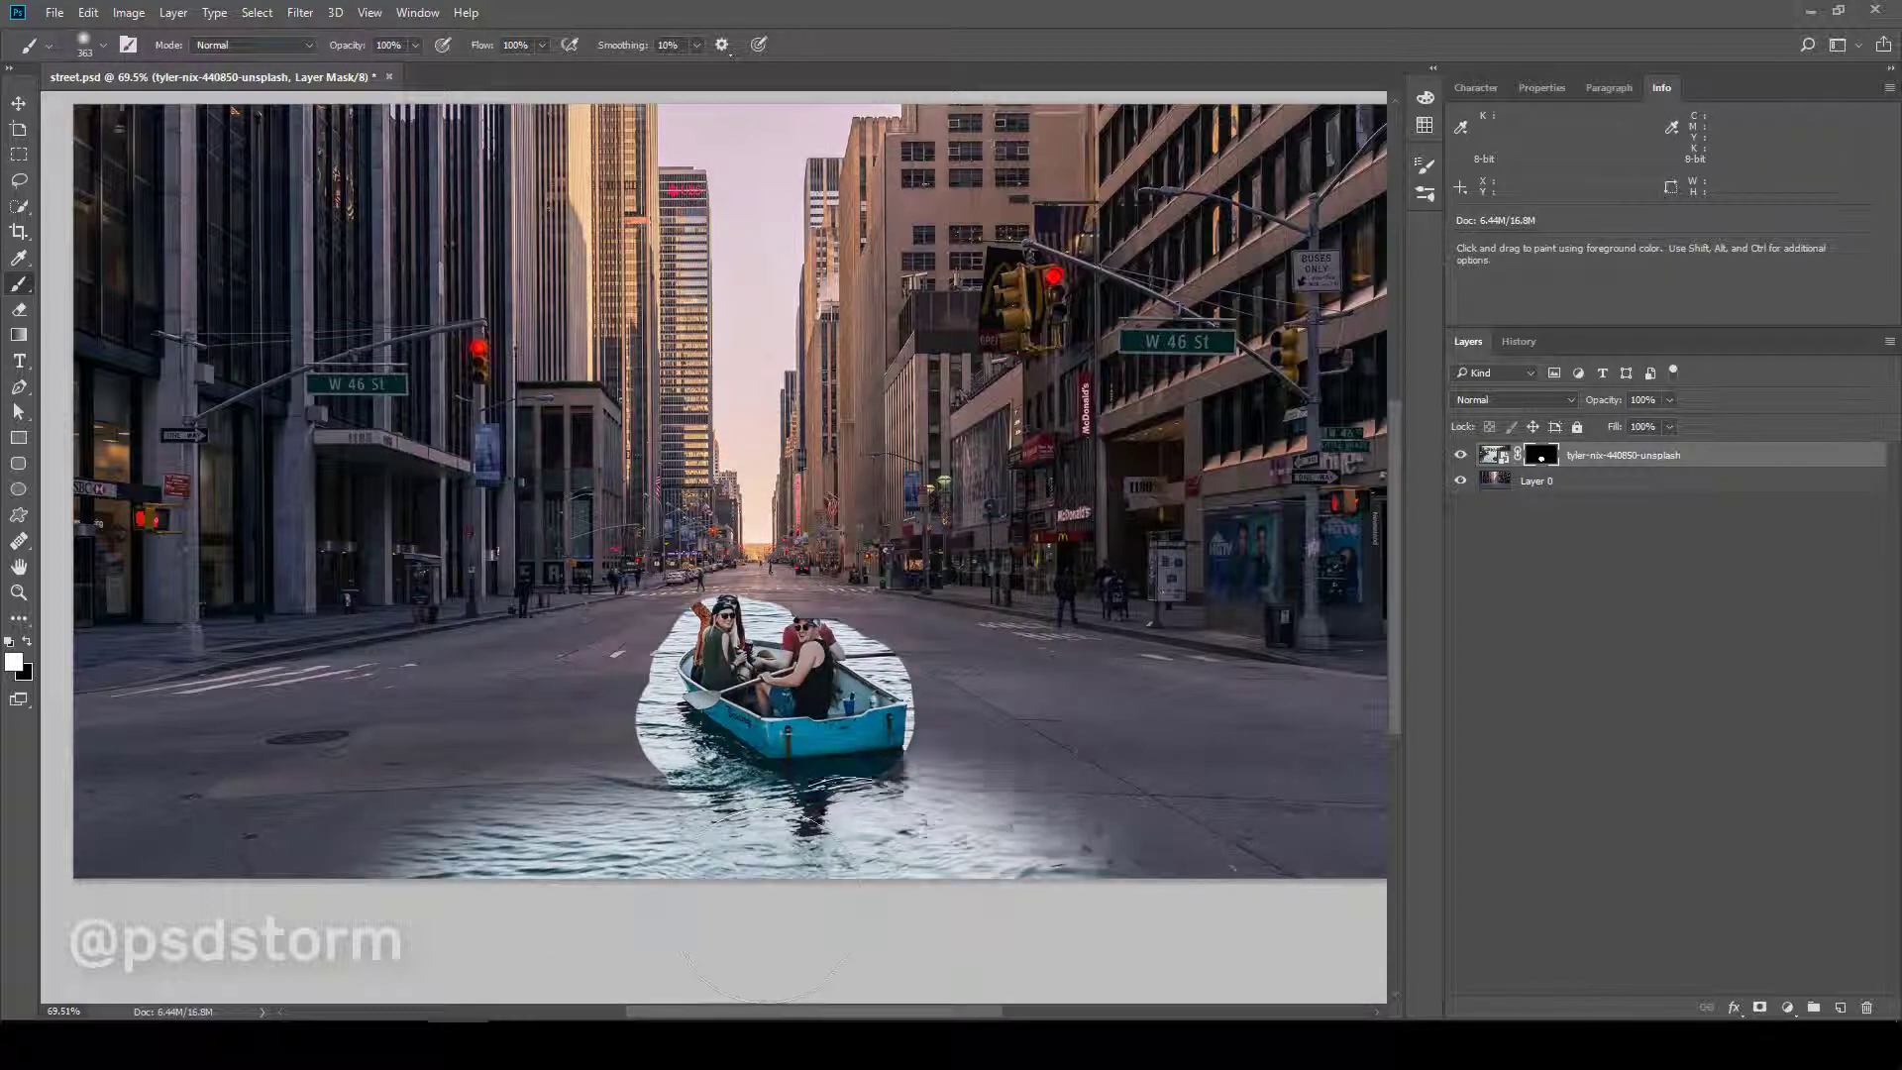
left_click_drag(812, 772, 1139, 792)
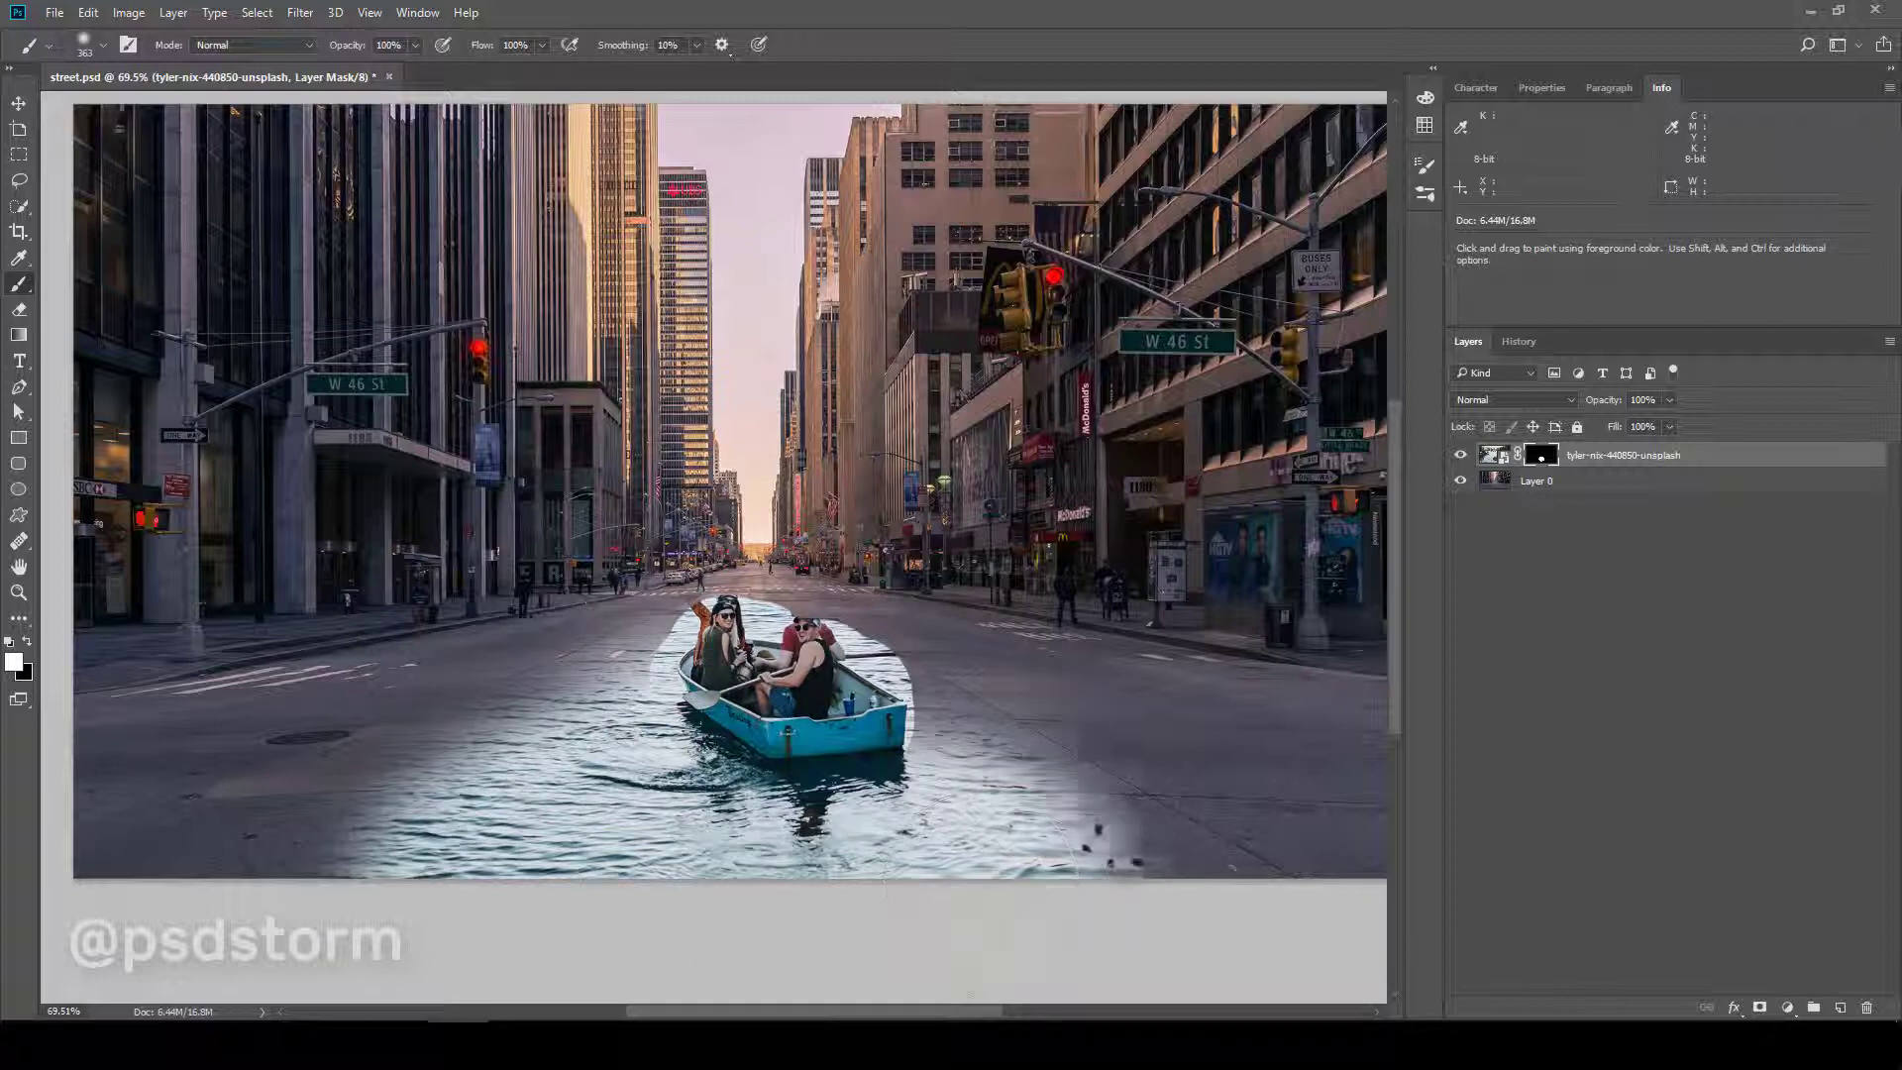
left_click_drag(849, 596, 829, 600)
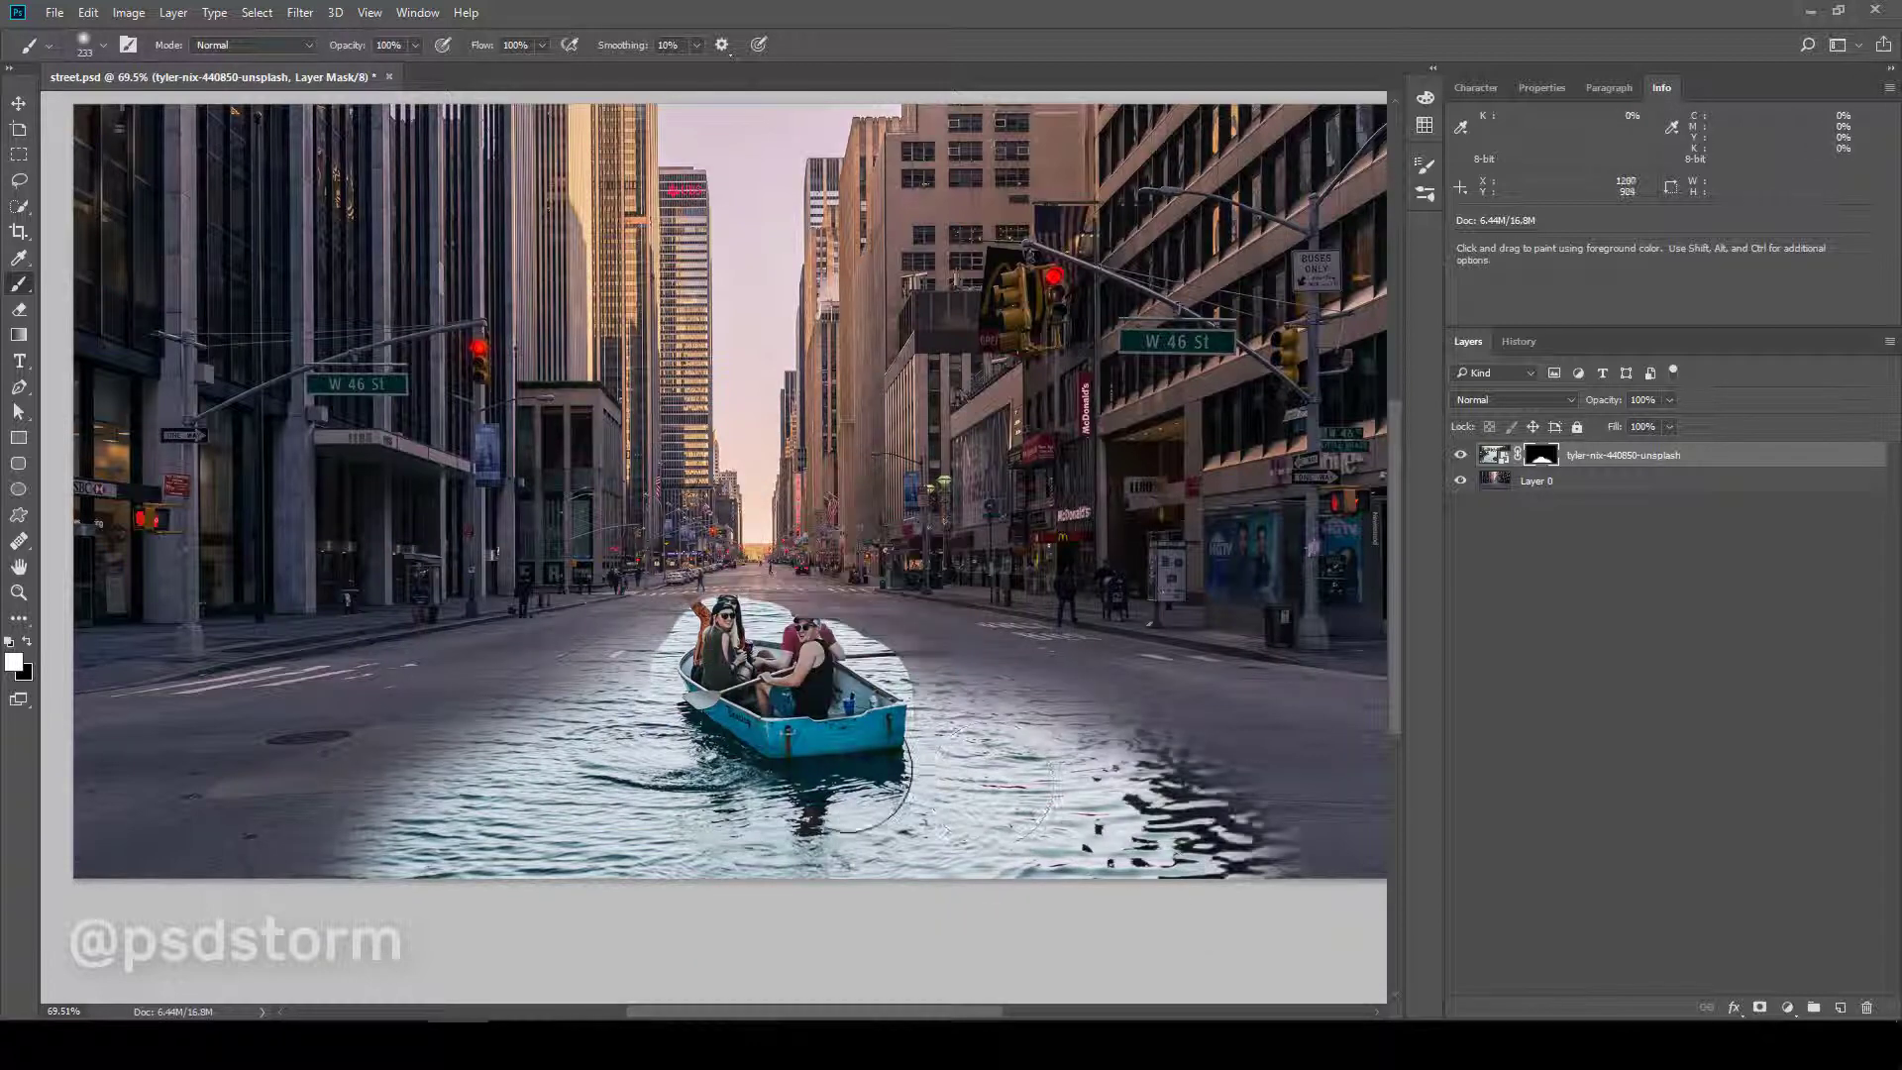
left_click_drag(471, 850, 254, 912)
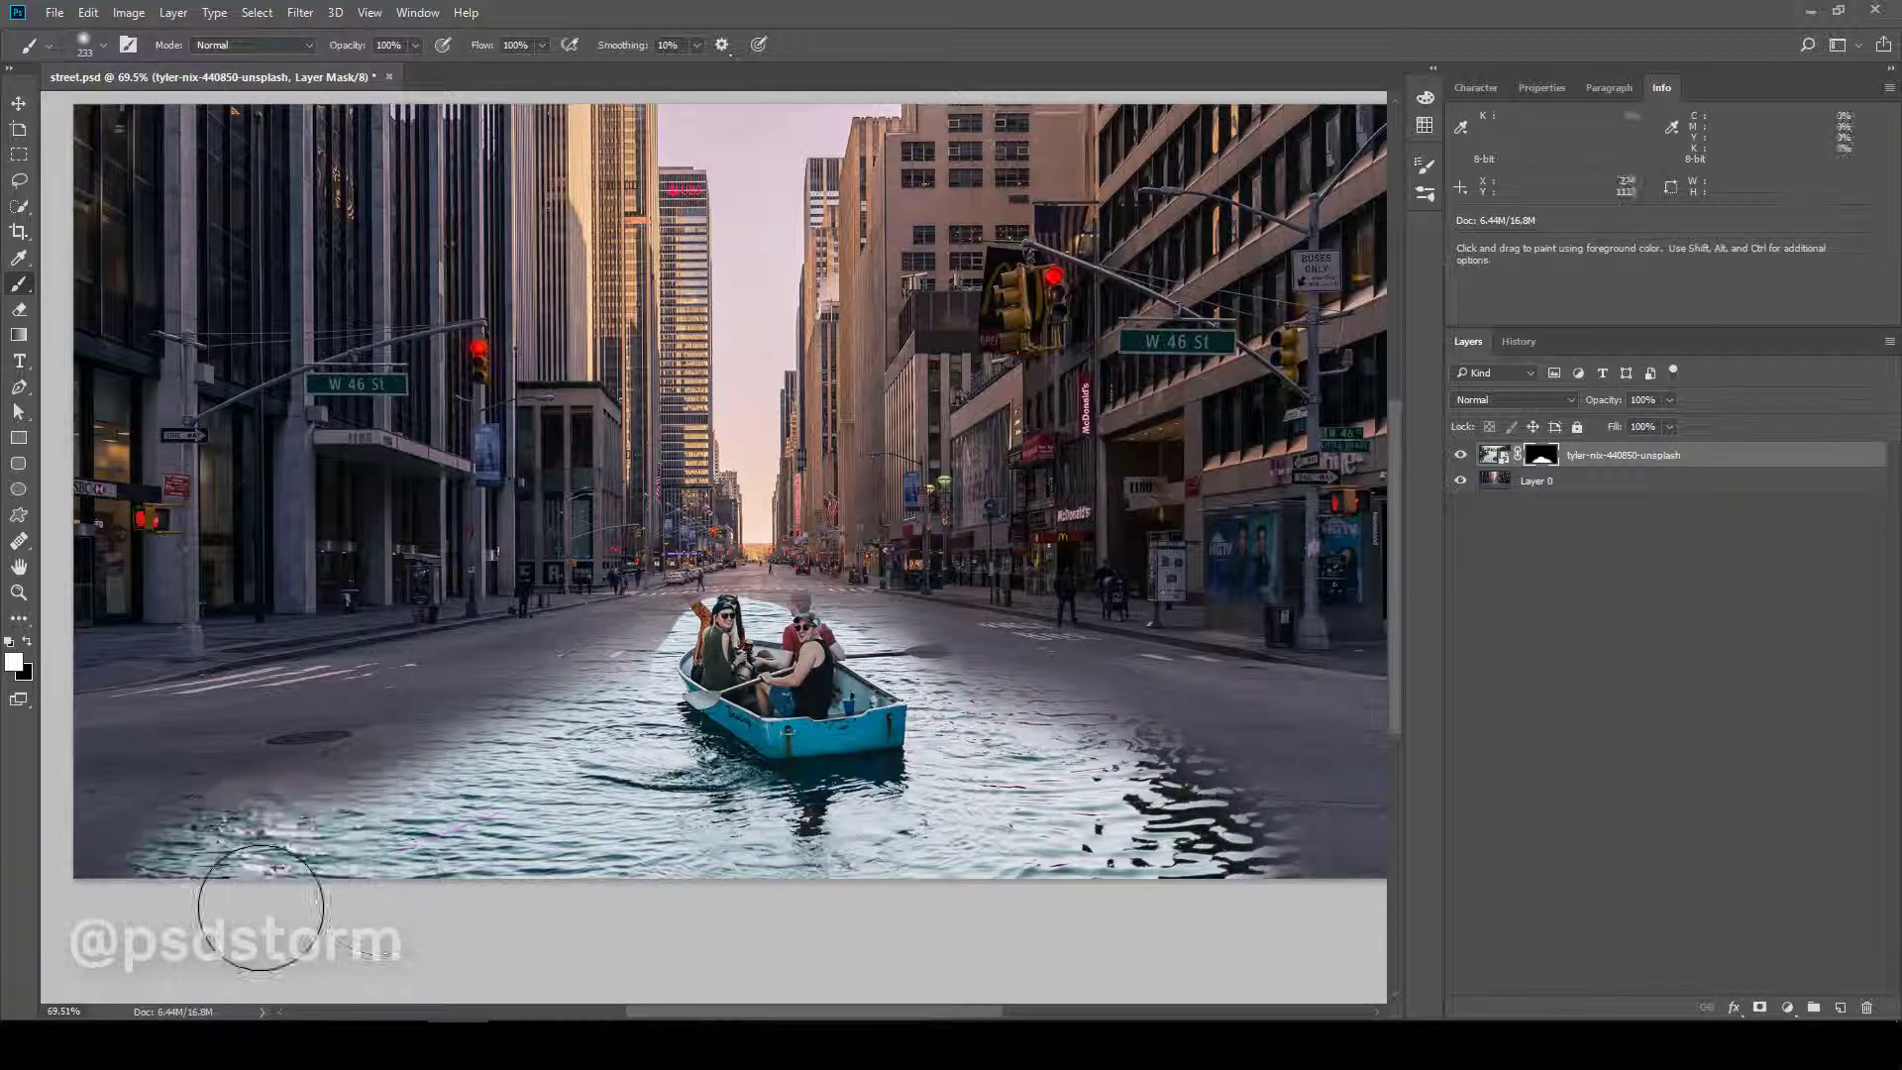
- Set the brush to 64 px and reveal water diagonally from lower-left toward the boat
right_click(609, 606)
left_click(640, 607)
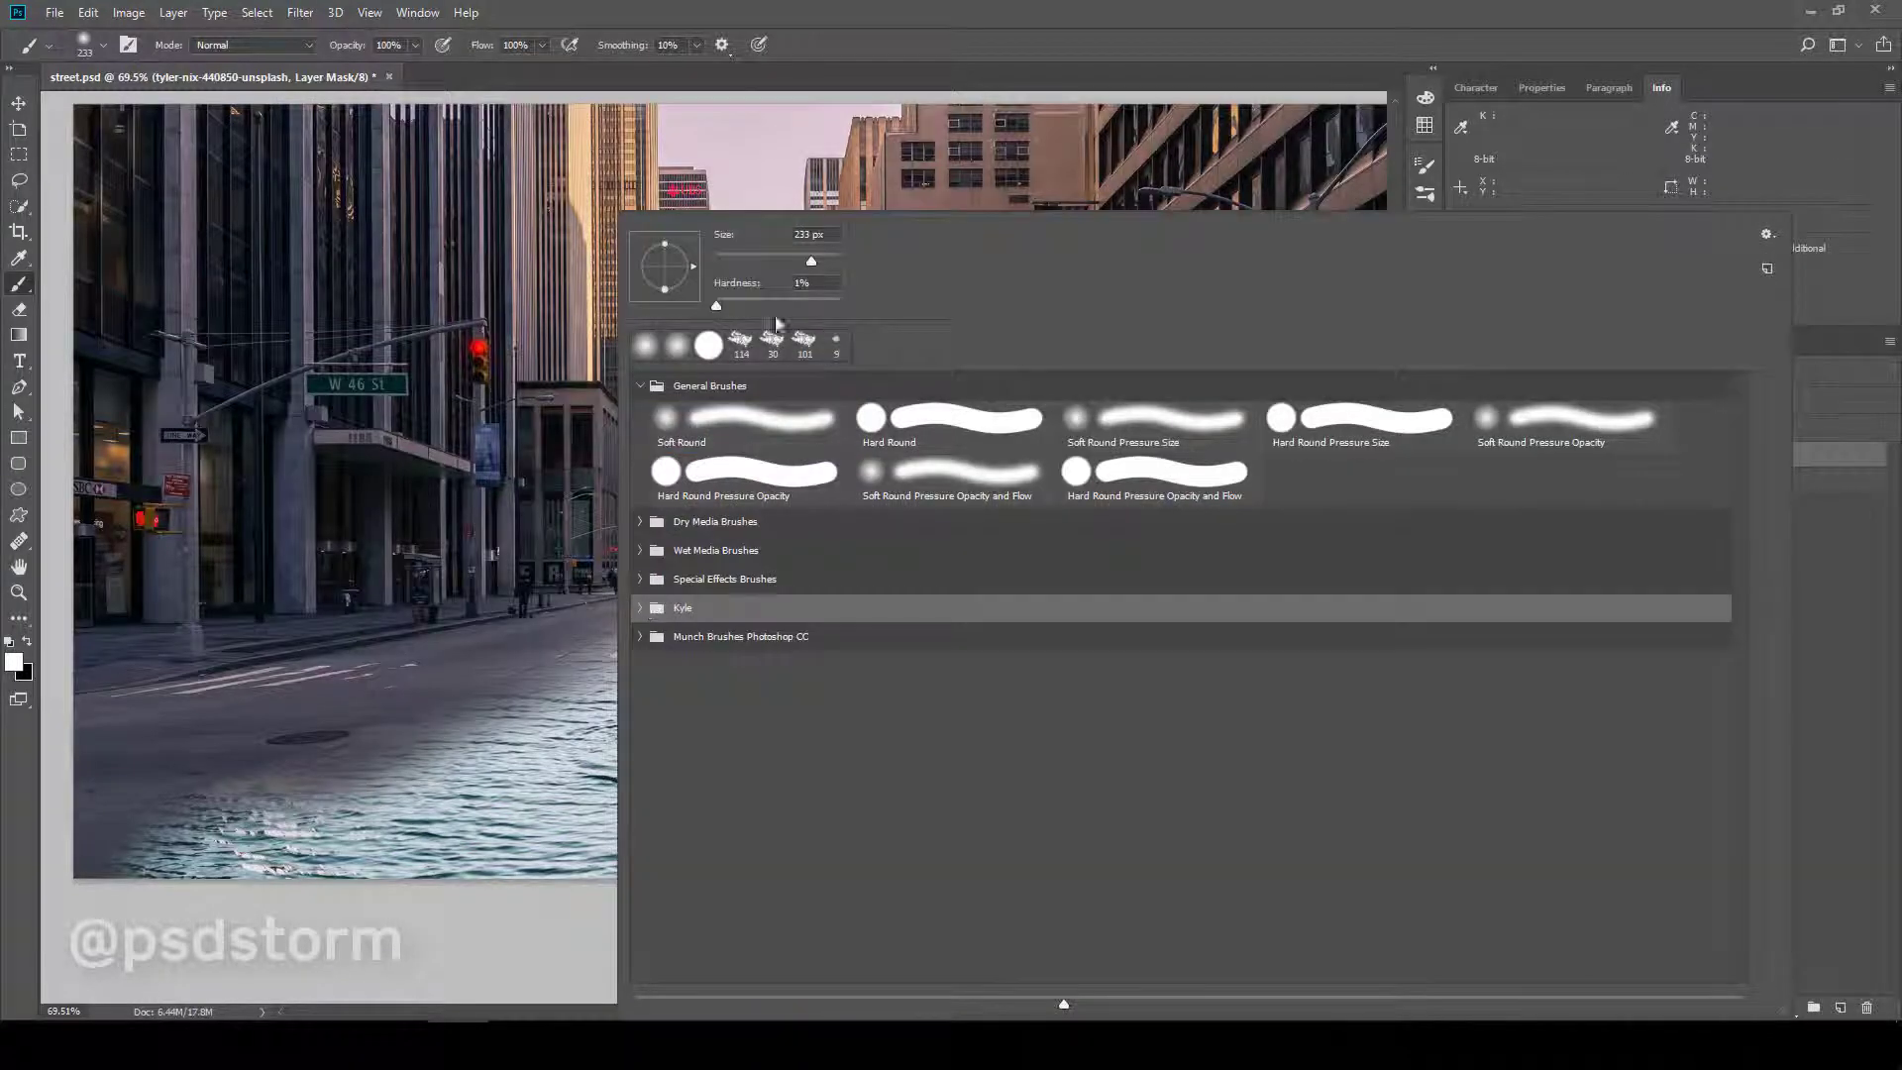
double_click(808, 233)
type("64")
key("Return")
left_click_drag(327, 792, 614, 693)
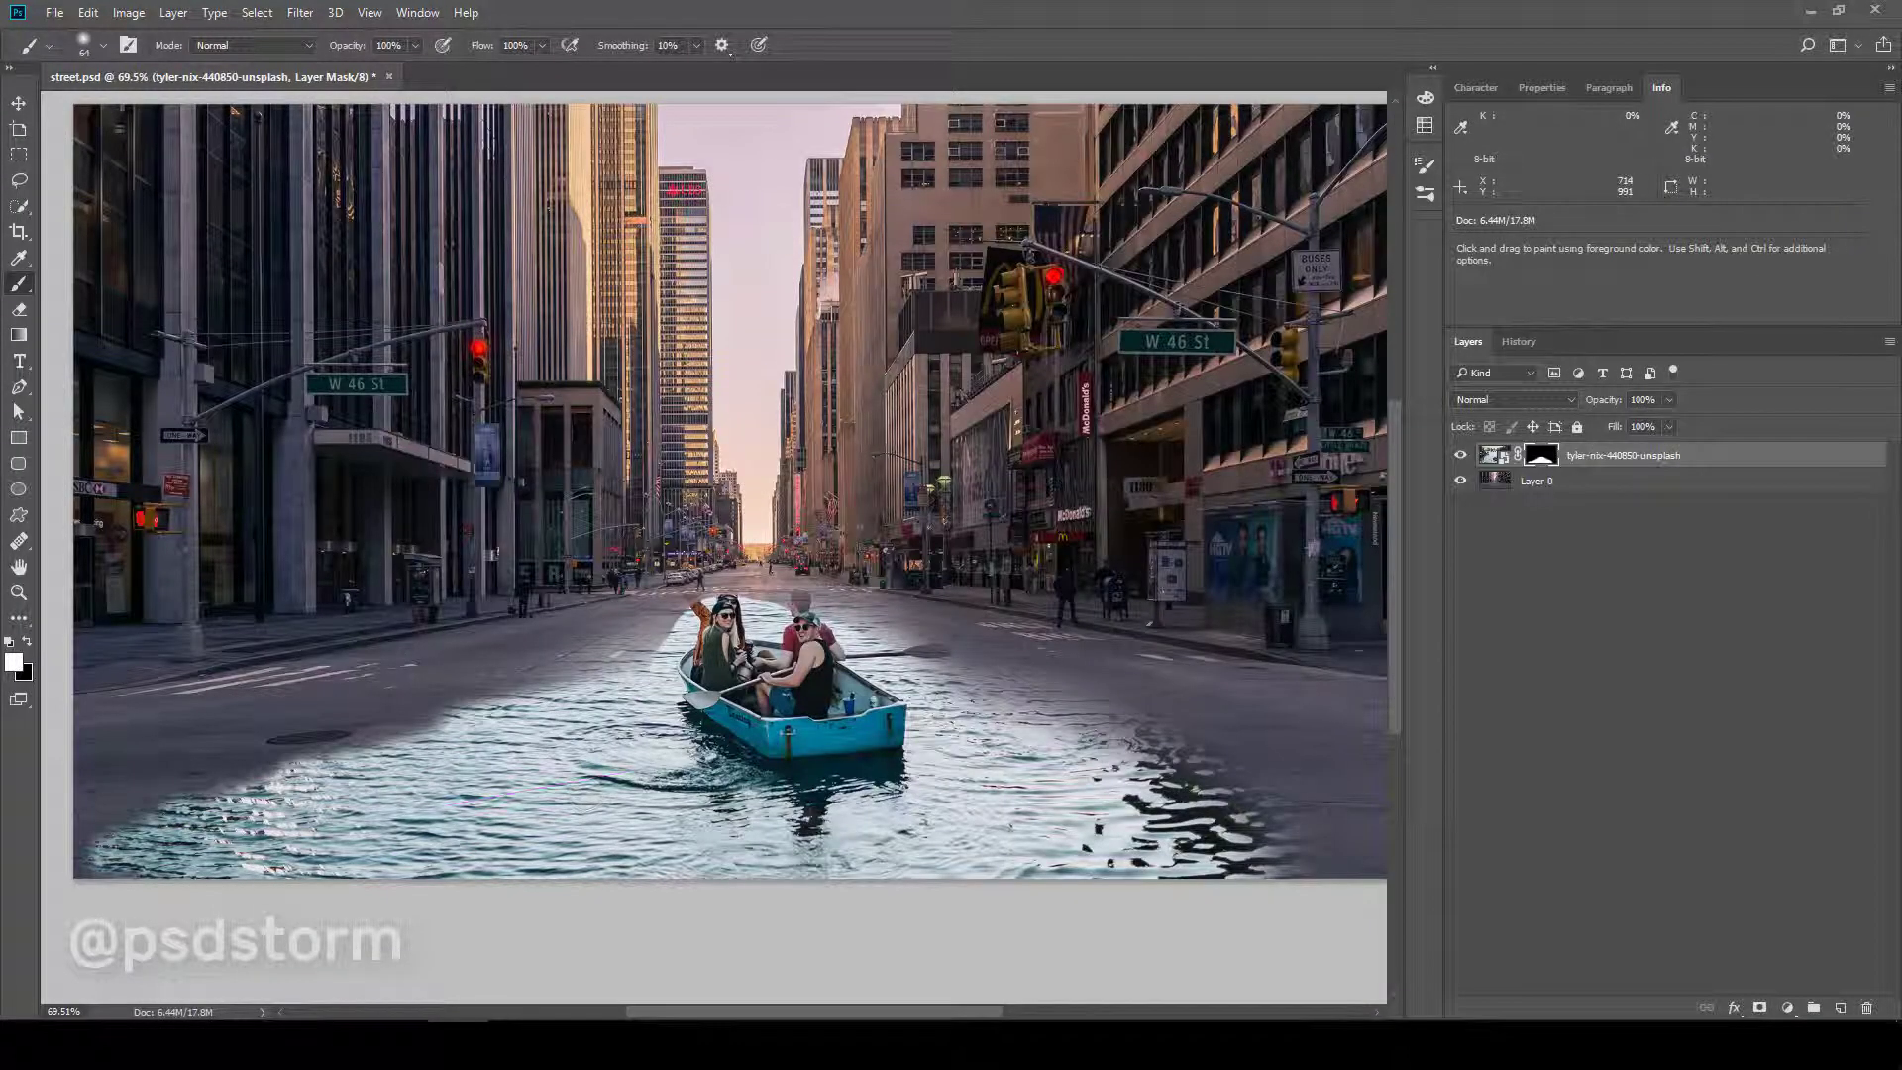
- Zoom in, shrink the brush to 30 px and paint water along the right curb
scroll(564, 786, "down", 2)
scroll(1087, 605, "up", 2)
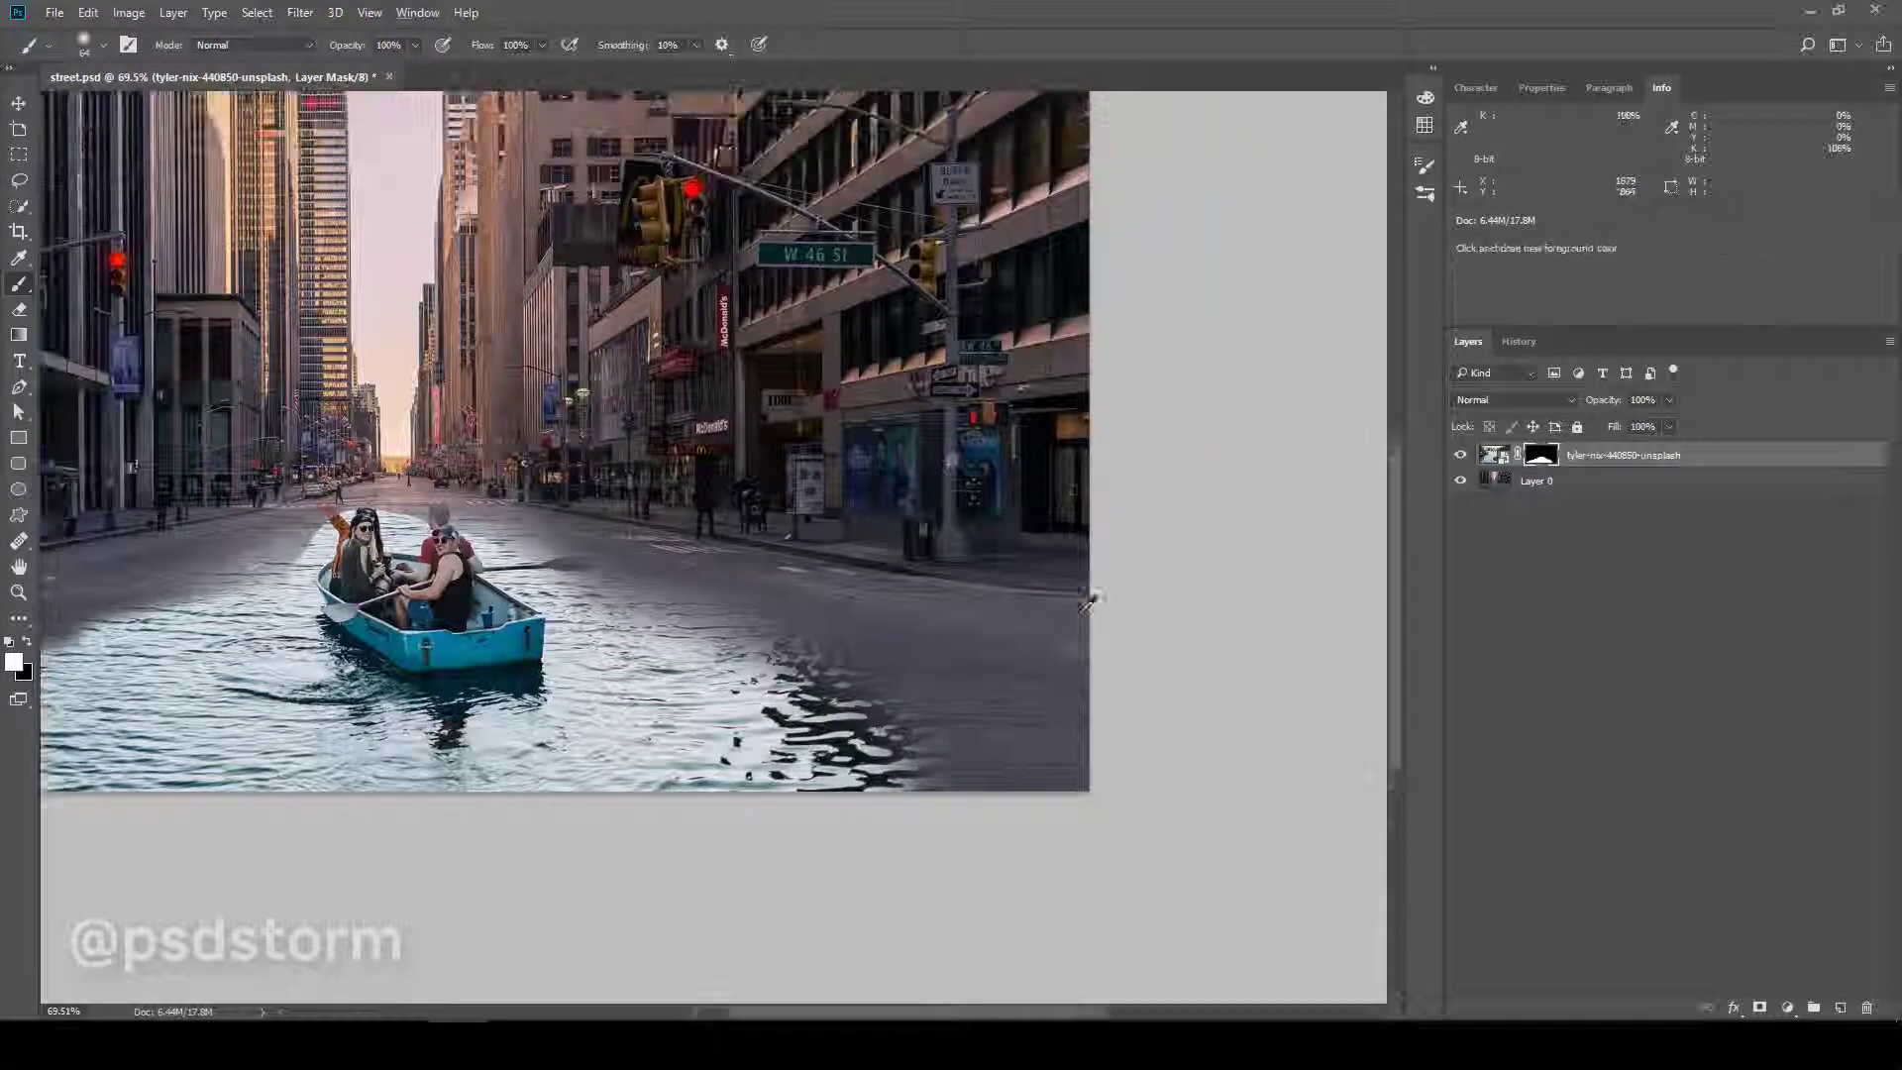
scroll(1086, 604, "up", 3)
scroll(1090, 594, "up", 2)
right_click(515, 644)
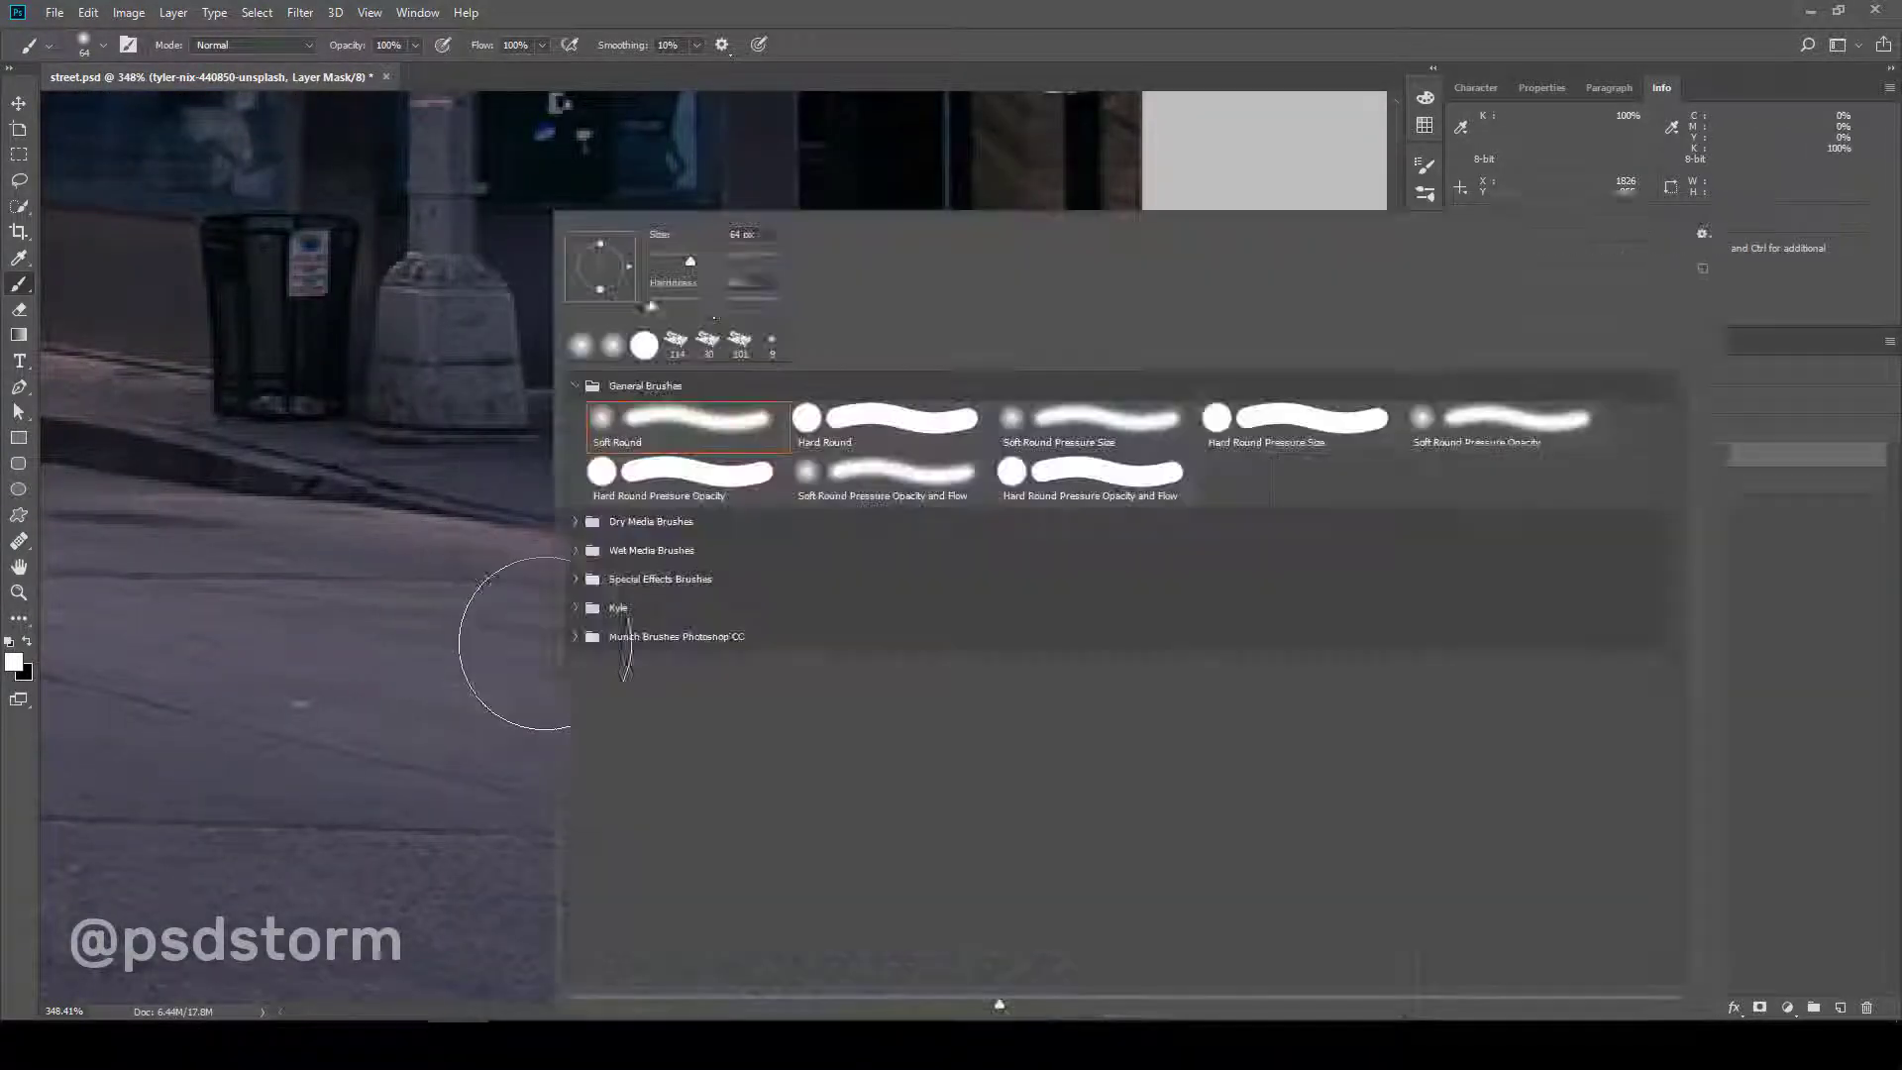
left_click_drag(1119, 693, 1040, 637)
left_click_drag(734, 629, 1286, 708)
mouse_move(679, 650)
left_mouse_down()
mouse_move(1161, 733)
mouse_move(515, 663)
left_mouse_up()
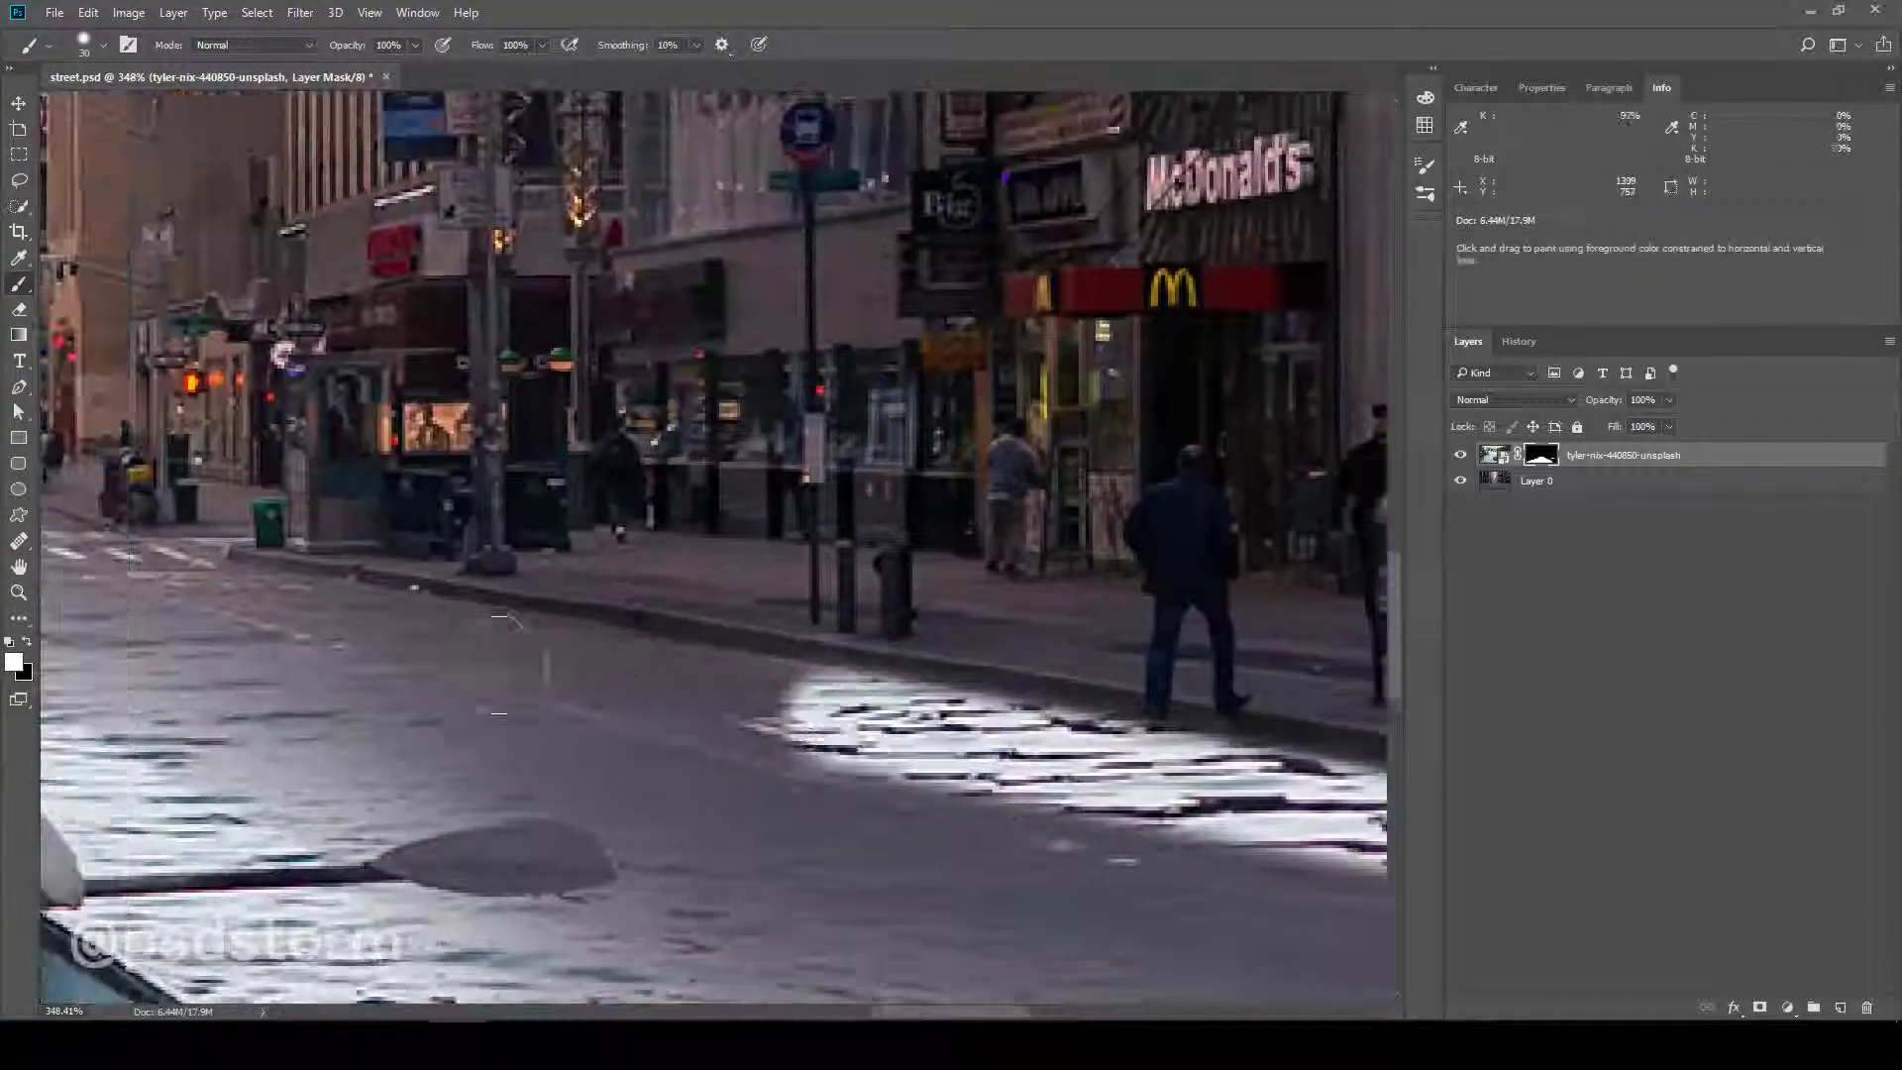
- Pan back to the boat and turn the left edge of the road into water
scroll(498, 614, "down", 10)
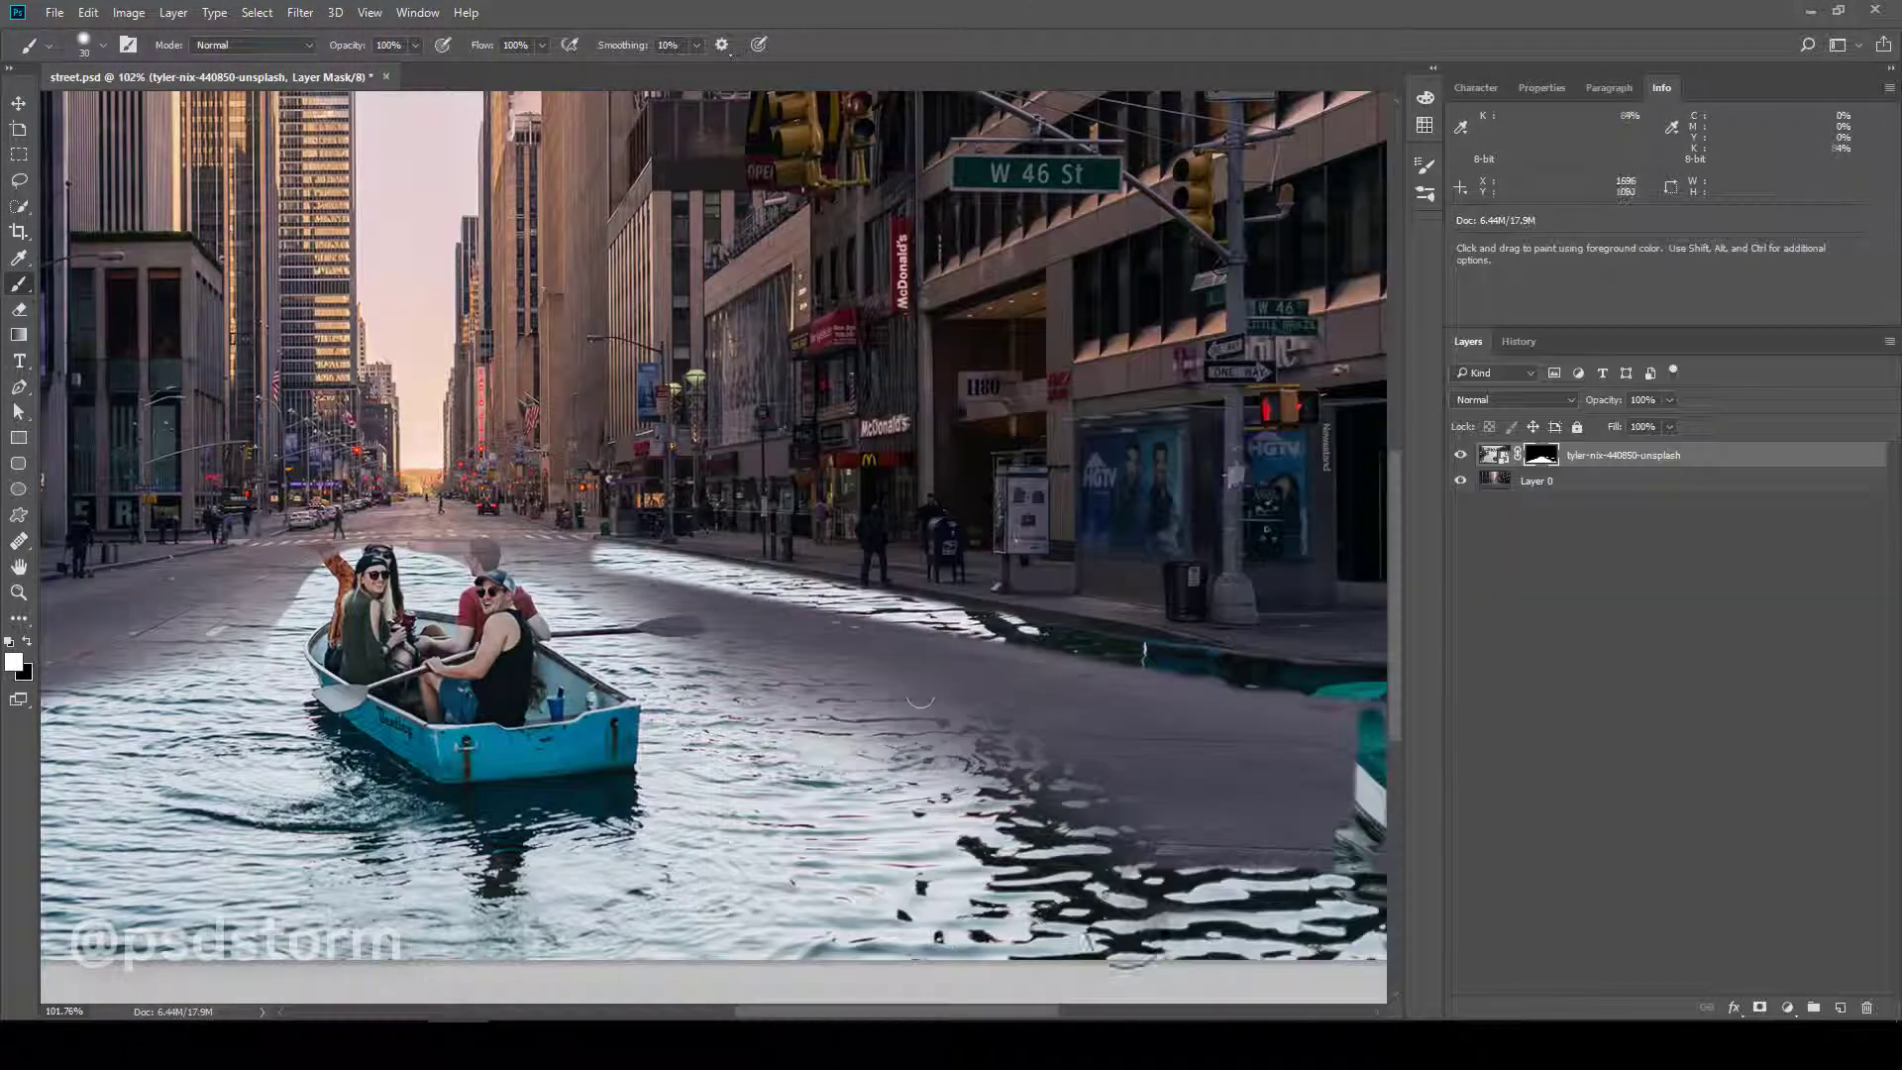
scroll(1196, 733, "up", 4)
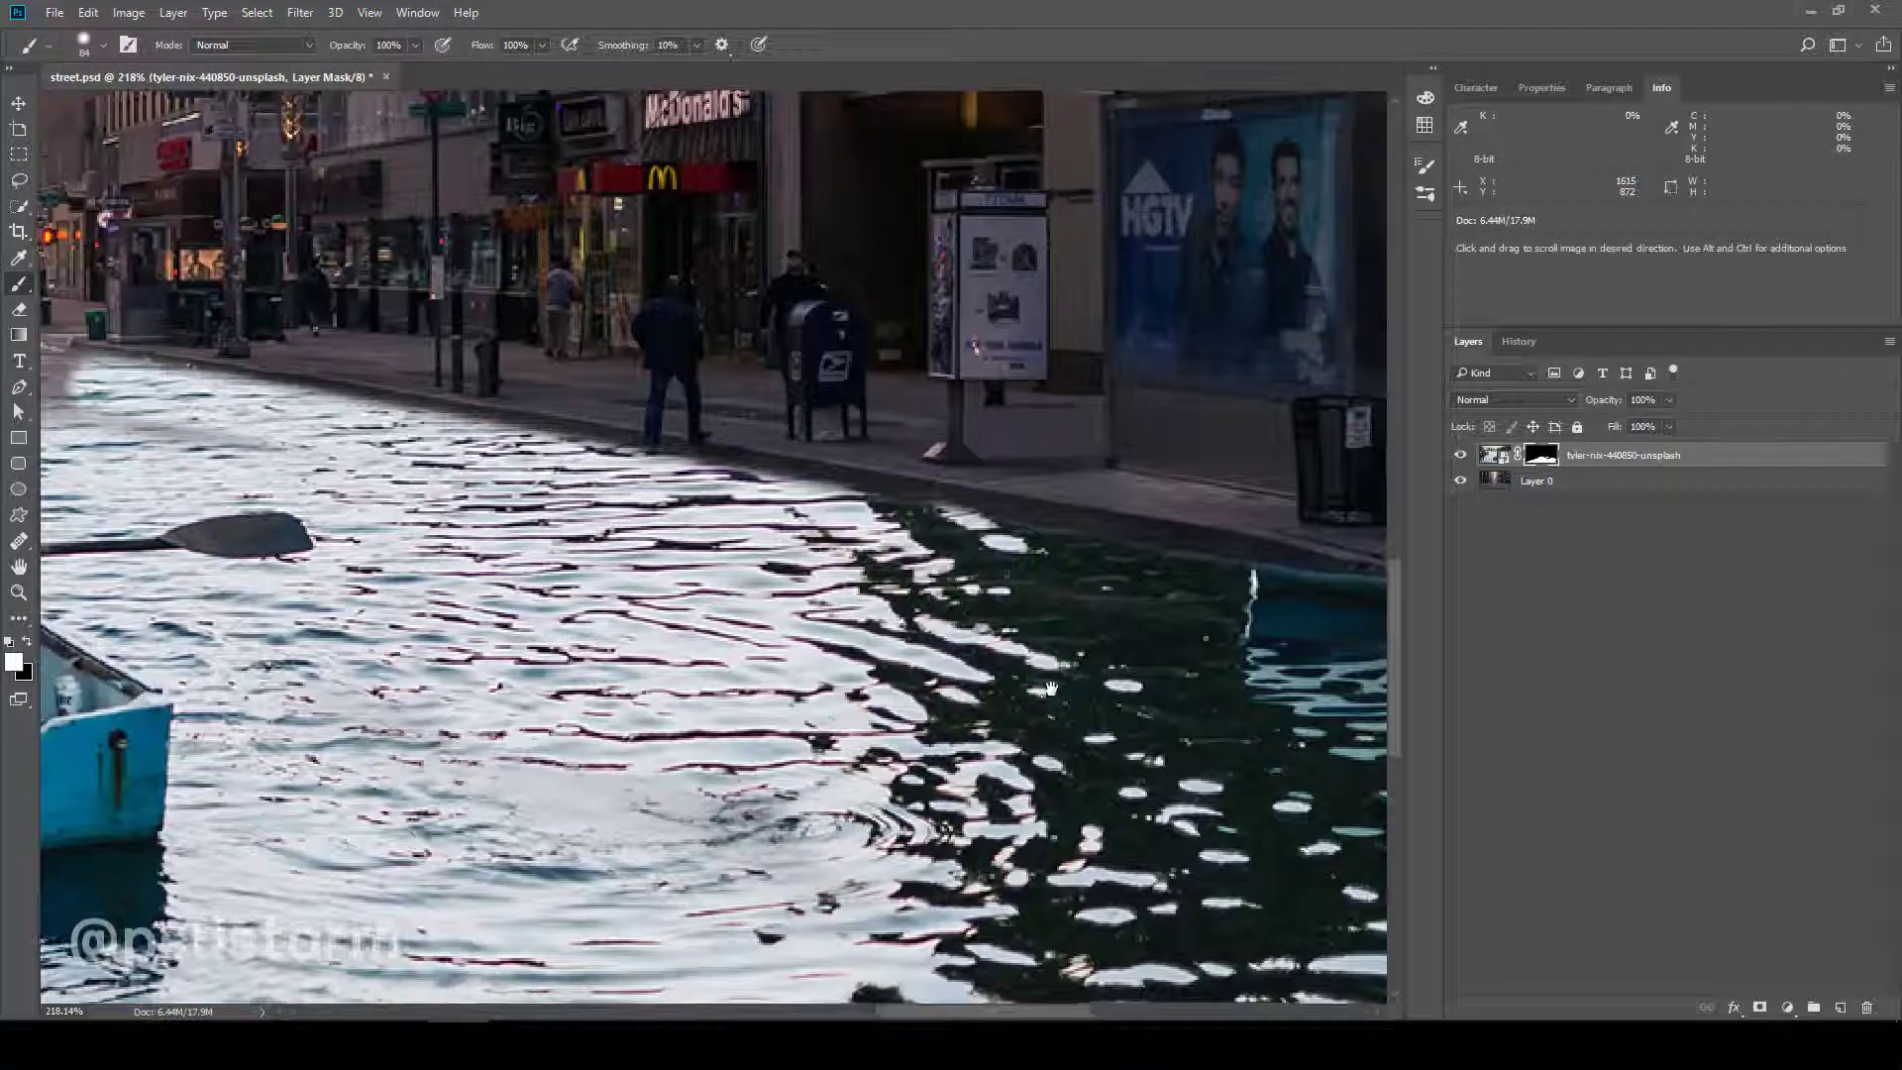
left_click_drag(957, 856, 447, 651)
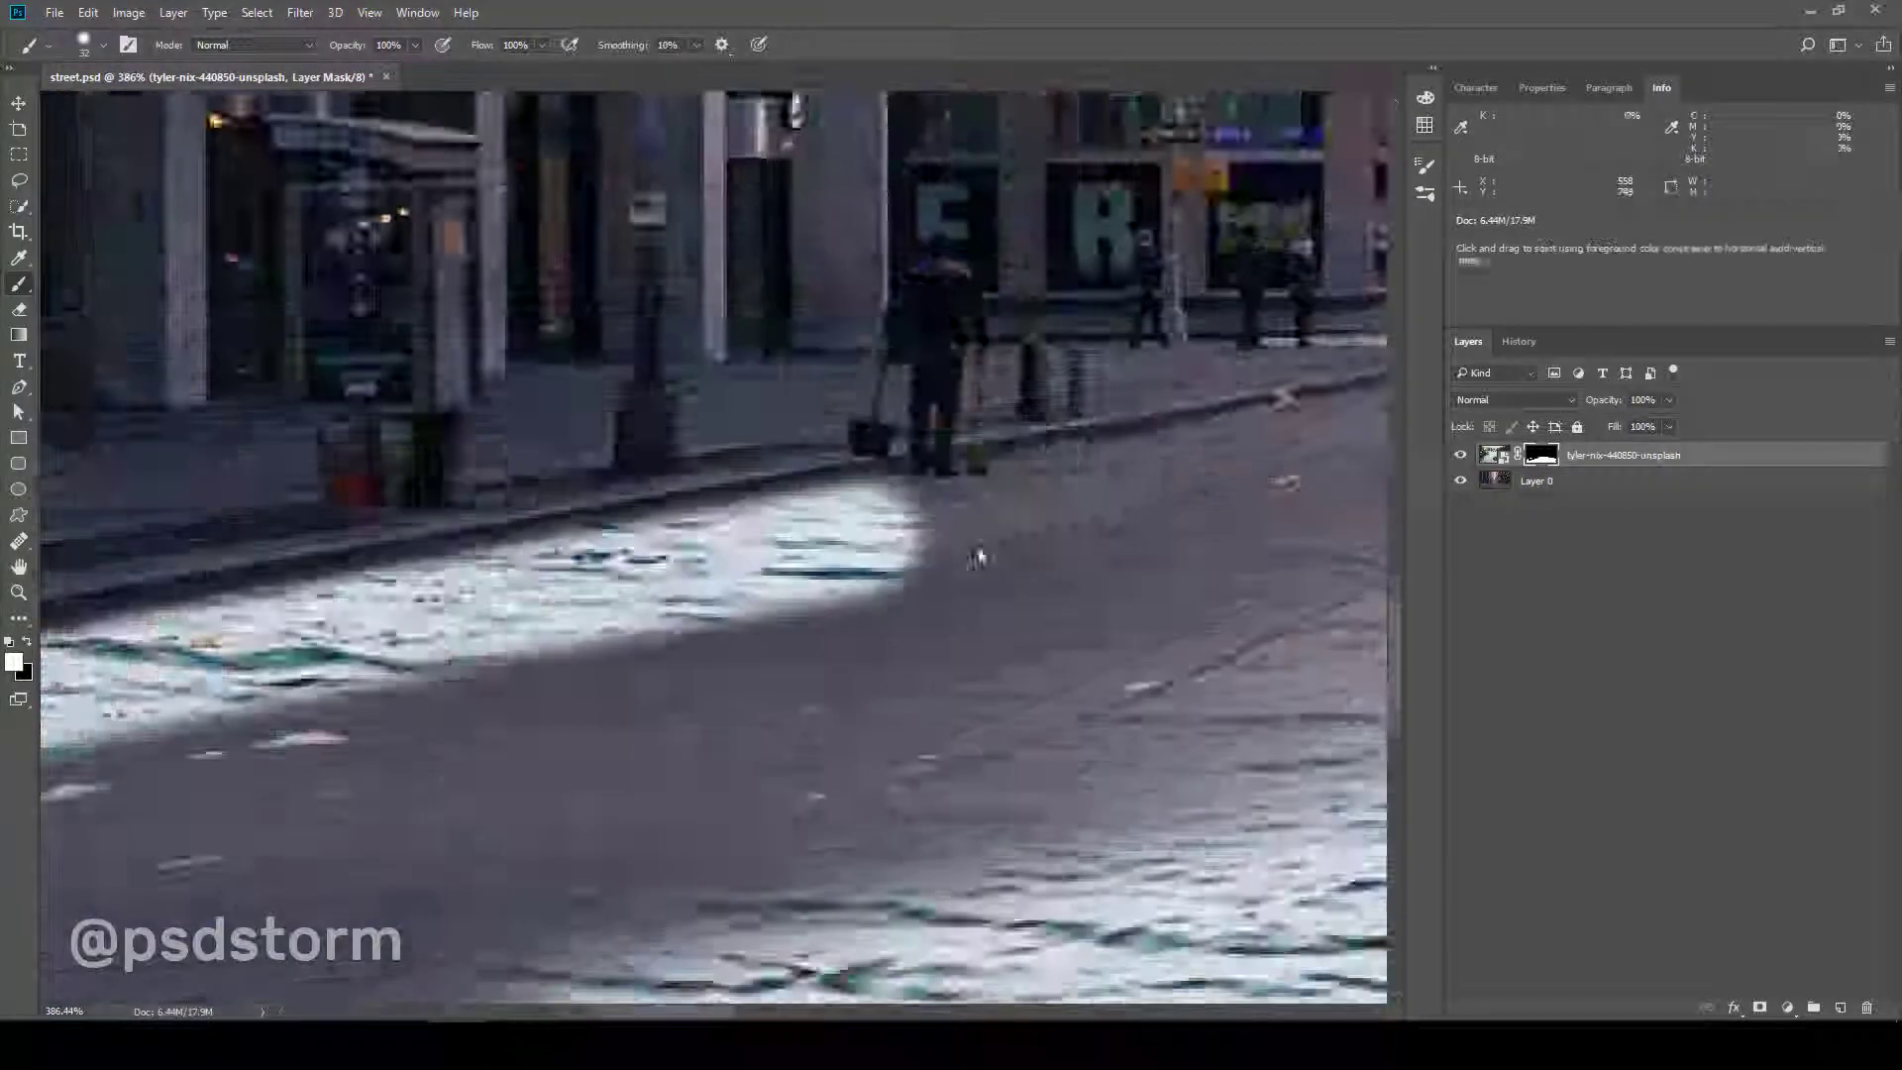
left_click_drag(476, 416, 703, 720)
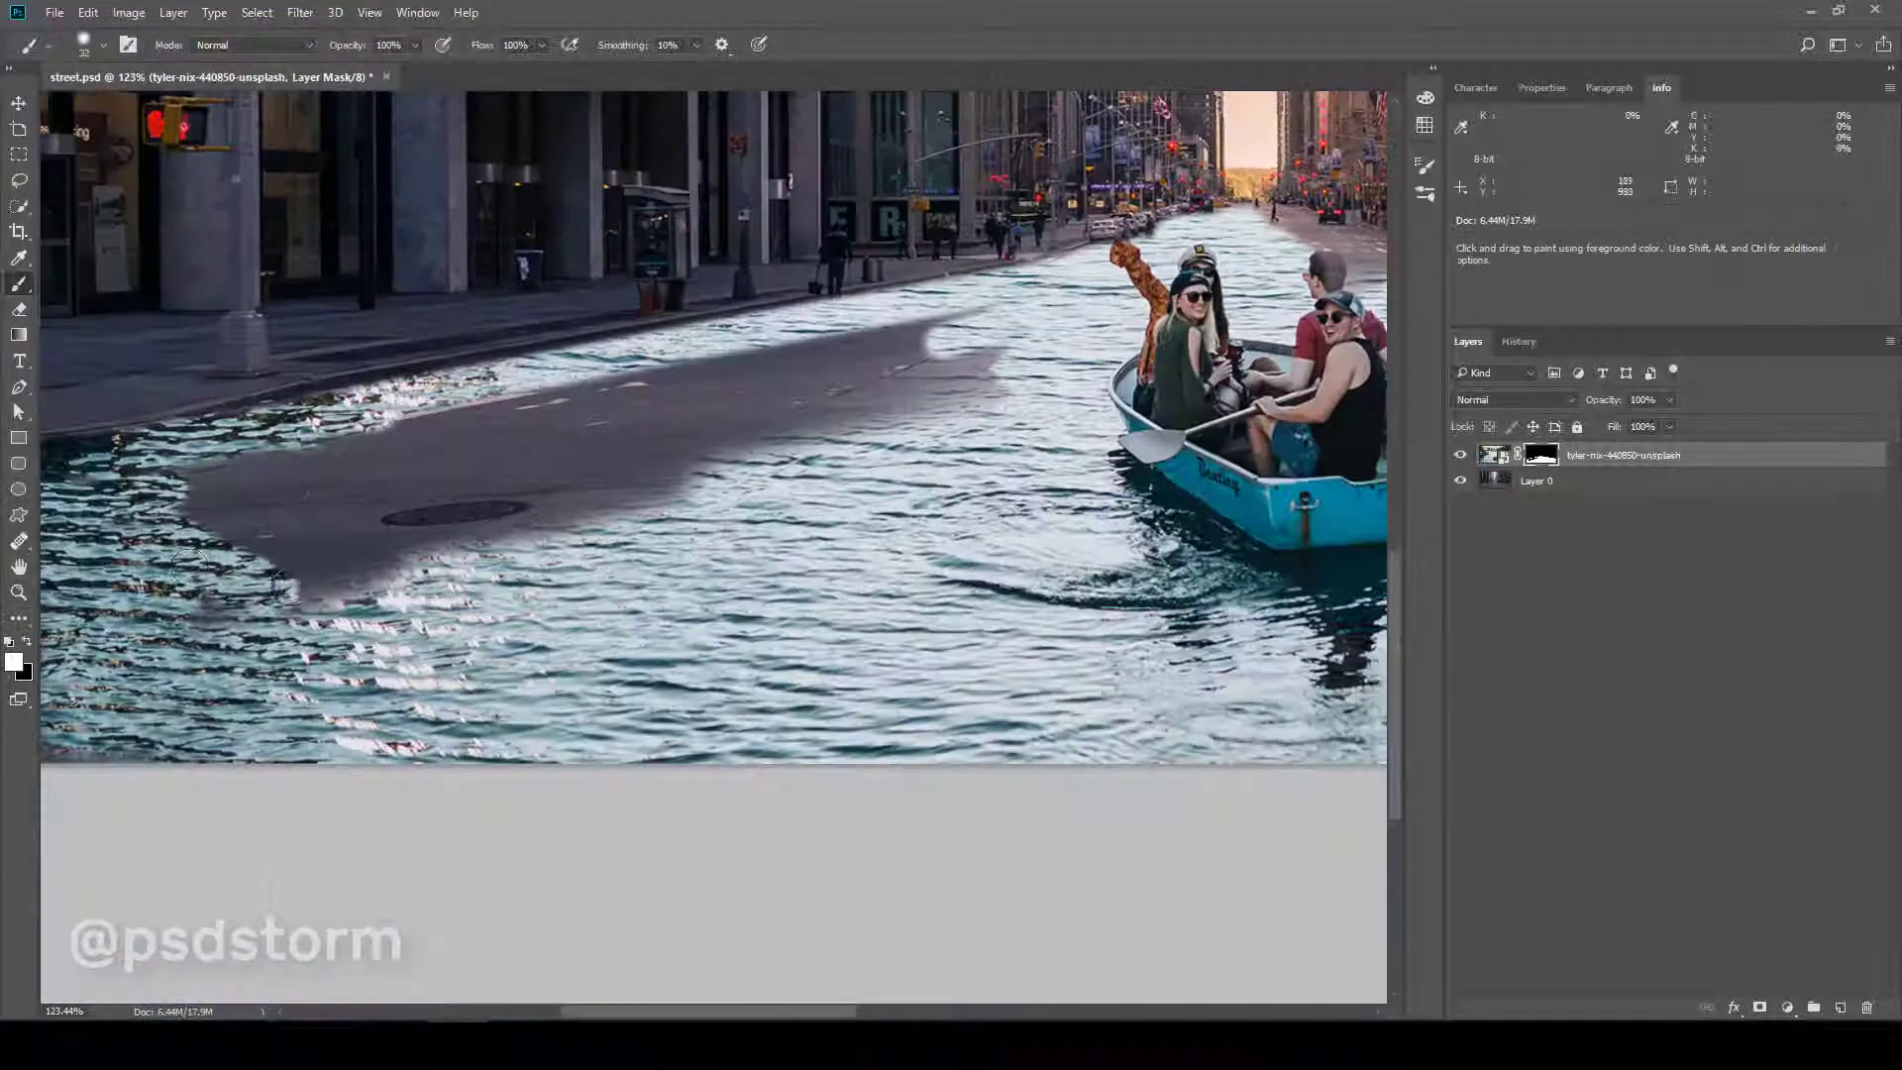
left_click_drag(188, 564, 332, 589)
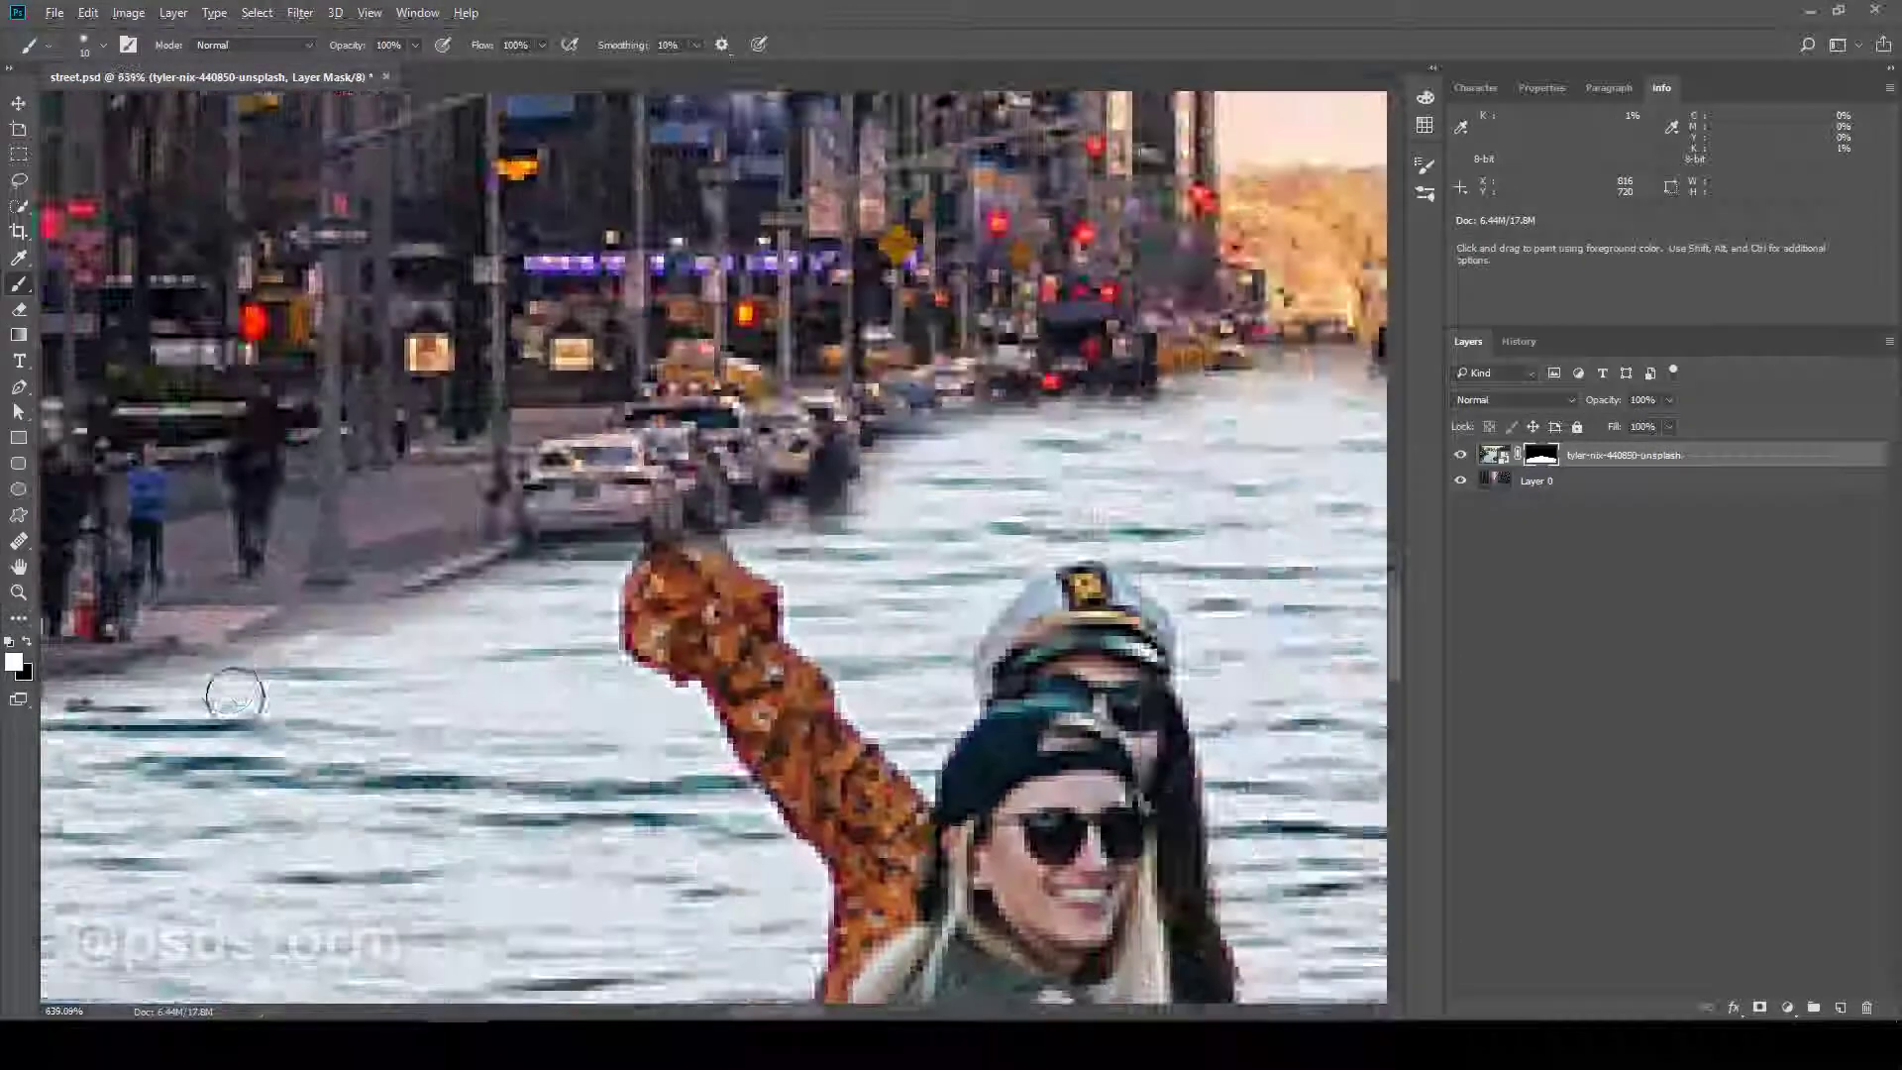
left_click_drag(234, 696, 523, 672)
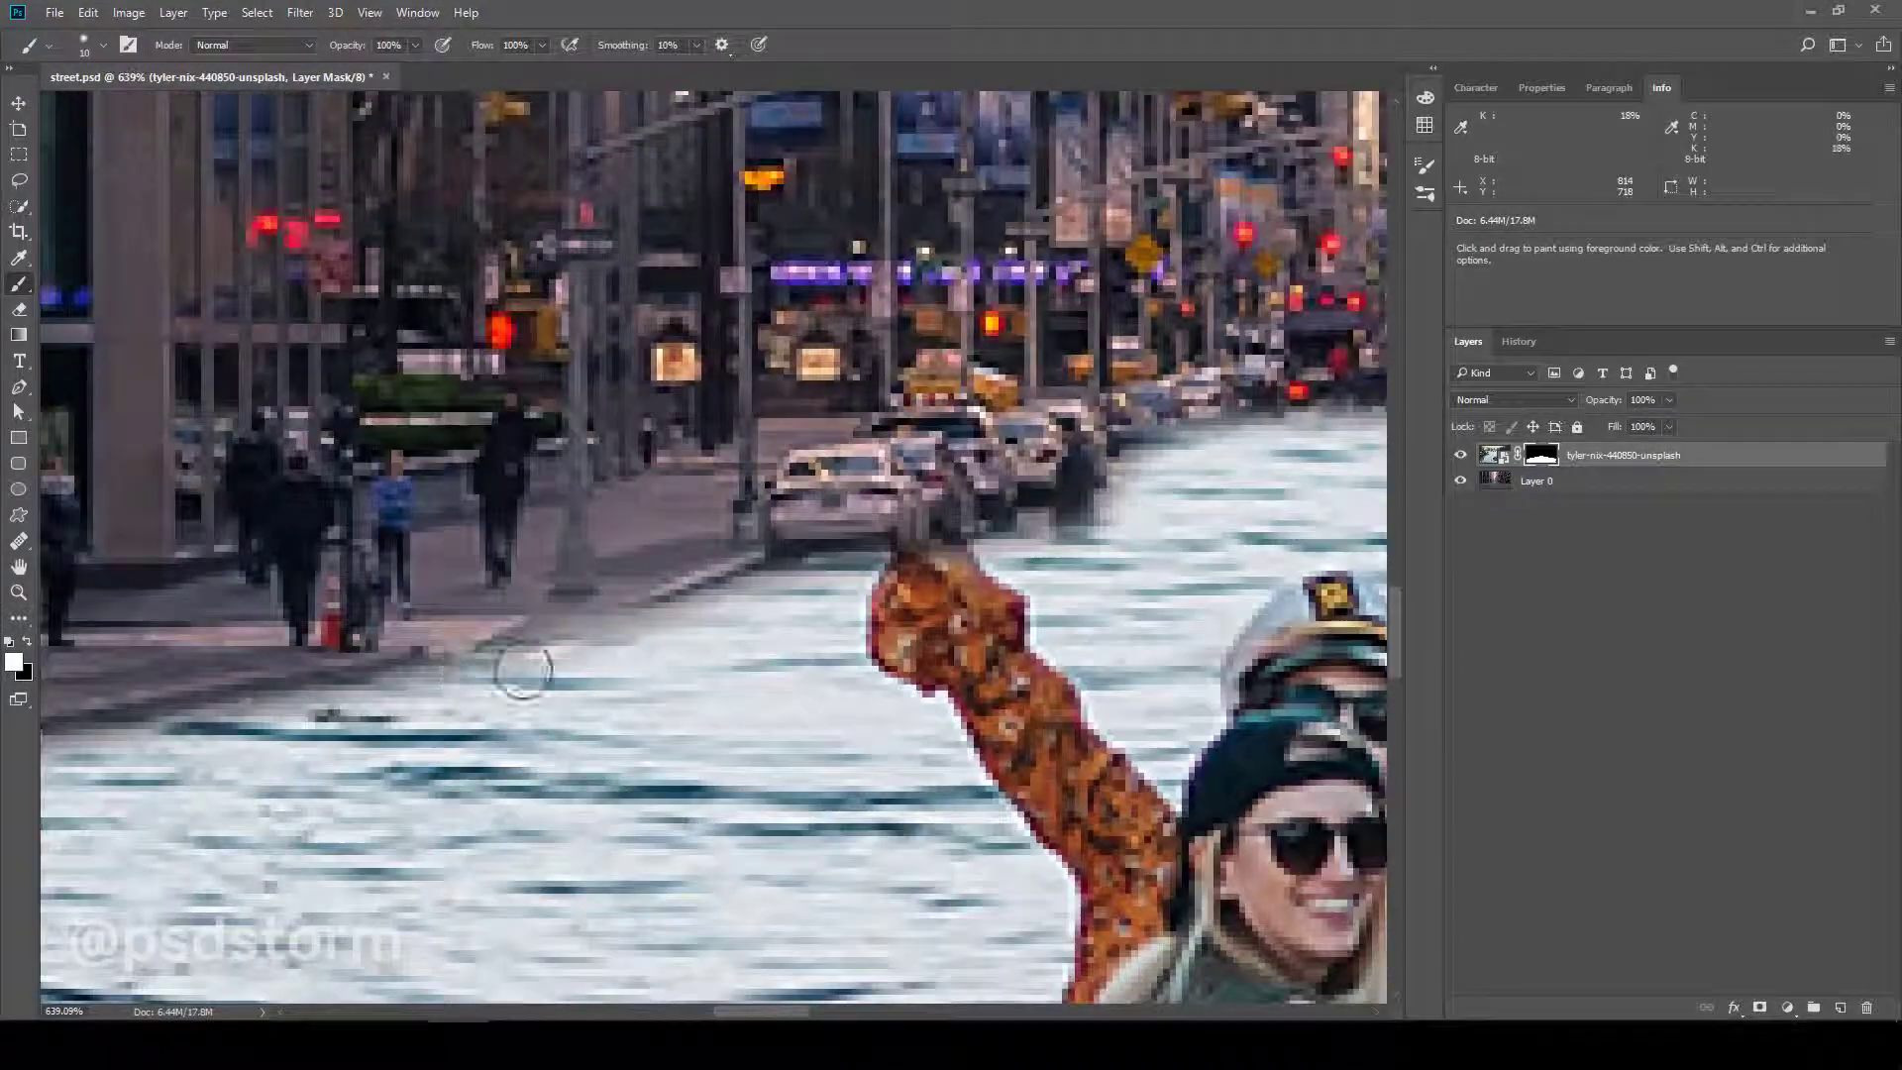
scroll(715, 621, "down", 5)
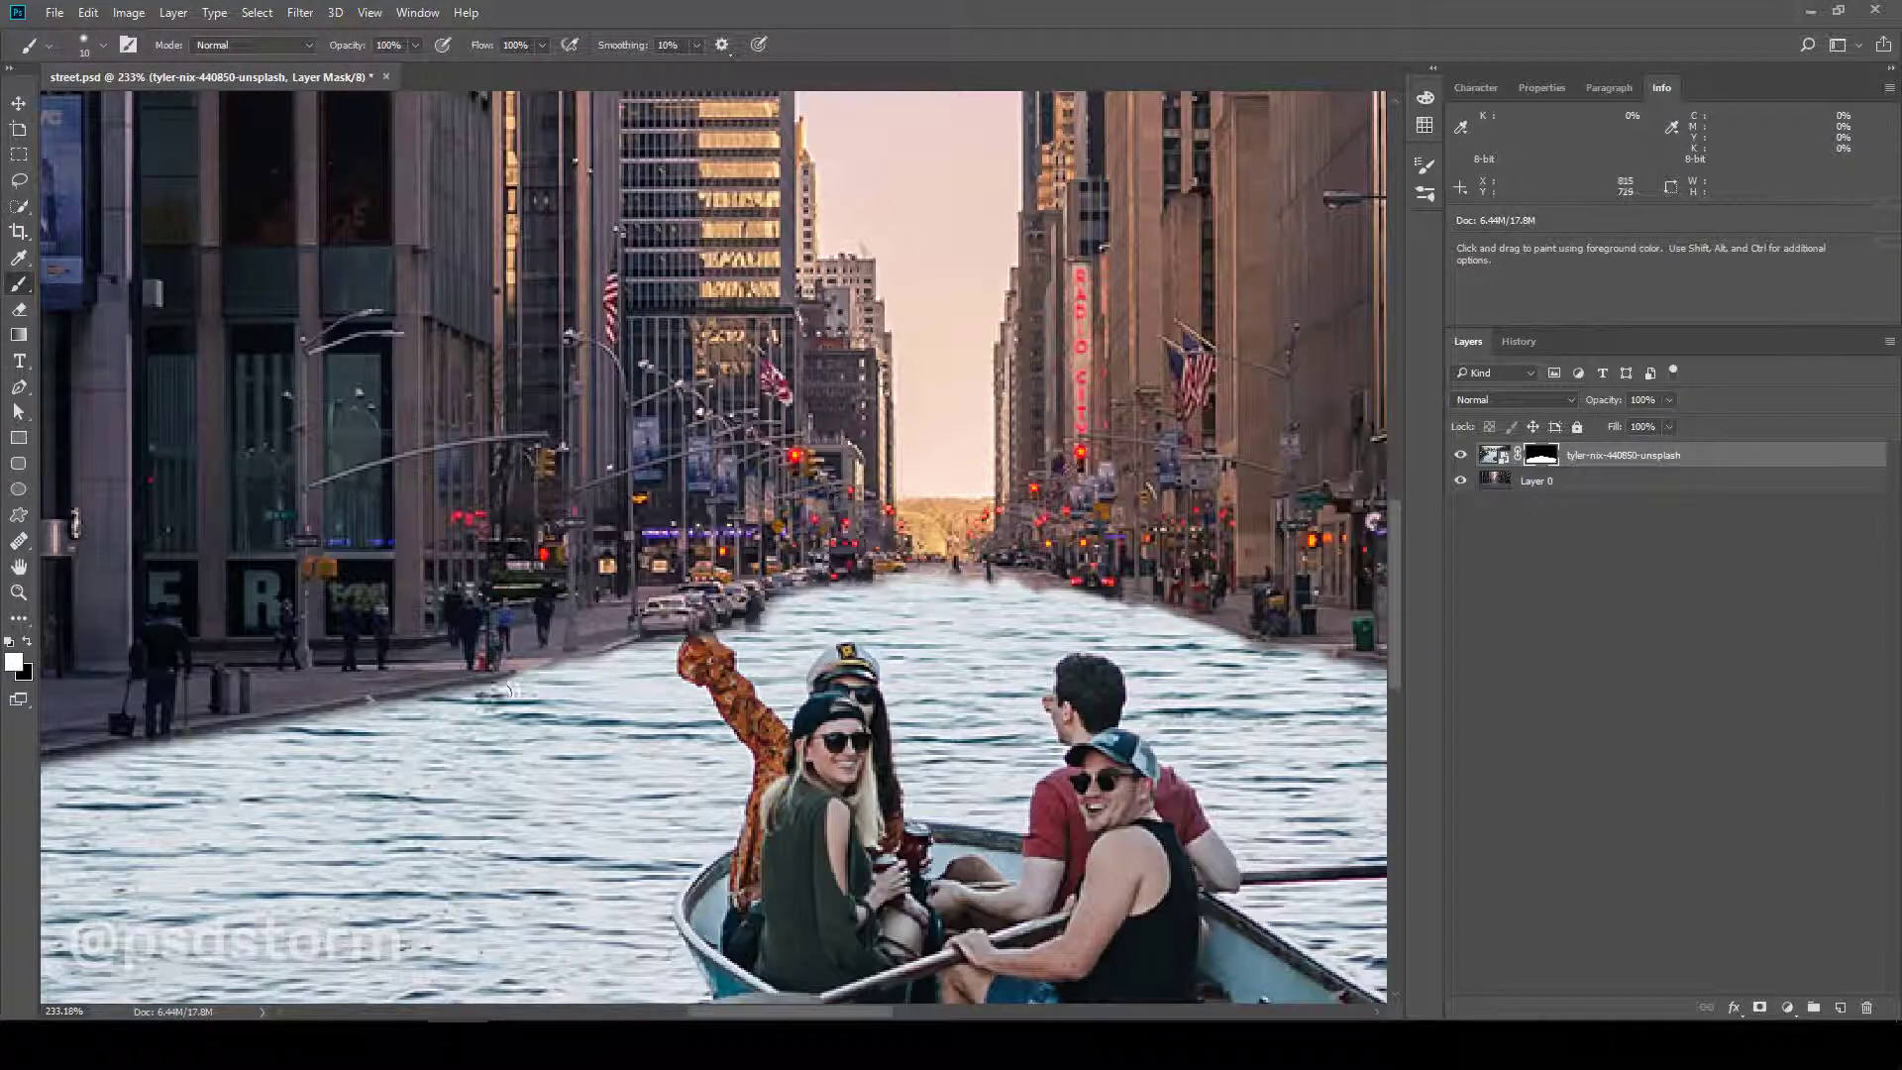
- Zoom in on the left curb and make black the mask painting colour
scroll(570, 681, "up", 3)
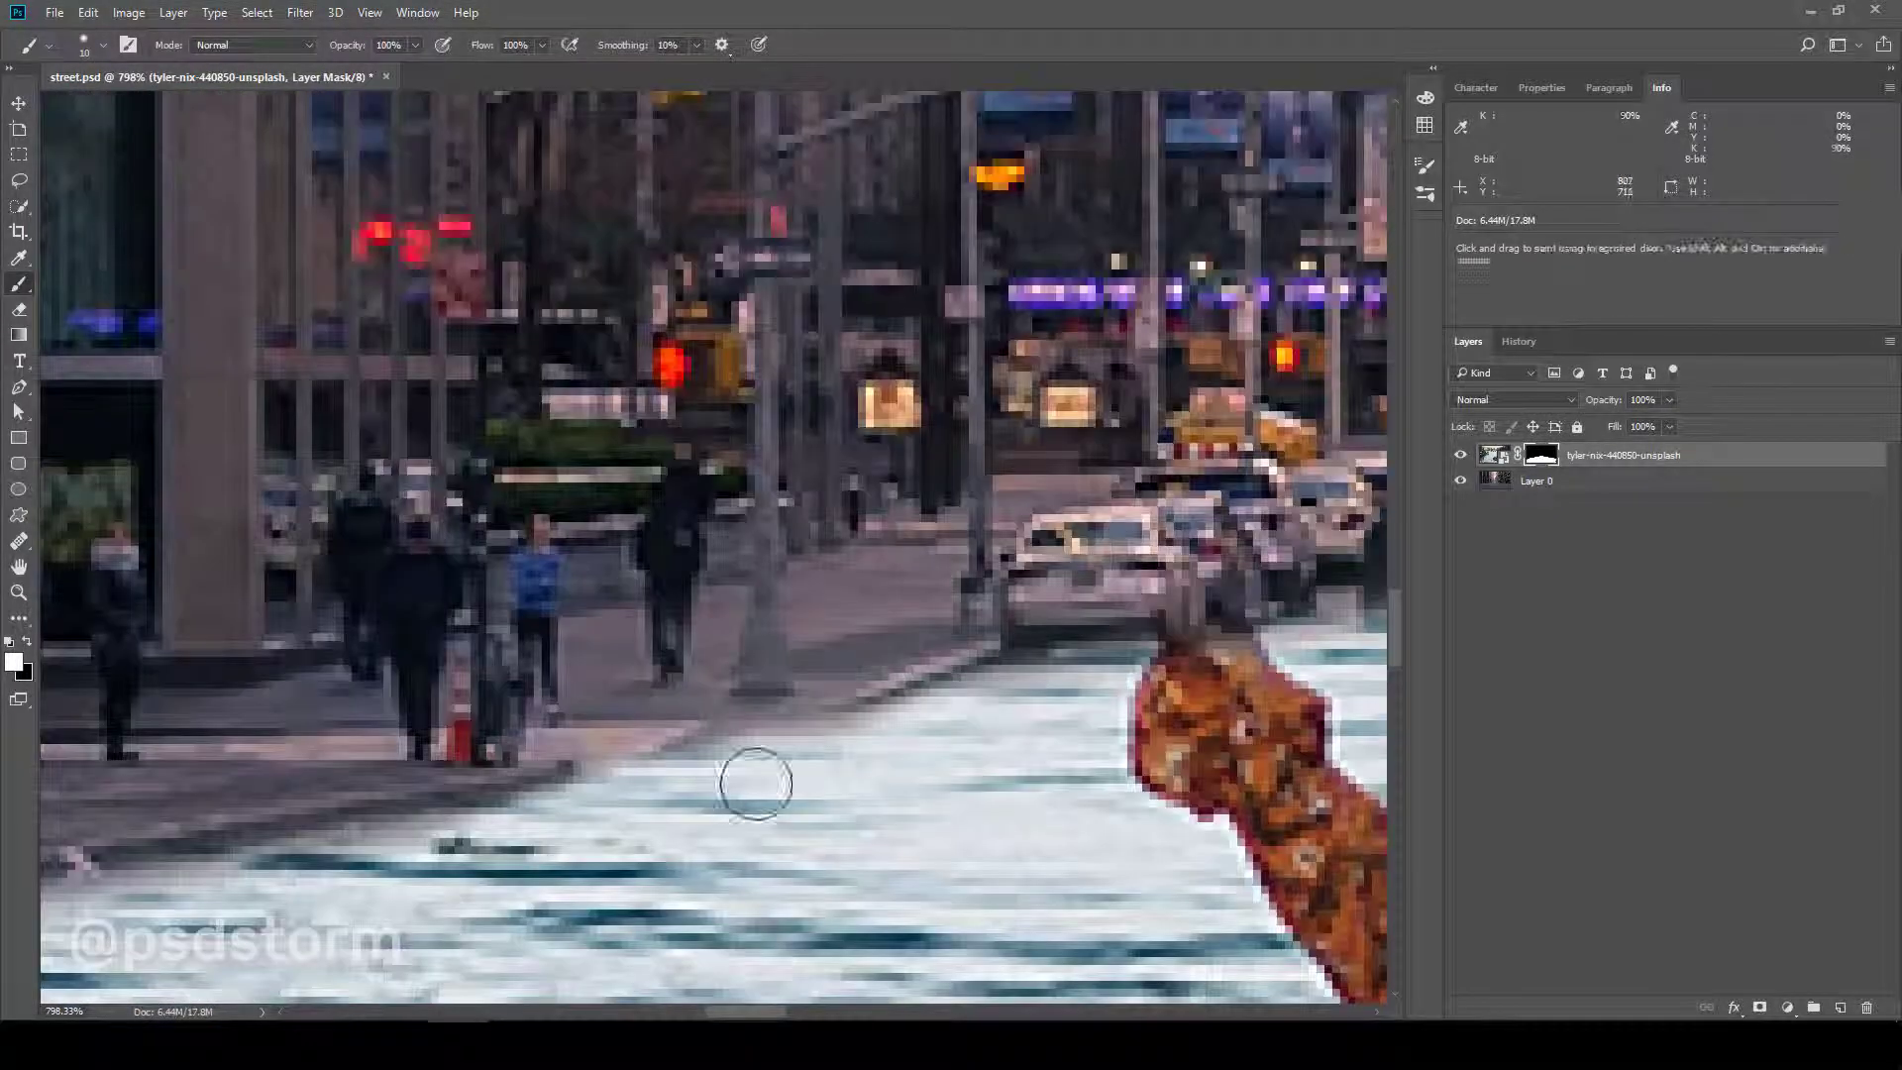
scroll(756, 776, "down", 3)
scroll(743, 763, "up", 5)
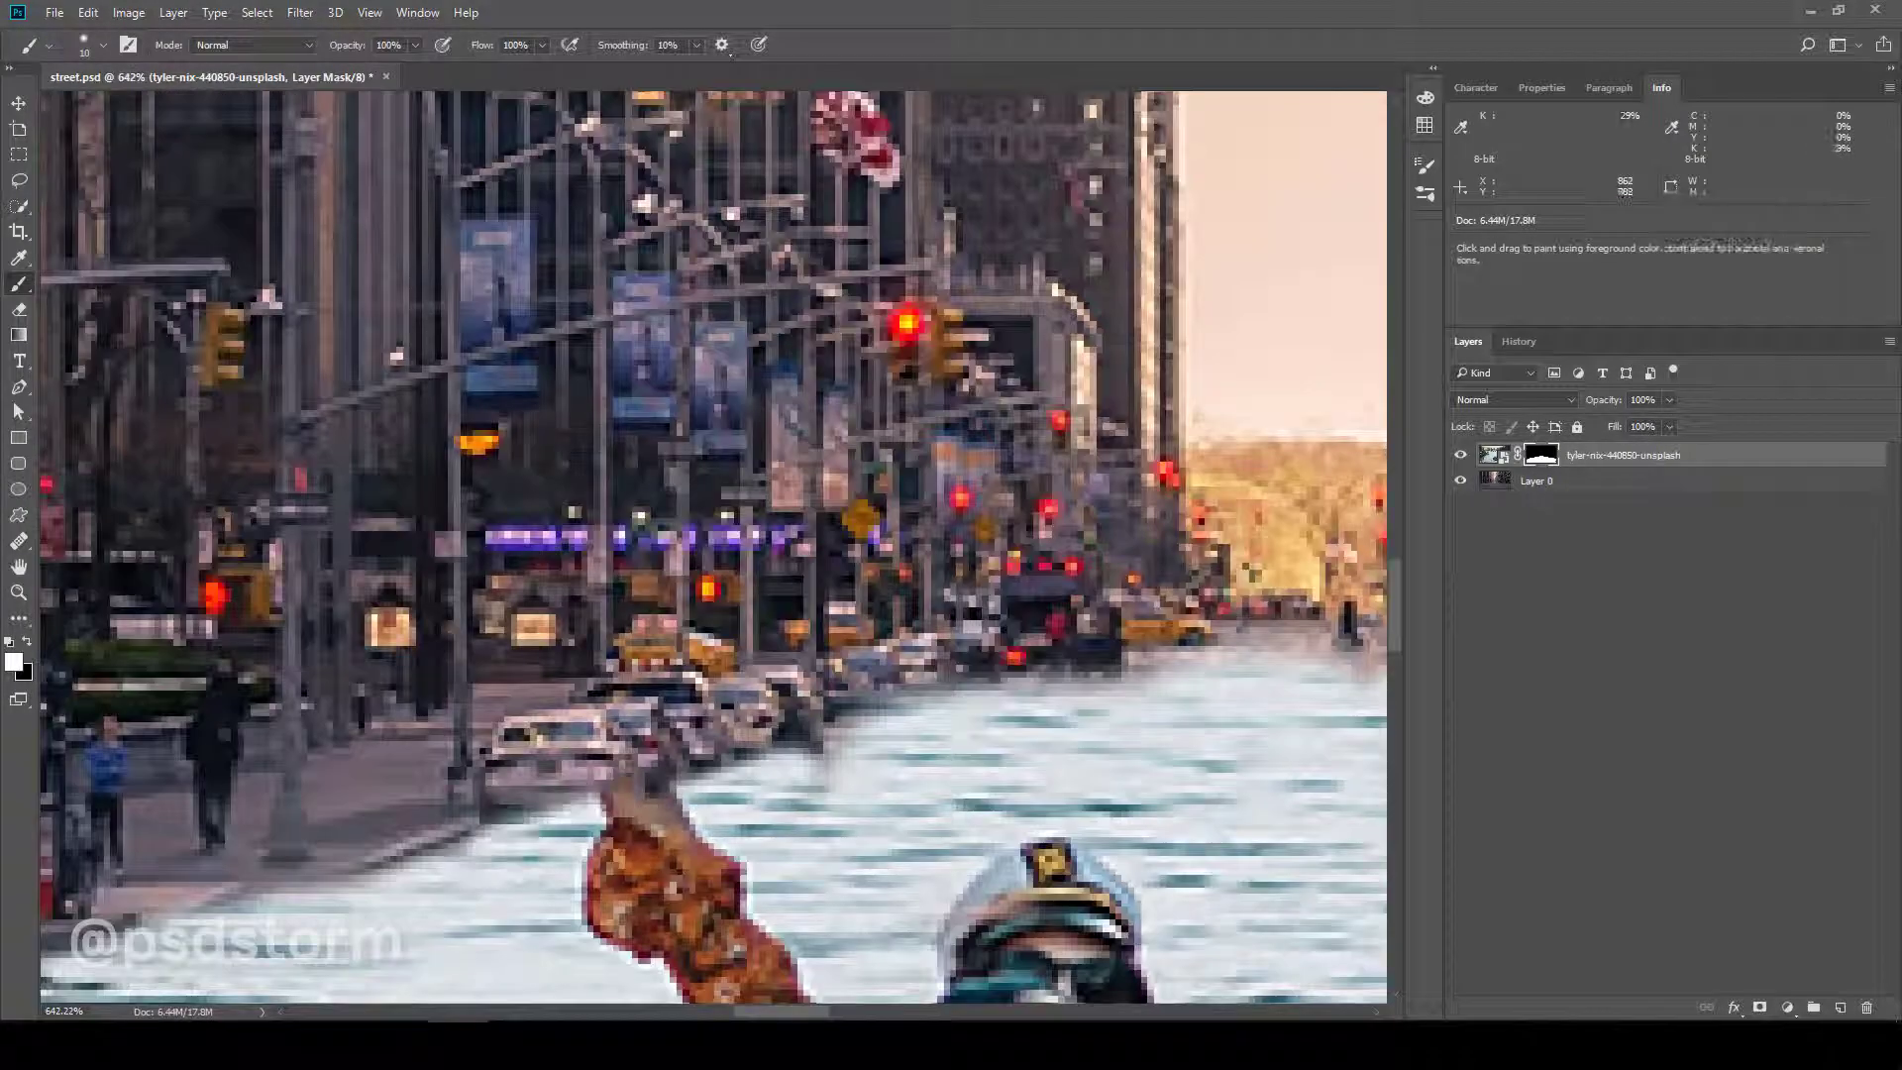
scroll(476, 868, "down", 5)
scroll(793, 733, "up", 3)
scroll(828, 700, "up", 2)
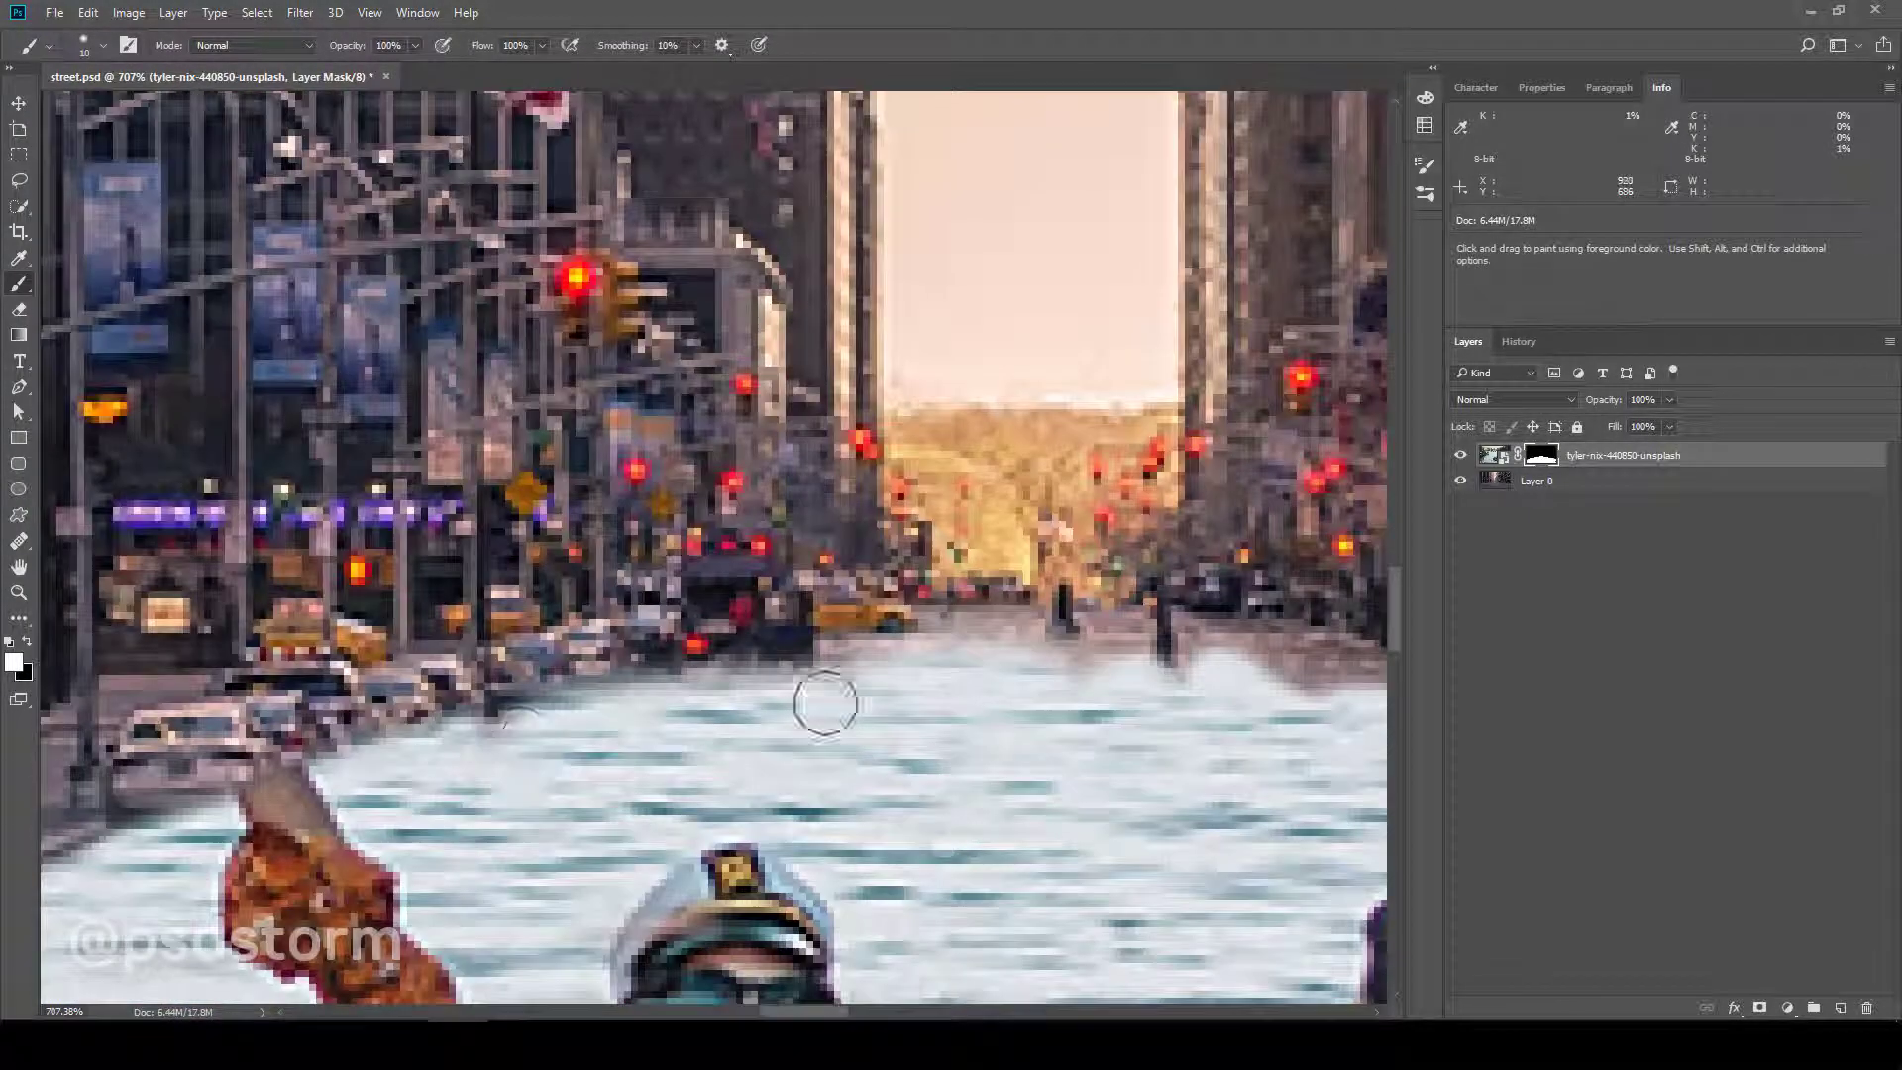
scroll(807, 720, "up", 1)
scroll(1103, 698, "down", 3)
scroll(925, 645, "down", 3)
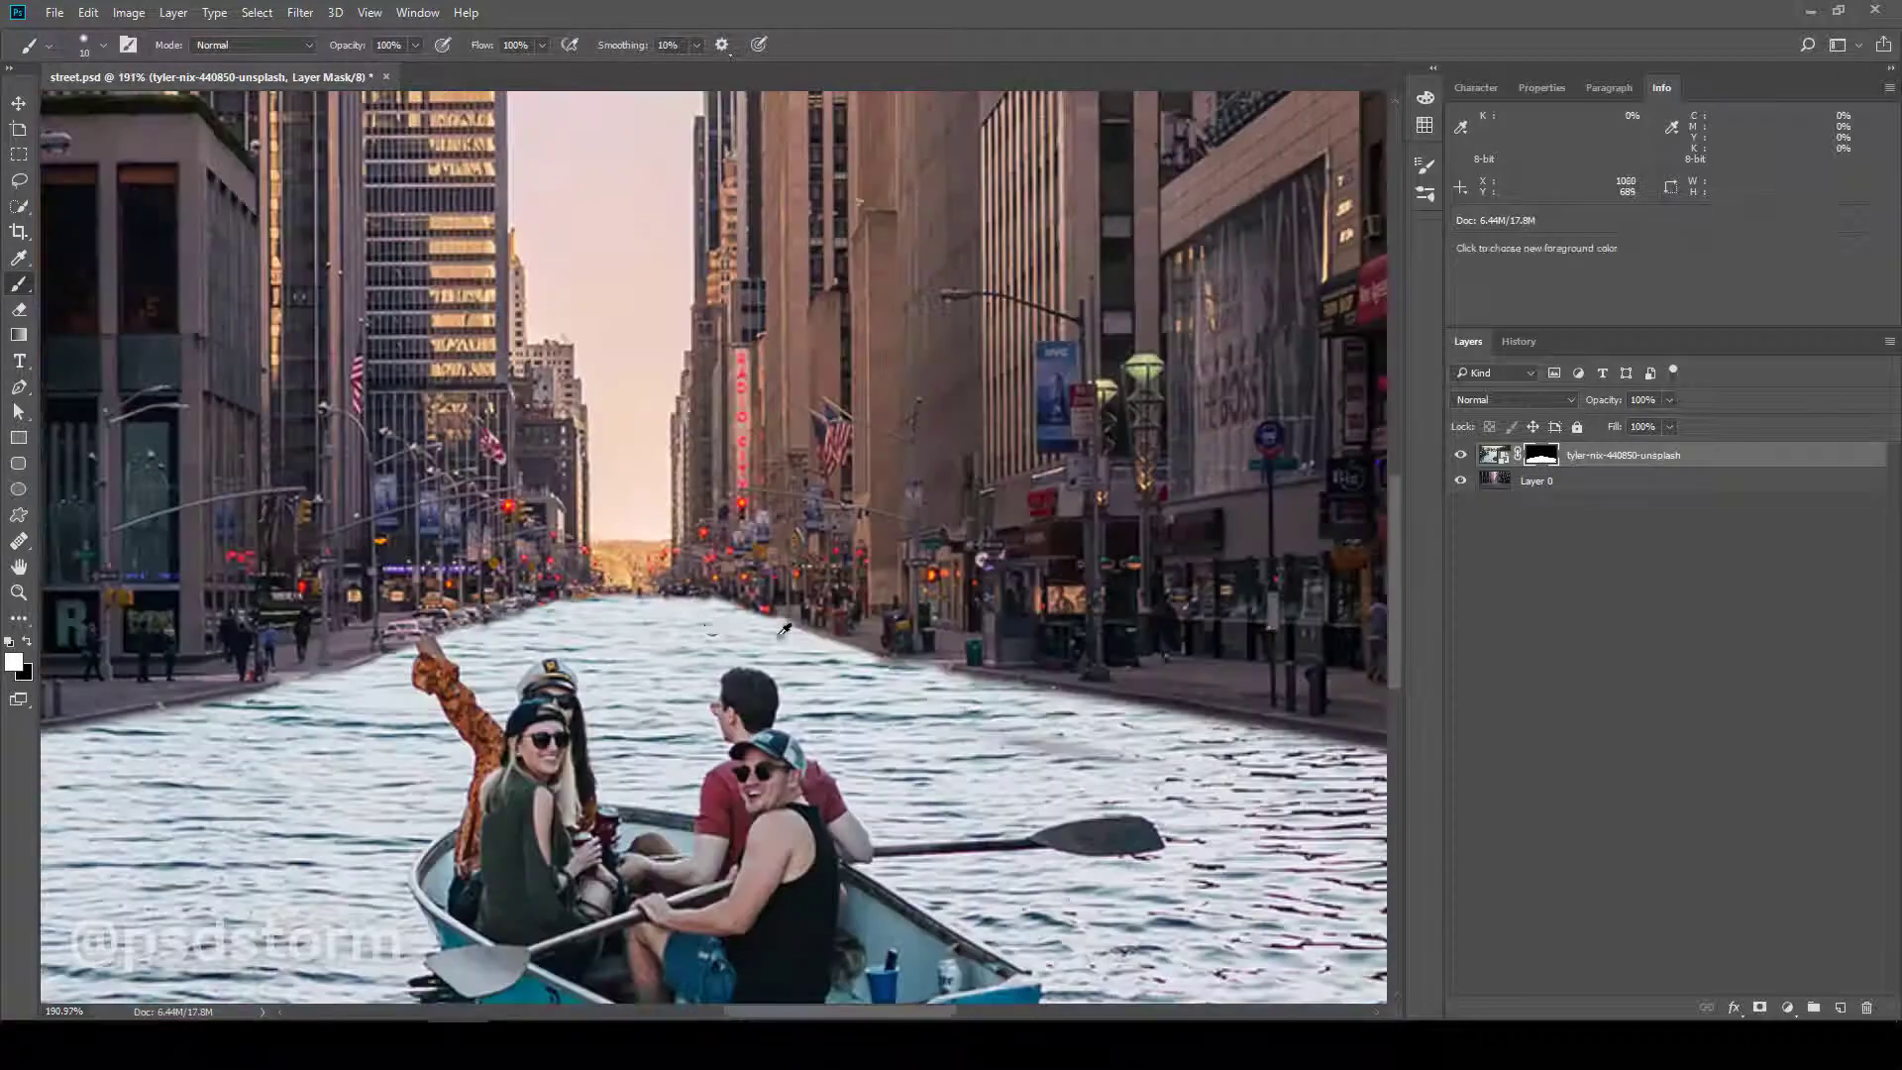
scroll(1176, 789, "up", 3)
scroll(1090, 763, "up", 1)
scroll(1090, 728, "down", 1)
scroll(1184, 714, "down", 3)
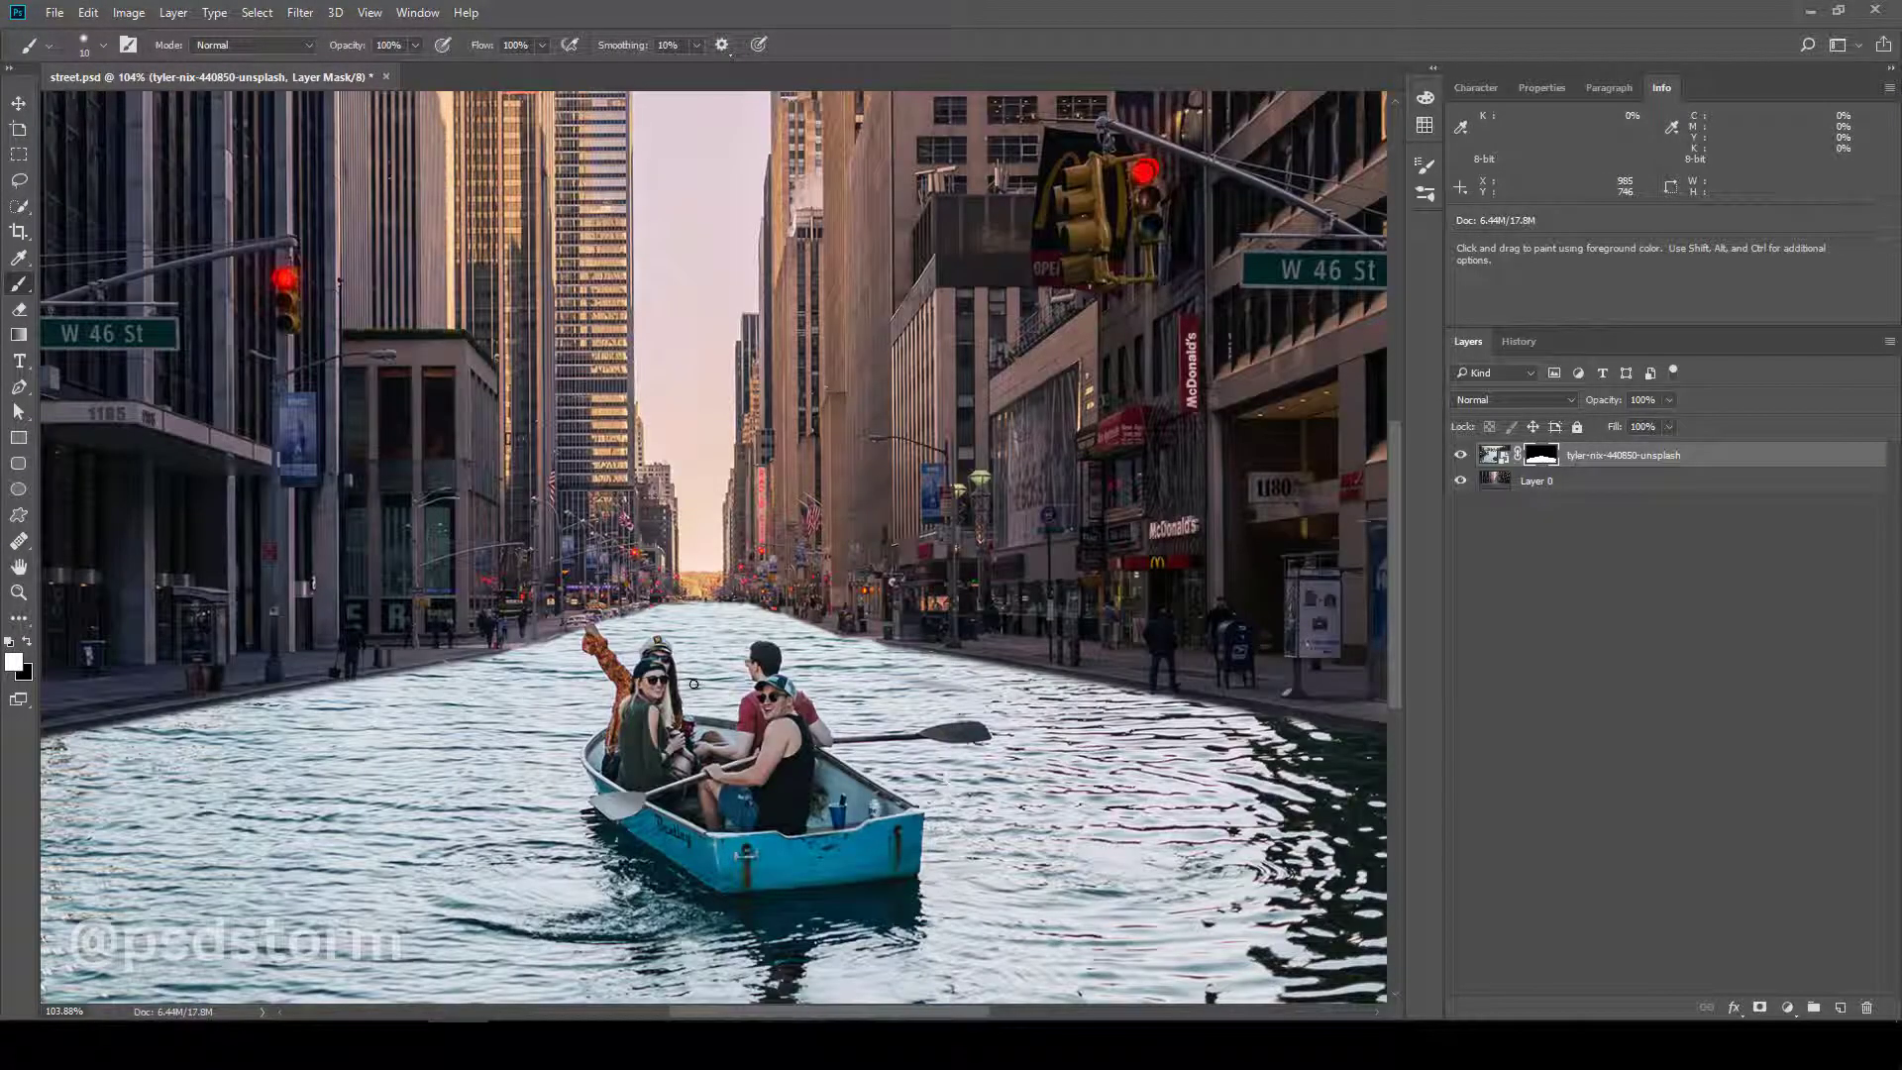
scroll(692, 677, "down", 2)
scroll(168, 752, "up", 3)
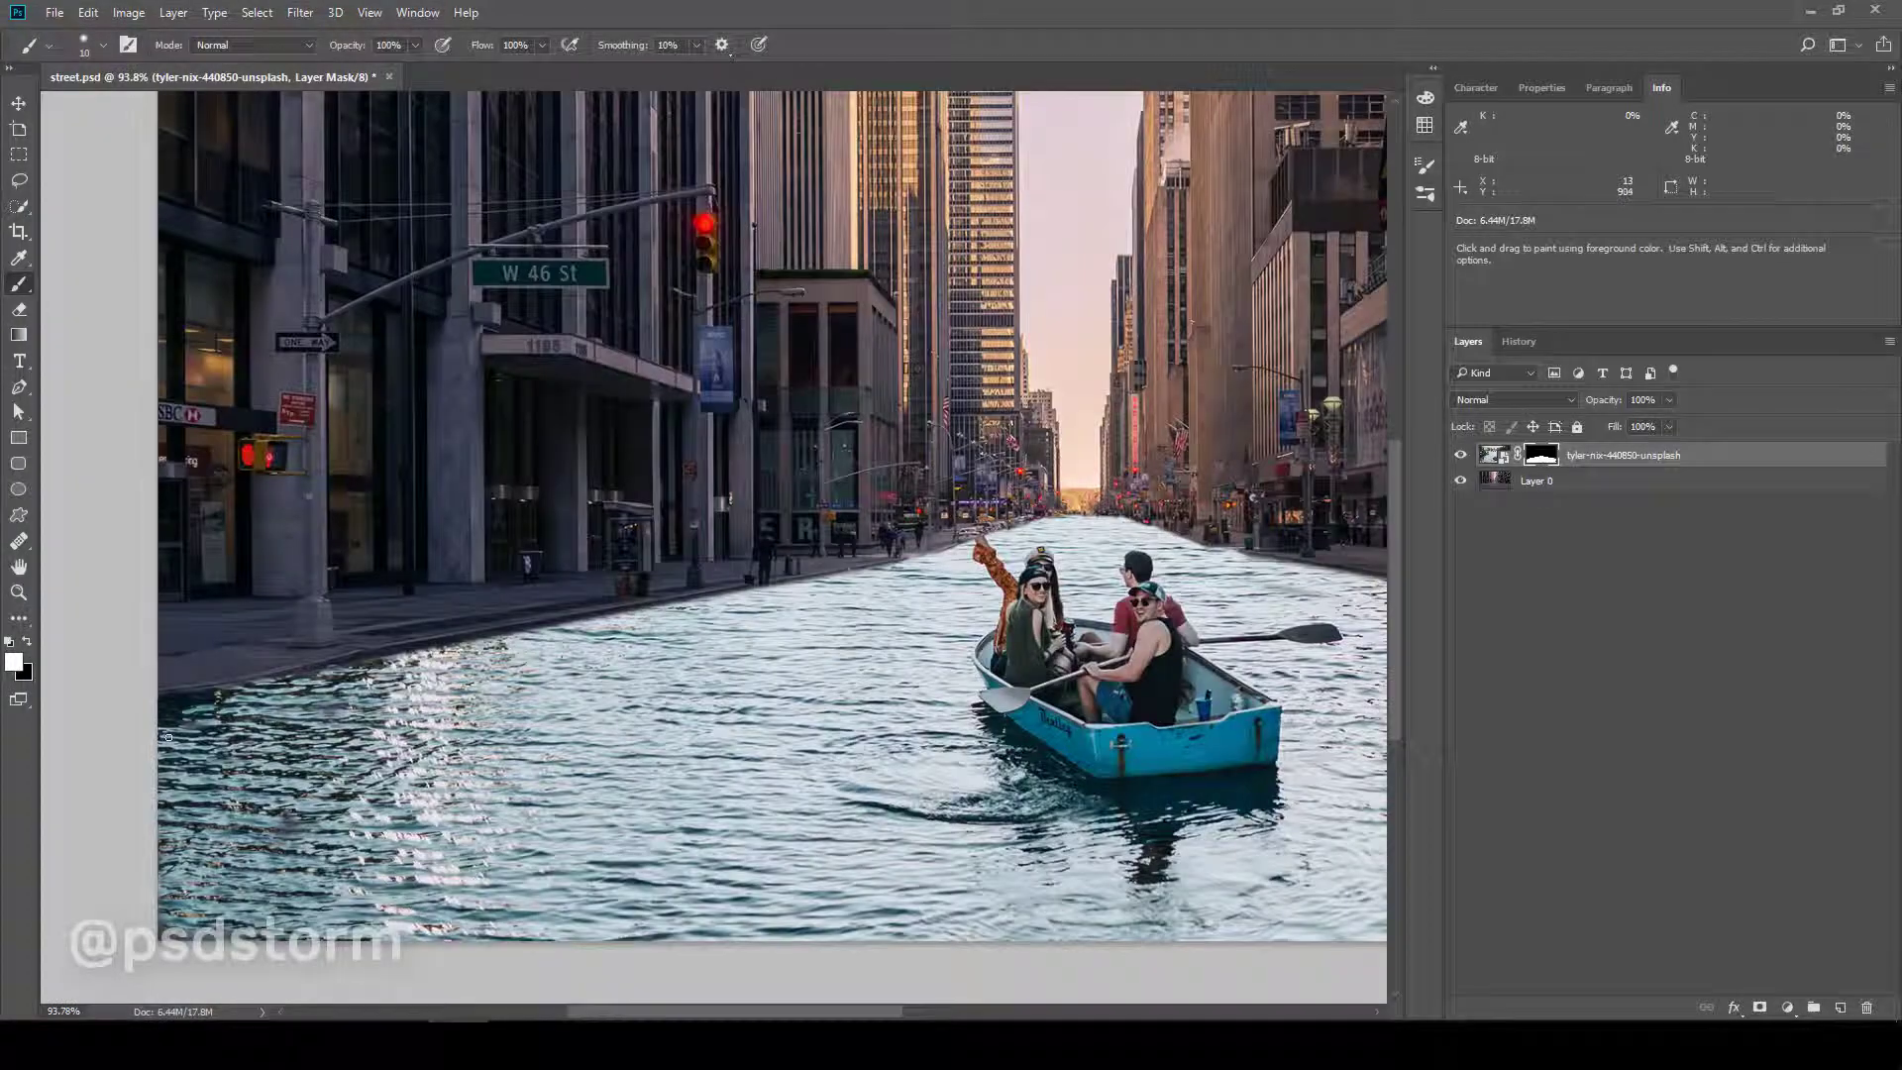
scroll(353, 753, "up", 2)
scroll(595, 694, "down", 2)
scroll(750, 610, "up", 1)
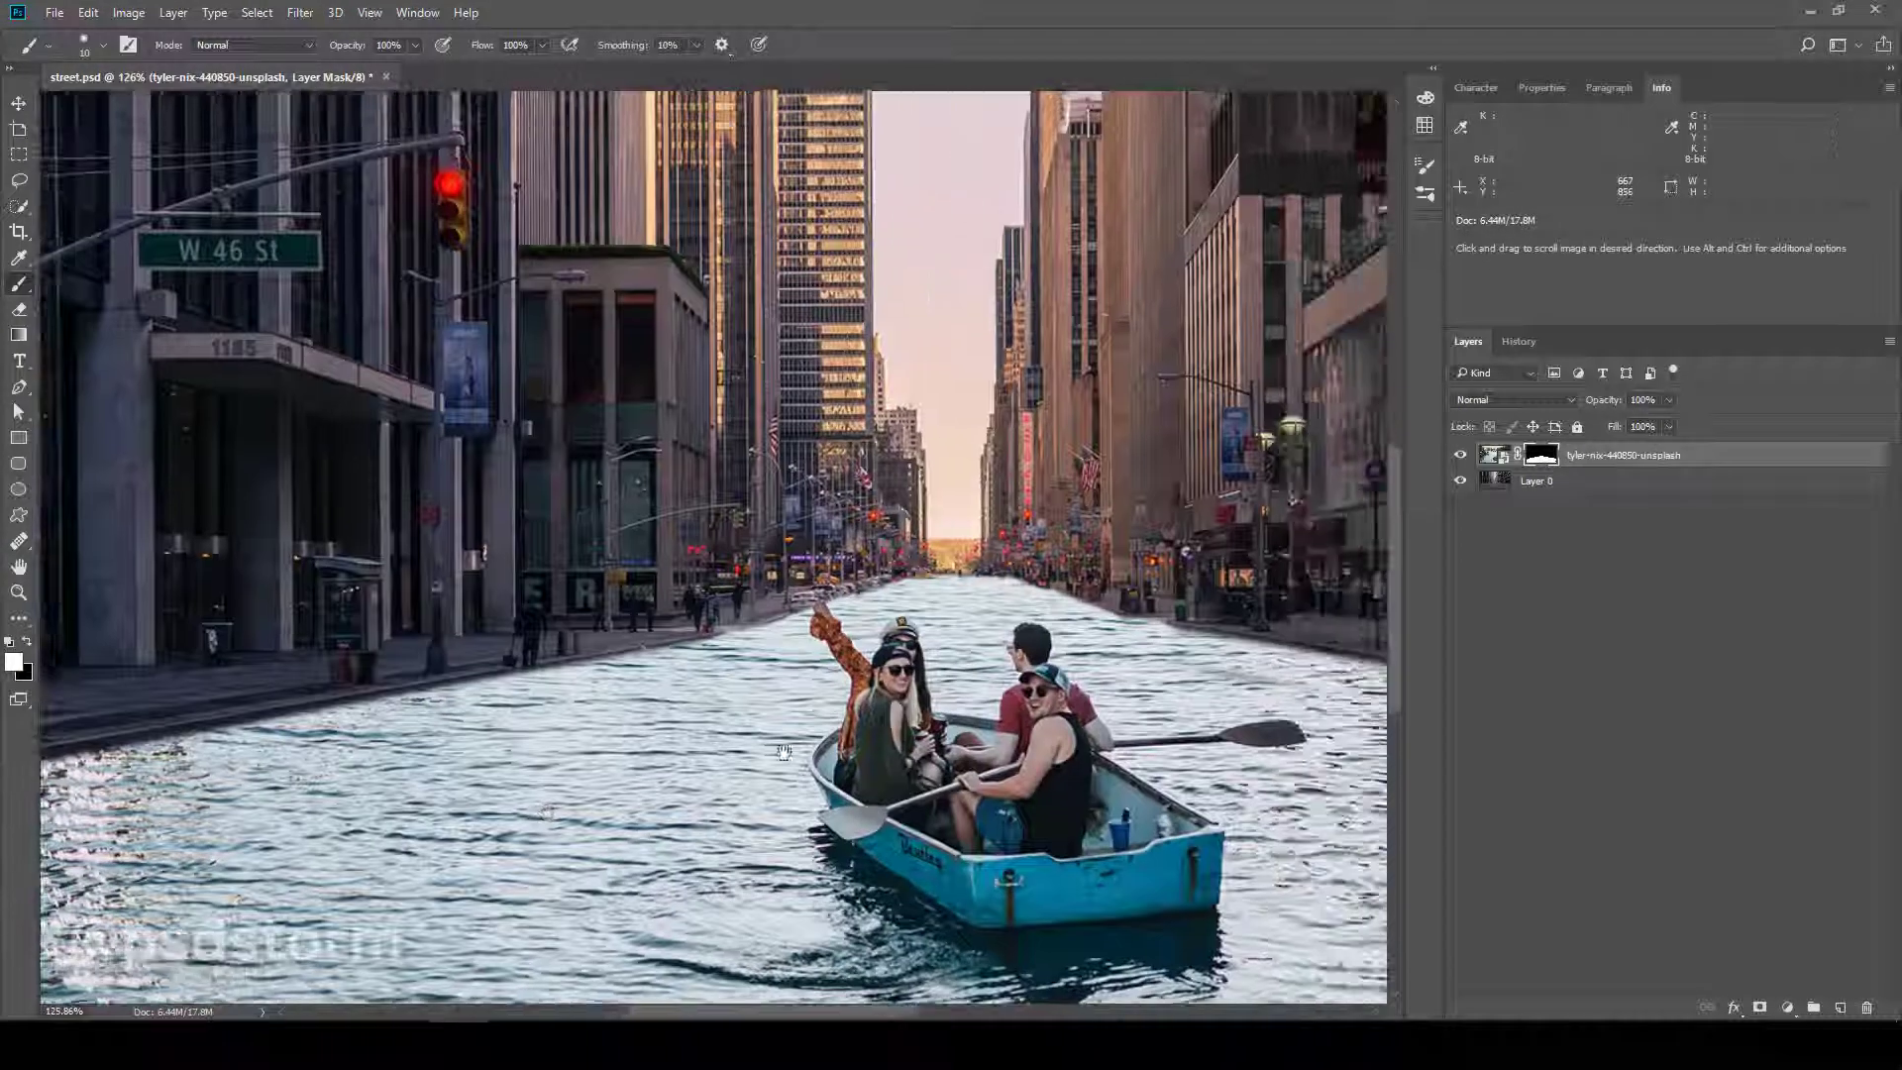
scroll(750, 610, "up", 2)
scroll(750, 610, "up", 4)
key("x")
scroll(743, 634, "up", 1)
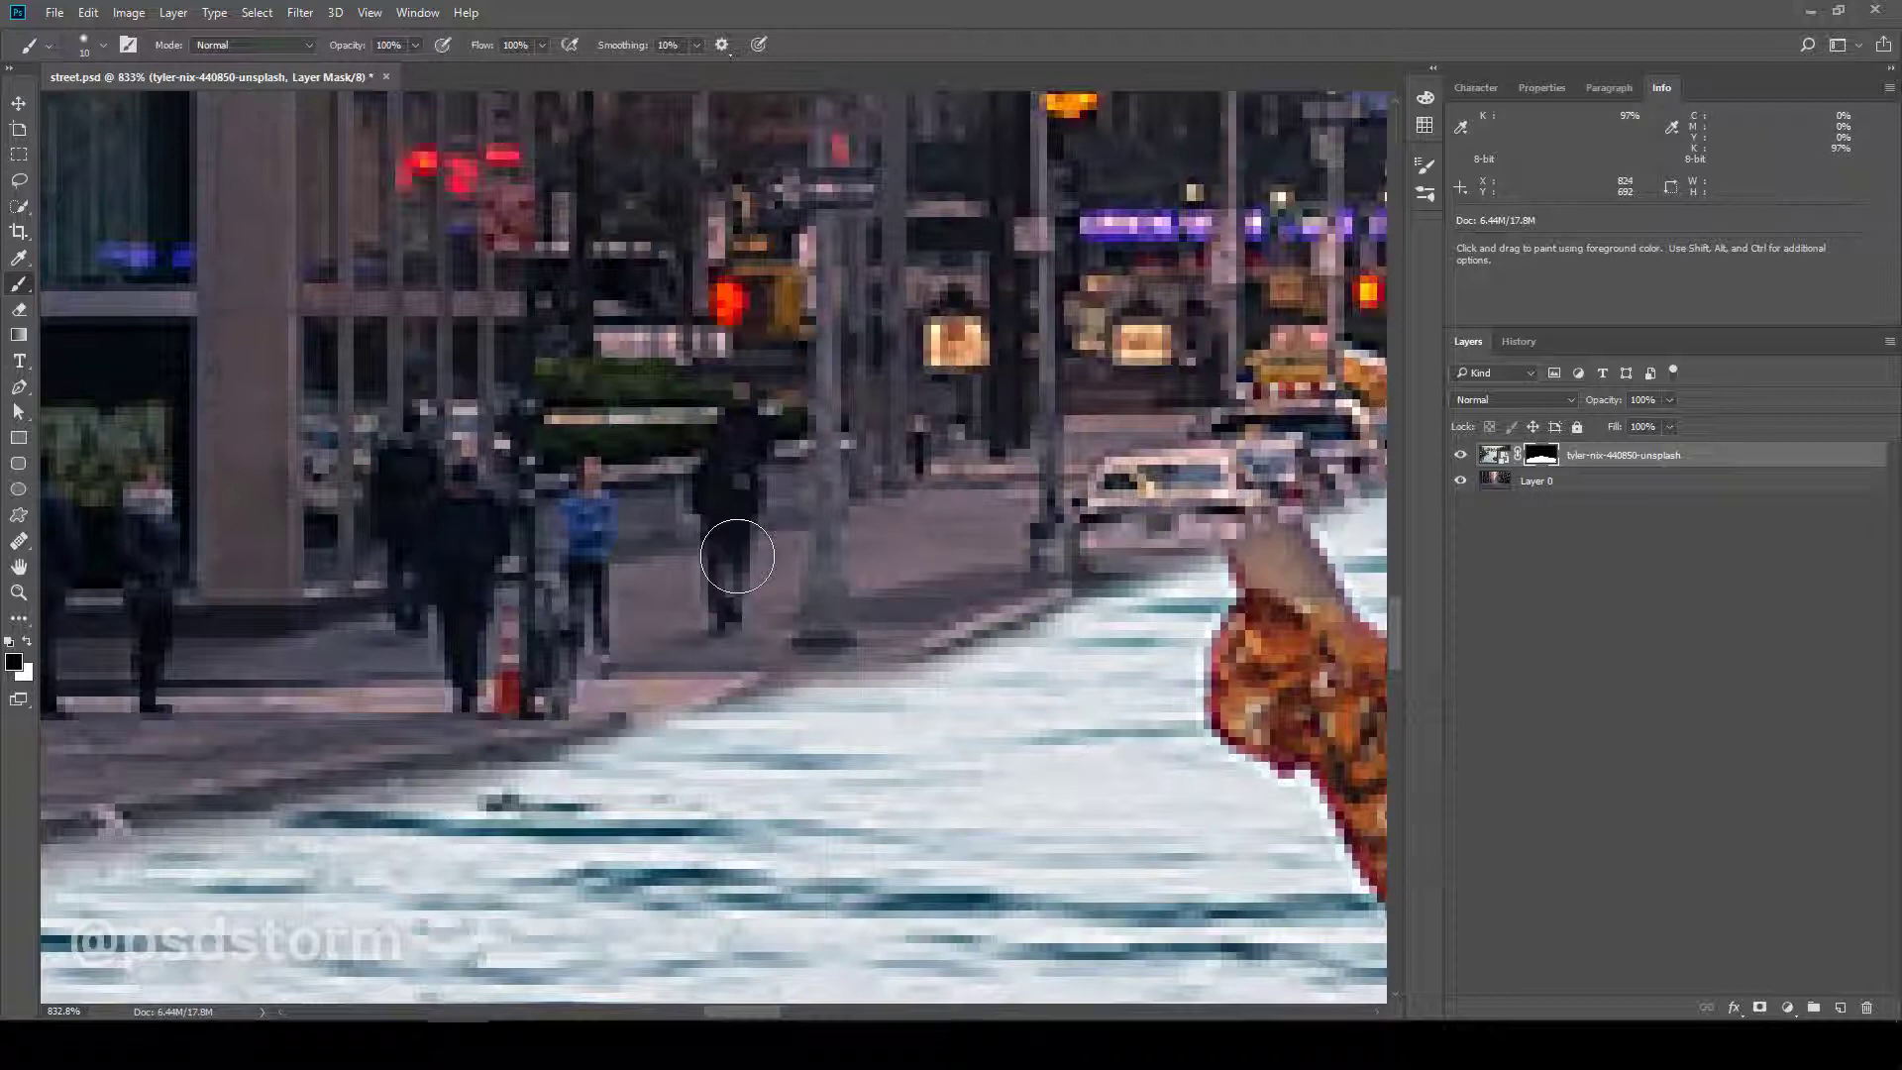
- Use a 59 px Soft Round brush for masking along the curbs
right_click(737, 555)
key("Escape")
scroll(737, 556, "down", 5)
scroll(737, 556, "up", 2)
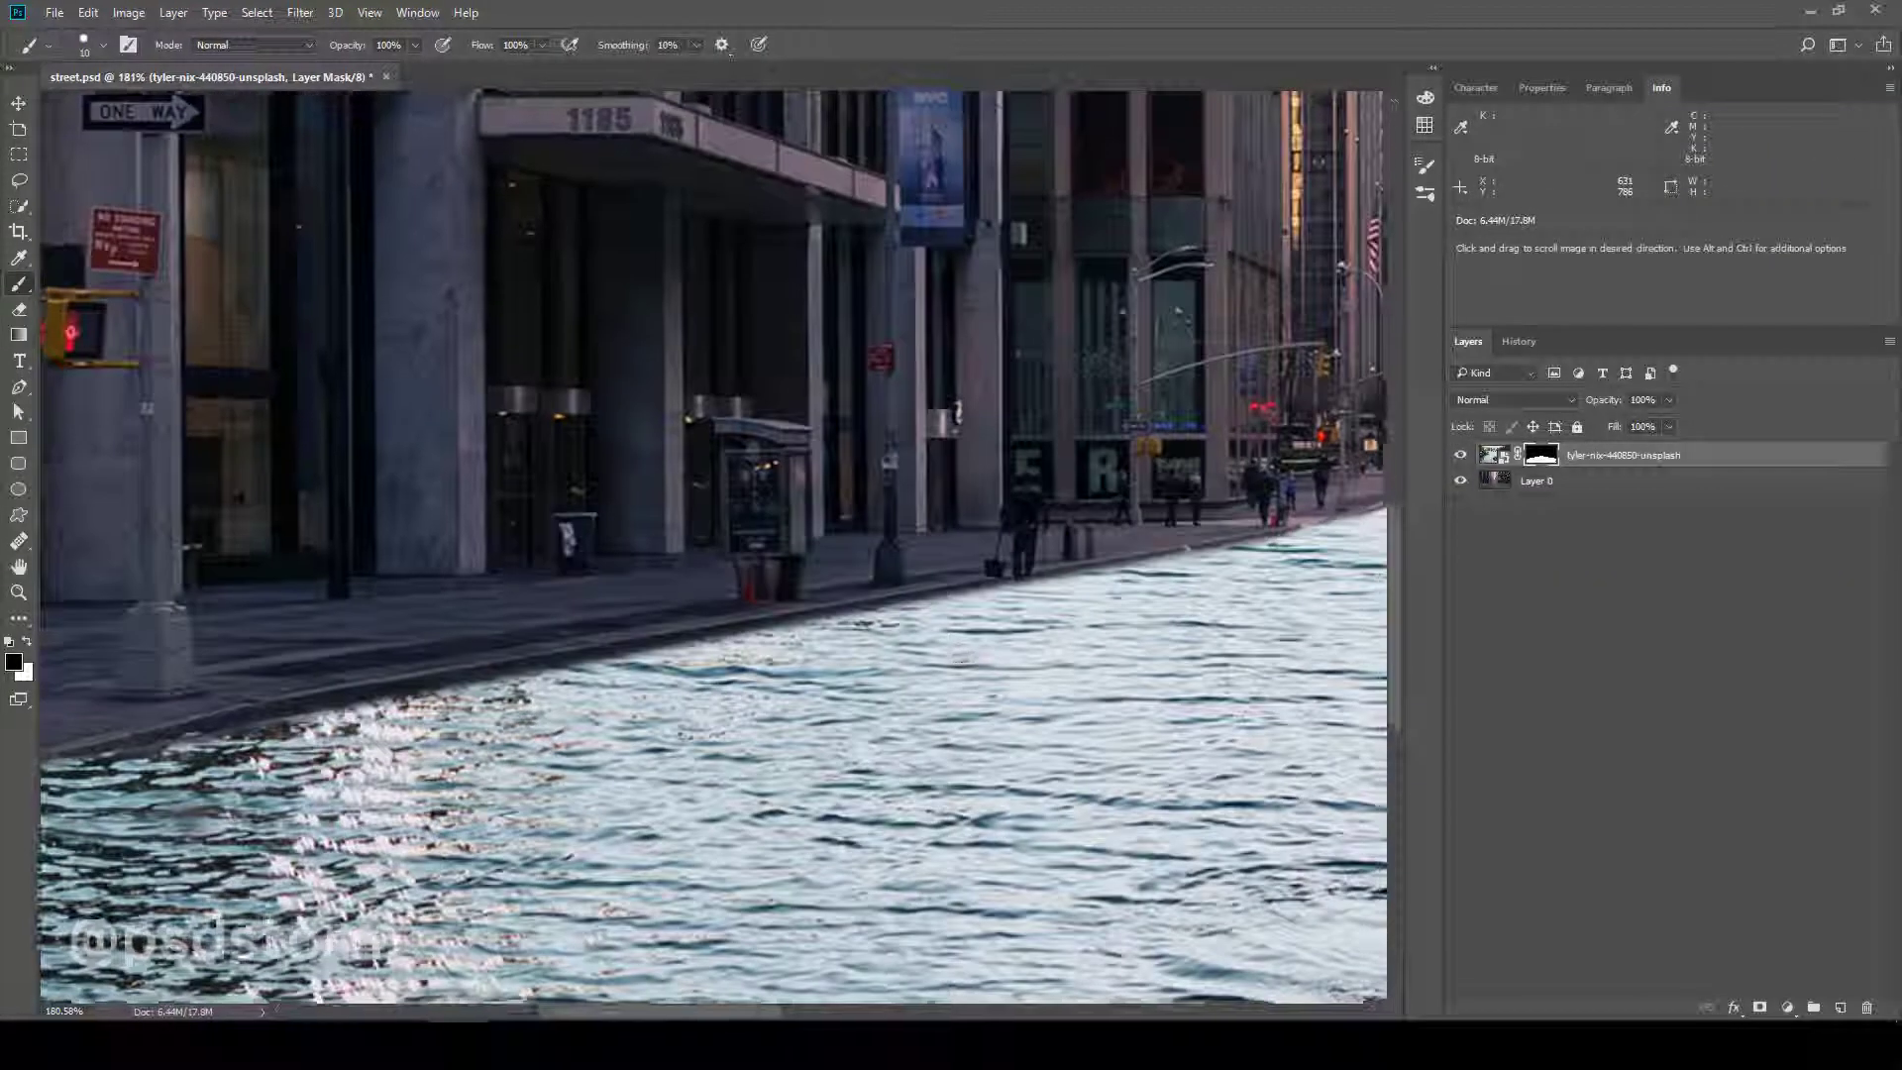
scroll(393, 648, "up", 1)
right_click(393, 647)
key("Escape")
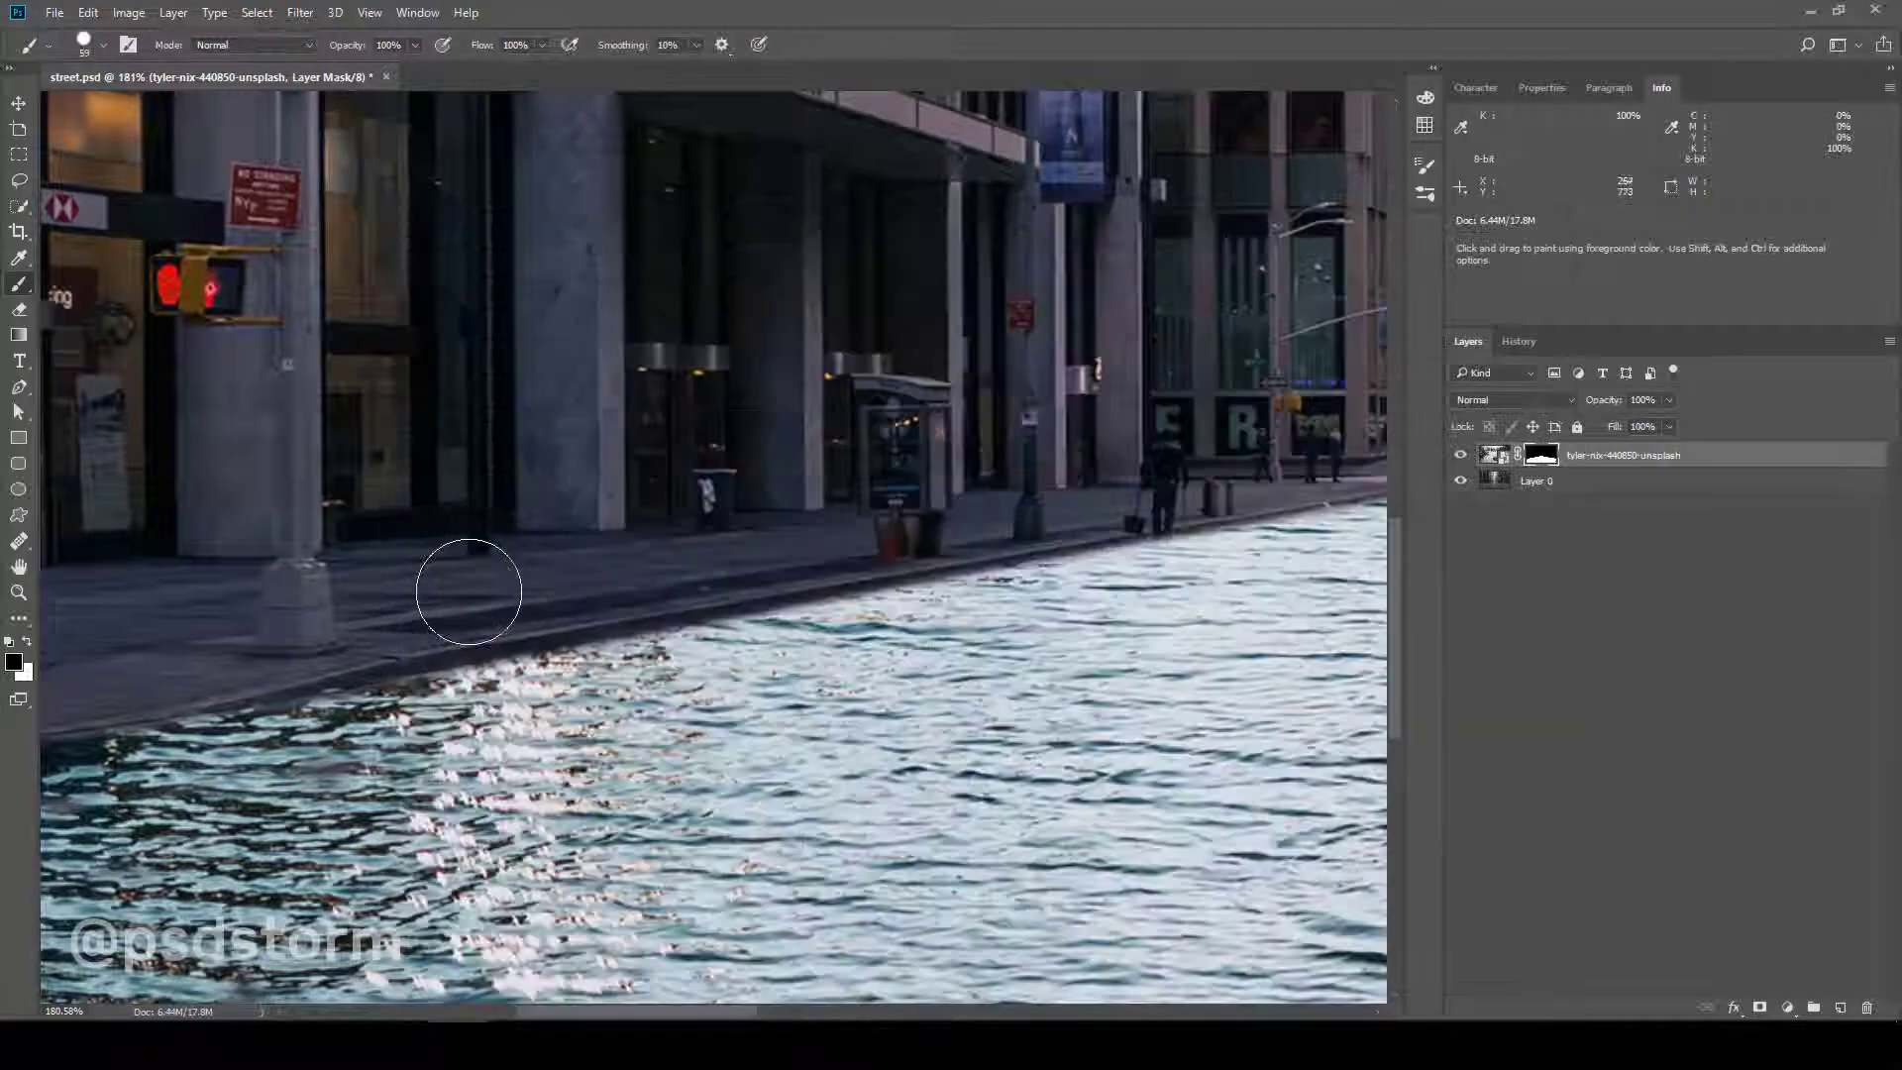
scroll(830, 611, "up", 2)
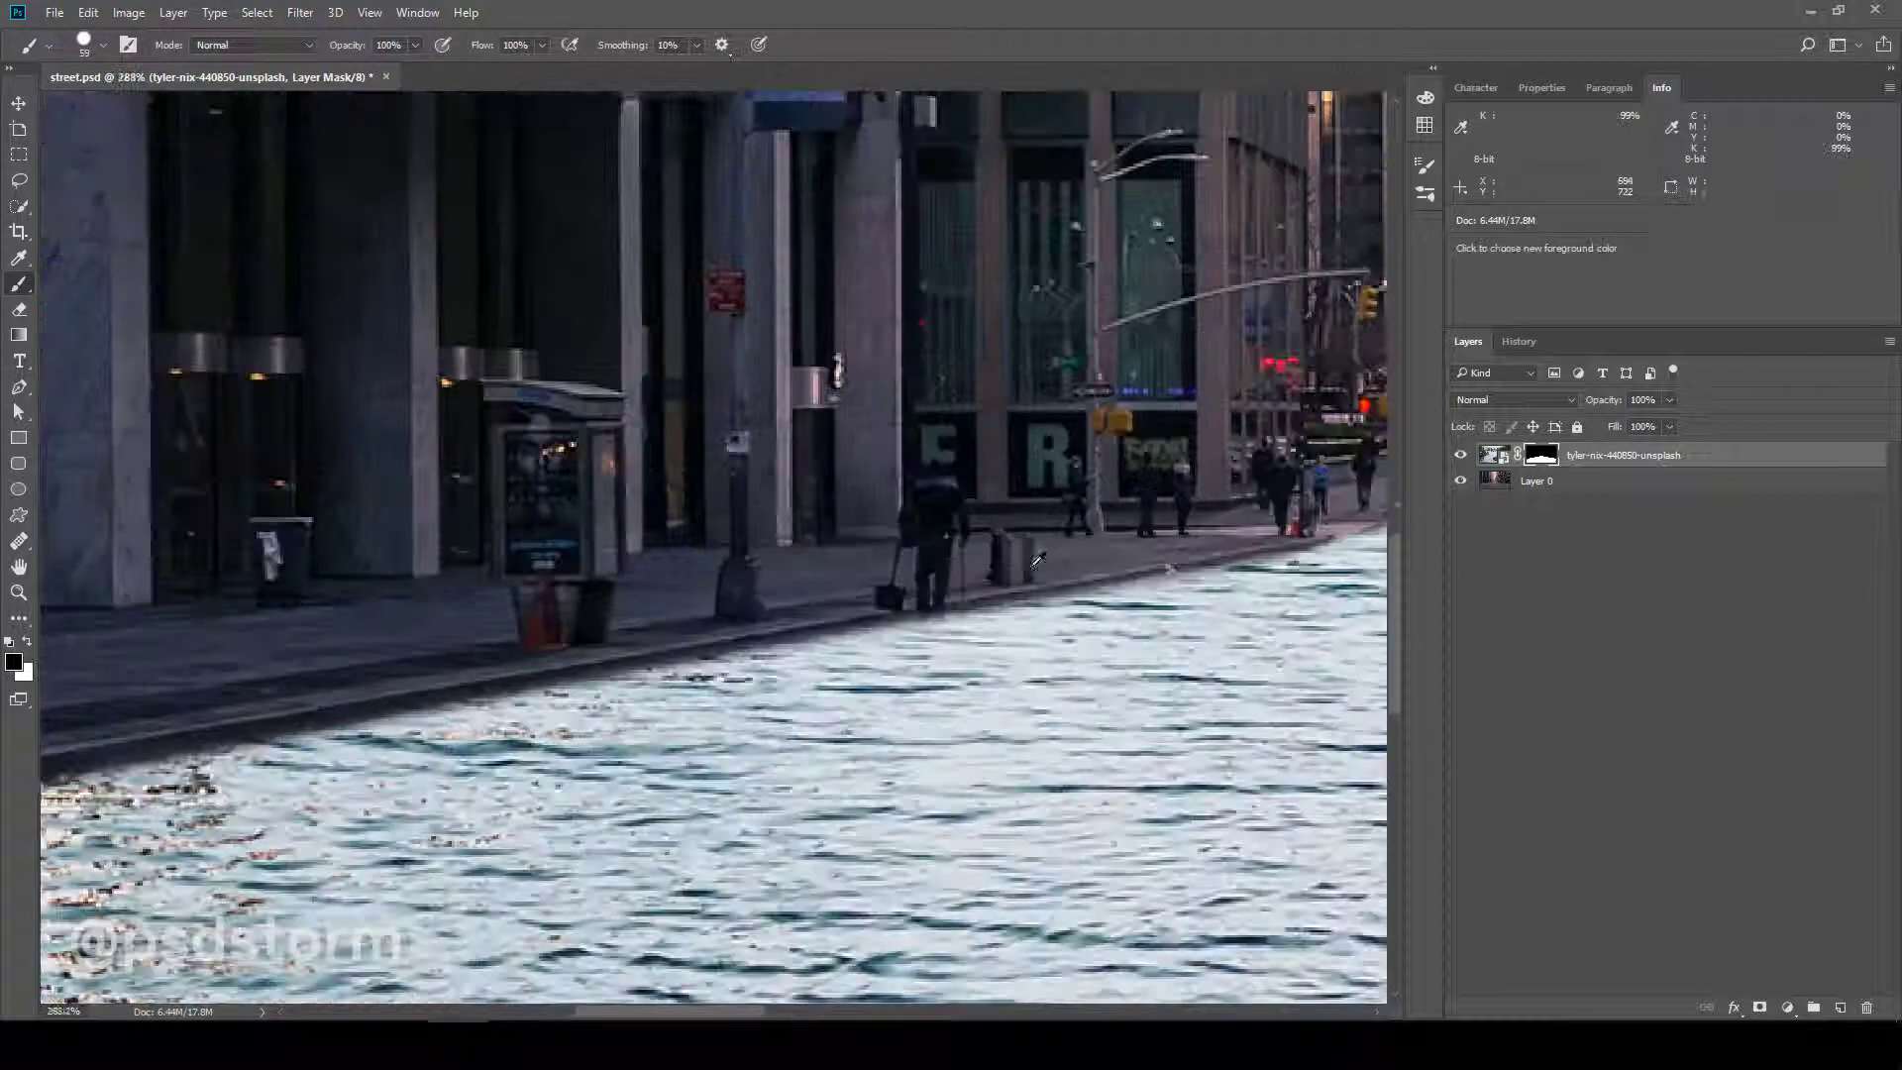
scroll(812, 522, "up", 1)
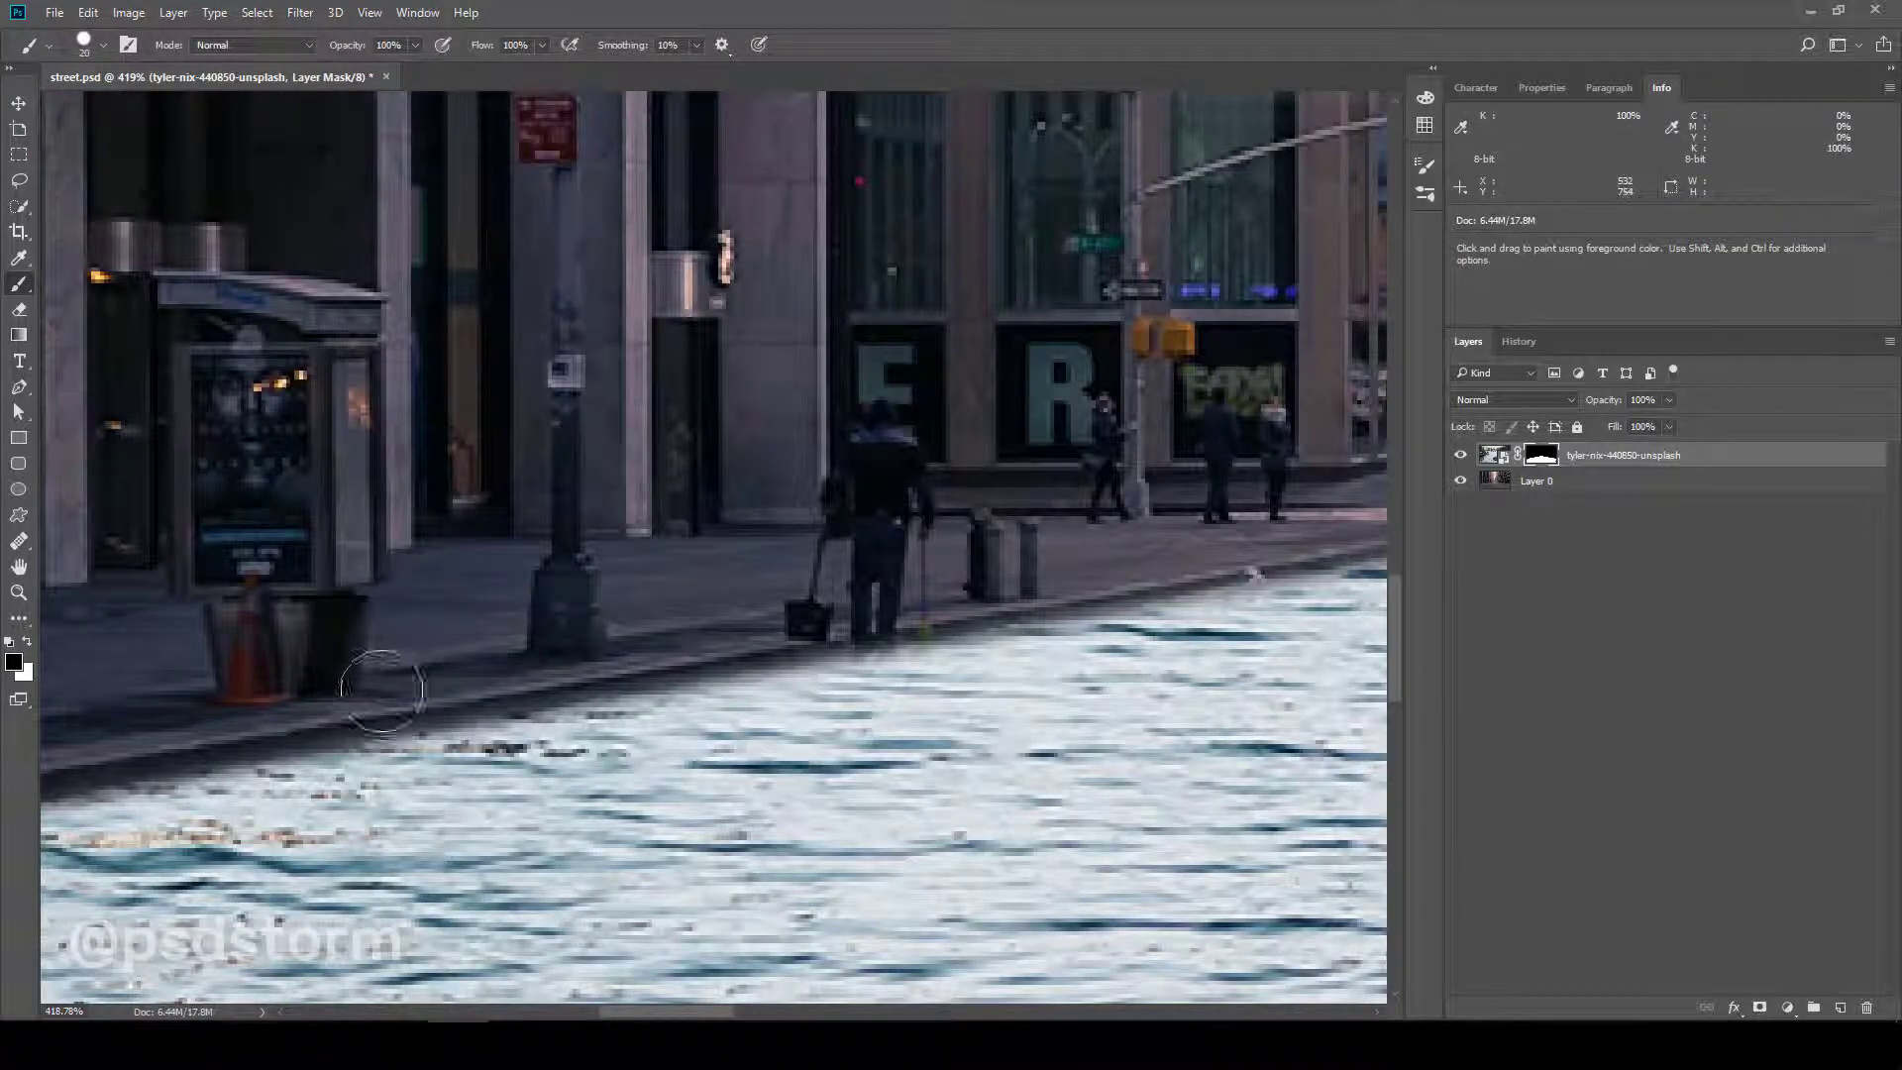
- Mask water off the left sidewalk, following the curb past the cone and pedestrians
left_click_drag(836, 615, 678, 654)
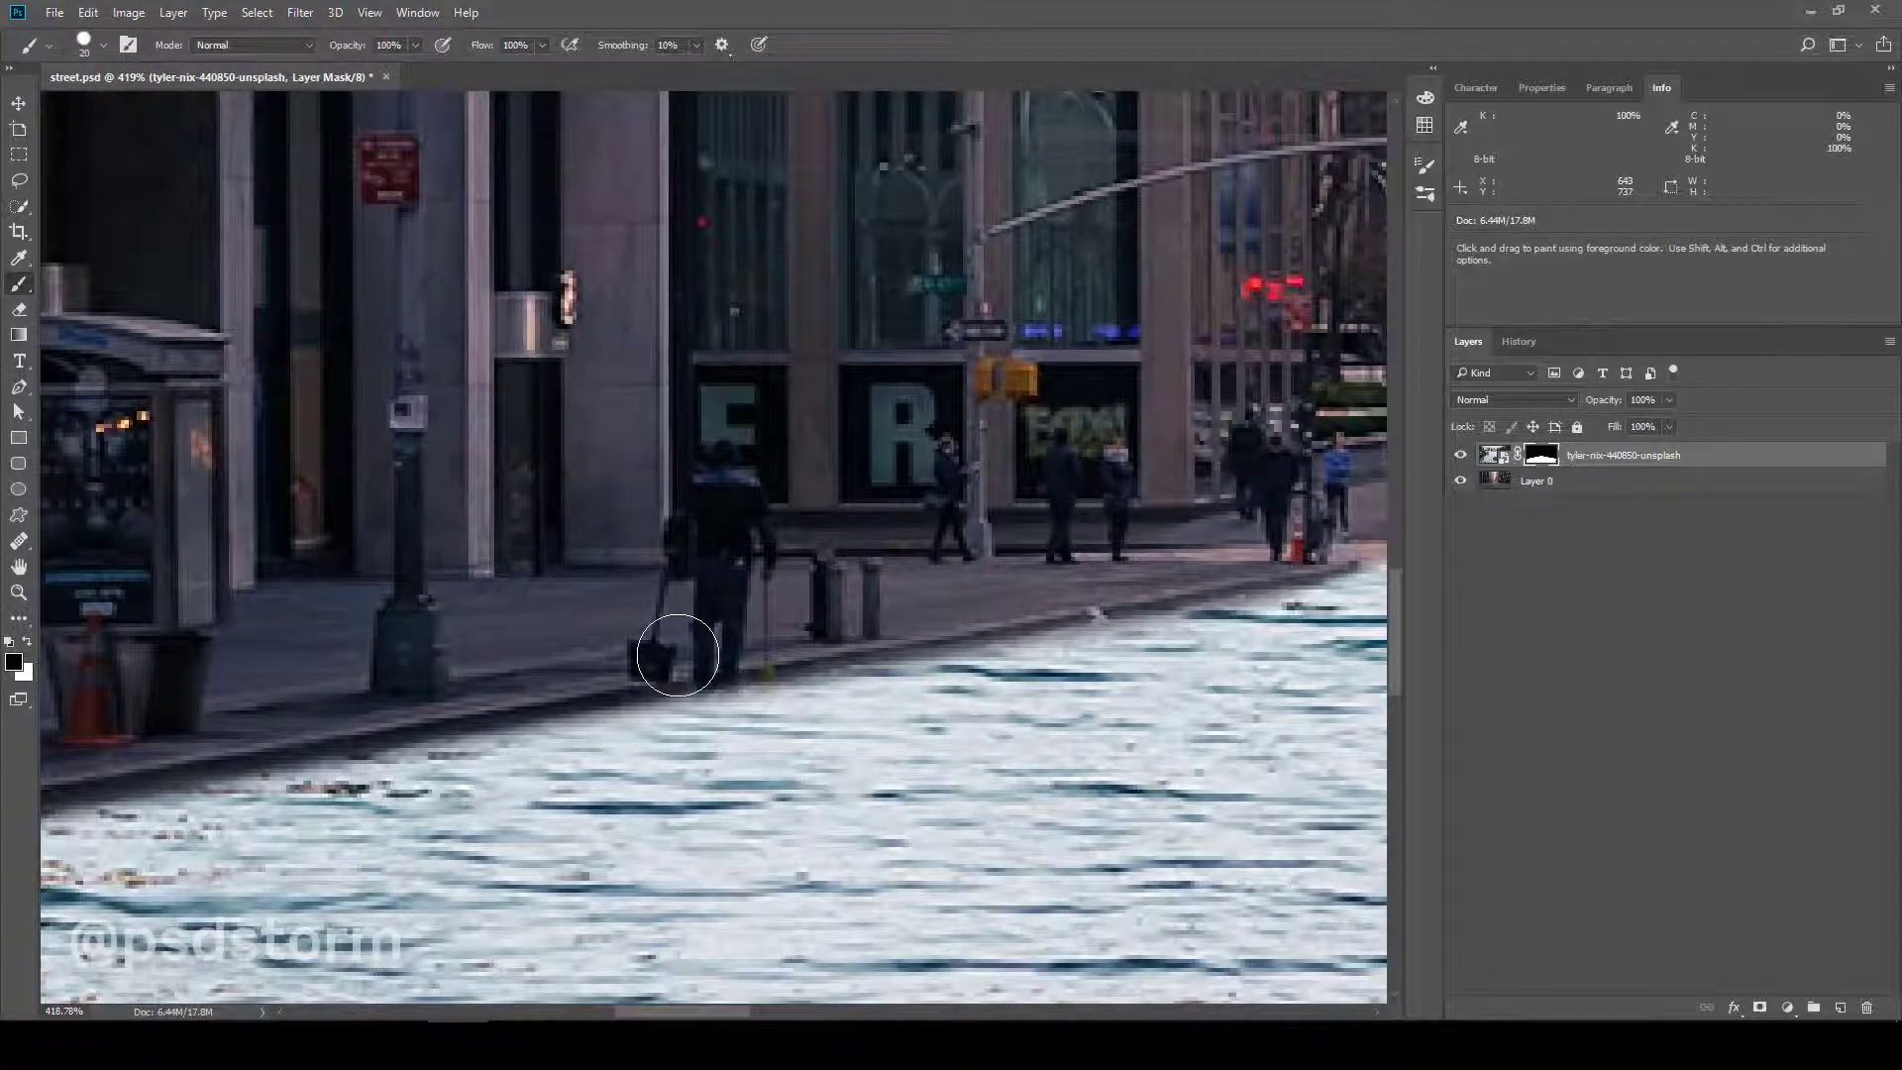
scroll(832, 699, "up", 1)
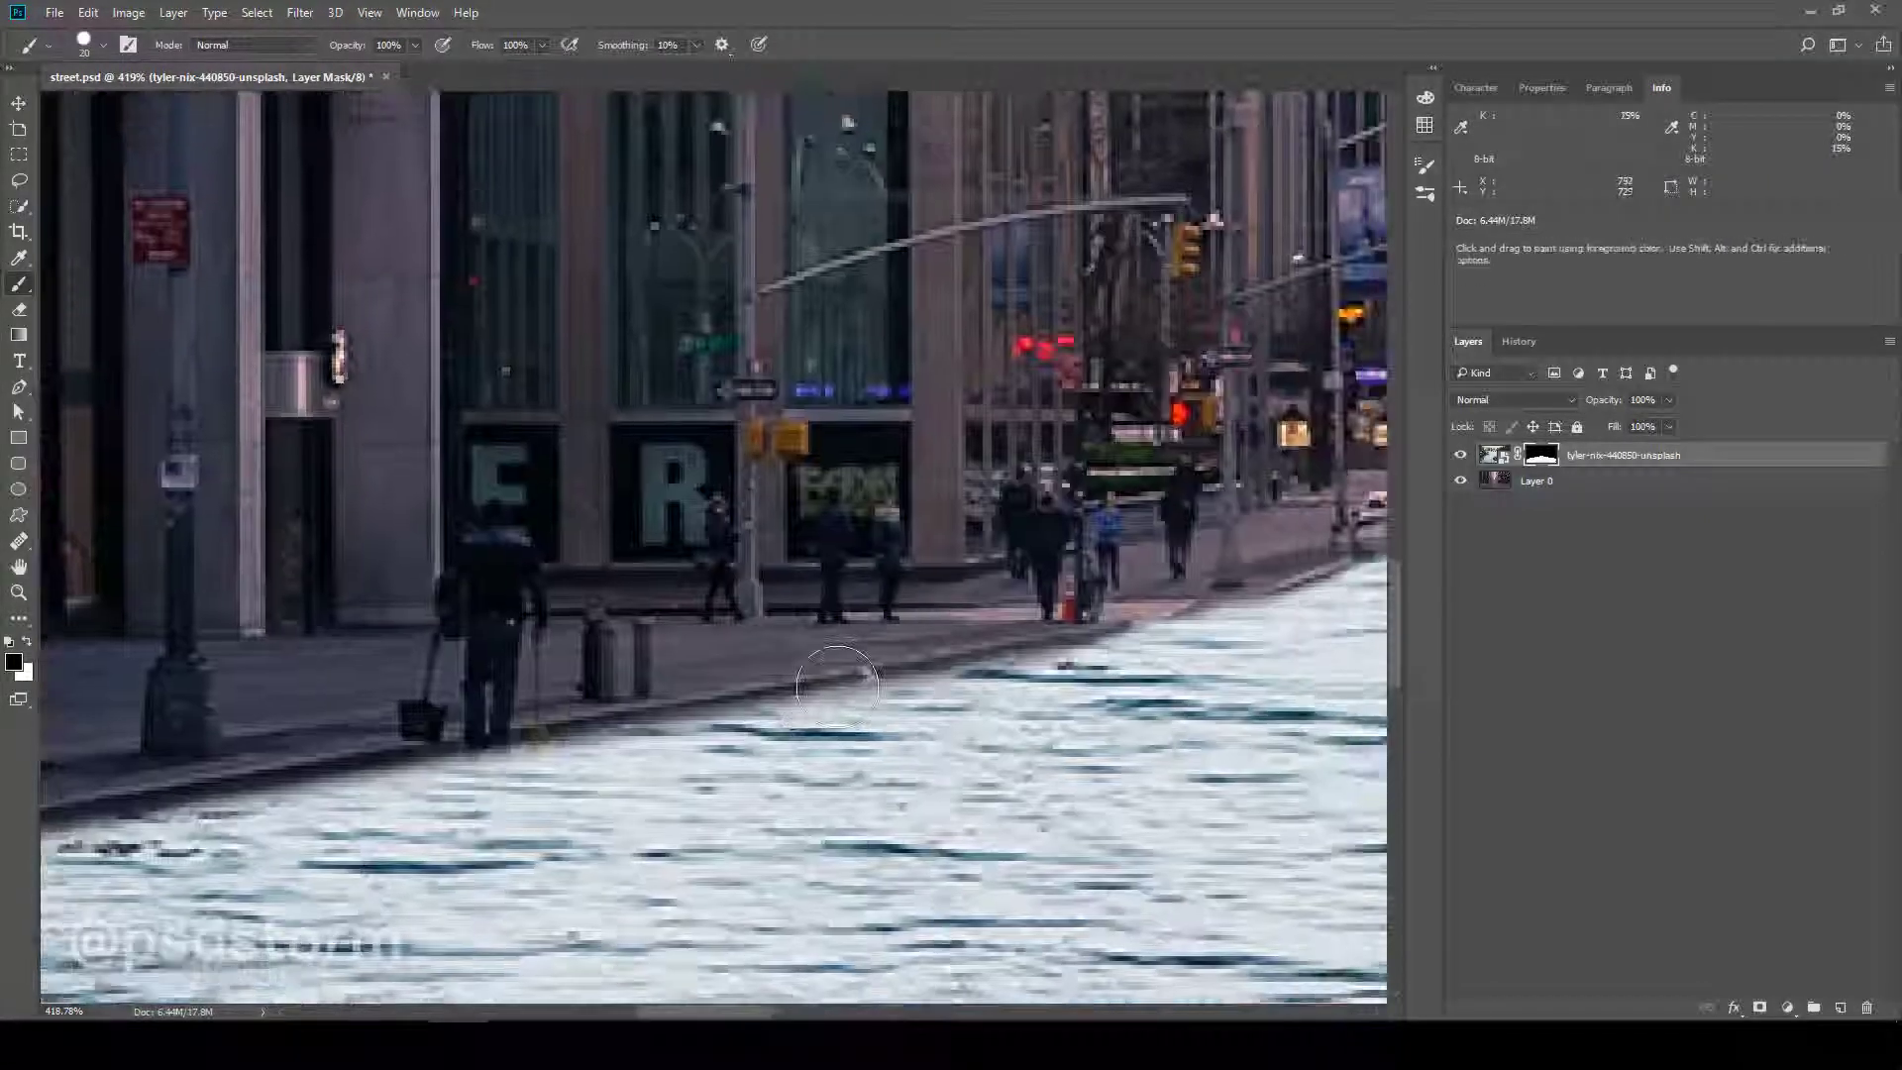
scroll(877, 639, "up", 1)
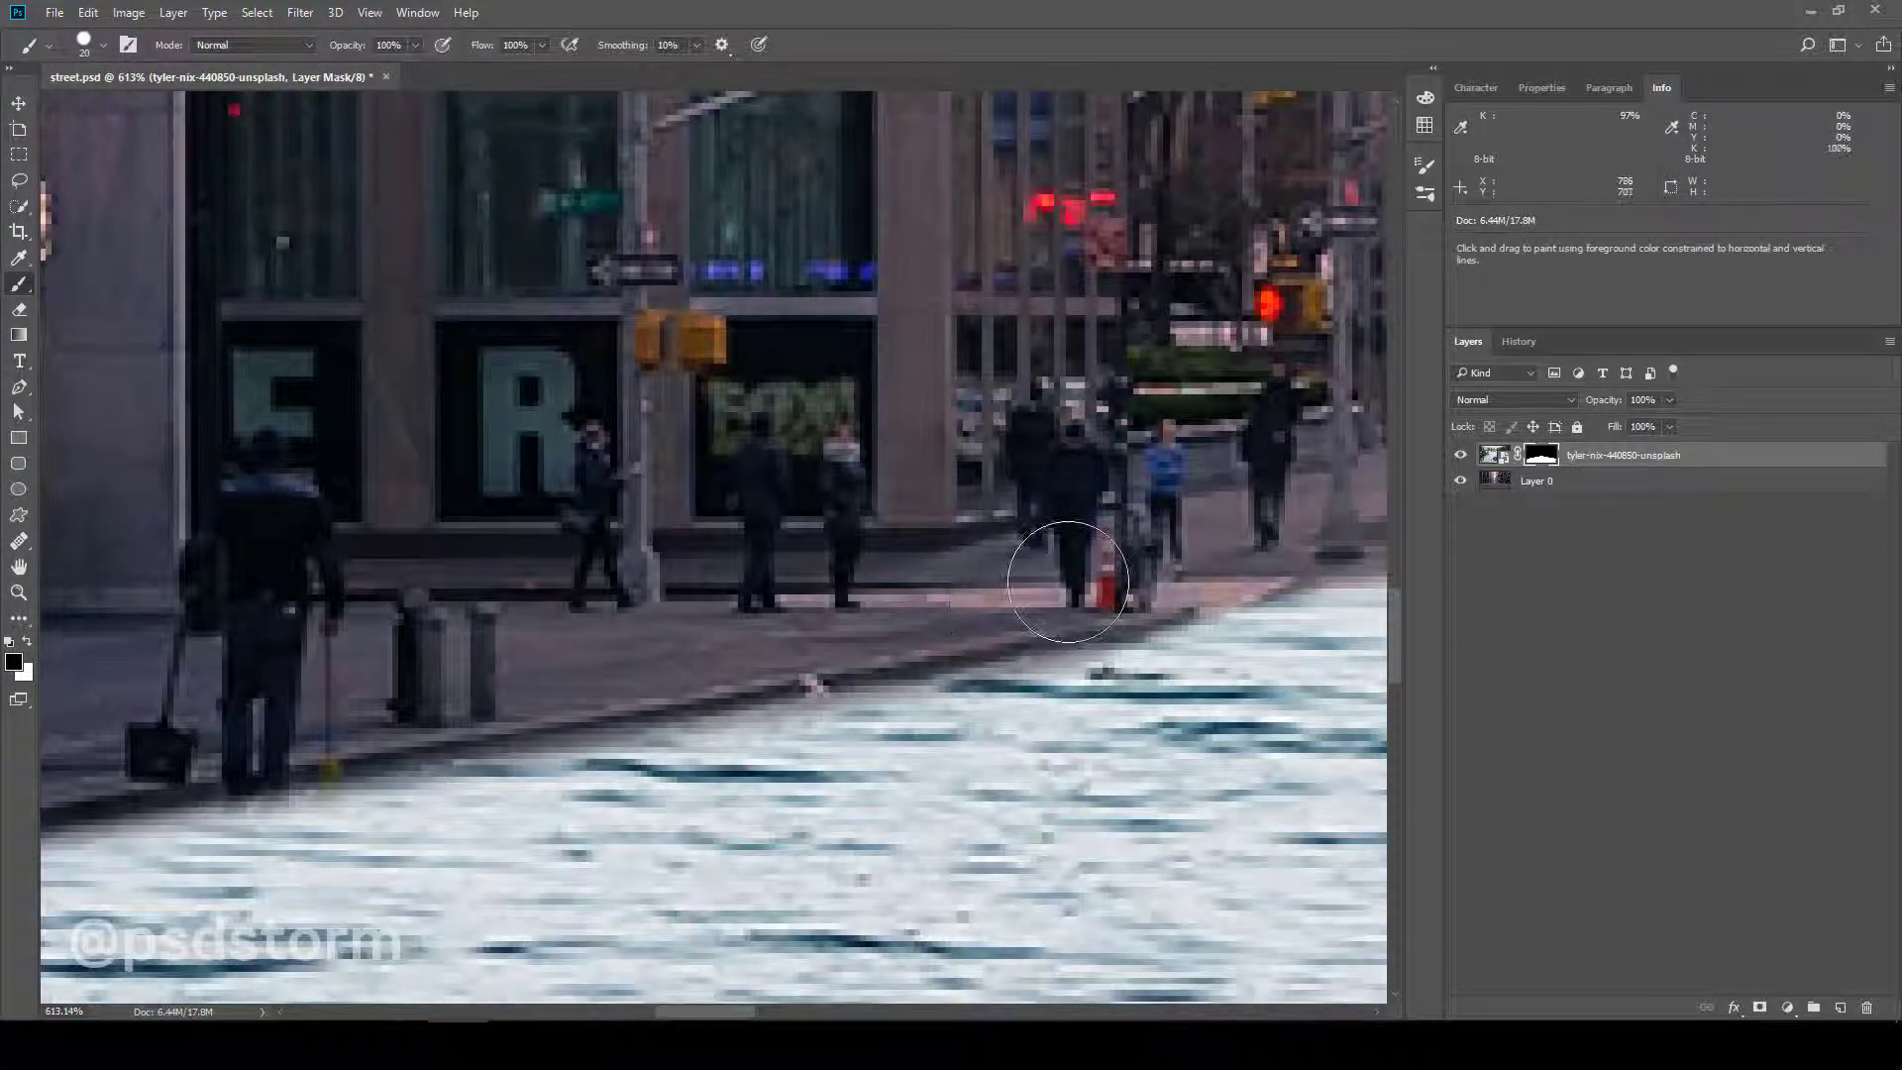
left_click_drag(1068, 582, 956, 645)
left_click_drag(1071, 634, 894, 683)
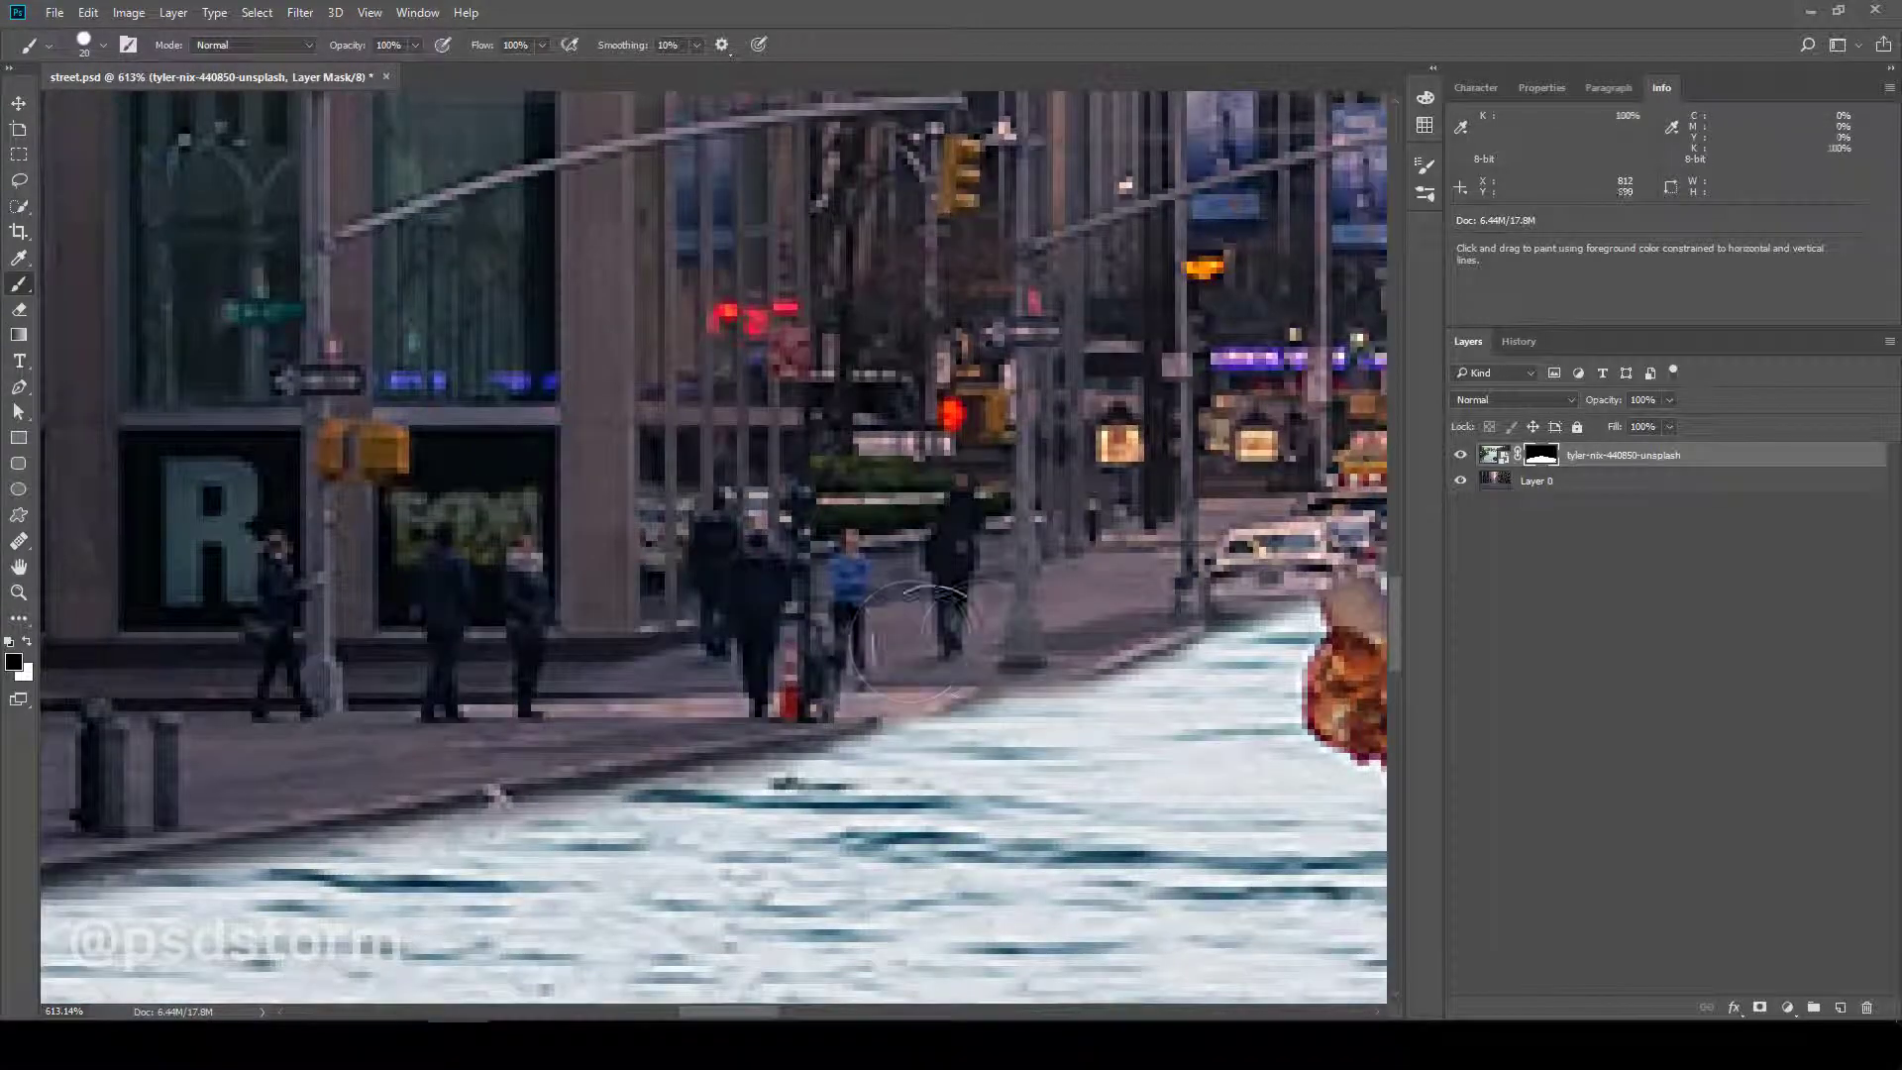
scroll(1021, 672, "up", 1)
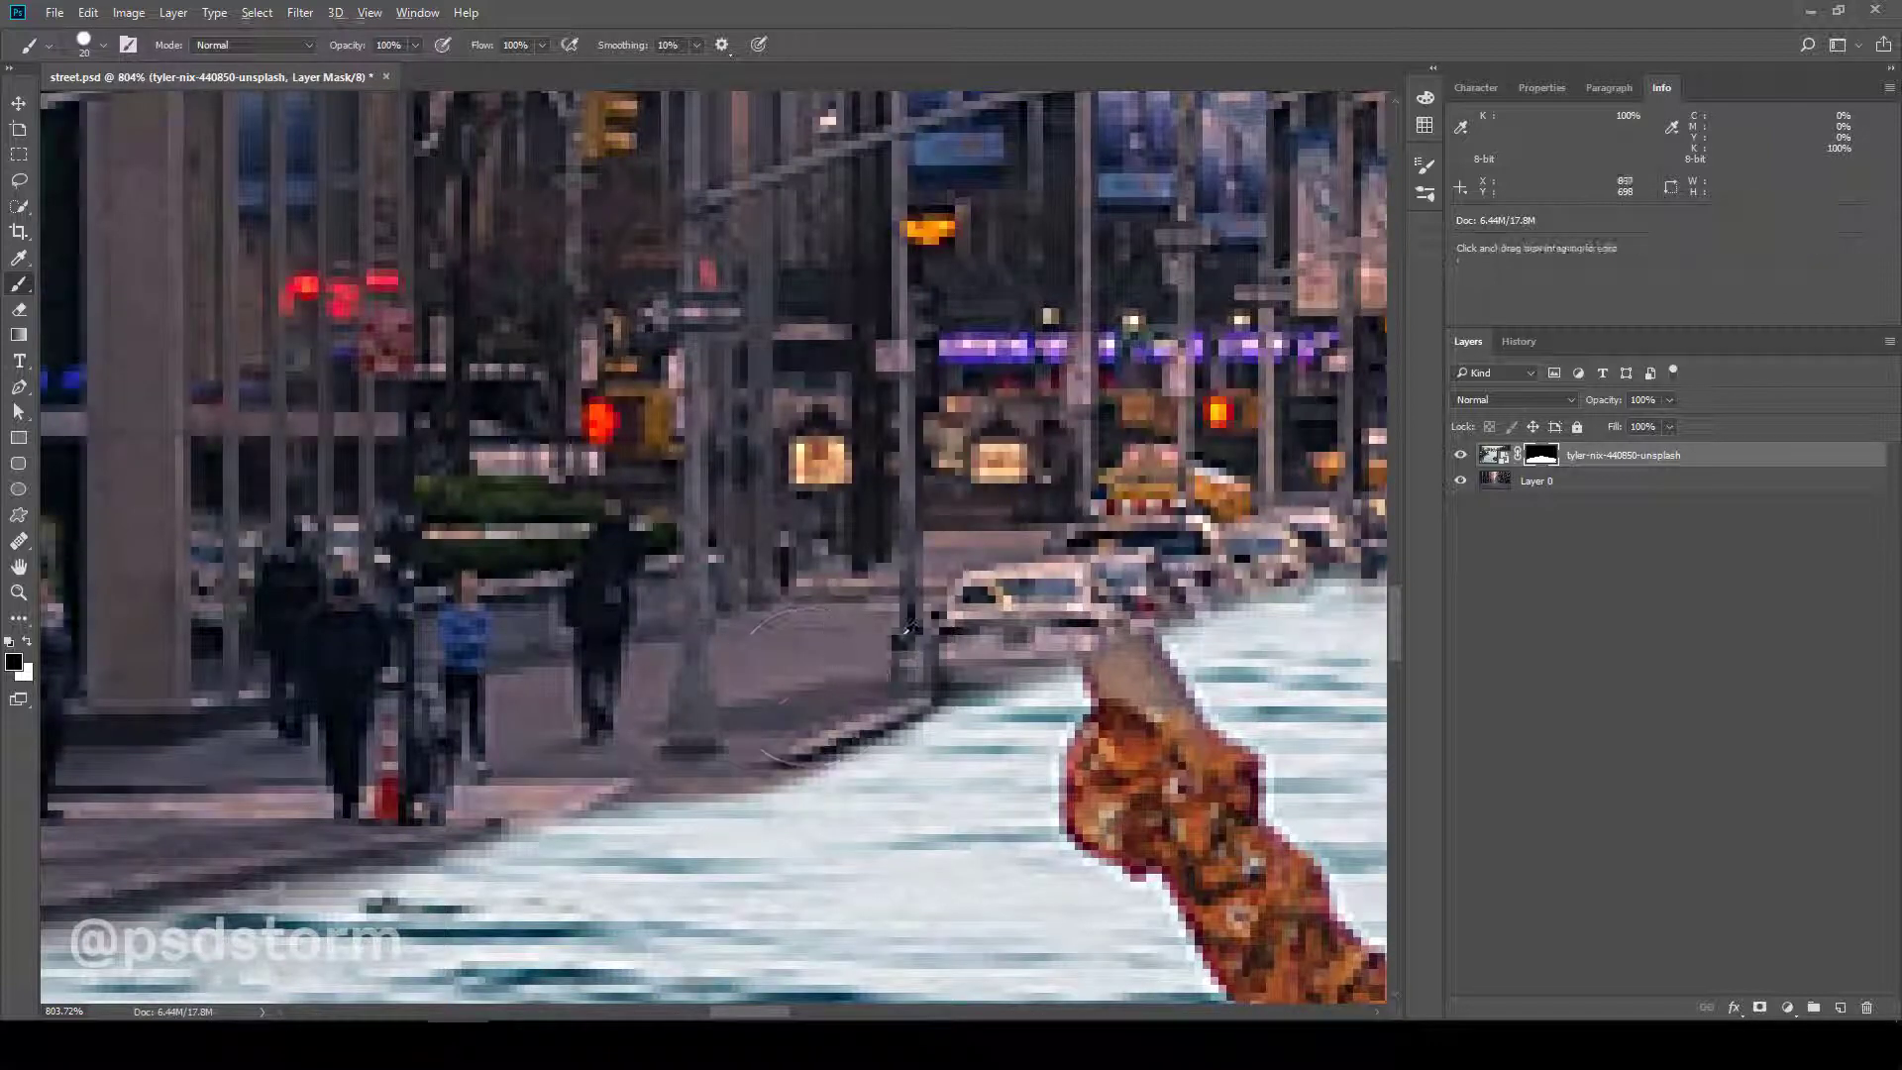
- Paint white along the right curb past the green bin, kiosk and hydrant
key("x")
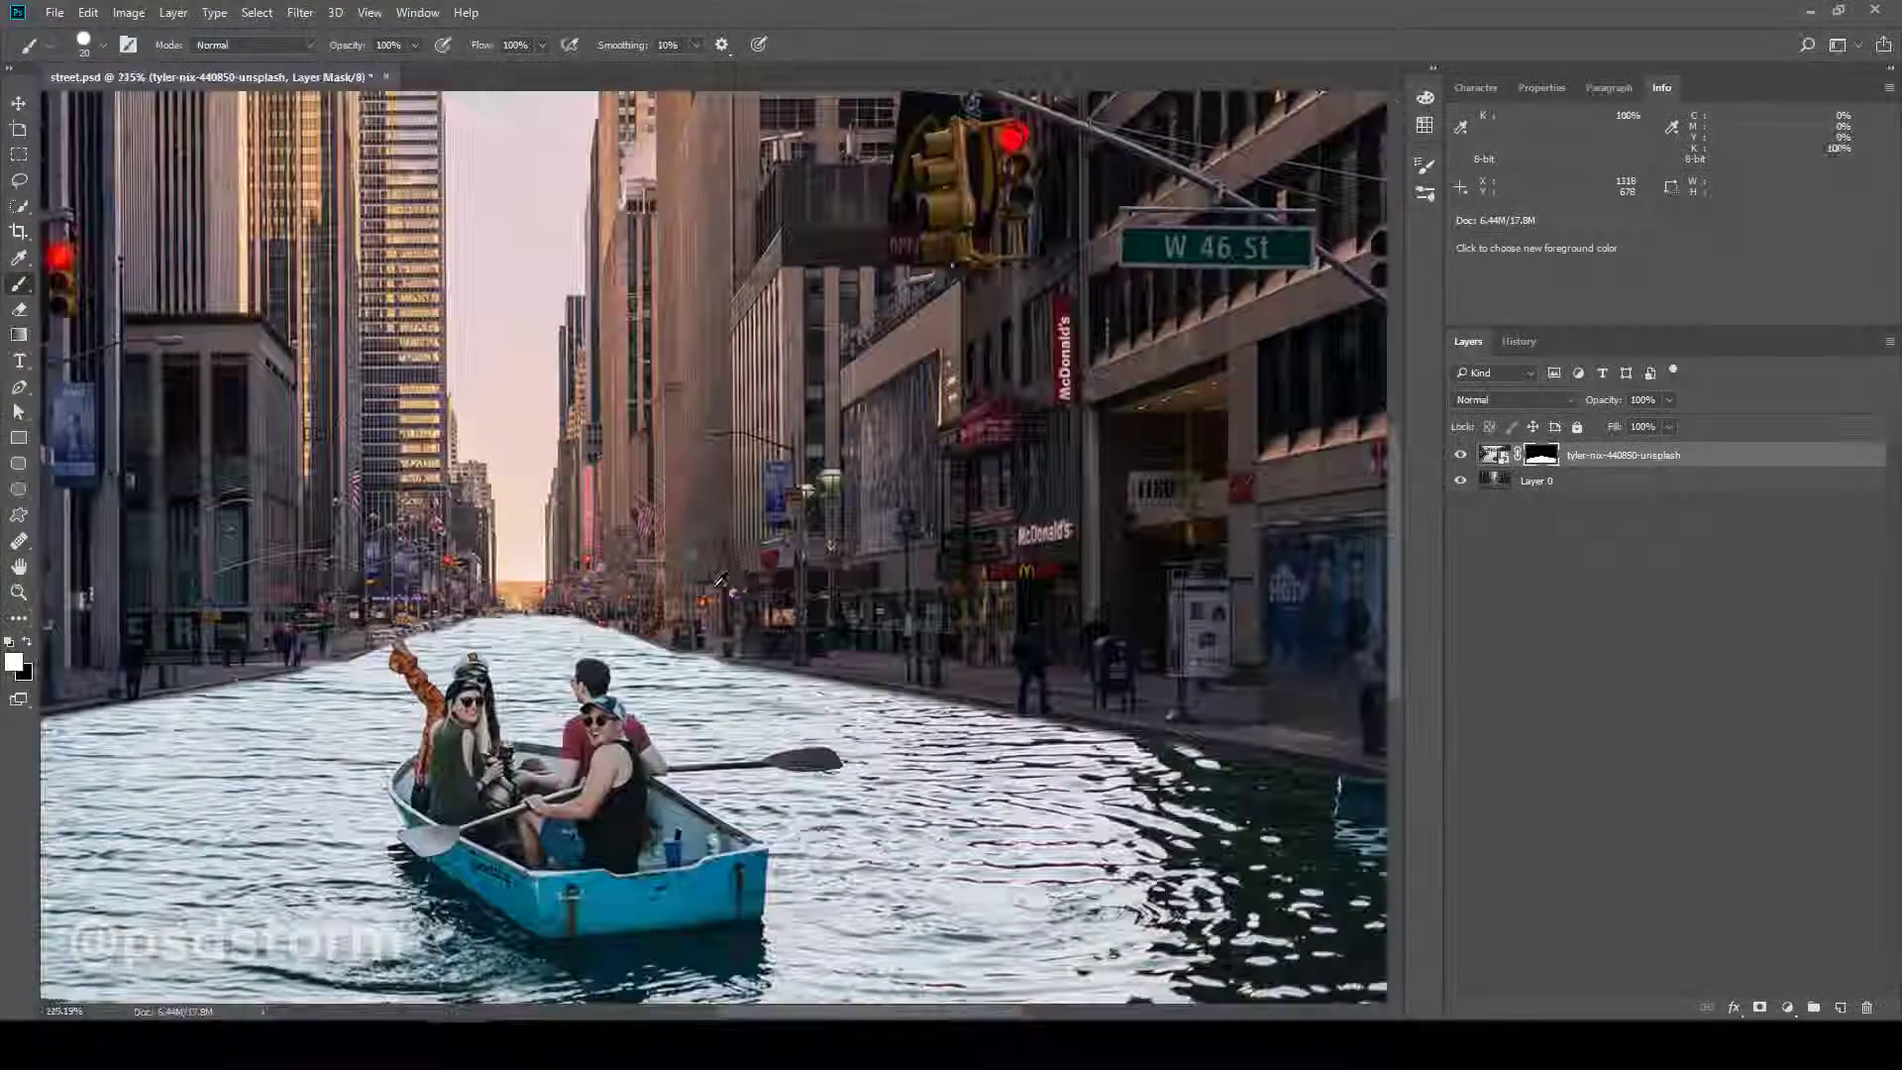
scroll(720, 577, "up", 5)
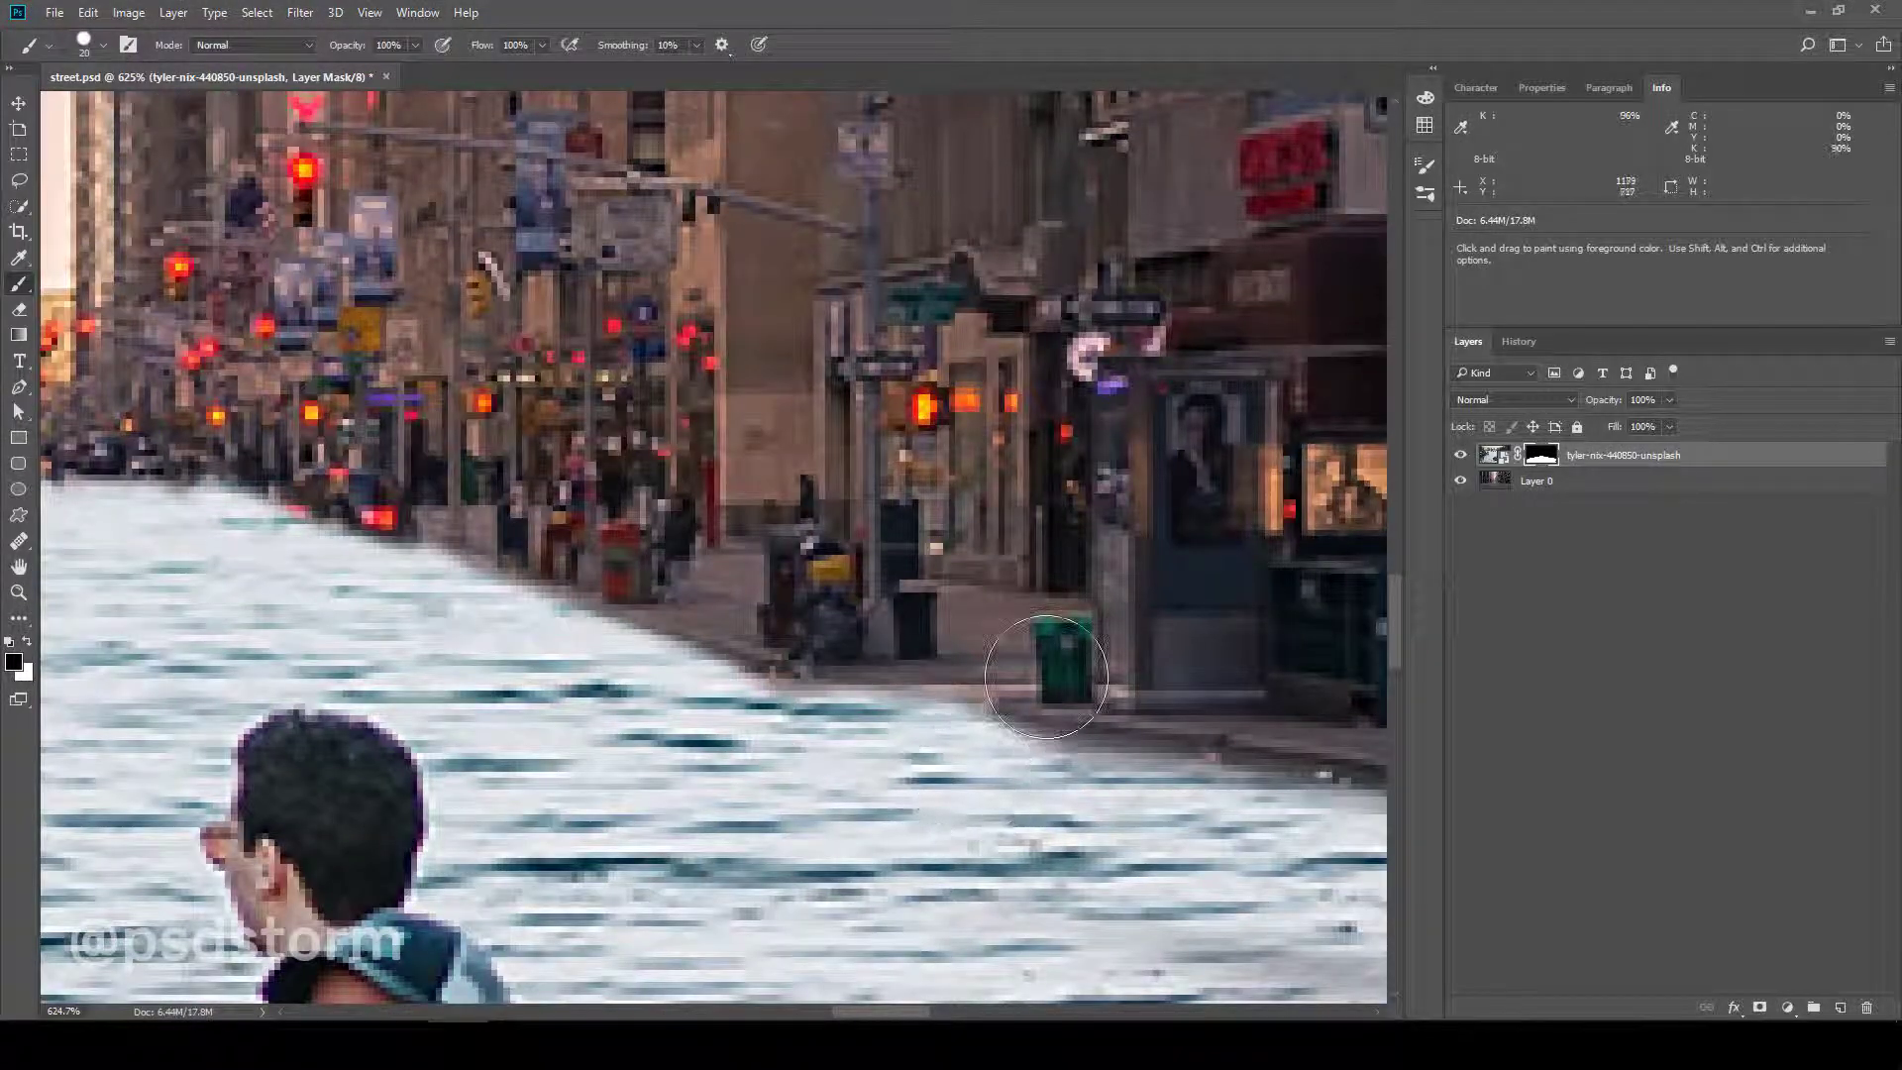
left_click_drag(1269, 713, 884, 634)
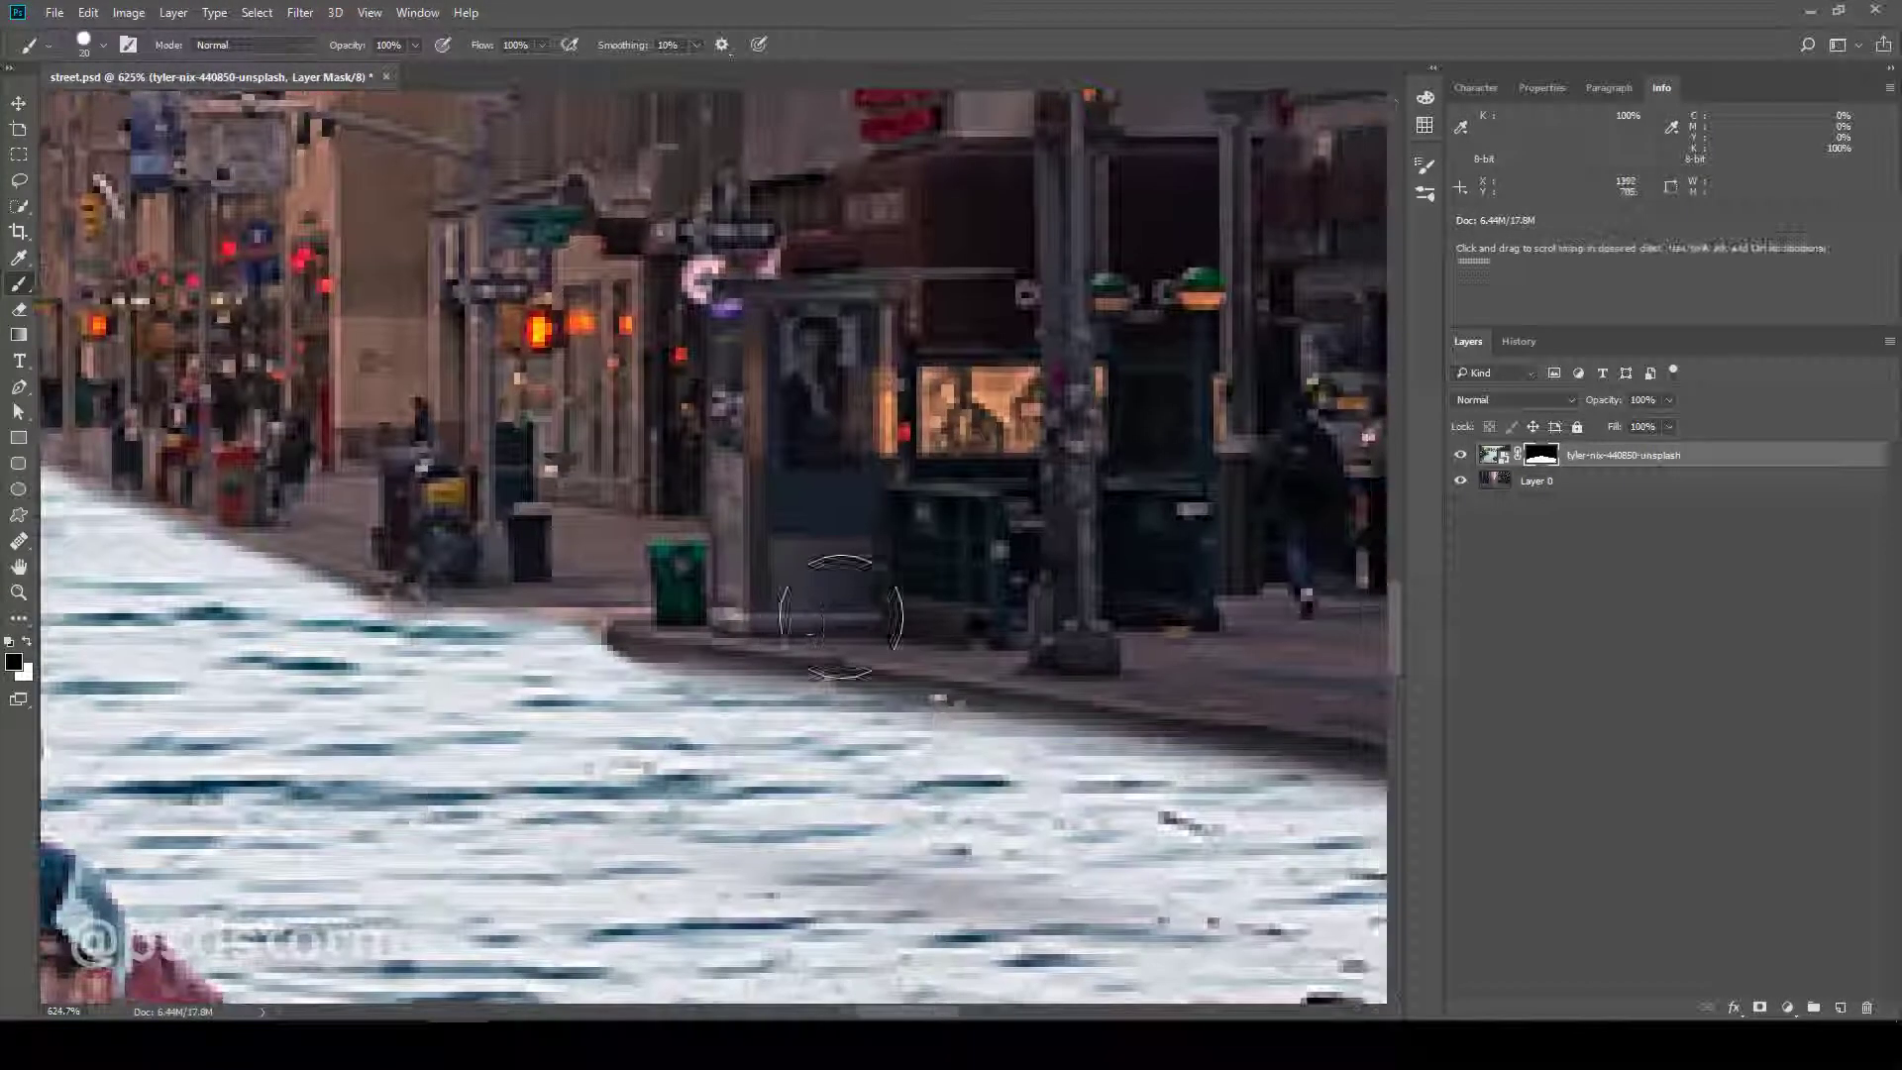
left_click_drag(1129, 659, 512, 575)
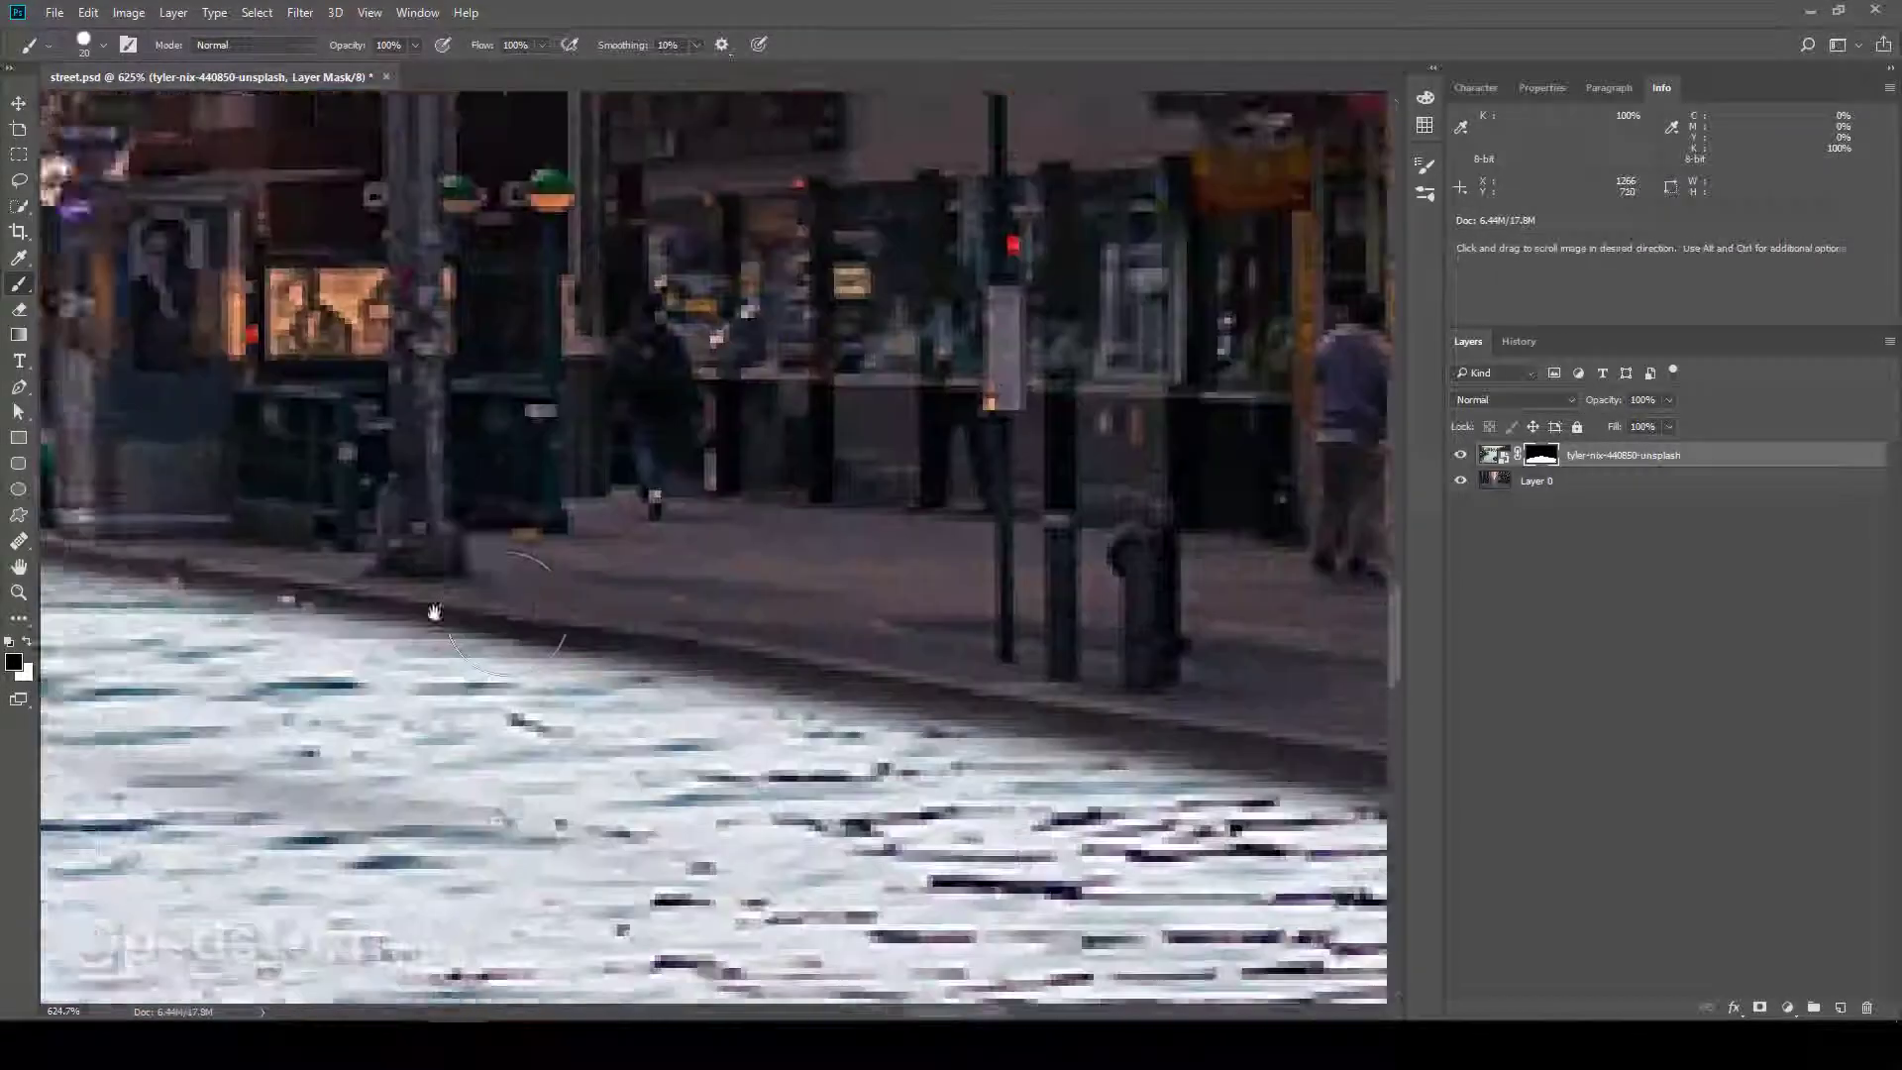
left_click_drag(898, 635, 405, 513)
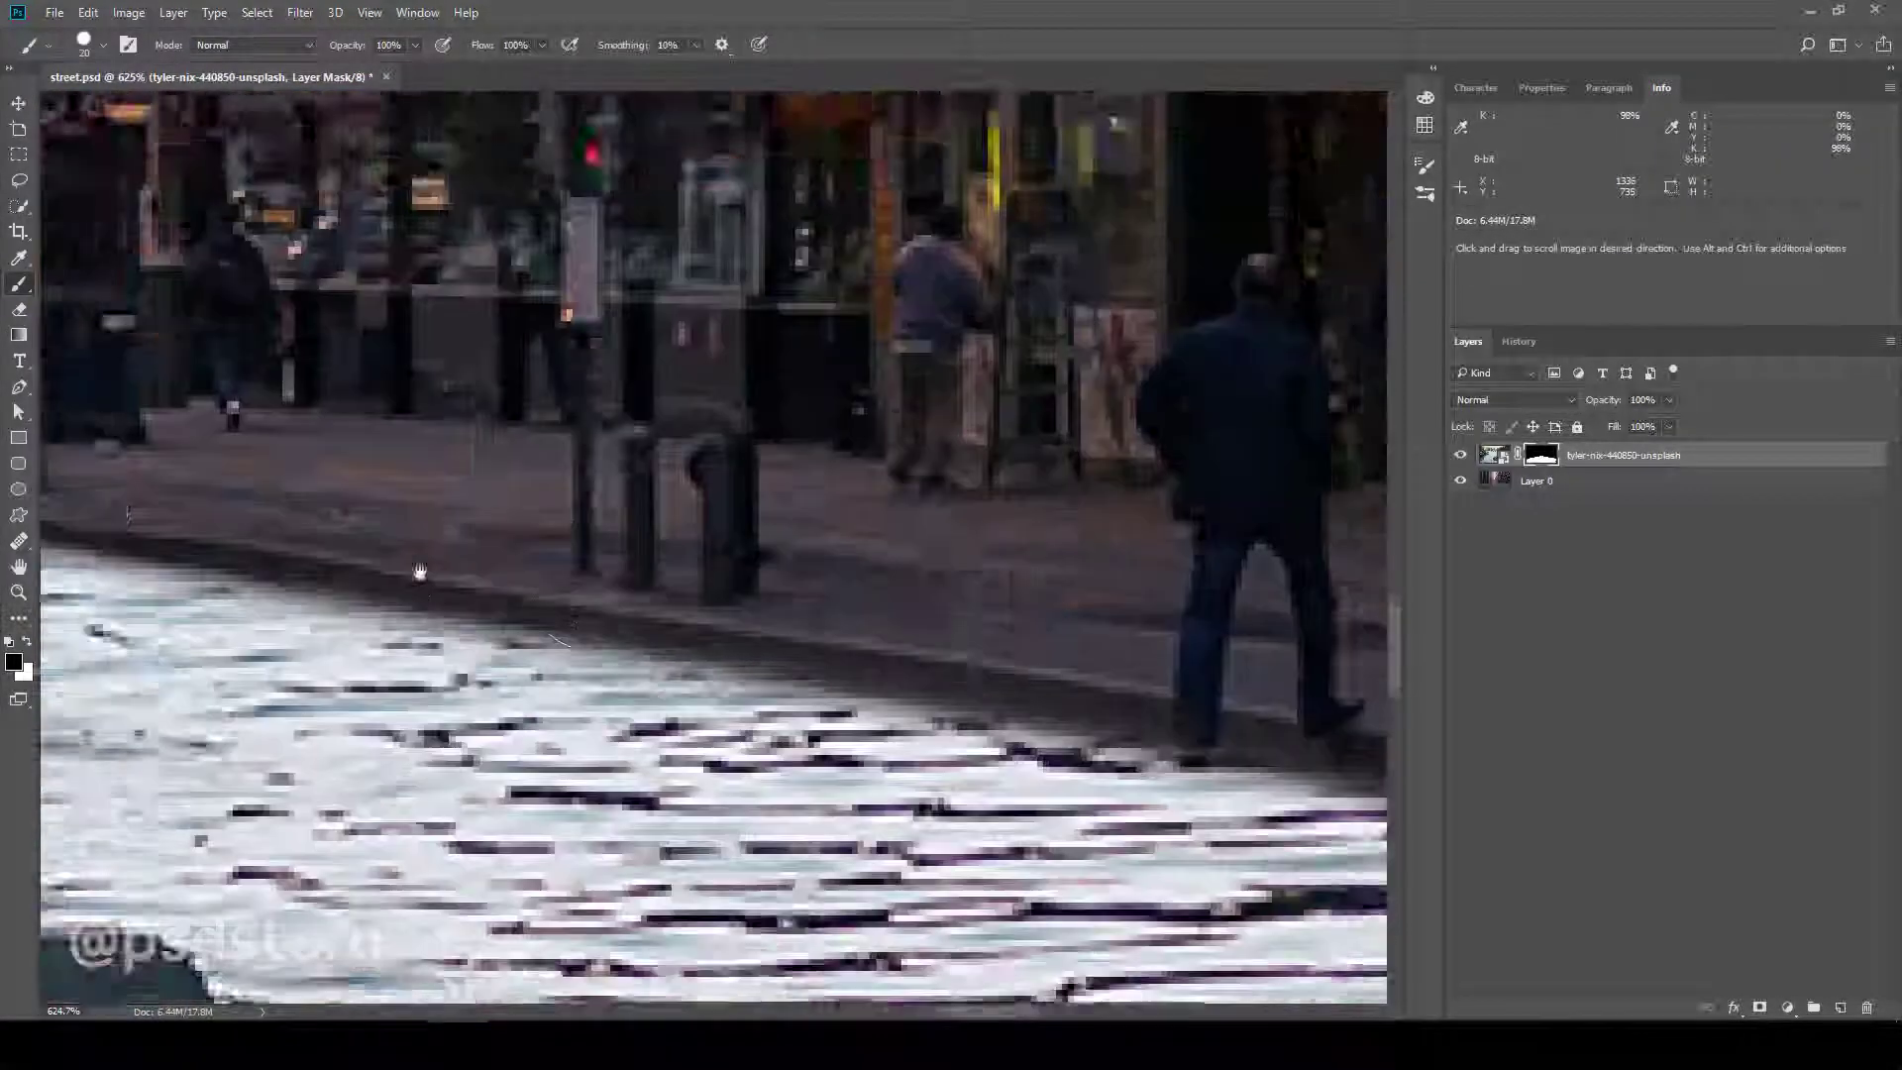
- Refine the far section of the right curb edge, zooming to check it
scroll(1315, 625, "down", 5)
scroll(792, 557, "up", 6)
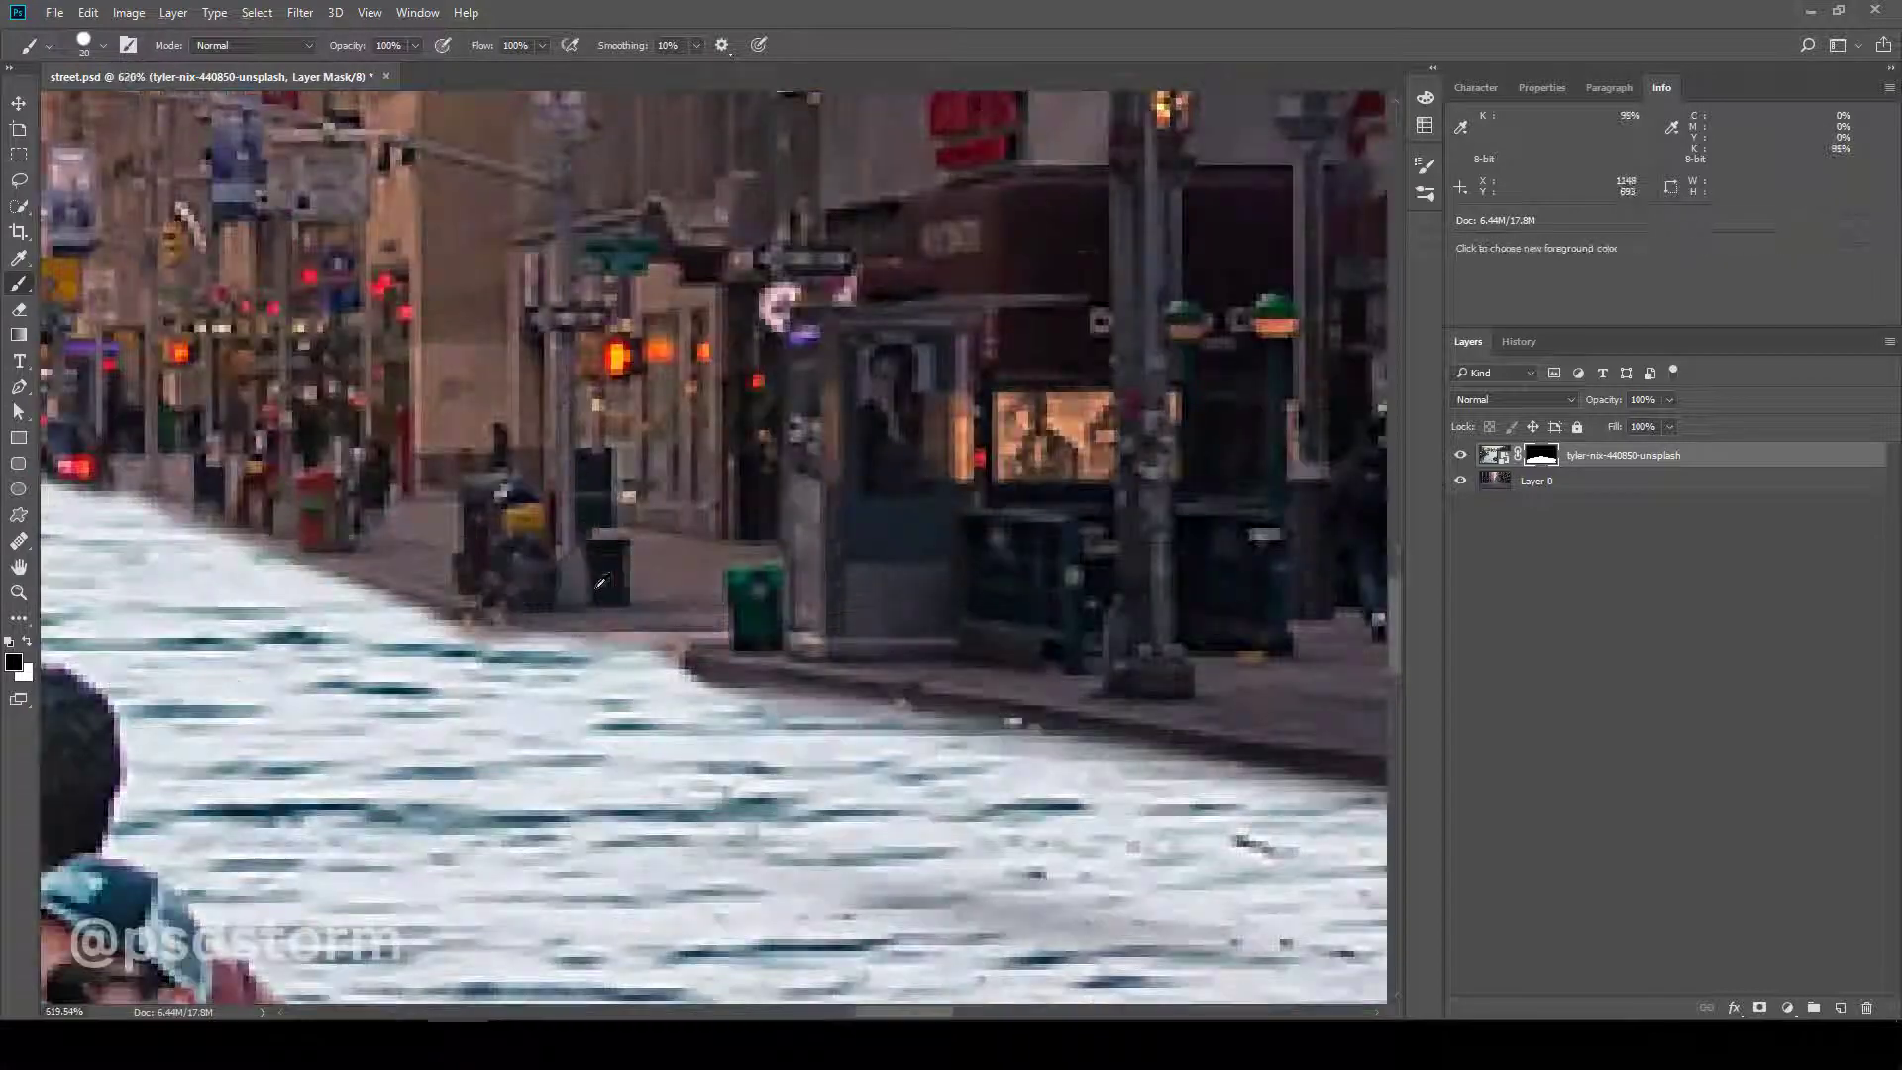
left_click_drag(792, 557, 968, 612)
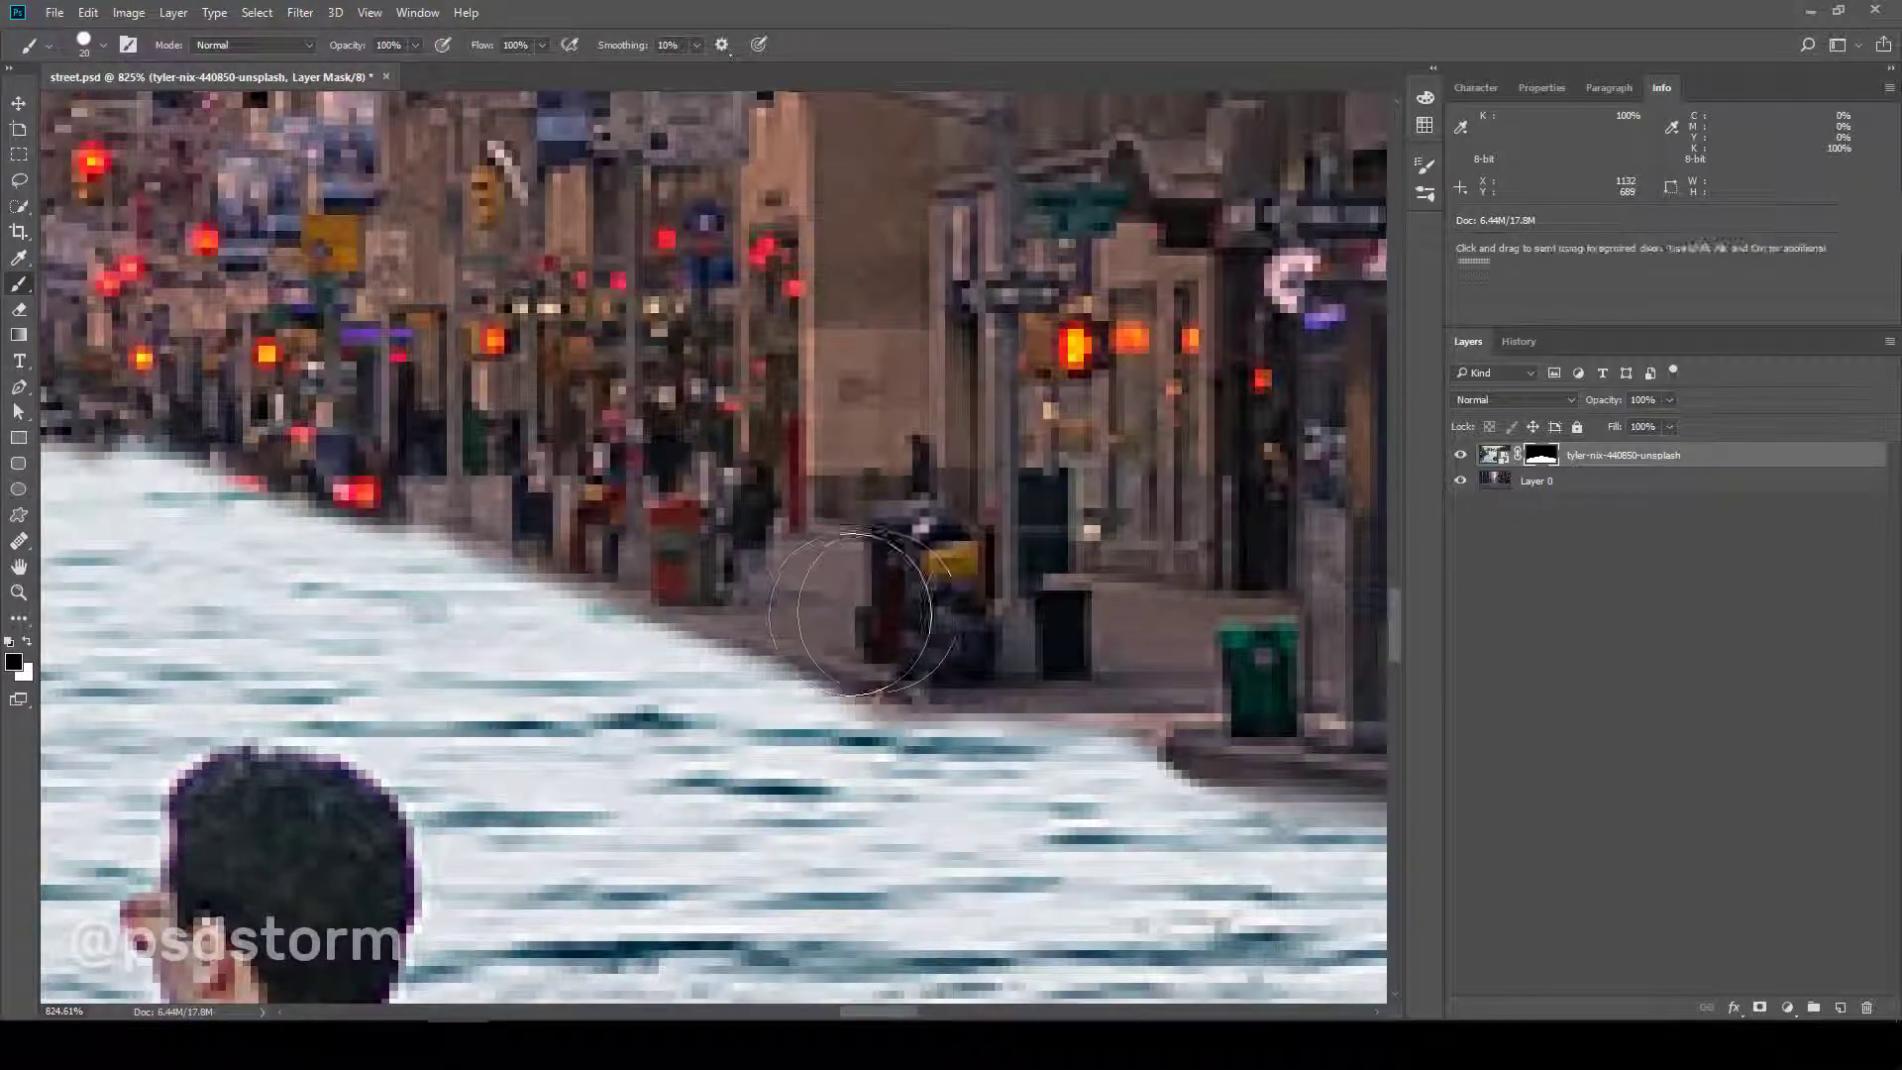
scroll(499, 483, "down", 2)
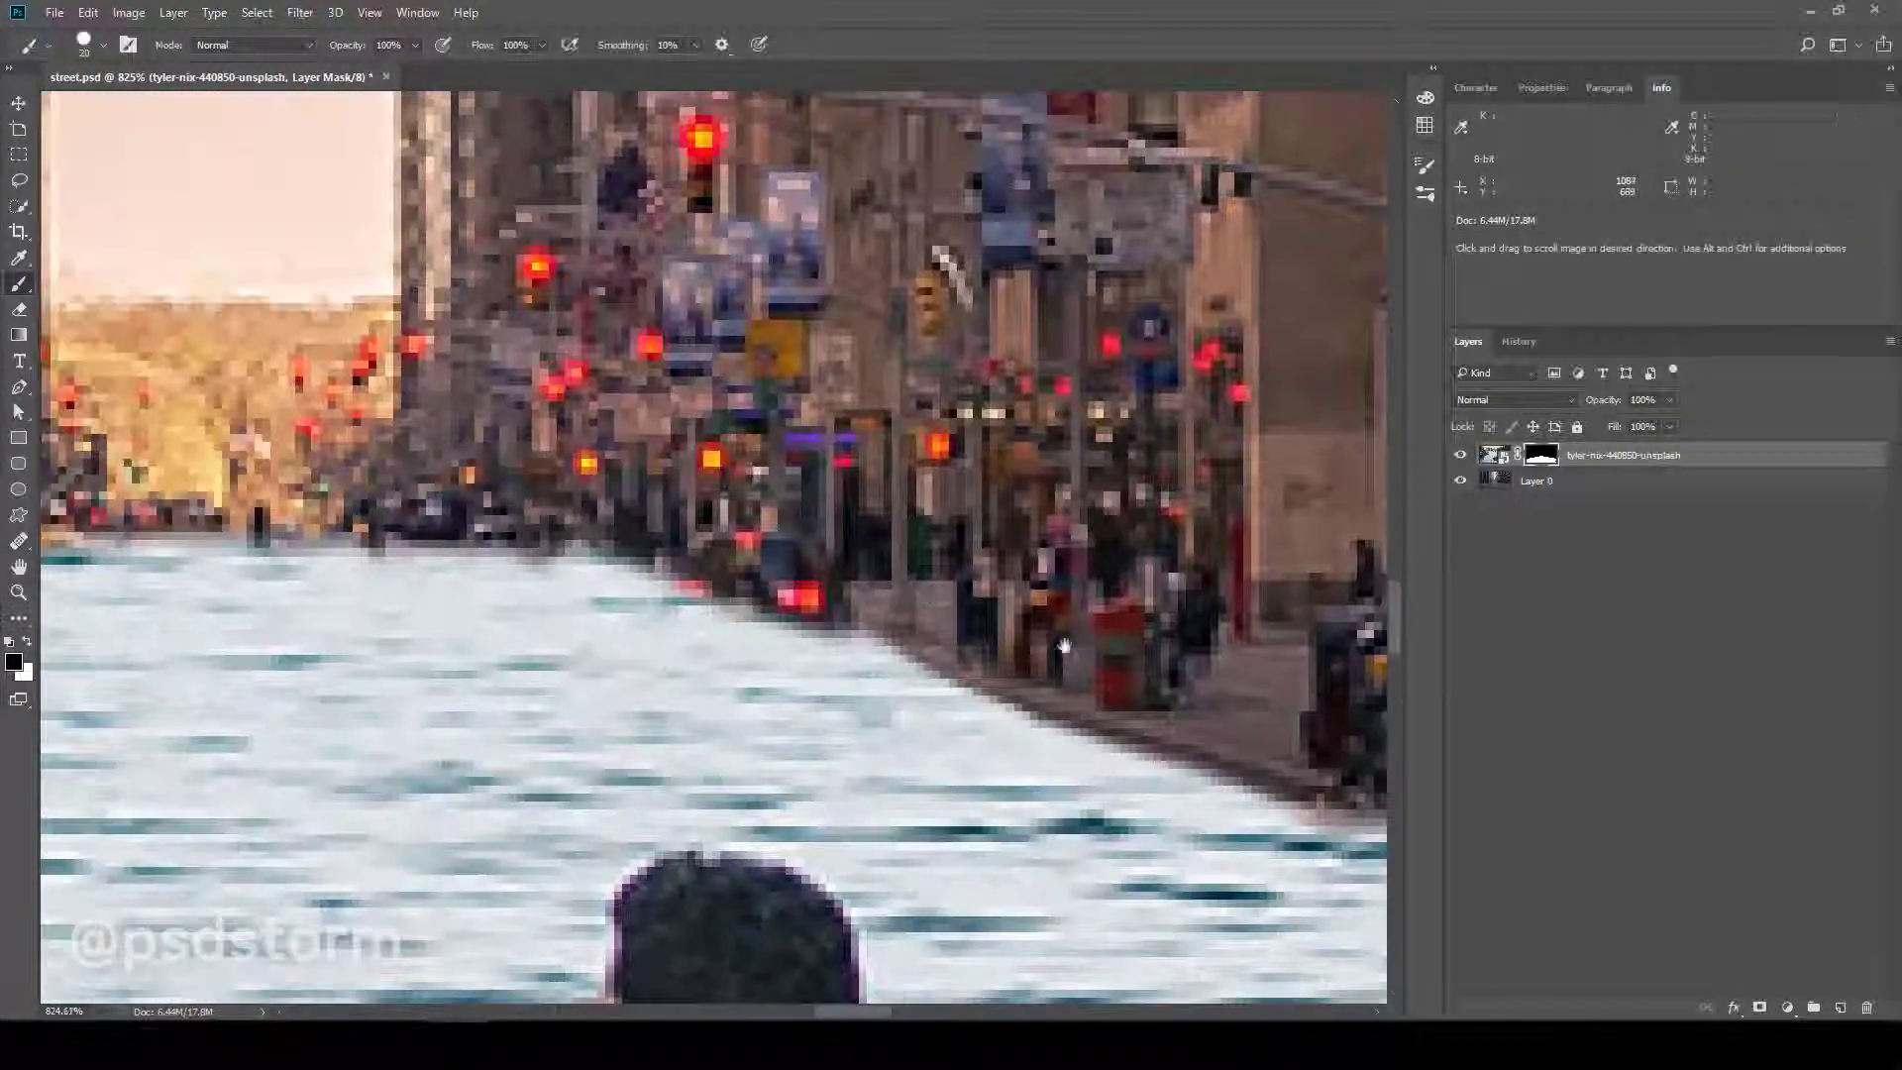
scroll(693, 545, "down", 2)
scroll(939, 607, "up", 4)
scroll(959, 588, "down", 3)
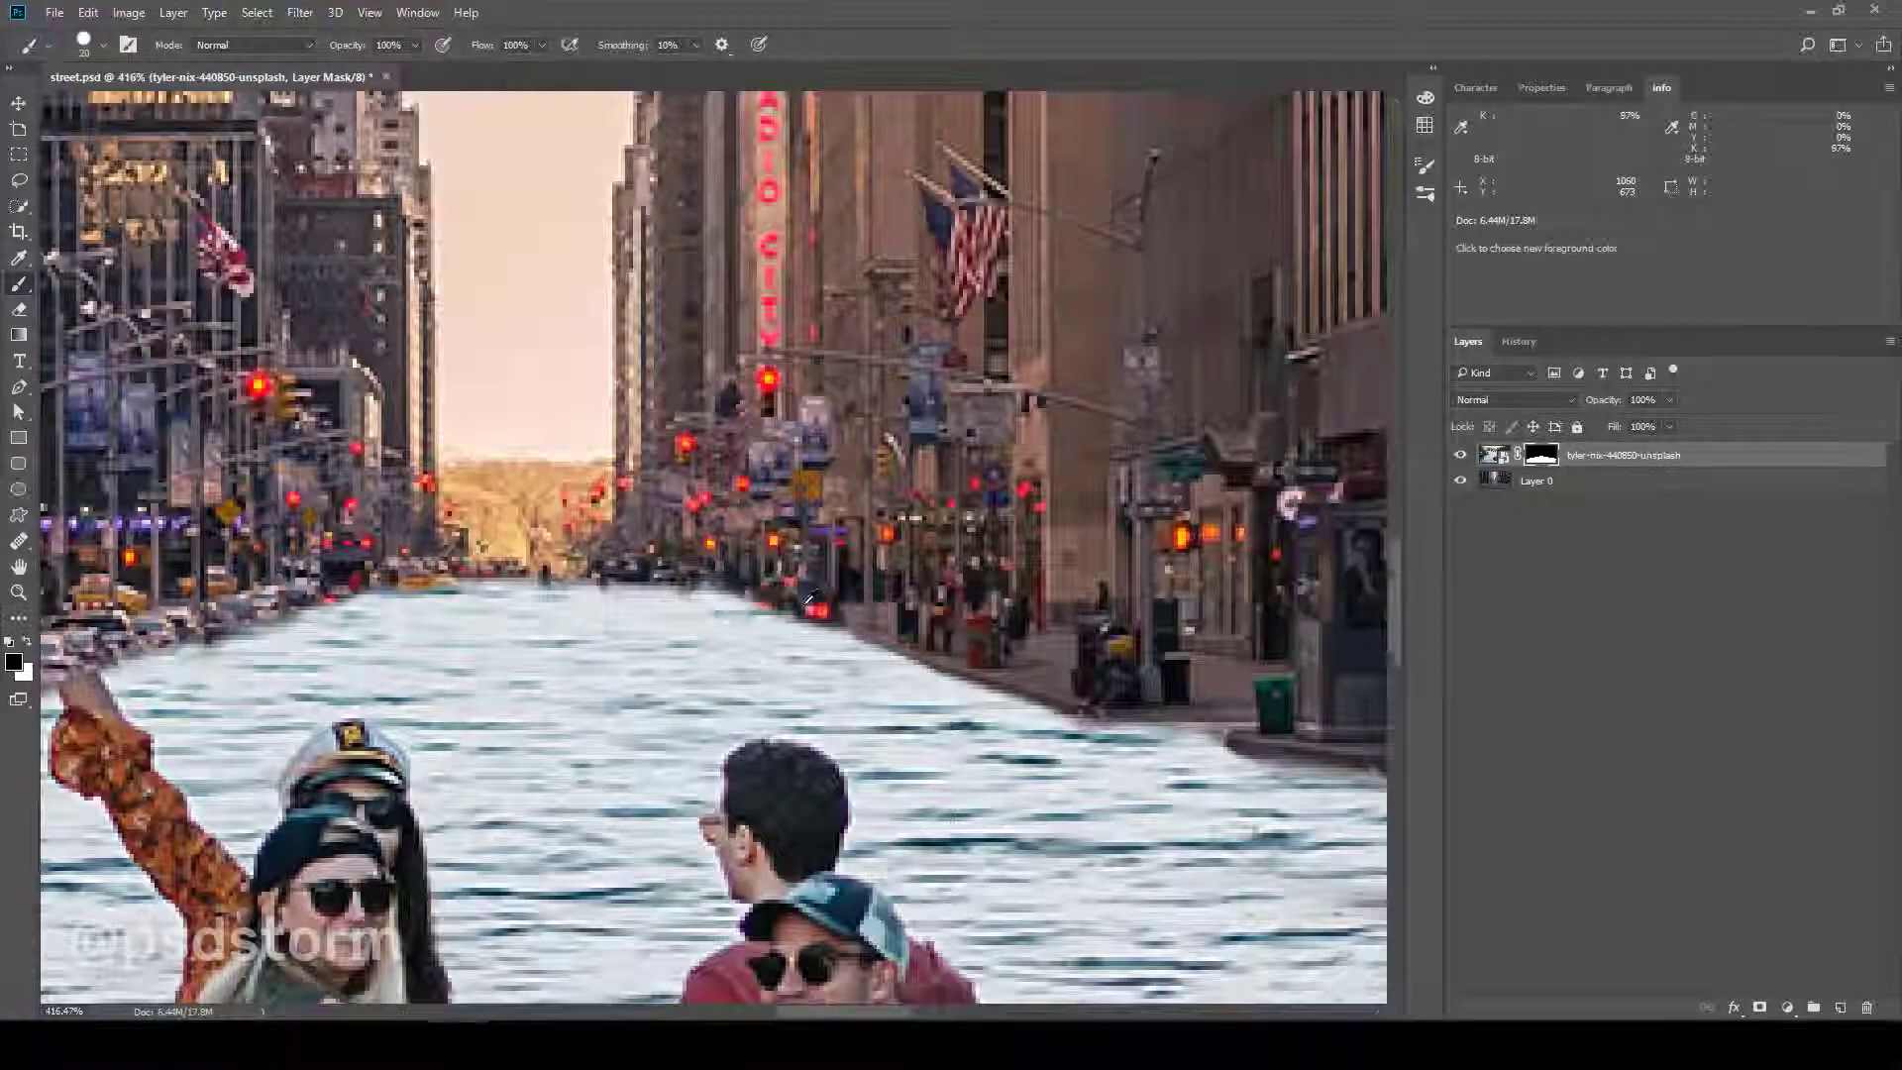
scroll(694, 595, "down", 1)
scroll(594, 604, "up", 1)
scroll(573, 607, "up", 1)
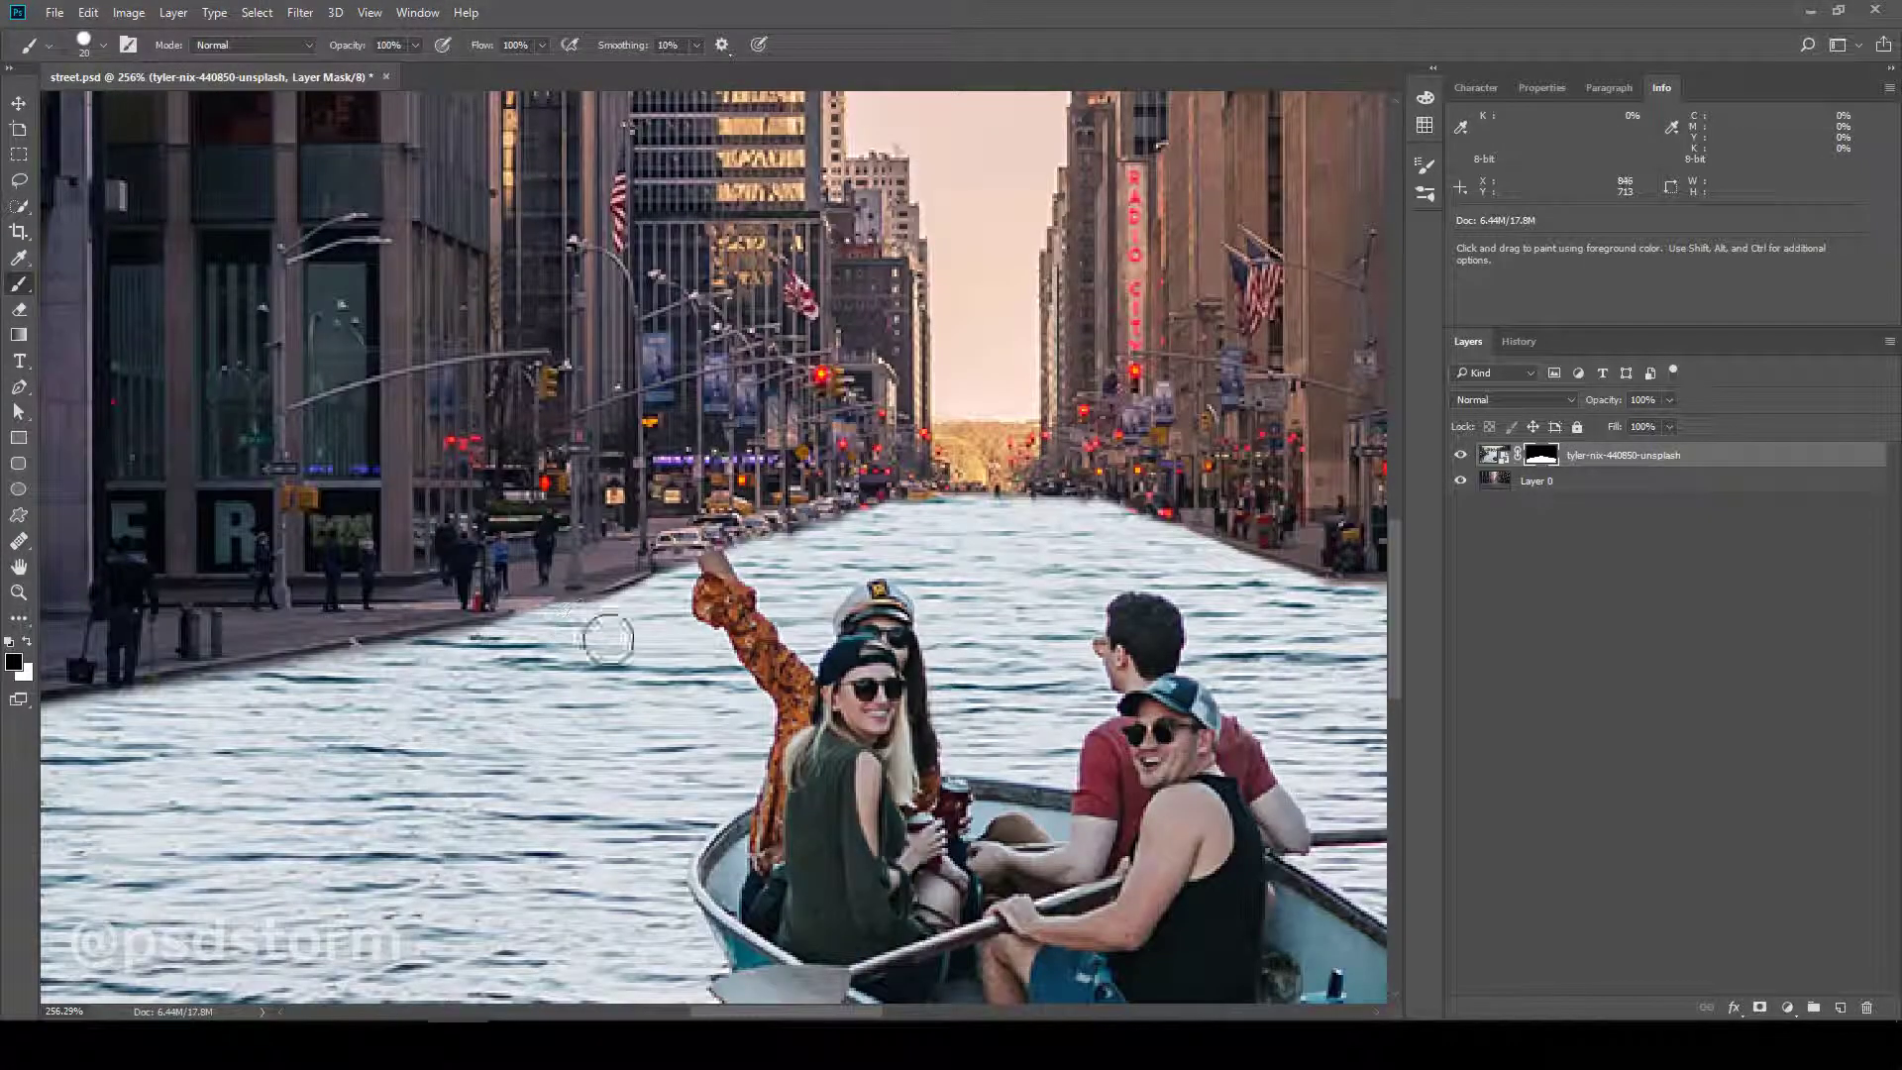
scroll(693, 495, "up", 3)
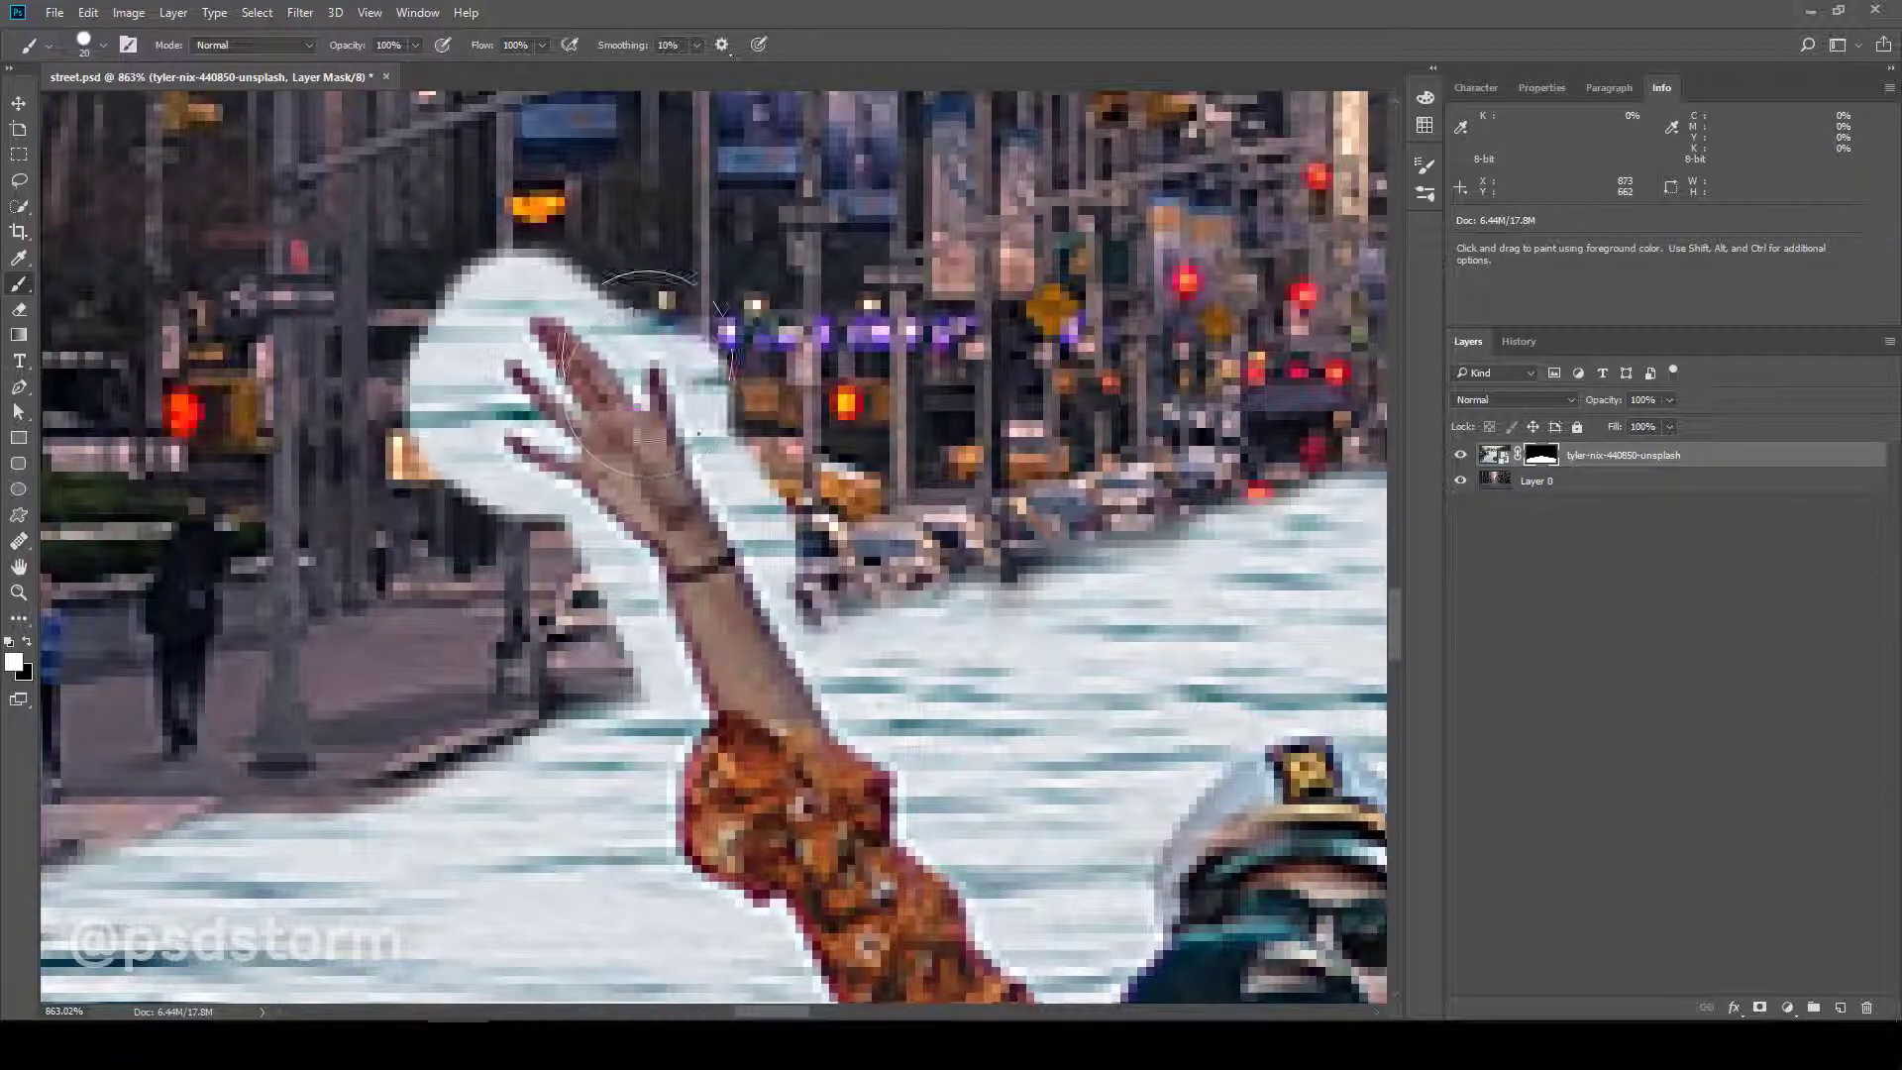
- Zoom in and out to inspect the masked raised hand, then switch to the Move tool
scroll(639, 421, "down", 4)
scroll(664, 440, "up", 1)
scroll(668, 446, "up", 1)
scroll(670, 445, "up", 1)
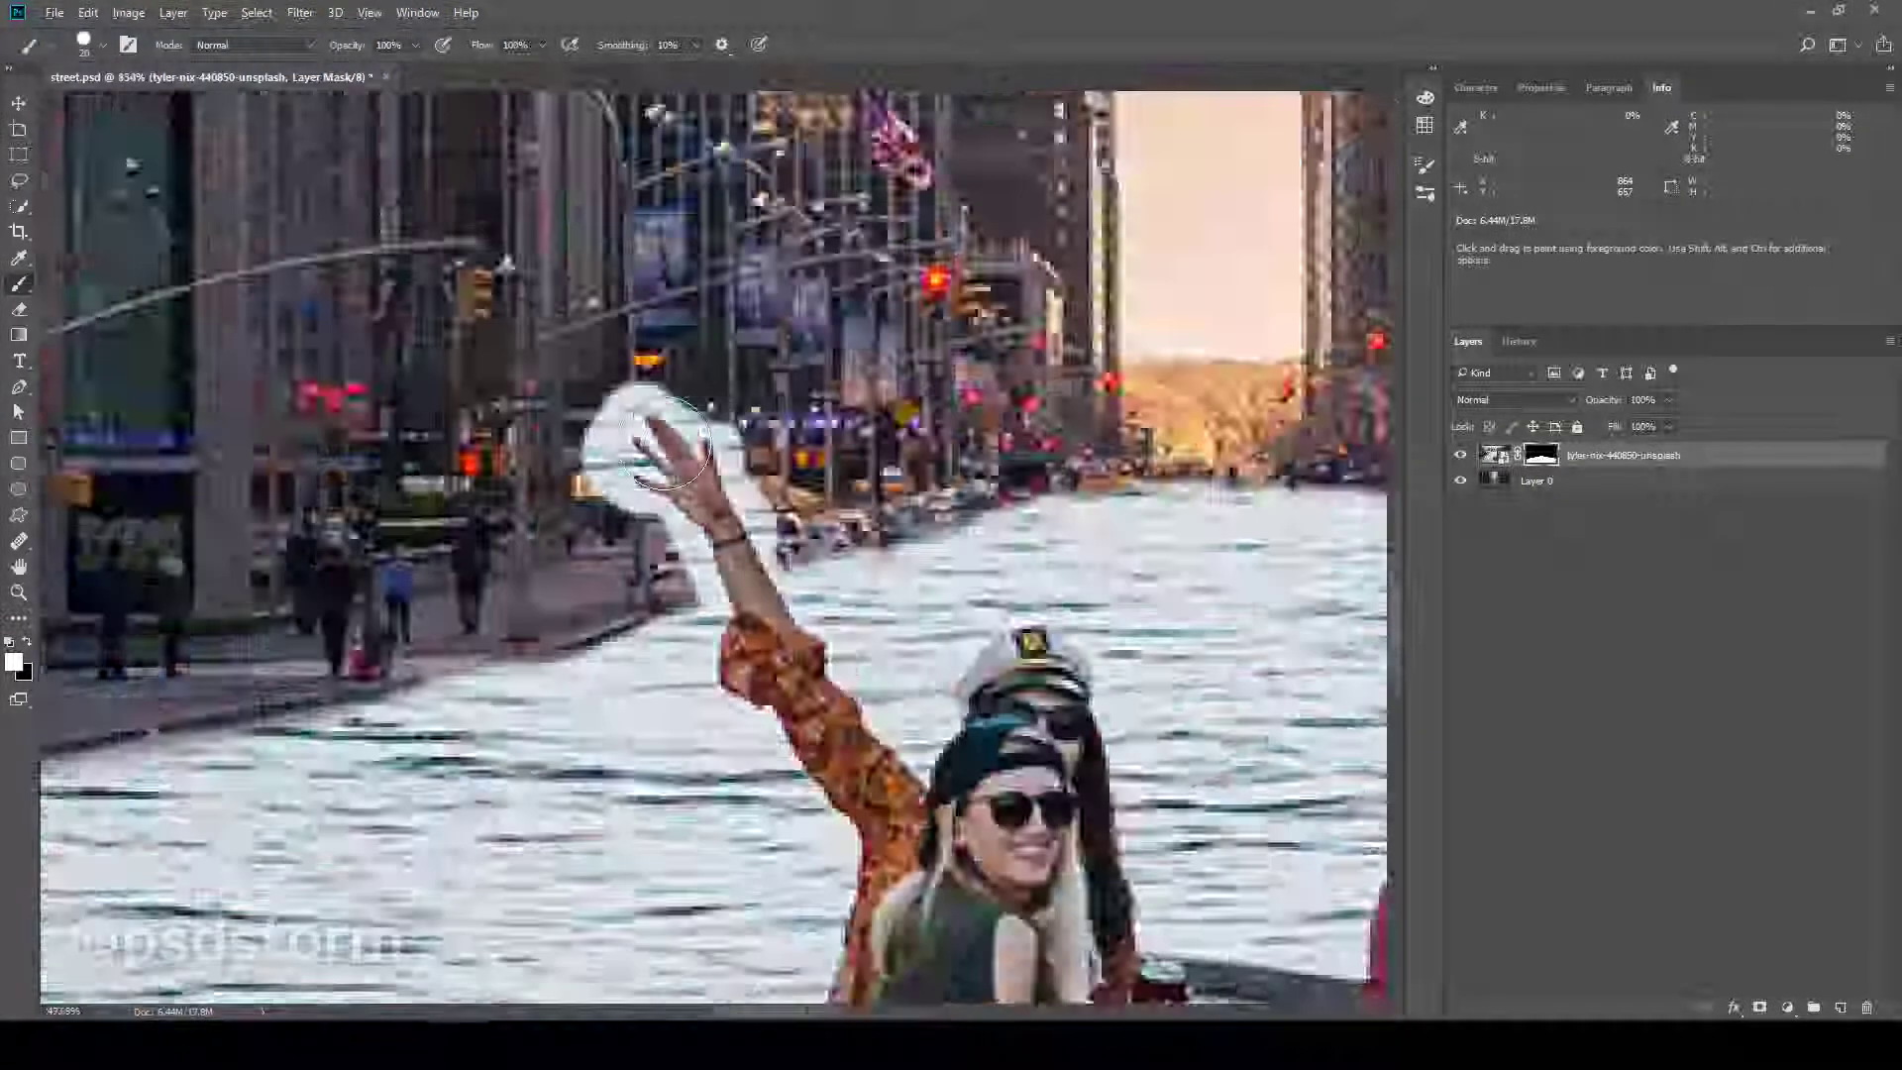
scroll(671, 446, "down", 4)
scroll(644, 495, "down", 2)
scroll(624, 545, "up", 1)
scroll(612, 565, "up", 2)
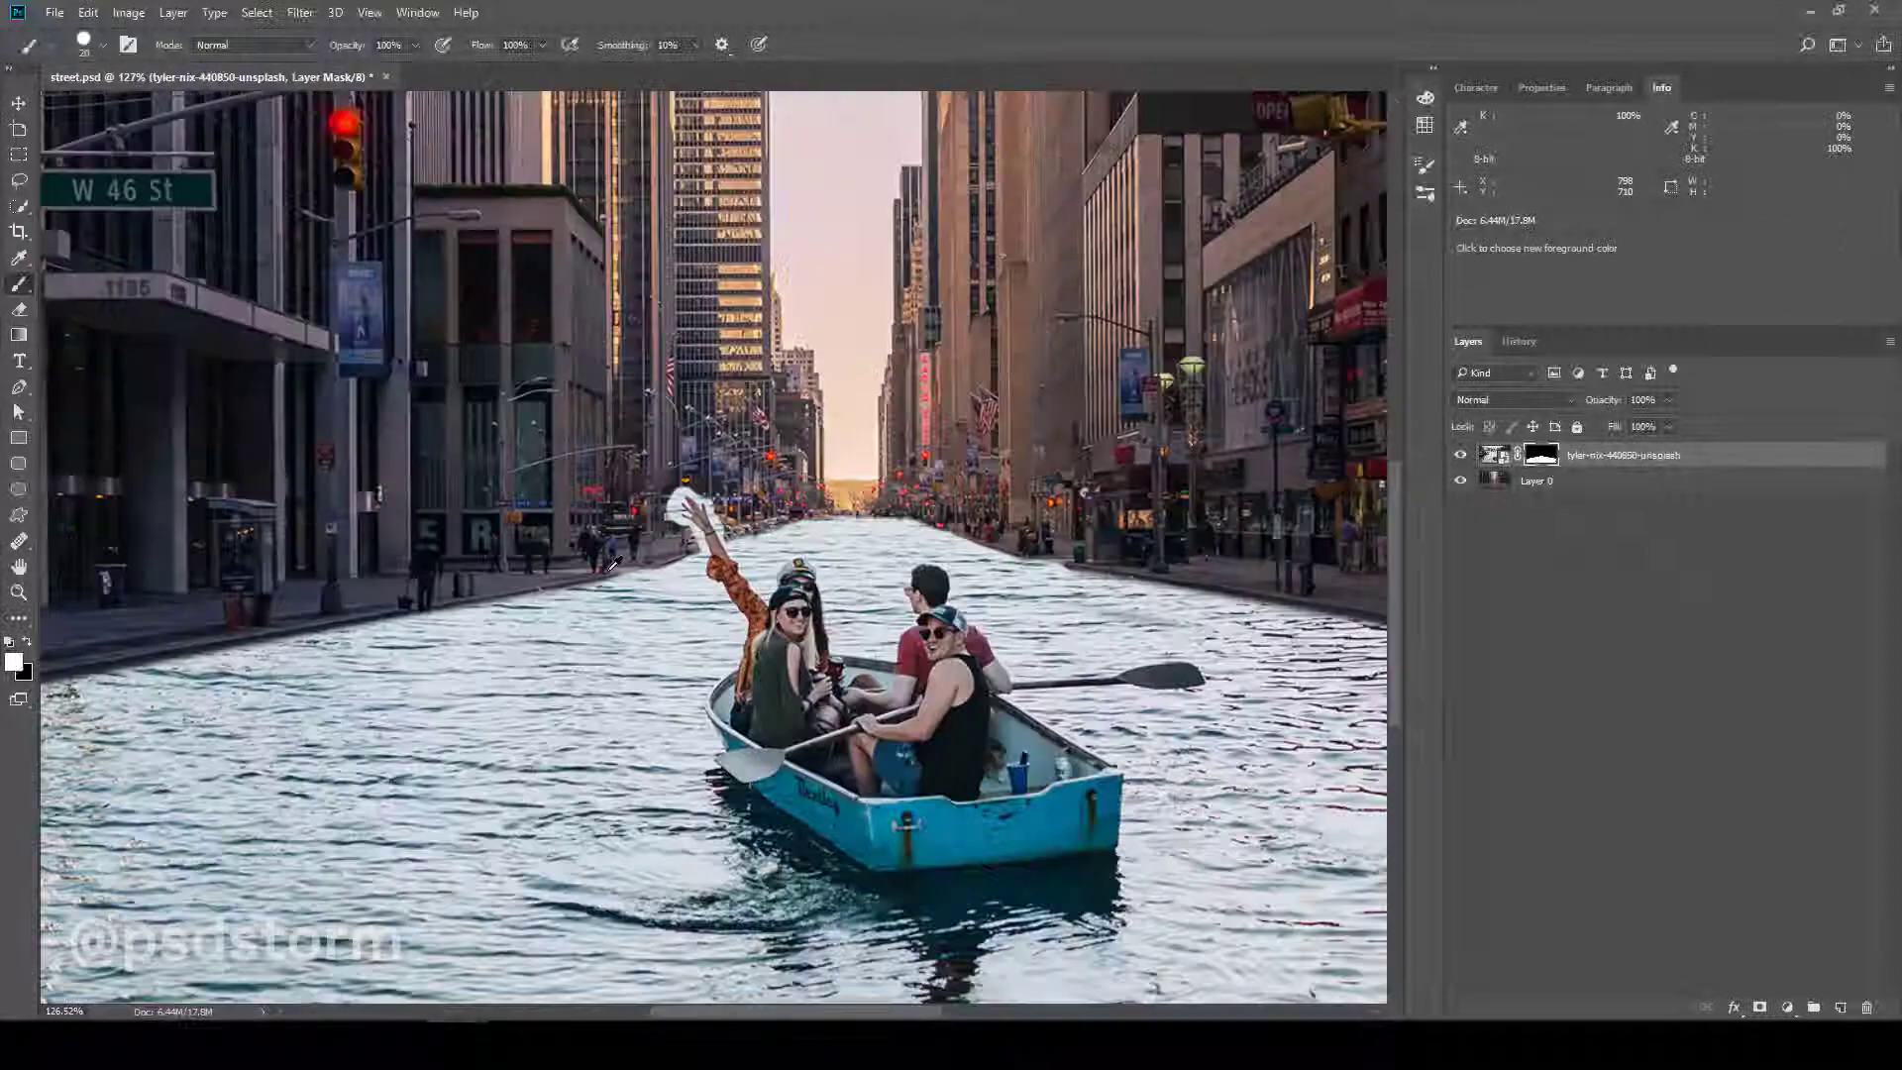
scroll(634, 564, "up", 2)
scroll(674, 570, "up", 2)
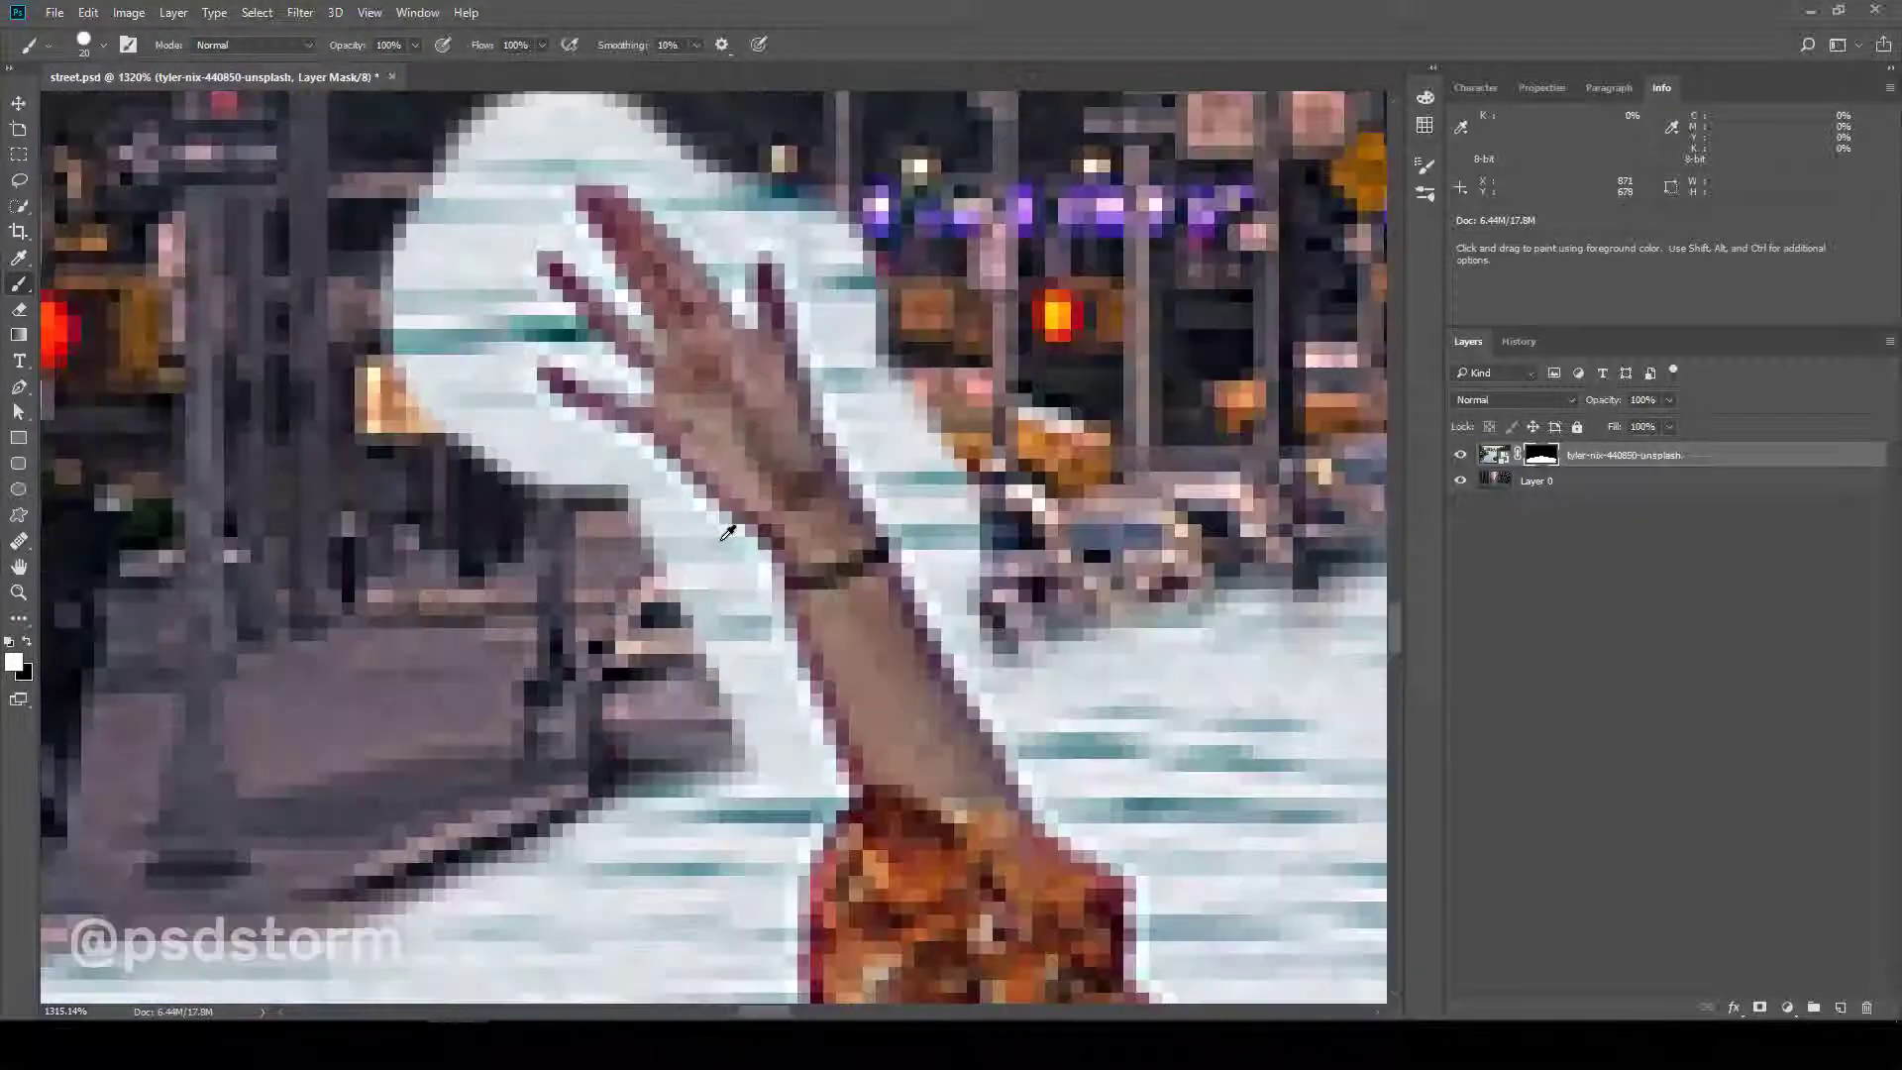
scroll(705, 571, "up", 1)
scroll(641, 658, "down", 3)
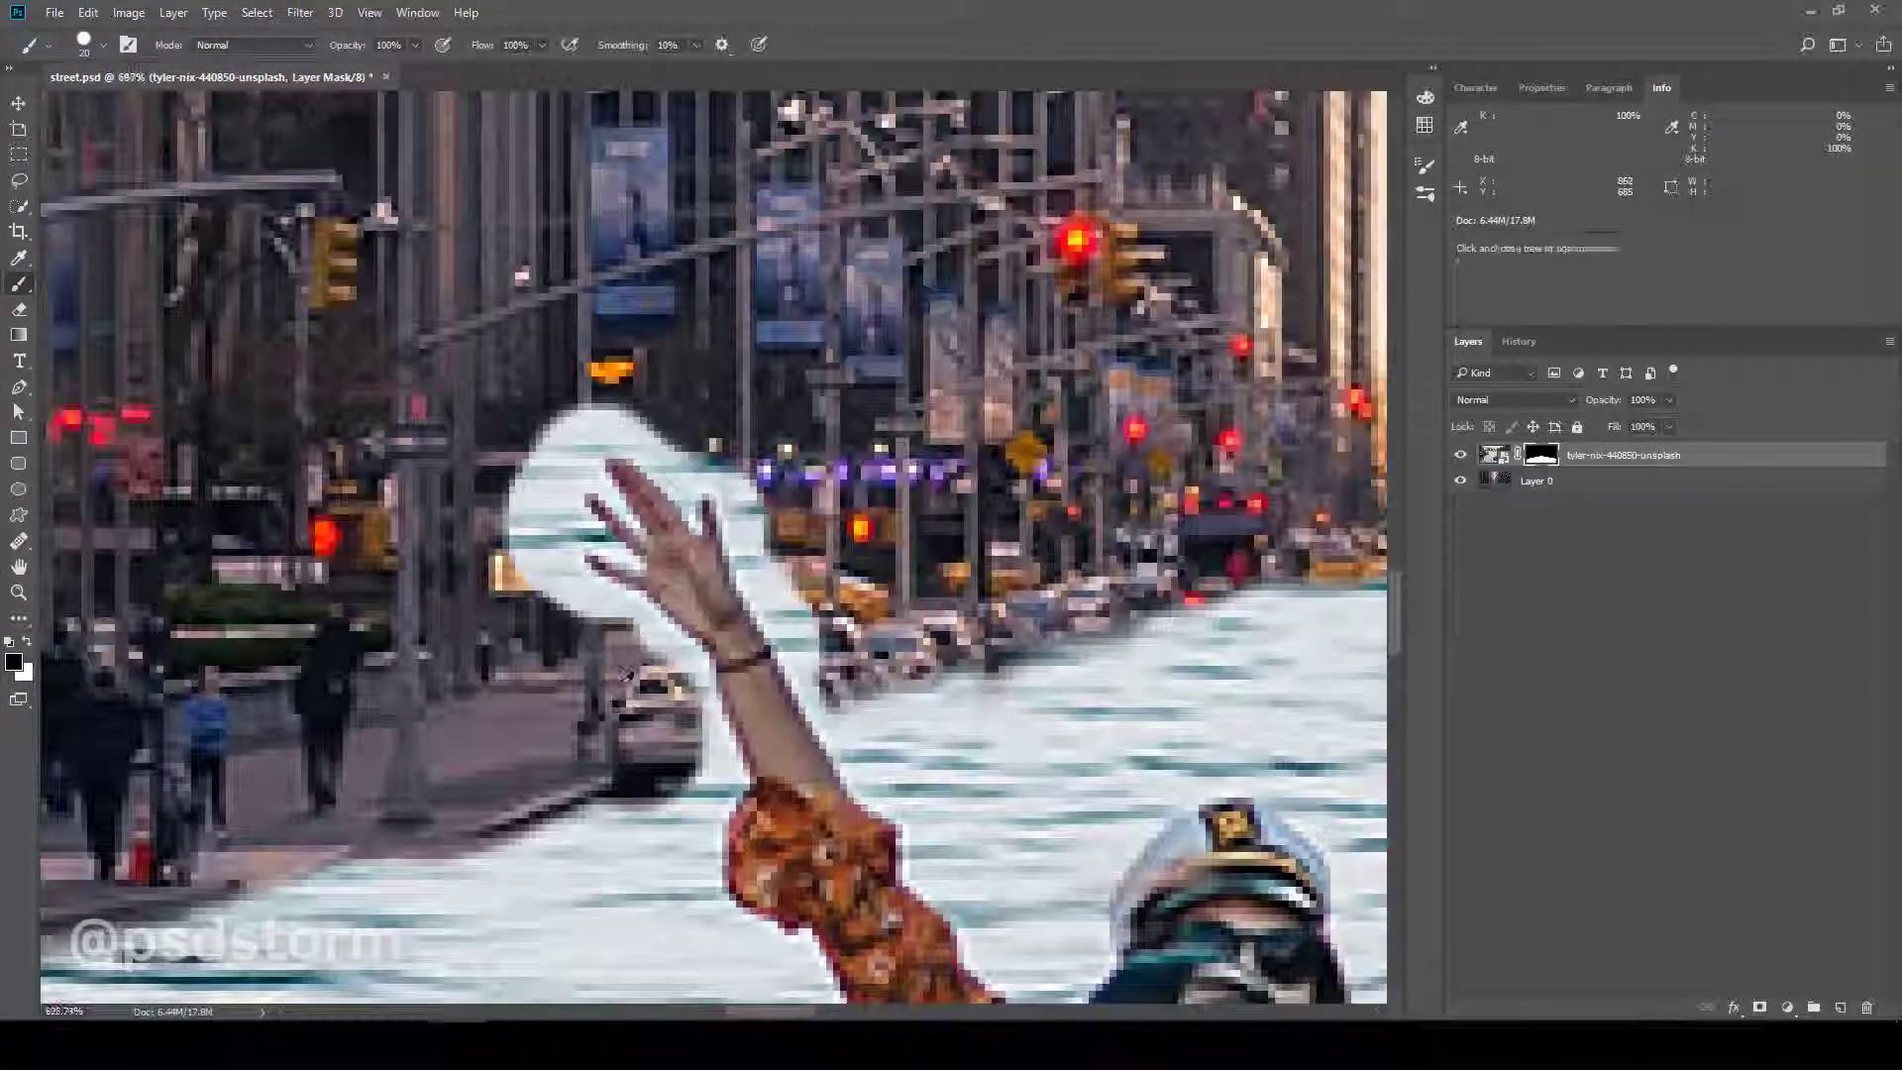
scroll(693, 545, "up", 1)
scroll(792, 428, "up", 2)
scroll(708, 322, "down", 3)
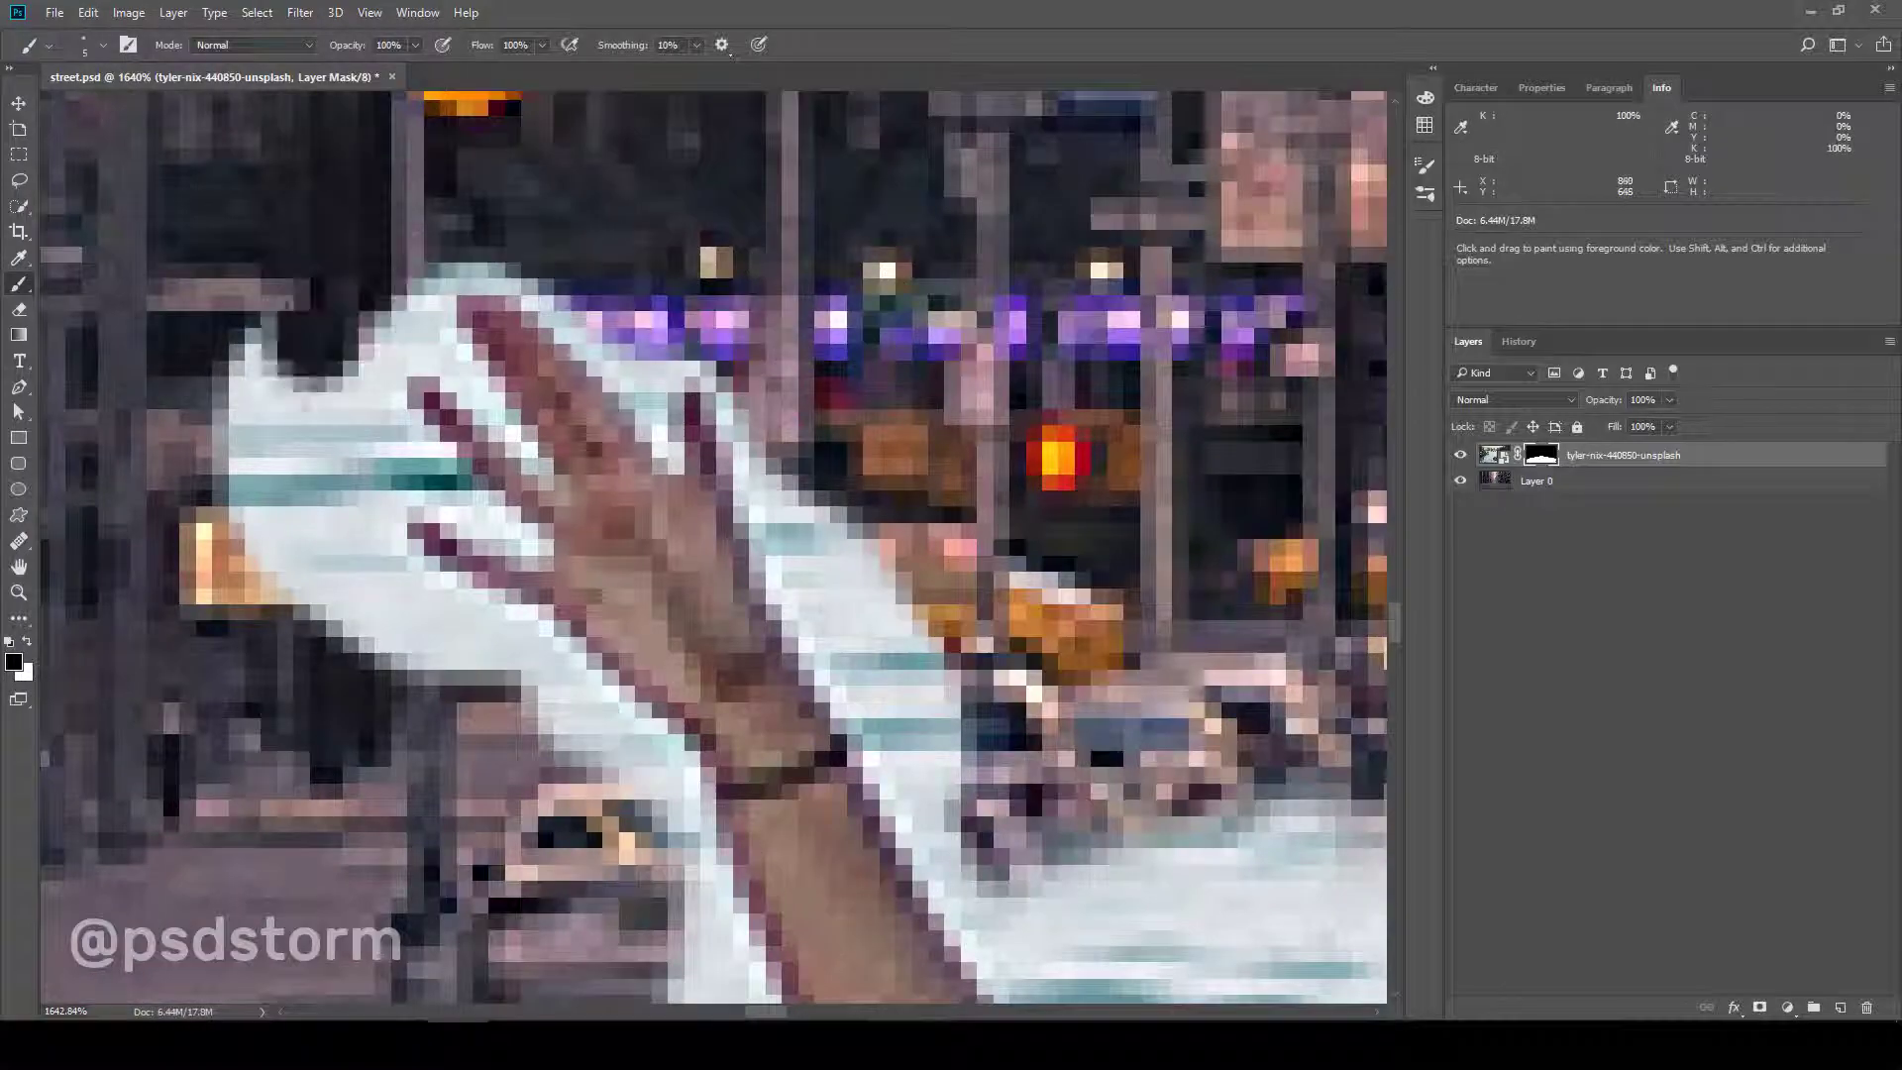
scroll(818, 520, "up", 3)
scroll(818, 520, "down", 2)
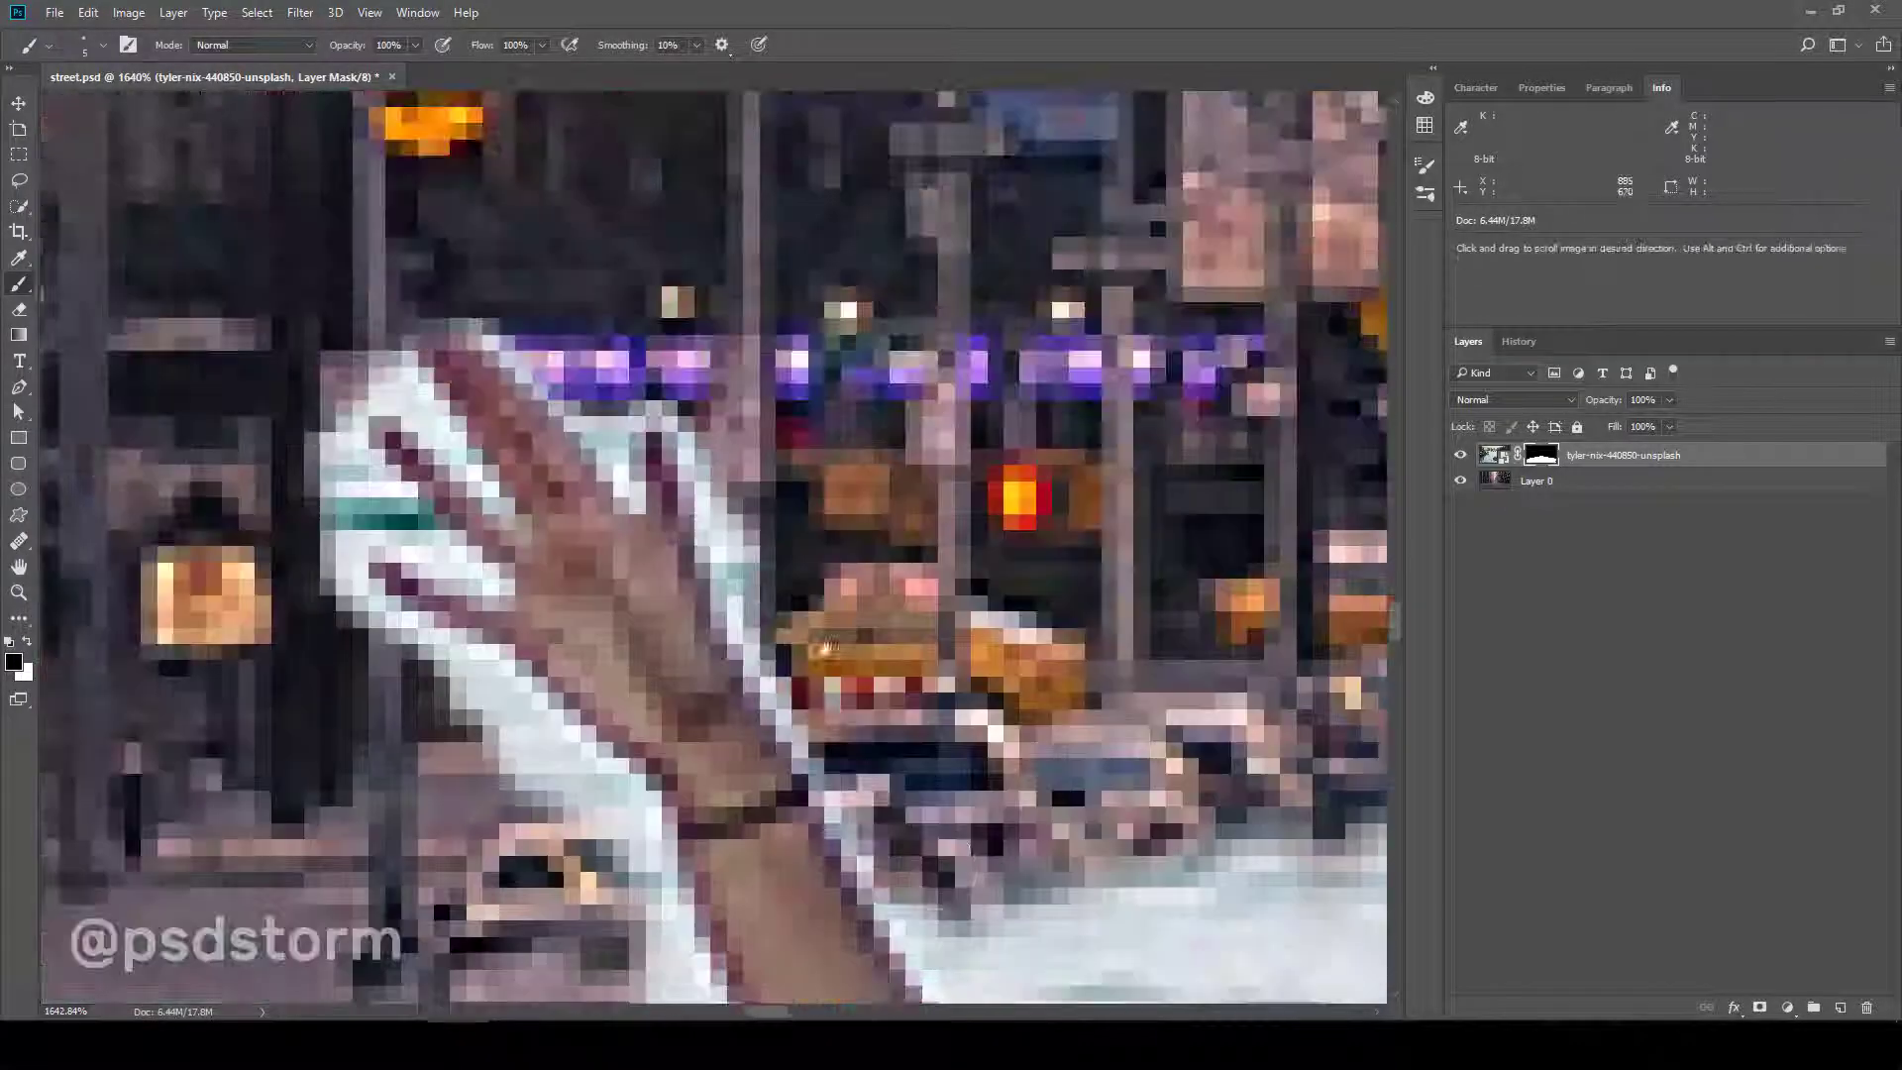
scroll(792, 525, "down", 2)
scroll(773, 530, "up", 2)
scroll(755, 535, "down", 1)
scroll(754, 534, "up", 1)
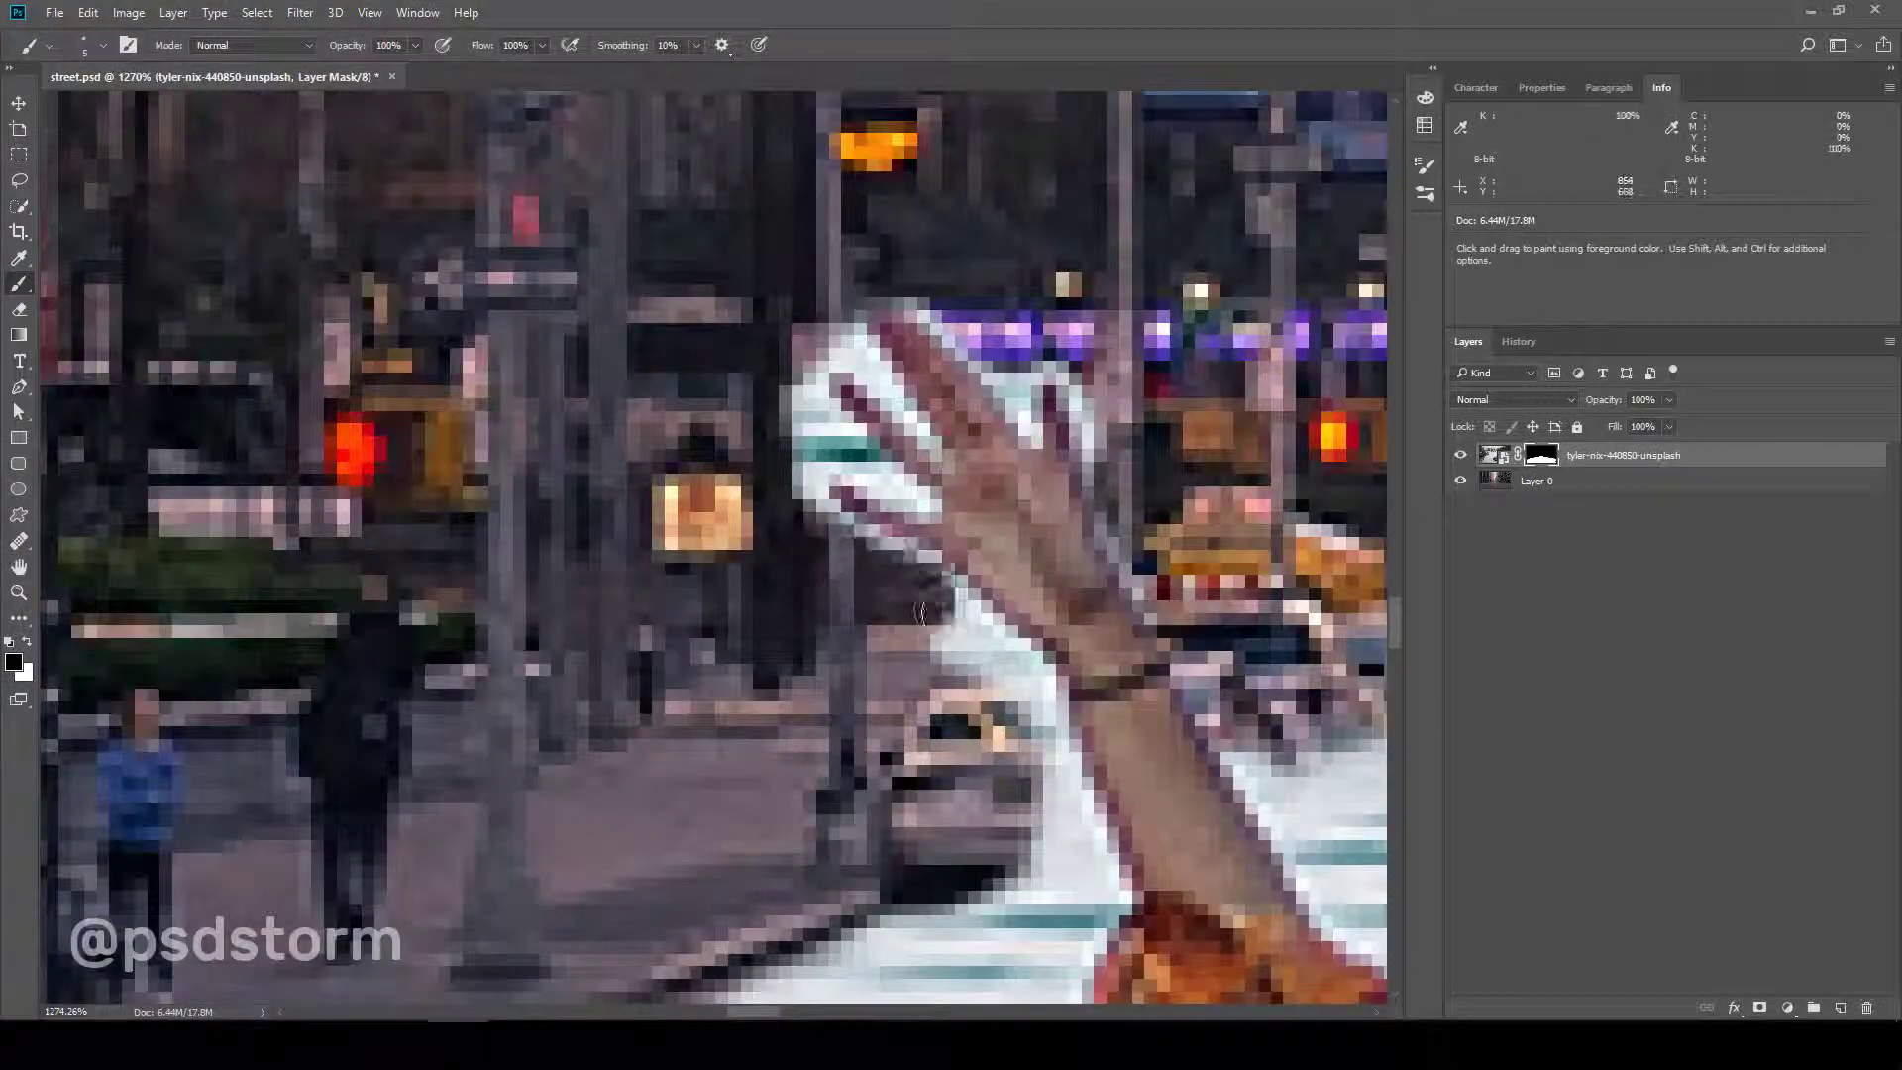
scroll(783, 466, "down", 2)
scroll(743, 426, "up", 2)
scroll(714, 416, "down", 1)
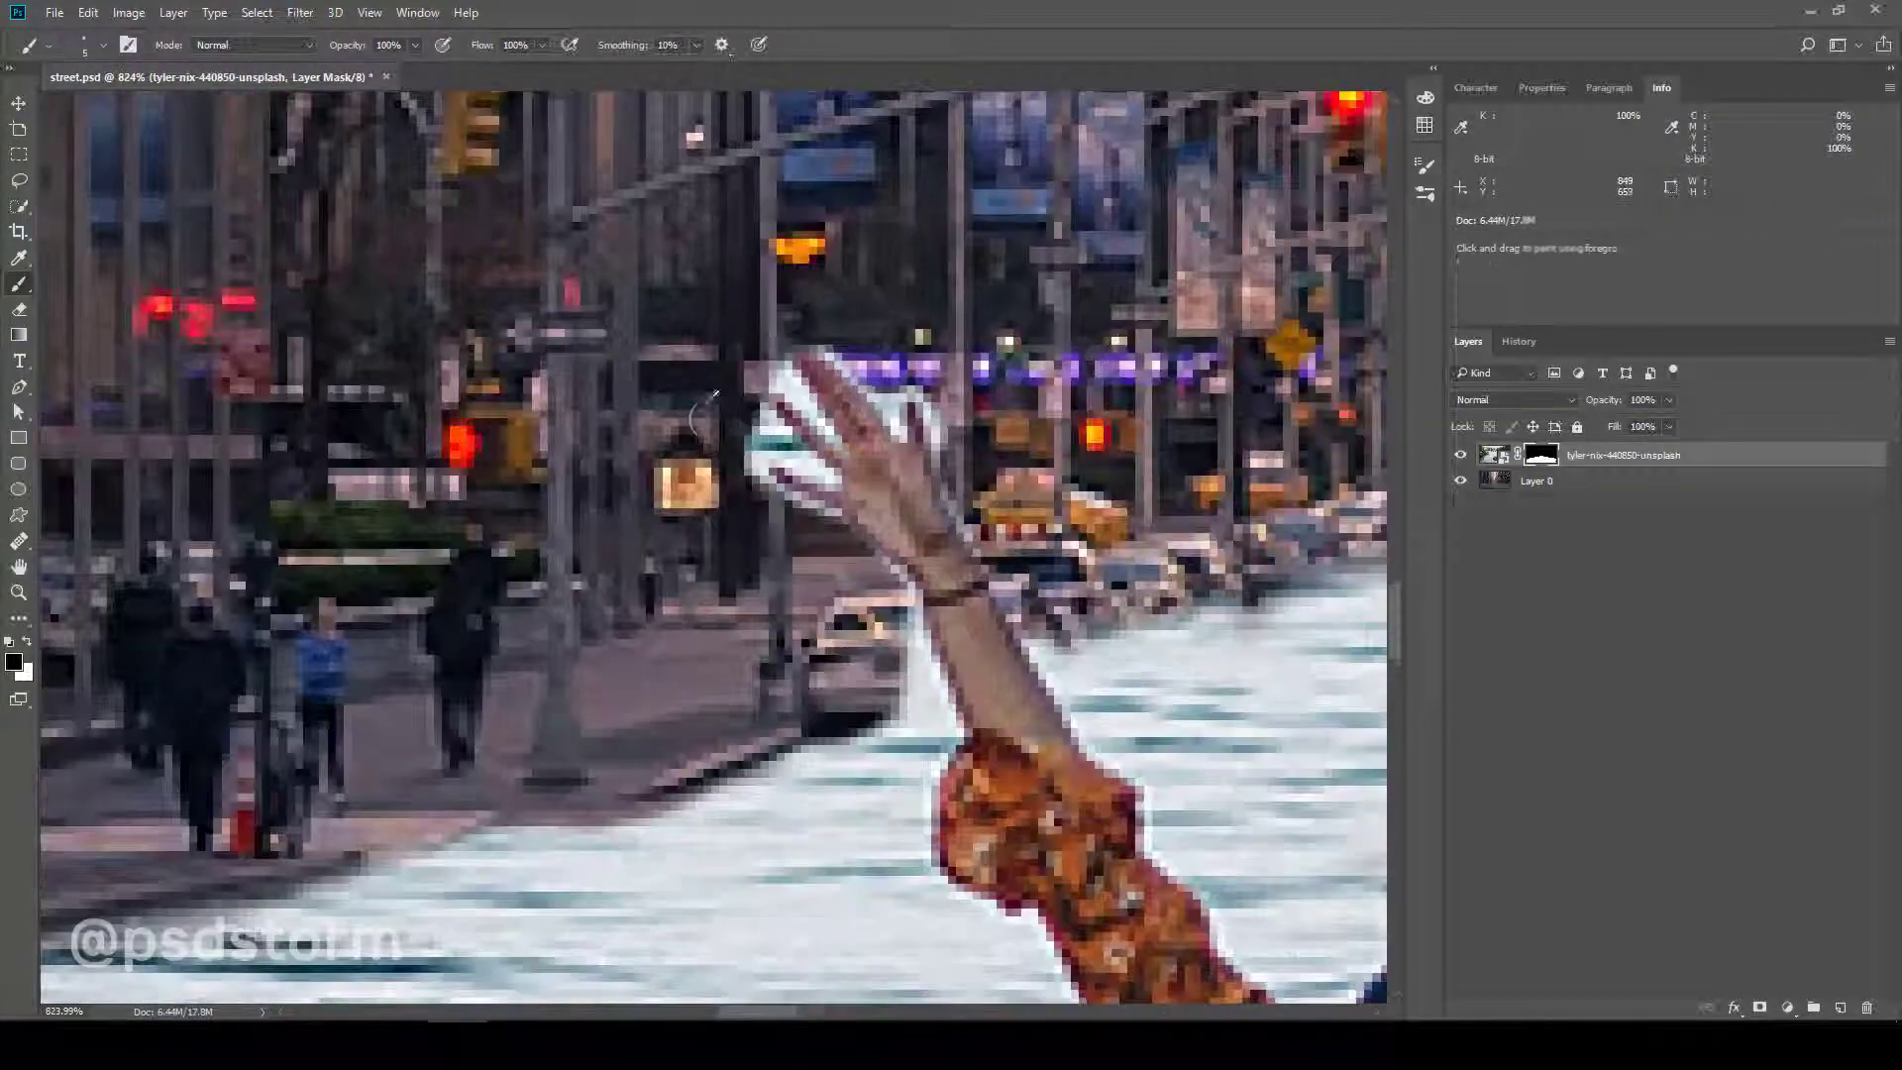
scroll(710, 420, "up", 3)
key("v")
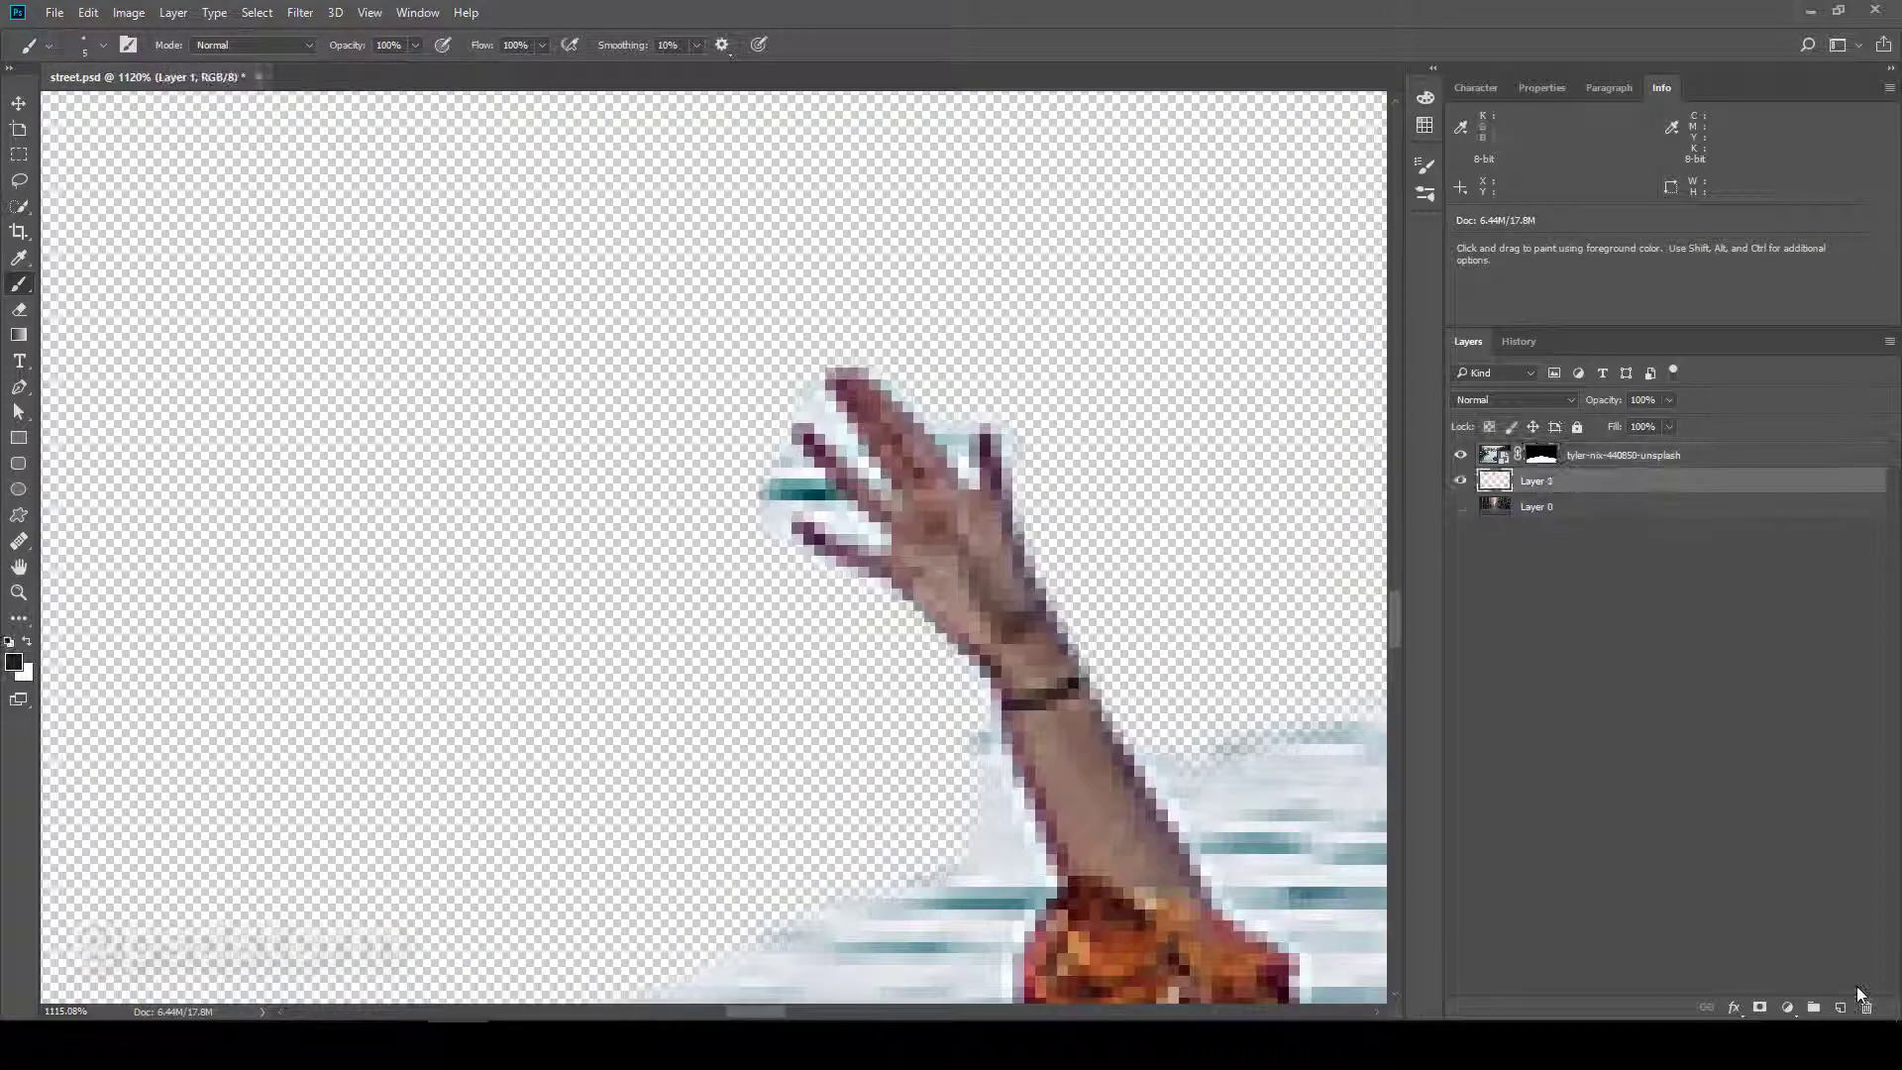
- Fill Layer 1 with solid black, then select the boat photo's layer mask with black as the paint colour
key("alt+BackSpace")
key("x")
key("ctrl+BackSpace")
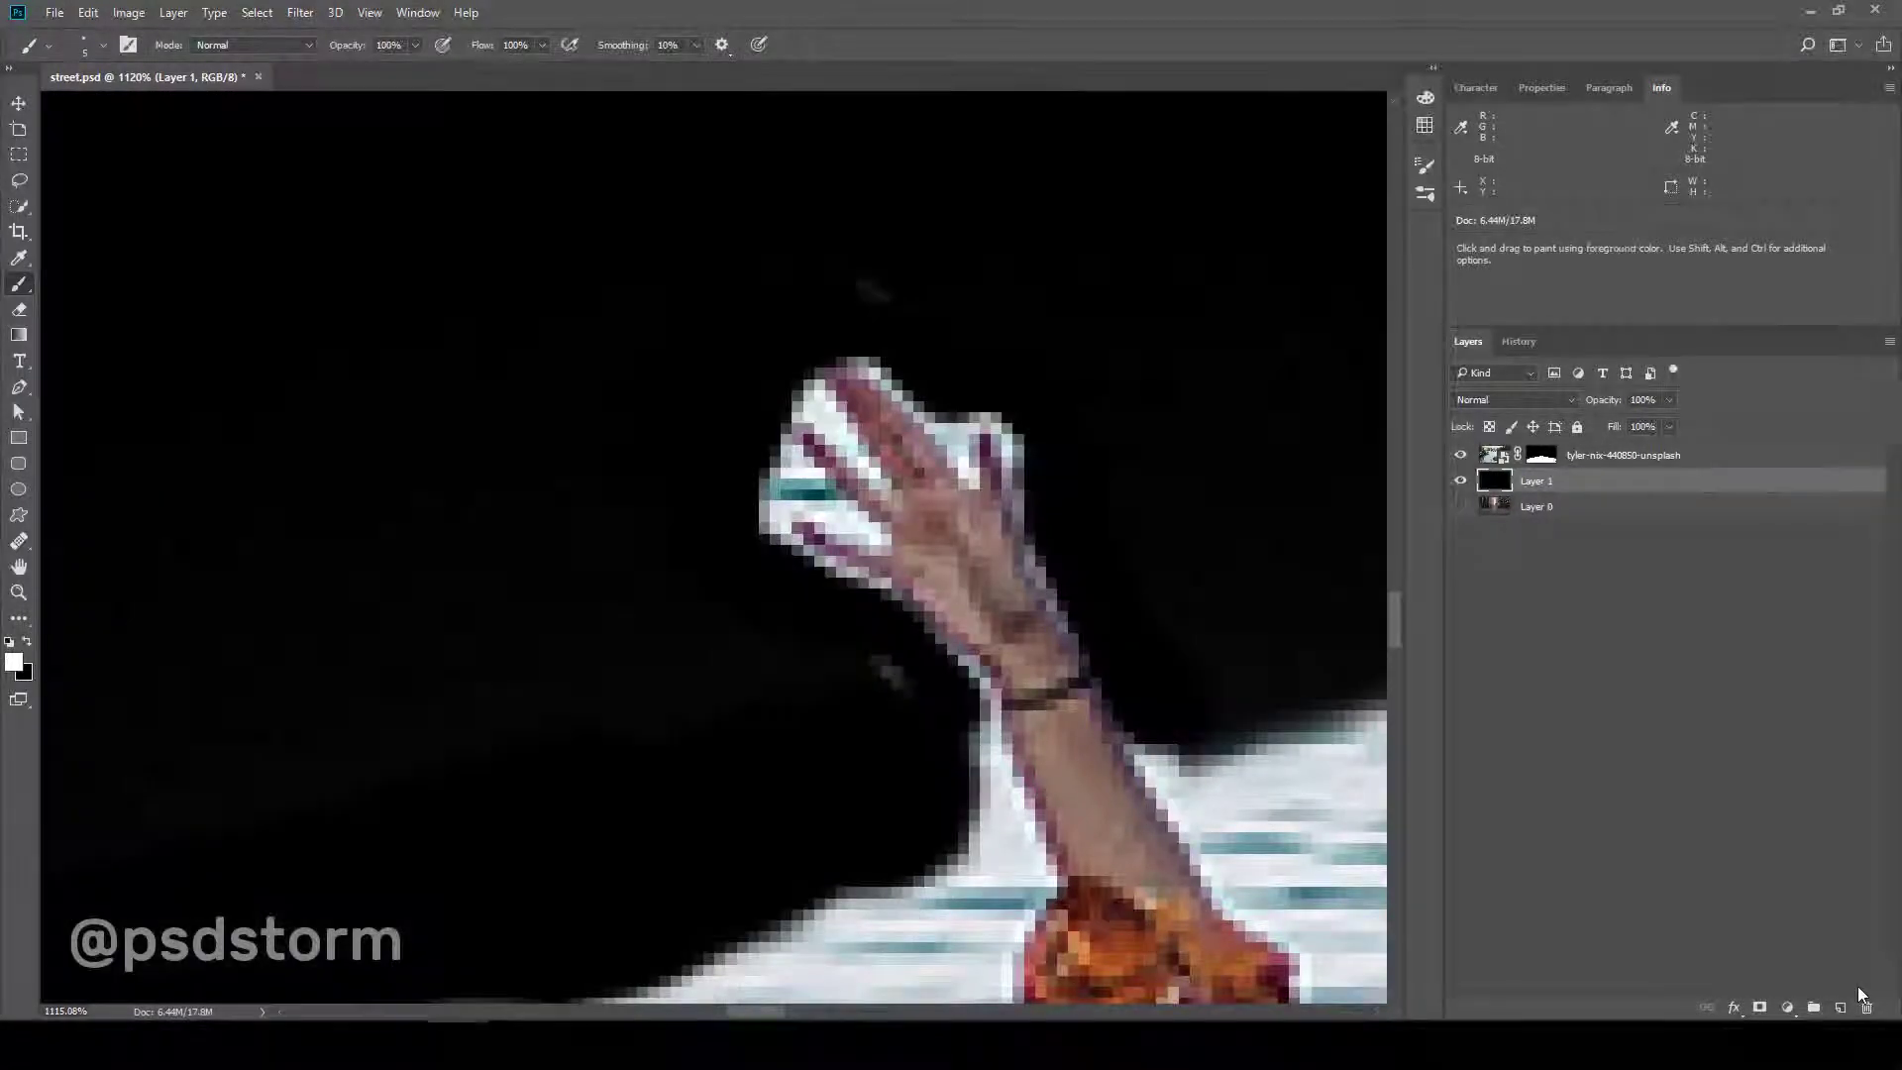
scroll(693, 496, "down", 5)
left_click(1541, 455)
scroll(946, 518, "up", 6)
key("x")
- Paint black on the mask between and along the raised hand's fingers to remove the light fringe
scroll(946, 518, "down", 5)
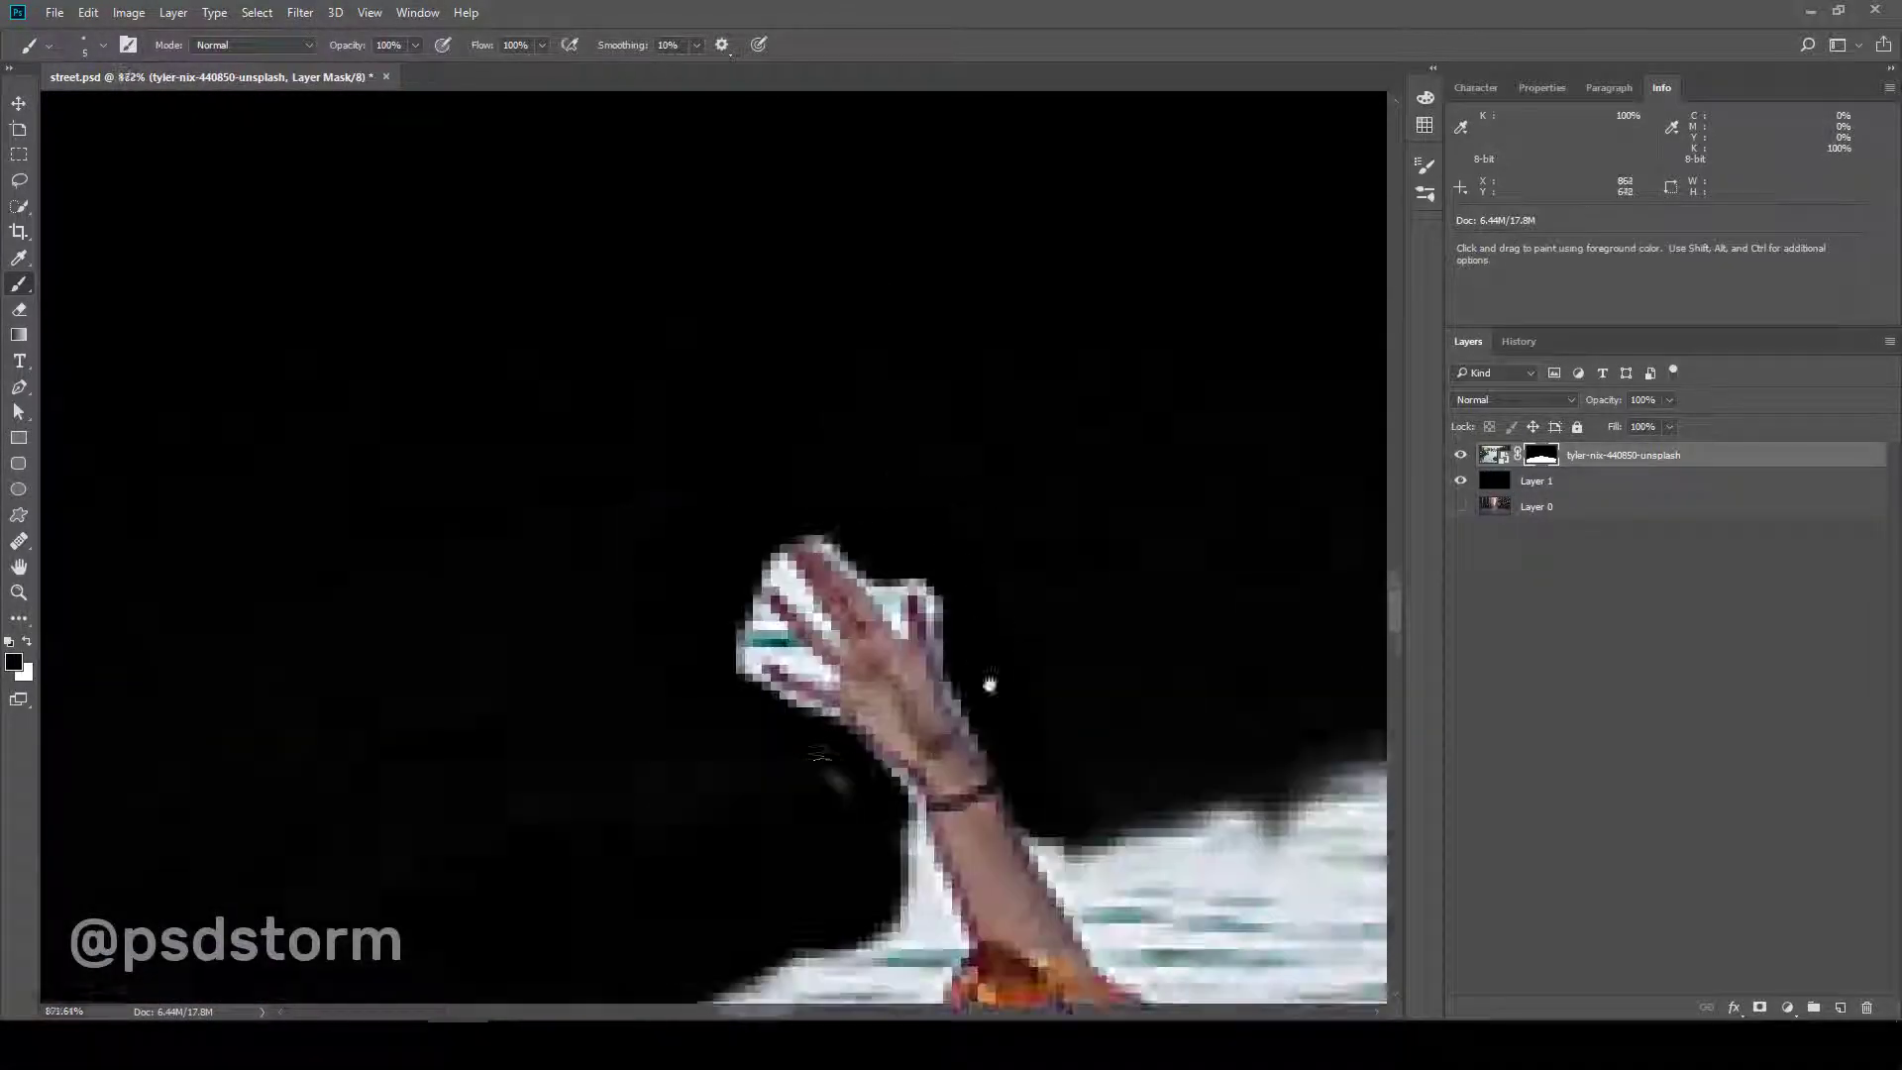
scroll(667, 620, "up", 5)
scroll(773, 594, "down", 3)
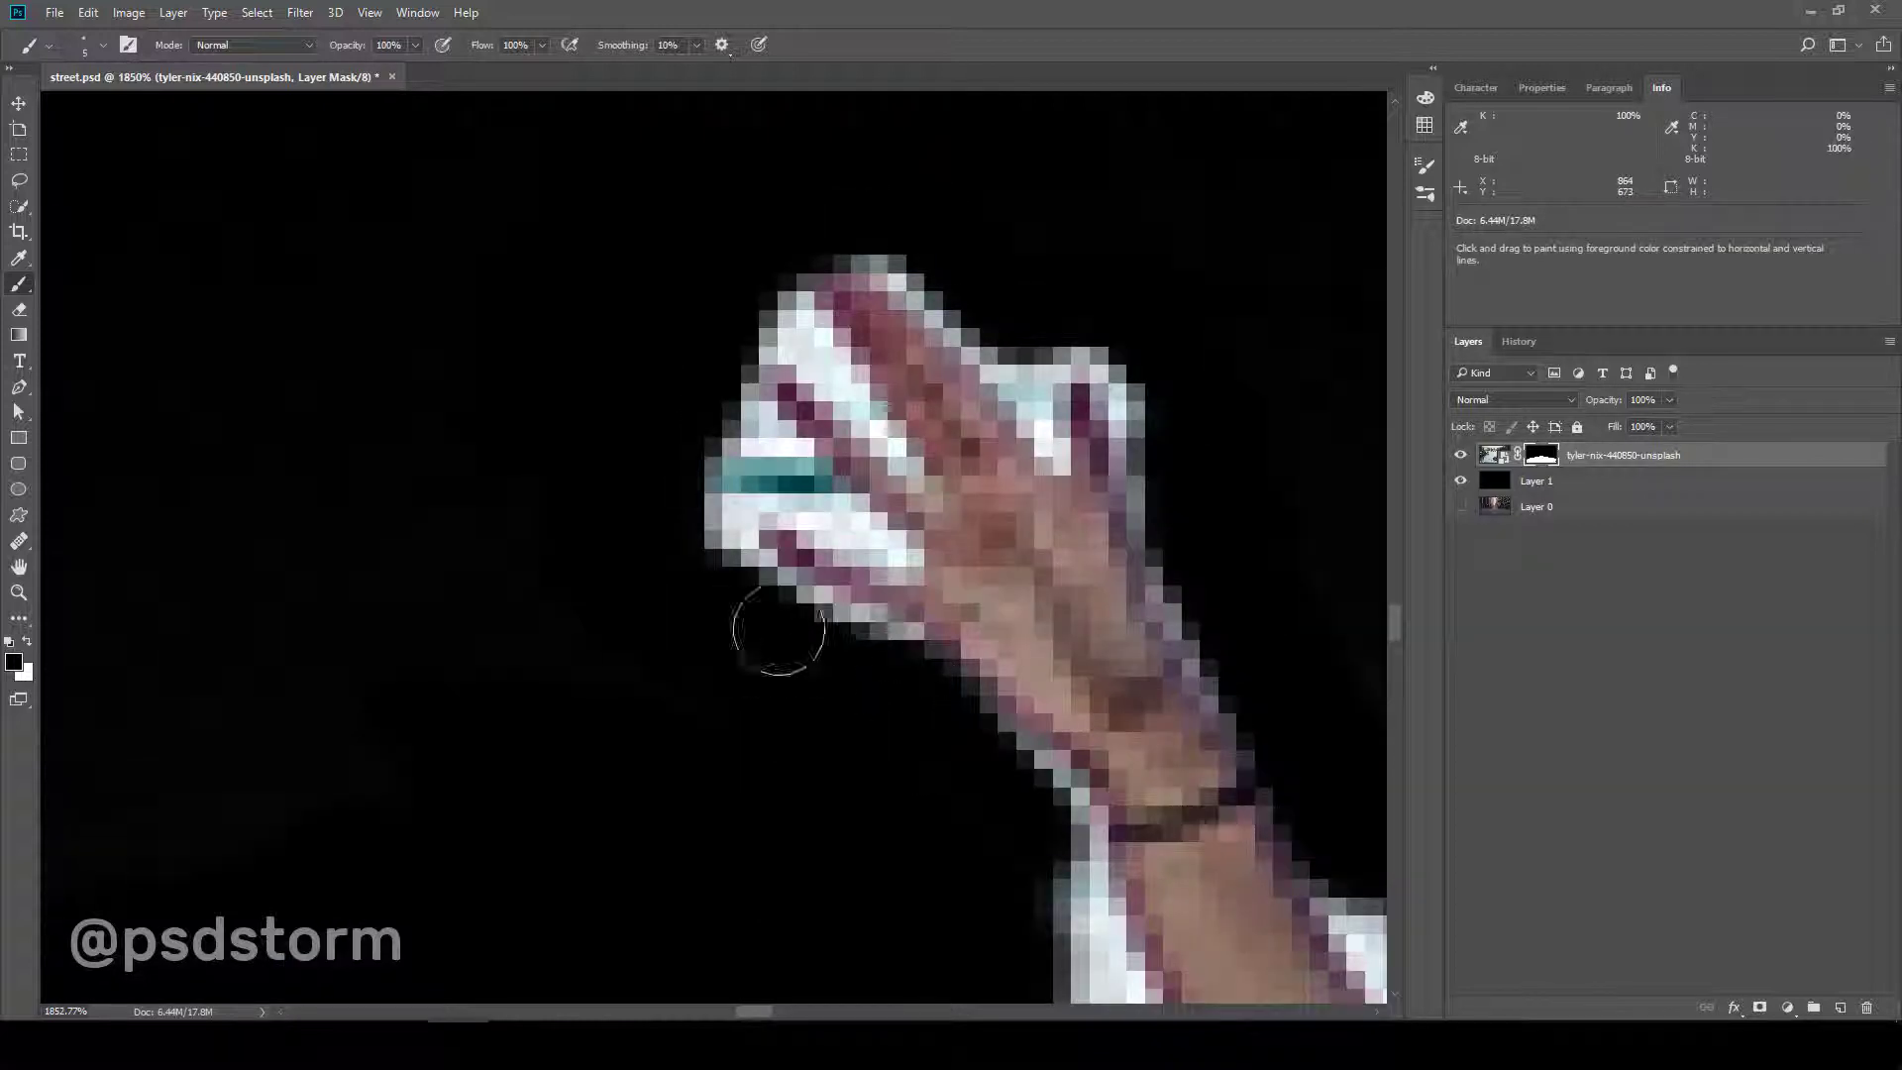
scroll(777, 637, "up", 3)
scroll(834, 567, "up", 2)
left_click_drag(870, 614, 708, 592)
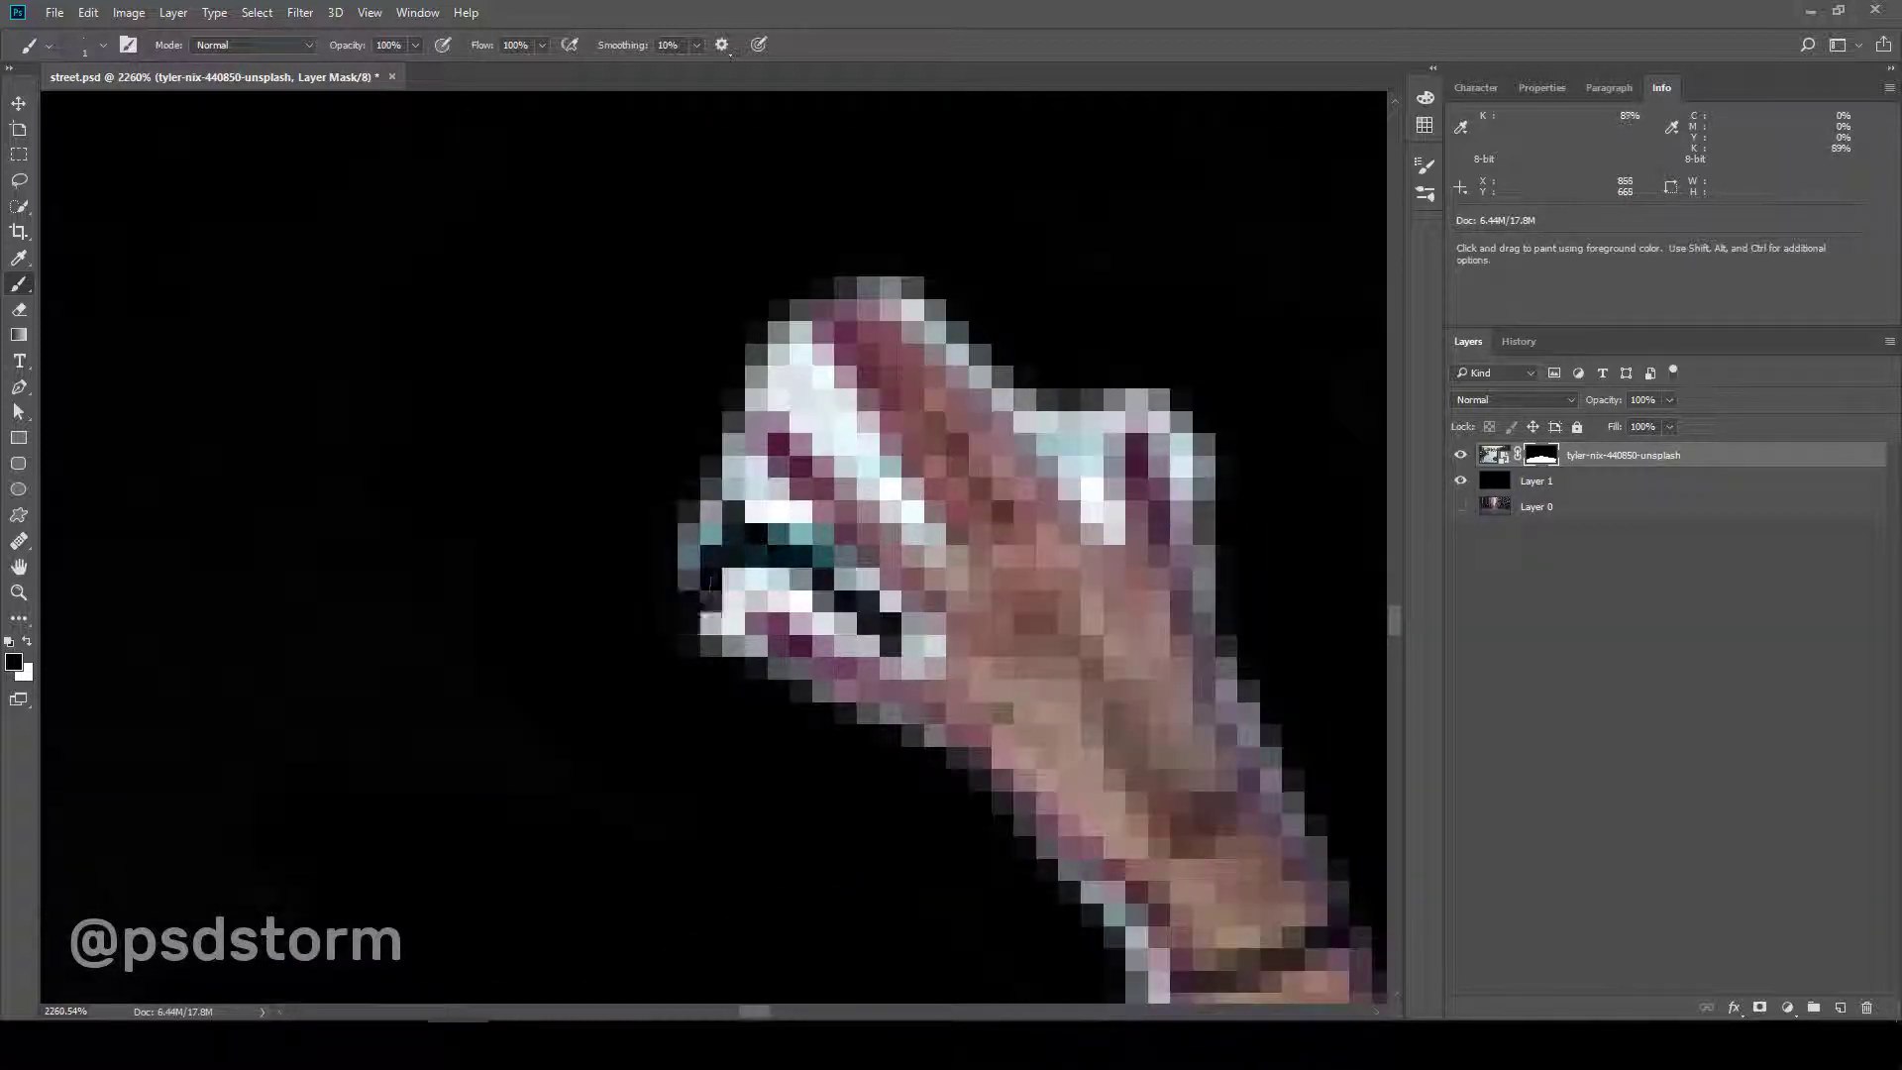
left_click_drag(861, 634, 782, 346)
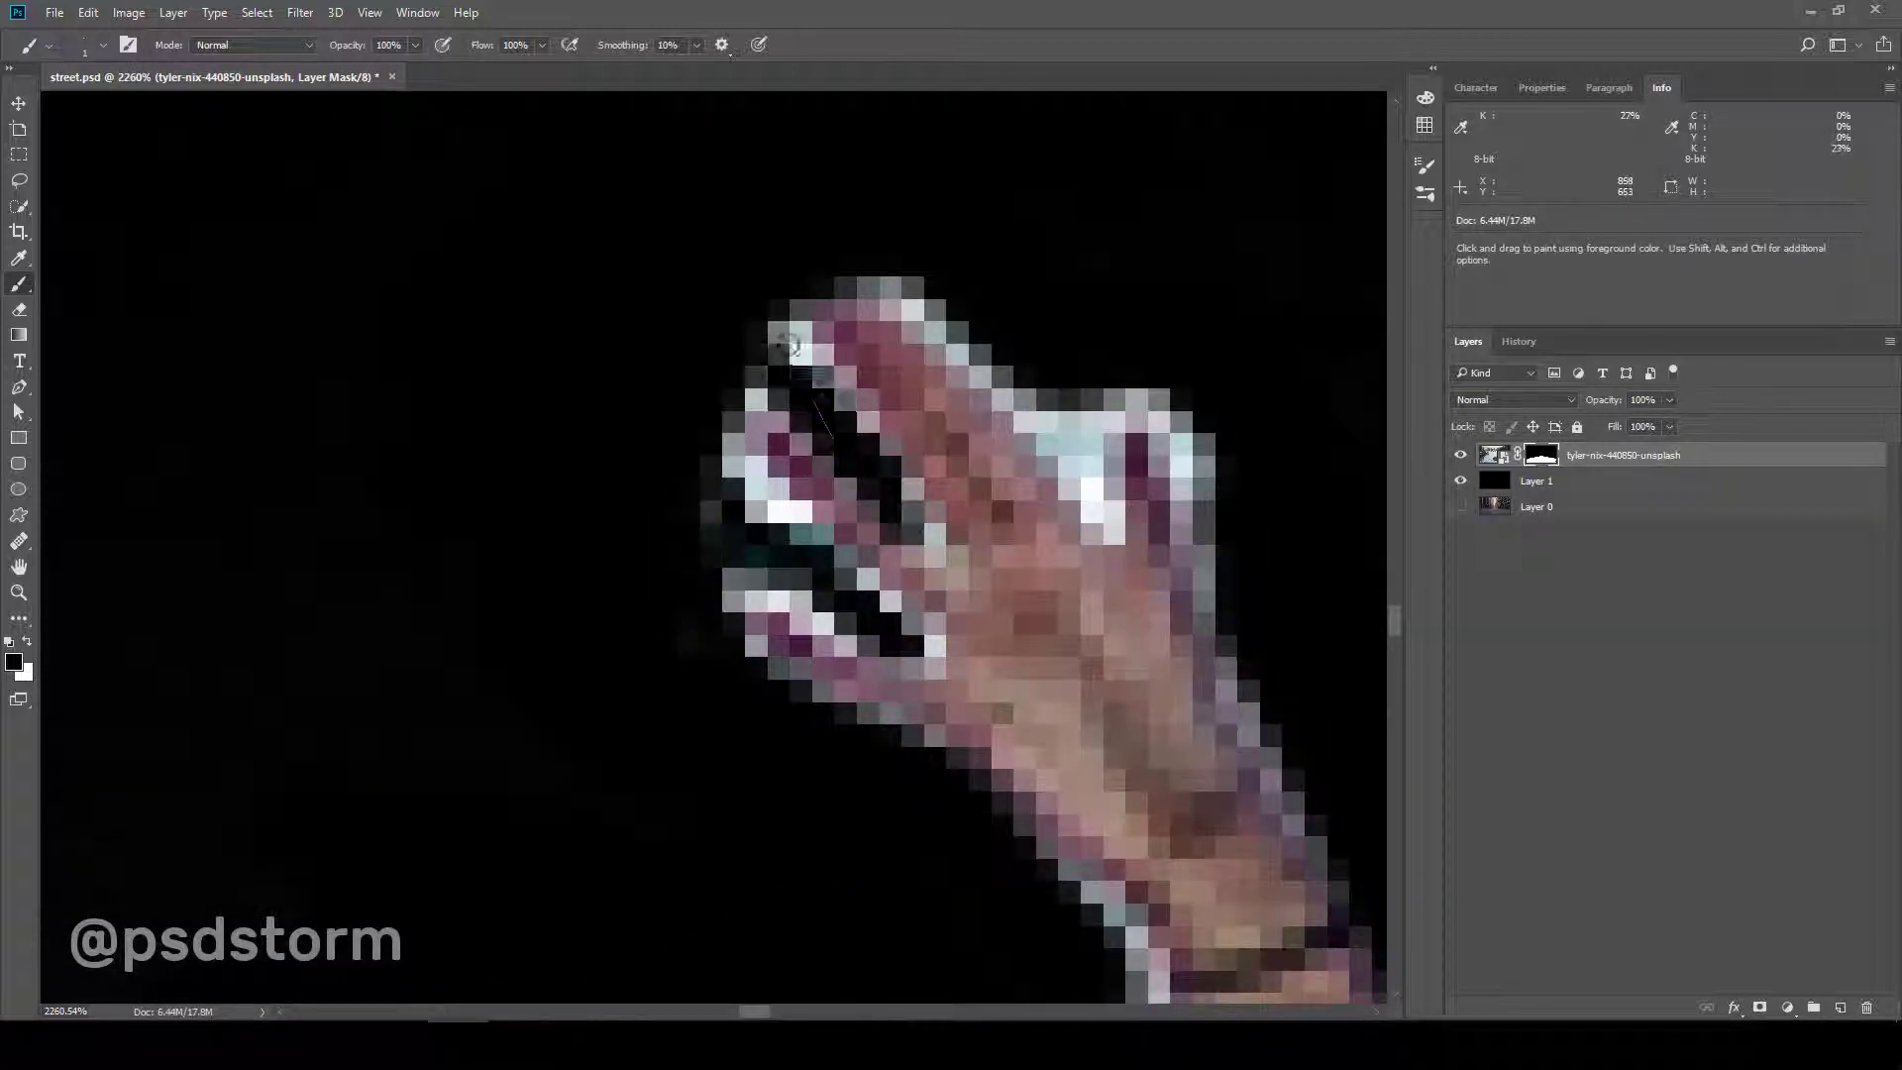
left_click_drag(748, 458, 783, 416)
left_click_drag(773, 584, 832, 664)
left_click_drag(951, 869, 743, 825)
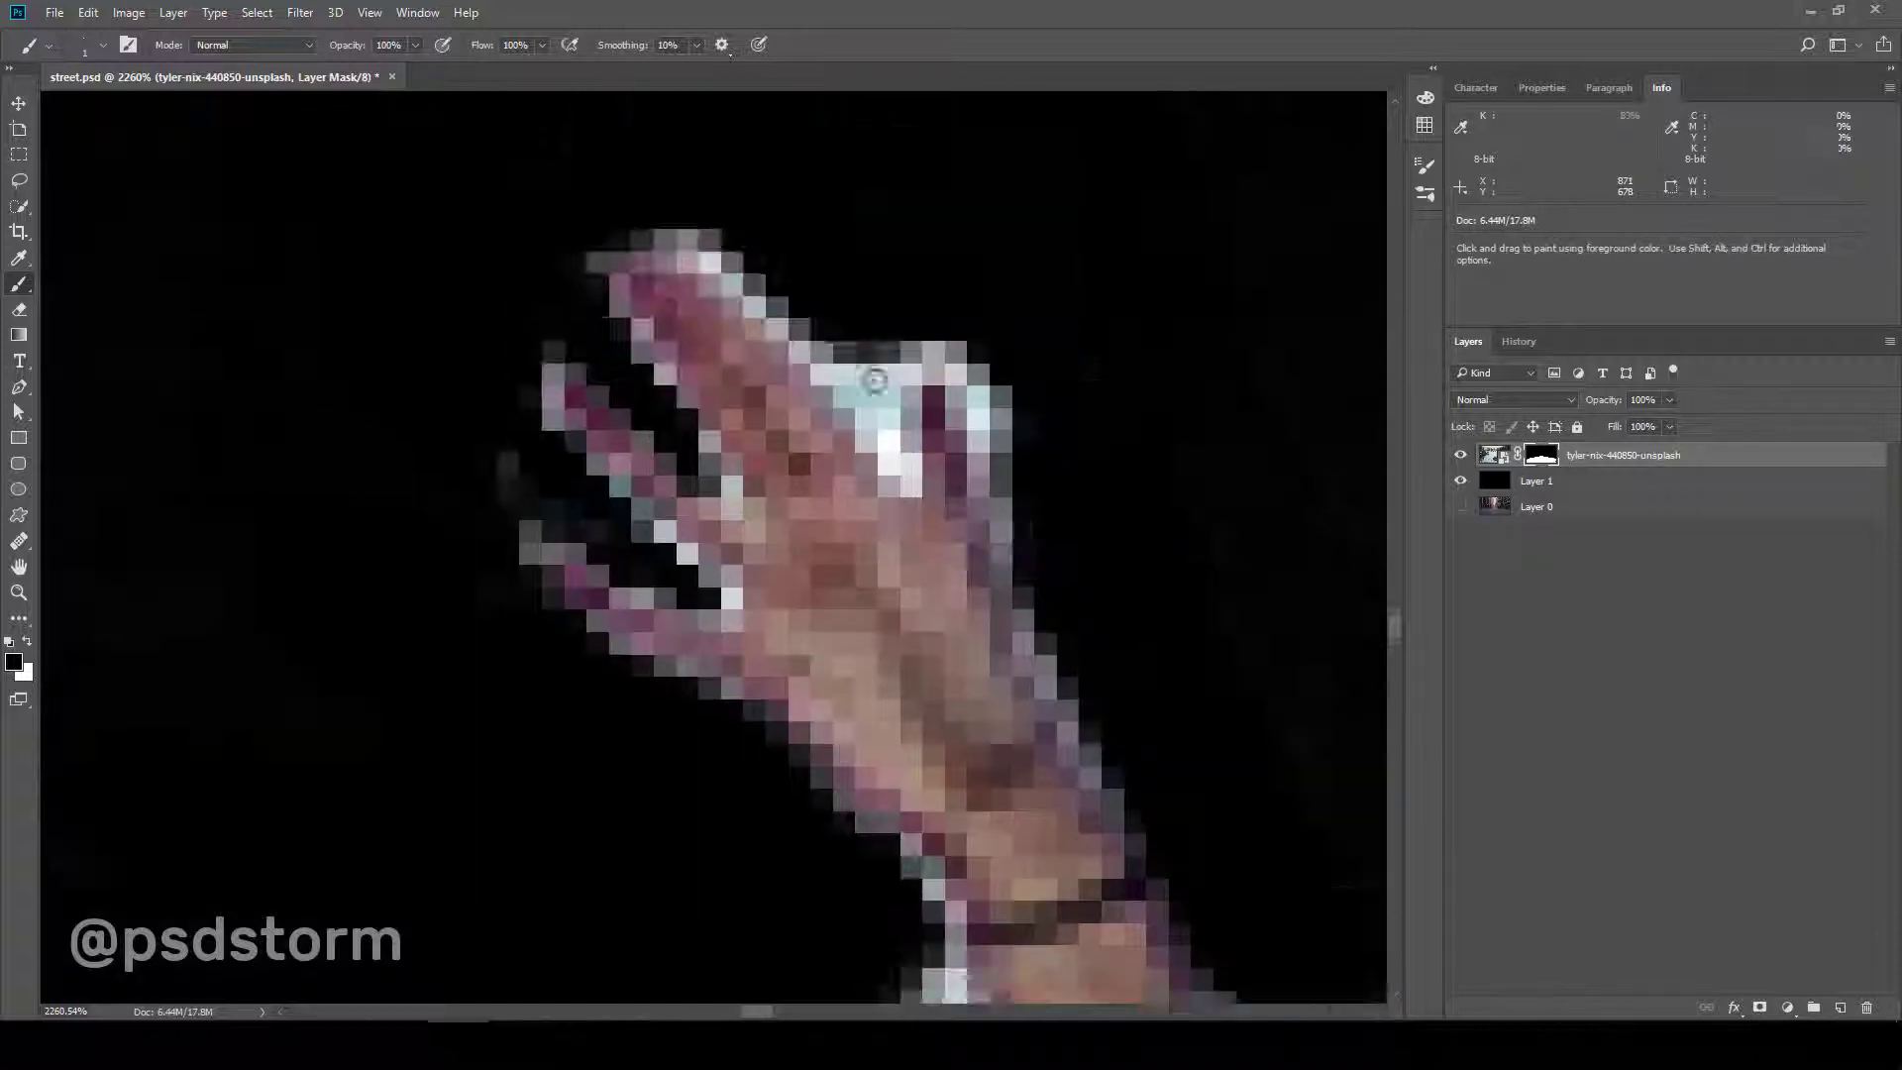
left_click_drag(872, 465, 675, 369)
mouse_move(818, 337)
left_mouse_down()
mouse_move(708, 426)
mouse_move(715, 475)
left_mouse_up()
mouse_move(991, 366)
left_mouse_down()
mouse_move(980, 515)
mouse_move(896, 397)
left_mouse_up()
- Hide the black Layer 1
scroll(717, 355, "down", 5)
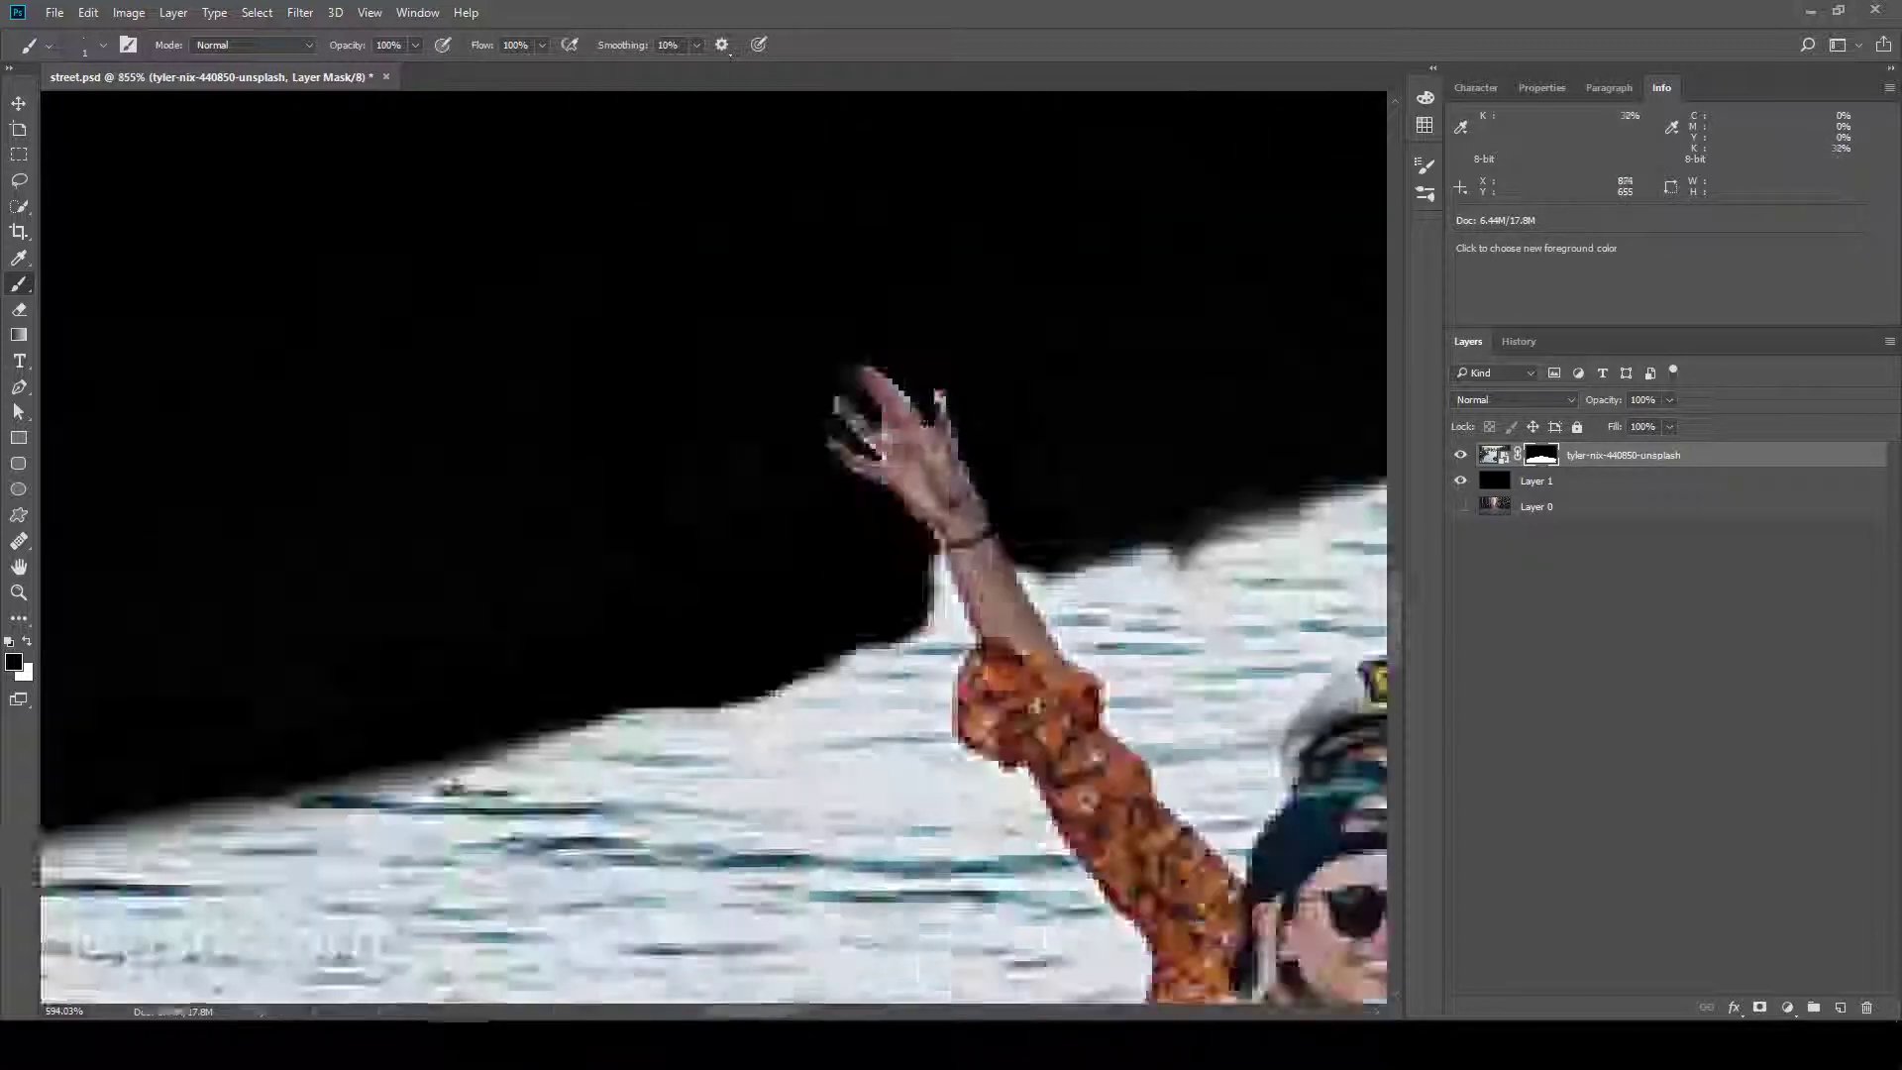
scroll(717, 354, "up", 4)
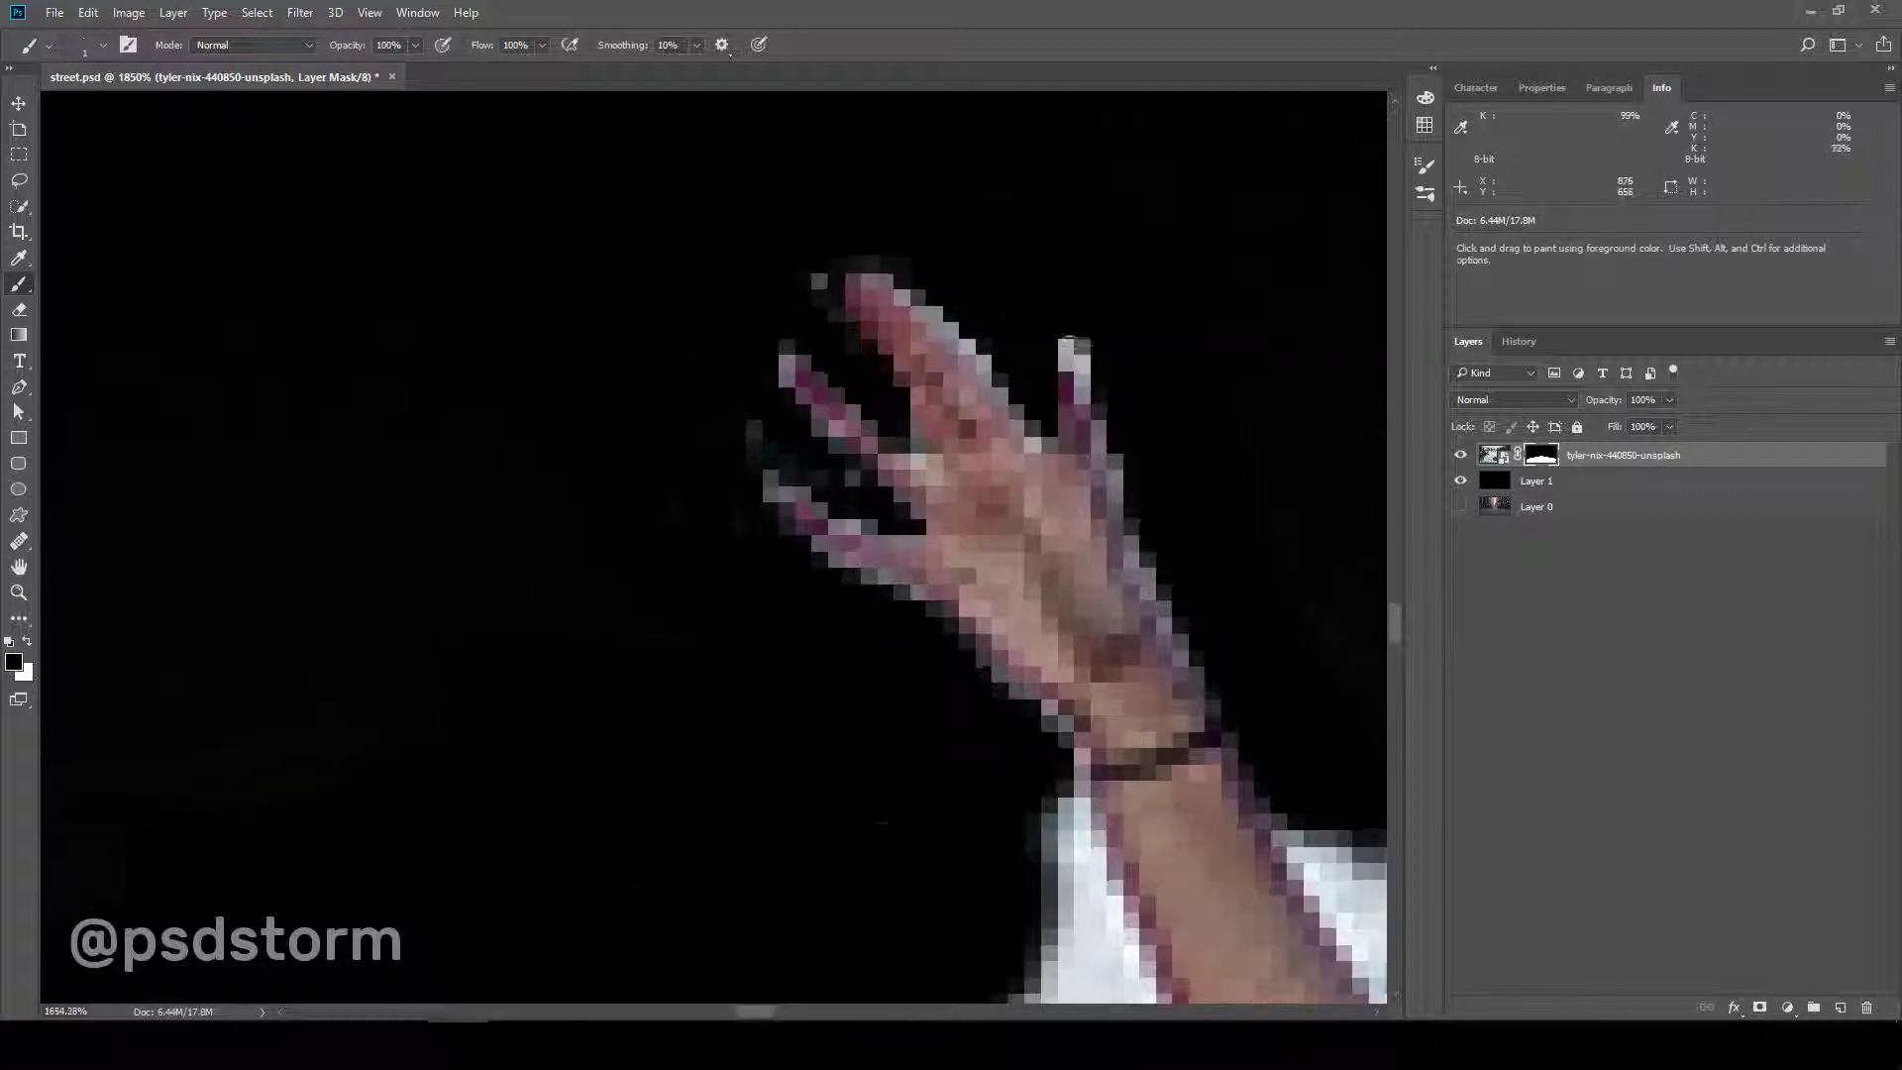
scroll(860, 421, "down", 2)
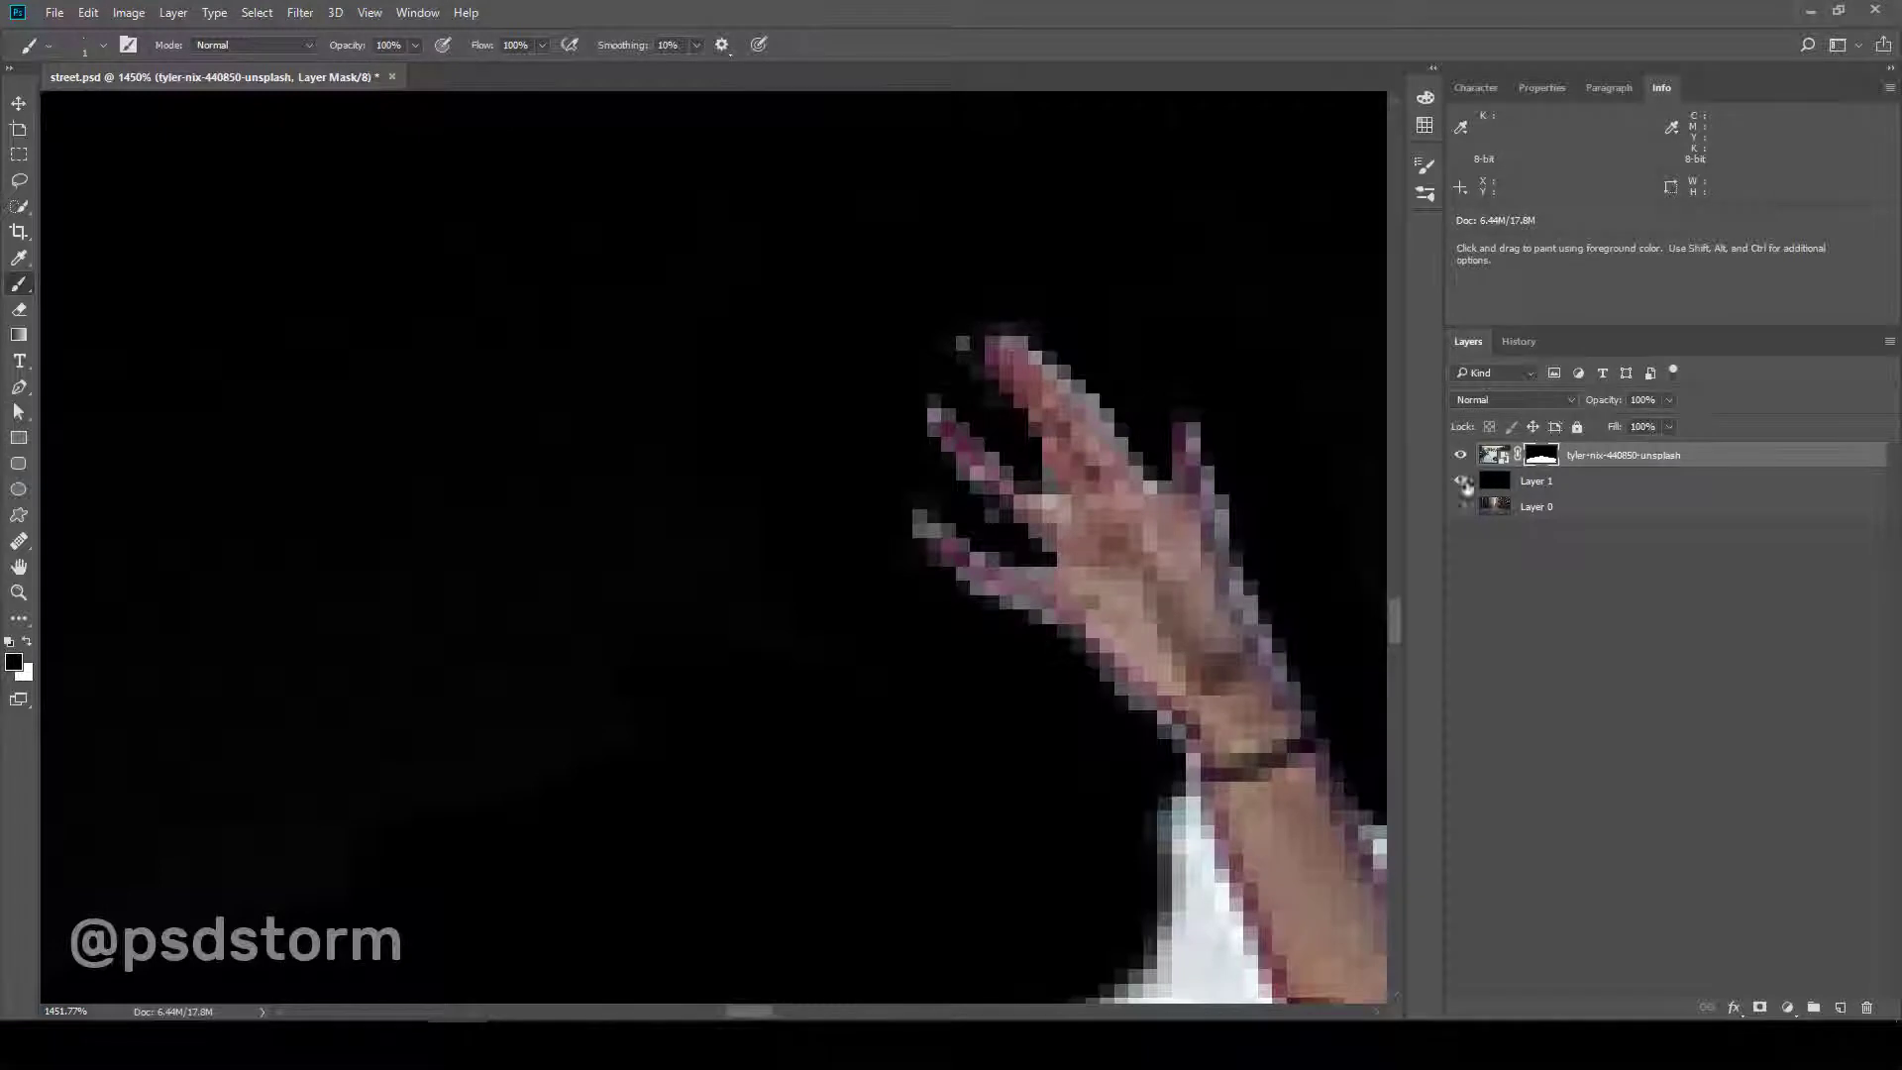
left_click(1460, 480)
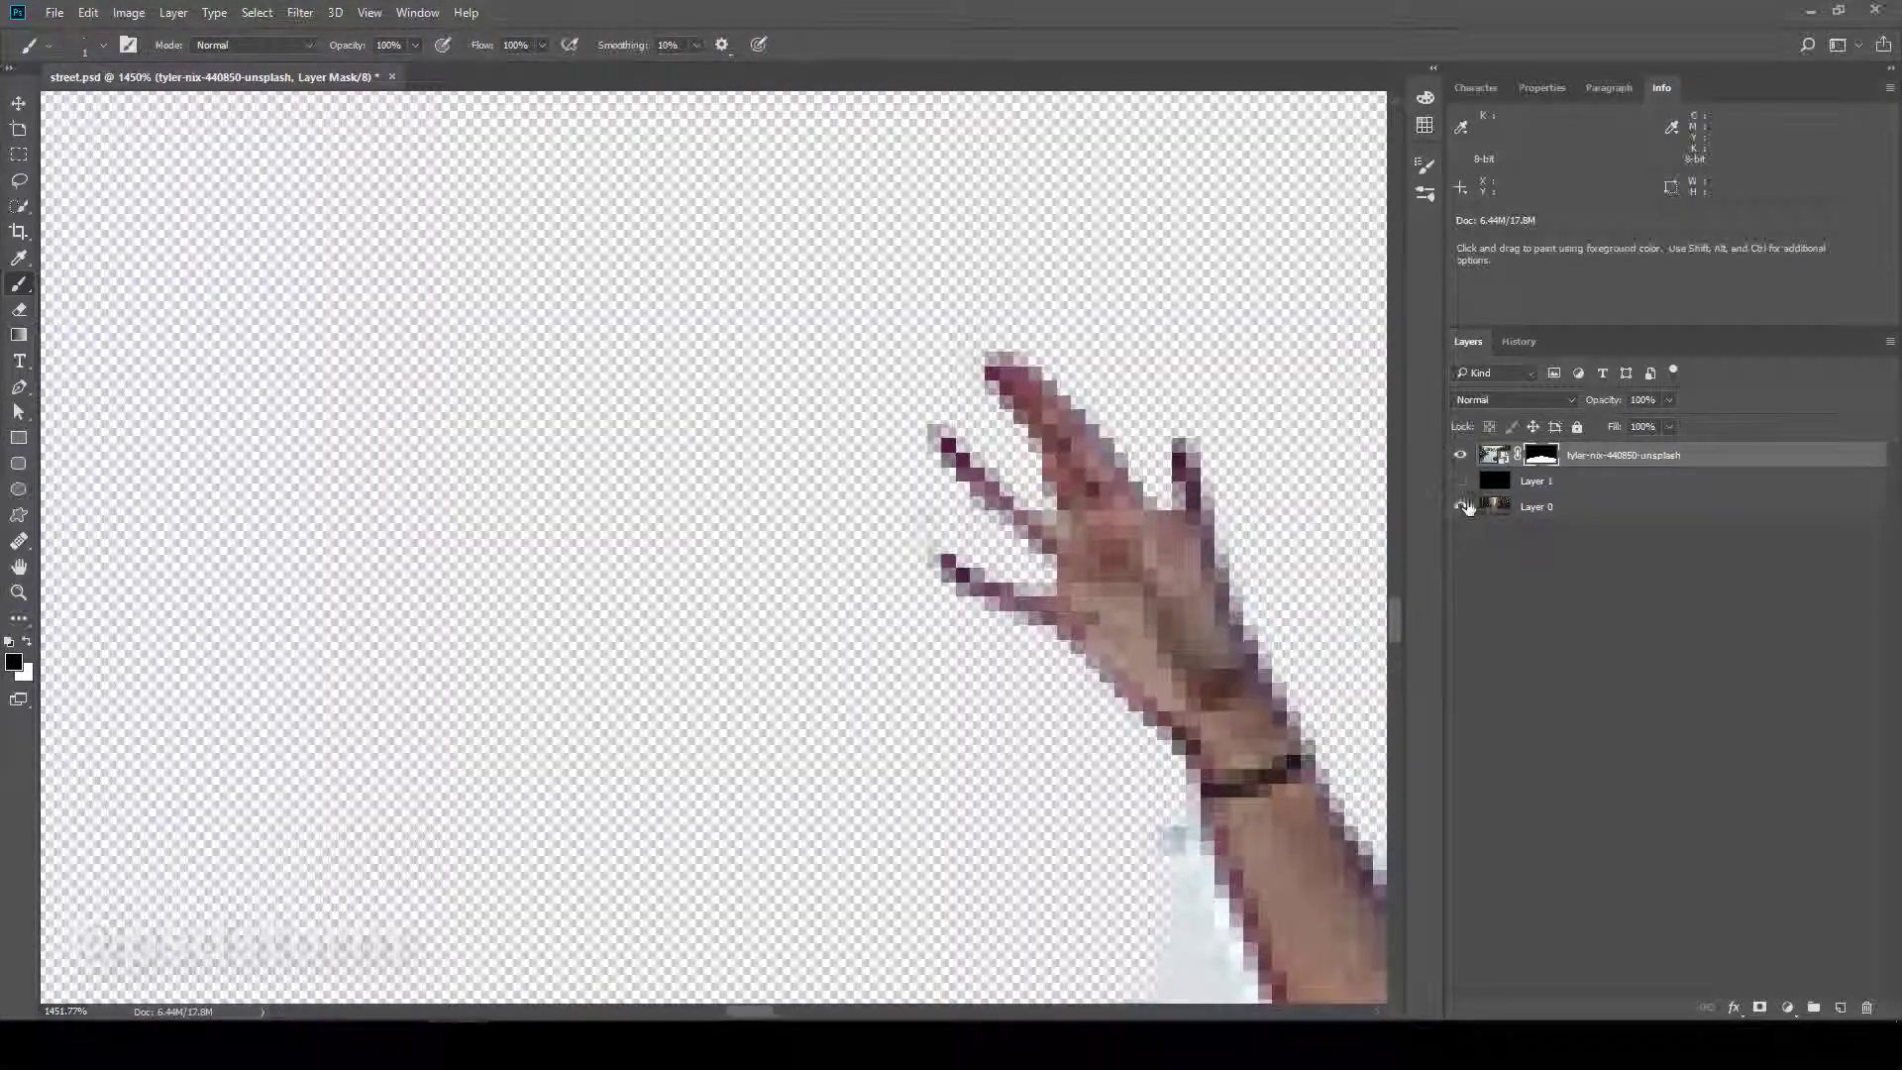
- Show the street layer again and zoom in on the raised arm
left_click(1460, 506)
scroll(906, 496, "down", 5)
scroll(905, 496, "down", 2)
scroll(1009, 531, "up", 1)
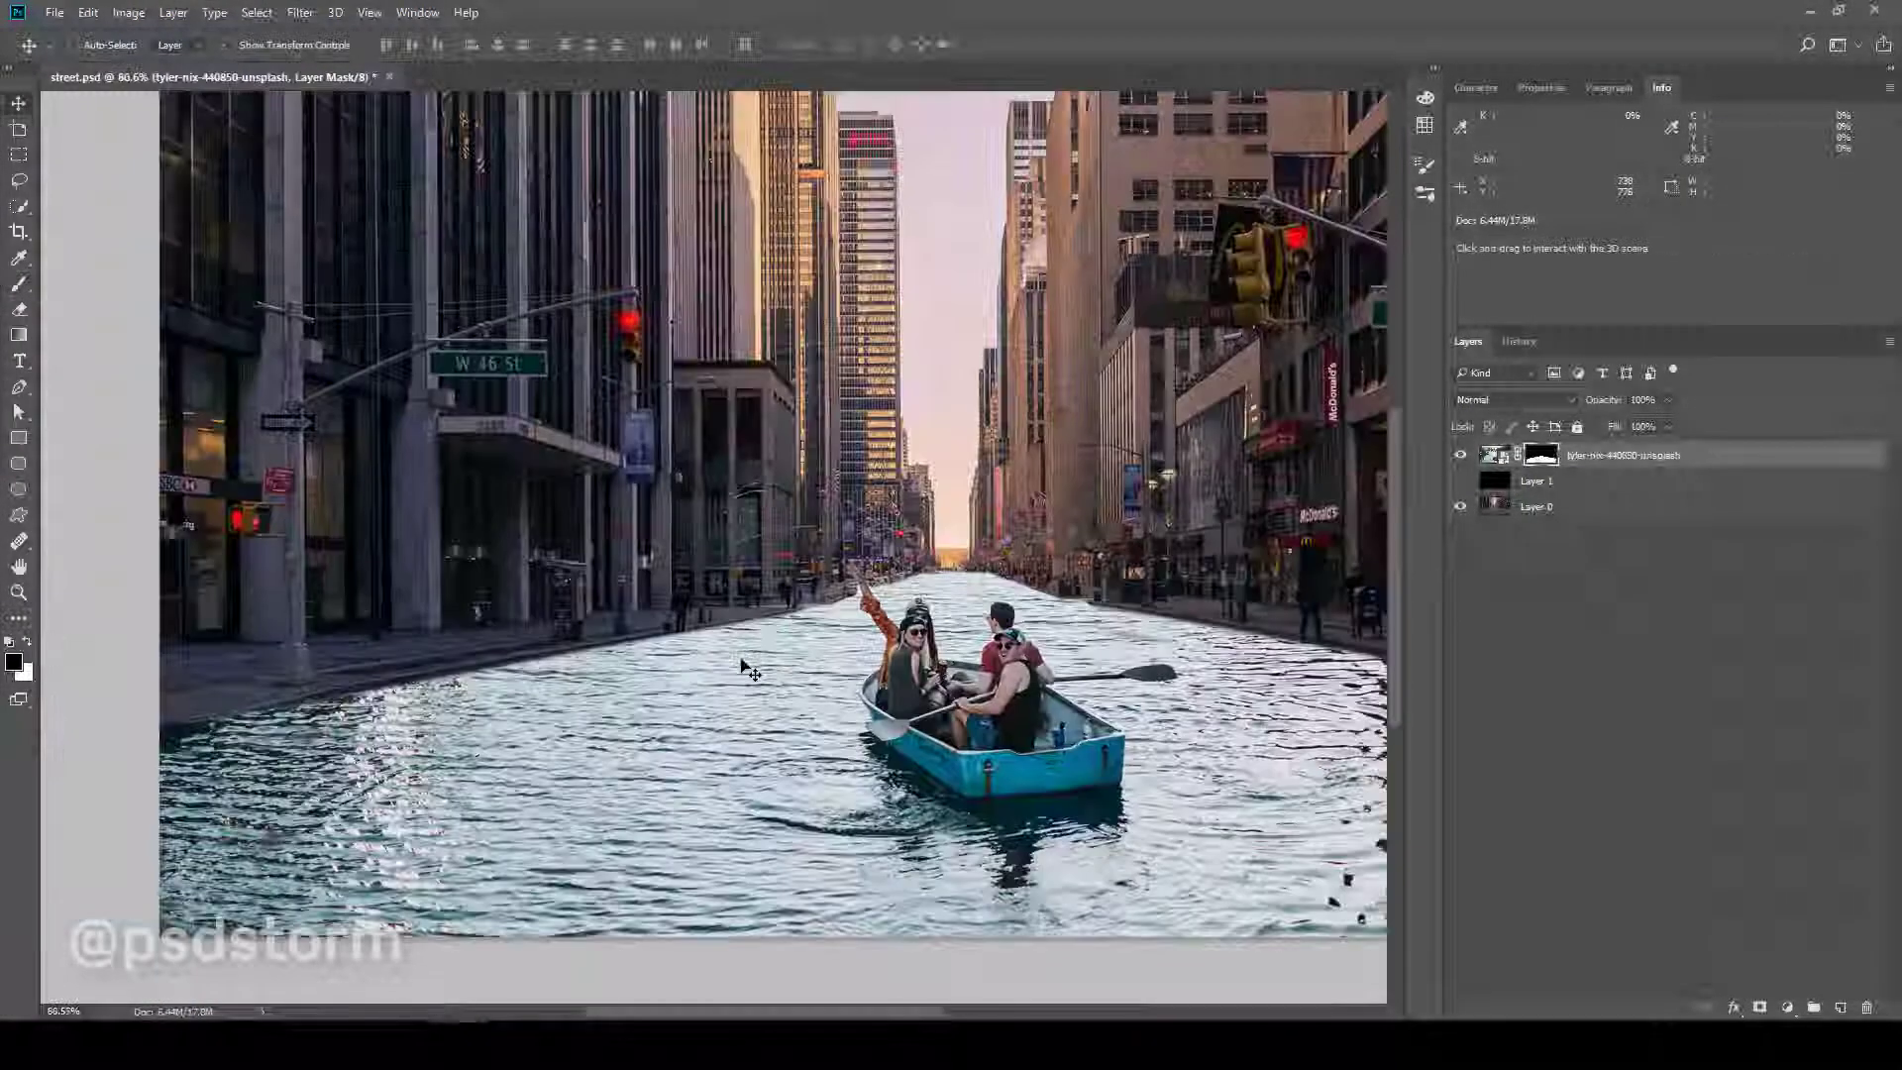
scroll(1009, 532, "up", 2)
scroll(1015, 575, "up", 2)
scroll(1023, 626, "up", 1)
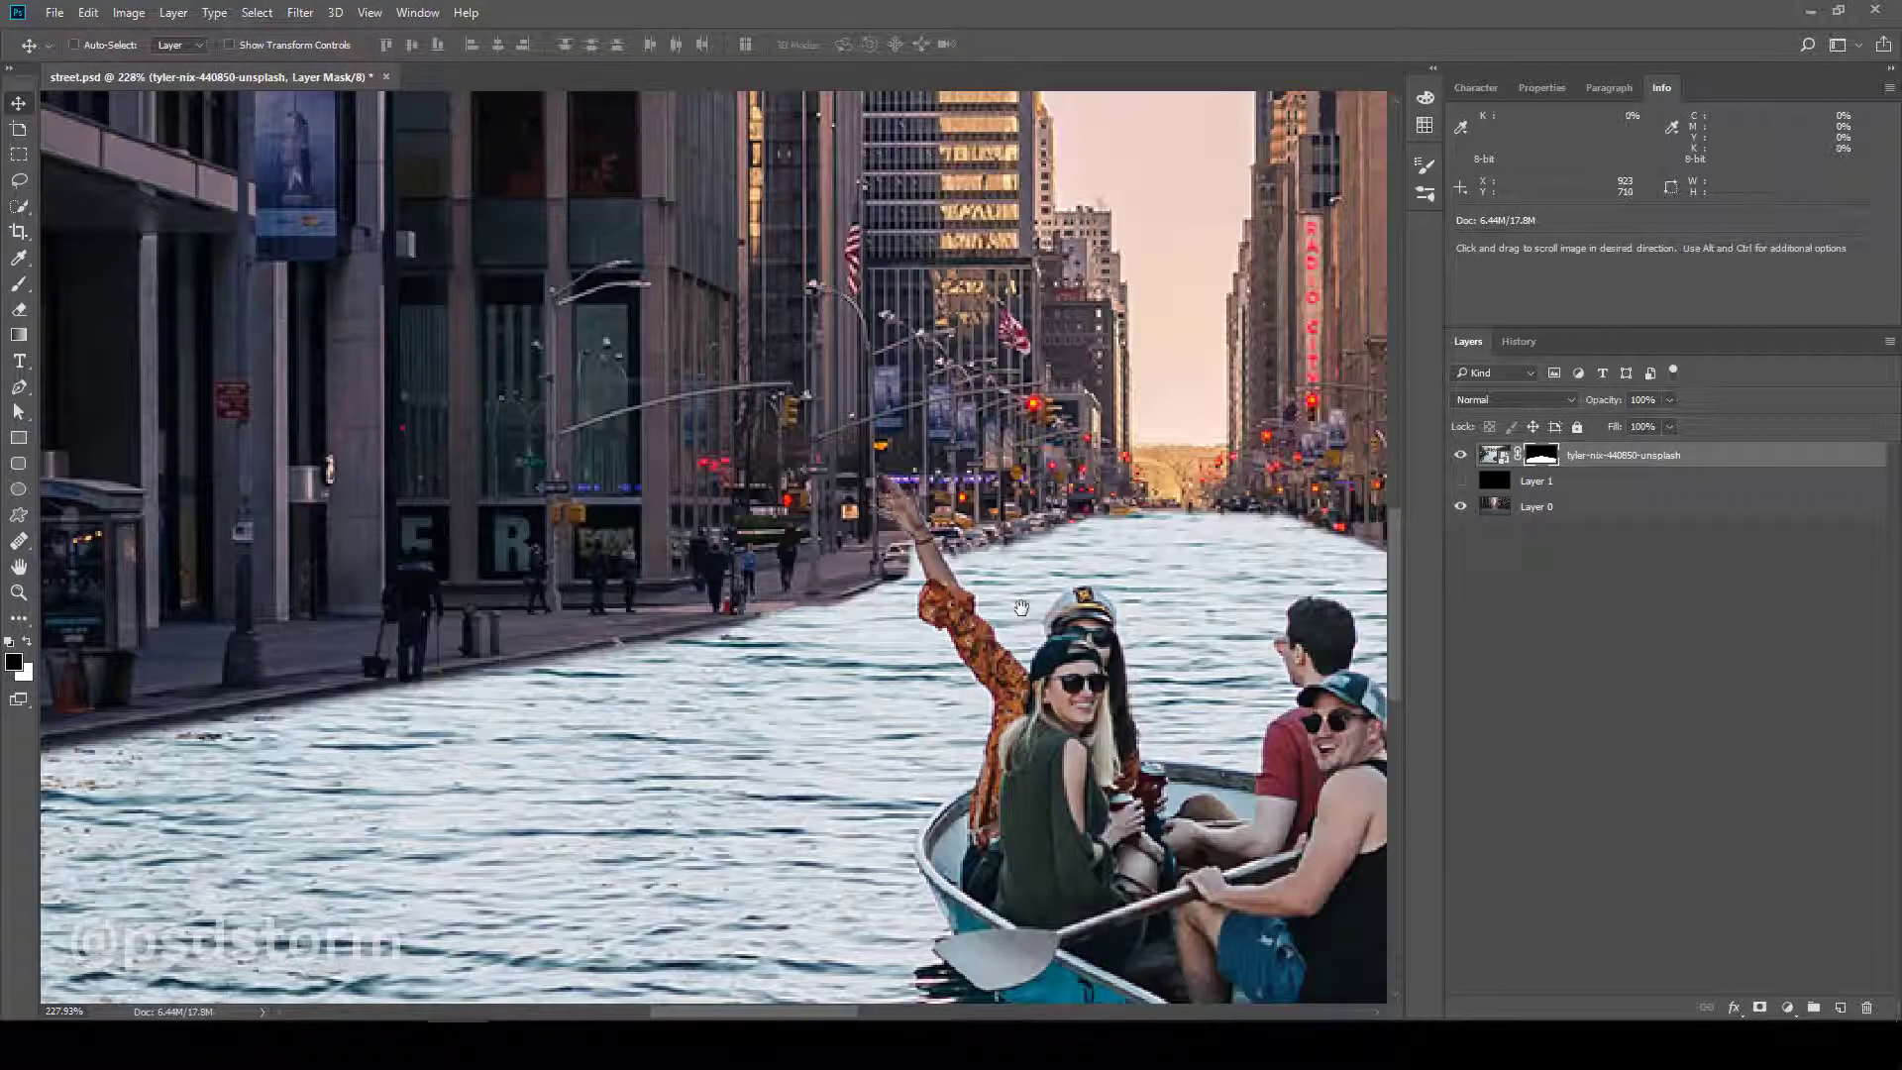
scroll(925, 557, "up", 2)
scroll(925, 557, "up", 1)
scroll(925, 556, "up", 1)
mouse_move(925, 557)
left_mouse_down()
mouse_move(963, 584)
mouse_move(917, 624)
left_mouse_up()
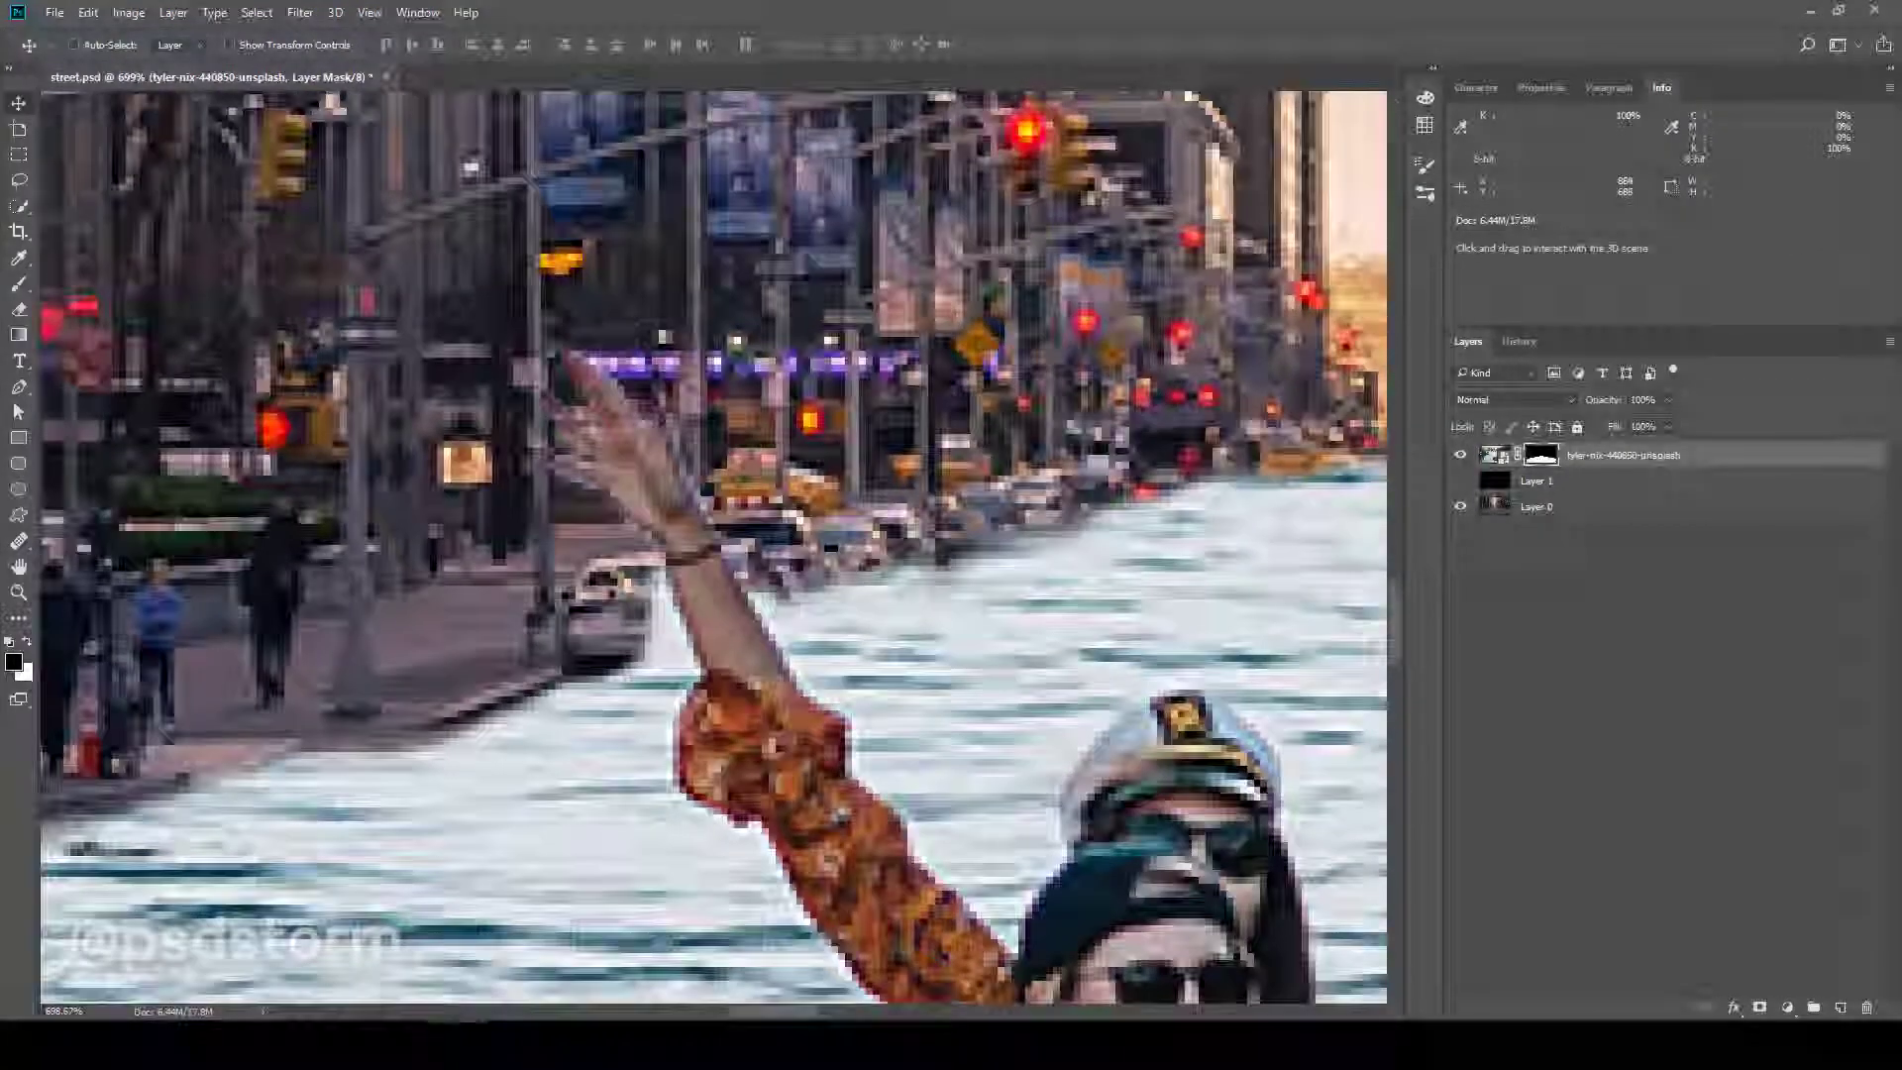
- Brush black on the mask to hide the light fringe along the raised arm
key("b")
scroll(686, 546, "up", 1)
scroll(685, 546, "up", 2)
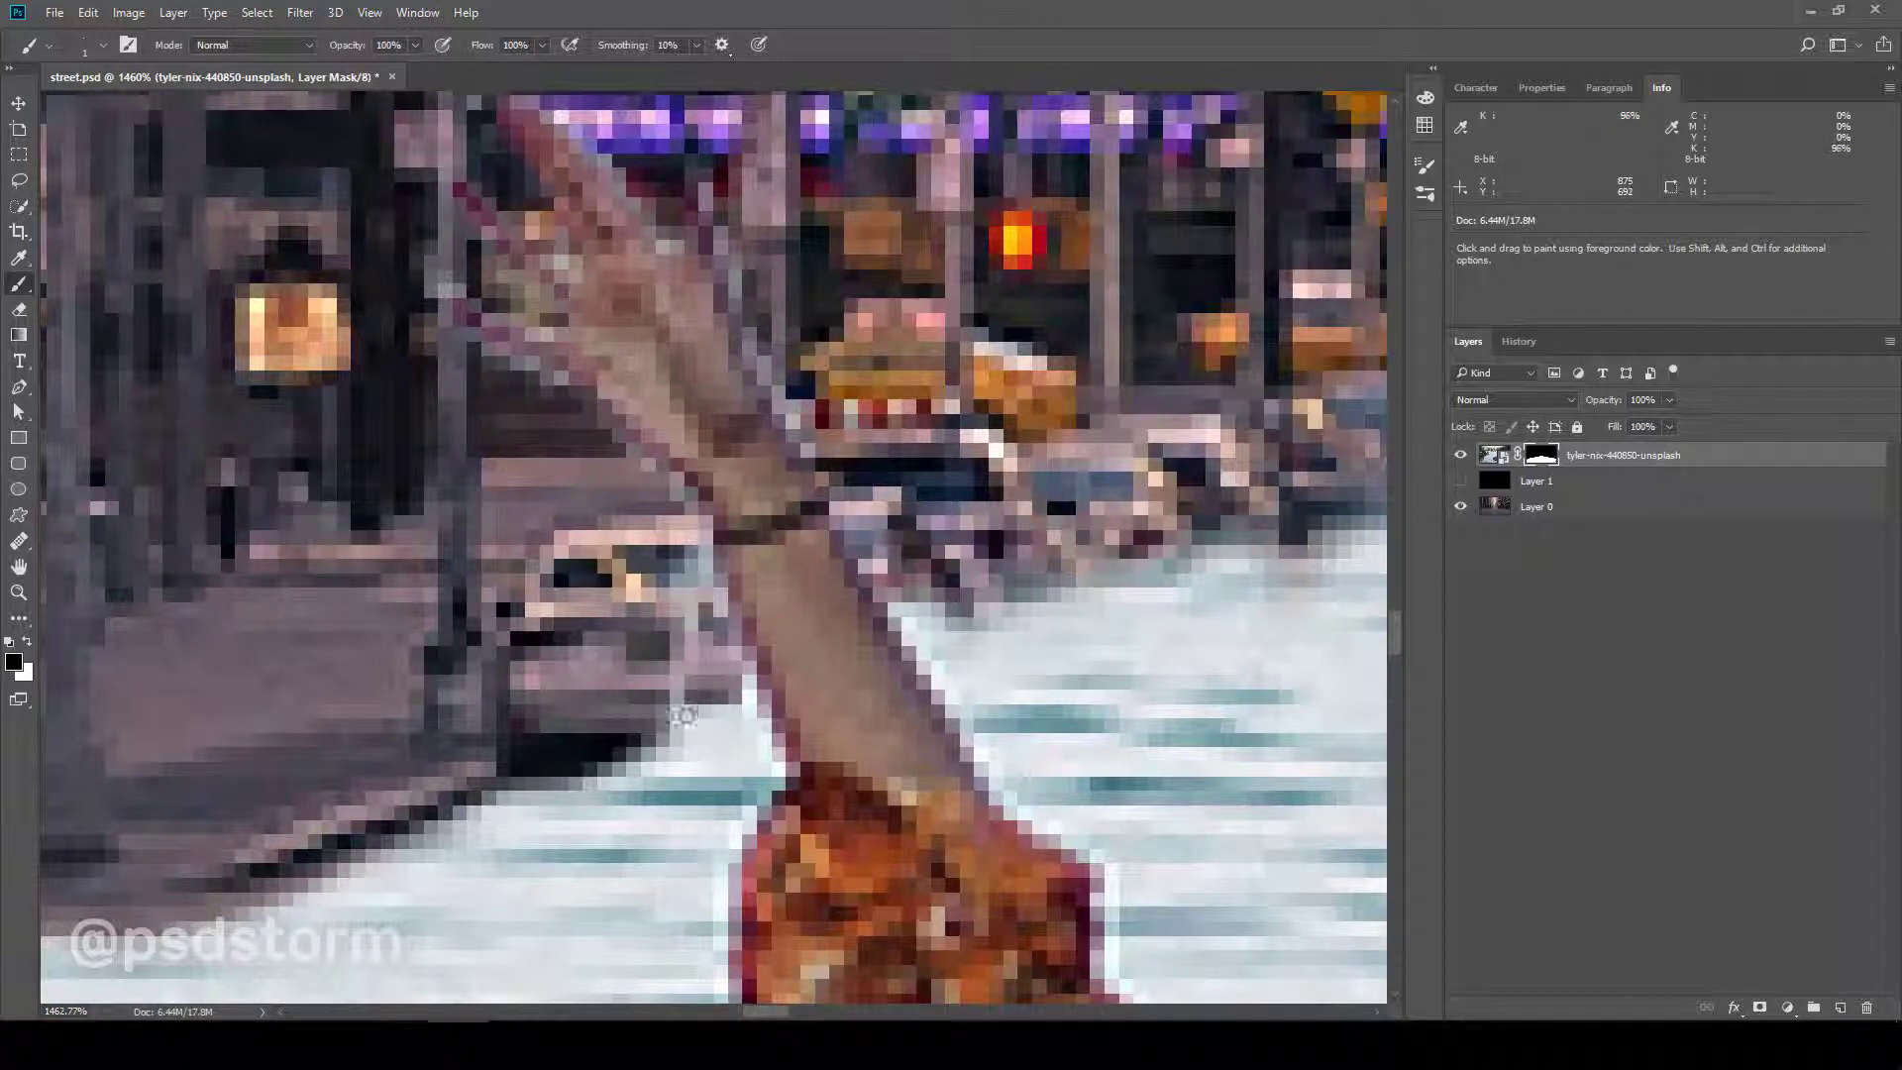
mouse_move(685, 715)
left_mouse_down()
mouse_move(633, 748)
mouse_move(734, 716)
left_mouse_up()
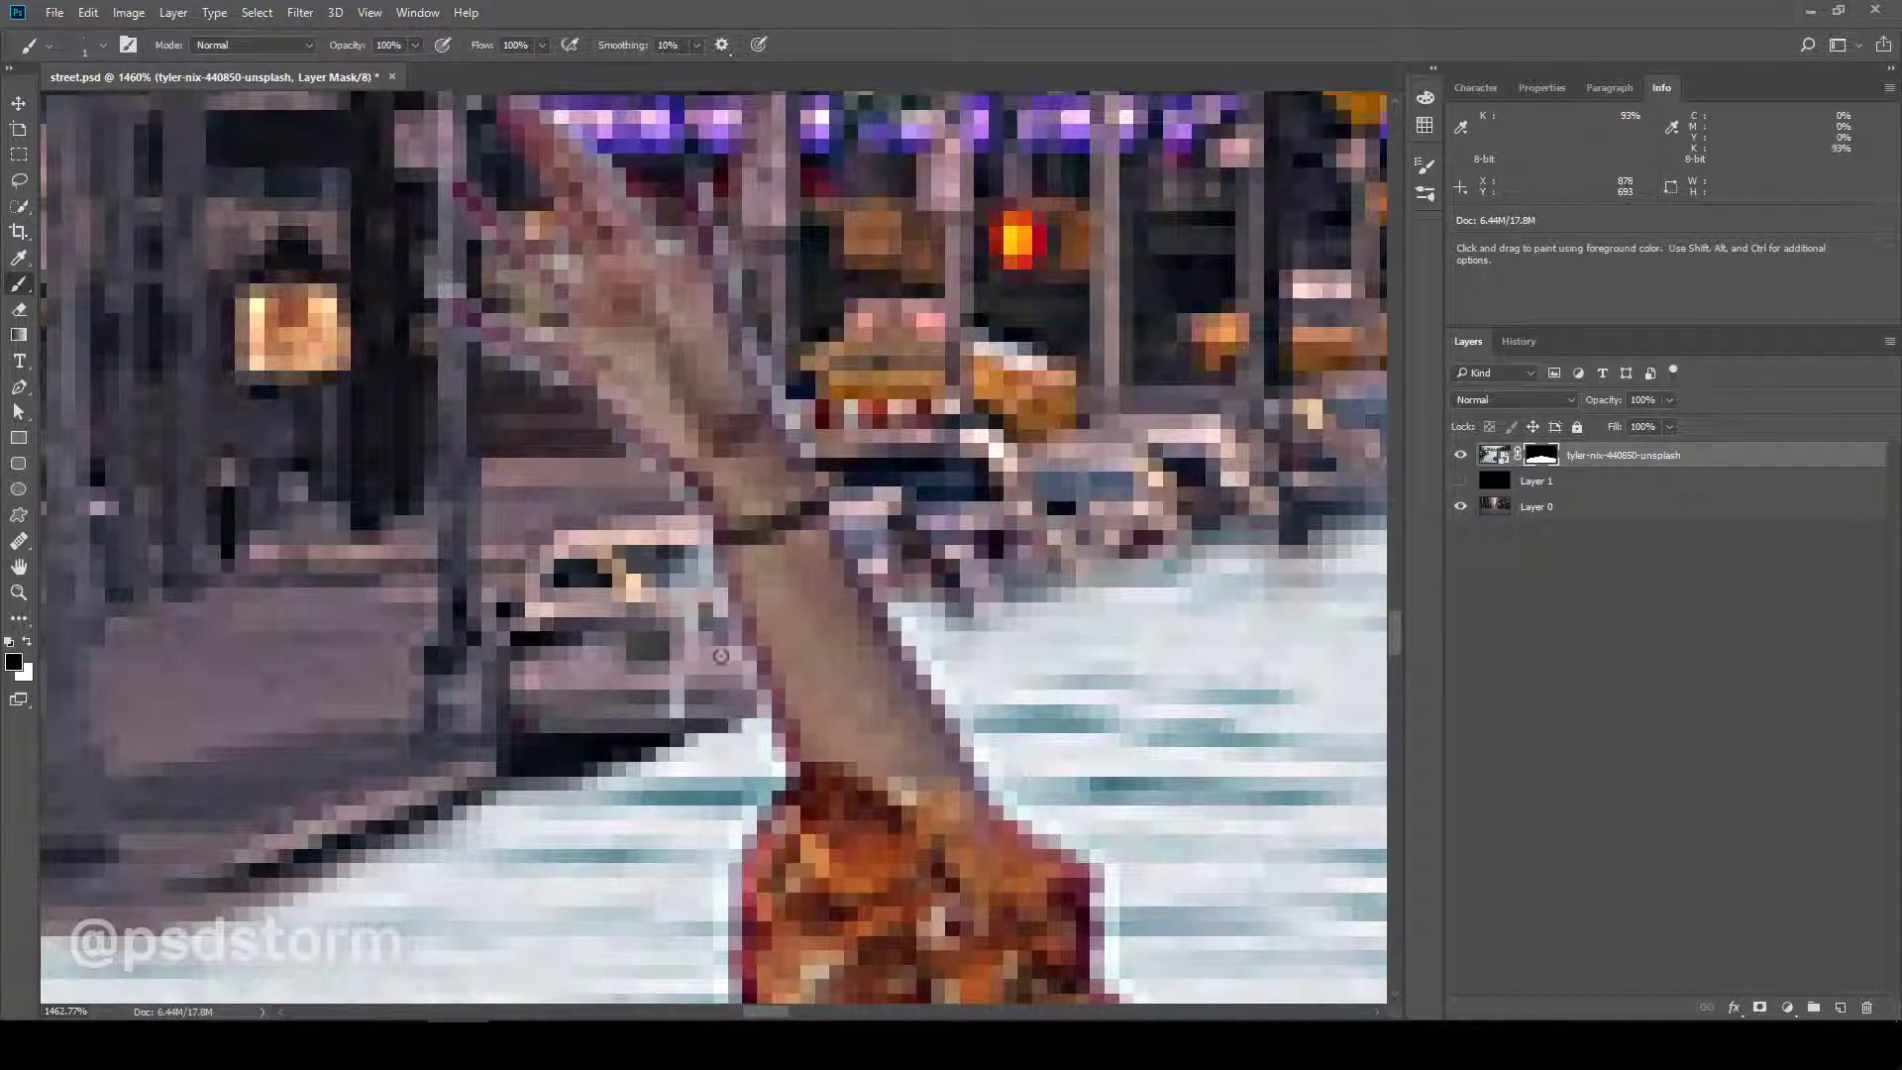
left_click_drag(636, 659, 733, 469)
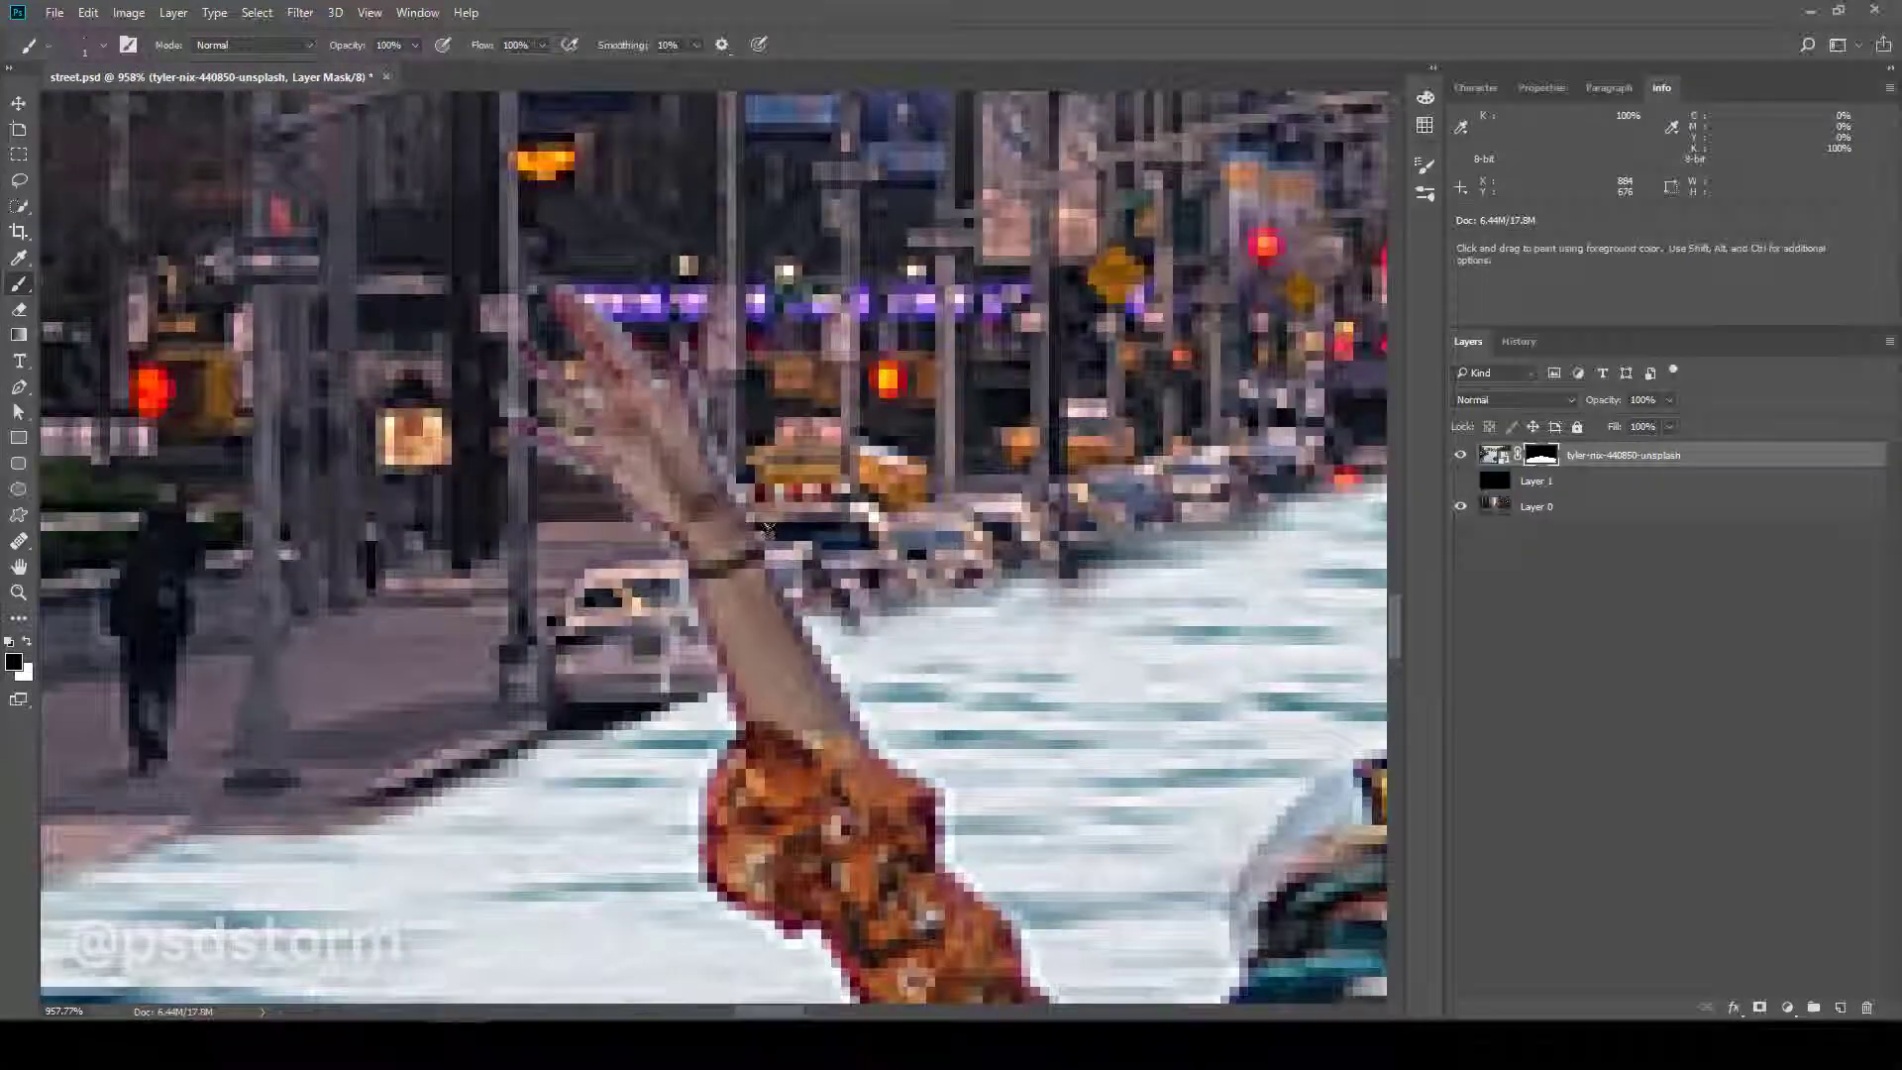
left_click_drag(767, 530, 671, 564)
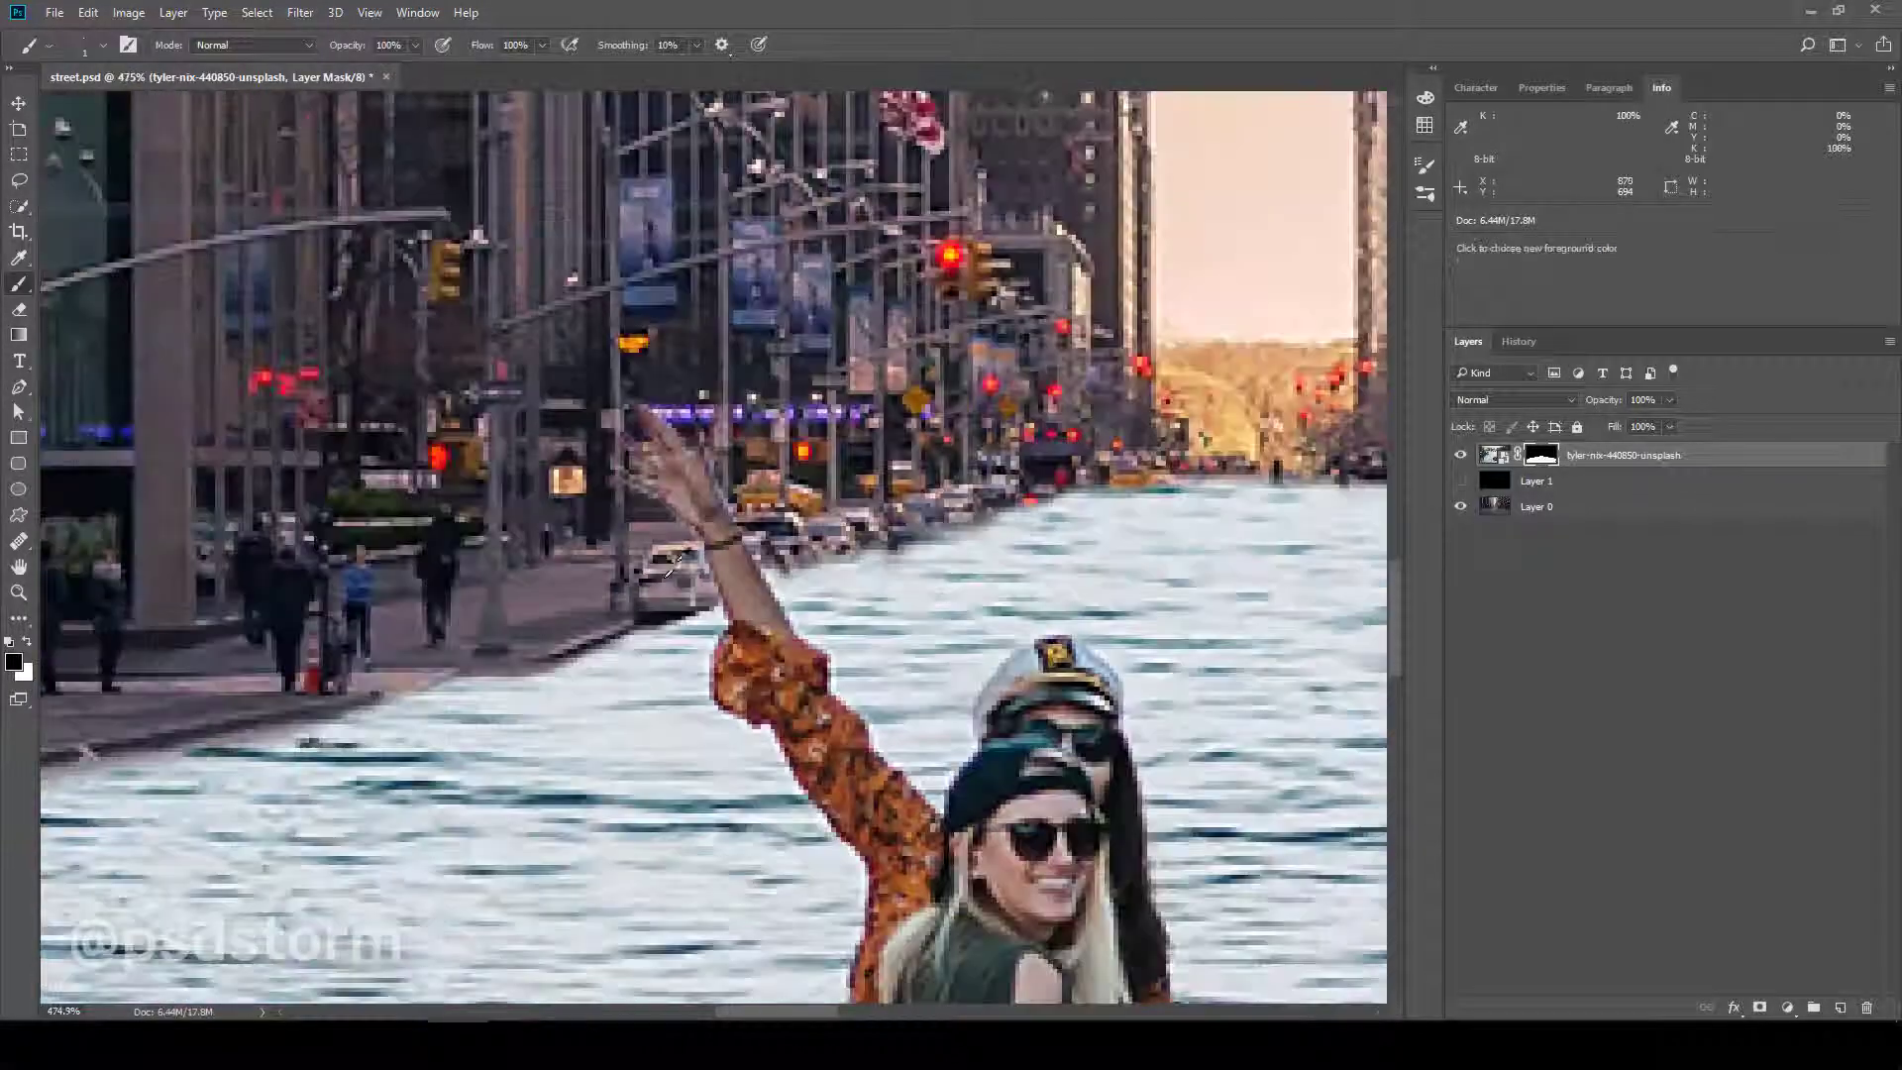
- Display the boat photo's mask alone in black and white
key("v")
scroll(693, 570, "down", 5)
scroll(783, 574, "up", 2)
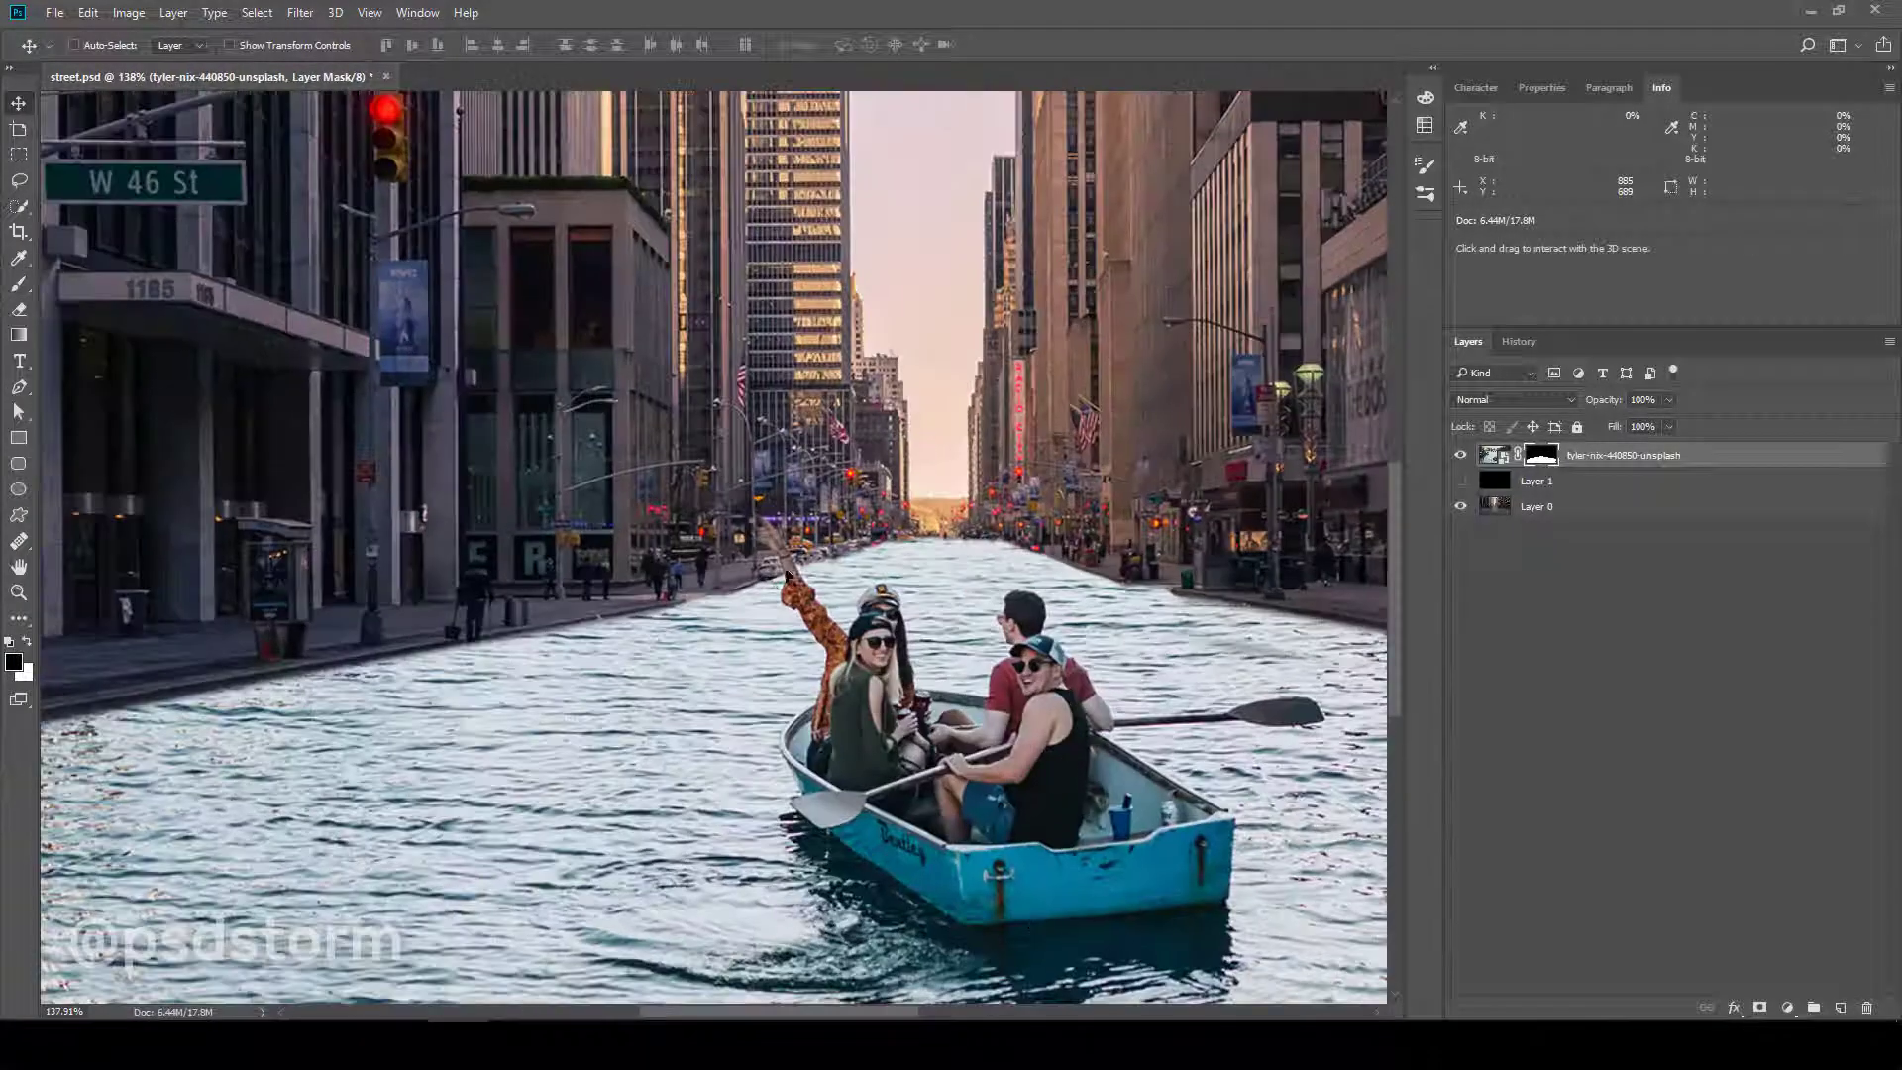
scroll(787, 574, "up", 2)
scroll(752, 594, "up", 3)
scroll(707, 623, "down", 3)
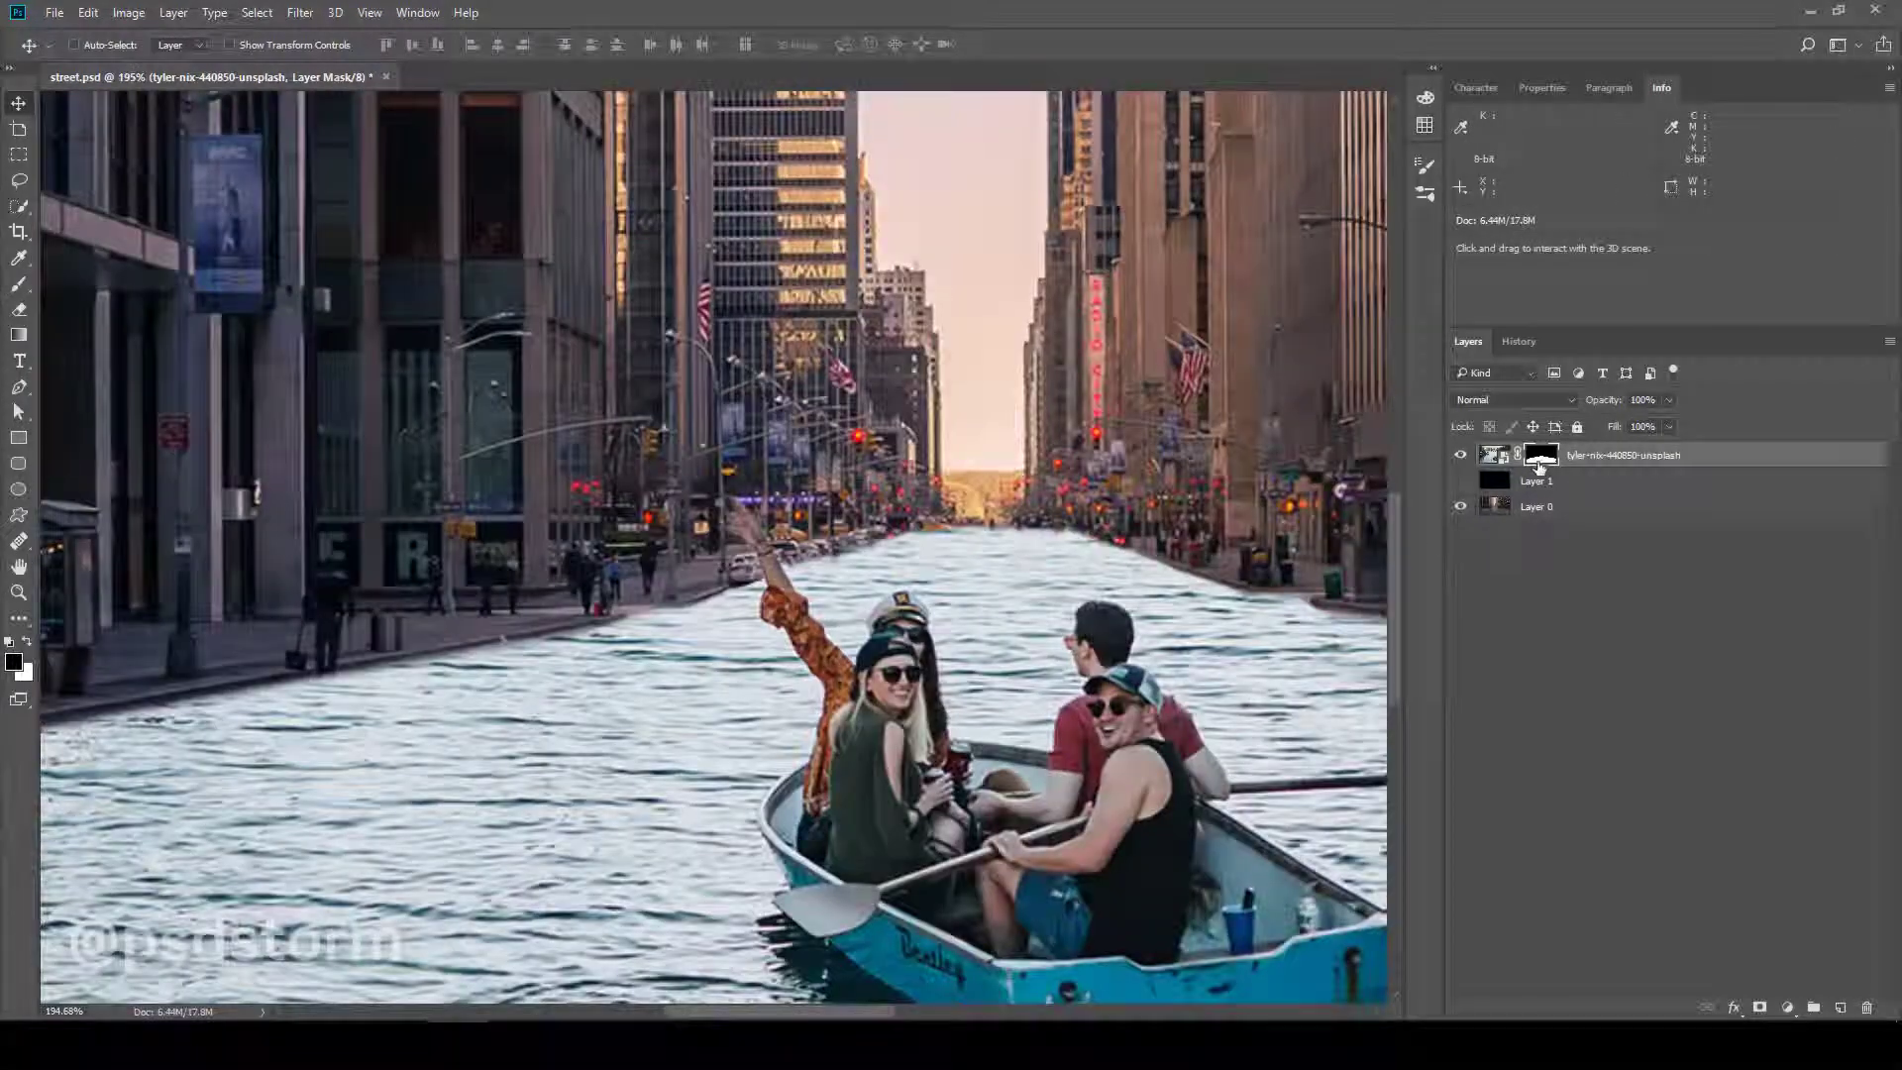
left_click(1539, 465, "alt")
- Paint white over black specks at the mask's lower-right edge, undoing one stray stroke
key("b")
right_click(916, 639)
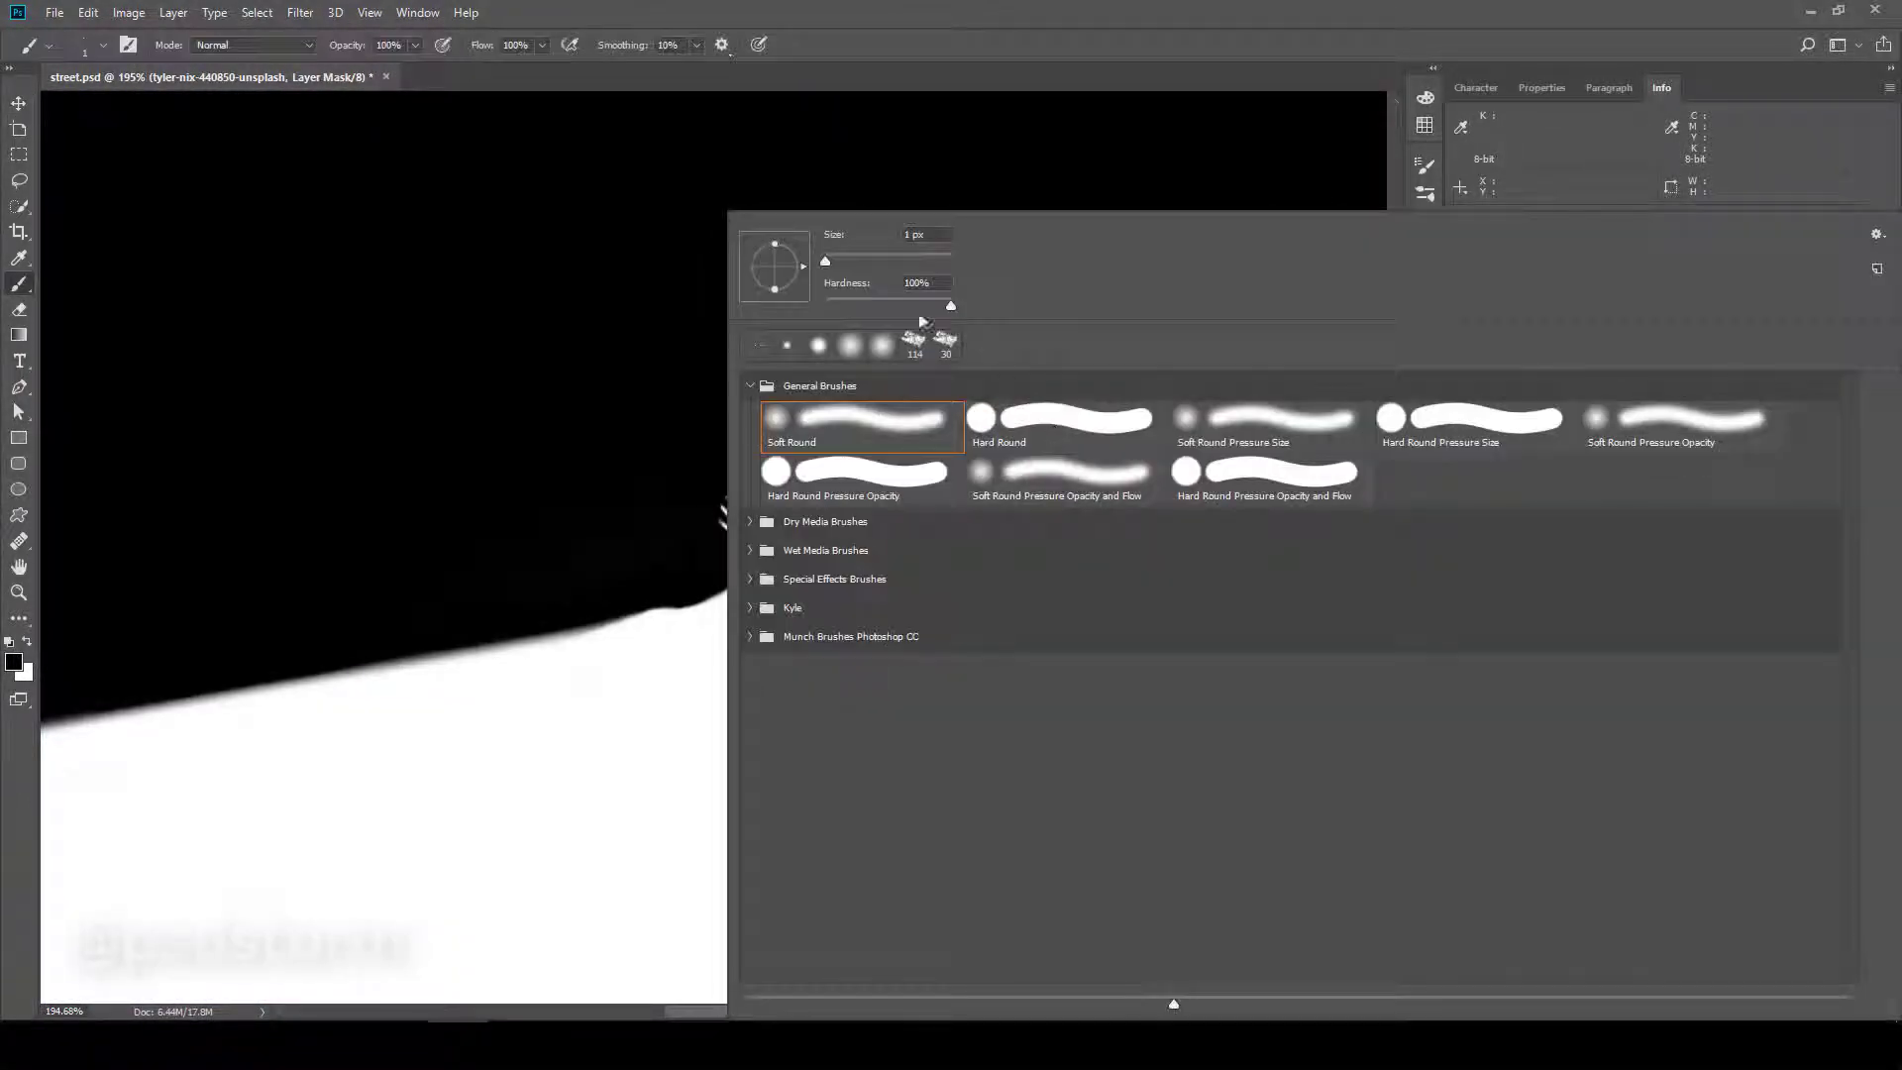
key("Escape")
scroll(921, 689, "right", 3)
scroll(921, 688, "down", 2)
scroll(892, 688, "right", 4)
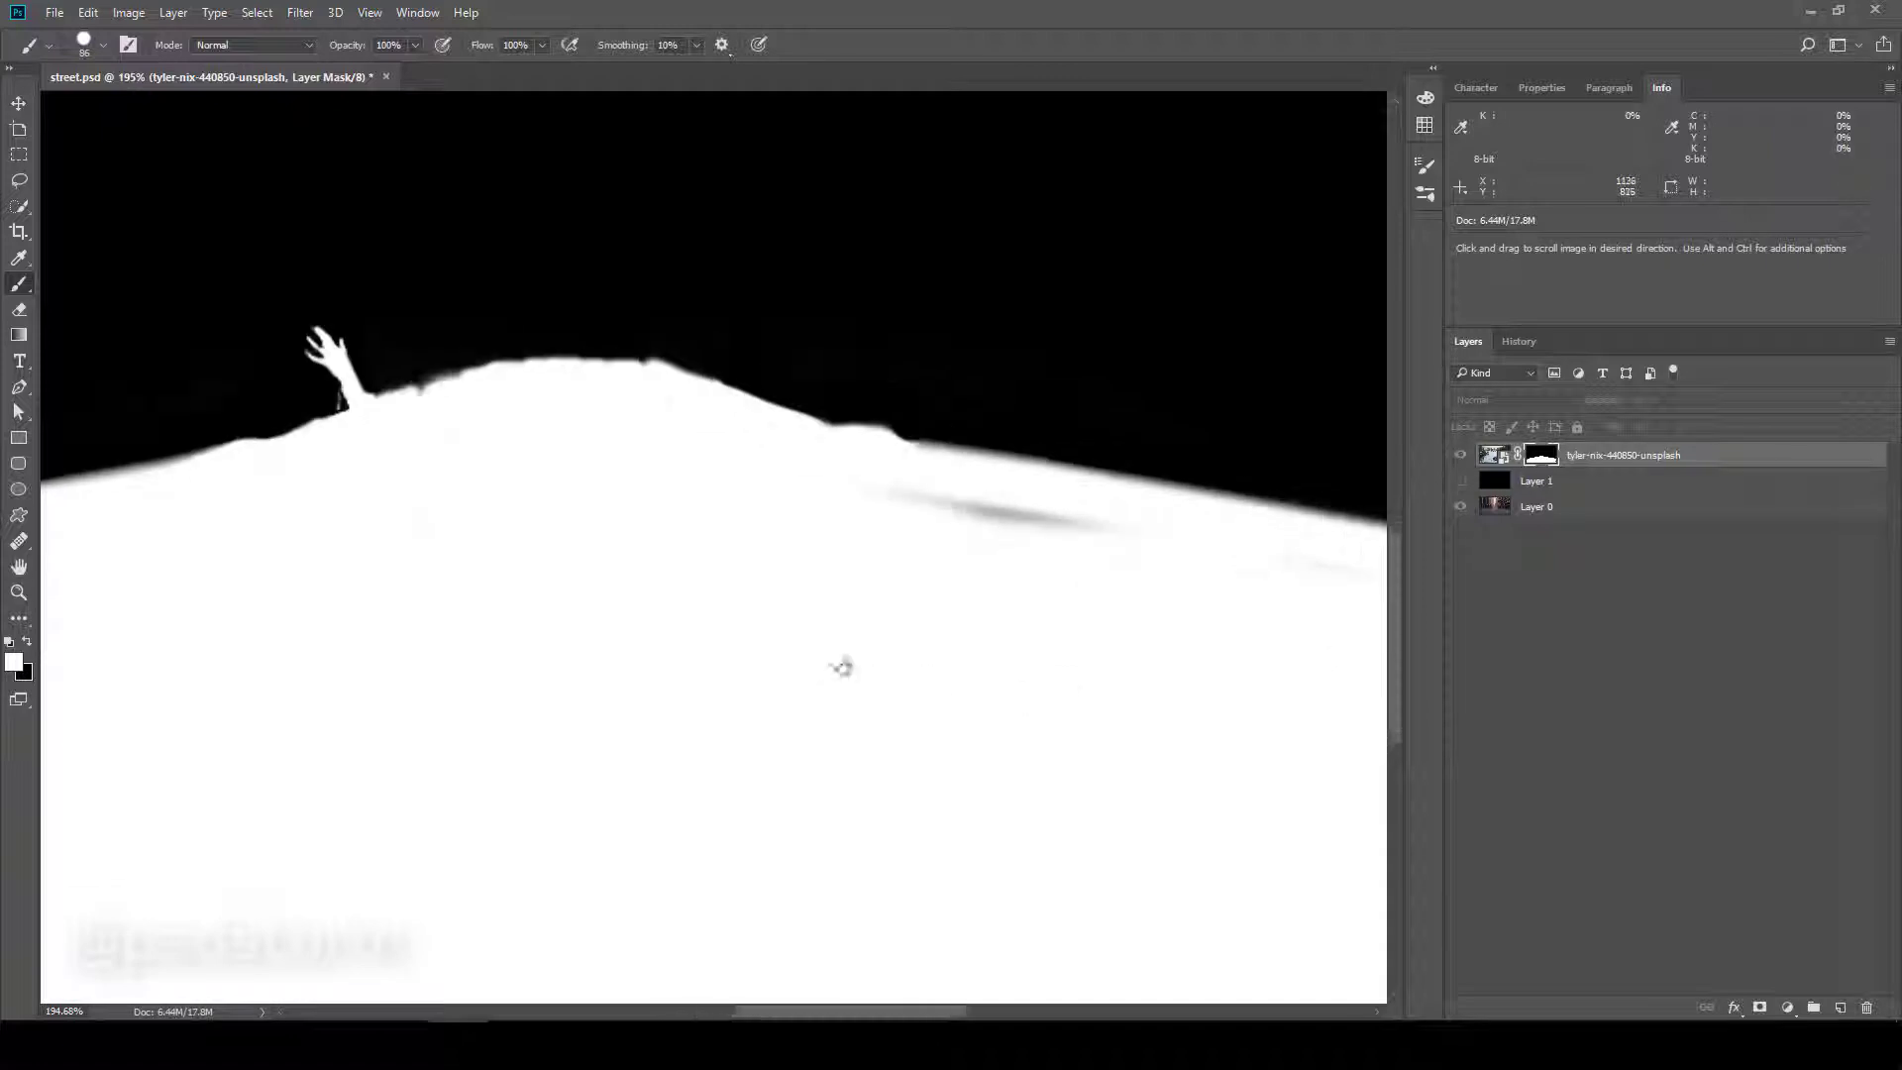
scroll(680, 535, "down", 3)
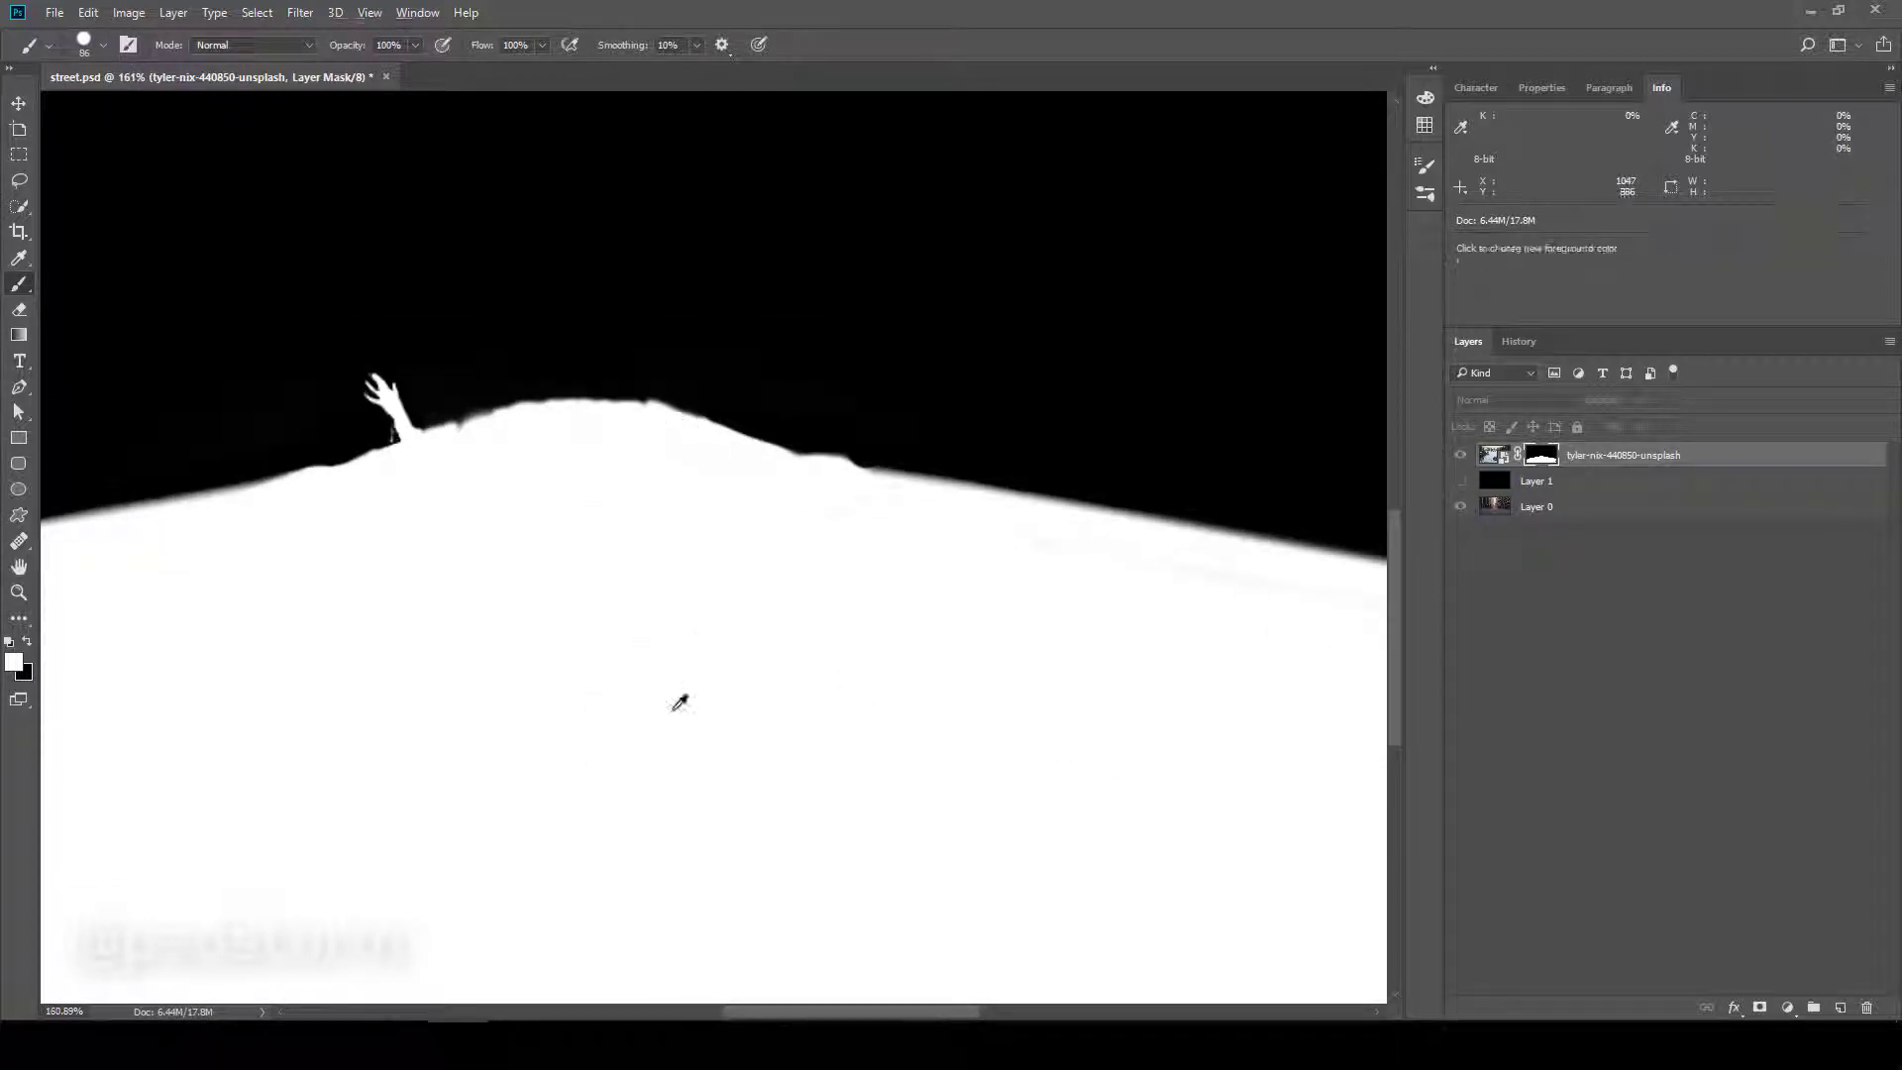
scroll(679, 701, "down", 2)
left_click_drag(1243, 881, 981, 806)
left_click_drag(1218, 793, 1252, 683)
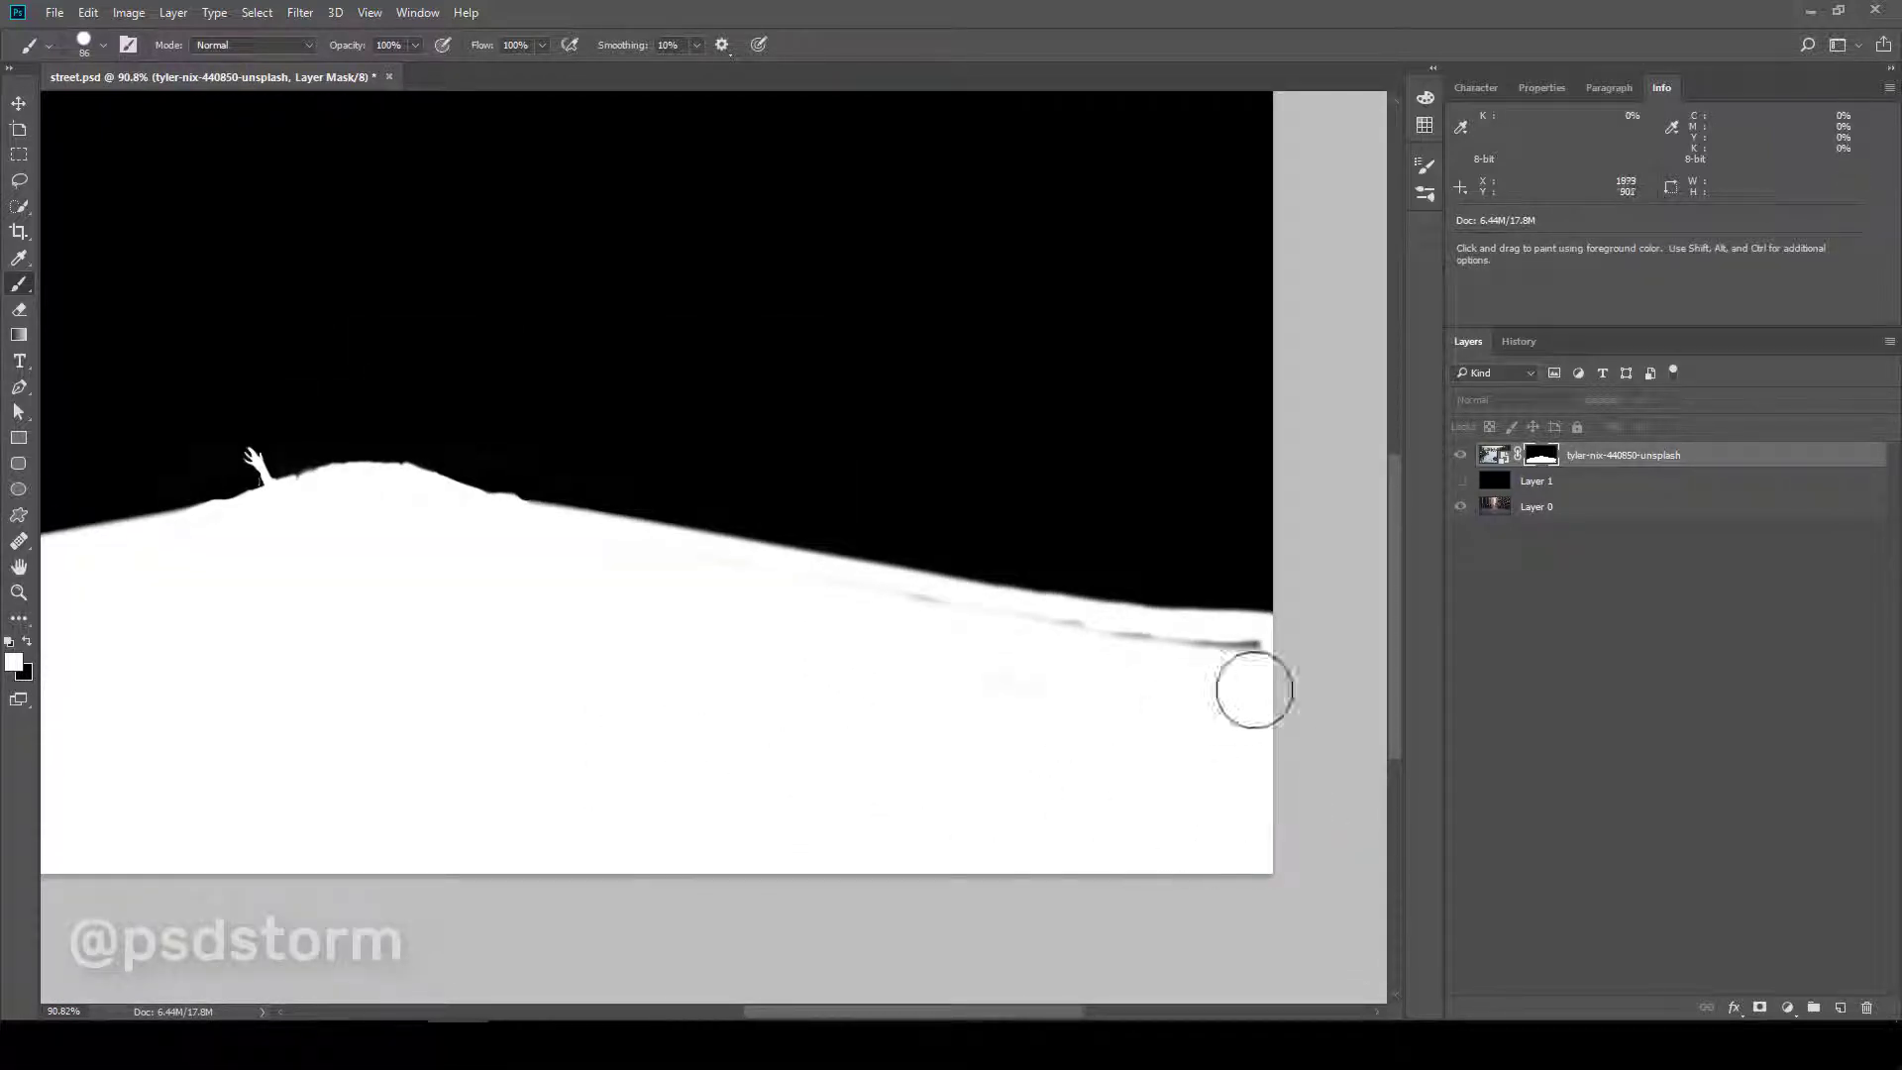
key("ctrl+z")
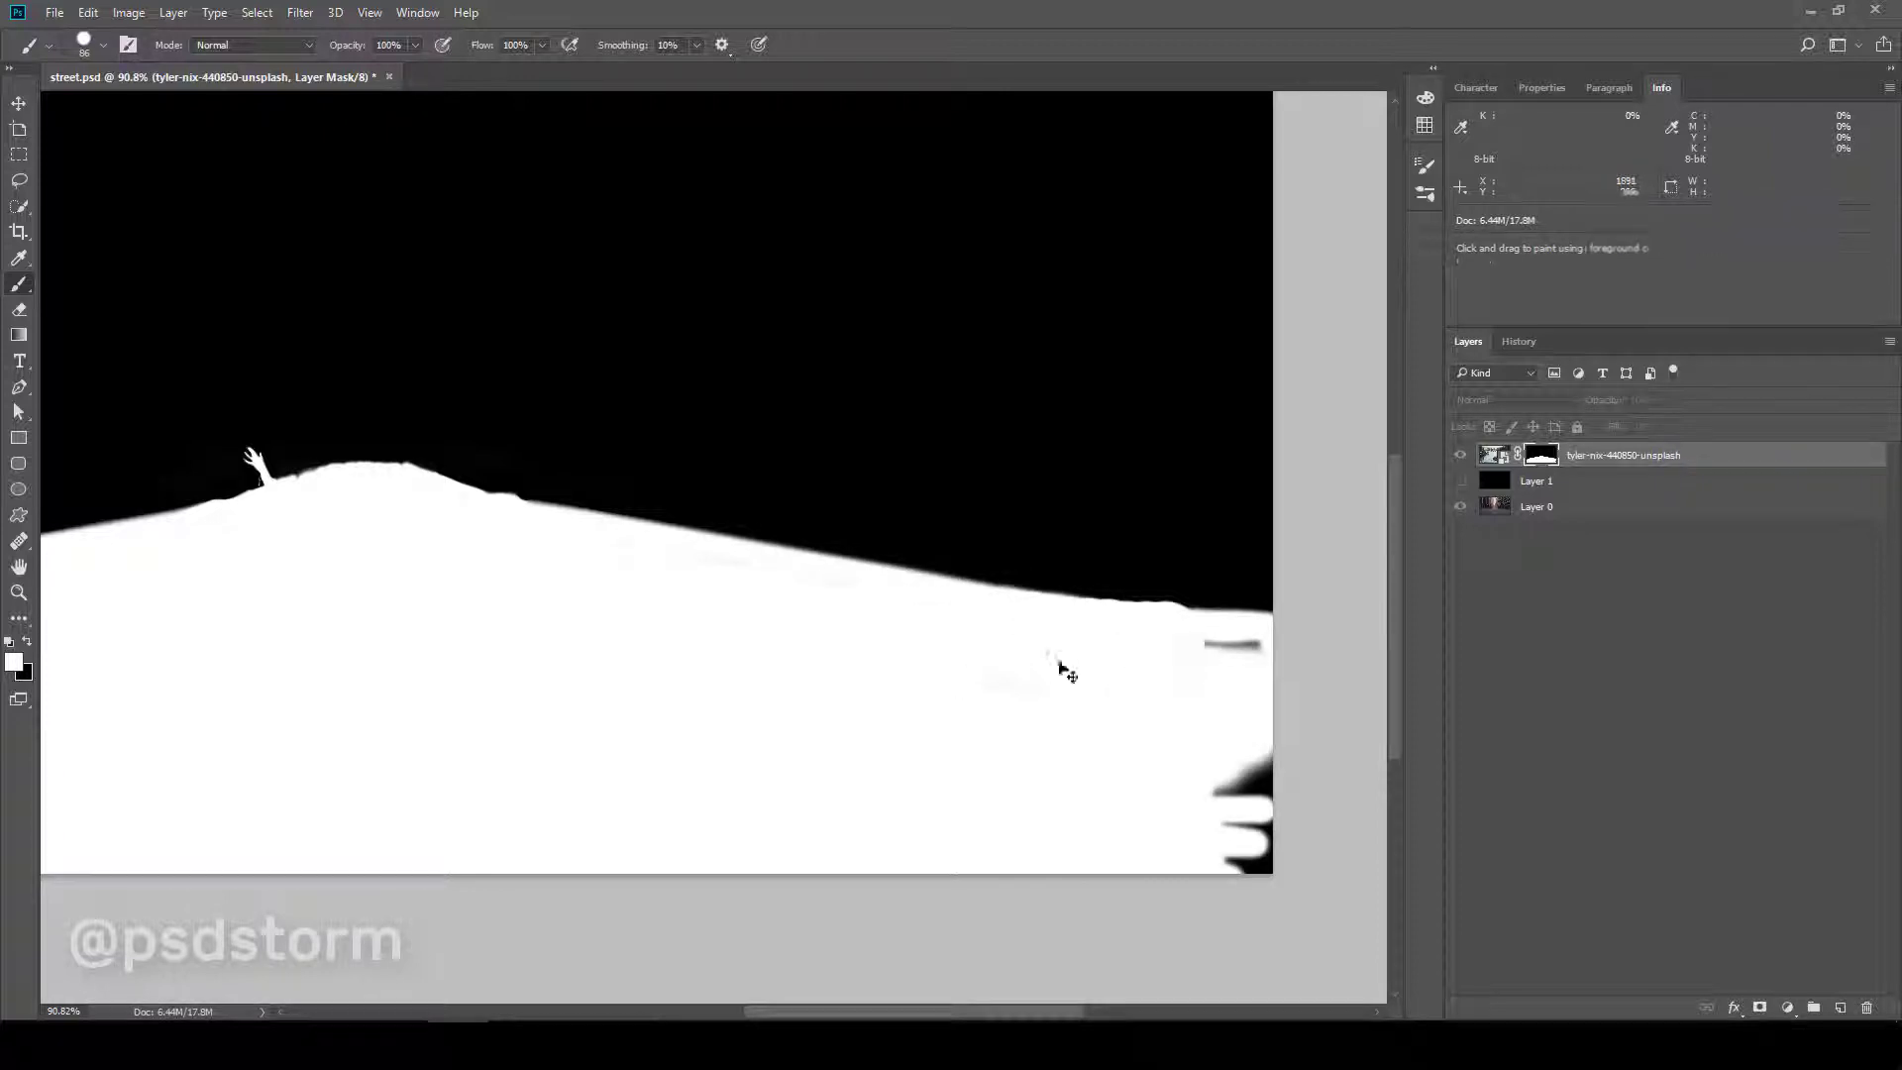
- Paint out the remaining black streak and blobs along the lower-right and lower-left mask edges
mouse_move(1037, 644)
left_mouse_down()
mouse_move(1243, 752)
mouse_move(1274, 899)
left_mouse_up()
left_click_drag(835, 810, 1146, 799)
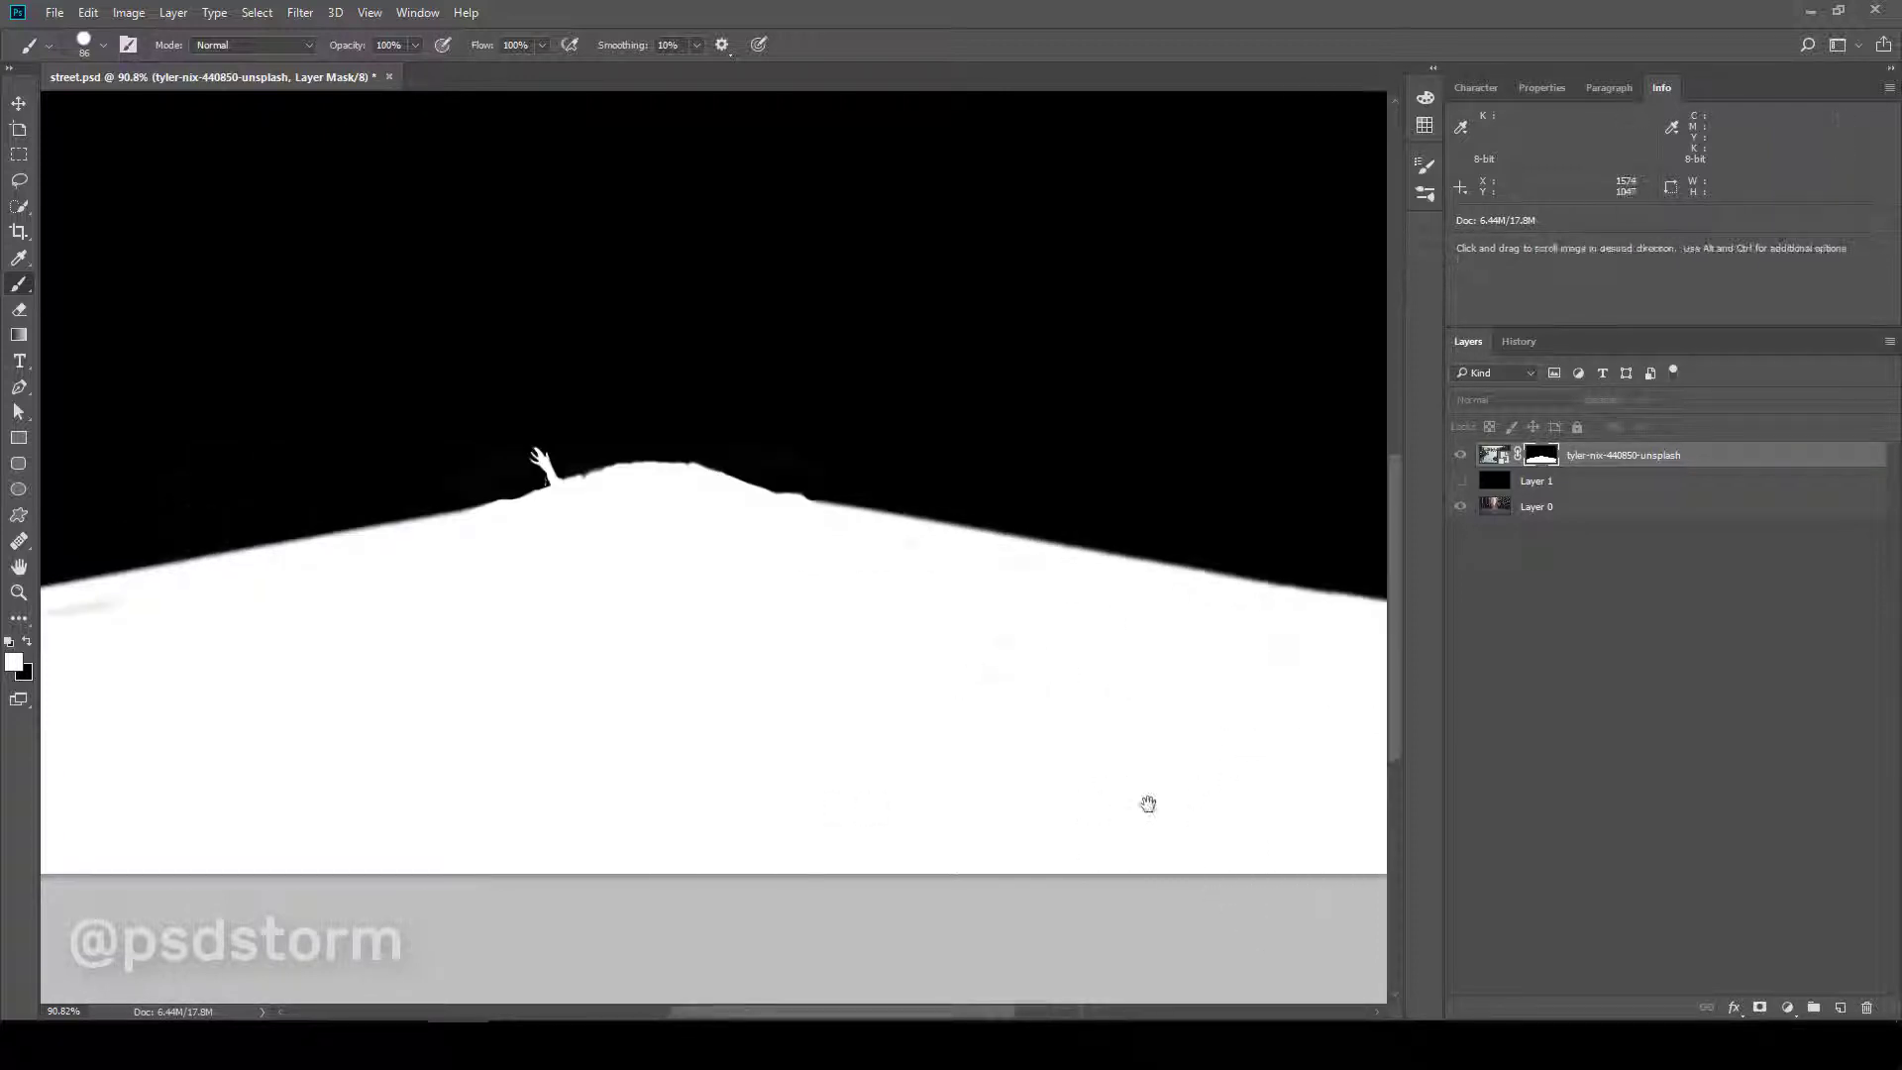
left_click_drag(740, 769, 1099, 739)
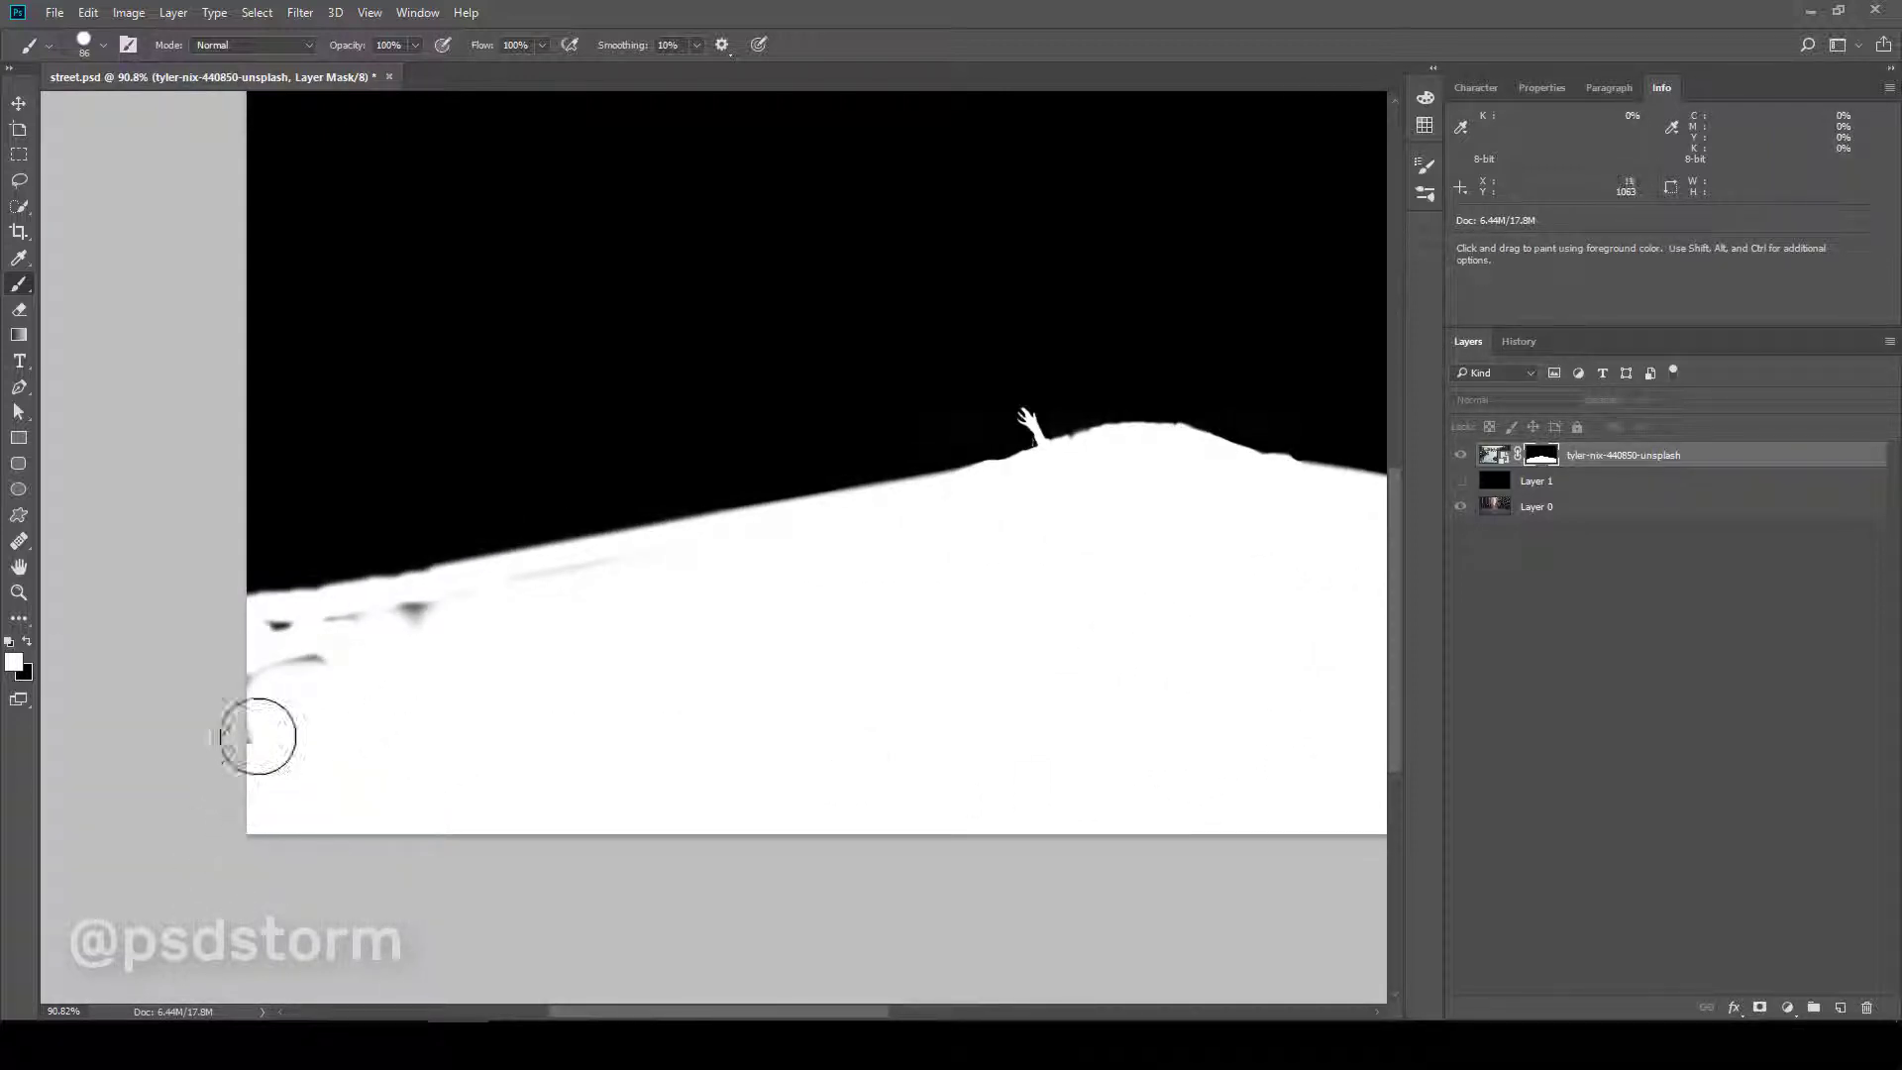
left_click_drag(289, 652, 600, 582)
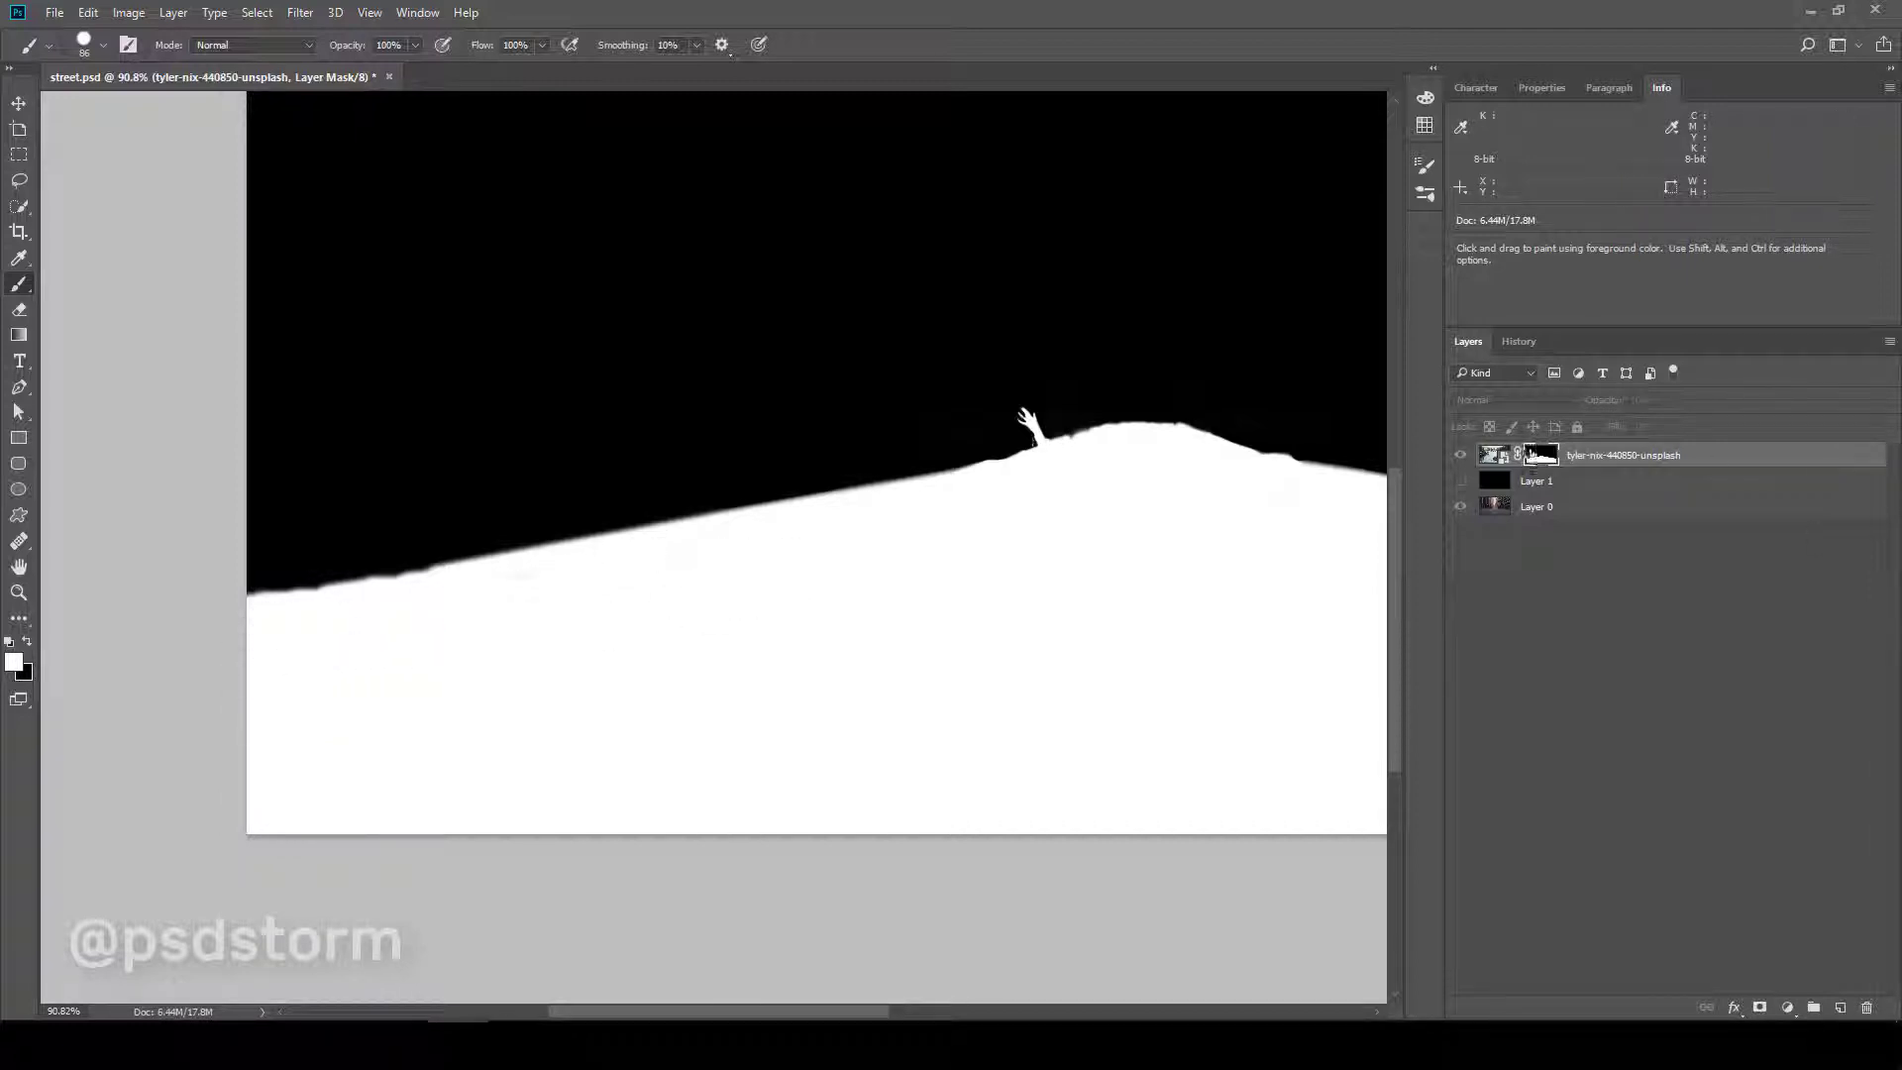
- Return to the full composite view and list the adjustment layer types
left_click(1540, 455, "alt")
scroll(694, 634, "down", 3)
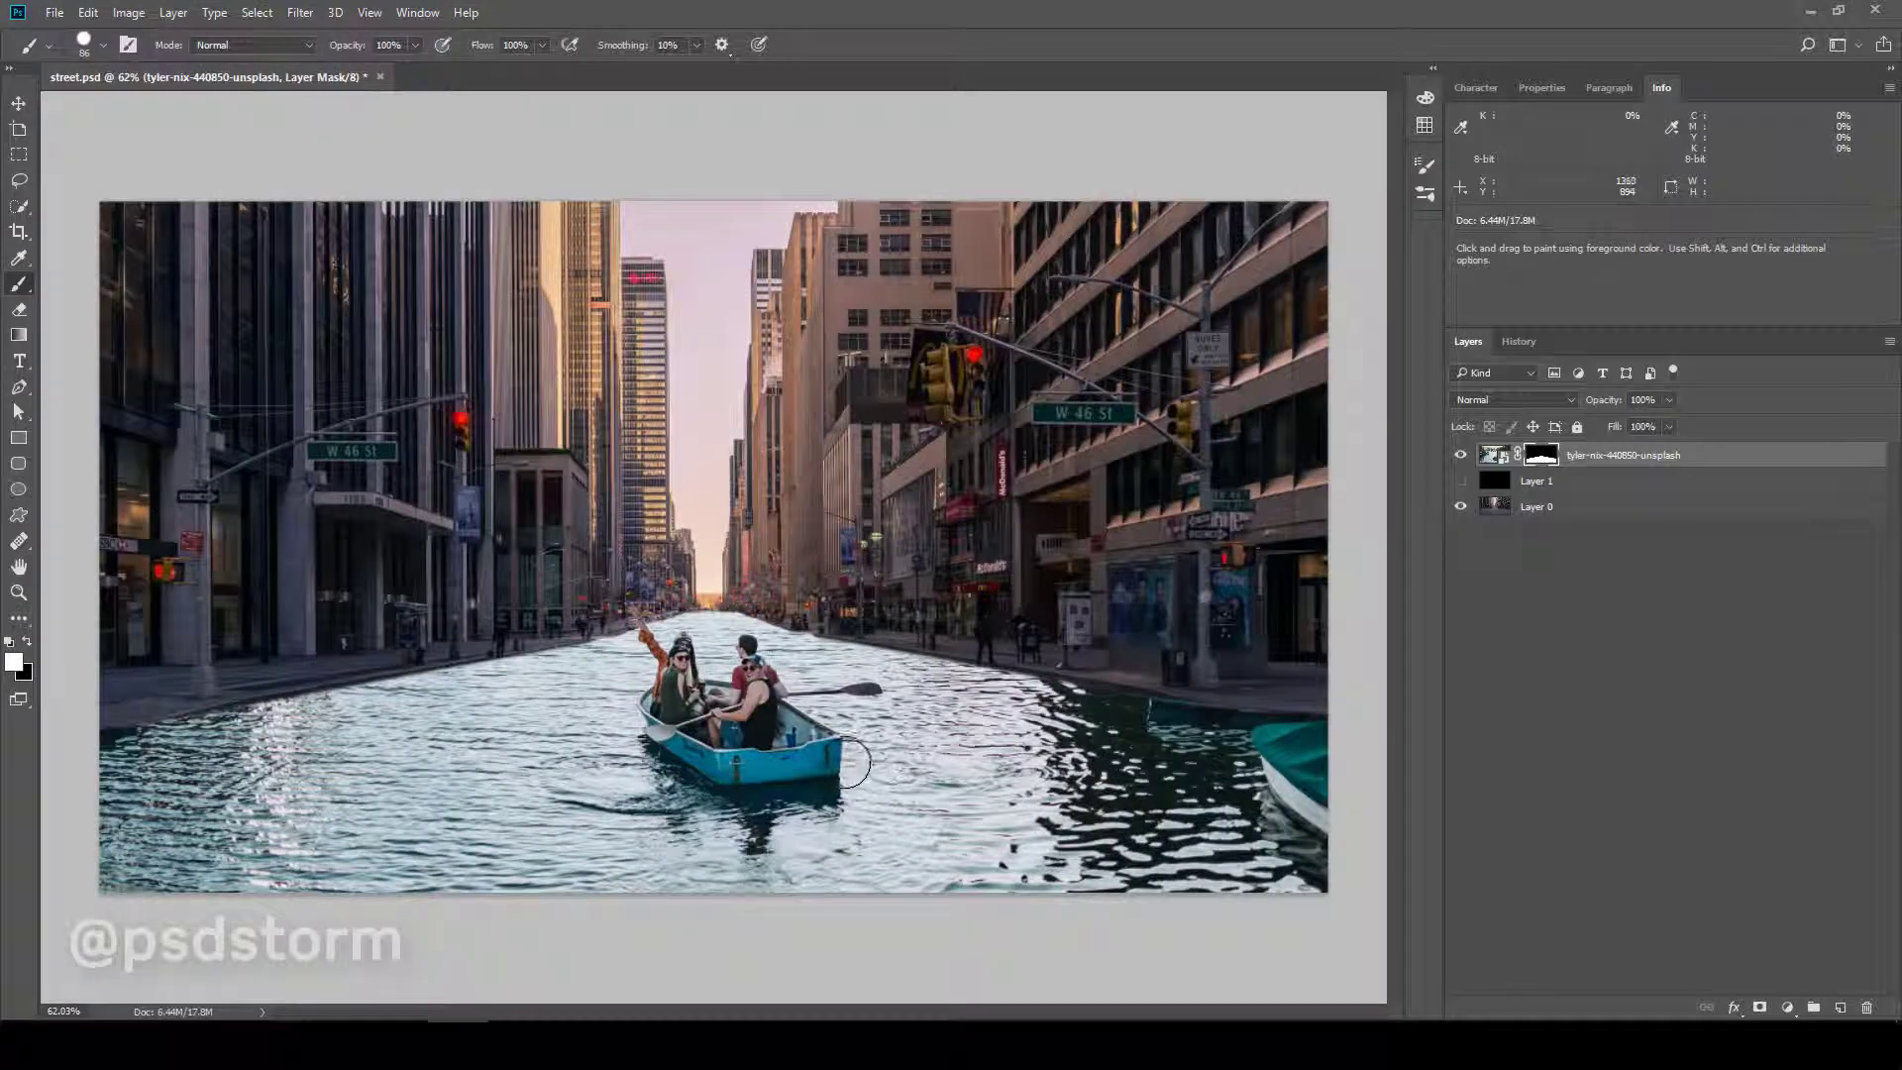
scroll(853, 763, "up", 3)
key("v")
left_click(1787, 1007)
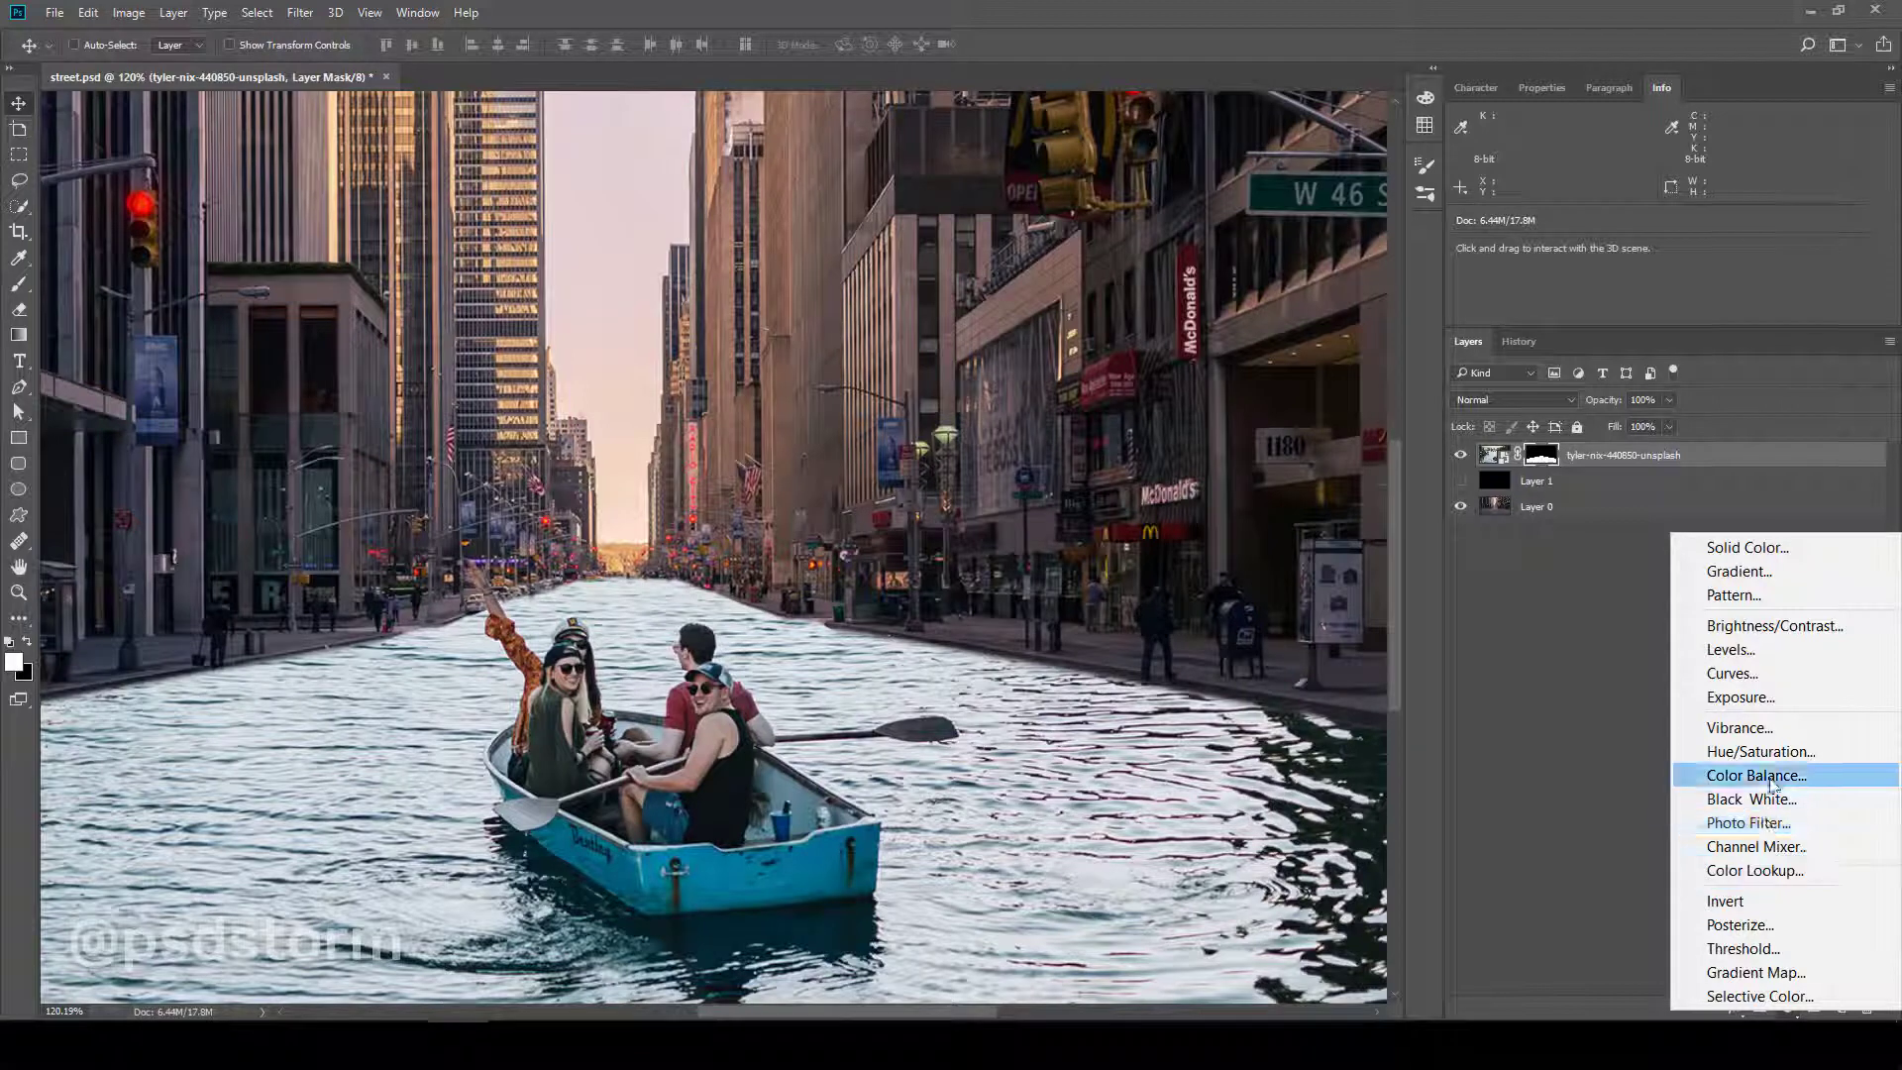
- Add a Curves adjustment clipped to the water layer, adjust its RGB curve, and set 60% opacity
left_click(1734, 672)
left_click(1780, 311)
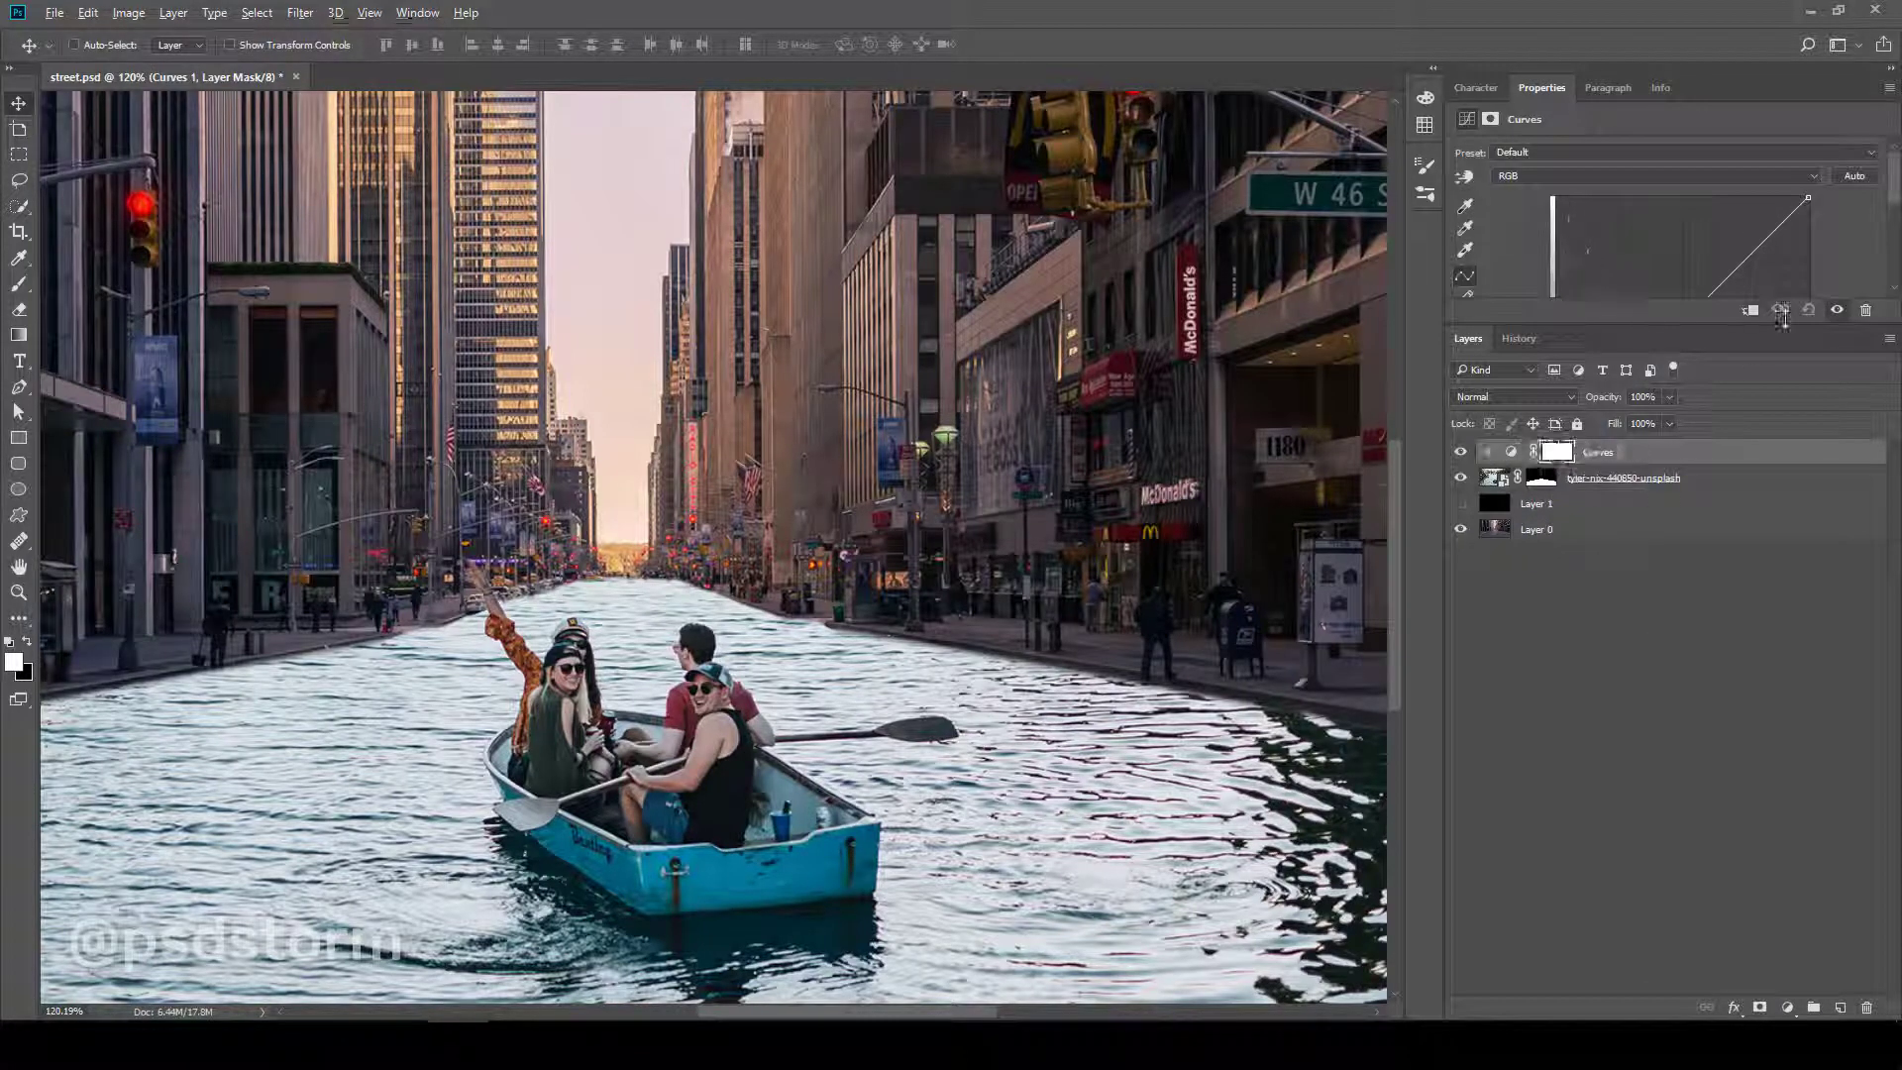
left_click(1590, 175)
left_click(1555, 226)
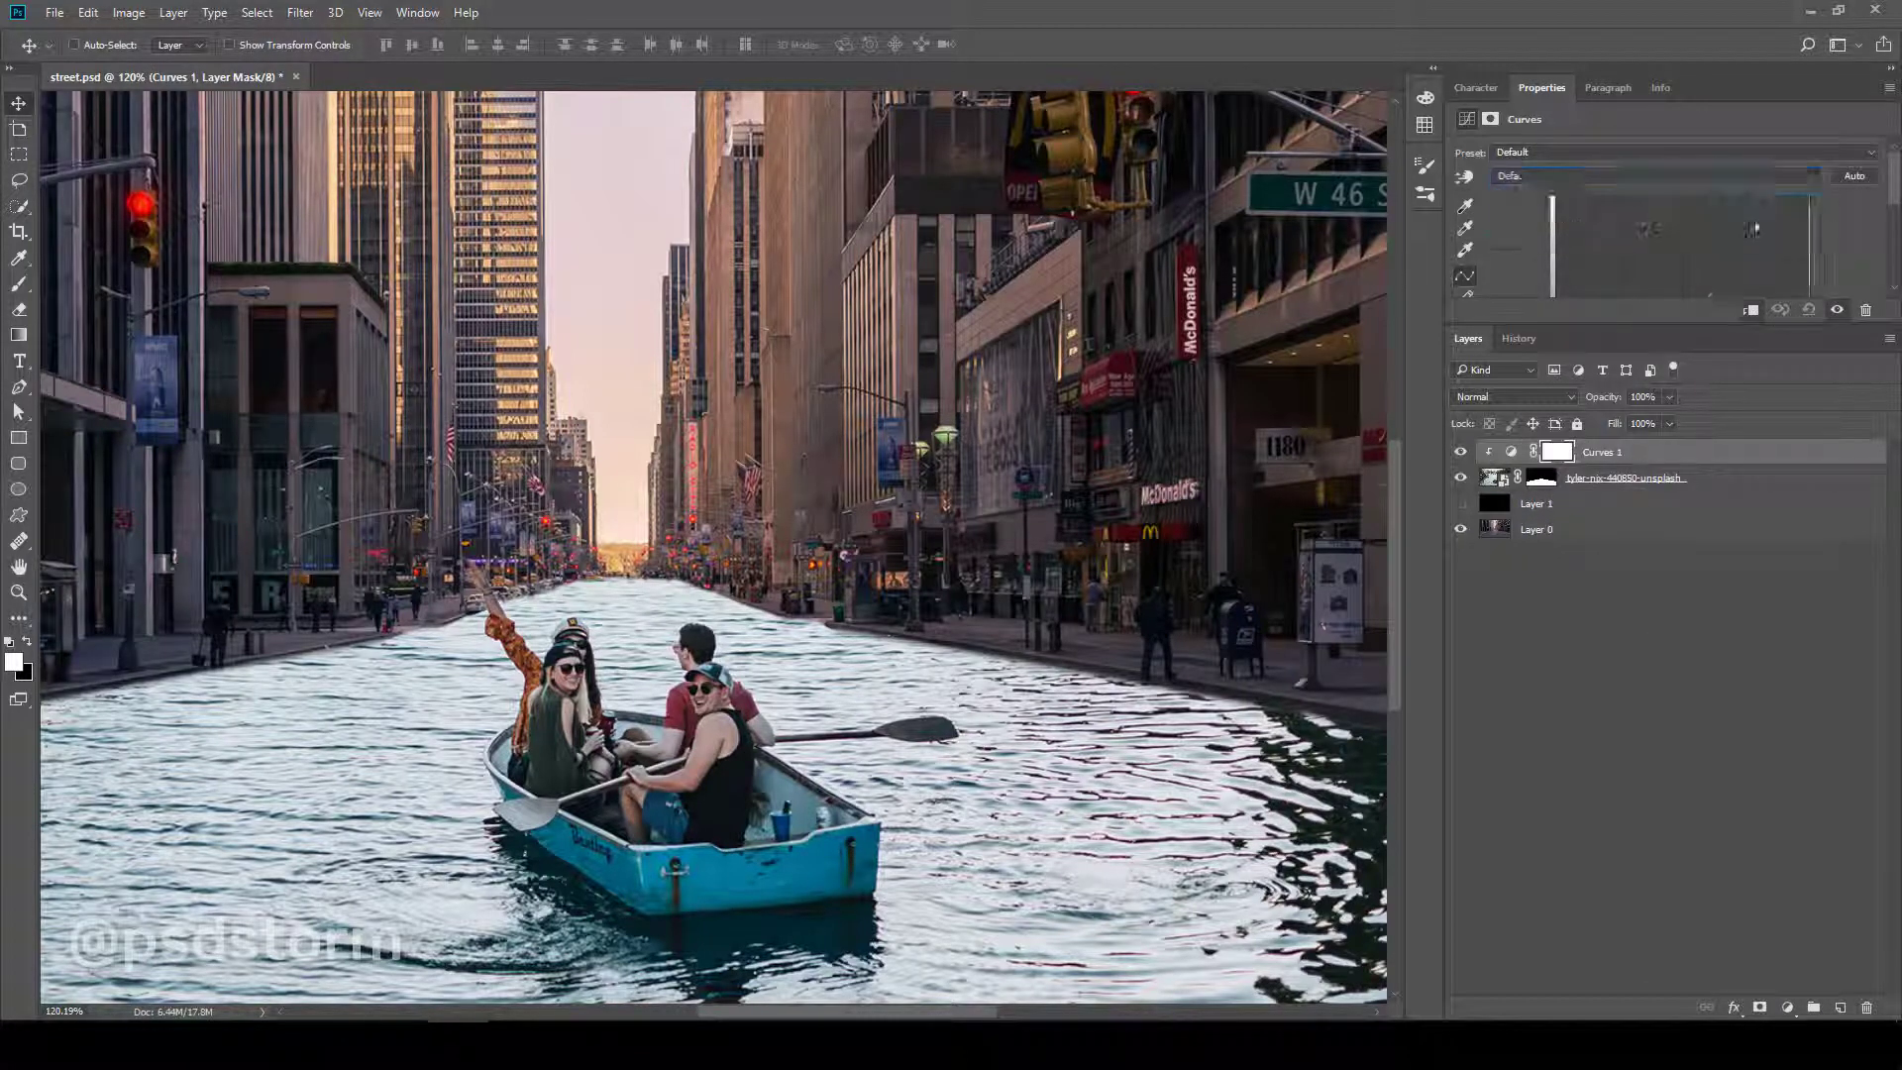
left_click_drag(1892, 188, 1892, 238)
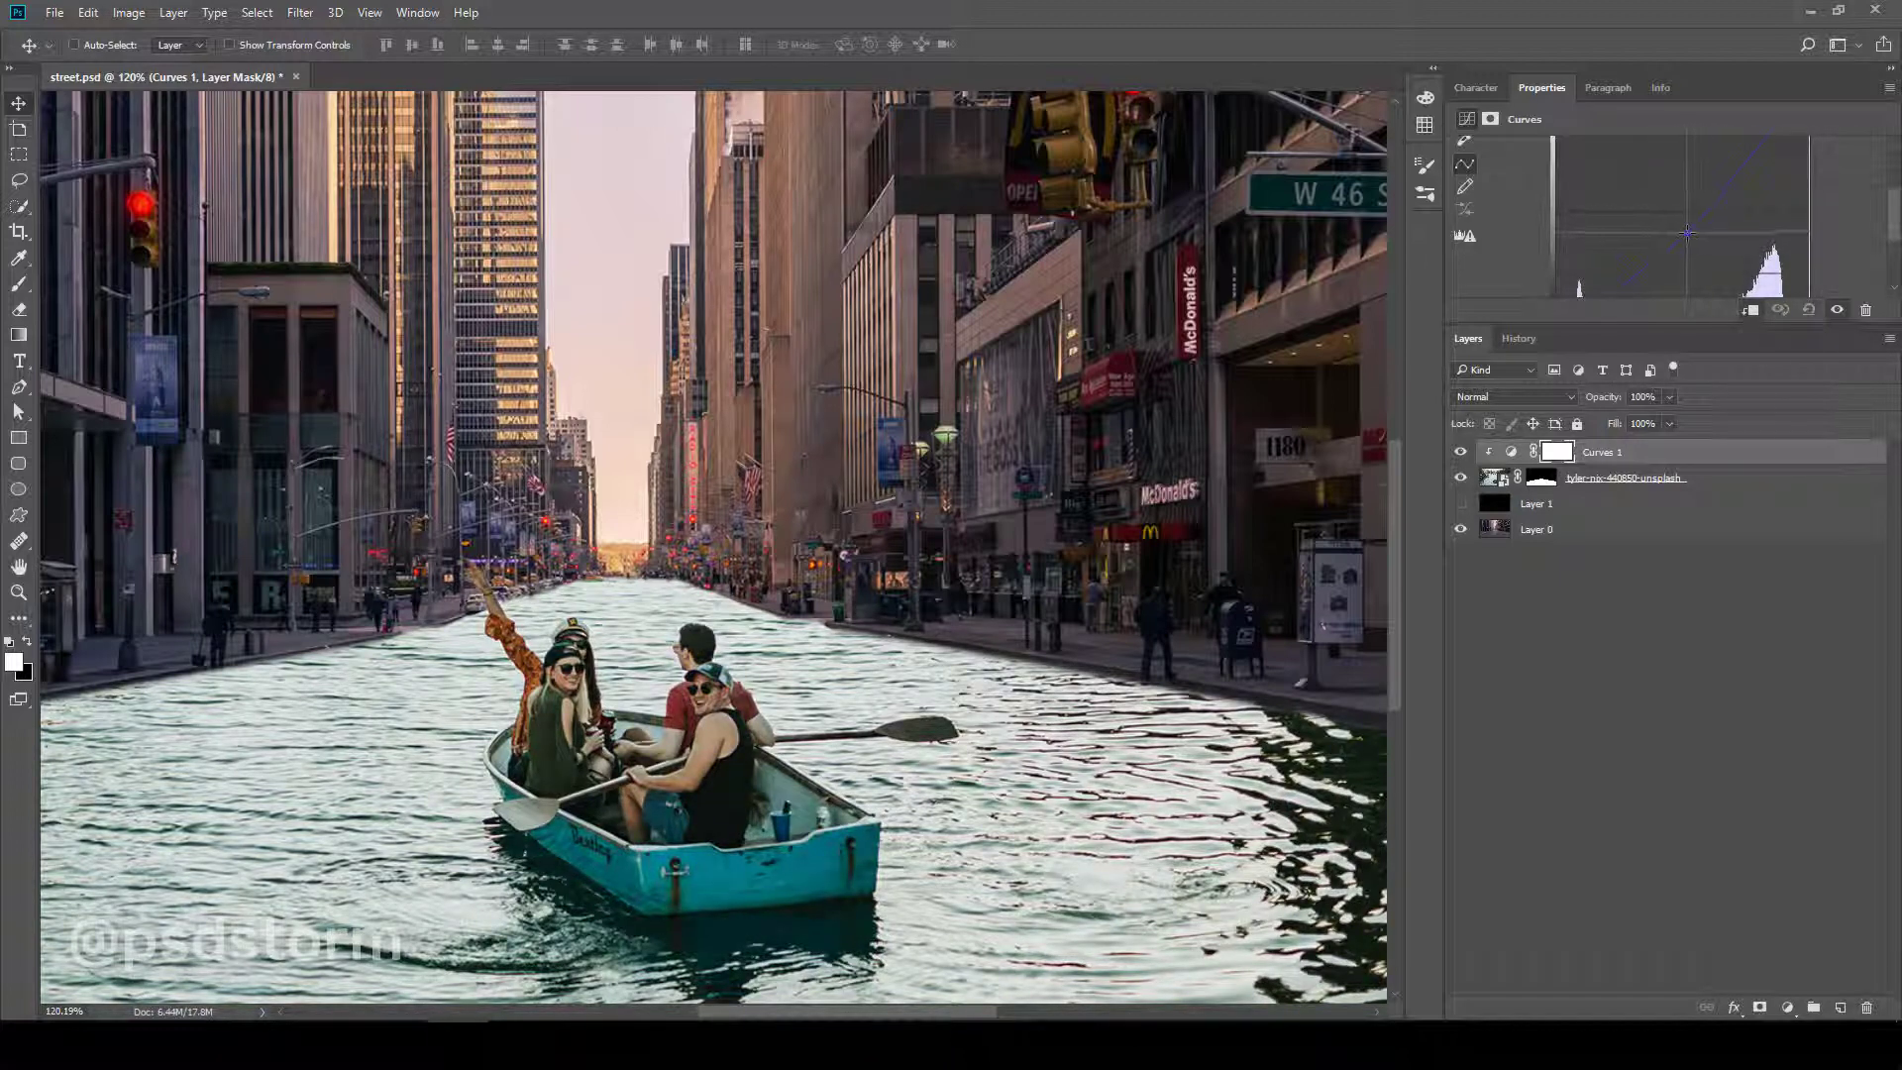
scroll(802, 649, "down", 3)
scroll(831, 599, "down", 3)
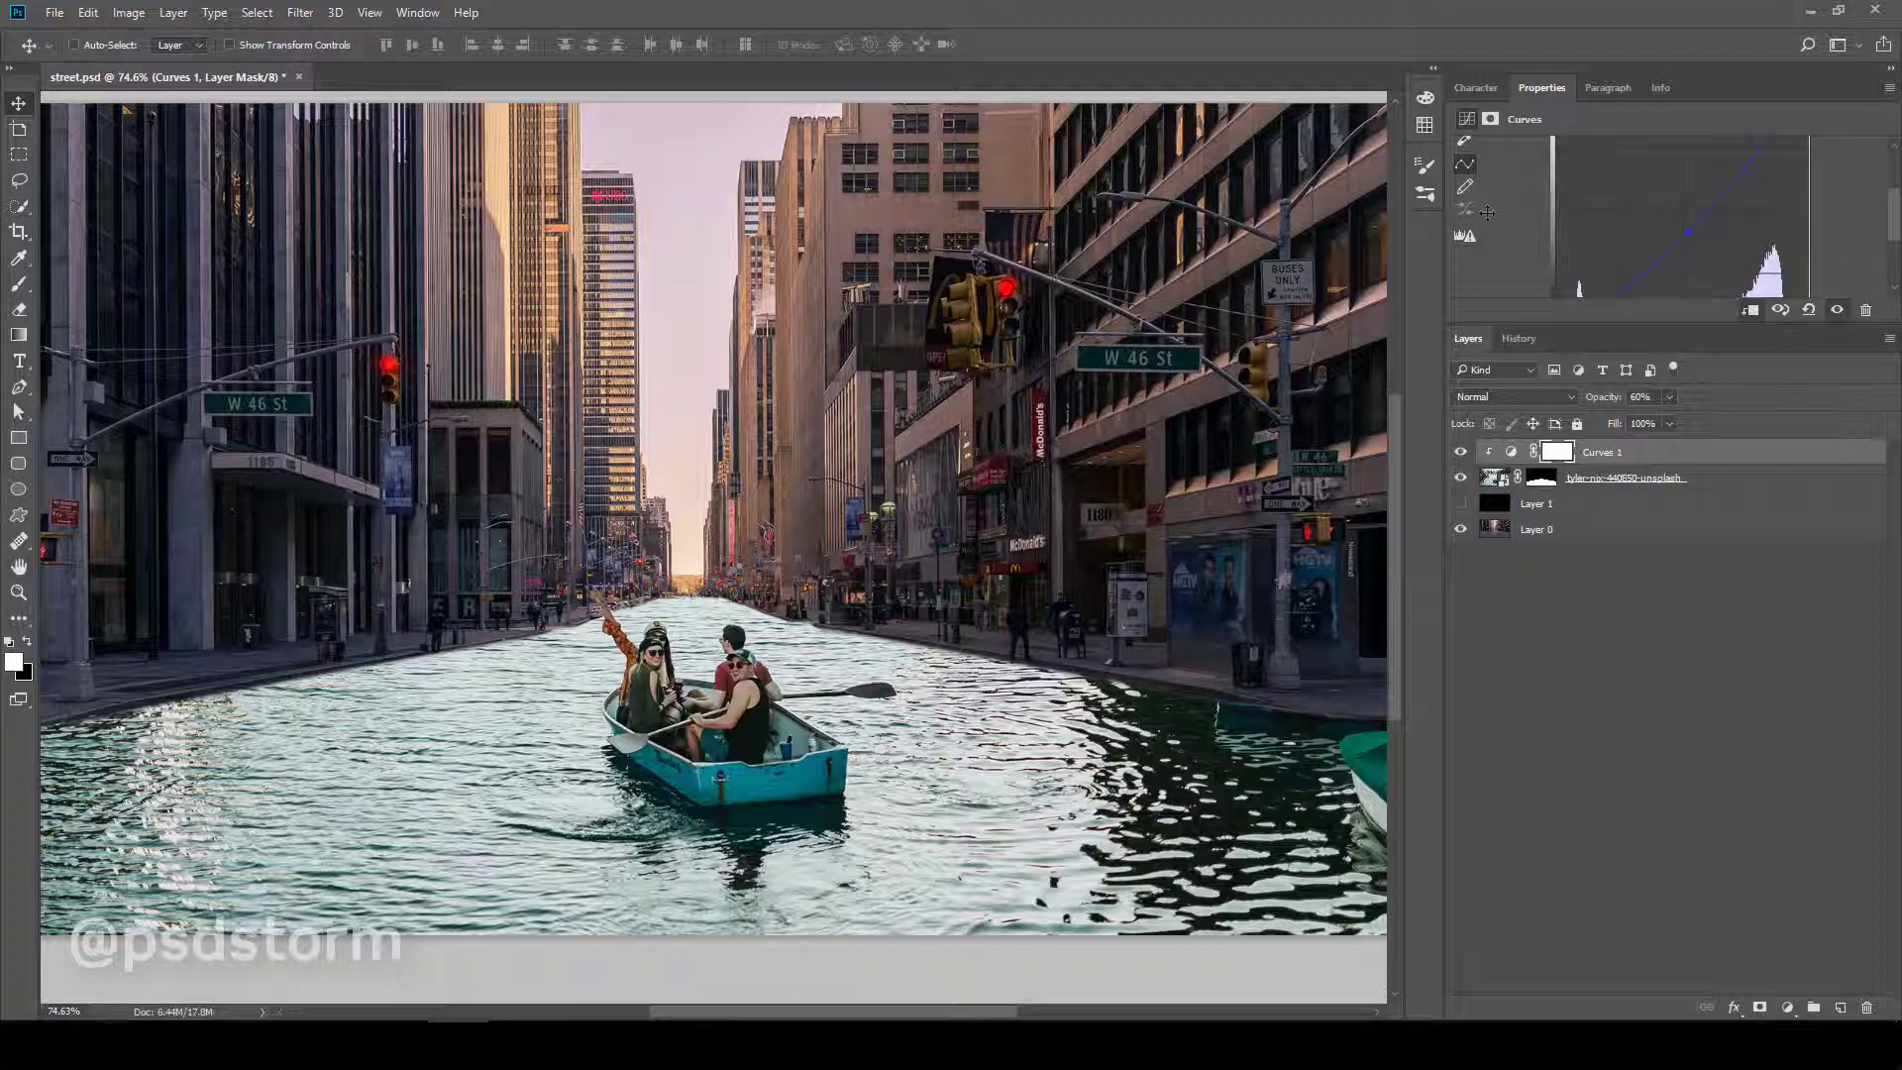
- Add a Levels adjustment clipped above Curves 1 with midtones at 1.15, toggling it to compare
left_click(1787, 1006)
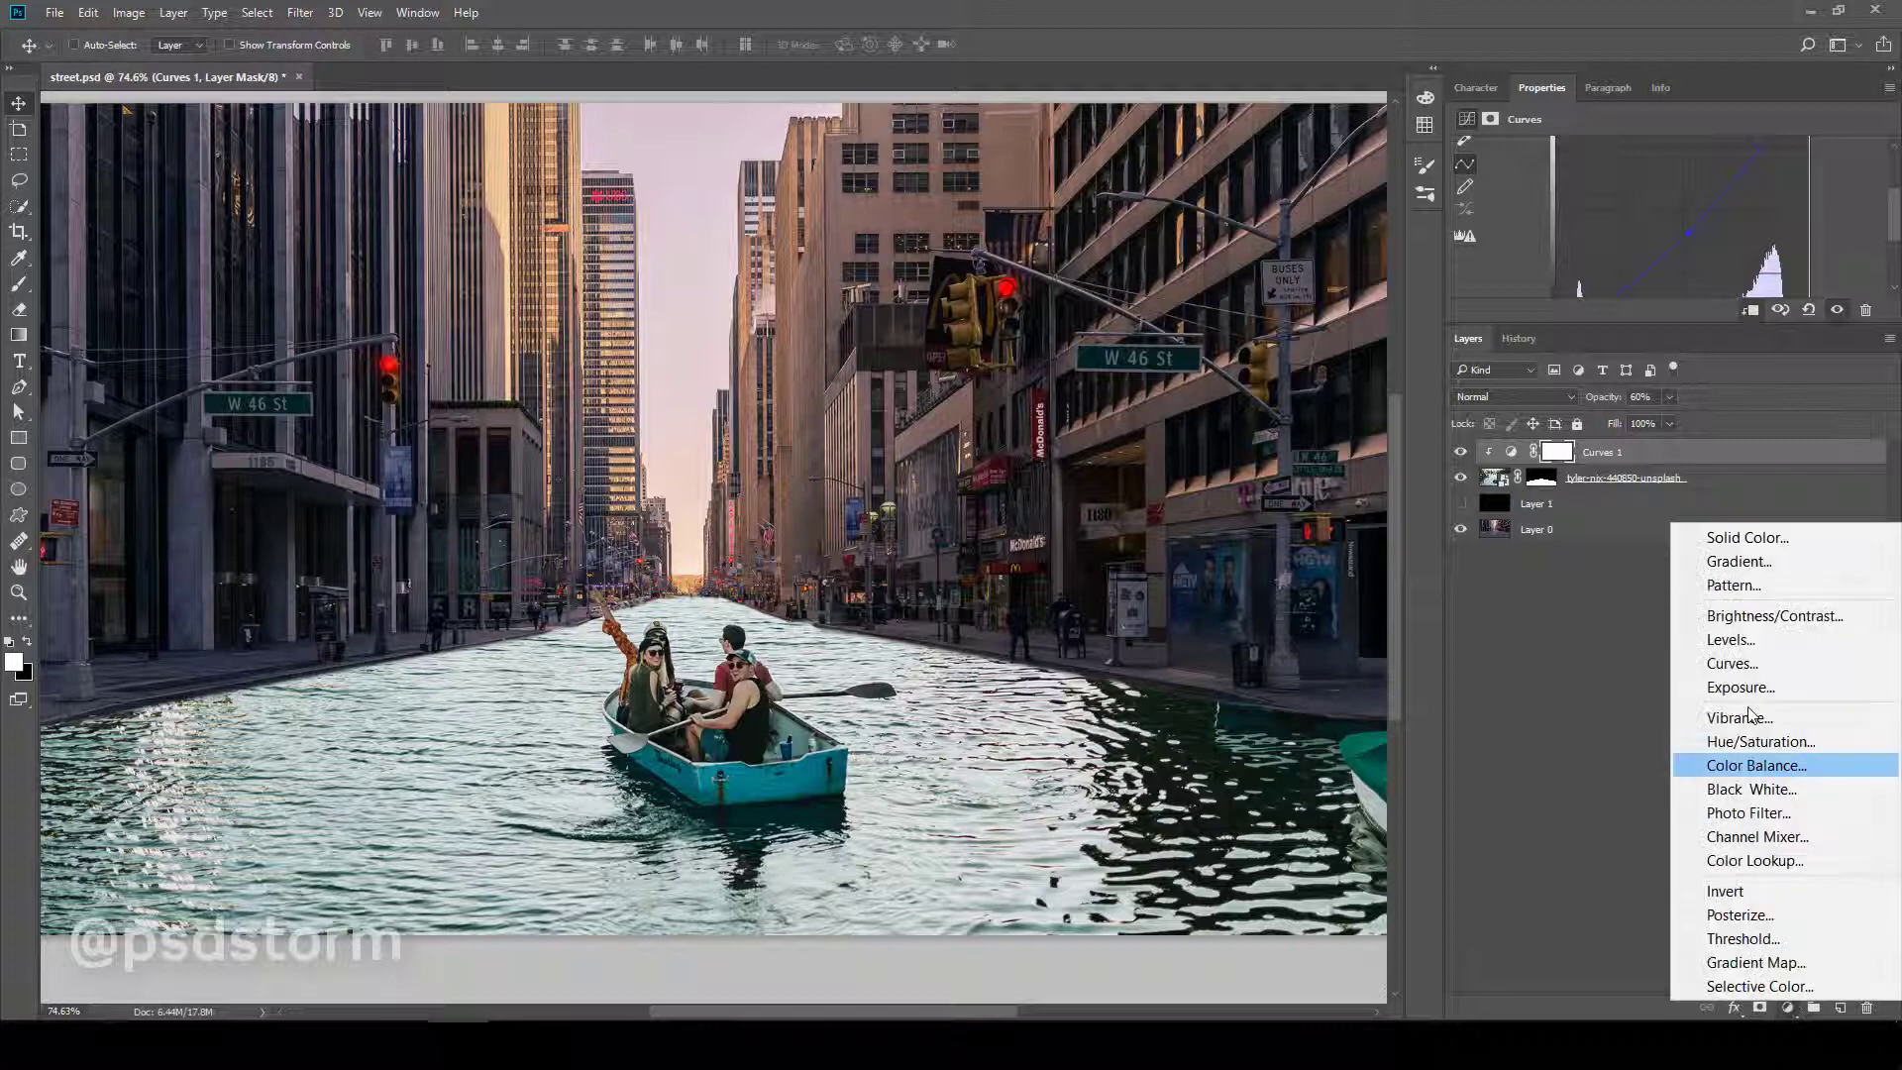
left_click(1733, 639)
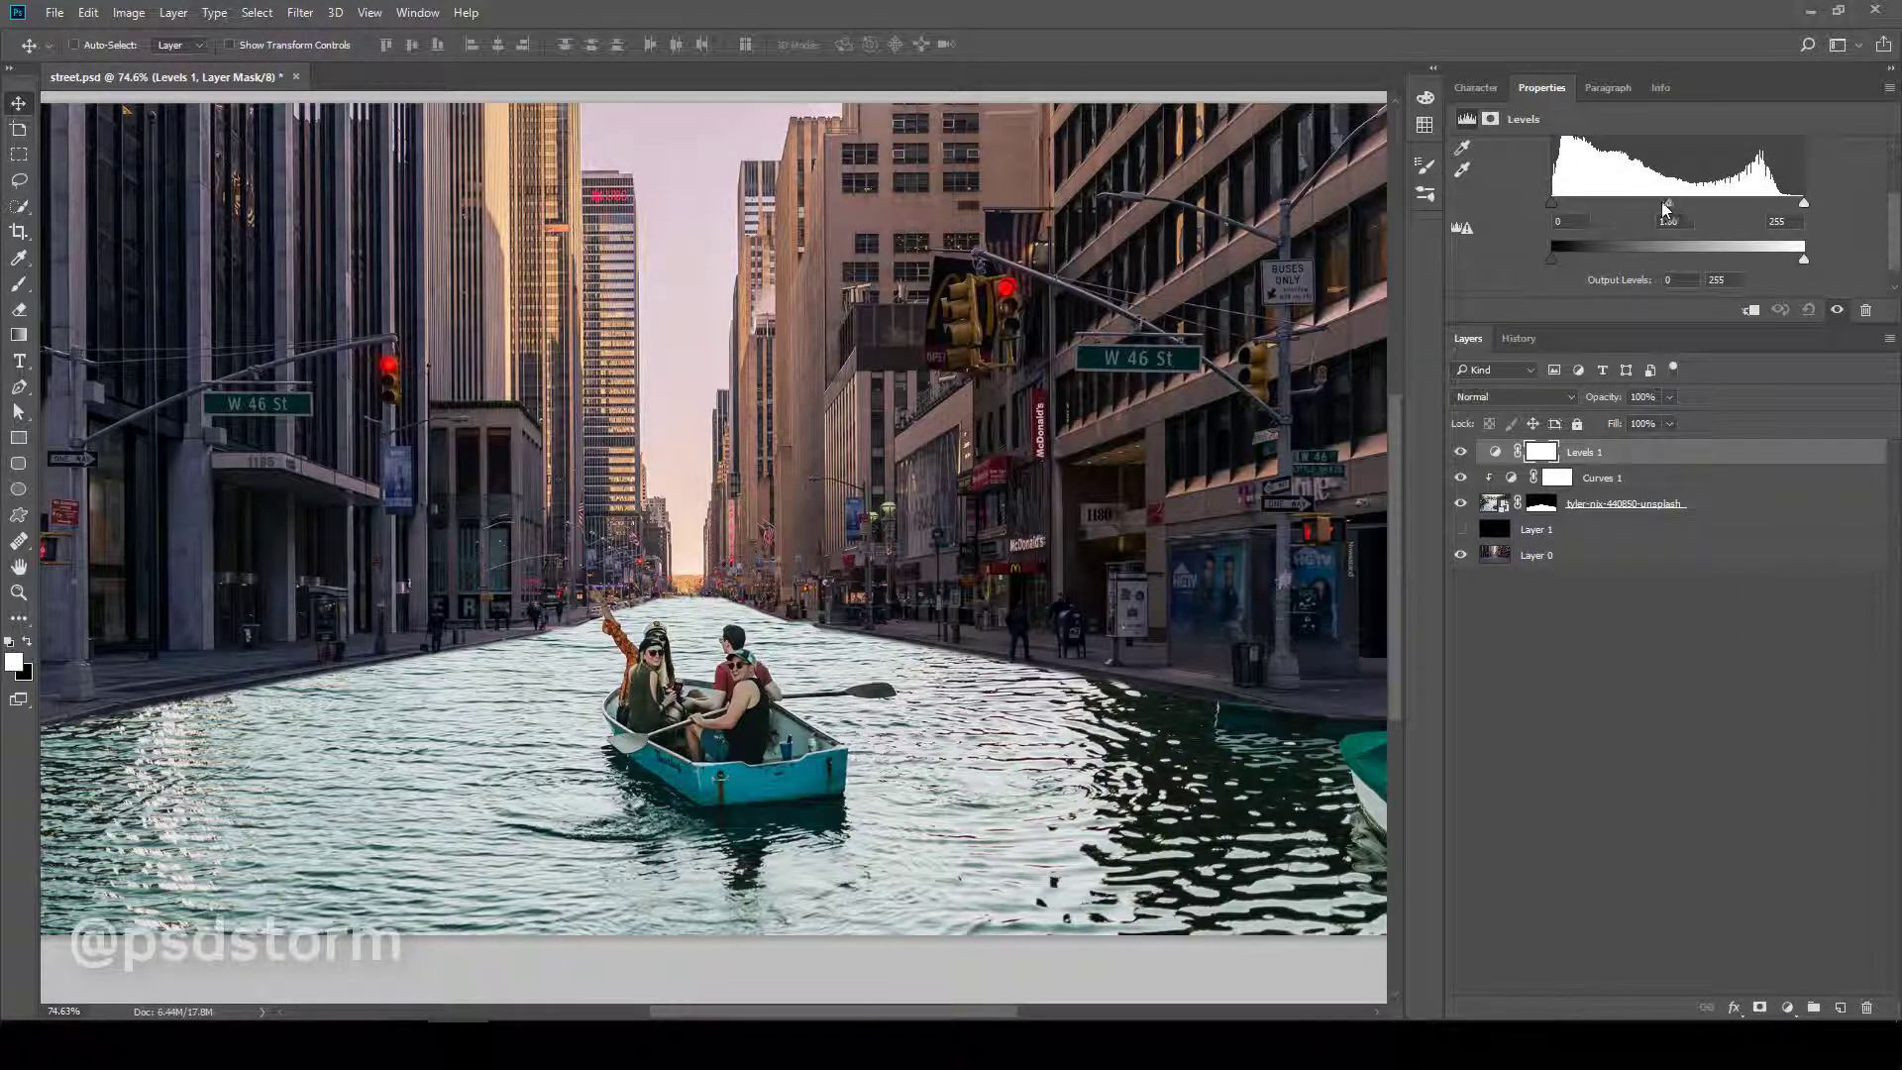
left_click_drag(1666, 208, 1648, 202)
left_click(1510, 463, "alt")
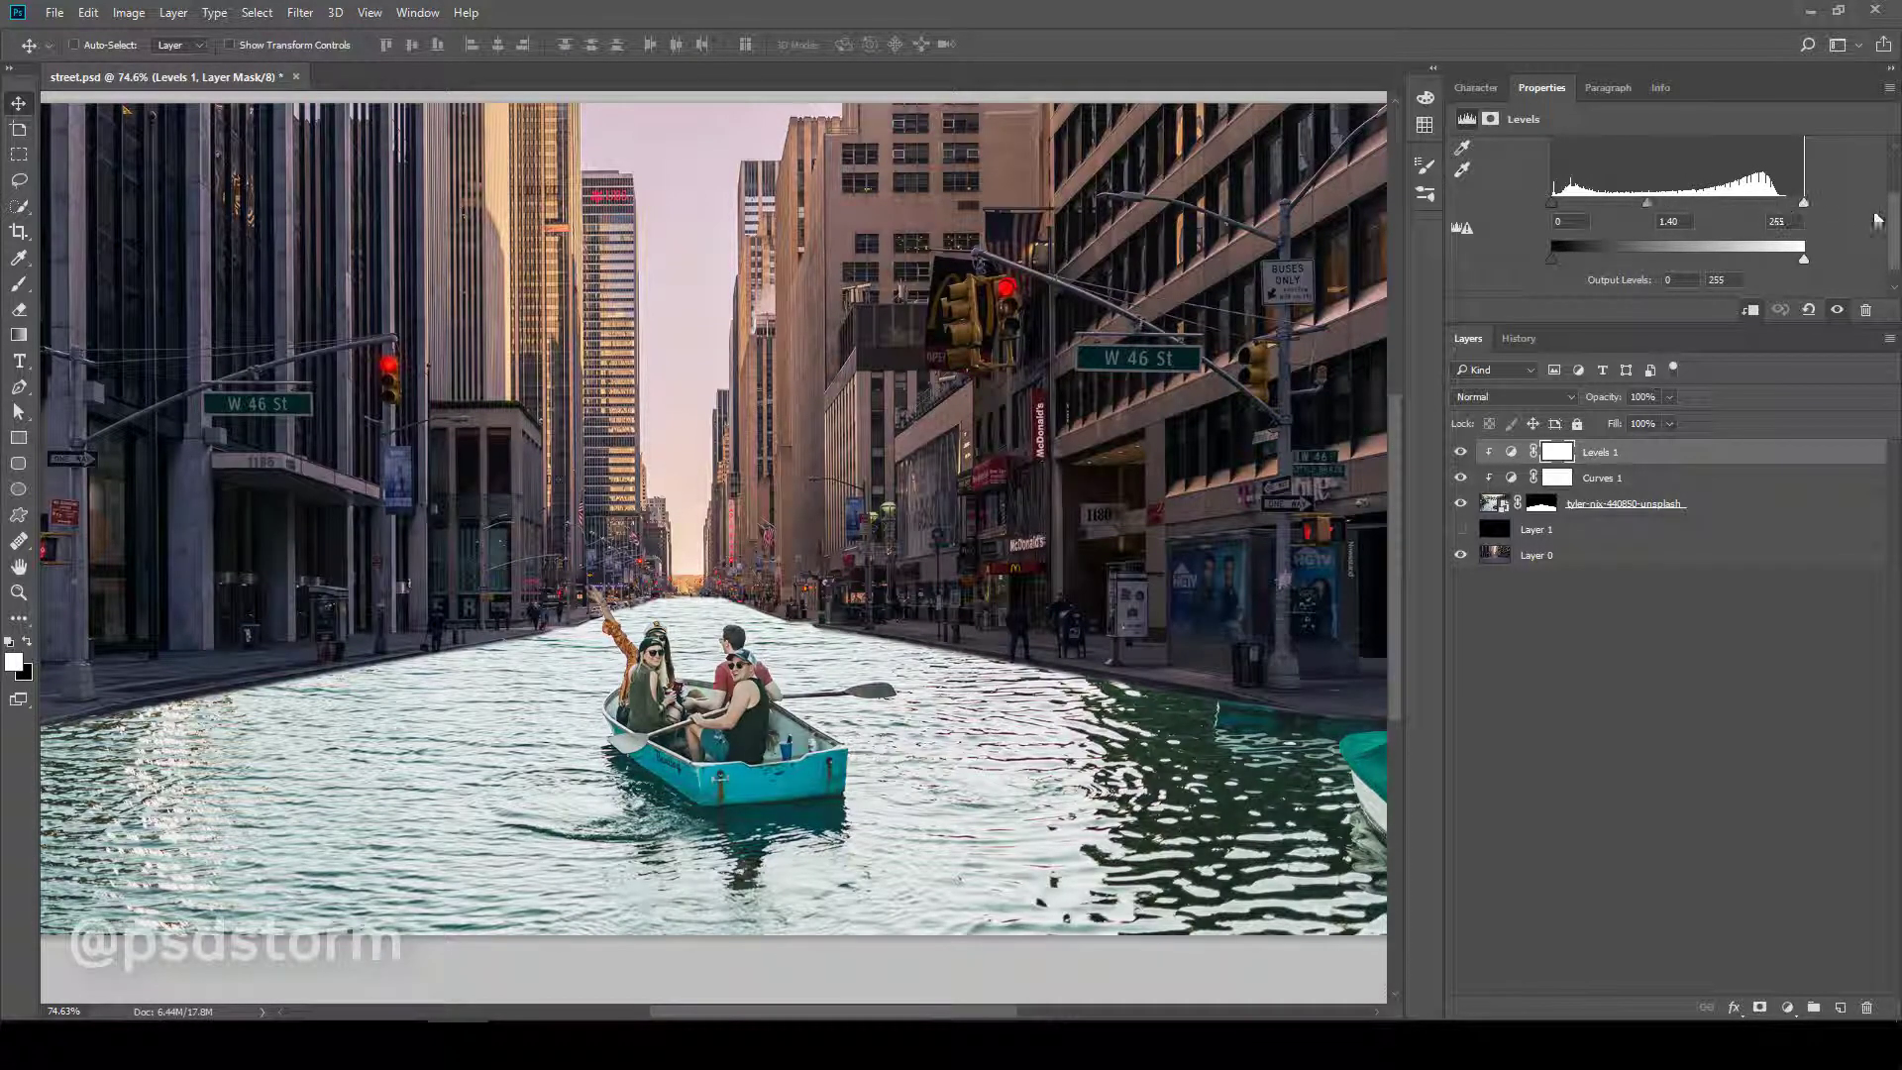
left_click_drag(1656, 203, 1678, 208)
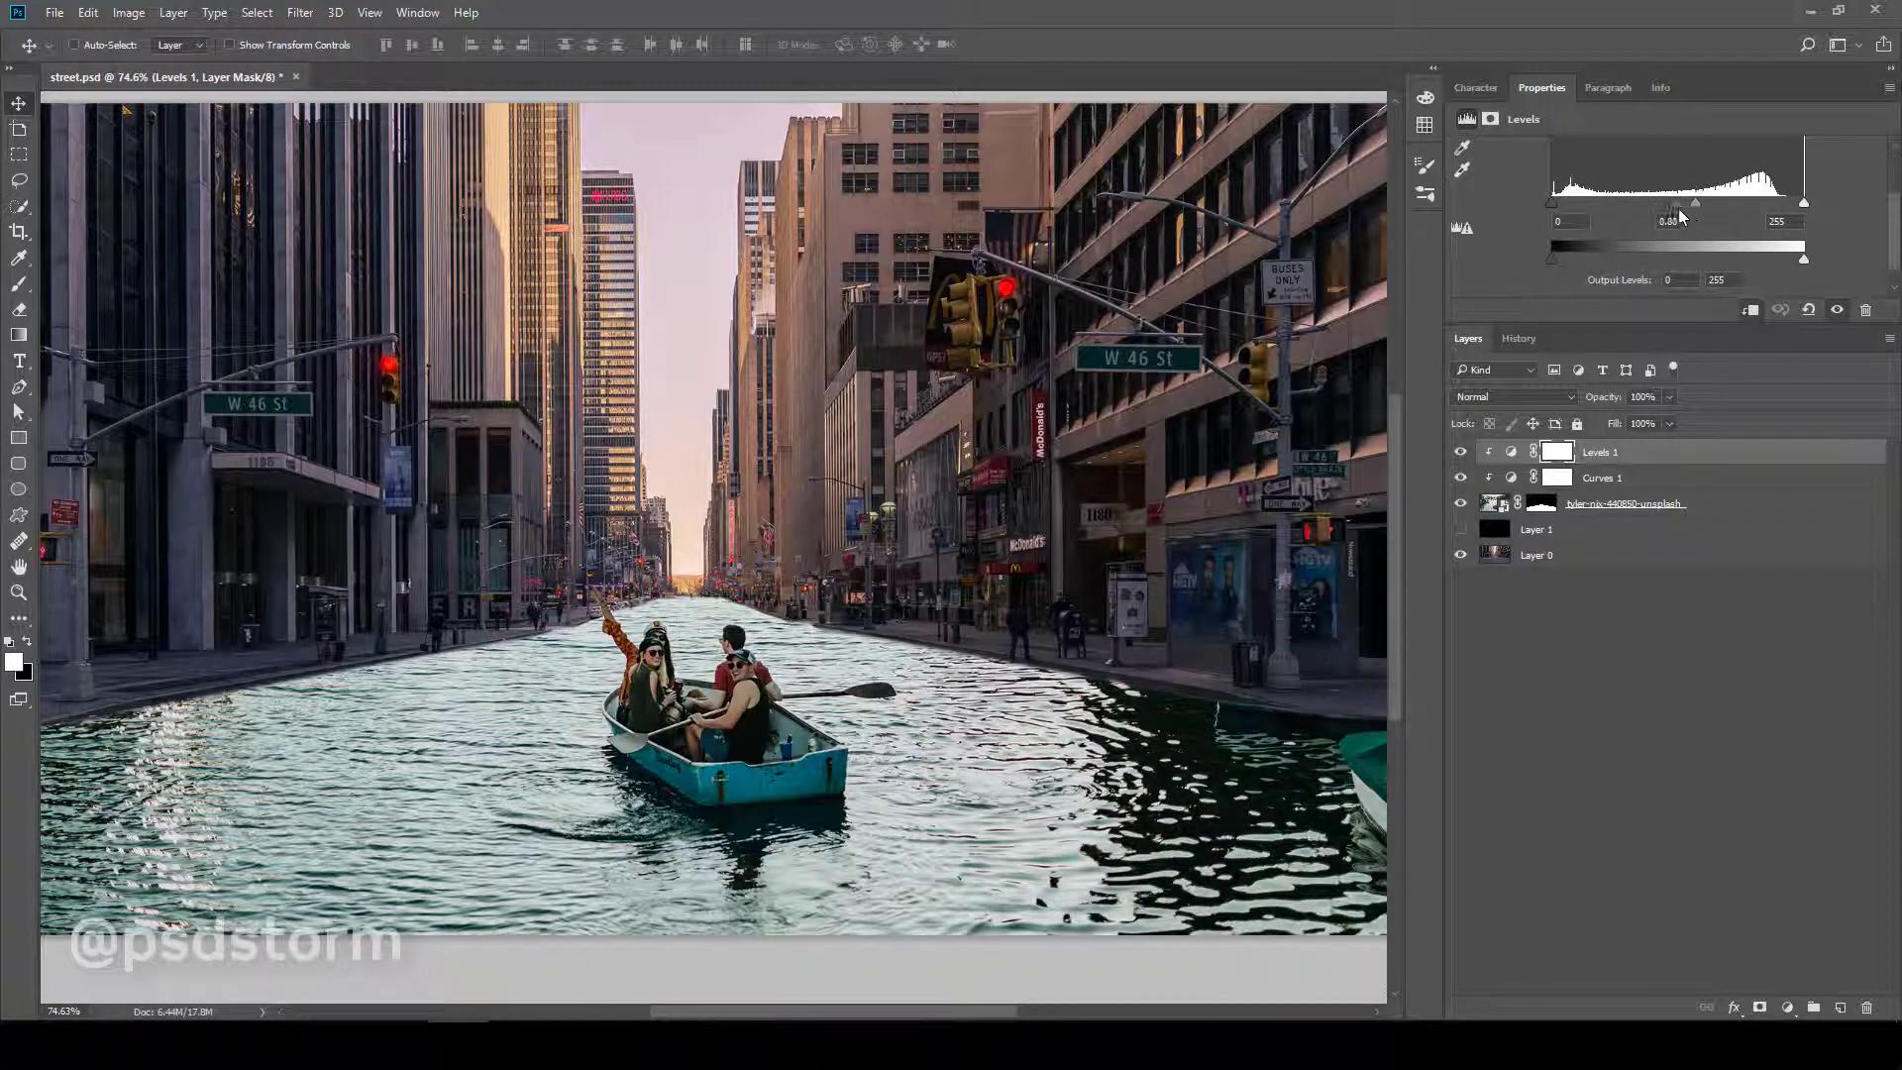
left_click(1462, 453)
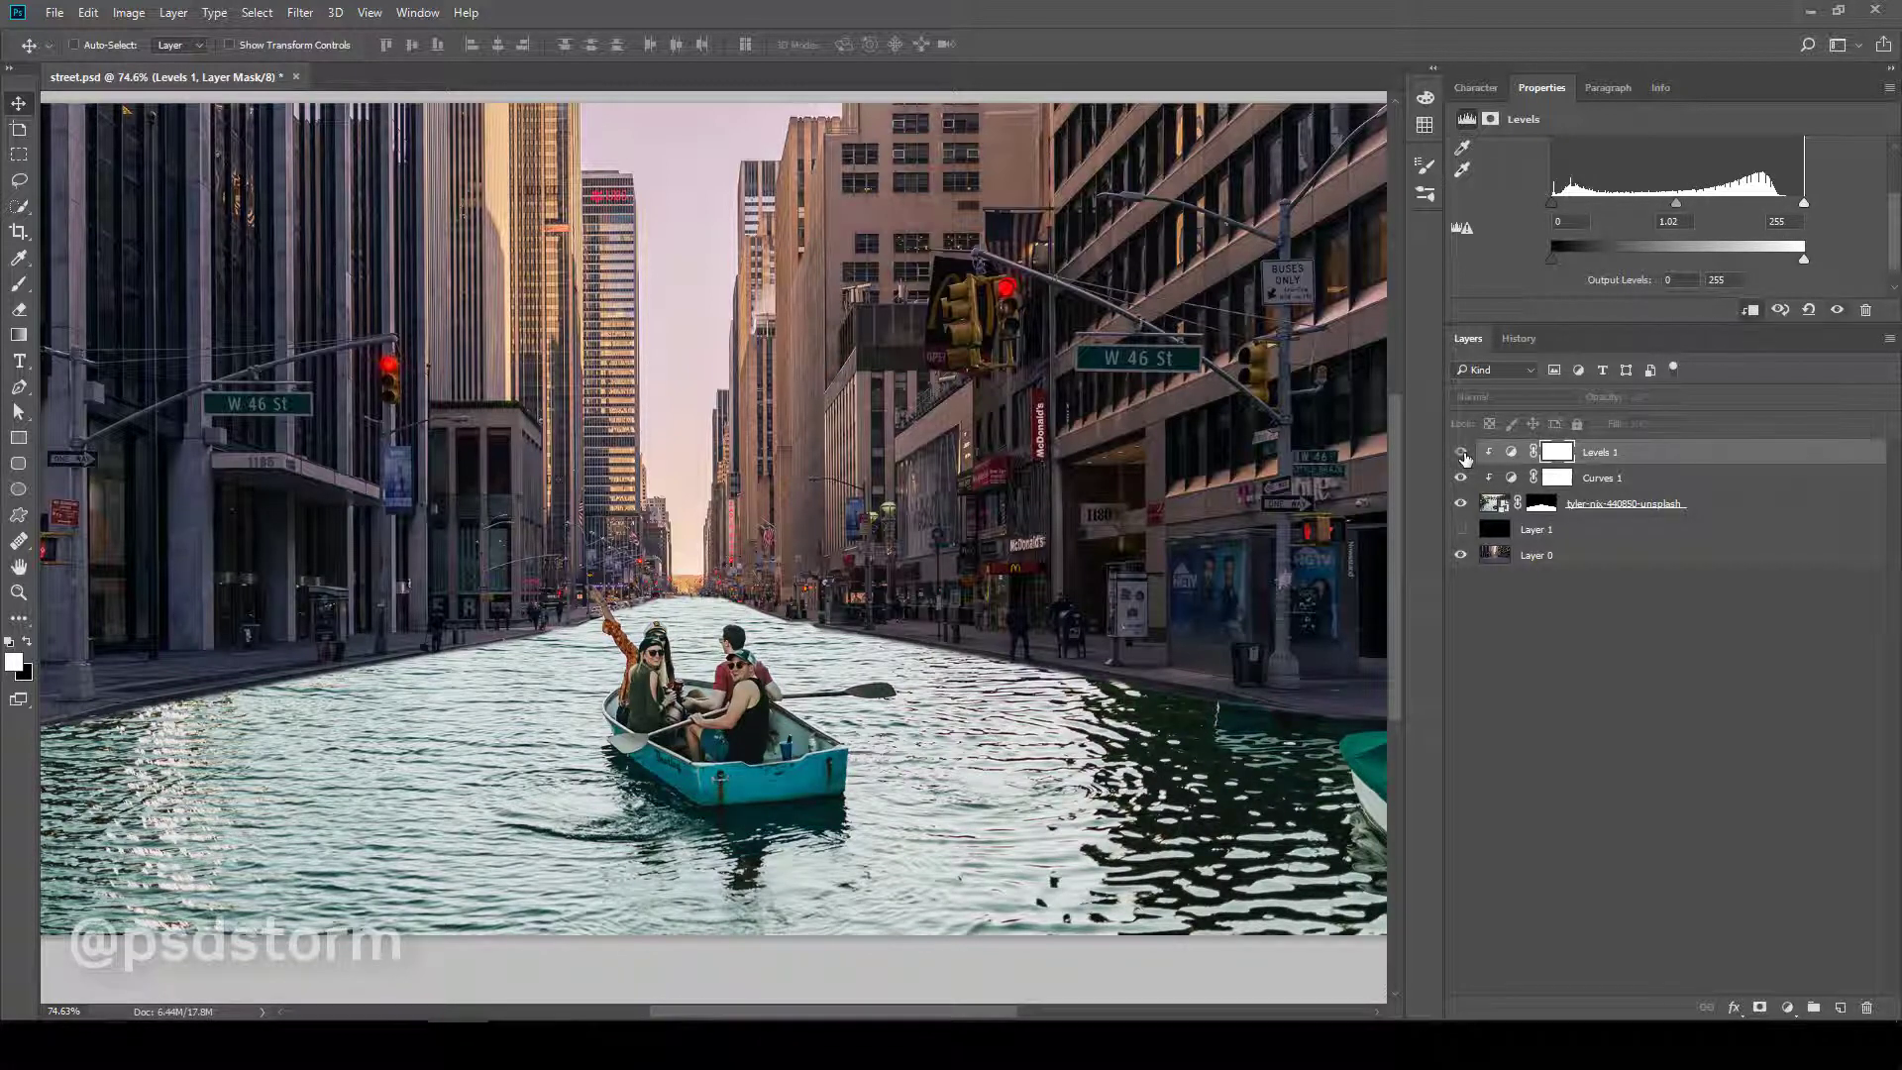
left_click(1461, 453)
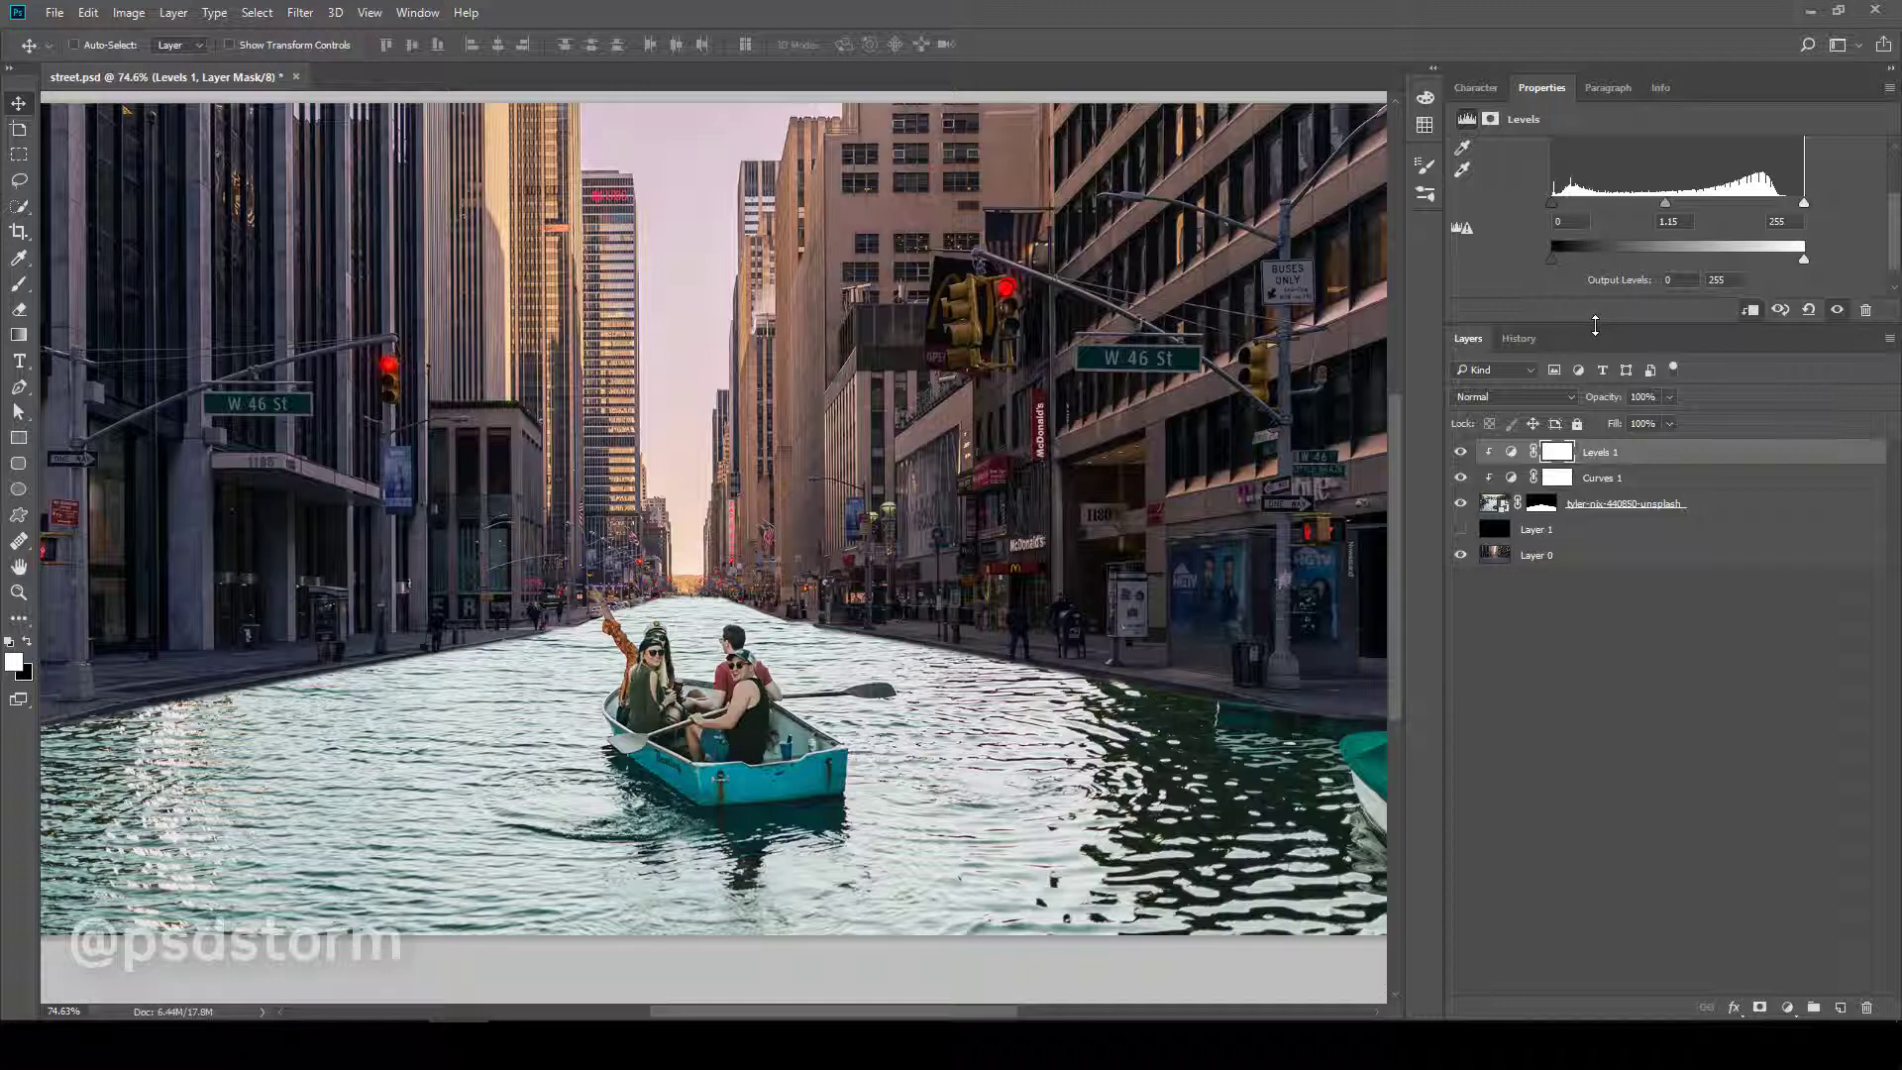
scroll(1238, 693, "up", 6)
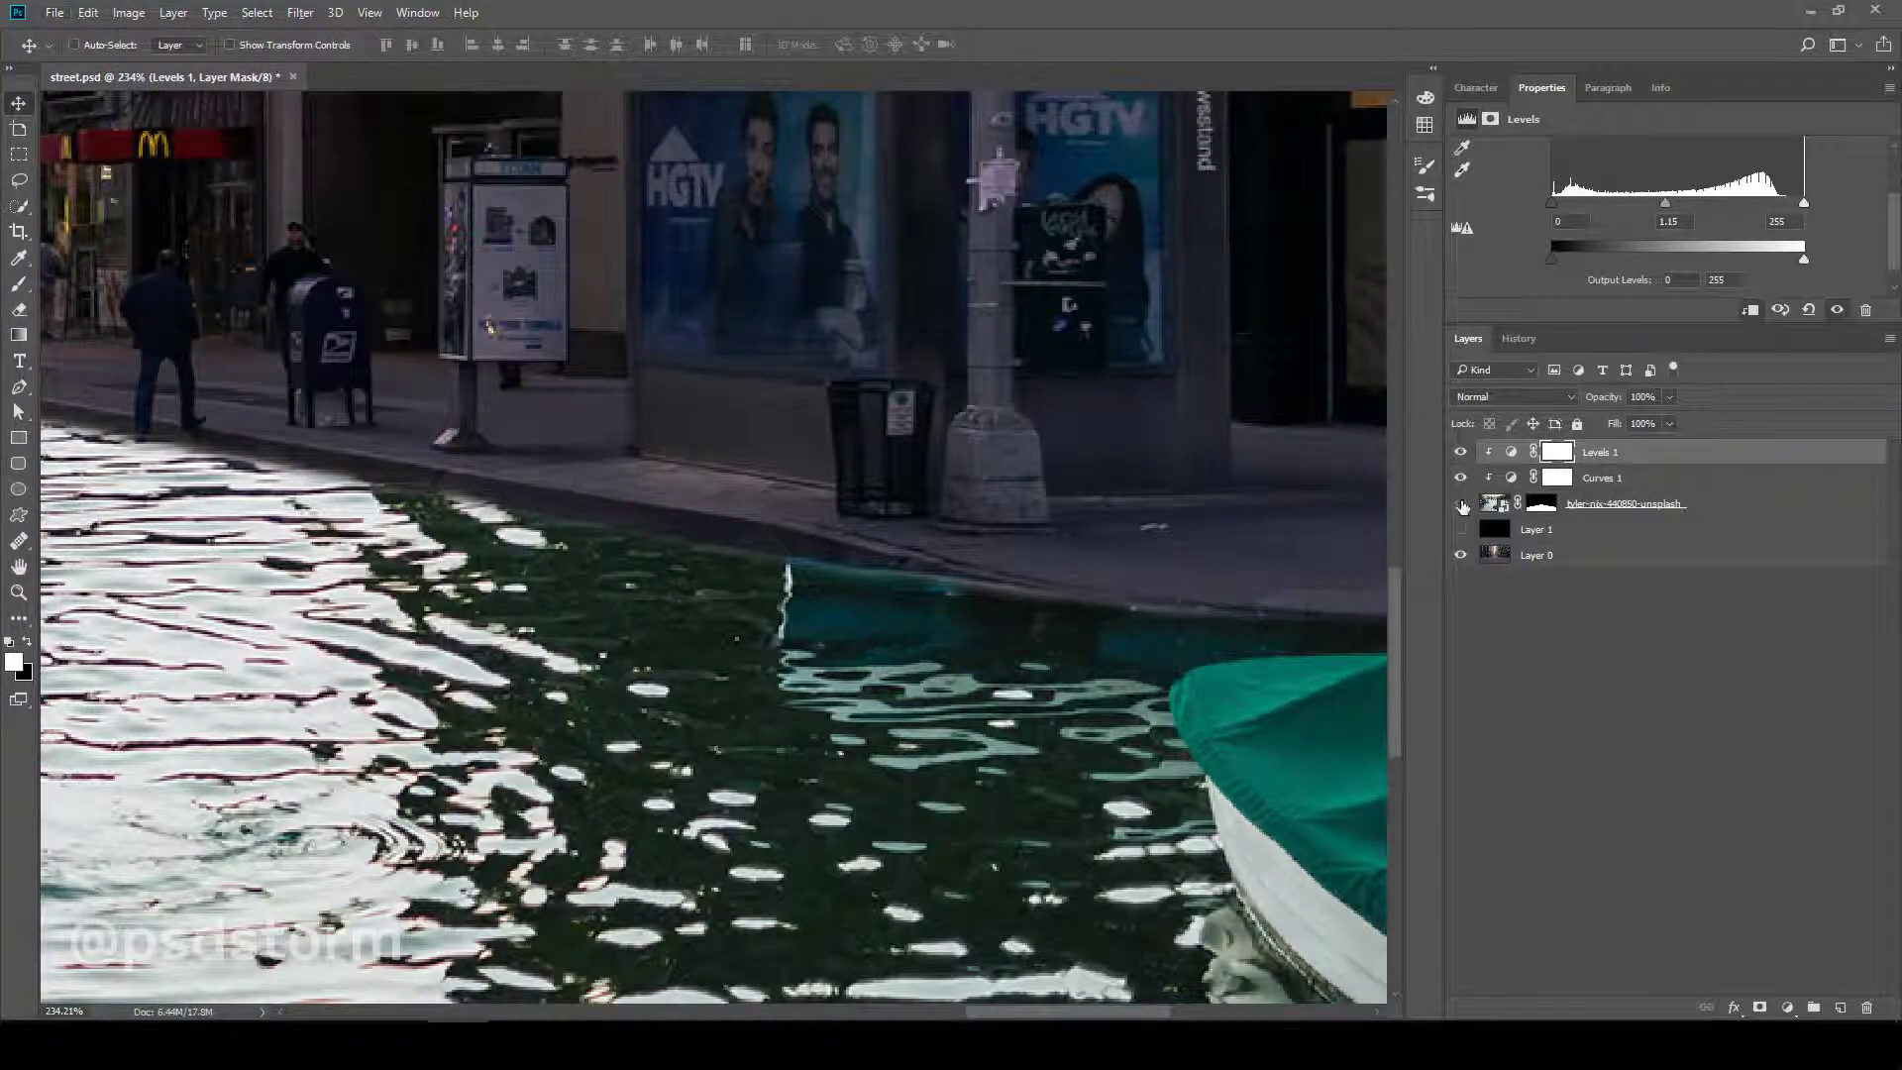
- Toggle the water layer and its mask to compare the edges
left_click(1460, 503)
left_click(1460, 503)
left_click(1541, 503, "shift")
left_click(1540, 503, "shift")
scroll(871, 592, "down", 4)
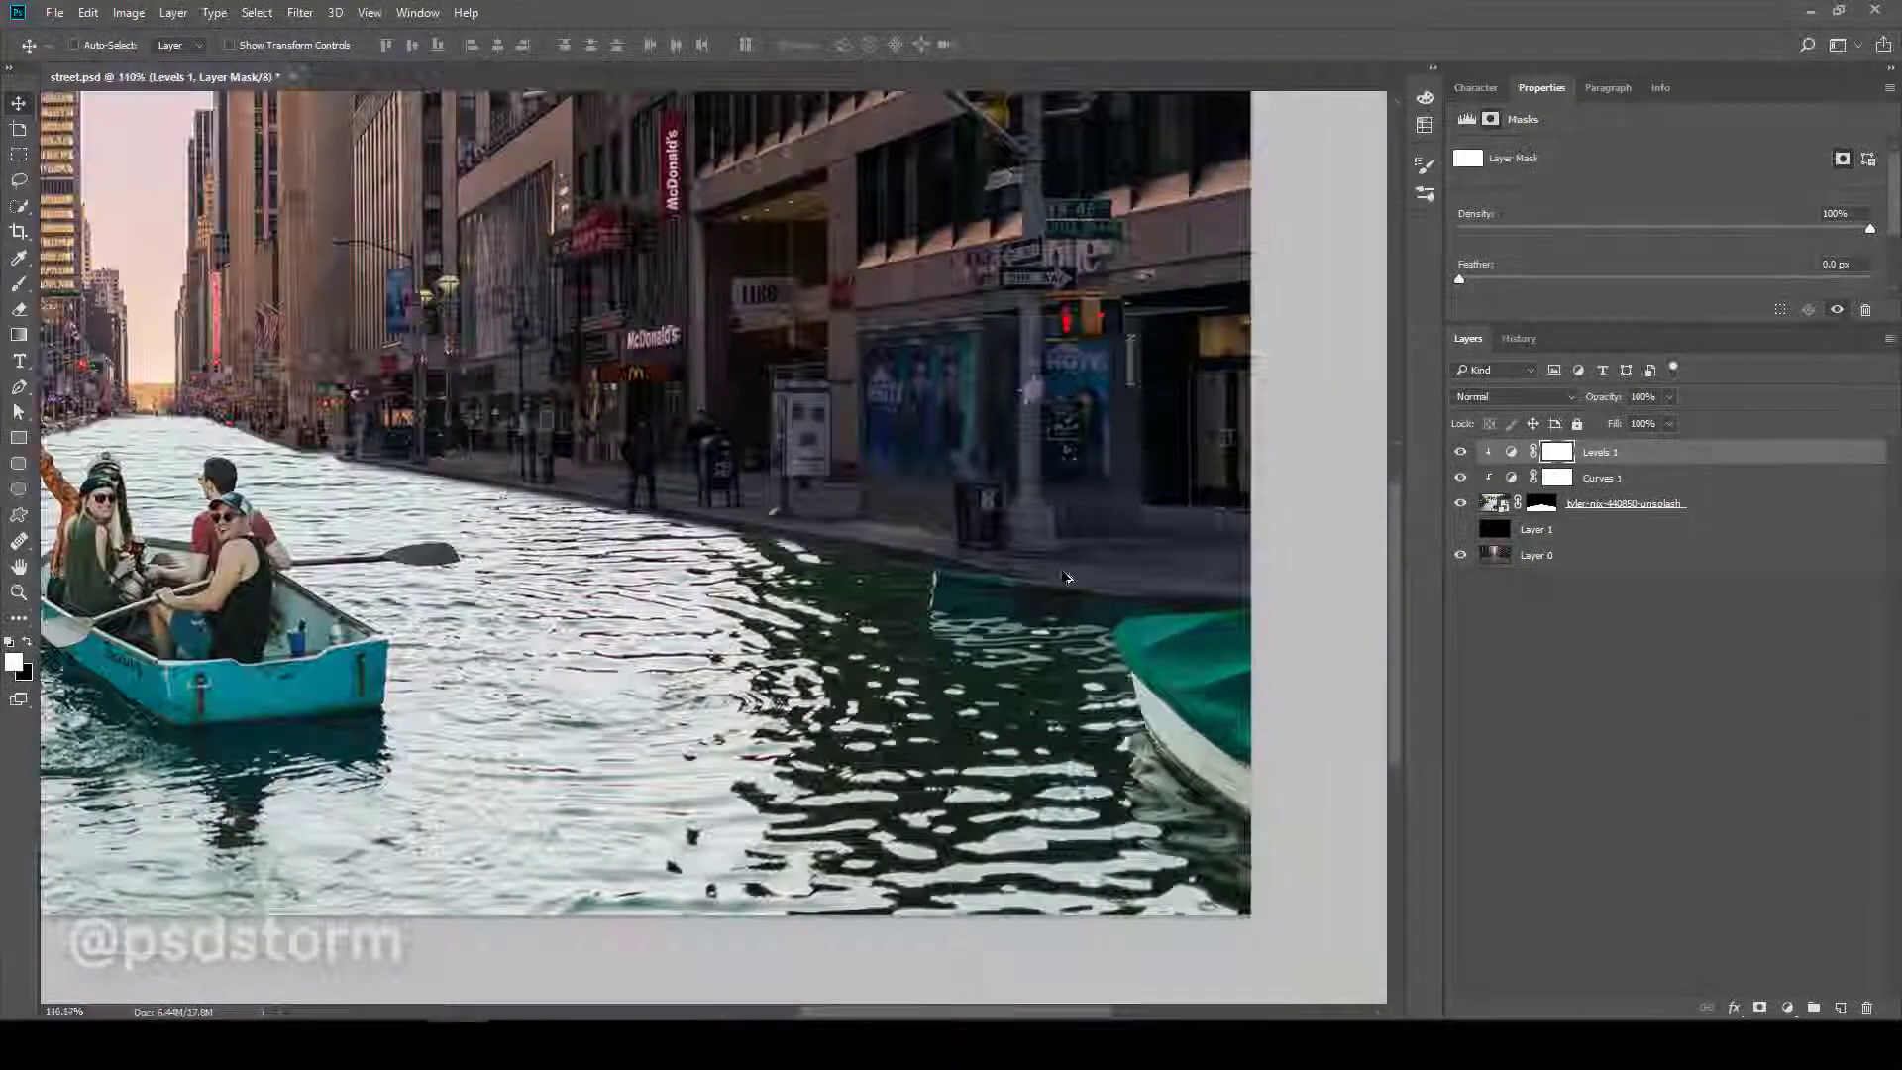
left_click(1540, 503, "shift")
scroll(871, 592, "up", 4)
scroll(872, 592, "up", 2)
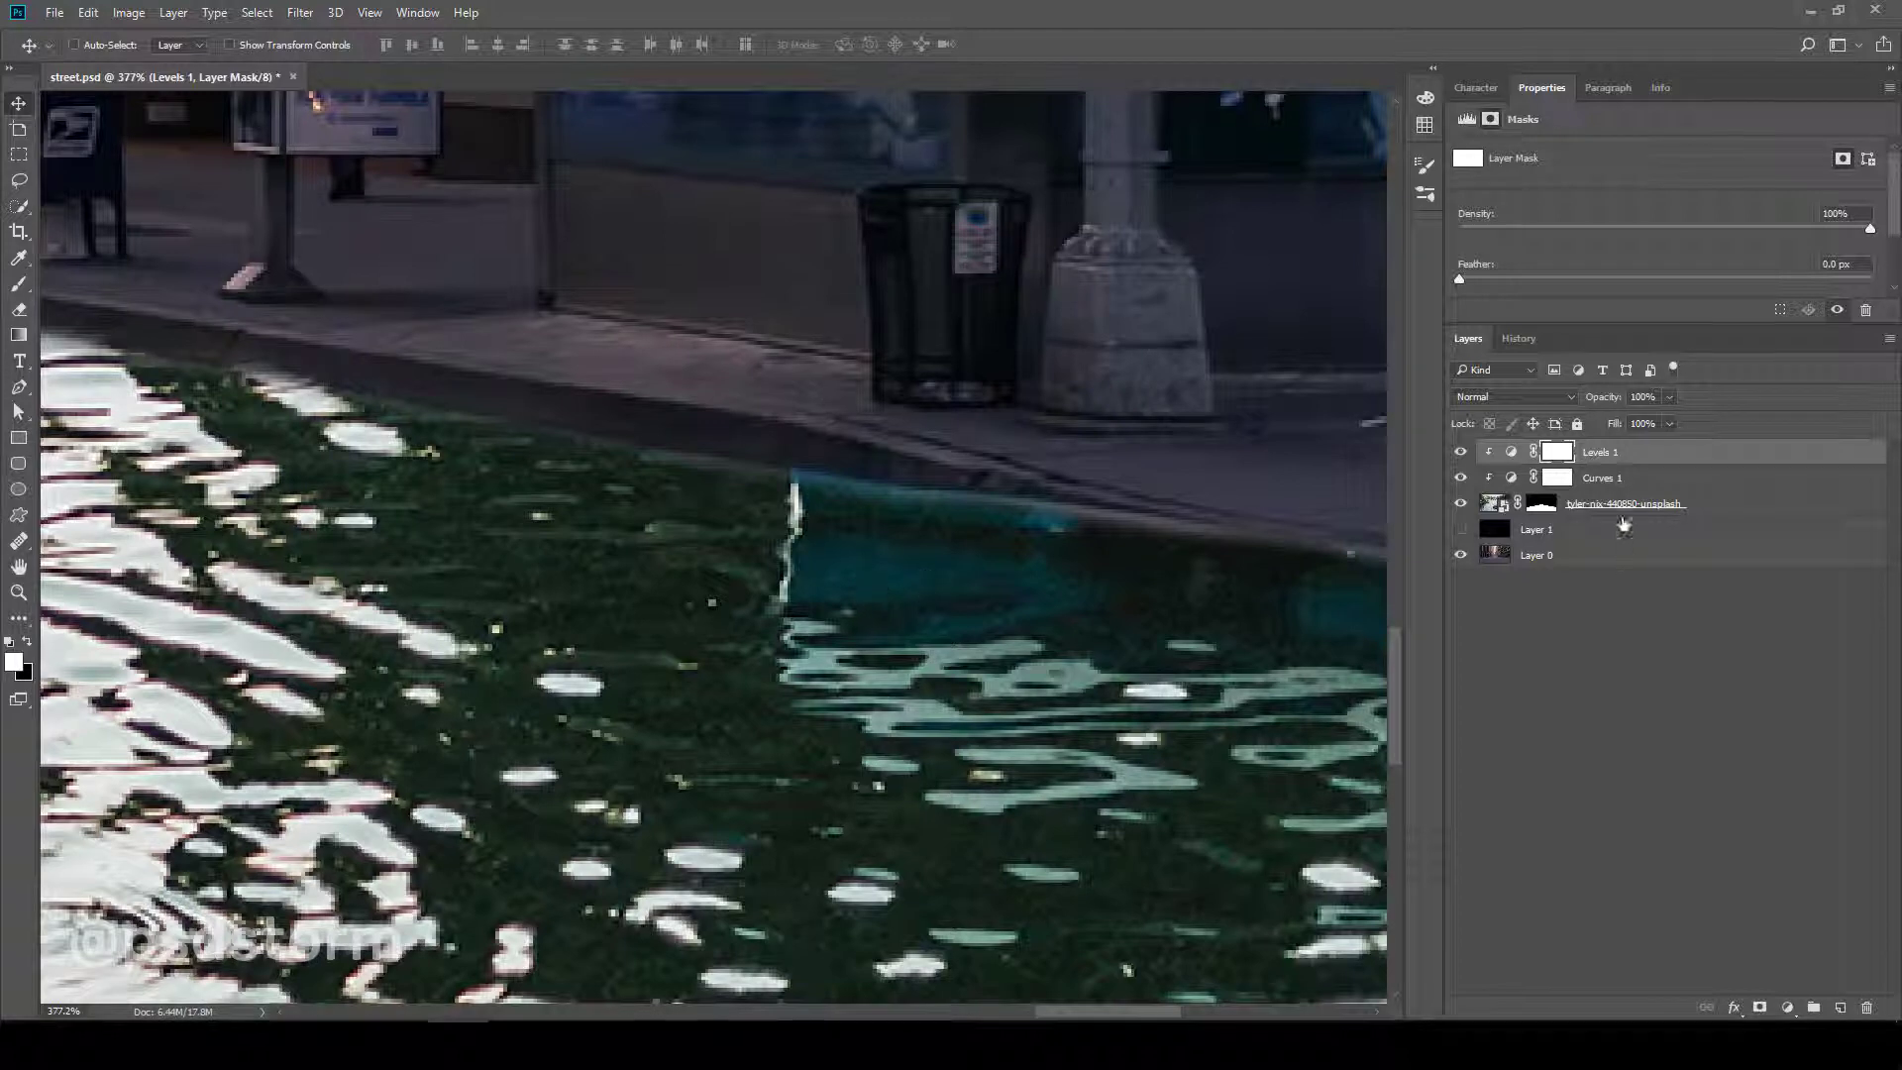
- Create a new empty Layer 2 clipped to the water layer
key("ctrl+alt+shift+n")
scroll(714, 544, "down", 3)
key("ctrl+alt+g")
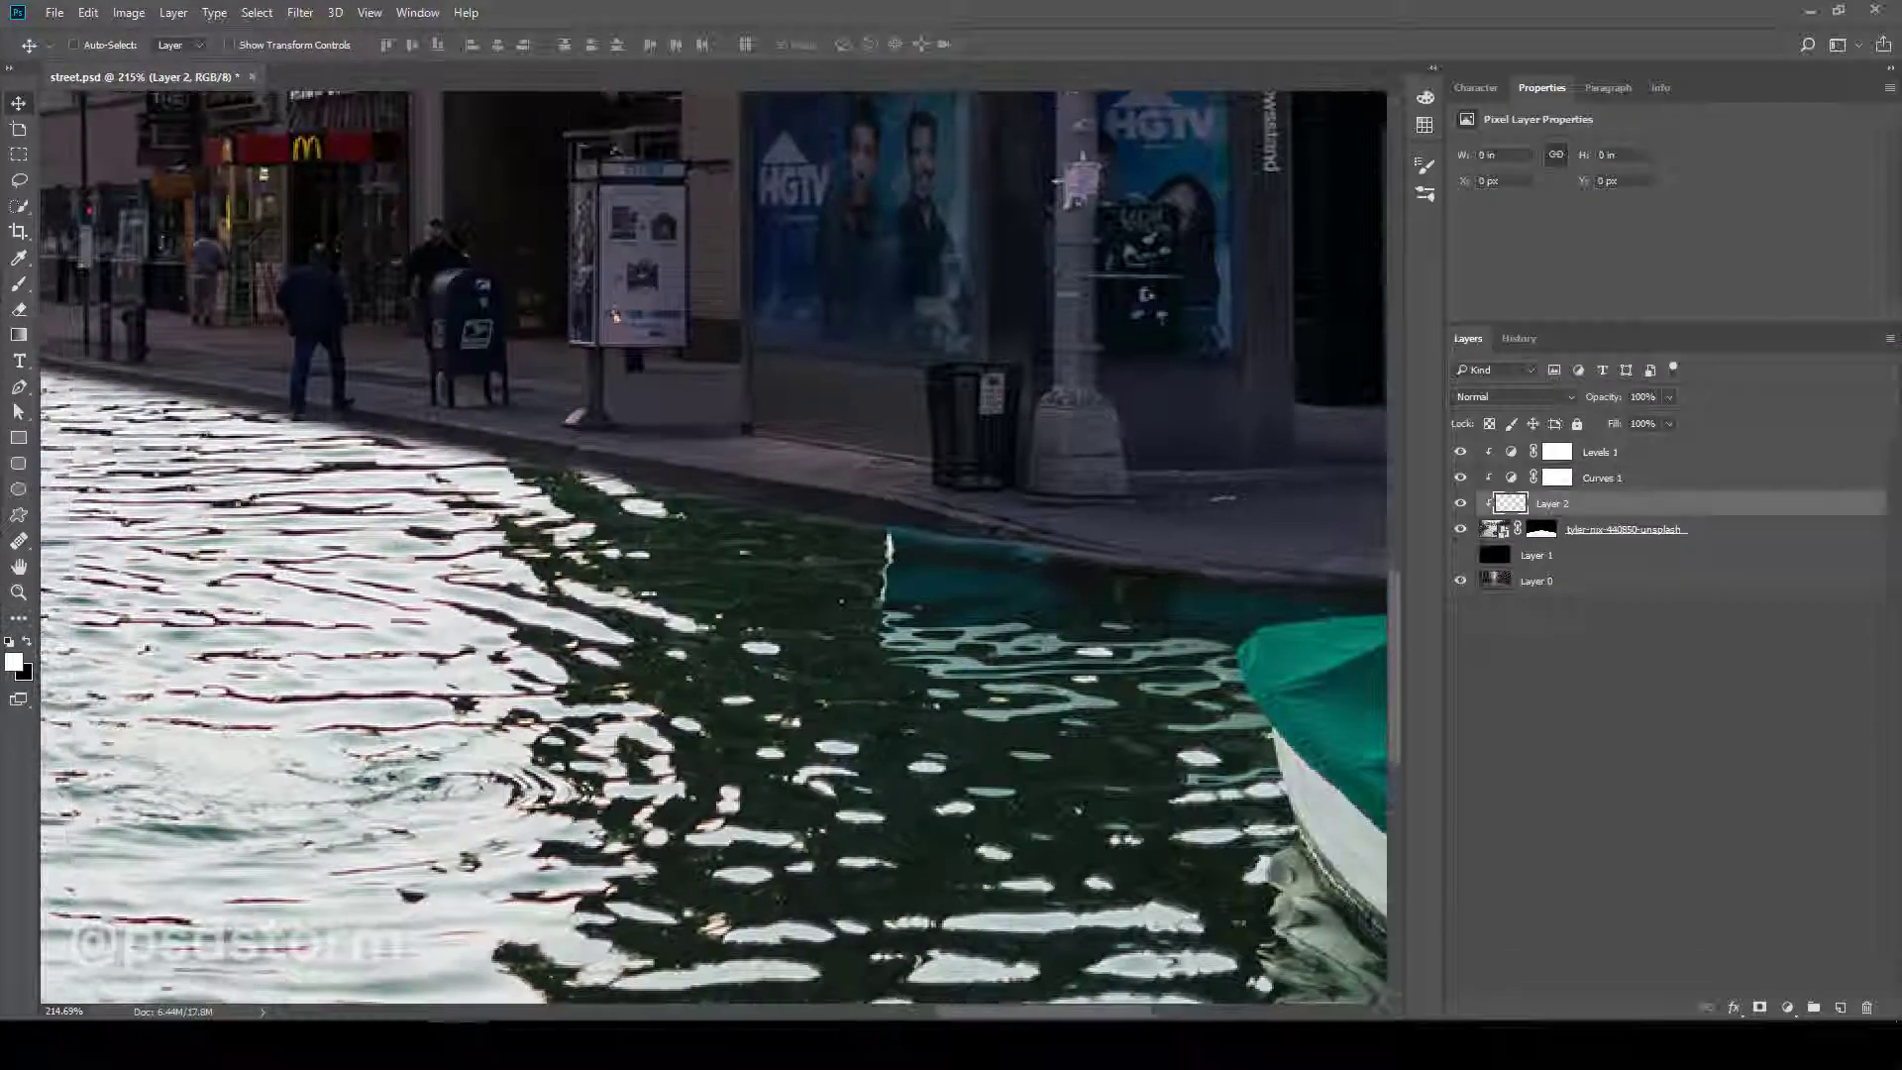
scroll(621, 716, "up", 1)
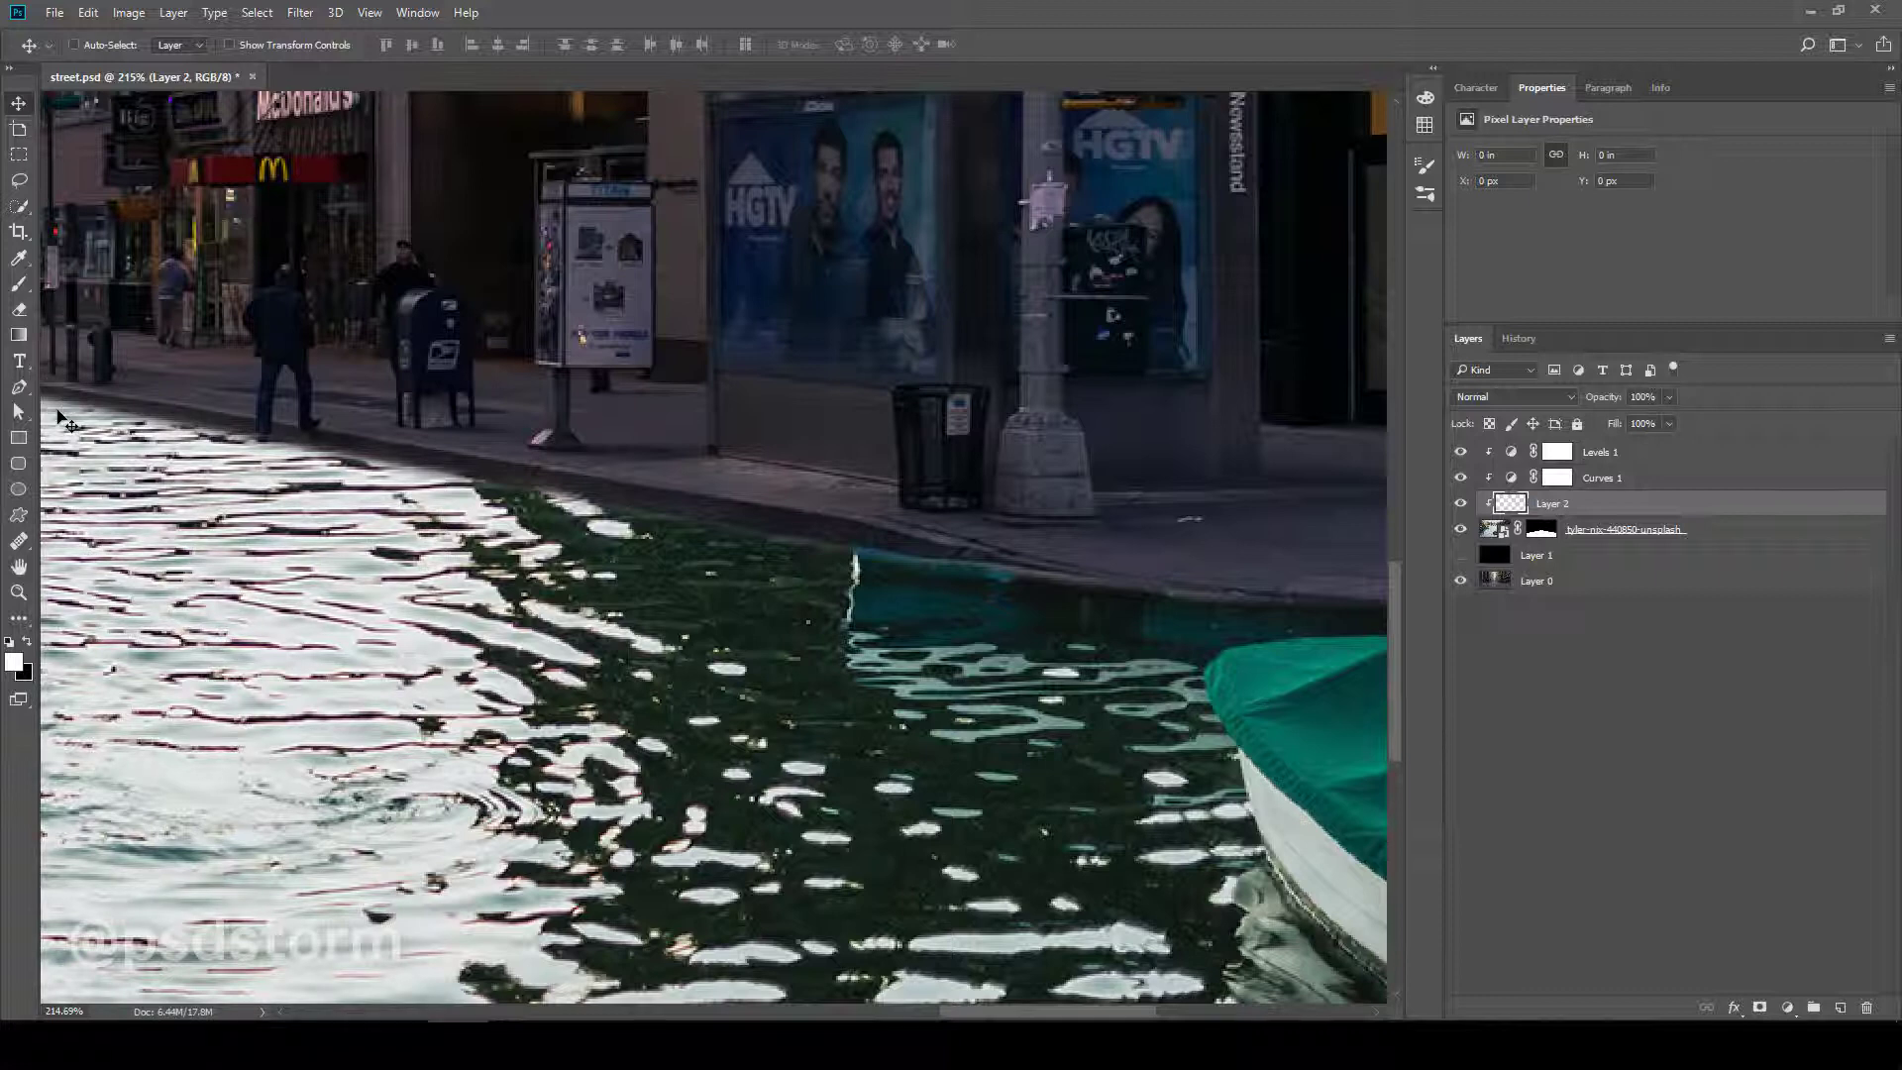
- Clone-stamp rippled dark water over the teal patch near the right curb
left_click(18, 543)
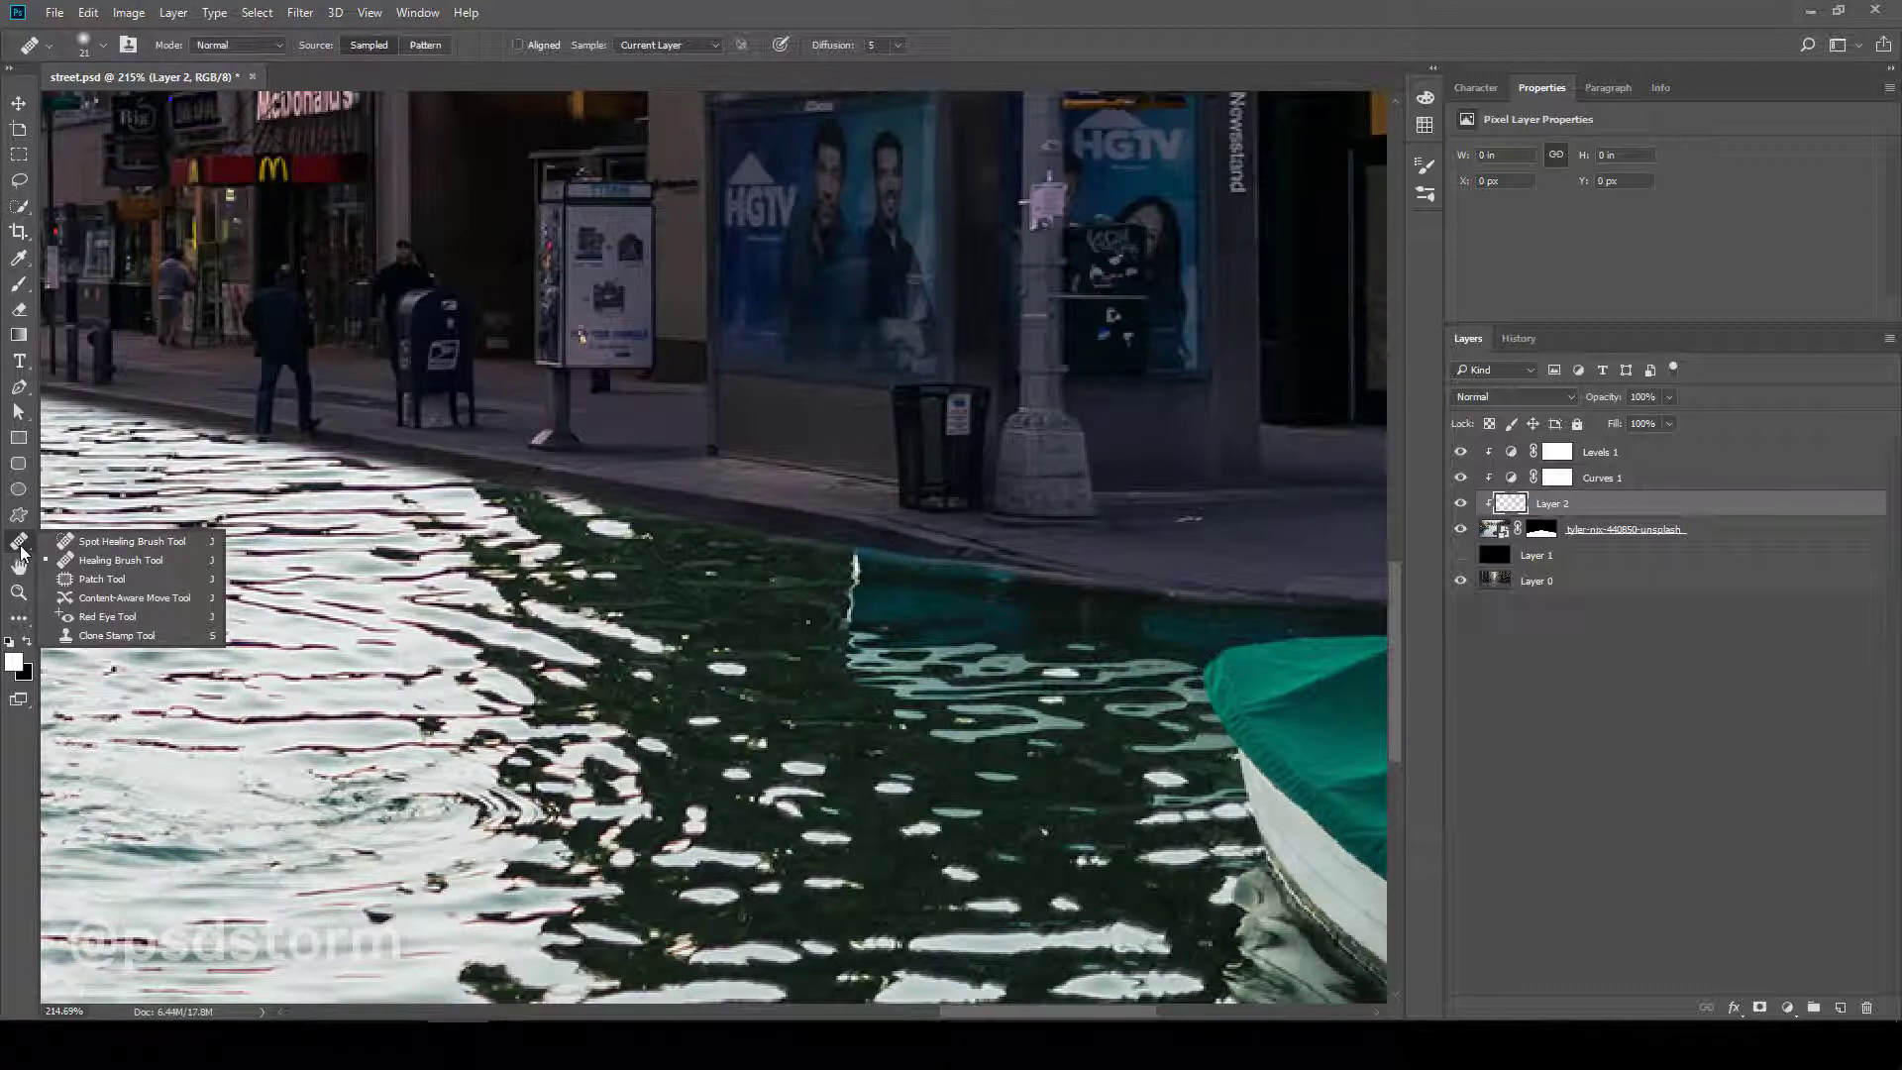
left_click(117, 635)
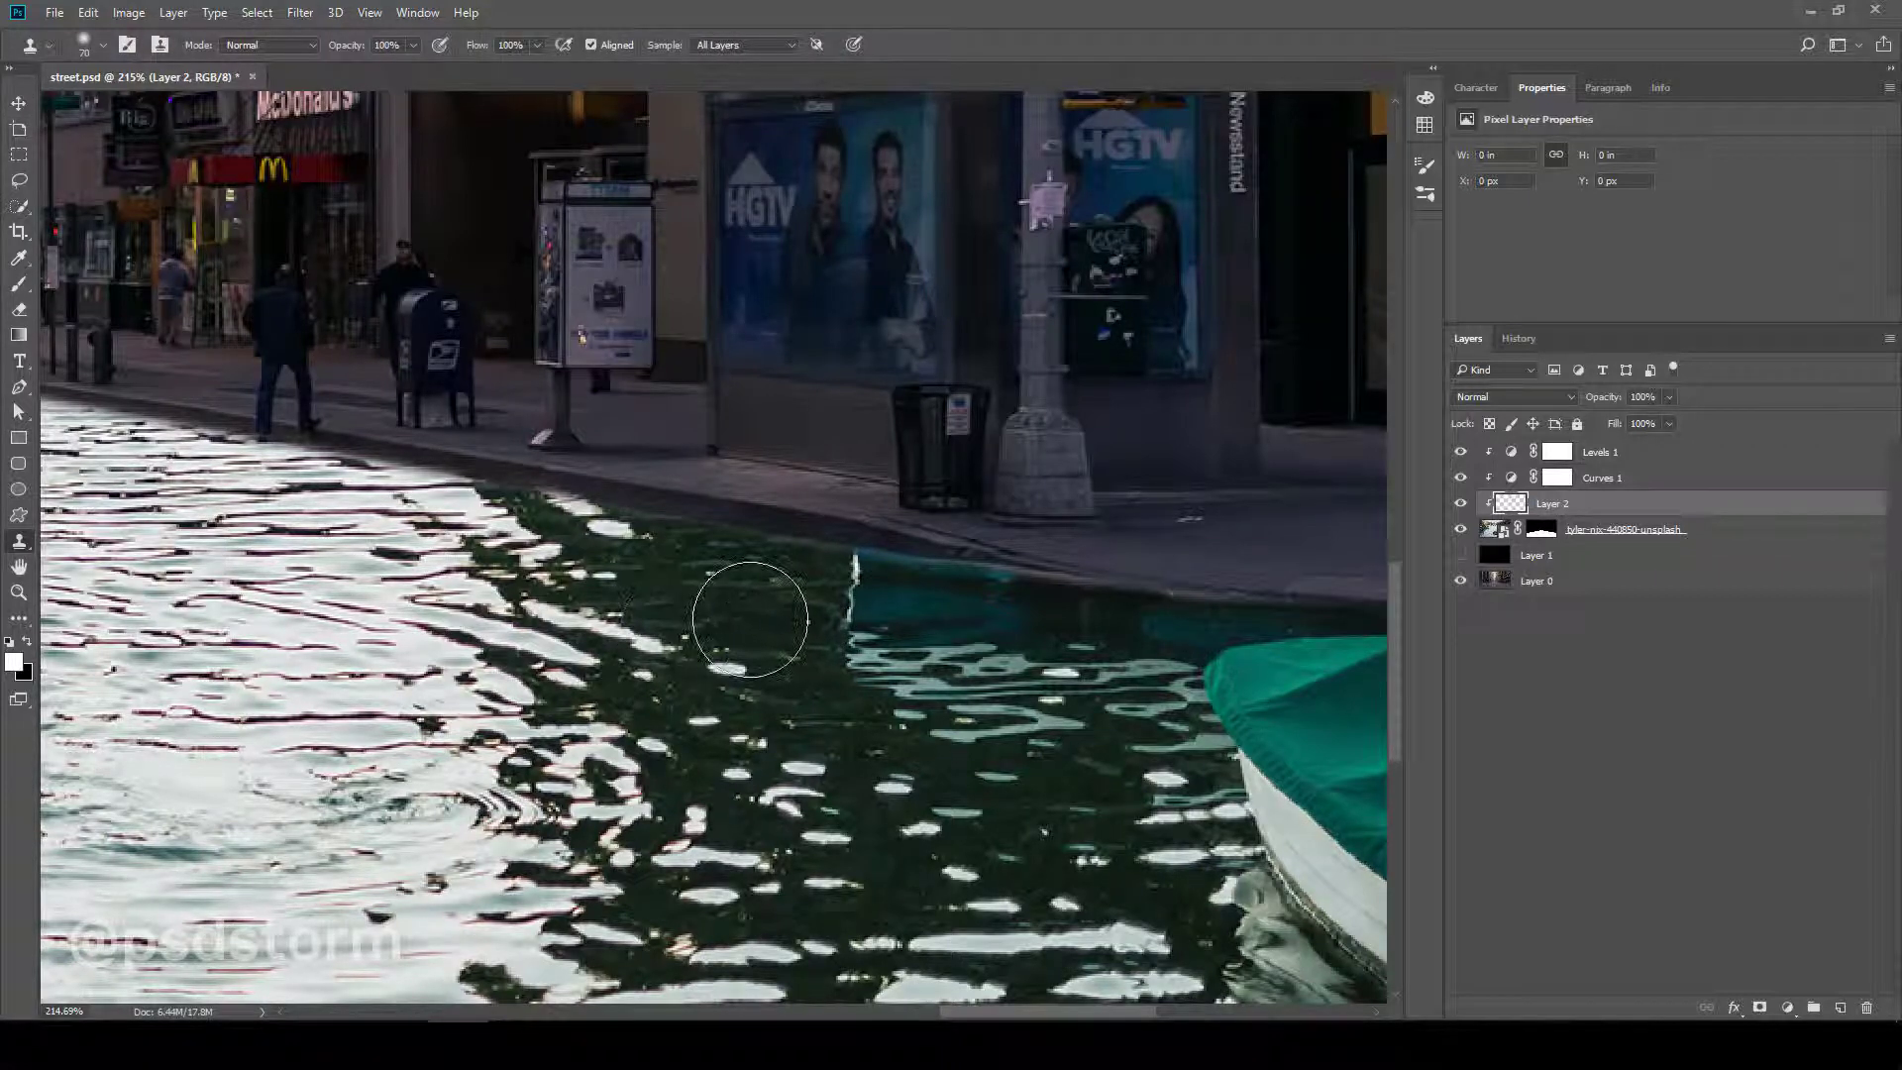
left_click(750, 619, "alt")
left_click_drag(872, 615, 981, 653)
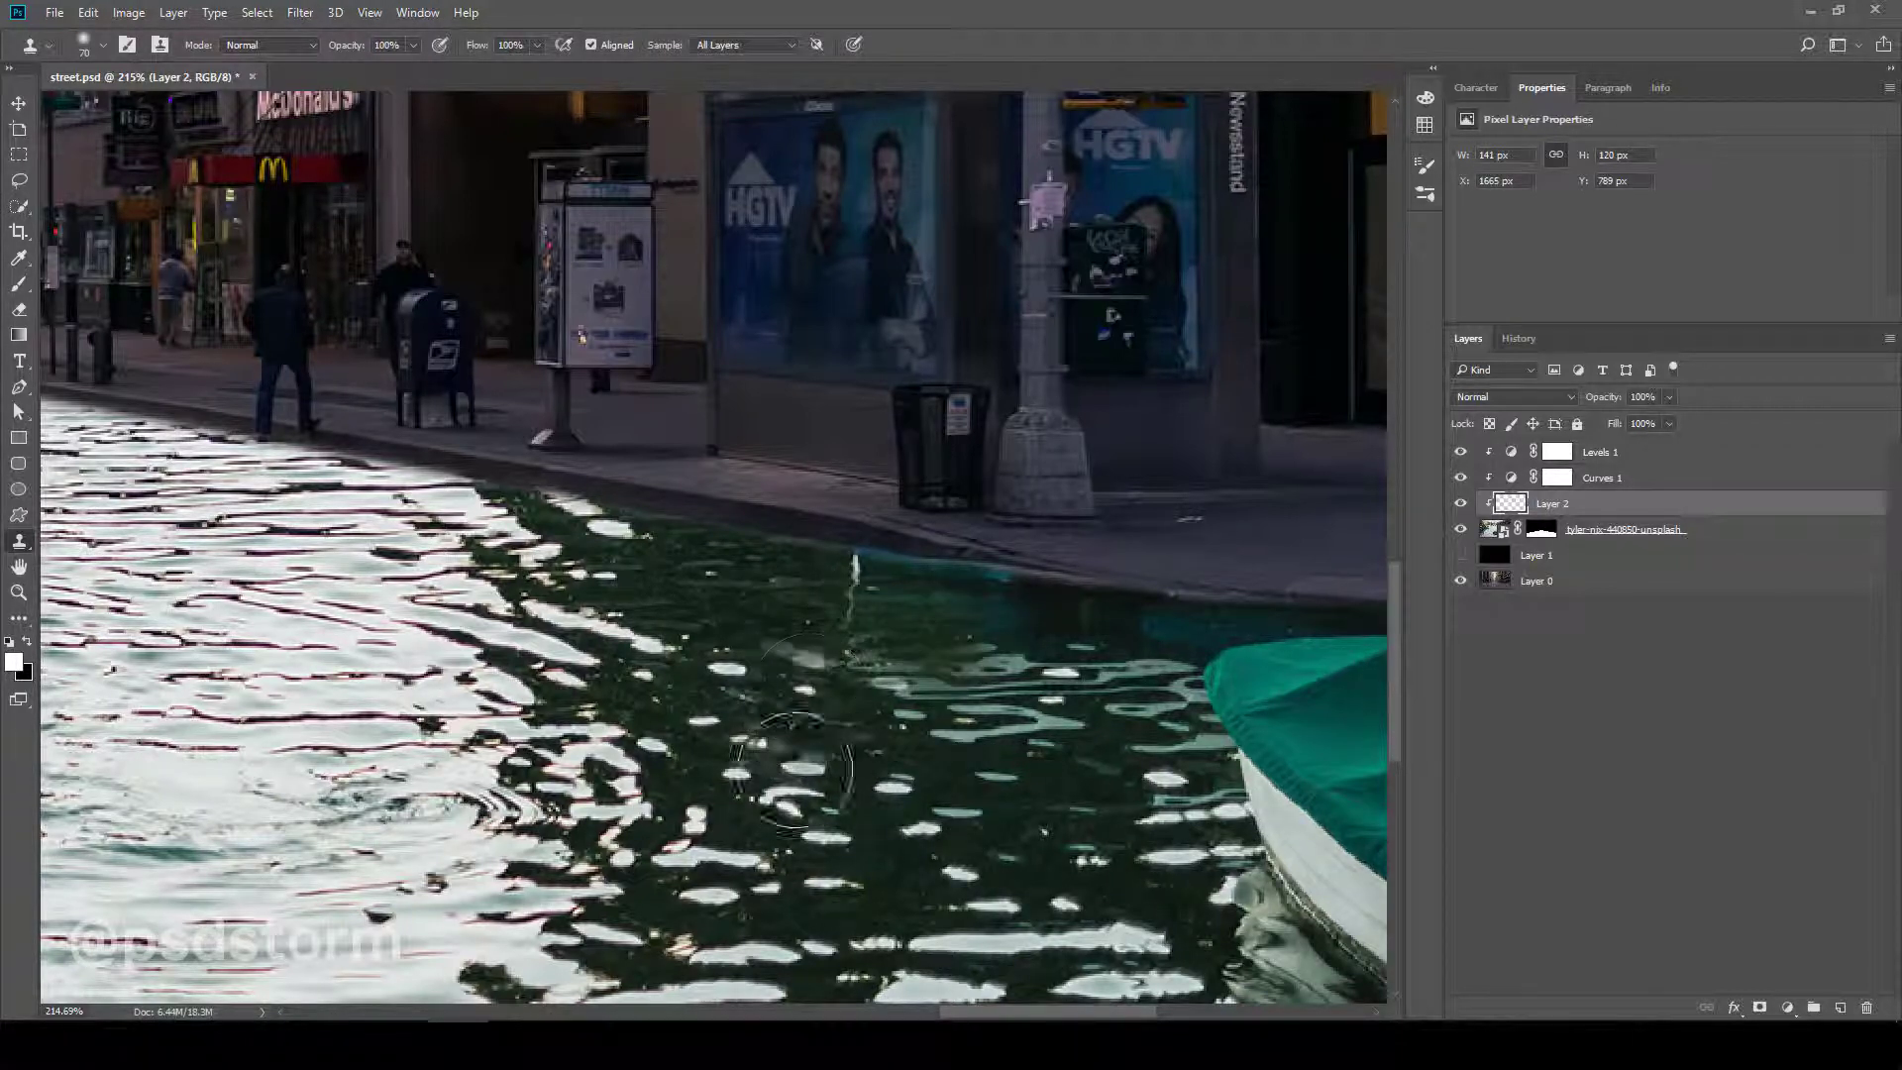
key("ctrl+alt+z")
key("ctrl+alt+z")
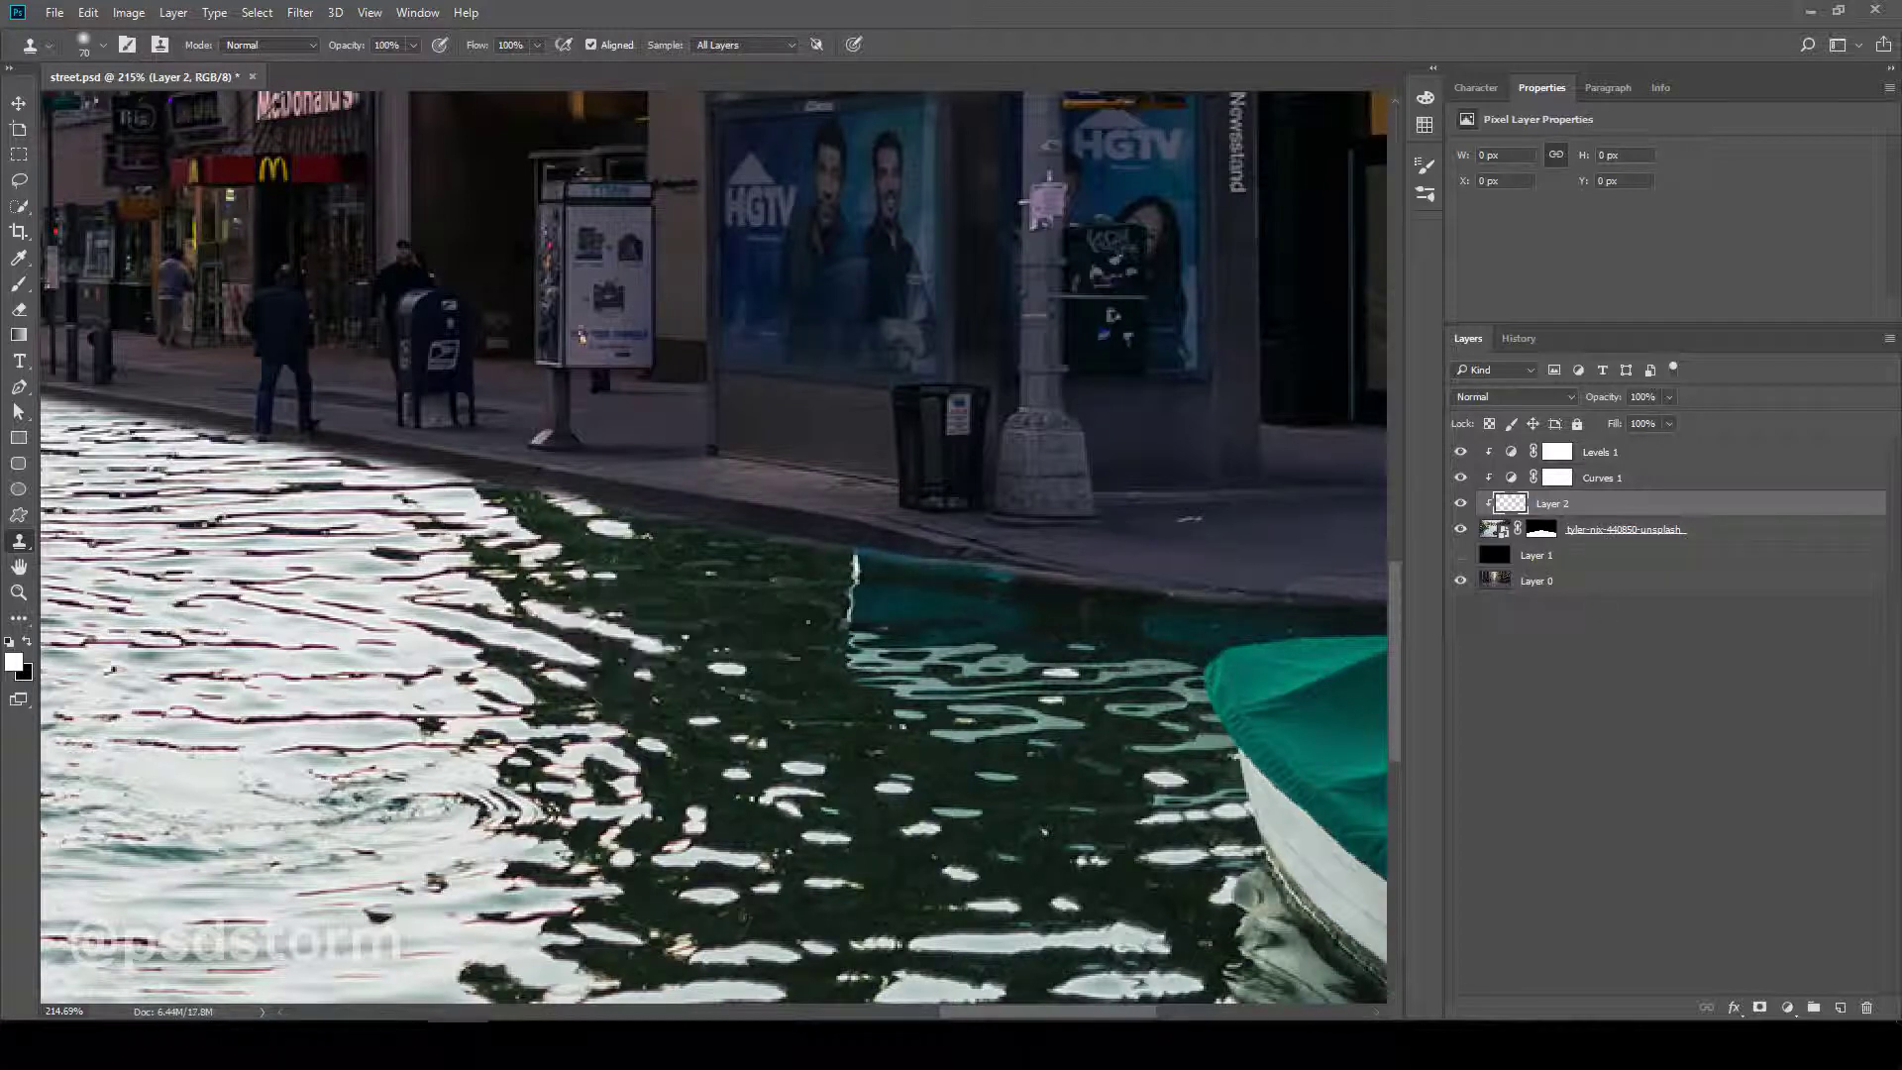
mouse_move(992, 698)
left_mouse_down()
mouse_move(881, 614)
mouse_move(1020, 684)
left_mouse_up()
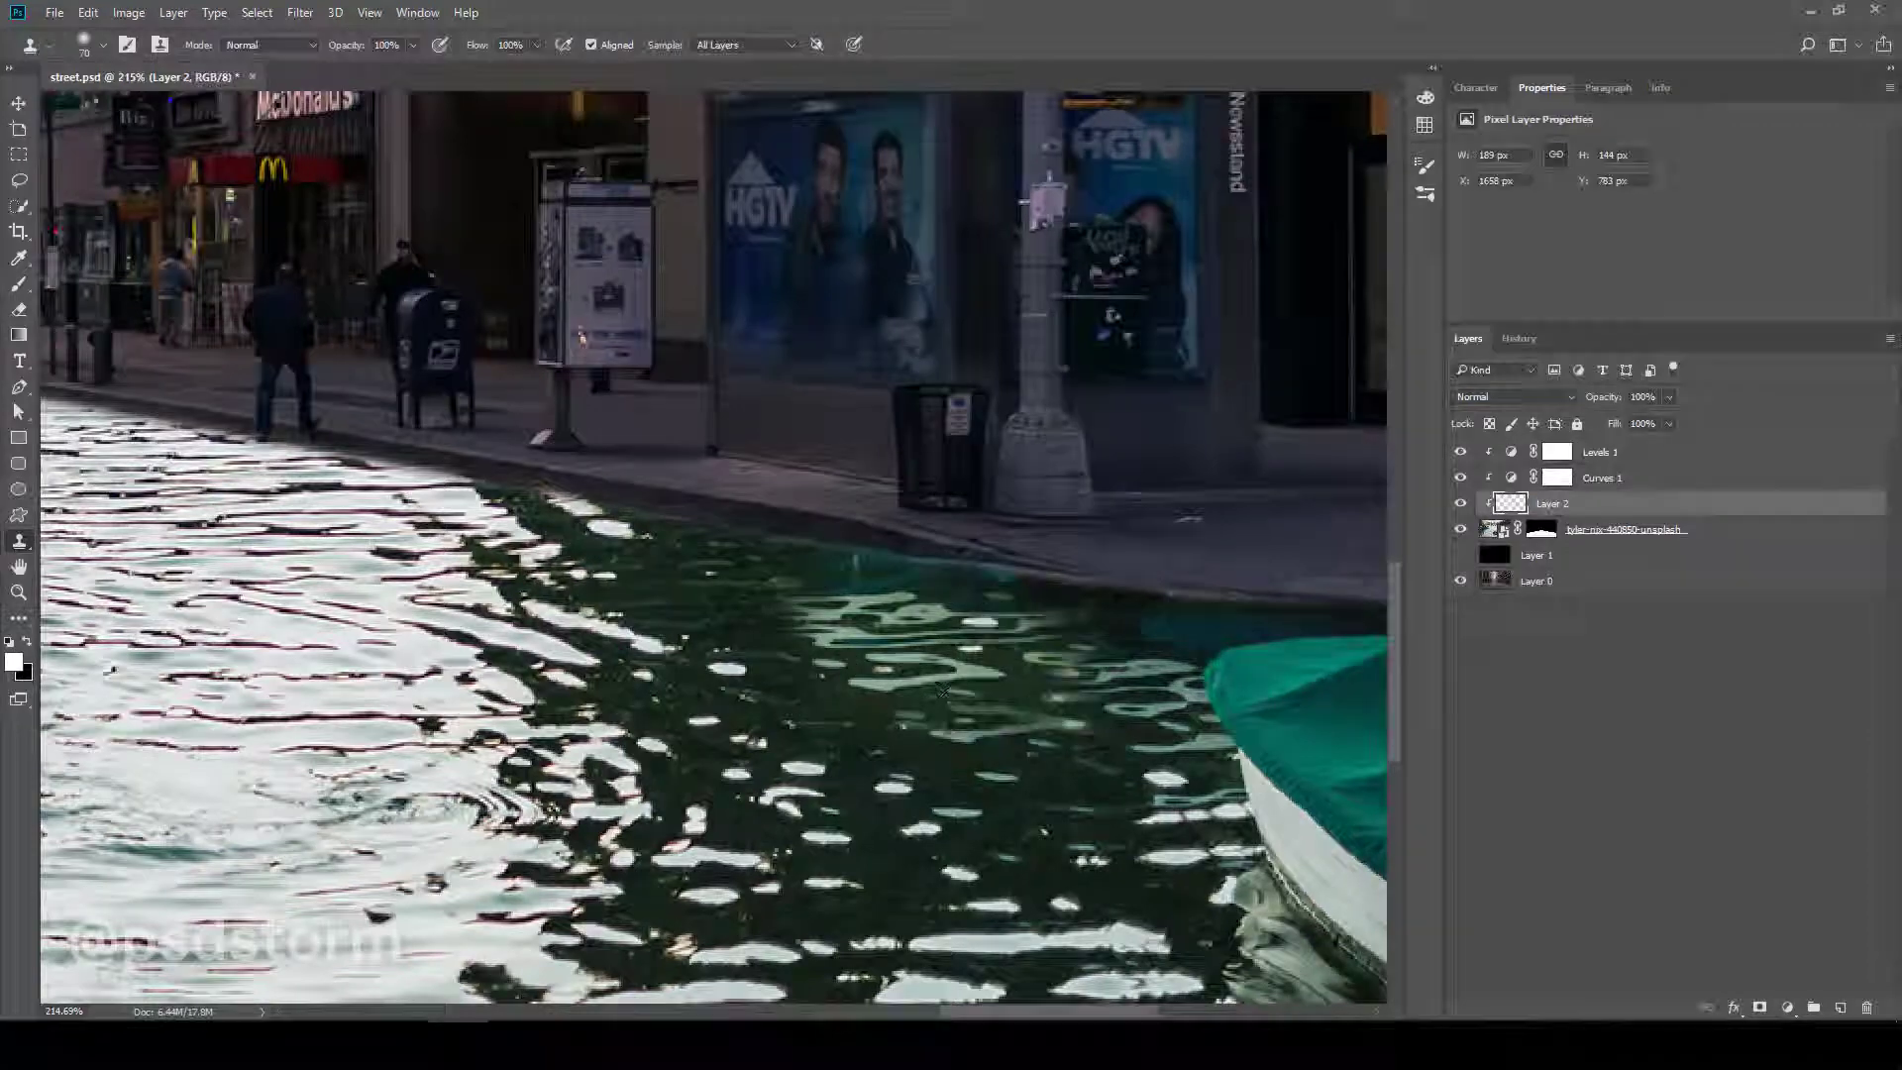
scroll(833, 580, "up", 1)
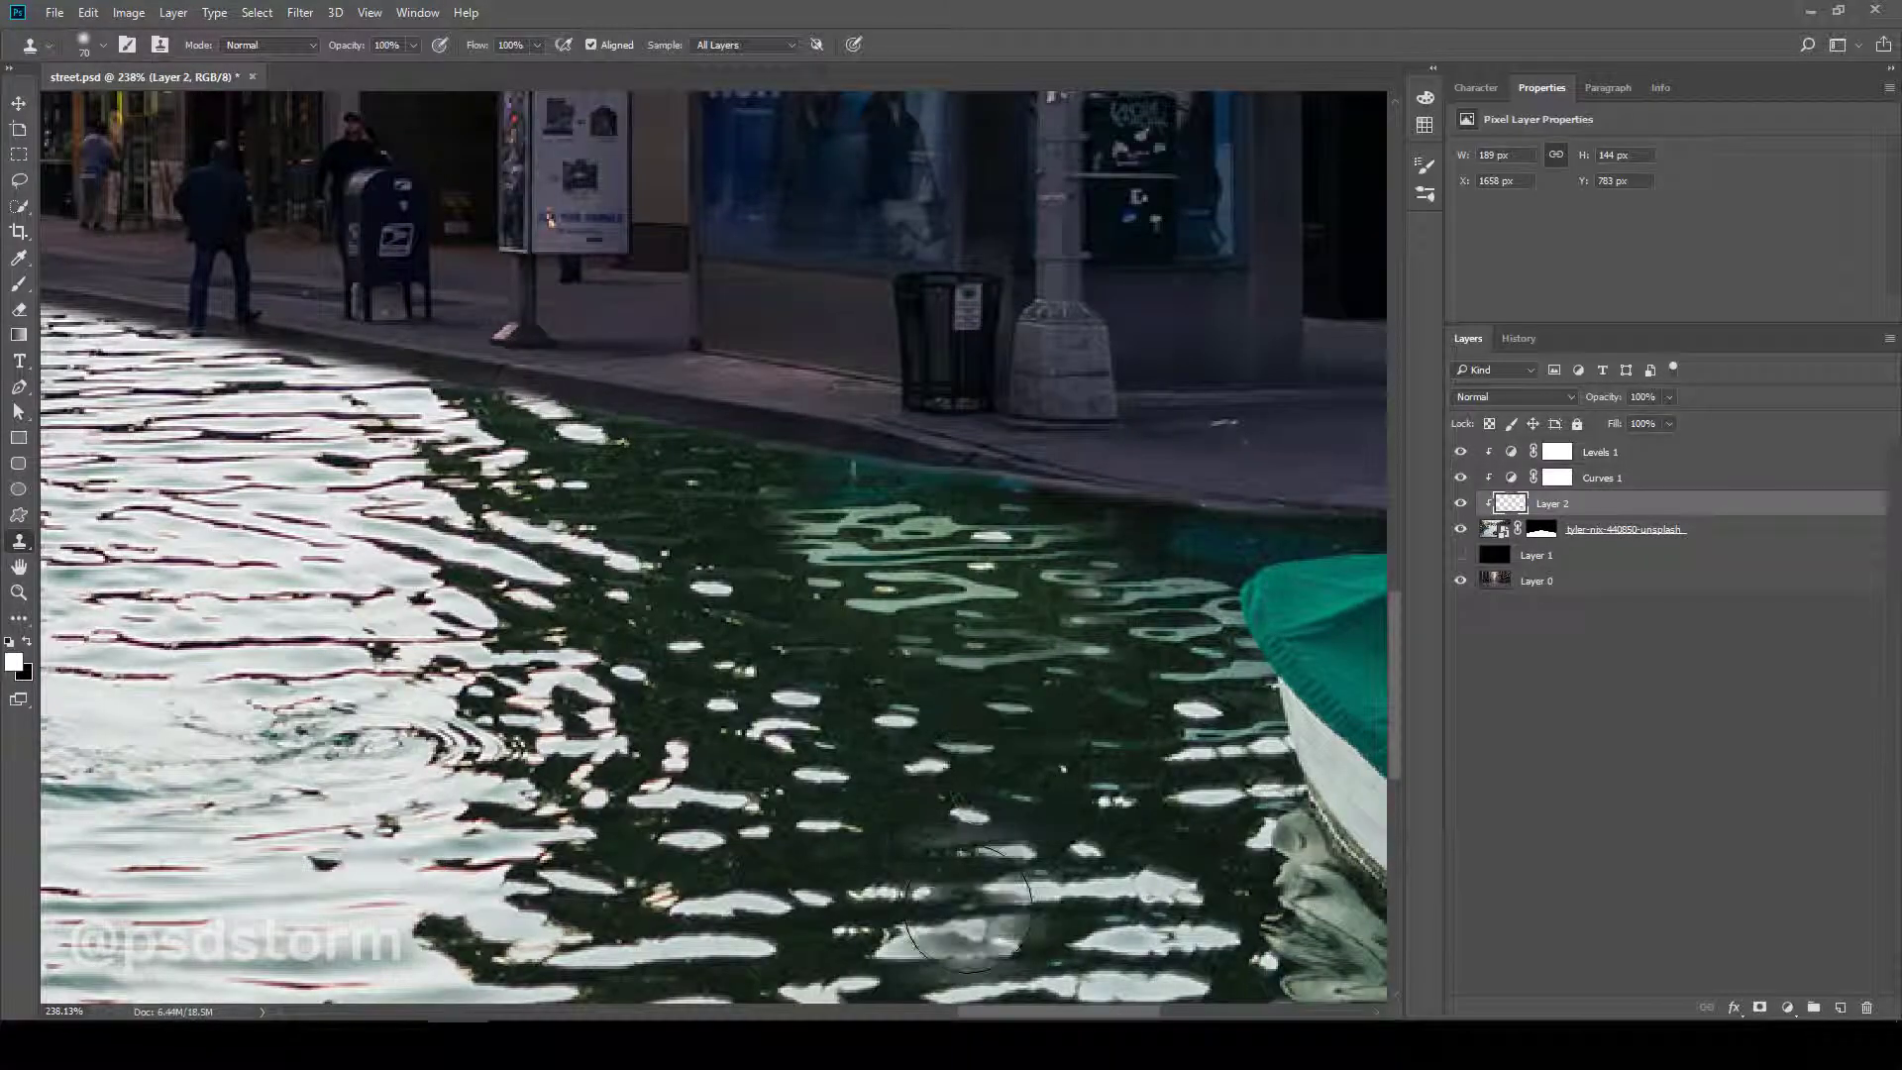
left_click(758, 546)
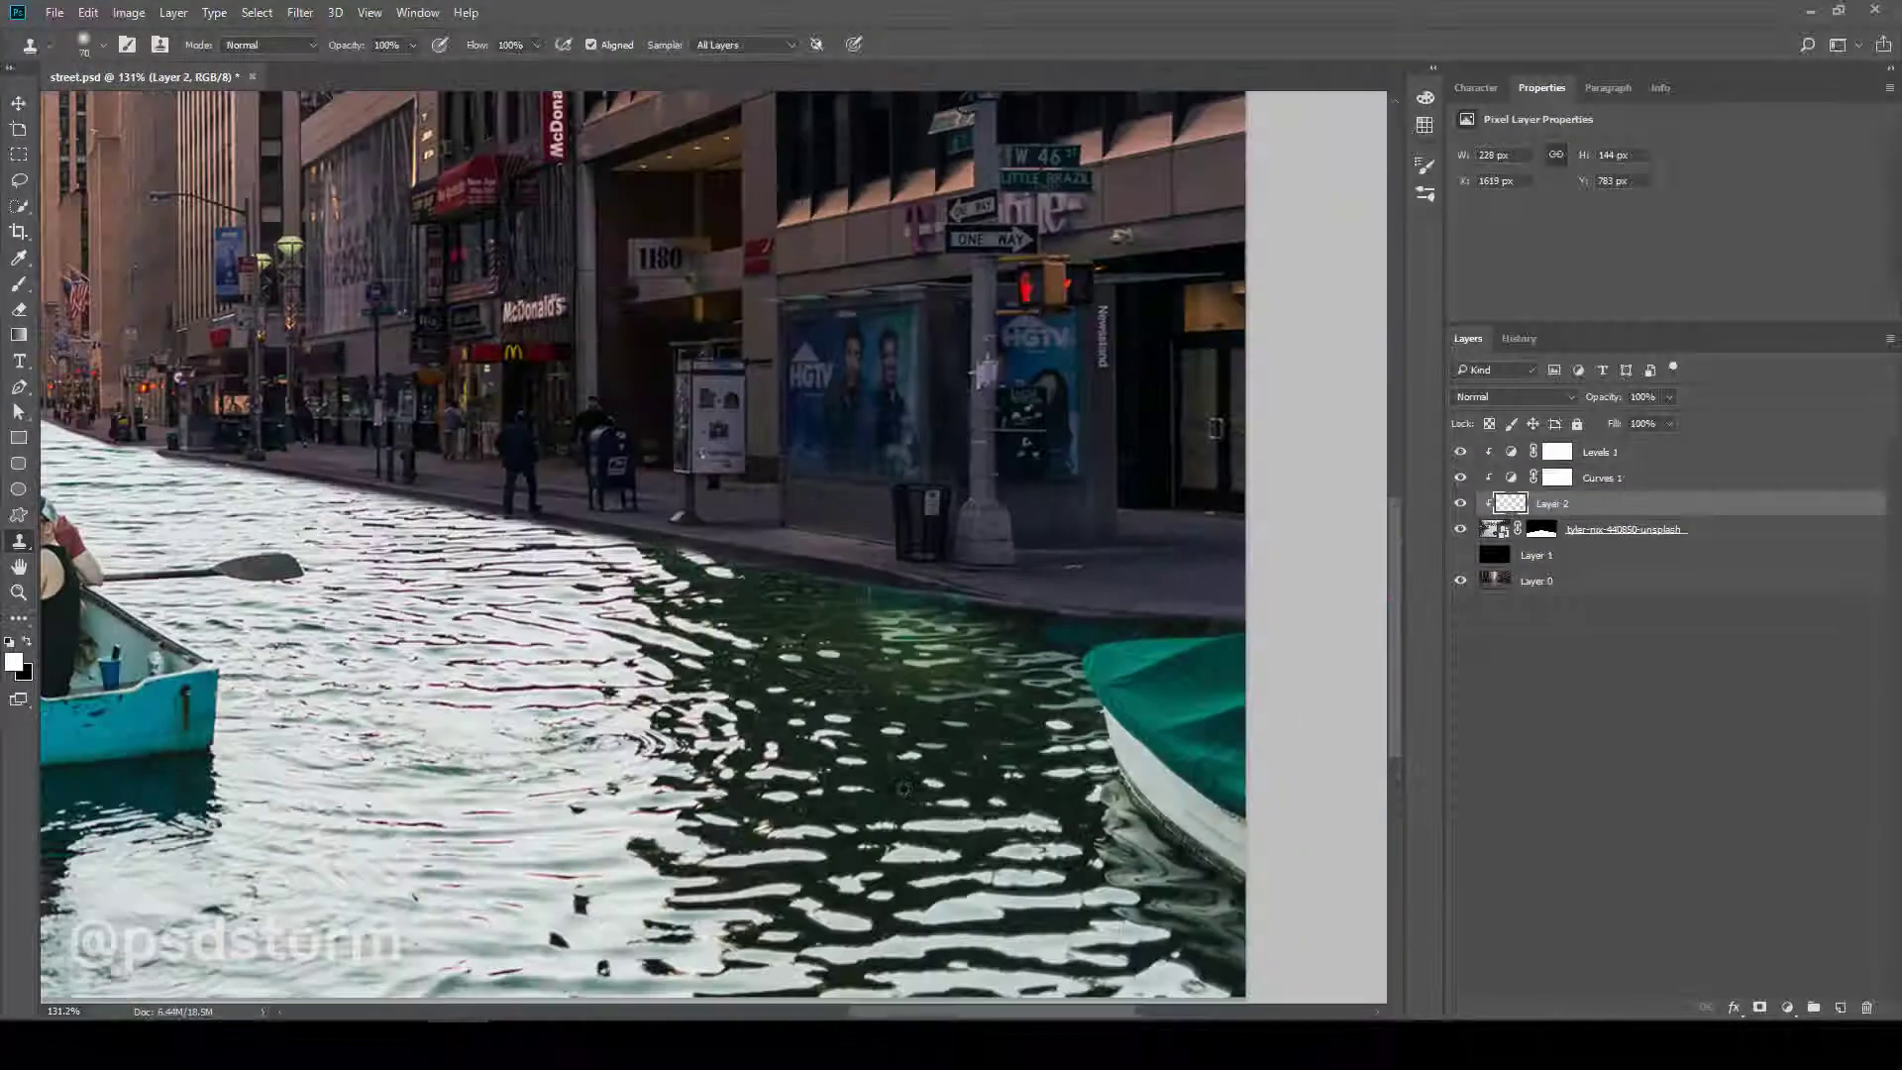
- Hide Levels 1 and toggle layers to compare the cloned patch before and after
scroll(758, 546, "down", 3)
scroll(758, 547, "up", 2)
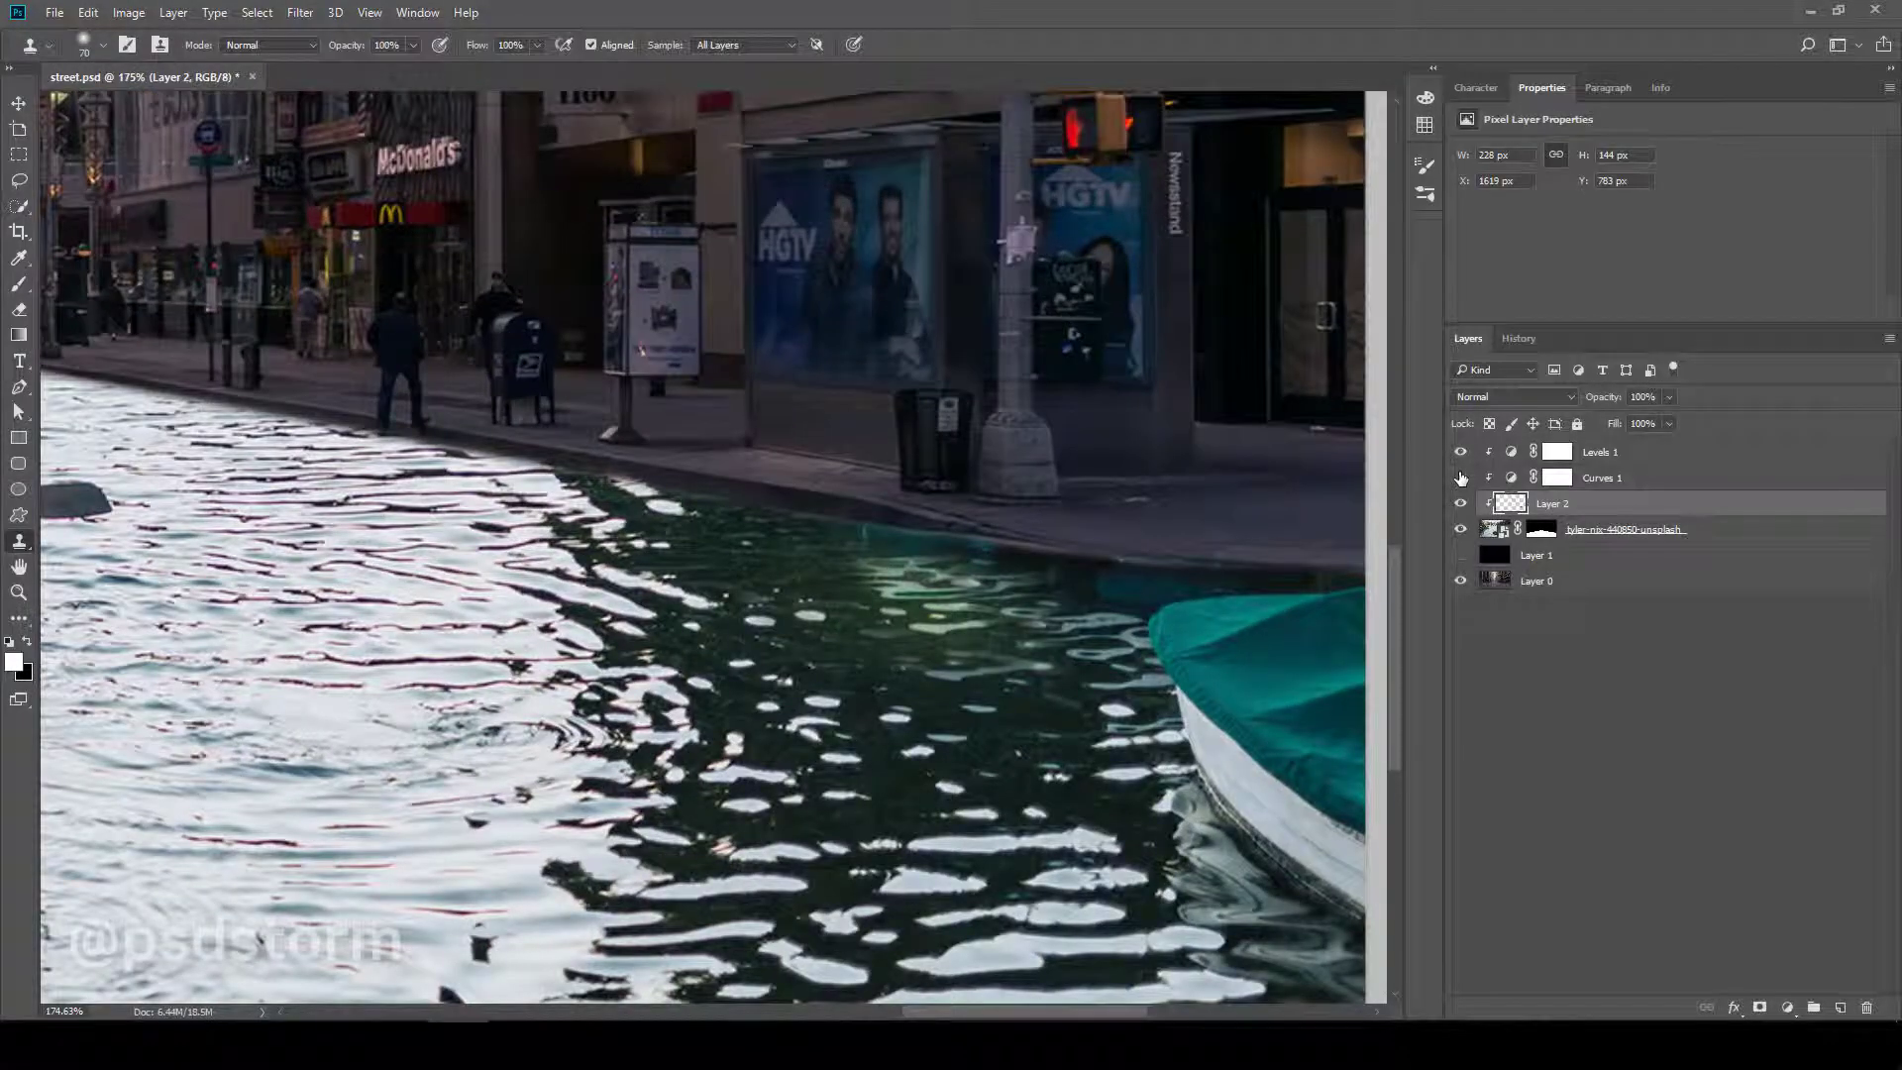
left_click(1463, 453)
left_click(1462, 530)
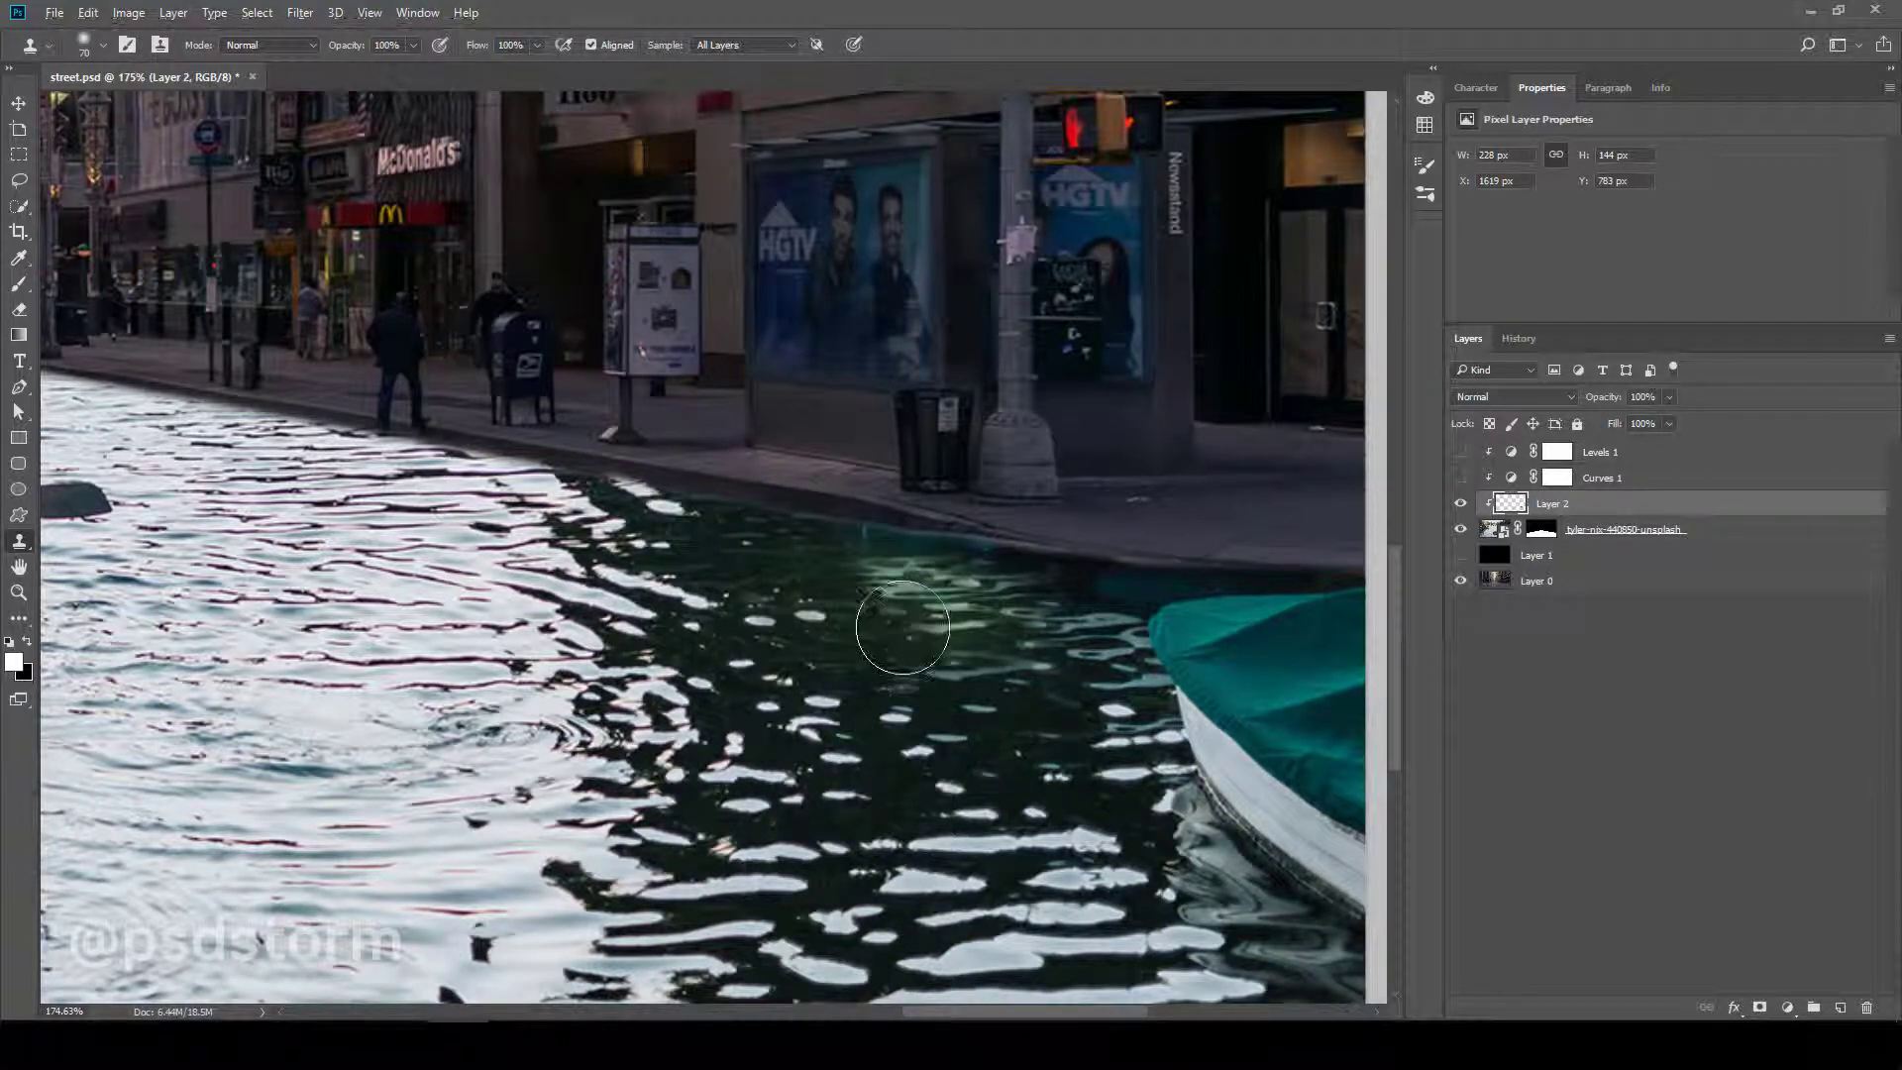
scroll(902, 627, "up", 2)
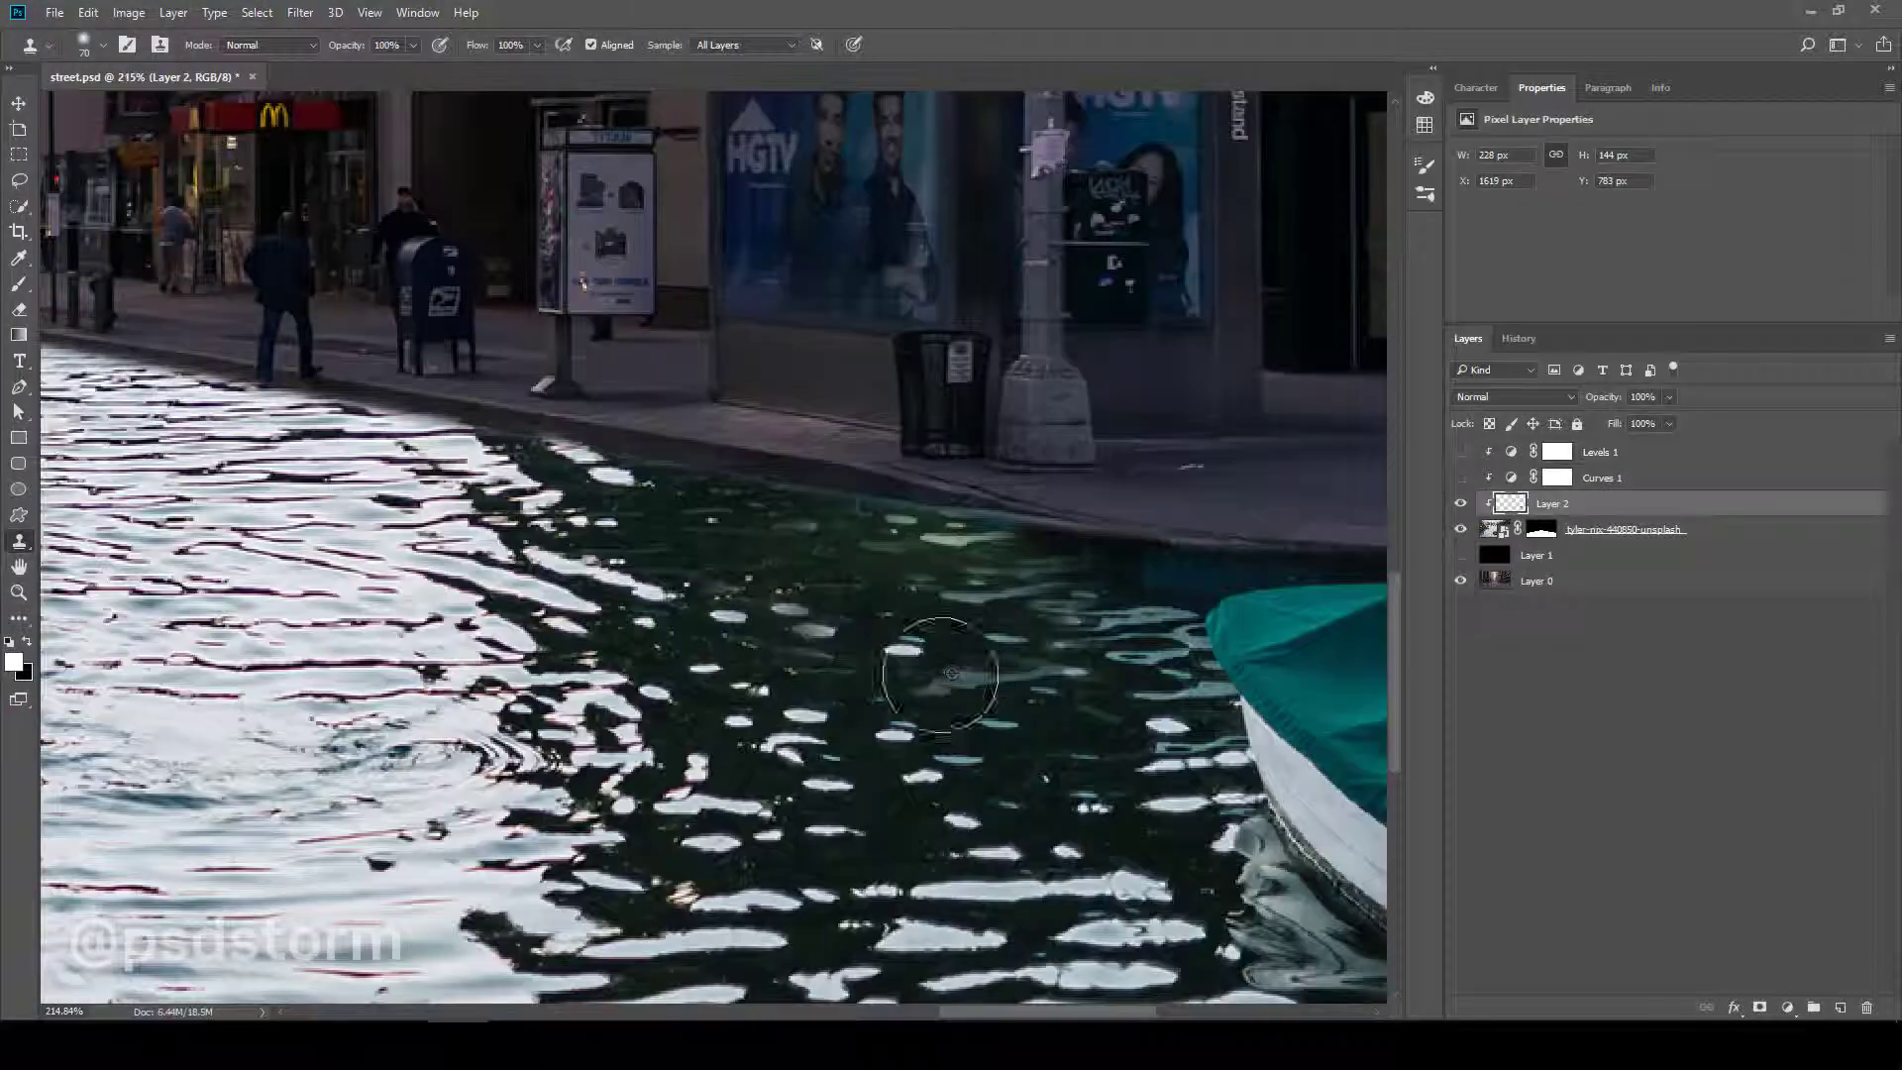
left_click(1460, 503)
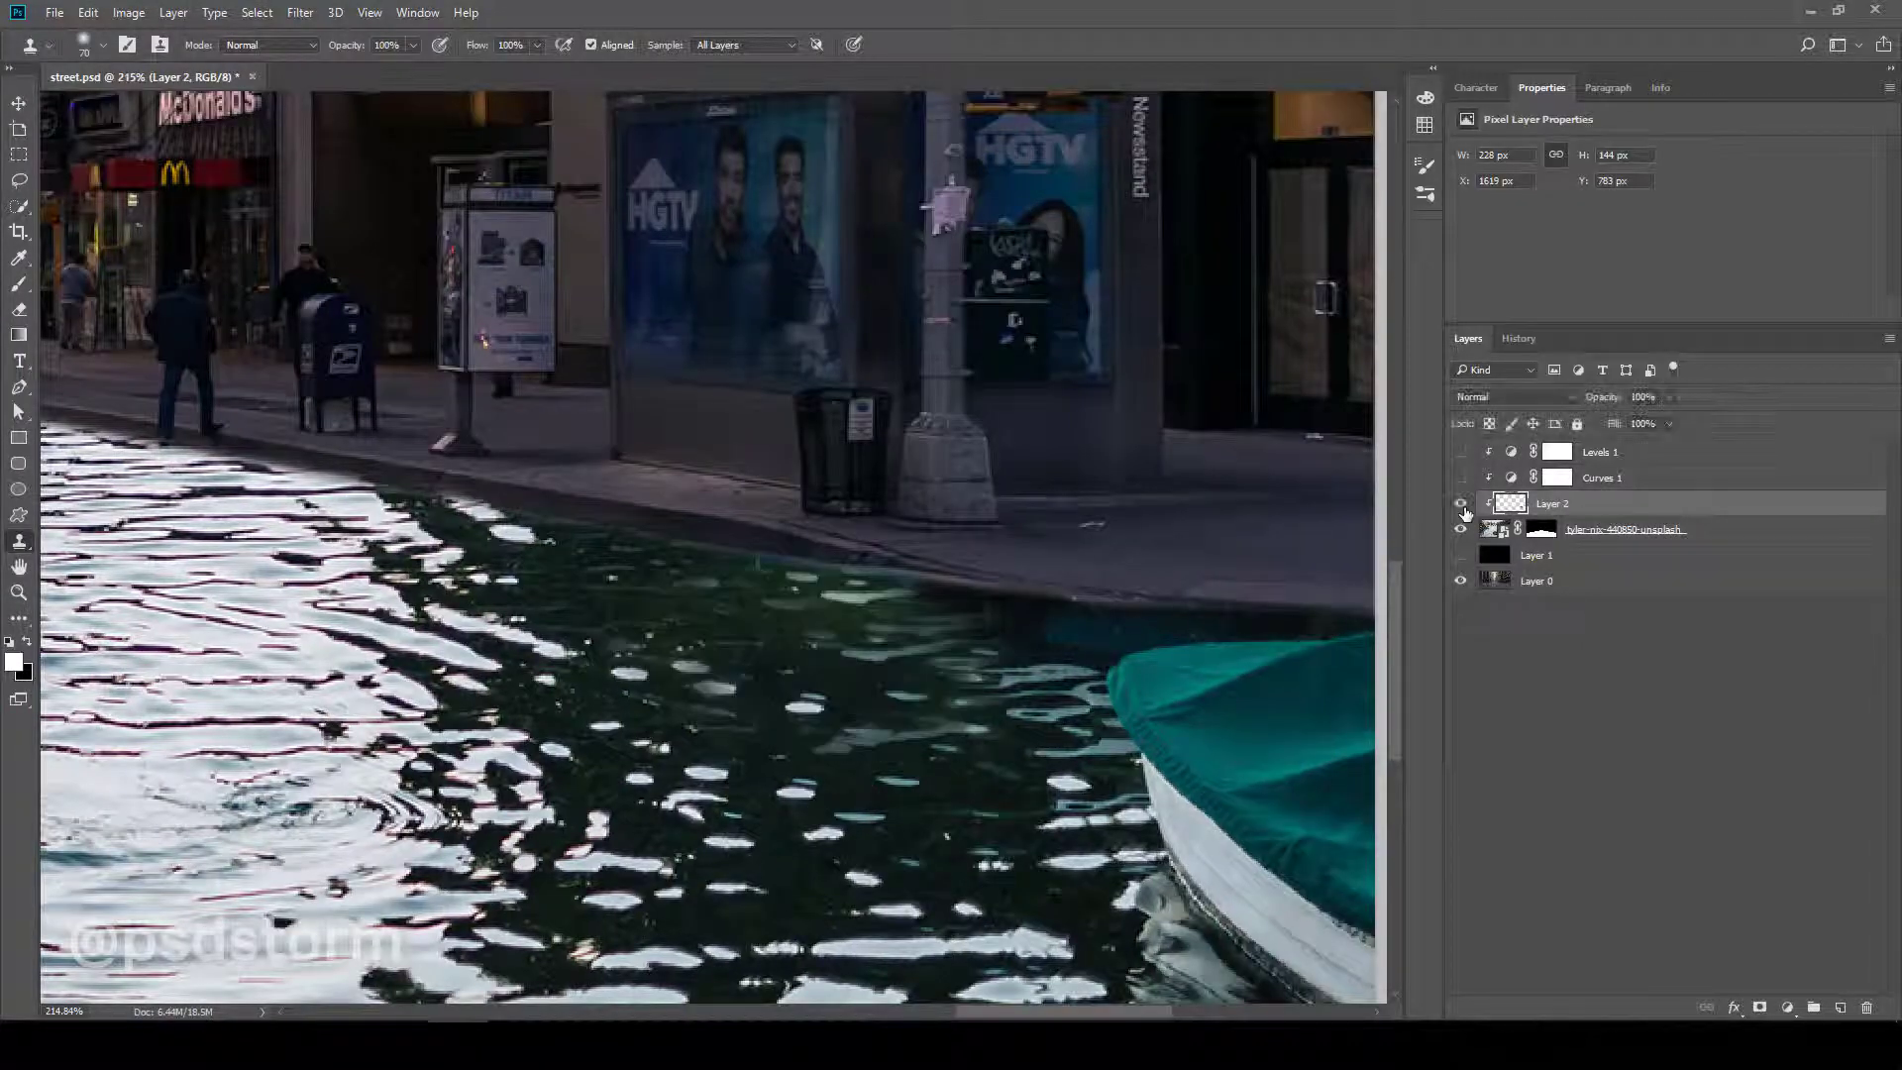
left_click(1460, 503)
scroll(828, 784, "up", 3)
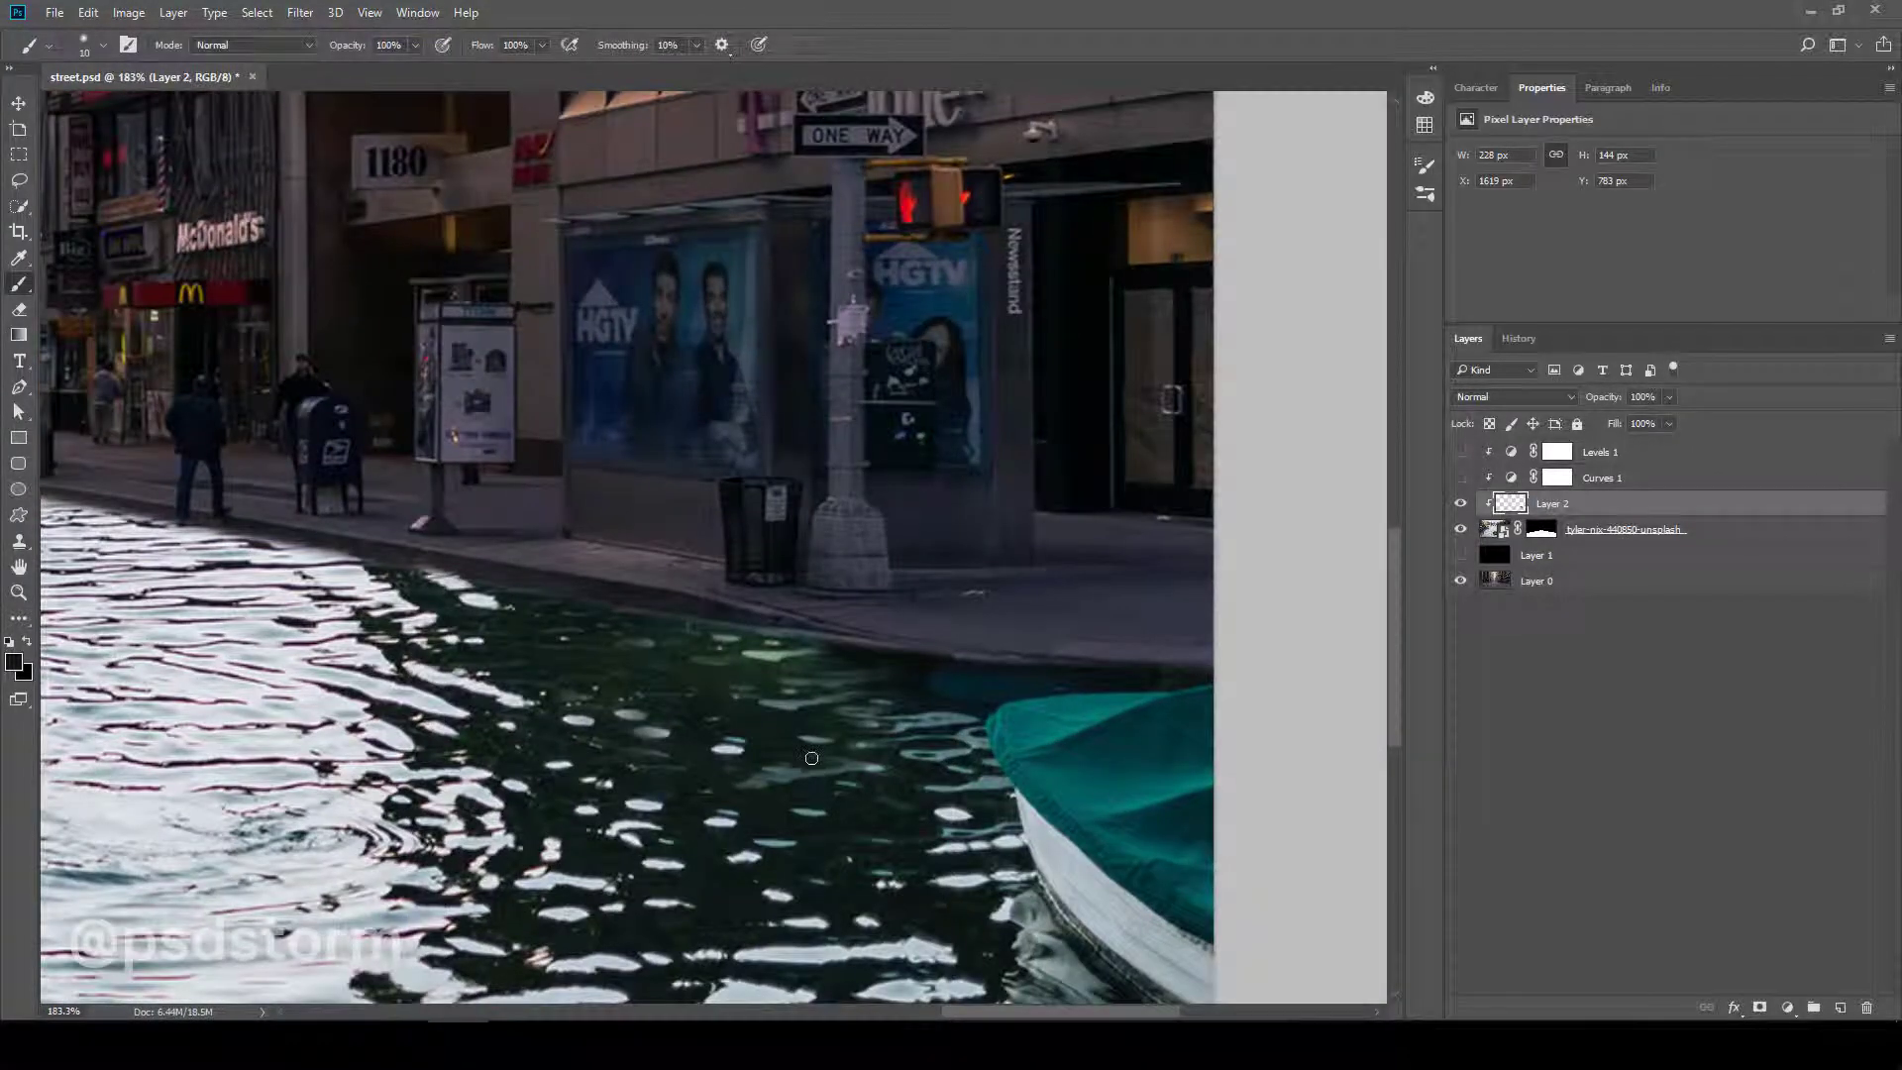
scroll(811, 758, "up", 2)
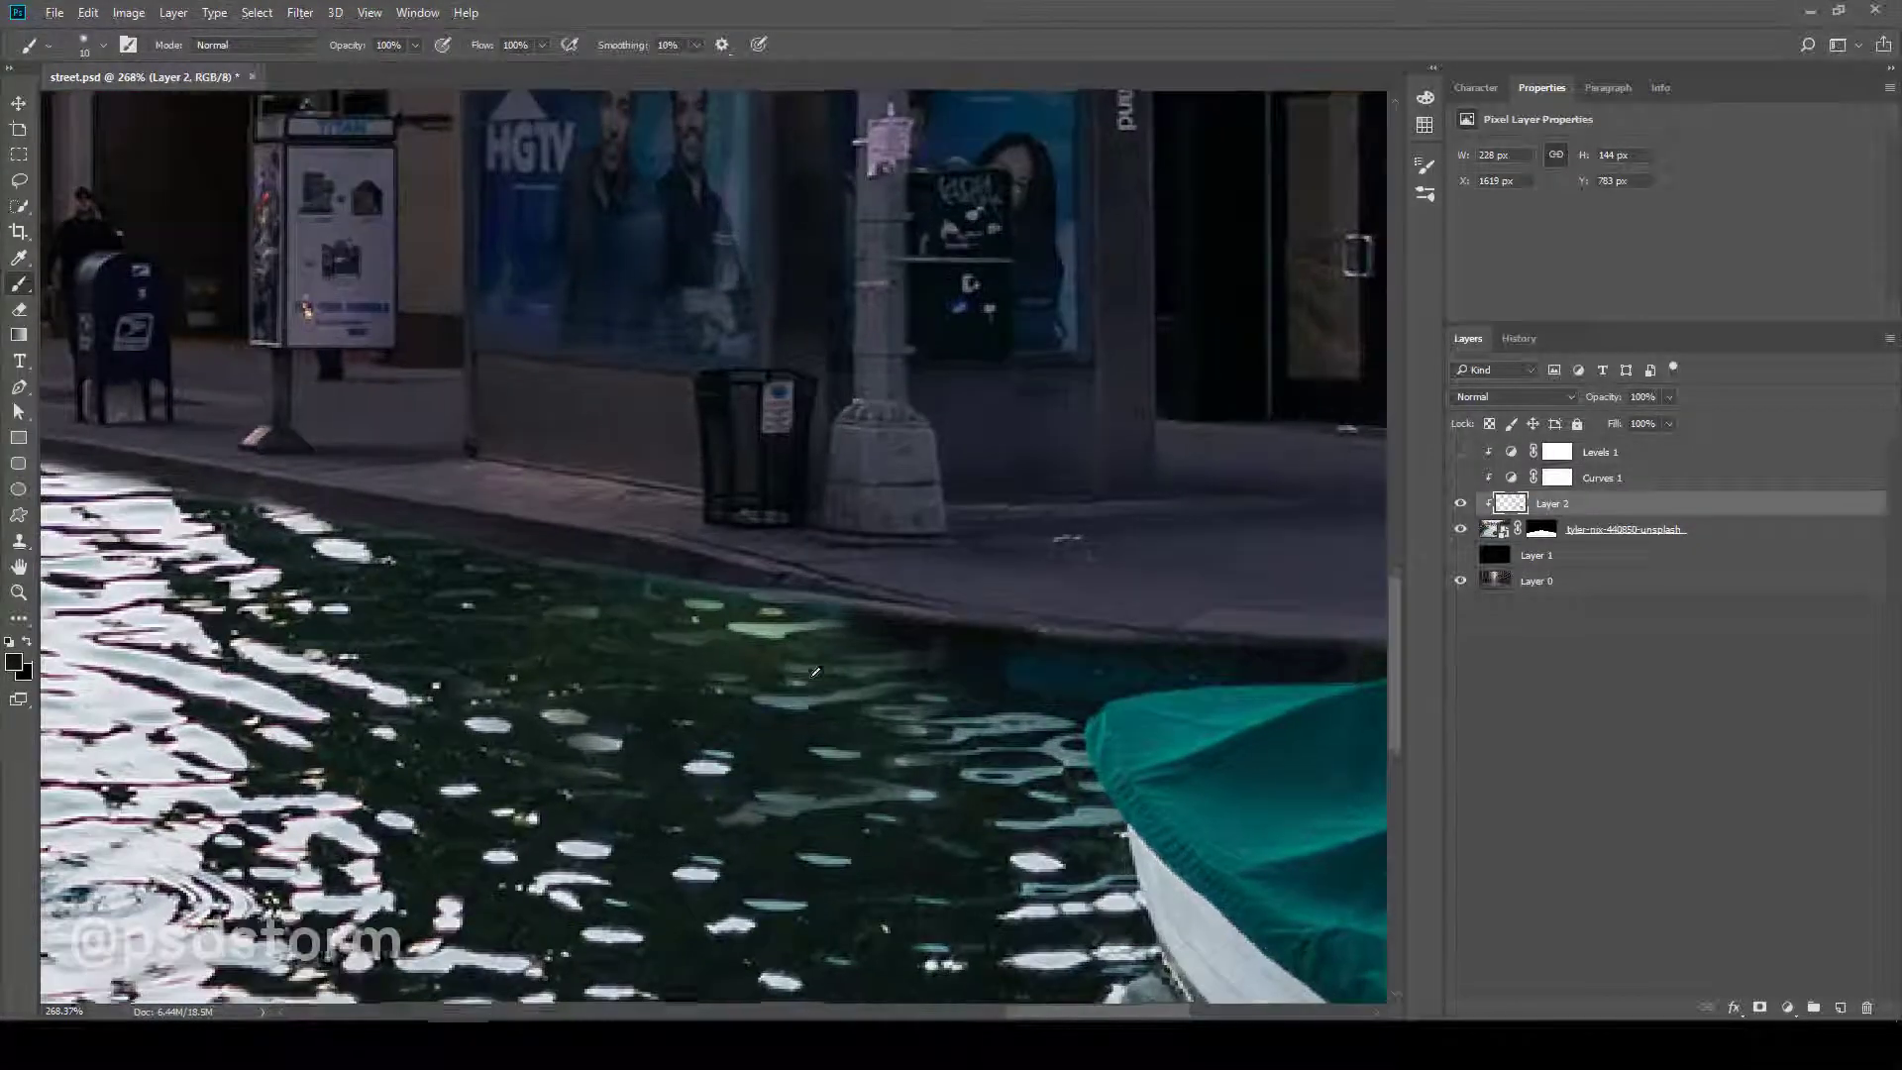
scroll(629, 567, "up", 1)
left_click(1541, 528)
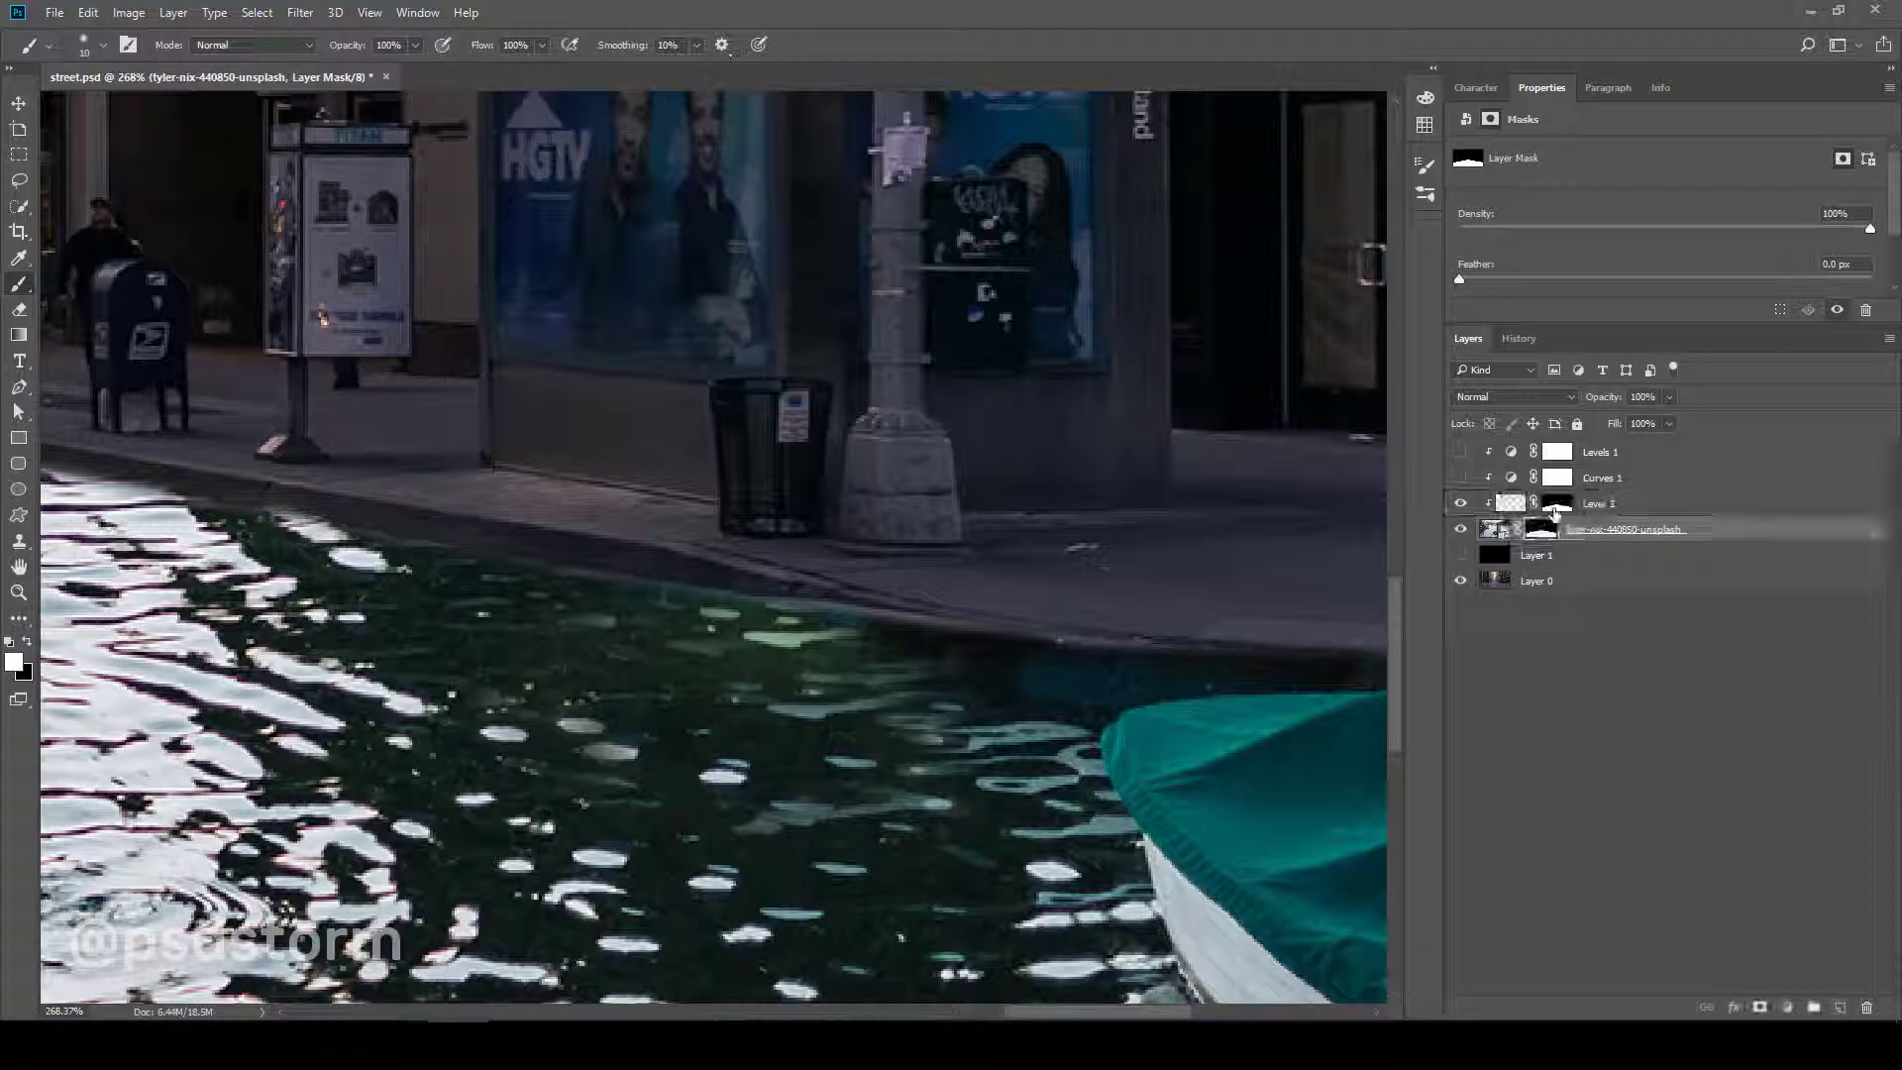
scroll(888, 573, "down", 3)
scroll(887, 574, "up", 1)
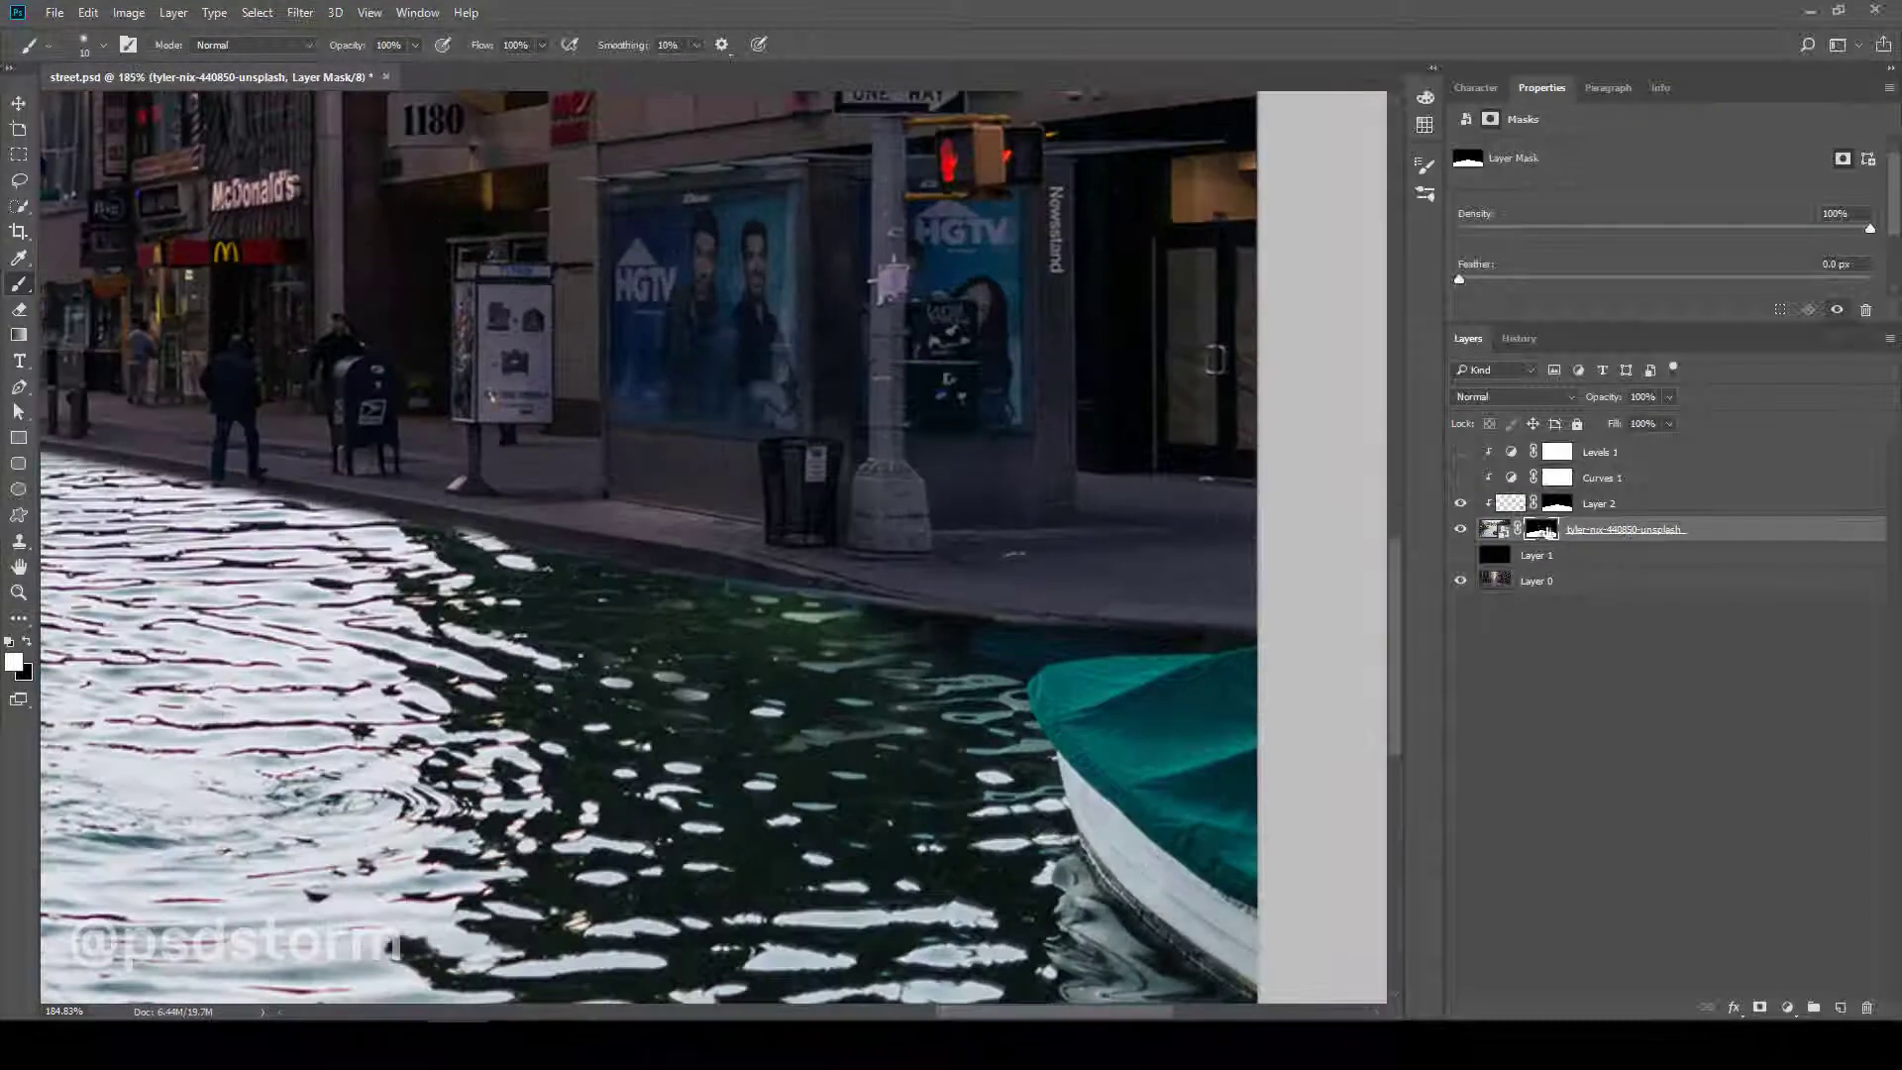
left_click(1460, 503)
left_click(1461, 504)
scroll(807, 611, "up", 3)
scroll(807, 612, "up", 2)
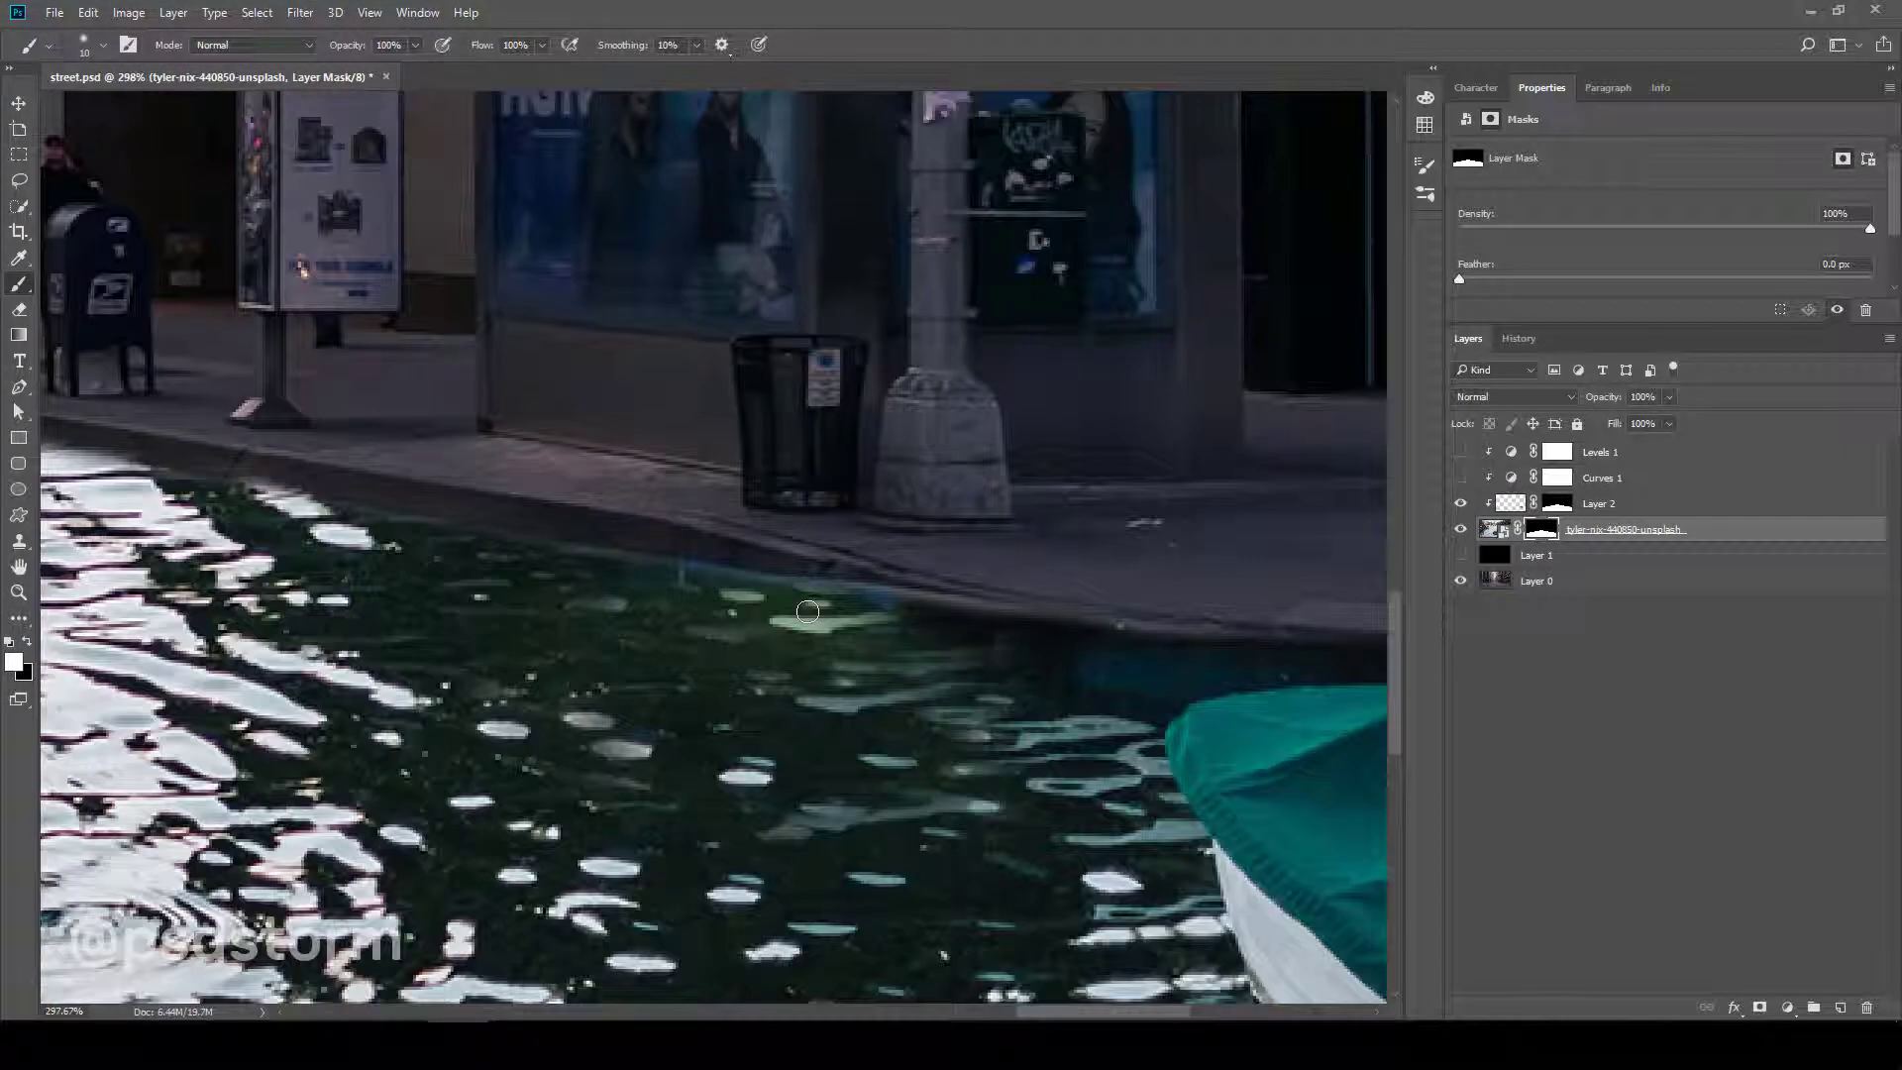
left_click(1498, 505)
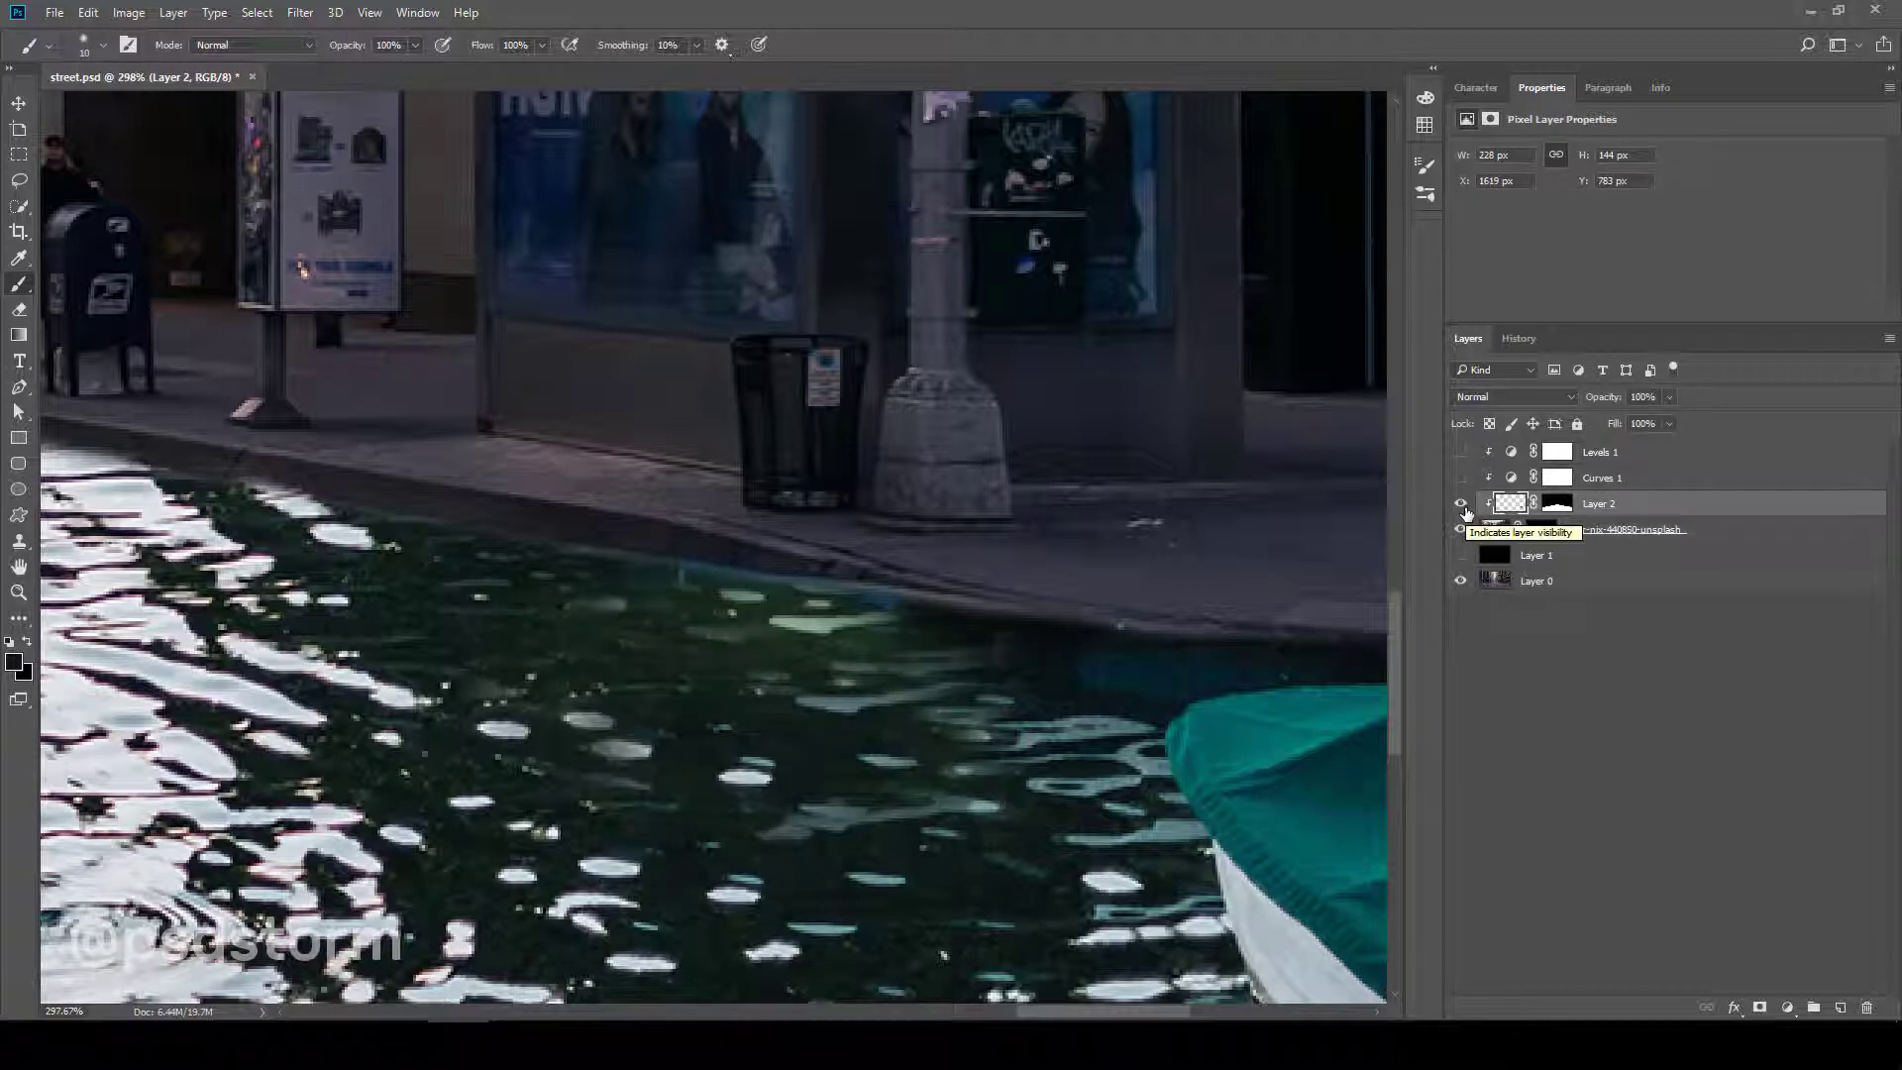
key("v")
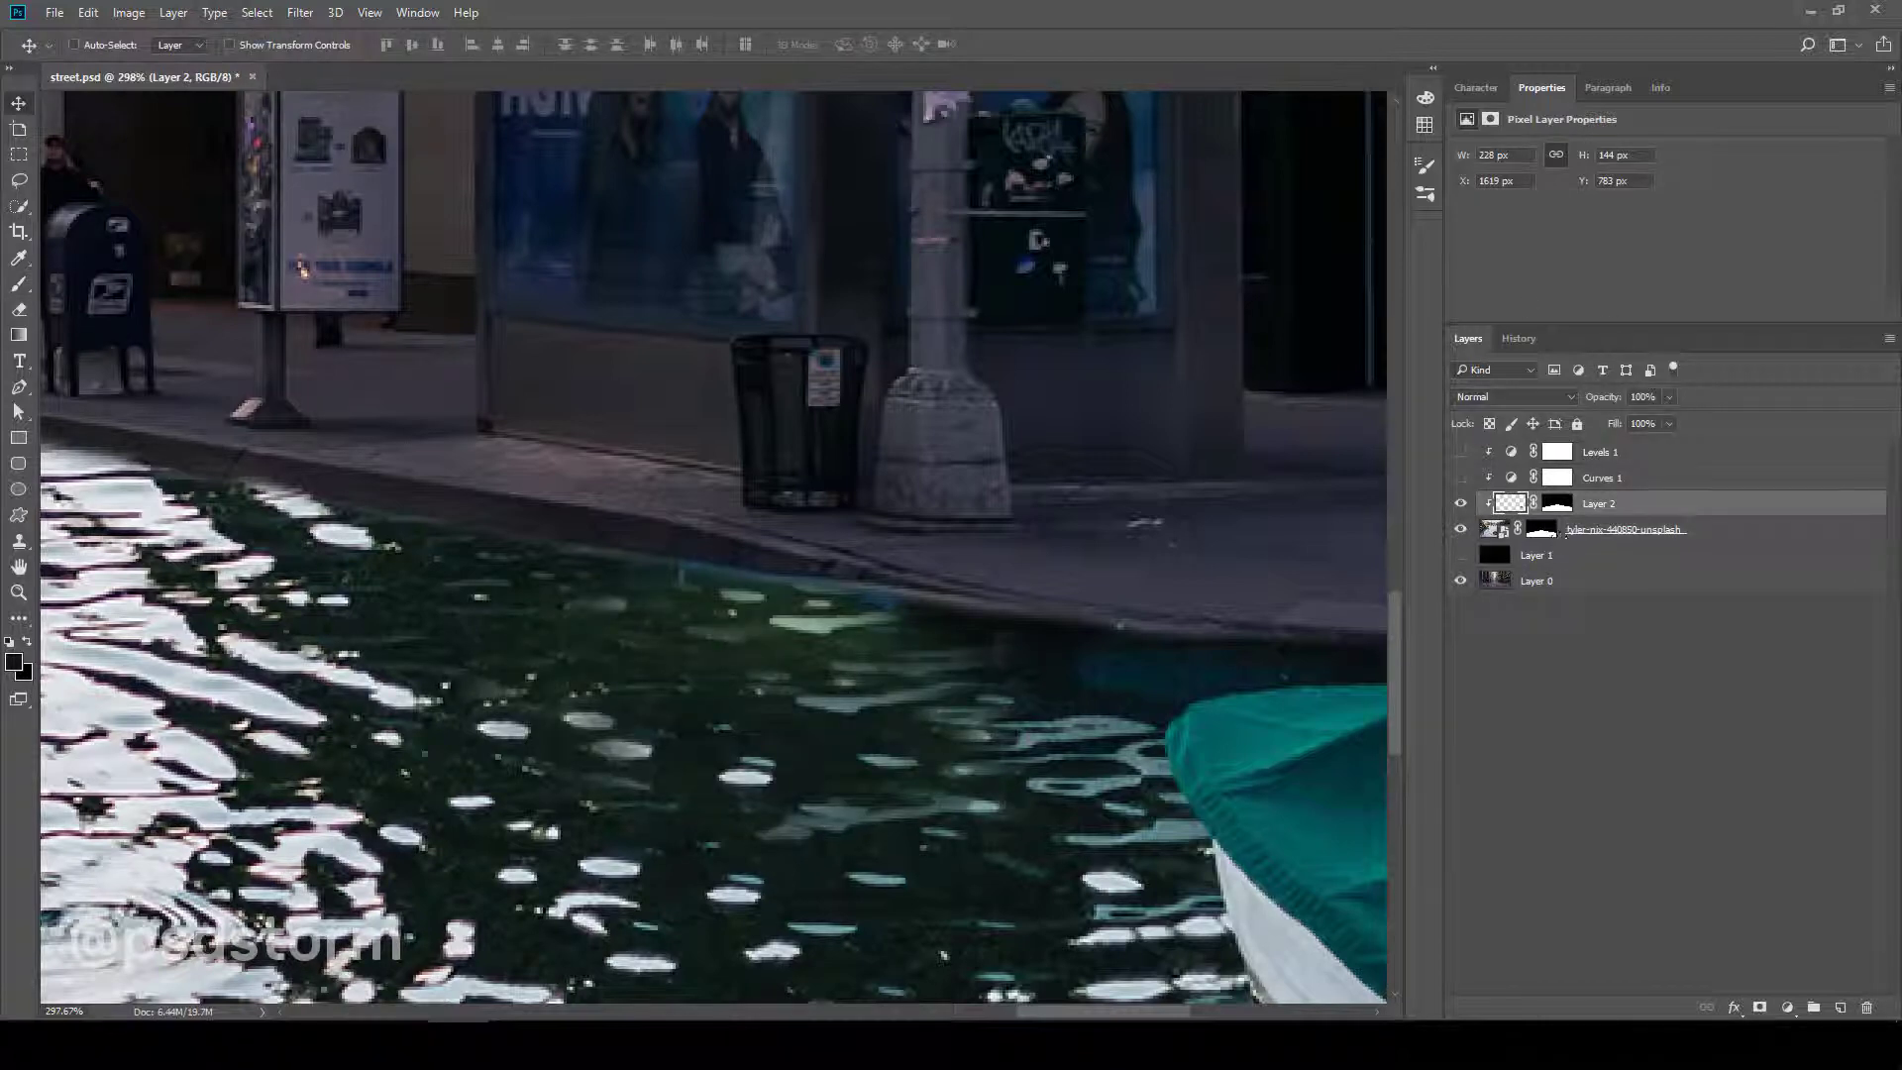
left_click(128, 11)
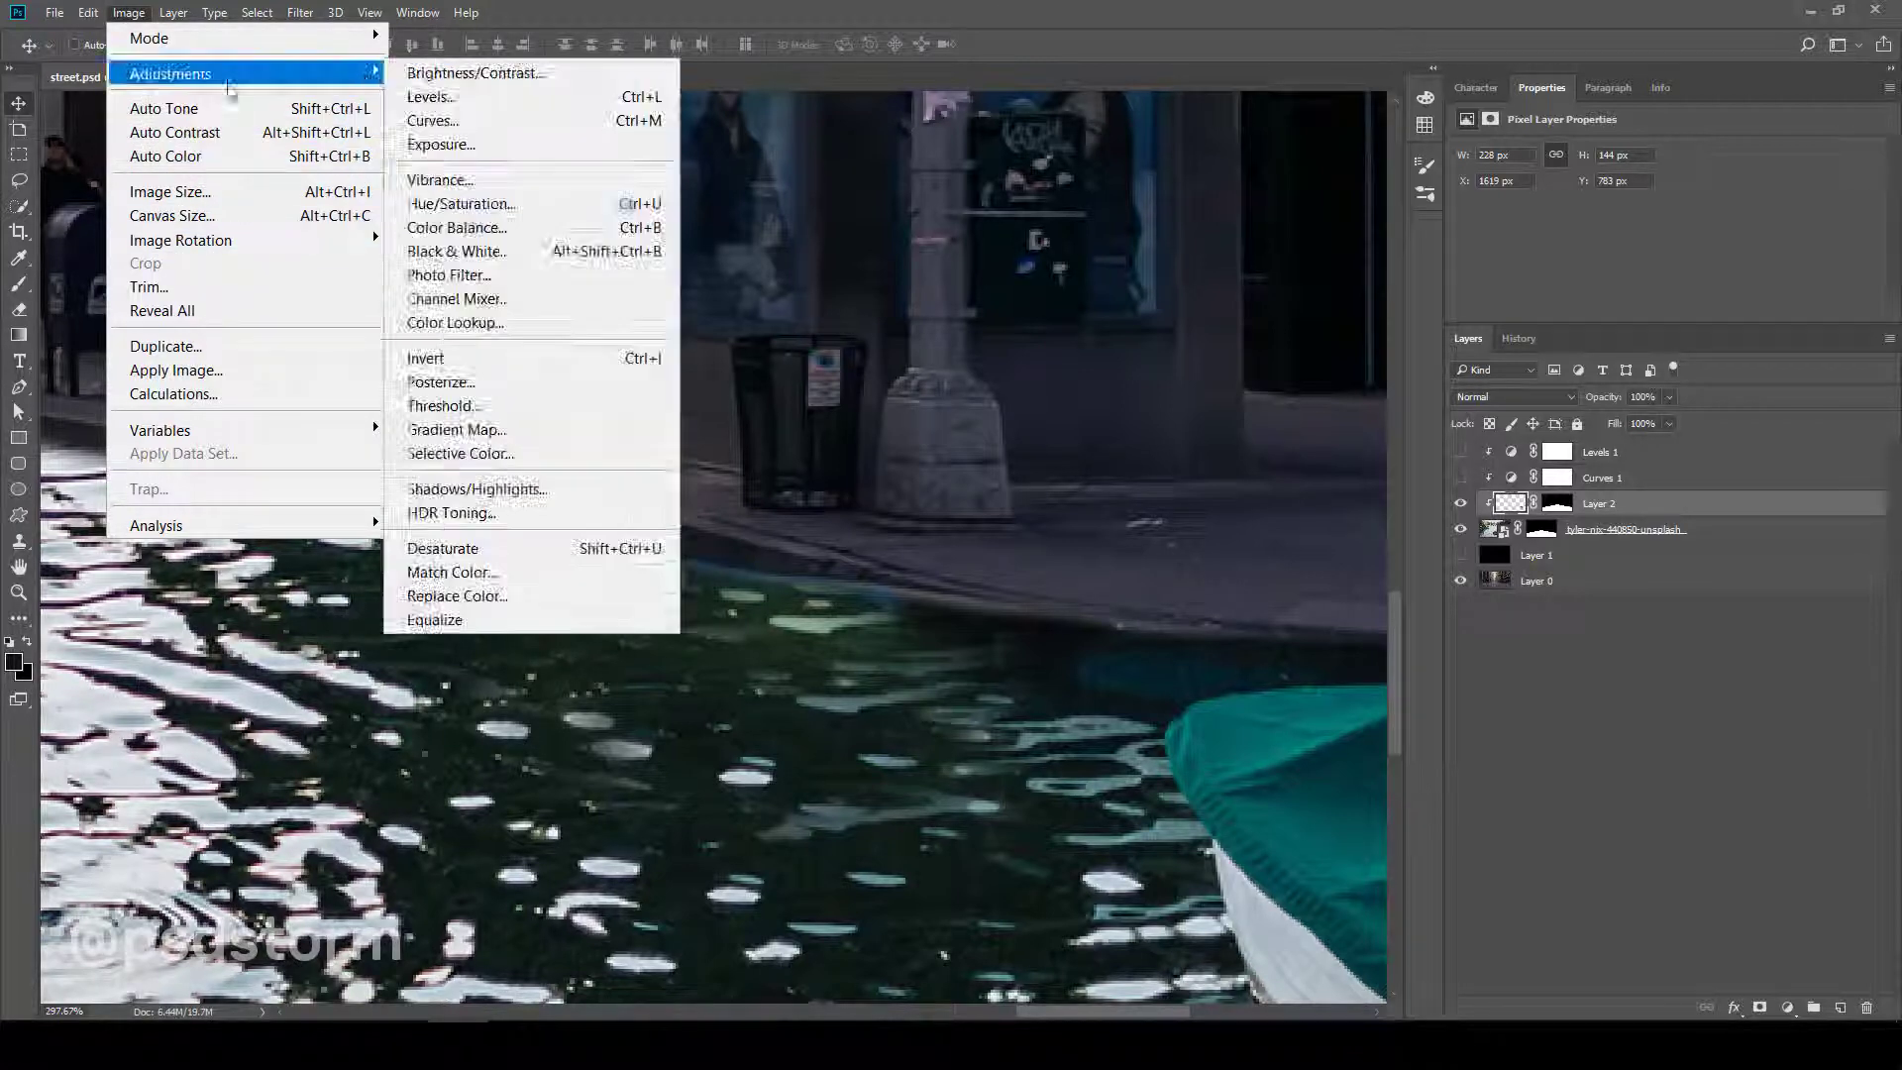
mouse_move(170, 74)
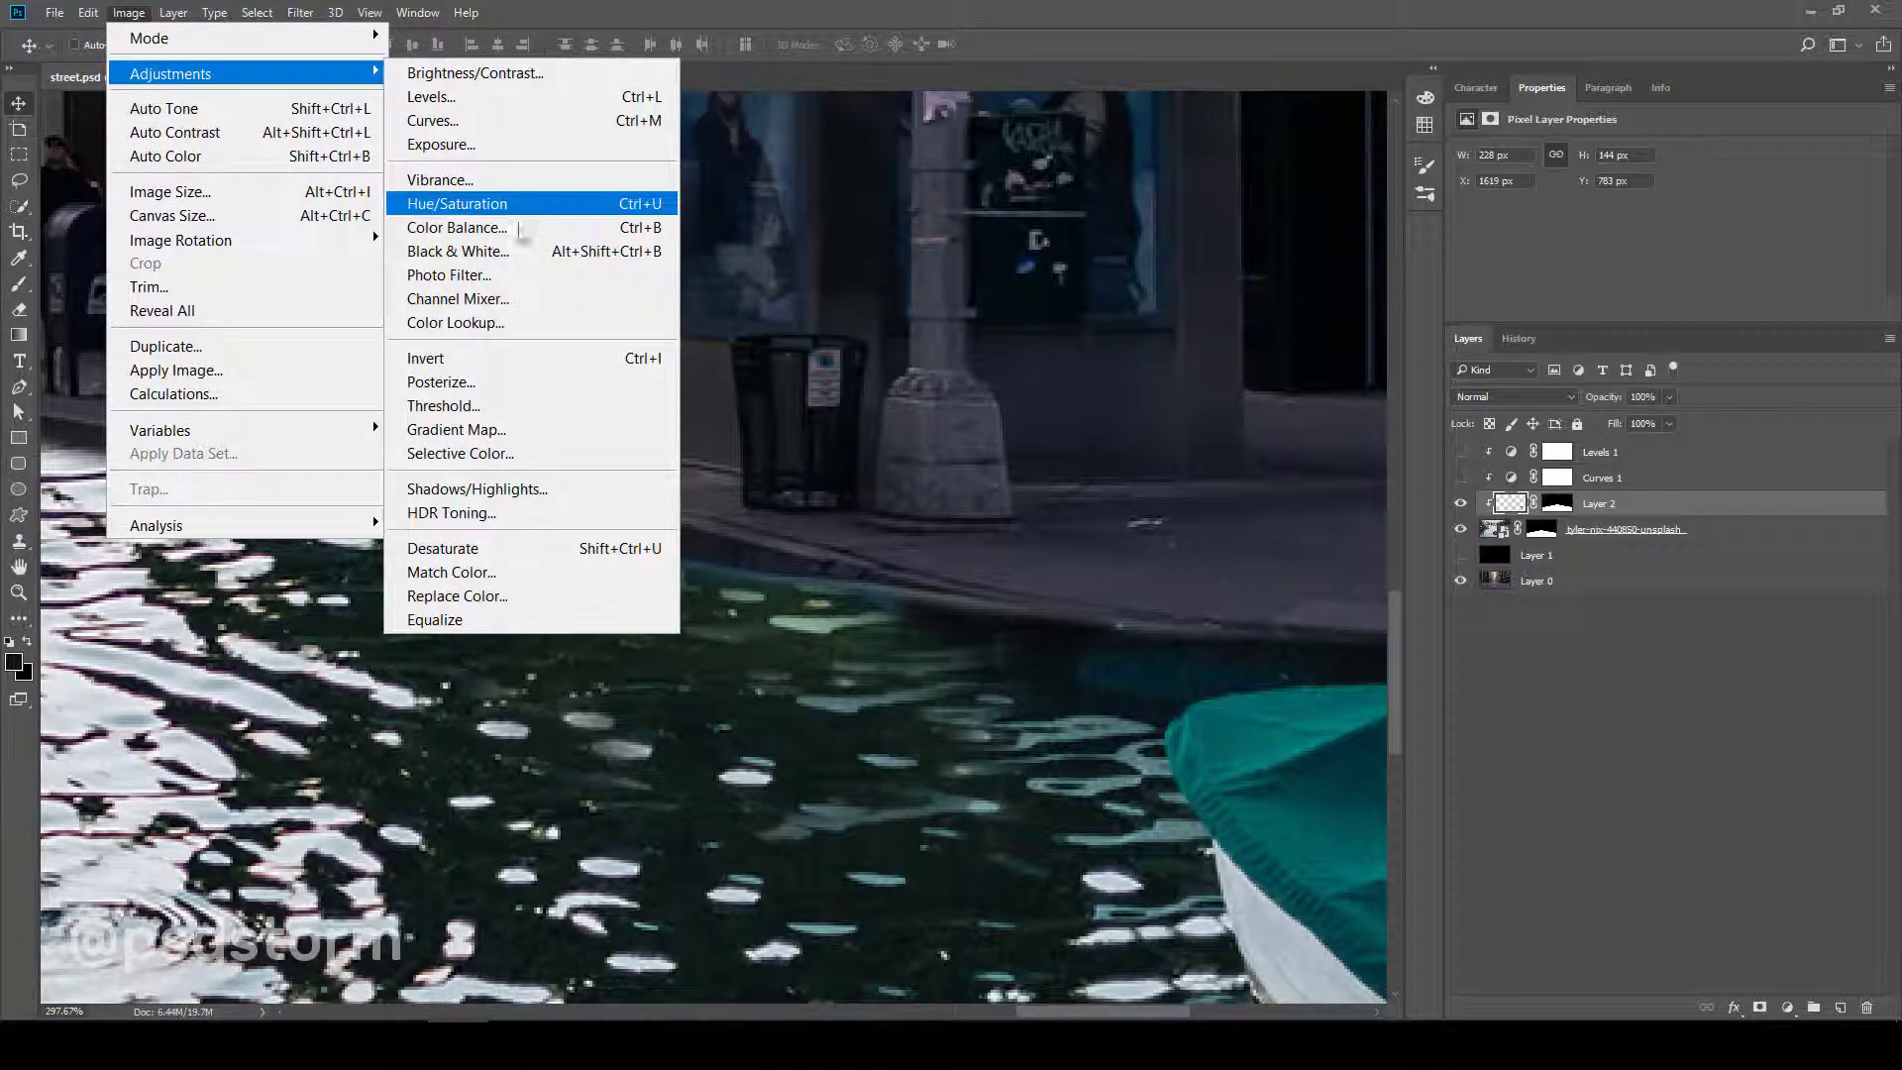
- Apply Hue/Saturation to Layer 2 with Saturation -63 and Lightness -27, then zoom to fit
left_click(507, 204)
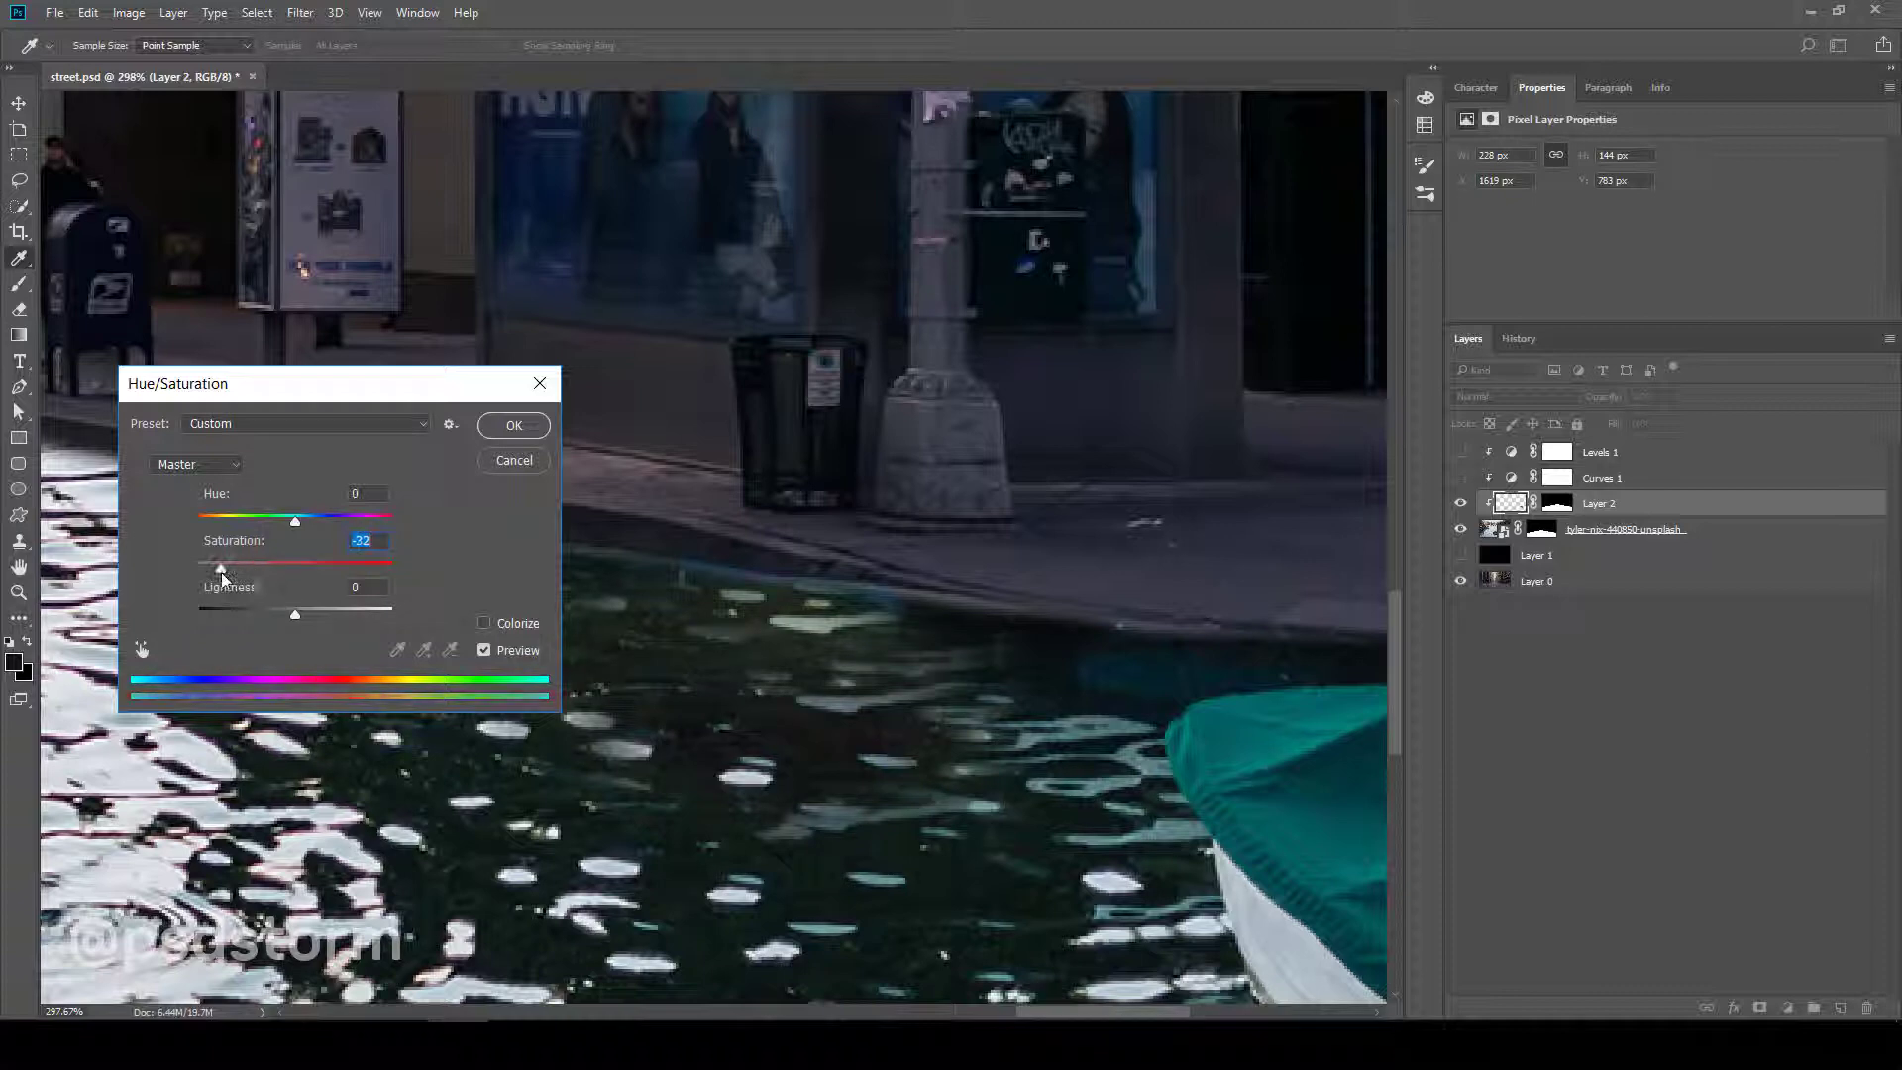
left_click_drag(222, 573, 233, 576)
left_click(272, 614)
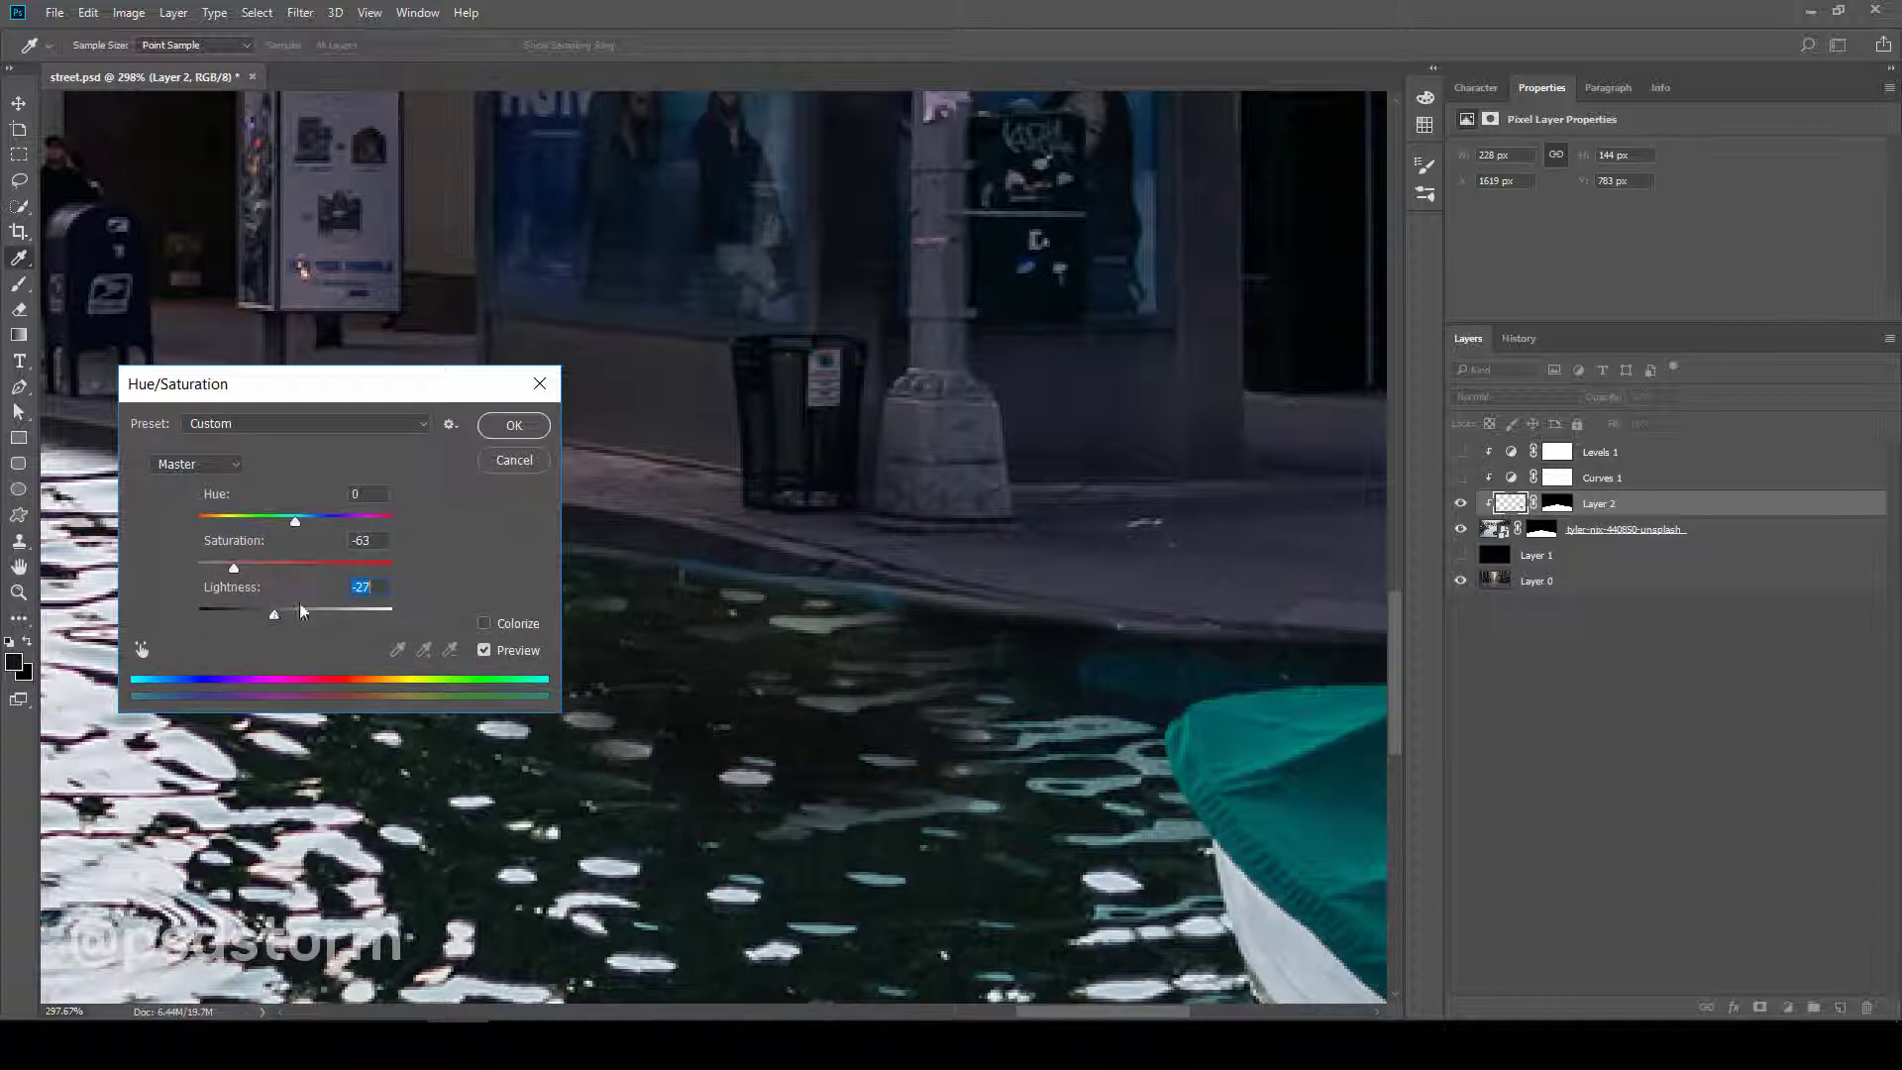
left_click(485, 426)
double_click(18, 592)
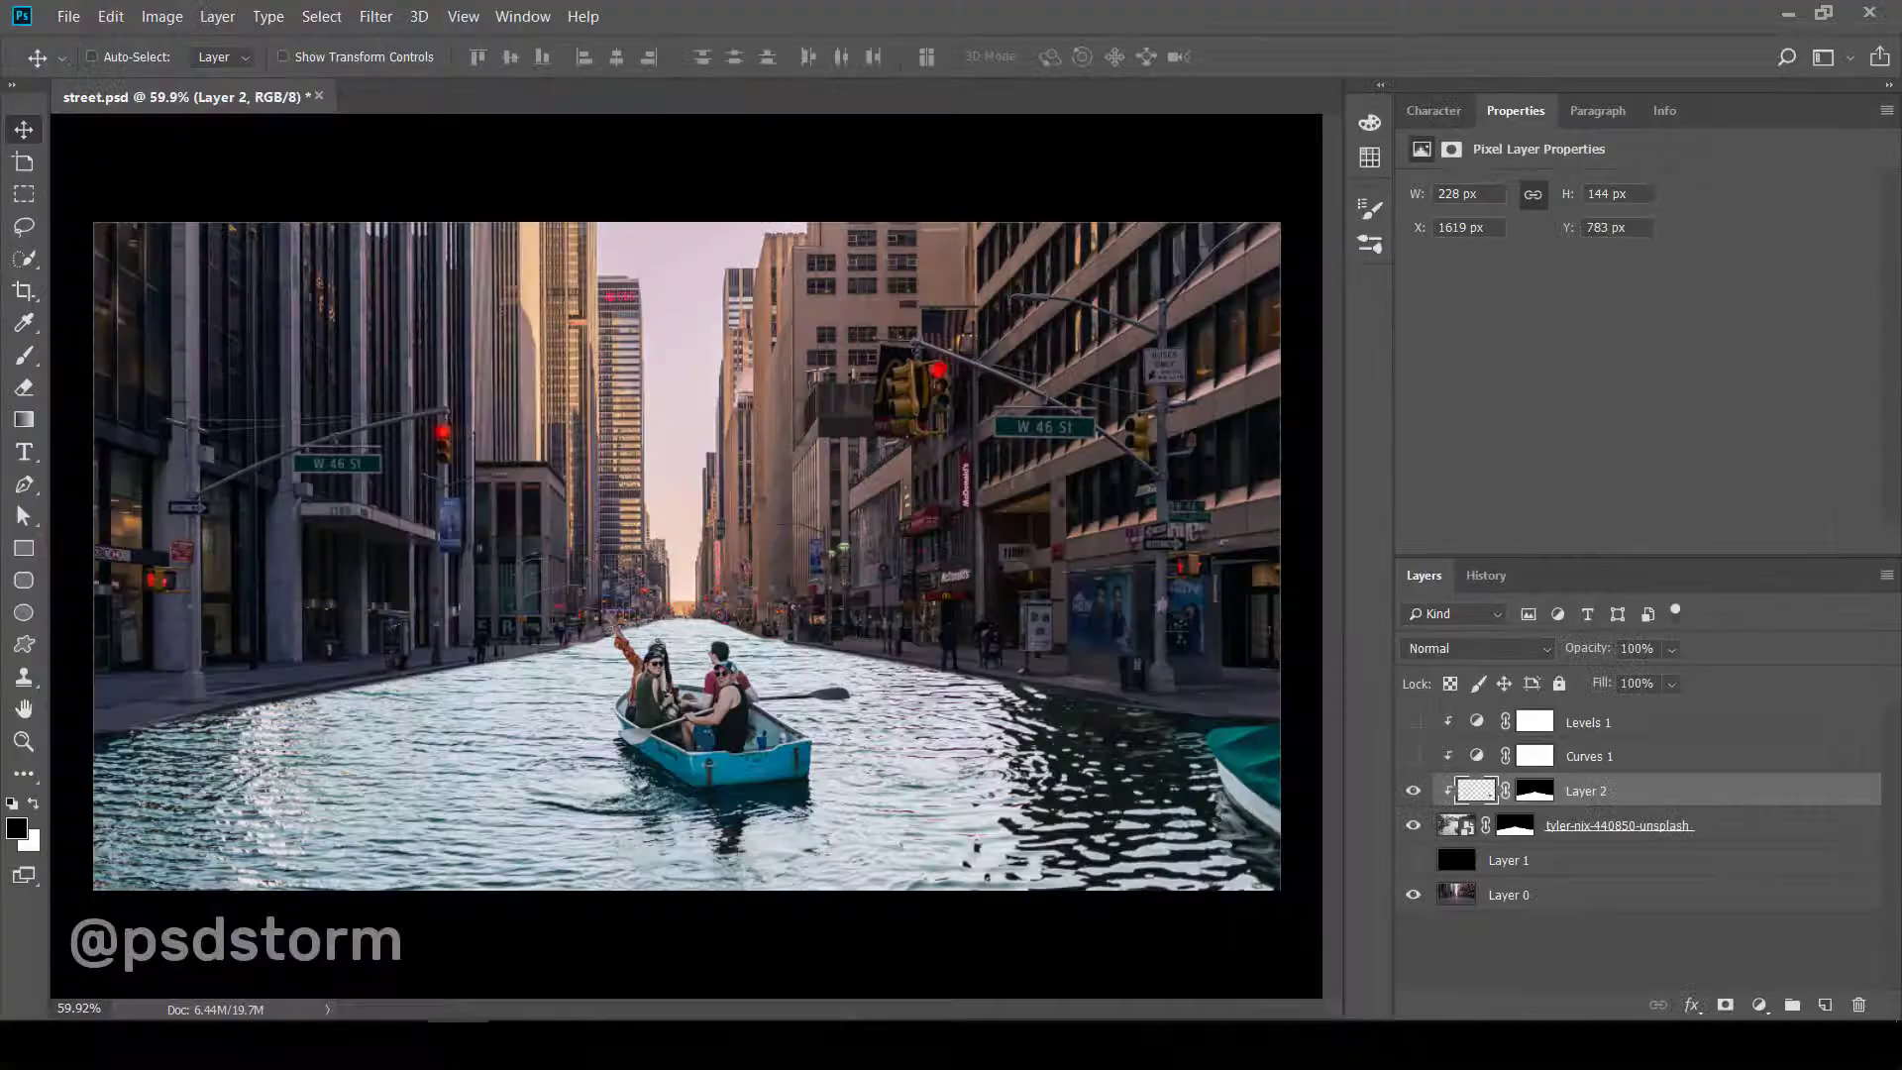
scroll(931, 752, "up", 3)
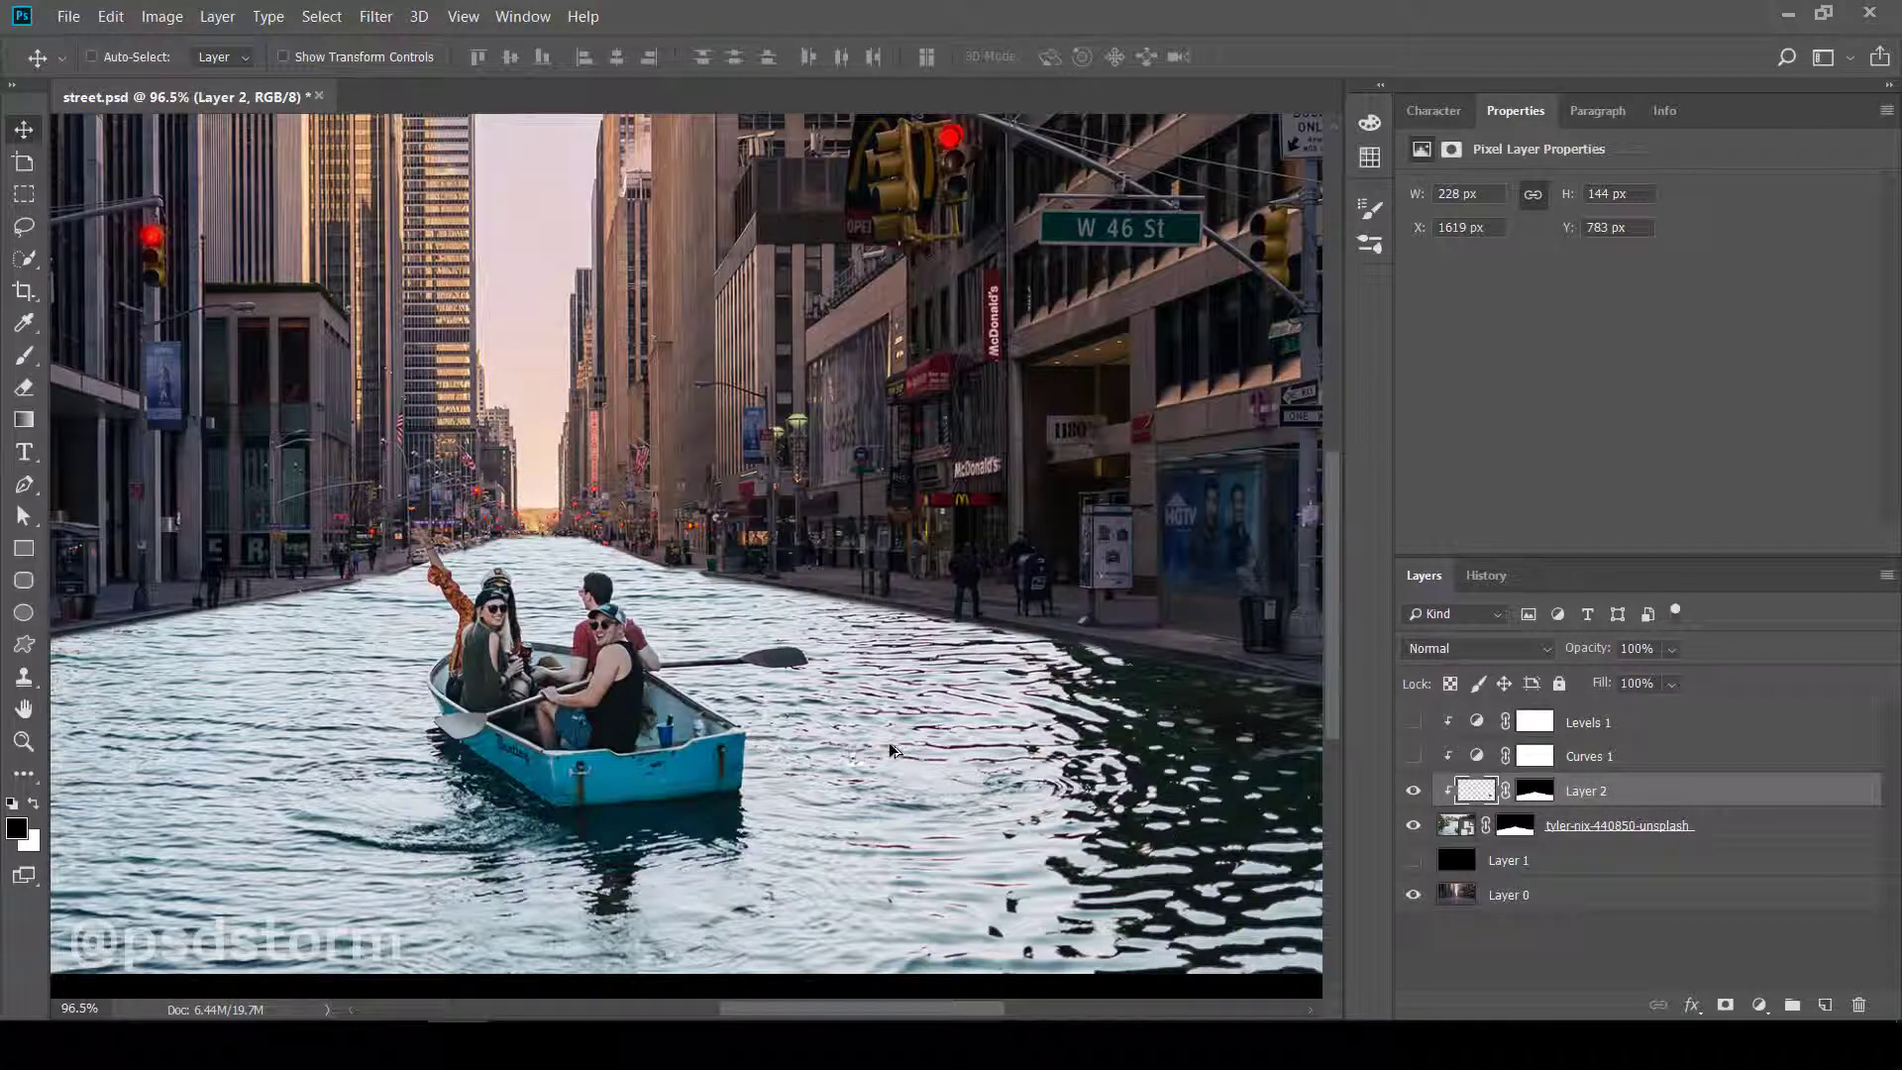
scroll(888, 750, "up", 2)
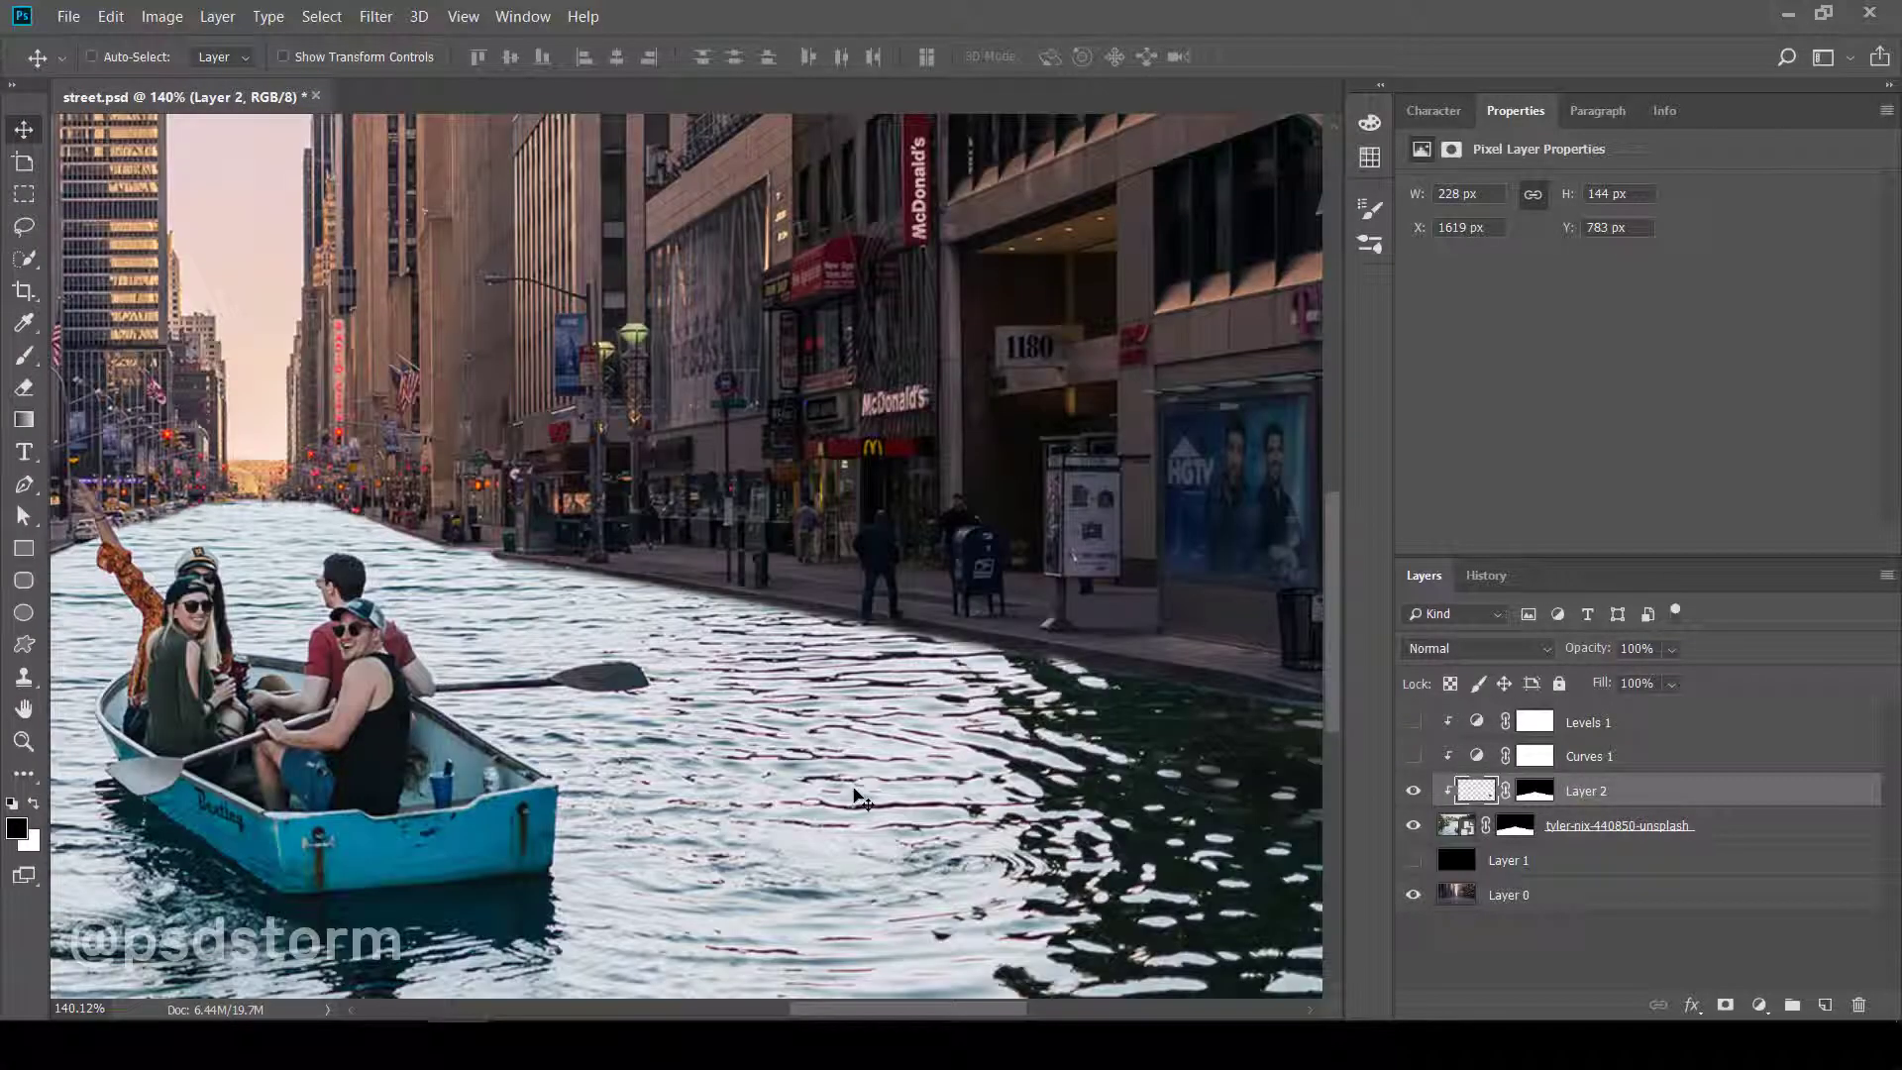
scroll(858, 795, "down", 1)
scroll(852, 782, "up", 1)
scroll(833, 753, "up", 2)
scroll(807, 702, "up", 2)
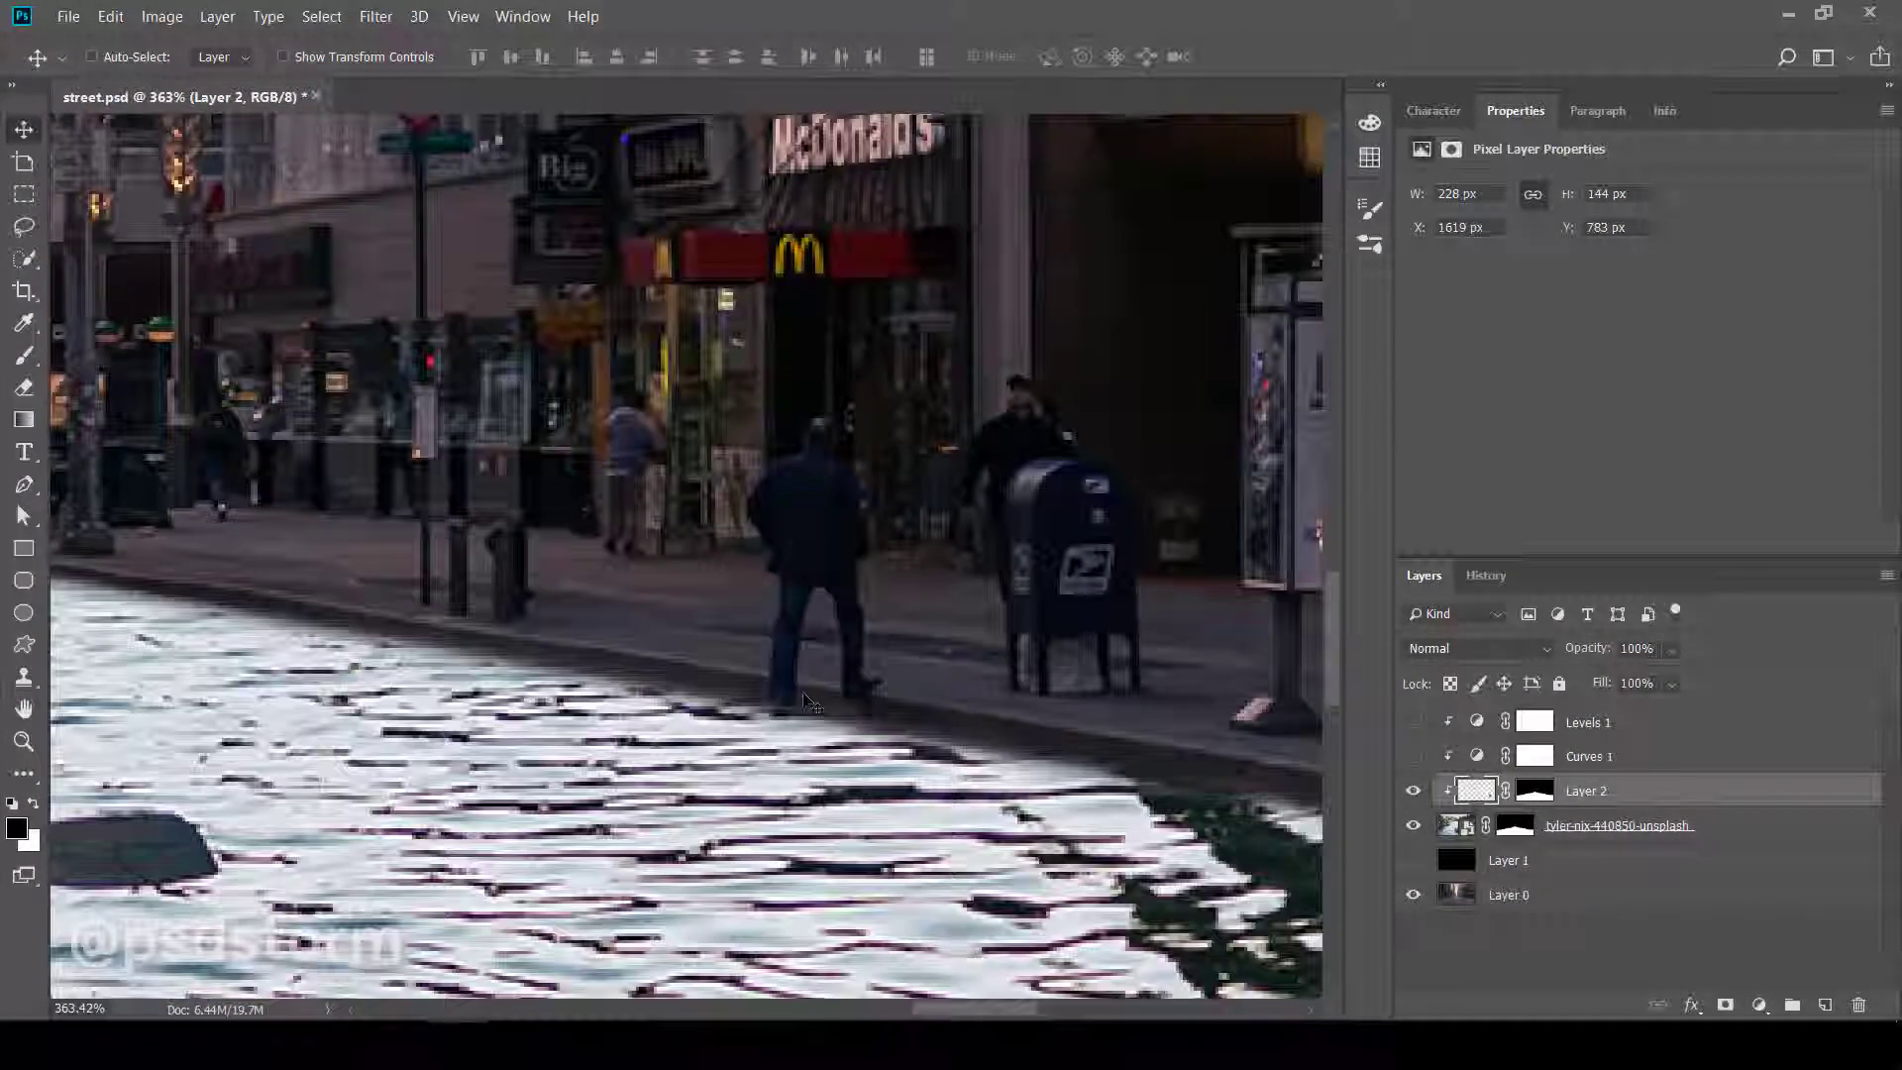
scroll(841, 733, "up", 2)
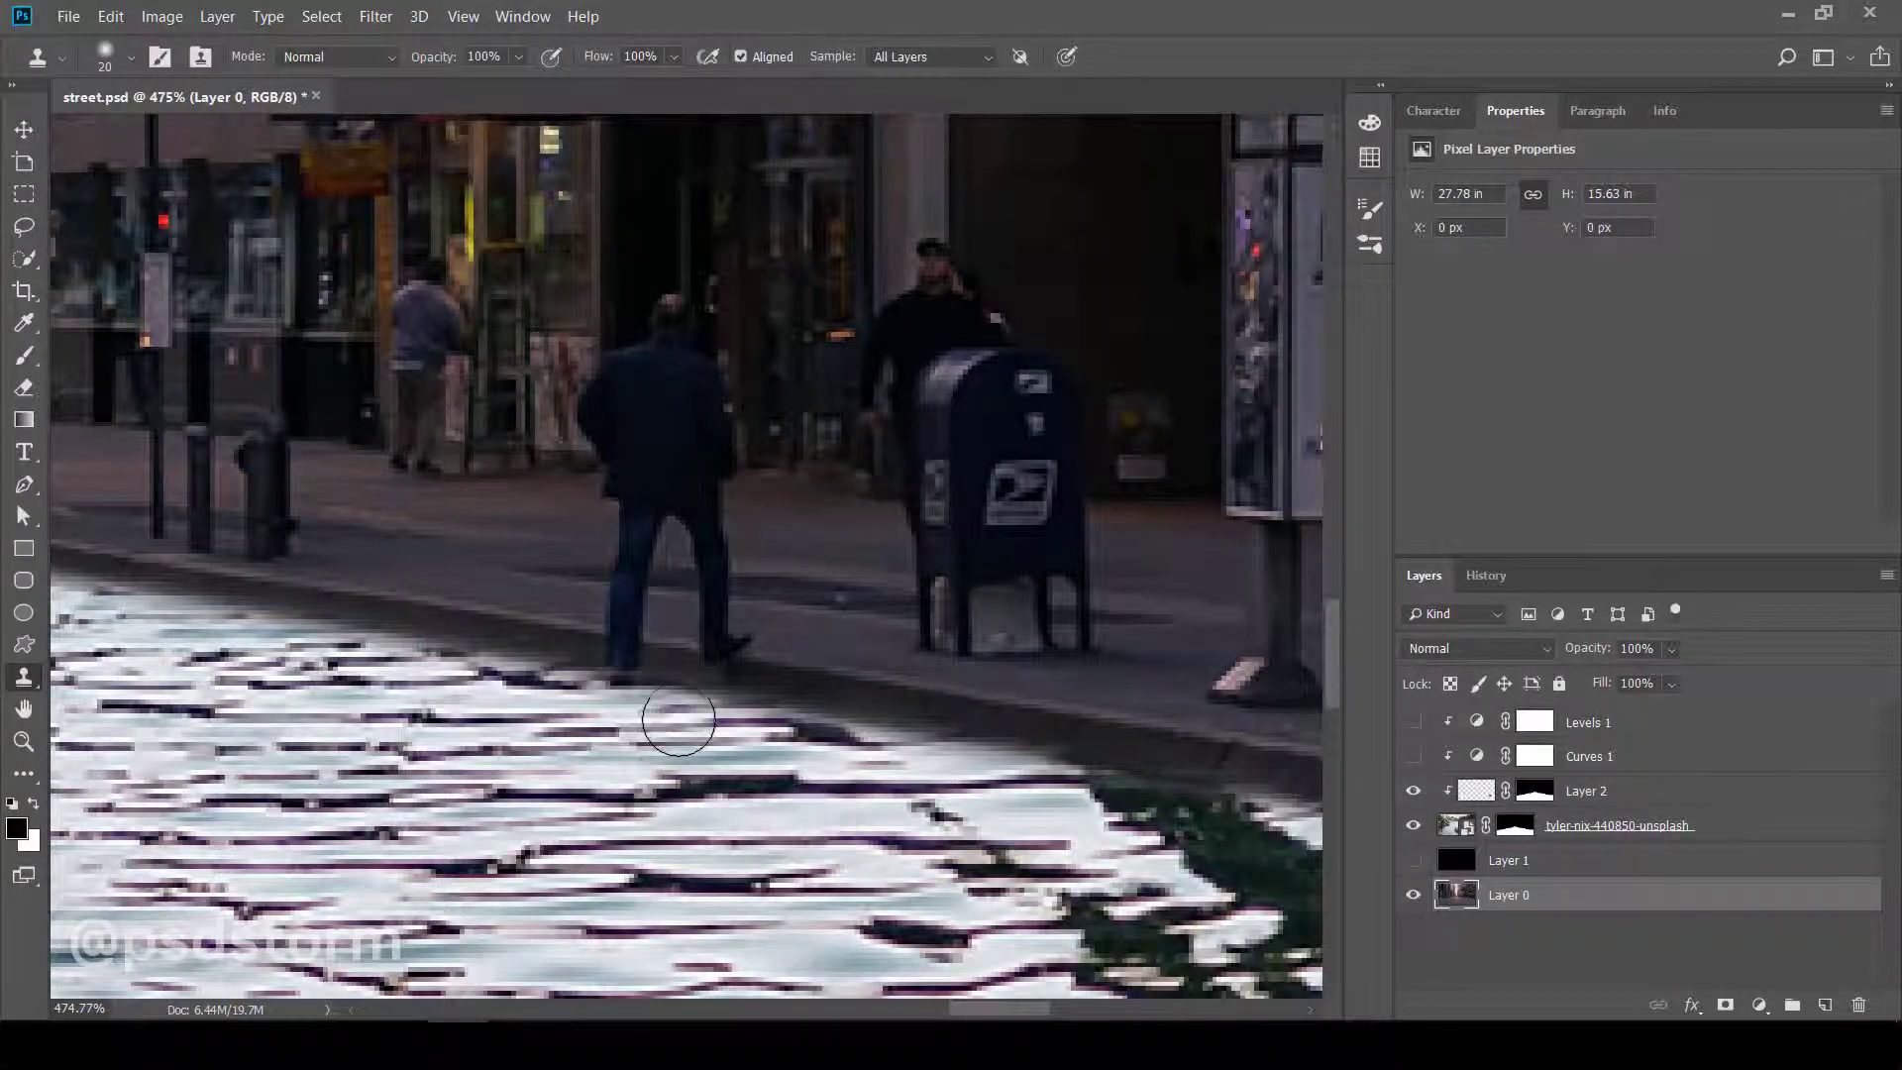
- Add a new empty layer and clone pavement over the man's feet with a smaller brush
scroll(679, 723, "up", 1)
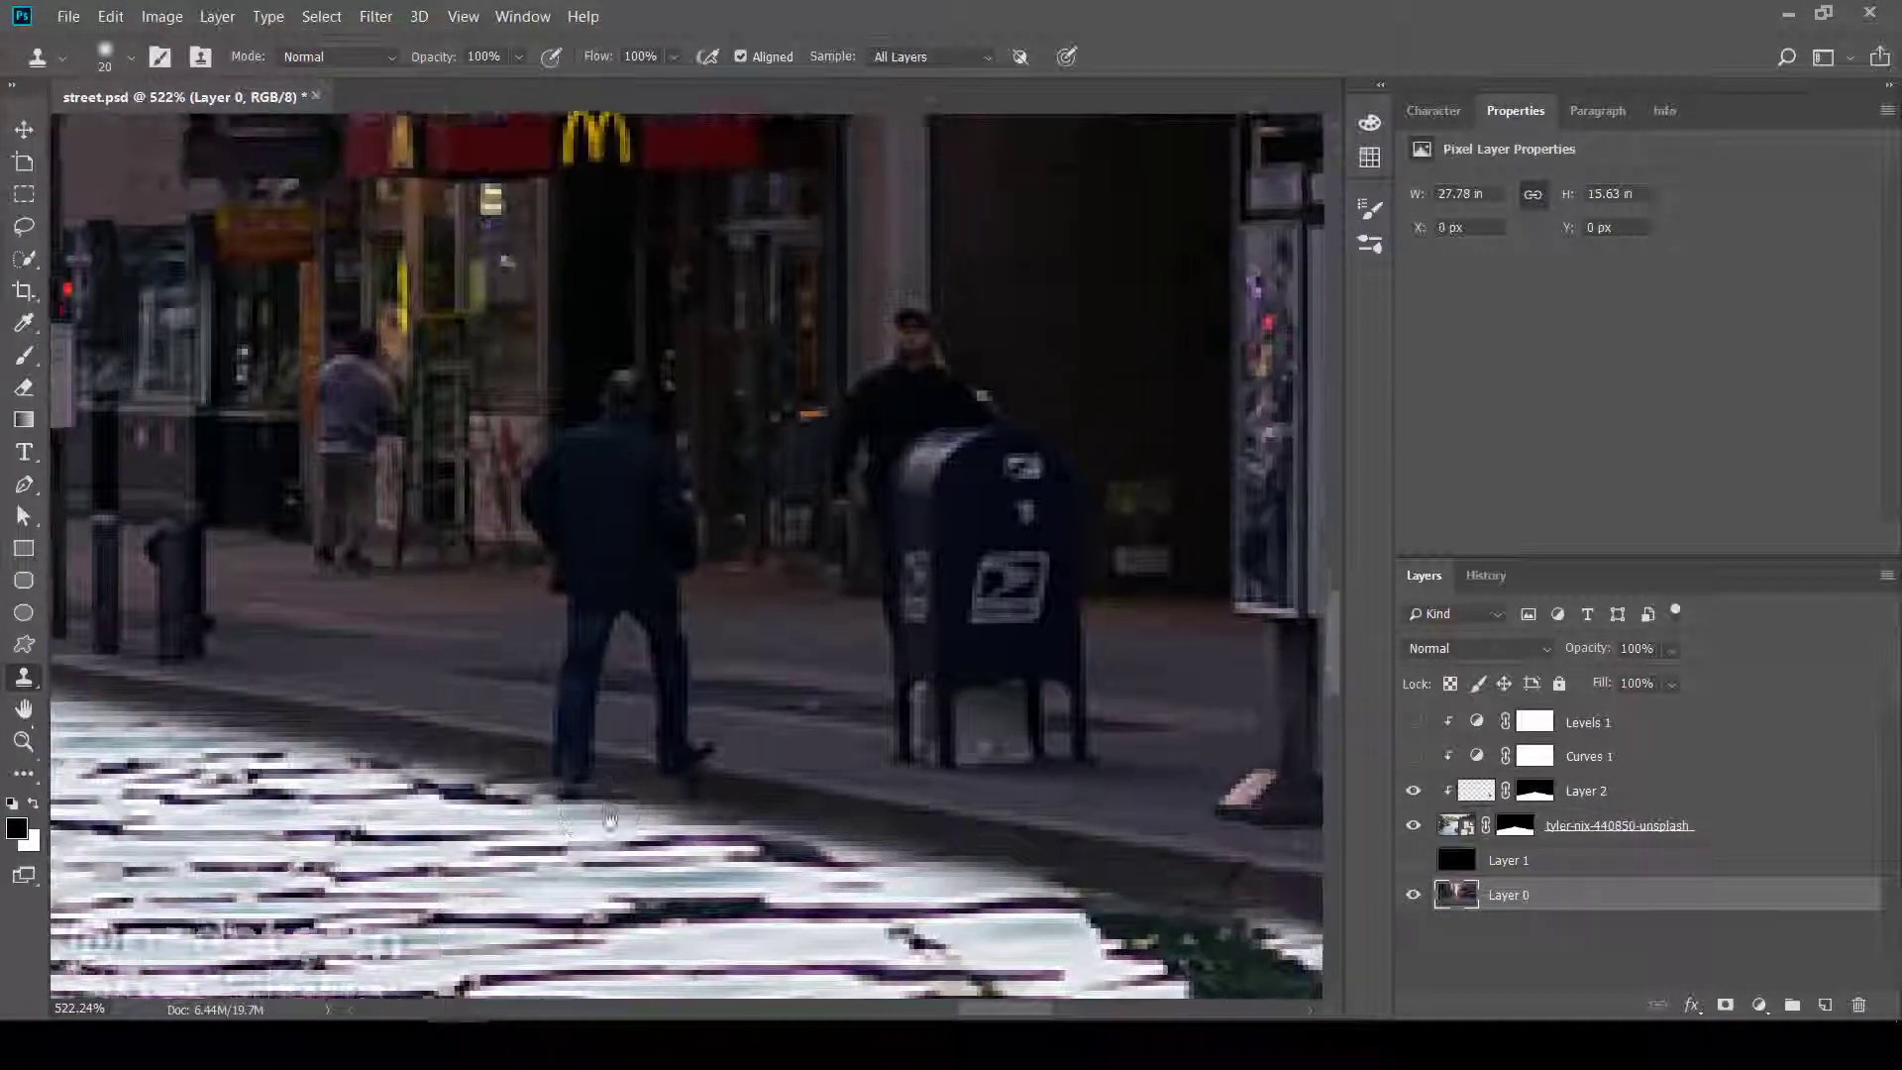
left_click_drag(610, 817, 606, 832)
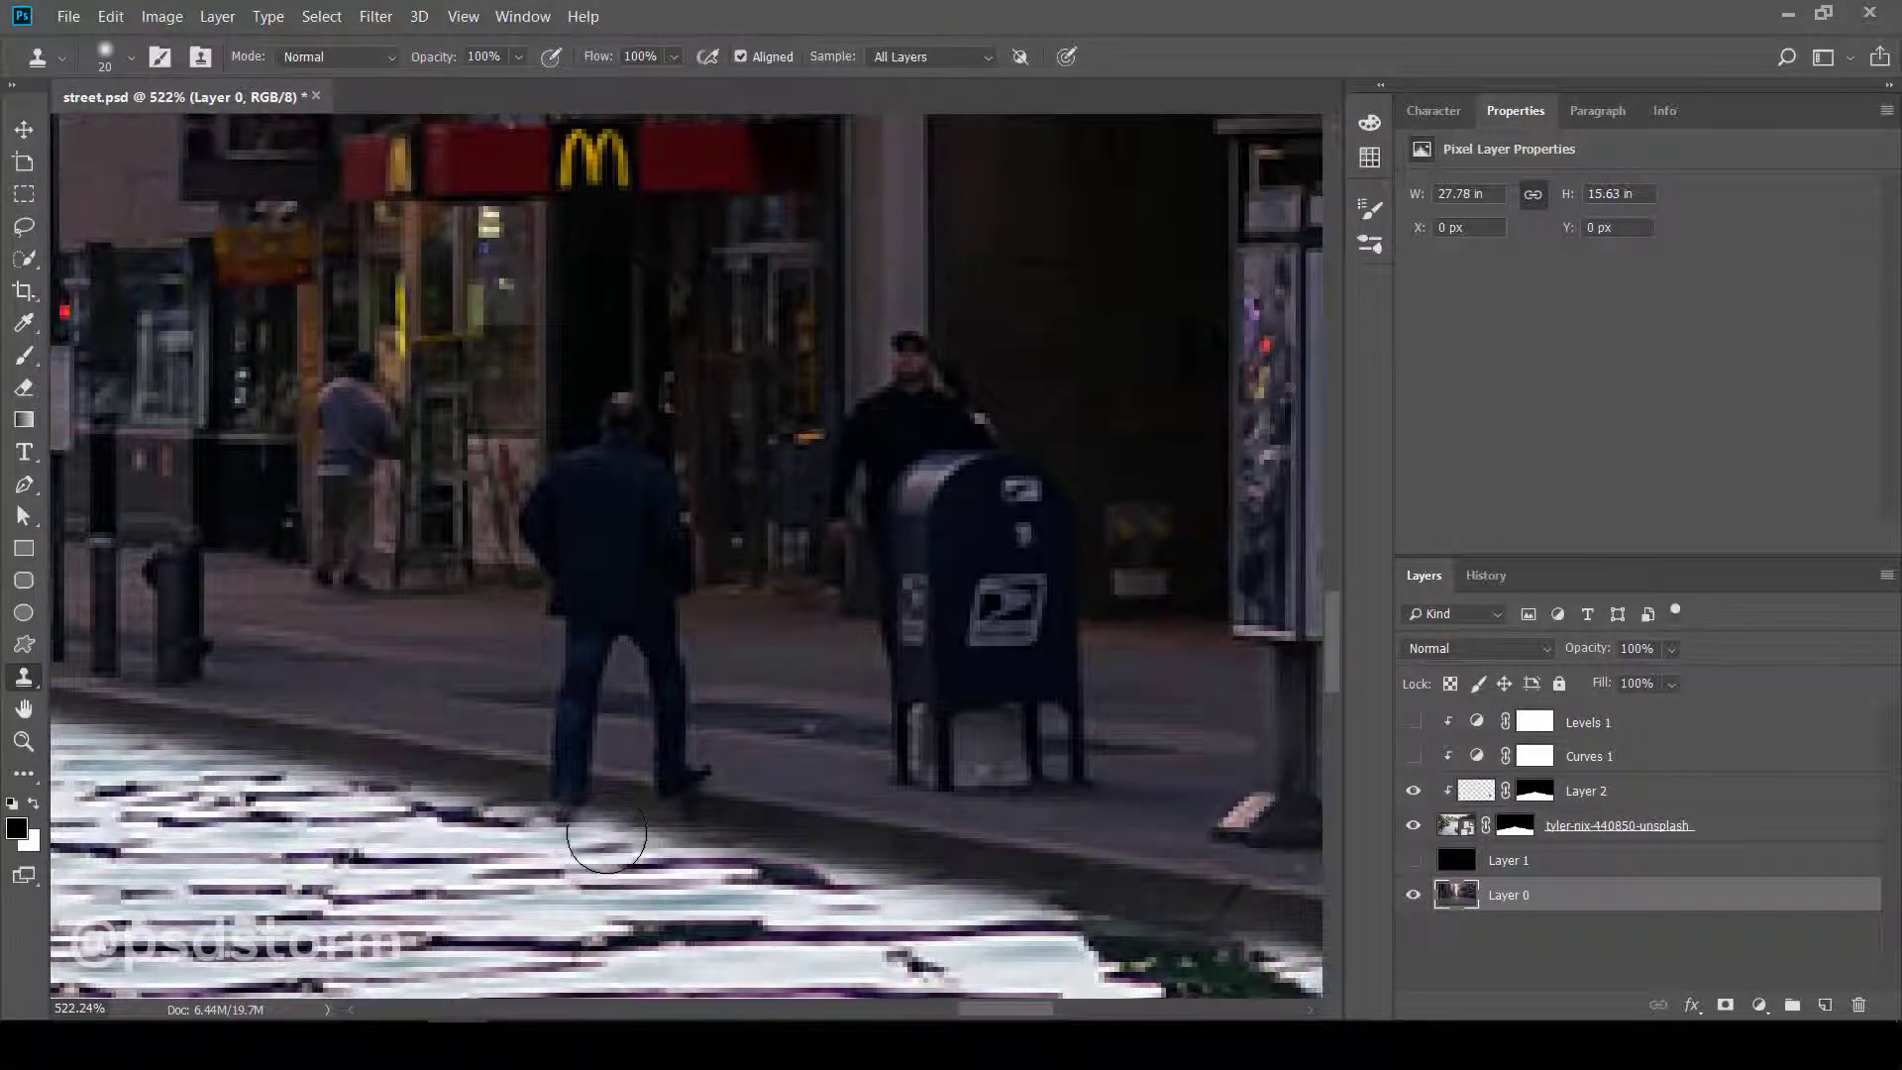
scroll(601, 822, "up", 1)
scroll(501, 773, "up", 1)
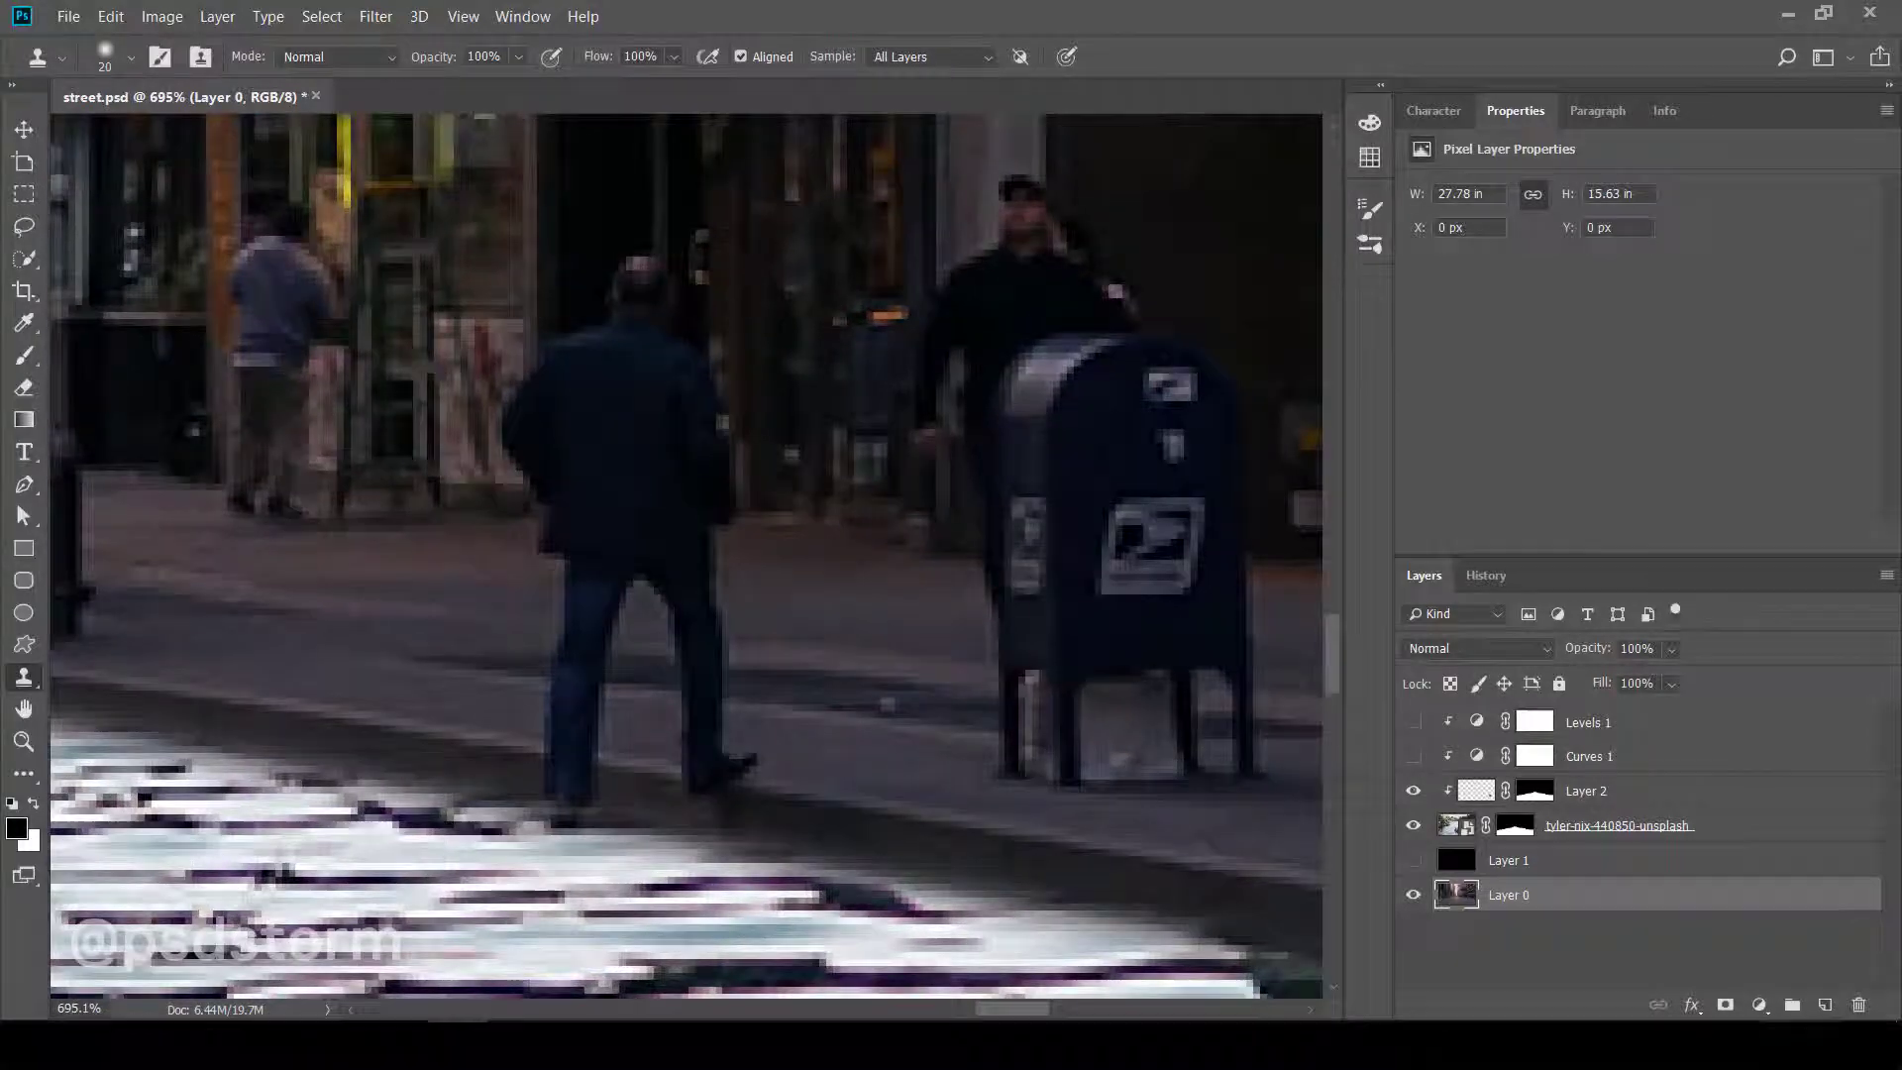
key("ctrl+shift+alt+n")
scroll(687, 797, "up", 1)
key("bracketleft")
key("bracketleft")
key("bracketleft")
mouse_move(674, 773)
left_mouse_down()
mouse_move(595, 783)
mouse_move(586, 714)
mouse_move(704, 738)
left_mouse_up()
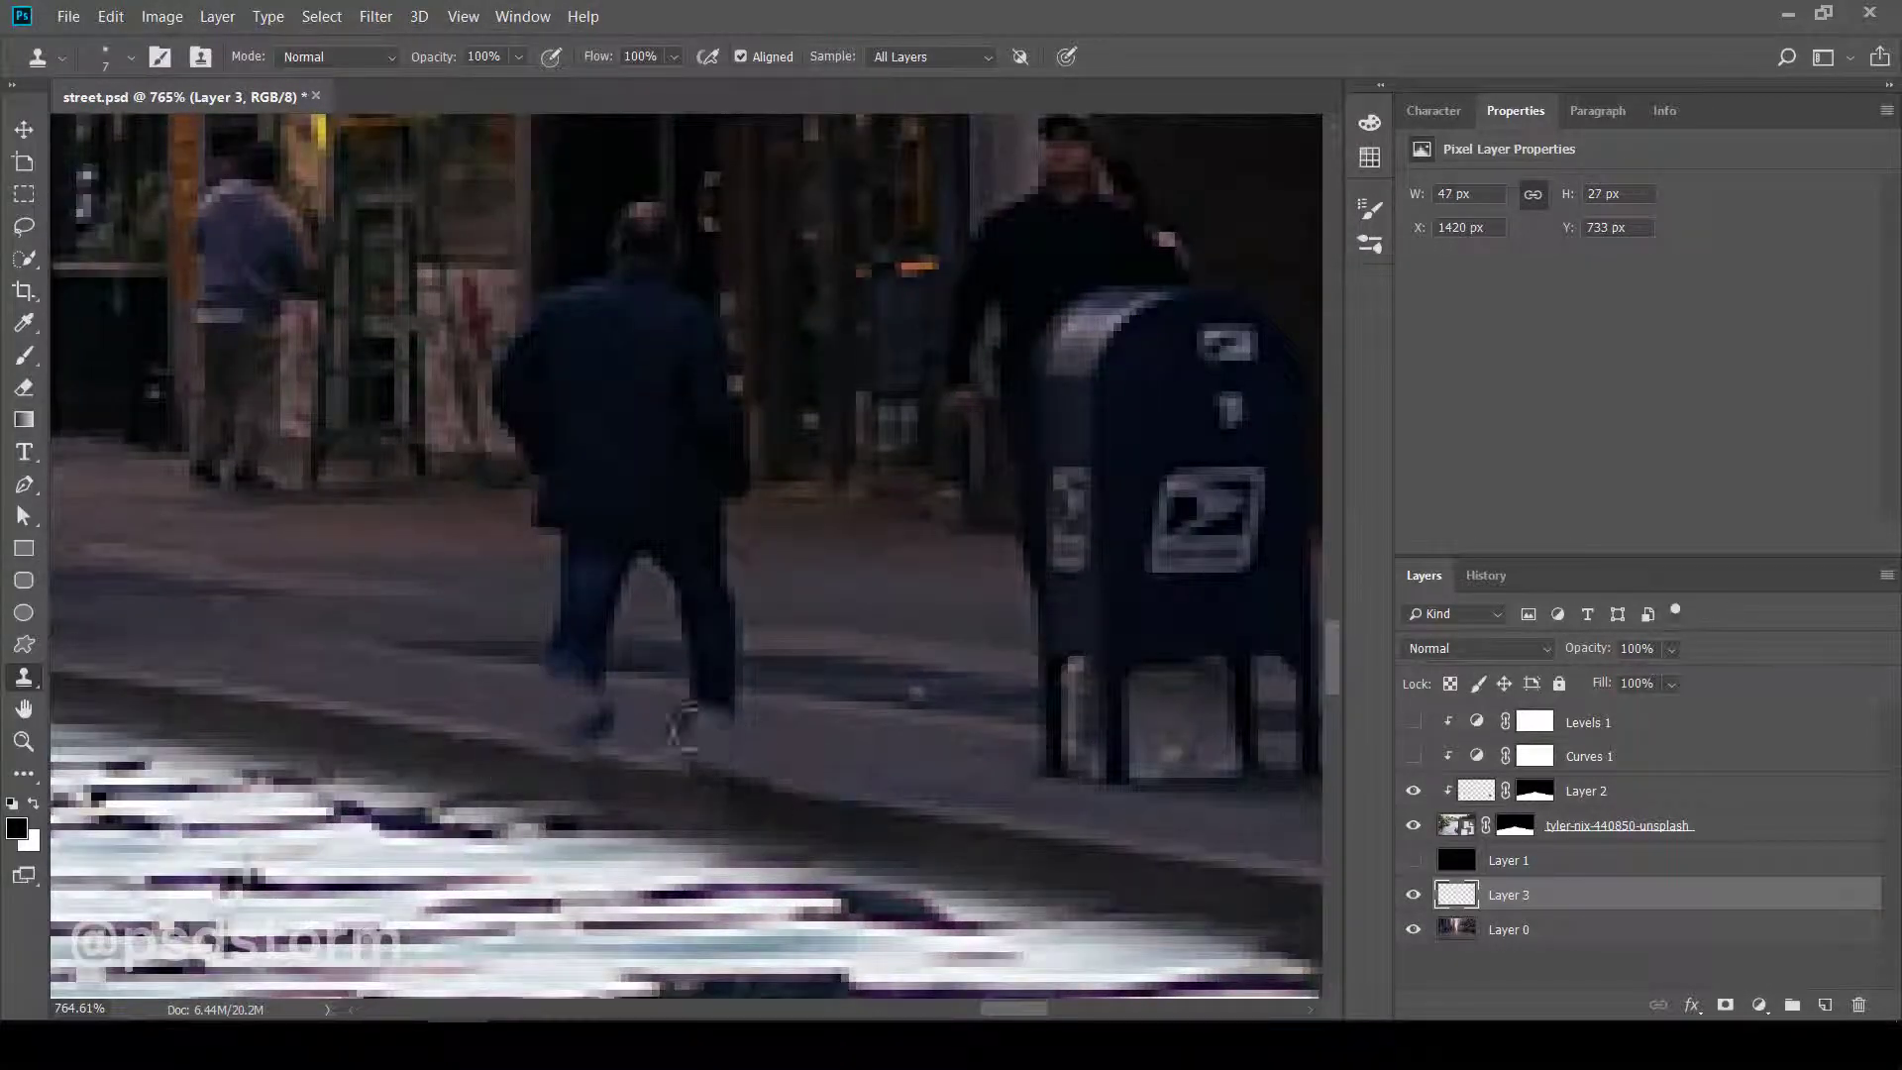
- Clone pavement over the walker's legs and right foot
scroll(680, 720, "up", 1)
left_click_drag(554, 723, 531, 778)
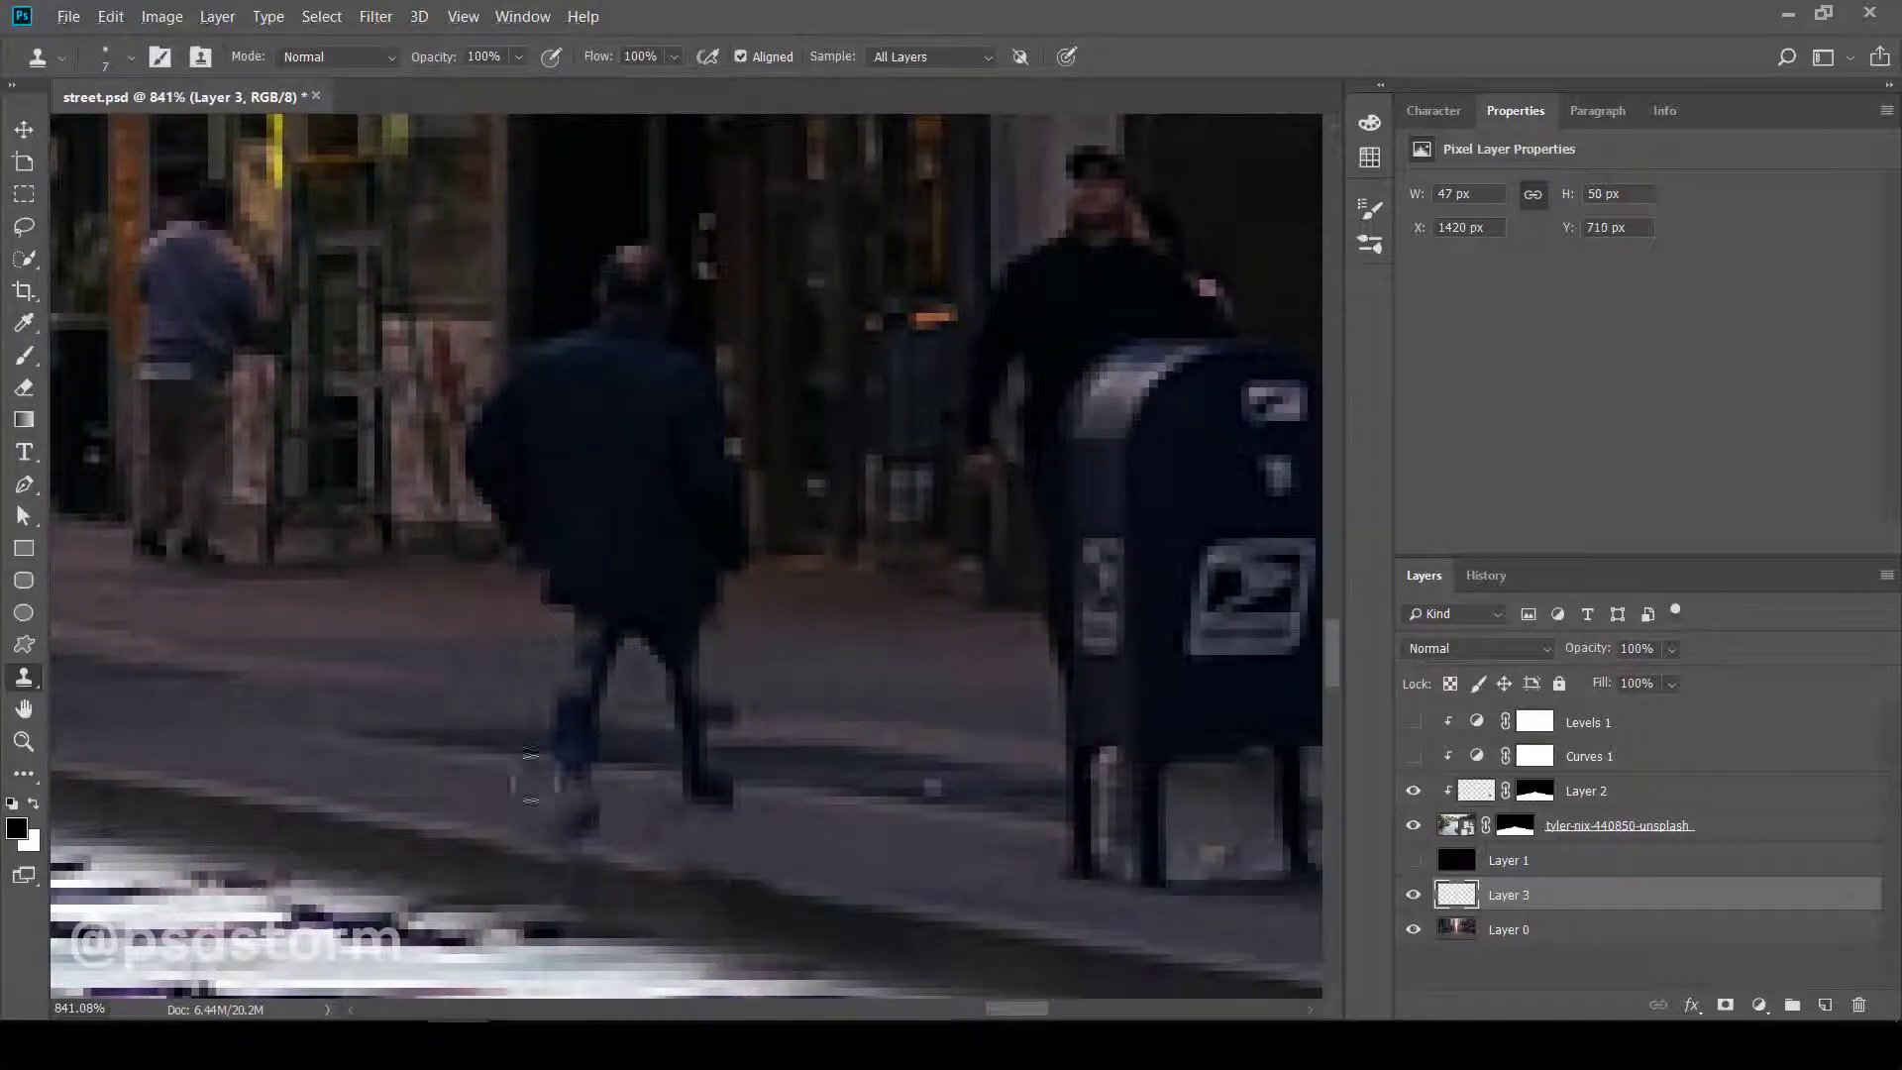
scroll(531, 778, "up", 2)
scroll(644, 723, "down", 2)
scroll(773, 684, "up", 1)
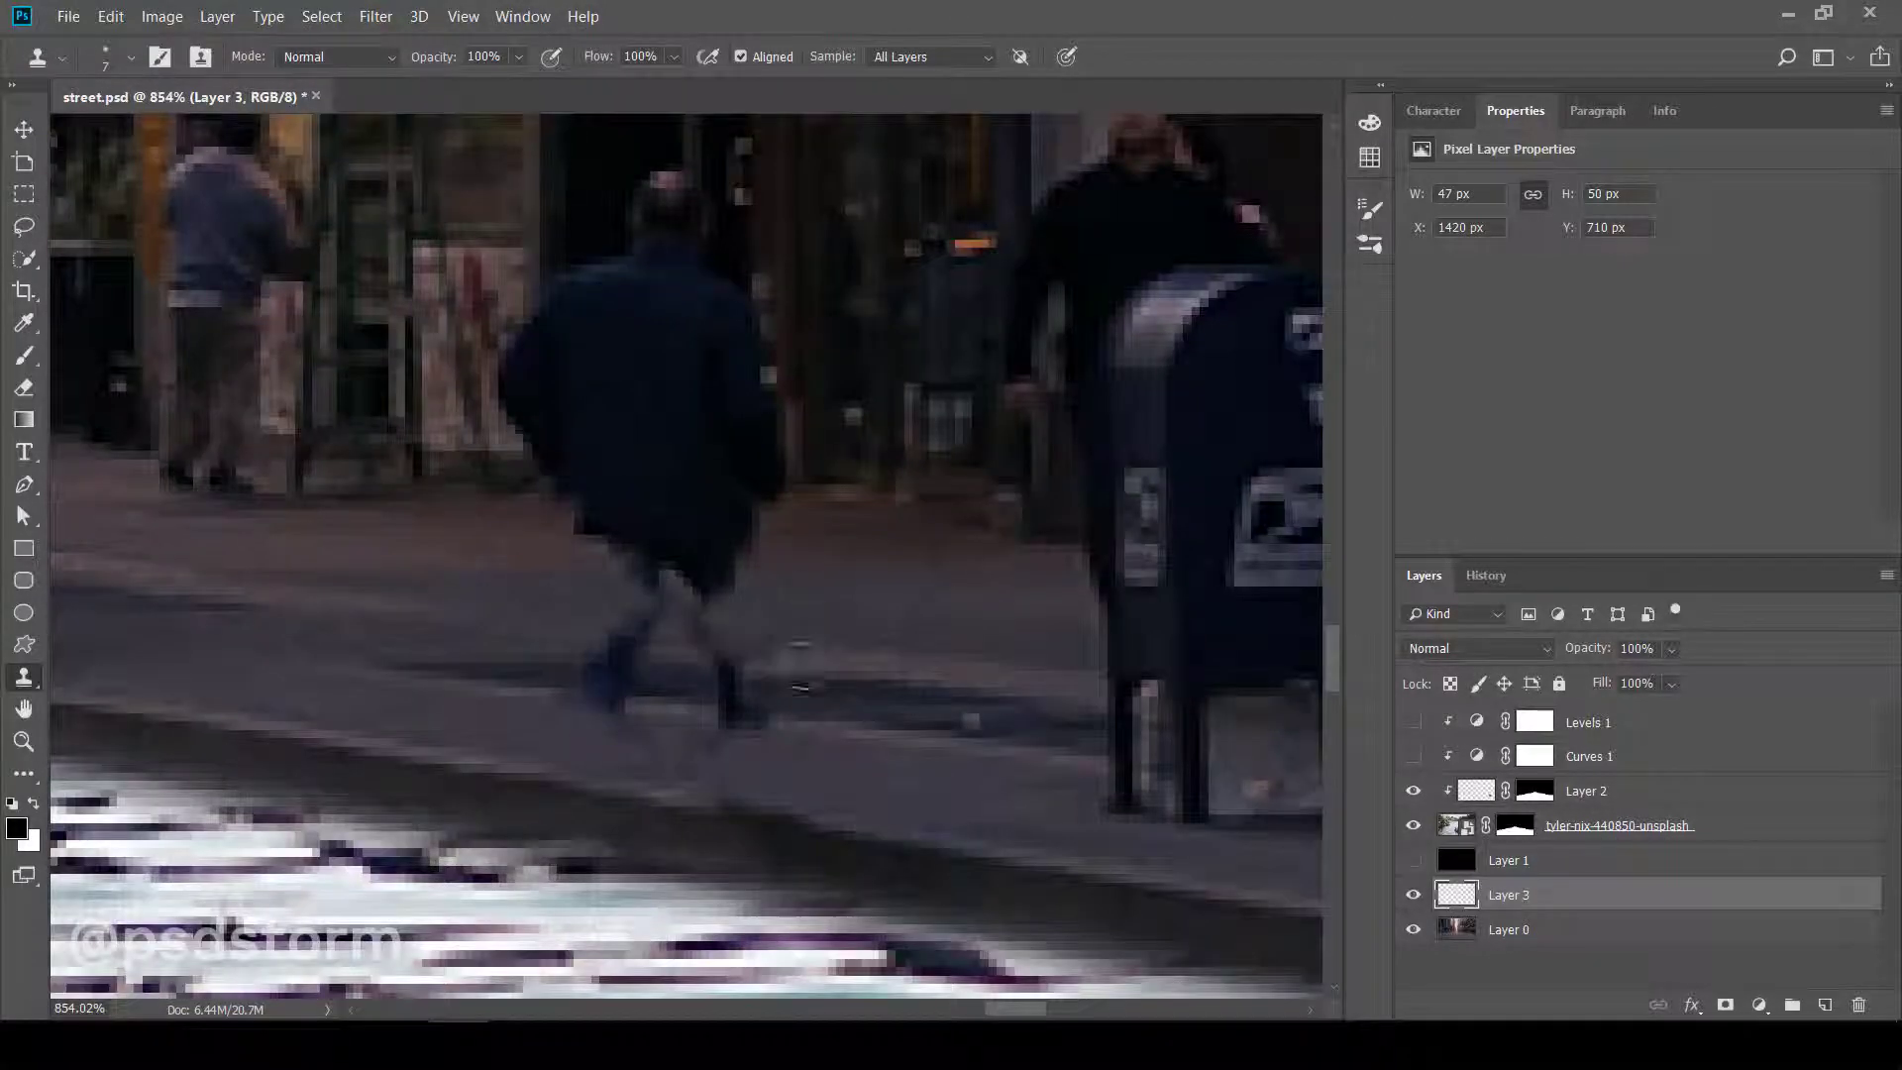
left_click_drag(801, 687, 733, 711)
scroll(568, 743, "up", 1)
left_click_drag(693, 644, 696, 812)
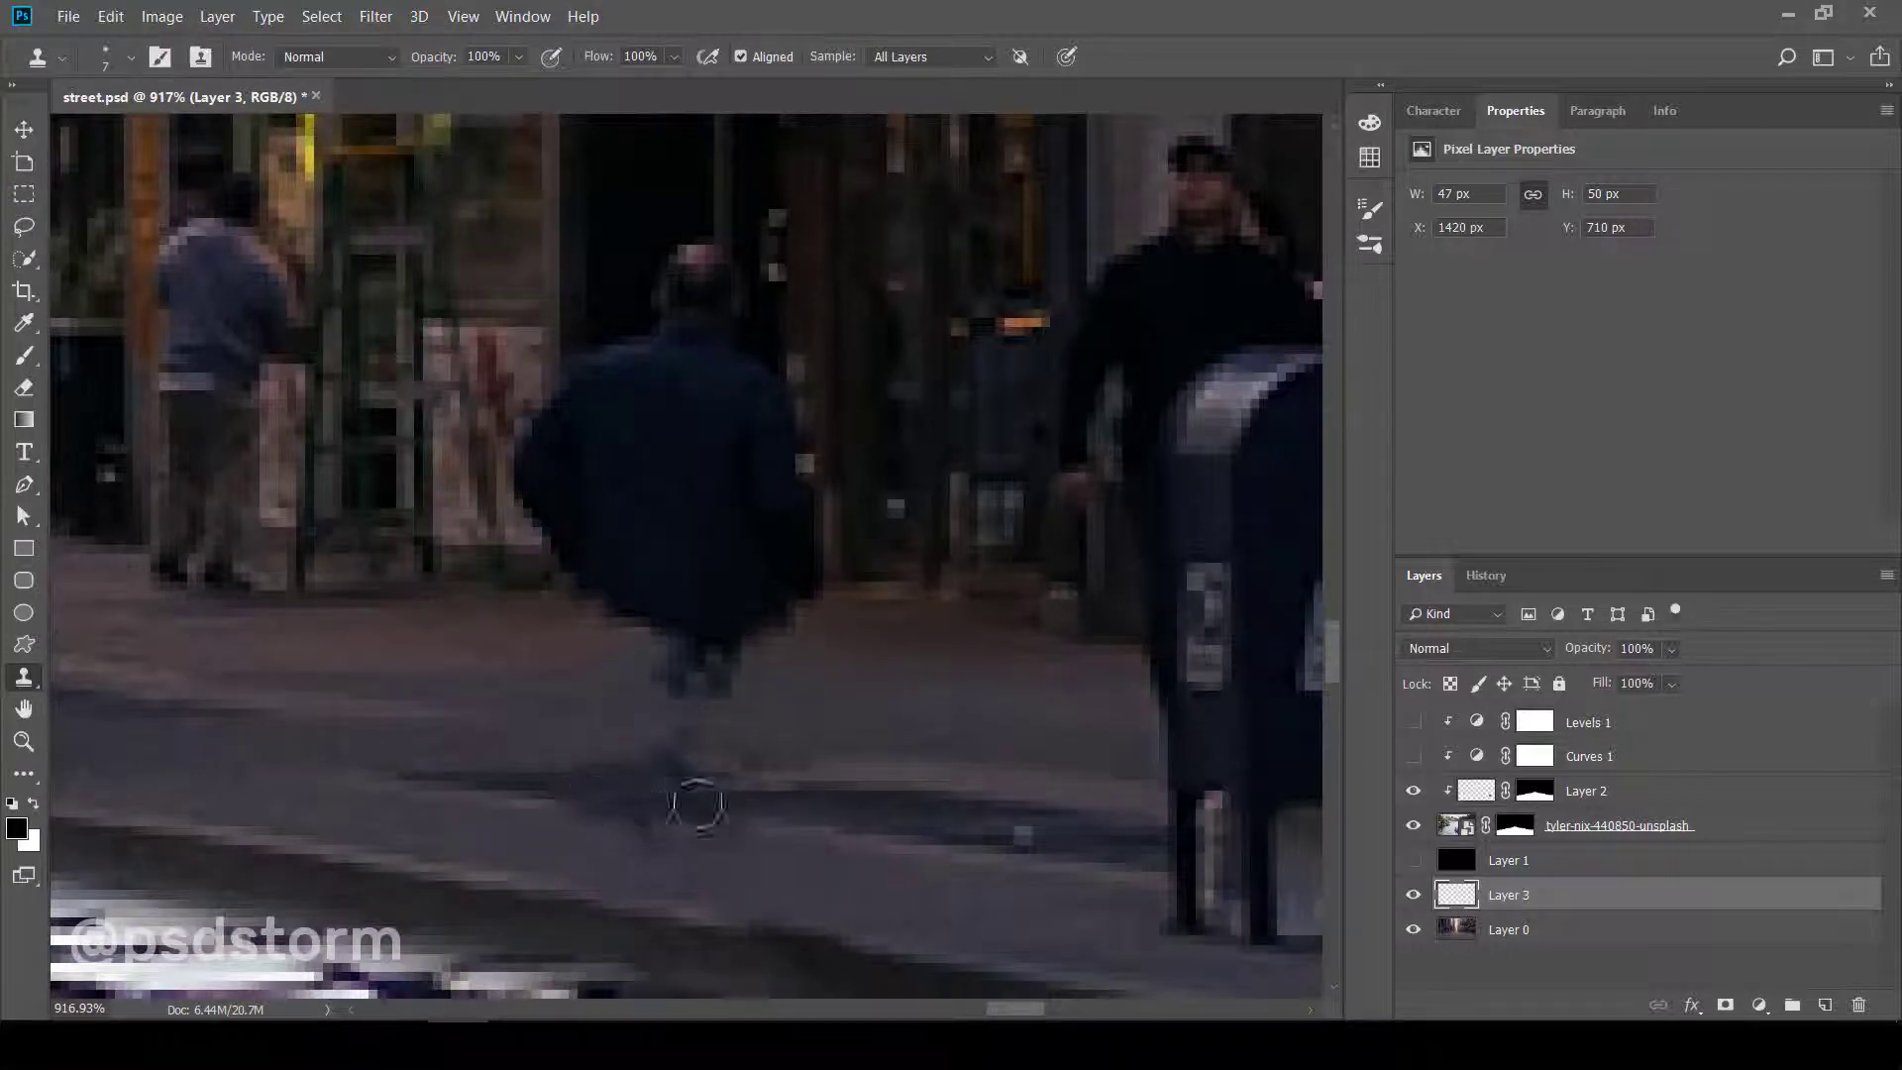
left_click_drag(693, 667, 620, 628)
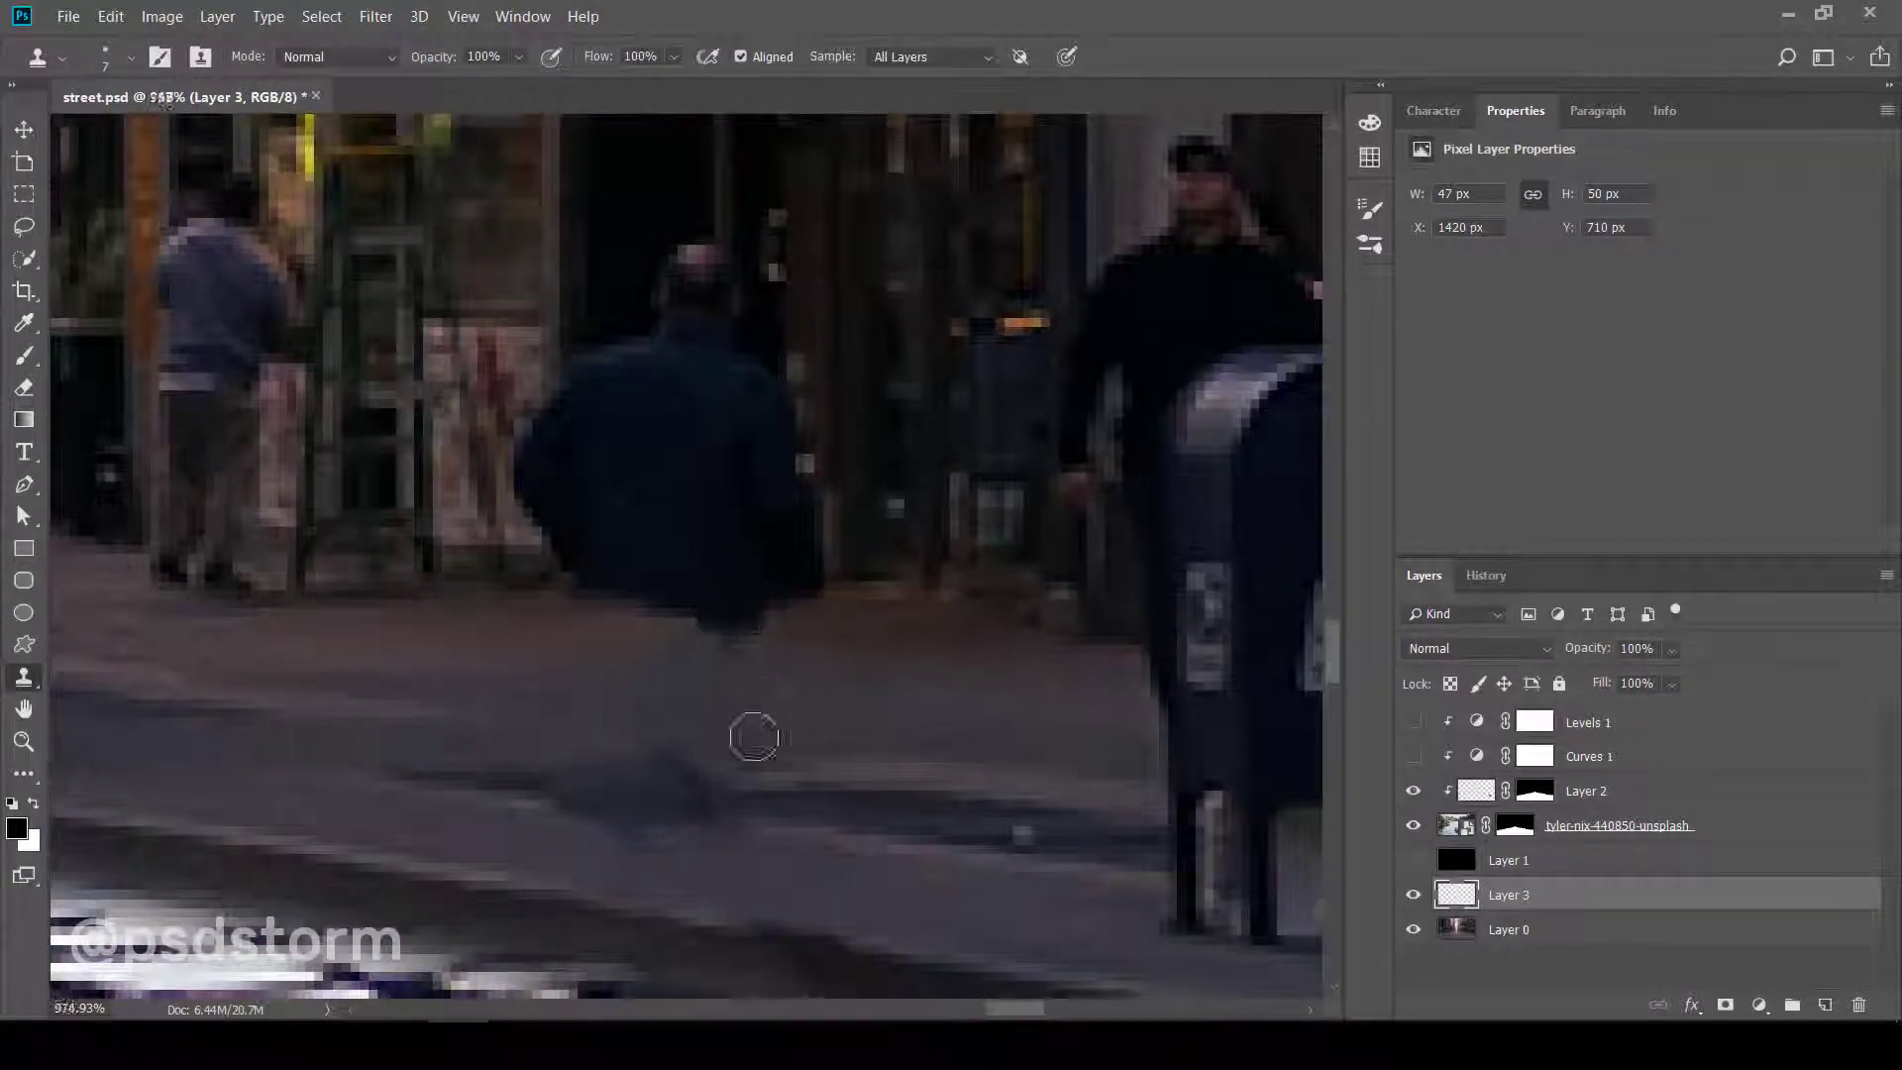
- Clone pavement over the walker's lower body and the remaining dark figure area
scroll(751, 734, "up", 1)
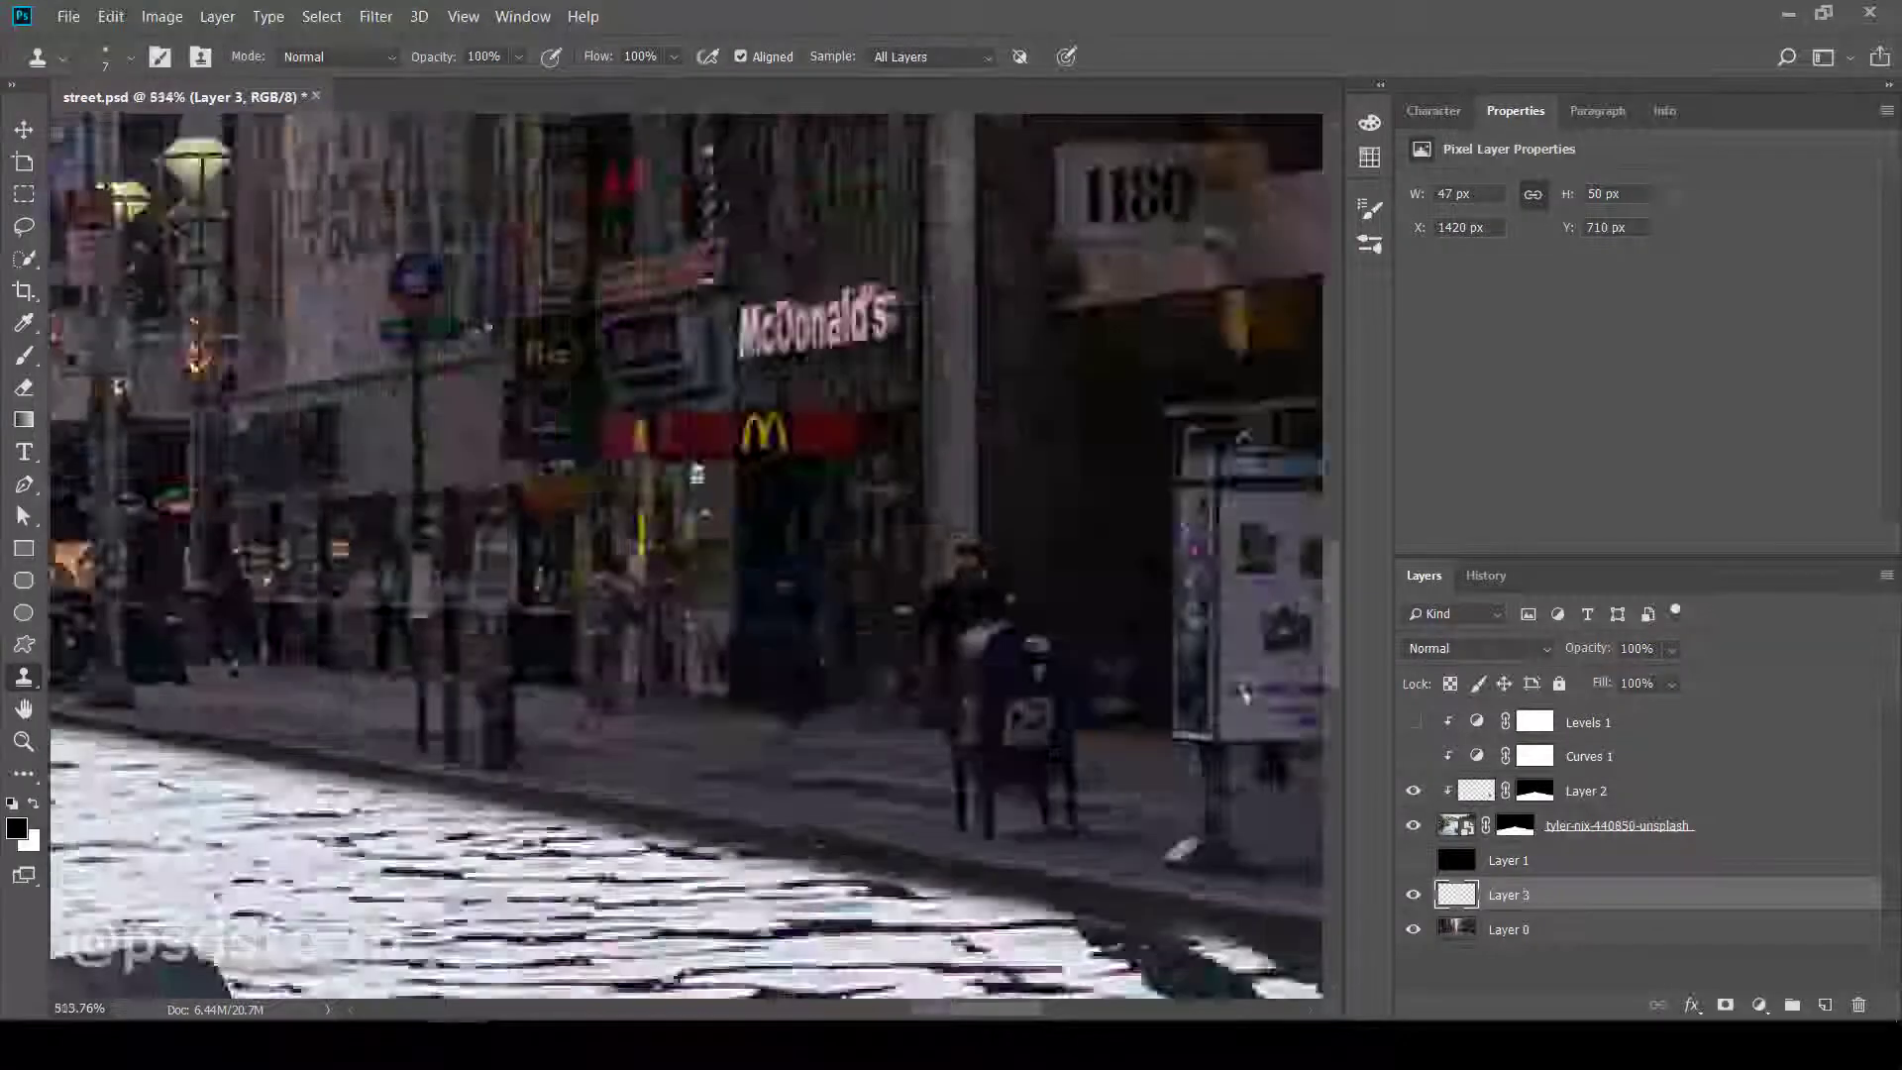
scroll(673, 629, "up", 1)
scroll(674, 629, "up", 3)
left_click_drag(790, 438, 746, 516)
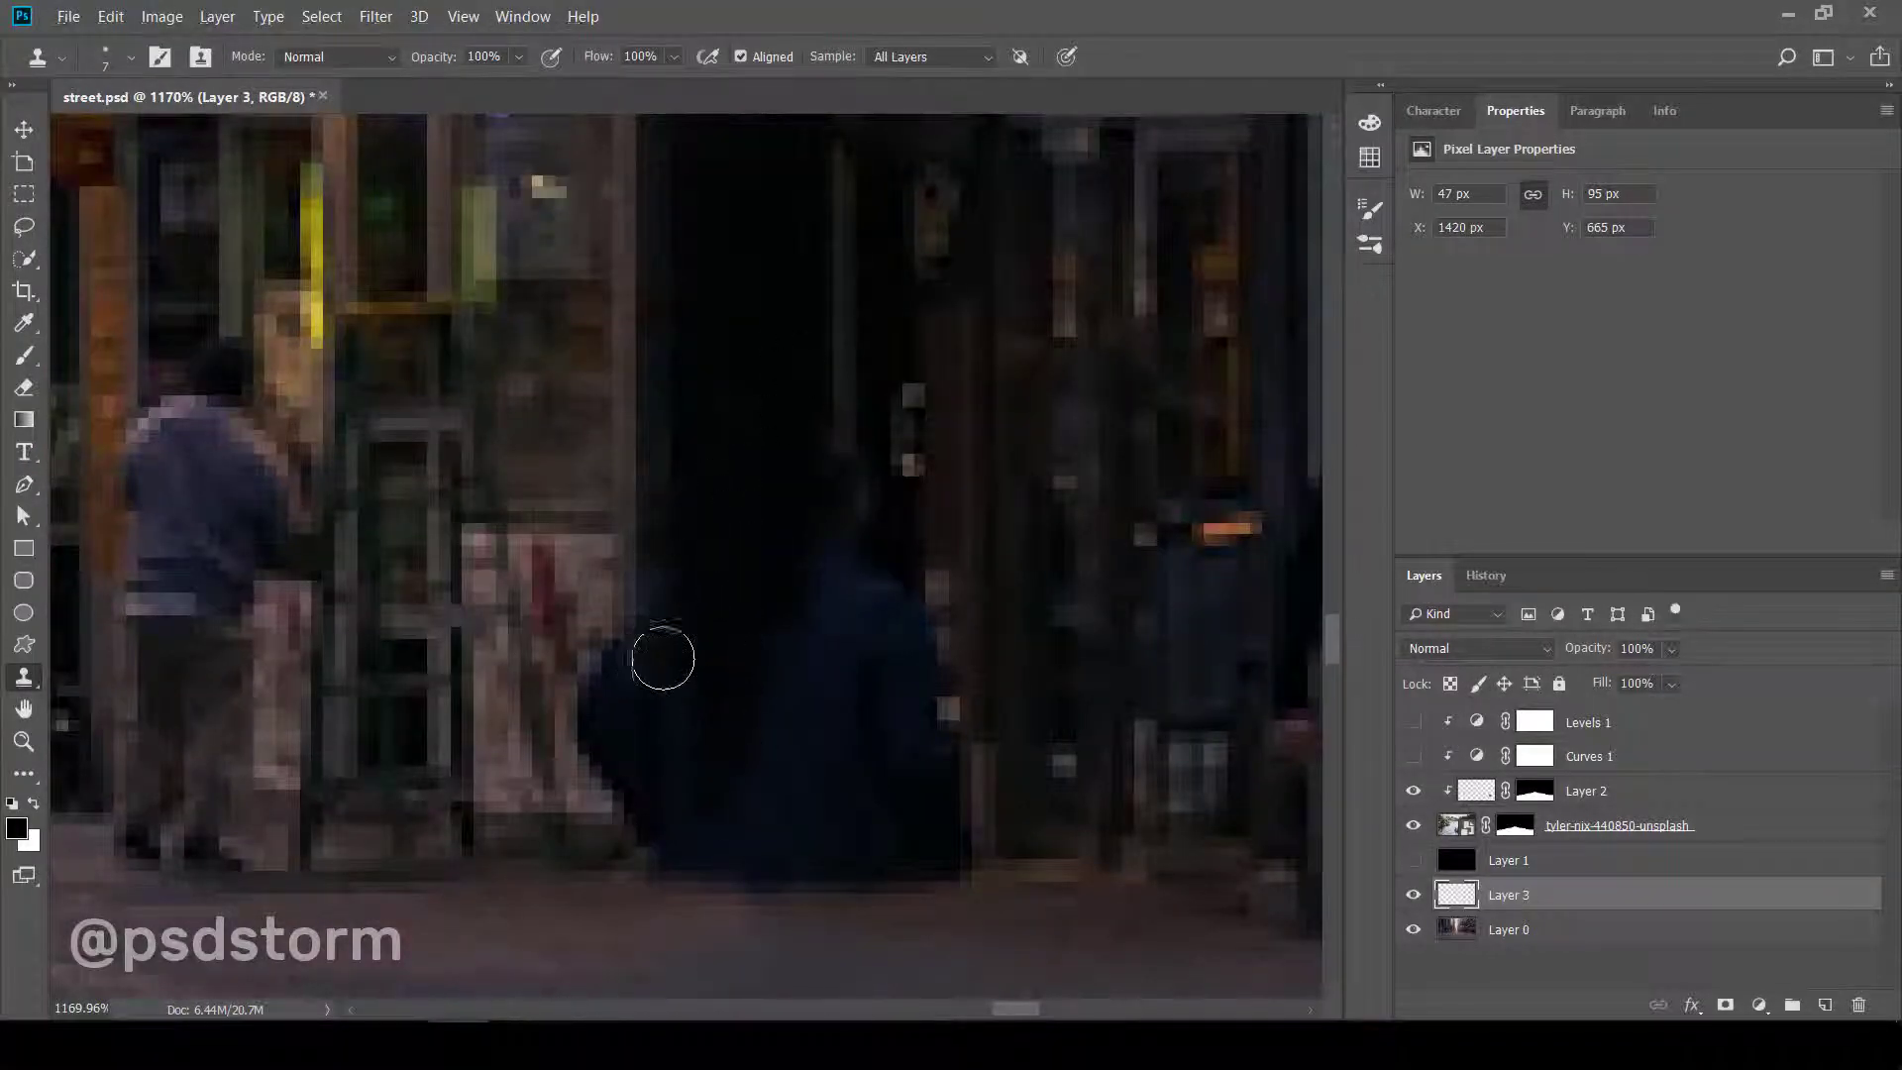
left_click_drag(662, 658, 660, 842)
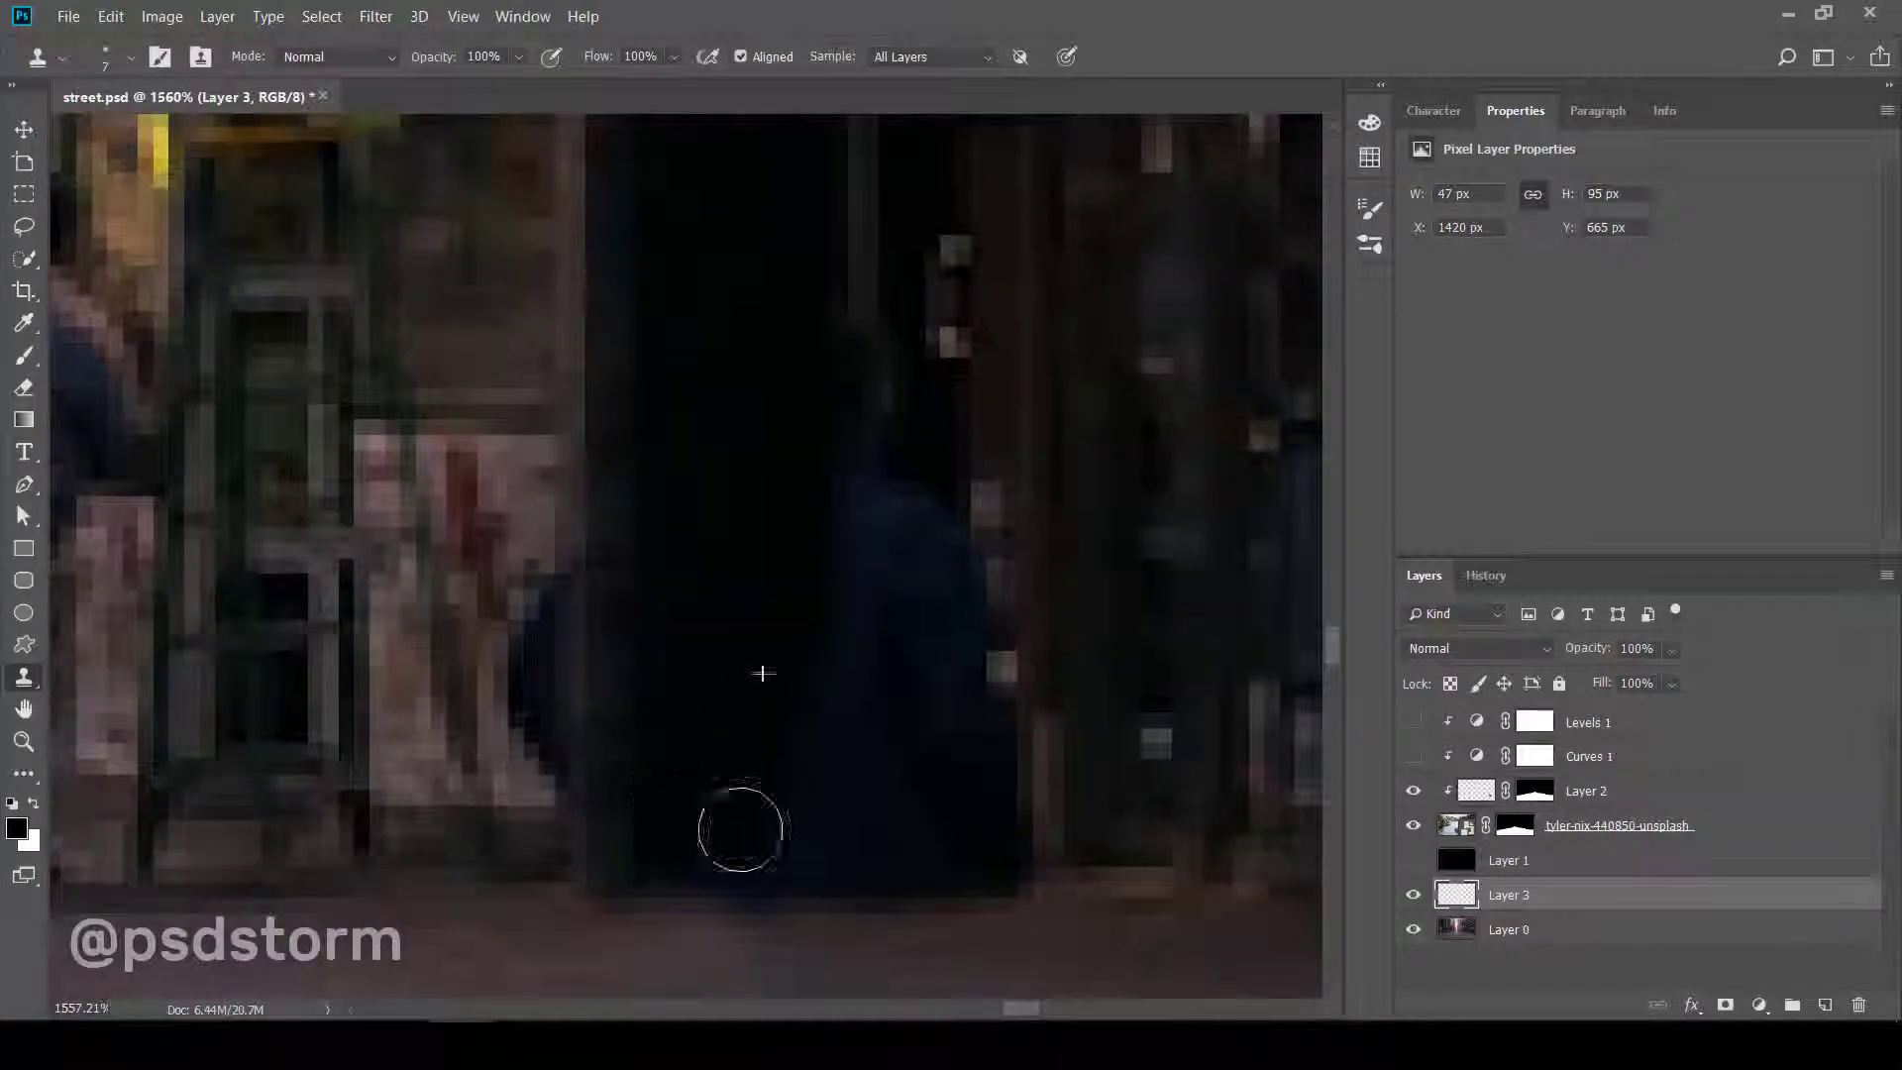
scroll(739, 828, "up", 2)
left_click_drag(863, 611, 841, 807)
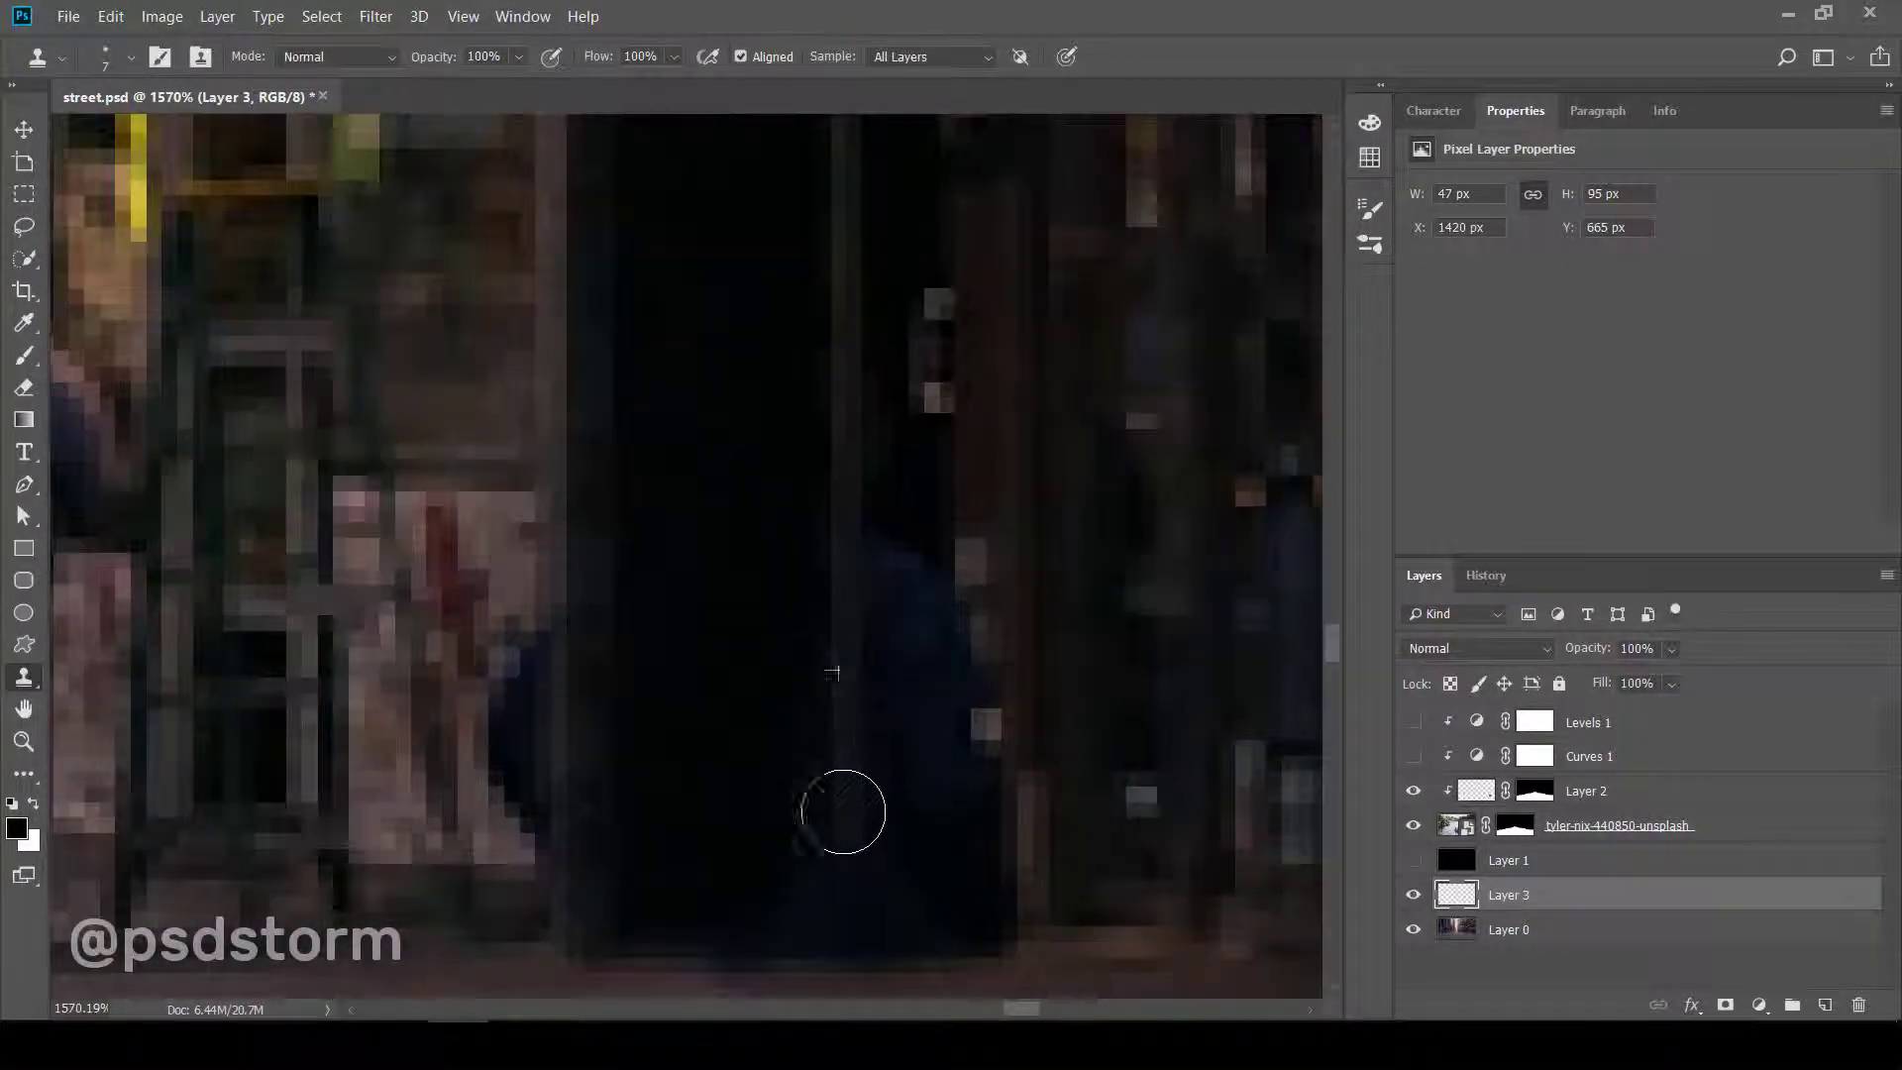
left_click_drag(810, 872, 789, 624)
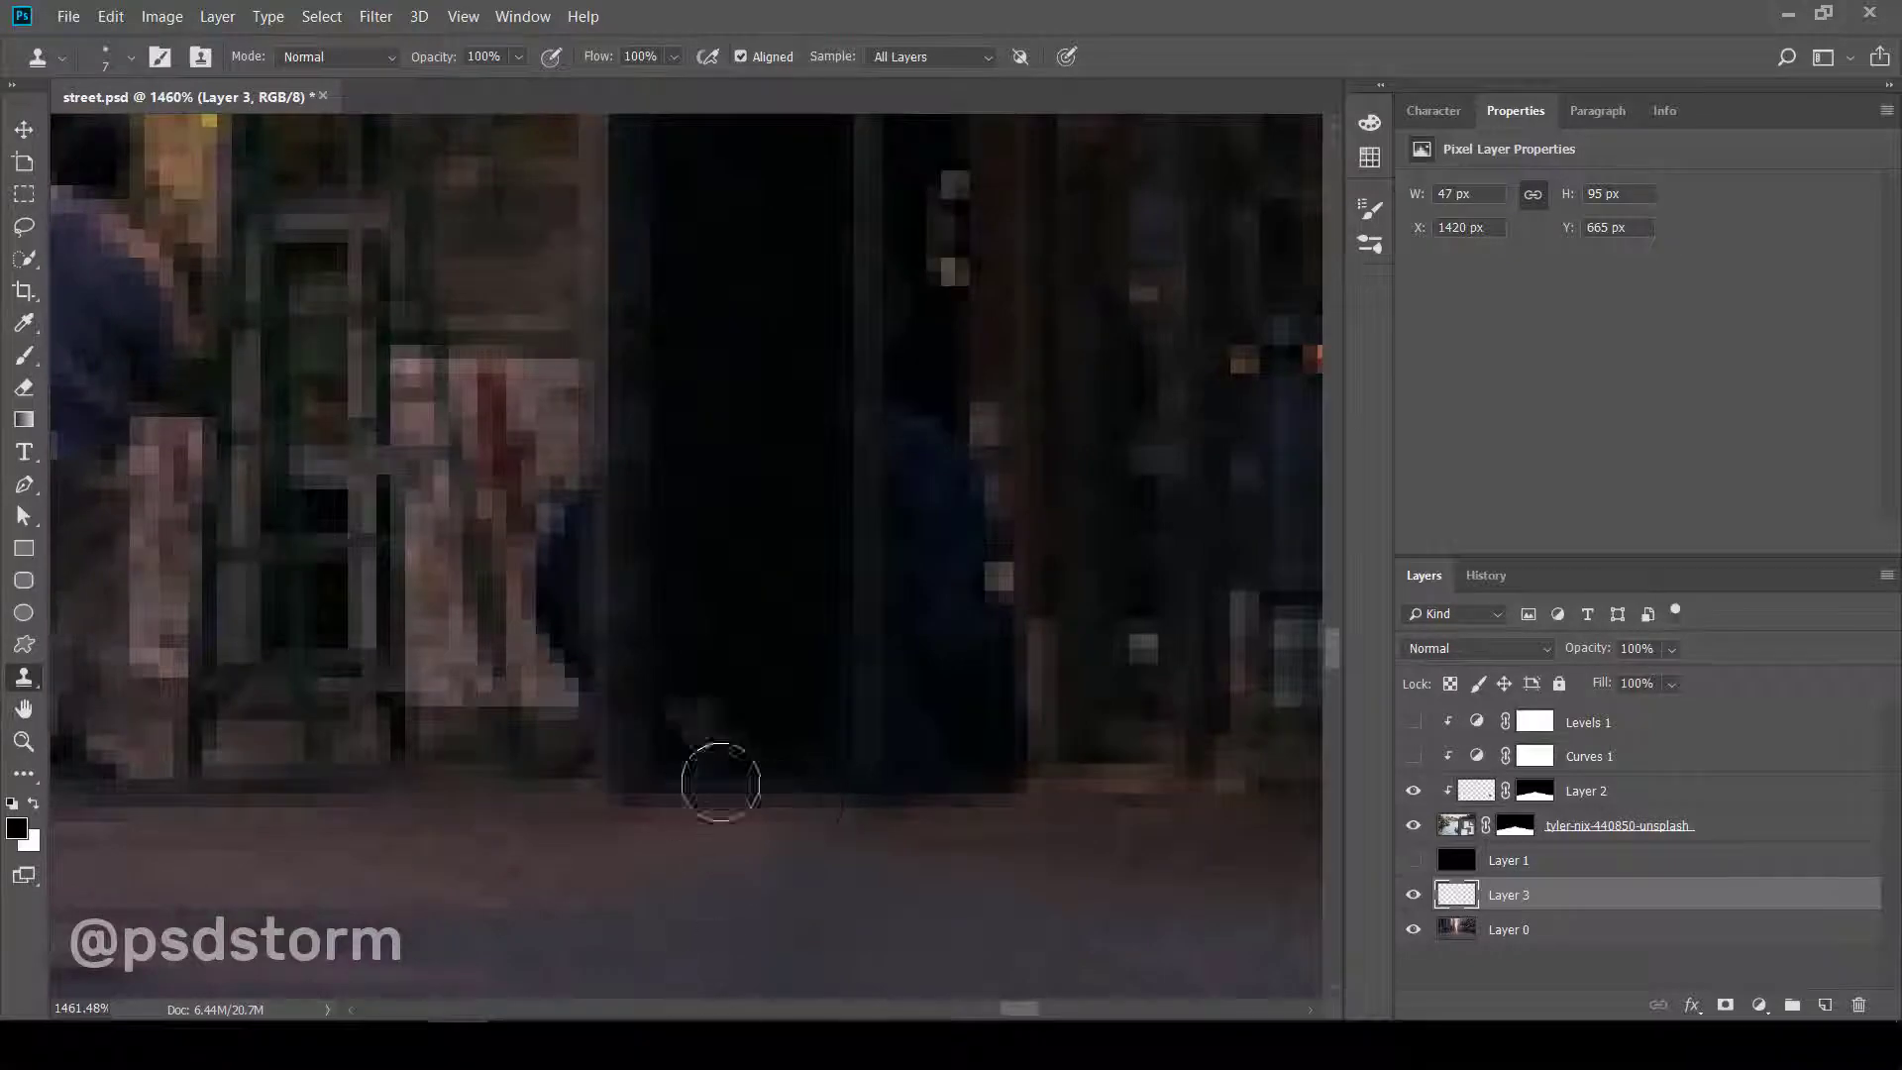
- Select the canal water layer's mask and set up the Brush with default black and white colours
scroll(551, 637, "down", 2)
scroll(616, 624, "down", 2)
scroll(913, 816, "down", 2)
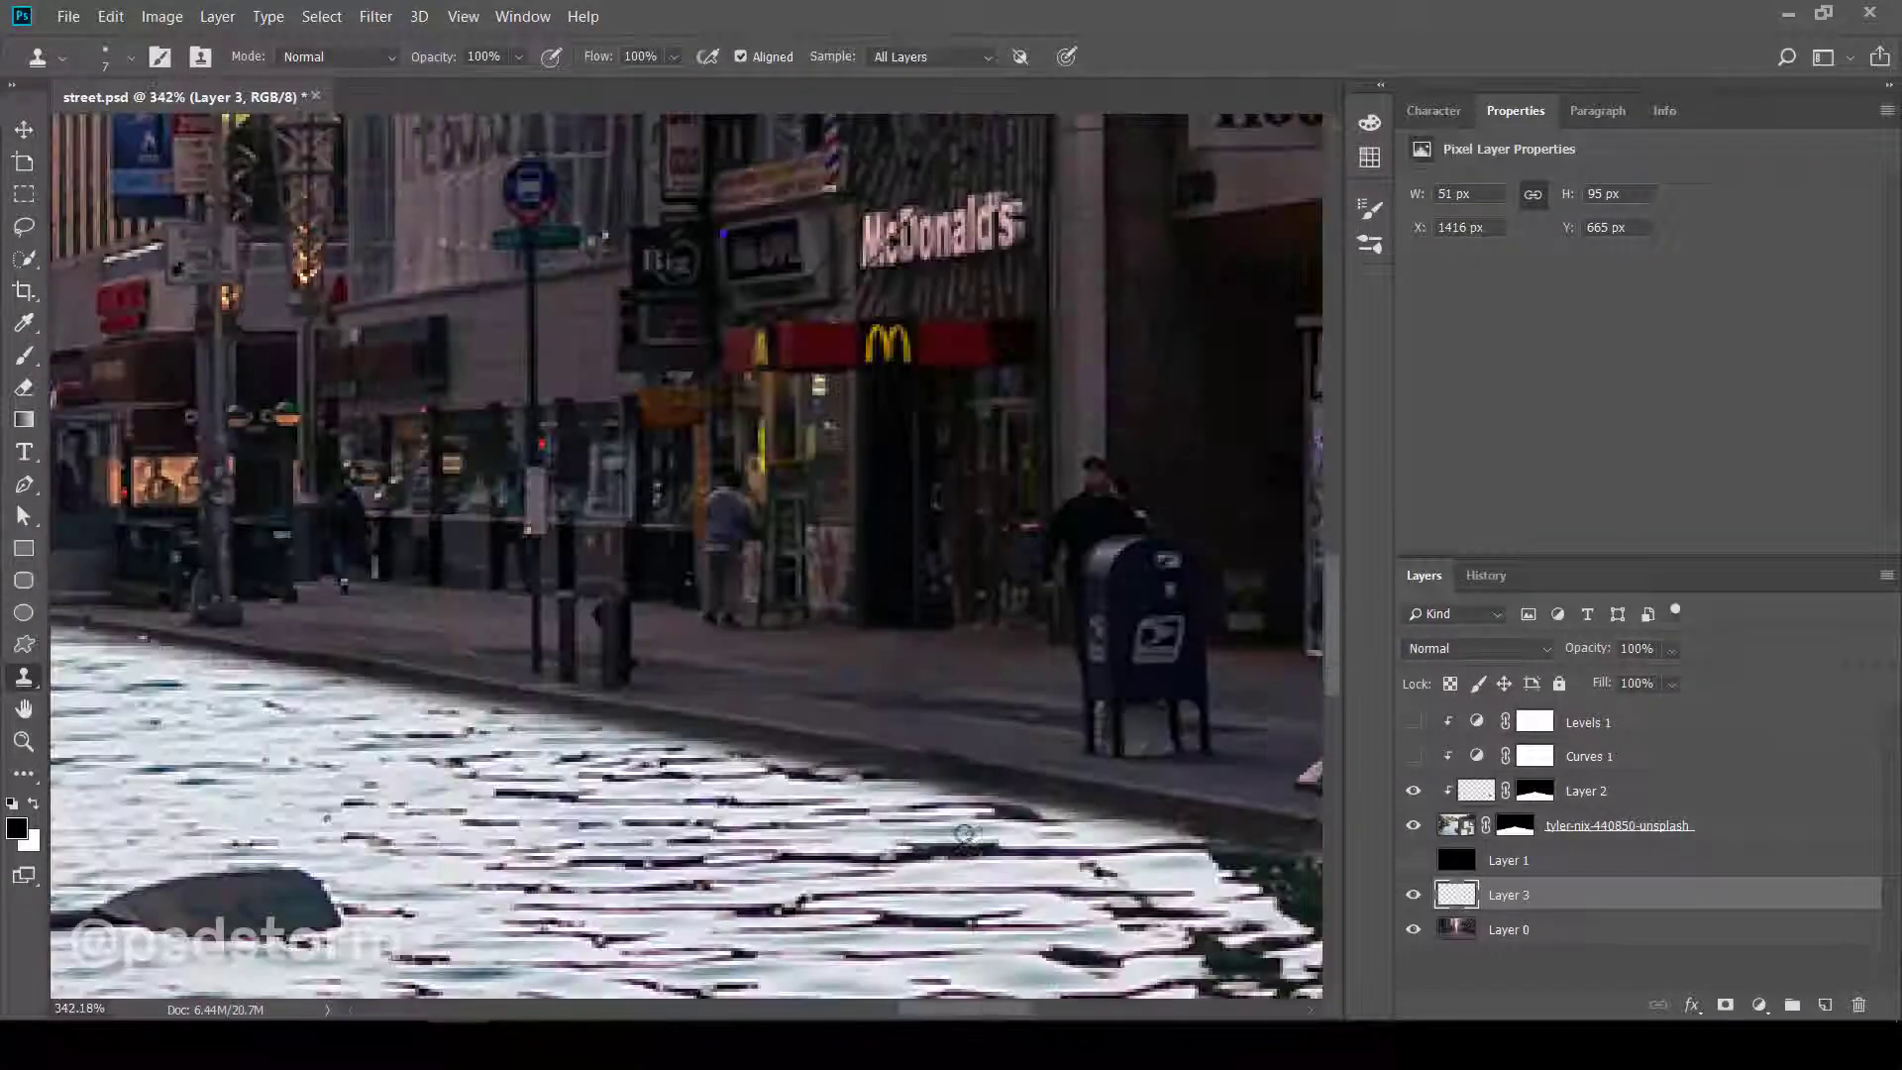
scroll(965, 835, "up", 3)
scroll(832, 738, "down", 3)
scroll(827, 793, "up", 2)
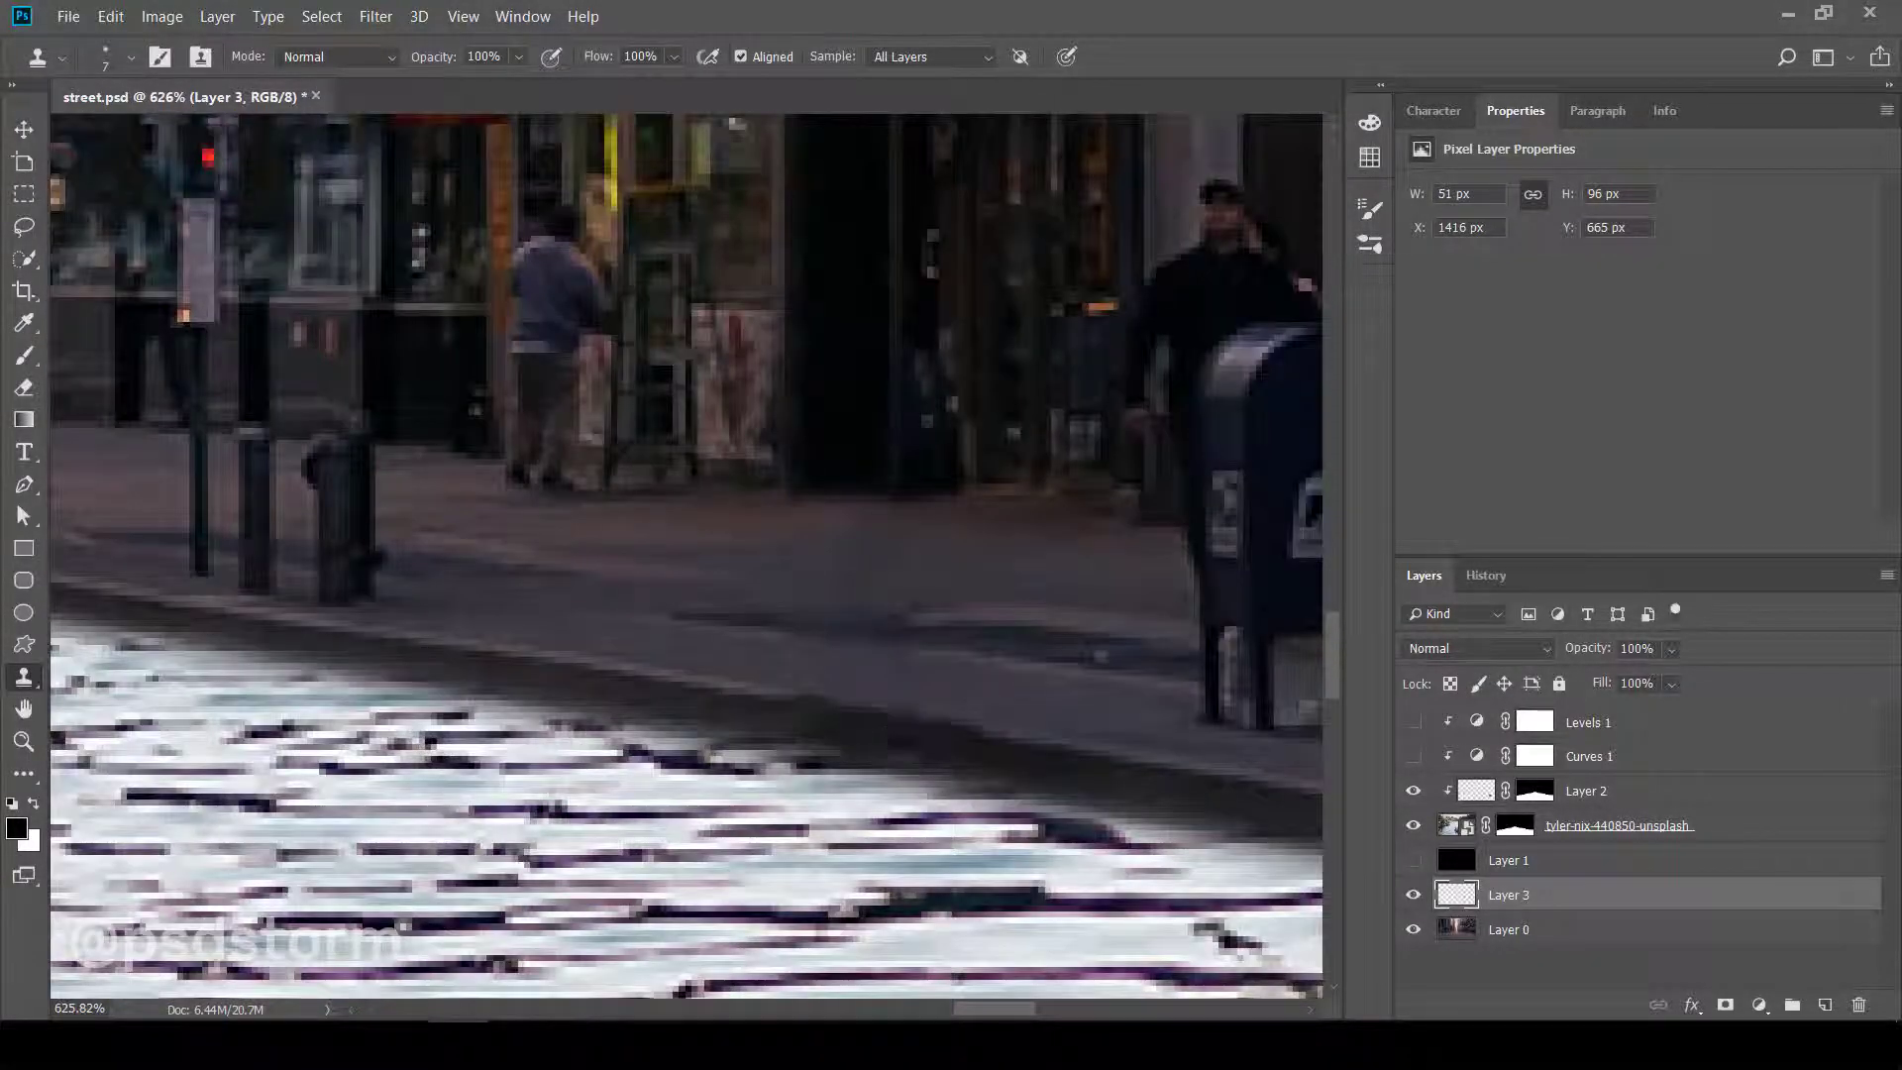
scroll(860, 781, "up", 1)
scroll(859, 781, "up", 2)
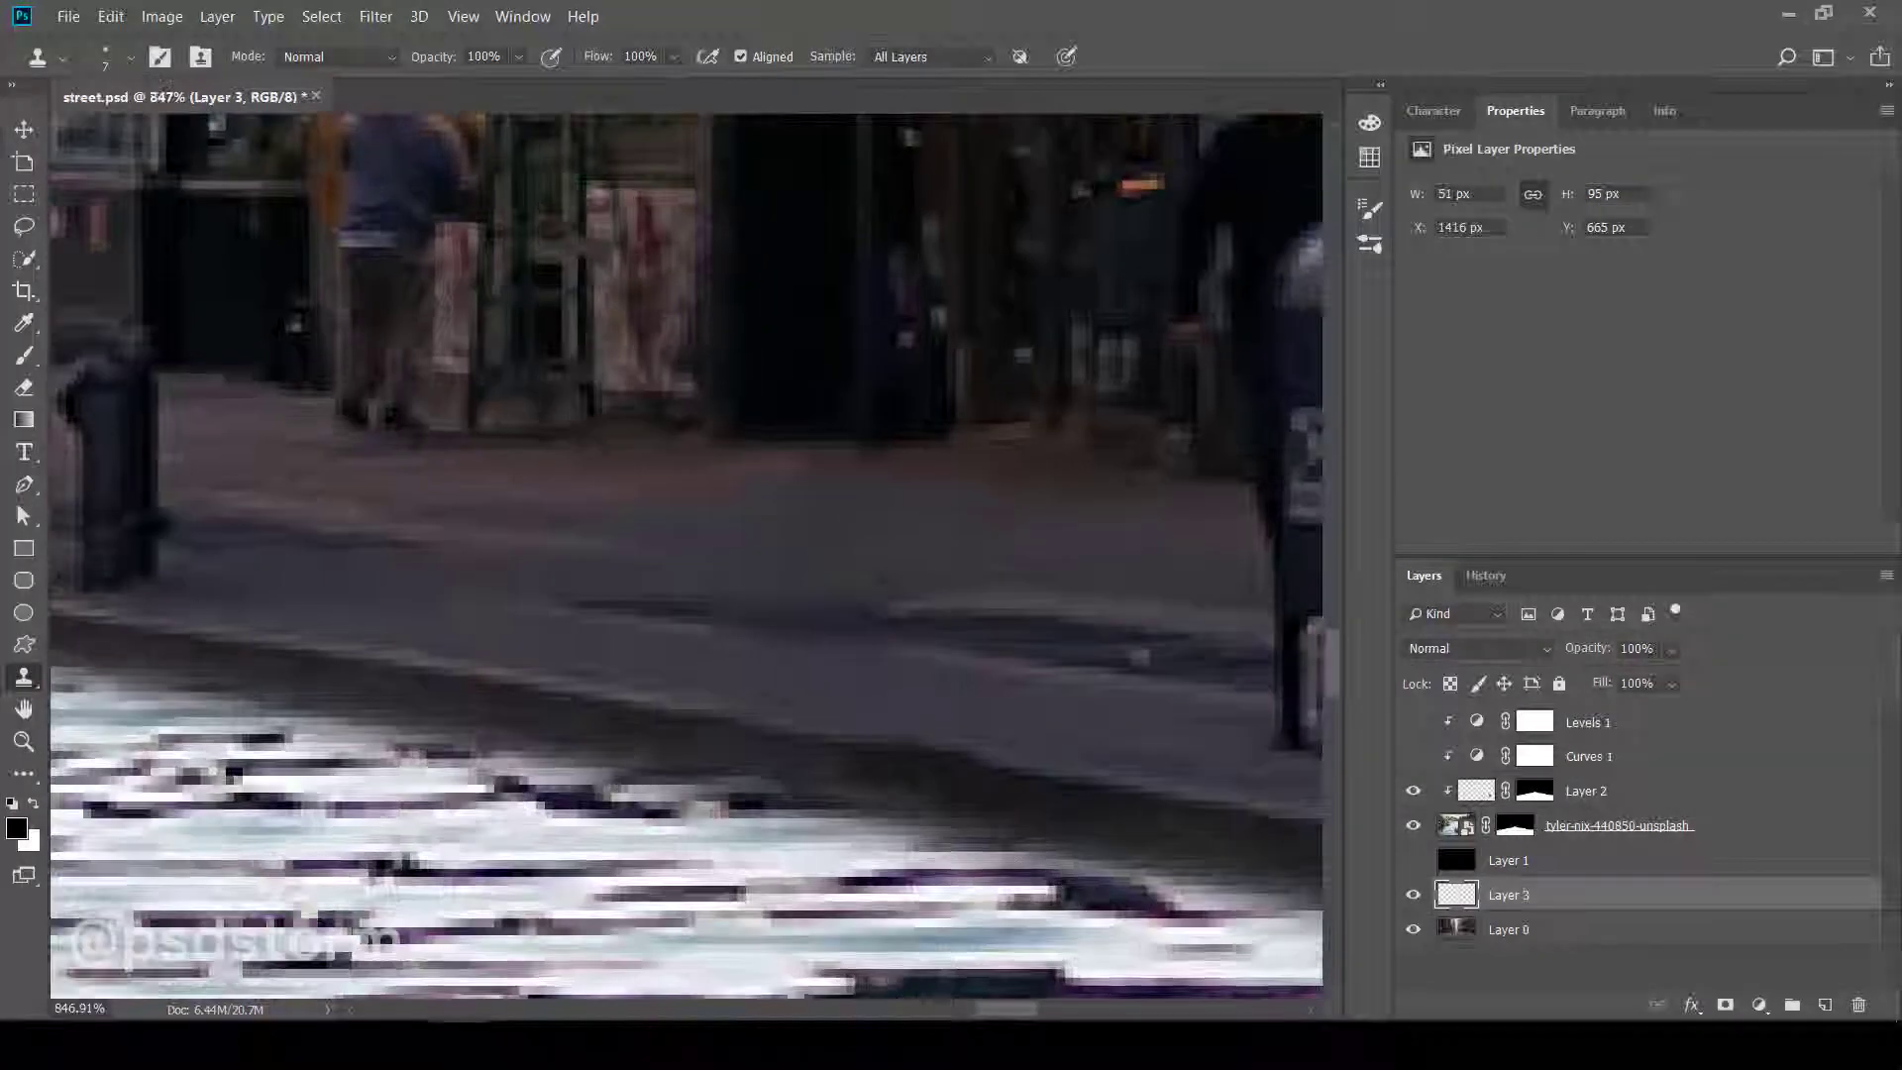
scroll(730, 764, "up", 2)
scroll(925, 619, "down", 1)
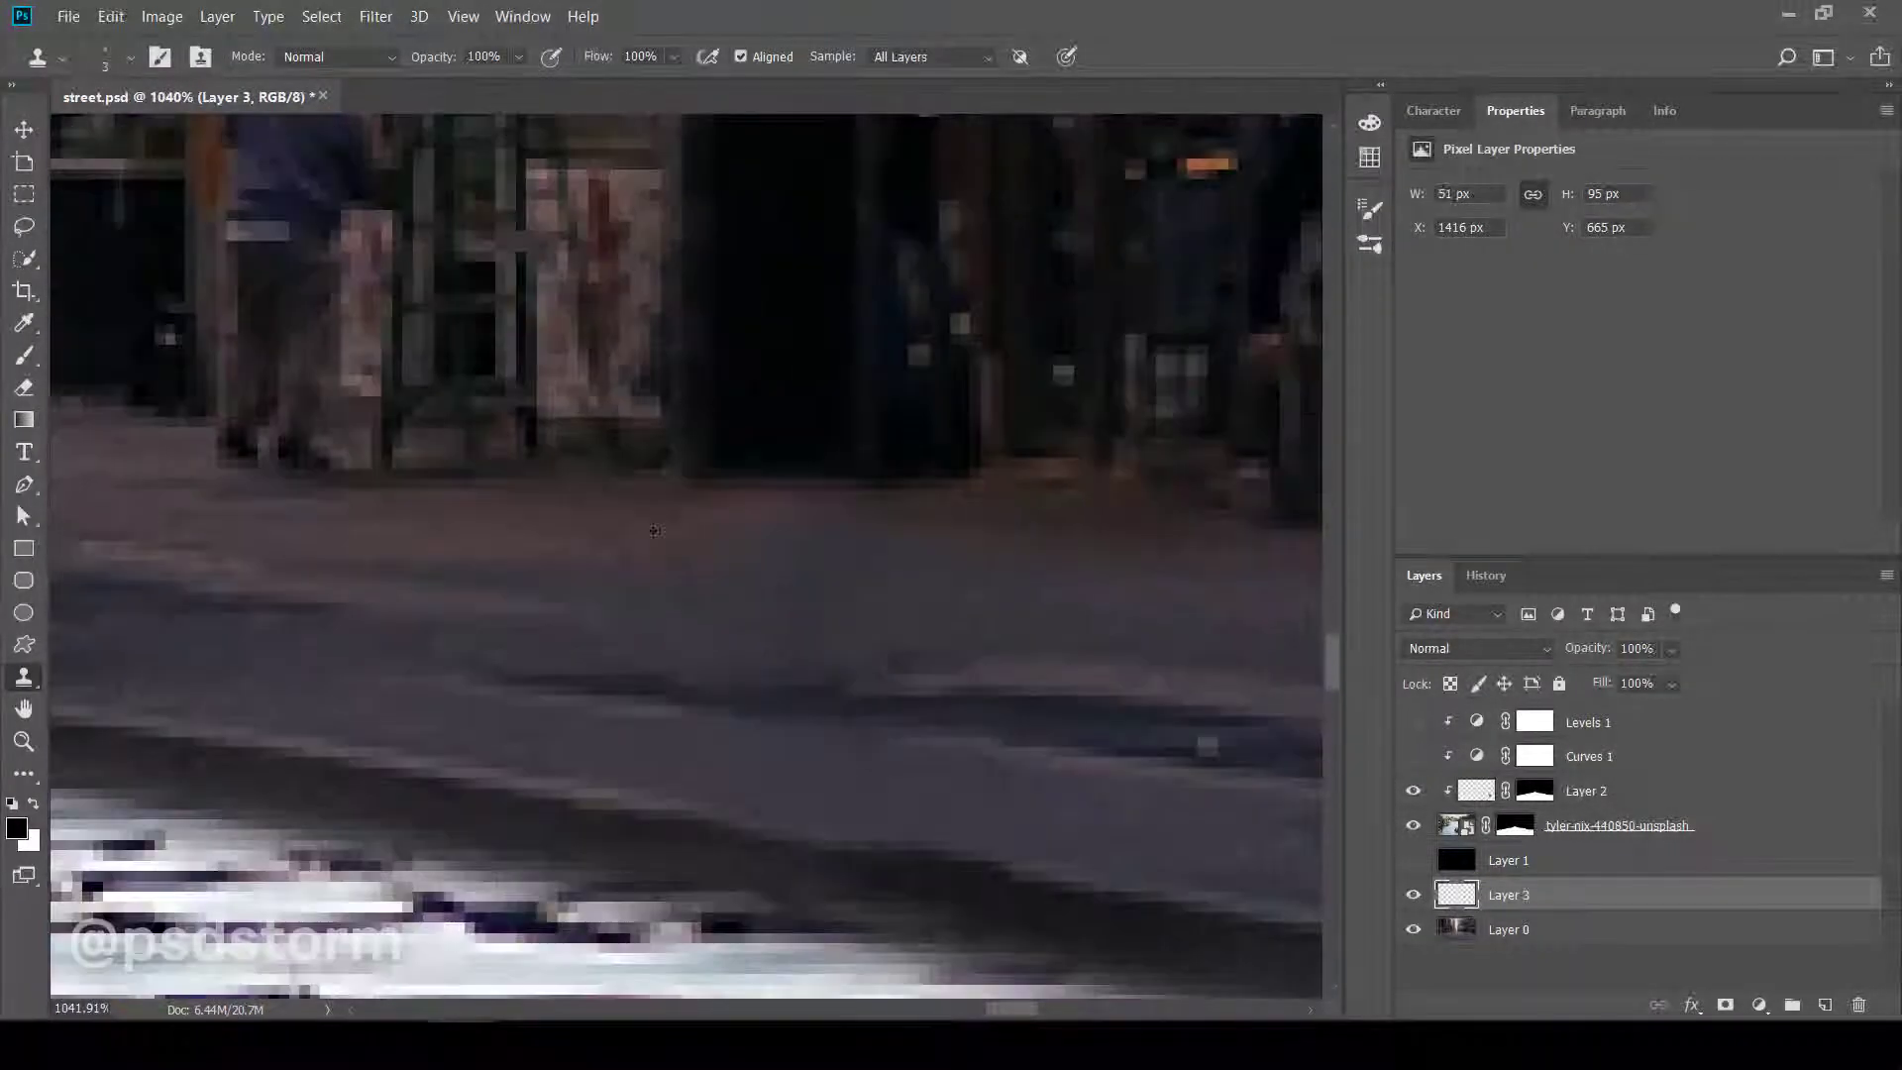
scroll(685, 642, "down", 1)
scroll(685, 642, "down", 1)
left_click(1514, 825)
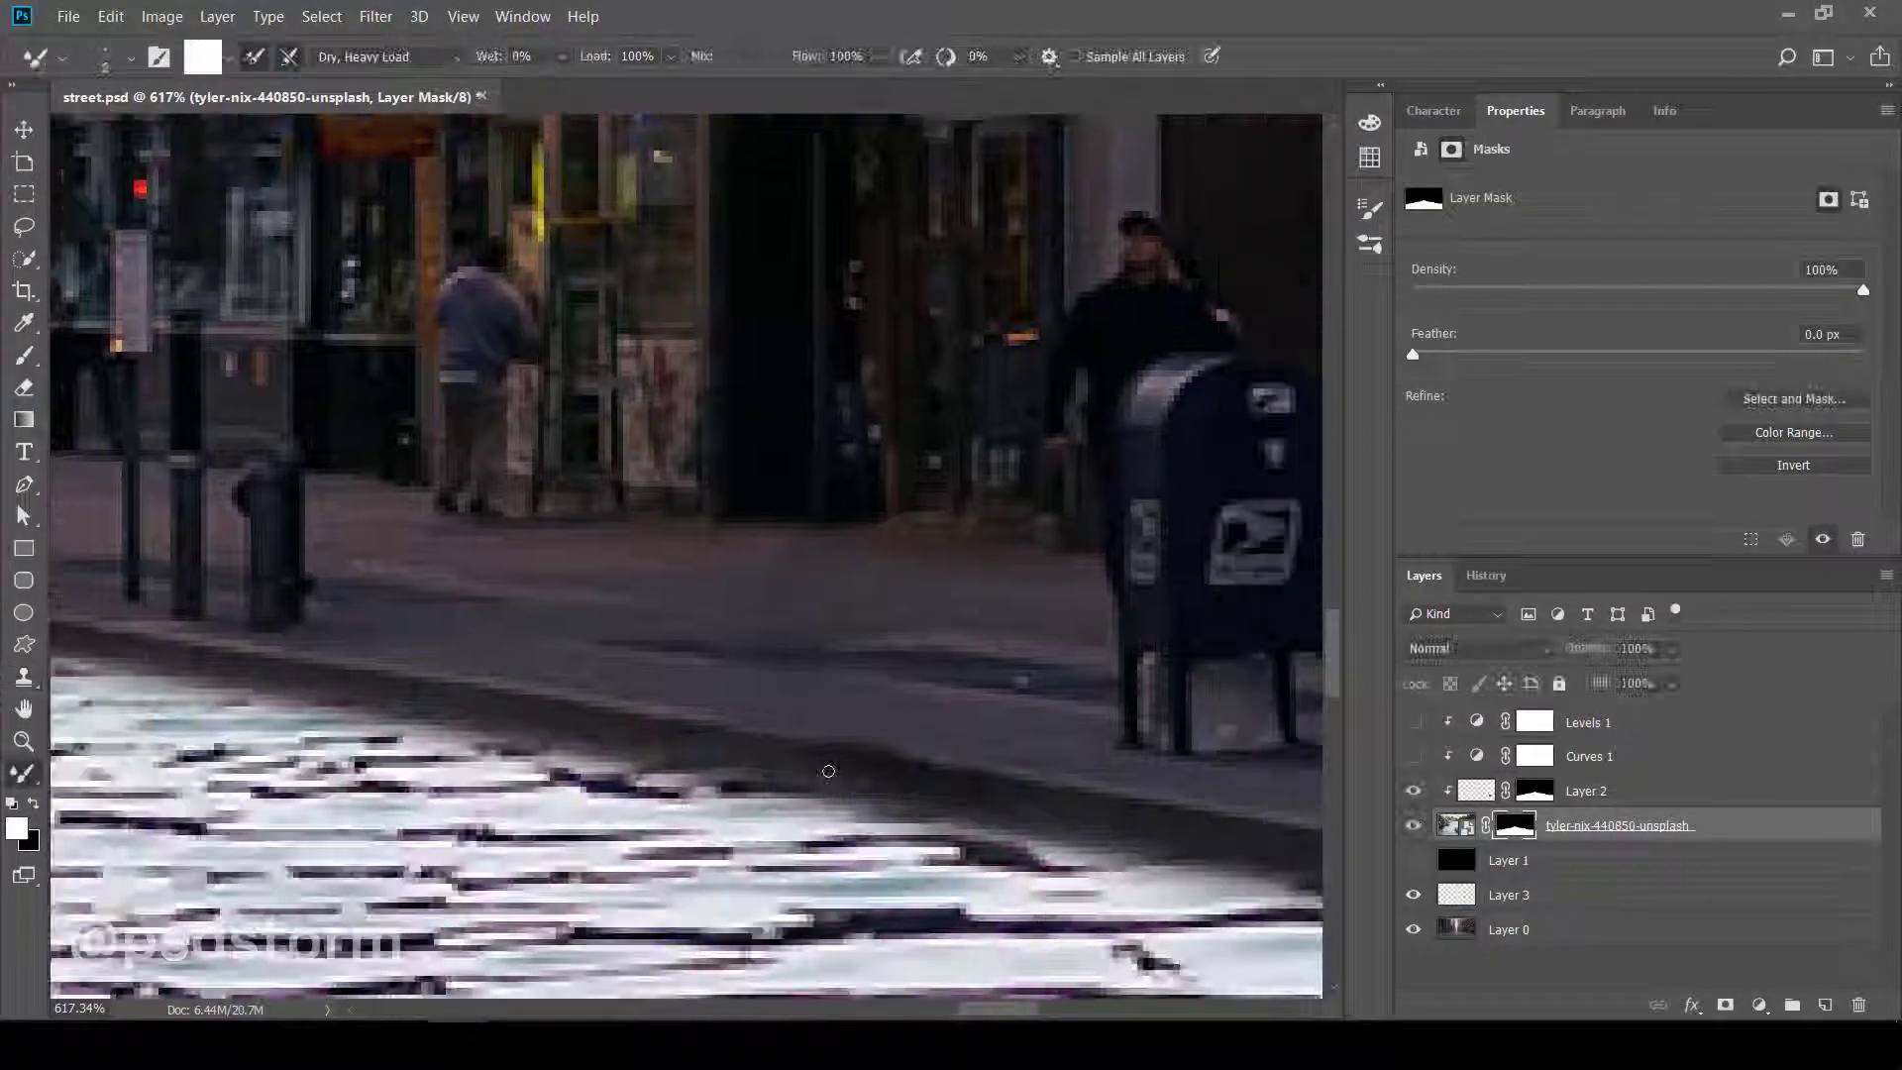
key("b")
left_click(106, 67)
key("Escape")
left_click(106, 66)
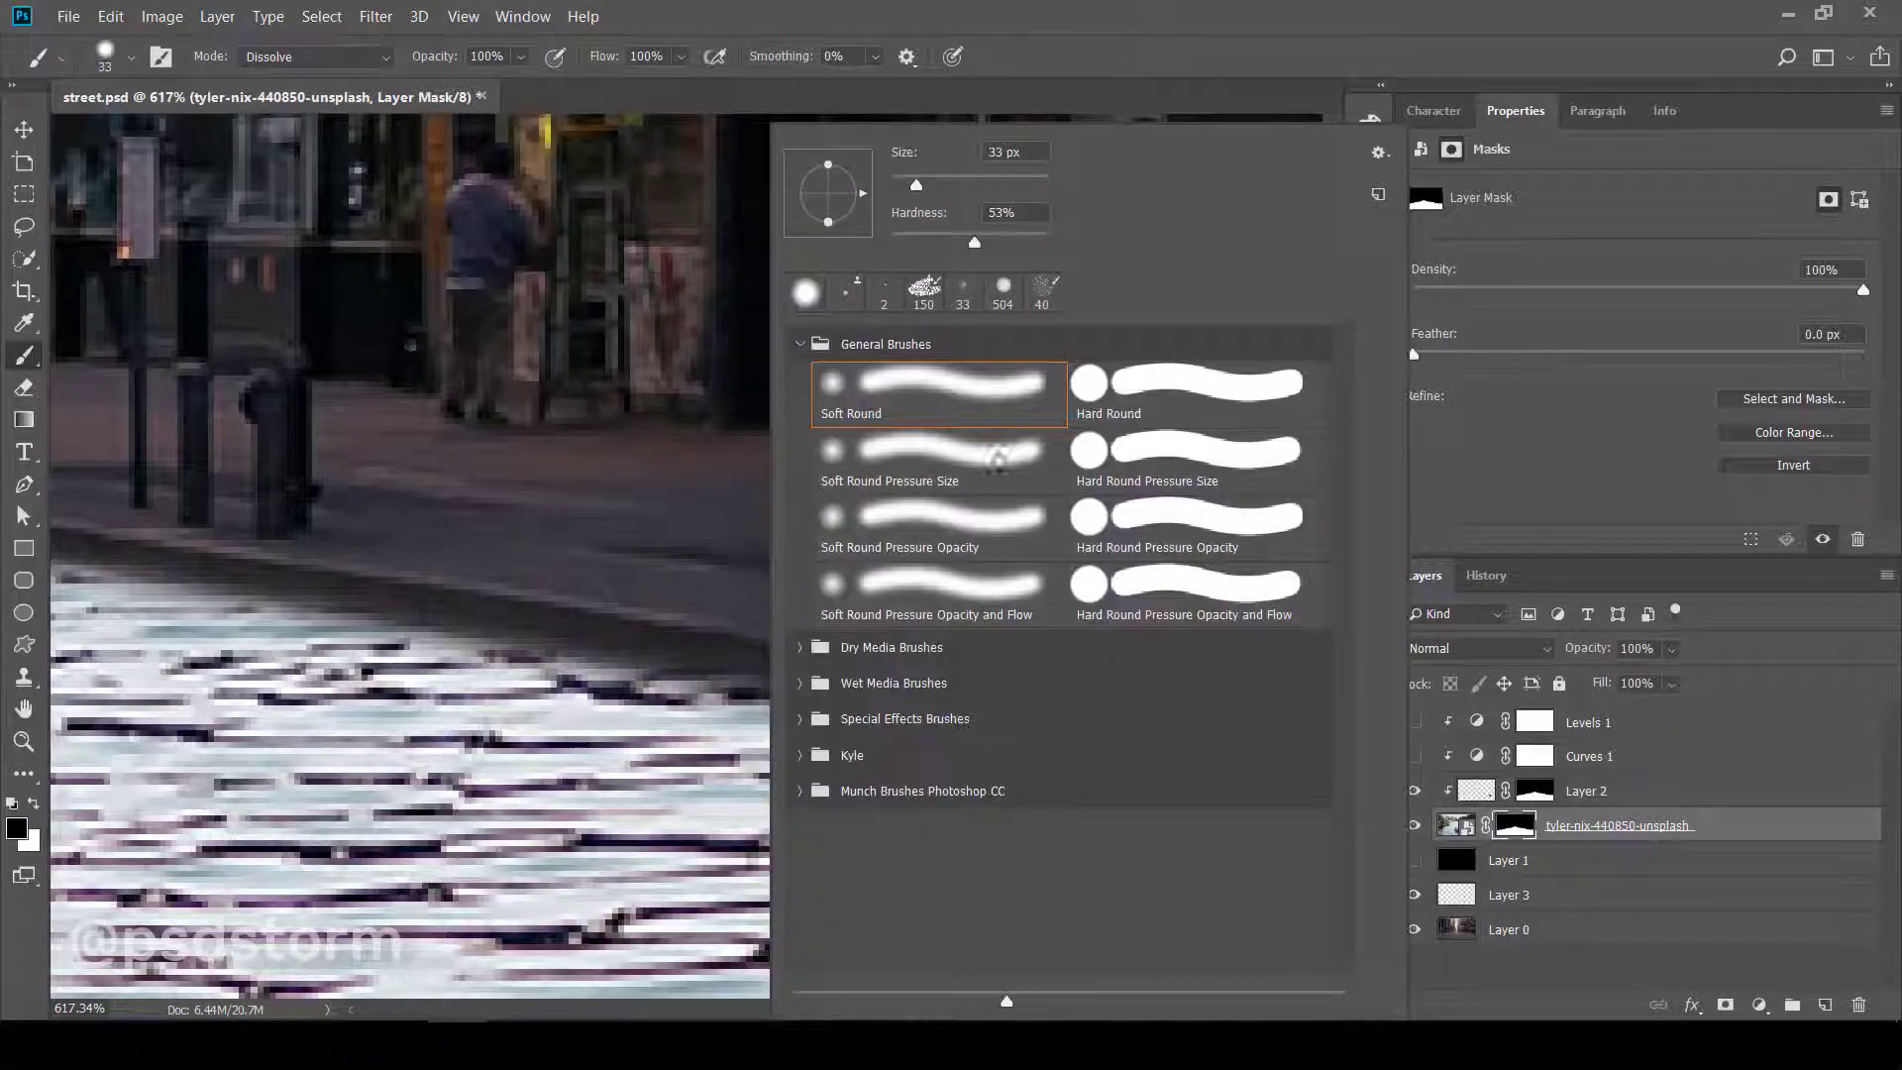
key("x")
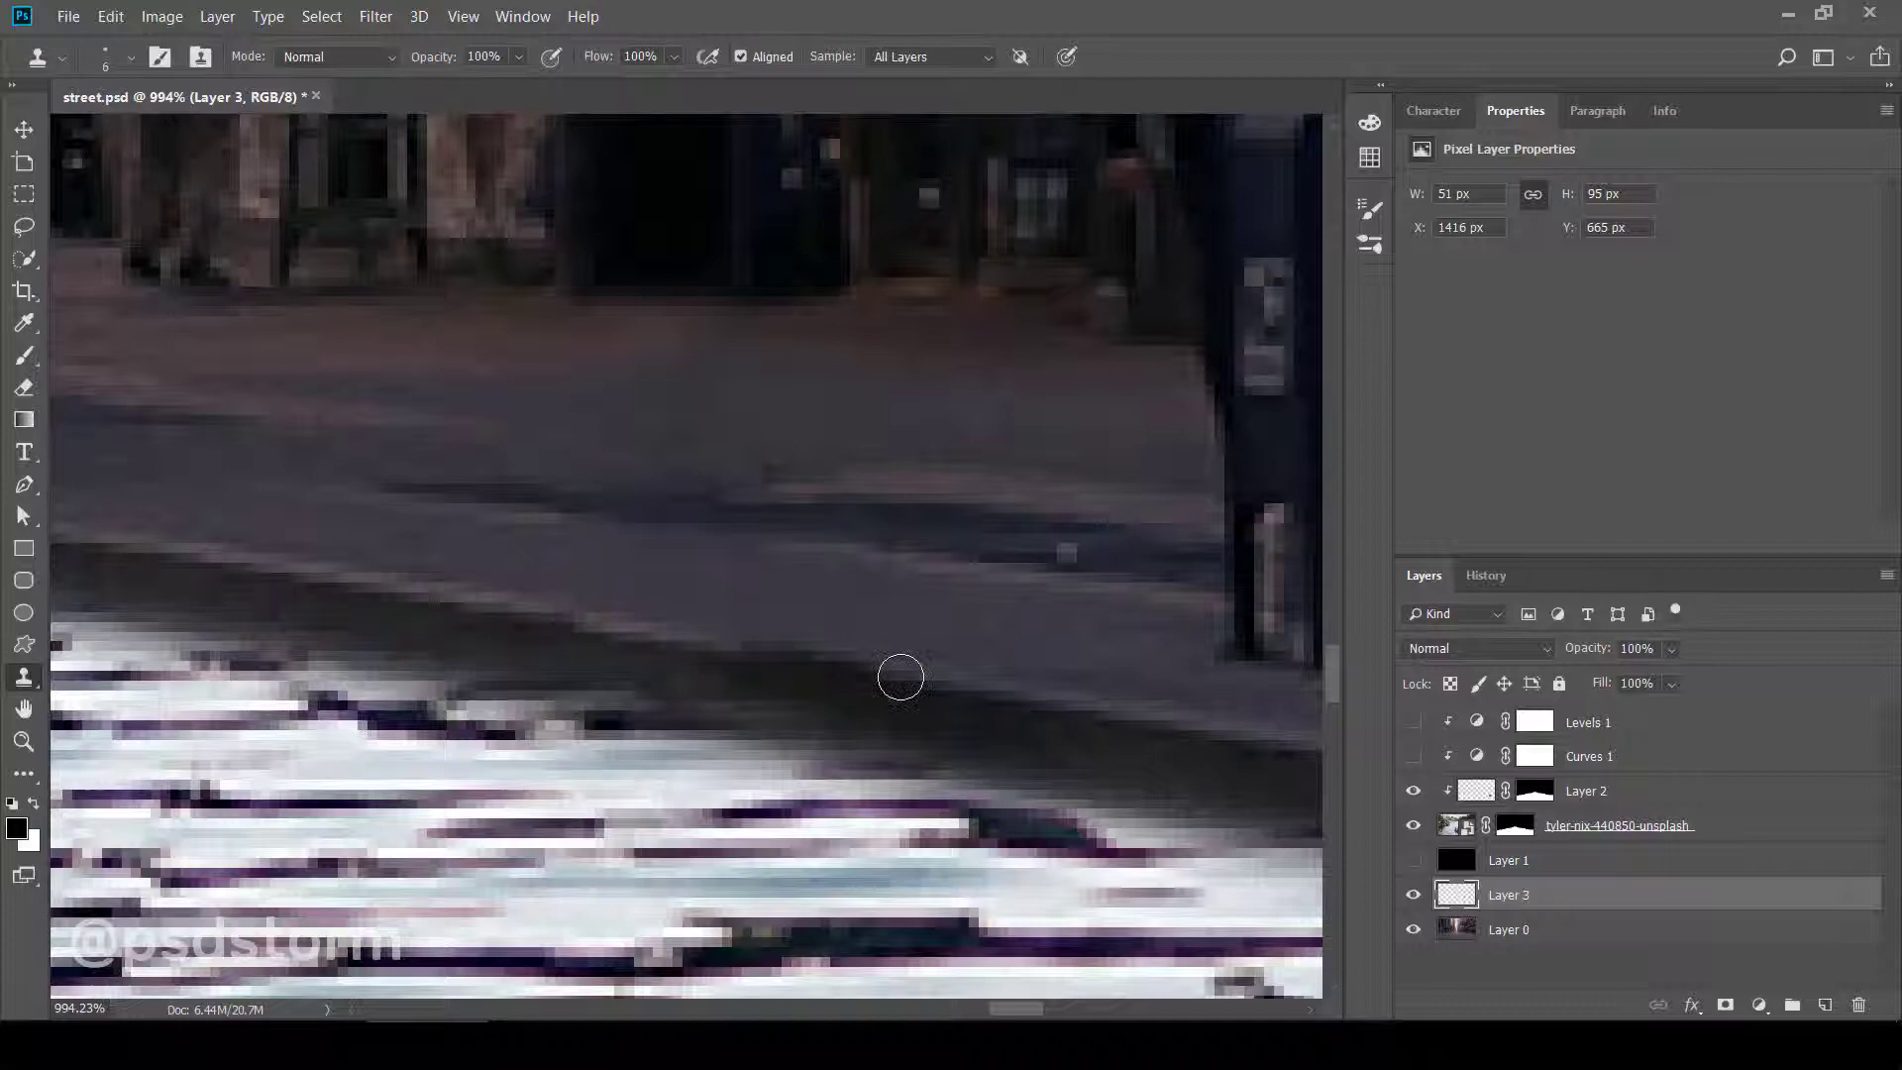
scroll(901, 677, "down", 3)
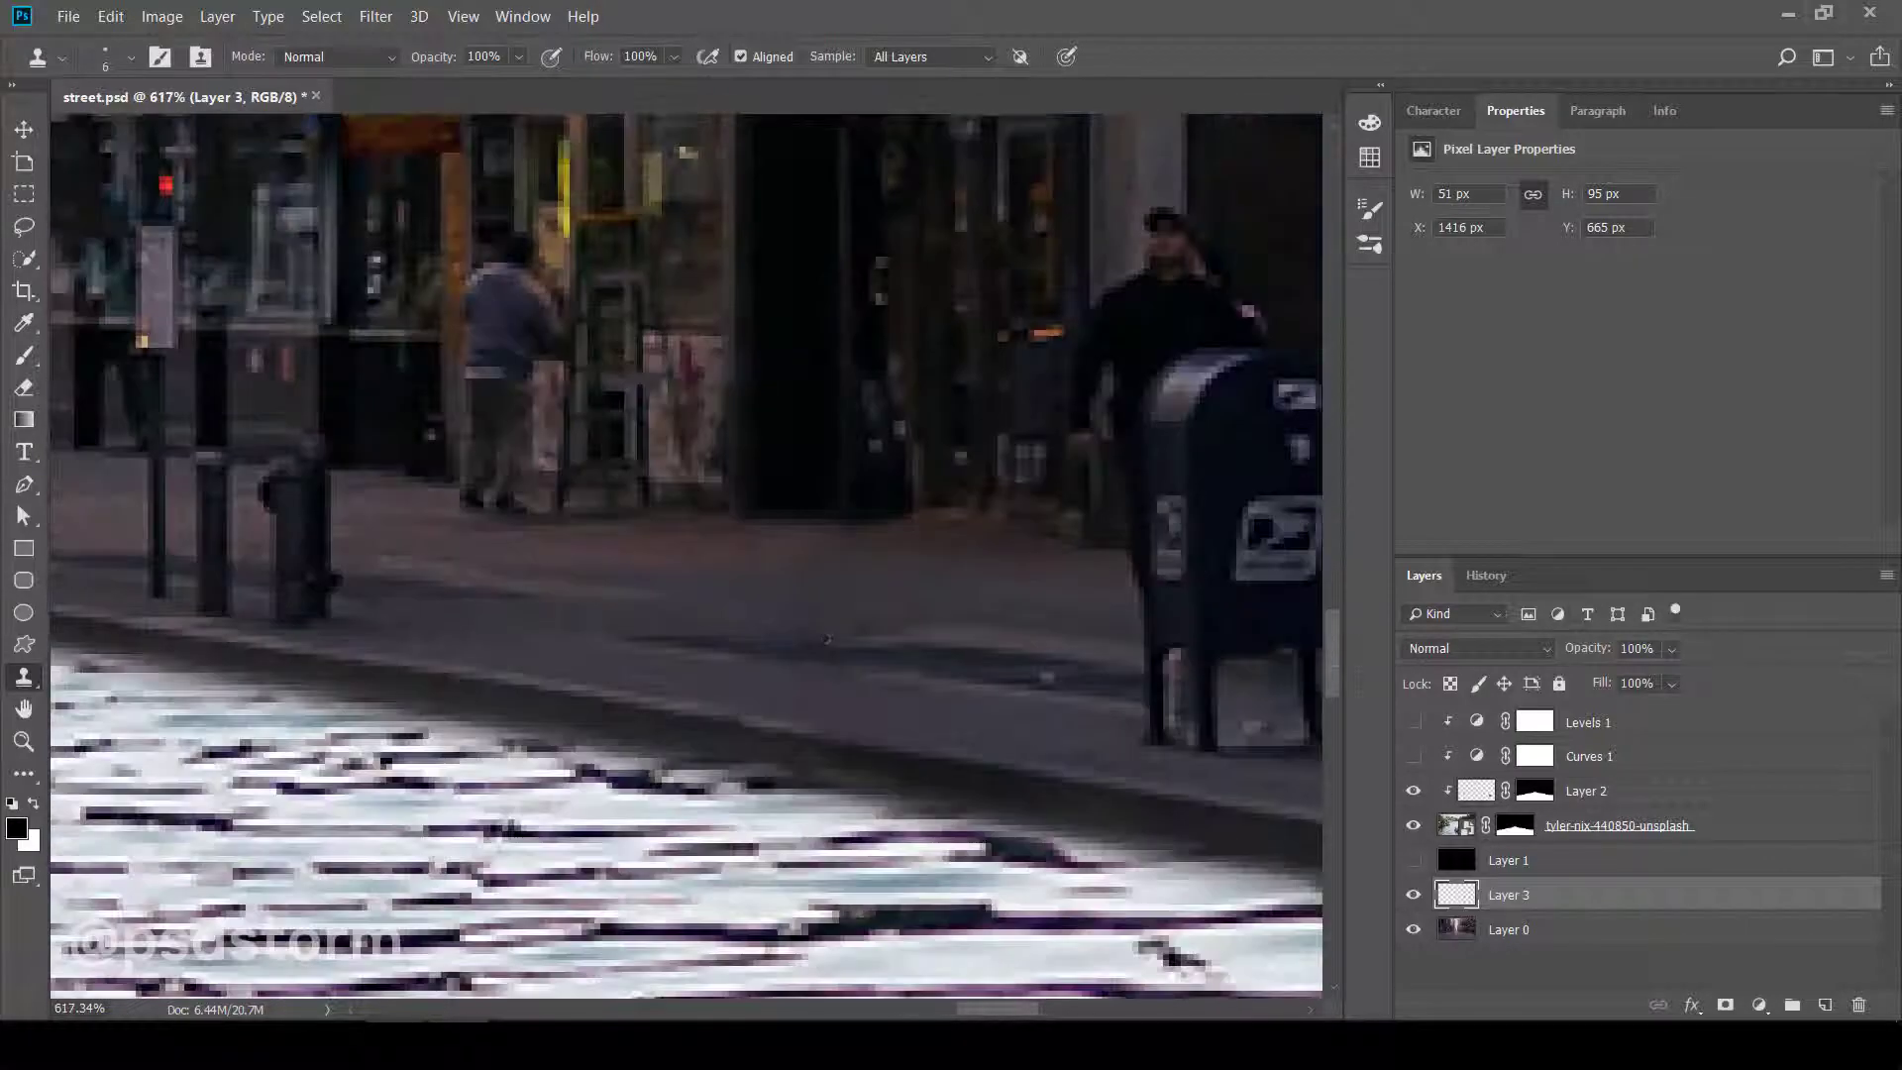
scroll(905, 795, "up", 3)
scroll(832, 624, "up", 1)
- Clone pavement over the sidewalk spot beside the mailbox and around its base
scroll(899, 807, "down", 10)
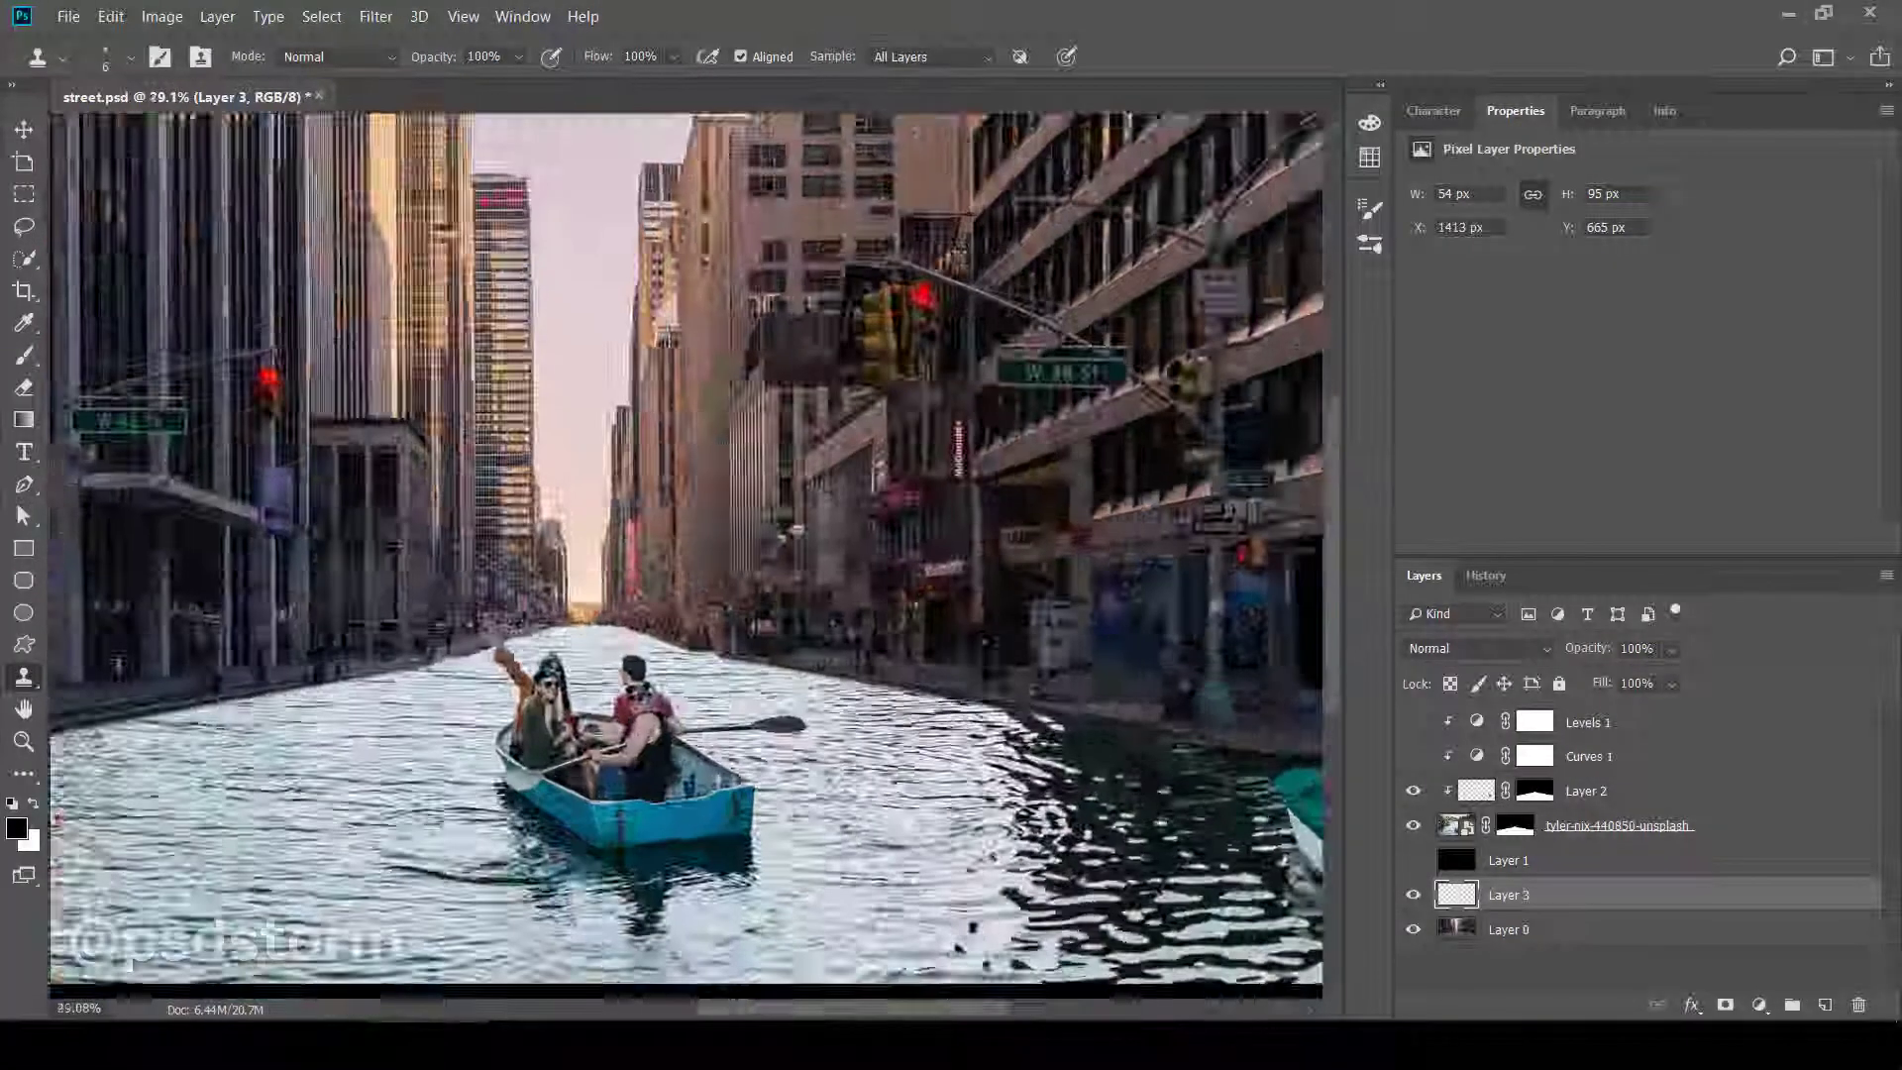
scroll(773, 723, "up", 5)
scroll(594, 776, "up", 3)
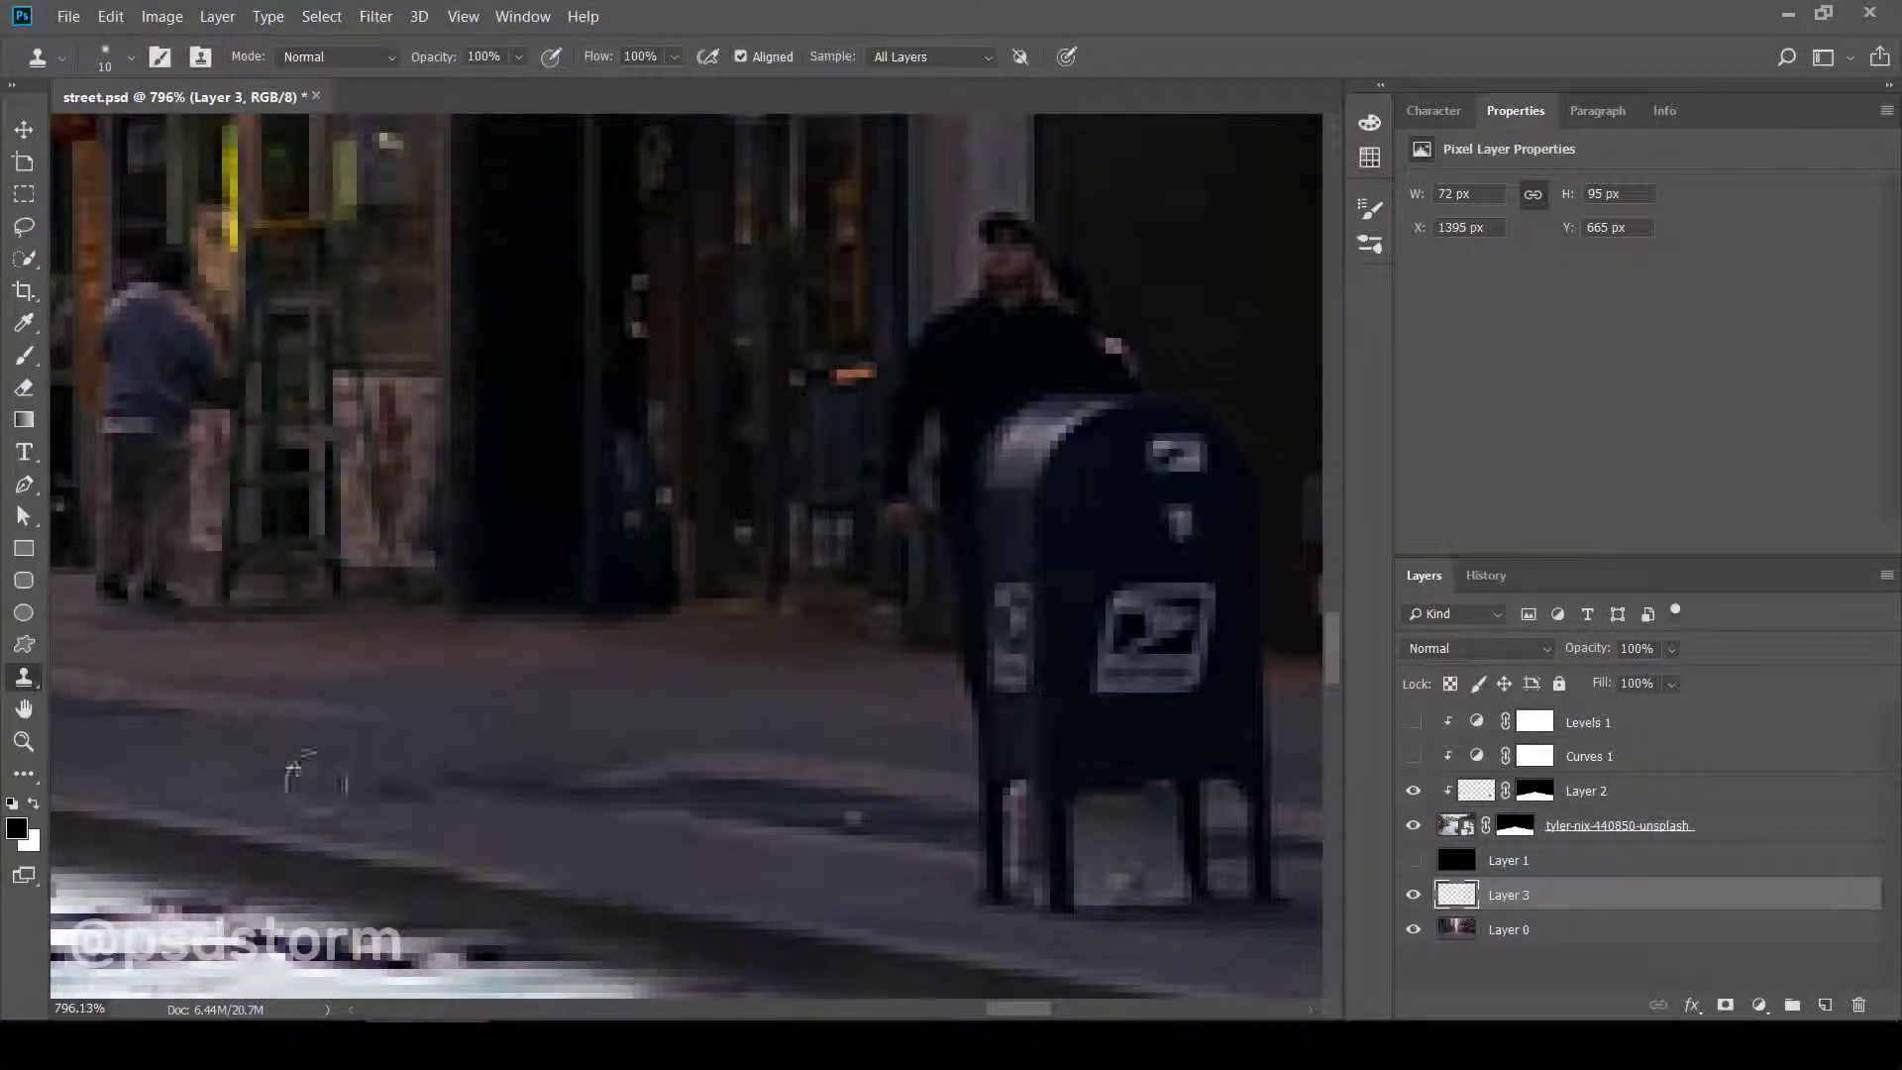
left_click_drag(315, 778, 515, 789)
scroll(513, 789, "down", 5)
scroll(578, 796, "up", 5)
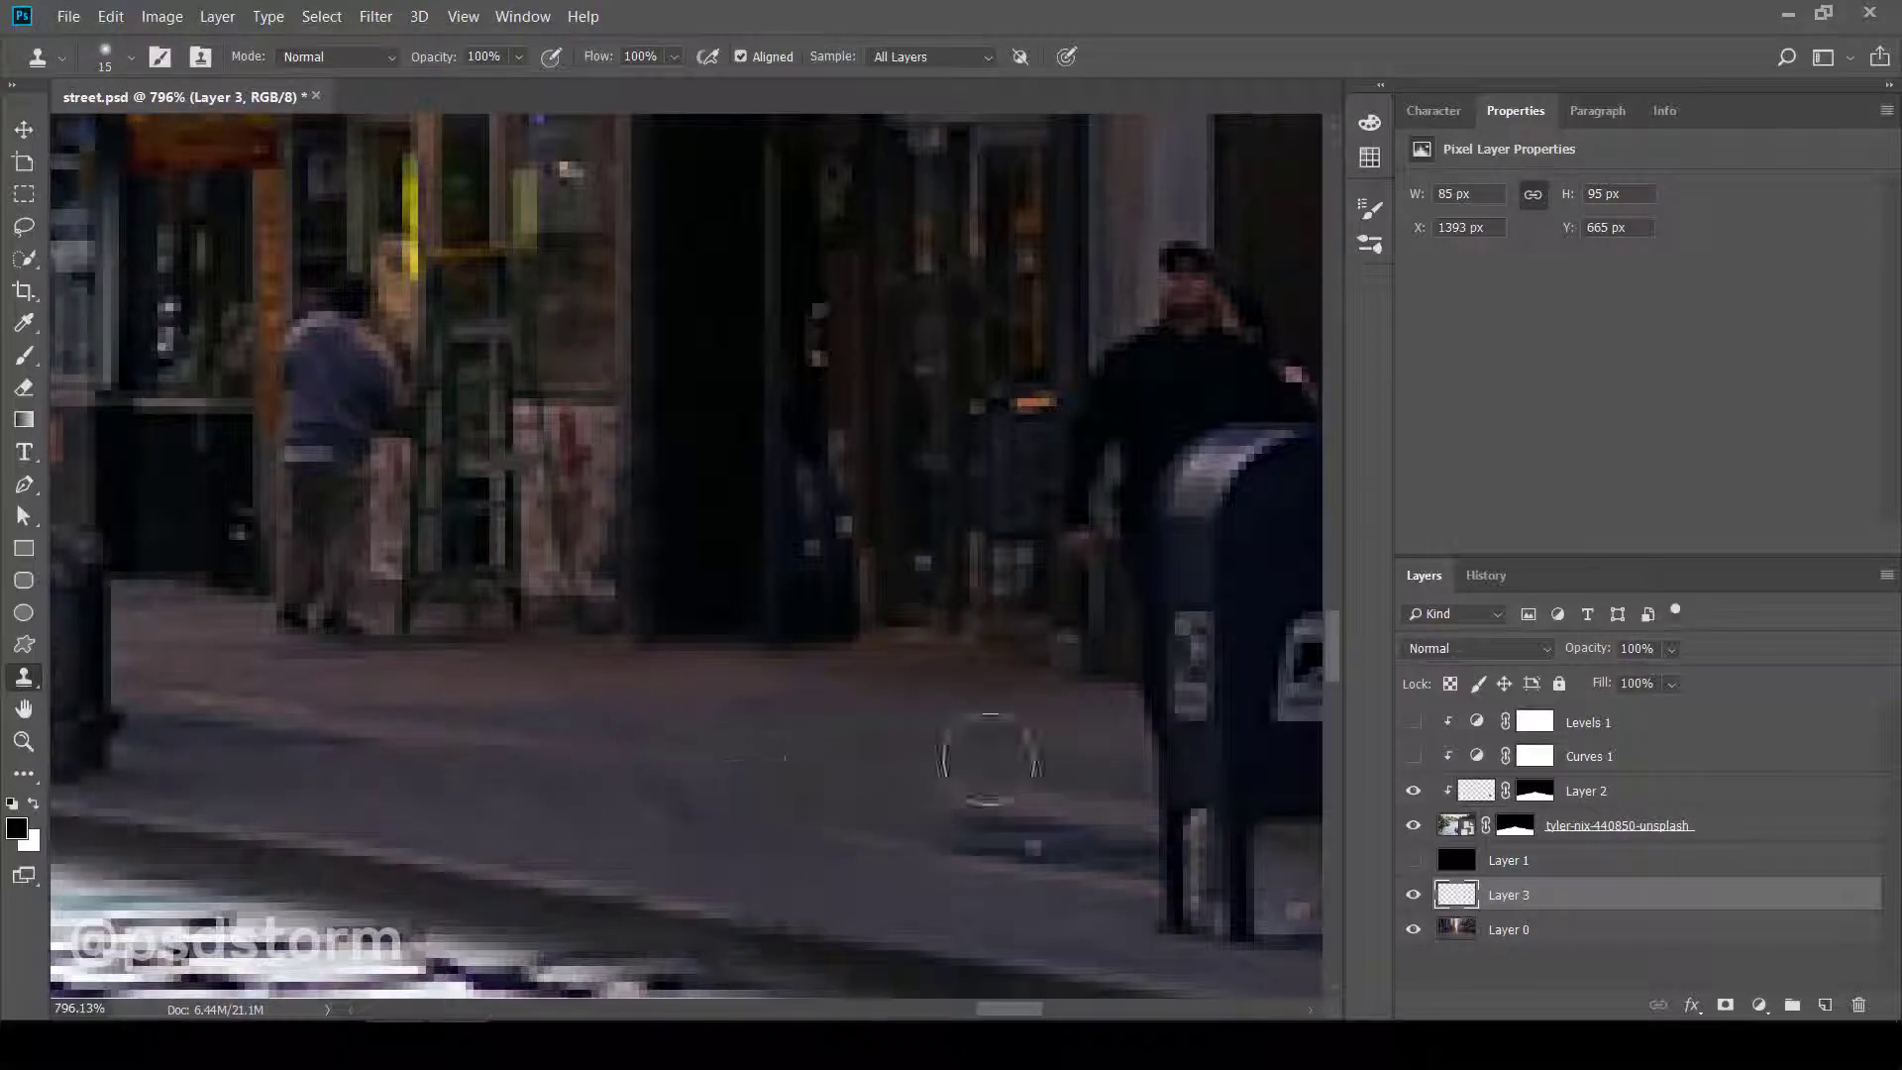
left_click_drag(985, 764, 1085, 856)
scroll(726, 777, "down", 1)
scroll(654, 757, "down", 1)
scroll(654, 756, "down", 1)
scroll(892, 817, "up", 1)
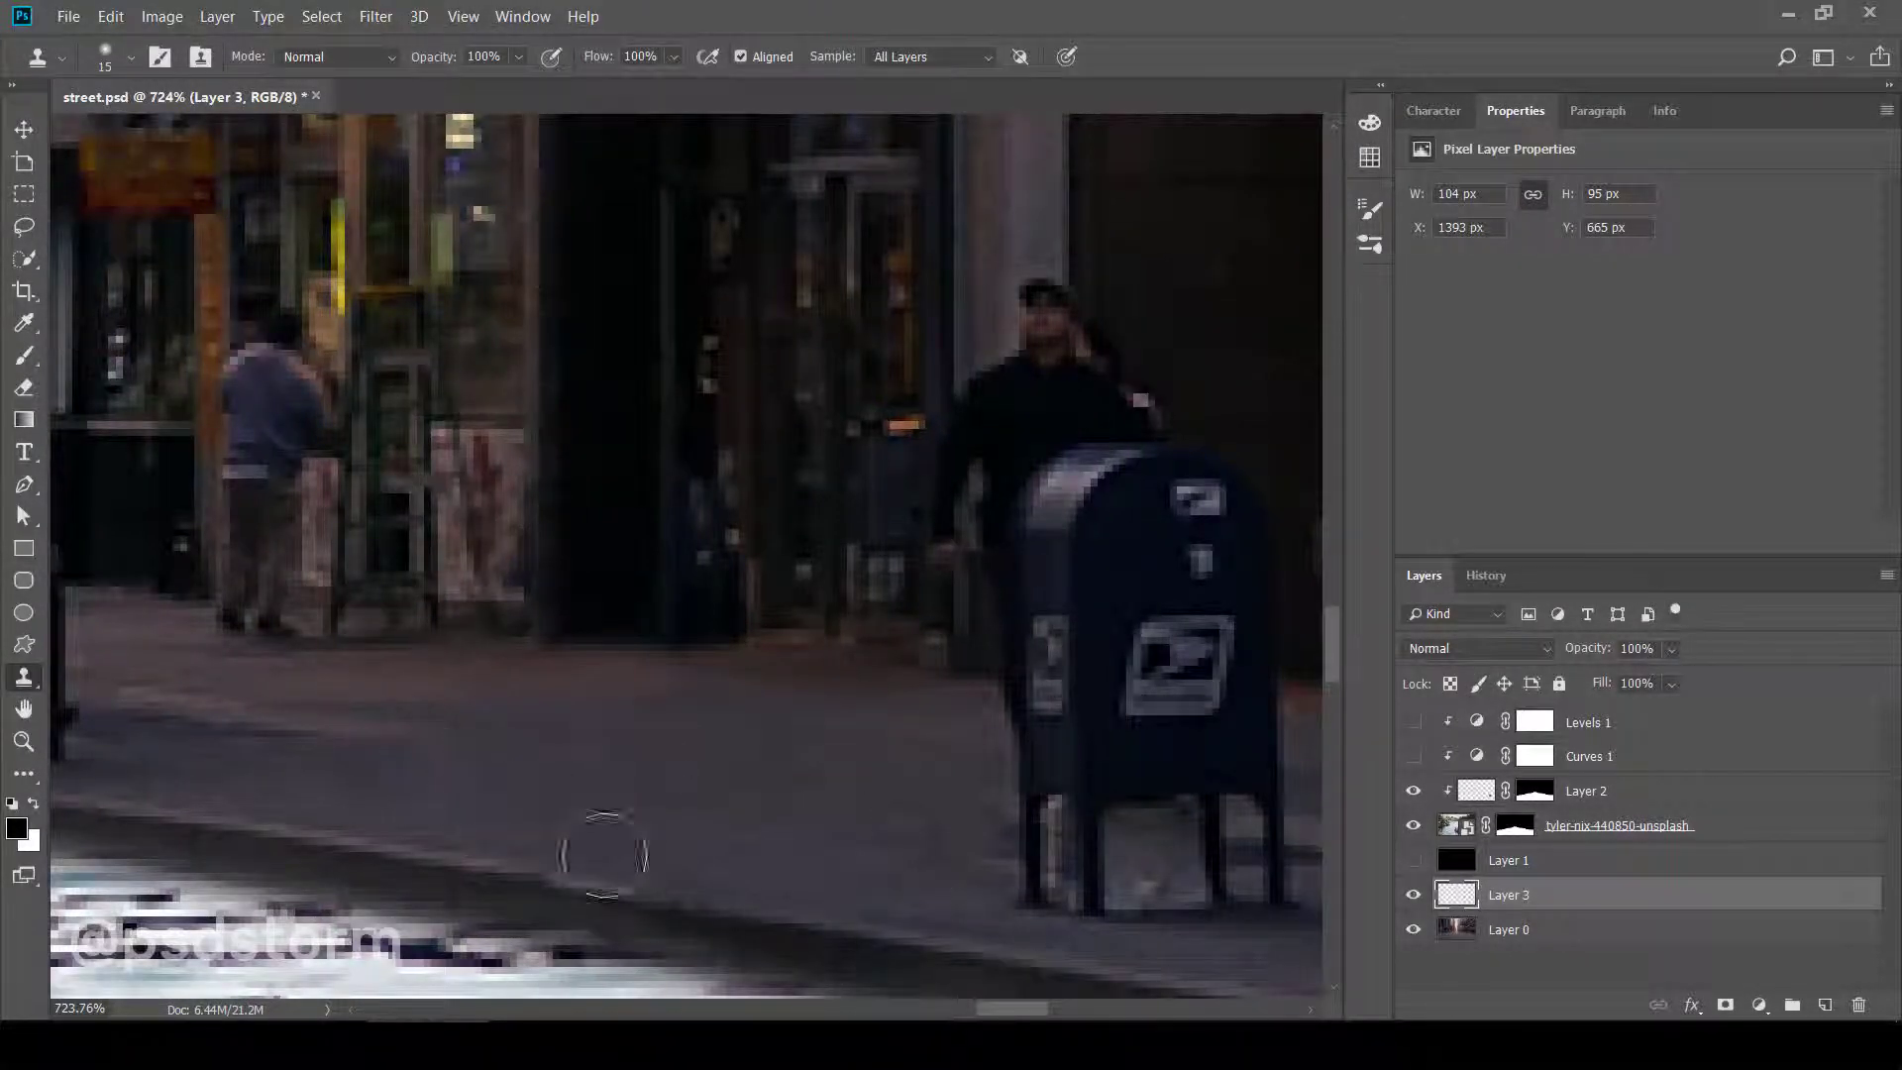
scroll(603, 855, "down", 3)
scroll(617, 848, "up", 2)
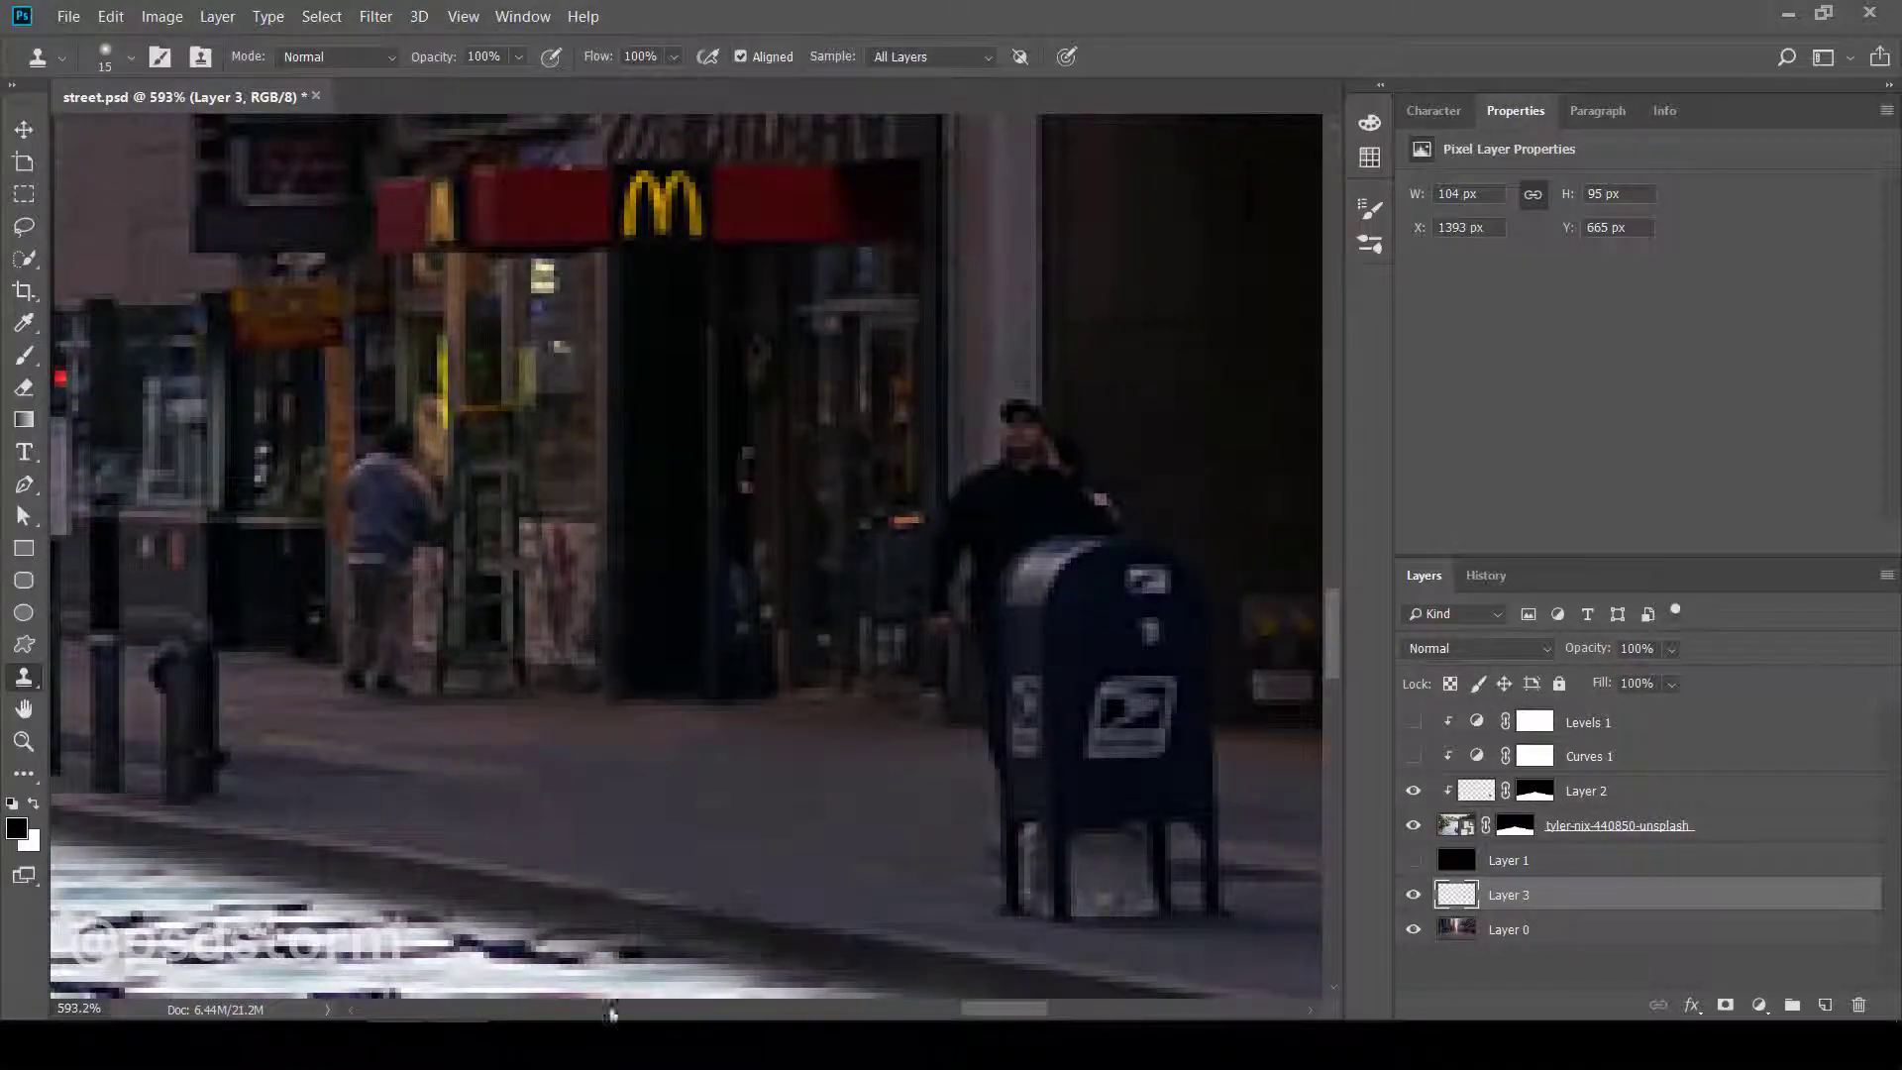
scroll(546, 823, "up", 2)
scroll(415, 802, "up", 1)
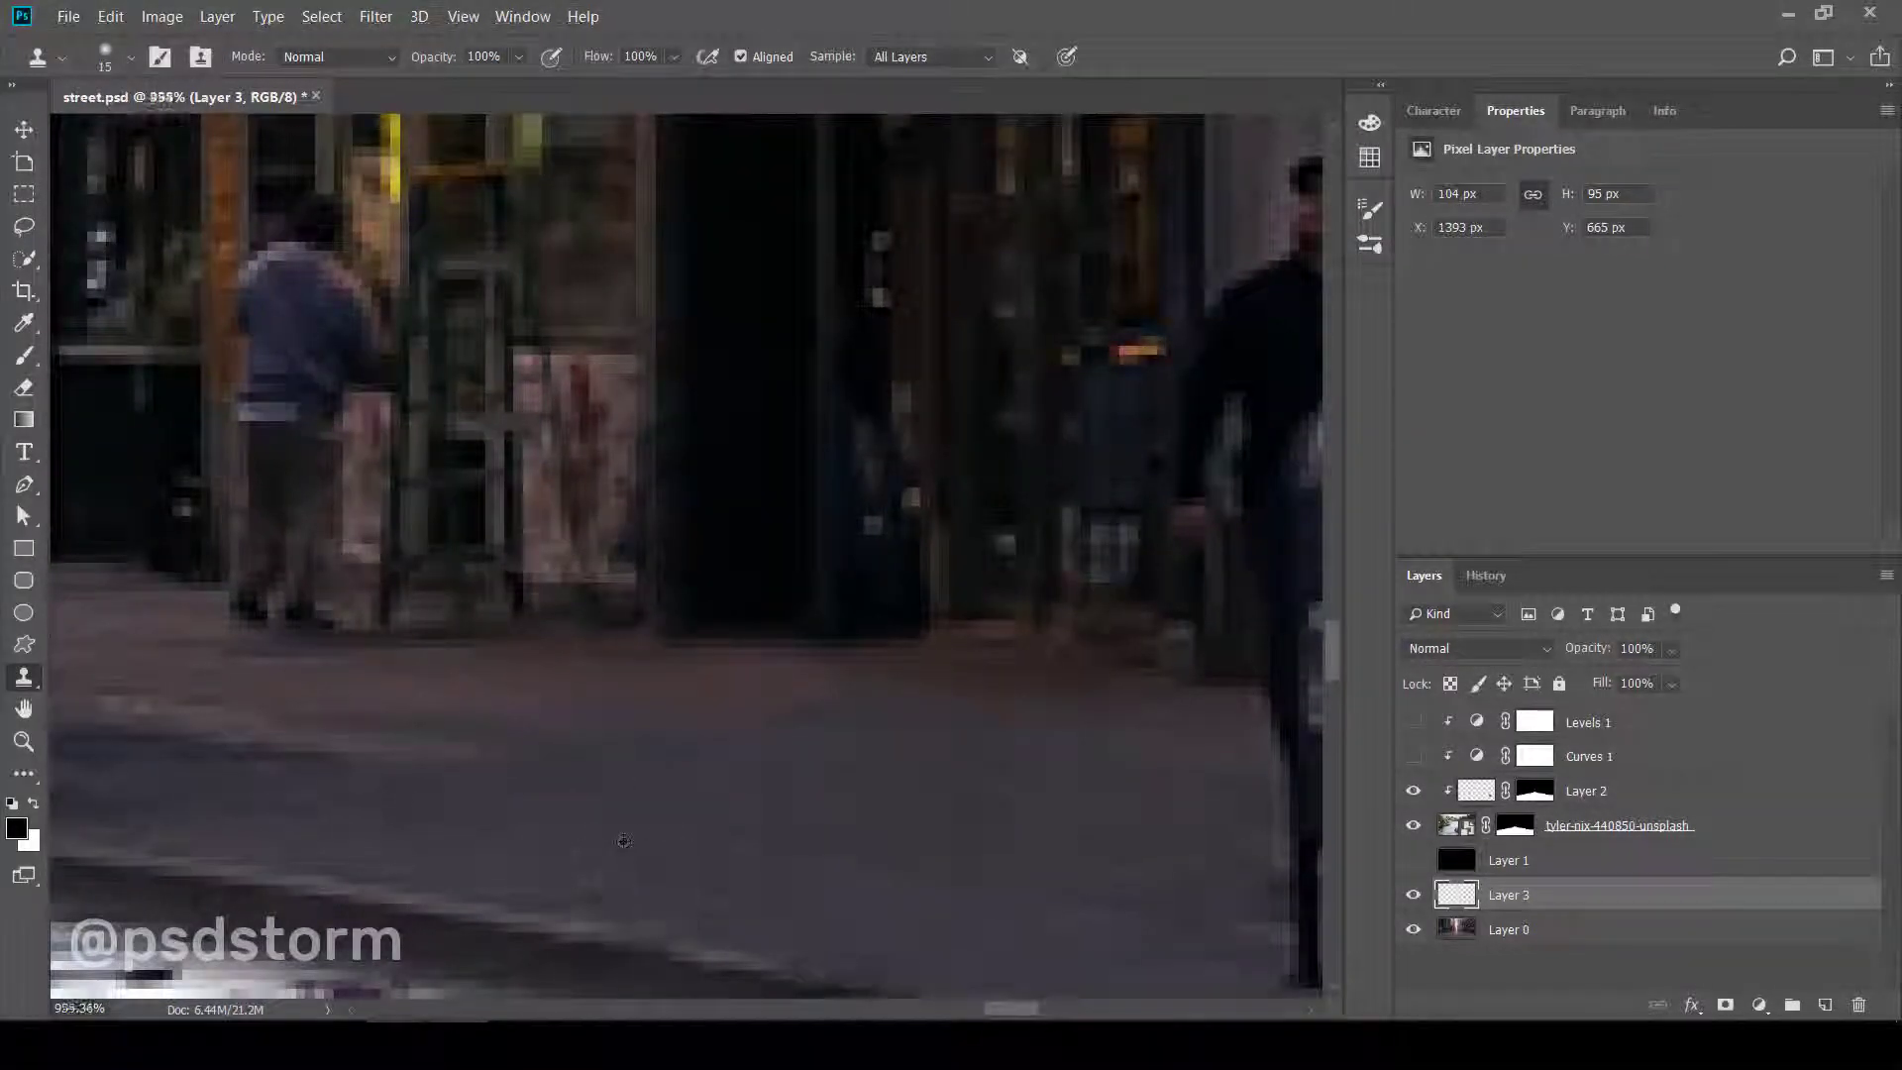
scroll(624, 841, "down", 3)
scroll(644, 832, "up", 1)
scroll(663, 825, "up", 1)
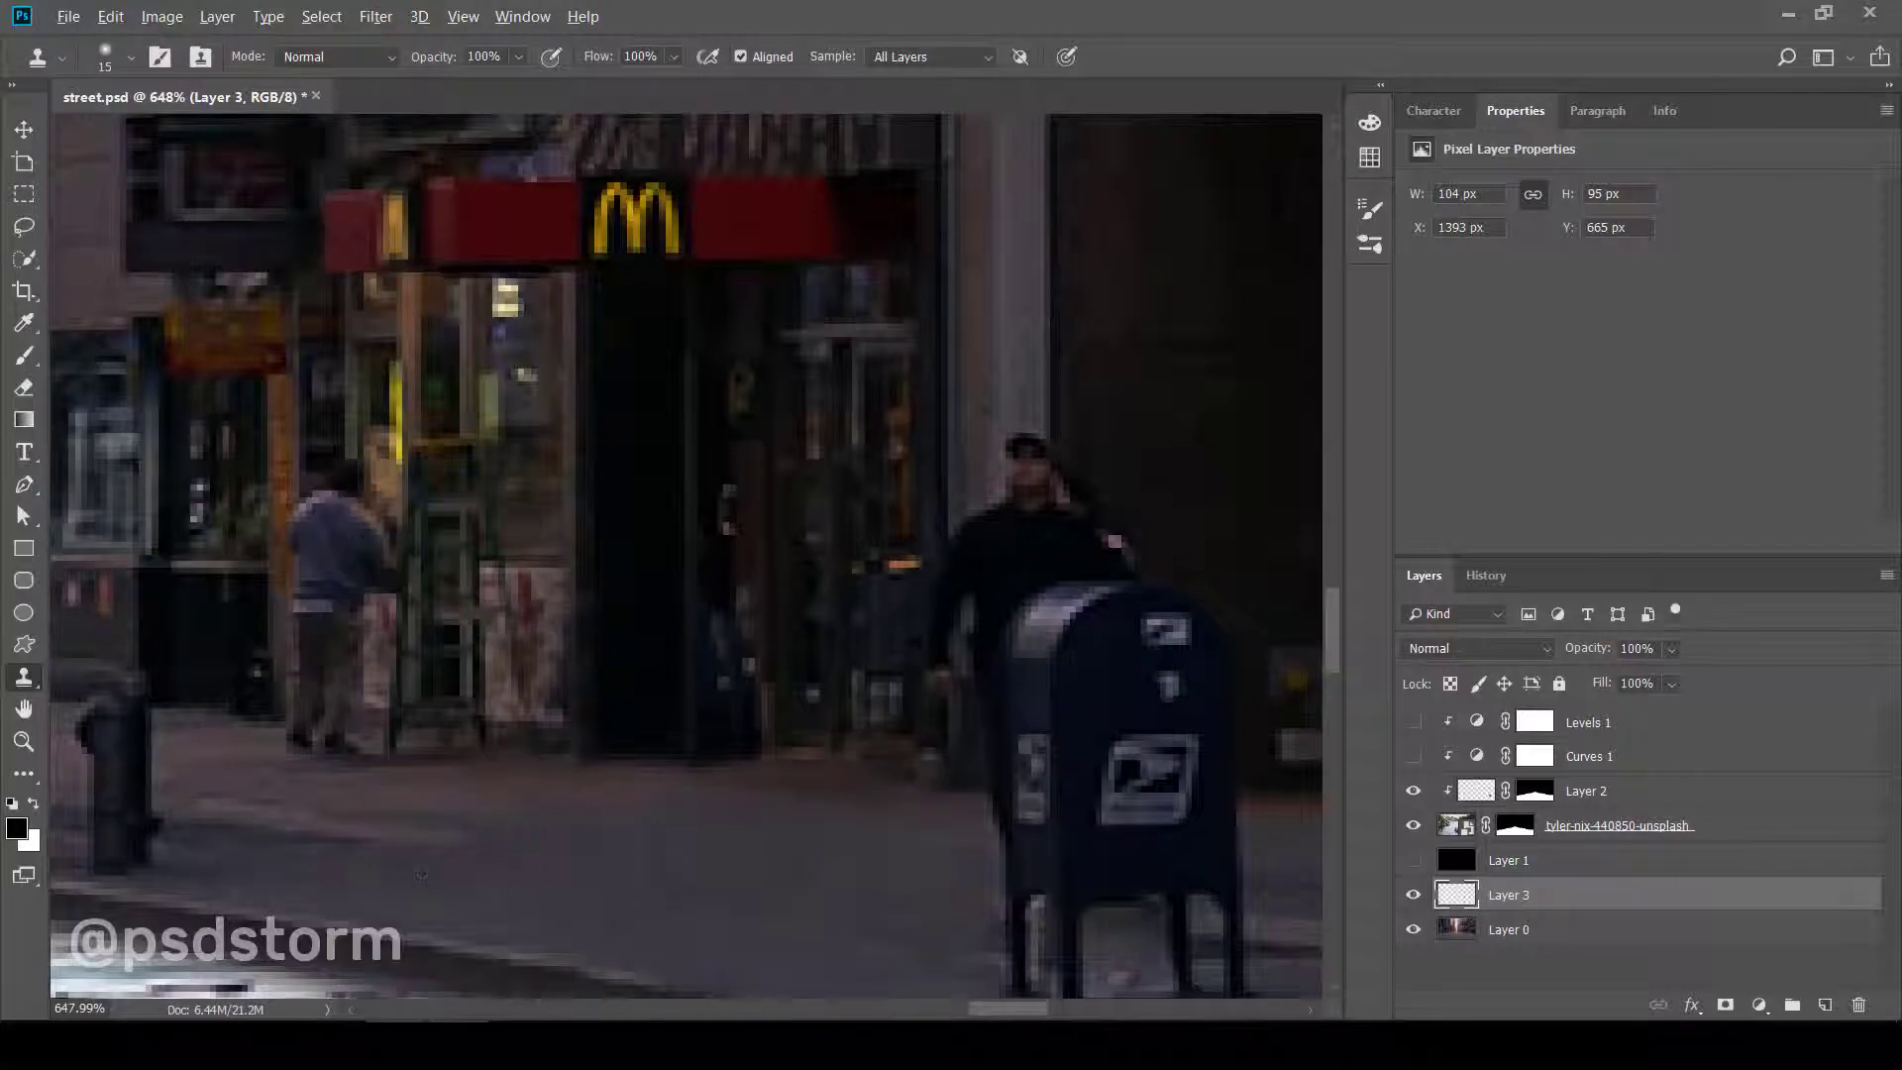
scroll(446, 863, "down", 2)
scroll(446, 863, "down", 2)
- Clone pavement over the pedestrian's dark legs and bag beside the E R storefront
scroll(445, 863, "down", 2)
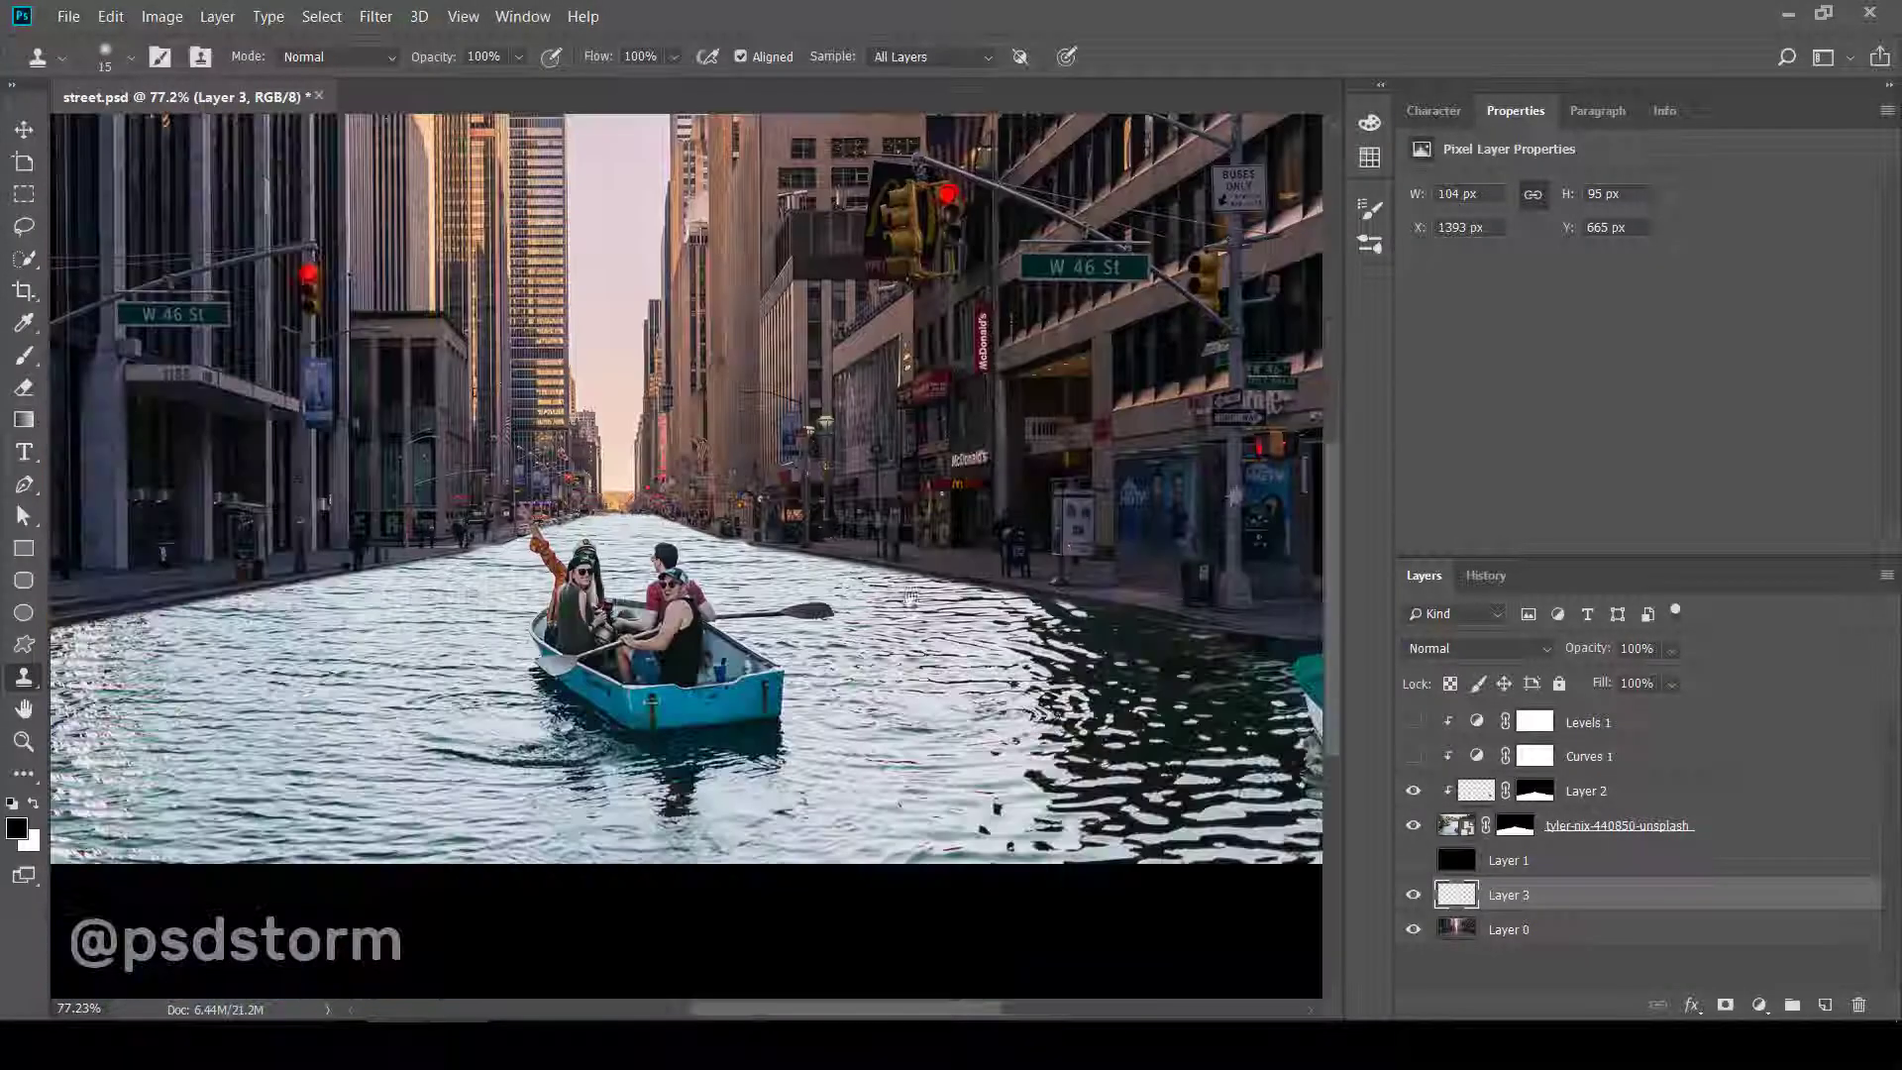
scroll(446, 864, "down", 1)
scroll(535, 634, "up", 2)
scroll(530, 629, "up", 1)
scroll(525, 624, "up", 1)
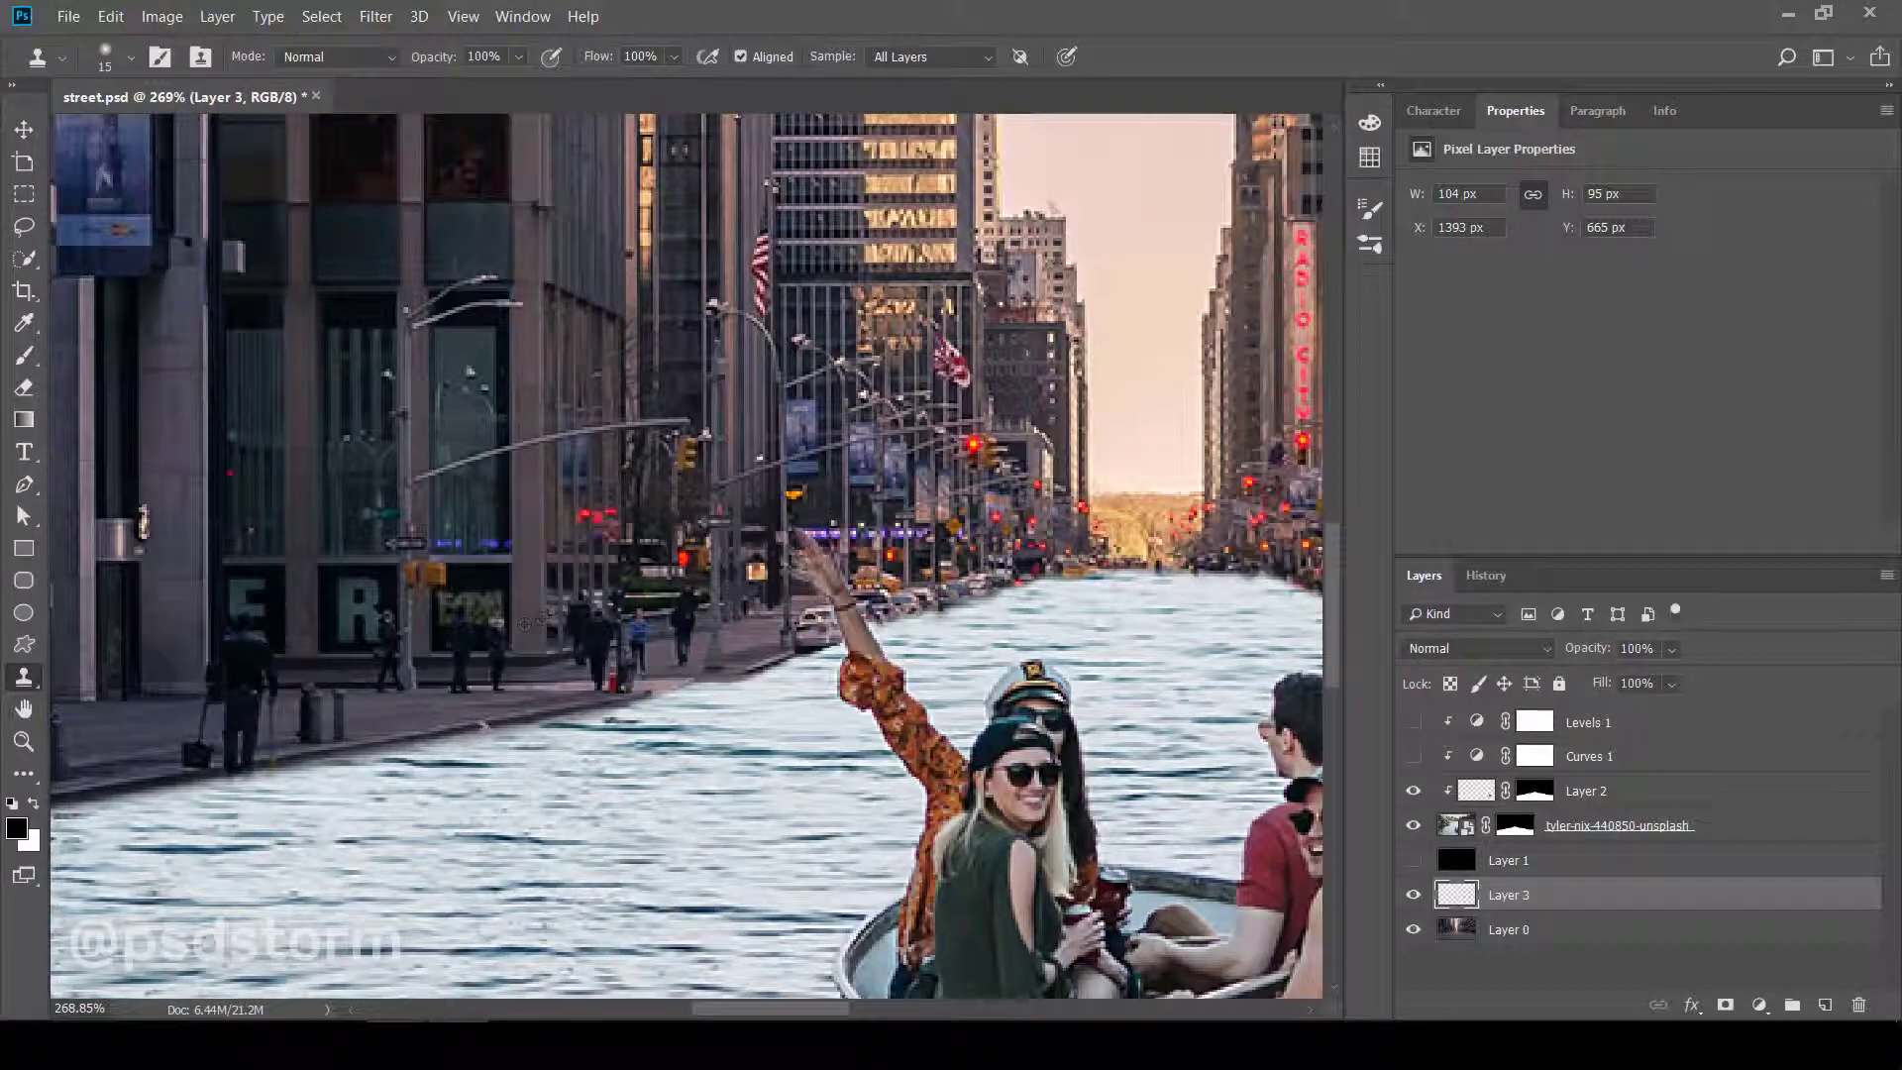
scroll(543, 620, "up", 1)
scroll(594, 673, "up", 1)
scroll(674, 752, "up", 1)
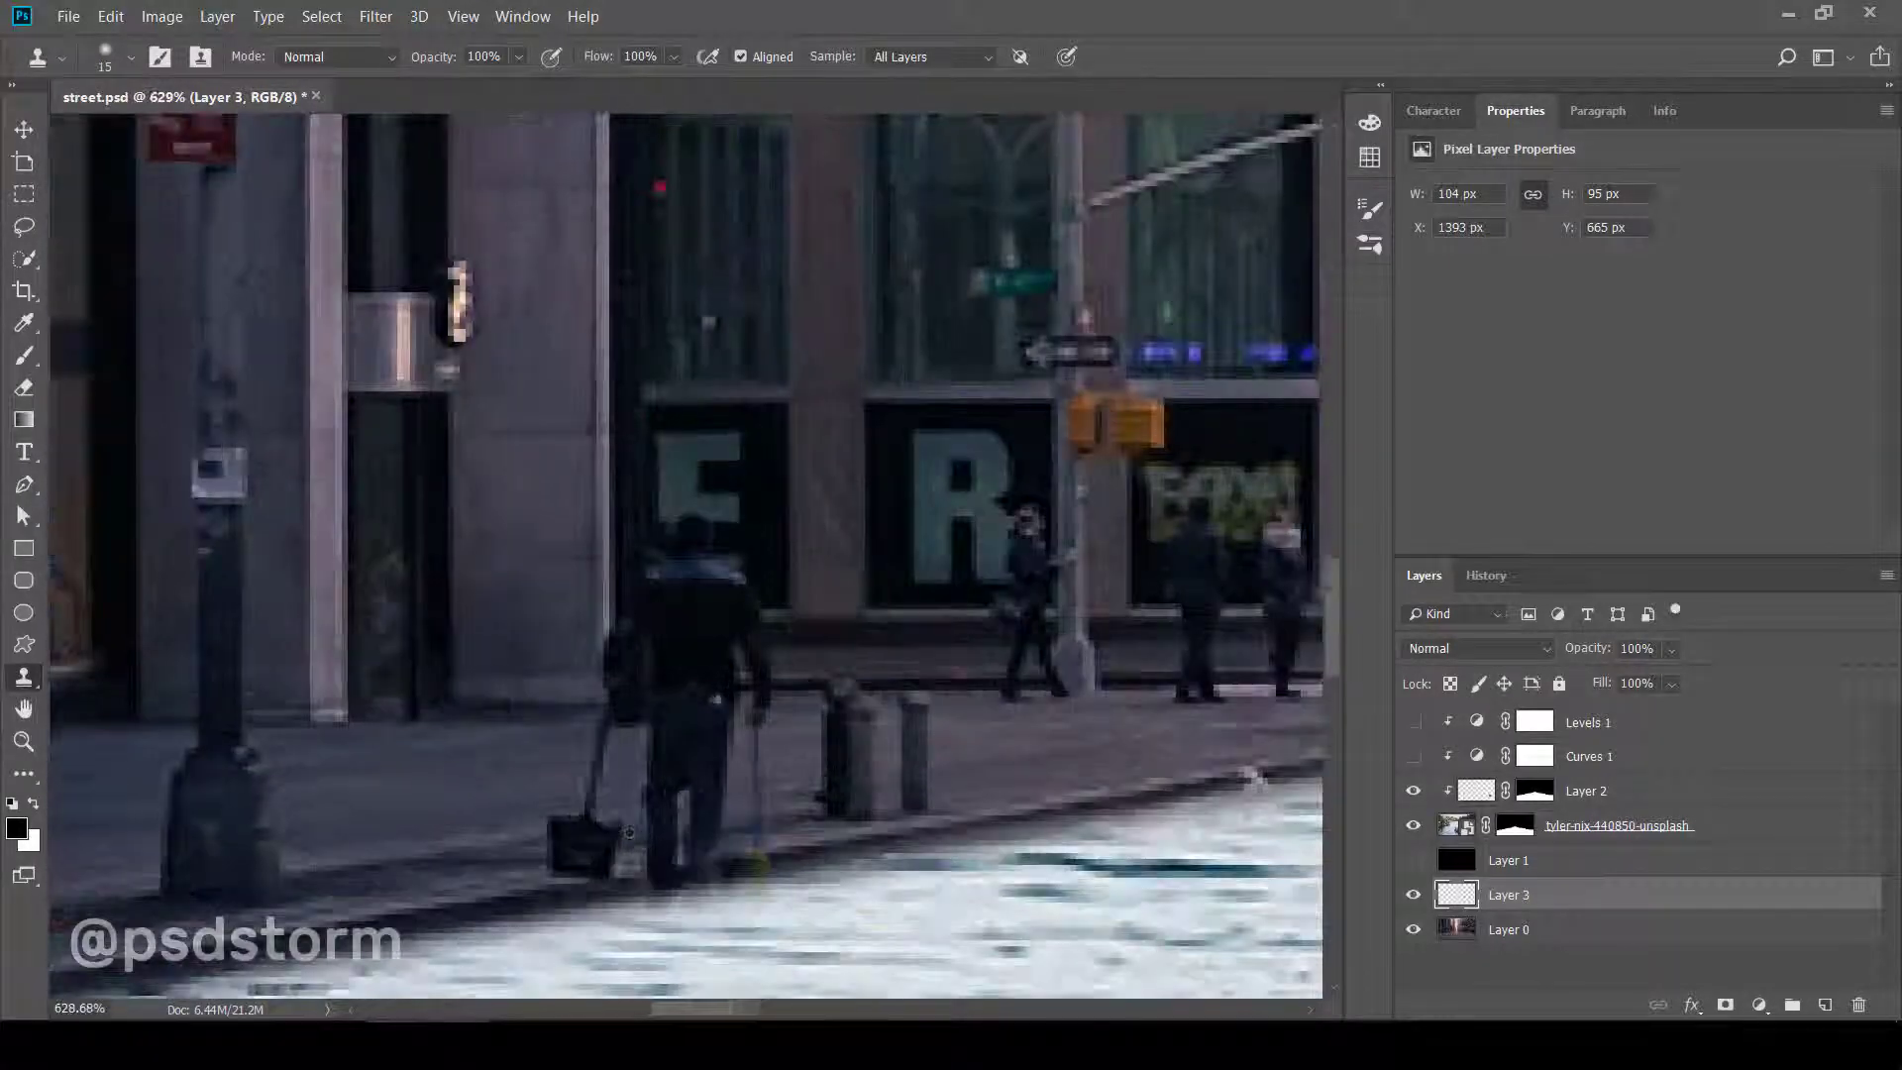
scroll(743, 825, "up", 1)
left_click_drag(783, 762, 668, 772)
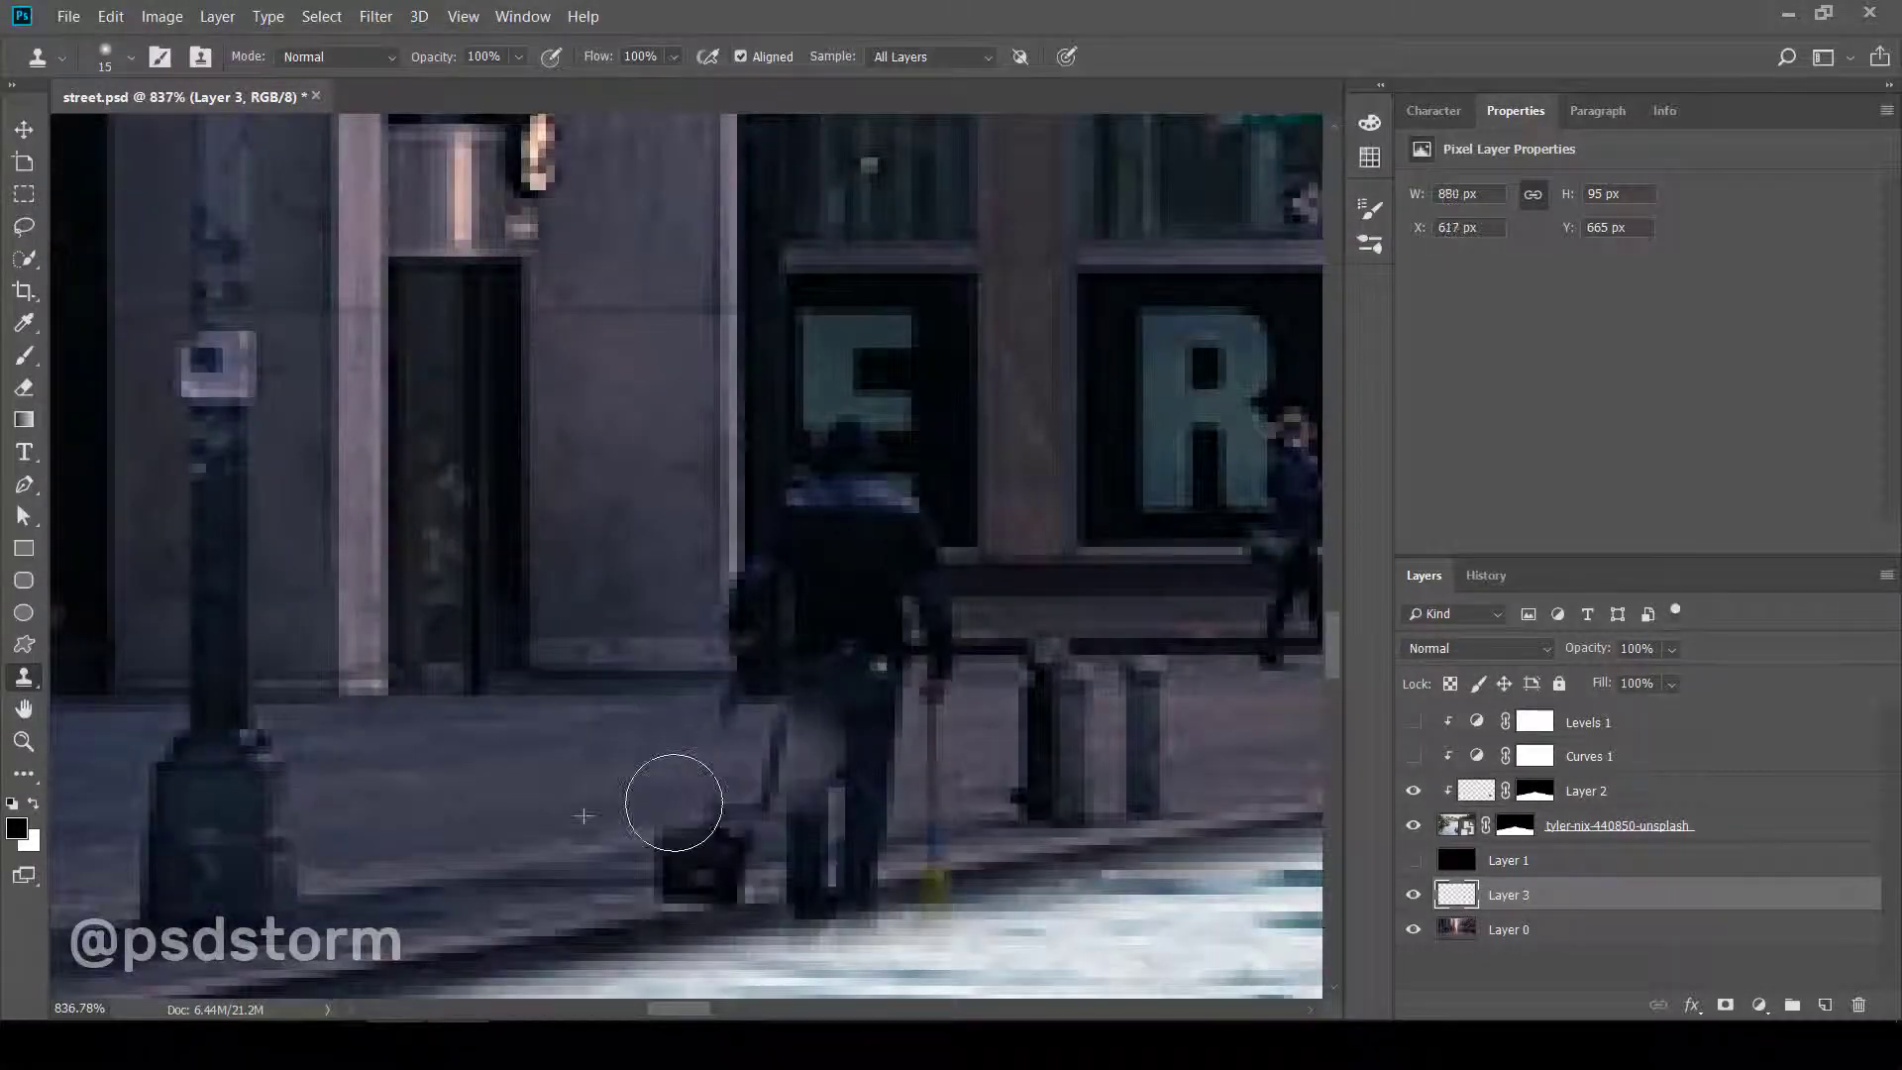
left_click_drag(673, 857, 777, 820)
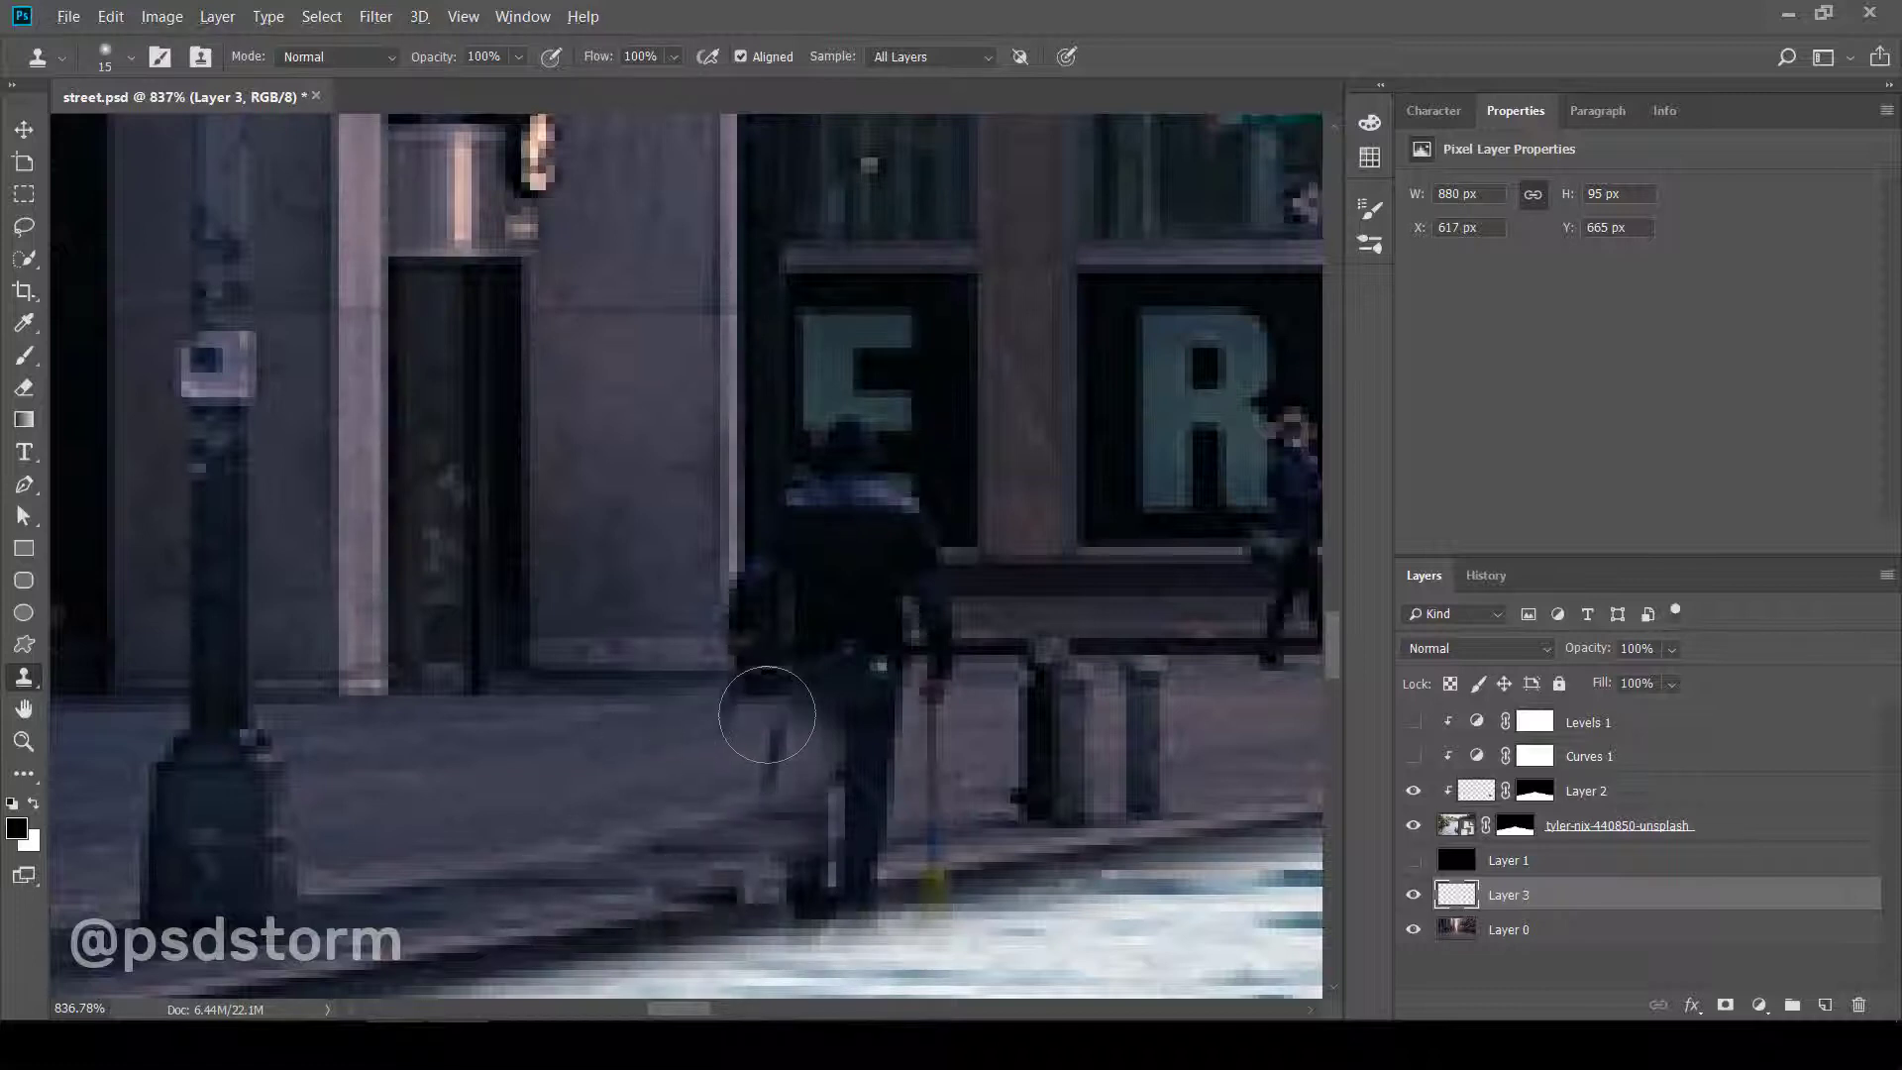
left_click_drag(766, 714, 852, 713)
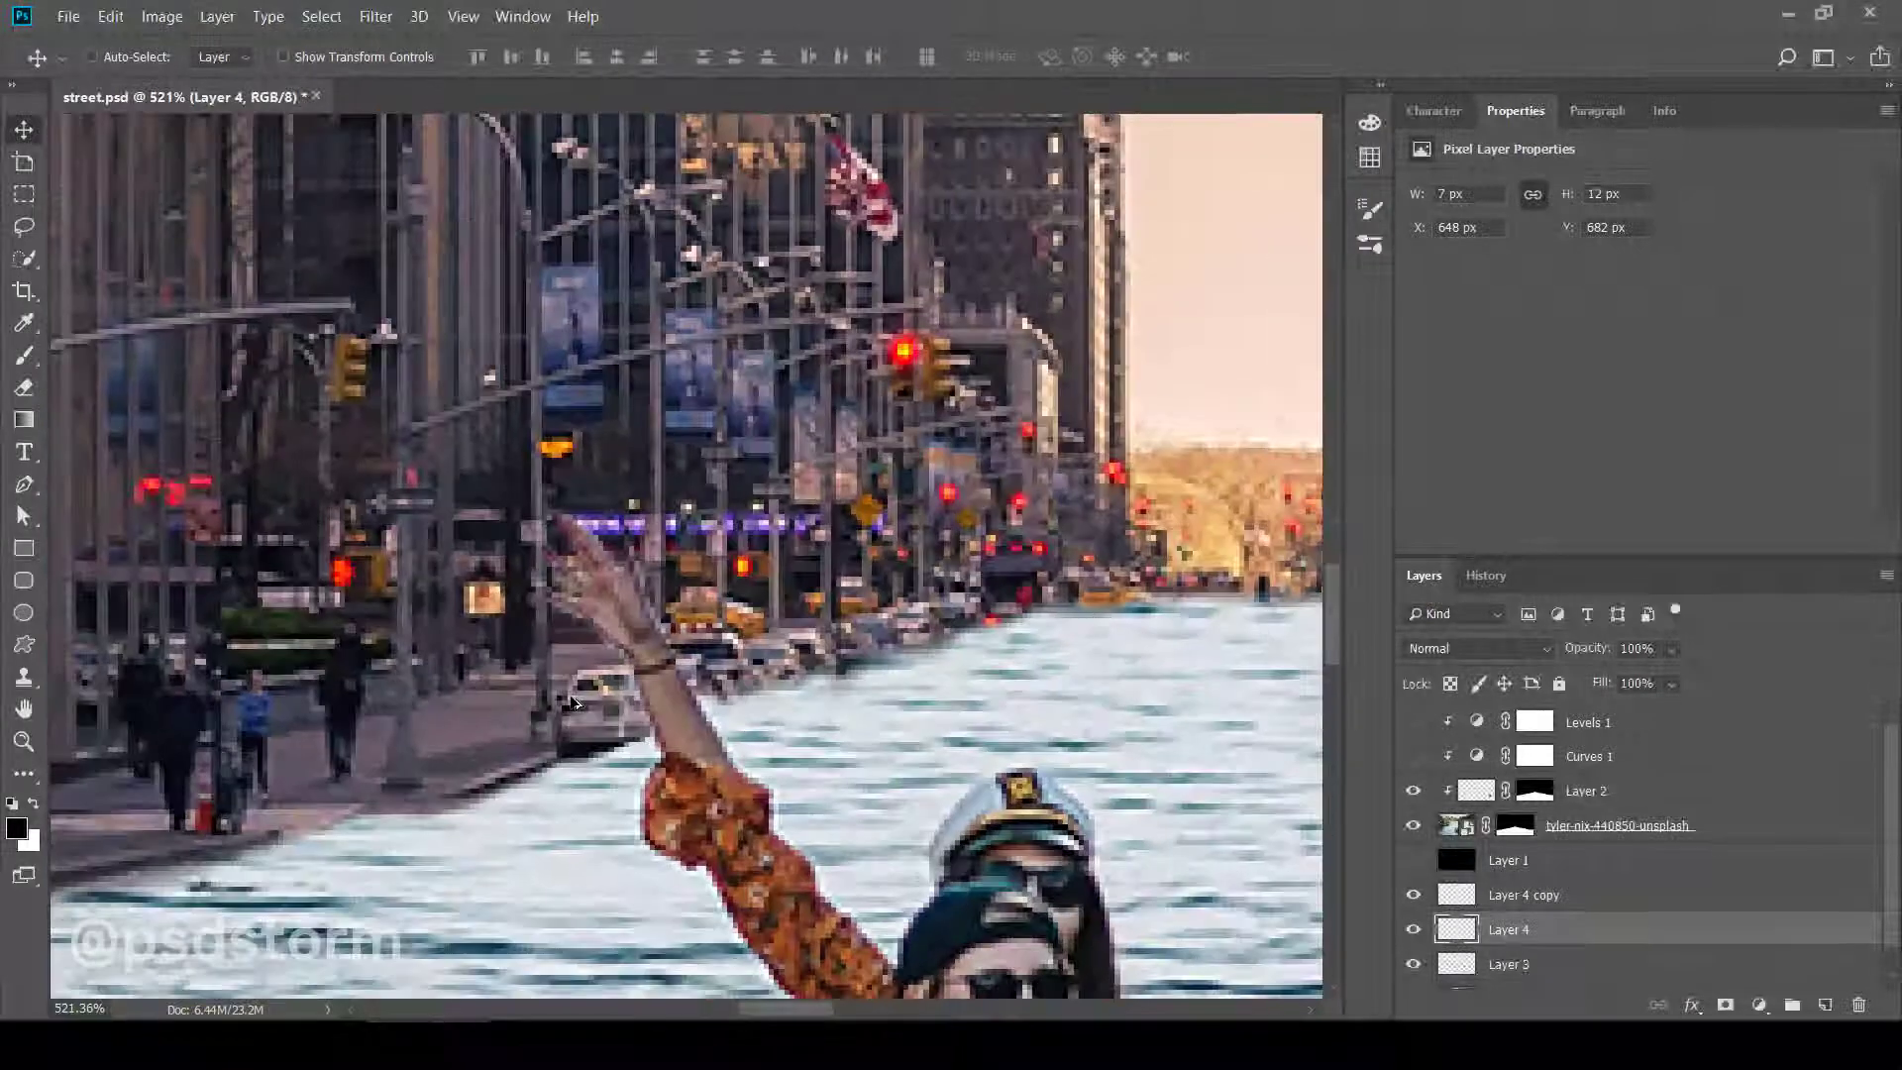
- Select Layer 2 and add empty Layer 5 directly above it
scroll(523, 713, "up", 5, "alt")
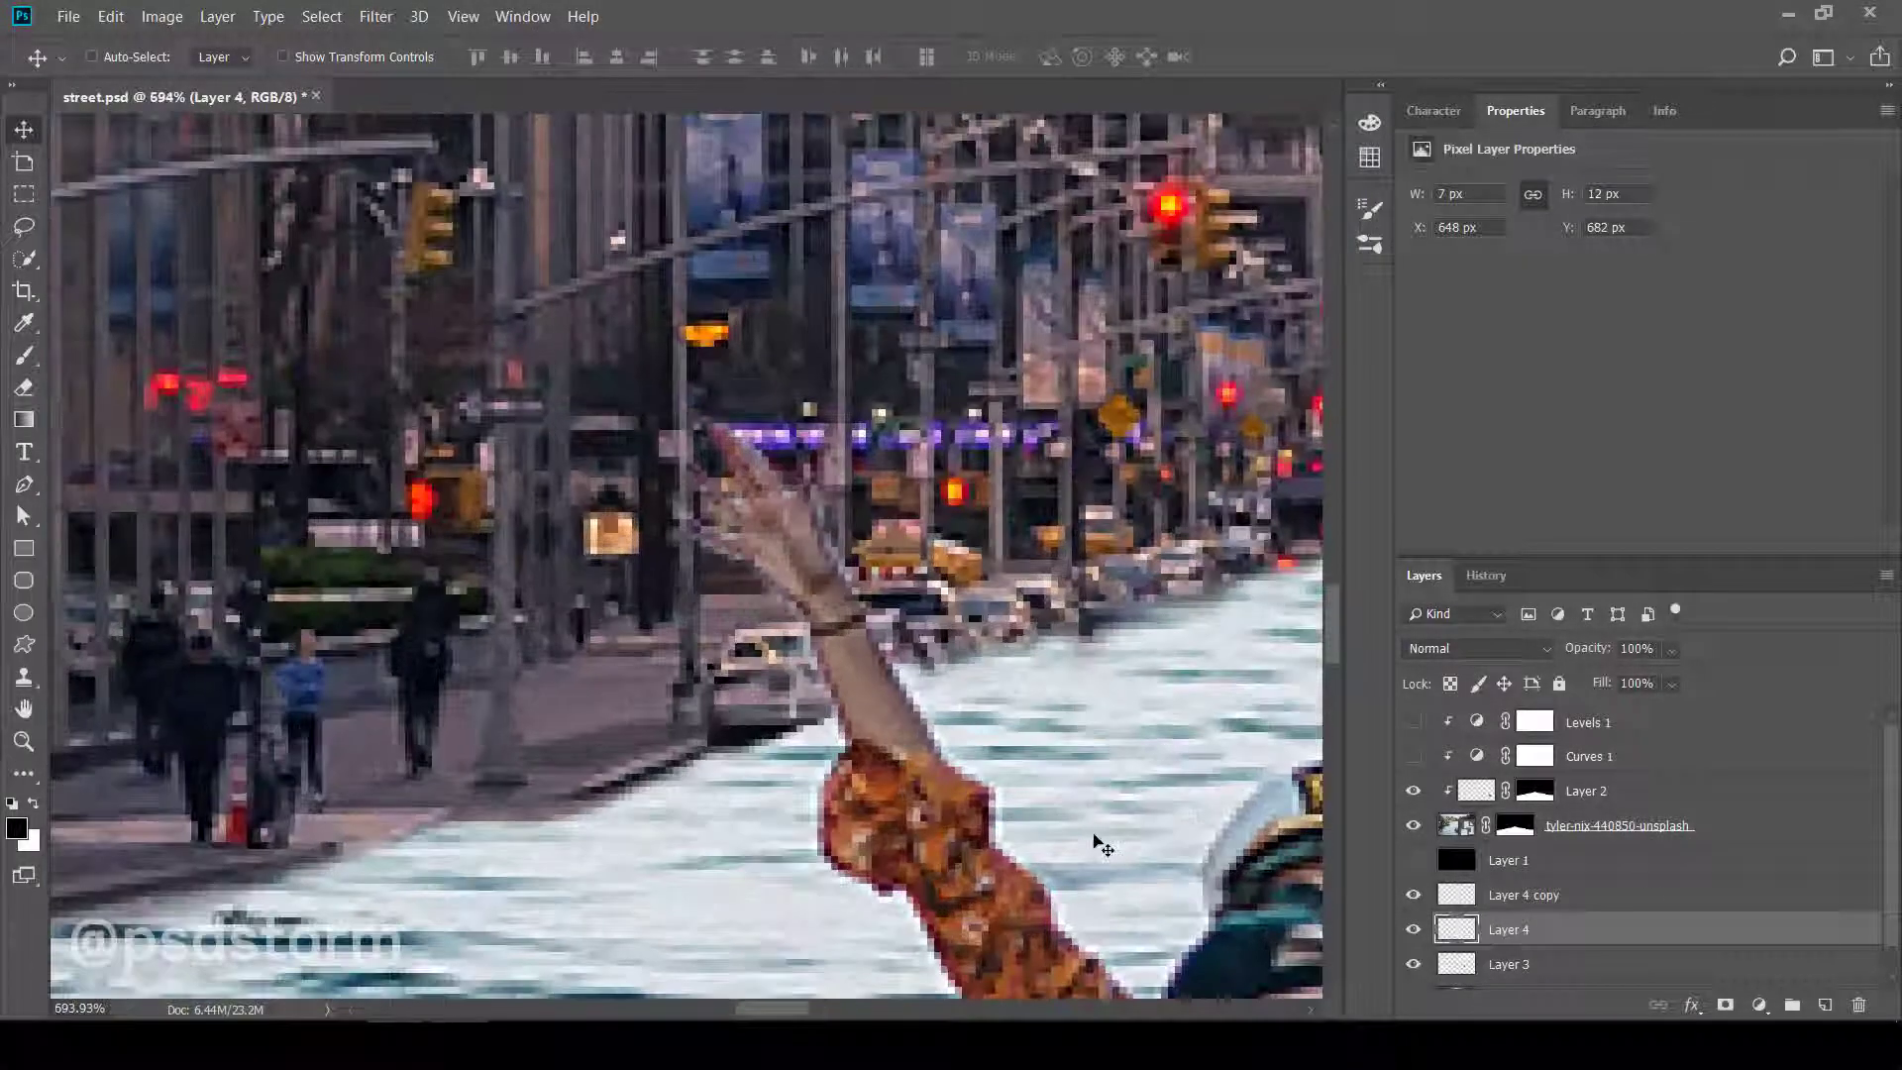
left_click(1605, 826)
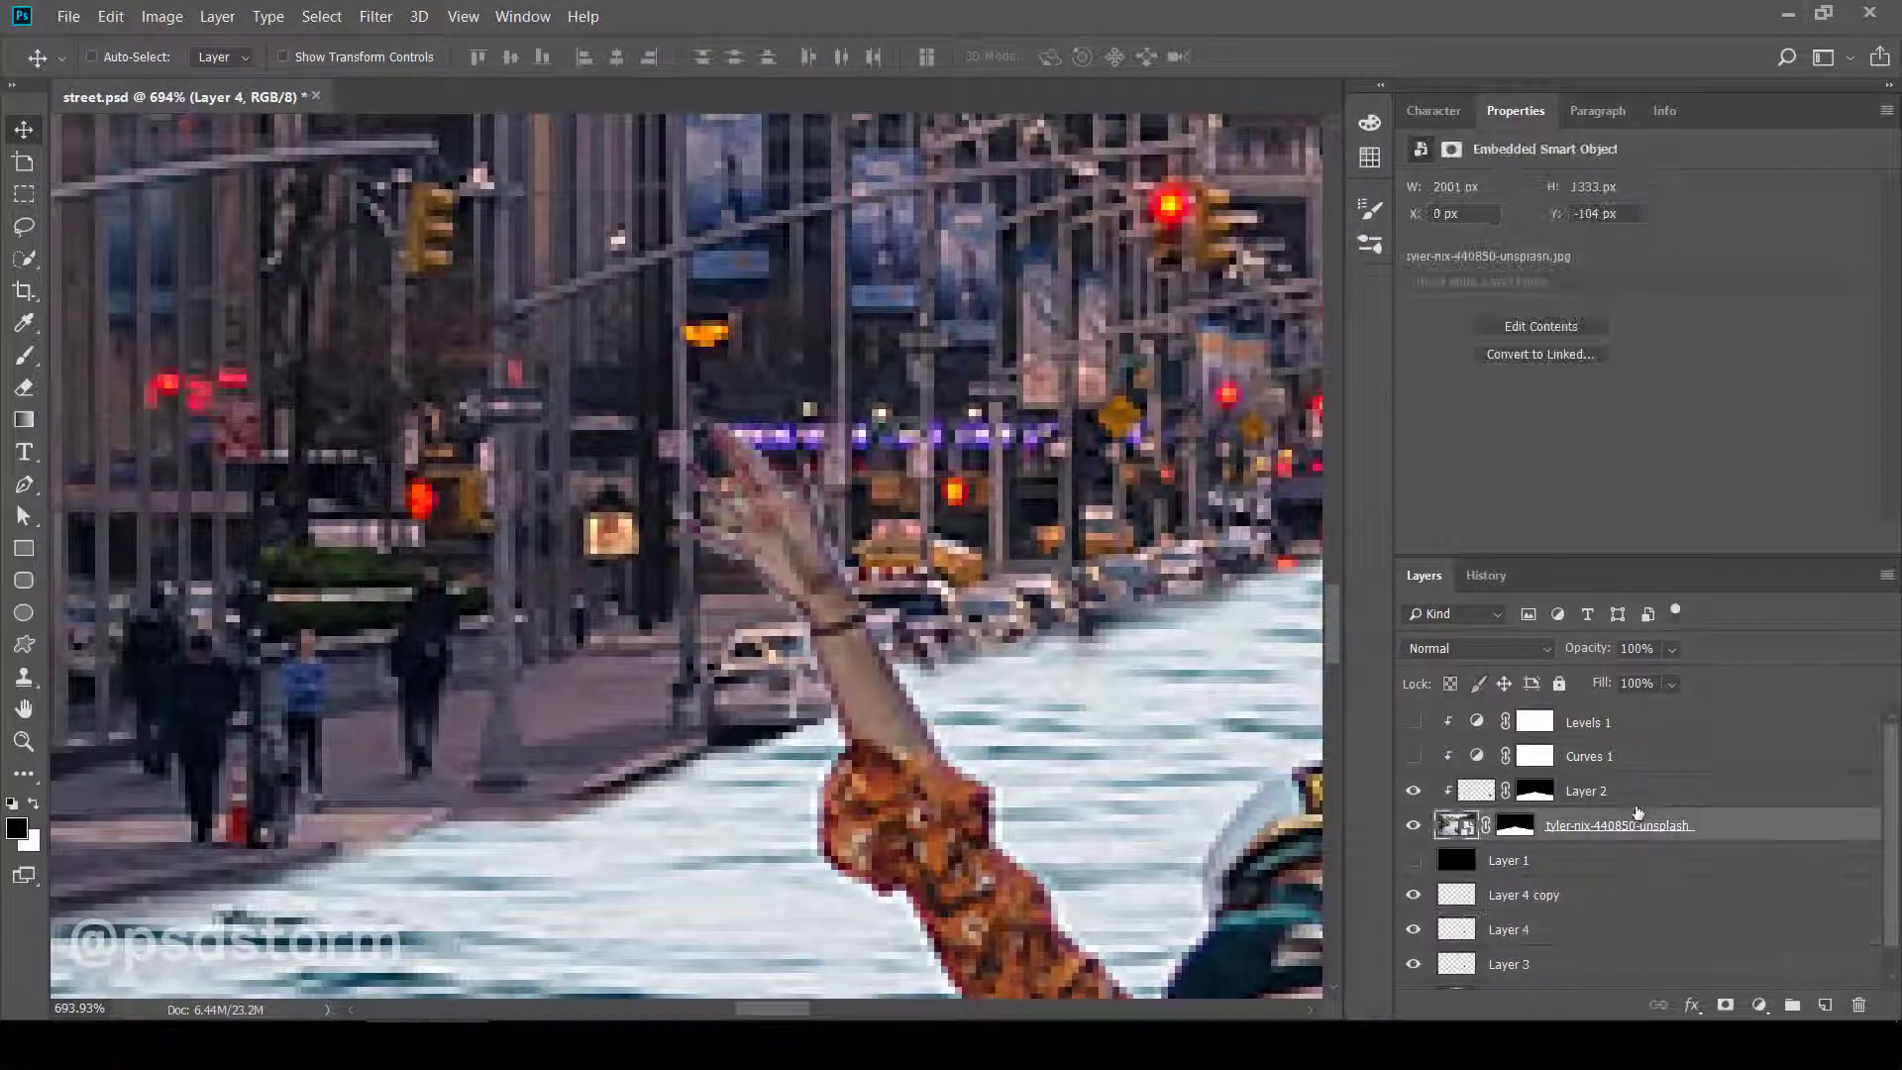
left_click(1624, 794)
left_click_drag(1094, 805, 424, 871)
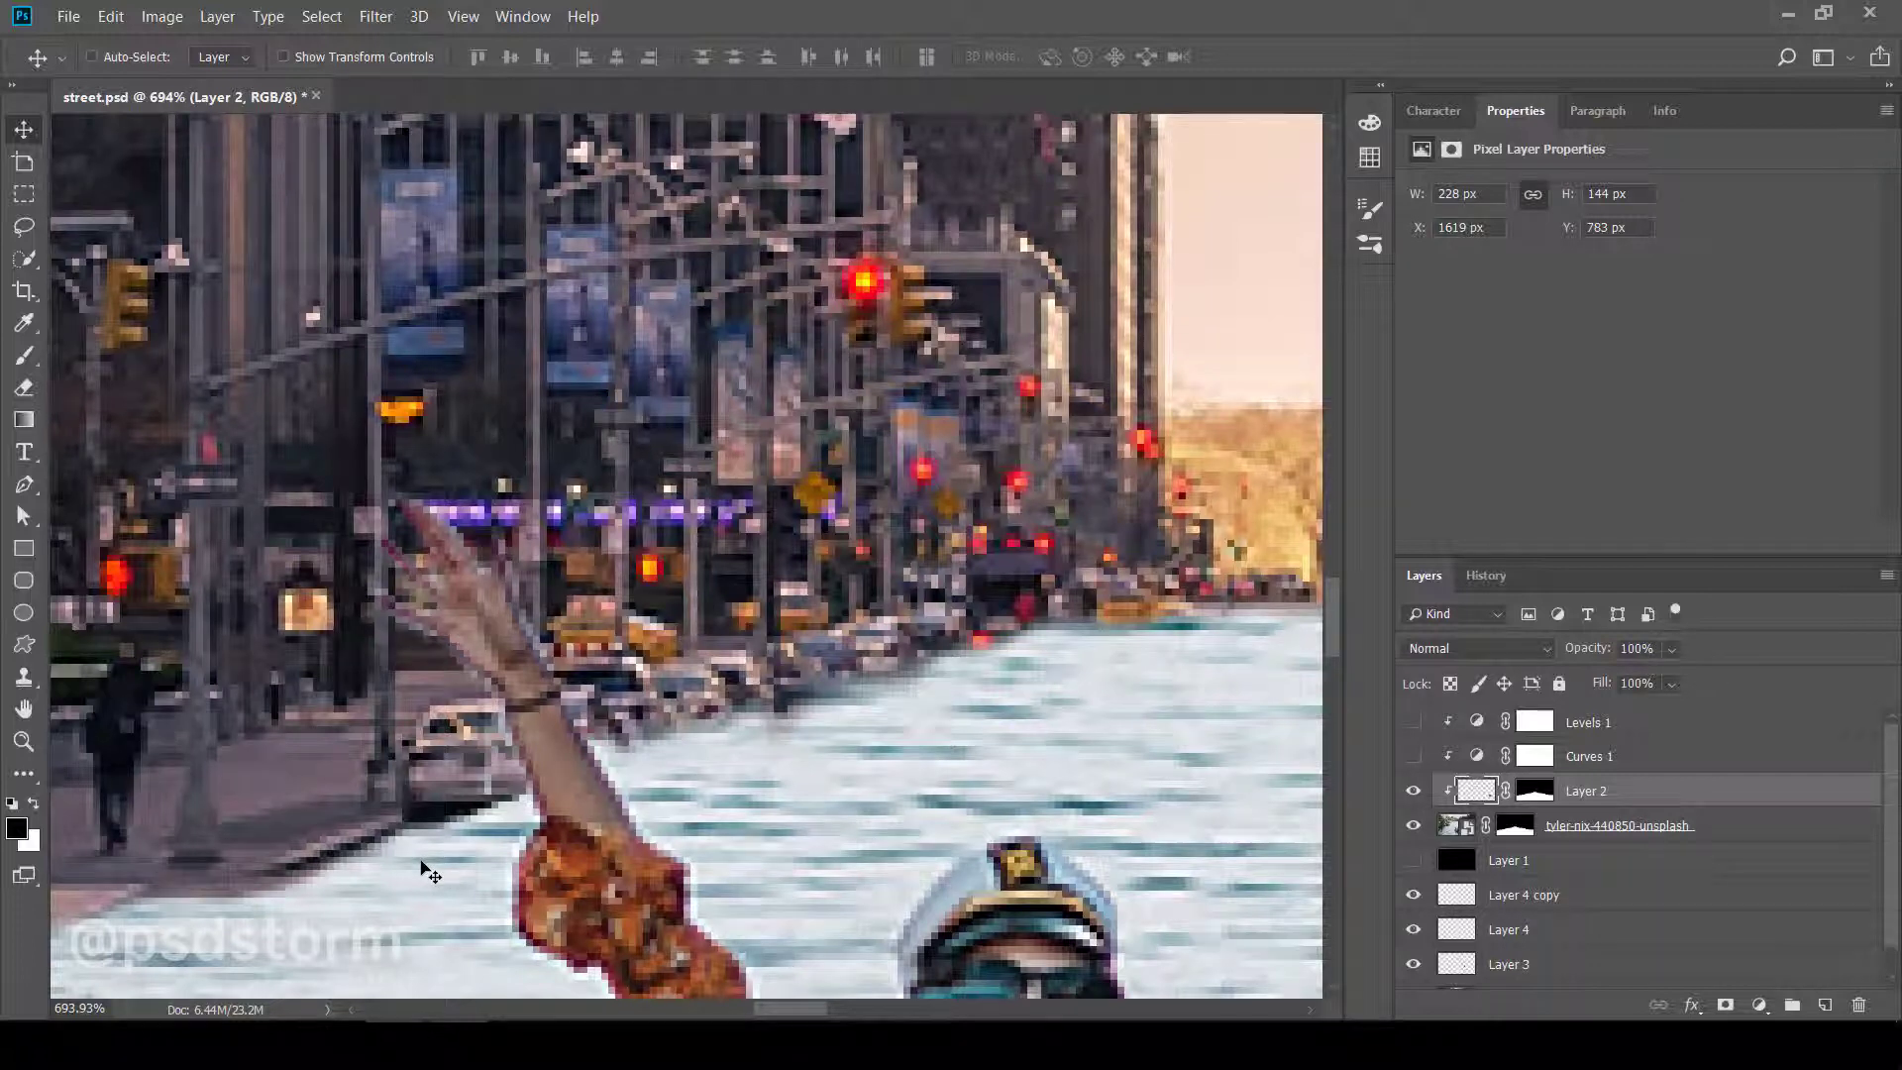
scroll(436, 847, "down", 2, "alt")
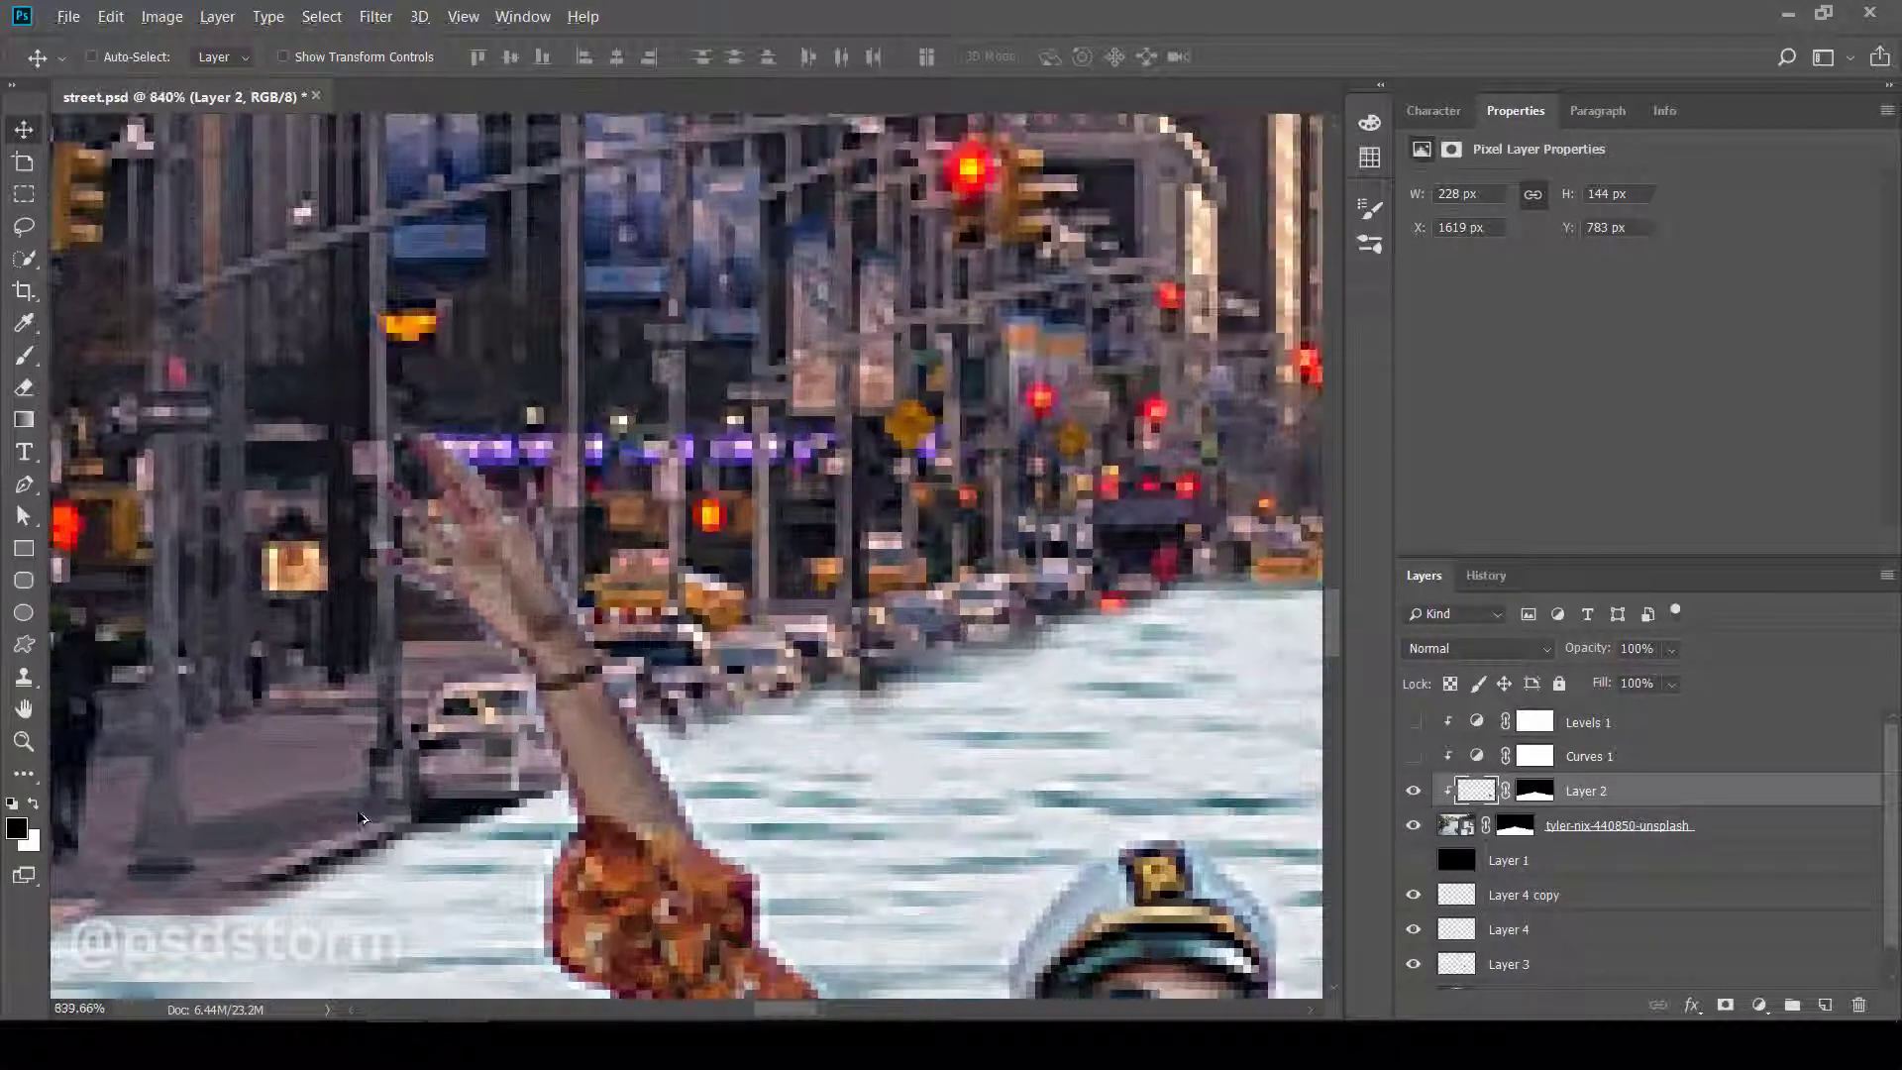
scroll(416, 832, "up", 4, "alt")
left_click(1824, 1004)
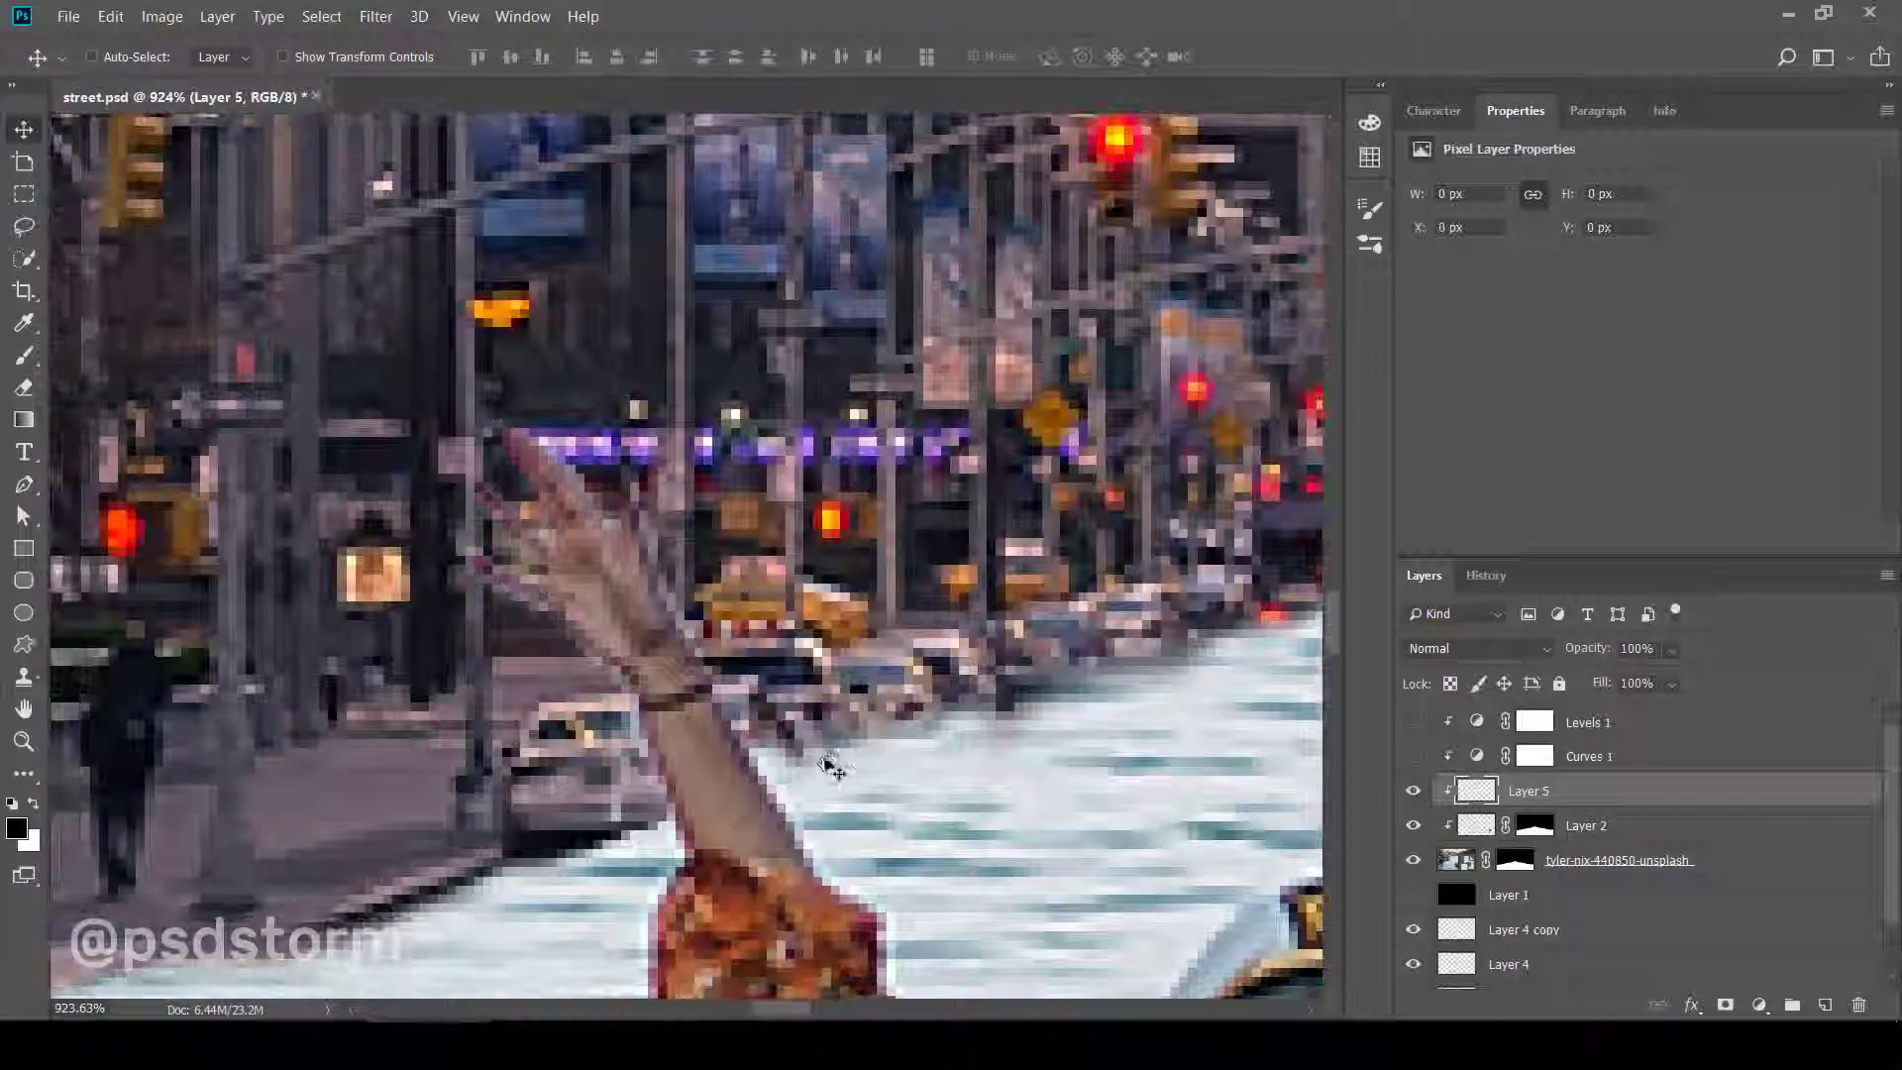
- Set the brush size to 14 px
key("b")
right_click(476, 129)
left_click_drag(611, 191, 603, 192)
key("Return")
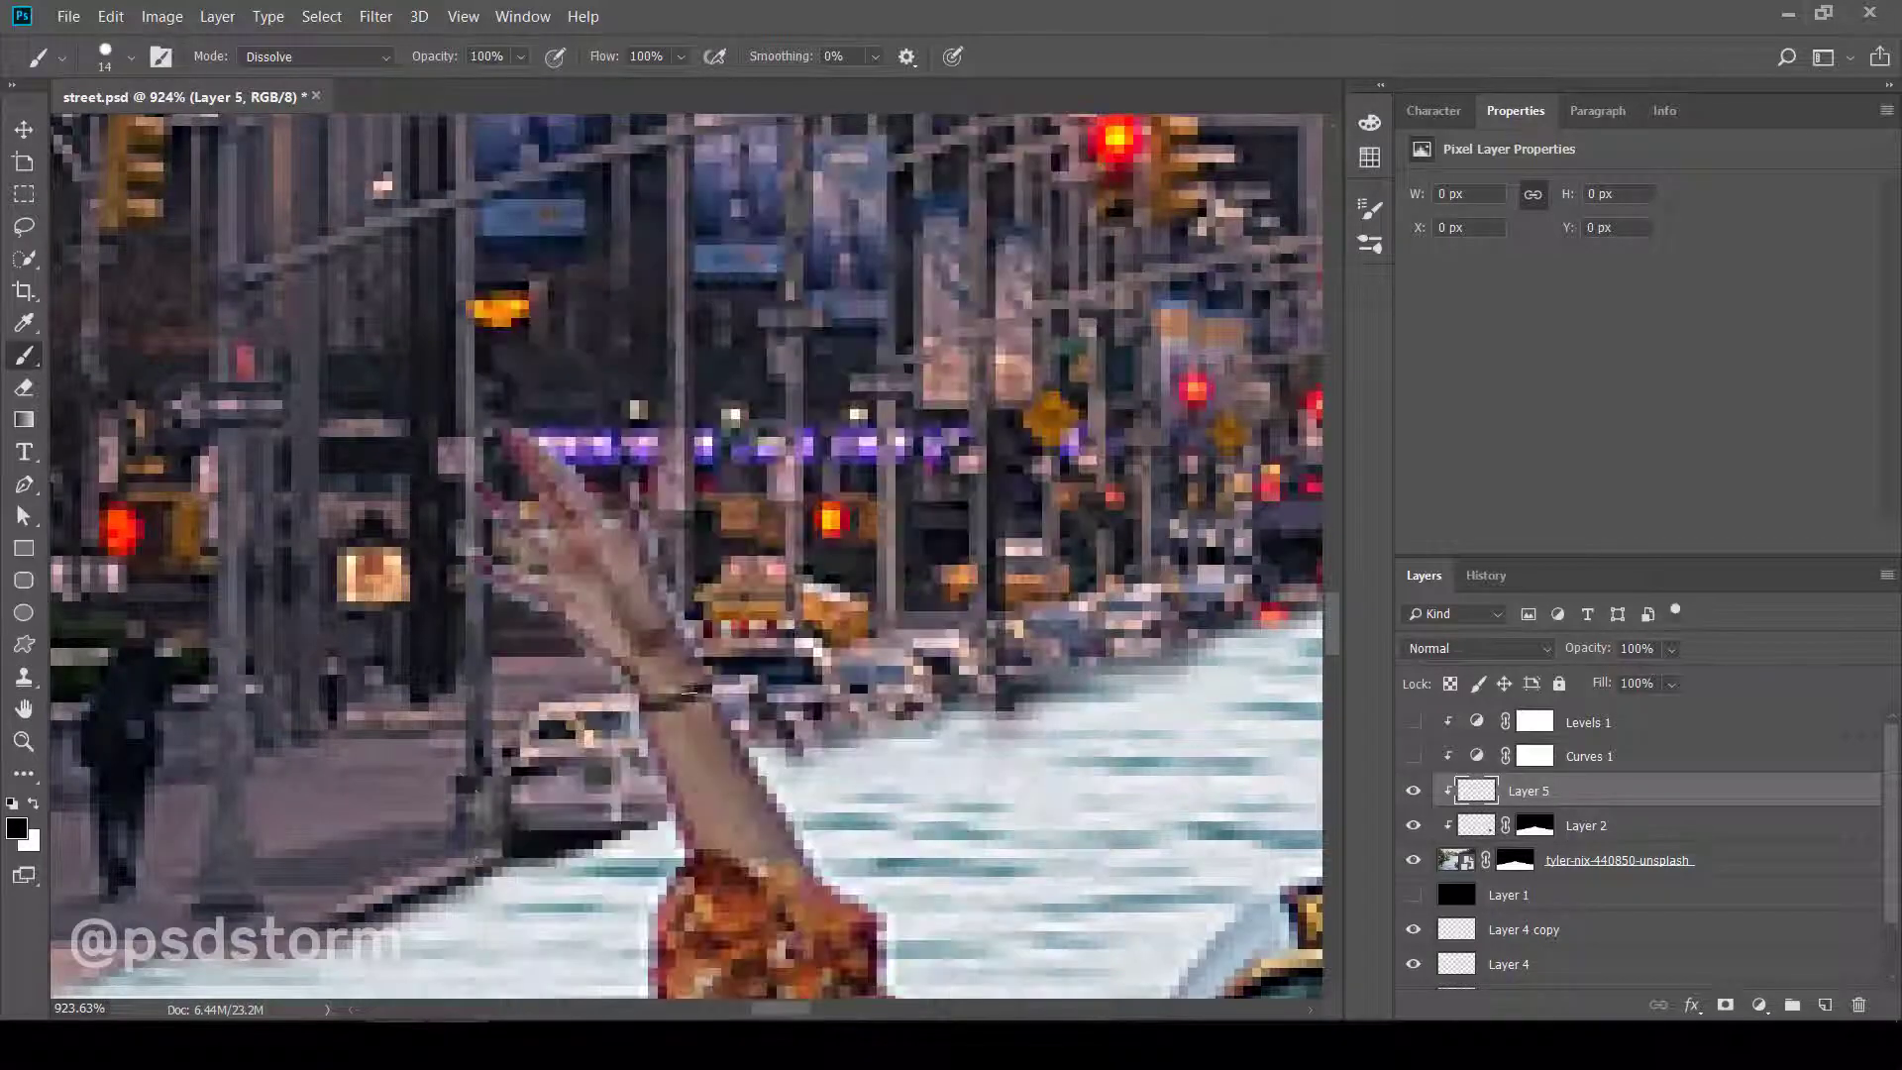
scroll(554, 830, "down", 2, "alt")
scroll(579, 760, "up", 3, "alt")
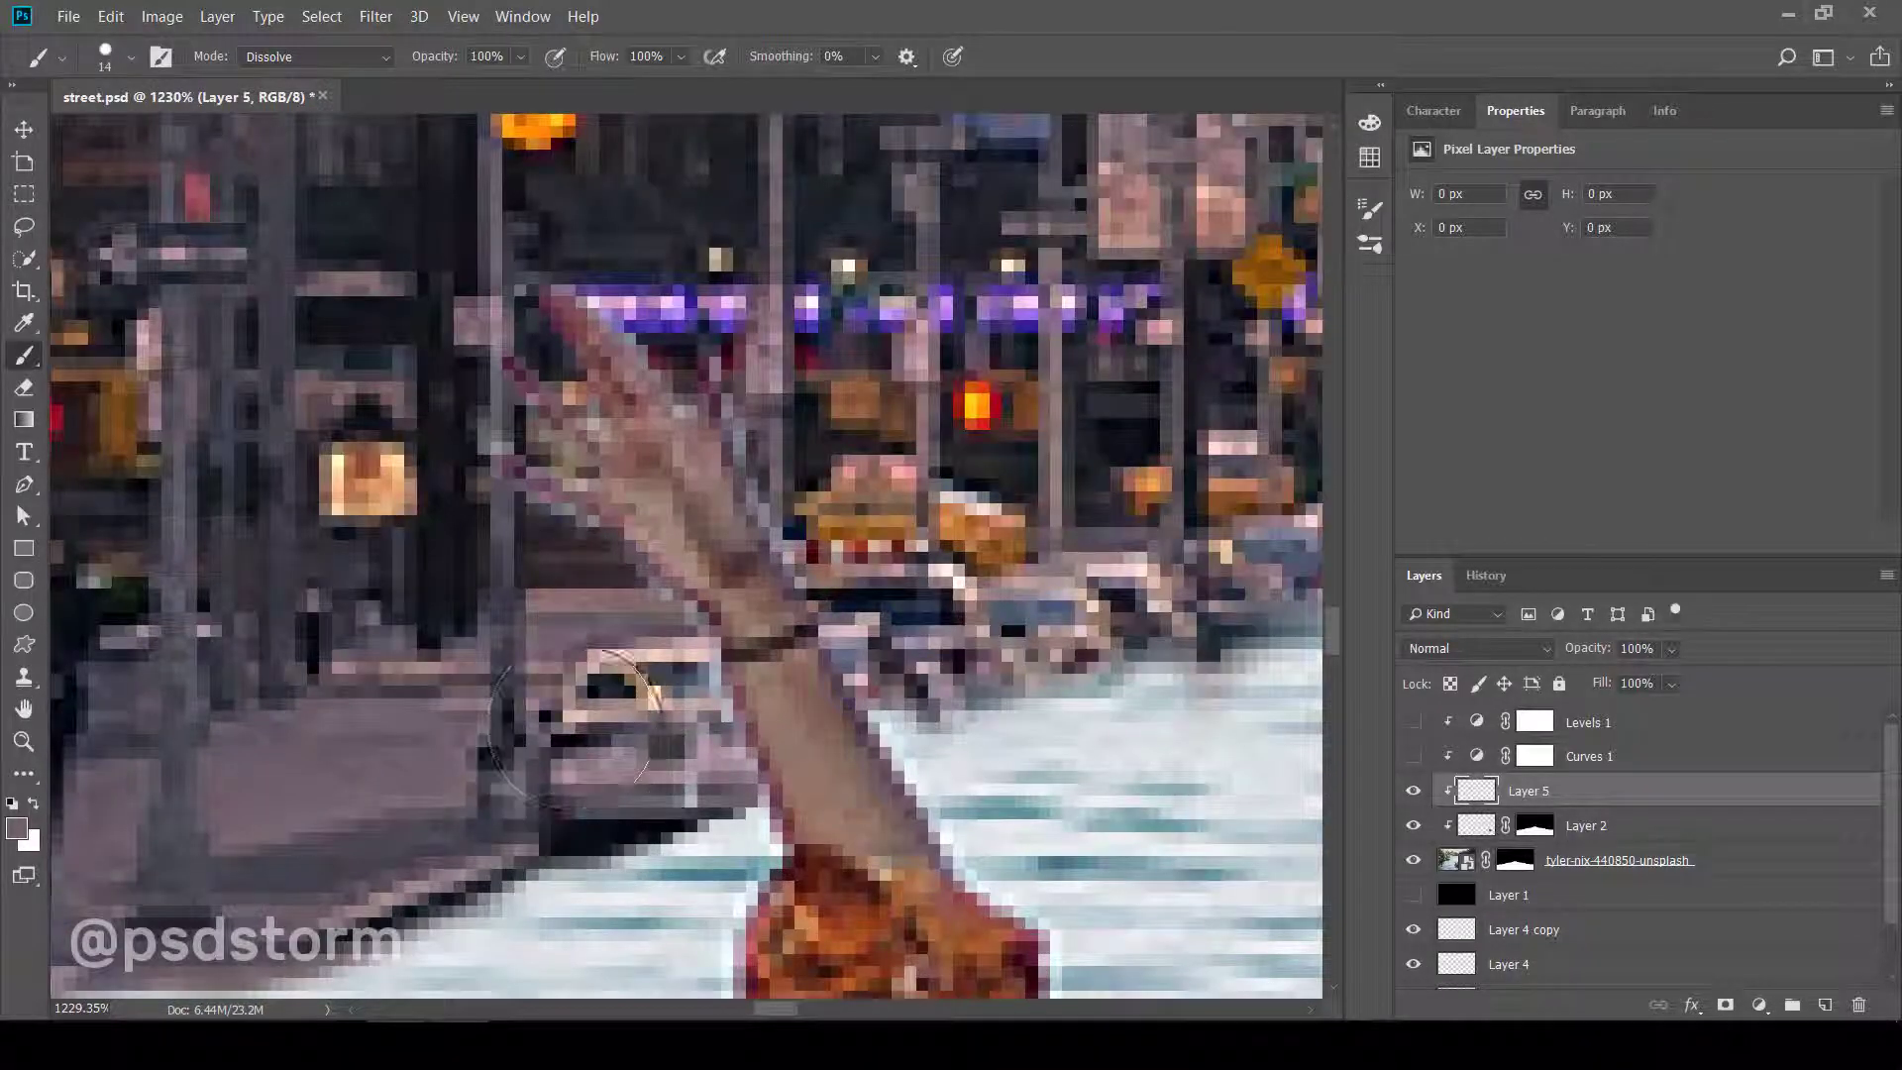
- Switch from the Lasso to the Polygonal Lasso selection tool
left_click(27, 225)
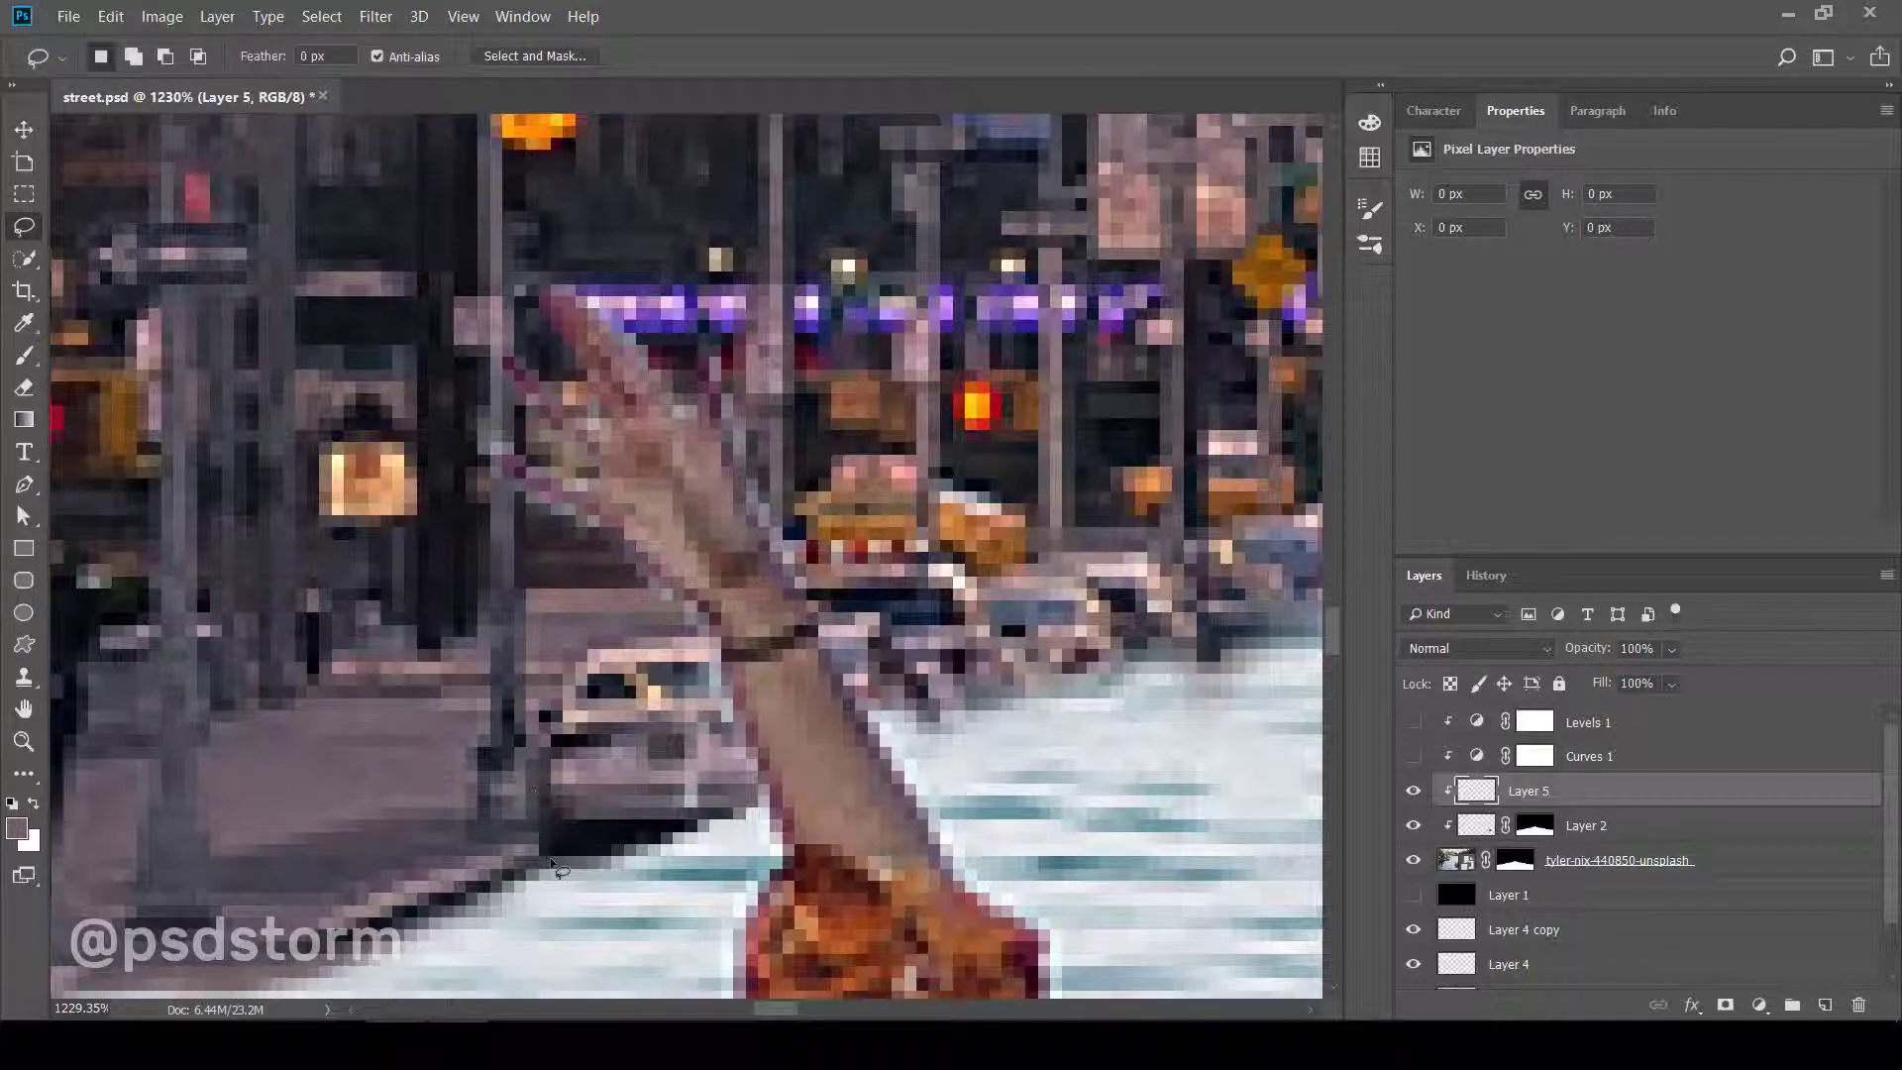
scroll(555, 867, "down", 5, "alt")
scroll(555, 817, "up", 3, "alt")
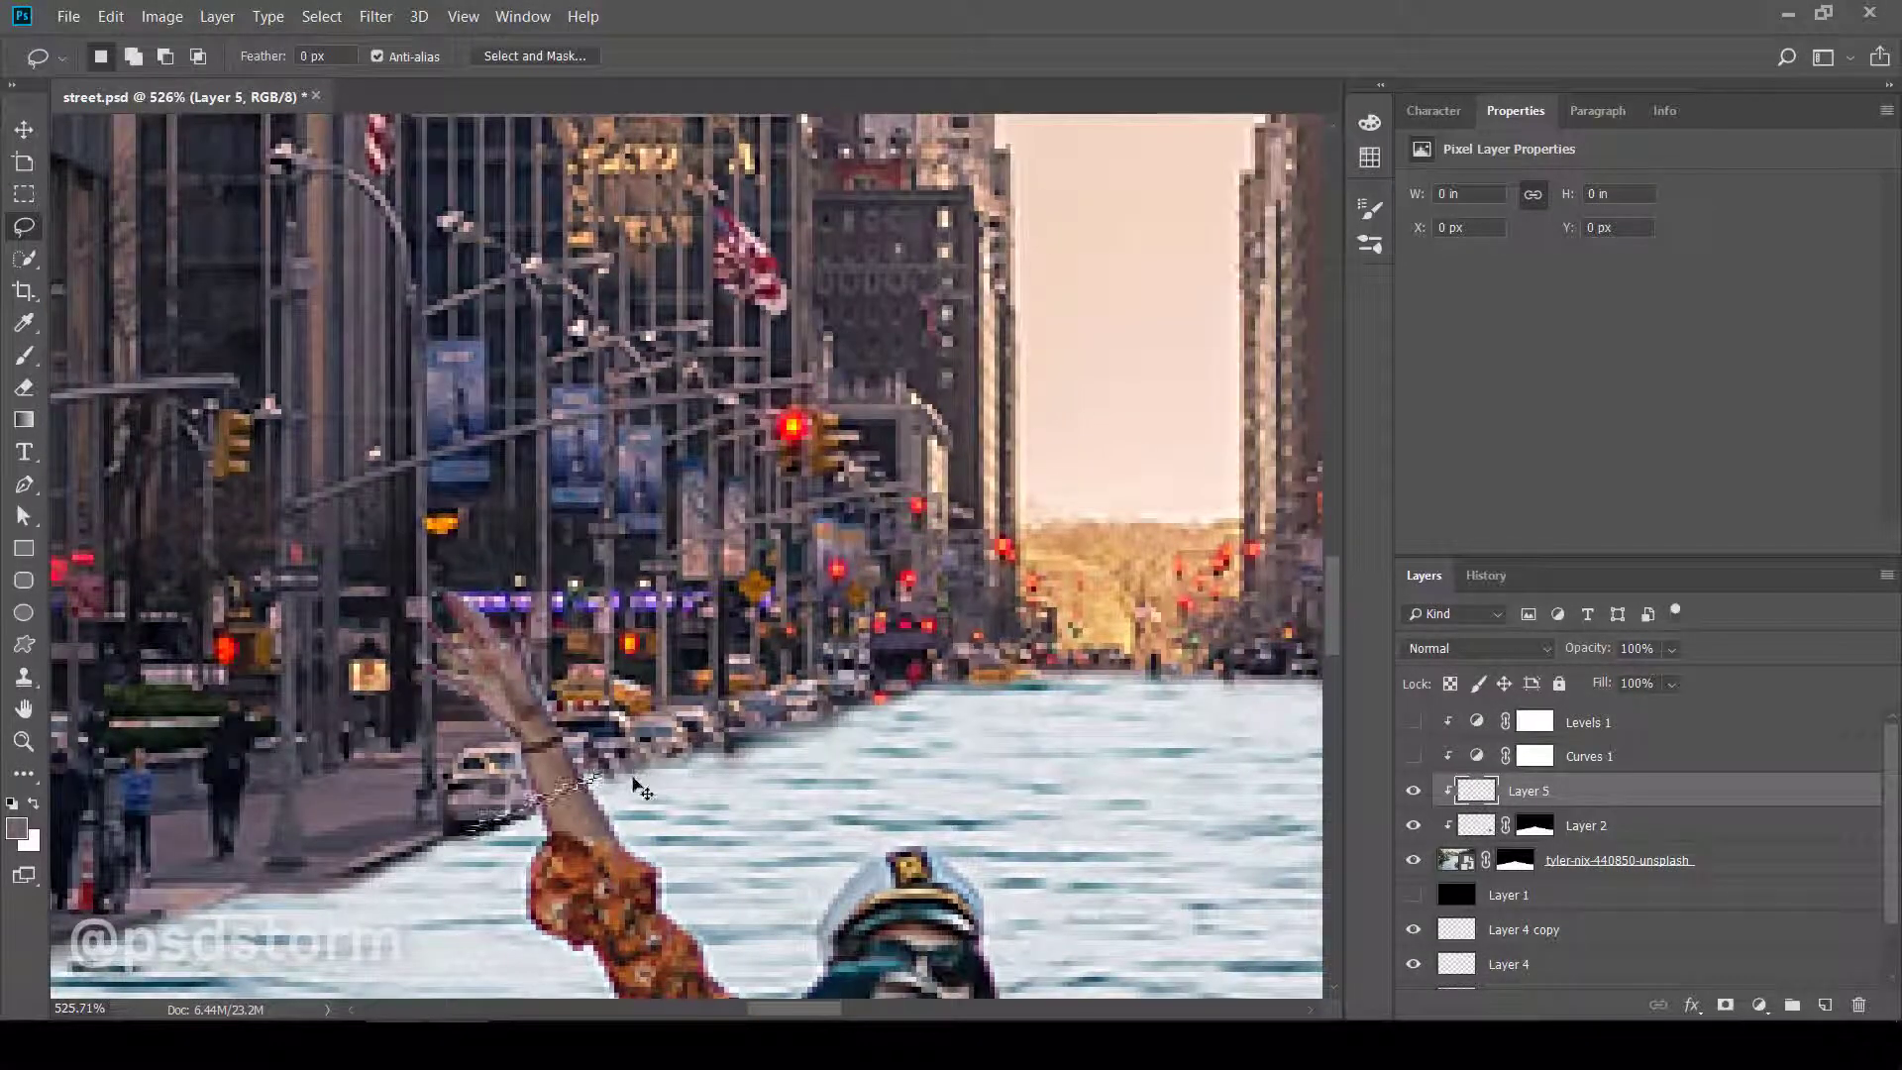
left_click(24, 773)
left_click(149, 424)
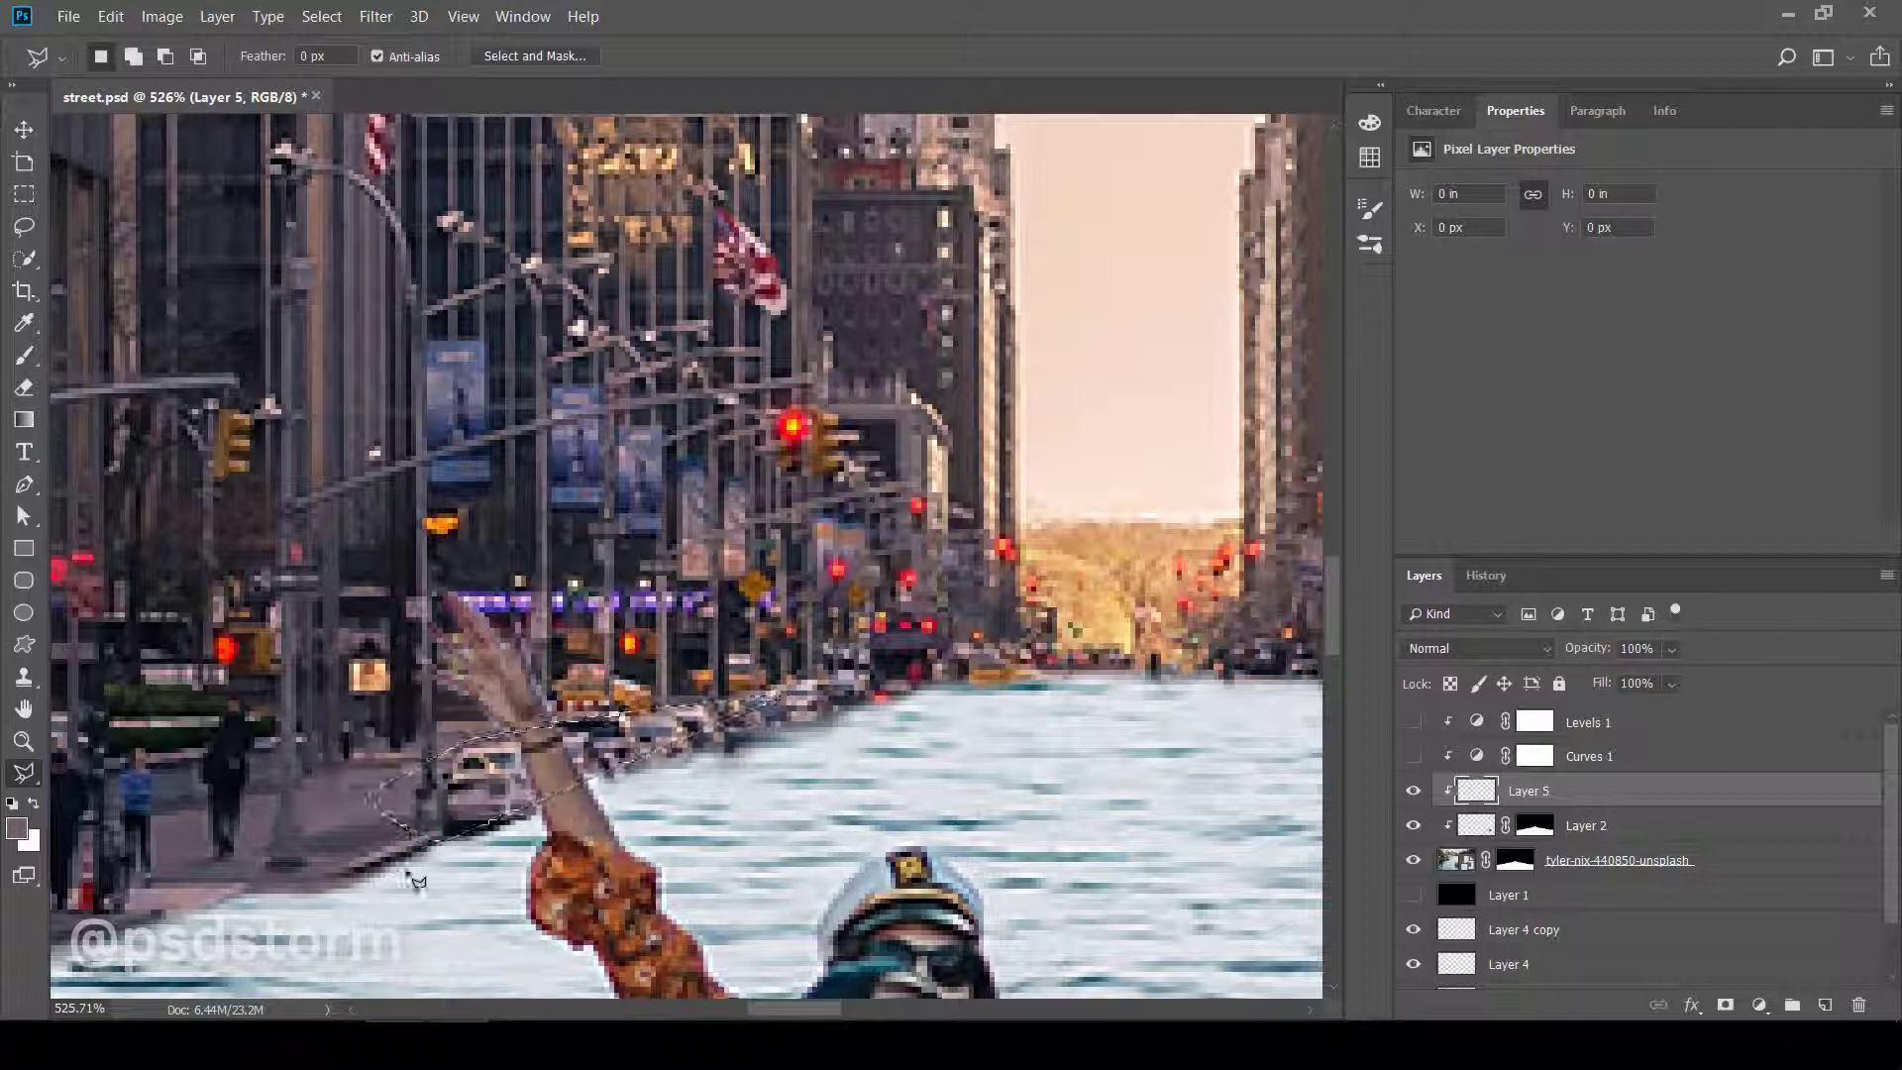
scroll(417, 881, "up", 2)
scroll(594, 891, "up", 2)
scroll(792, 906, "up", 2)
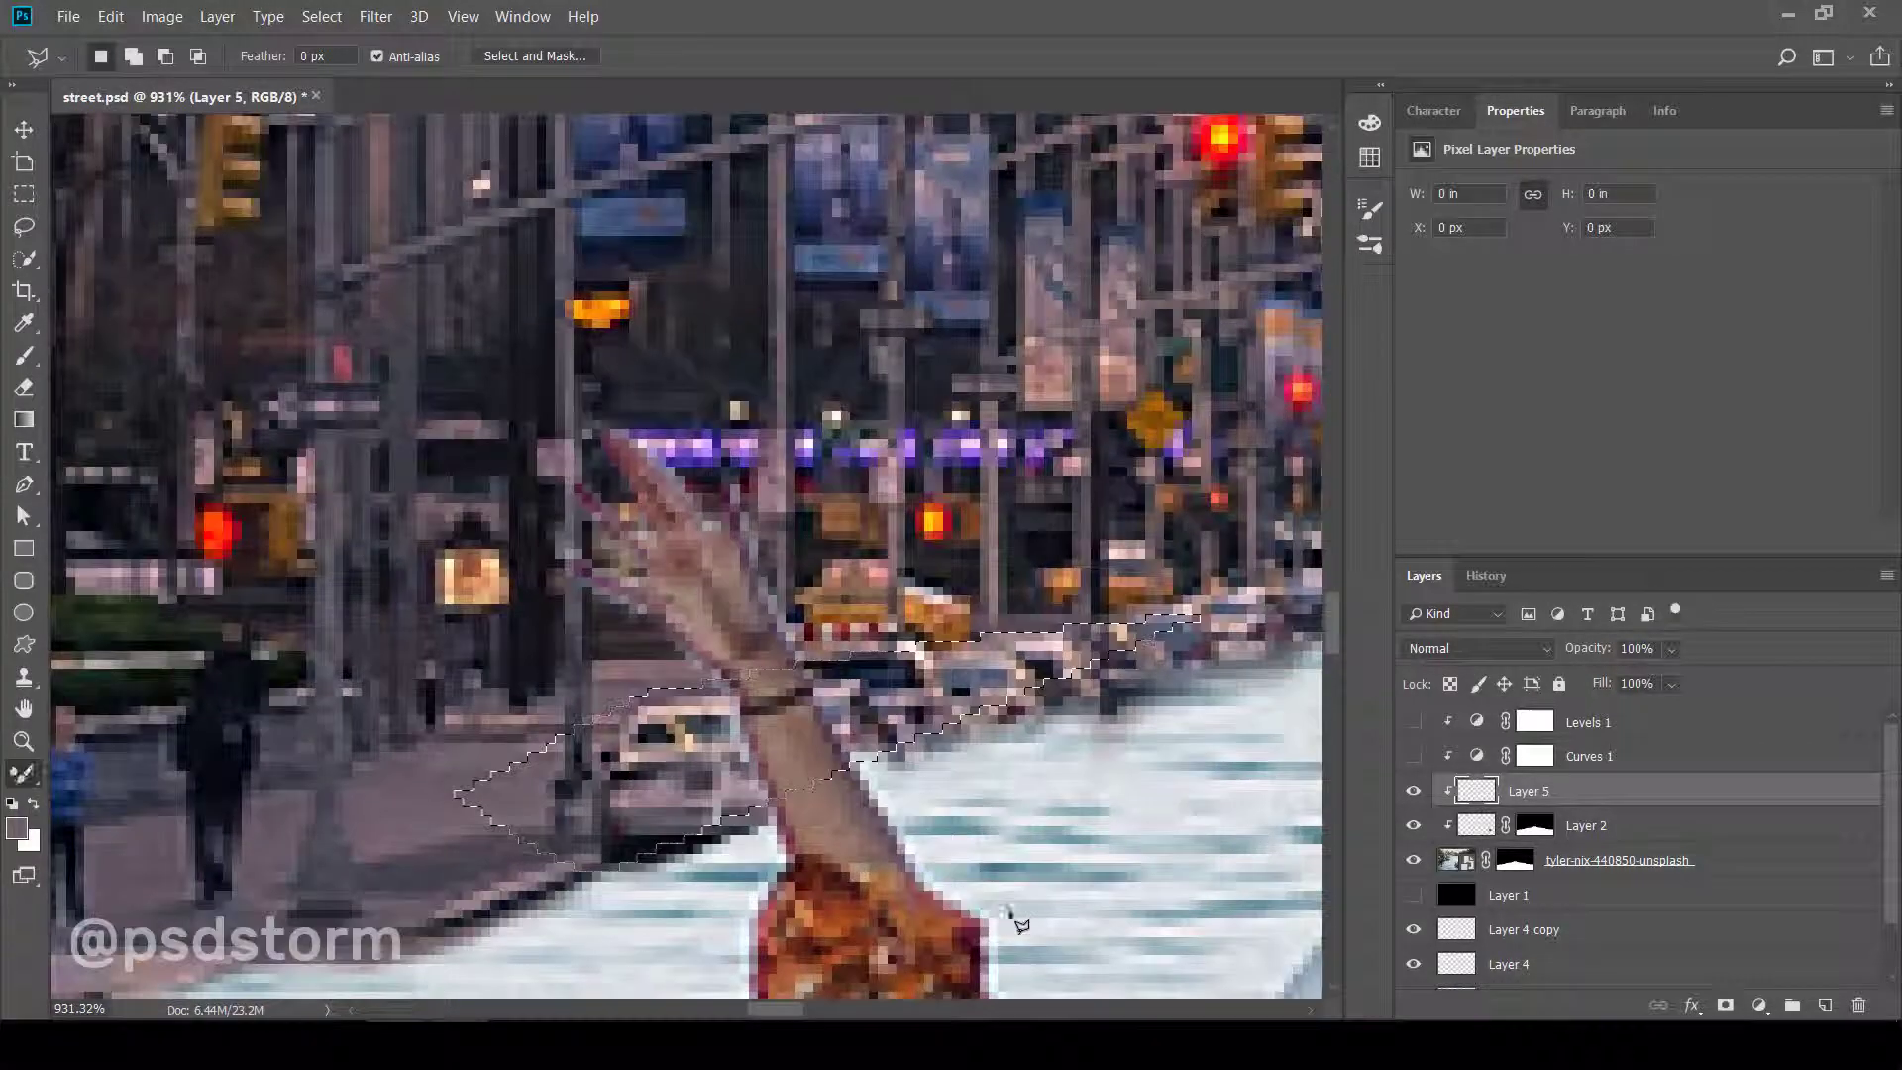
- Using the Brush in Normal blend mode, fill the selected strip on Layer 5 with grey
key("b")
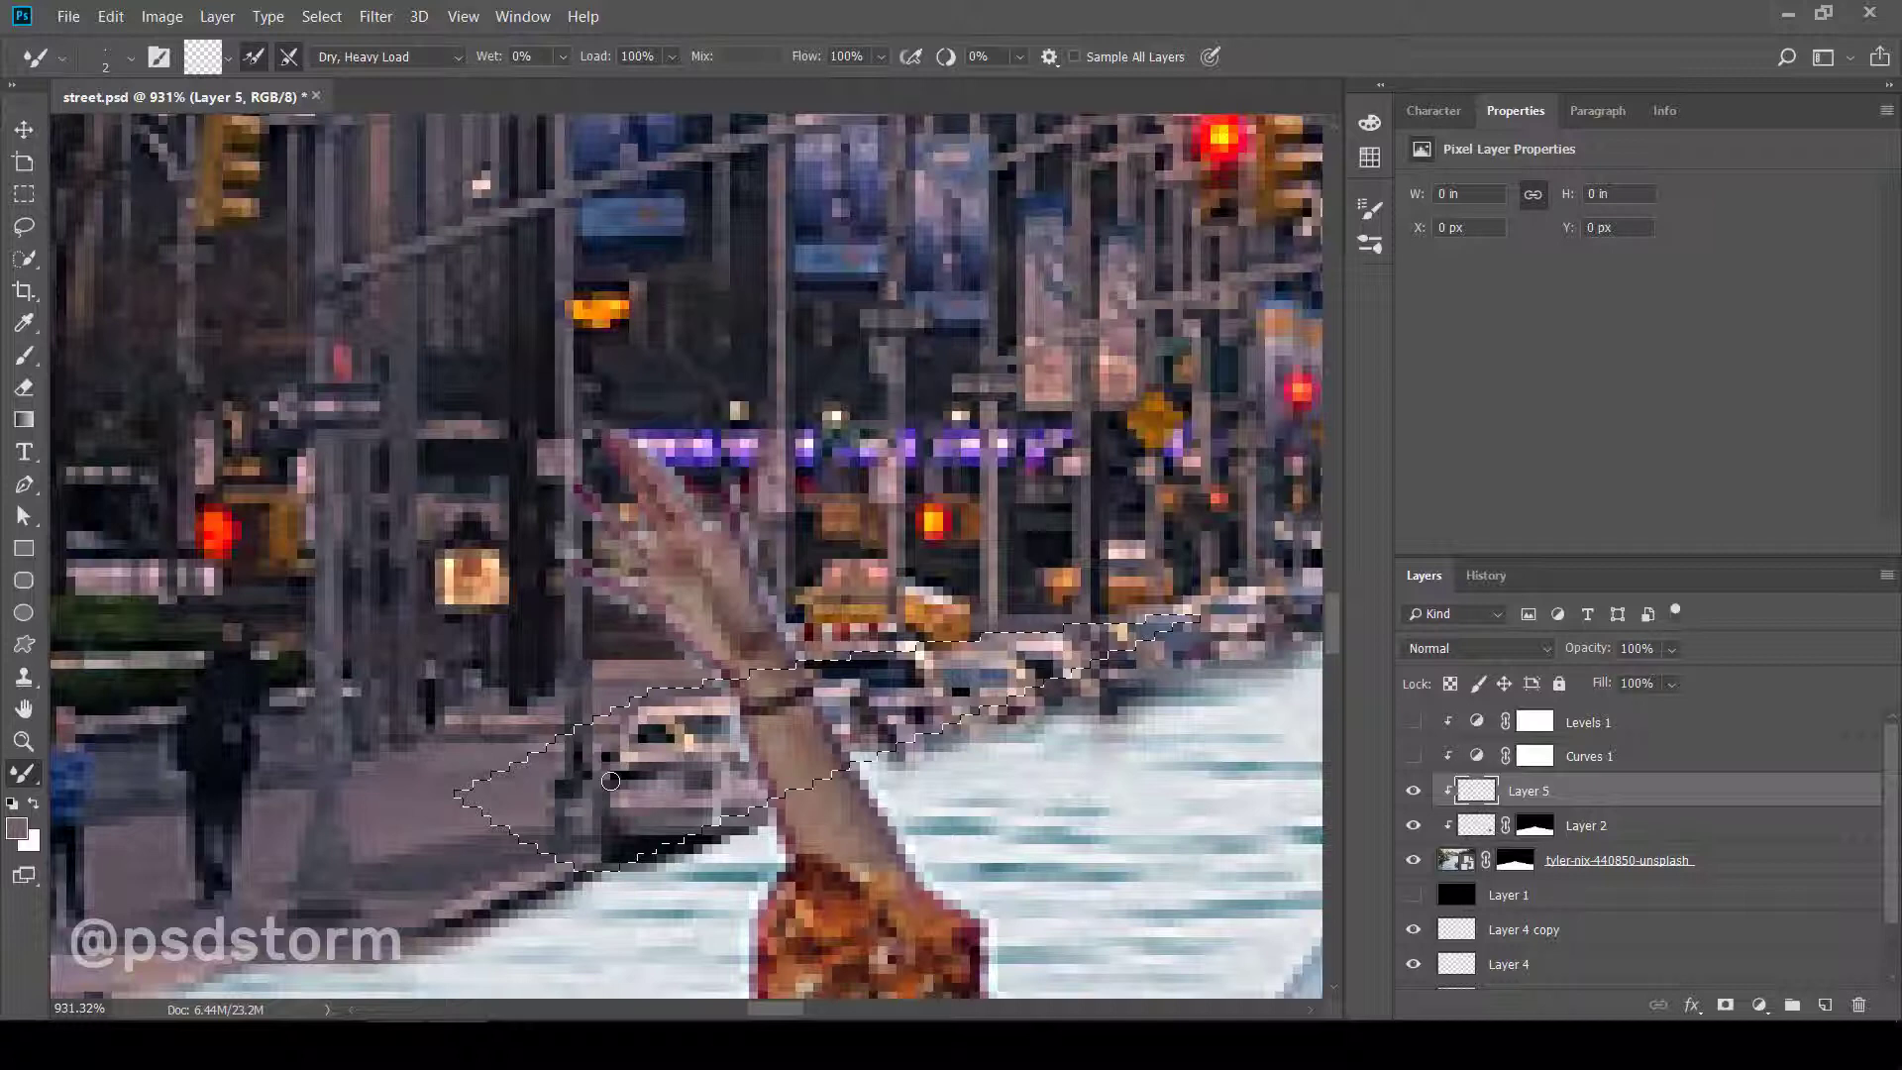
key("shift+b")
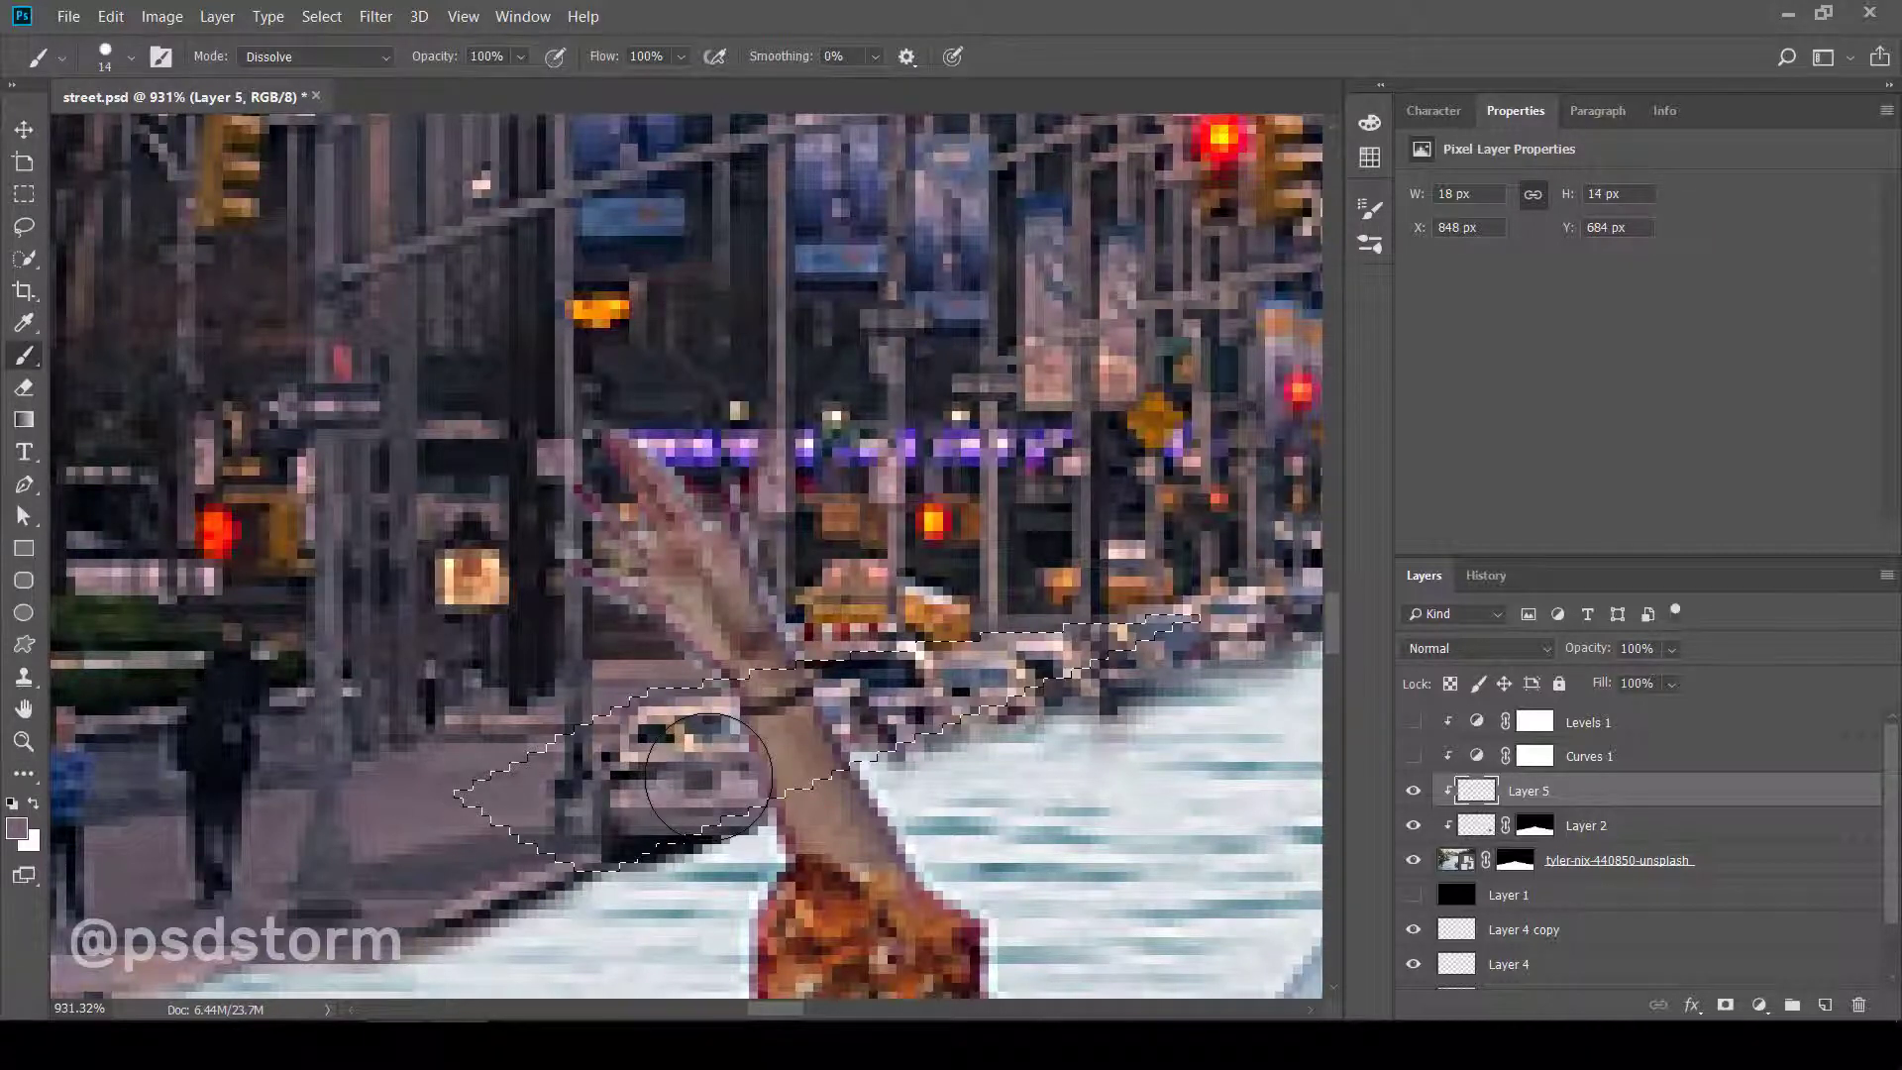
left_click(314, 56)
left_click(297, 59)
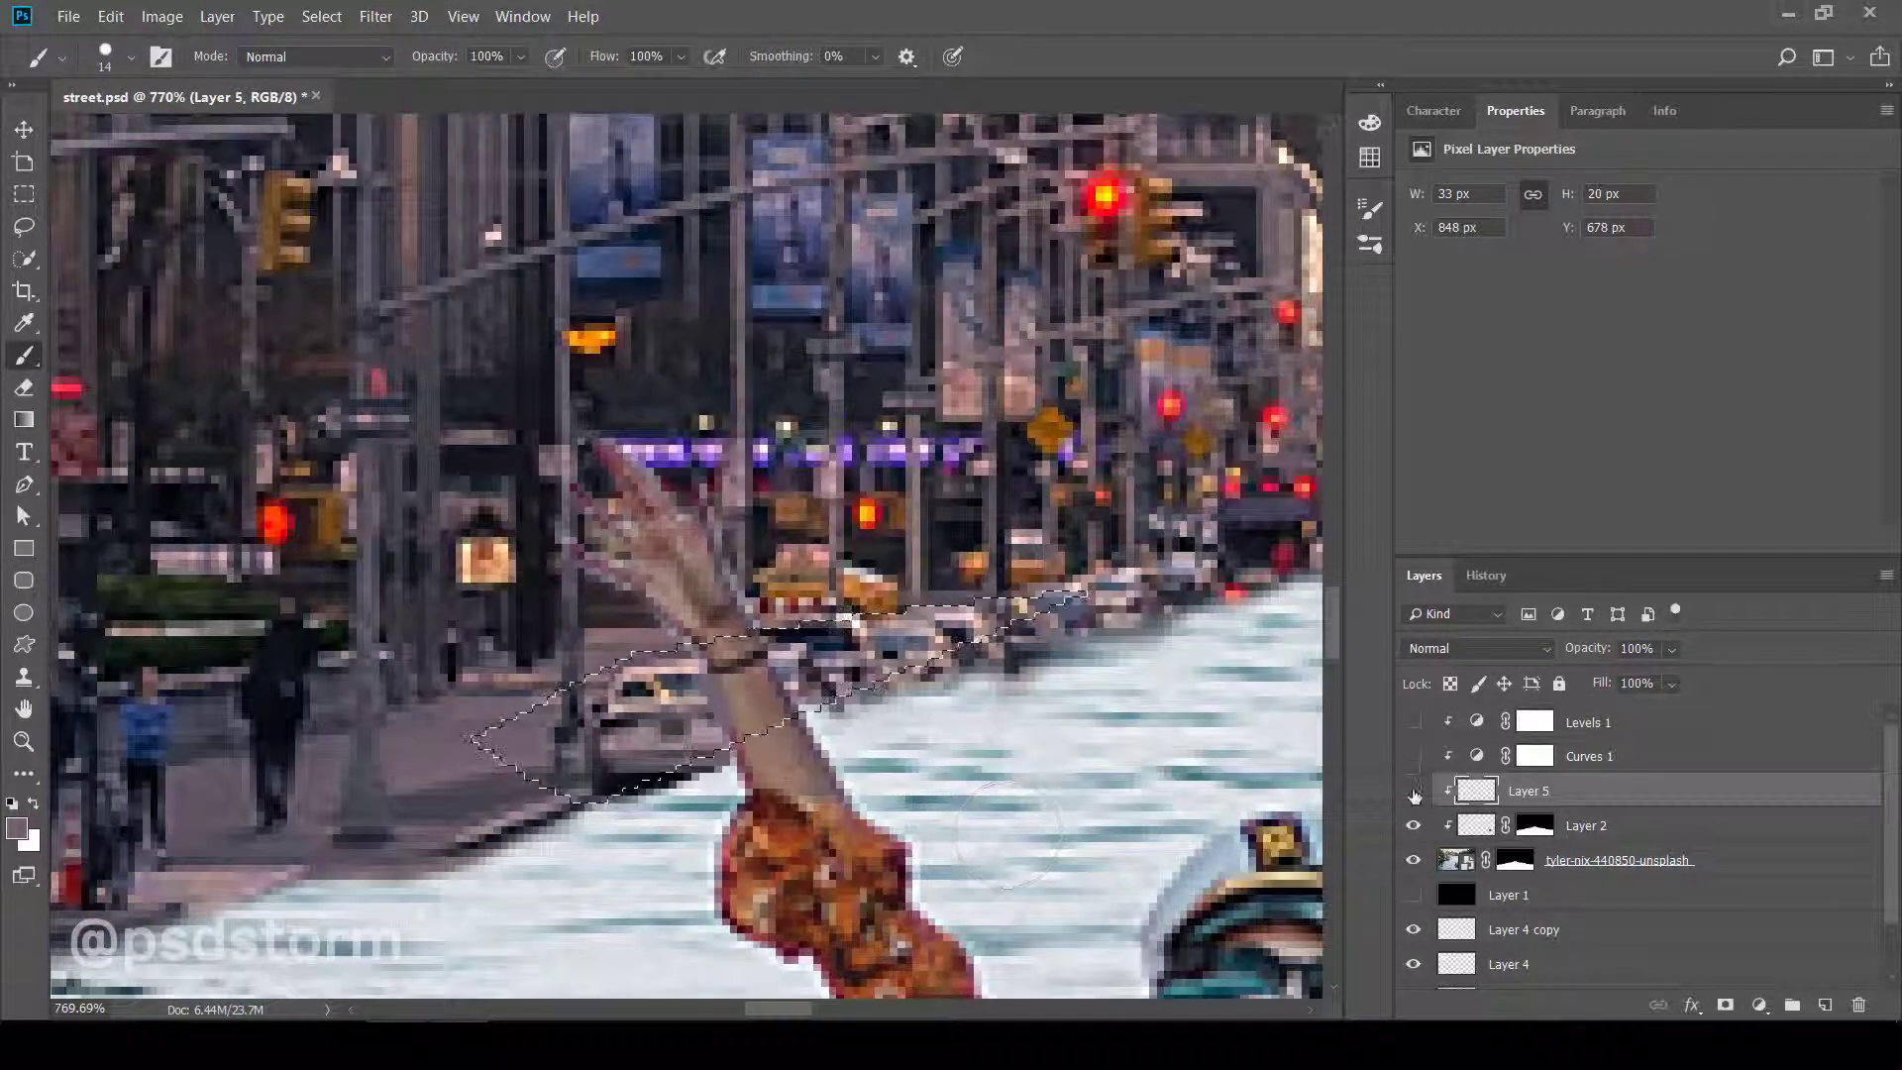
left_click(1413, 790)
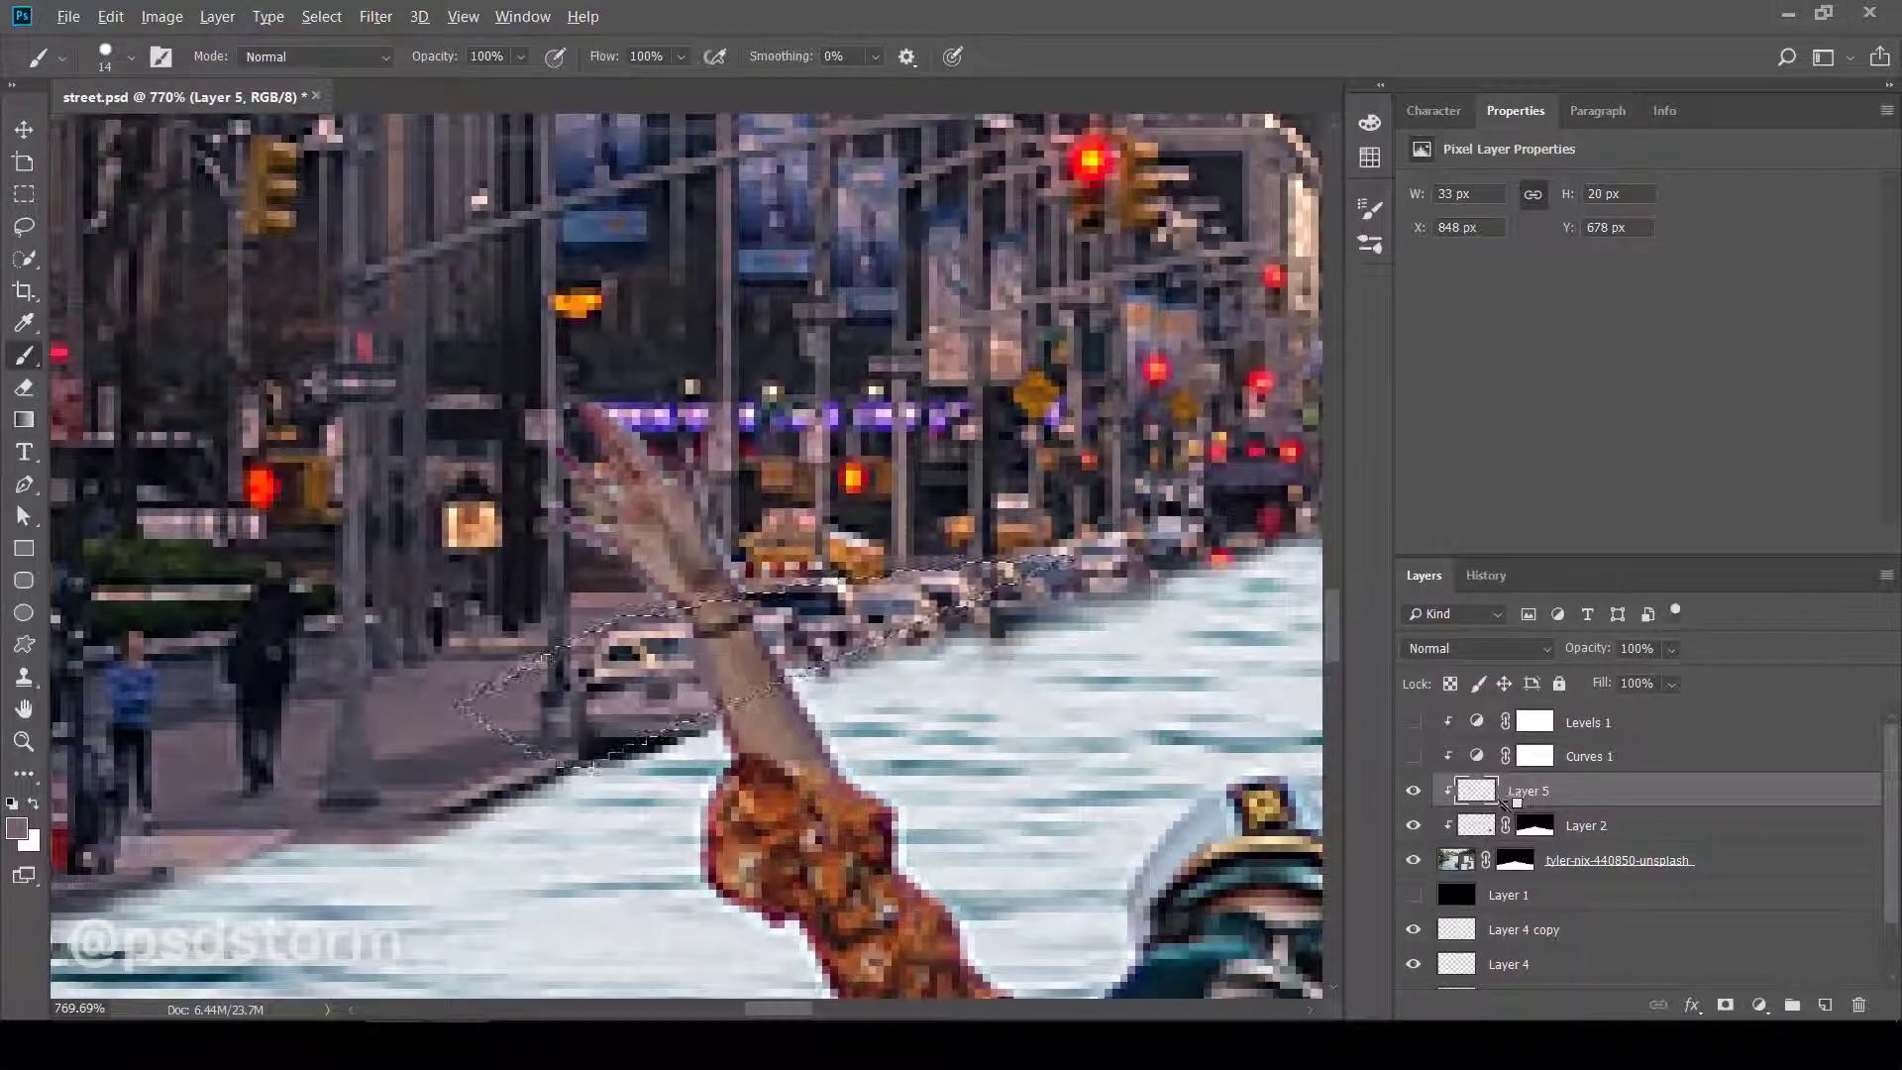
left_click(1485, 807, "alt")
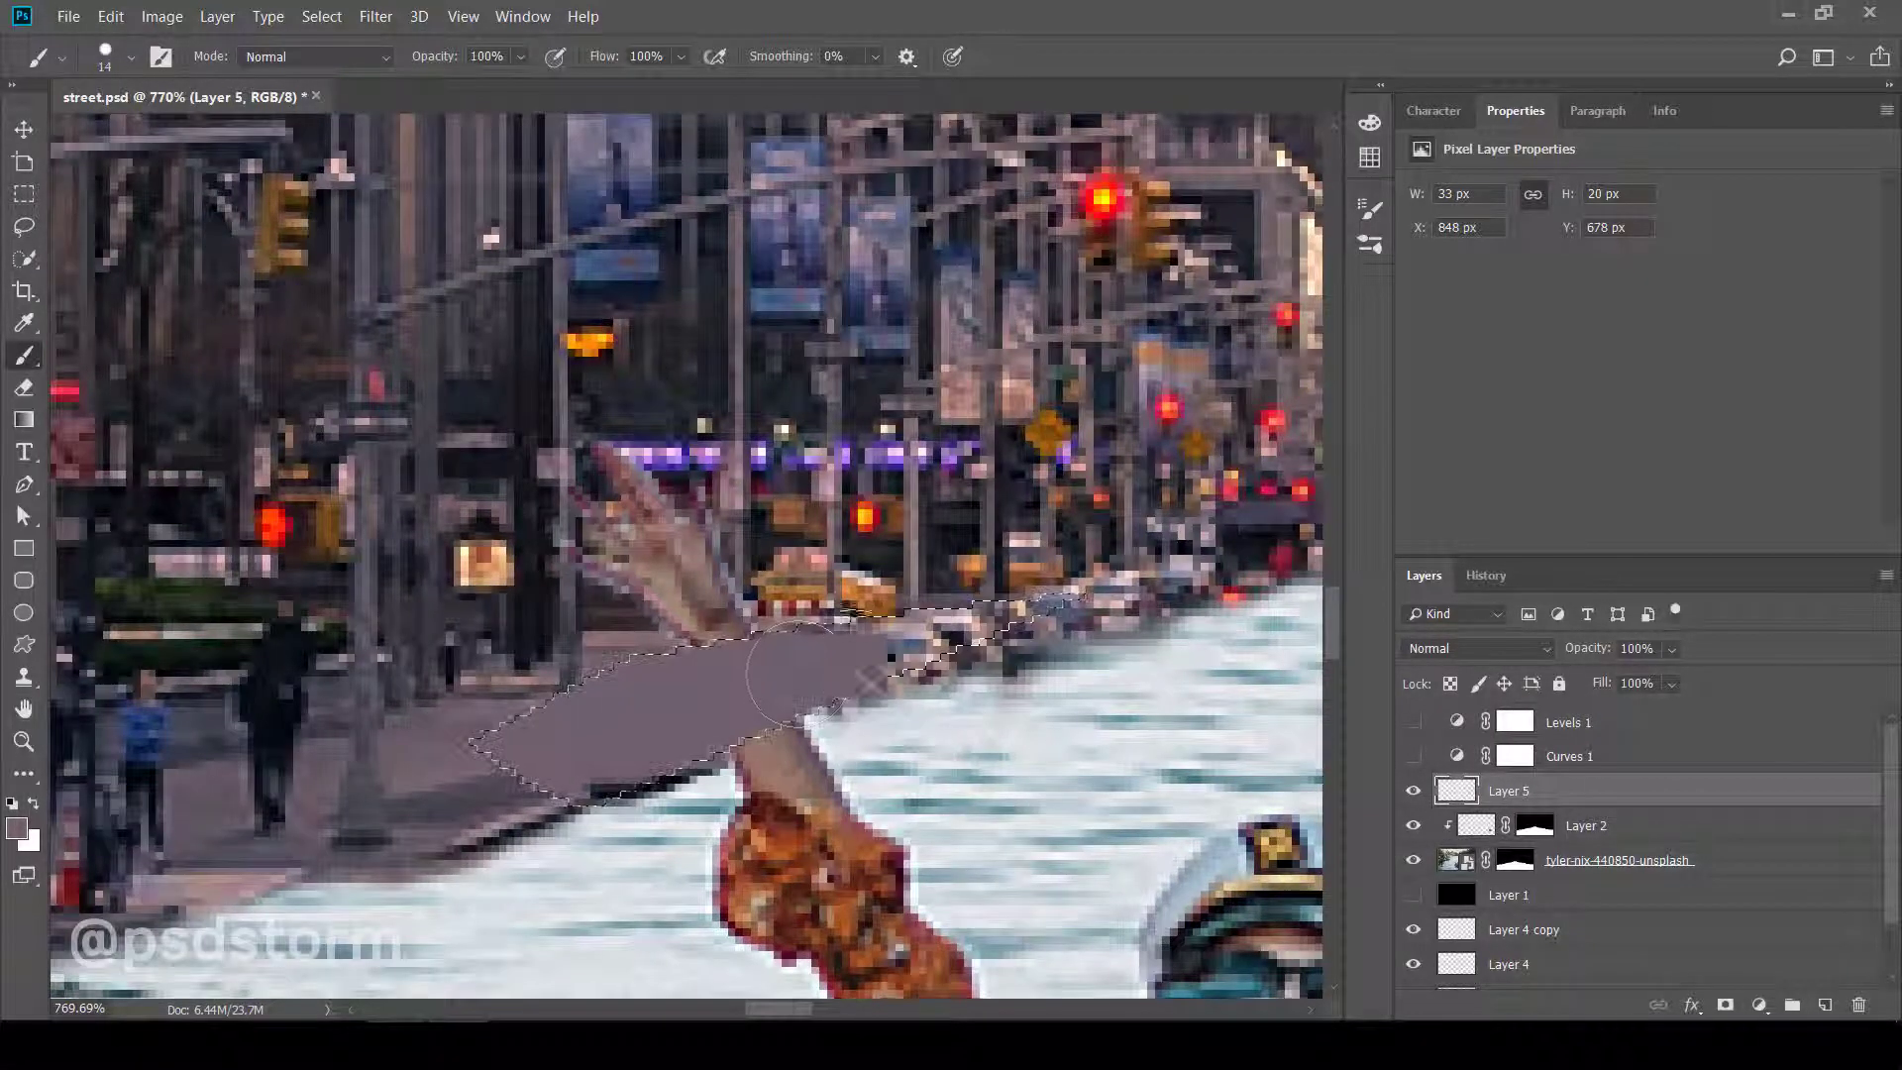
left_click_drag(678, 709, 1049, 634)
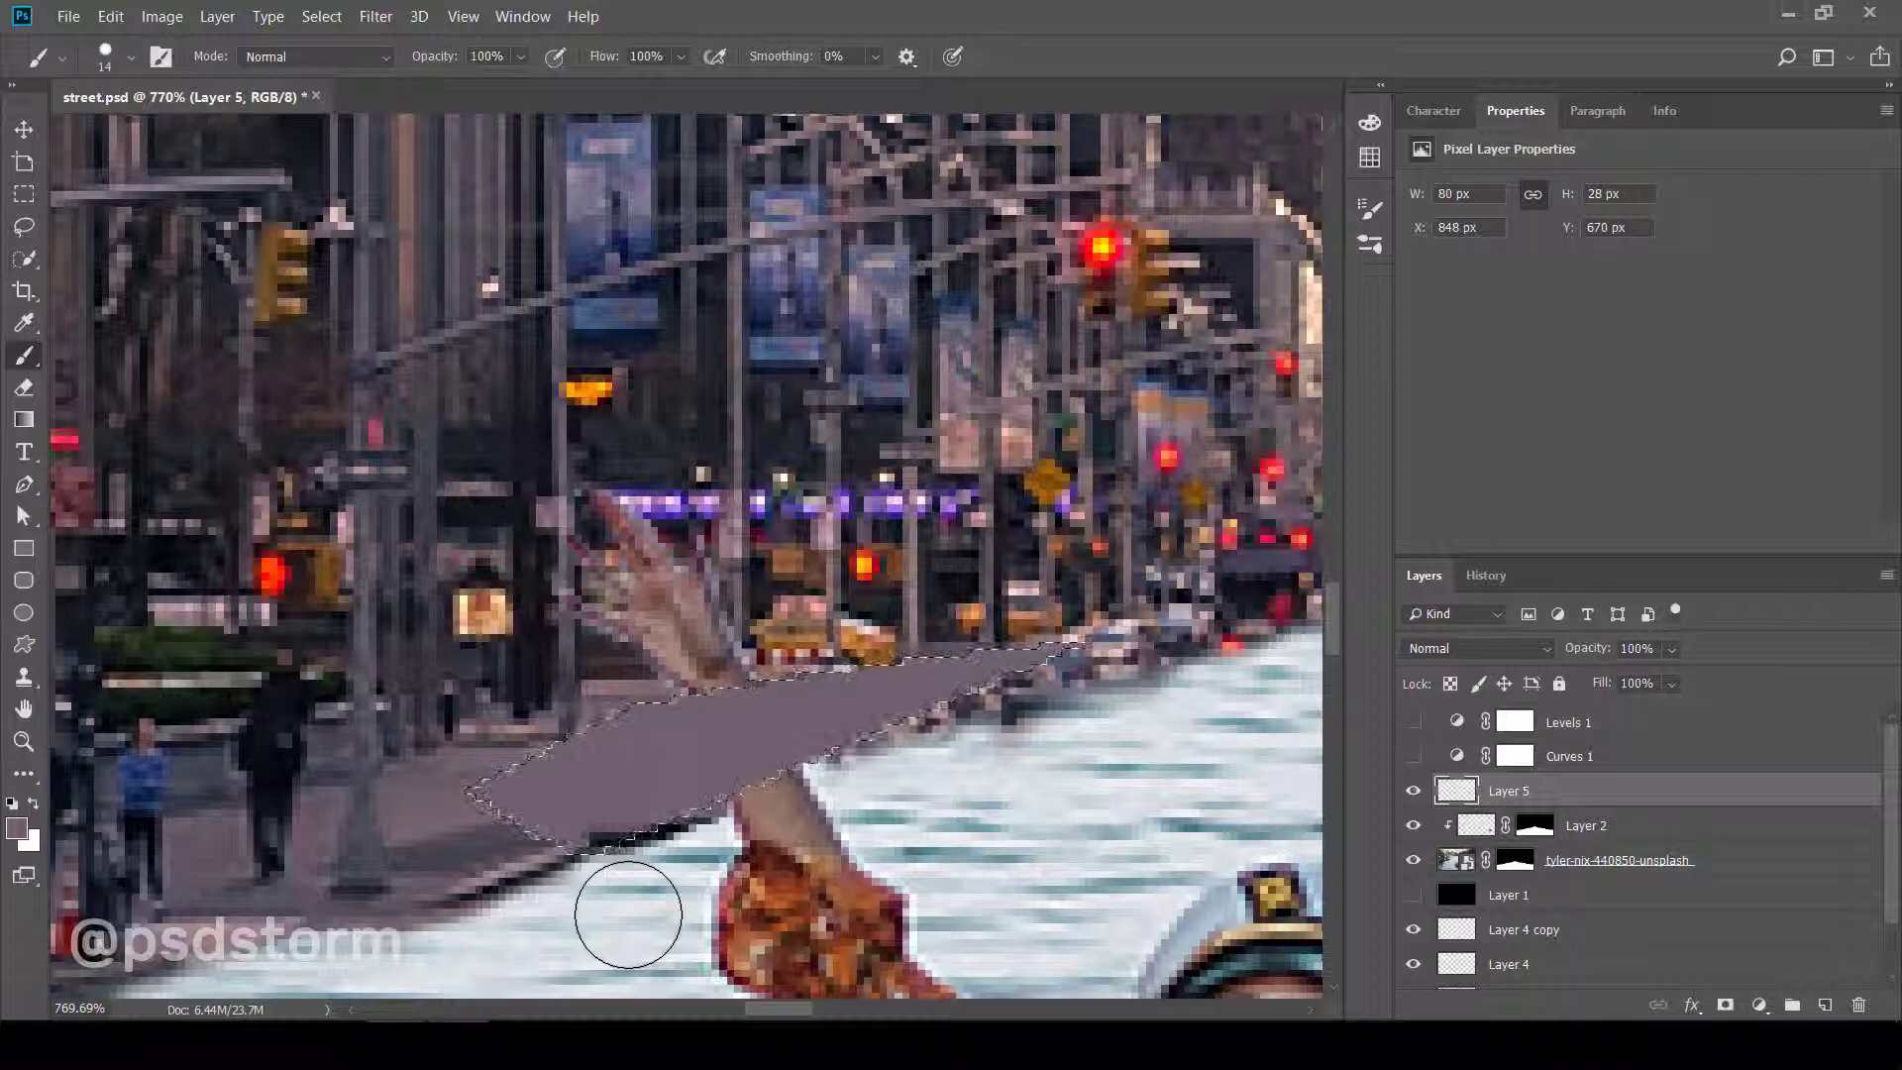
scroll(626, 913, "up", 1)
- Deselect, move Layer 5 down the stack, and make Layer 0 visible again
key("ctrl+d")
key("ctrl+bracketleft")
key("ctrl+bracketleft")
key("ctrl+bracketleft")
scroll(939, 850, "down", 1)
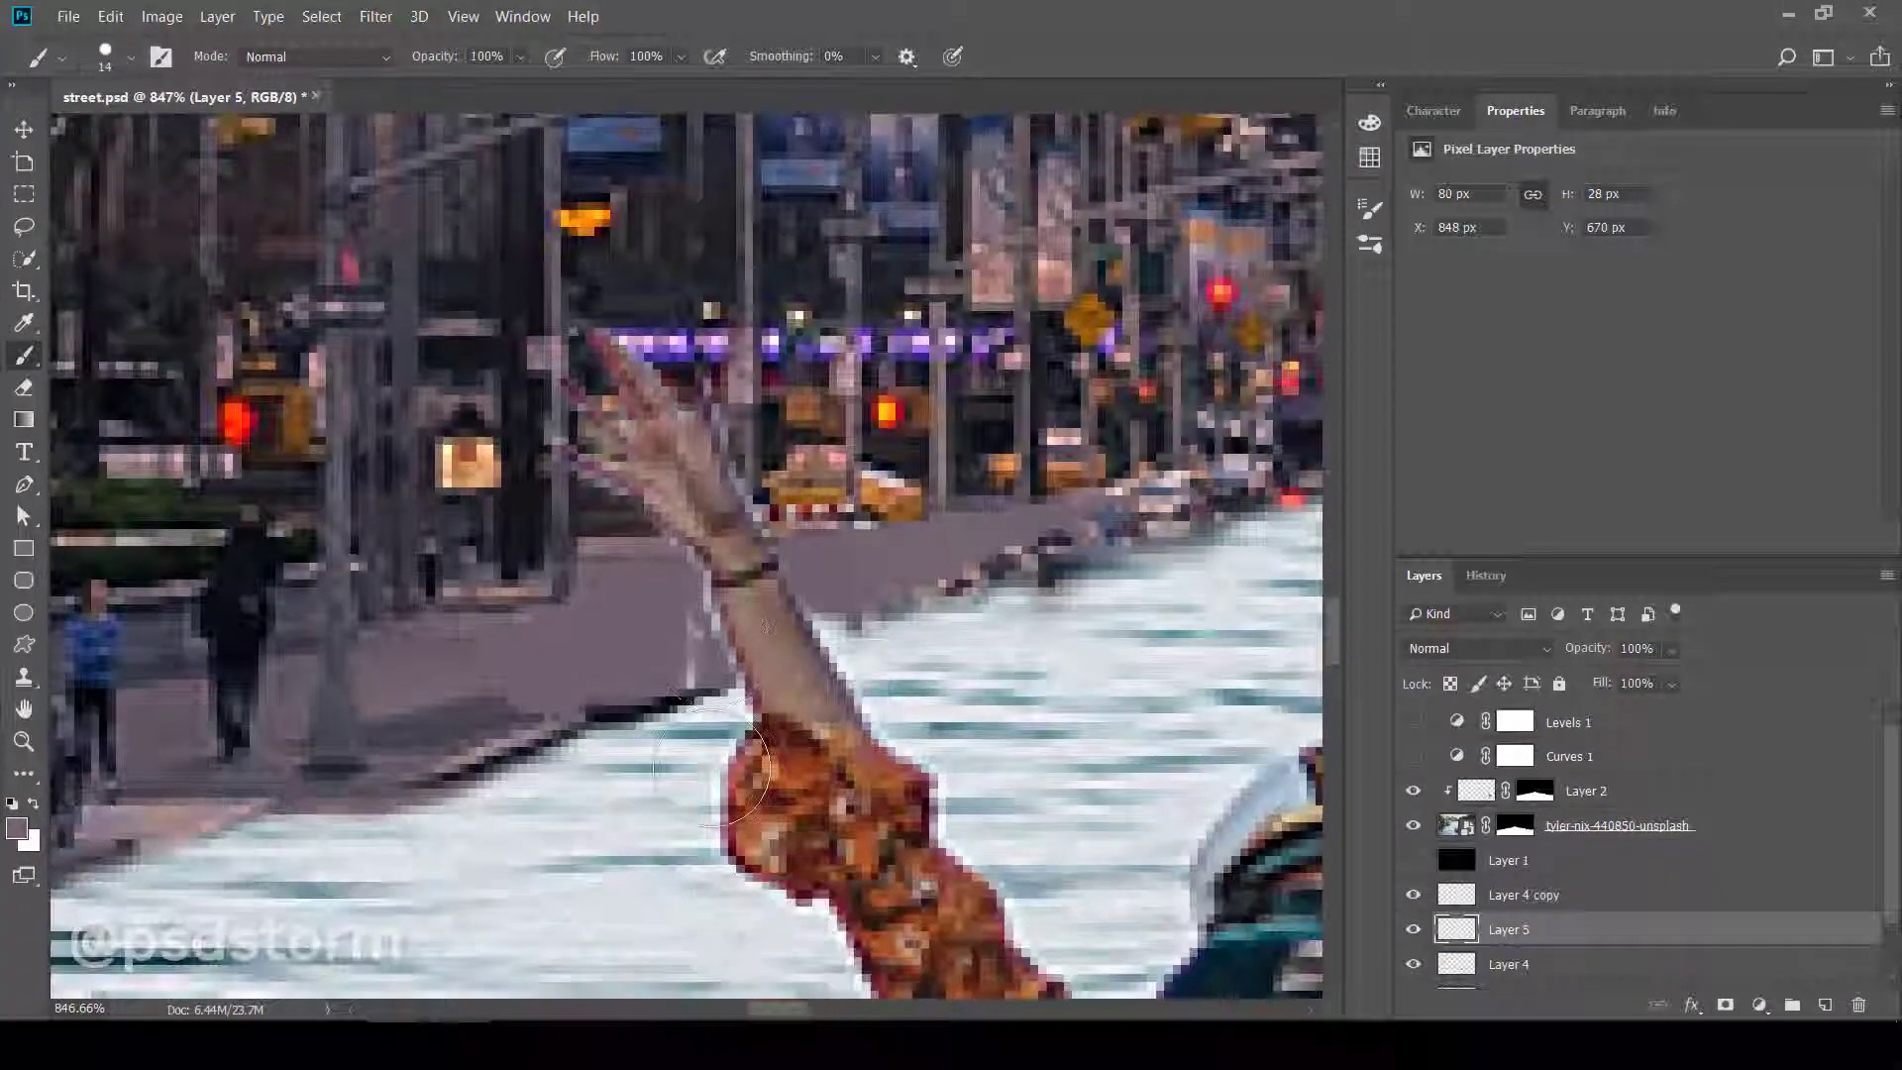
scroll(1559, 909, "down", 1)
key("ctrl+bracketright")
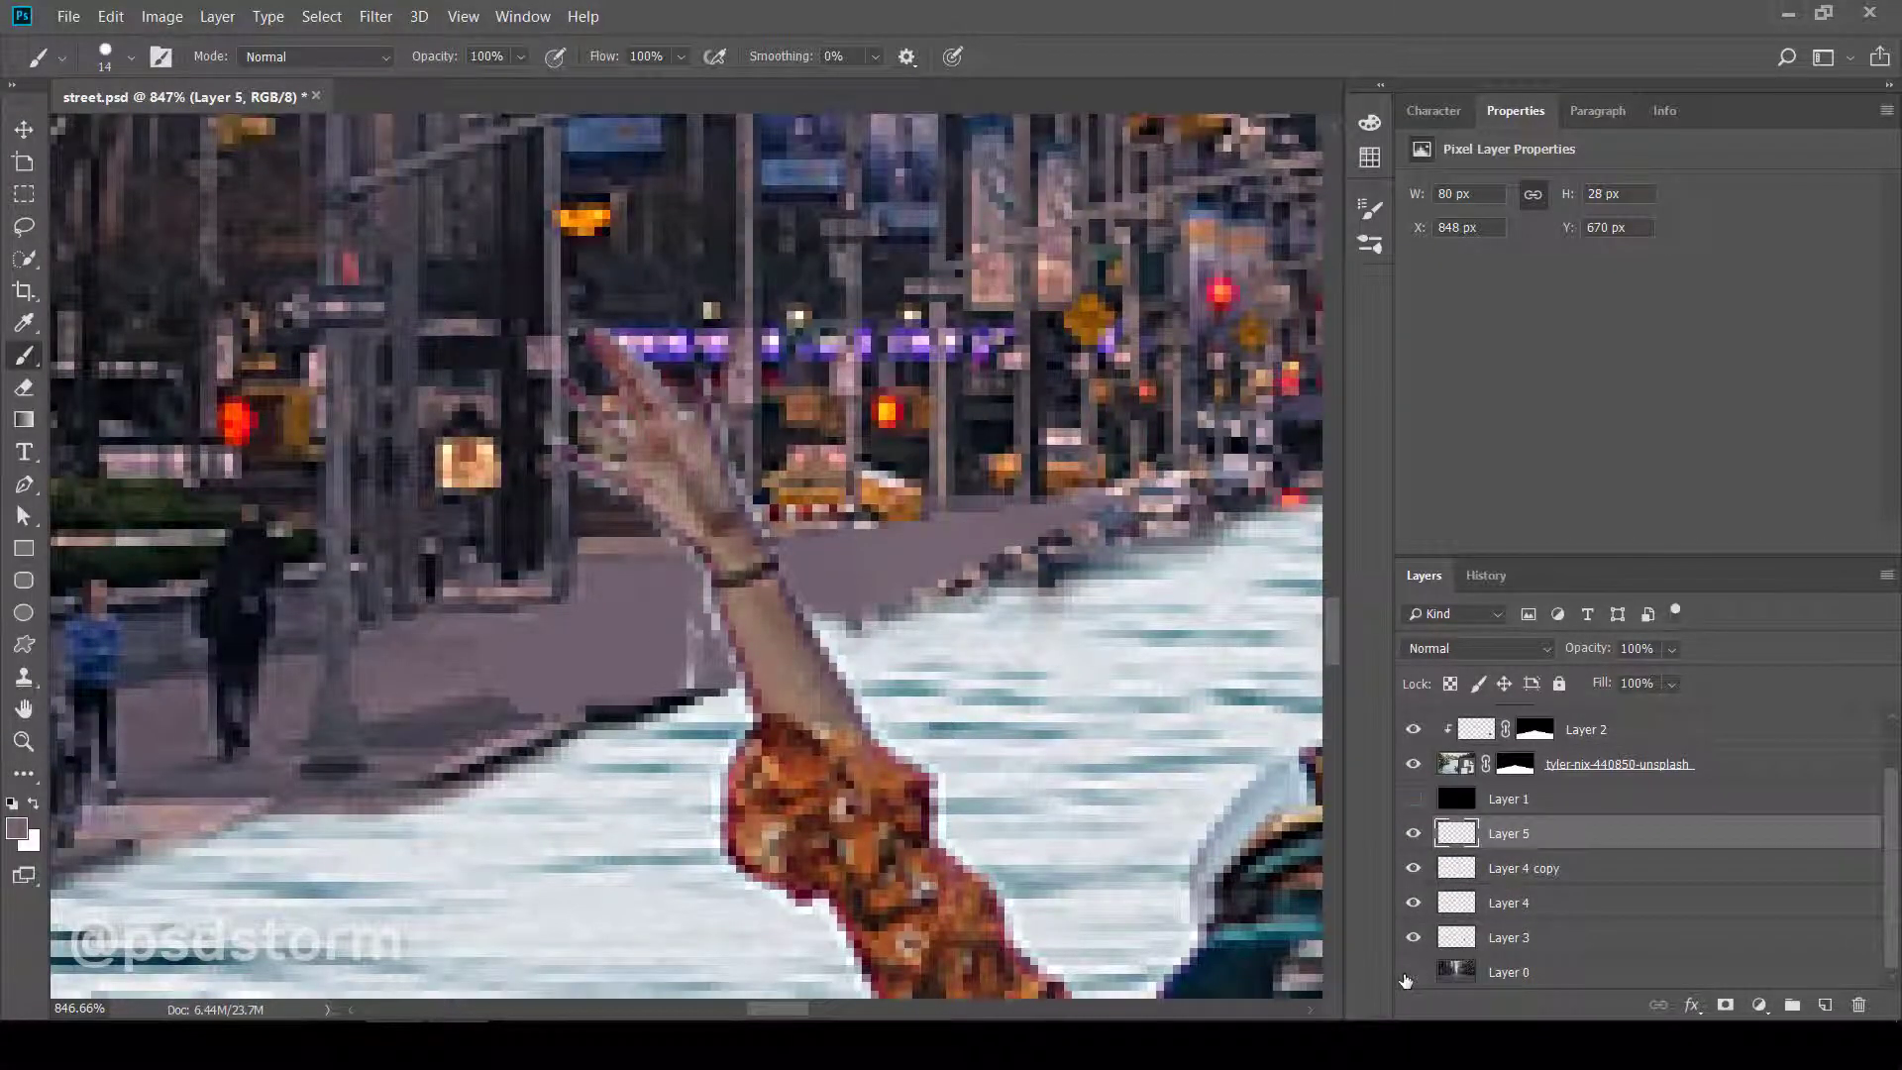
left_click(1413, 971)
key("v")
scroll(498, 389, "up", 2)
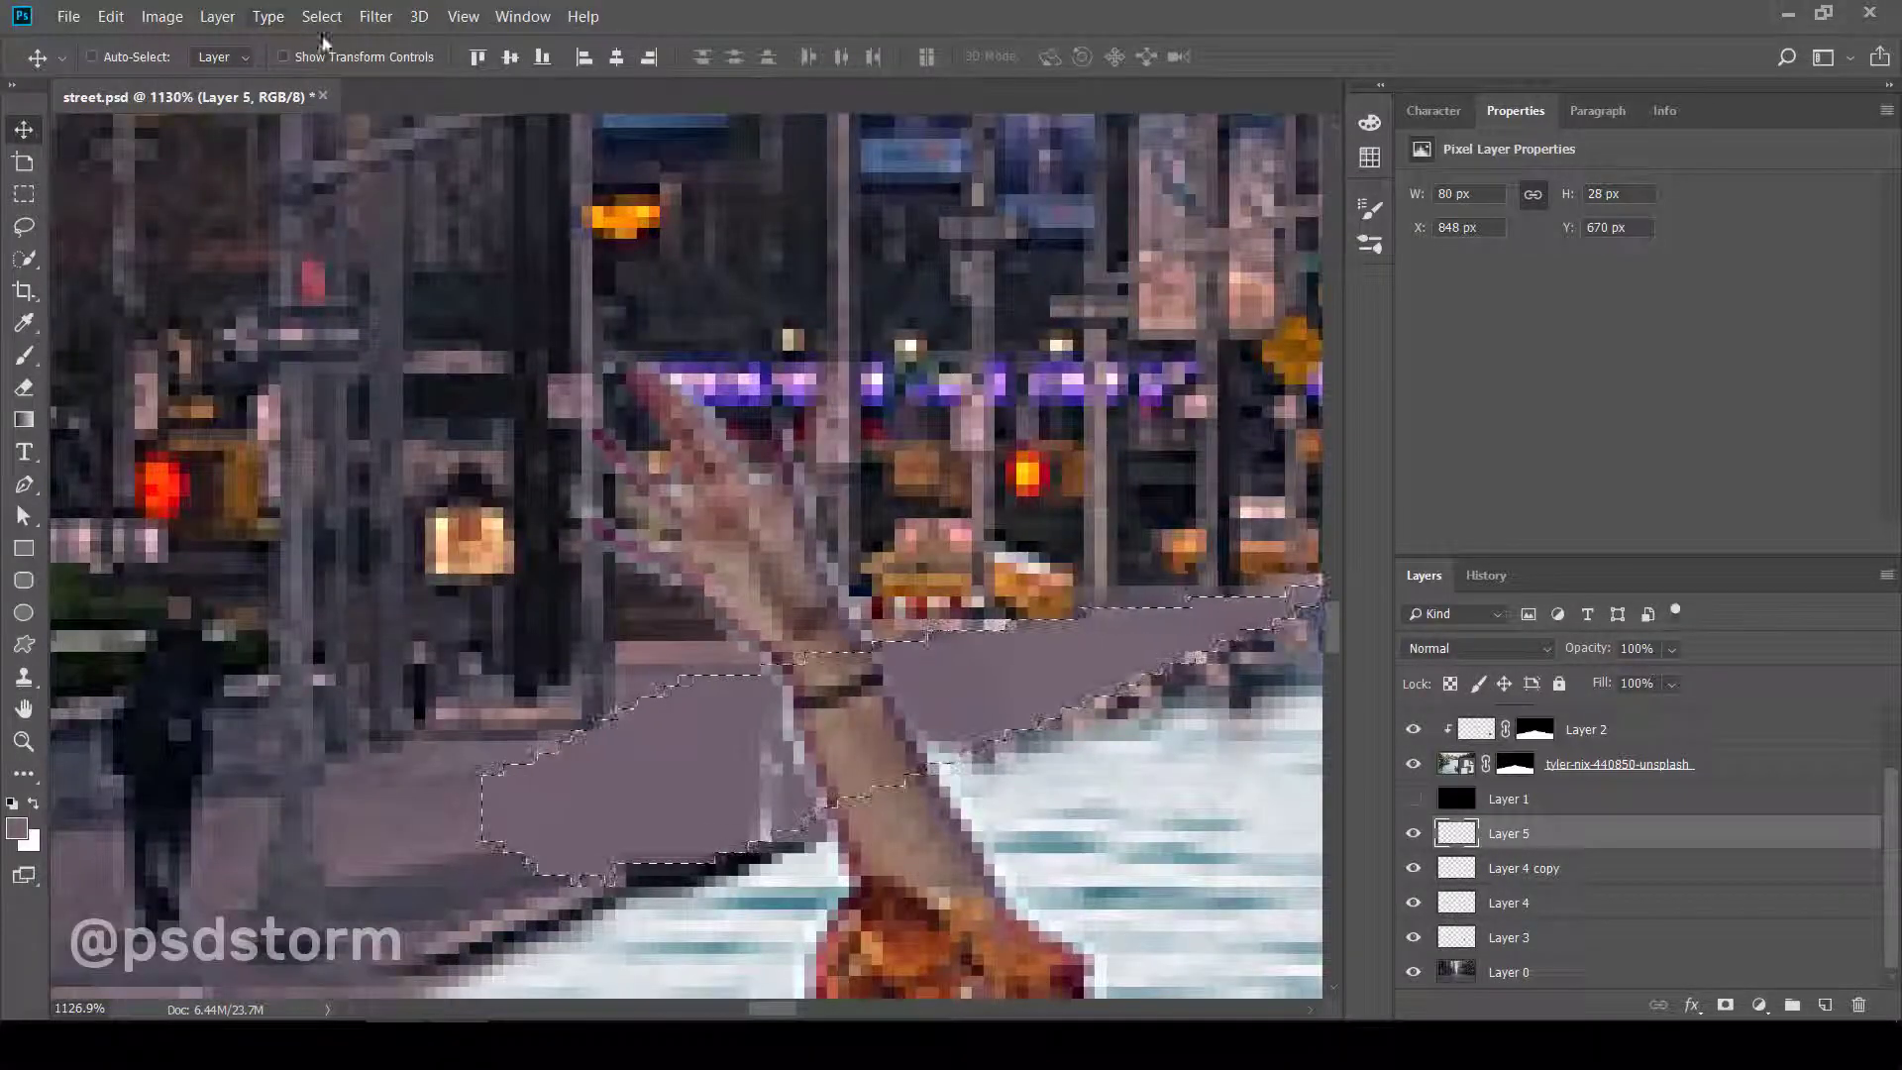
- Apply Add Noise at 4.39% to the grey patch on Layer 5
left_click(375, 16)
mouse_move(395, 348)
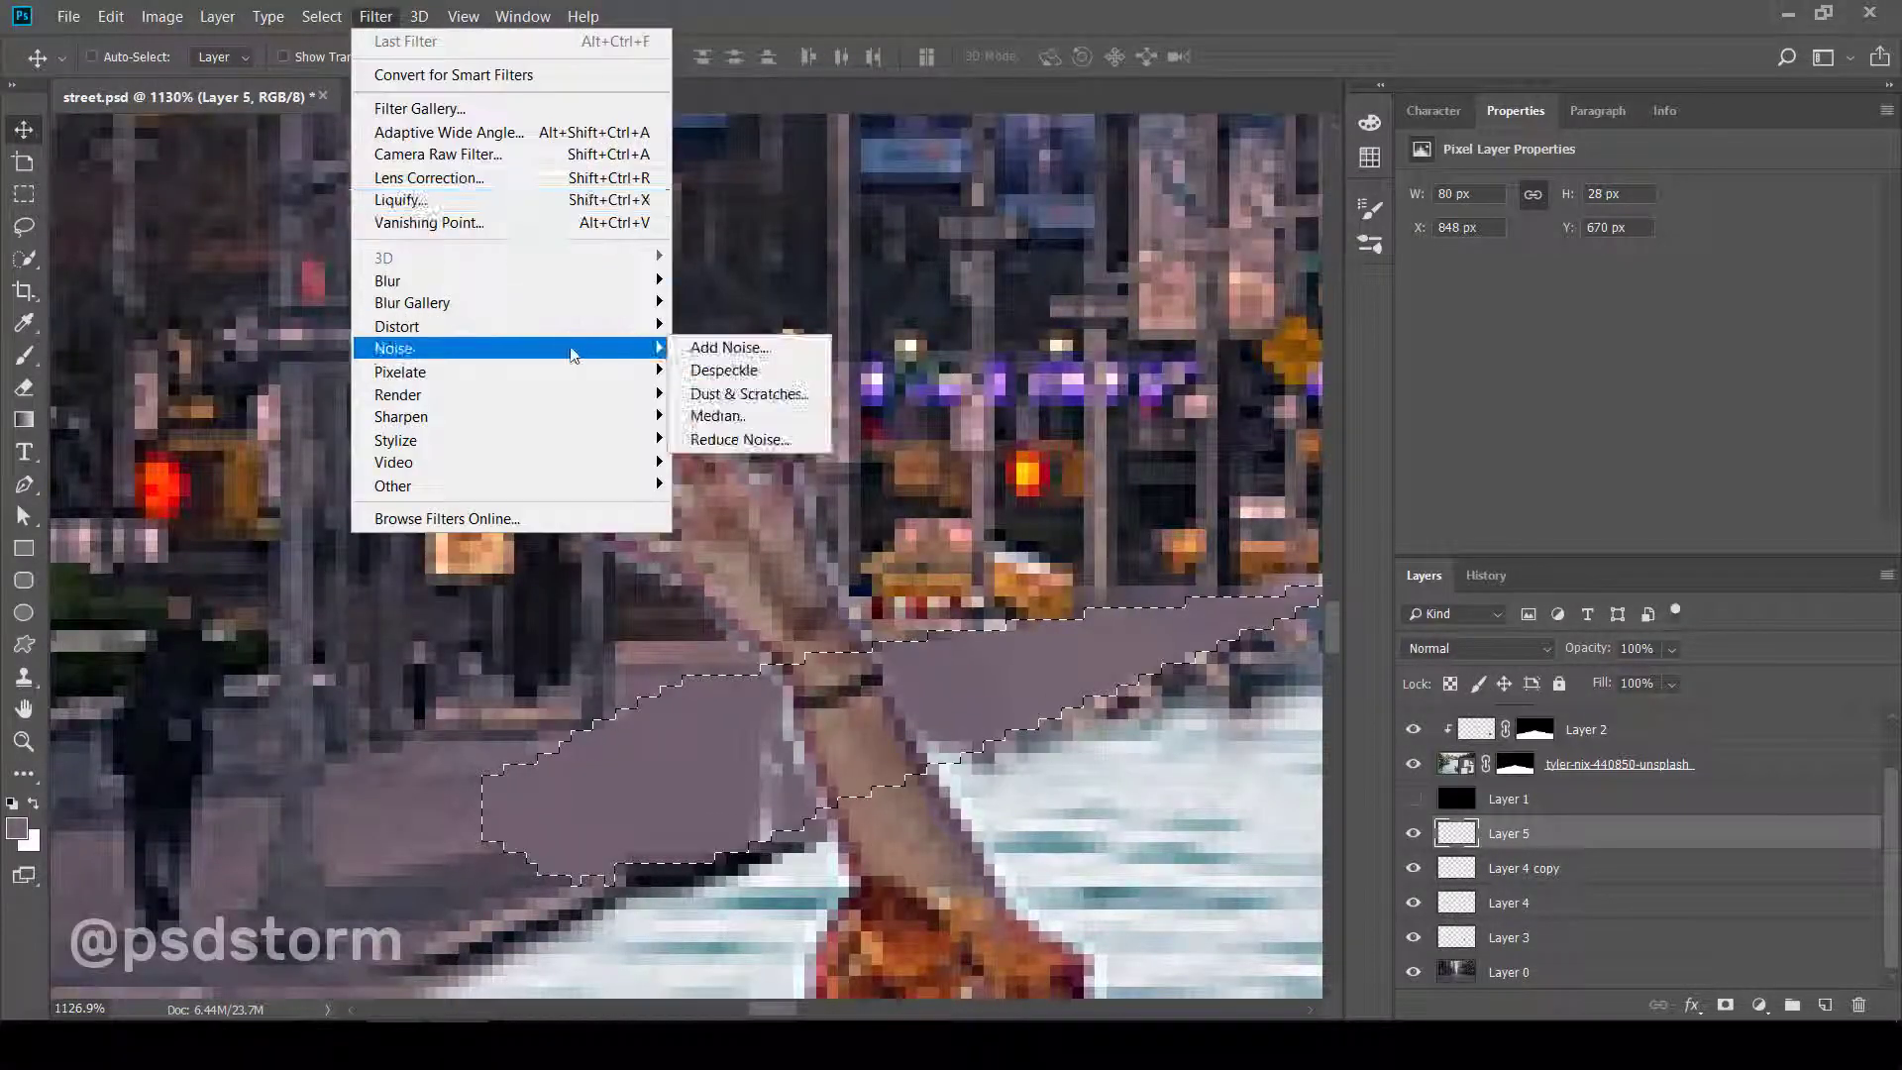
left_click(741, 349)
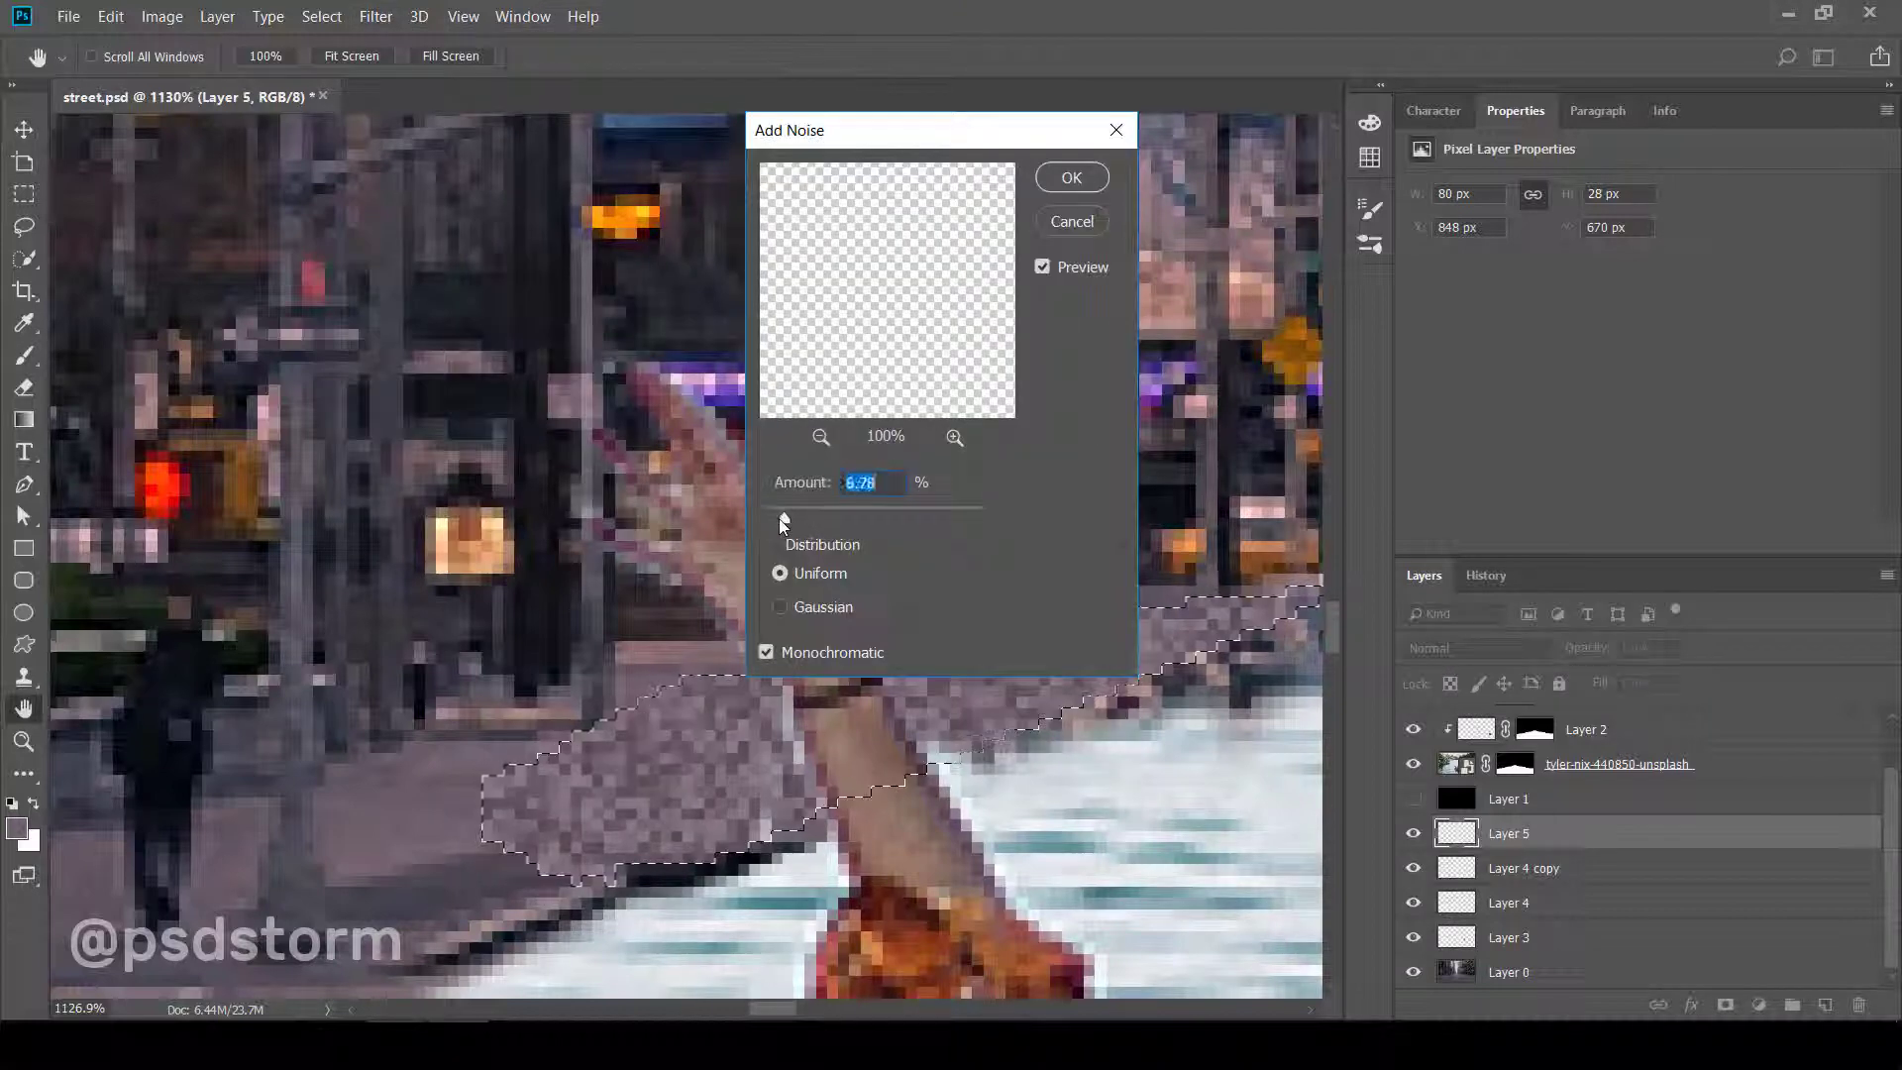
left_click_drag(779, 519, 777, 519)
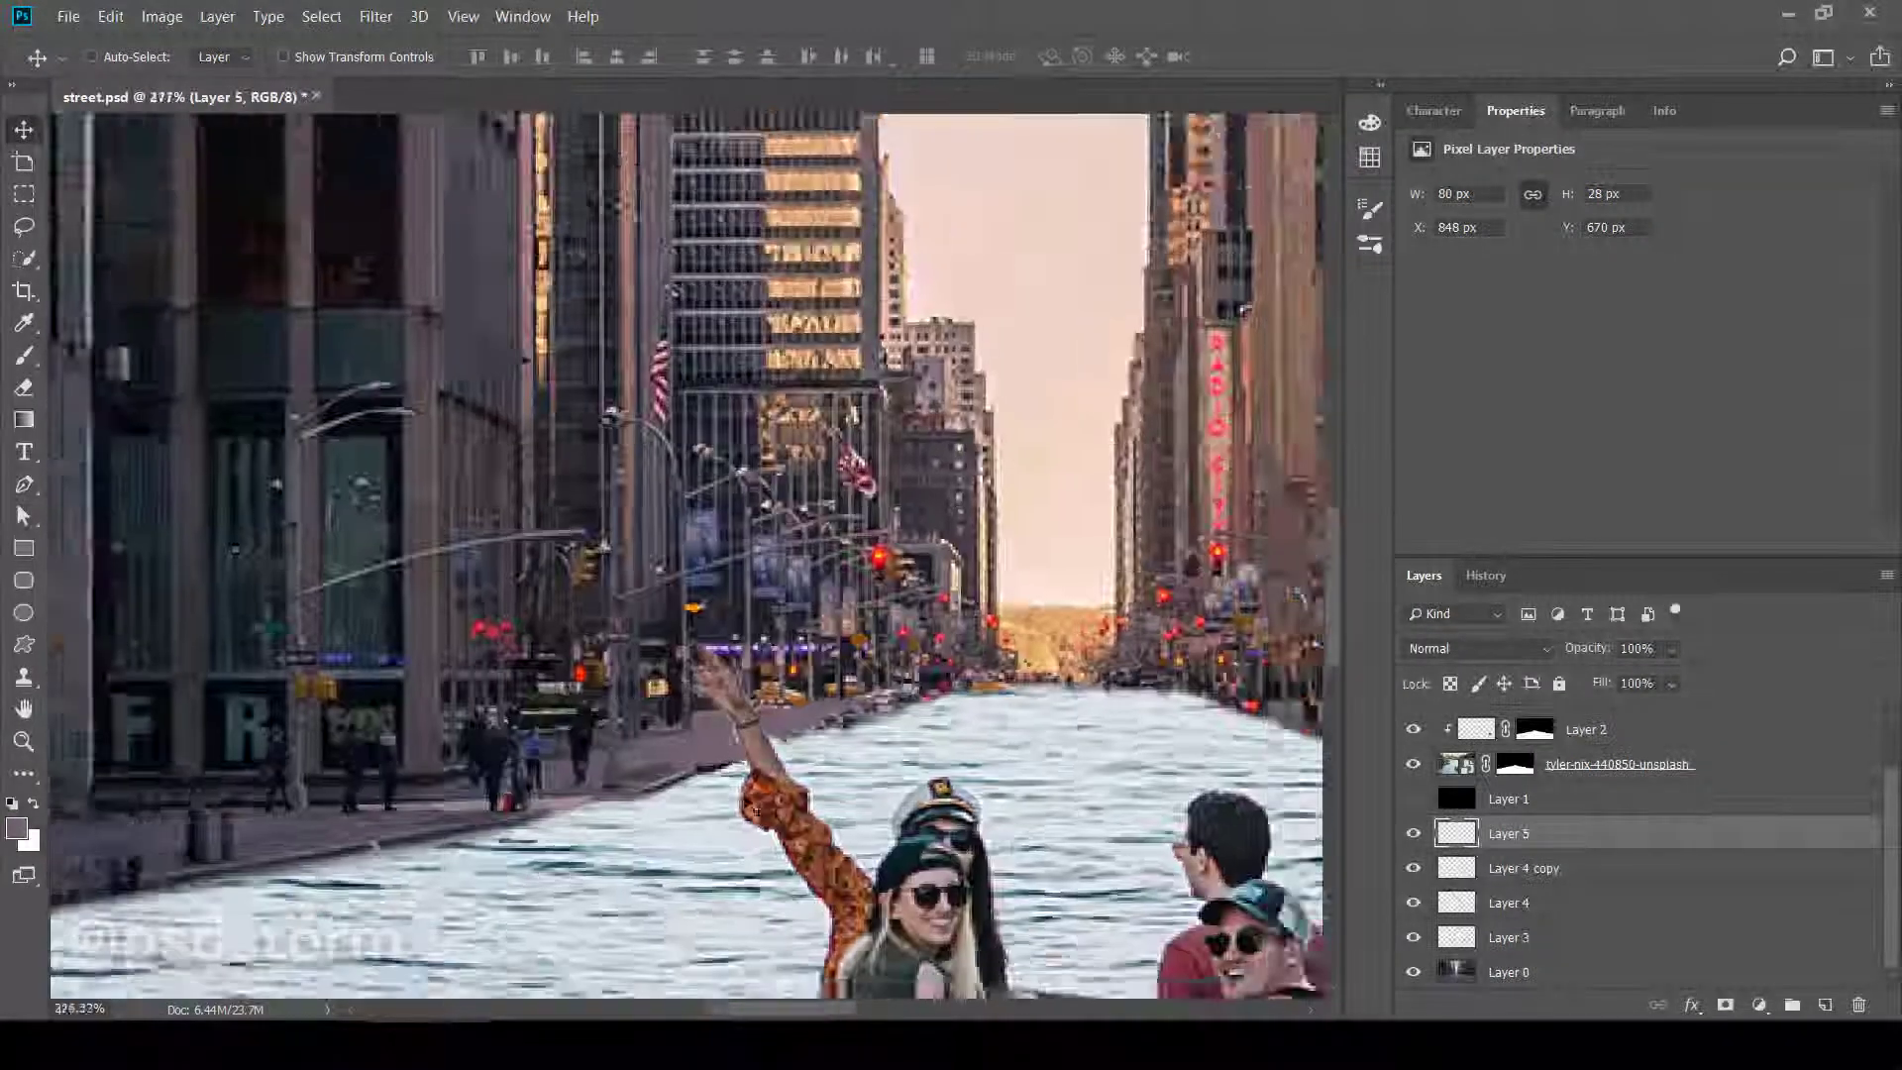
scroll(751, 800, "up", 3)
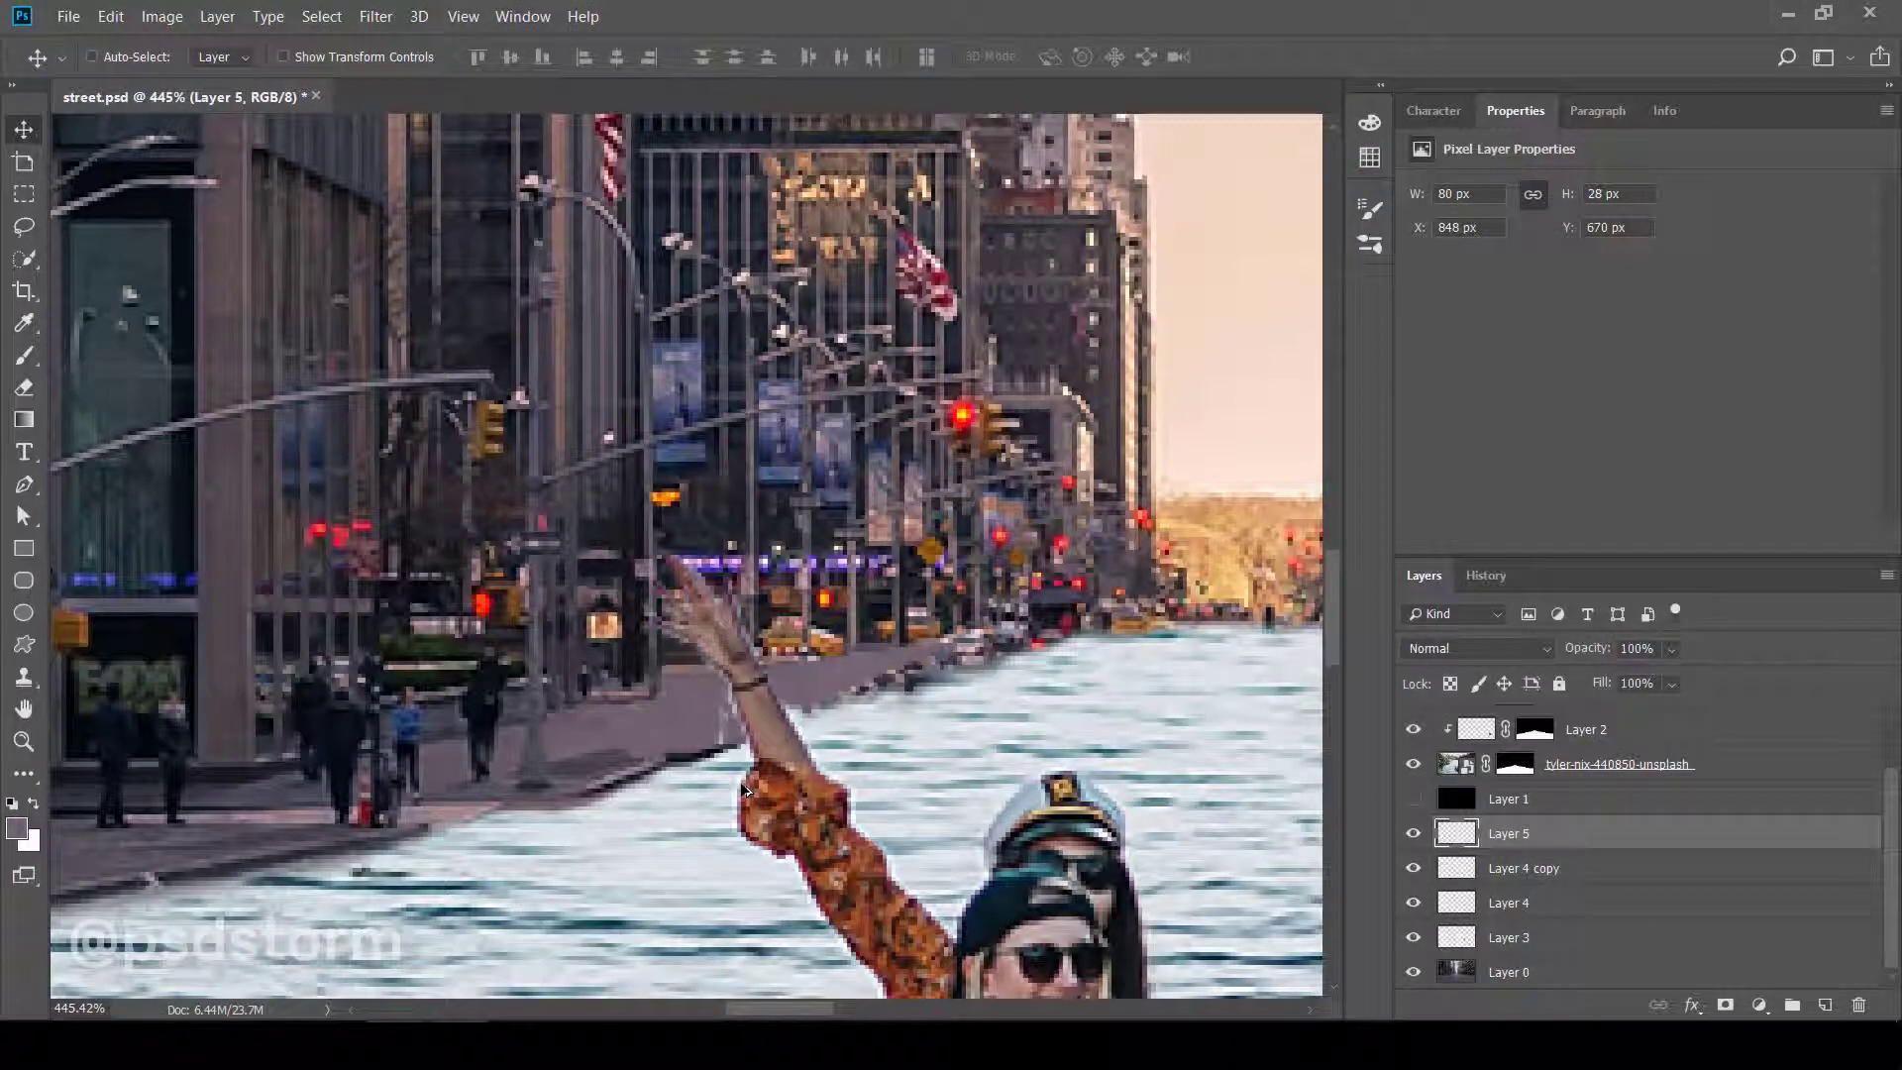
scroll(813, 688, "up", 1)
scroll(694, 693, "up", 1)
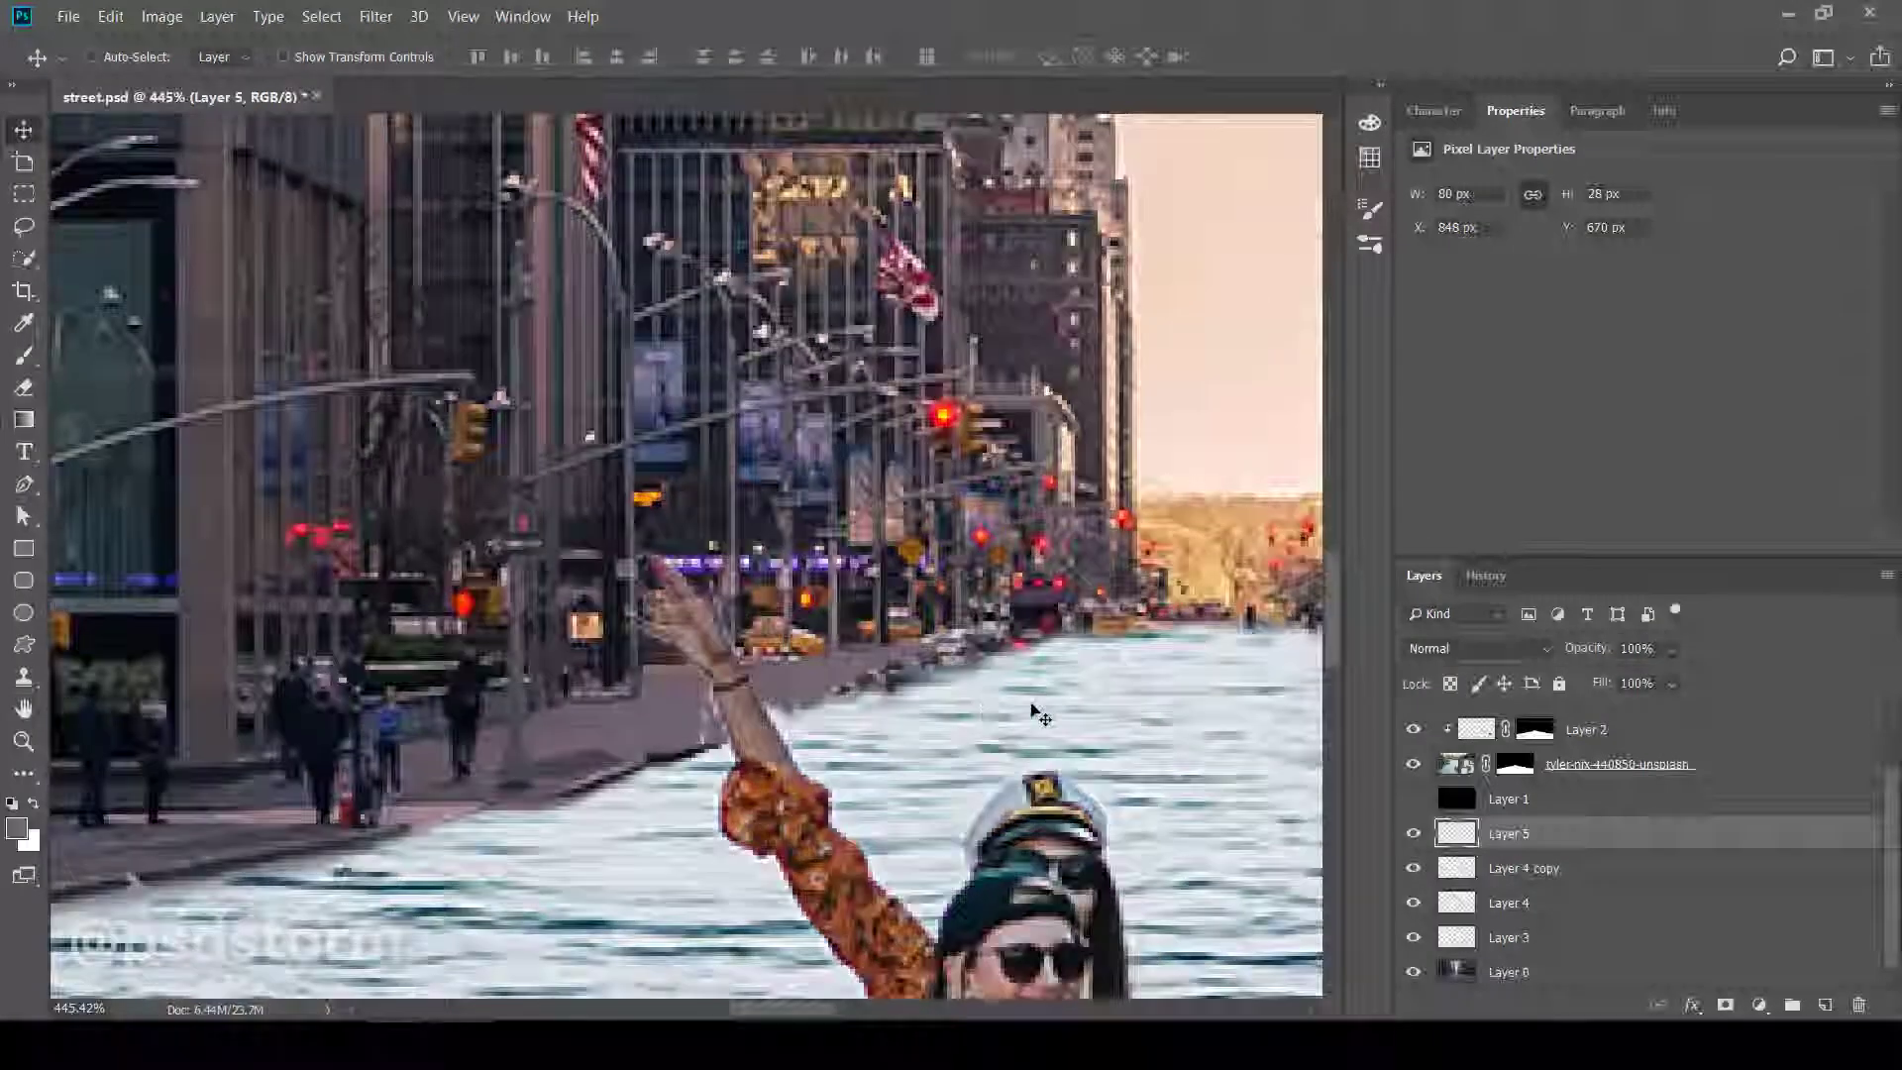
scroll(545, 703, "up", 1)
scroll(424, 716, "up", 1)
scroll(424, 716, "up", 1)
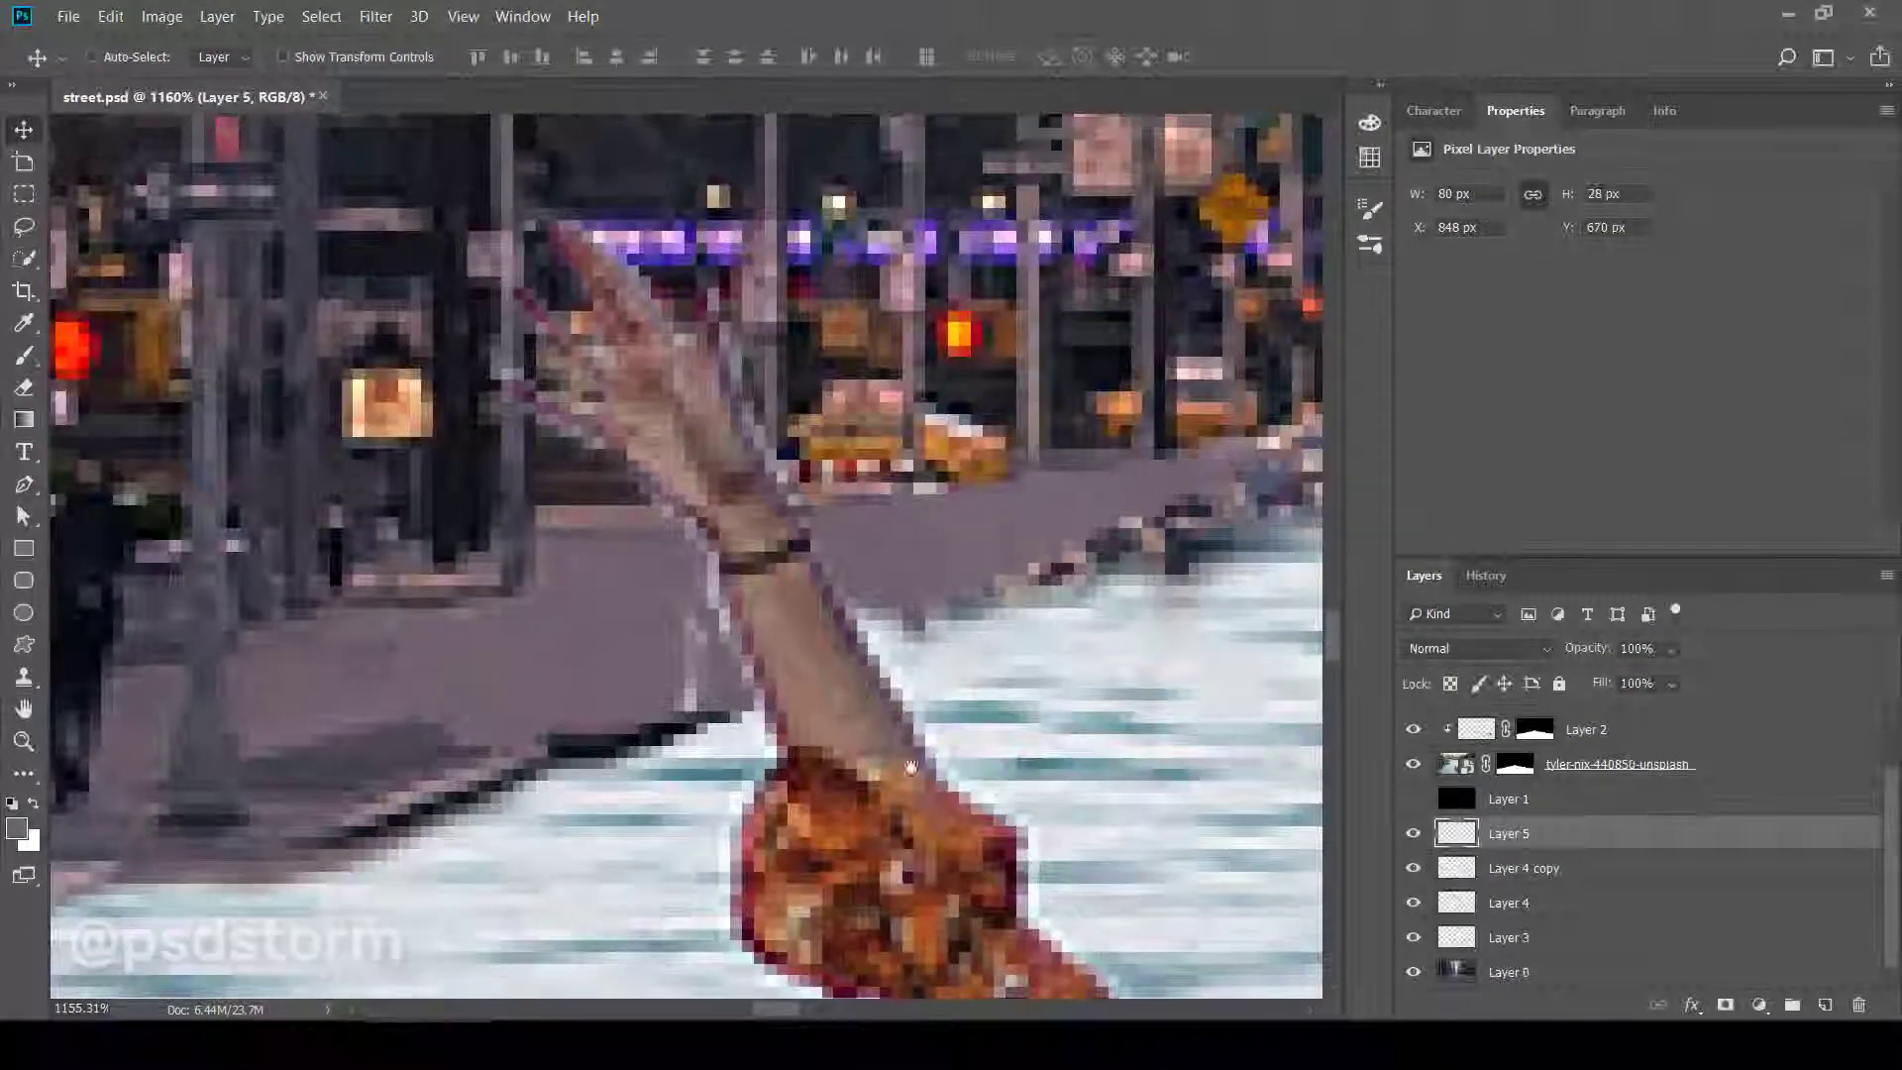
scroll(905, 769, "up", 2)
- Show the tyler-nix-440850-unsplash layer, target its mask, and set up a soft brush
left_click(1413, 764)
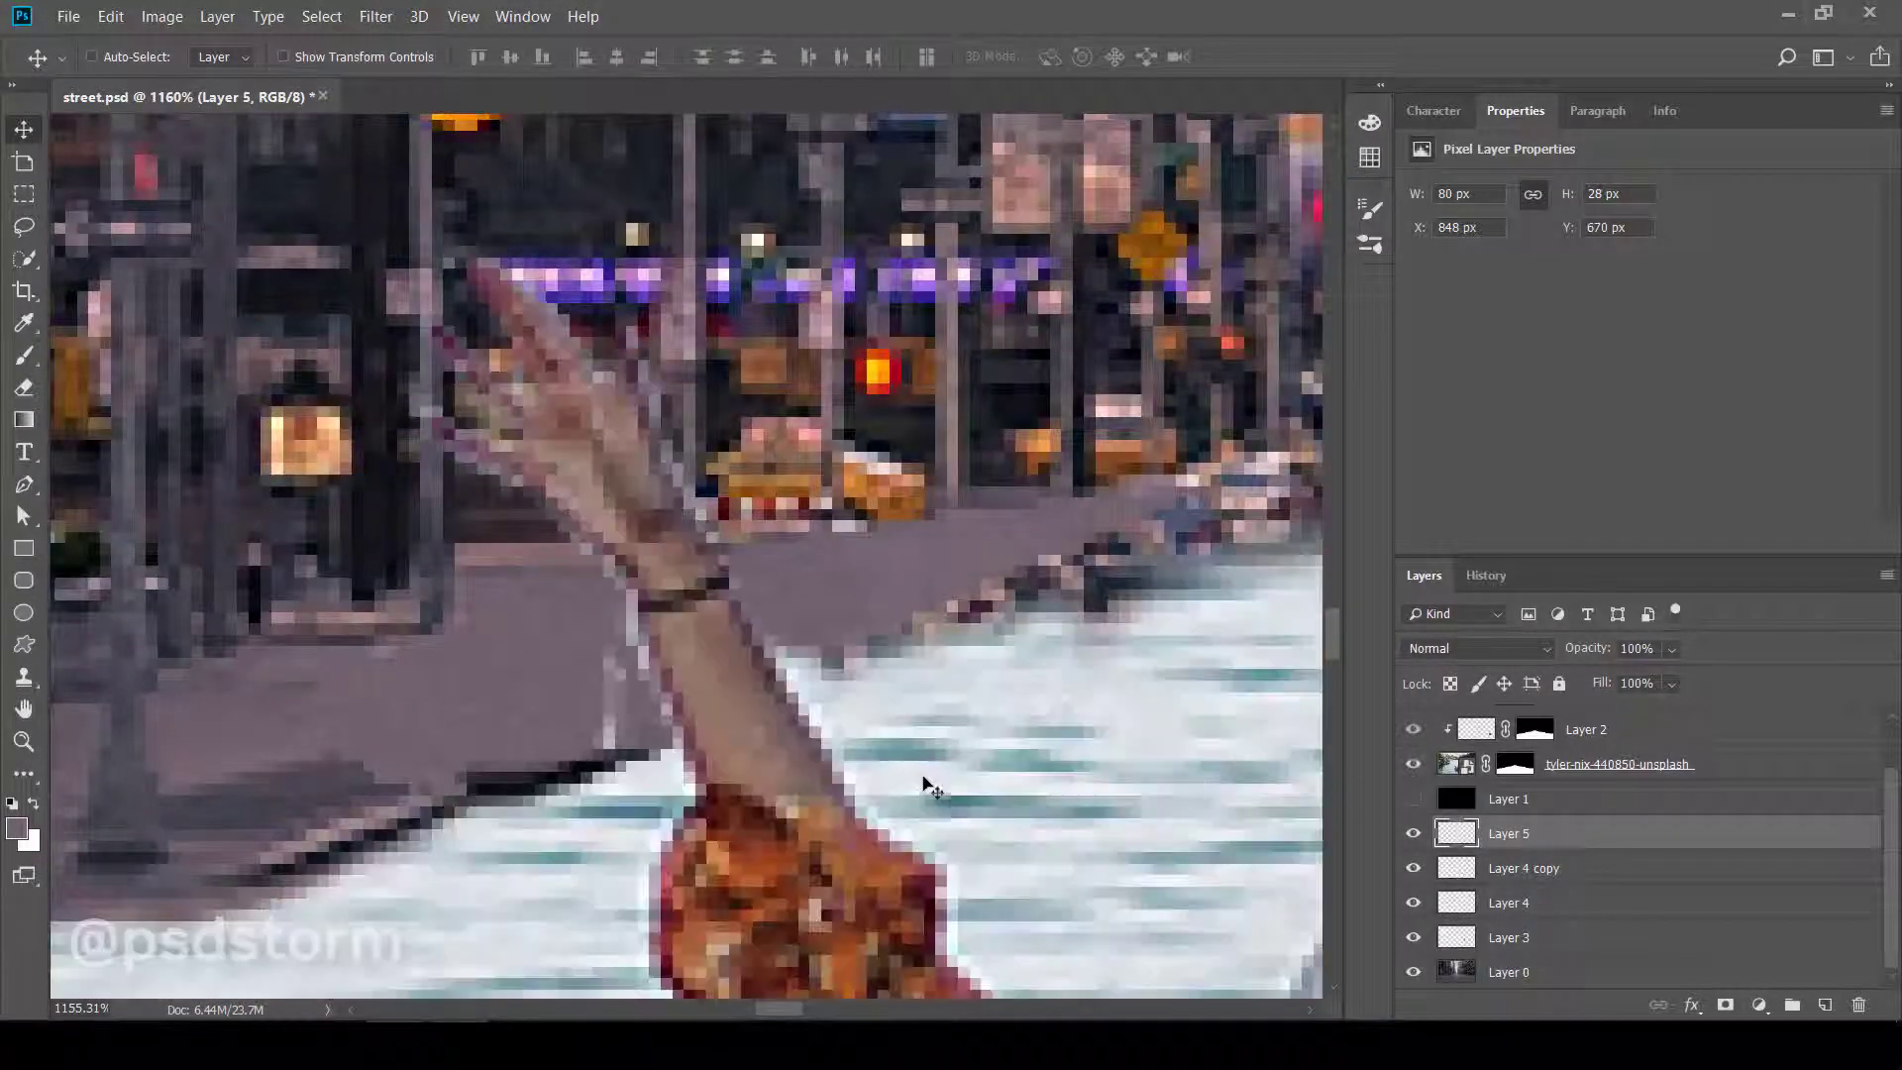
scroll(685, 768, "up", 1)
left_click(1515, 764)
scroll(705, 807, "down", 1)
scroll(706, 807, "down", 1)
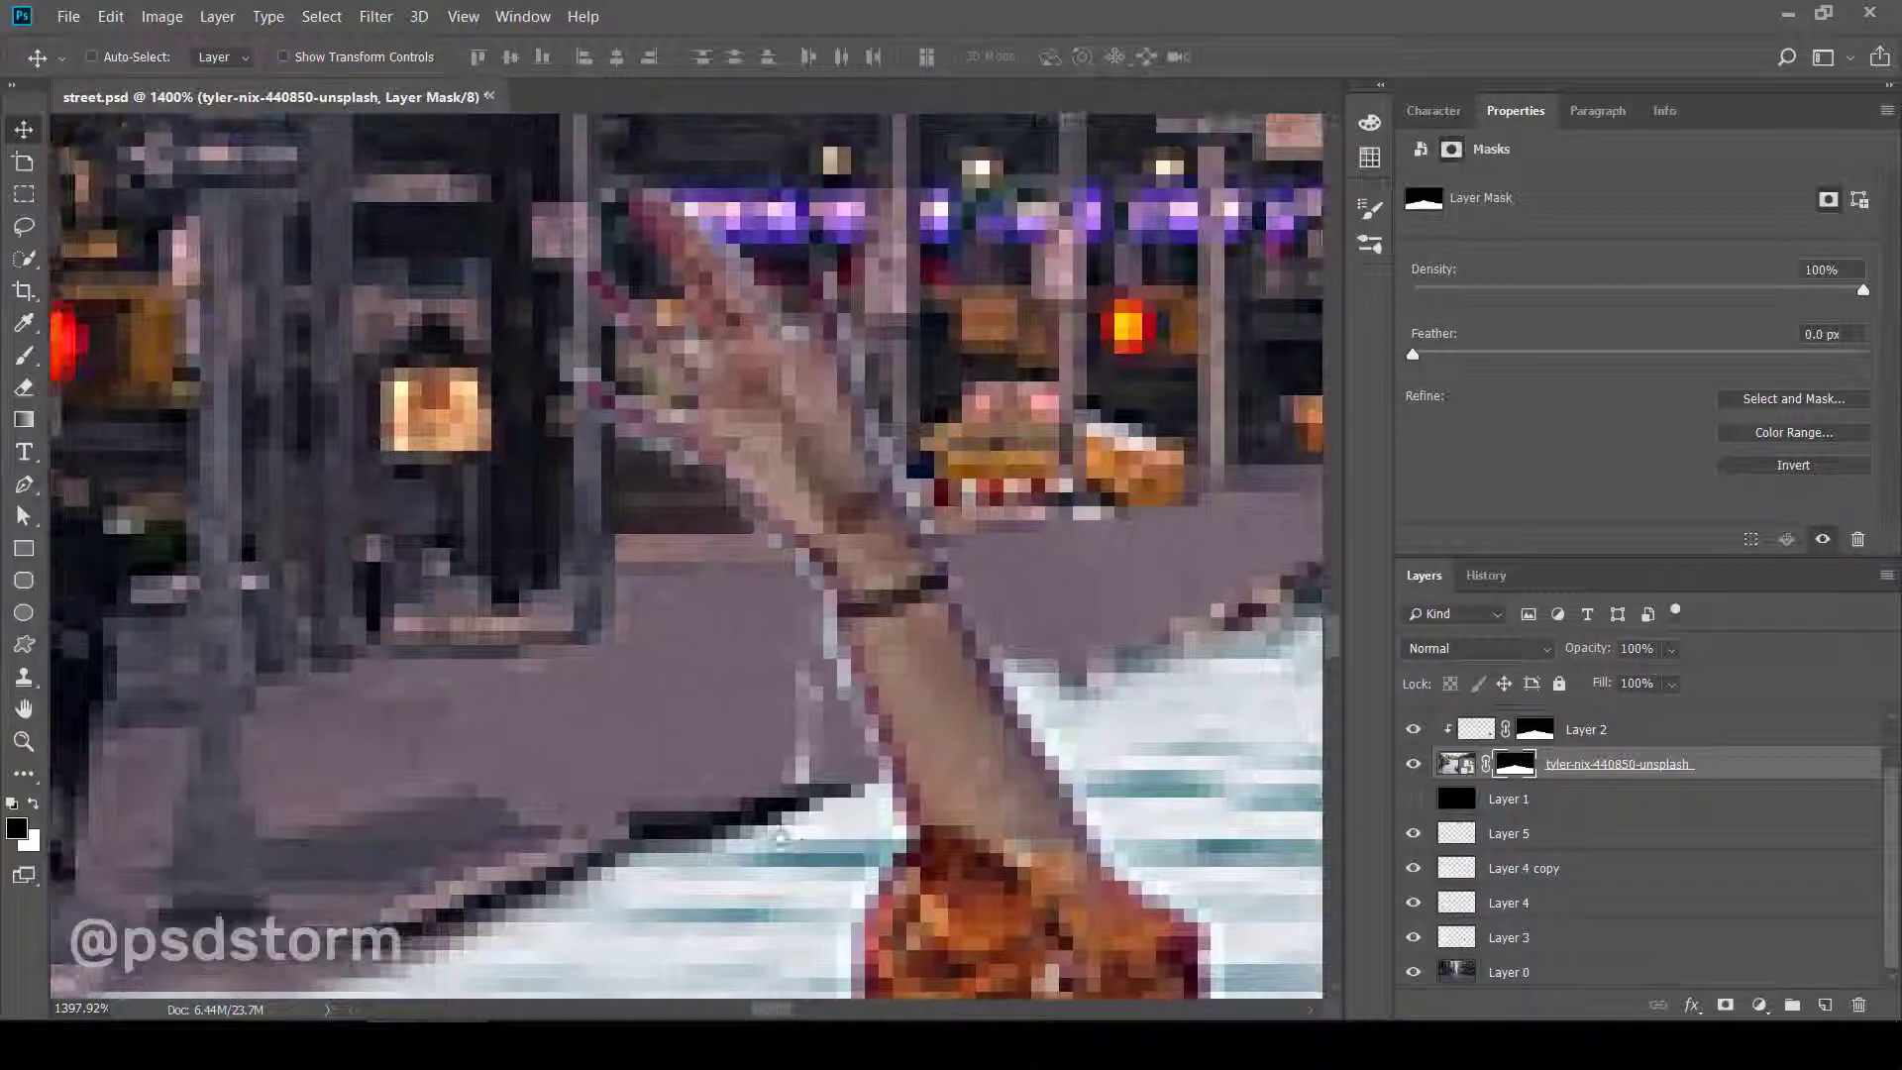
scroll(701, 808, "down", 2)
scroll(698, 807, "down", 2)
scroll(695, 807, "up", 1)
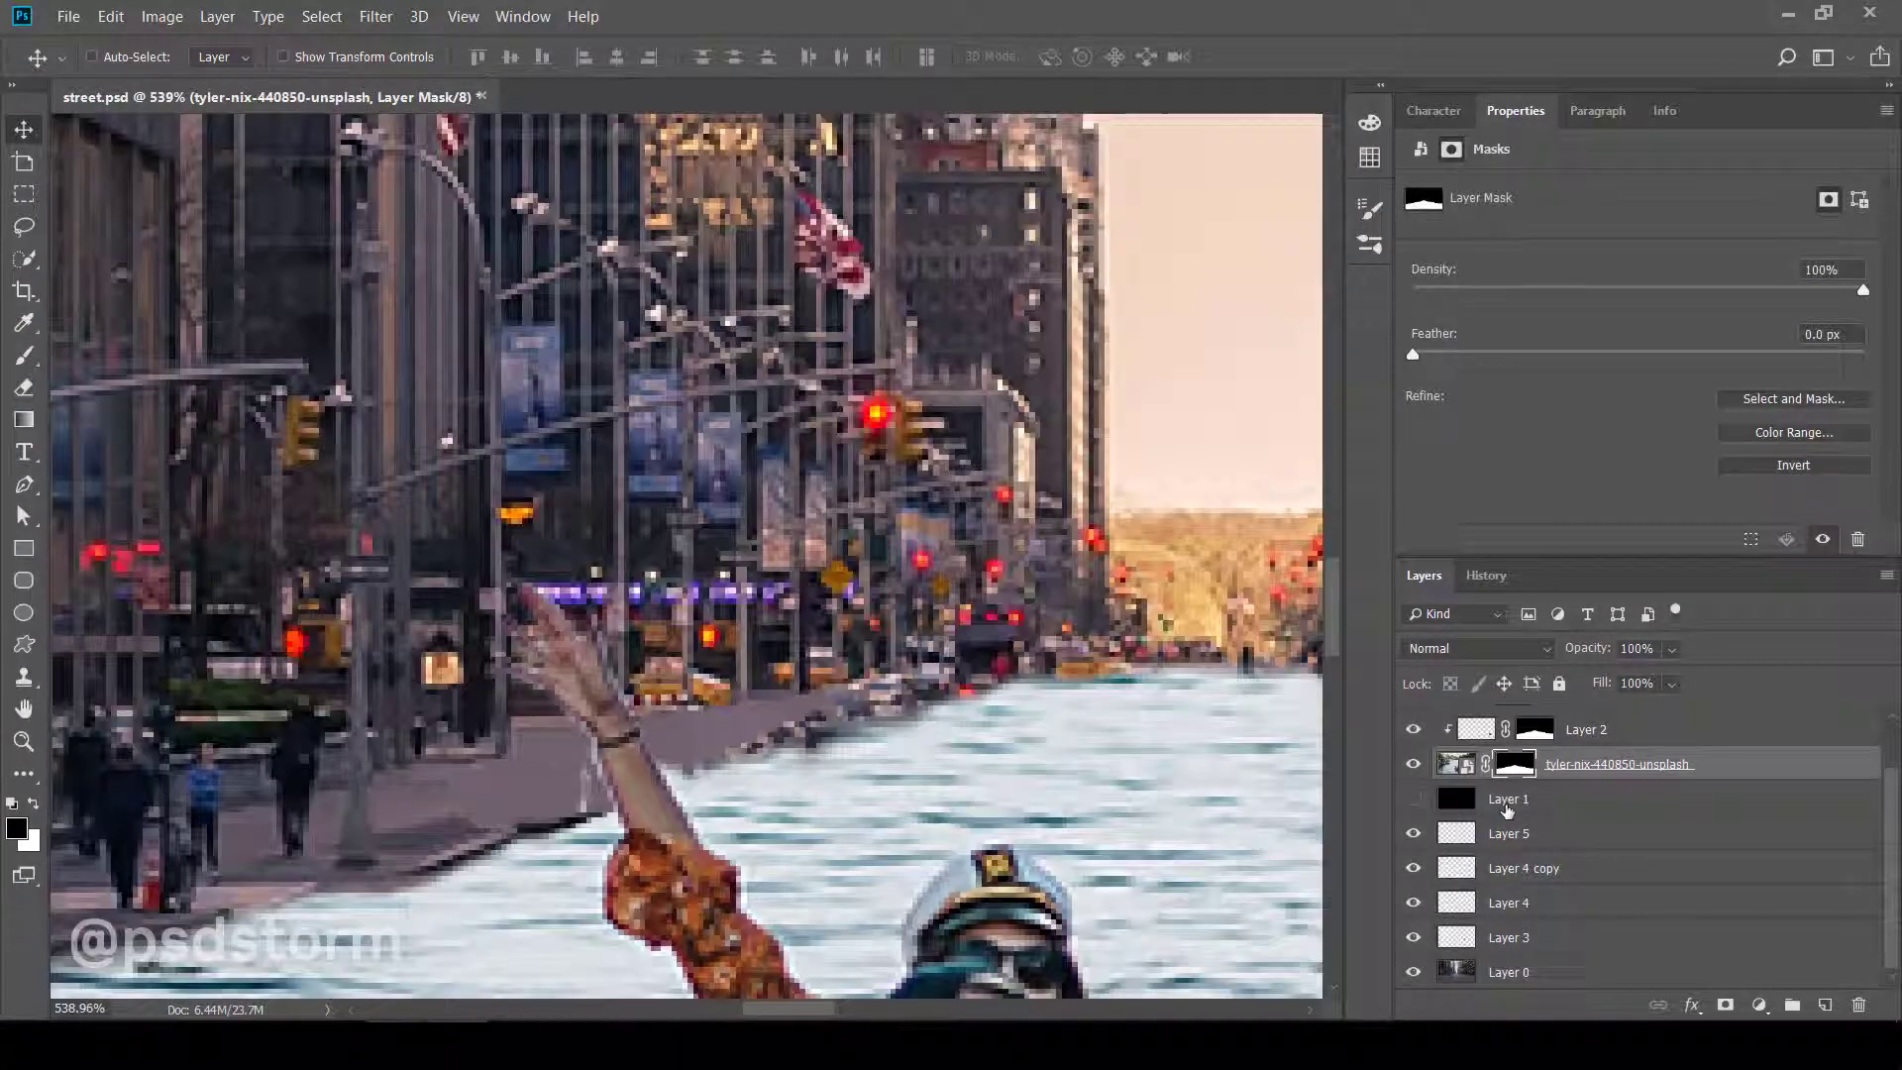
key("b")
right_click(1070, 764)
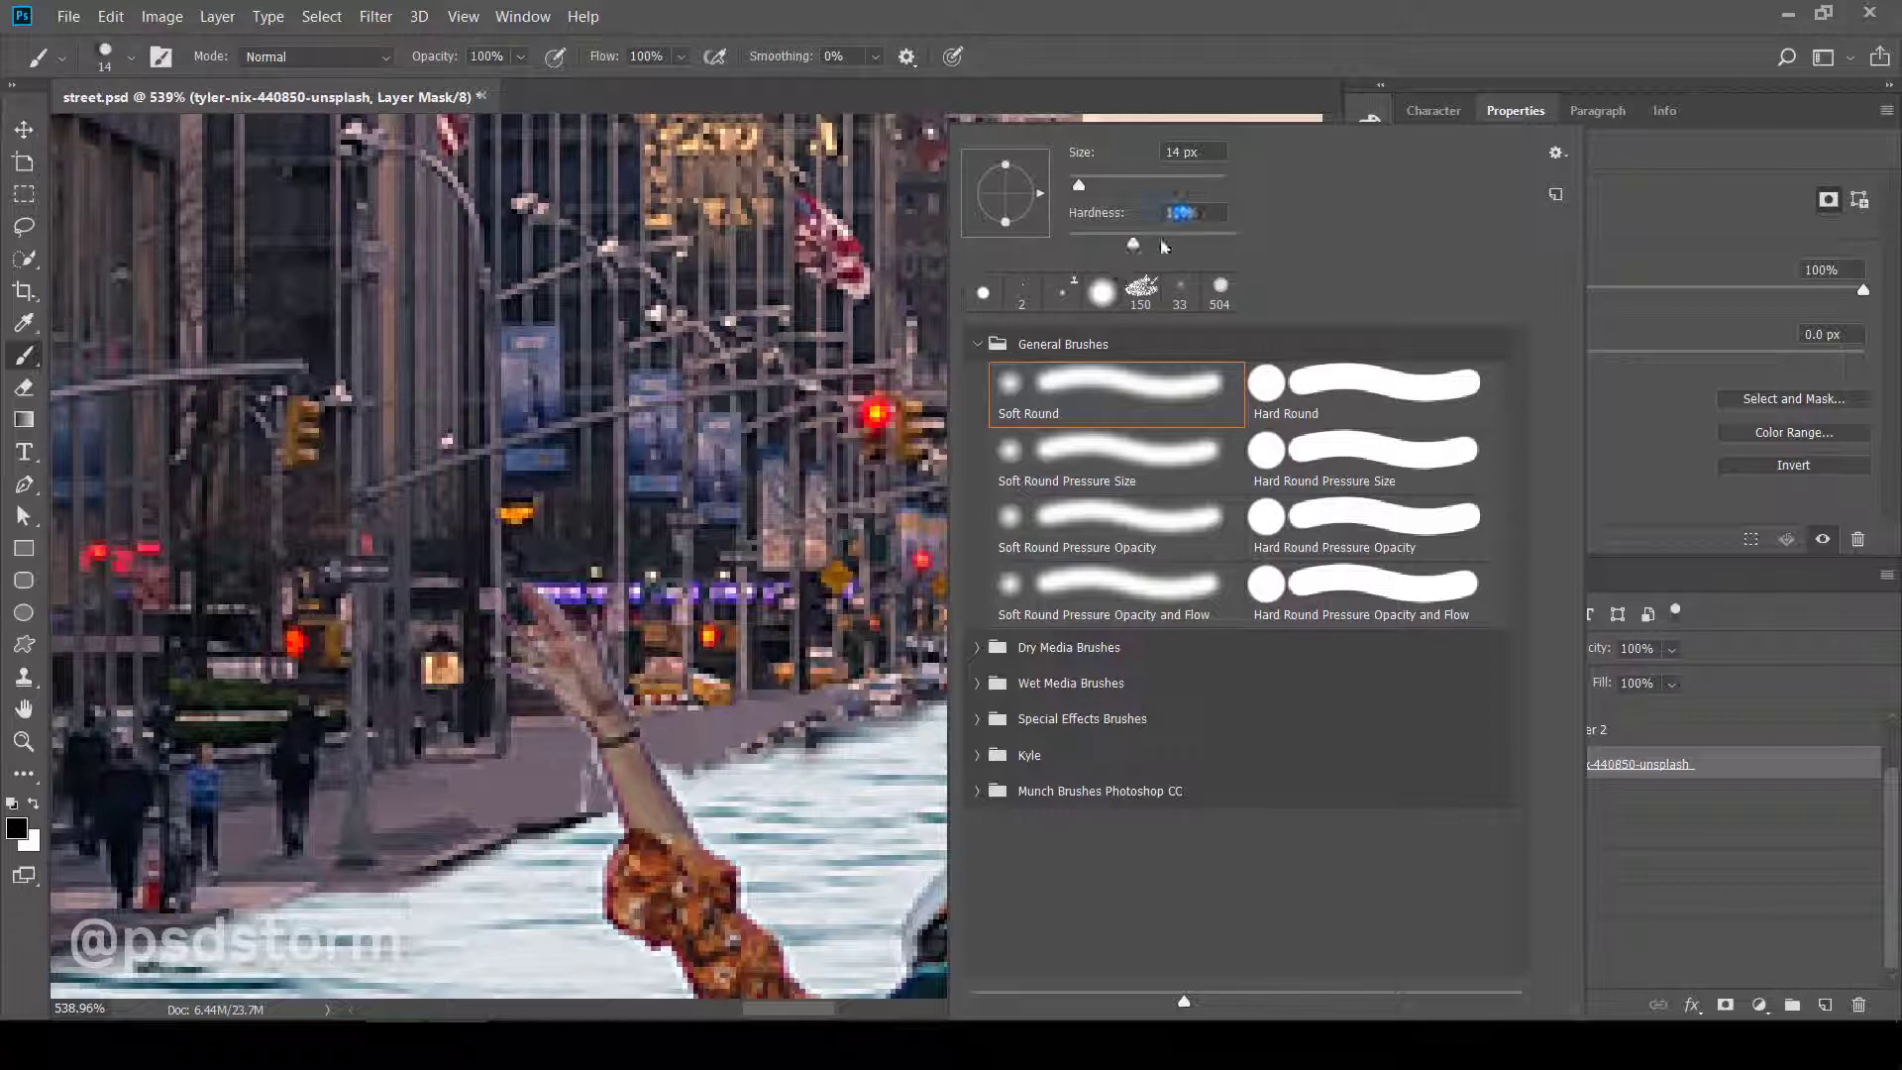
key("Return")
scroll(822, 595, "up", 1)
scroll(822, 595, "up", 1)
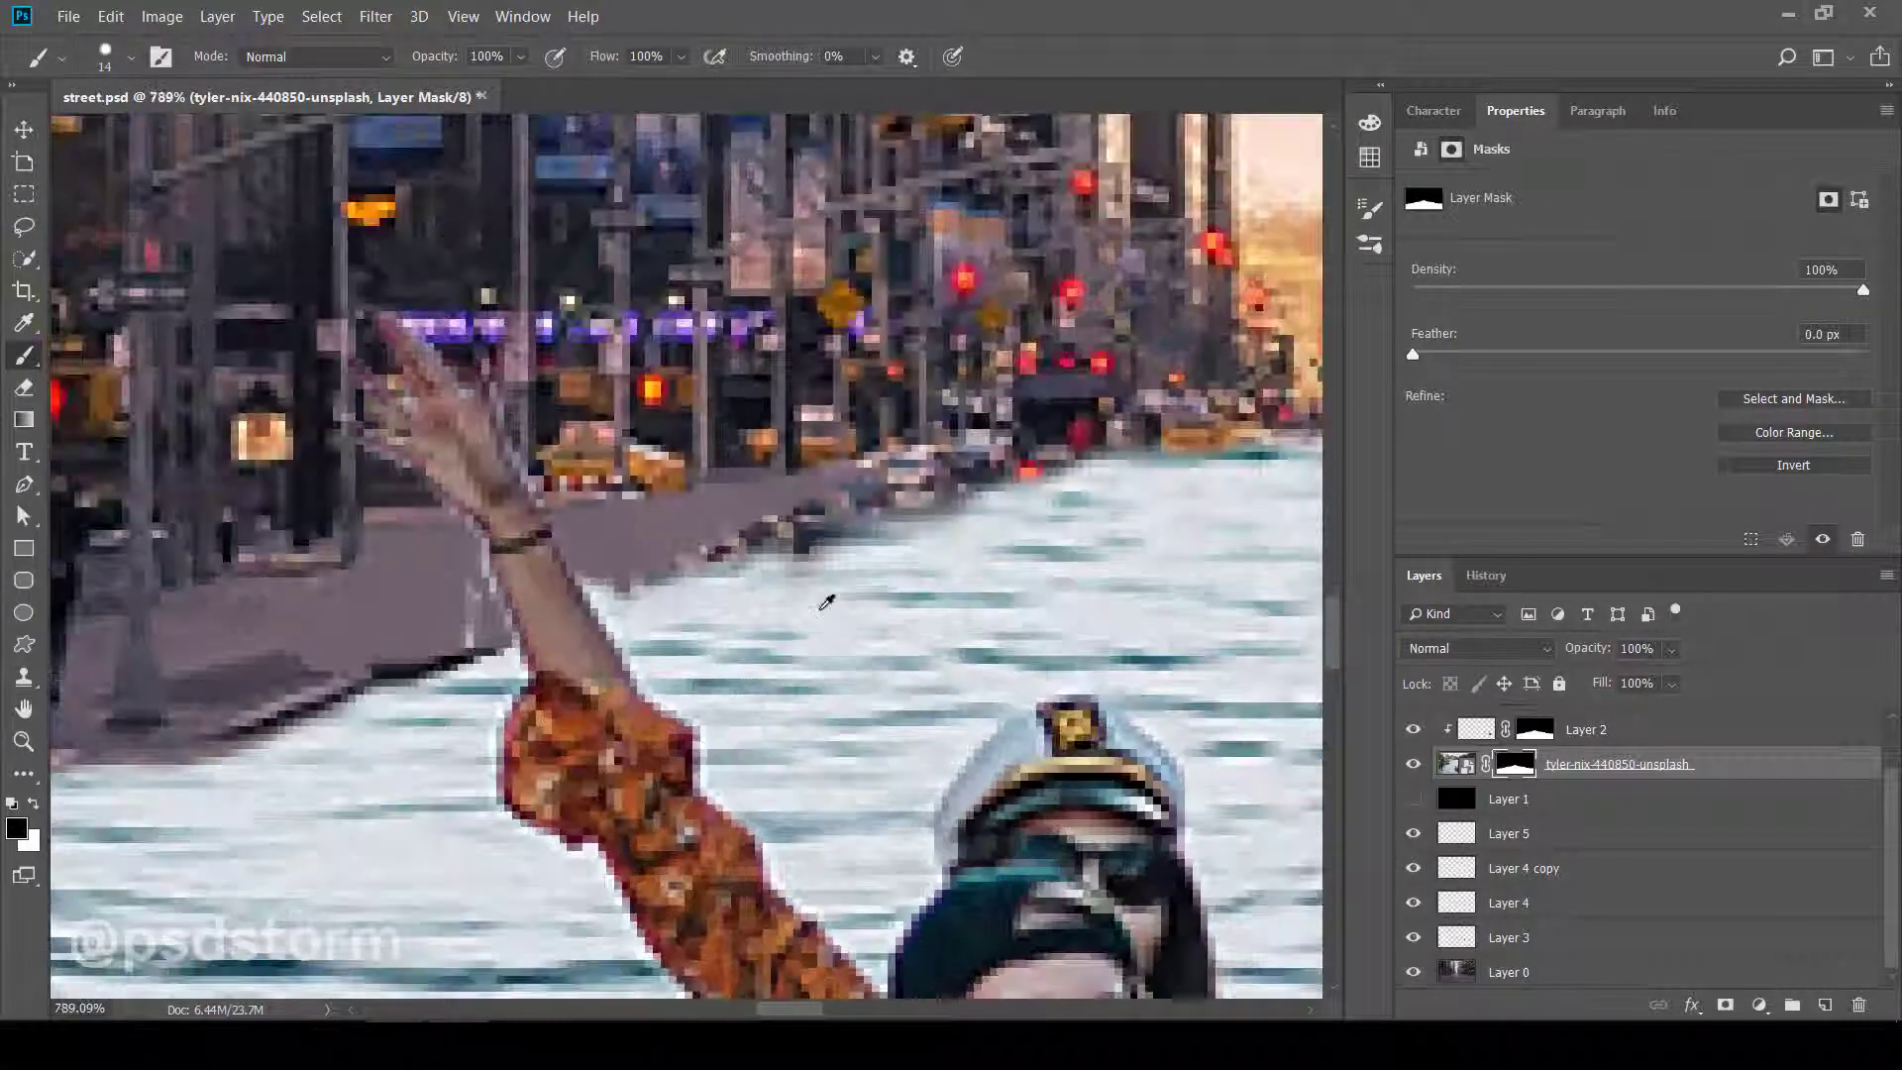
- Paint white on the mask to reveal water left of the raised arm along the waterline
key("x")
left_click_drag(818, 584, 927, 545)
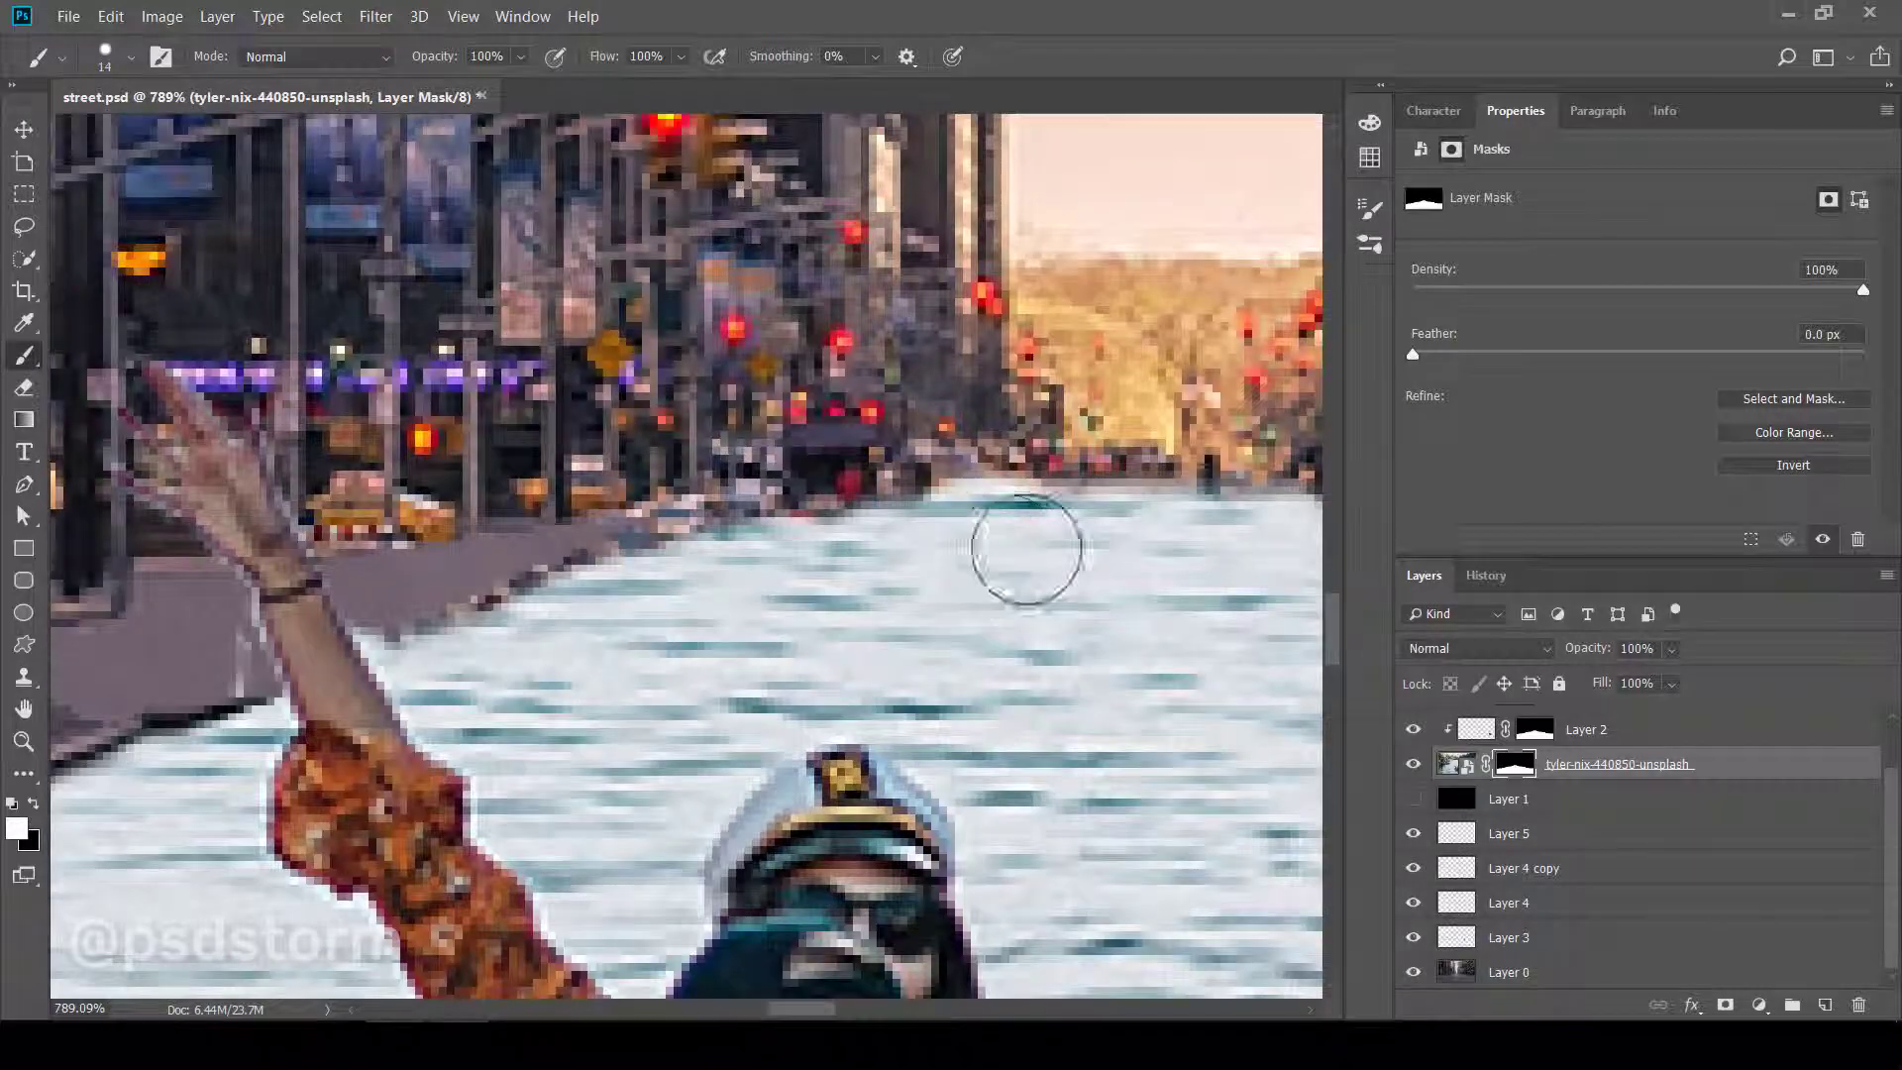
mouse_move(717, 574)
left_mouse_down()
mouse_move(603, 624)
mouse_move(599, 598)
left_mouse_up()
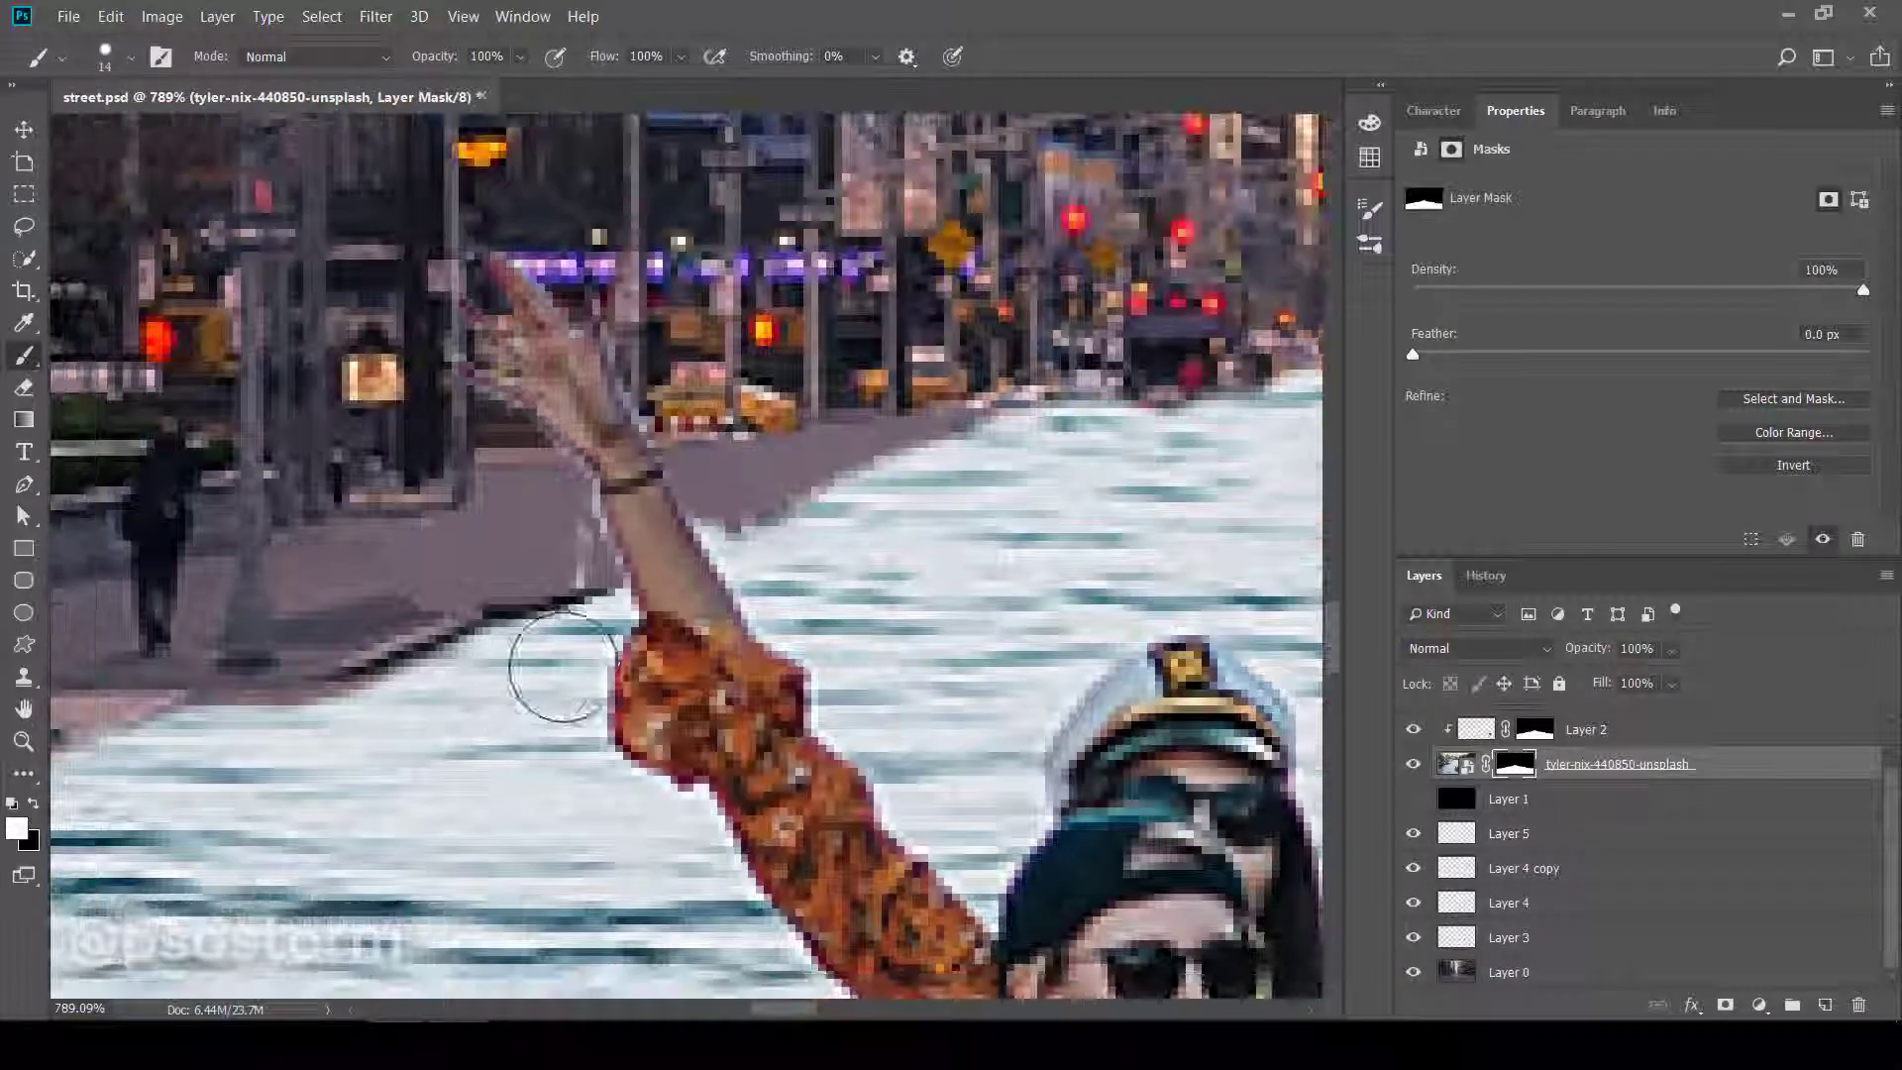
left_click_drag(562, 666, 371, 699)
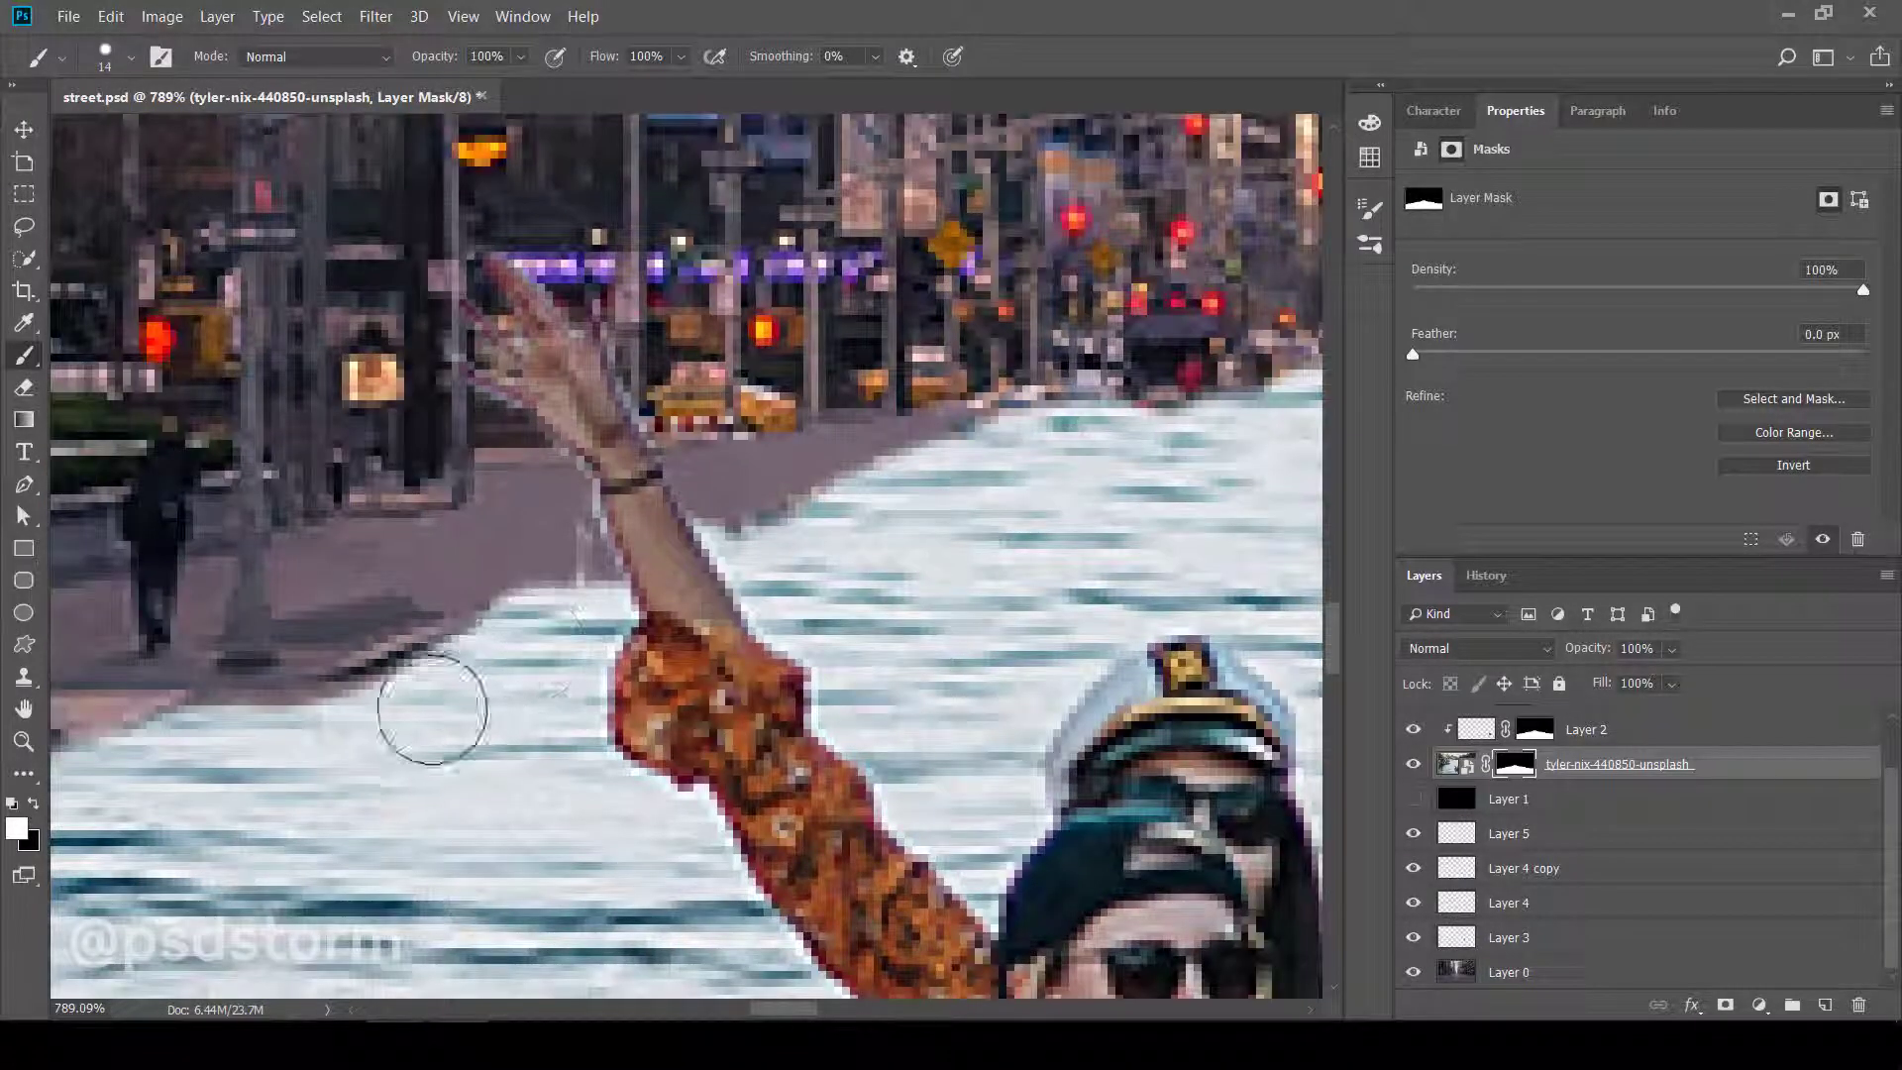
scroll(576, 742, "down", 1)
scroll(565, 773, "up", 1)
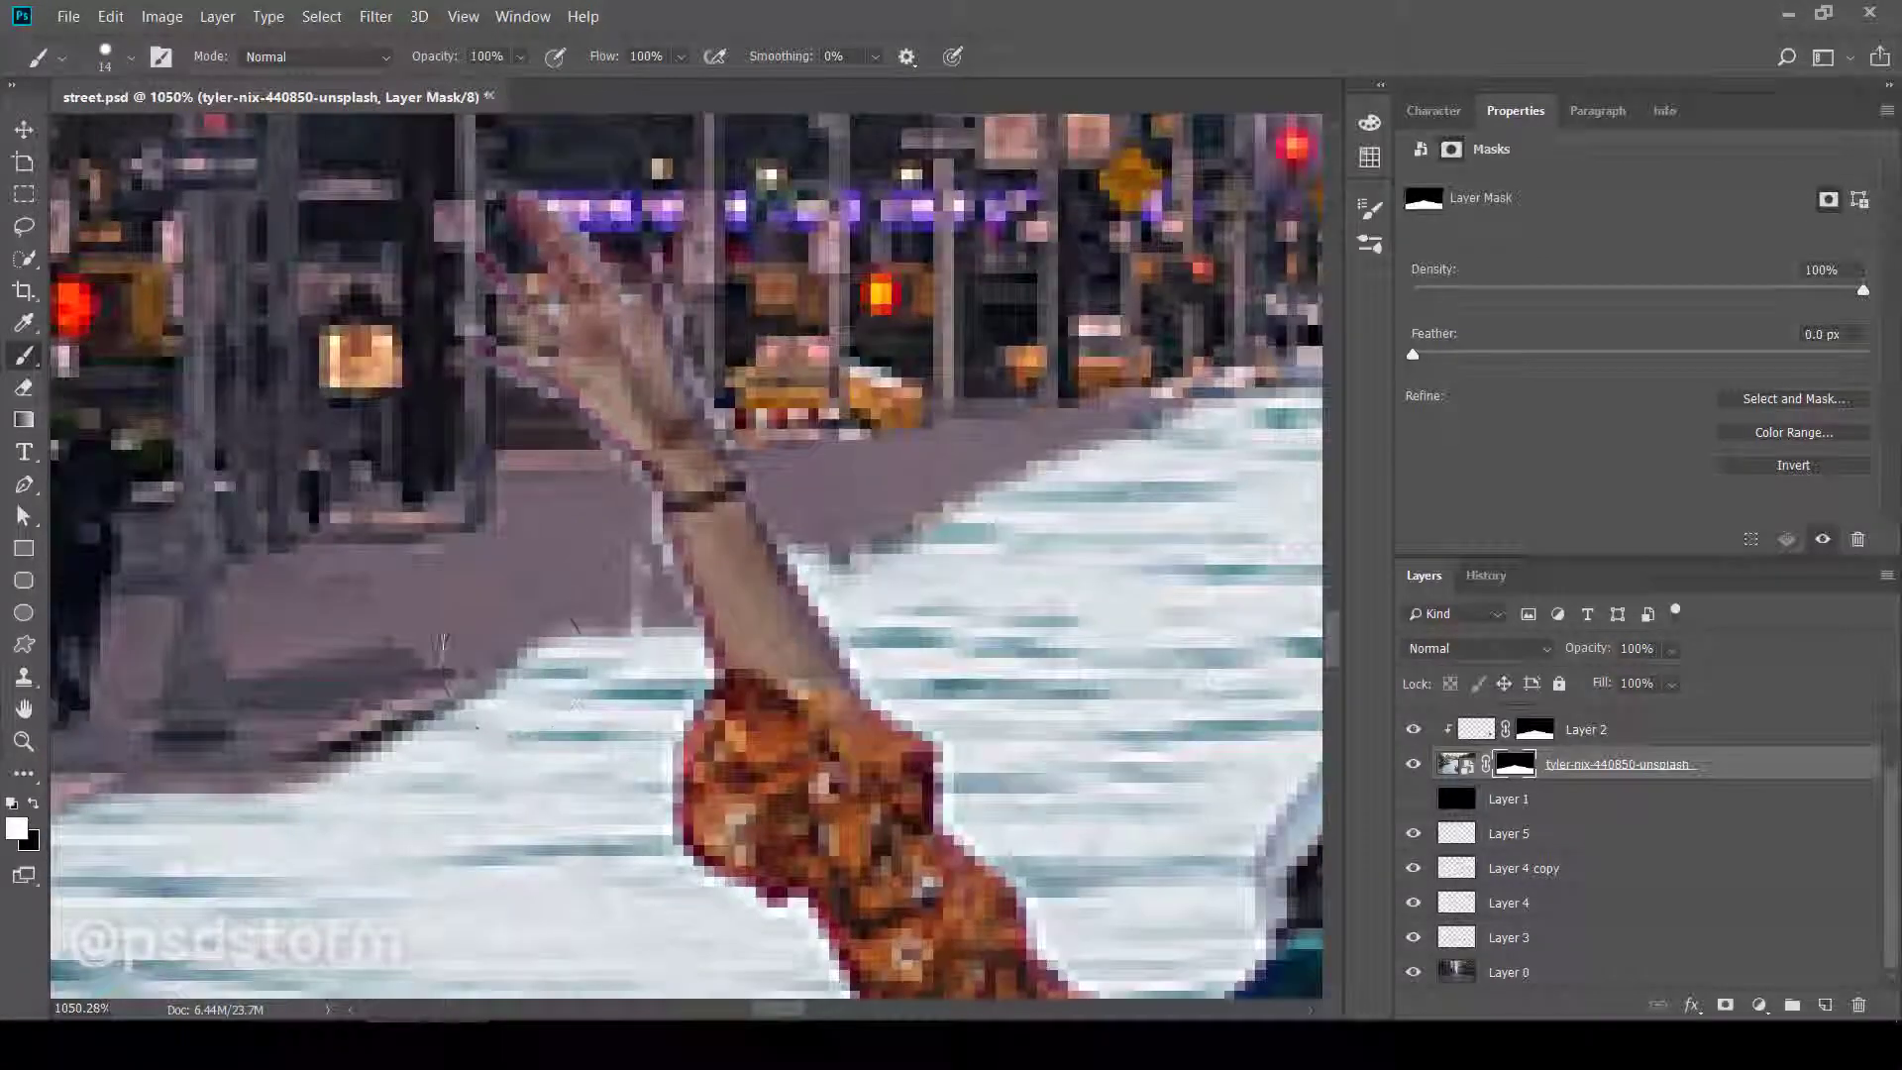
scroll(515, 713, "up", 1)
- Paint the sidewalk back, undo the stroke over the arm, and tidy the edge with a 4 px brush
mouse_move(495, 684)
left_mouse_down()
mouse_move(479, 657)
mouse_move(495, 644)
mouse_move(594, 624)
mouse_move(743, 551)
mouse_move(725, 591)
left_mouse_up()
key("x")
key("ctrl+z")
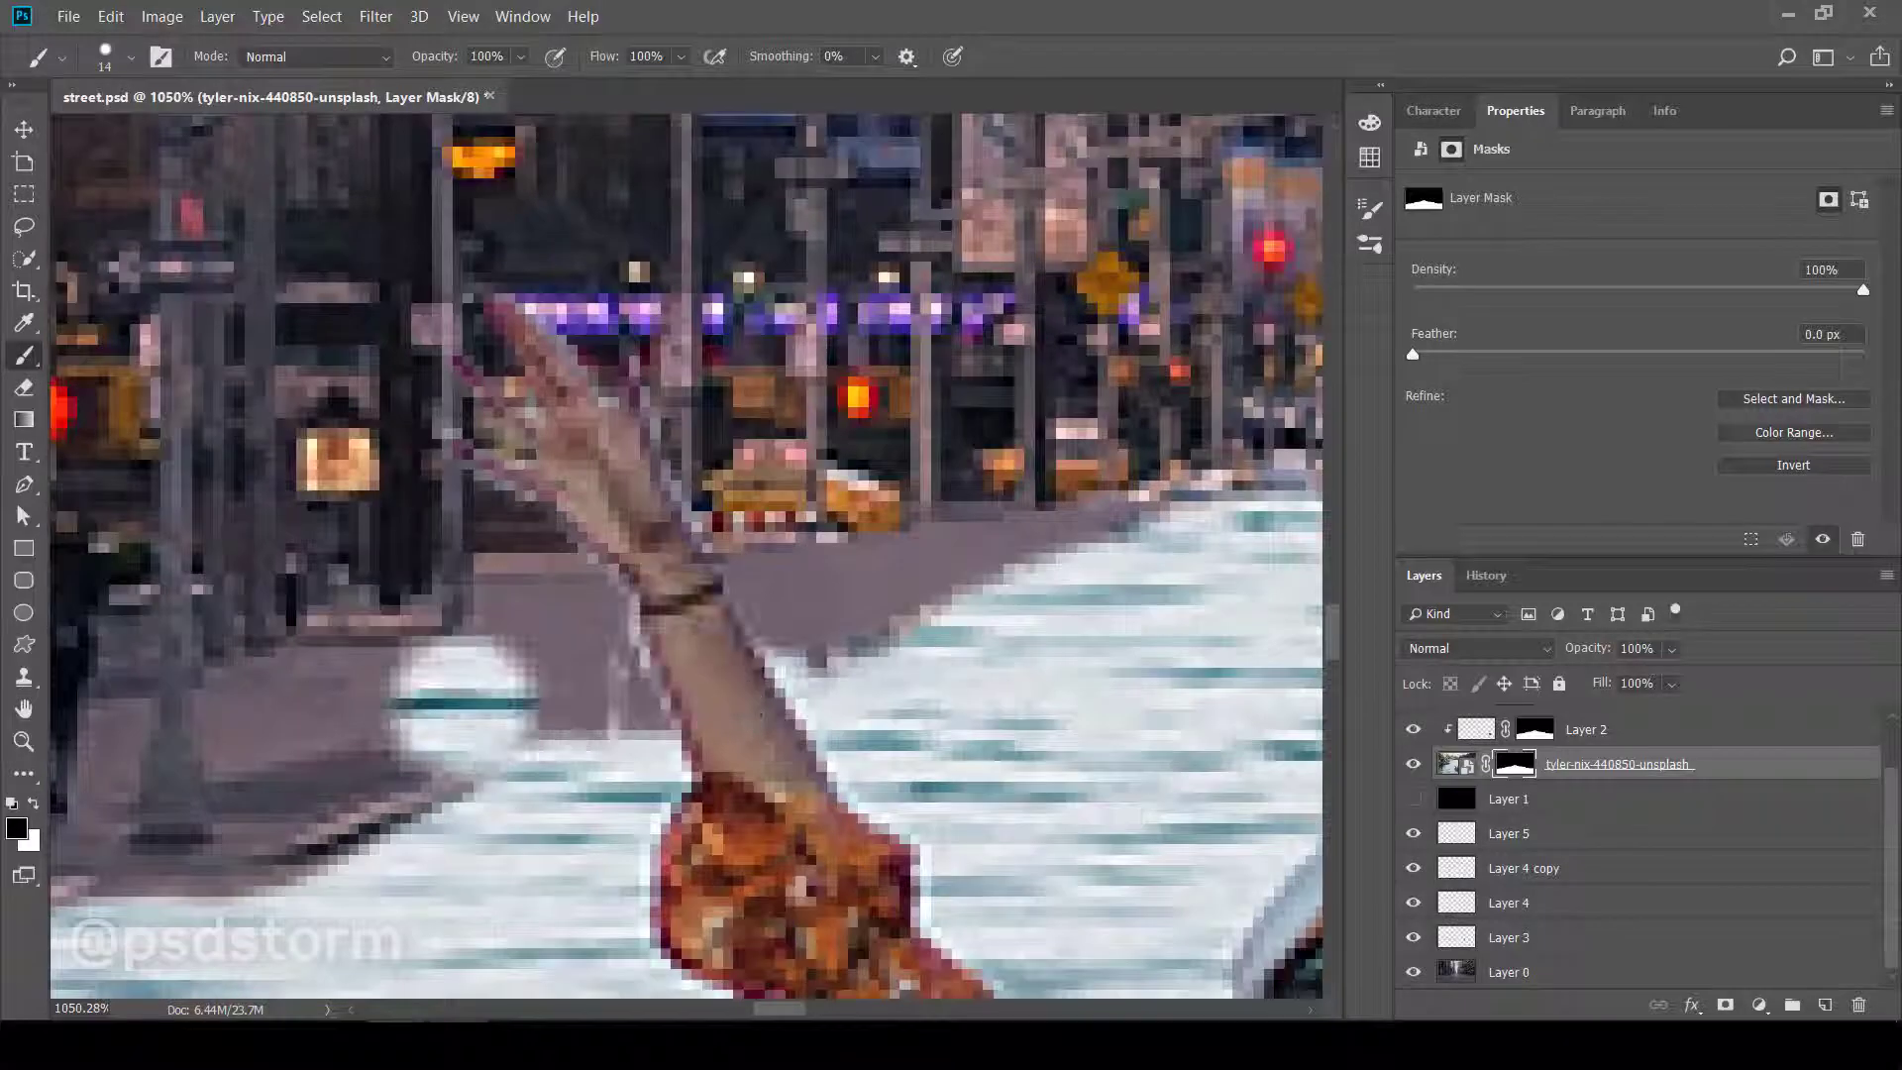
scroll(535, 700, "up", 1)
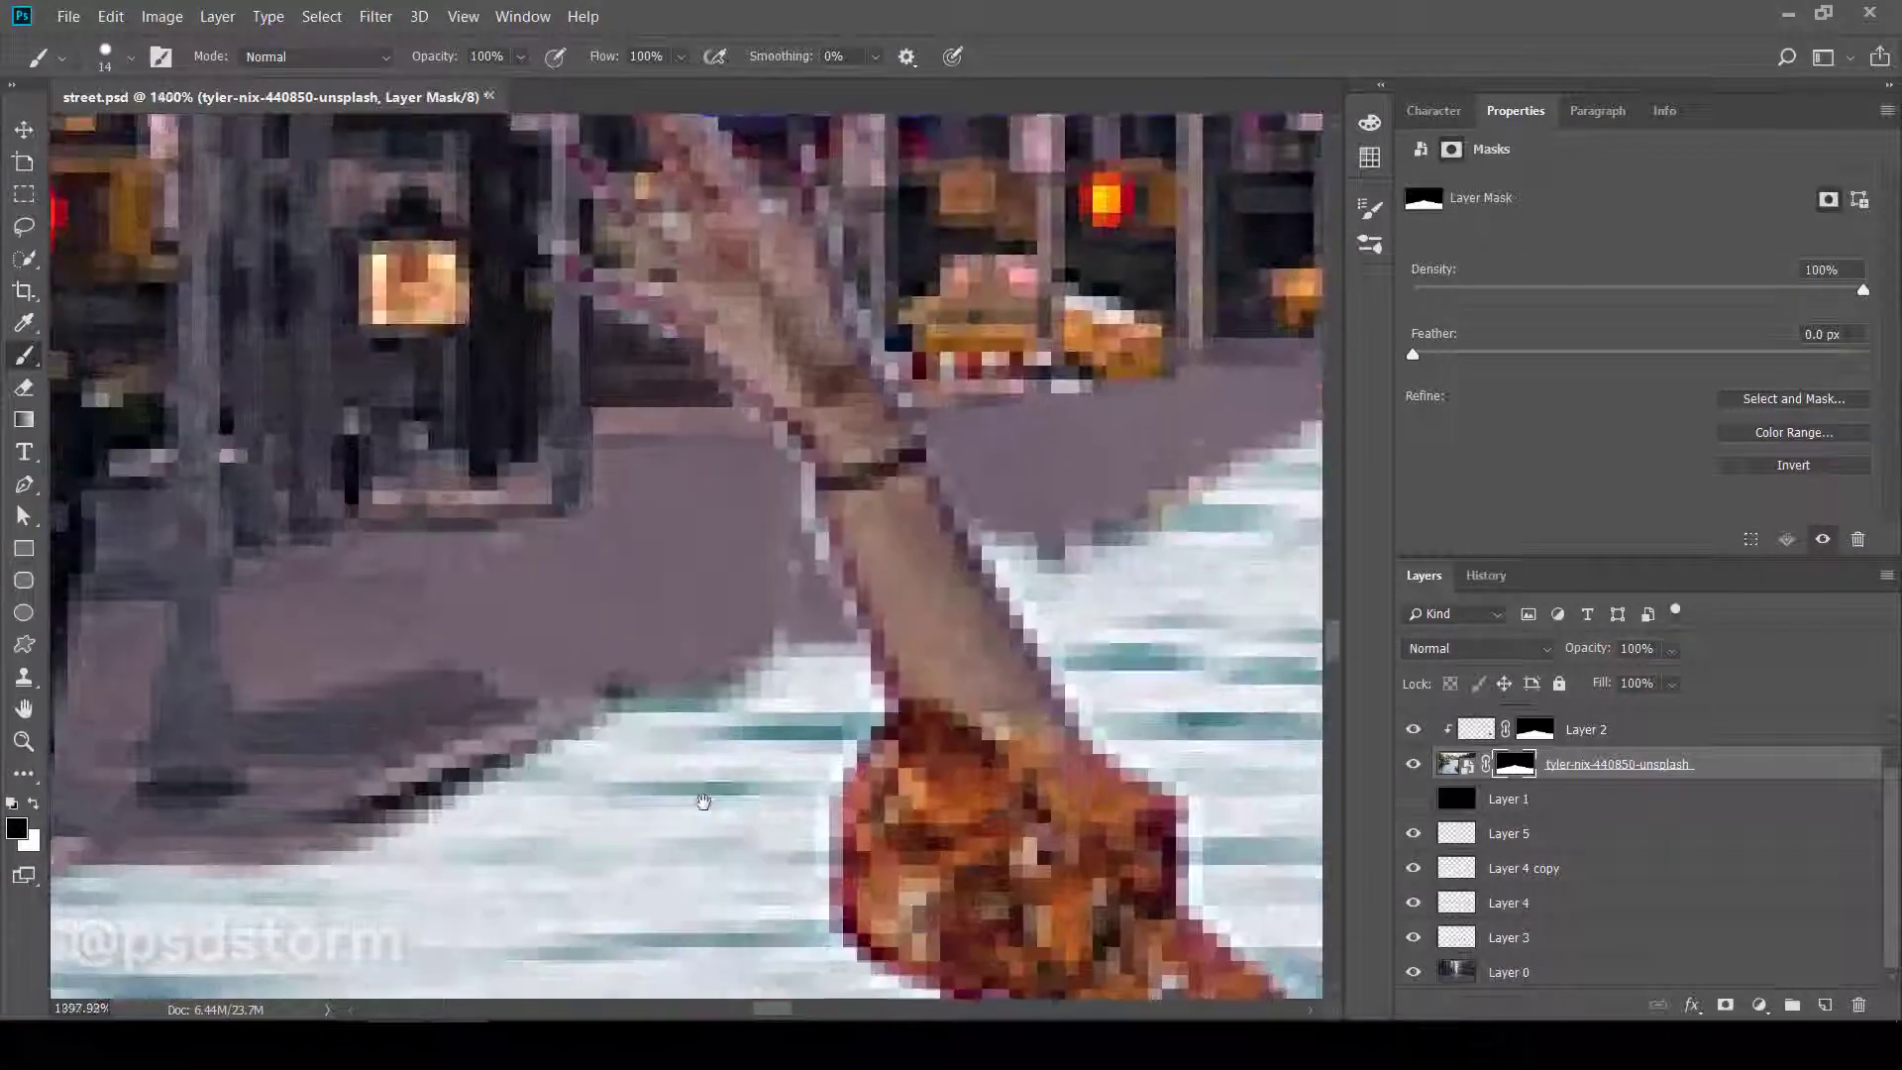
scroll(636, 795, "up", 1)
key("bracketleft")
mouse_move(739, 805)
left_mouse_down()
mouse_move(645, 805)
mouse_move(734, 679)
mouse_move(847, 624)
mouse_move(785, 691)
mouse_move(713, 700)
left_mouse_up()
key("x")
left_click_drag(616, 755, 776, 821)
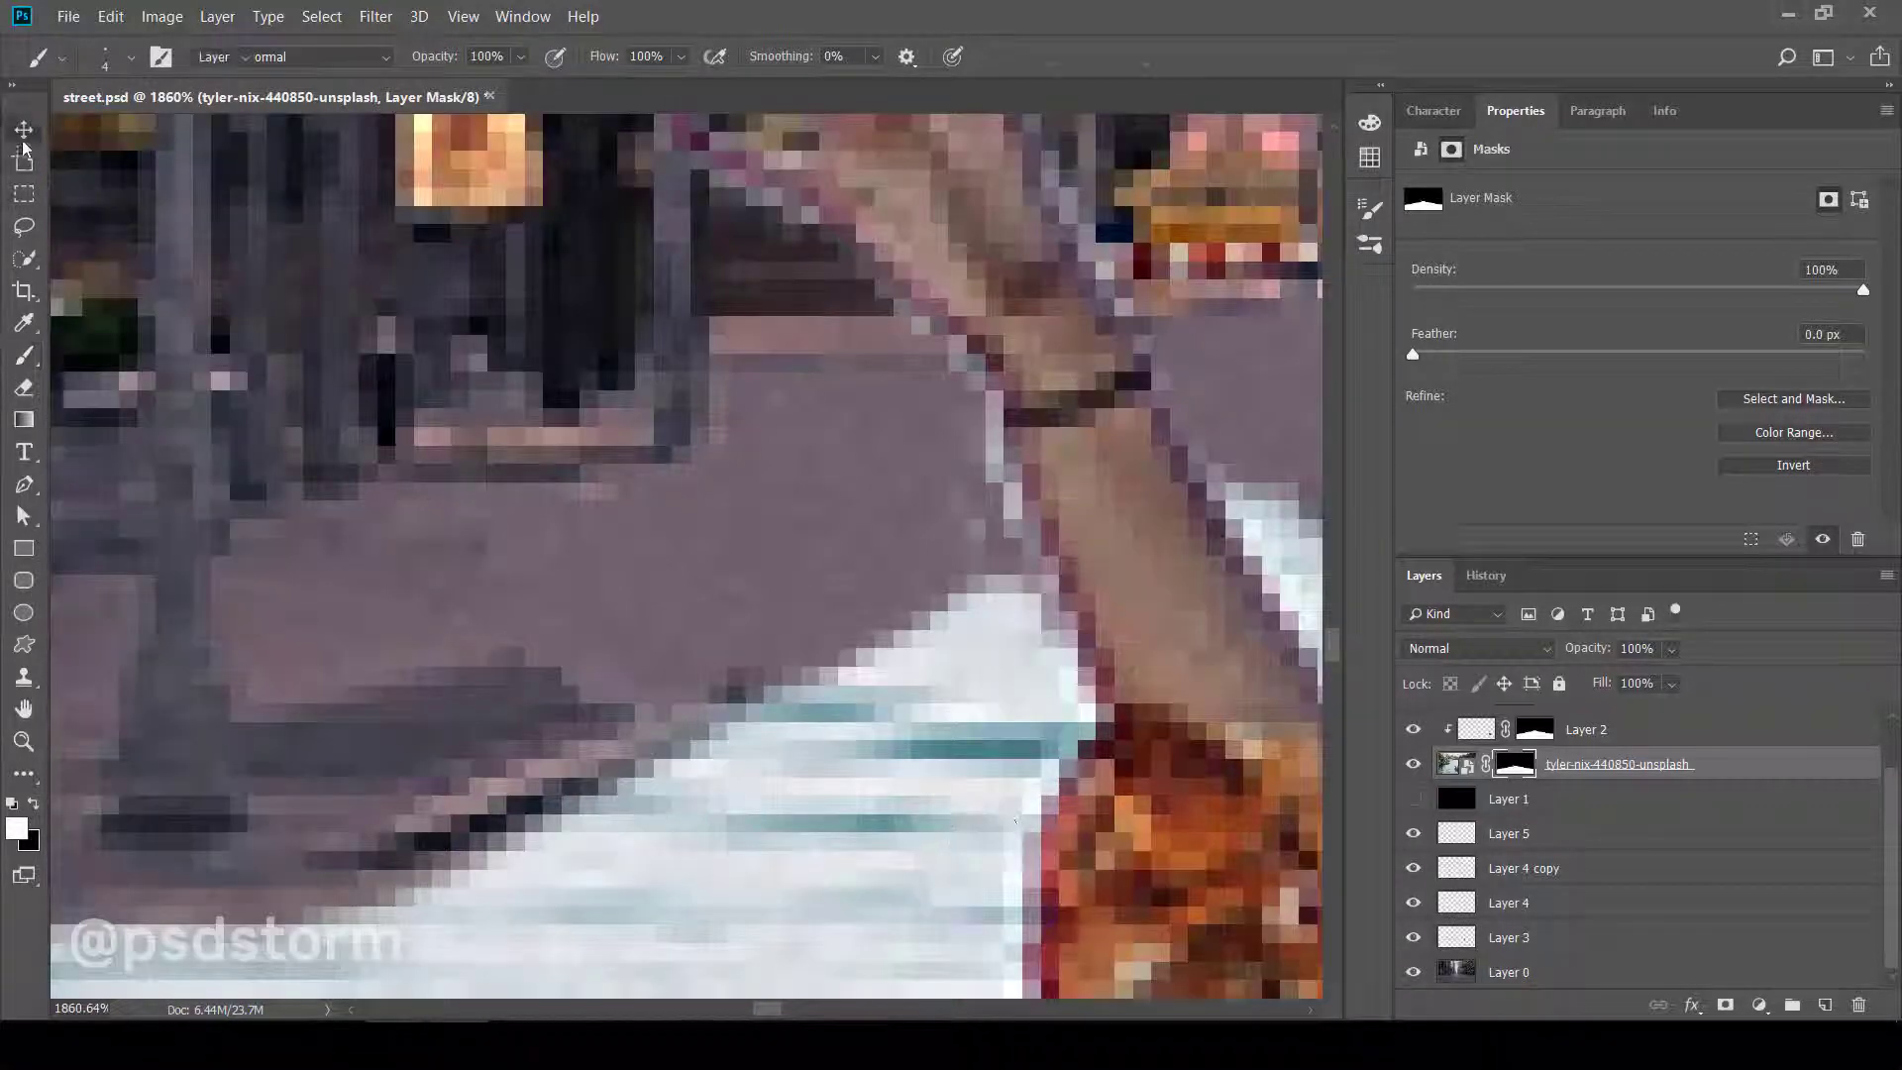
key("v")
scroll(991, 832, "down", 2)
- On Layer 5, clone sampled sidewalk texture across the grey patch and flat purple sidewalk
left_click(1456, 833)
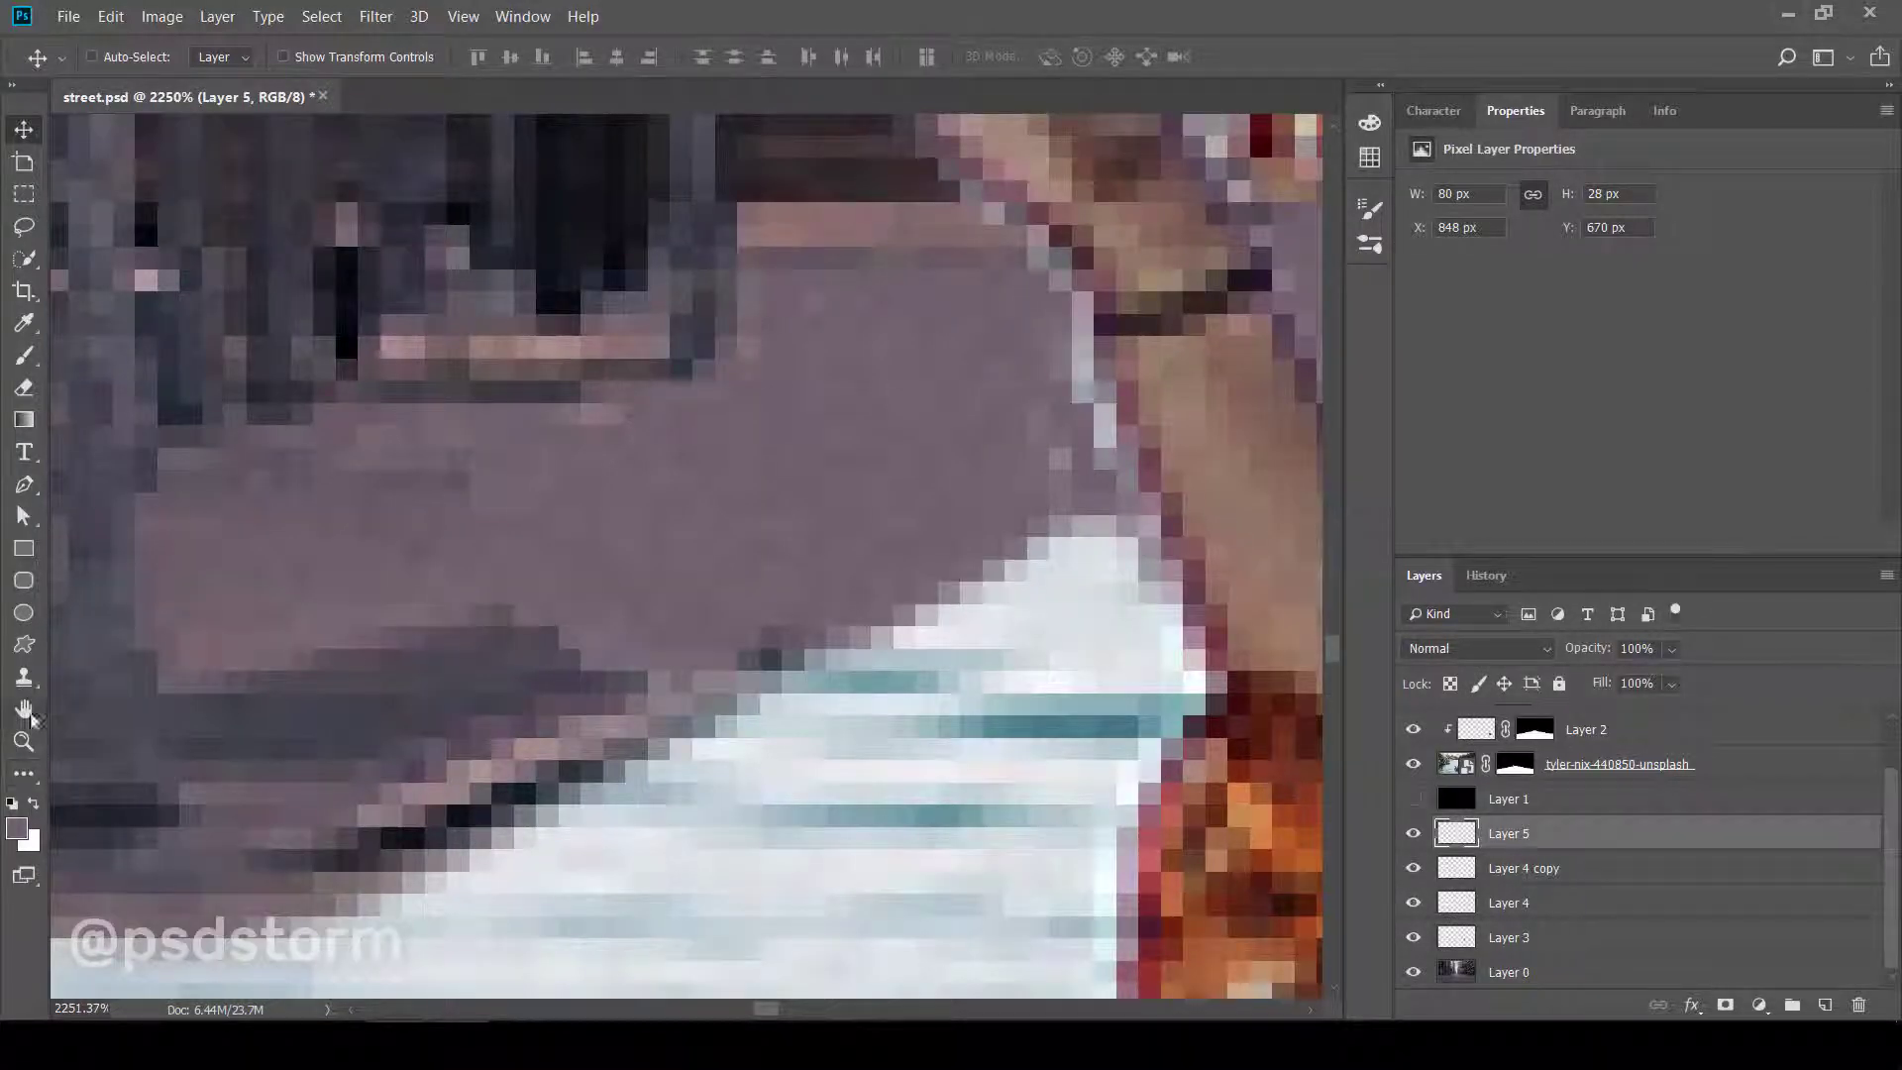
left_click(24, 676)
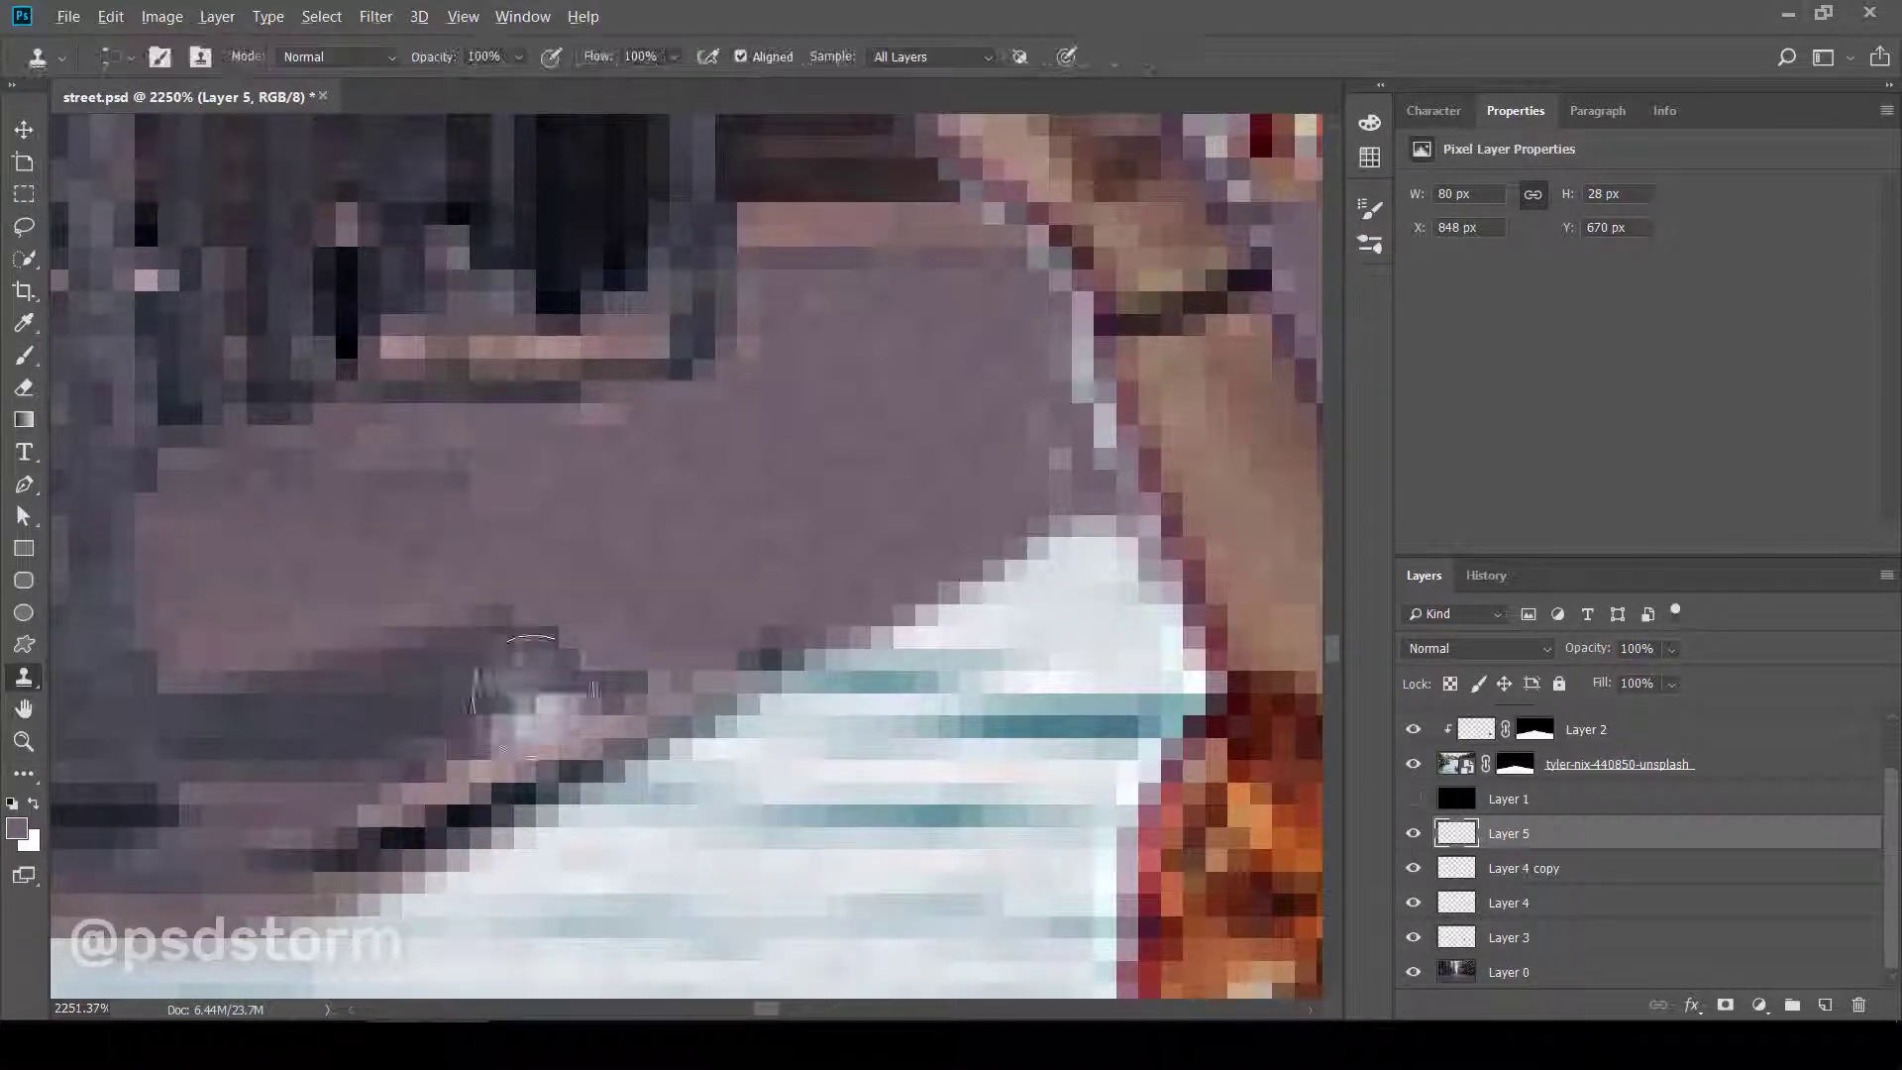
left_click_drag(573, 646, 697, 545)
mouse_move(622, 627)
left_mouse_down()
mouse_move(849, 531)
mouse_move(976, 436)
left_mouse_up()
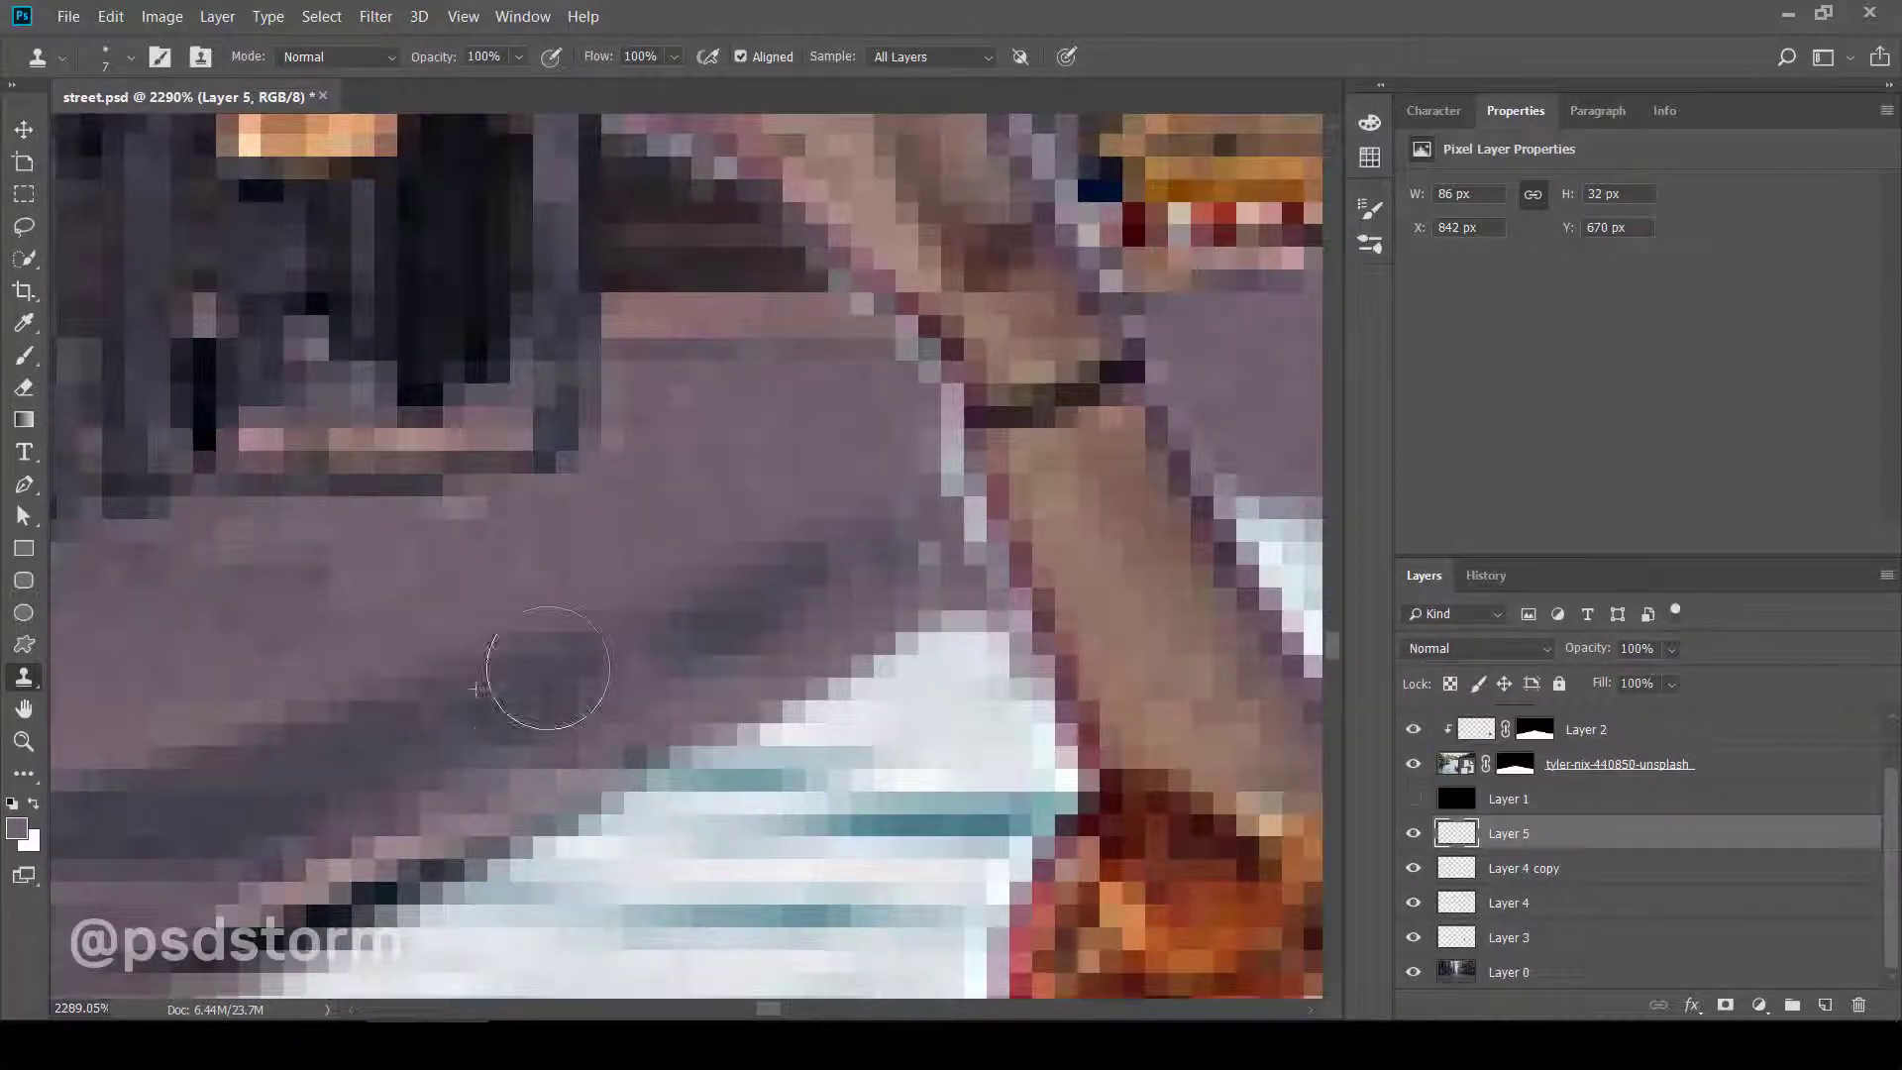
left_click_drag(418, 721, 823, 529)
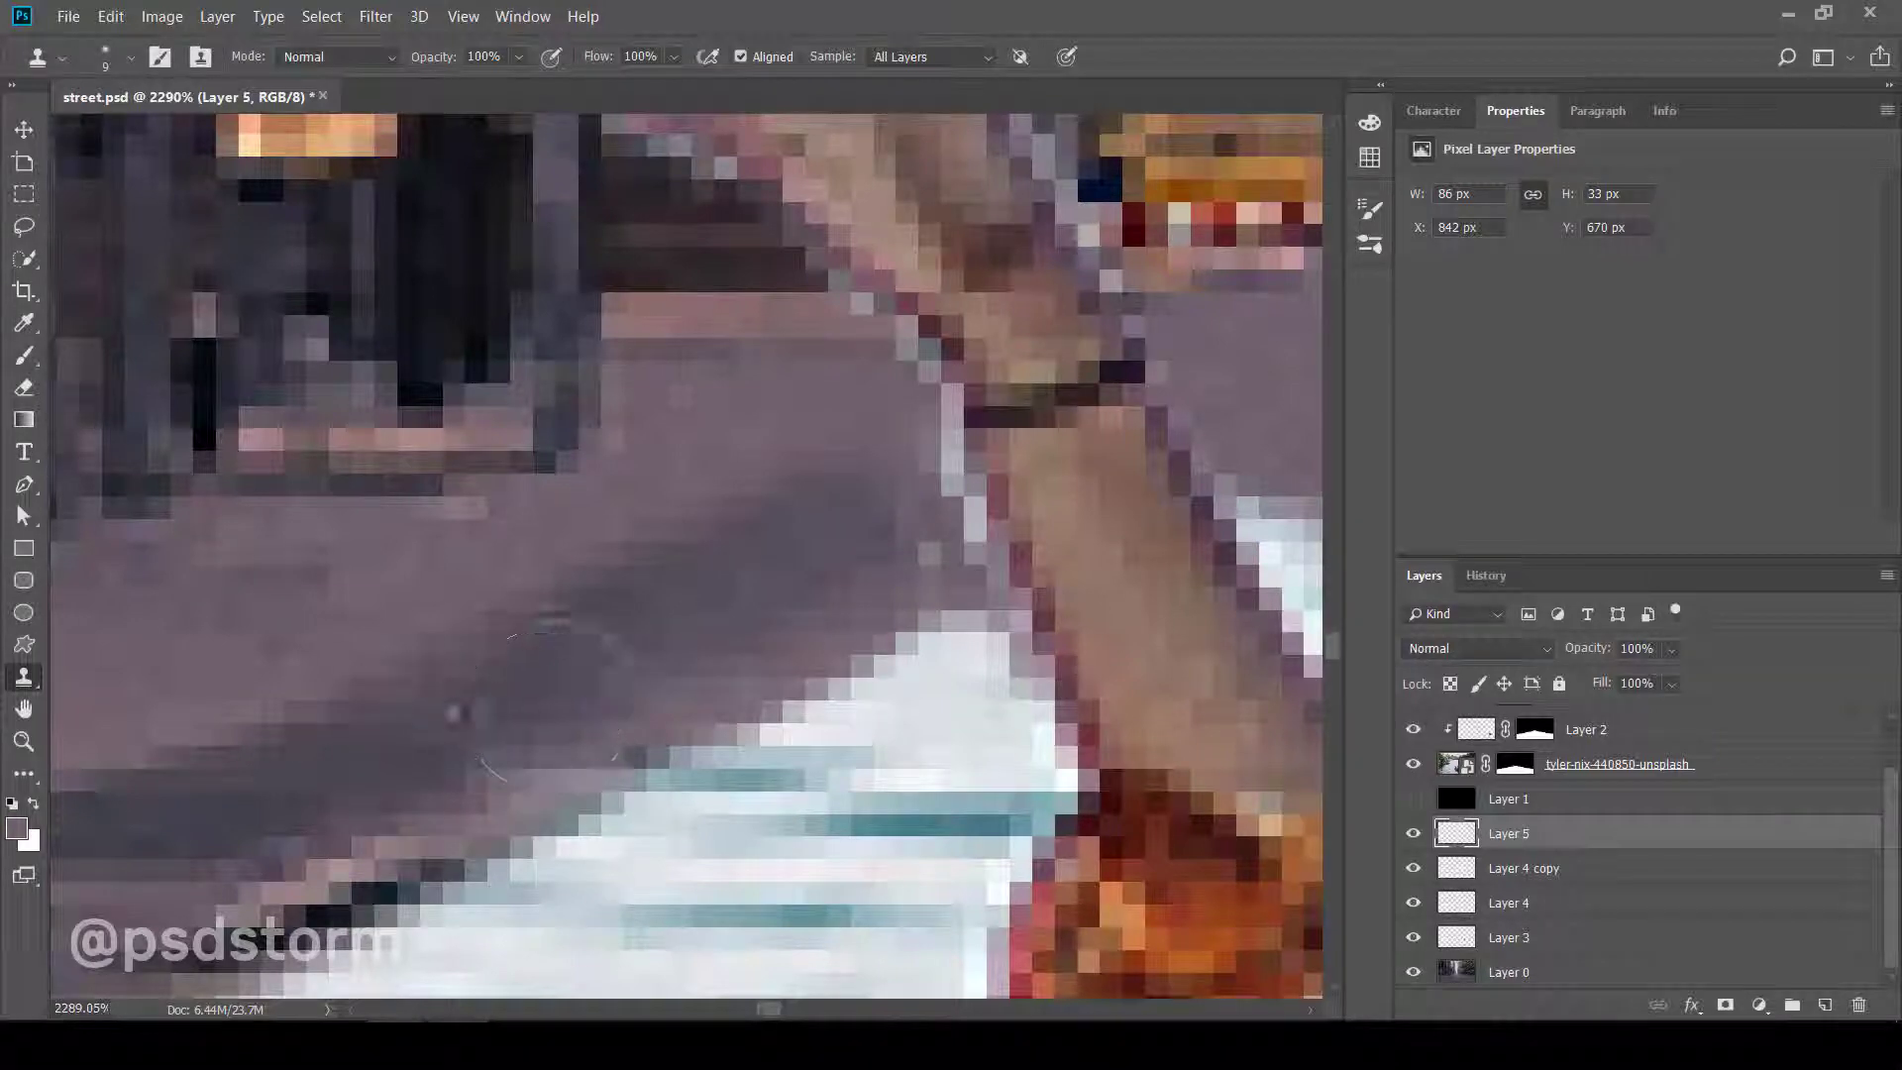
- Zoom and pan along the raised arm to inspect the cloned street edge at the water
scroll(614, 753, "down", 1)
scroll(614, 783, "down", 1)
scroll(614, 789, "down", 1)
scroll(847, 734, "down", 2)
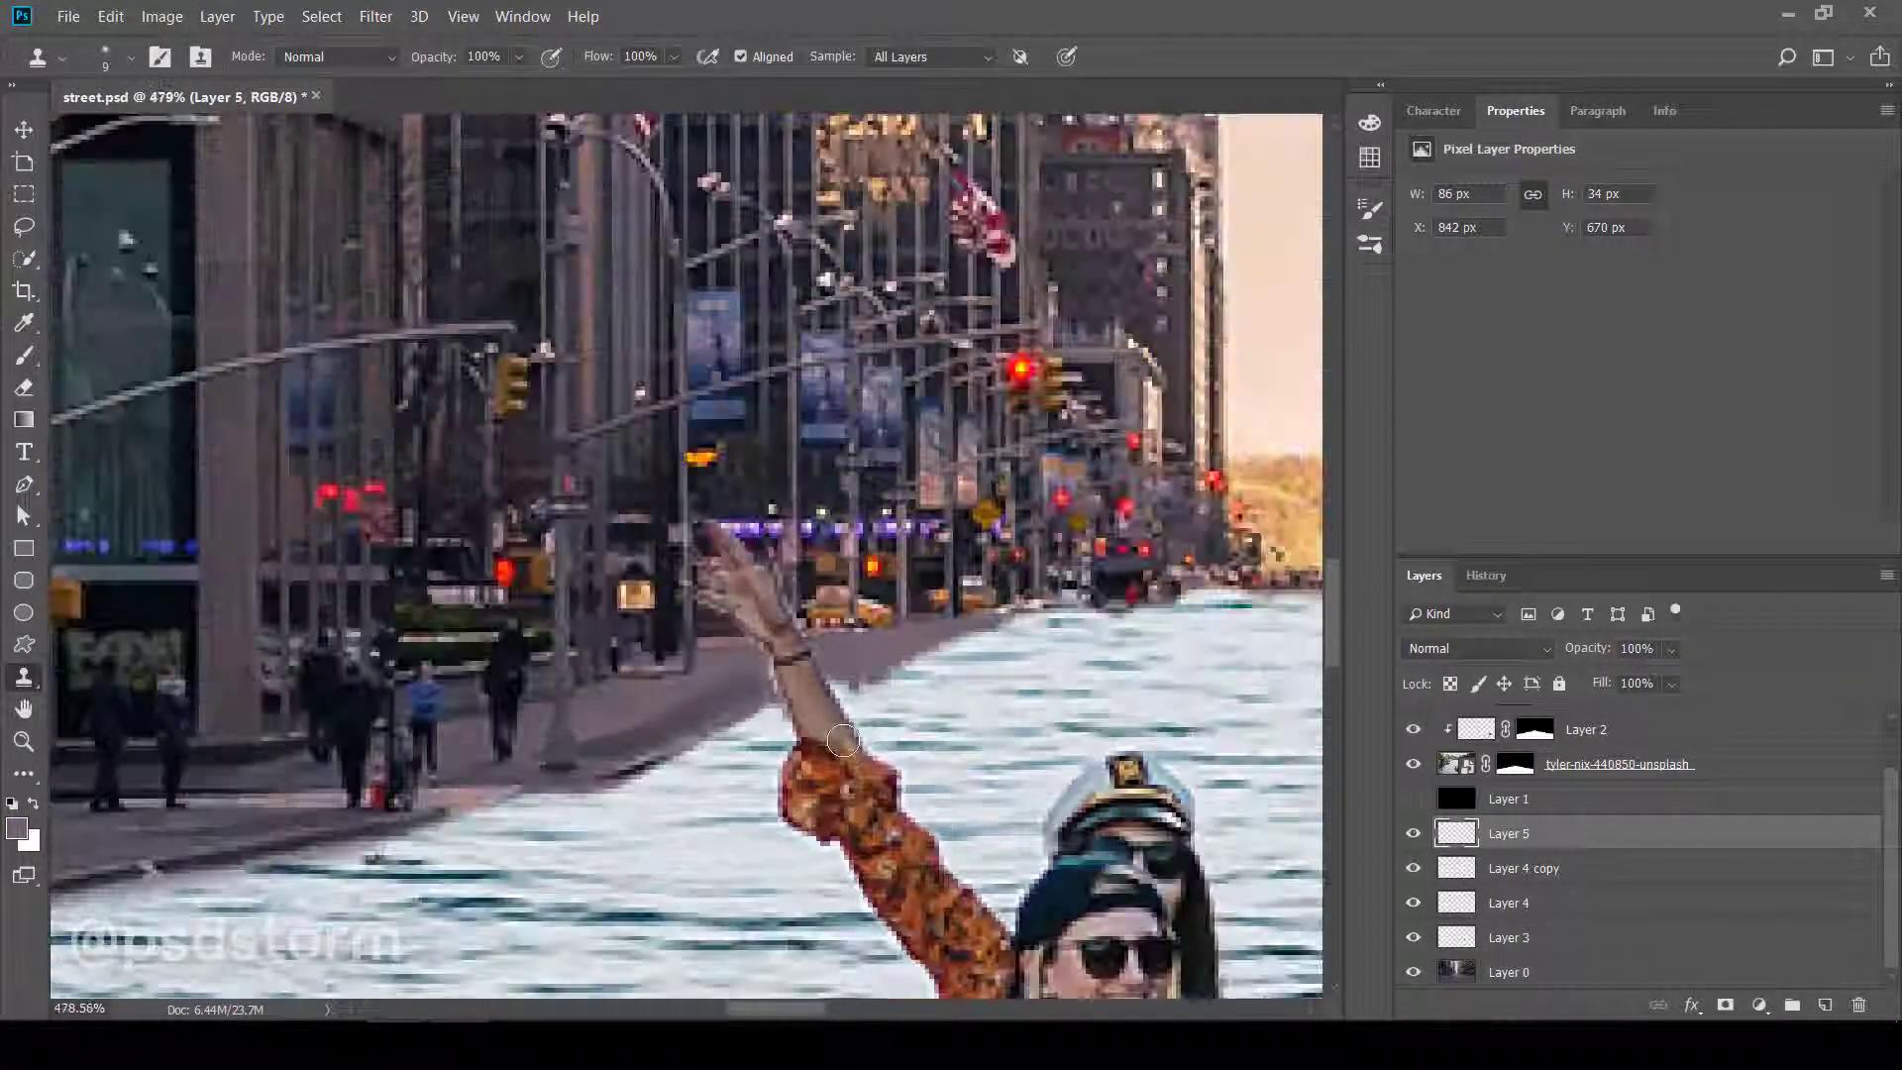
scroll(693, 773, "up", 1)
scroll(585, 793, "up", 1)
scroll(574, 851, "up", 1)
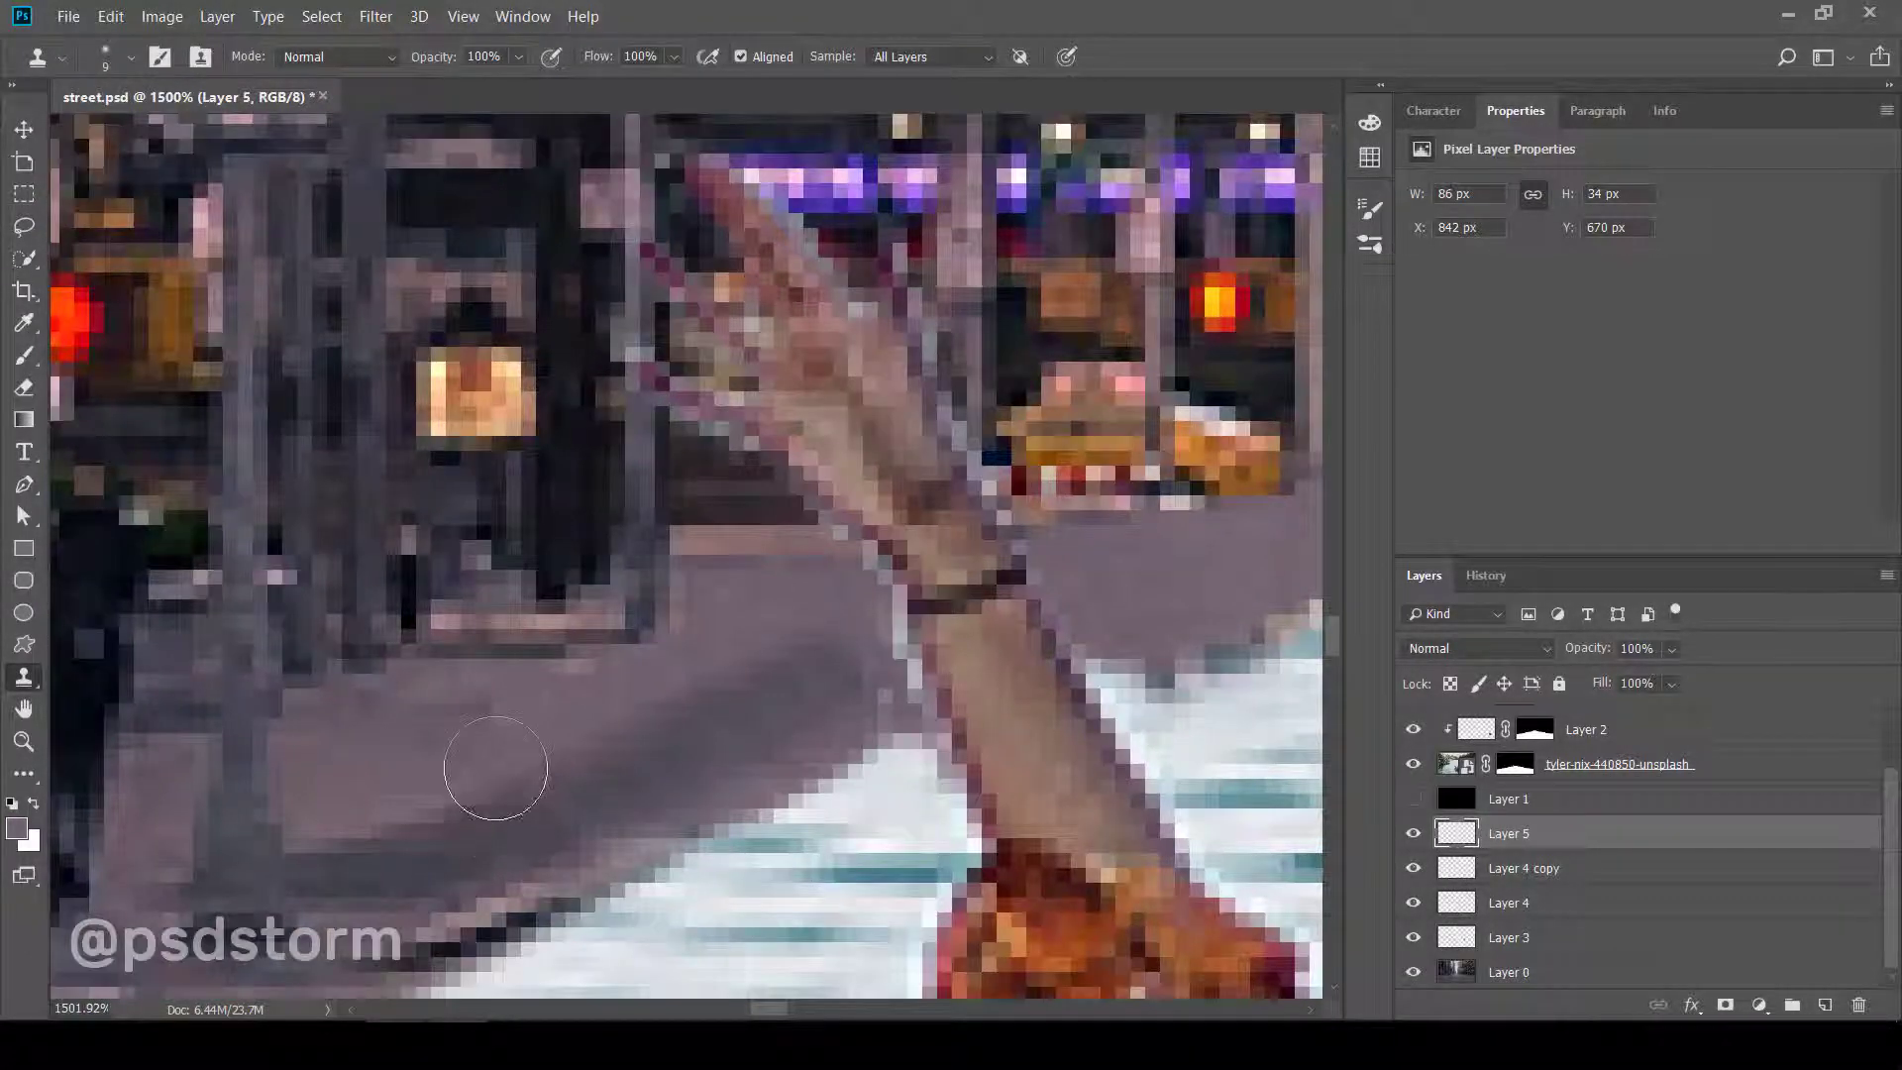
scroll(595, 782, "down", 2)
scroll(694, 802, "down", 3)
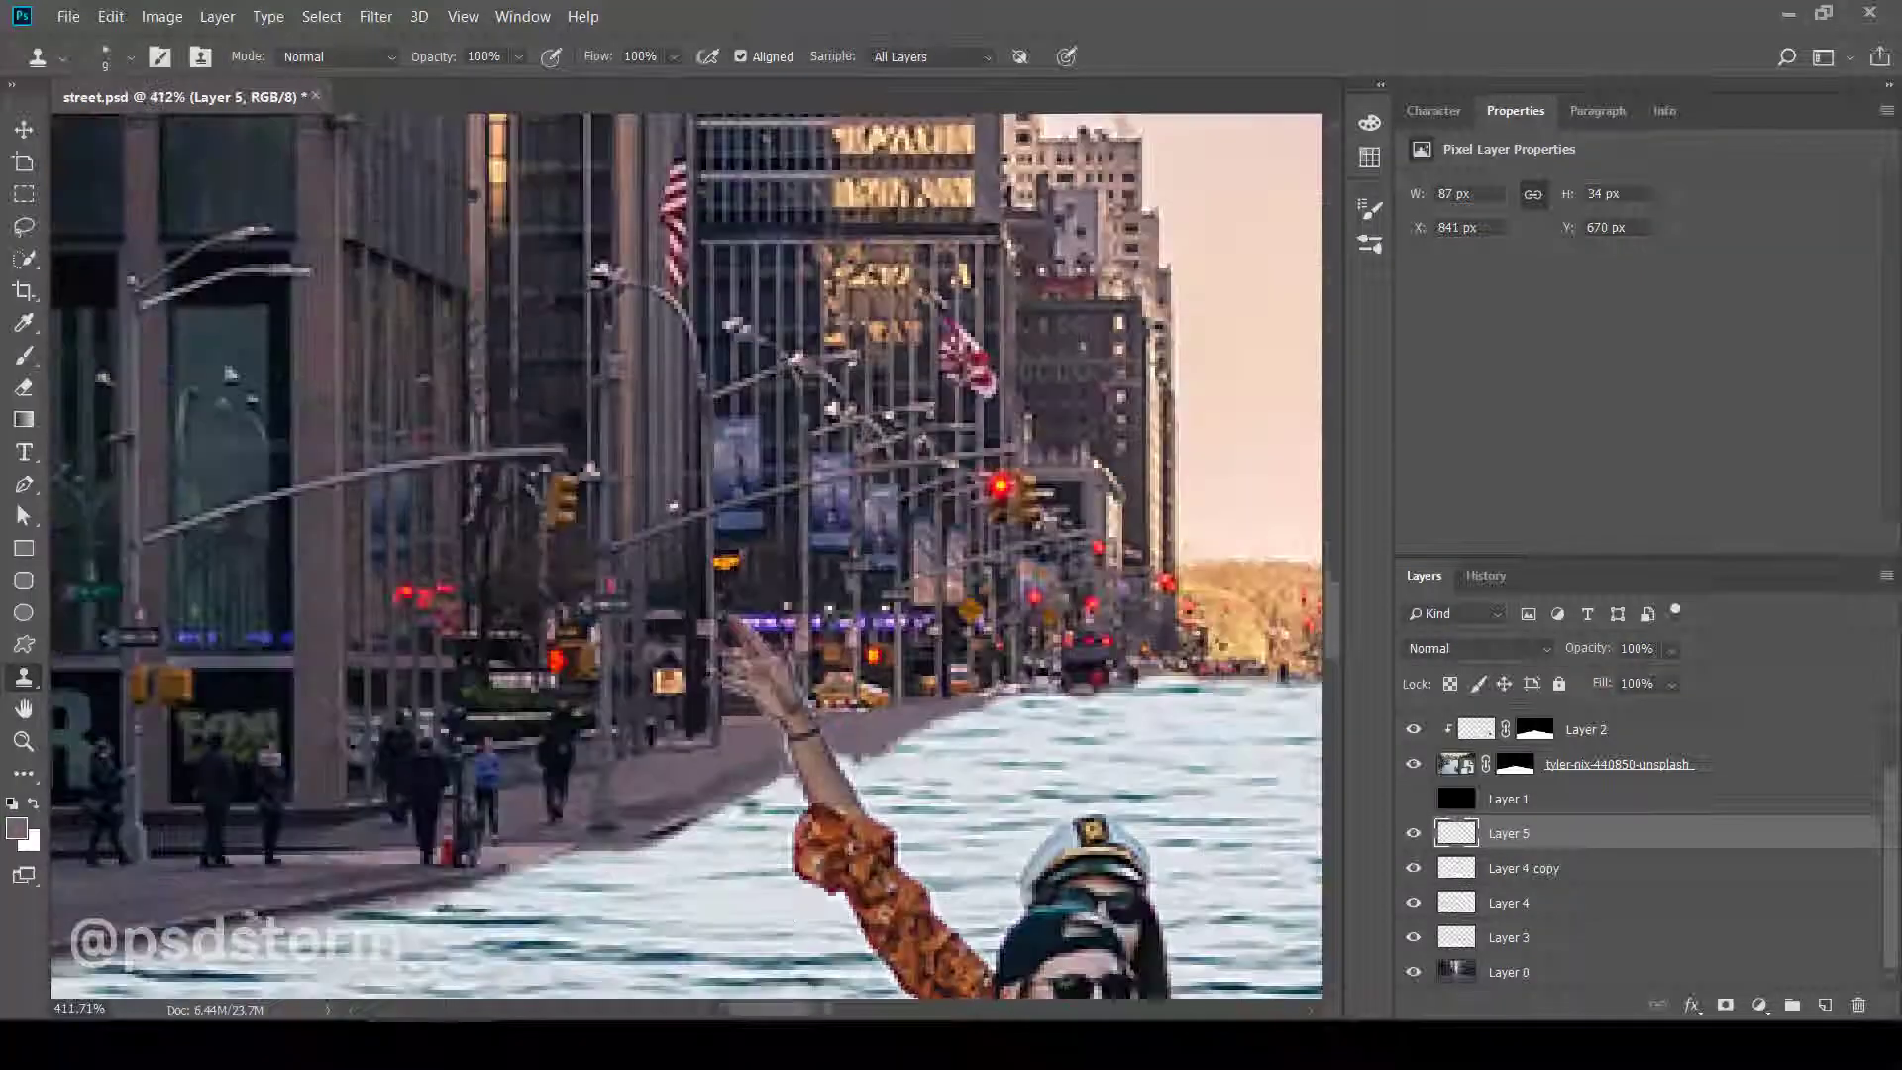
scroll(734, 820, "up", 1)
scroll(733, 820, "up", 2)
scroll(758, 783, "up", 2)
scroll(787, 727, "up", 2)
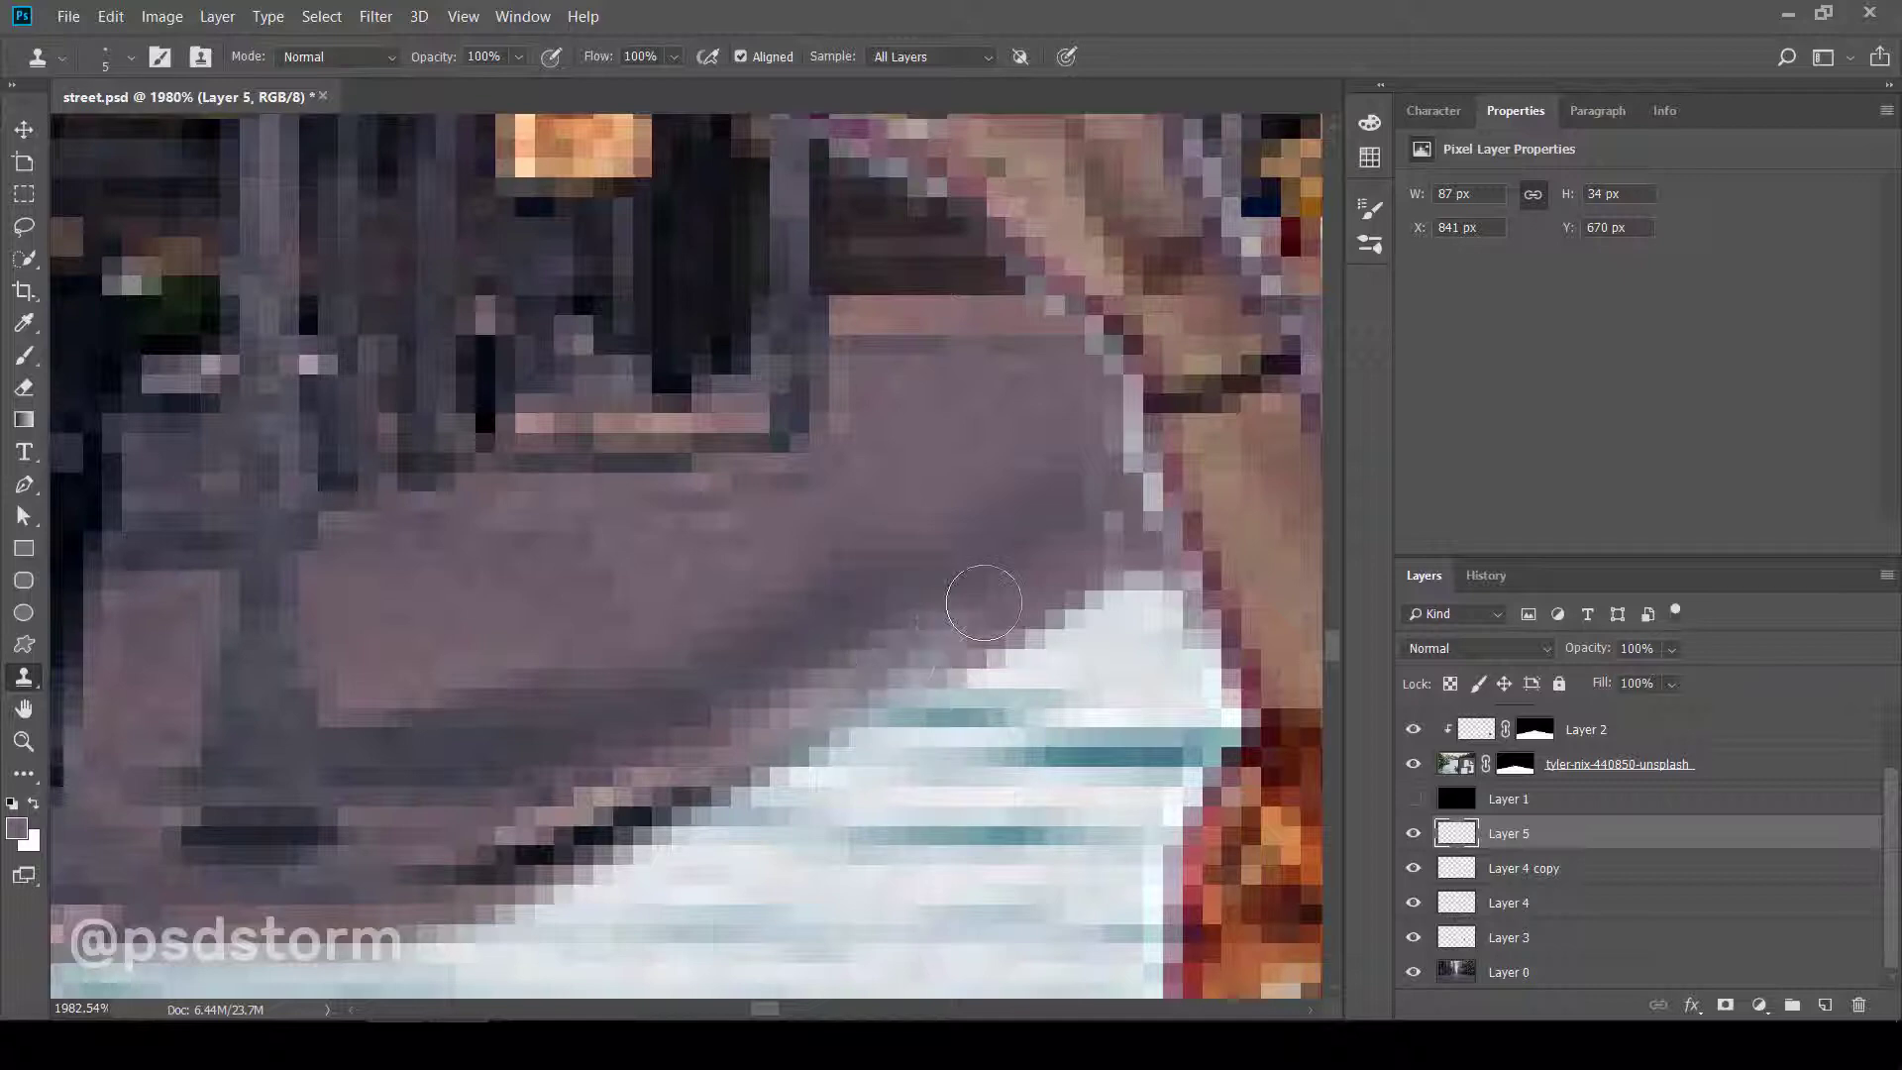
scroll(1060, 545, "down", 5)
scroll(914, 760, "up", 4)
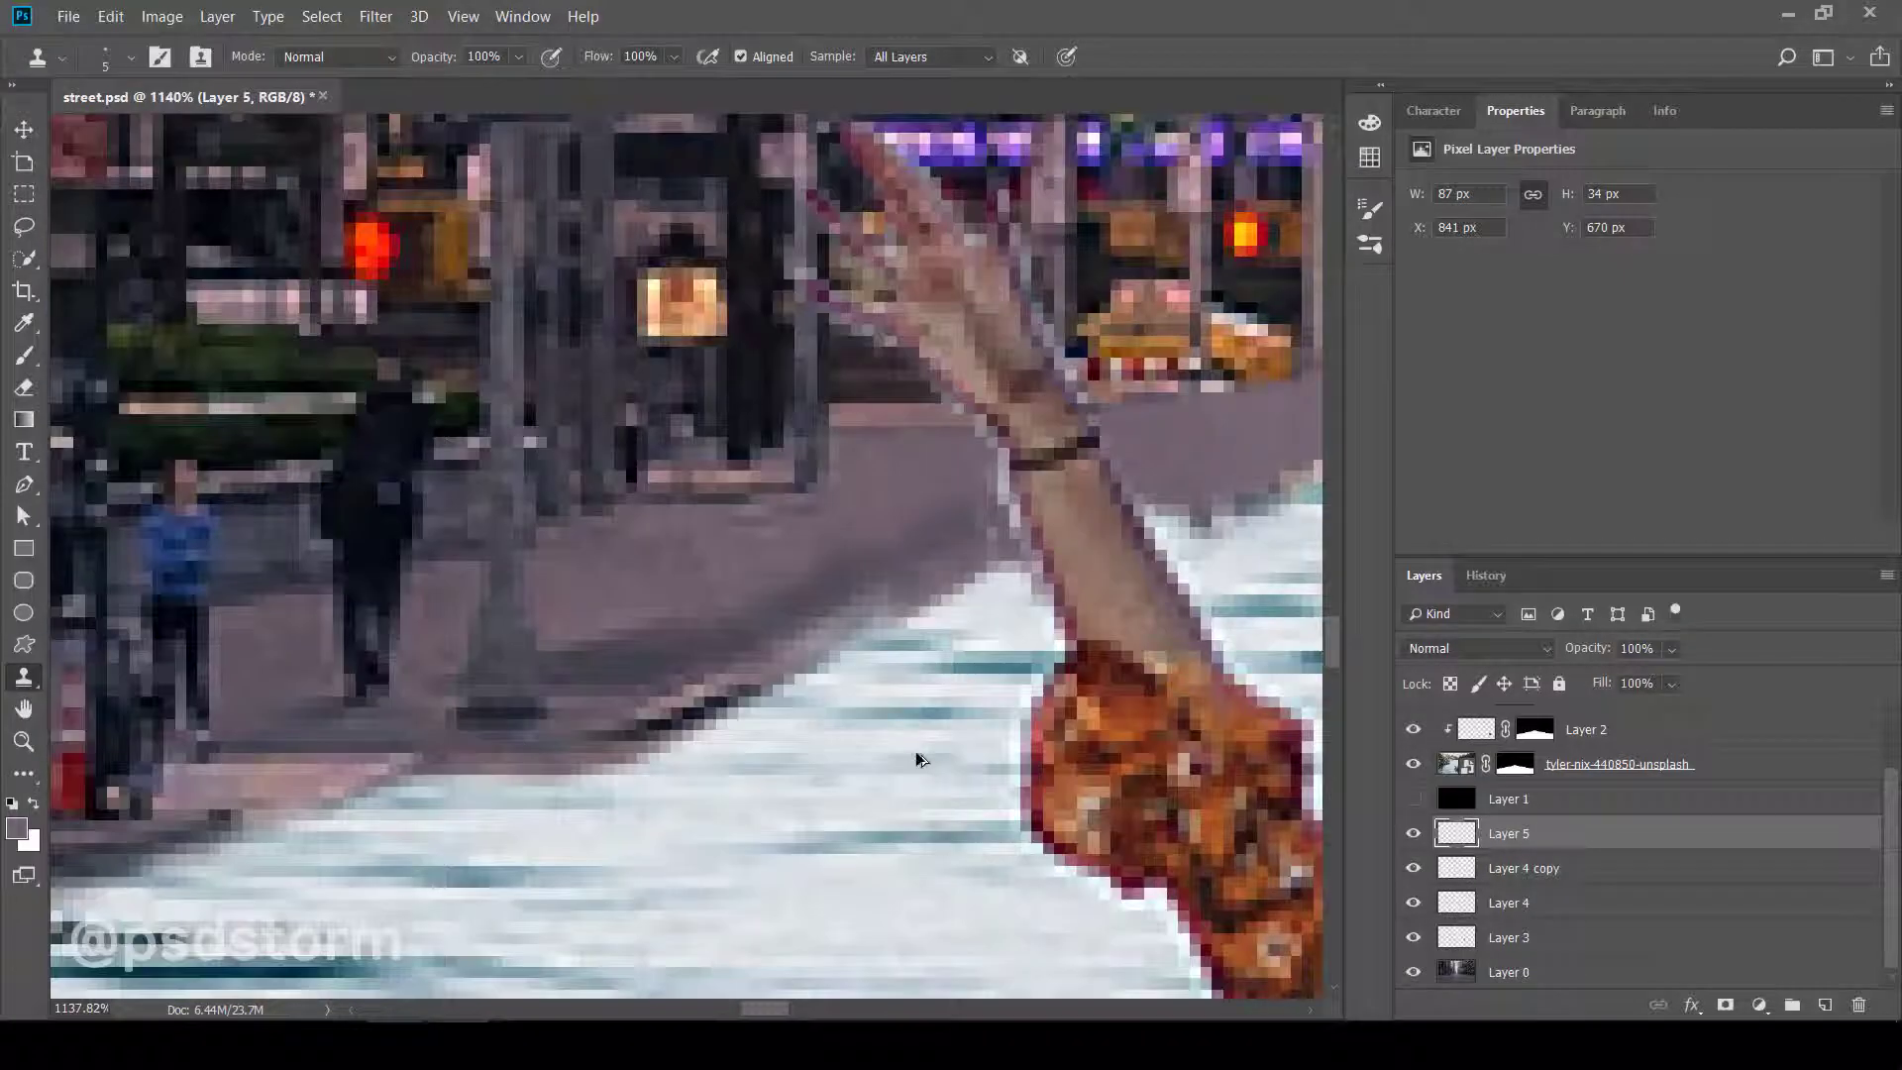
scroll(920, 760, "down", 5)
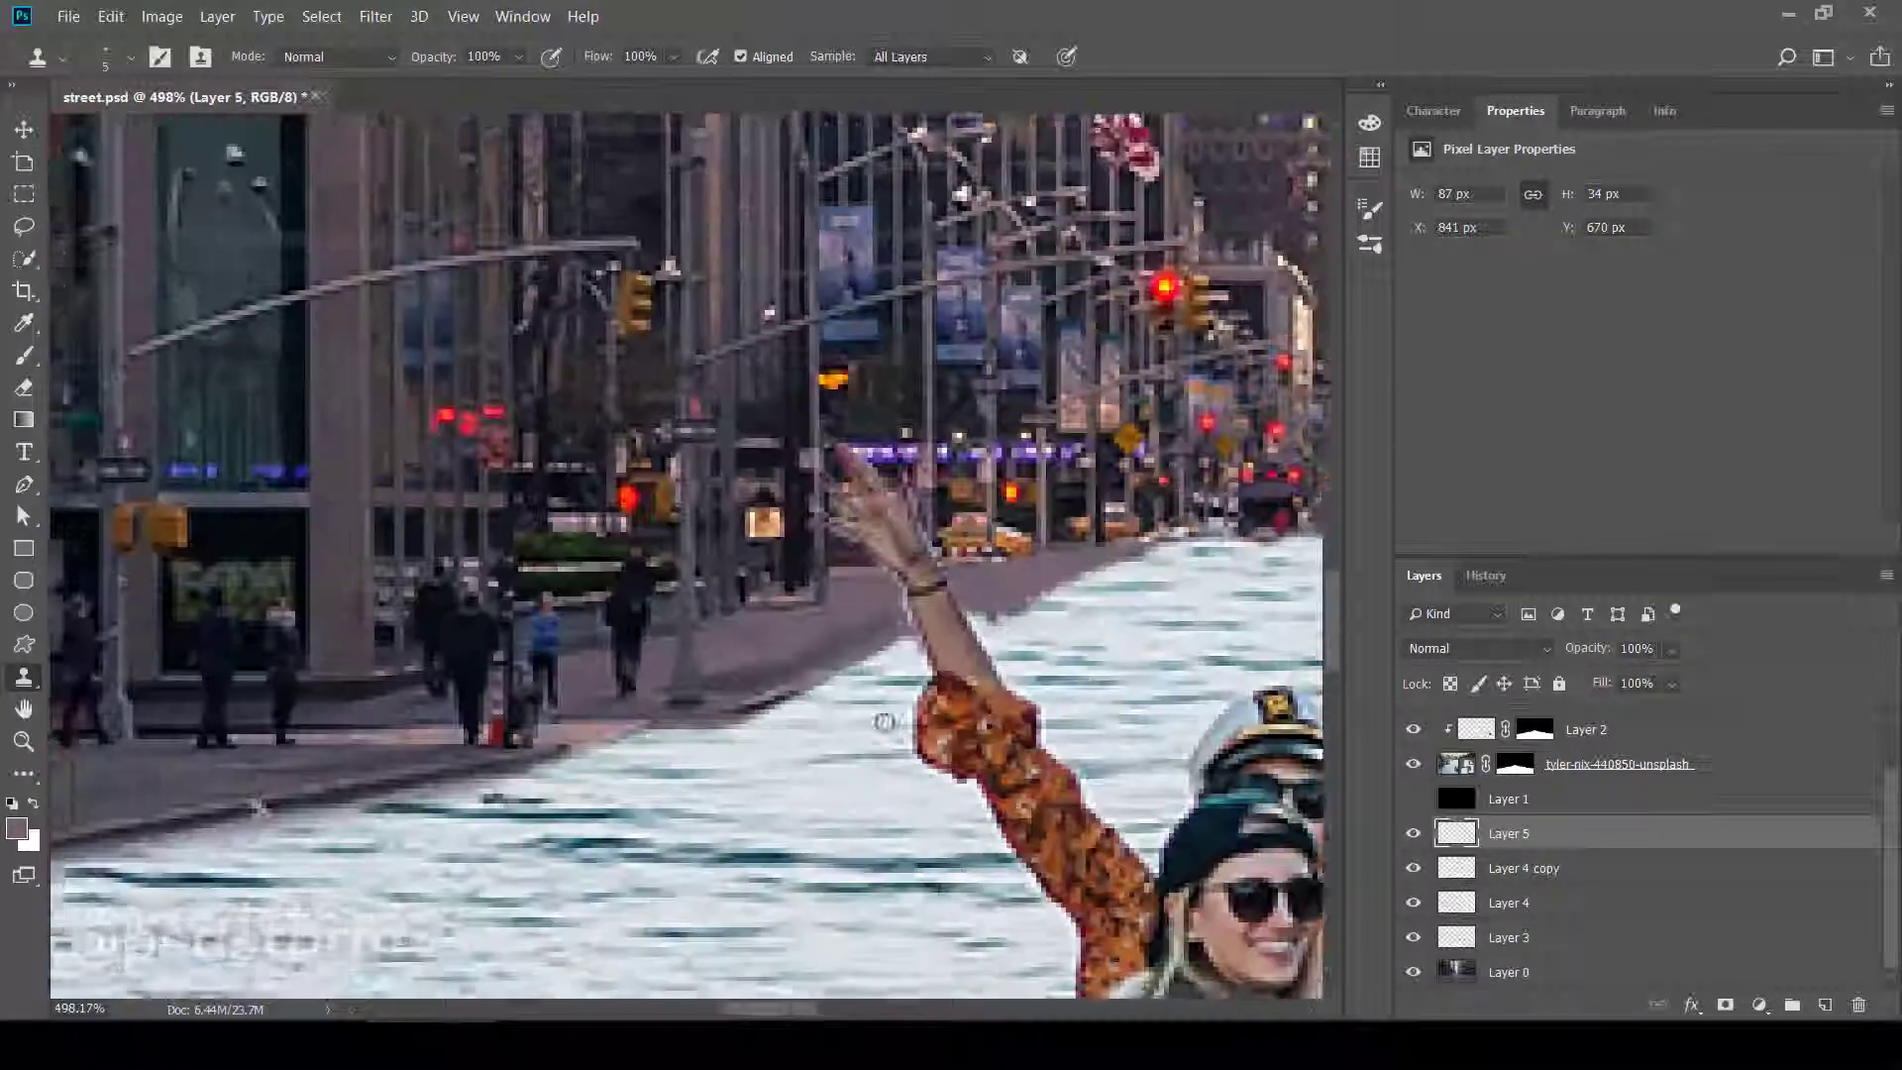
scroll(793, 733, "up", 1)
scroll(694, 728, "up", 1)
scroll(648, 726, "up", 1)
scroll(647, 726, "up", 2)
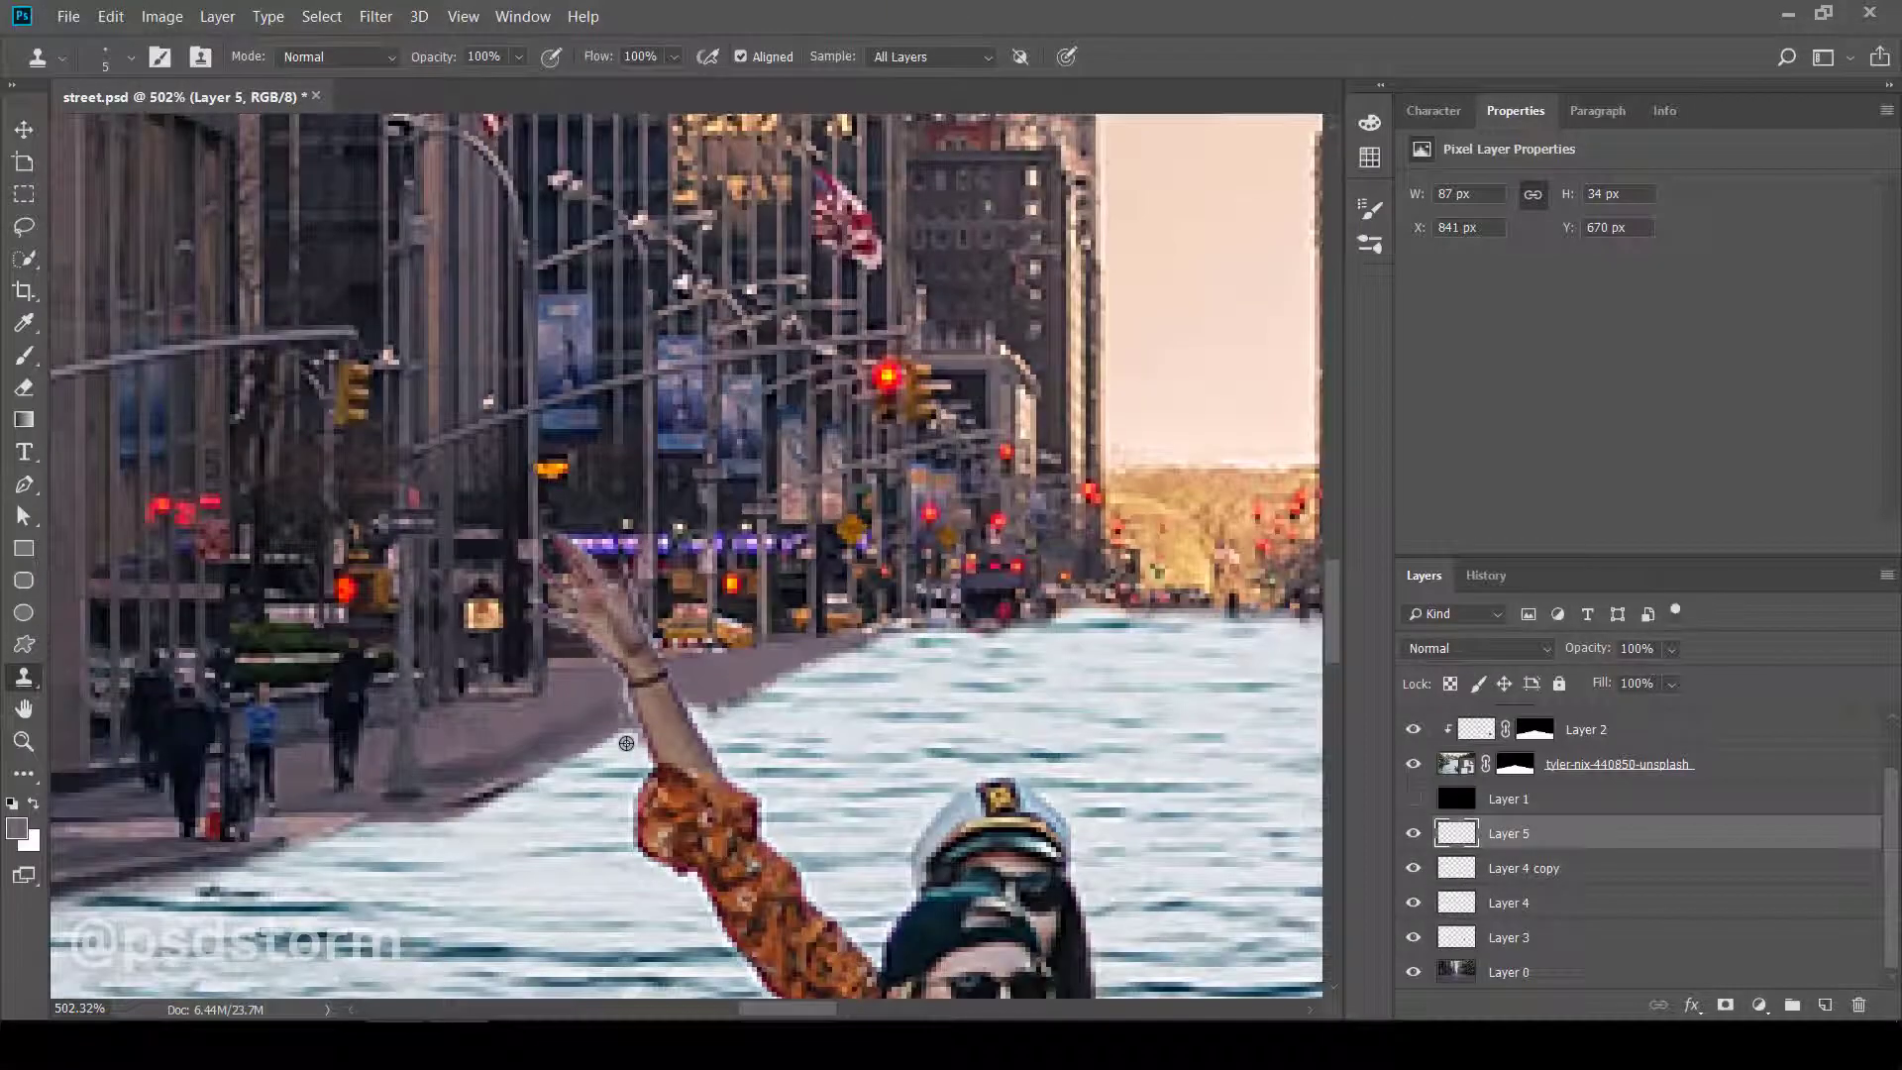
scroll(644, 733, "up", 2)
left_click_drag(697, 715, 721, 779)
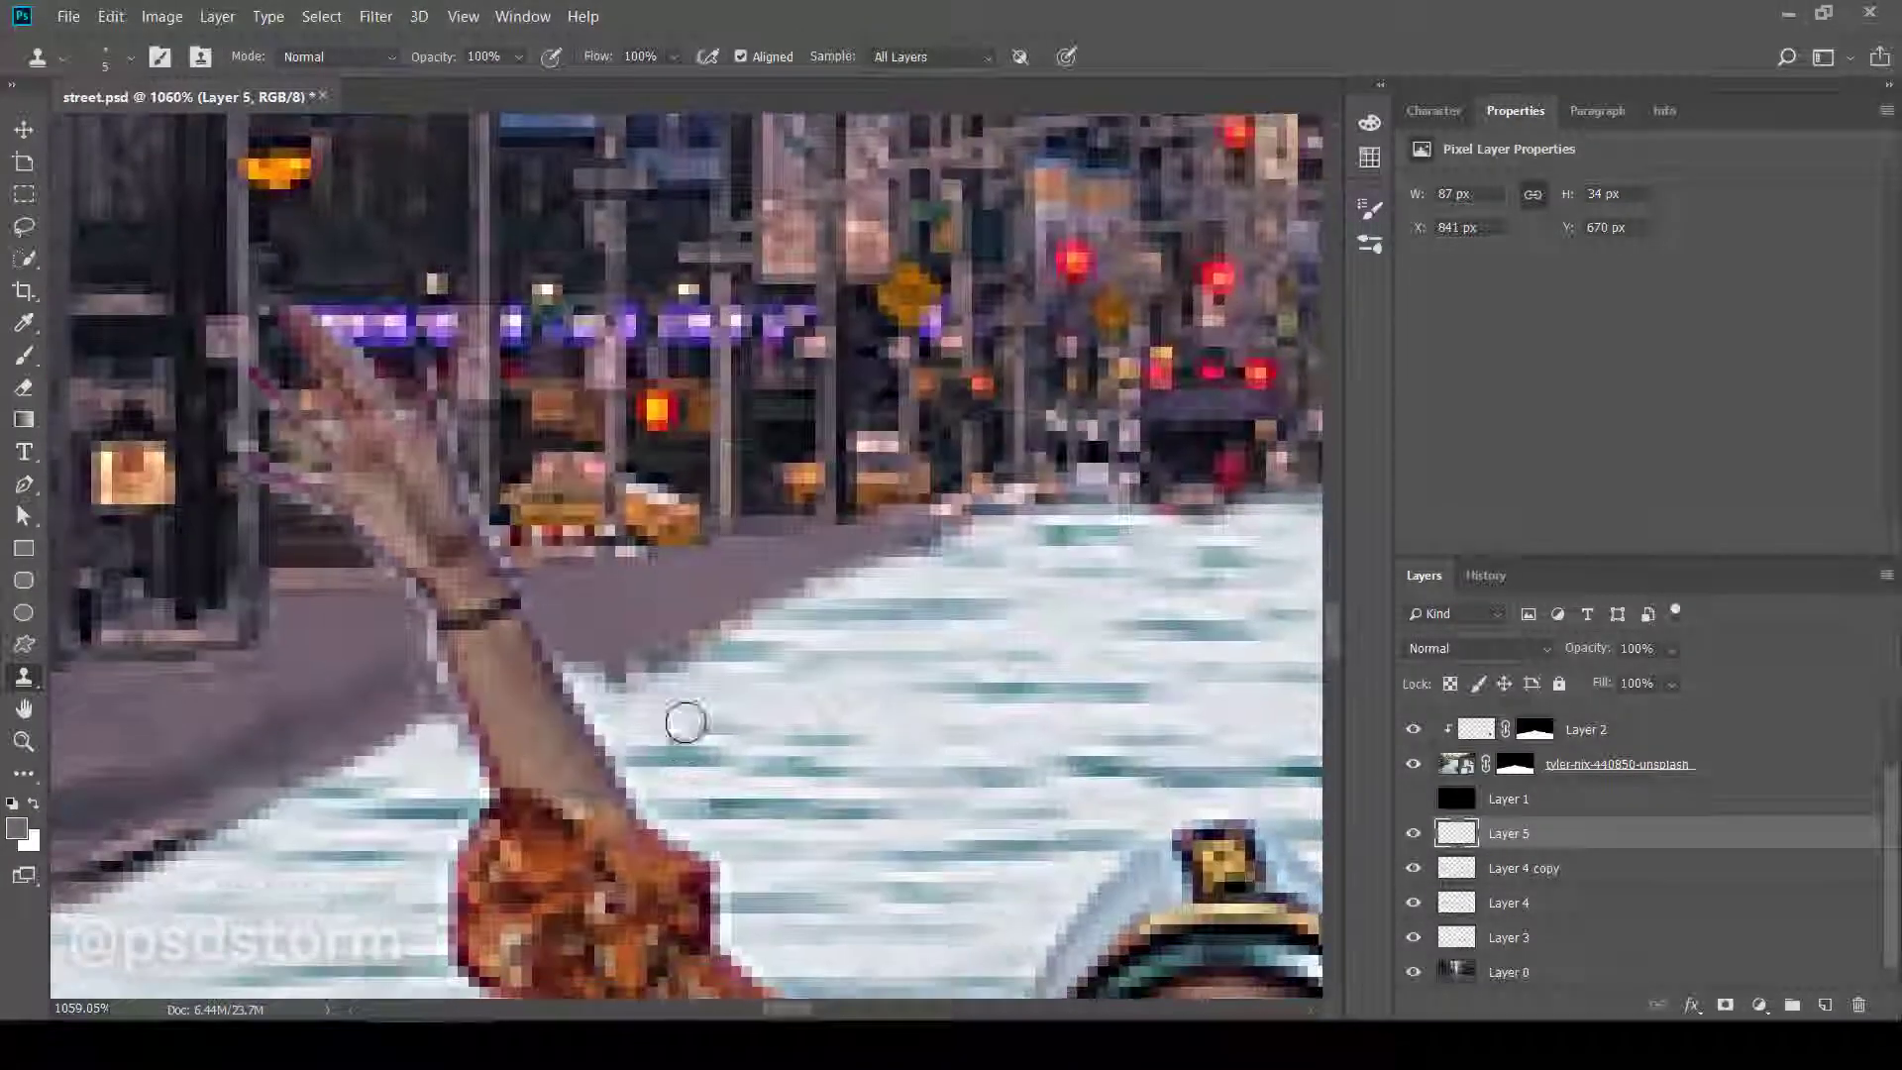
- Erase stray grey along the street edge by the arm with a 5 px eraser
key("e")
right_click(698, 763)
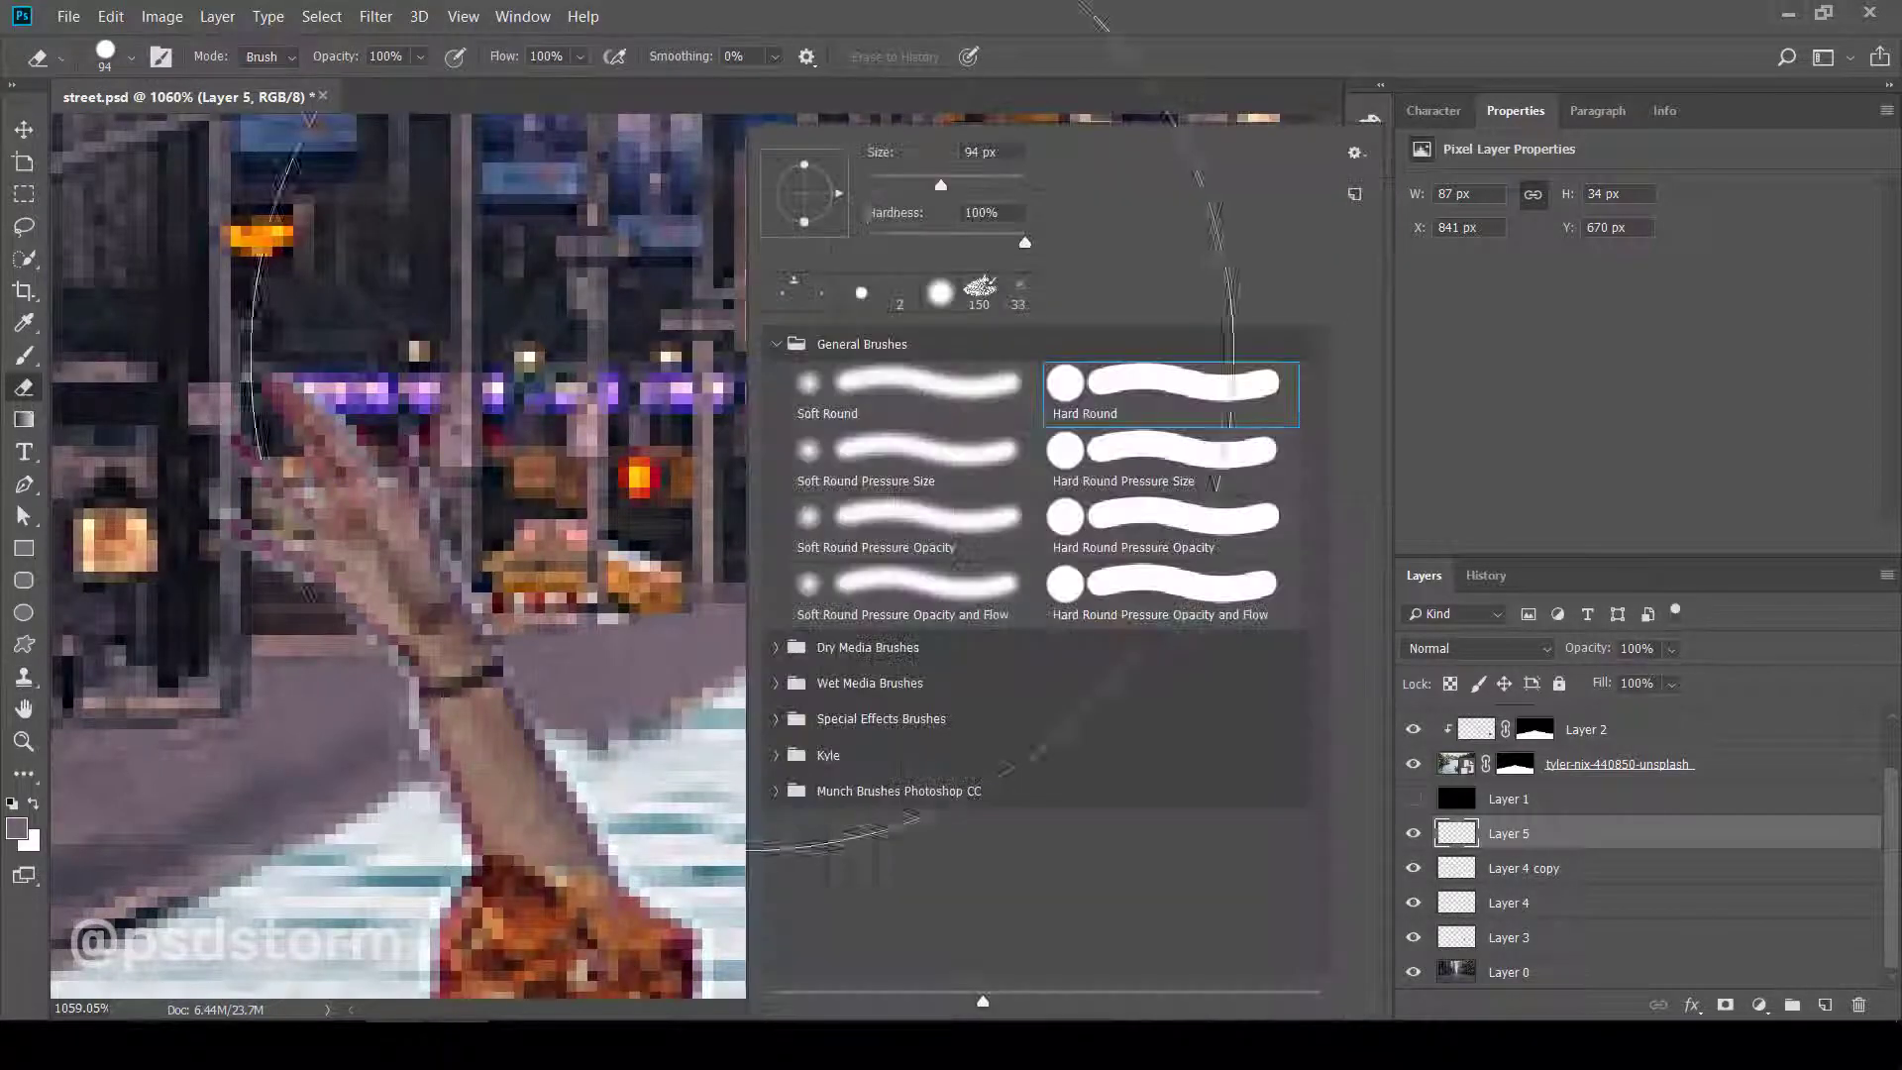
left_click_drag(951, 203, 905, 203)
key("Return")
left_click_drag(854, 782, 981, 684)
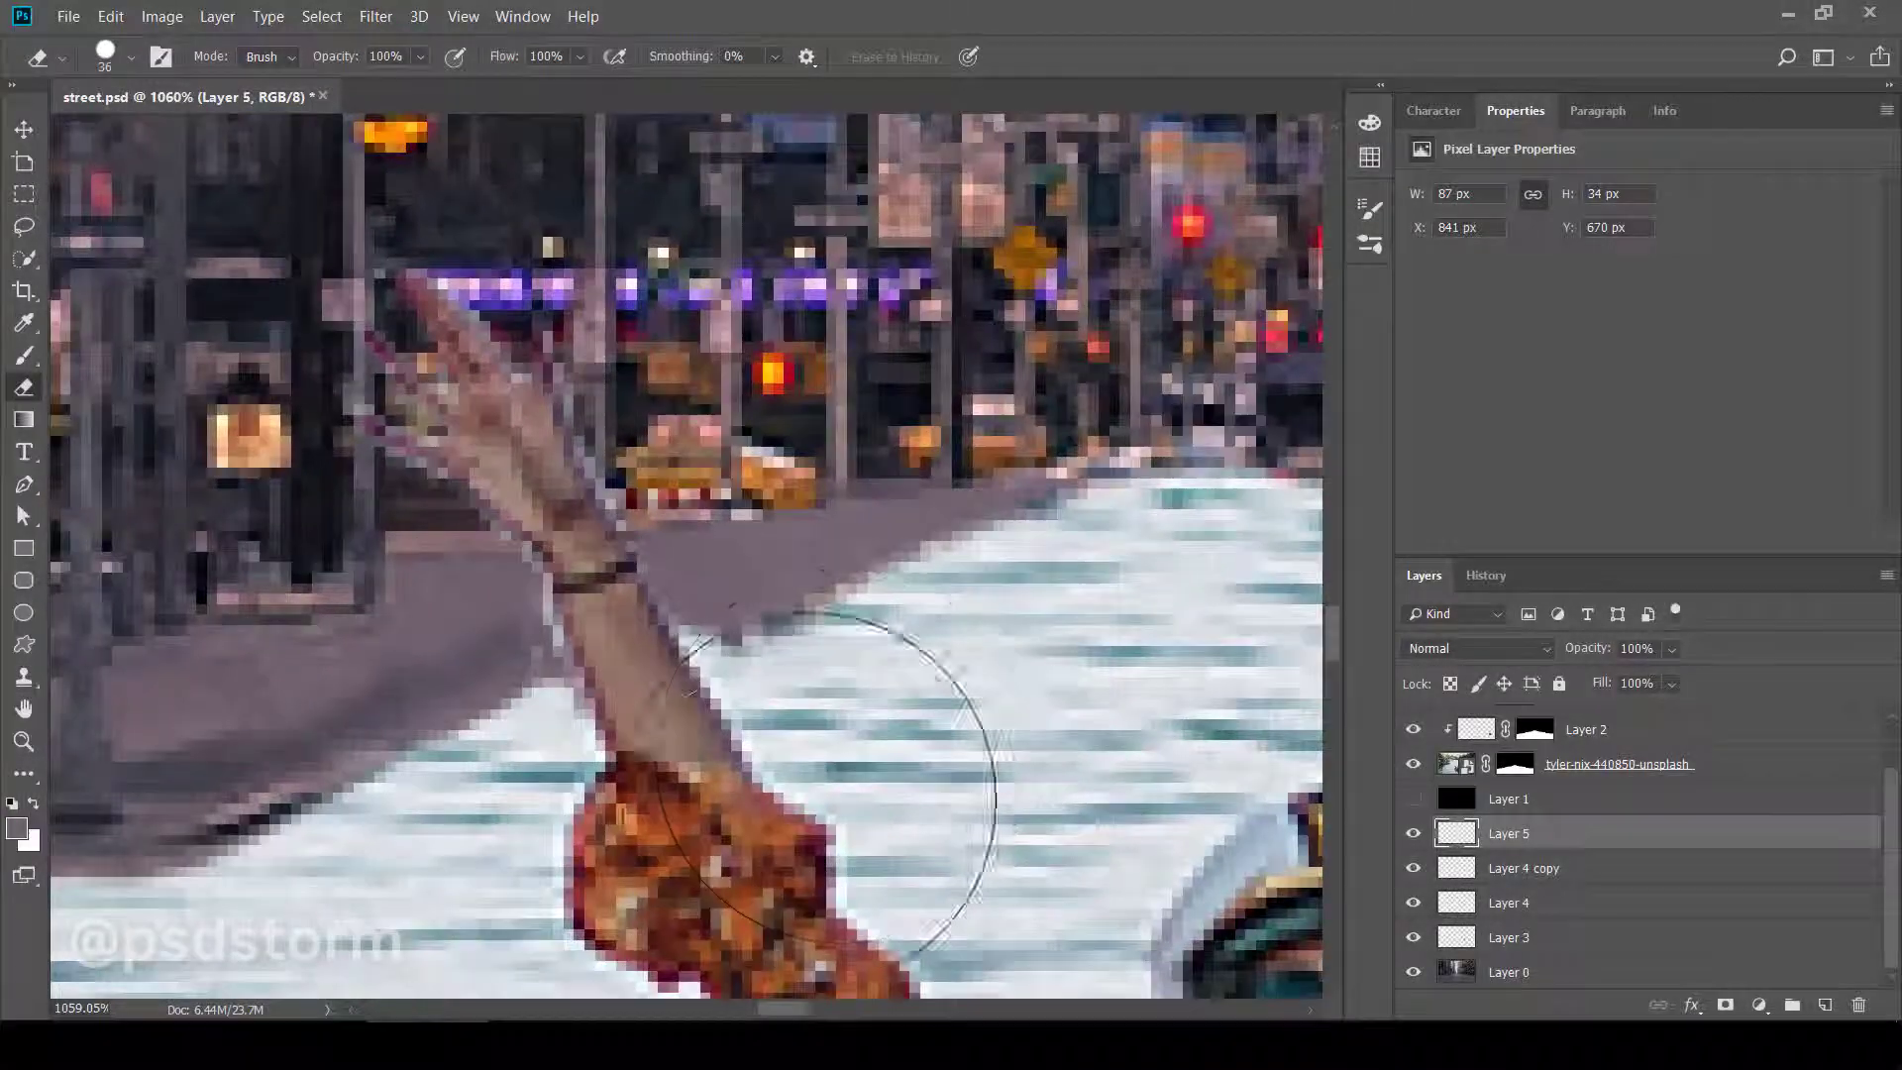
key("bracketleft")
key("bracketleft")
key("bracketleft")
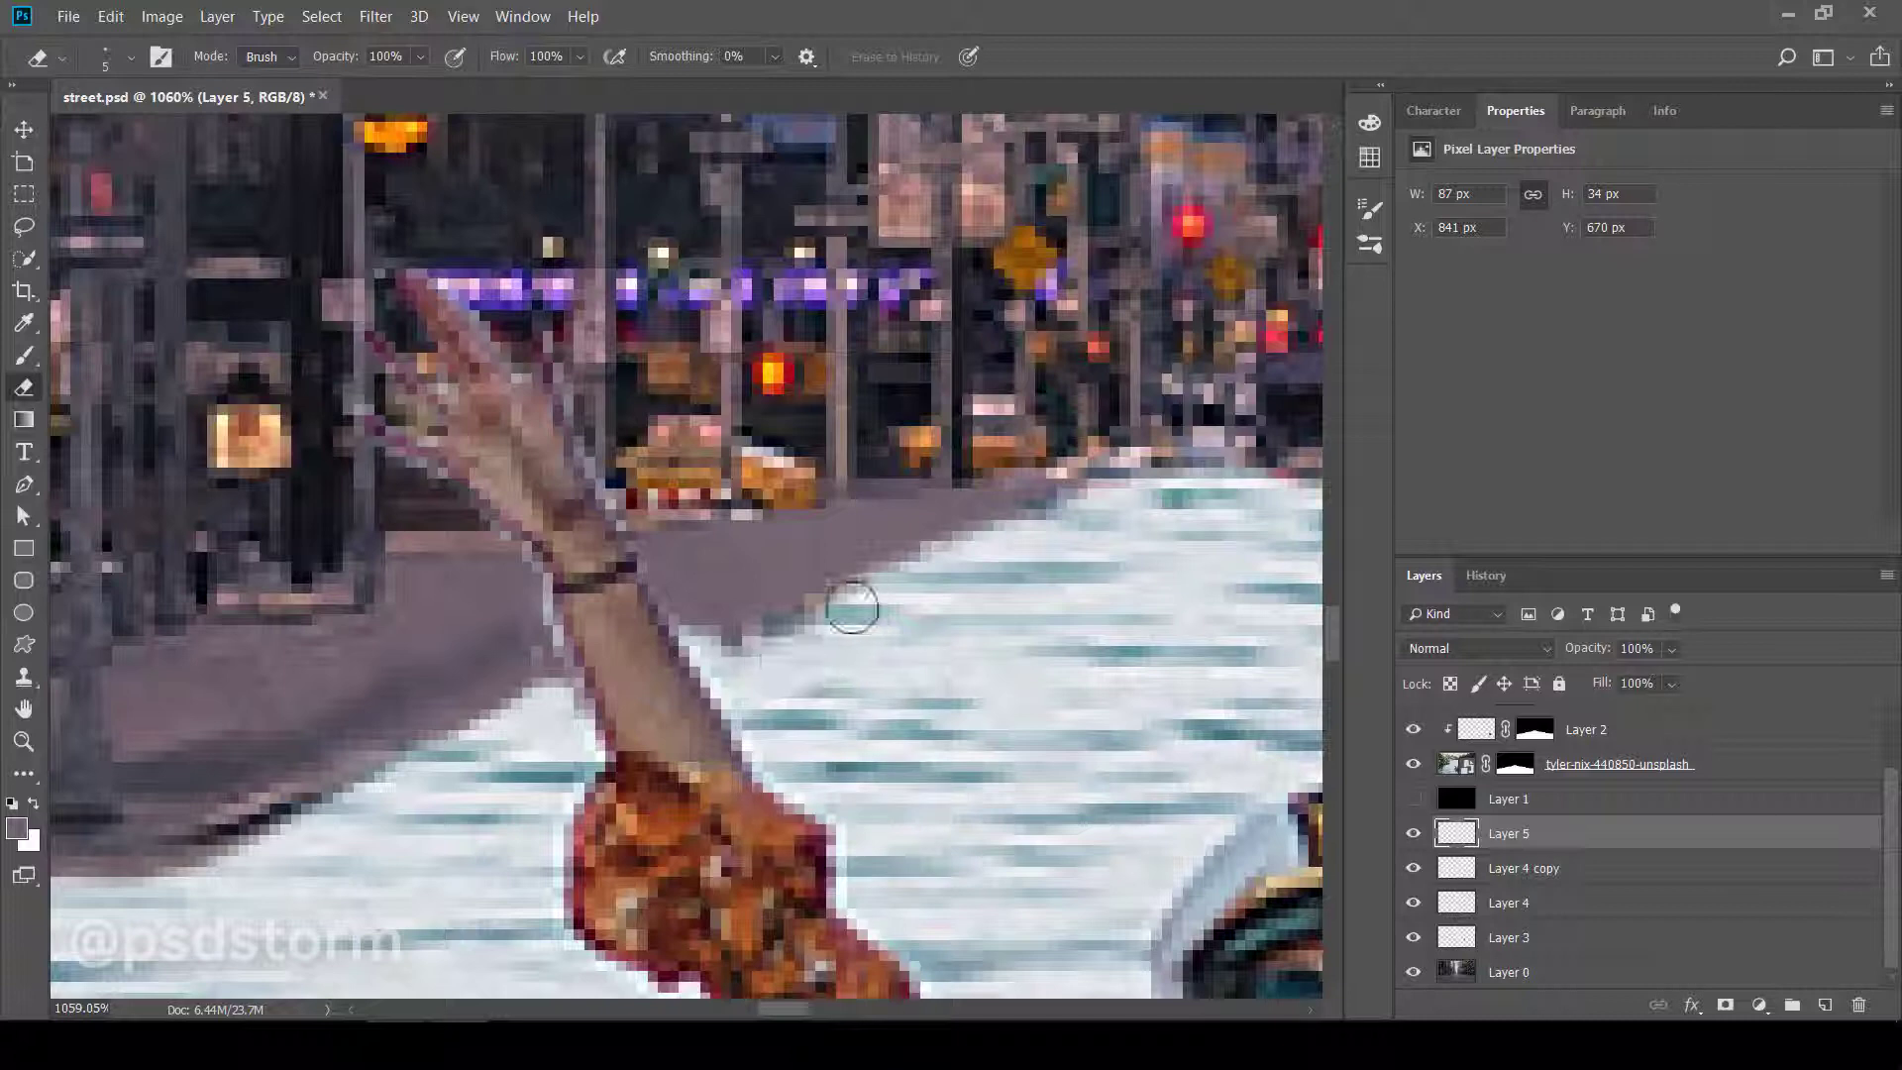
left_click_drag(852, 607, 964, 566)
- Brush along the grey-and-water boundary below the raised arm
scroll(859, 721, "down", 3)
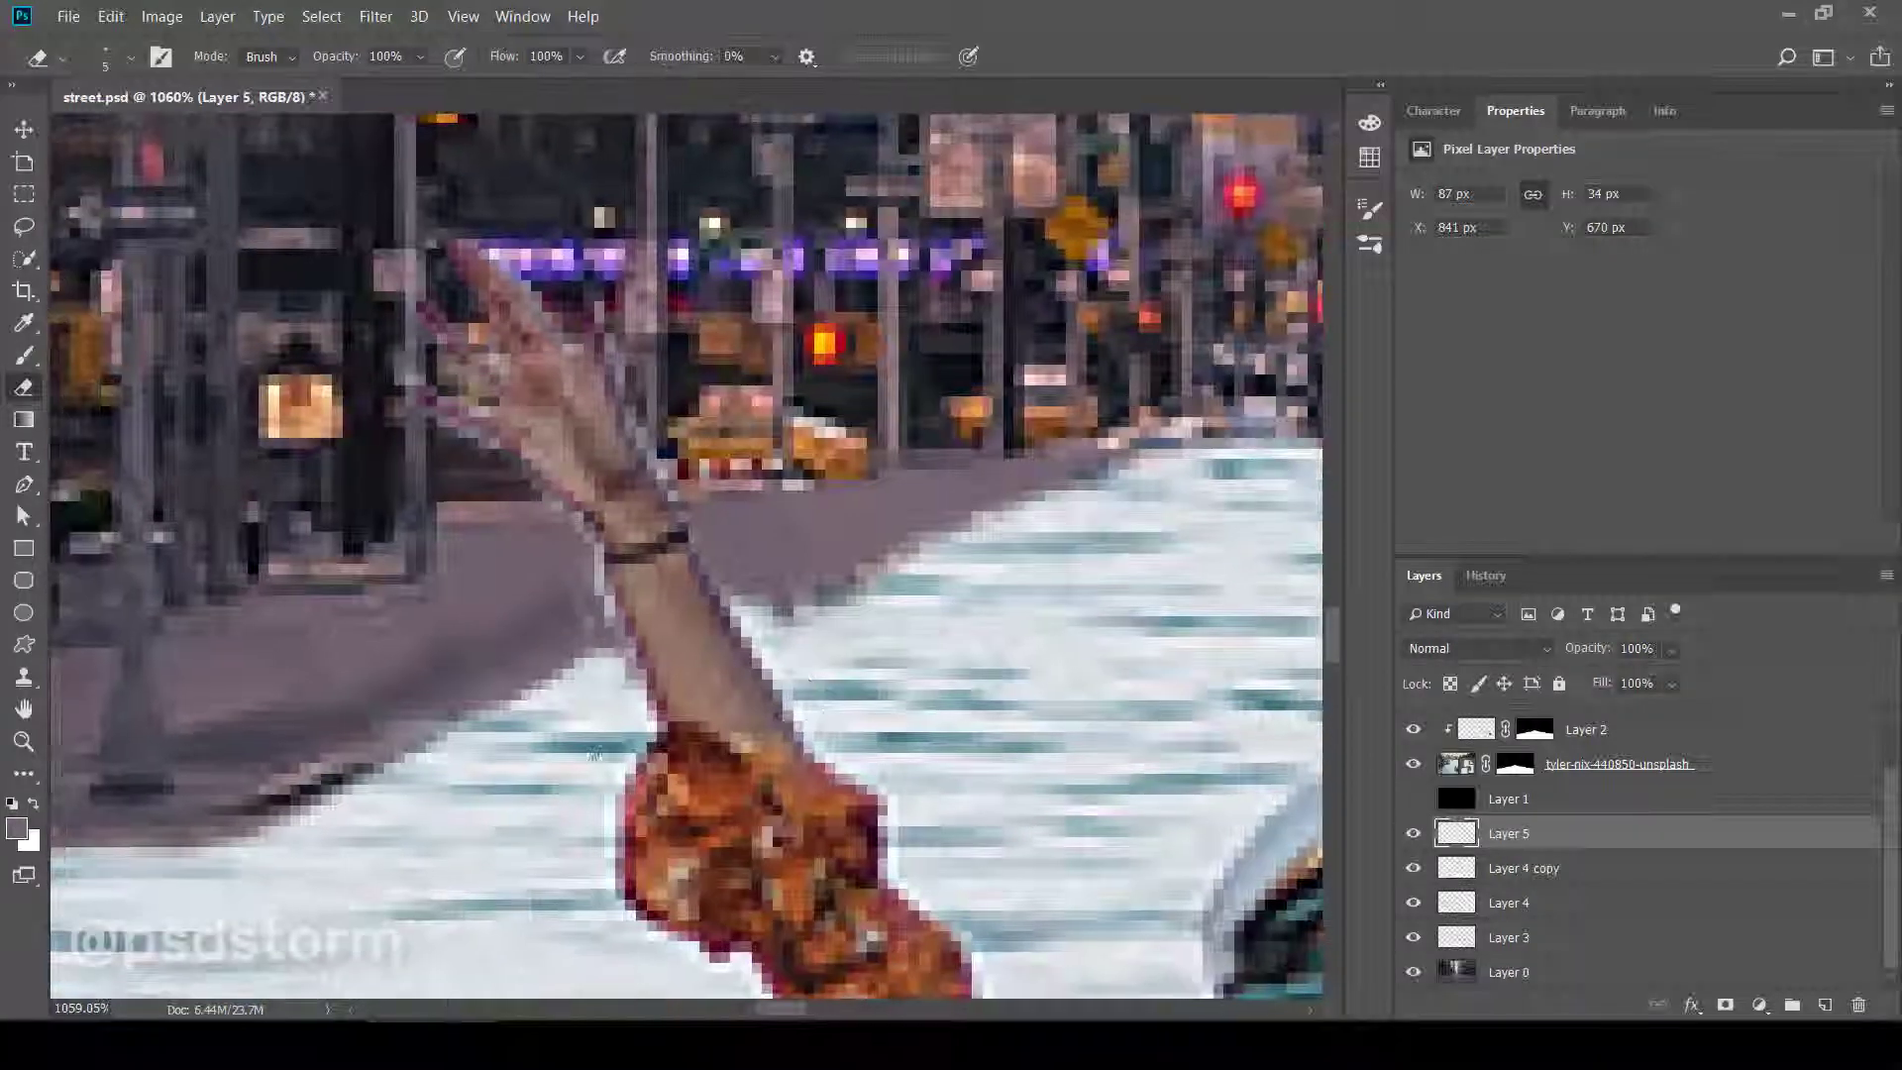
scroll(705, 709, "up", 2)
scroll(689, 679, "up", 1)
scroll(1100, 812, "up", 2)
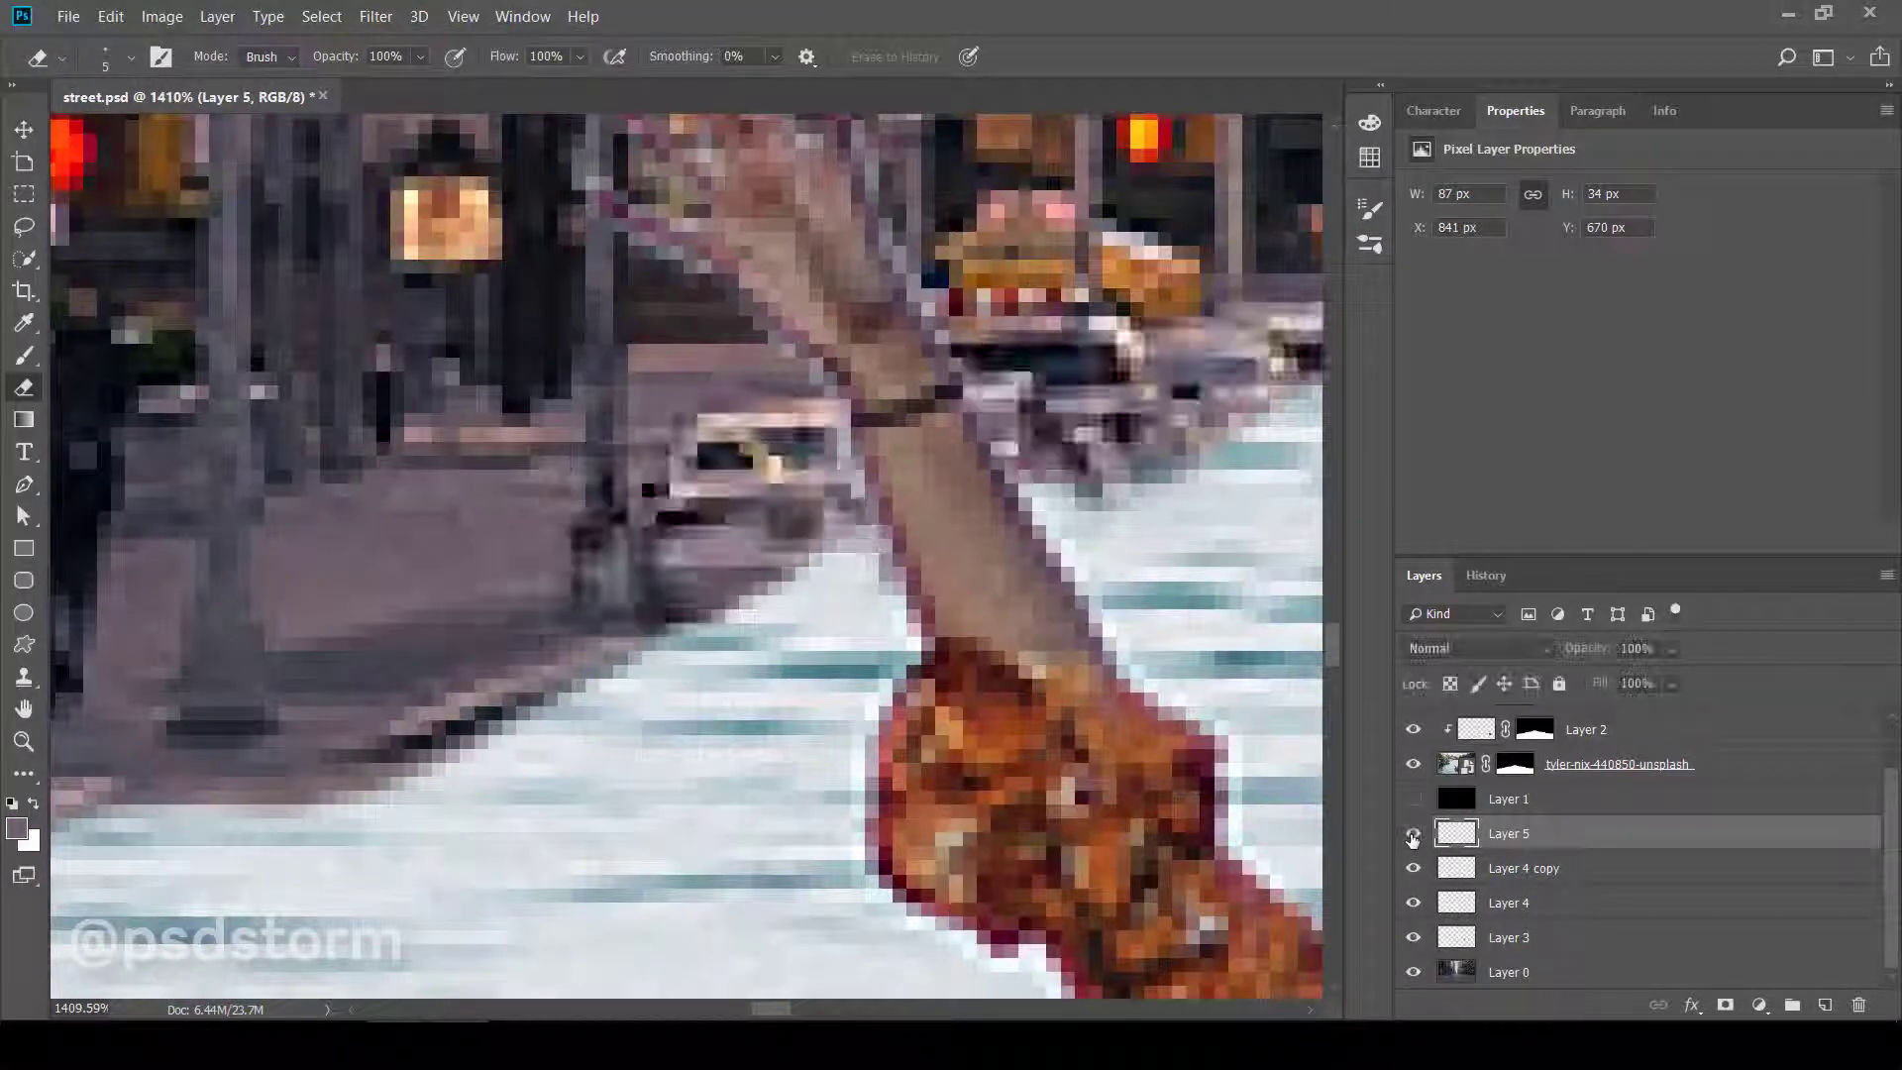
scroll(1099, 812, "down", 1)
scroll(694, 814, "up", 1)
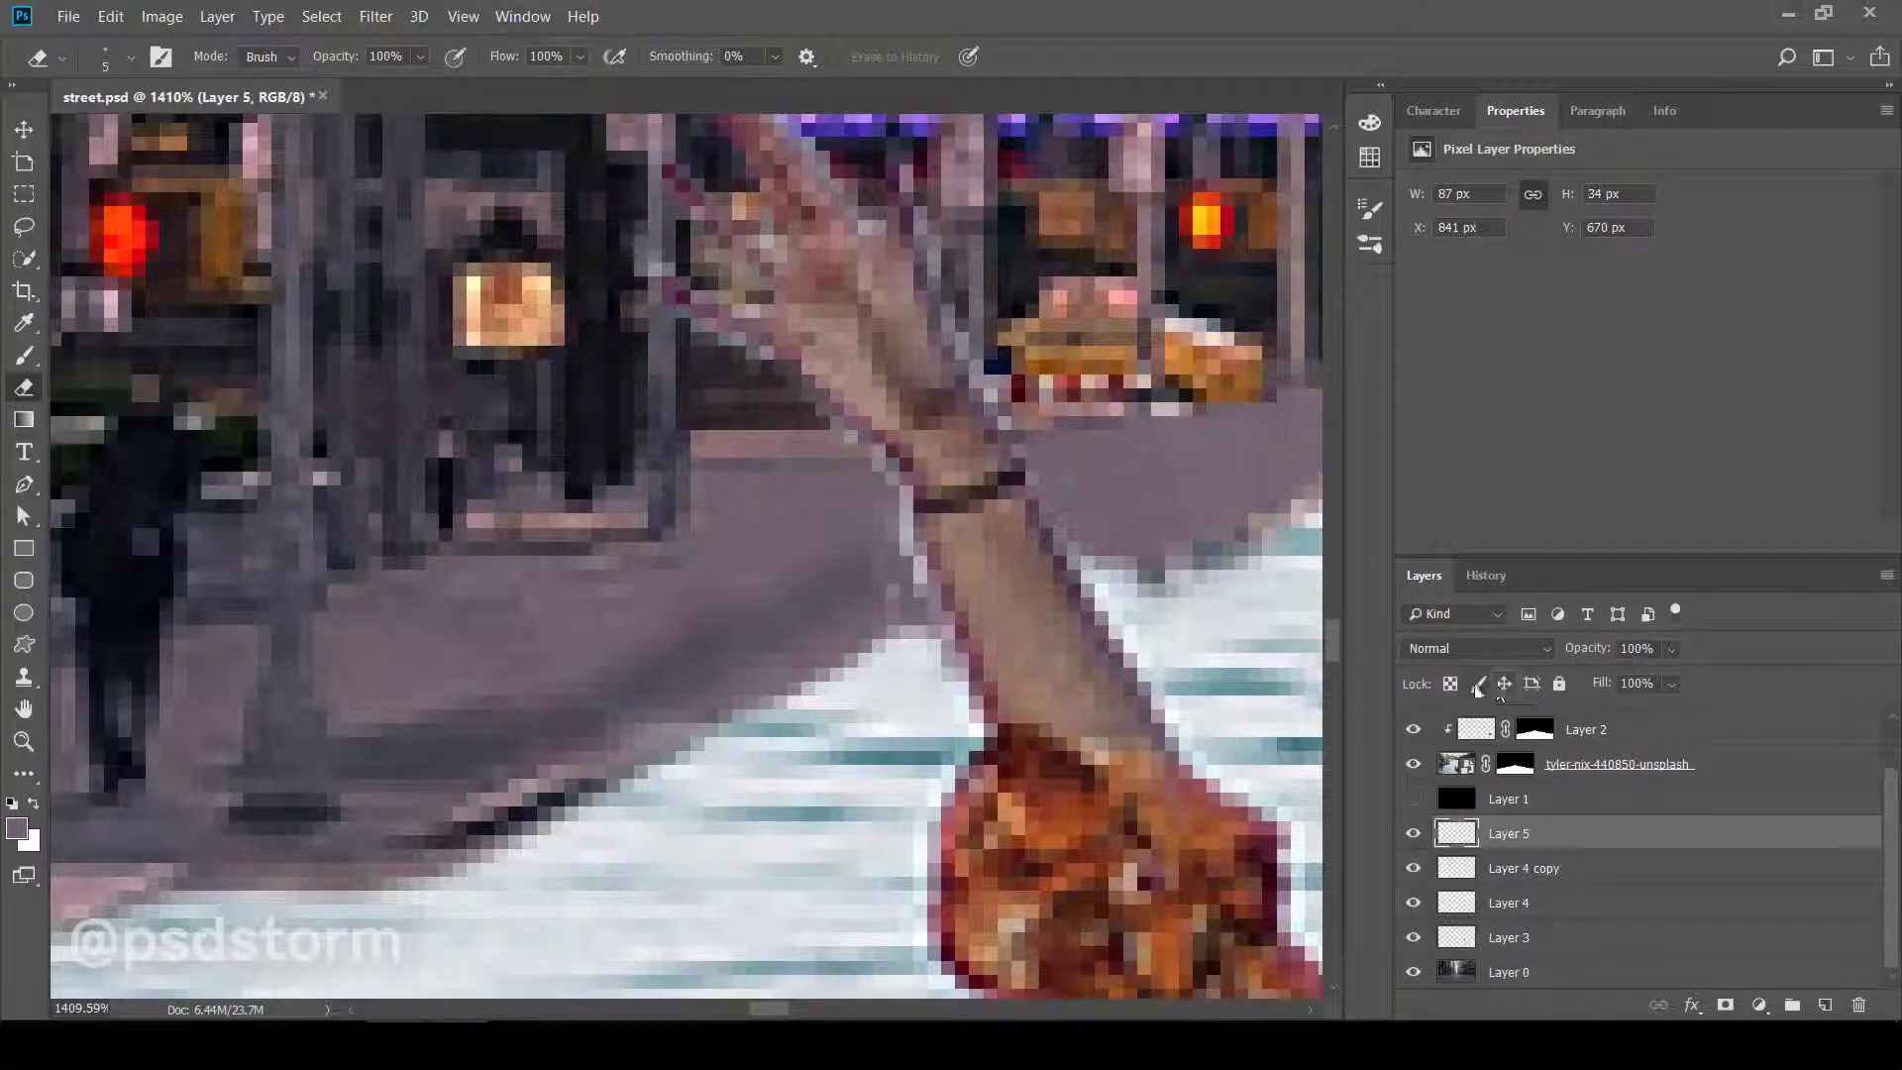
key("b")
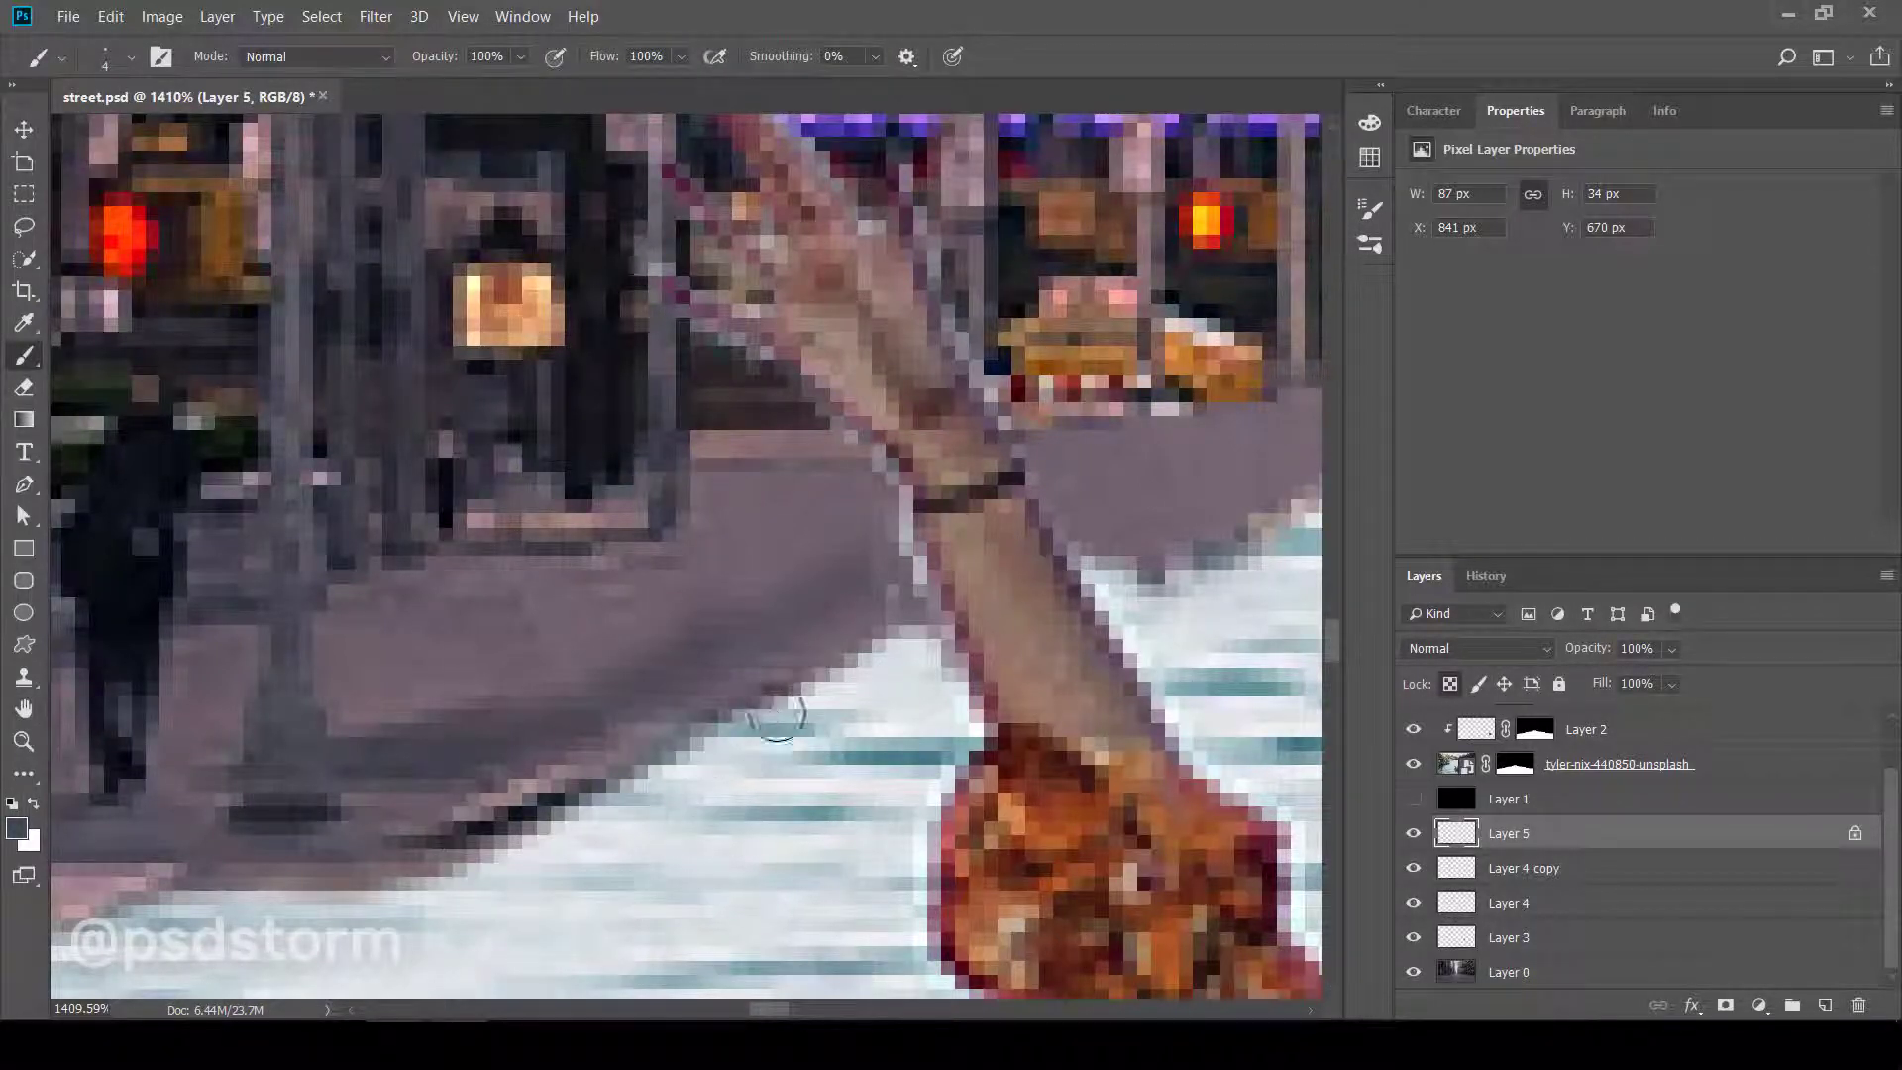
left_click_drag(885, 680, 639, 782)
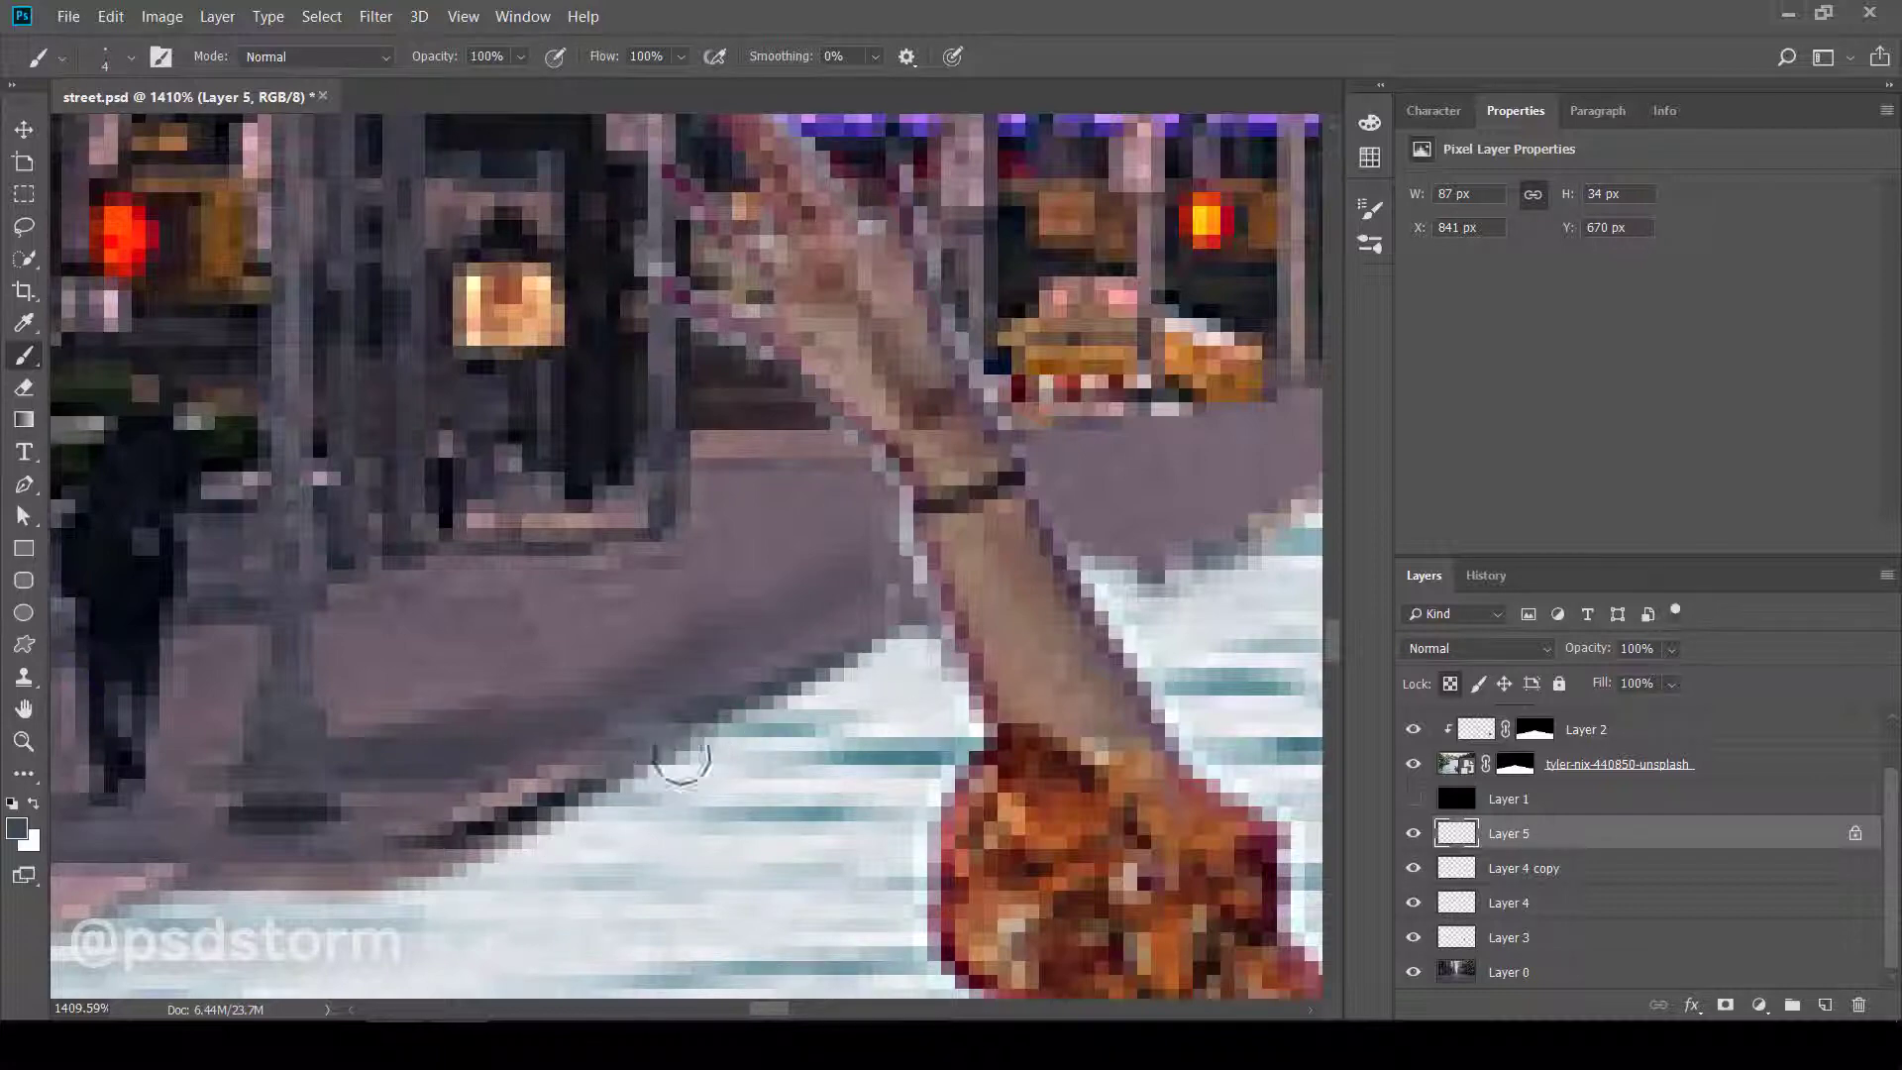
- Pan and zoom up the street edge to show more of the raised arm
scroll(681, 763, "right", 5)
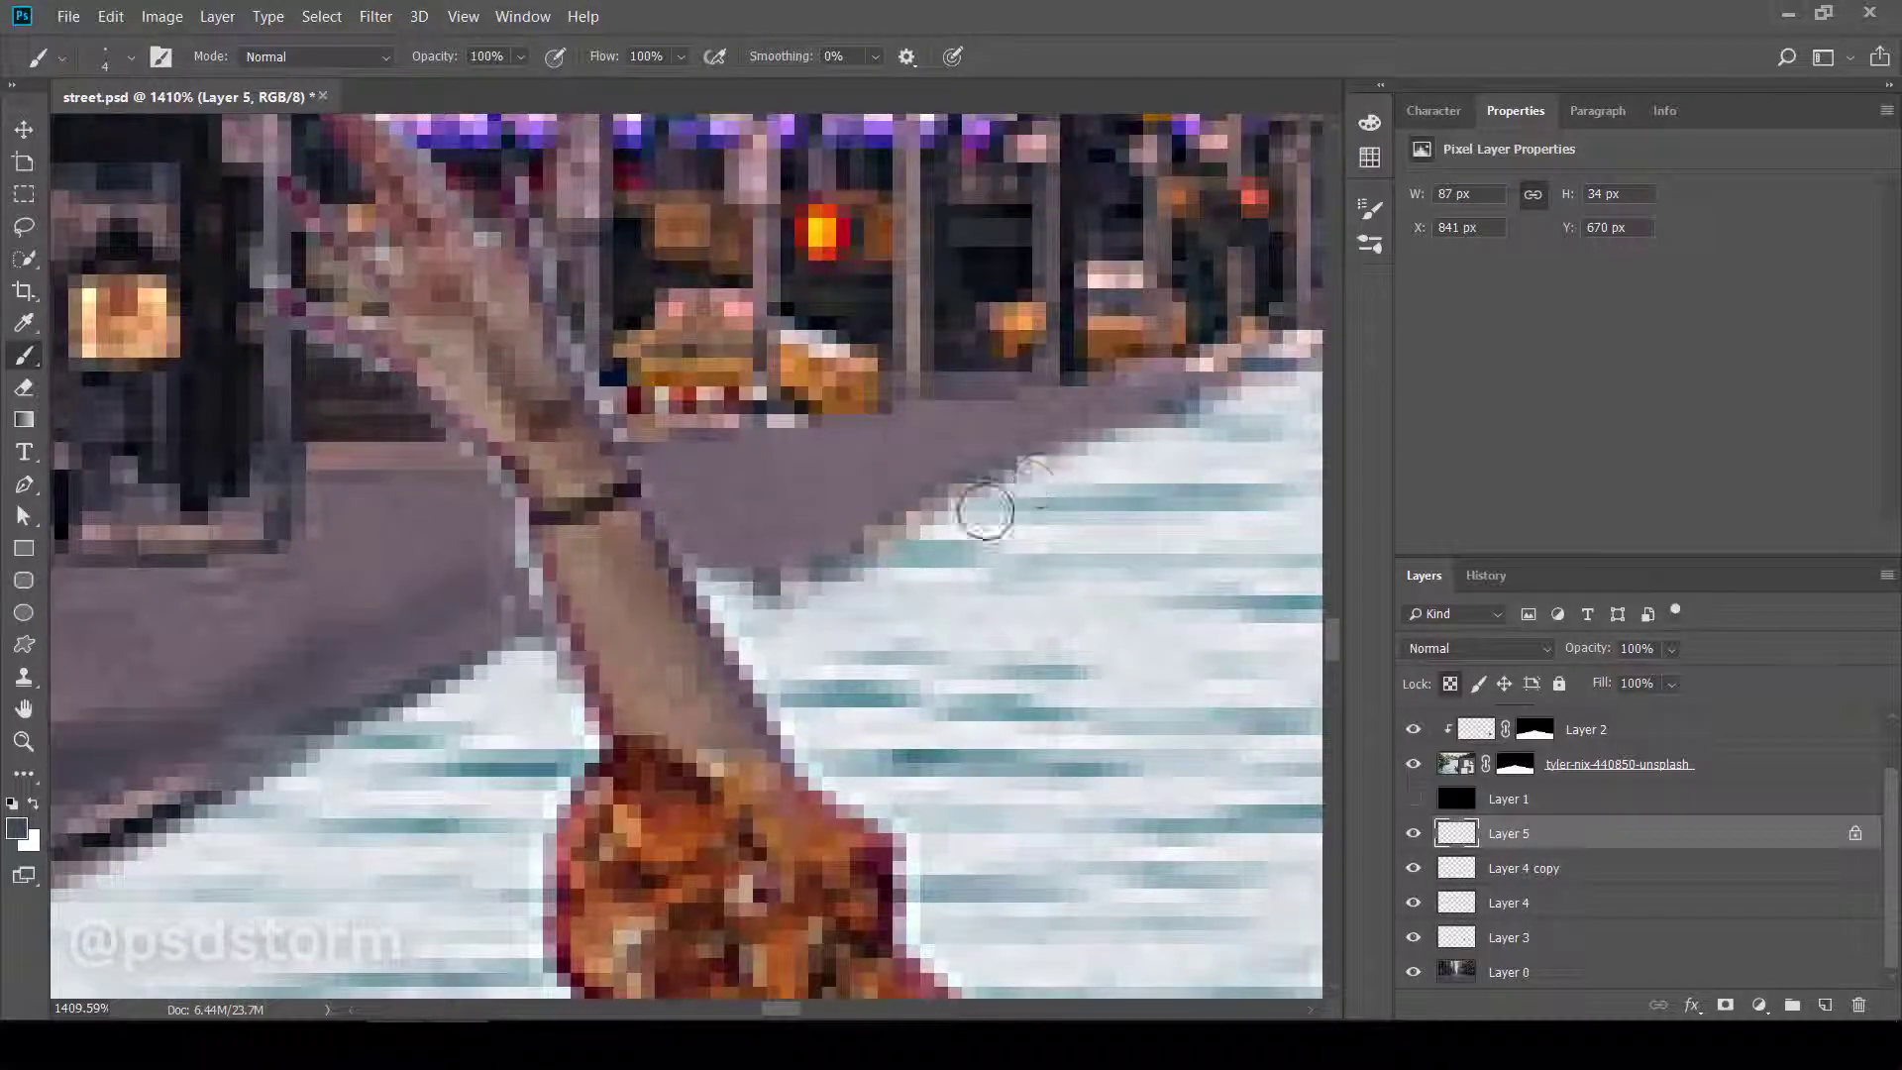
left_click_drag(1203, 426, 951, 562)
scroll(608, 680, "down", 2)
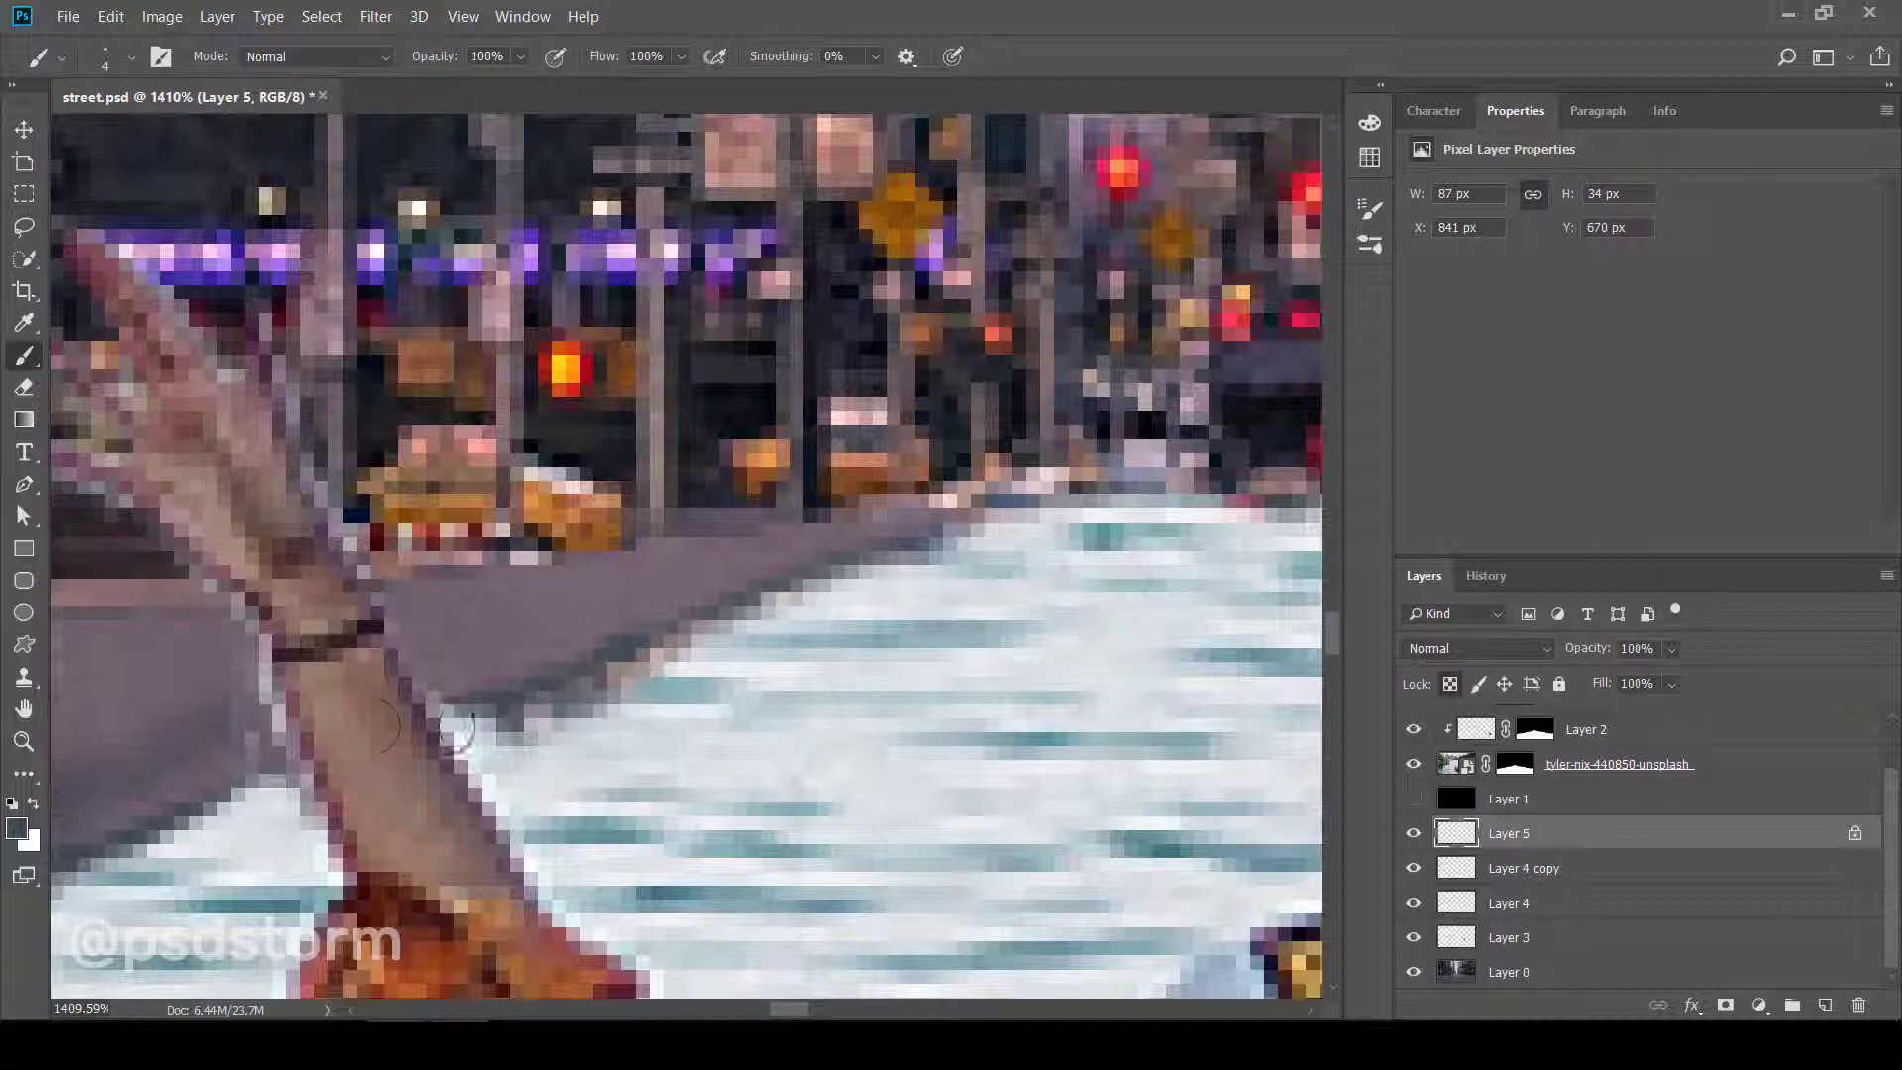
scroll(604, 680, "down", 2)
scroll(599, 681, "down", 2)
scroll(593, 682, "up", 5)
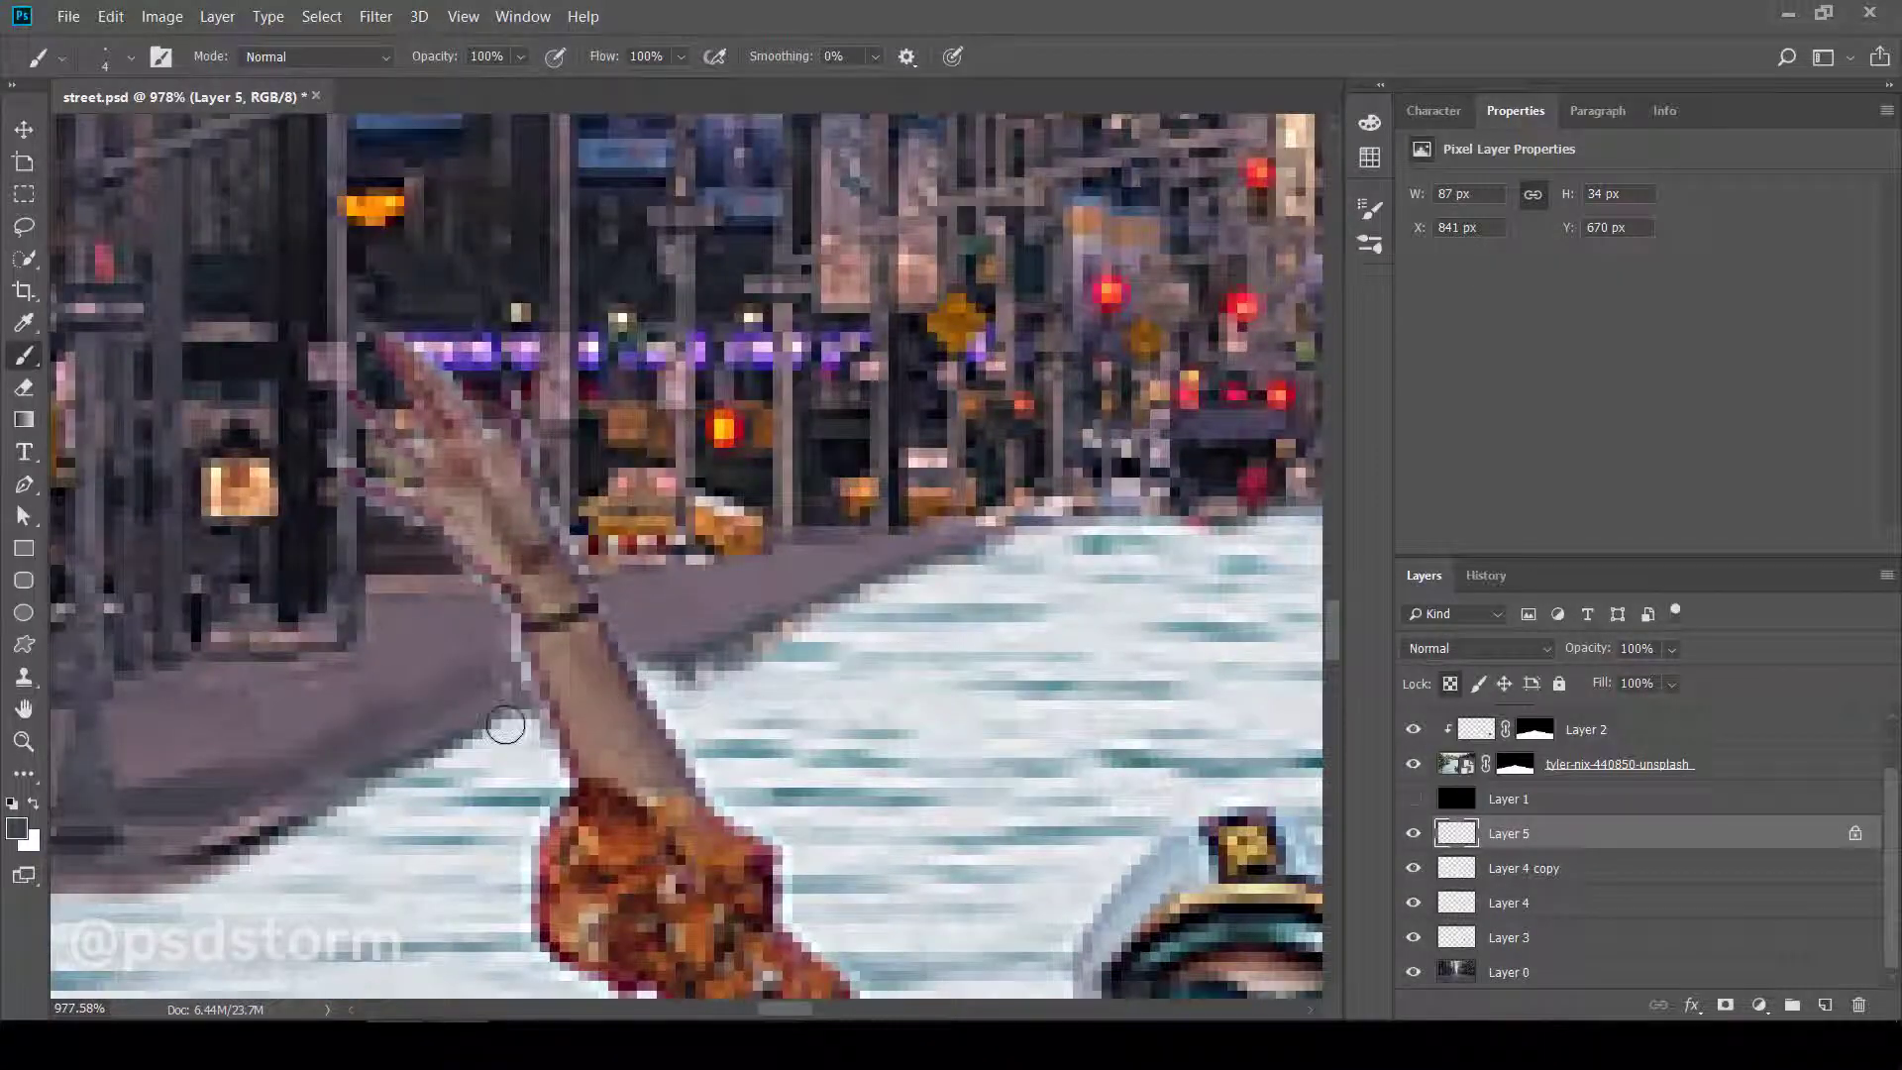
left_click_drag(376, 713, 654, 706)
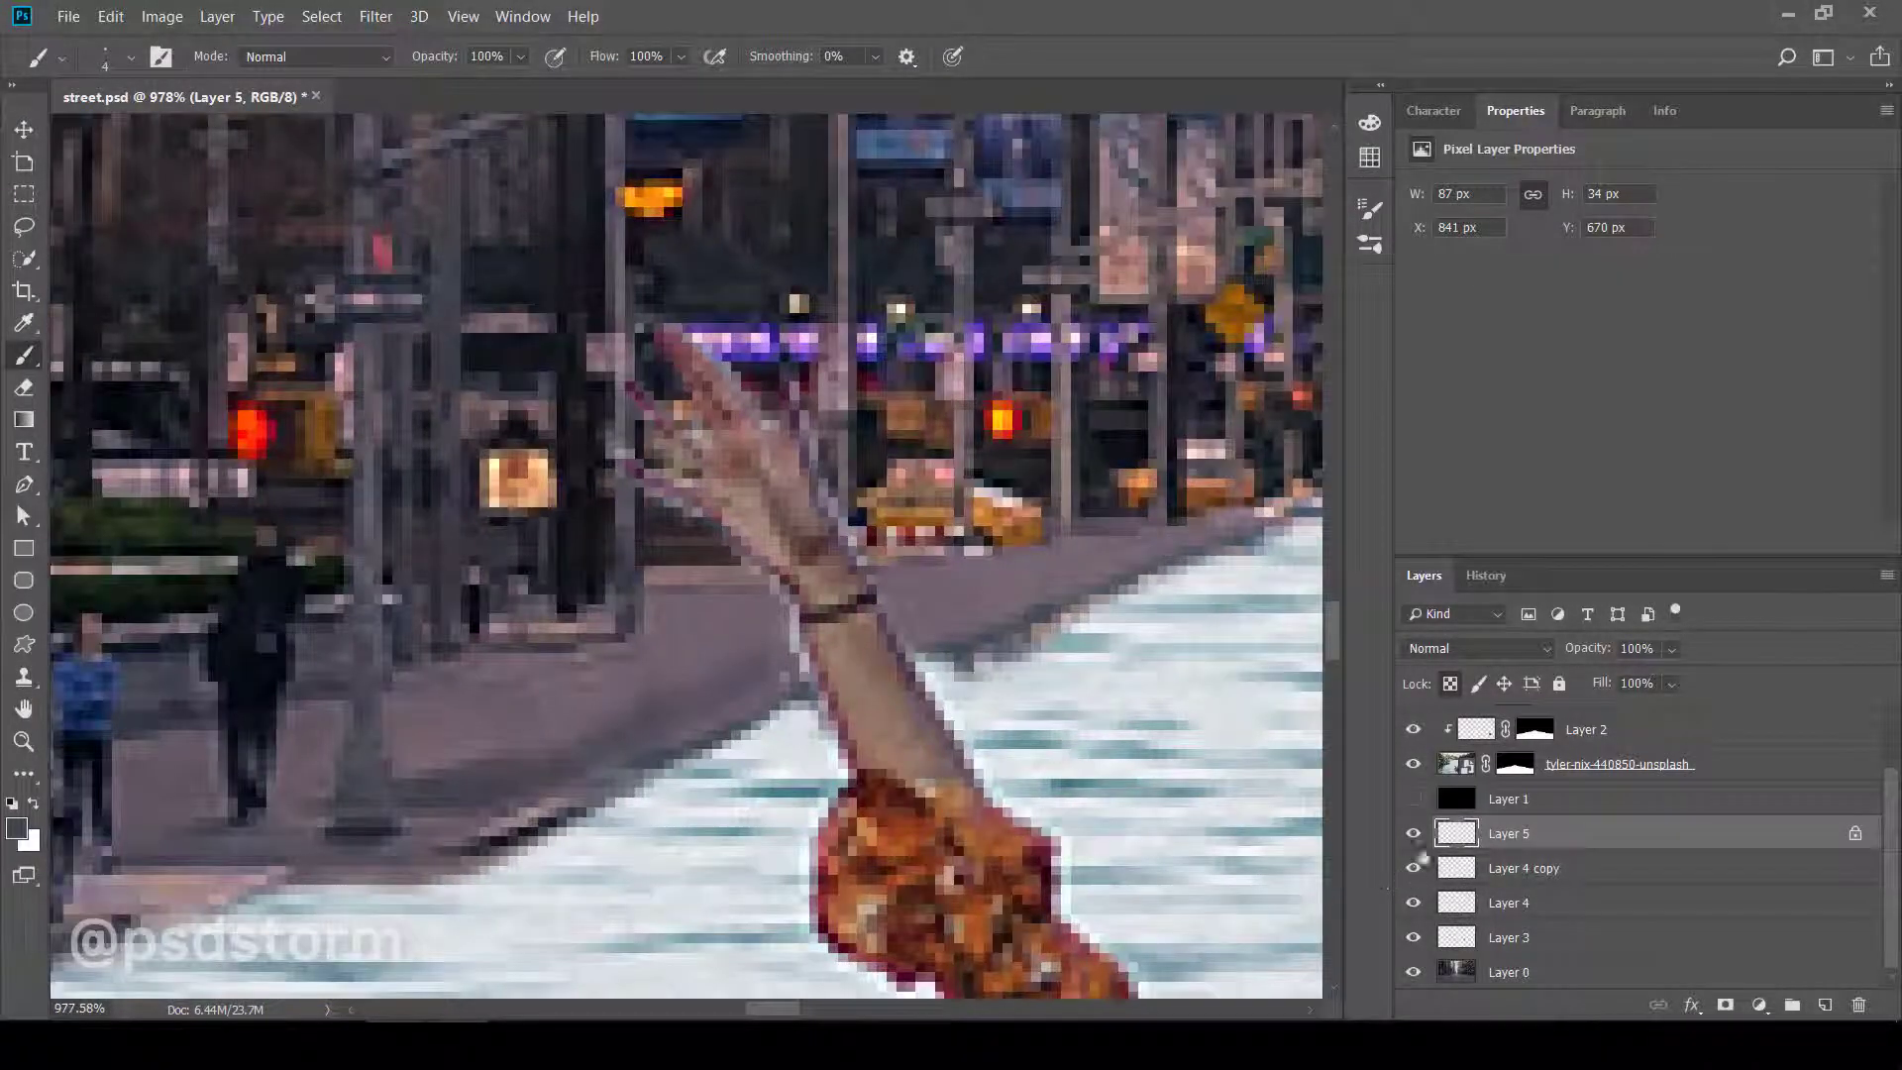
left_click_drag(1146, 828, 1086, 843)
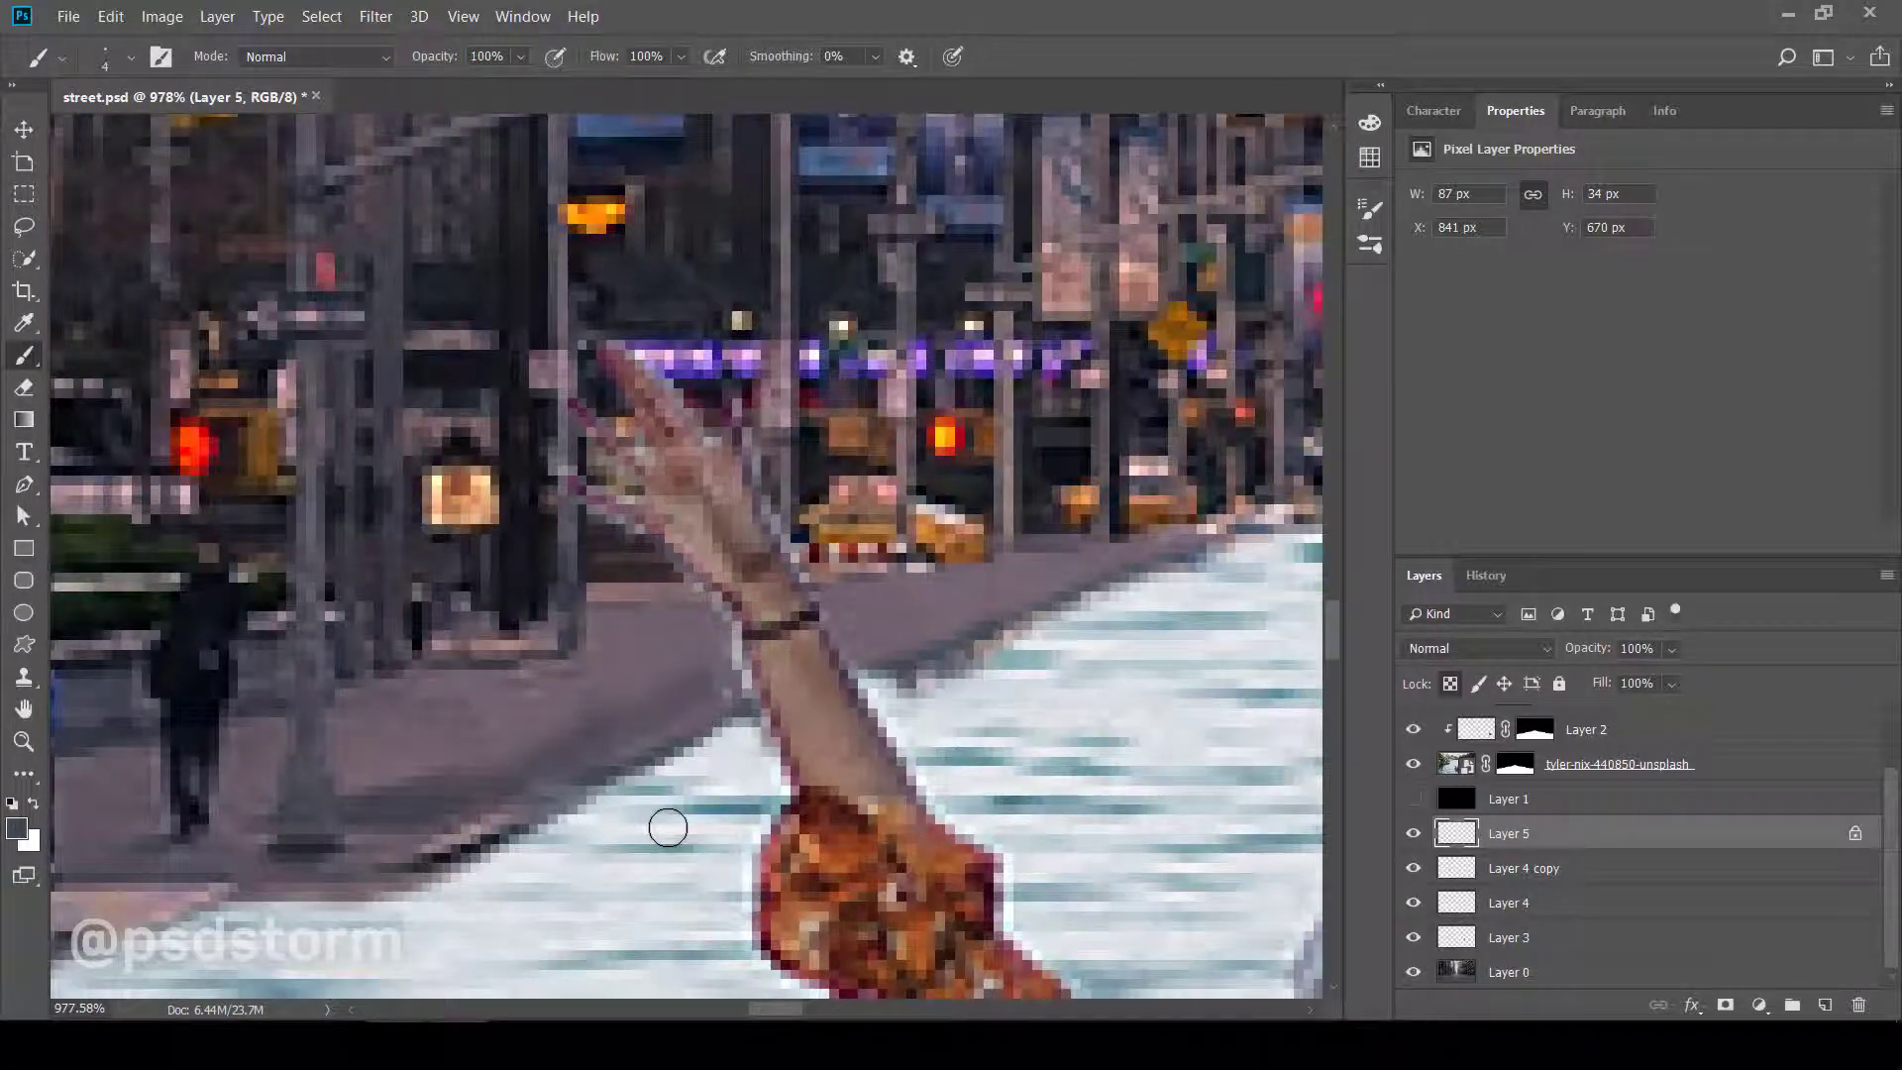
scroll(667, 828, "down", 5)
scroll(599, 827, "up", 5)
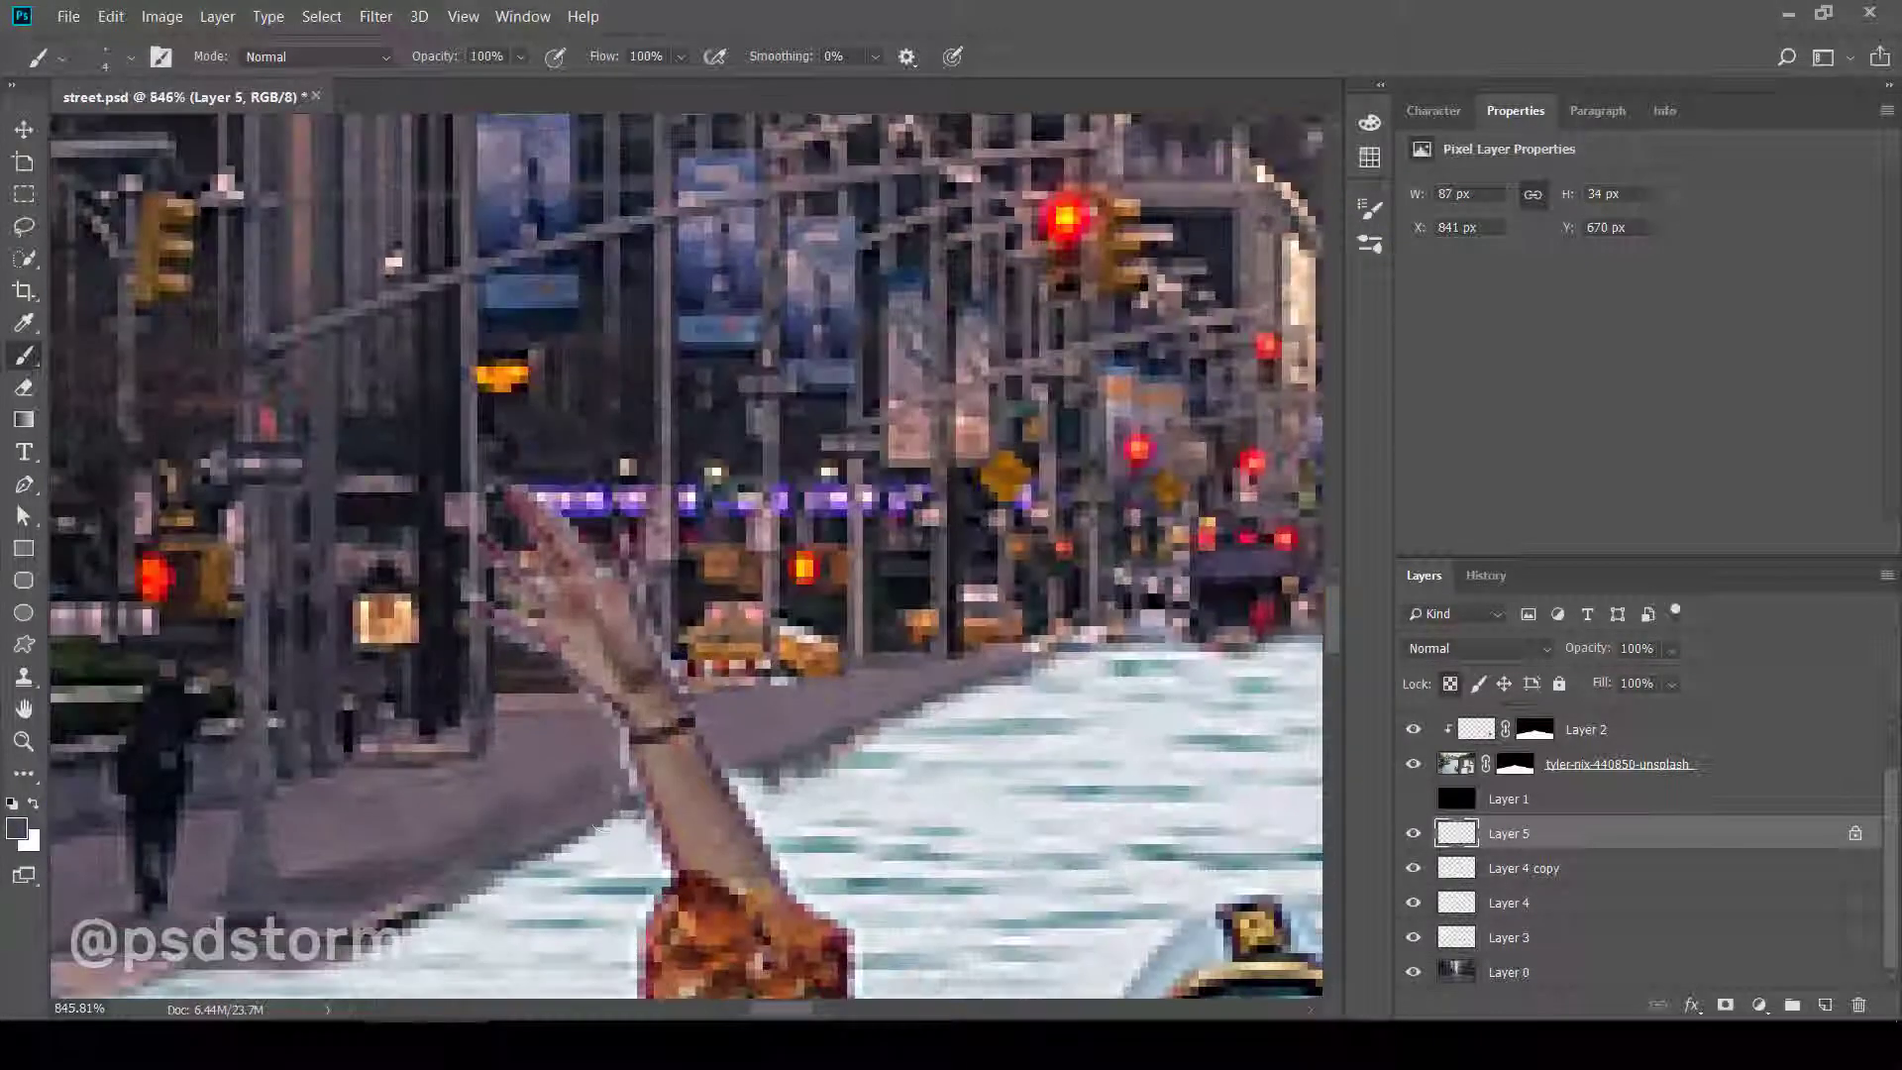
scroll(599, 827, "up", 2)
scroll(889, 666, "down", 3)
scroll(888, 666, "up", 4)
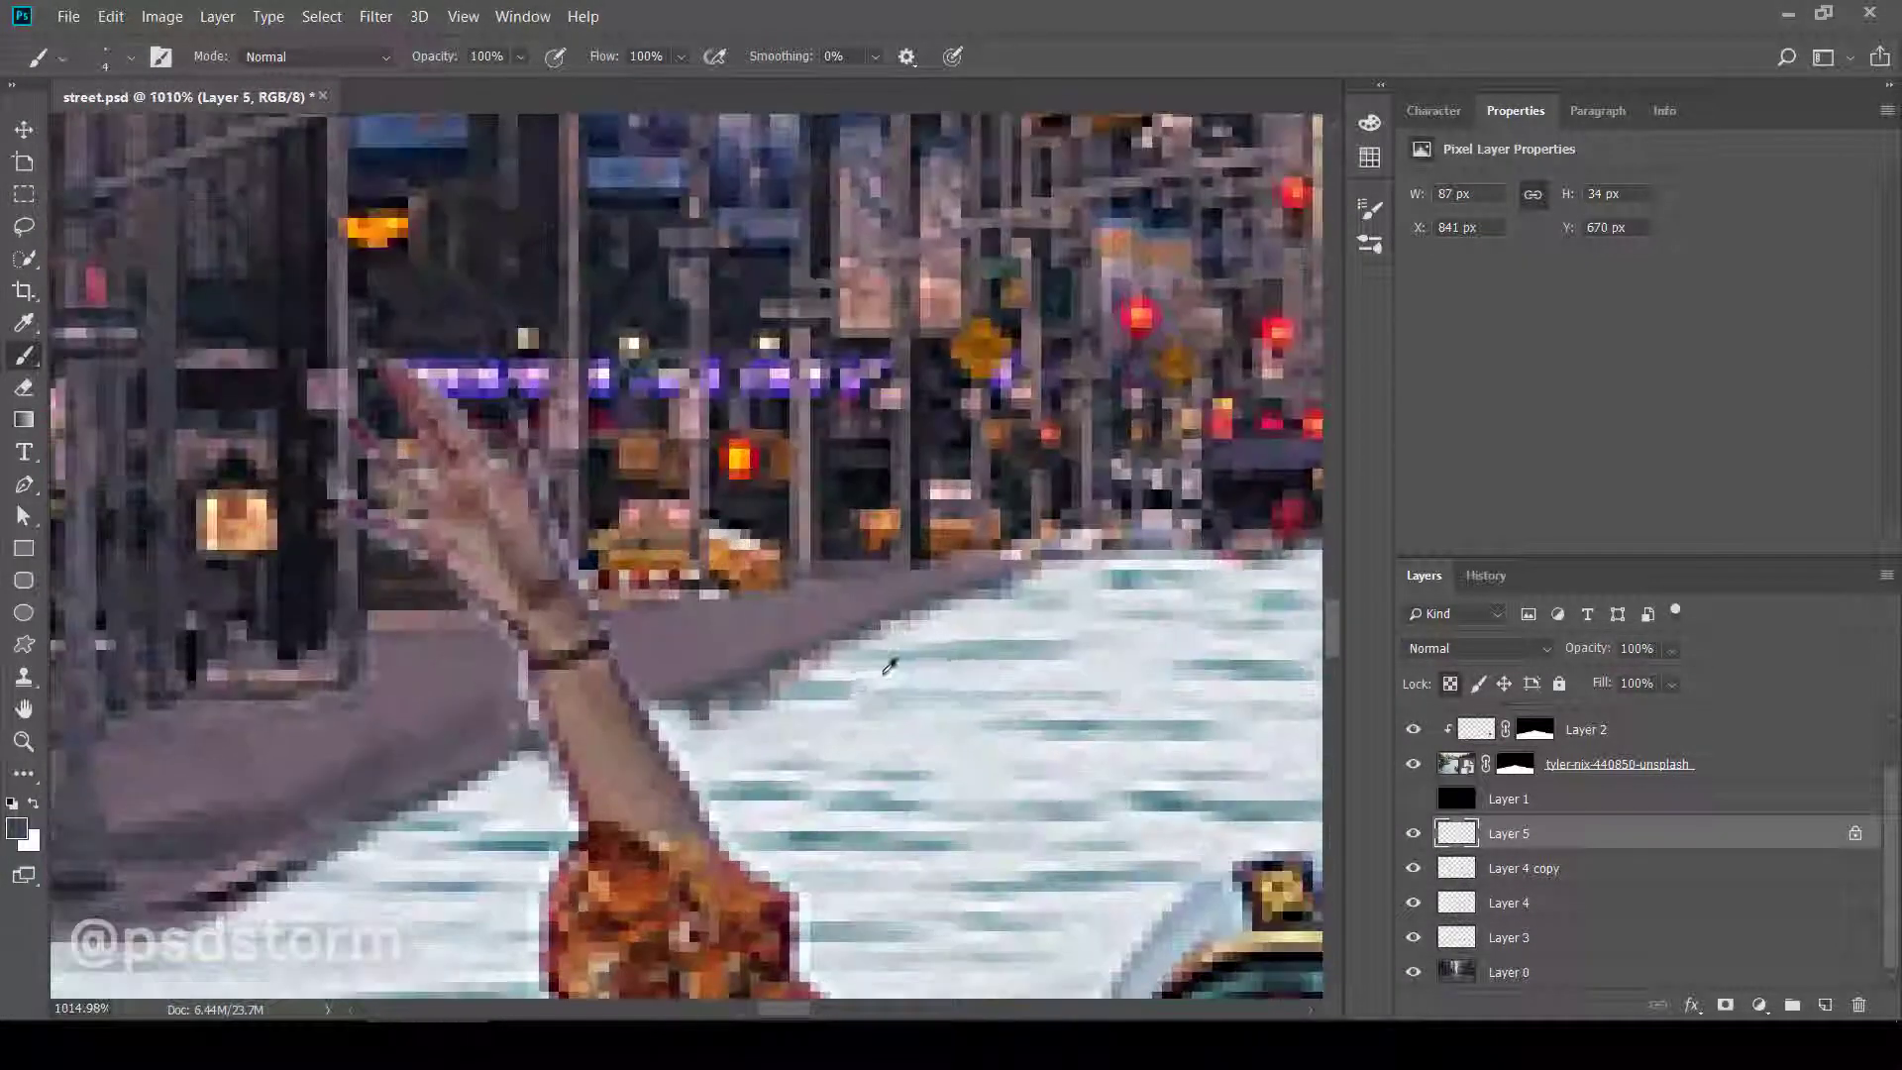
scroll(889, 667, "down", 2)
scroll(837, 666, "up", 2)
- Target the unsplash photo layer's mask with the brush ready for touch-ups
key("e")
scroll(837, 666, "up", 2)
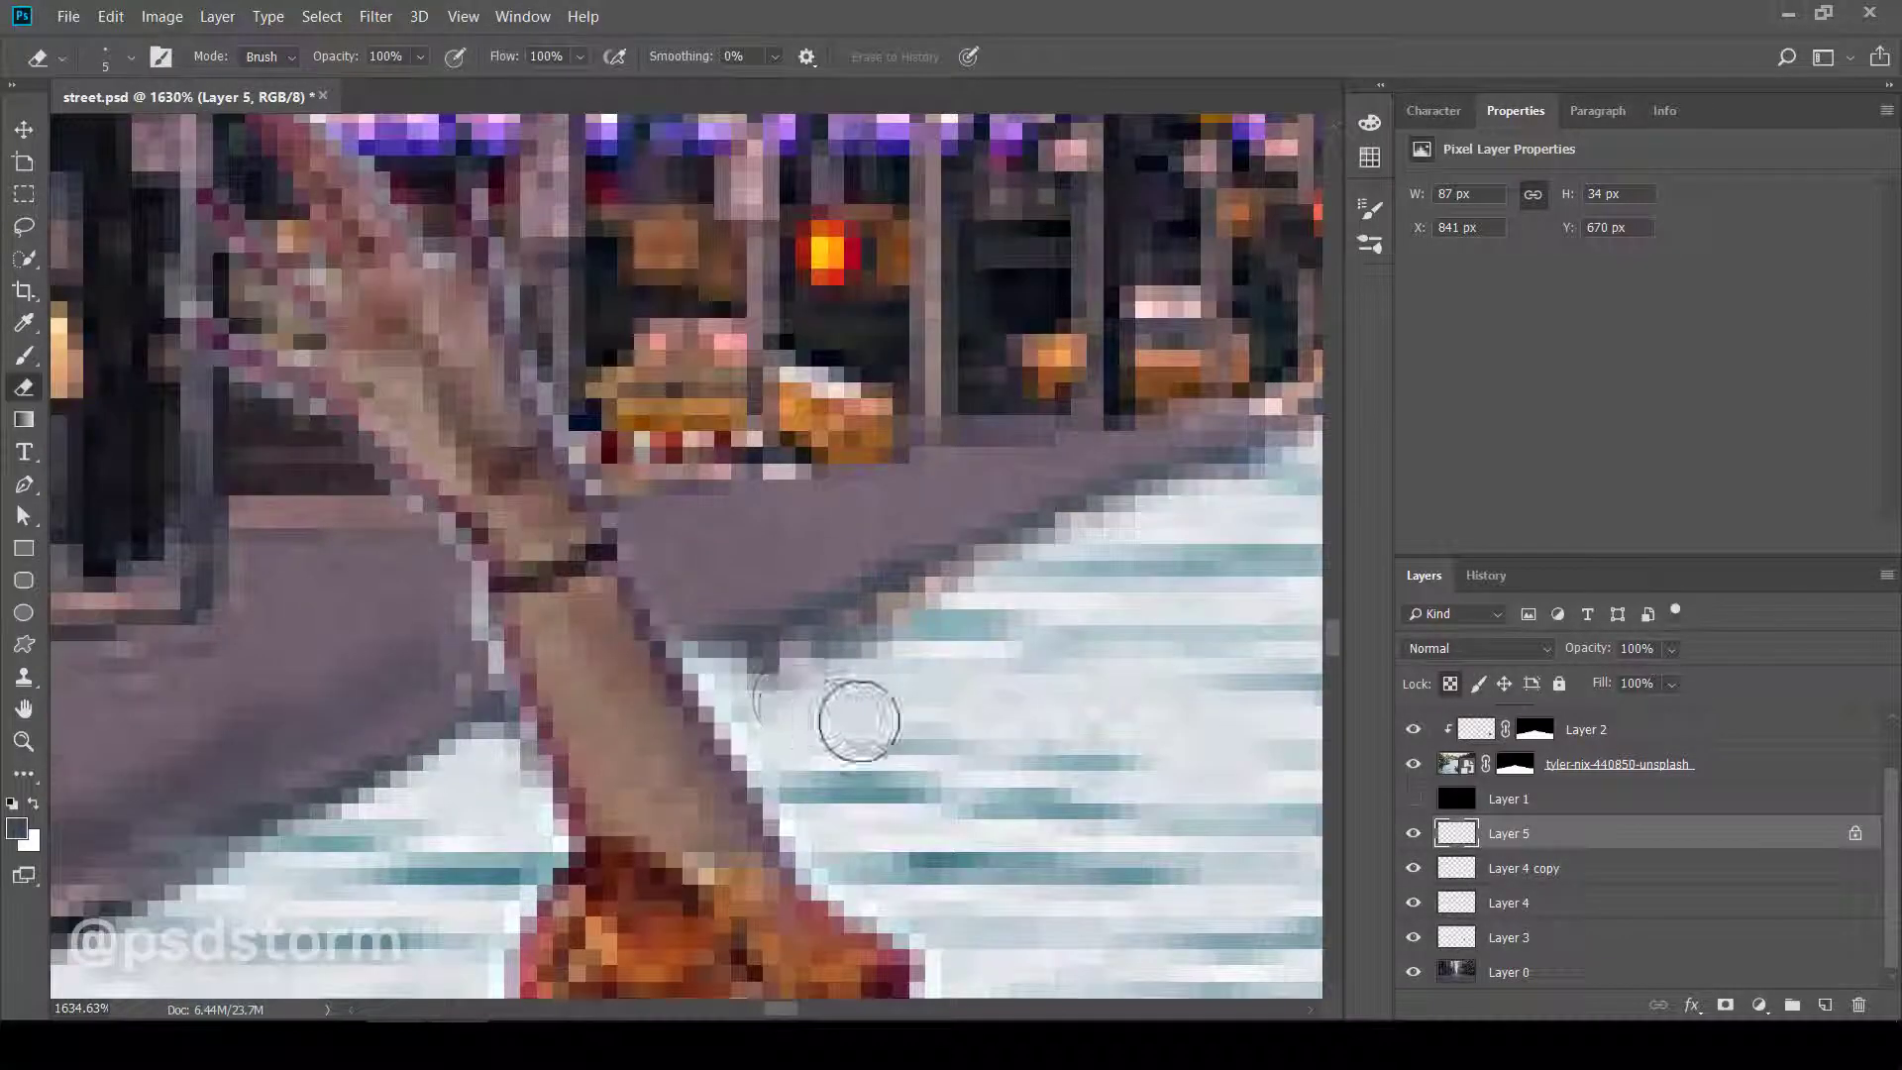
scroll(994, 721, "down", 2)
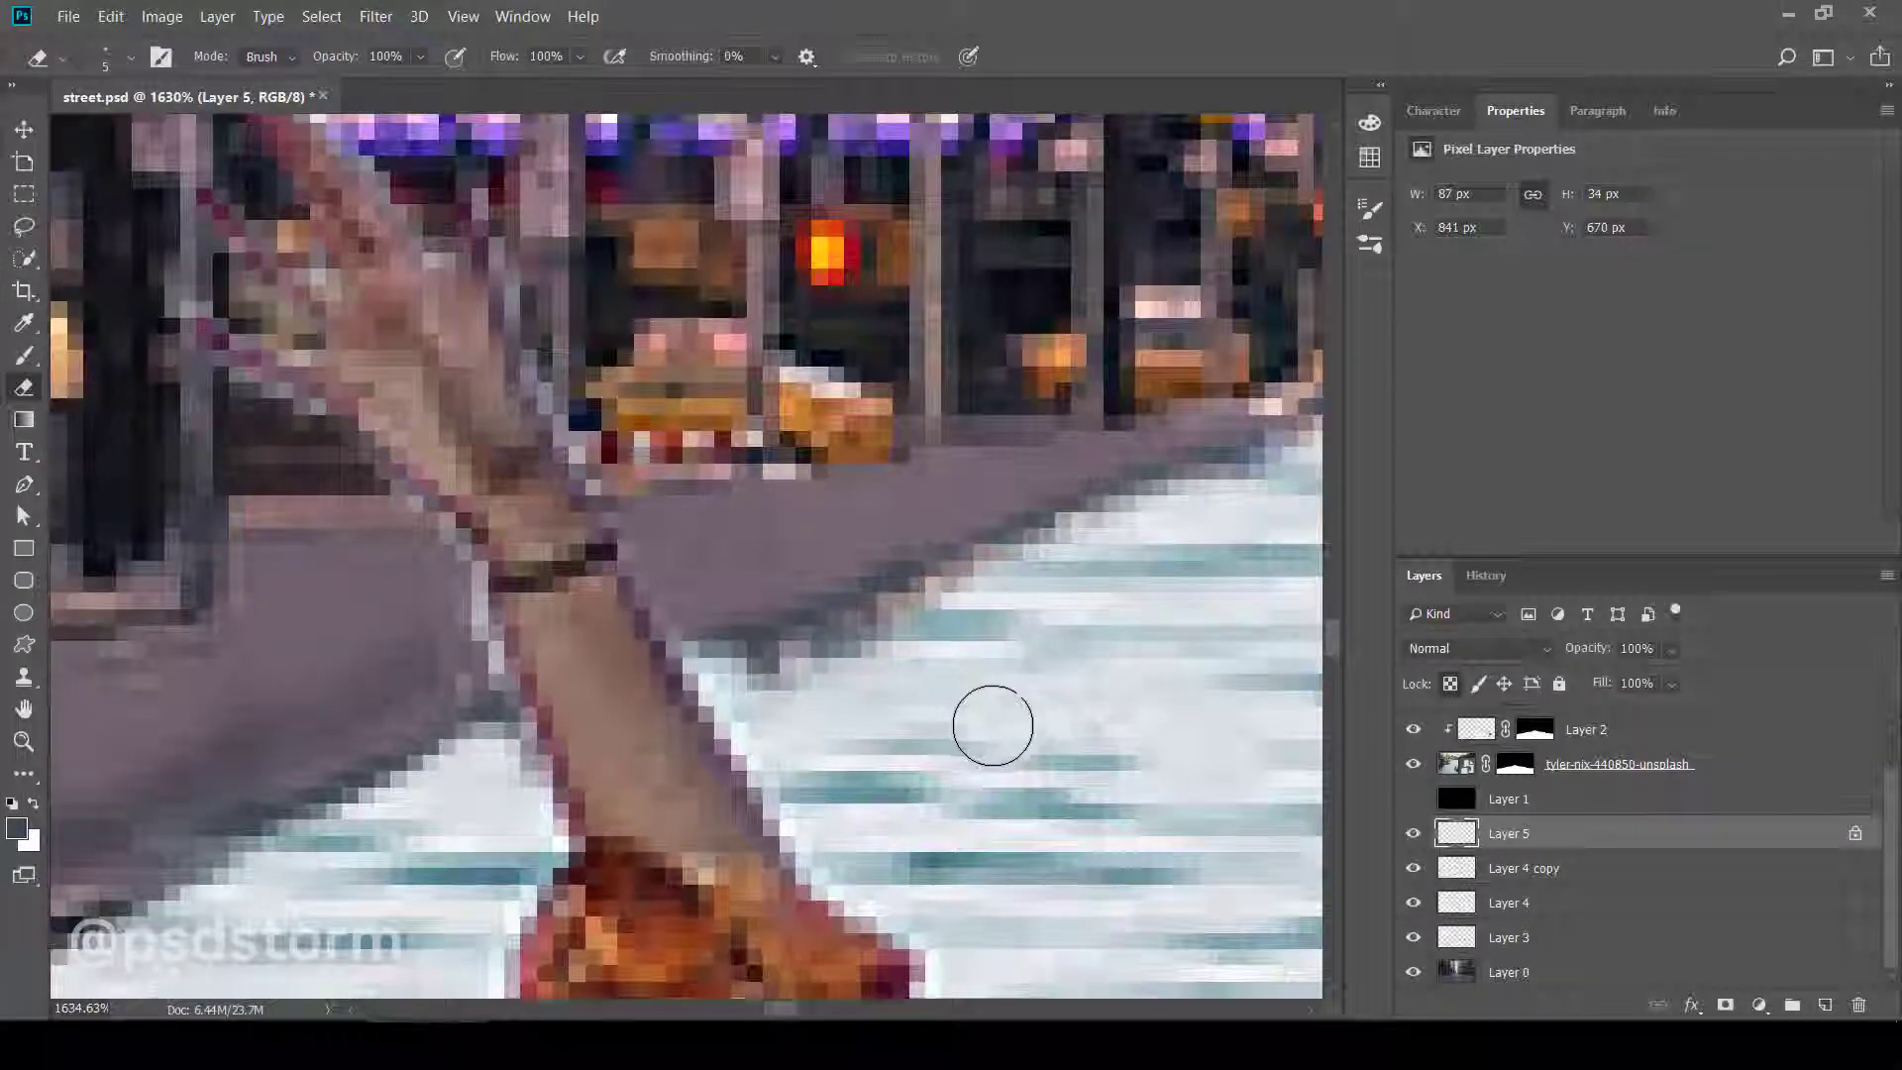
scroll(993, 721, "up", 2)
left_click(1515, 766)
key("b")
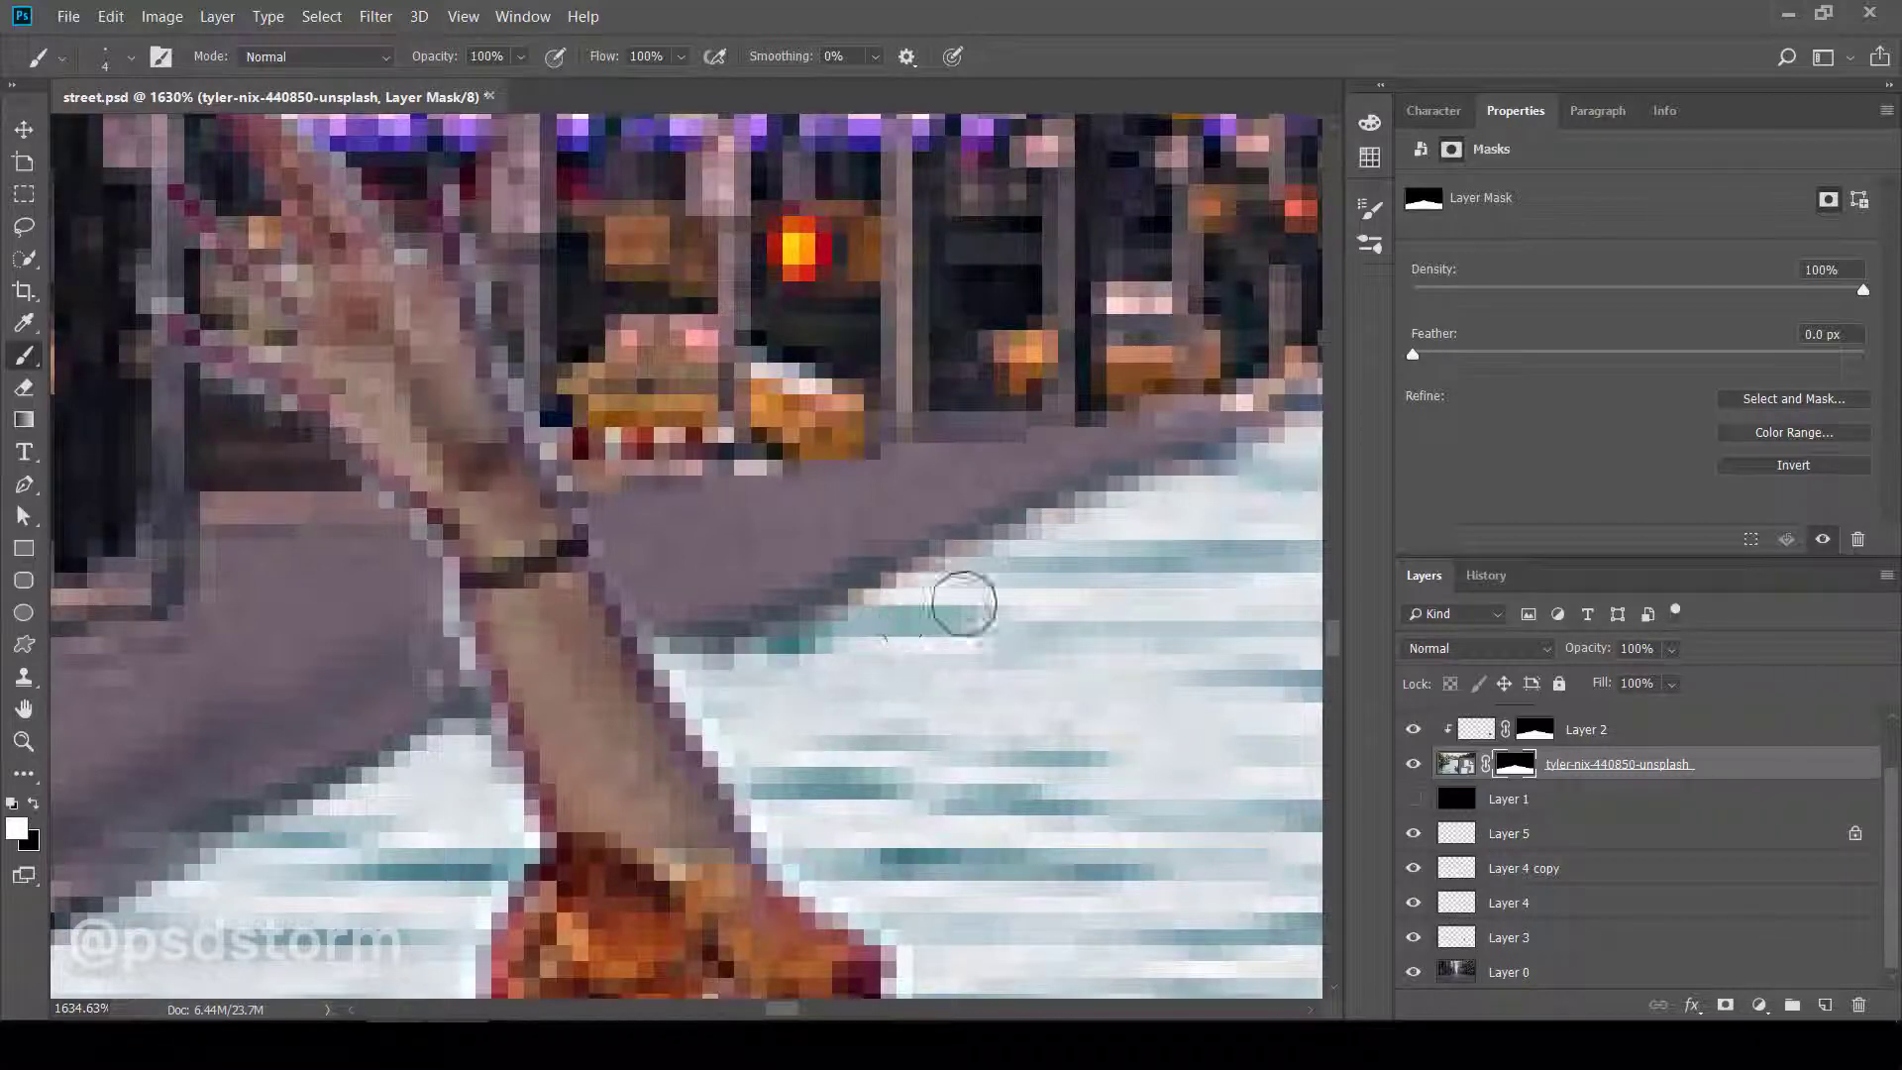
scroll(962, 604, "down", 3)
scroll(874, 598, "up", 2)
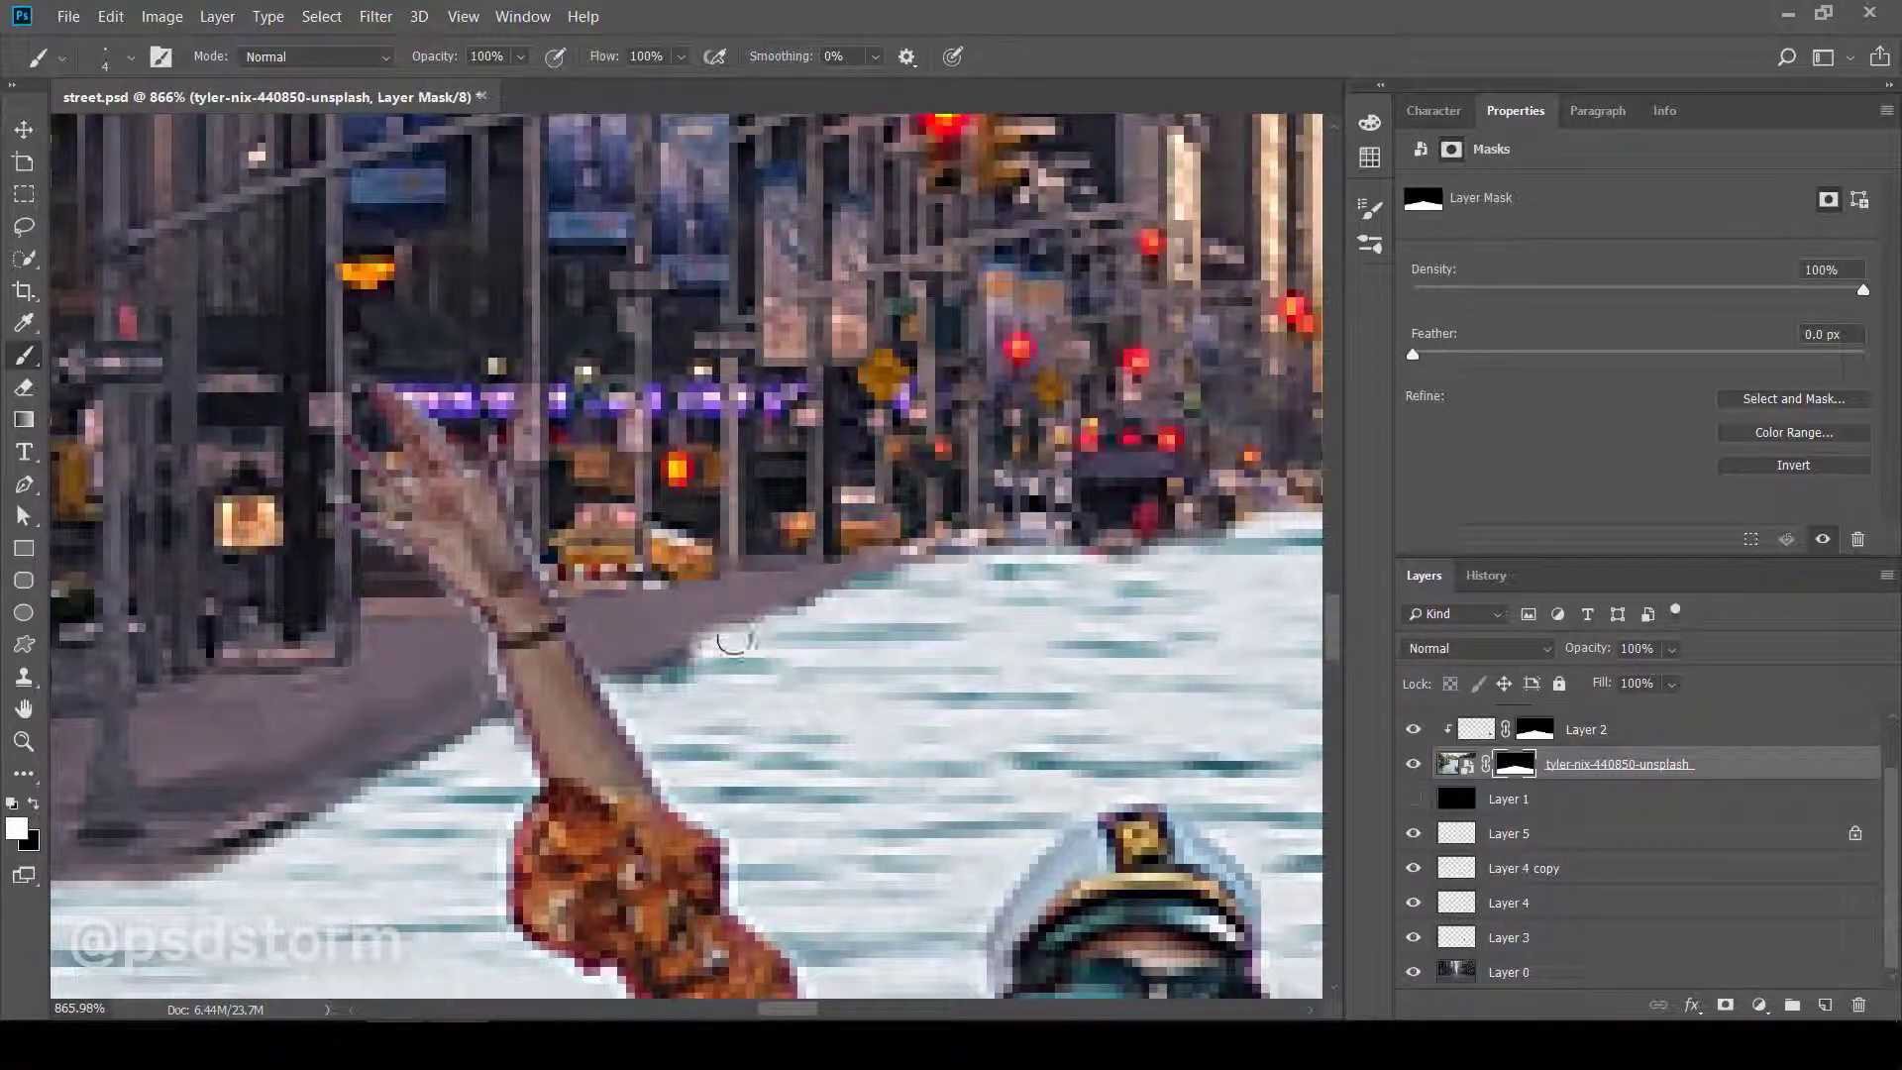
scroll(658, 679, "up", 1)
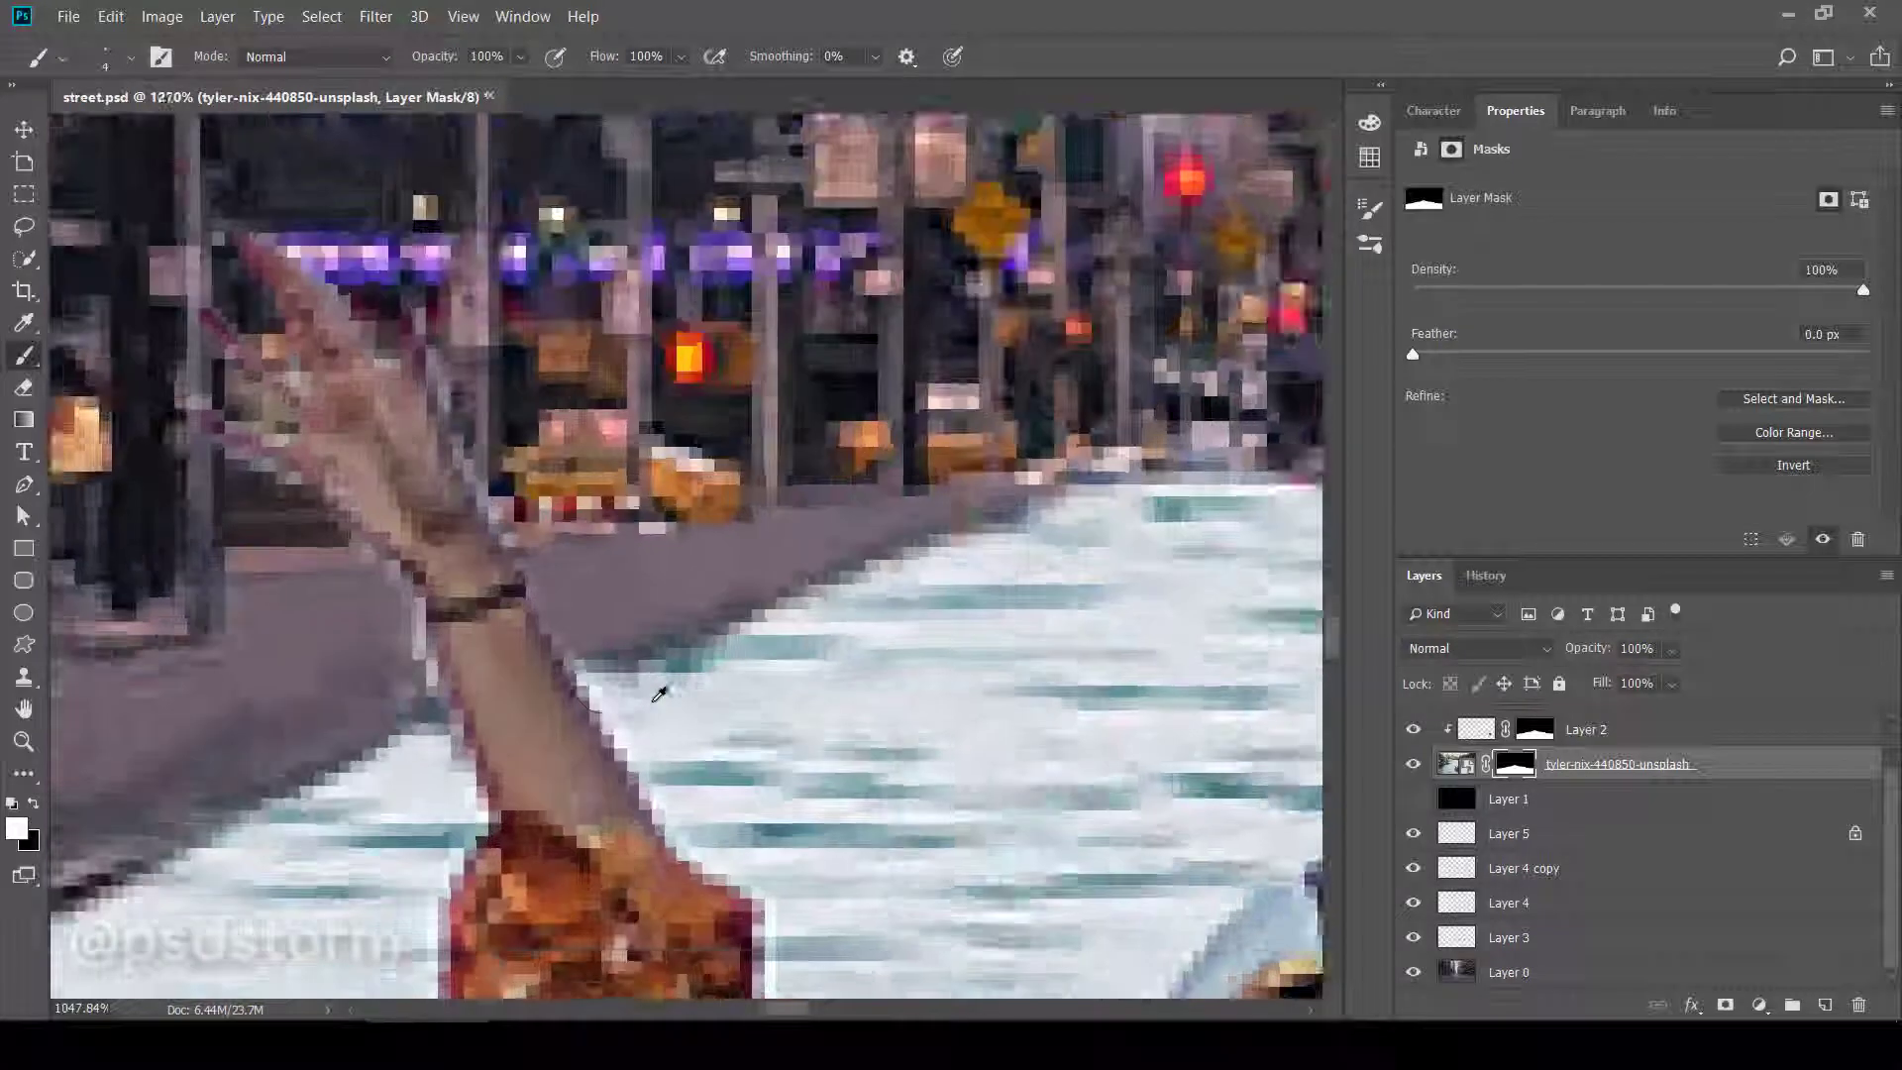
scroll(706, 707, "up", 2)
scroll(884, 777, "down", 2)
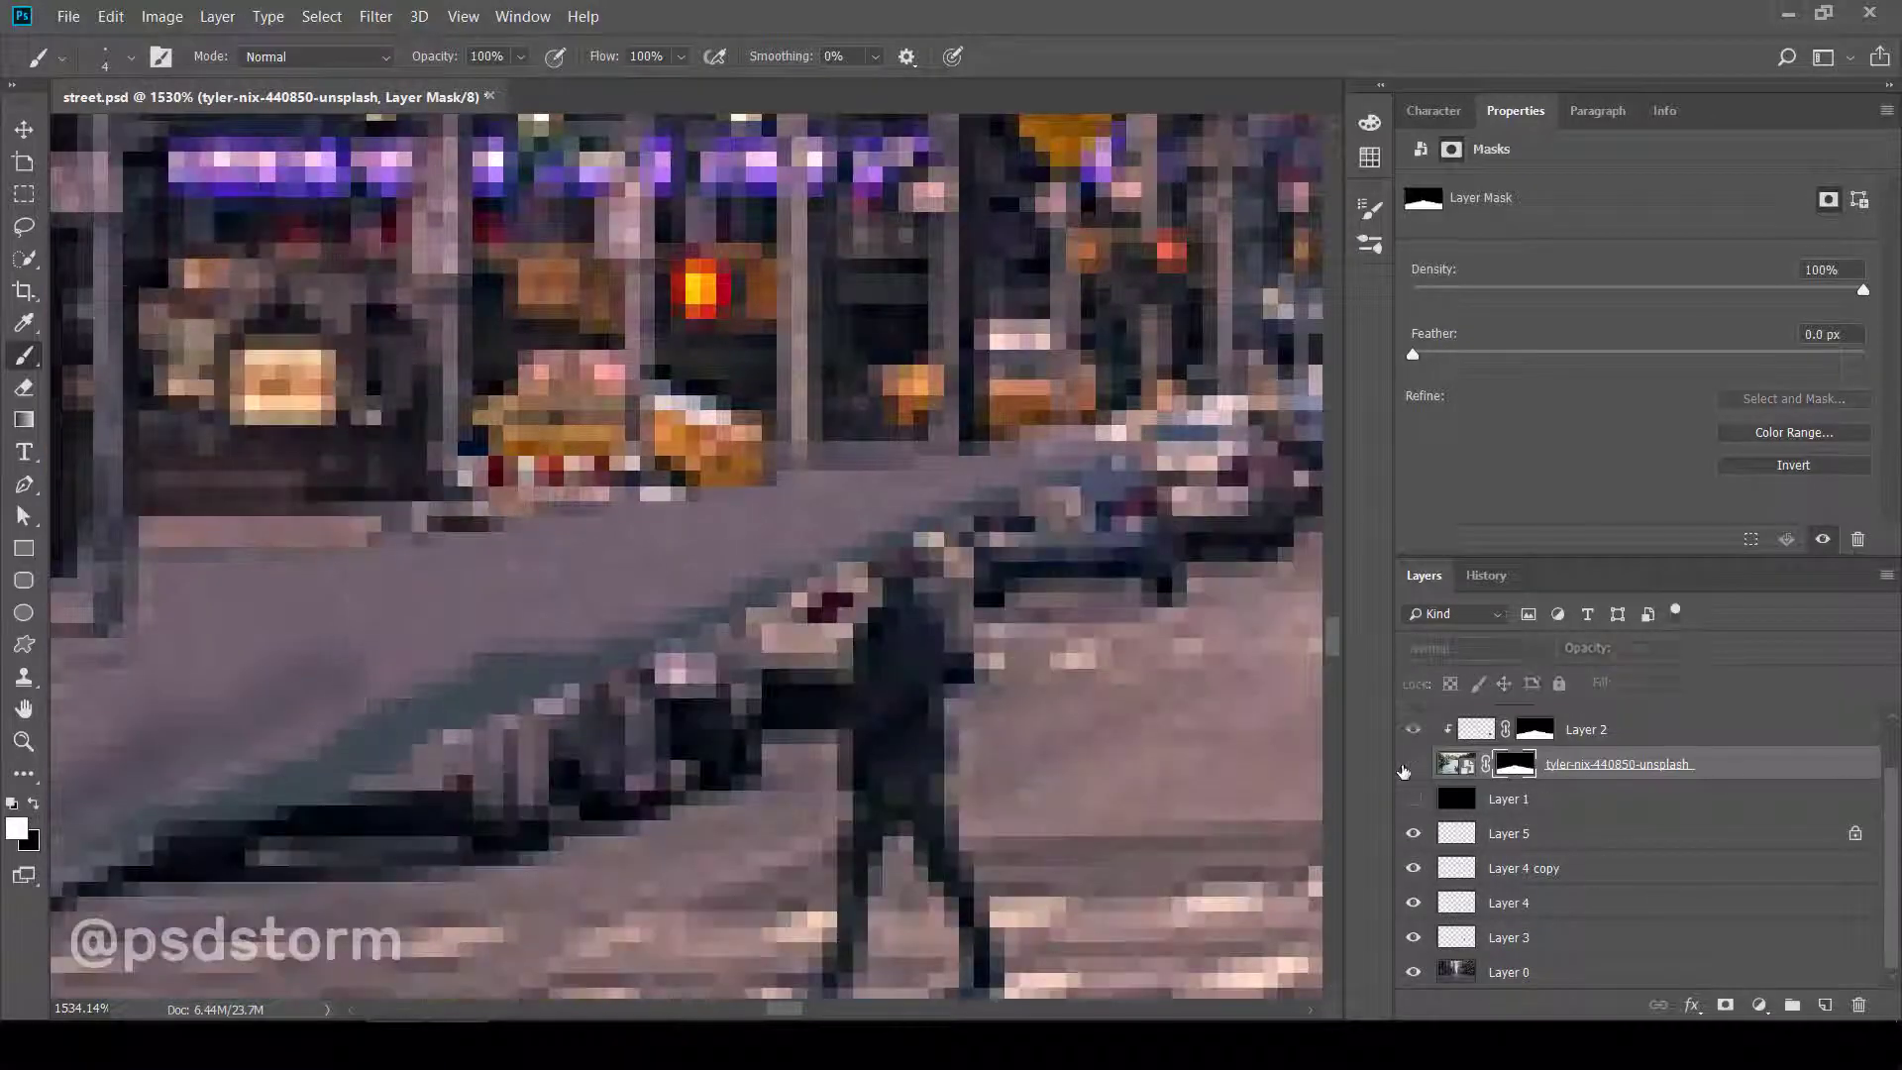
scroll(862, 688, "up", 2)
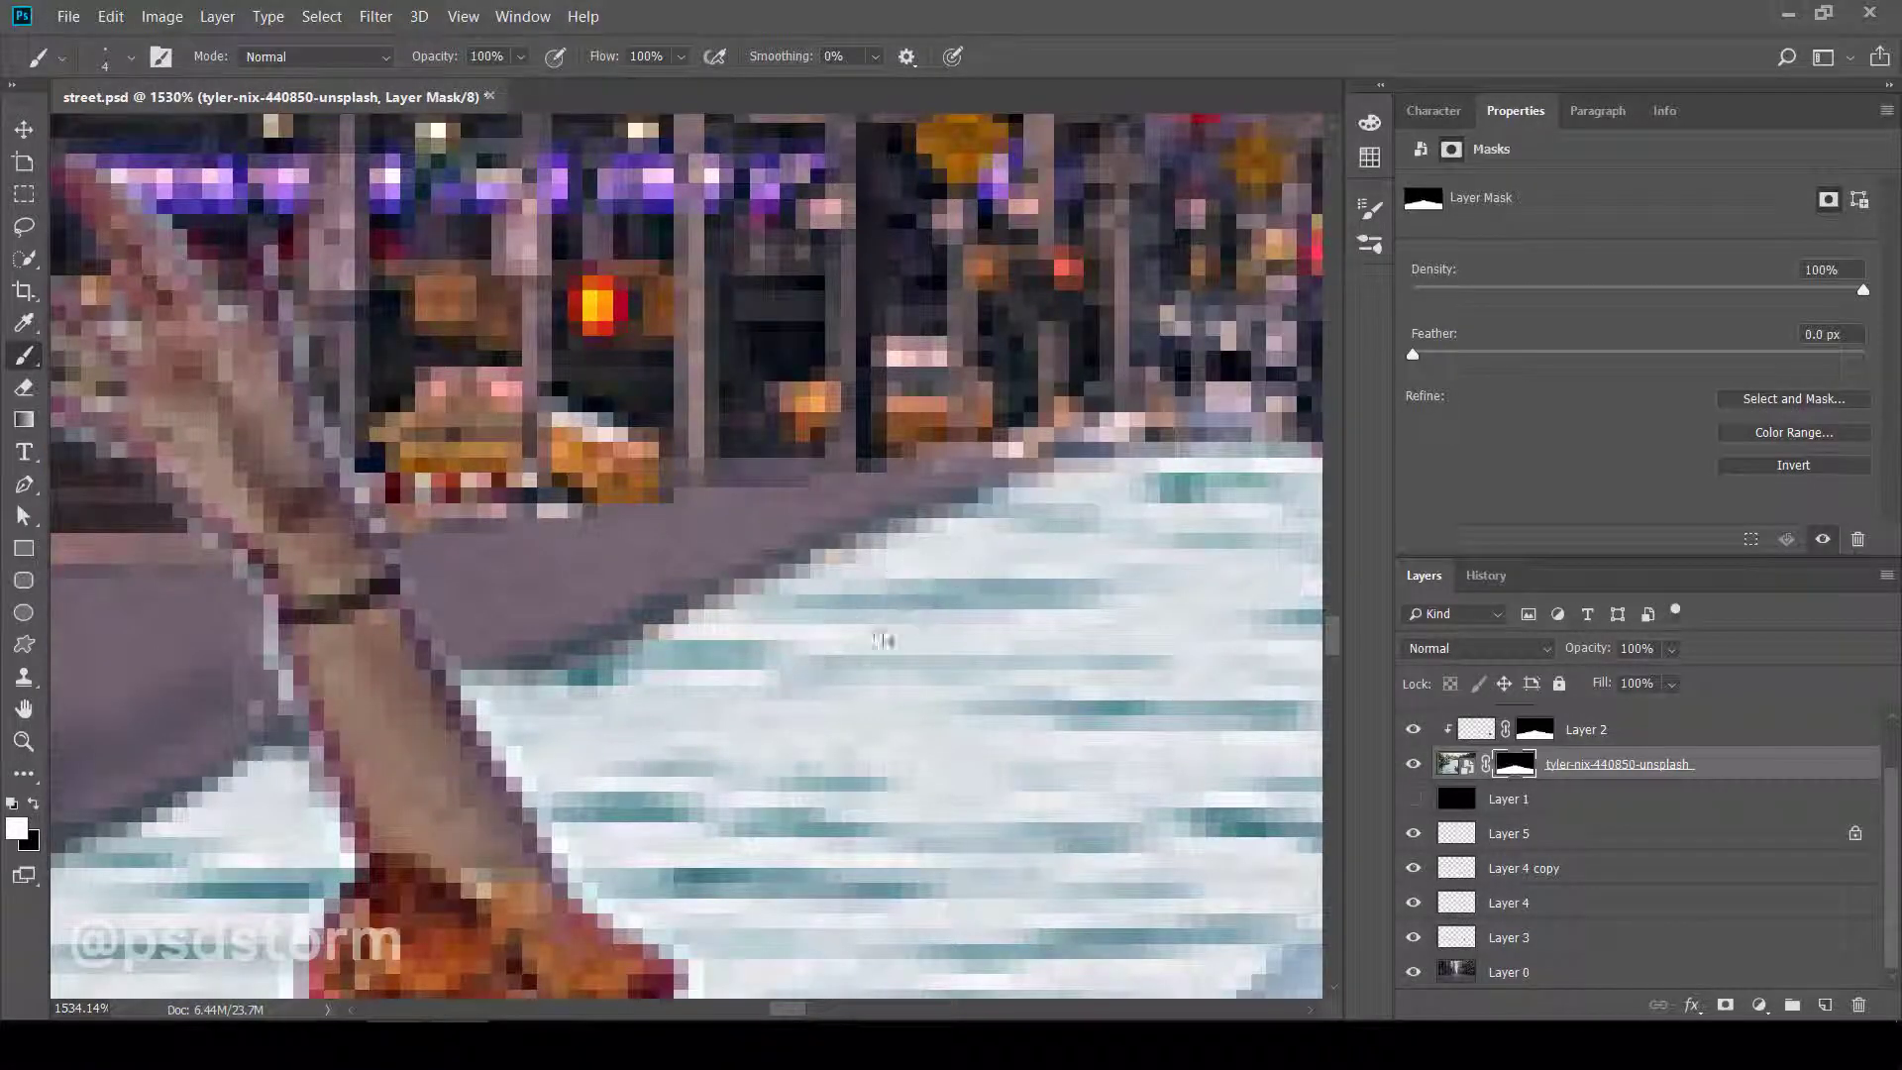
scroll(872, 658, "down", 3)
scroll(717, 642, "up", 2)
scroll(717, 642, "down", 2)
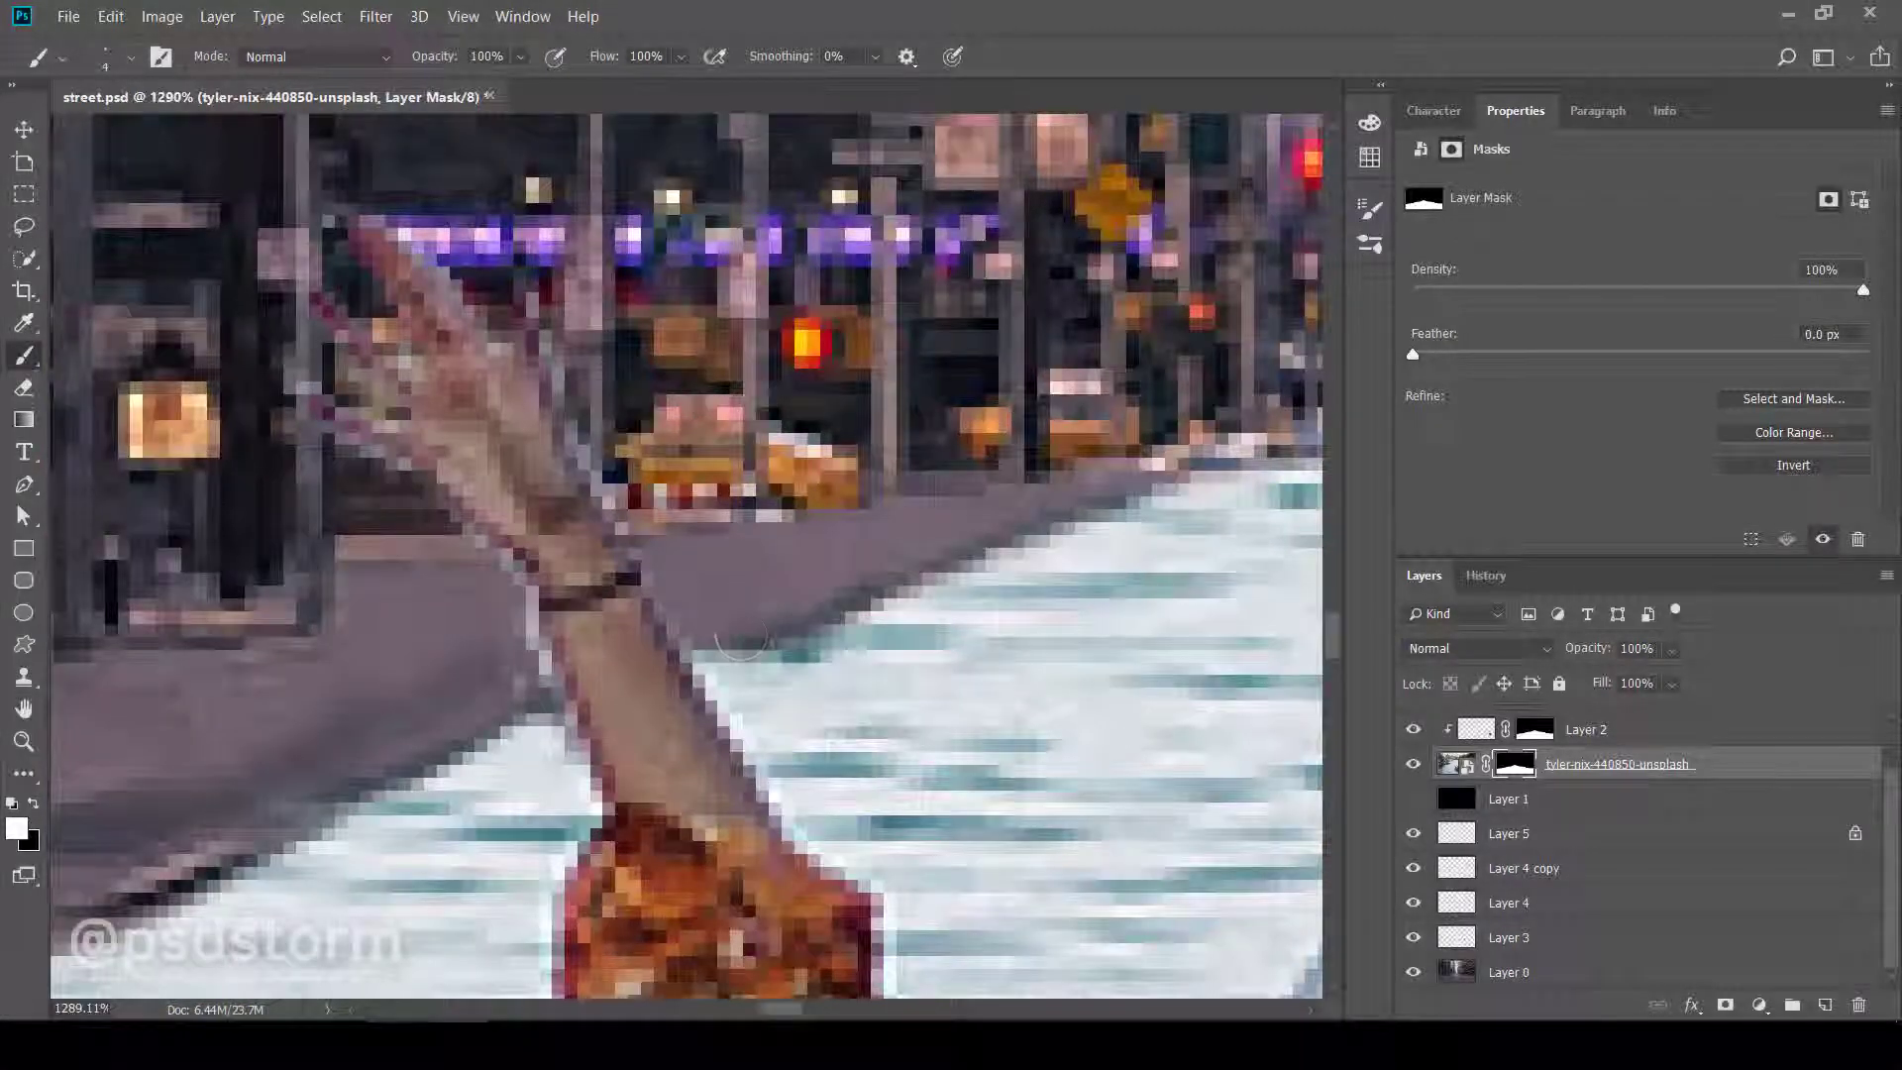
scroll(764, 631, "up", 3)
- Make Layer 5 active and zoom in on the arm, toggling between Eraser and Brush
left_click(1509, 833)
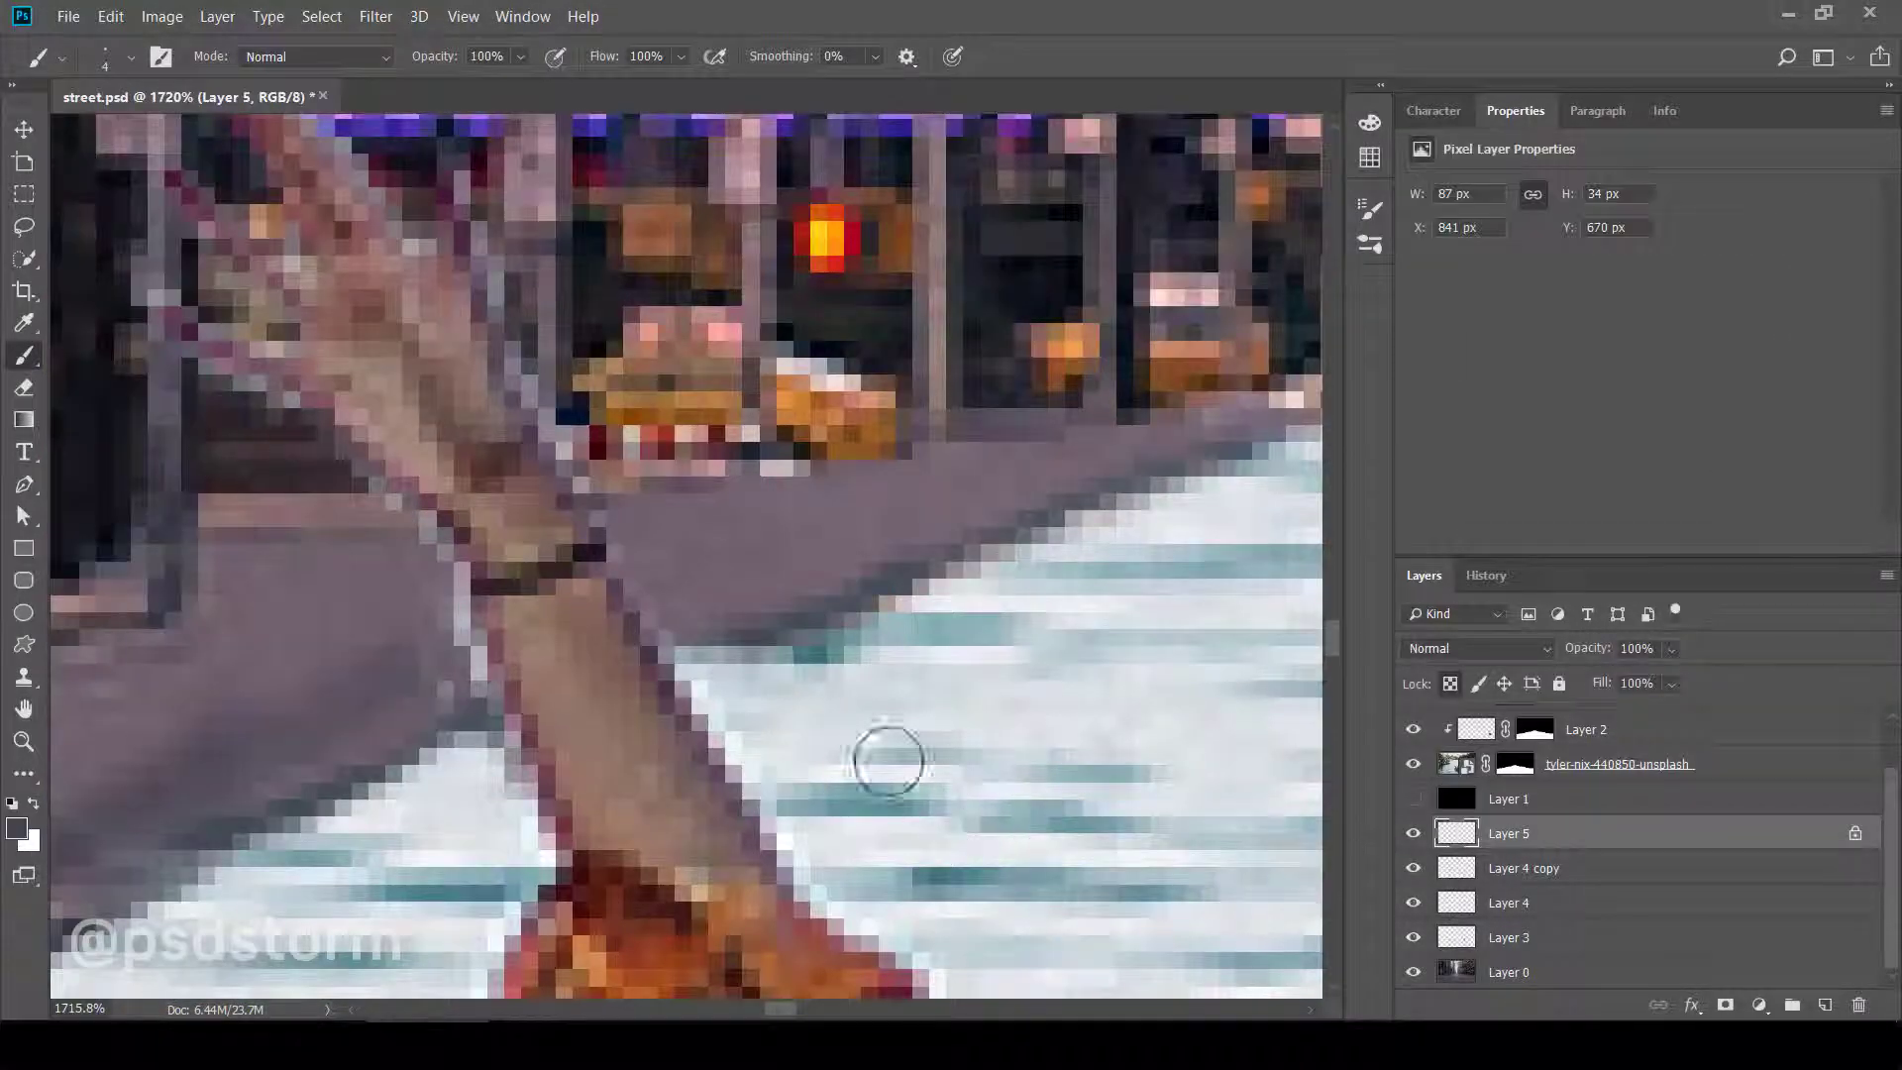
scroll(792, 713, "up", 2)
scroll(777, 691, "up", 1)
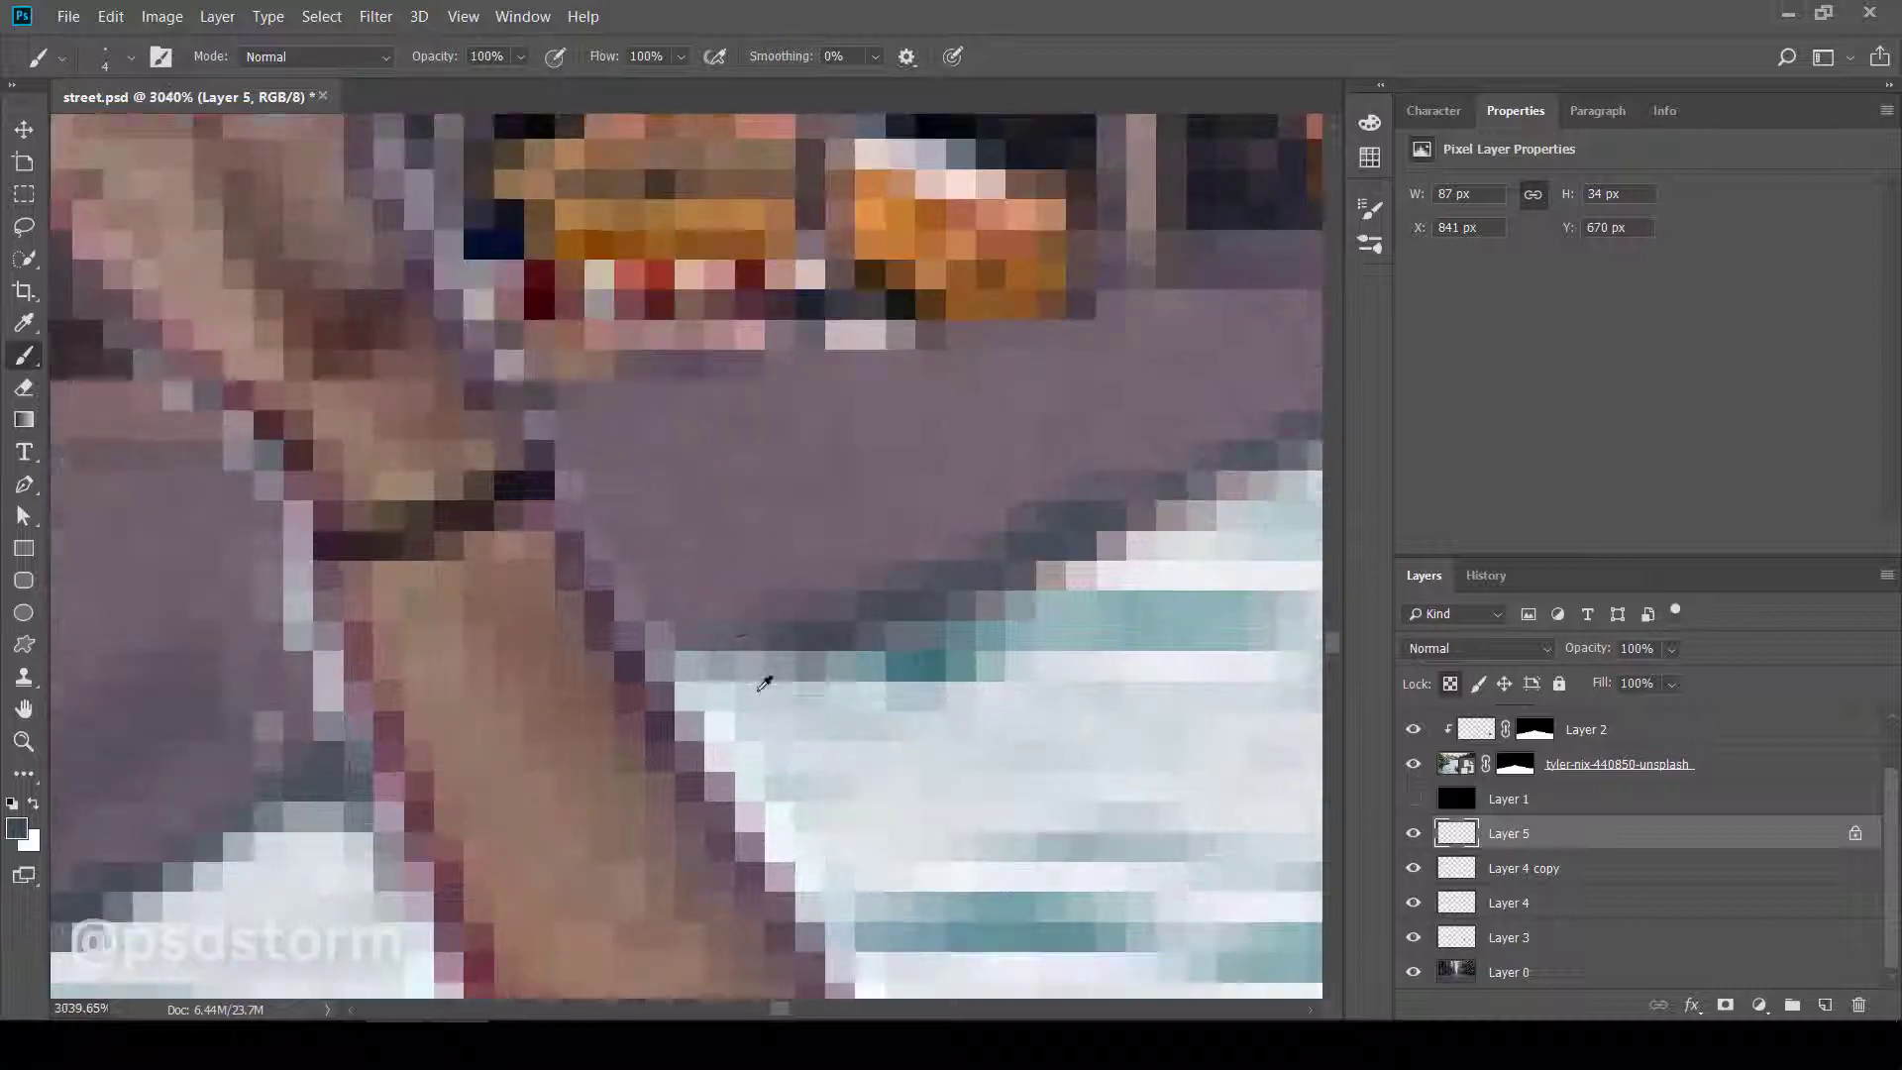
scroll(773, 680, "down", 2)
scroll(773, 679, "down", 2)
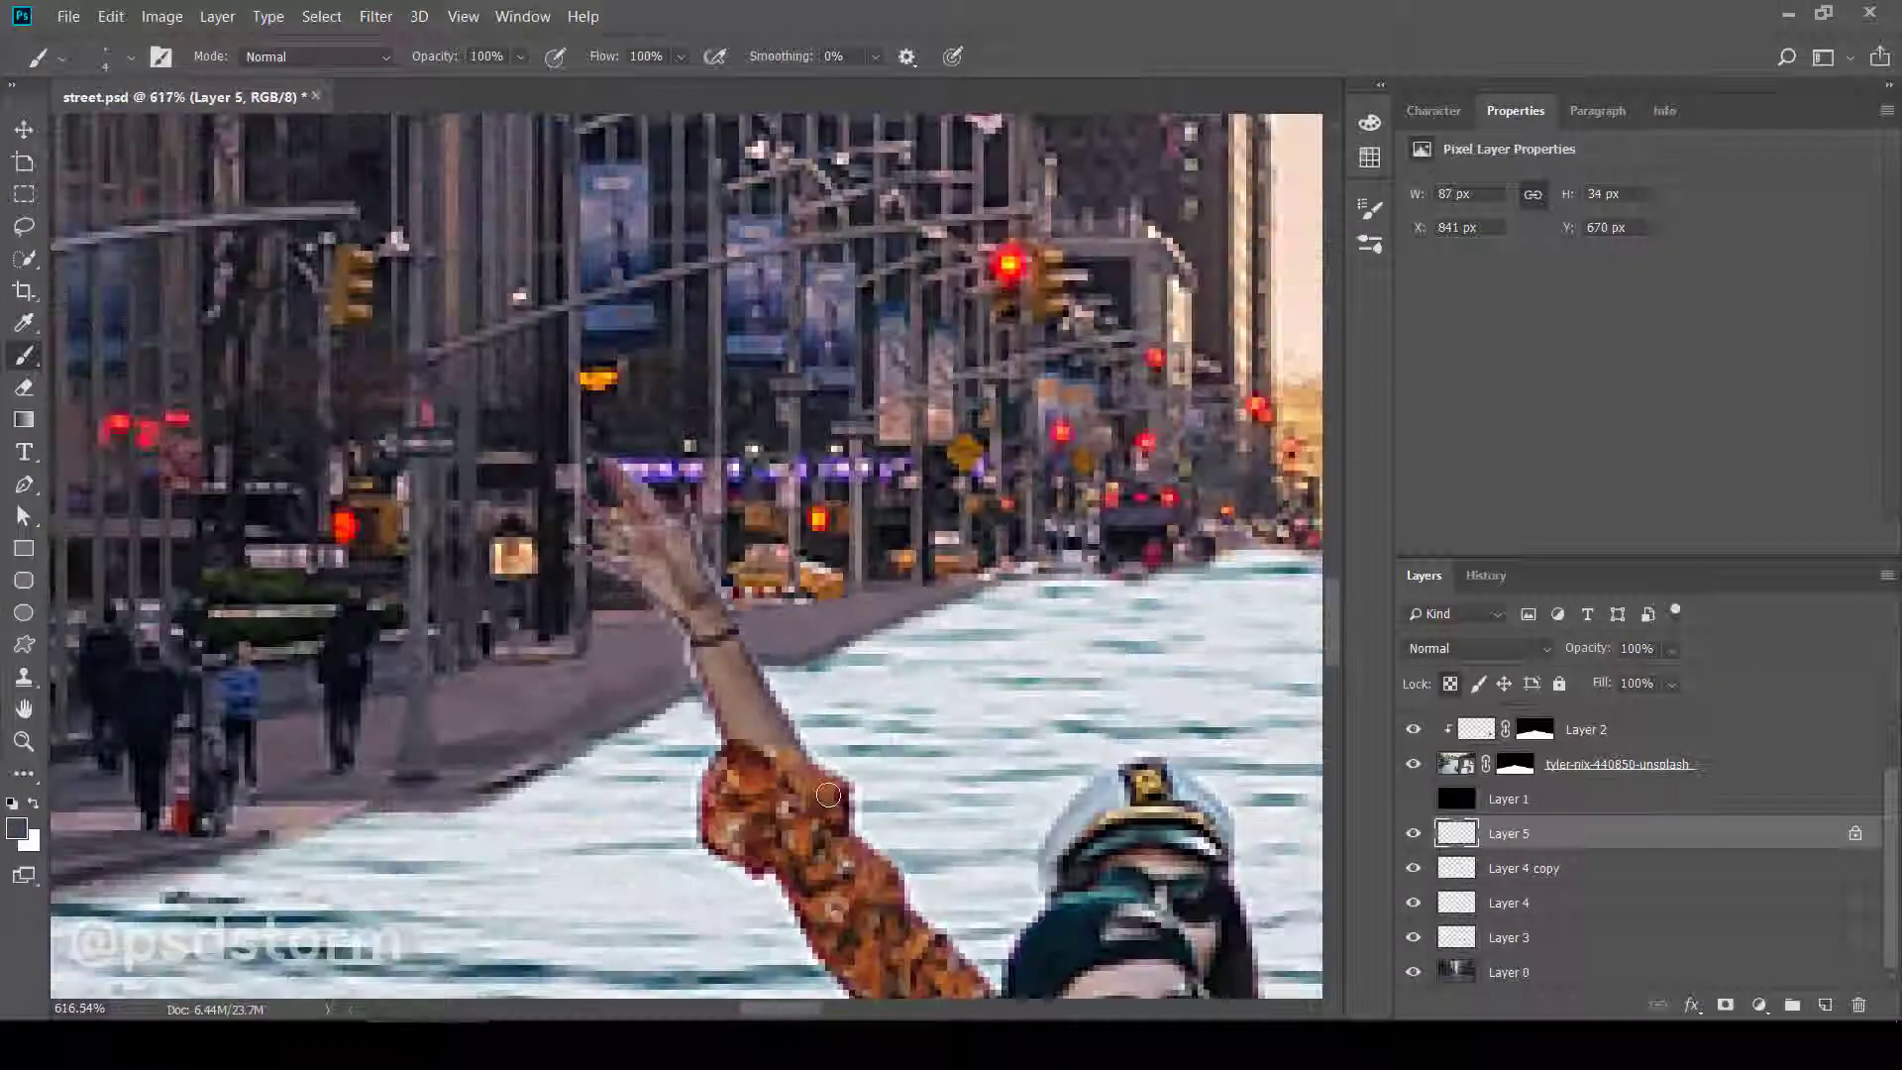
scroll(832, 793, "up", 1)
key("e")
scroll(783, 662, "up", 1)
scroll(784, 662, "up", 1)
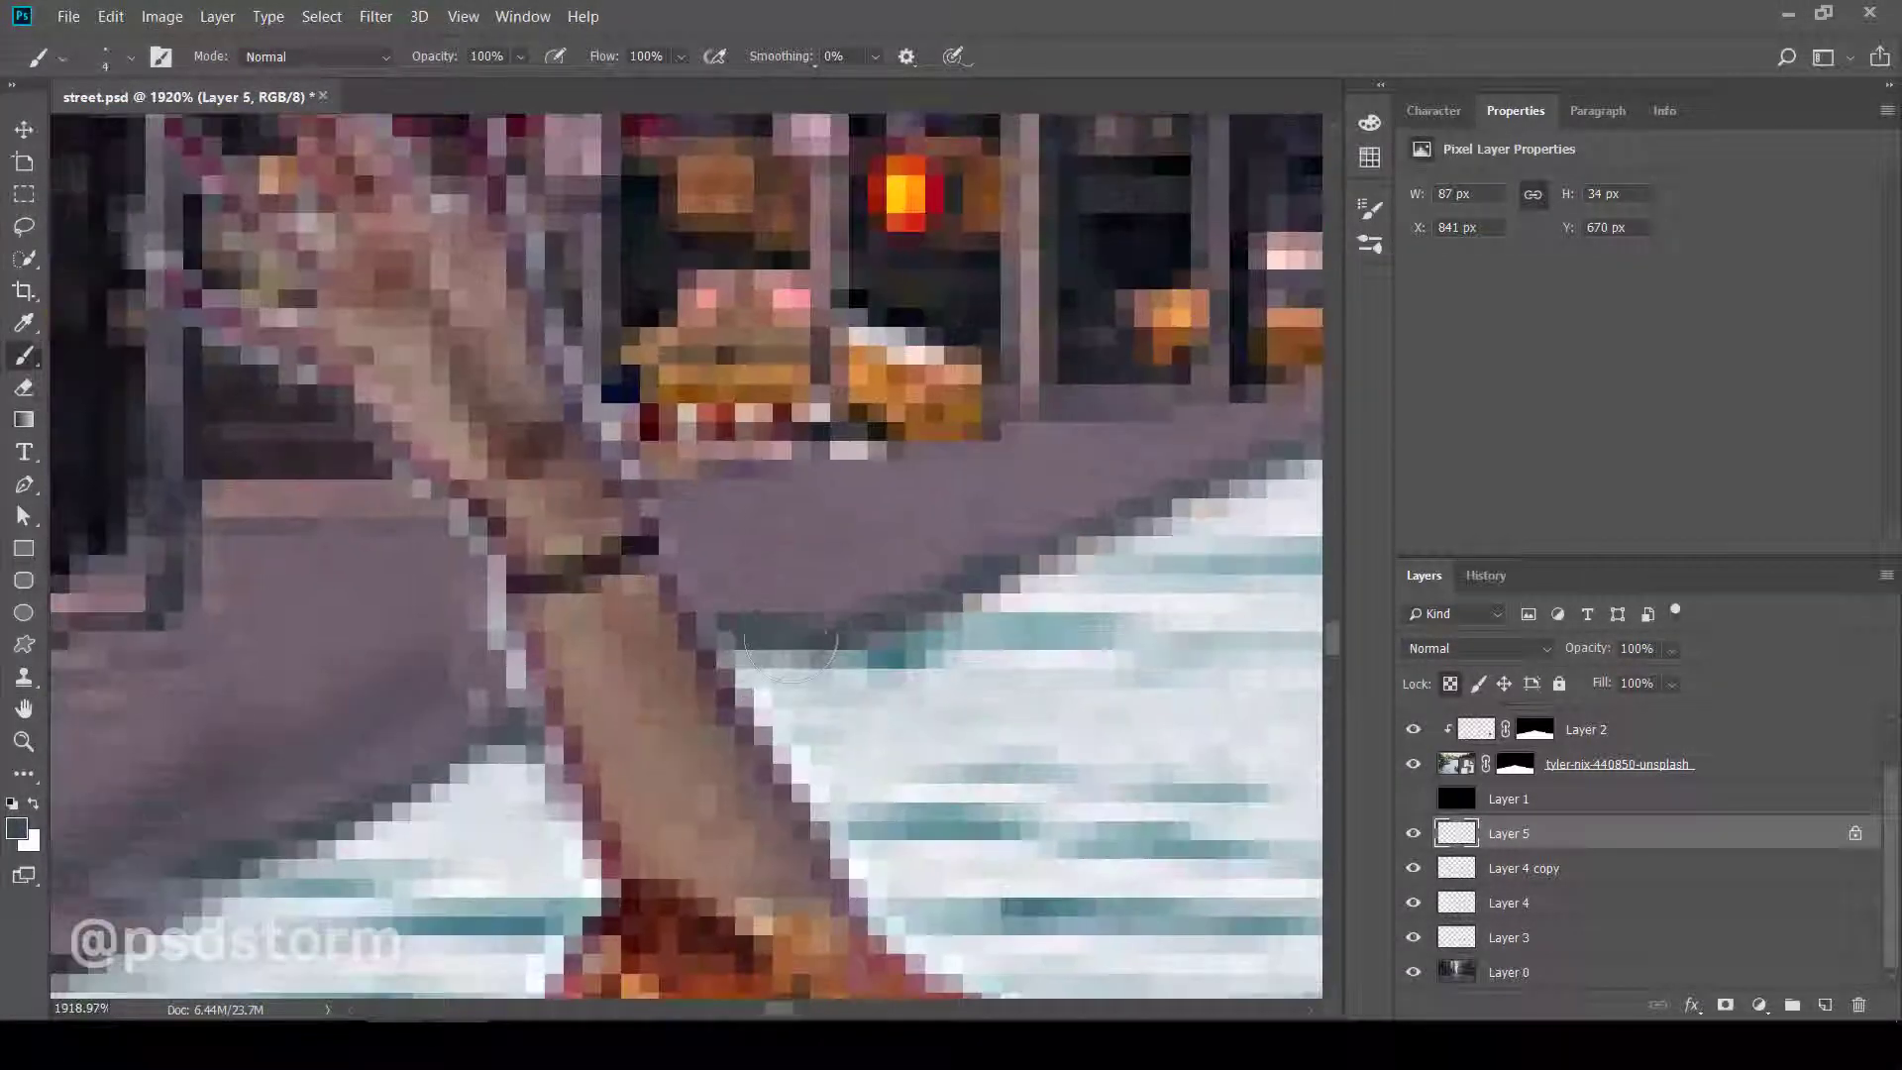
scroll(784, 662, "up", 1)
scroll(784, 661, "down", 1)
scroll(792, 654, "up", 1)
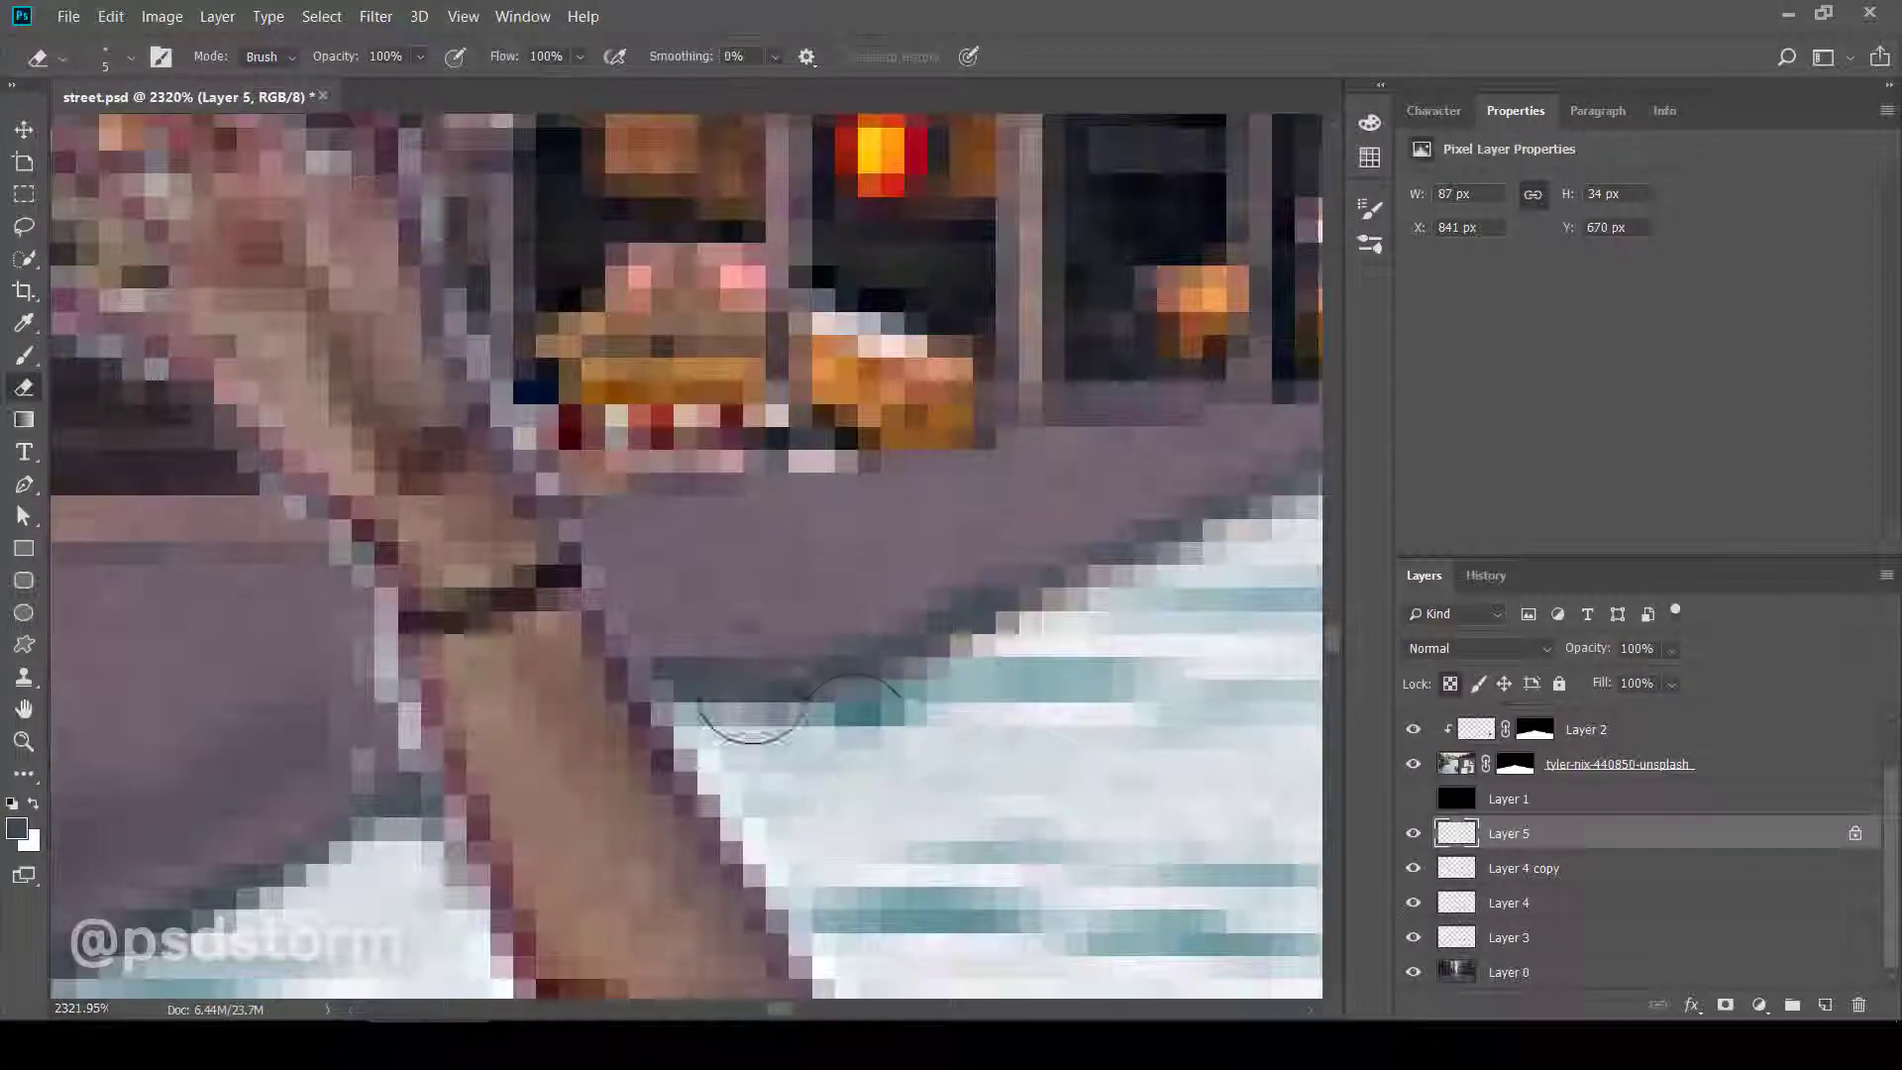
scroll(799, 644, "up", 1)
key("b")
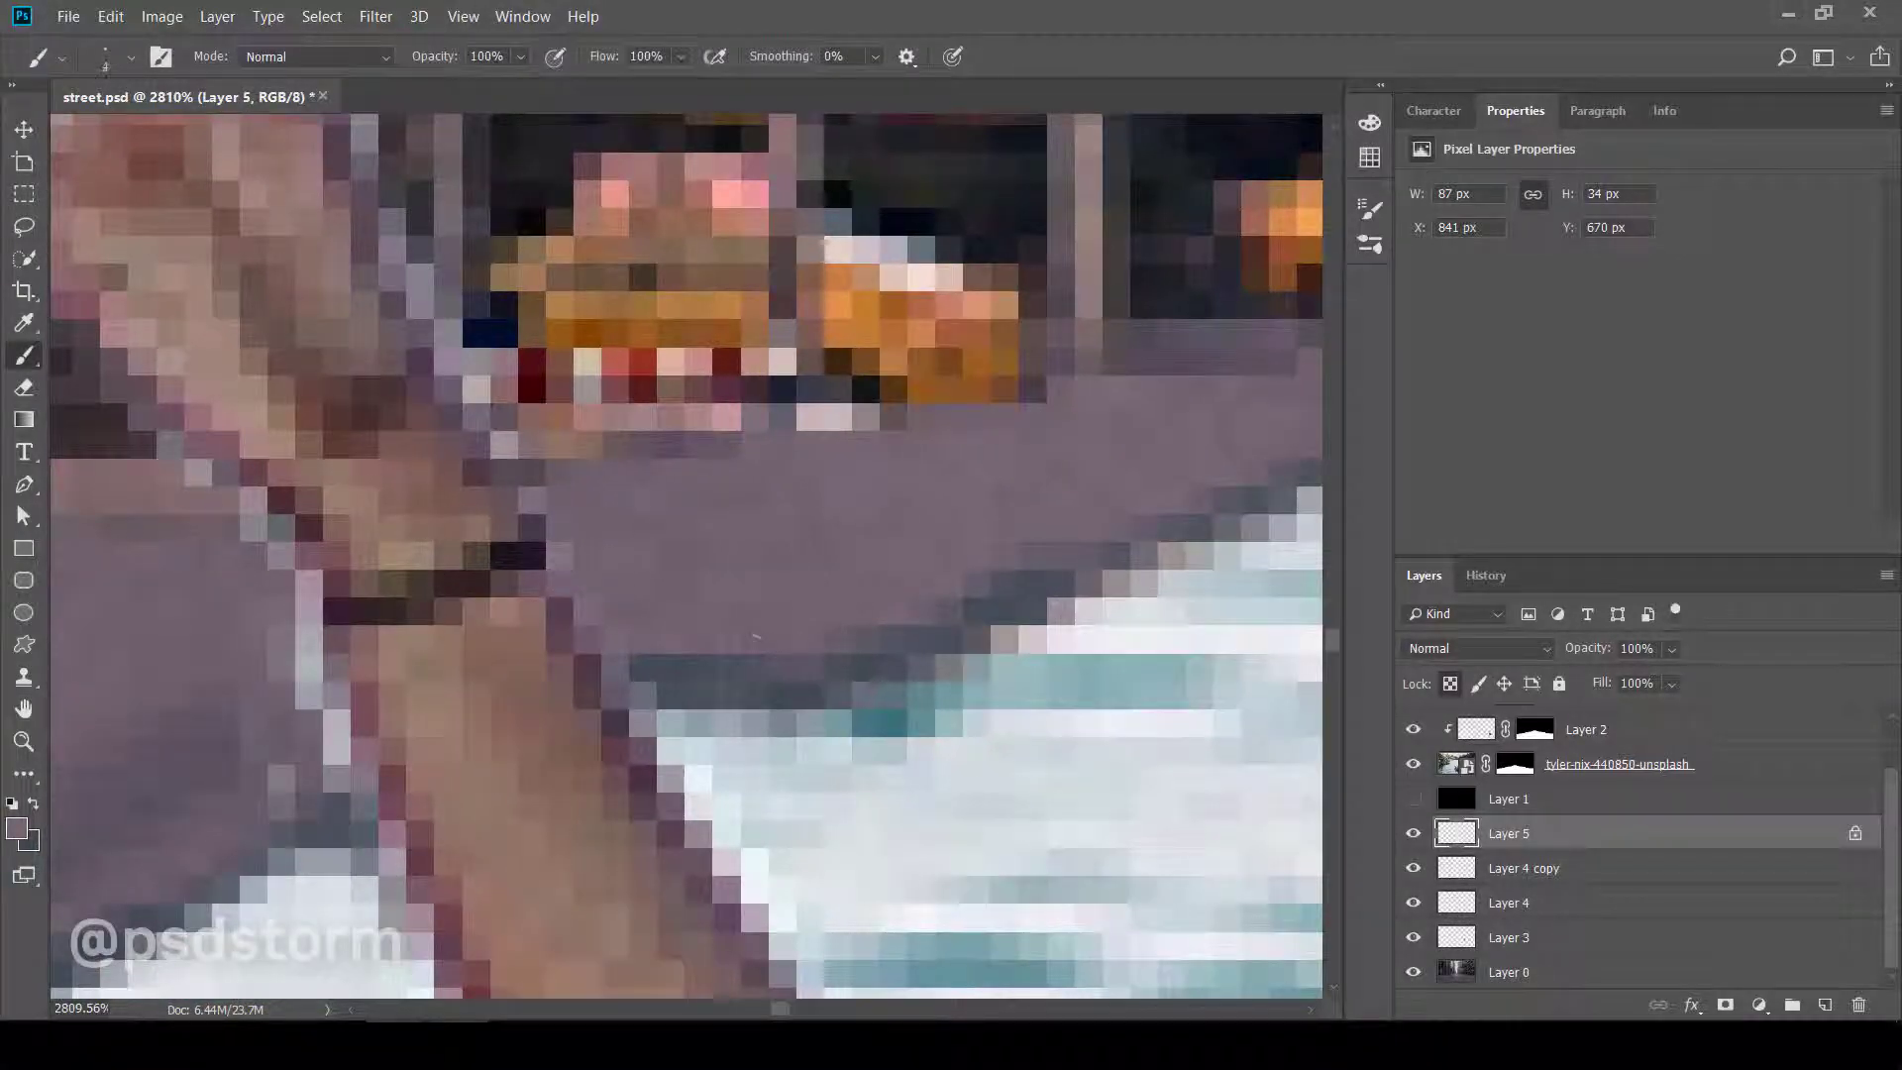
- Hide the water layer to check the edge, then target its mask with Alt+]
scroll(655, 647, "down", 3)
scroll(656, 647, "down", 1)
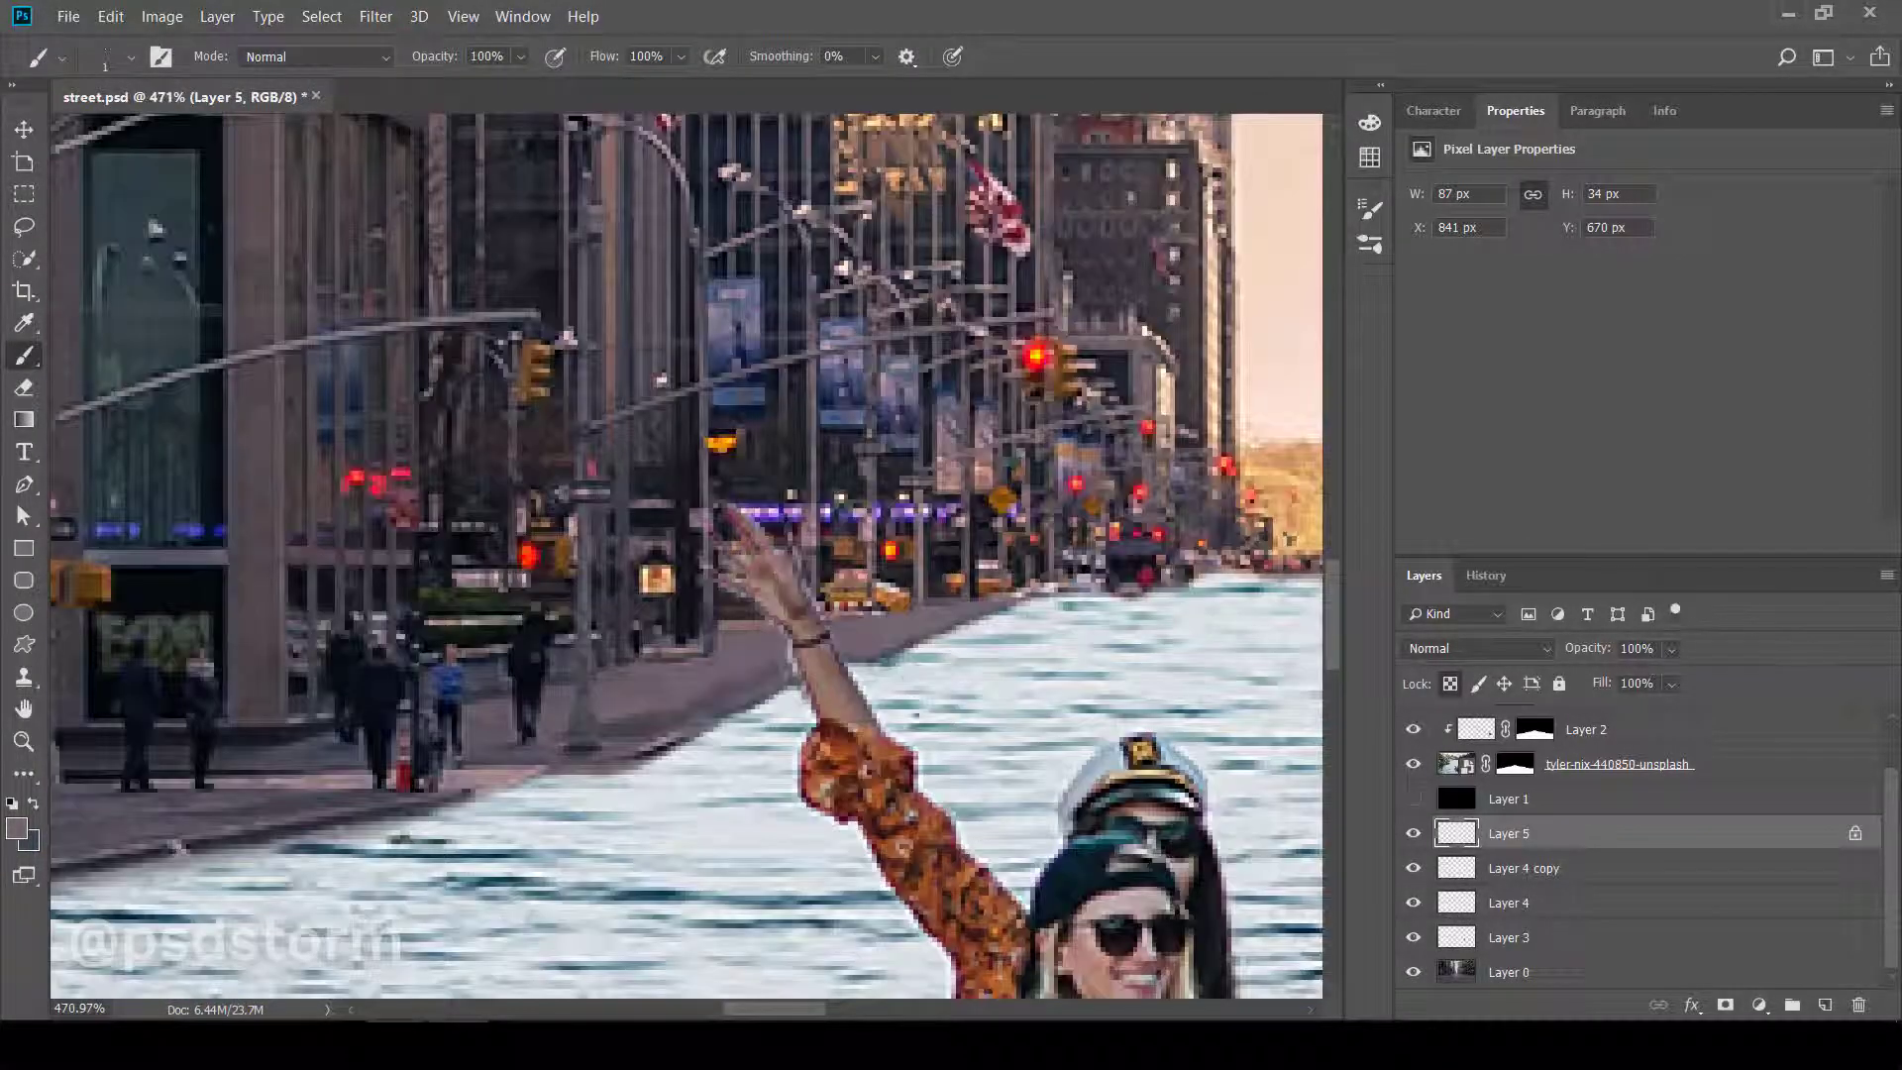
scroll(656, 646, "up", 1)
left_click(1412, 765)
scroll(738, 619, "up", 1)
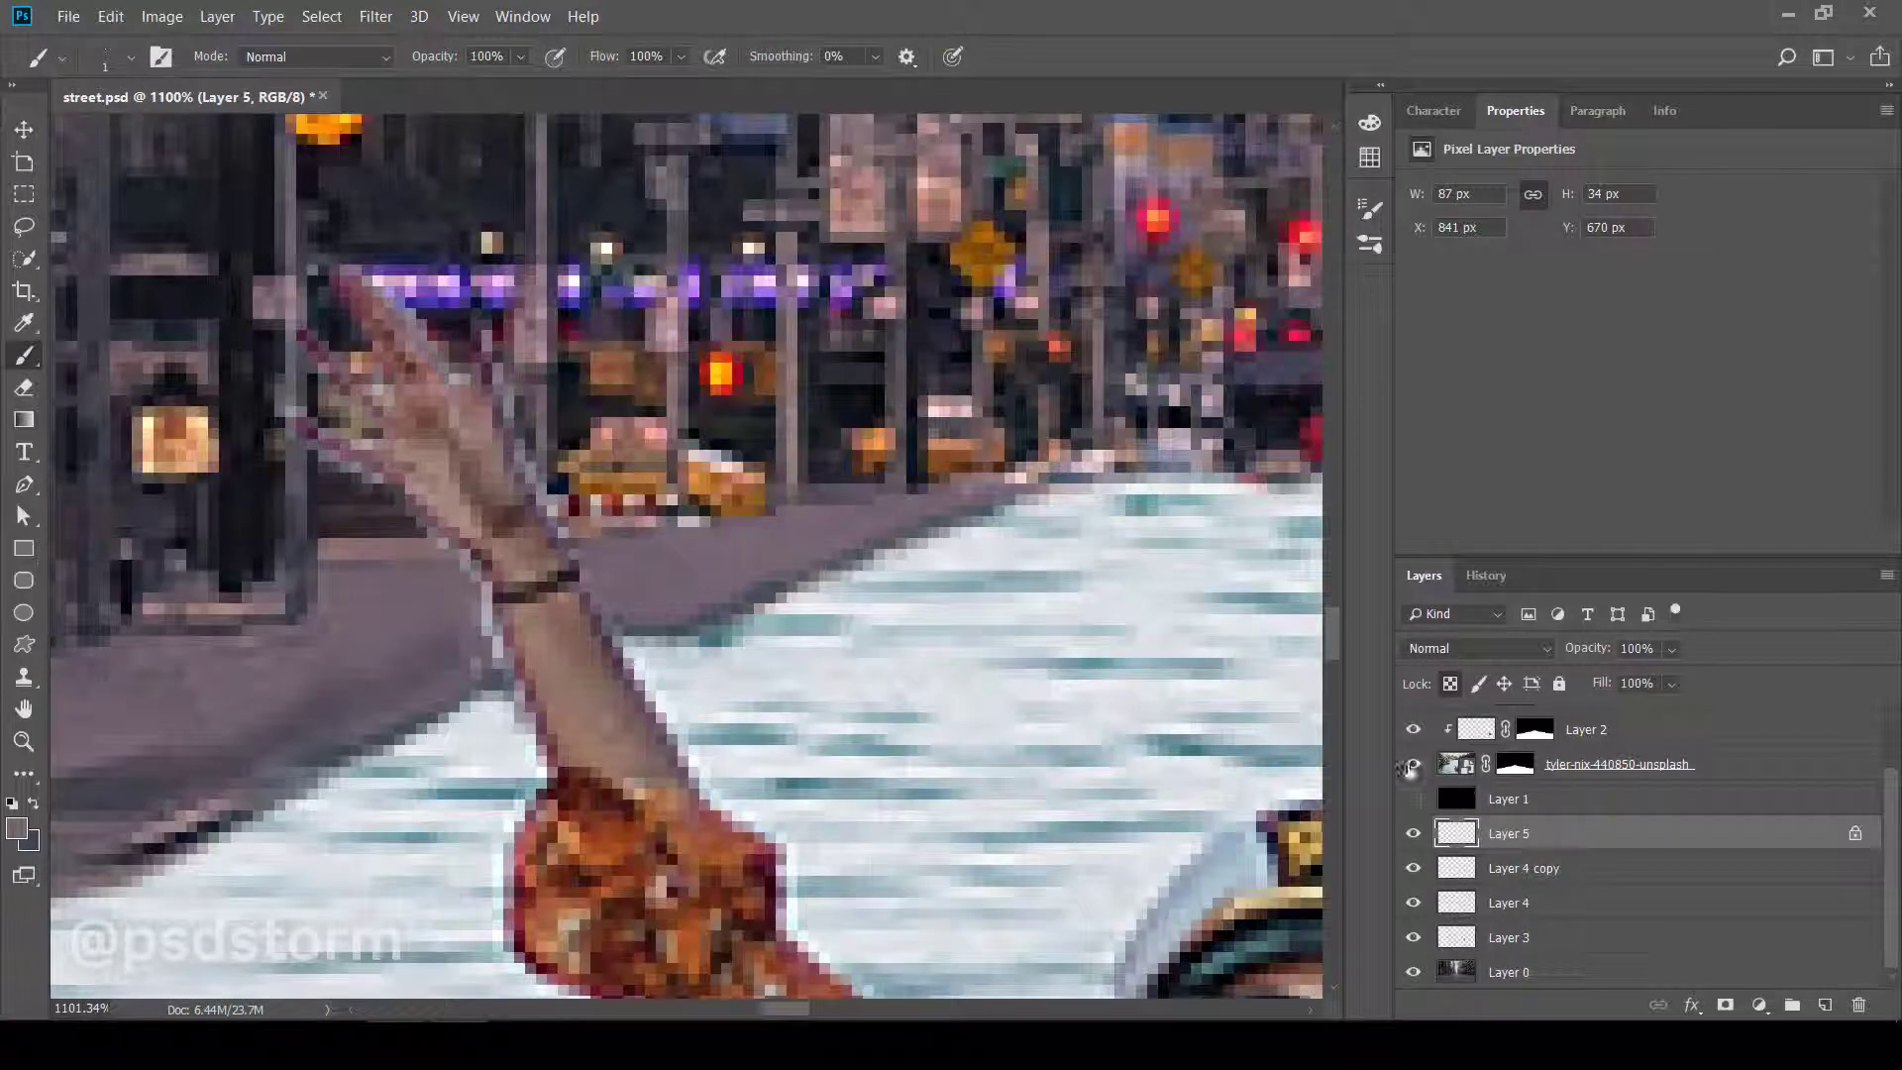
scroll(738, 619, "up", 1)
scroll(738, 619, "up", 1)
key("alt+bracketright")
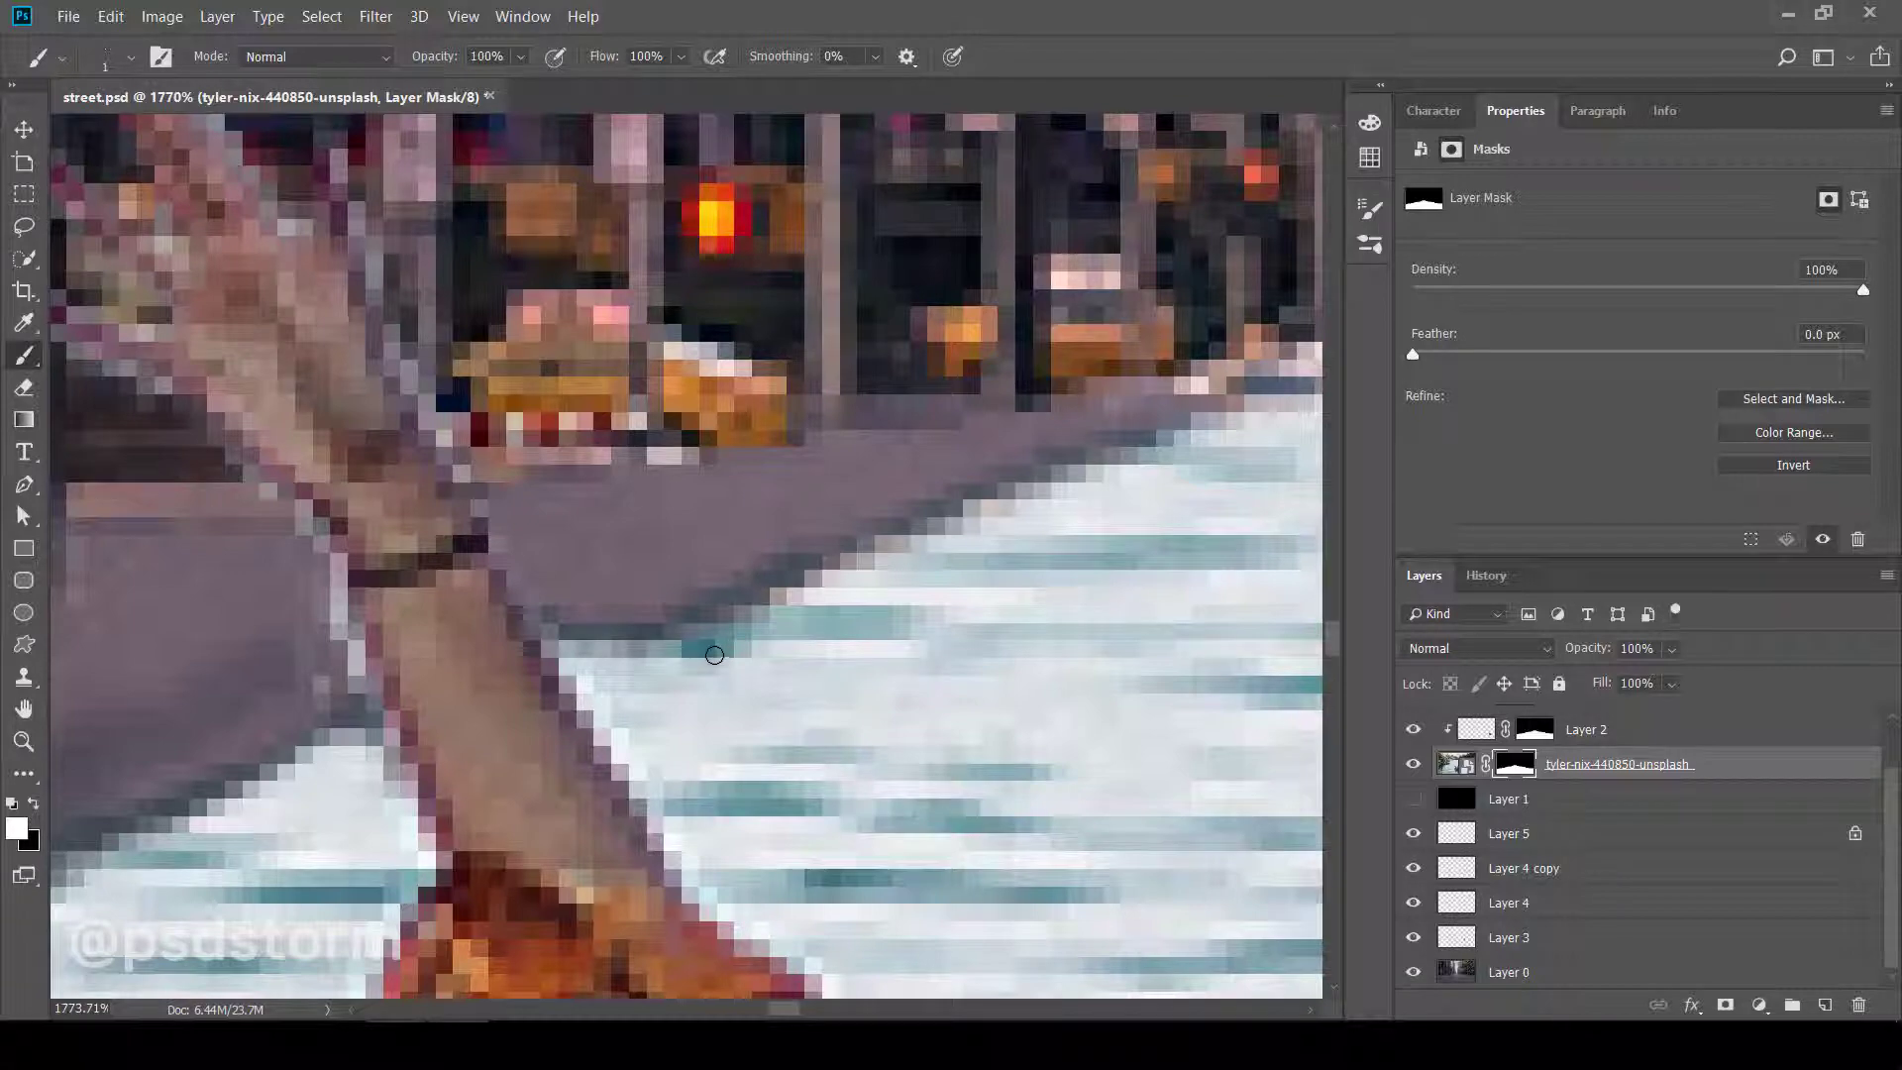
- Set the brush size to 6 and toggle Layer 5 off and on to compare
right_click(714, 655)
key("Return")
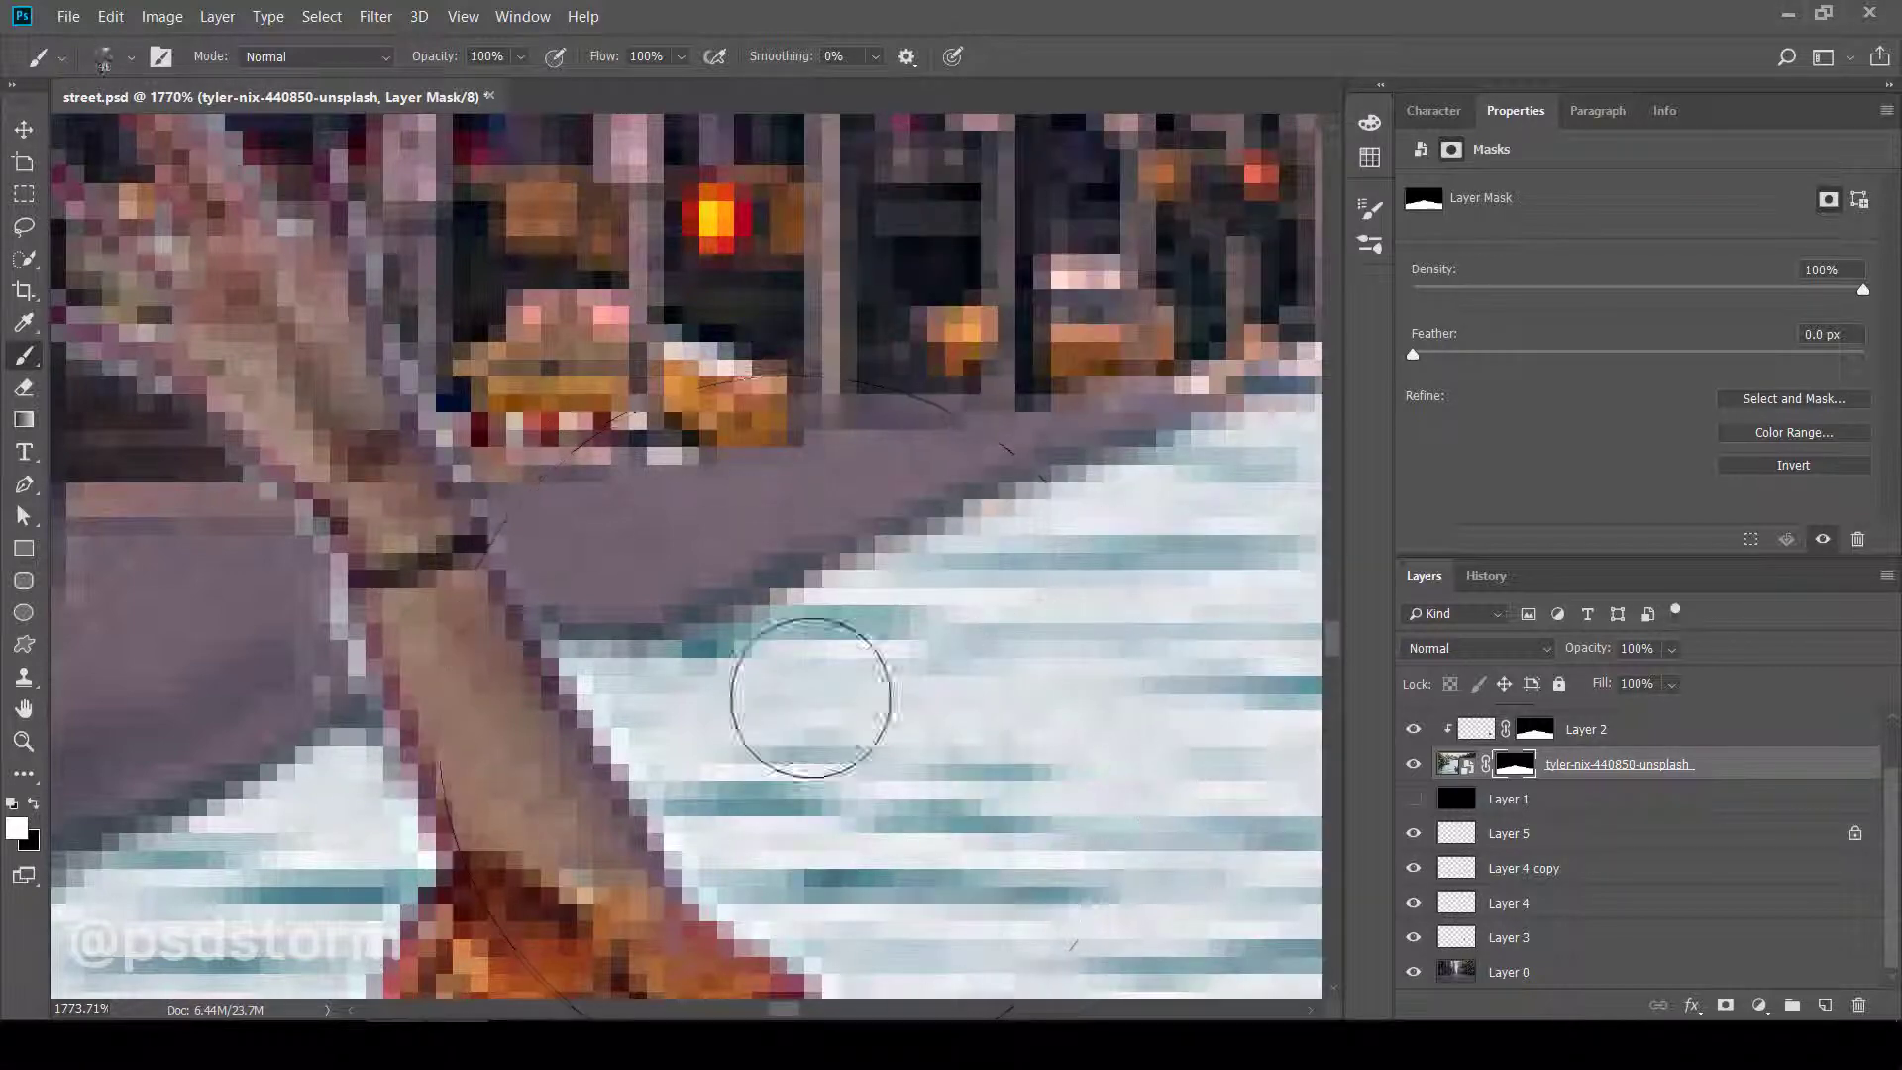
key("bracketleft")
key("bracketleft")
key("bracketleft")
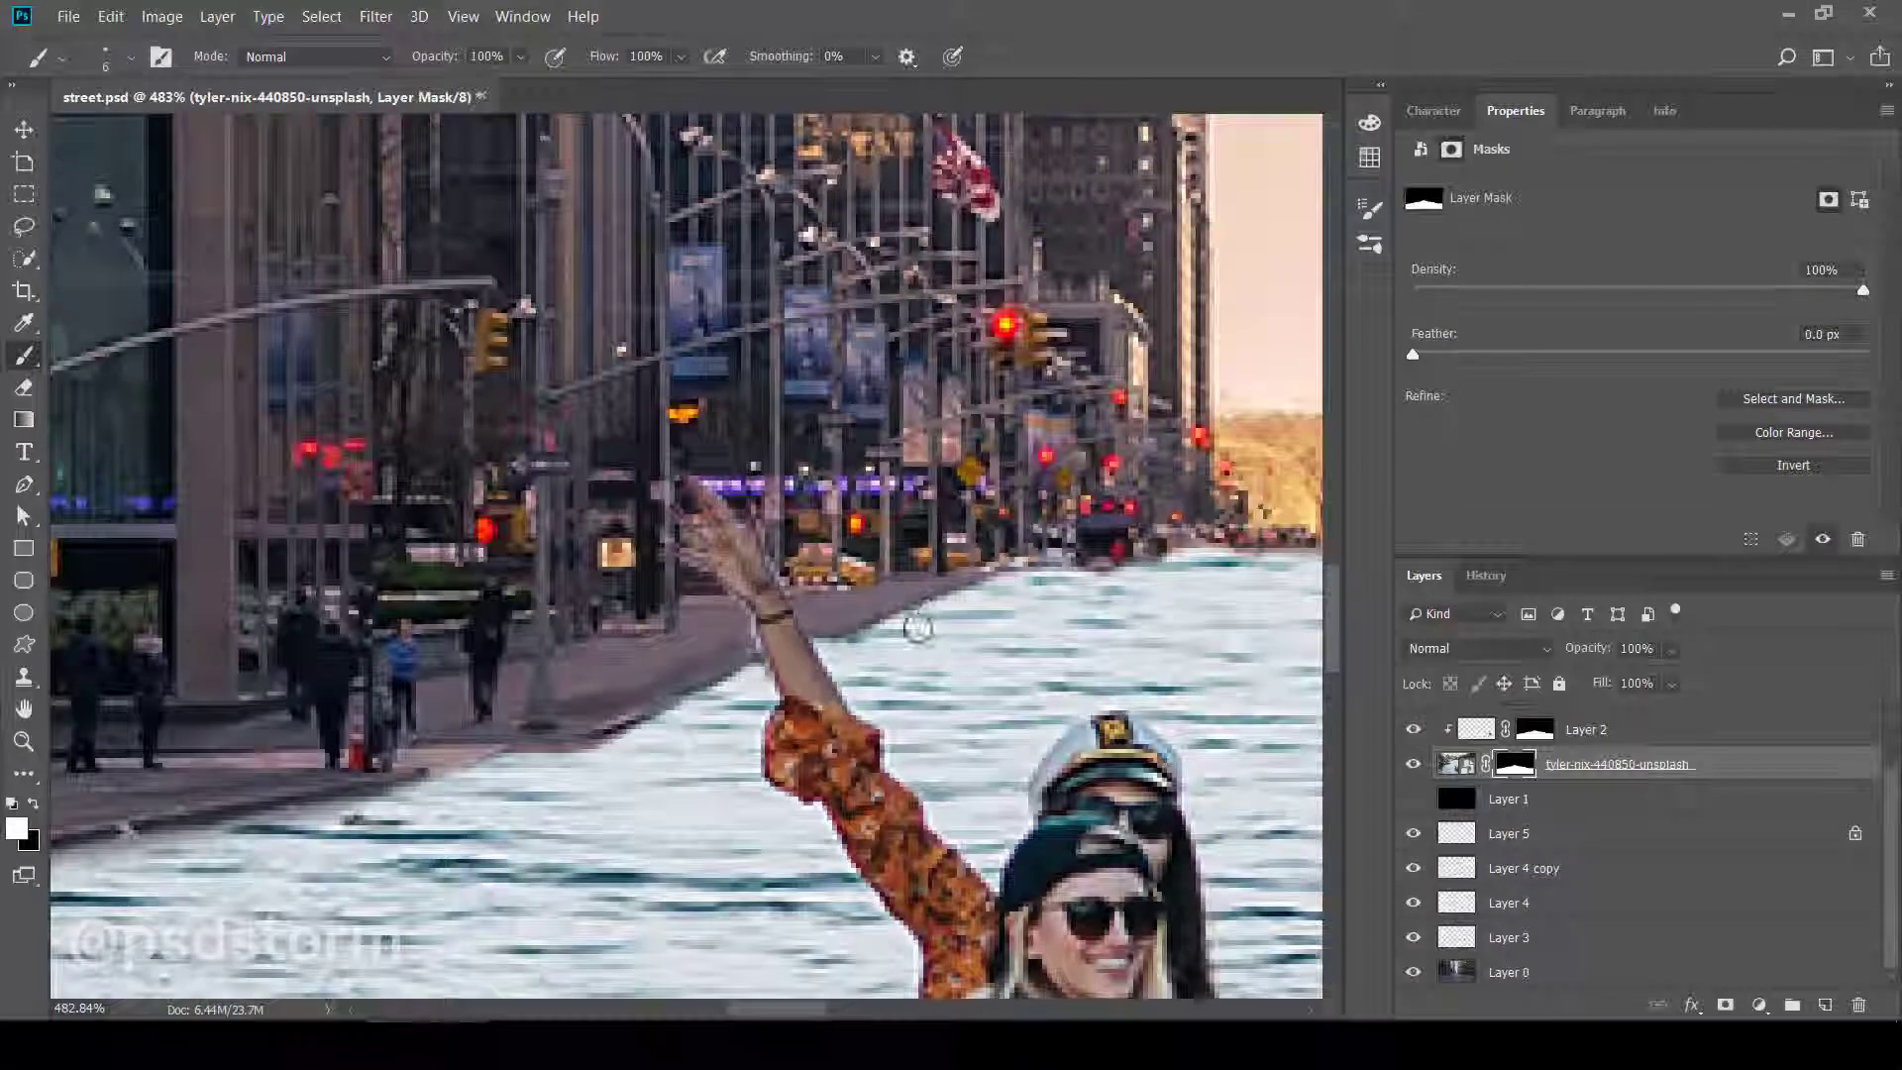
scroll(918, 627, "up", 3)
left_click(1413, 833)
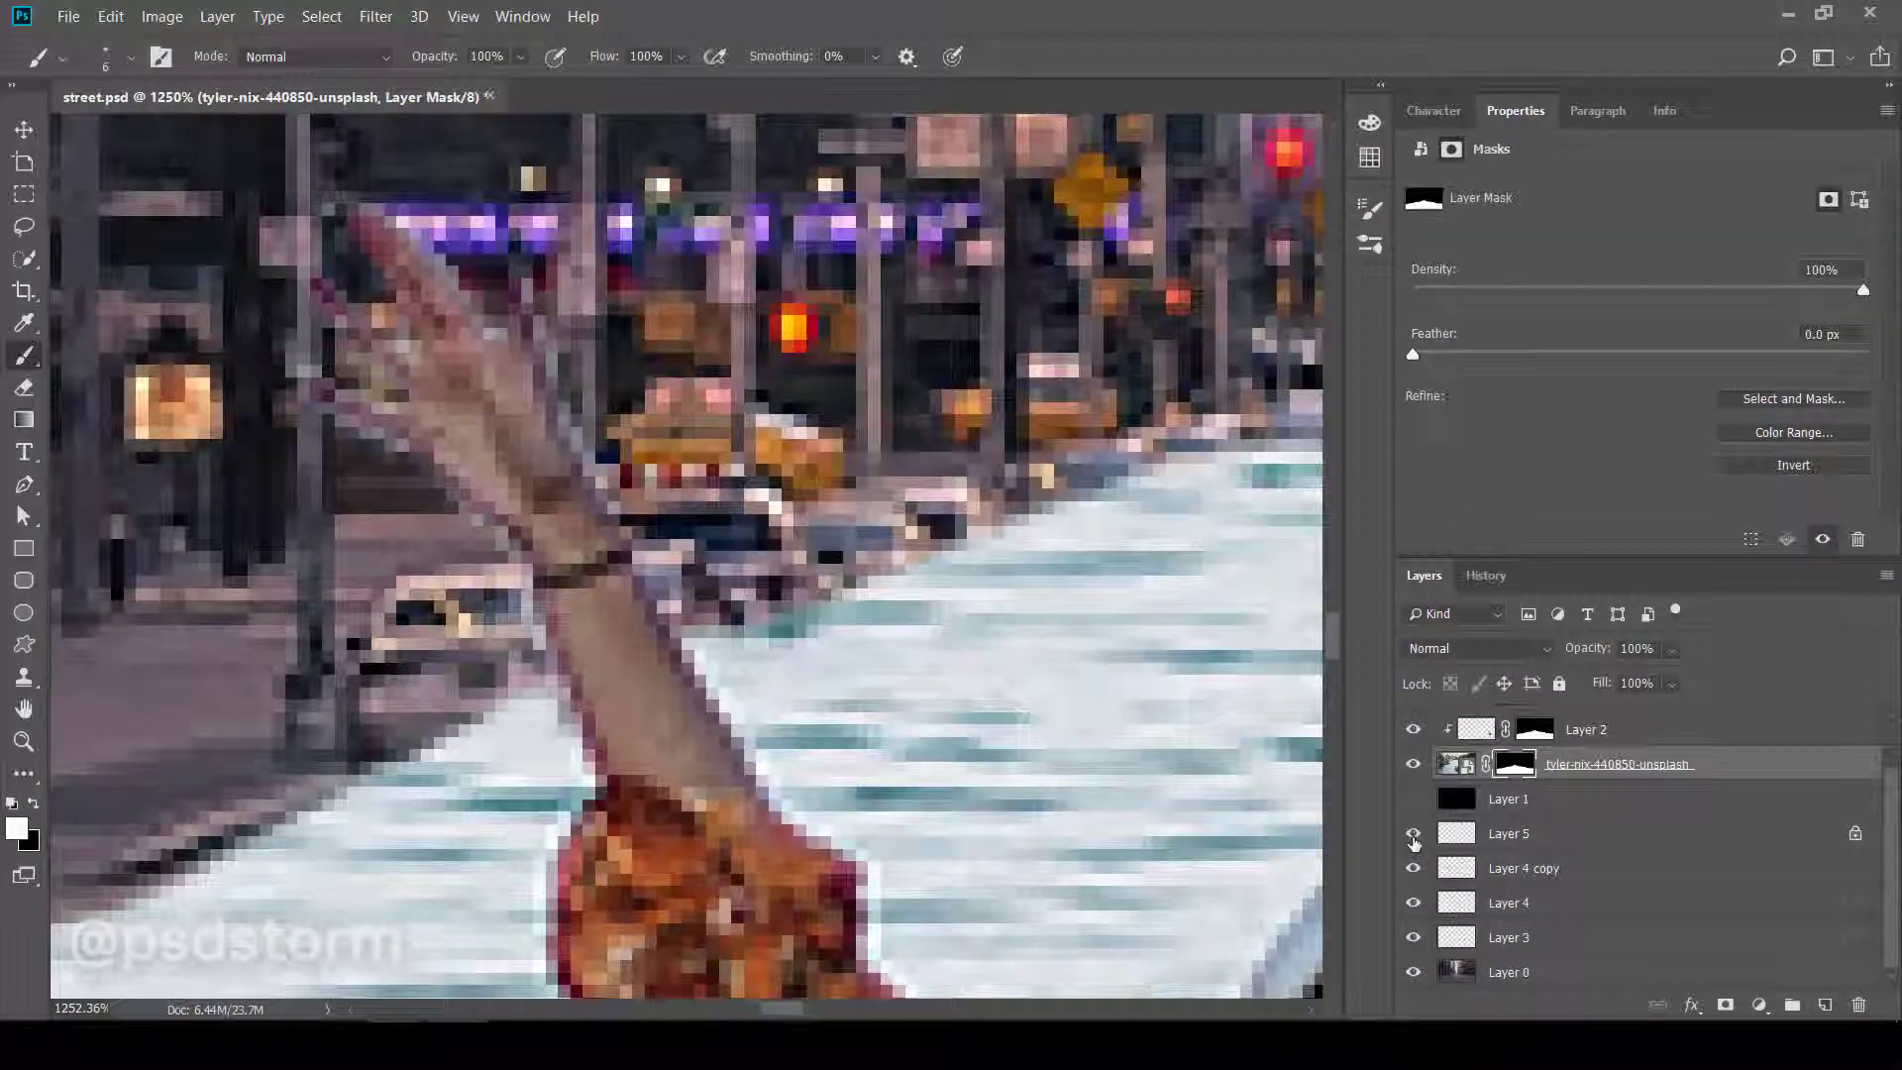
scroll(1265, 789, "up", 3)
left_click(1414, 833)
- Hide the water layer and disable then re-enable its mask to compare, then select Layer 2
key("v")
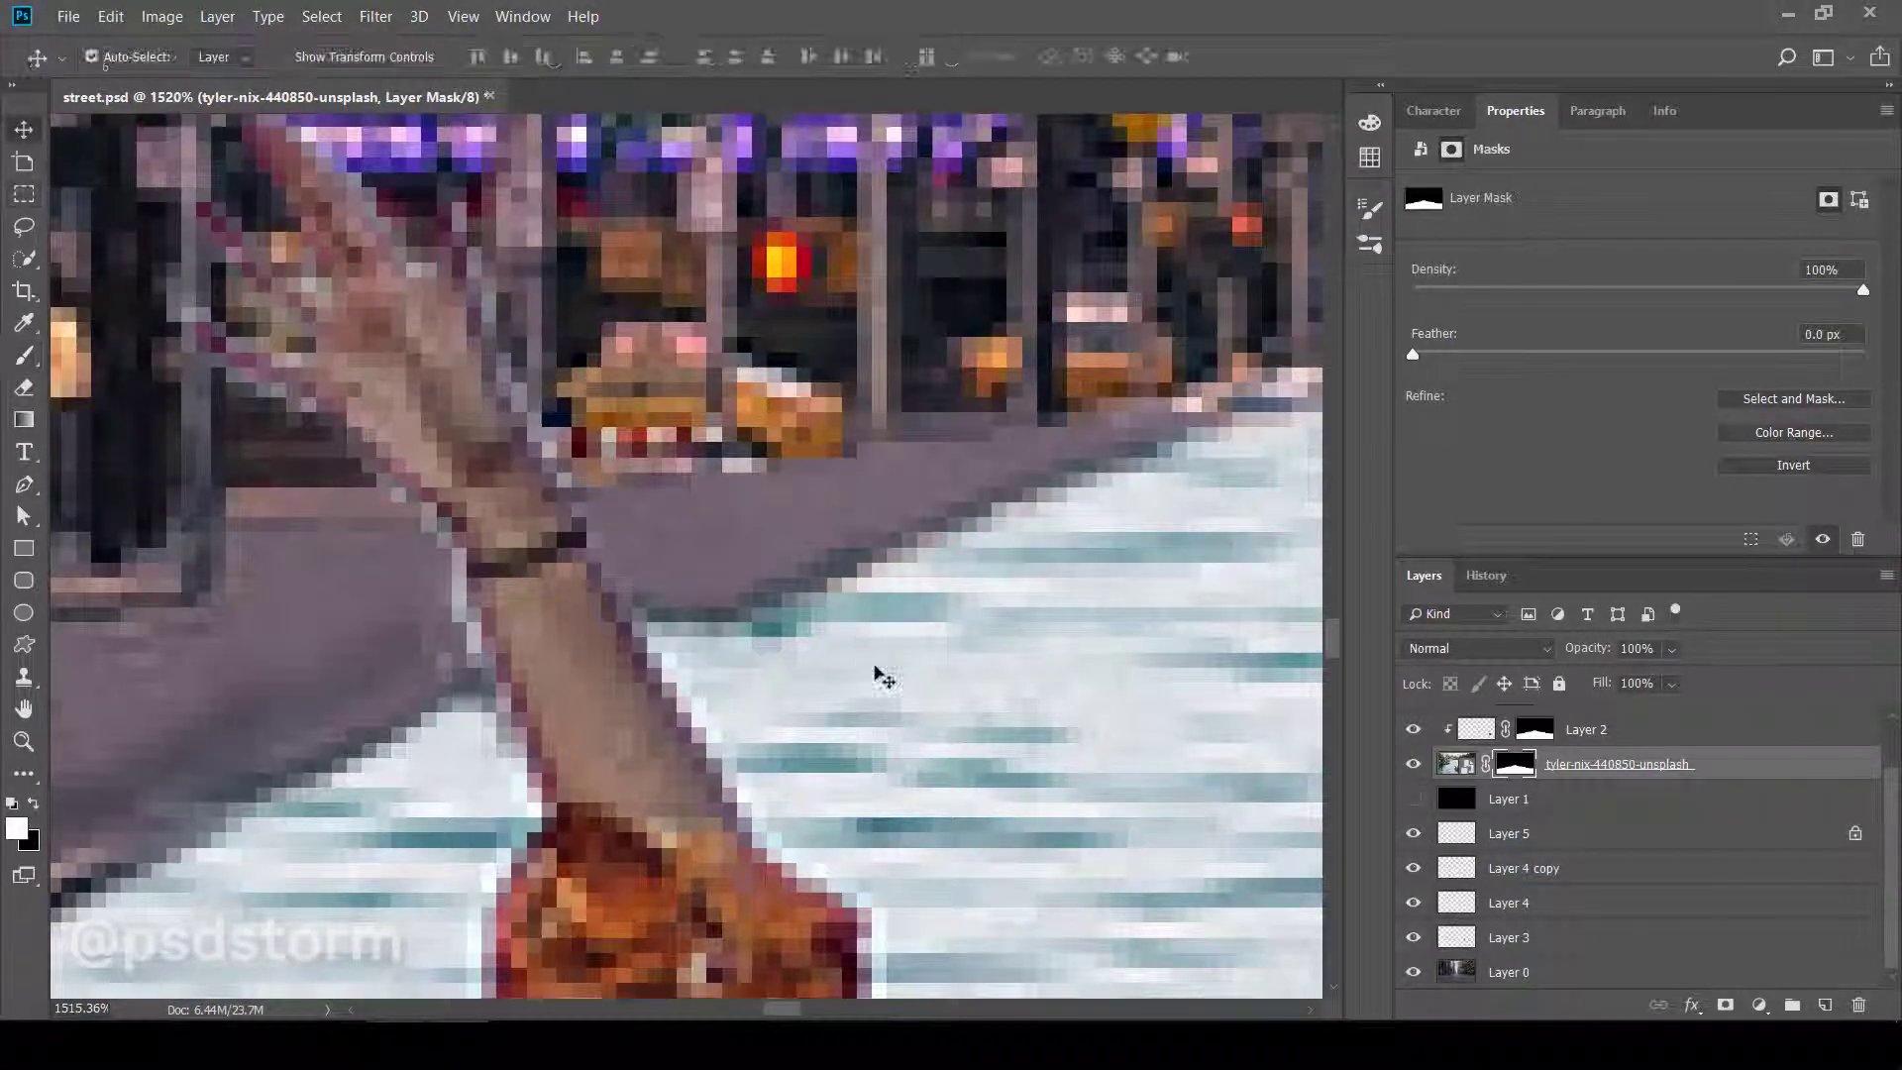
scroll(1550, 894, "up", 2)
left_click(1413, 825)
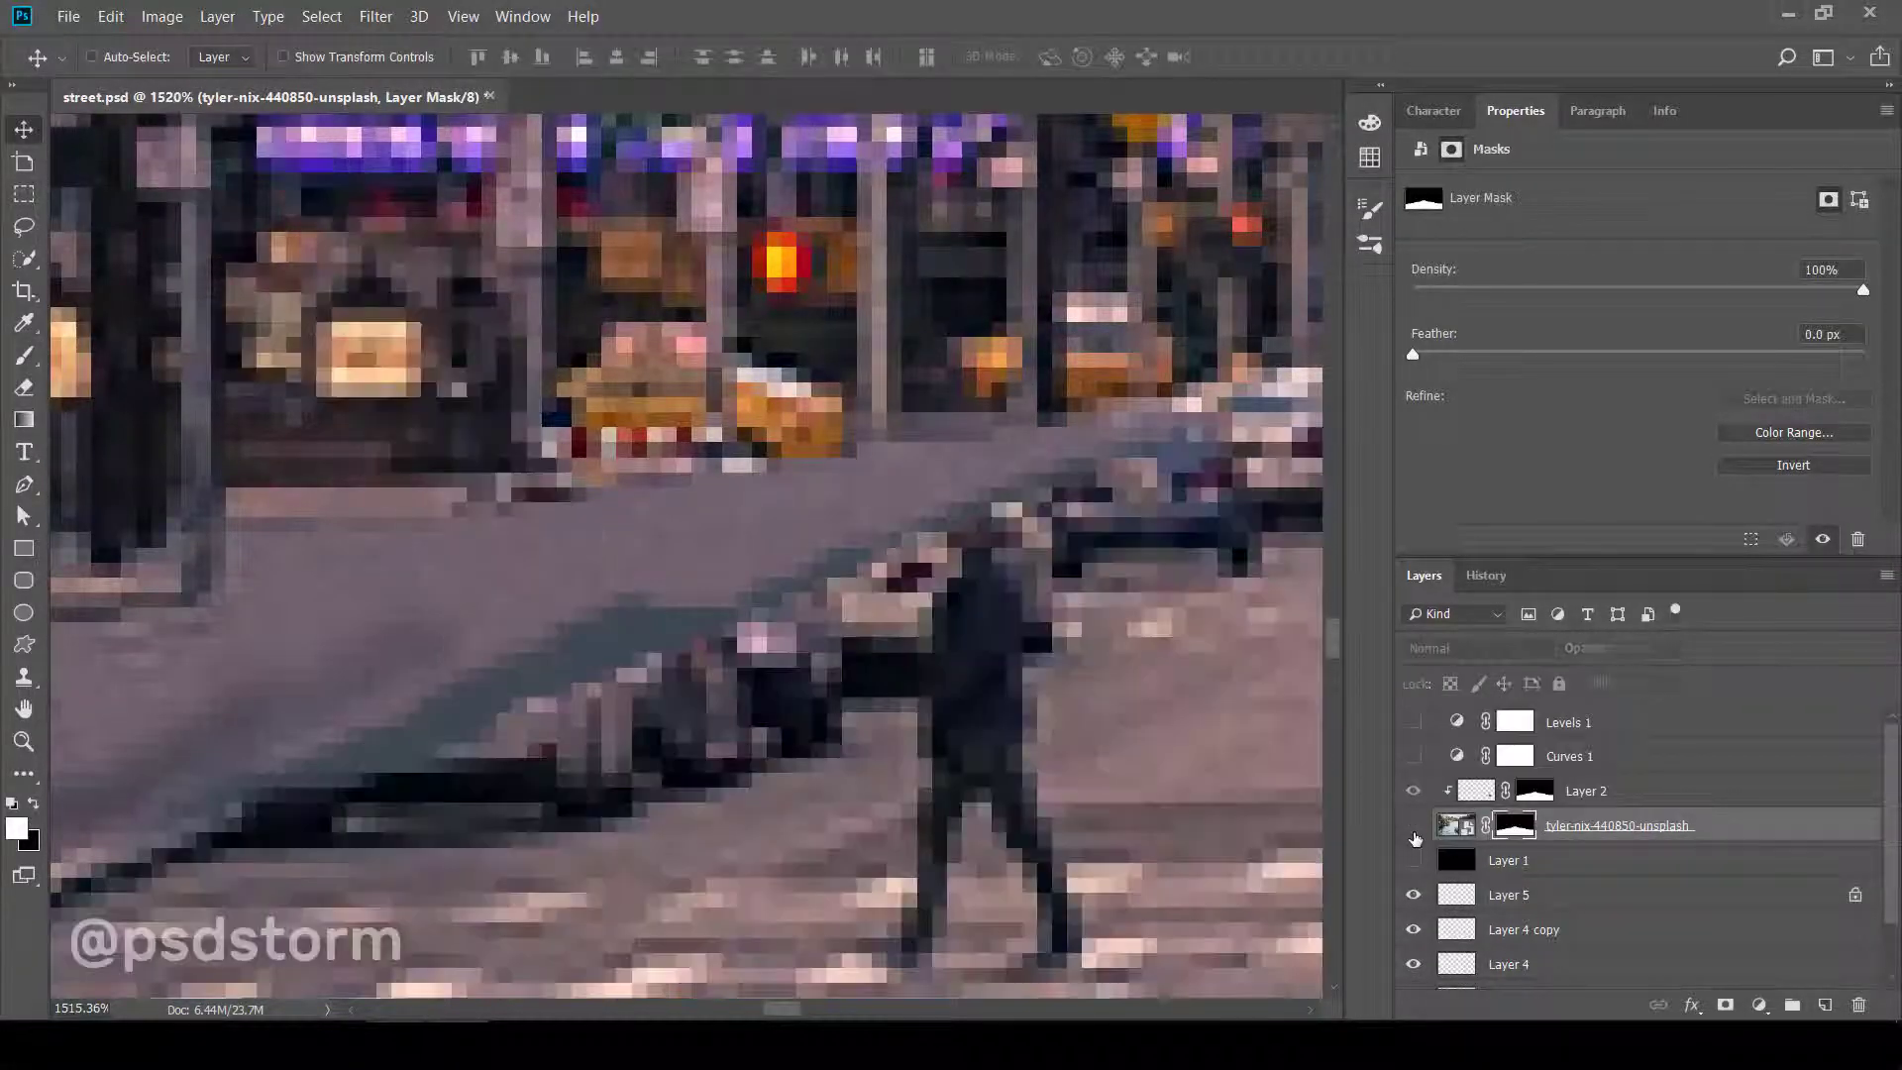
left_click(1512, 830, "shift")
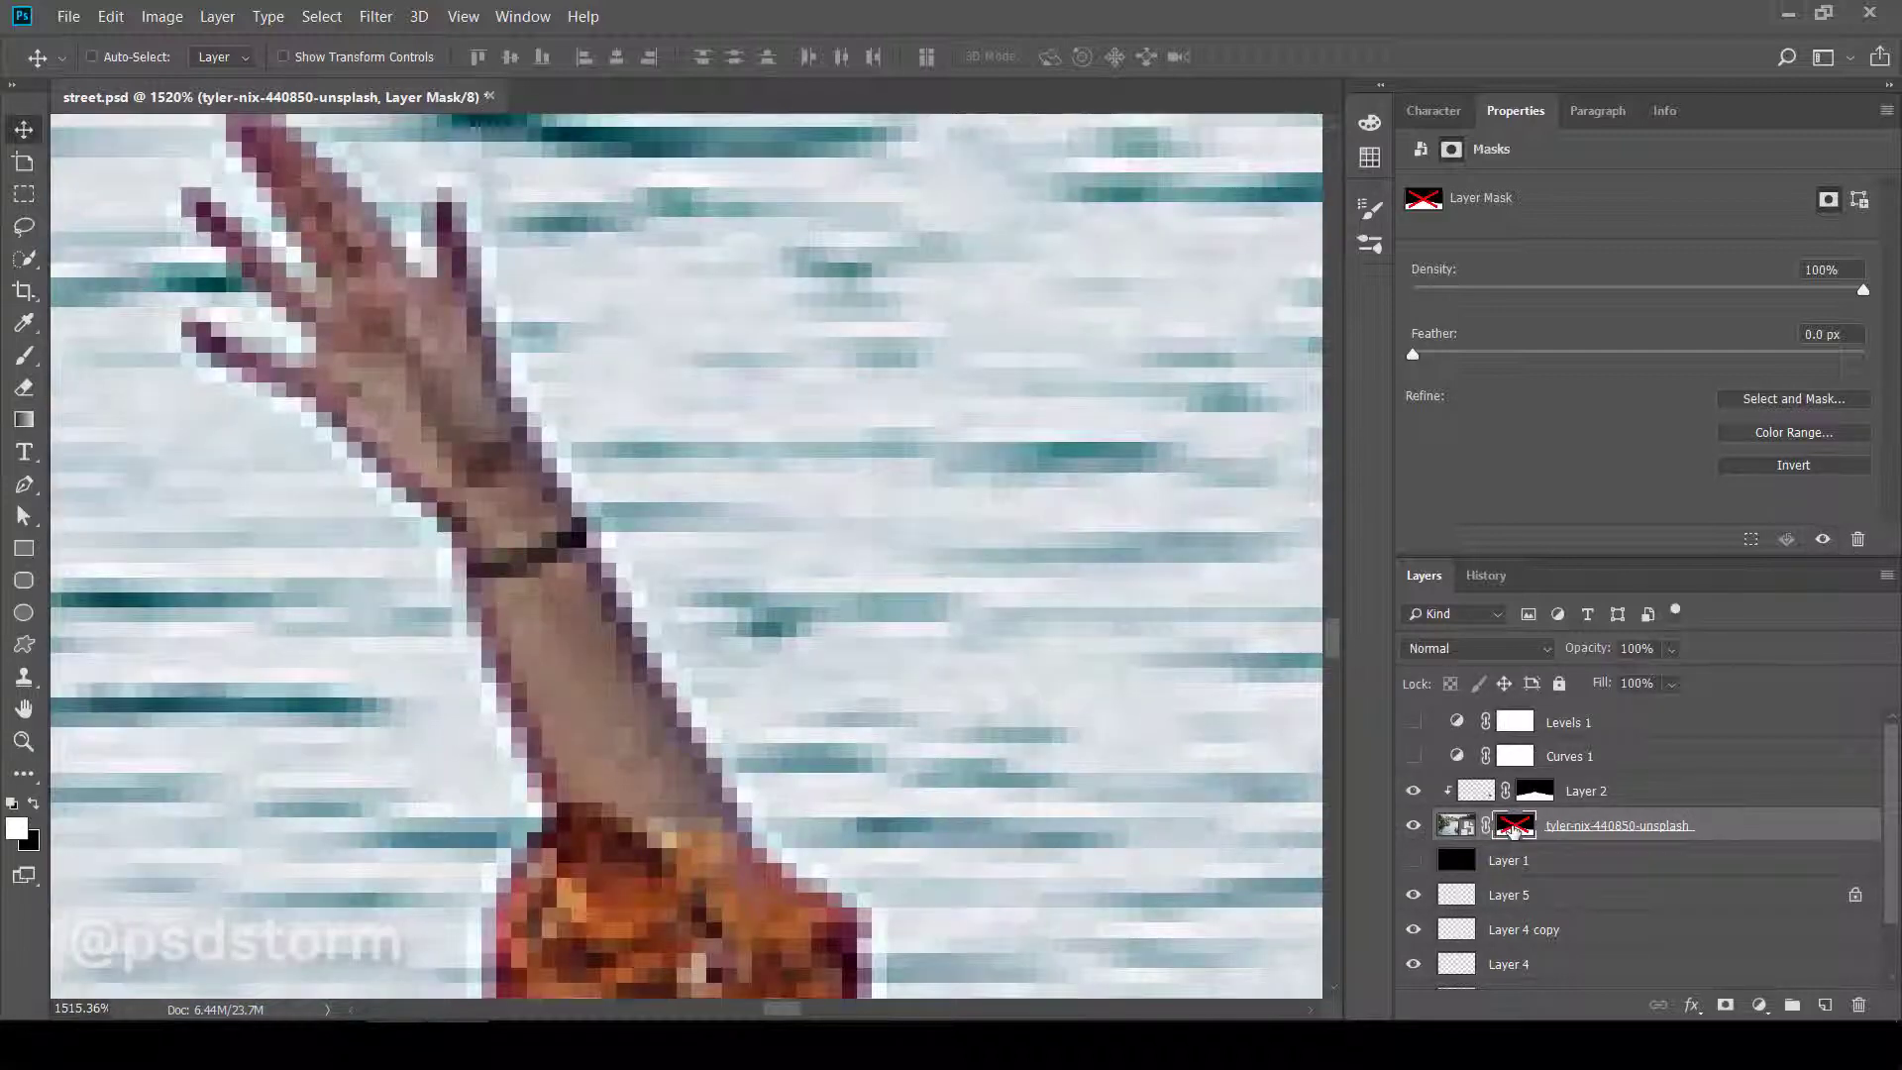
left_click(1513, 830, "shift")
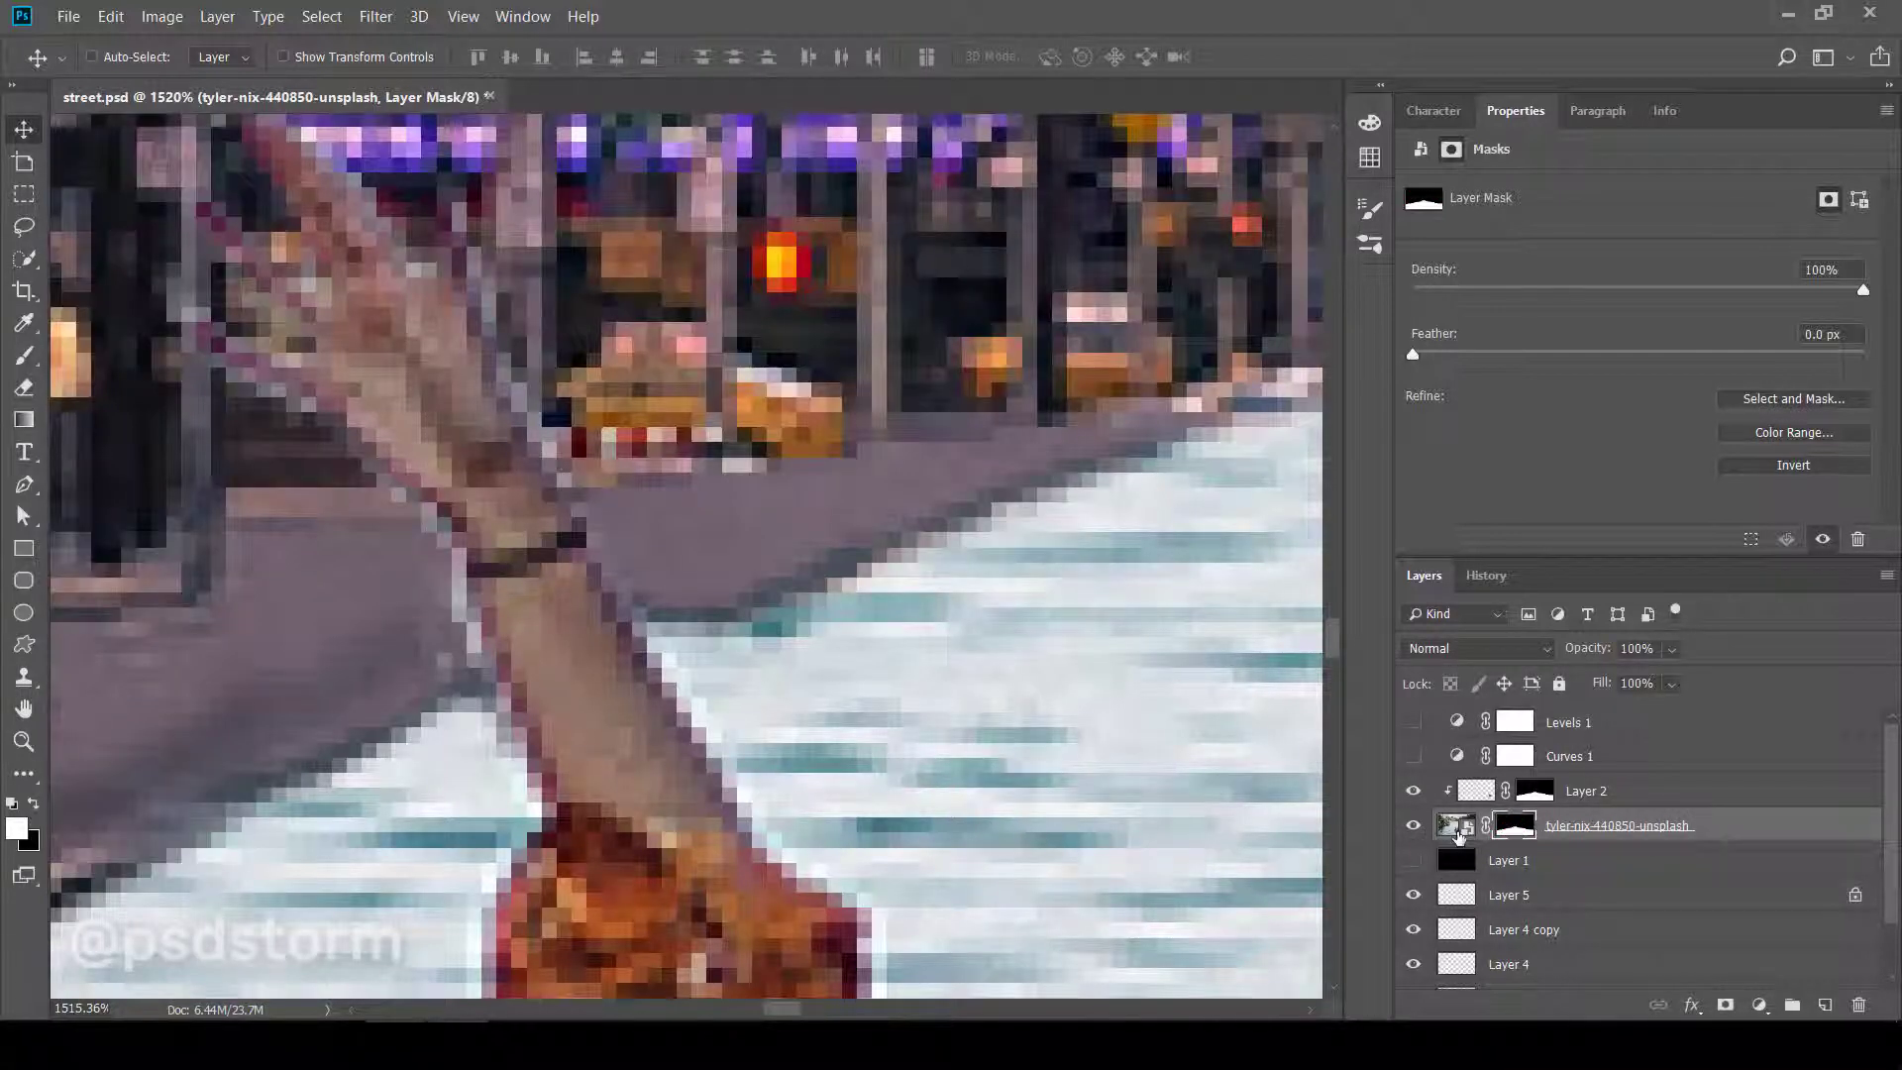
left_click(1469, 795)
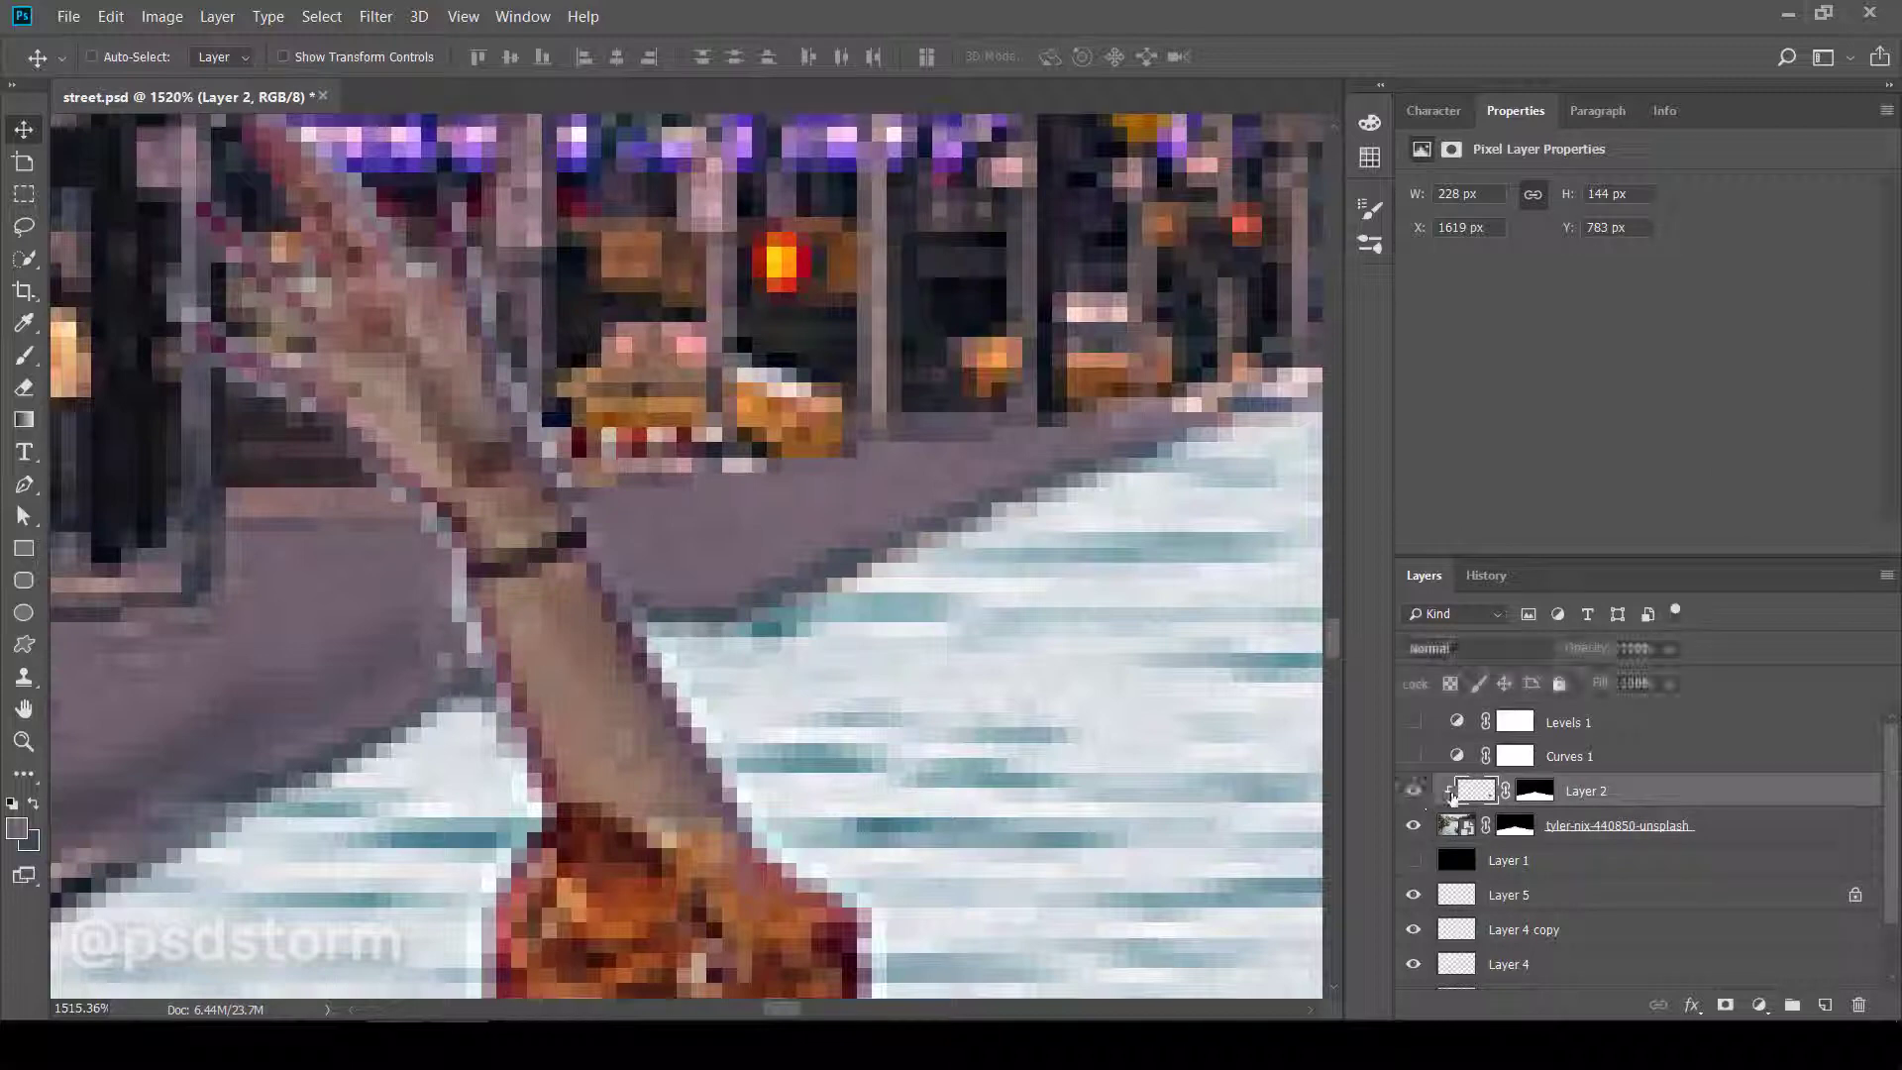
- Clone water over the snowy strip beside the raised arm on Layer 2, then zoom out to the full composite
scroll(773, 705, "up", 1)
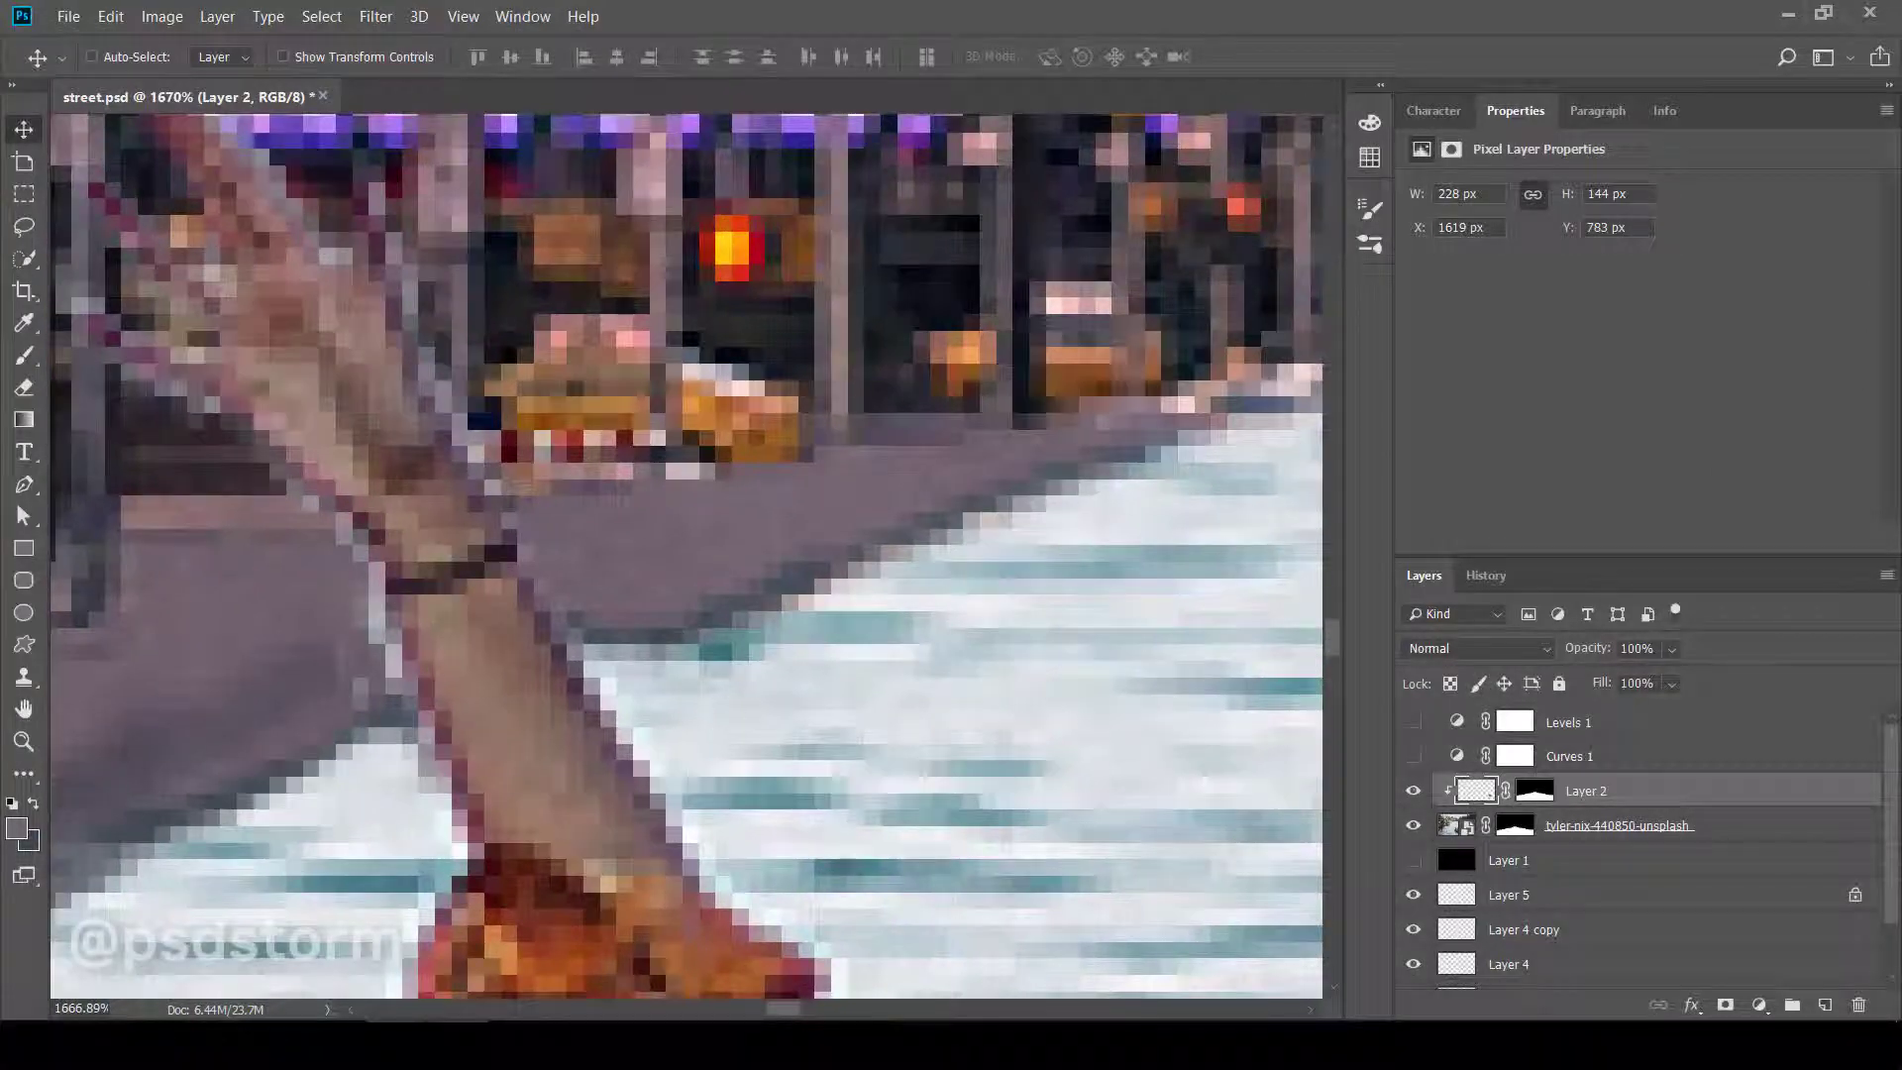
key("s")
mouse_move(889, 684)
left_mouse_down()
mouse_move(785, 628)
mouse_move(745, 652)
left_mouse_up()
scroll(744, 651, "up", 1)
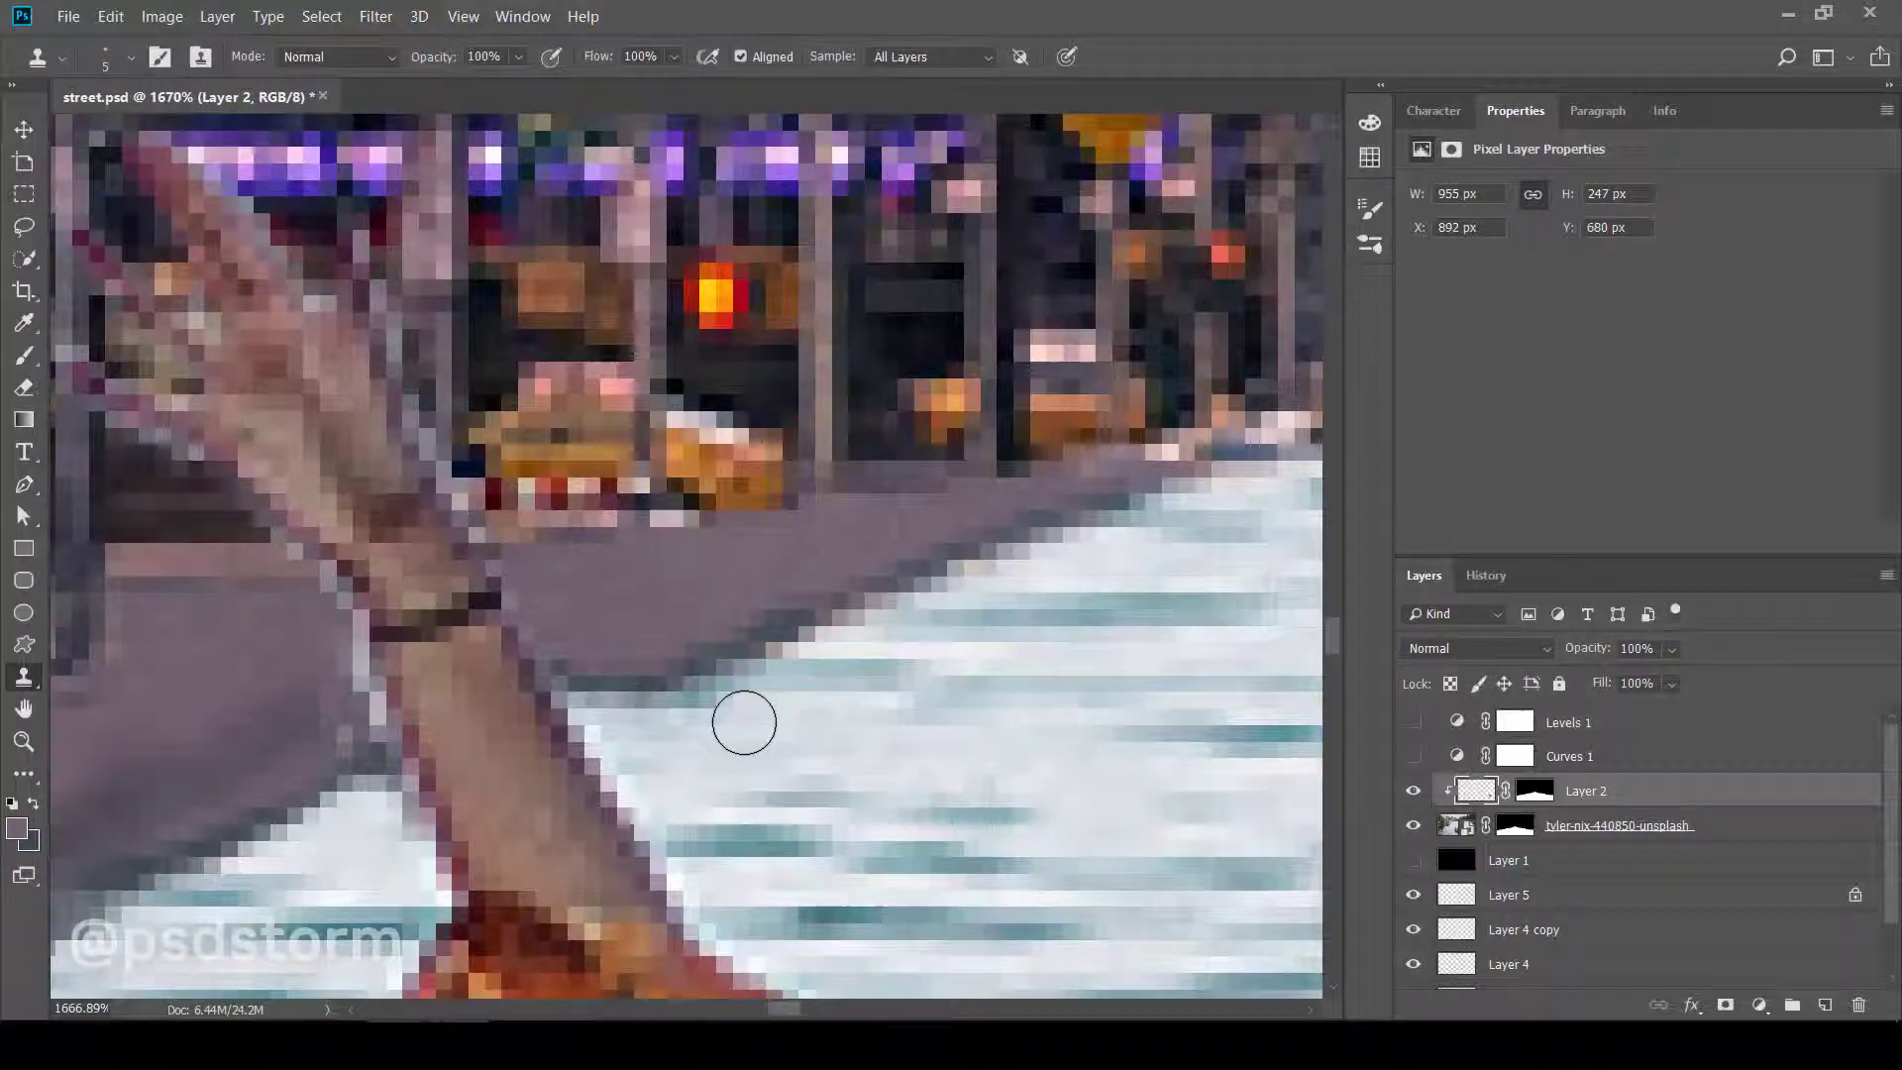
left_click_drag(737, 720, 704, 700)
key("bracketright")
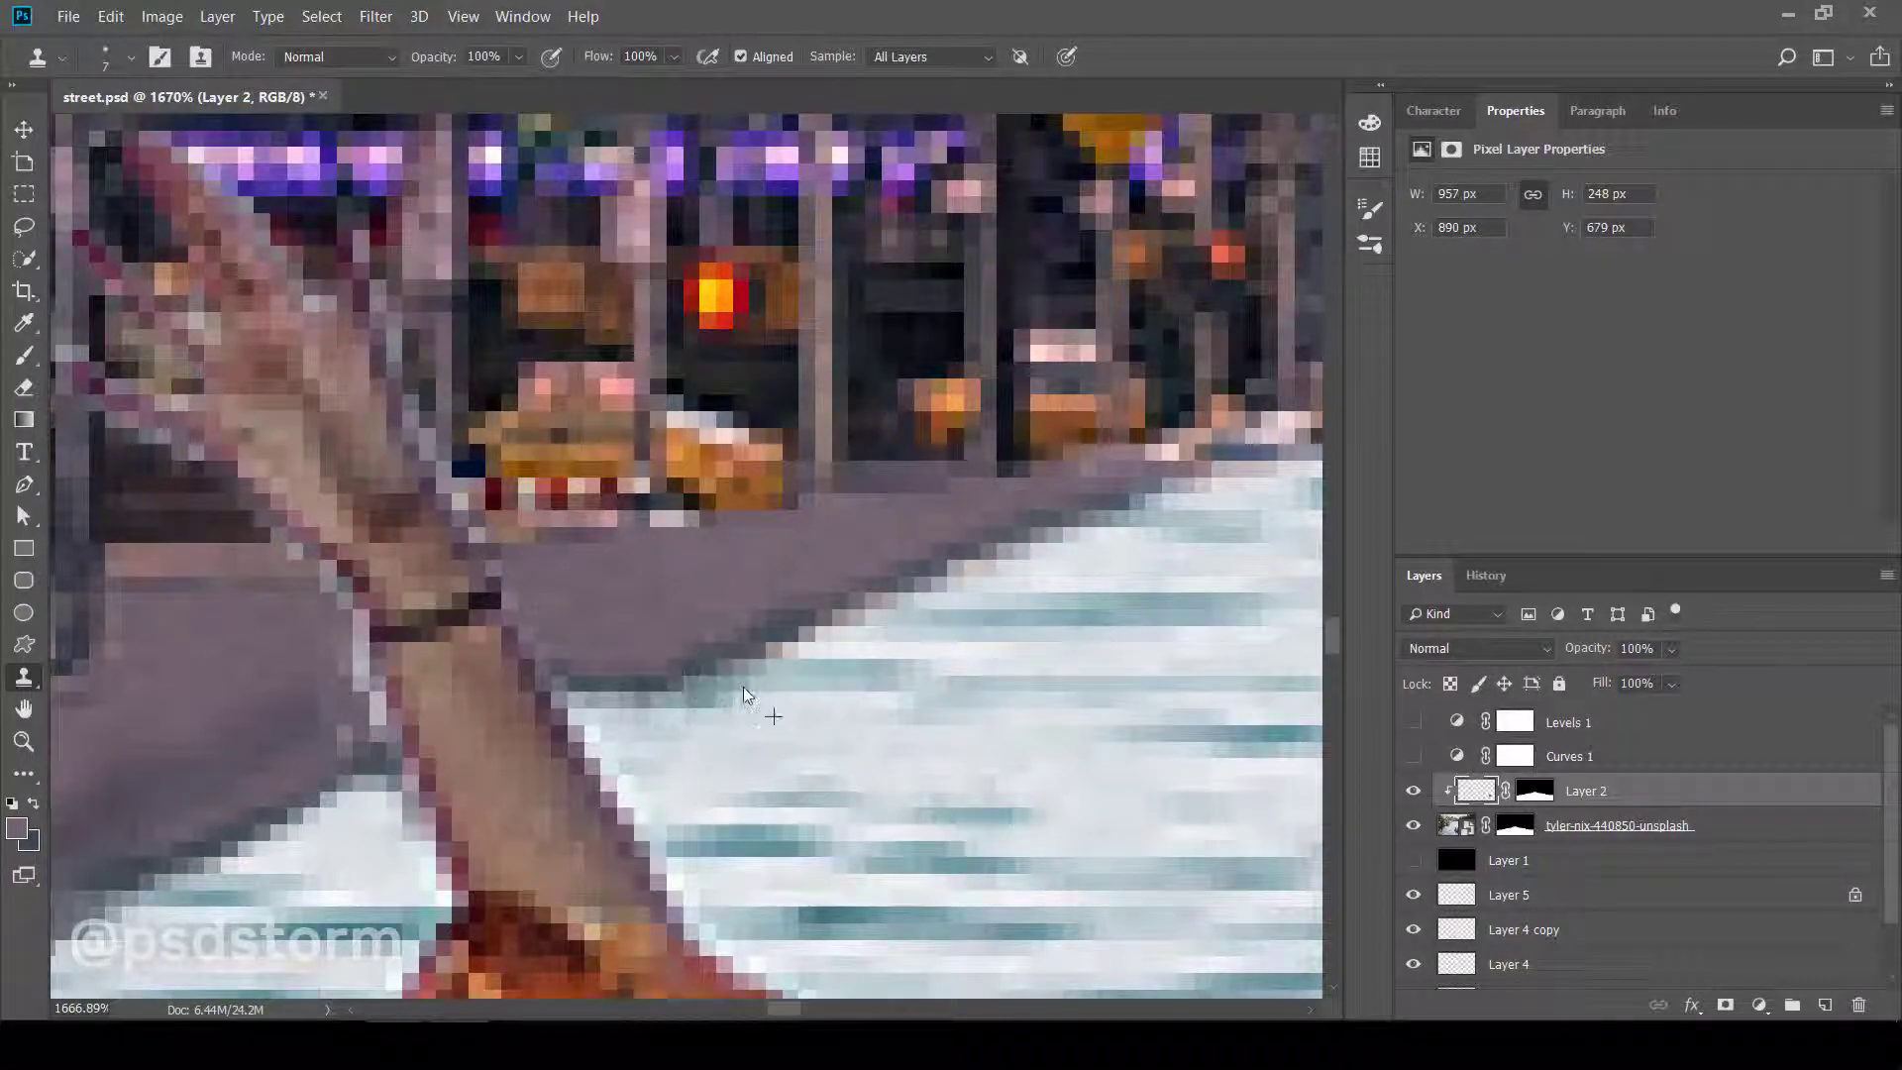
left_click(1415, 790)
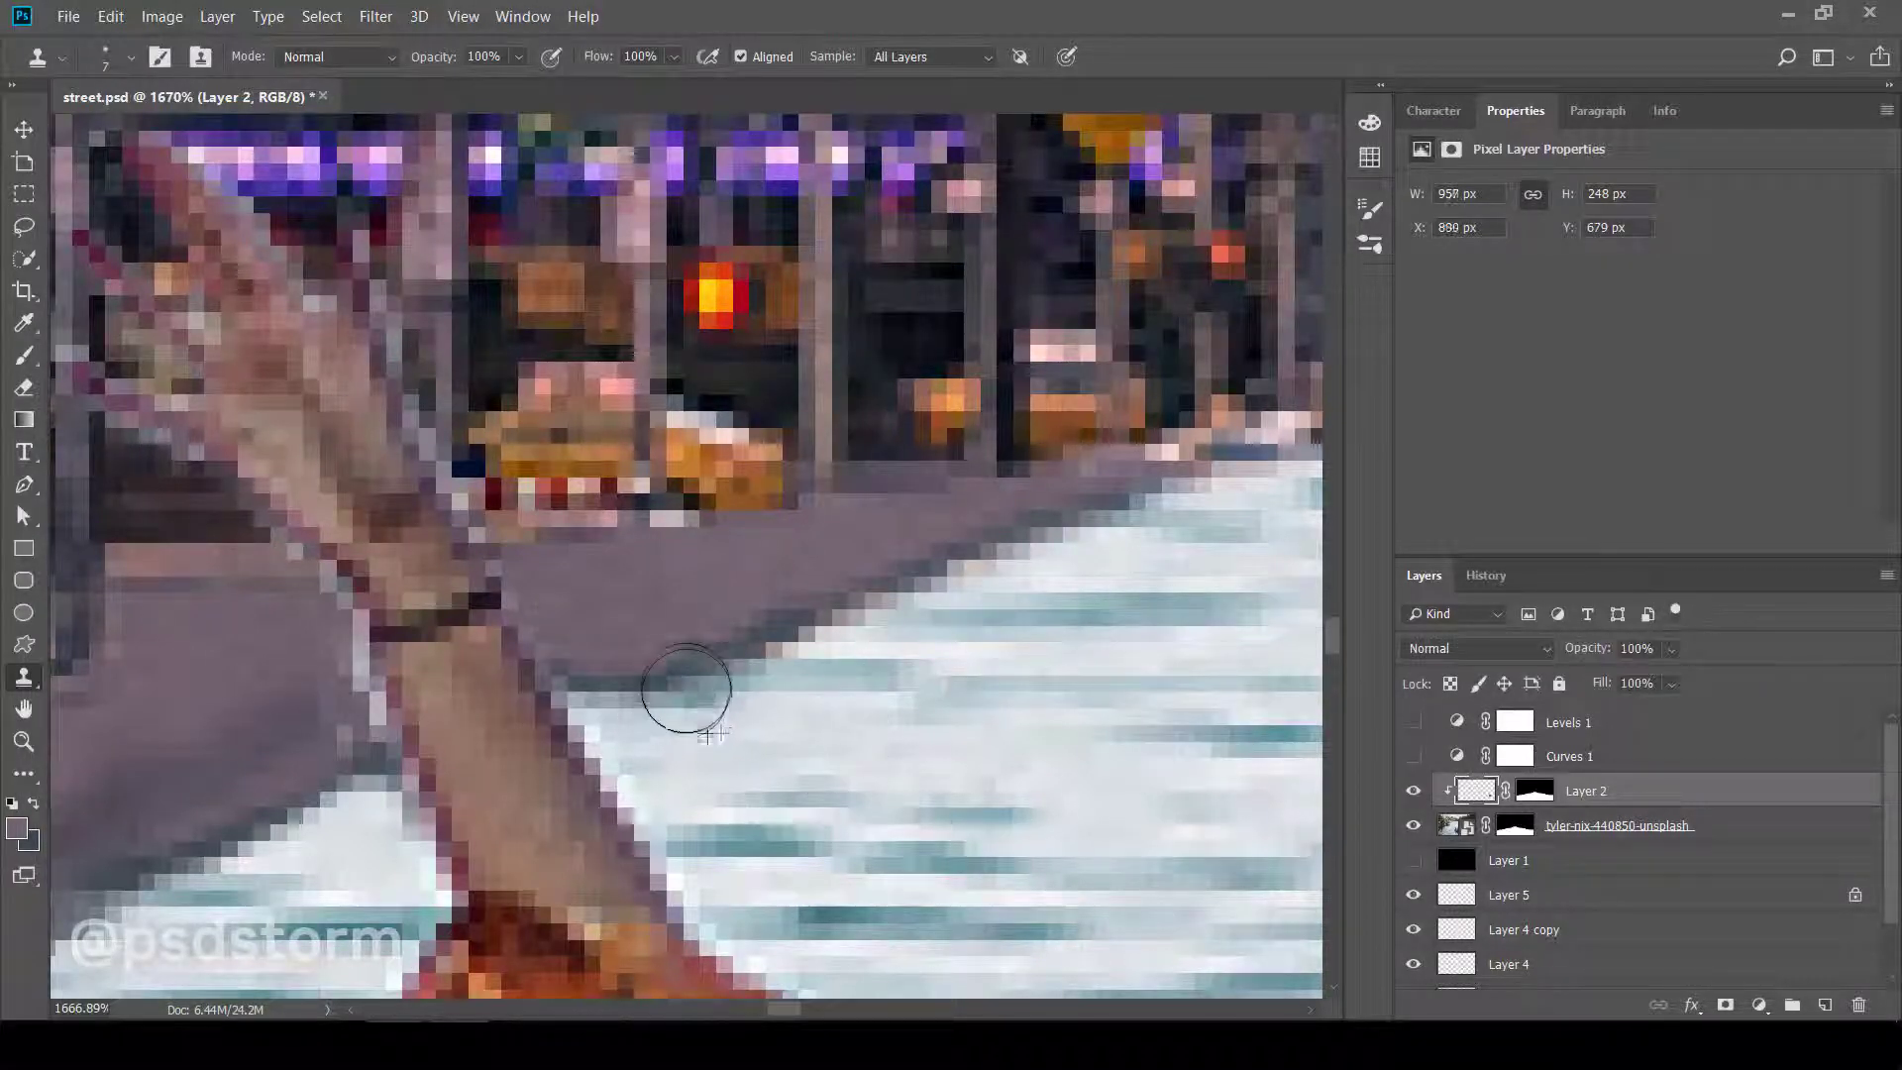
left_click_drag(689, 689, 719, 684)
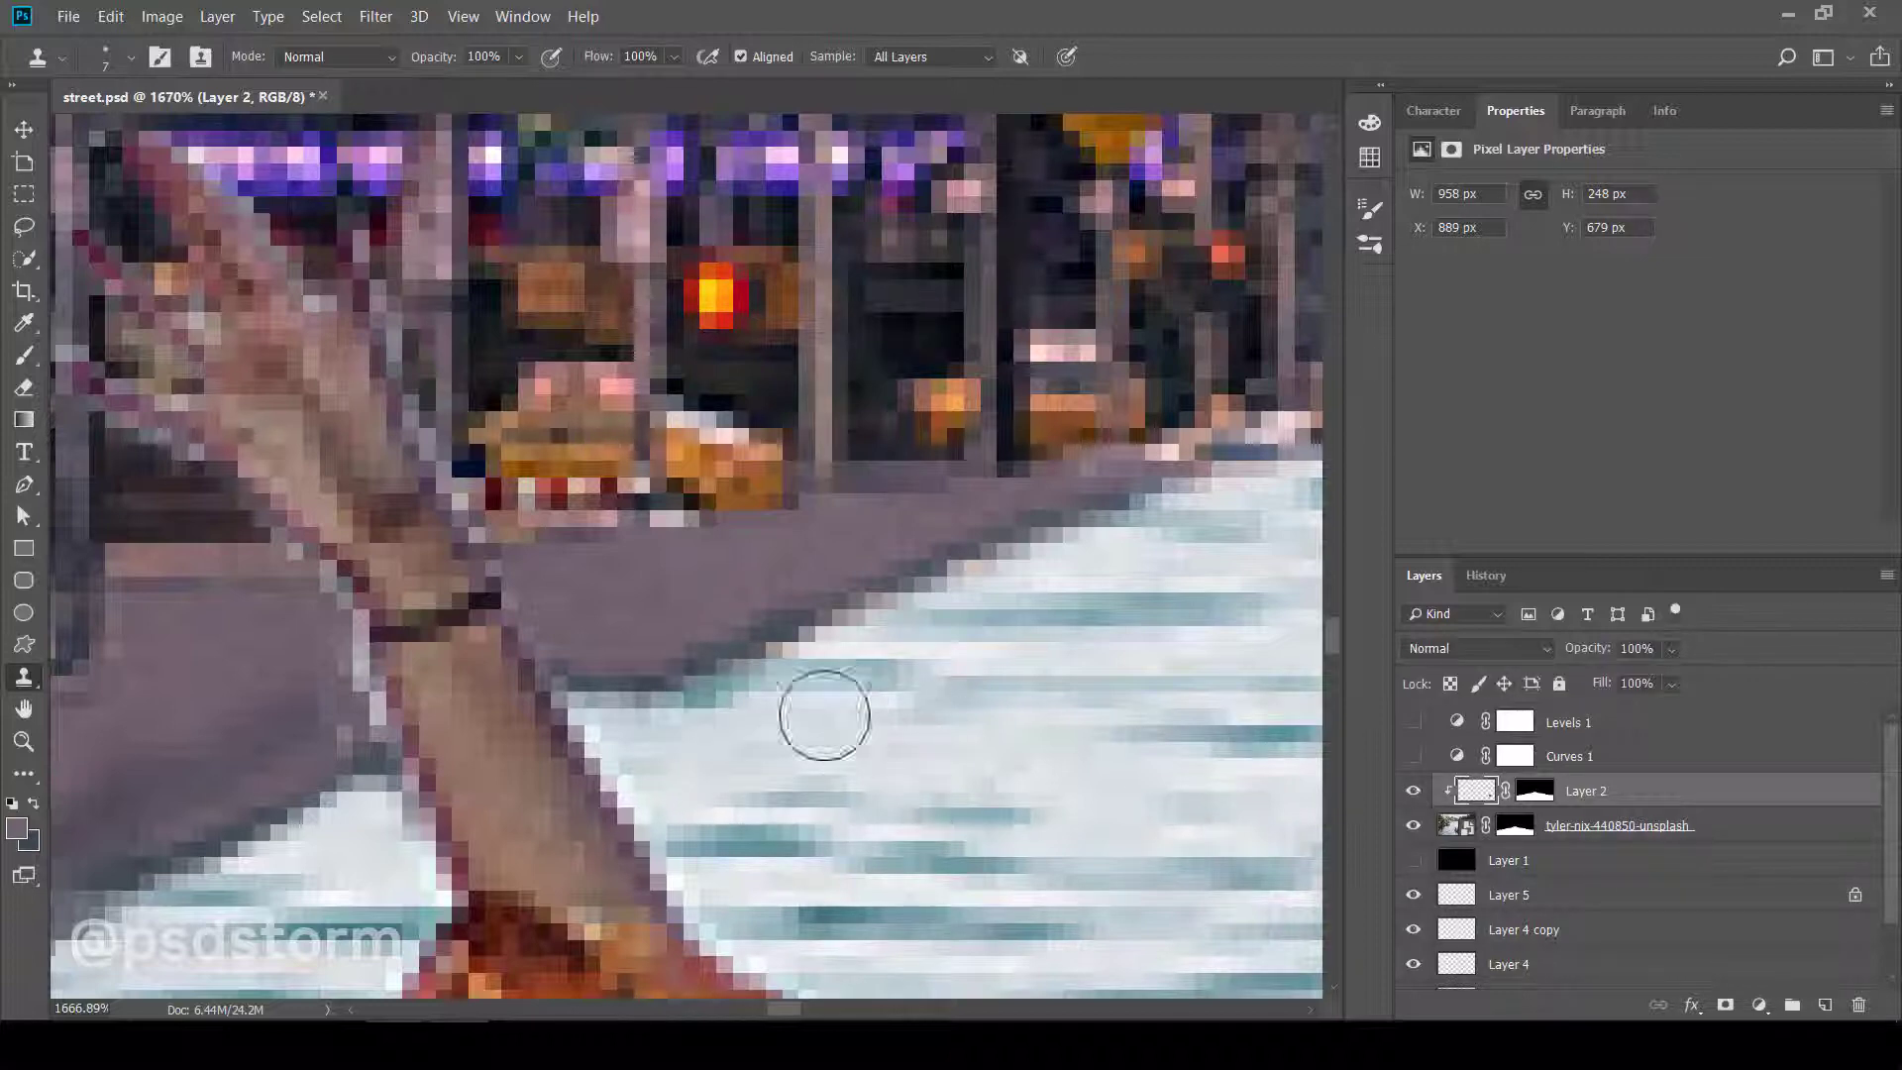
scroll(903, 713, "down", 5)
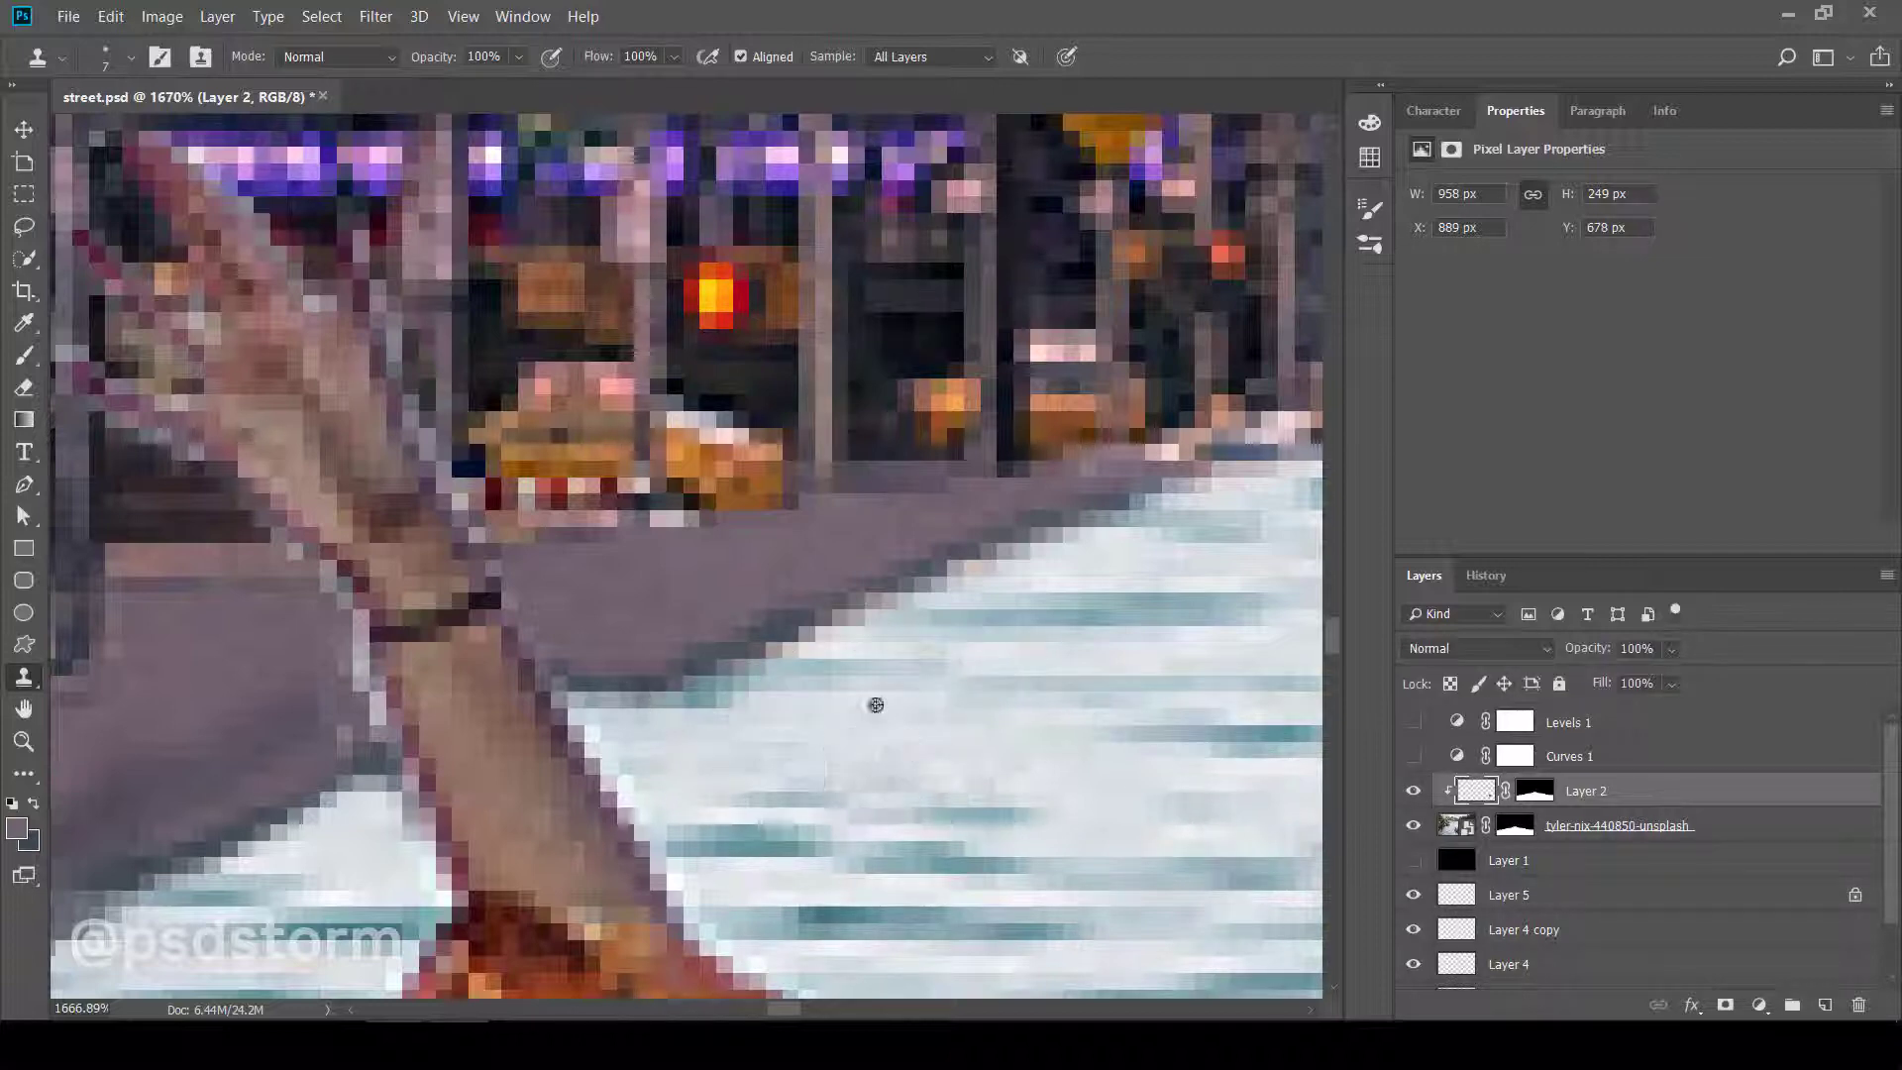
scroll(852, 705, "down", 5)
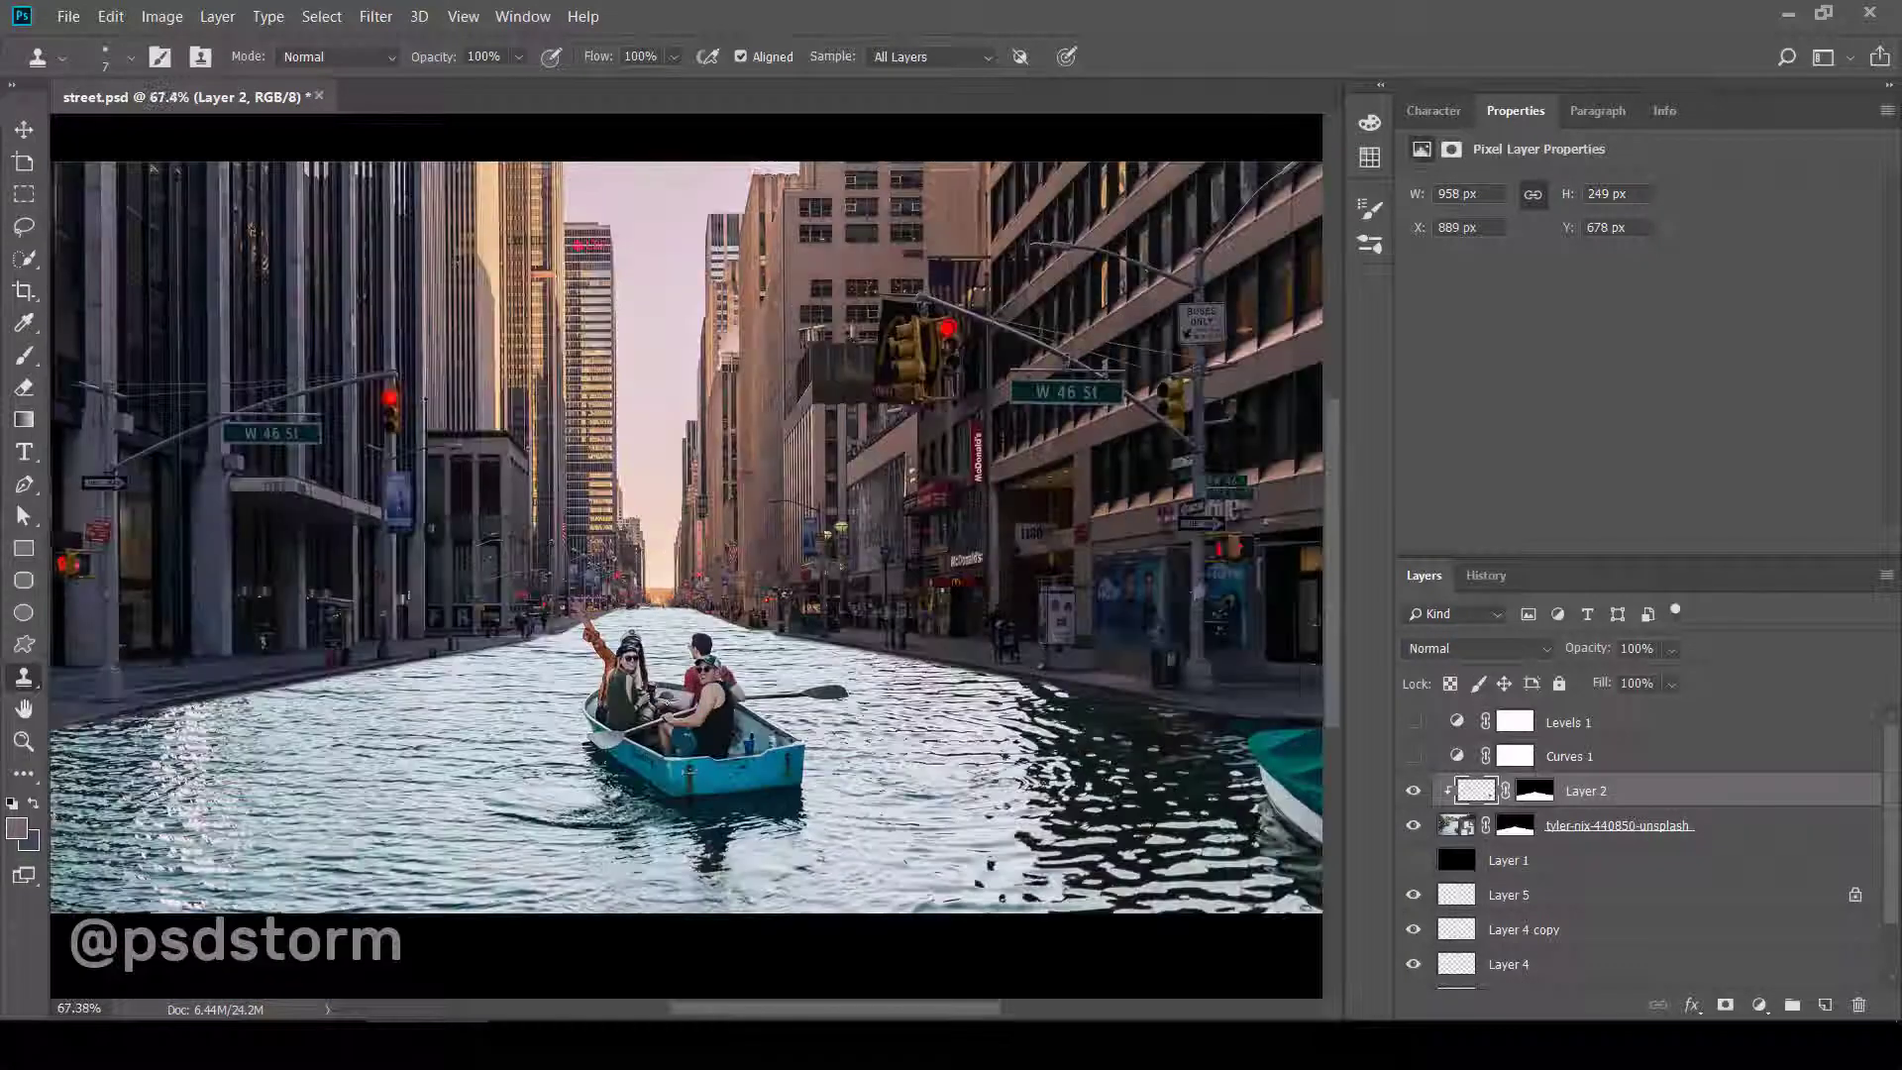
scroll(737, 689, "down", 1)
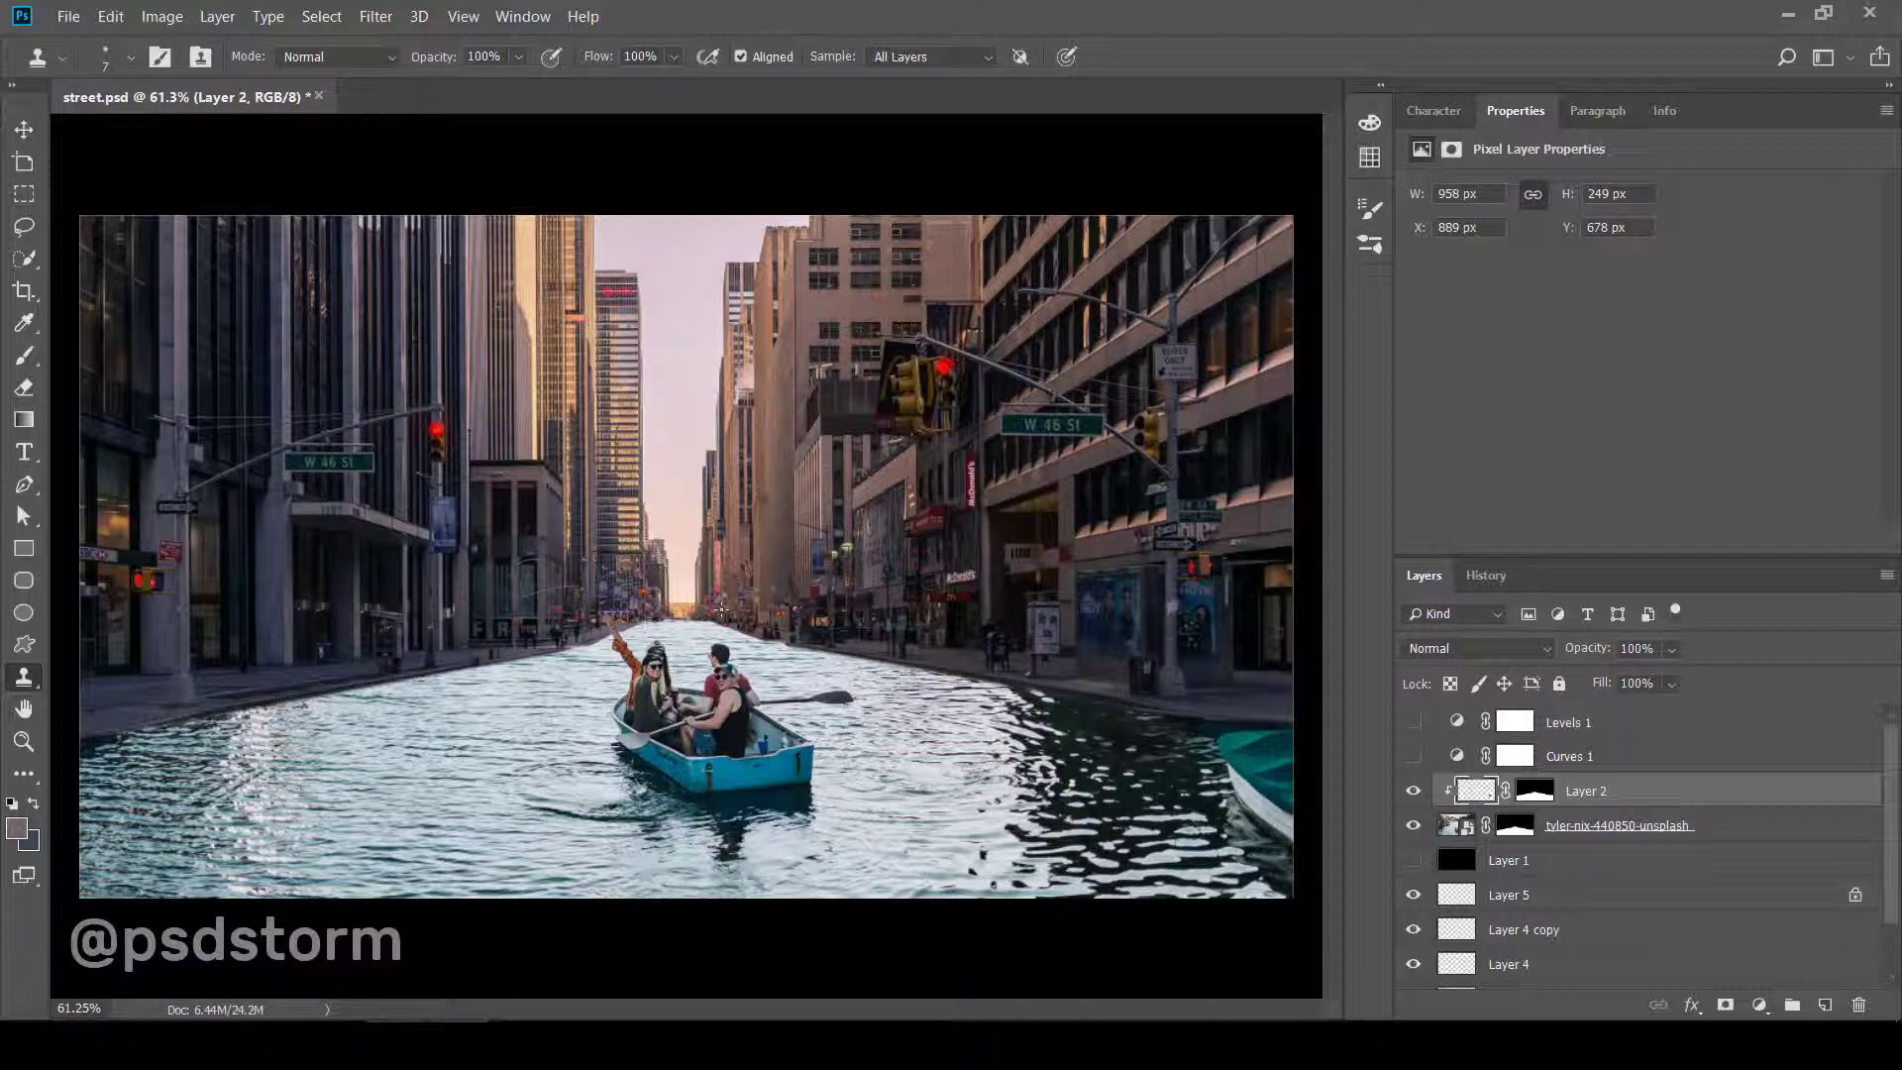
- Select Layer 0, the street photo, and bring the sky between the buildings into view
key("v")
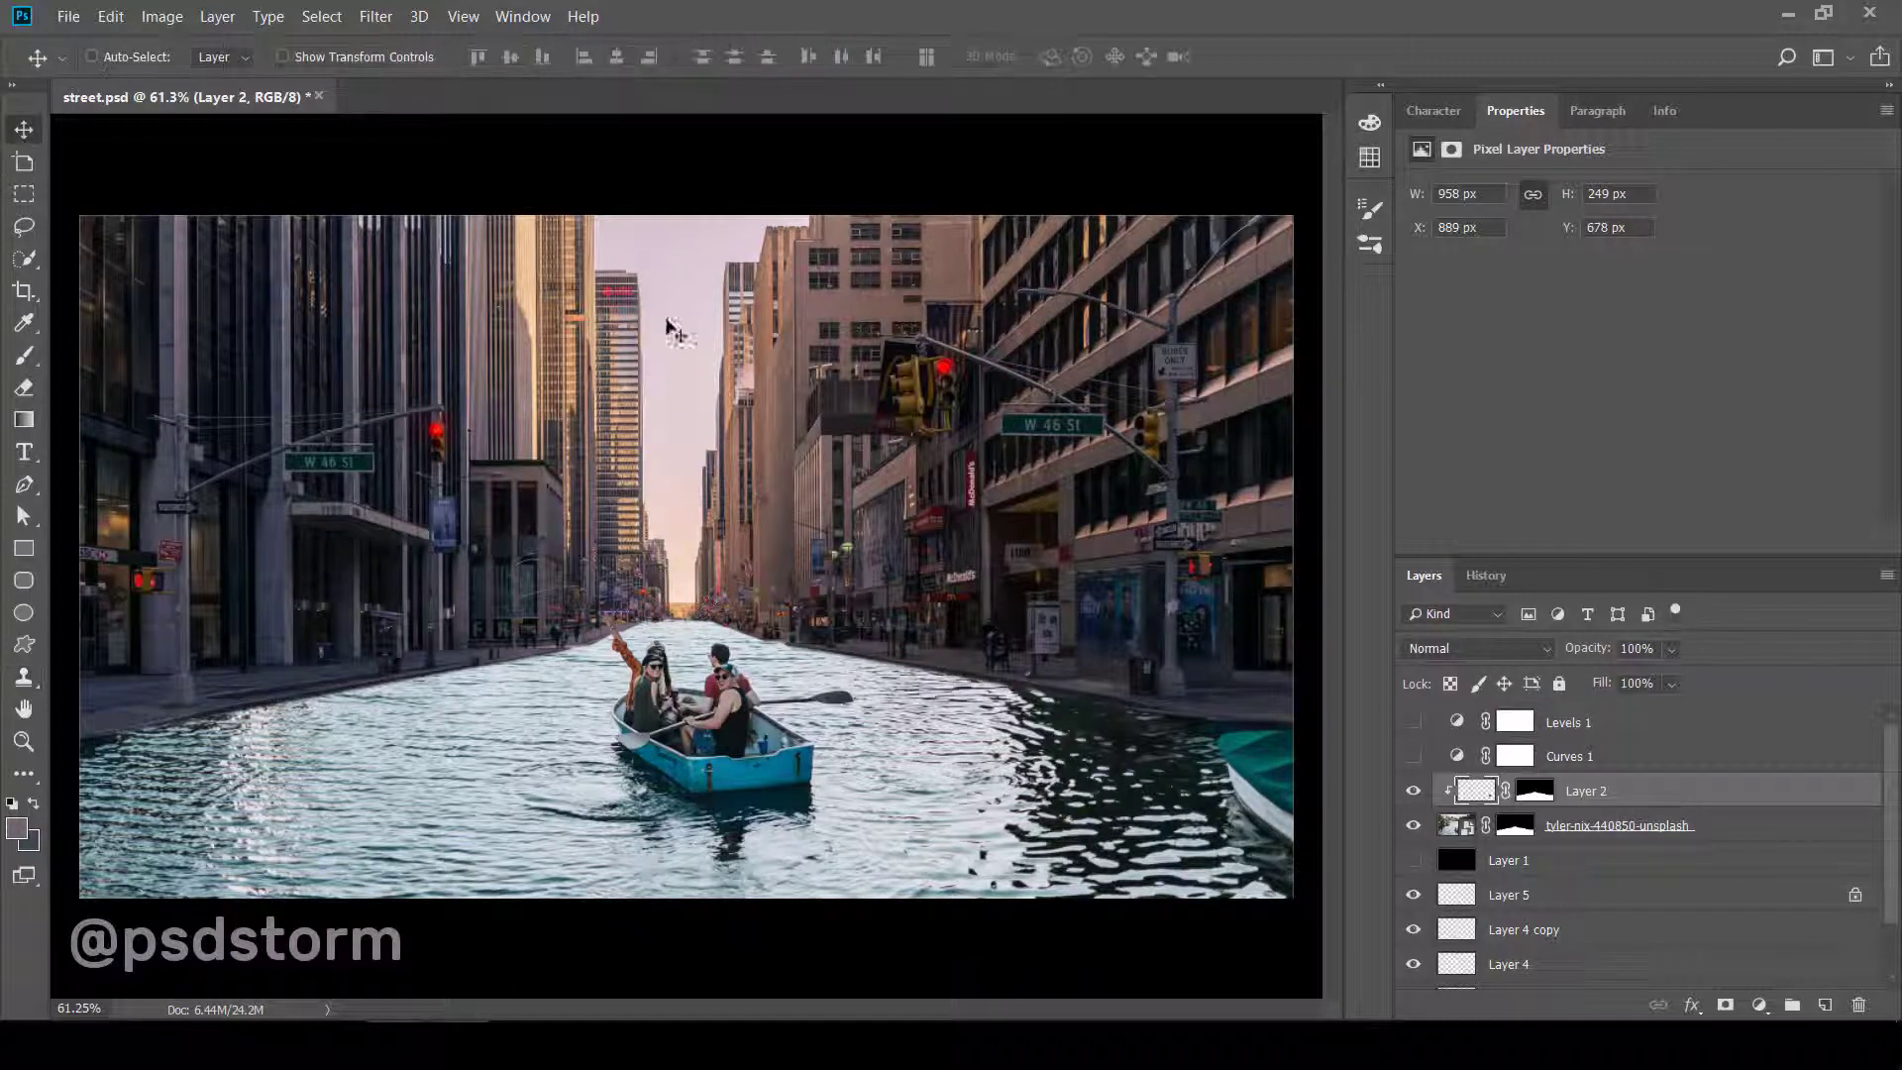
scroll(673, 396, "down", 3)
scroll(689, 475, "up", 5)
scroll(688, 505, "up", 2)
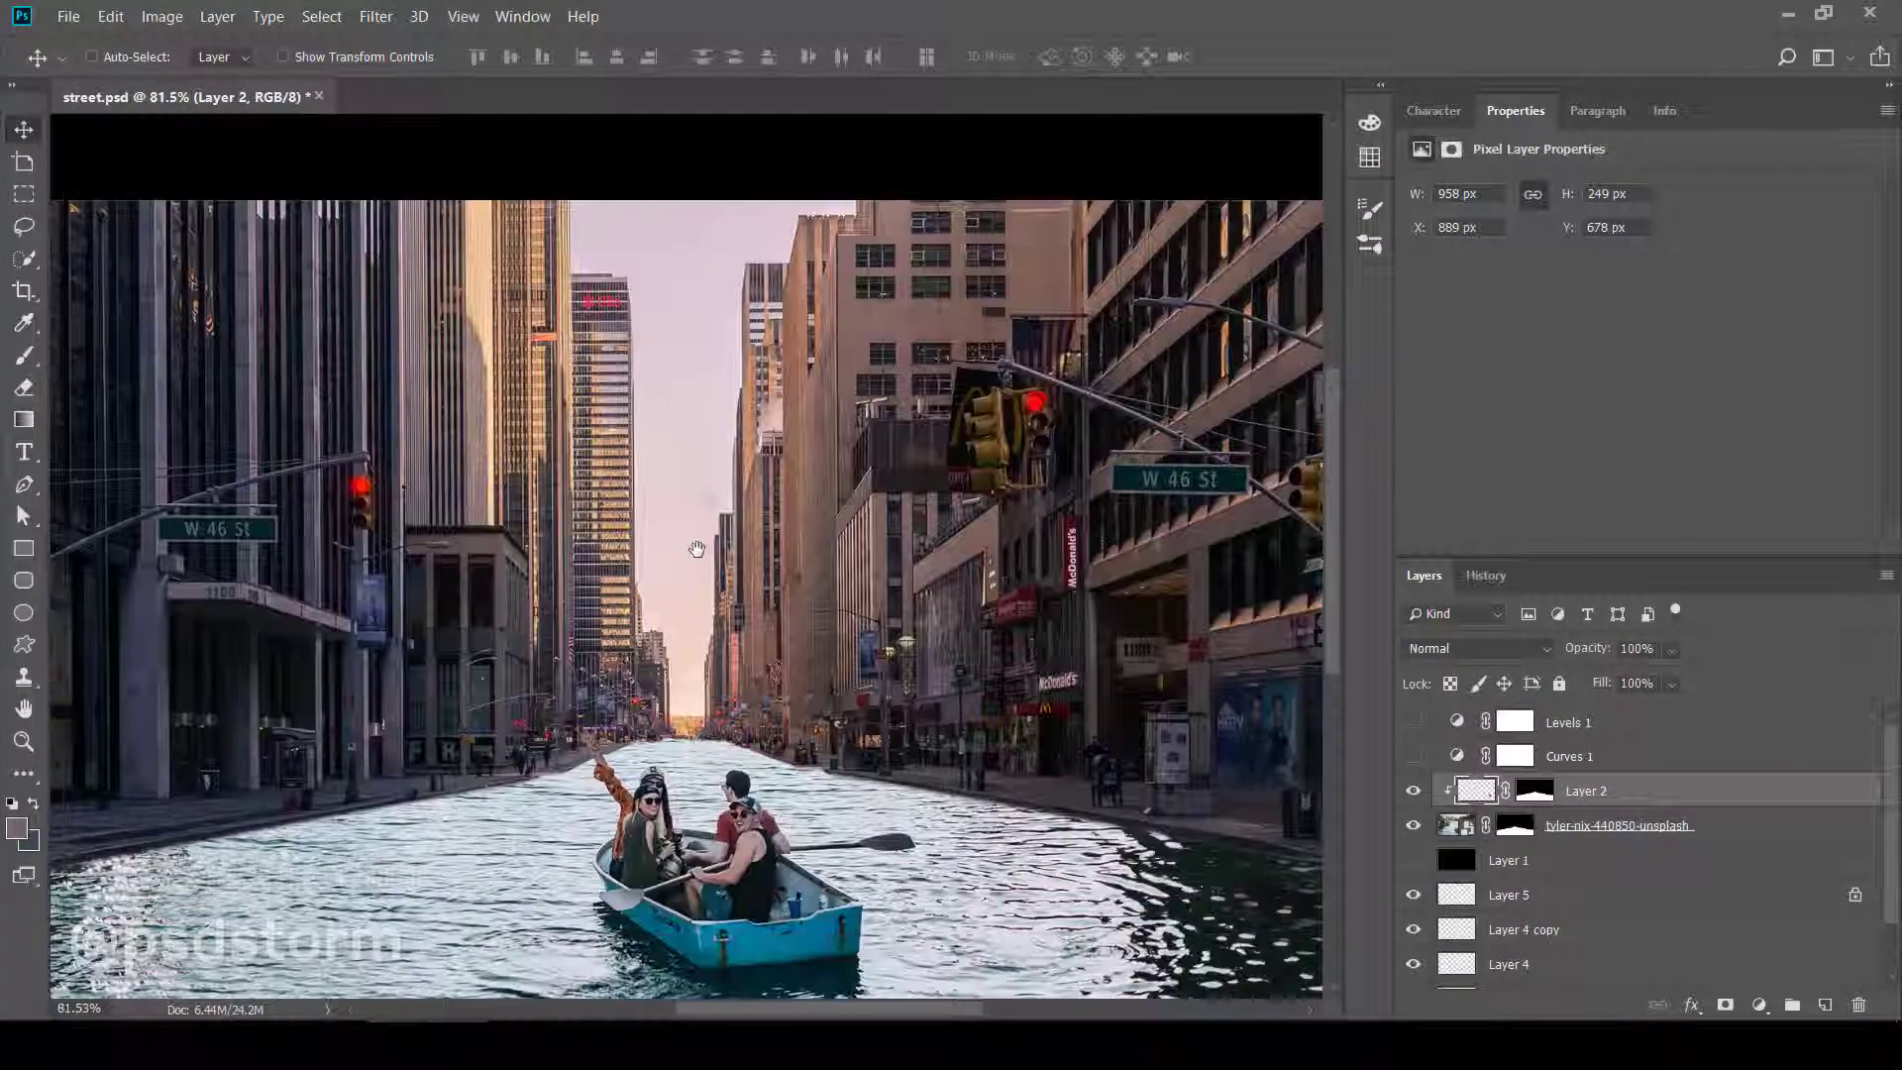
scroll(583, 763, "up", 2)
scroll(648, 669, "down", 3)
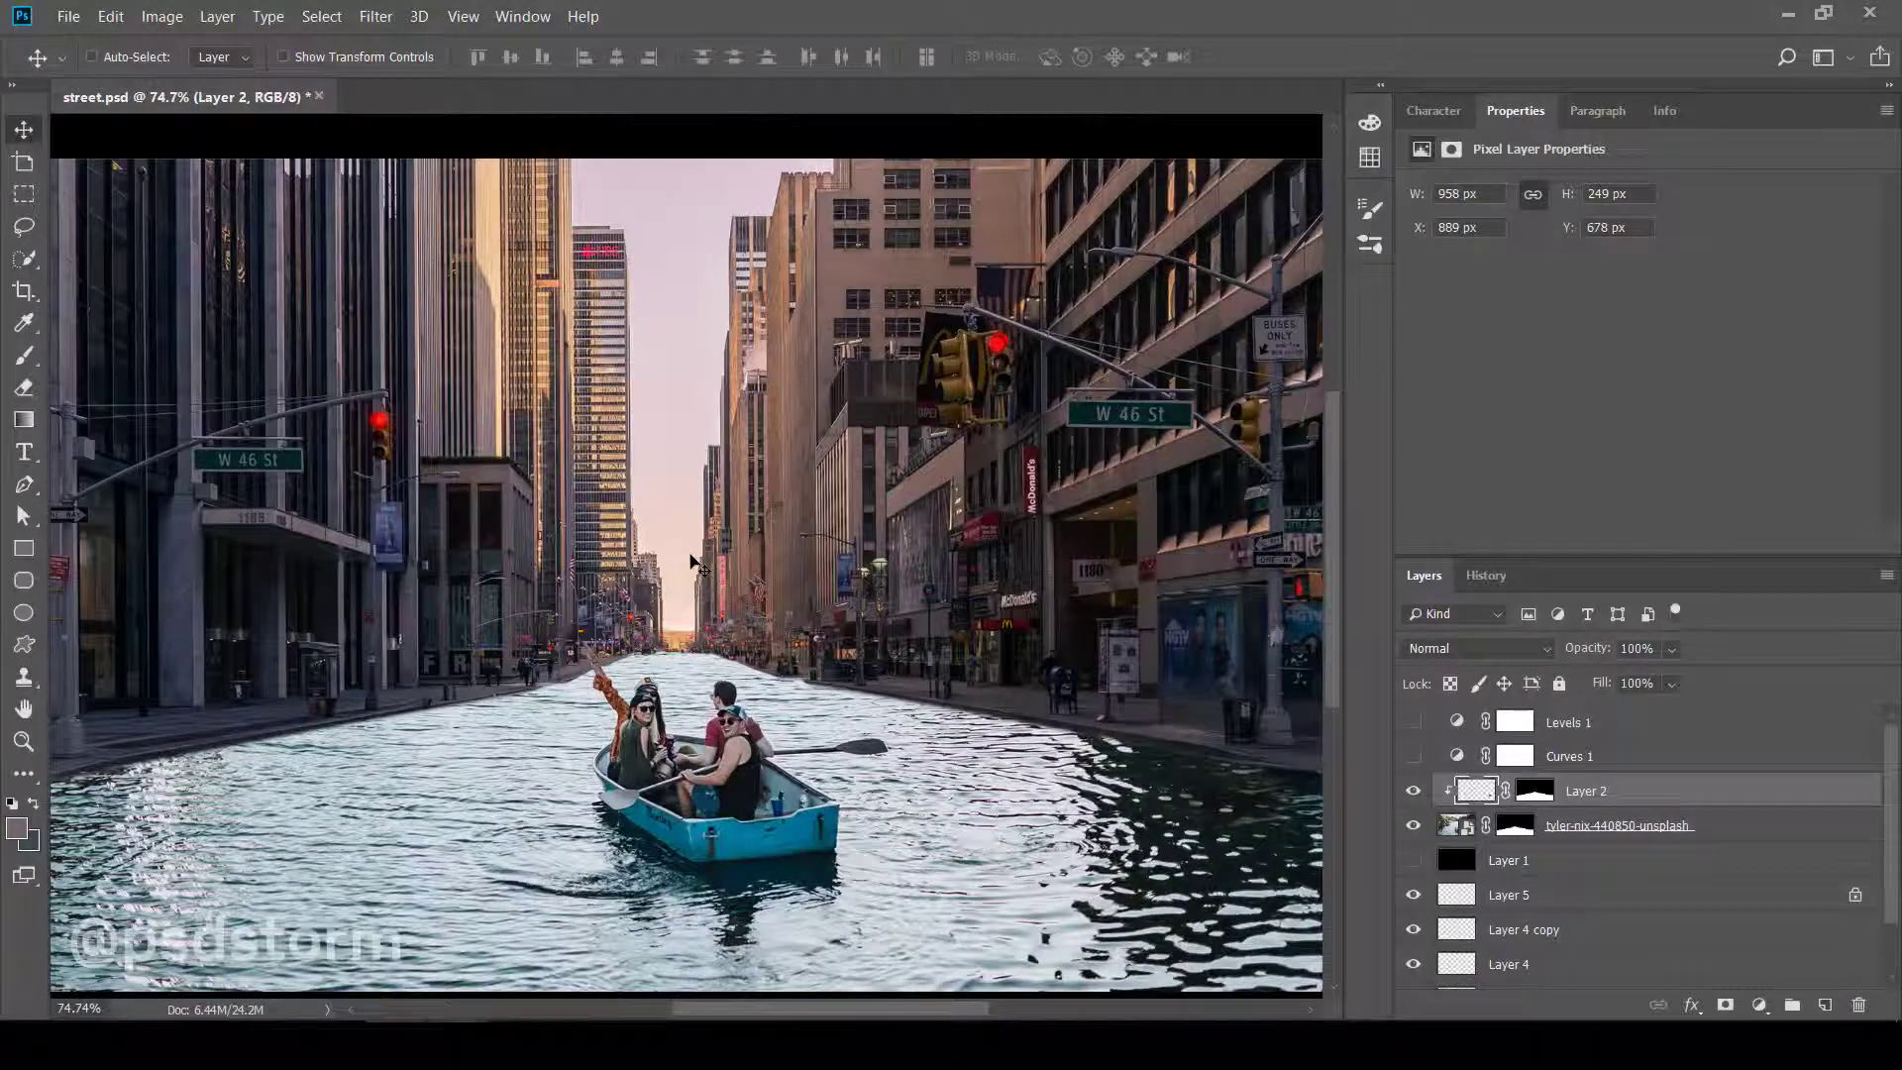
scroll(1601, 894, "down", 2)
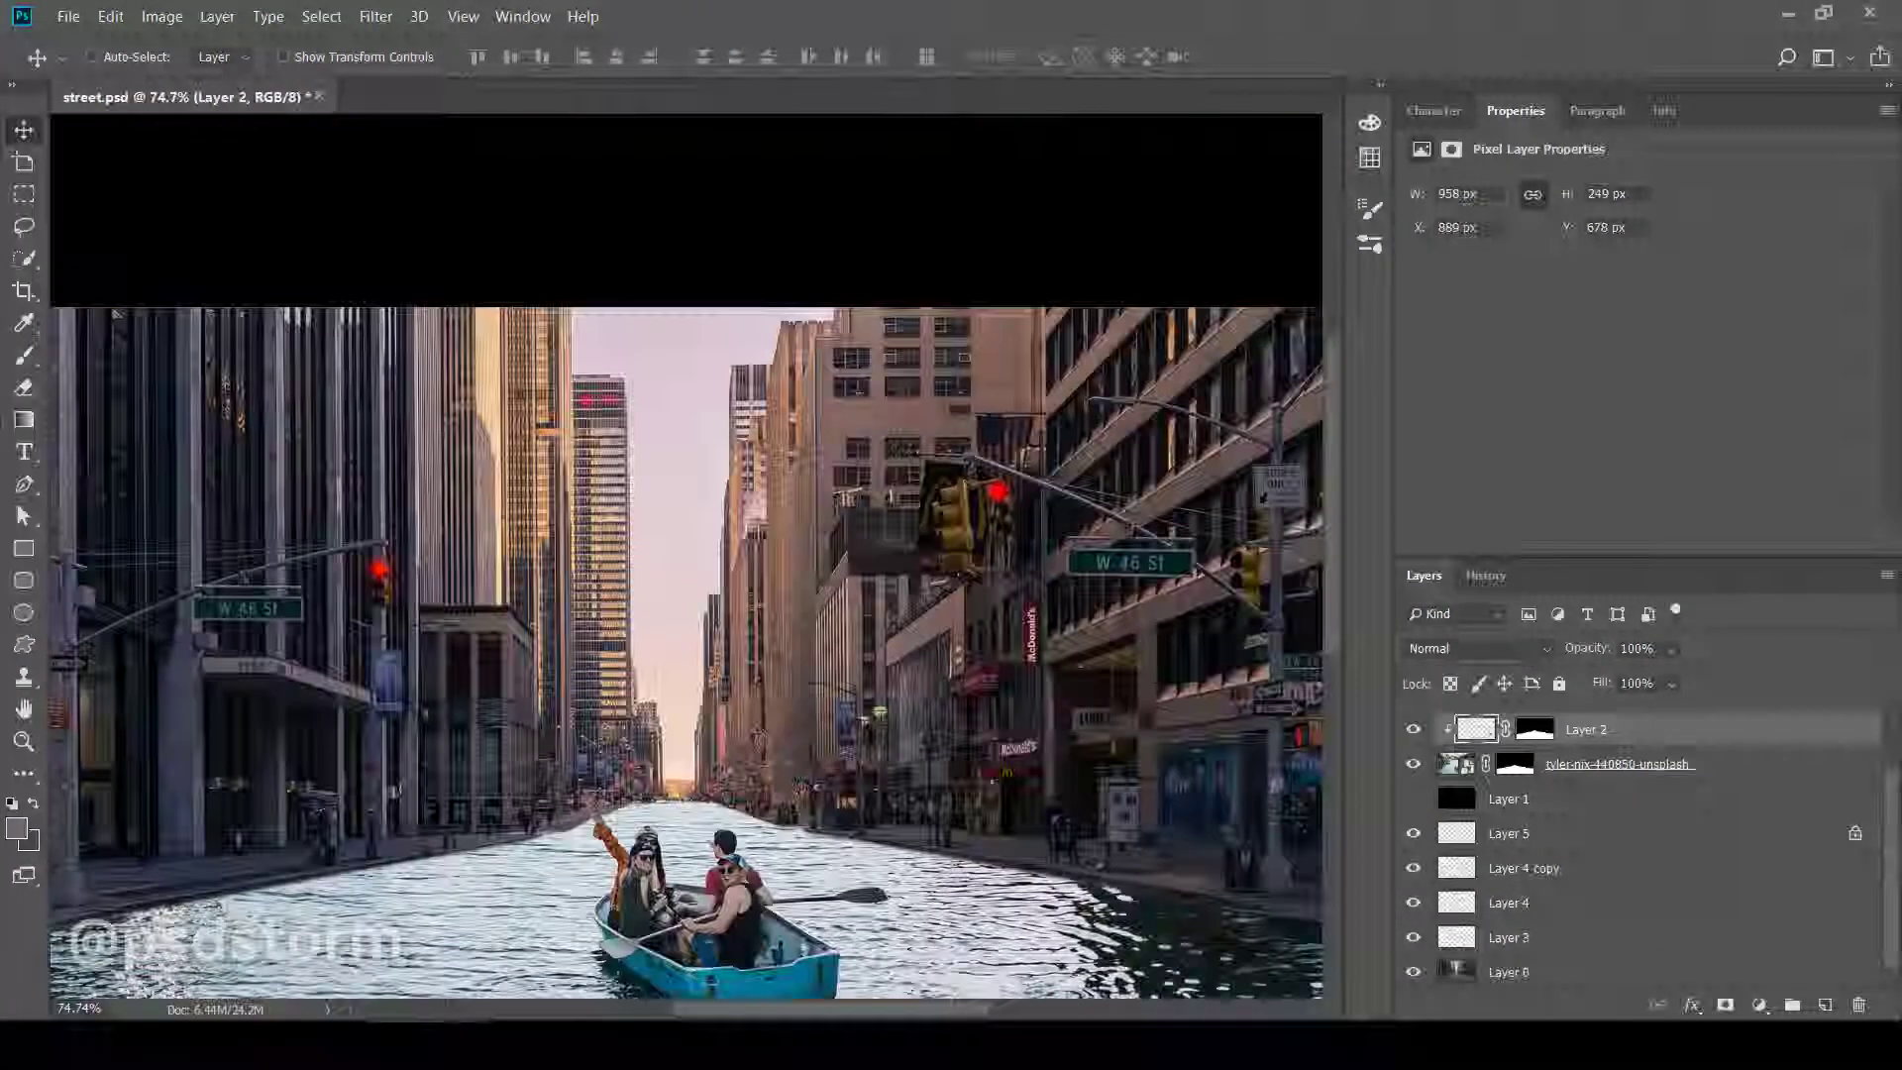
scroll(657, 403, "up", 3)
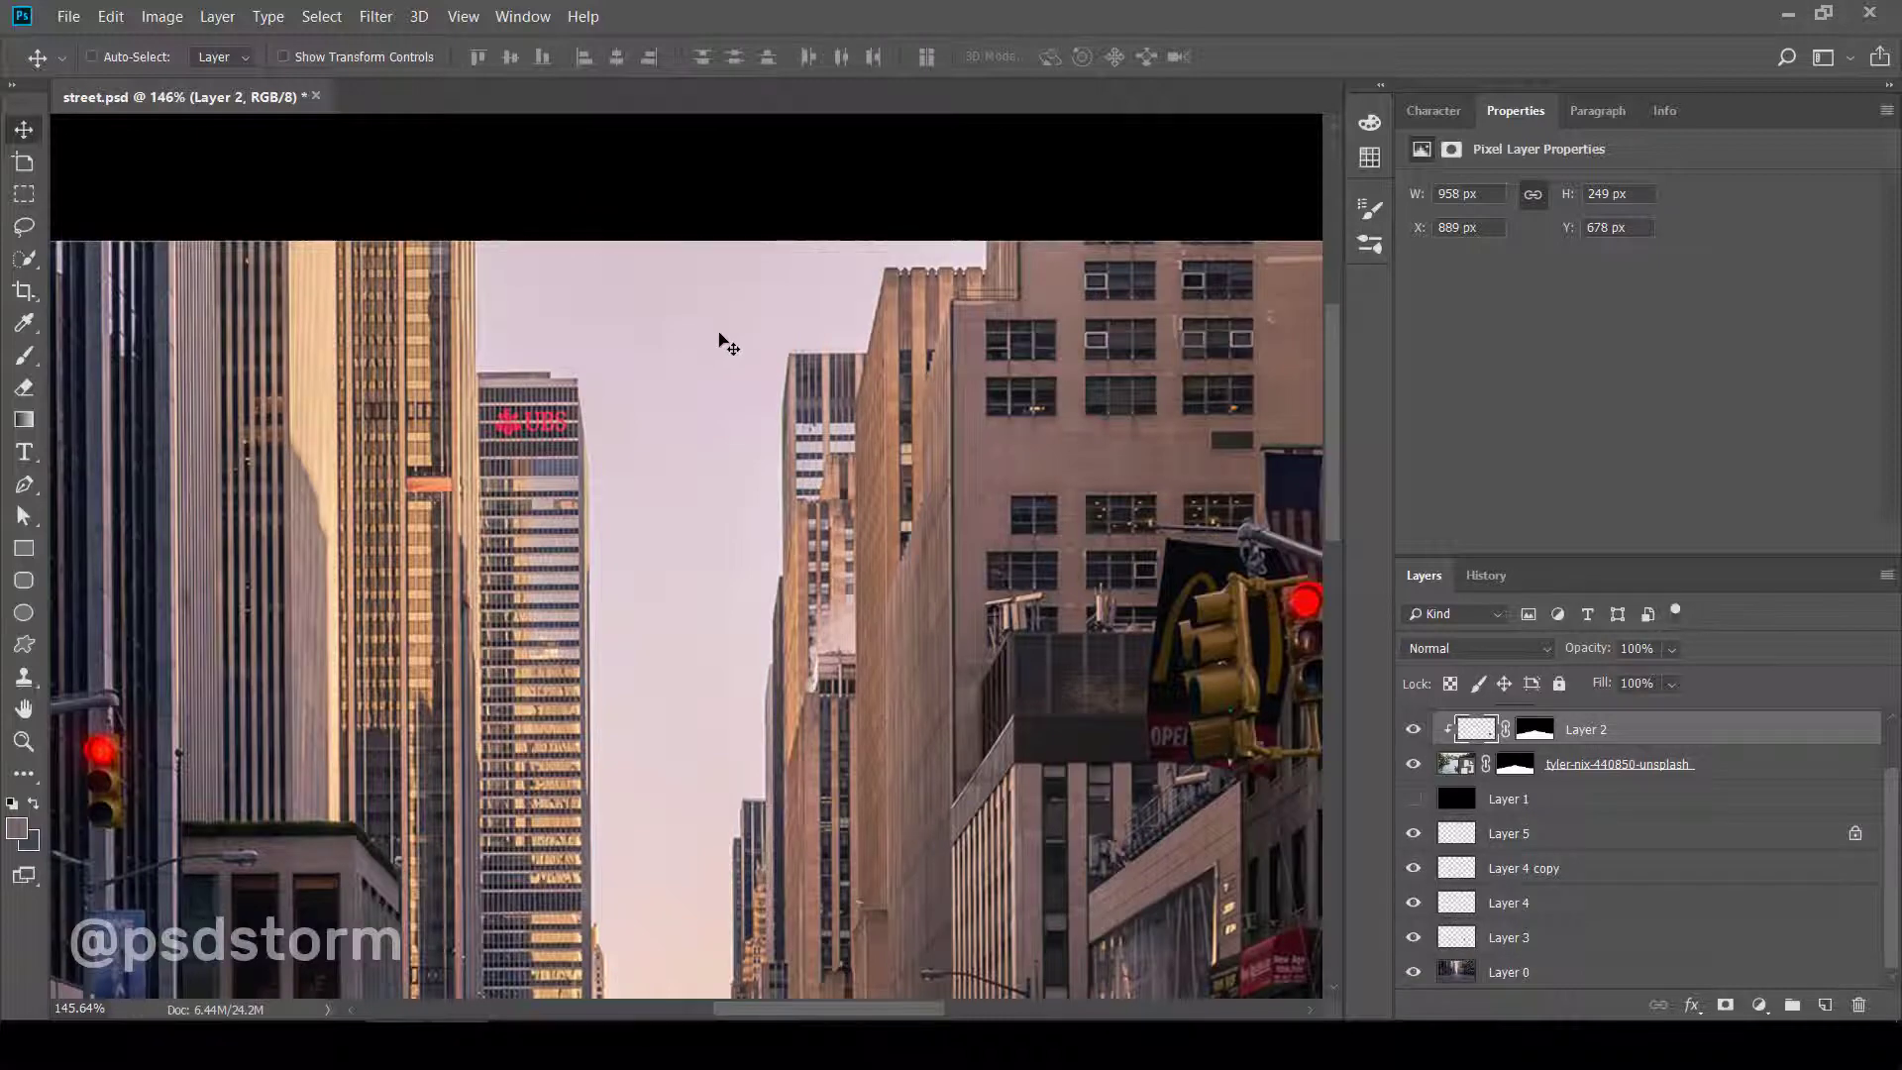
scroll(723, 342, "down", 1)
left_click(730, 451, "ctrl")
mouse_move(704, 535)
left_mouse_down()
mouse_move(702, 376)
mouse_move(690, 420)
left_mouse_up()
- Erase the pink sky between the buildings to transparency with the Magic Eraser
key("e")
key("shift+e")
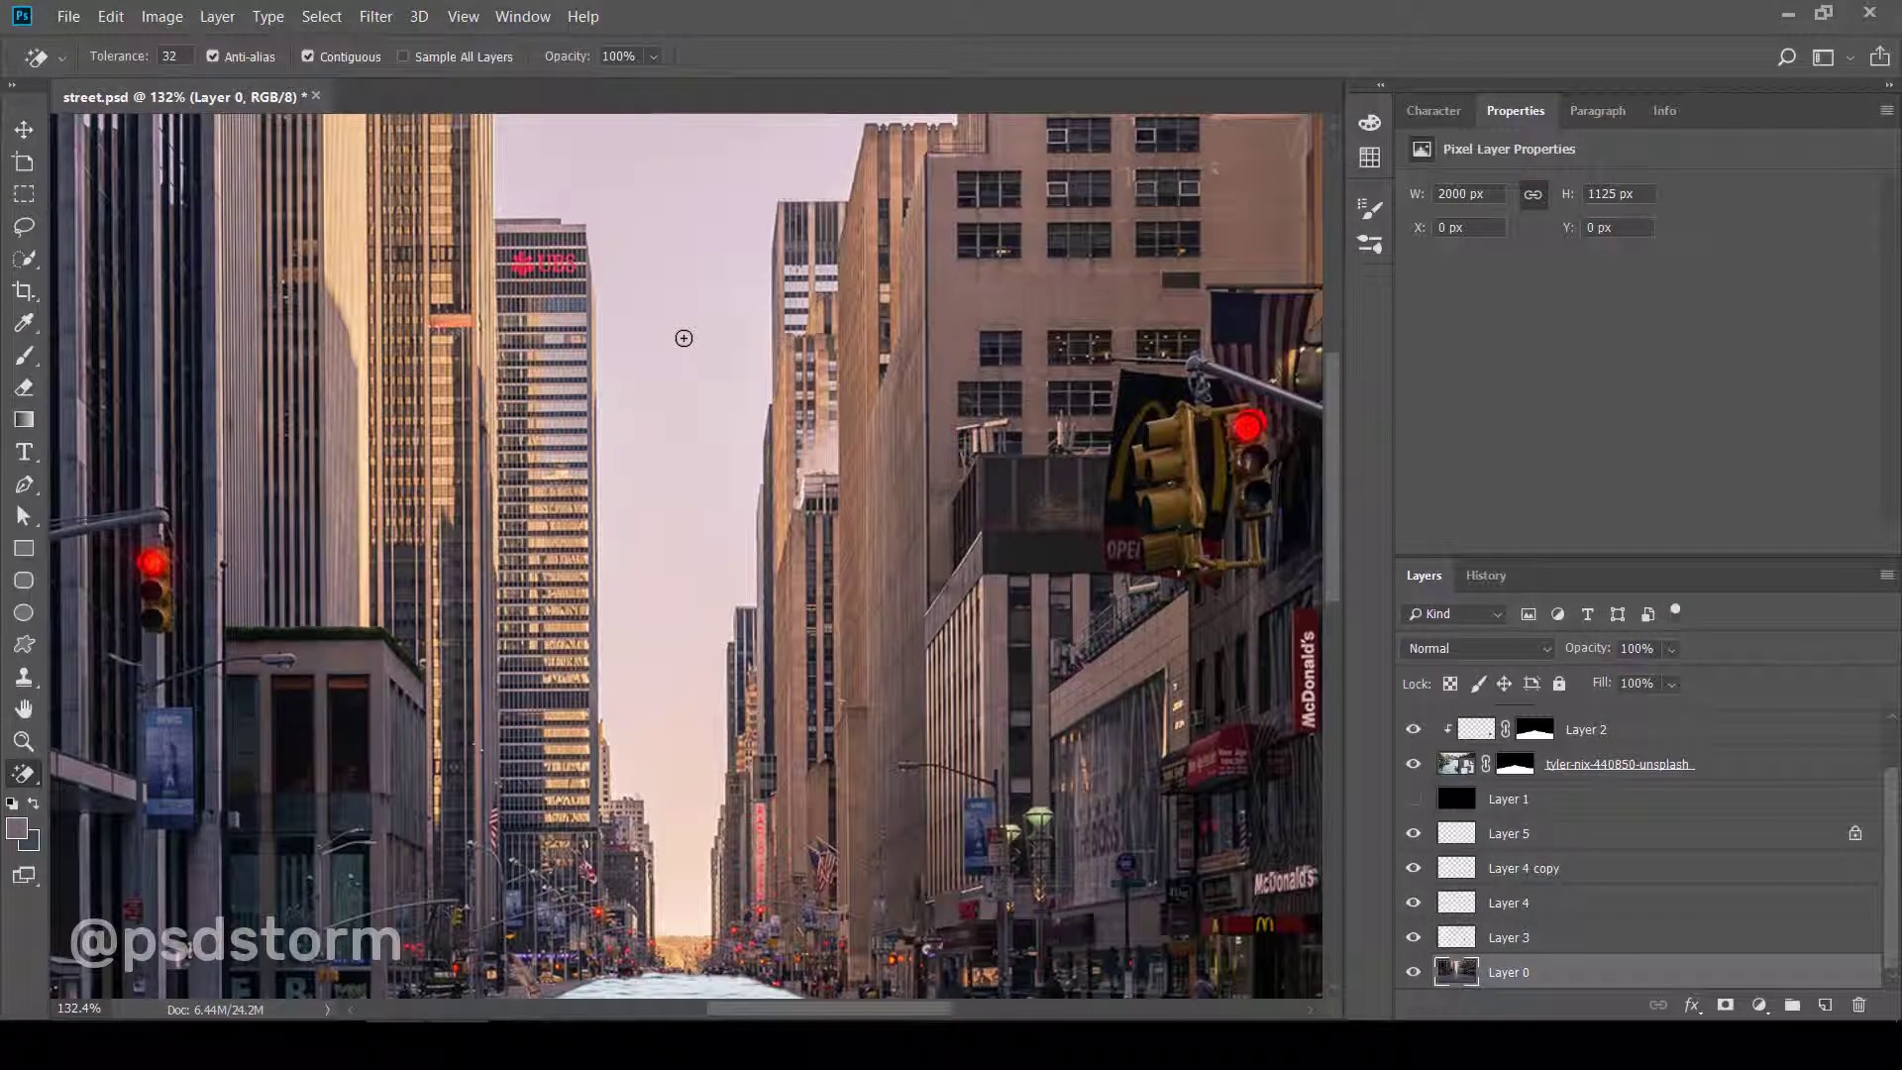
left_click(689, 294)
scroll(705, 812, "up", 5)
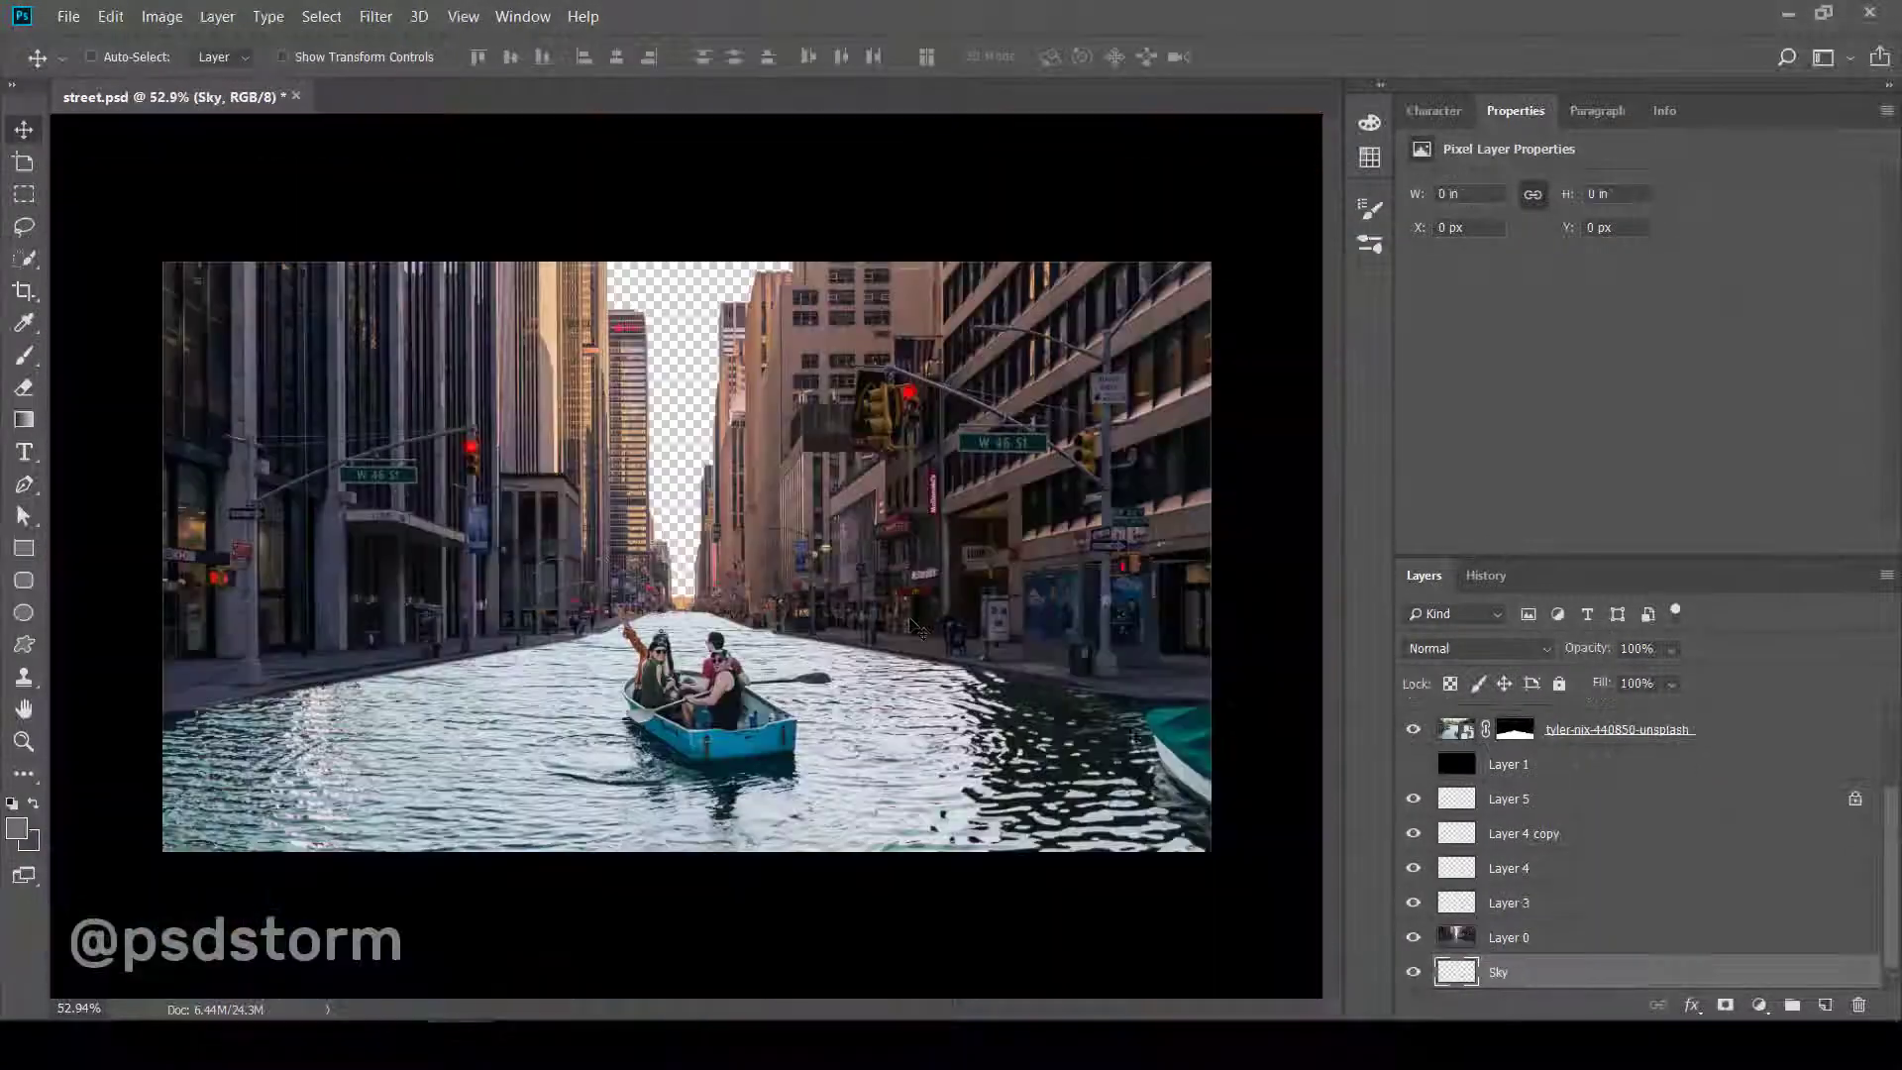
- Paint the empty sky area with blue 4ca9de using a 108 px brush
left_click_drag(1052, 476, 1052, 590)
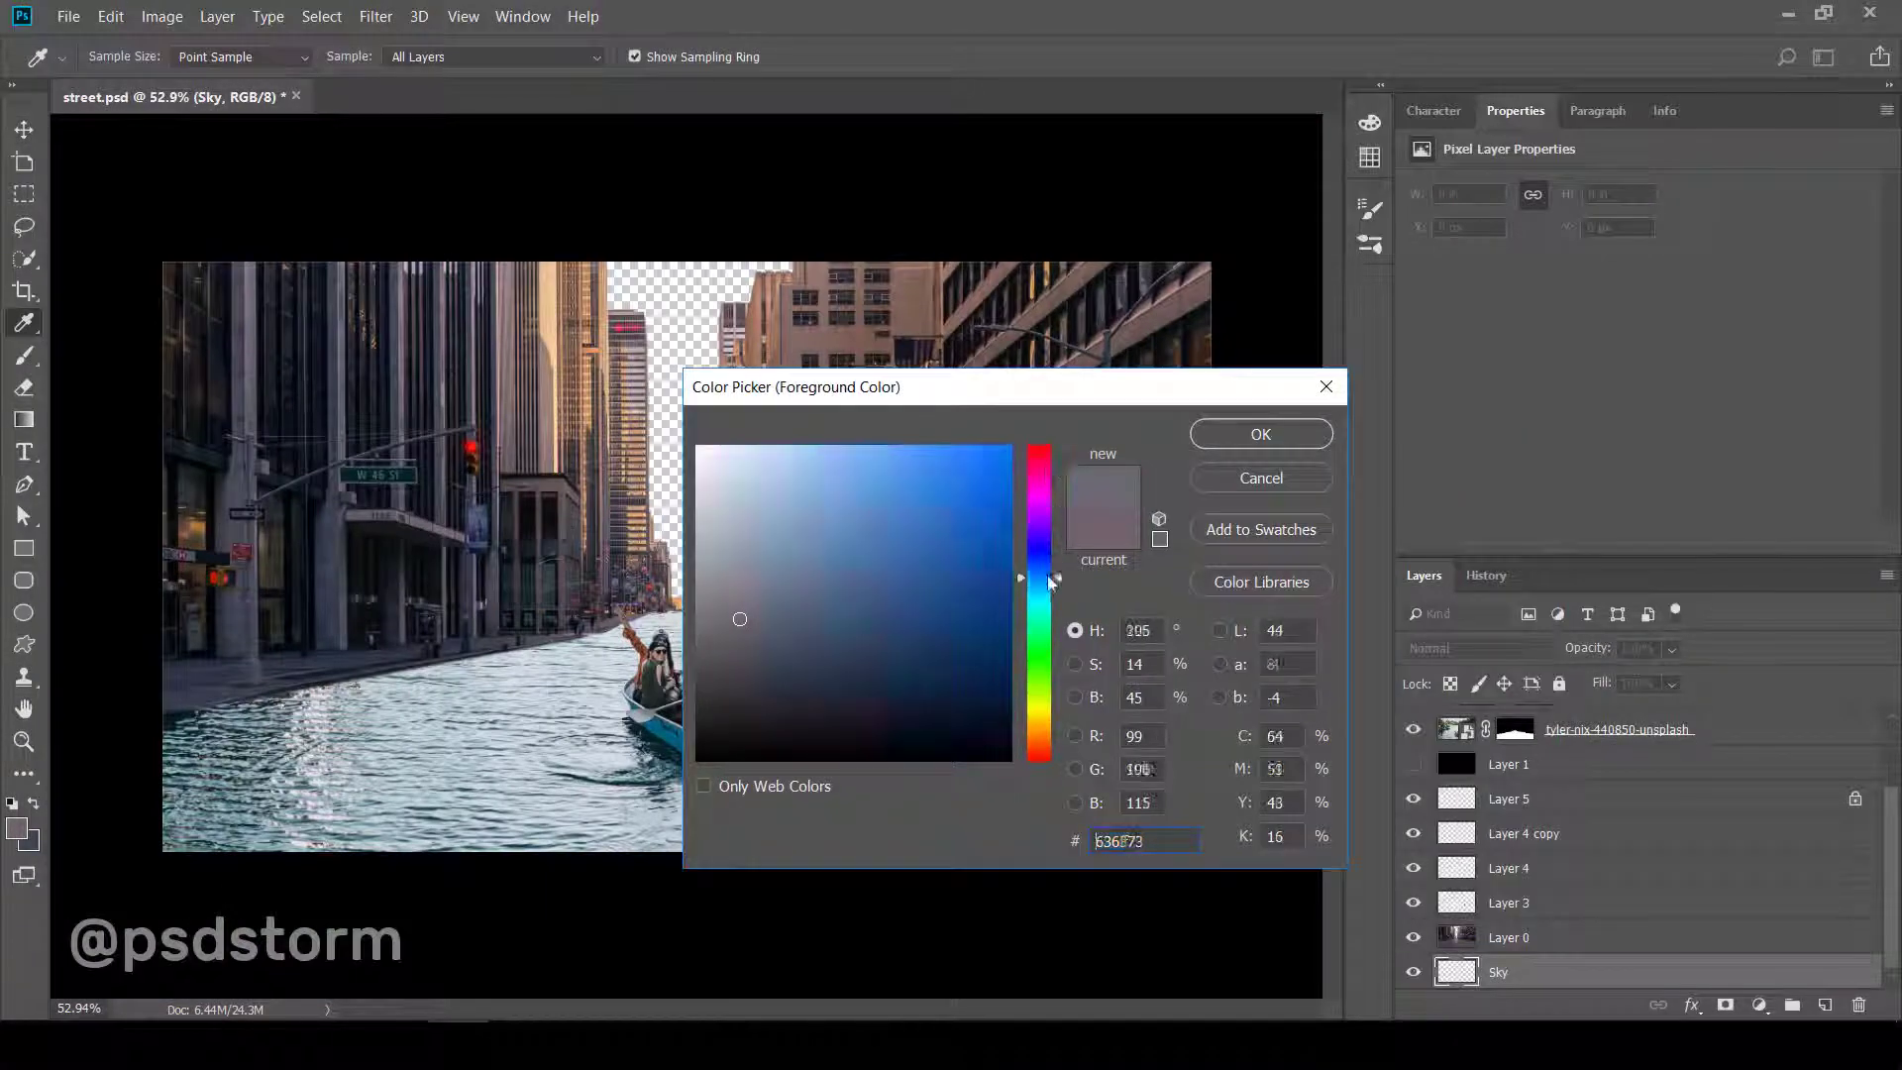
left_click(904, 485)
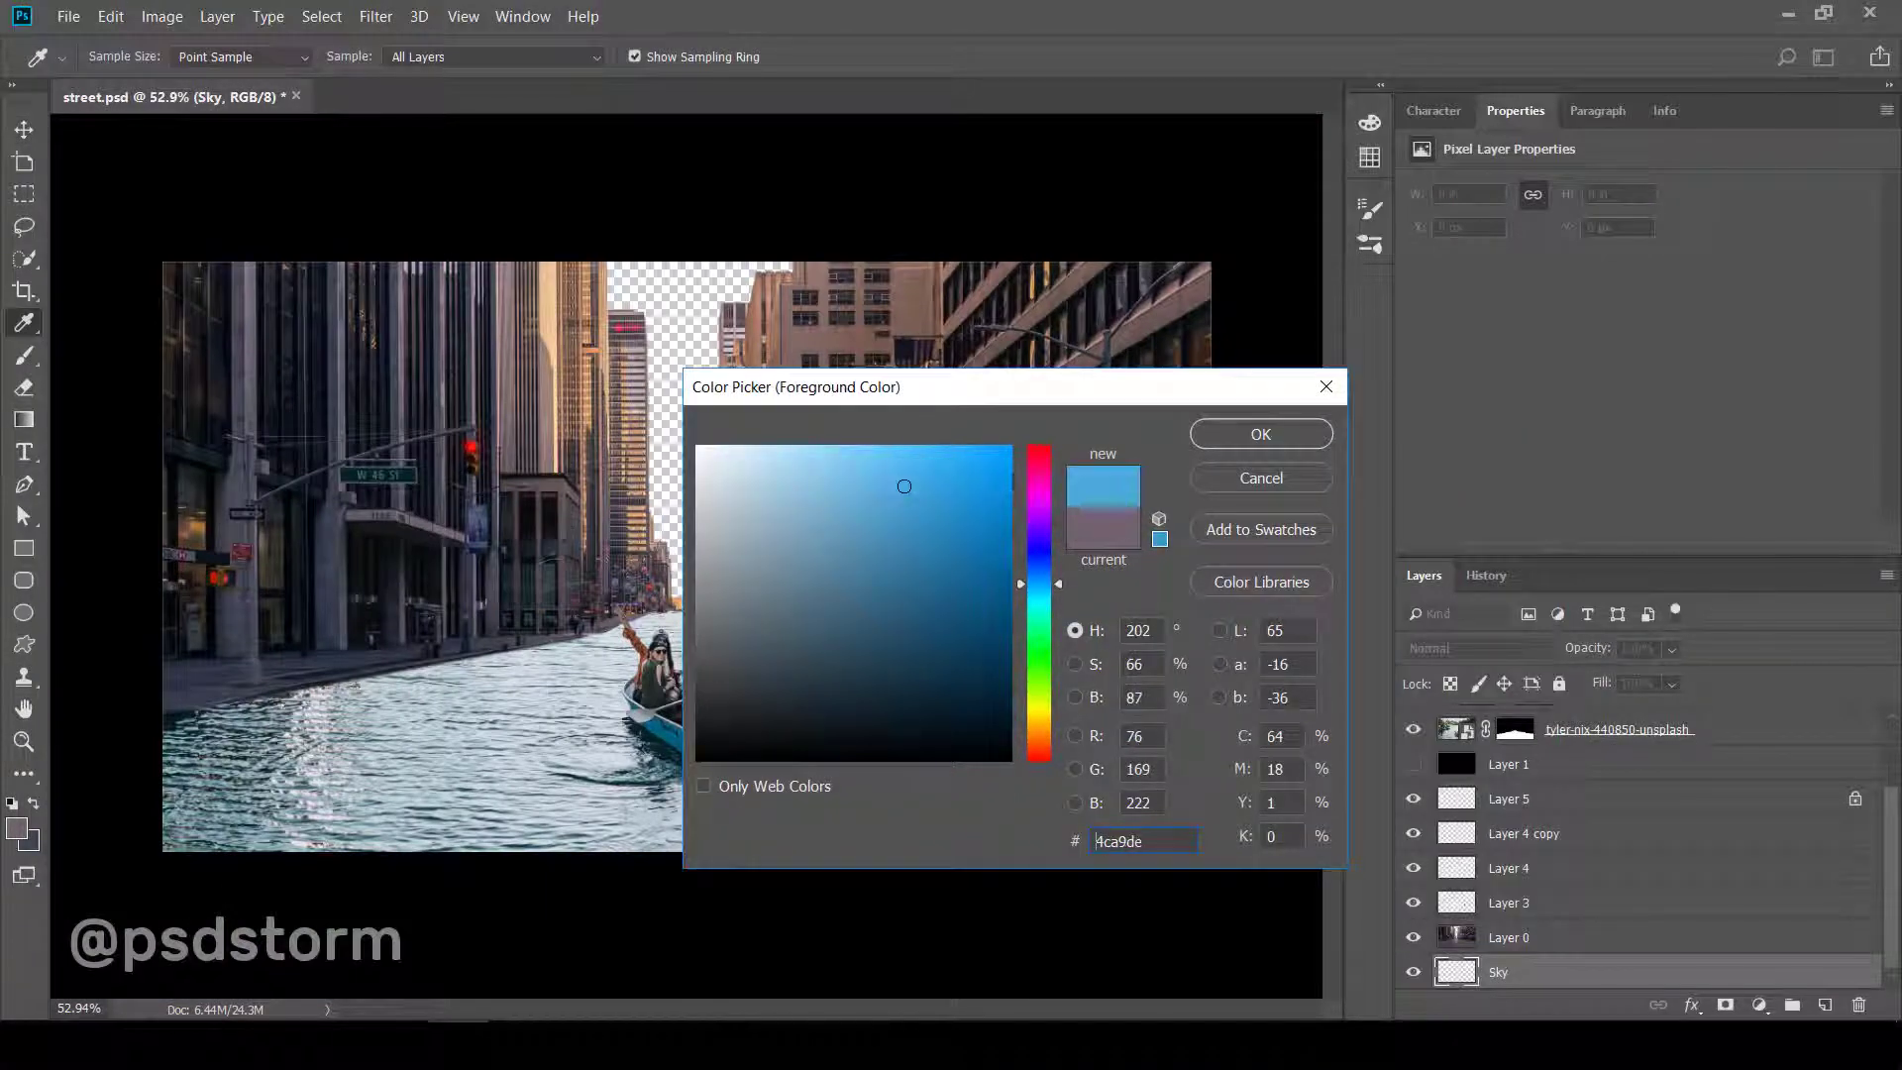
left_click(1260, 440)
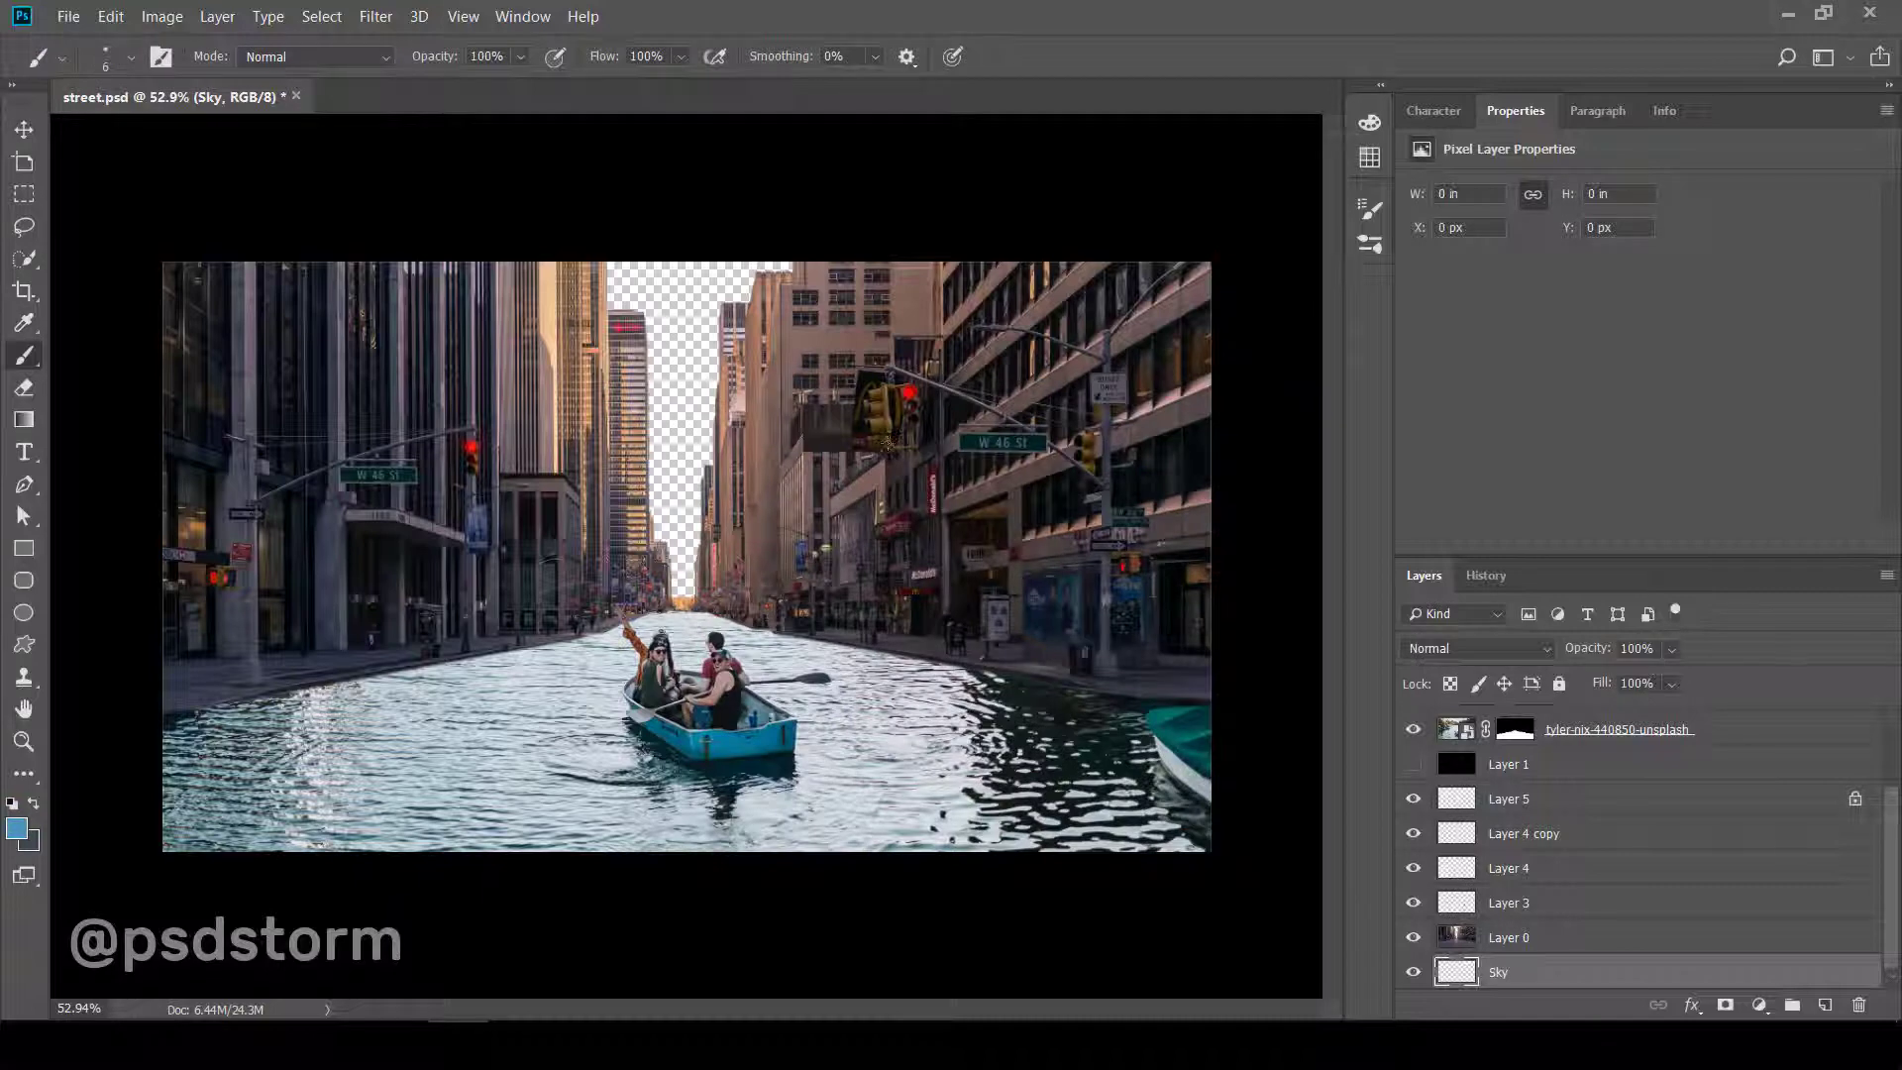
right_click(888, 443)
left_click_drag(905, 189, 921, 188)
key("Return")
left_click_drag(674, 595, 702, 373)
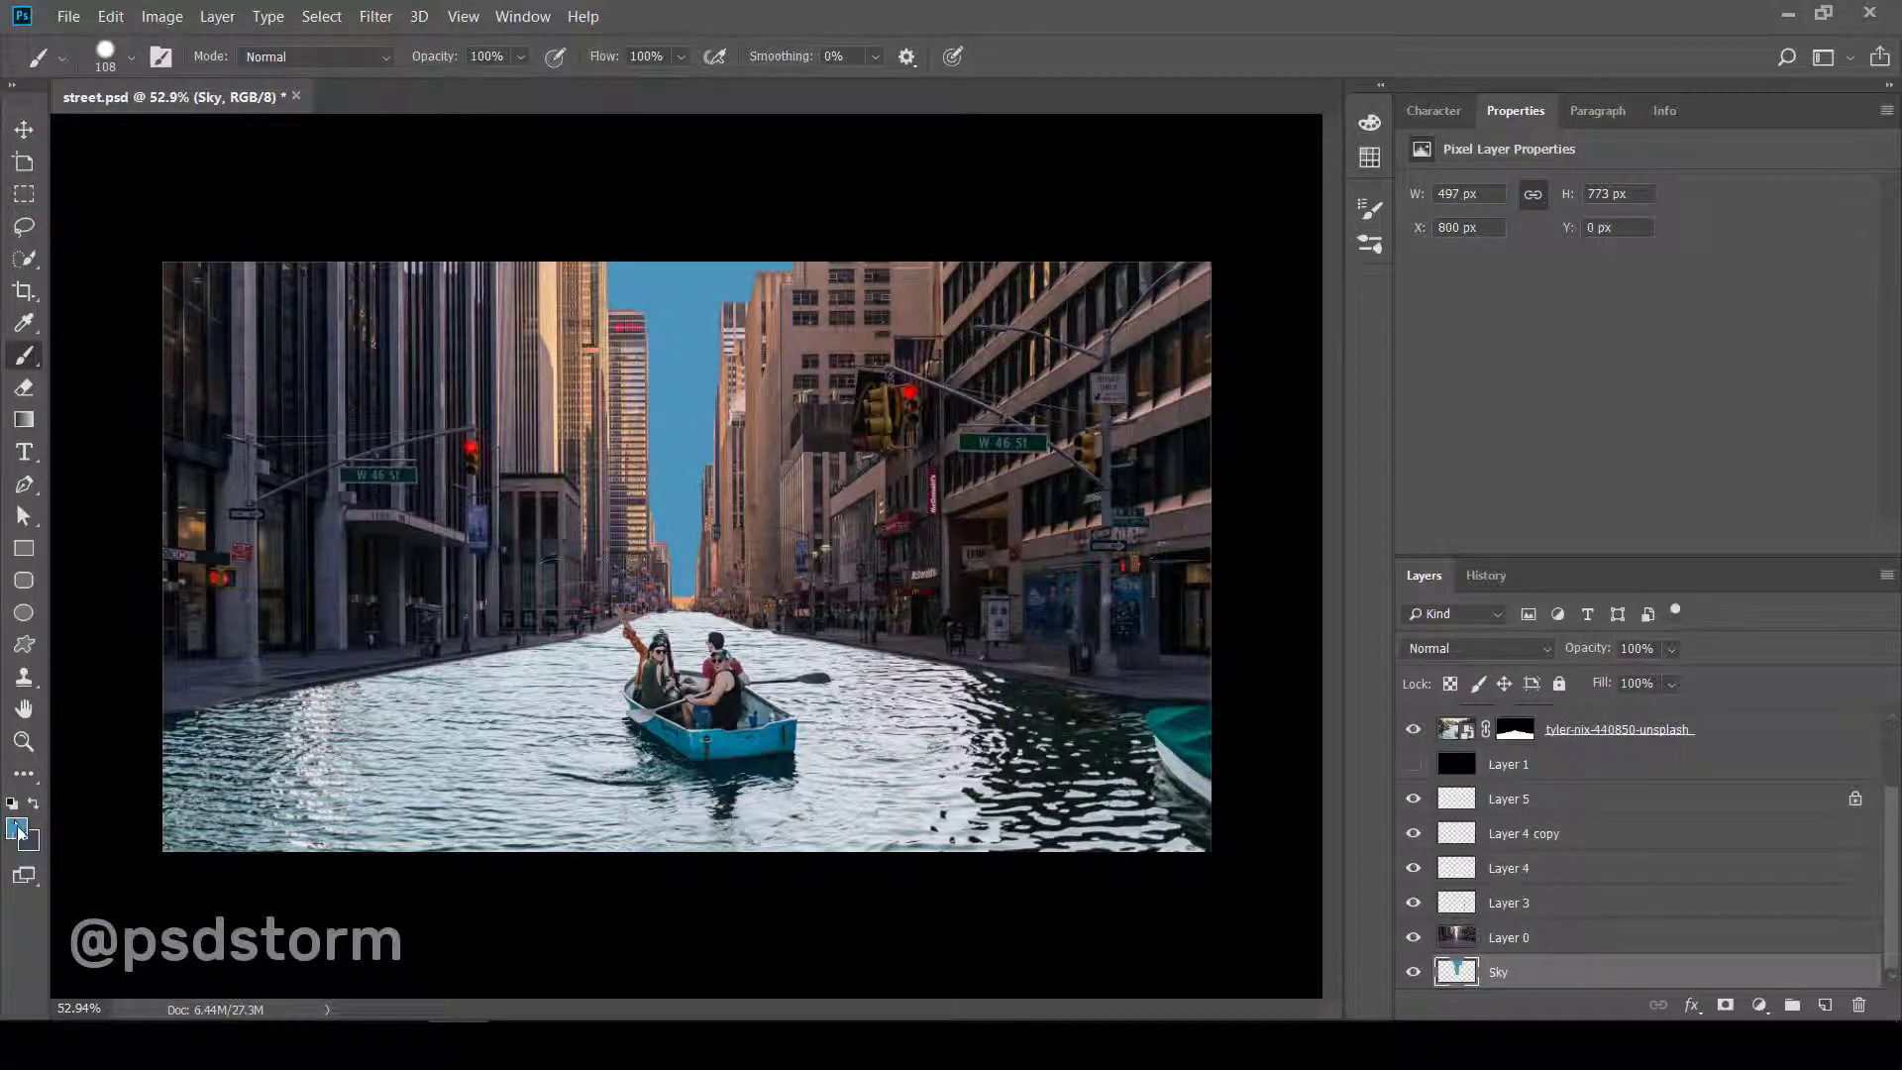
- Paint the left sky with a 199 px brush, then switch to lighter blue 61b6e6
left_click(17, 828)
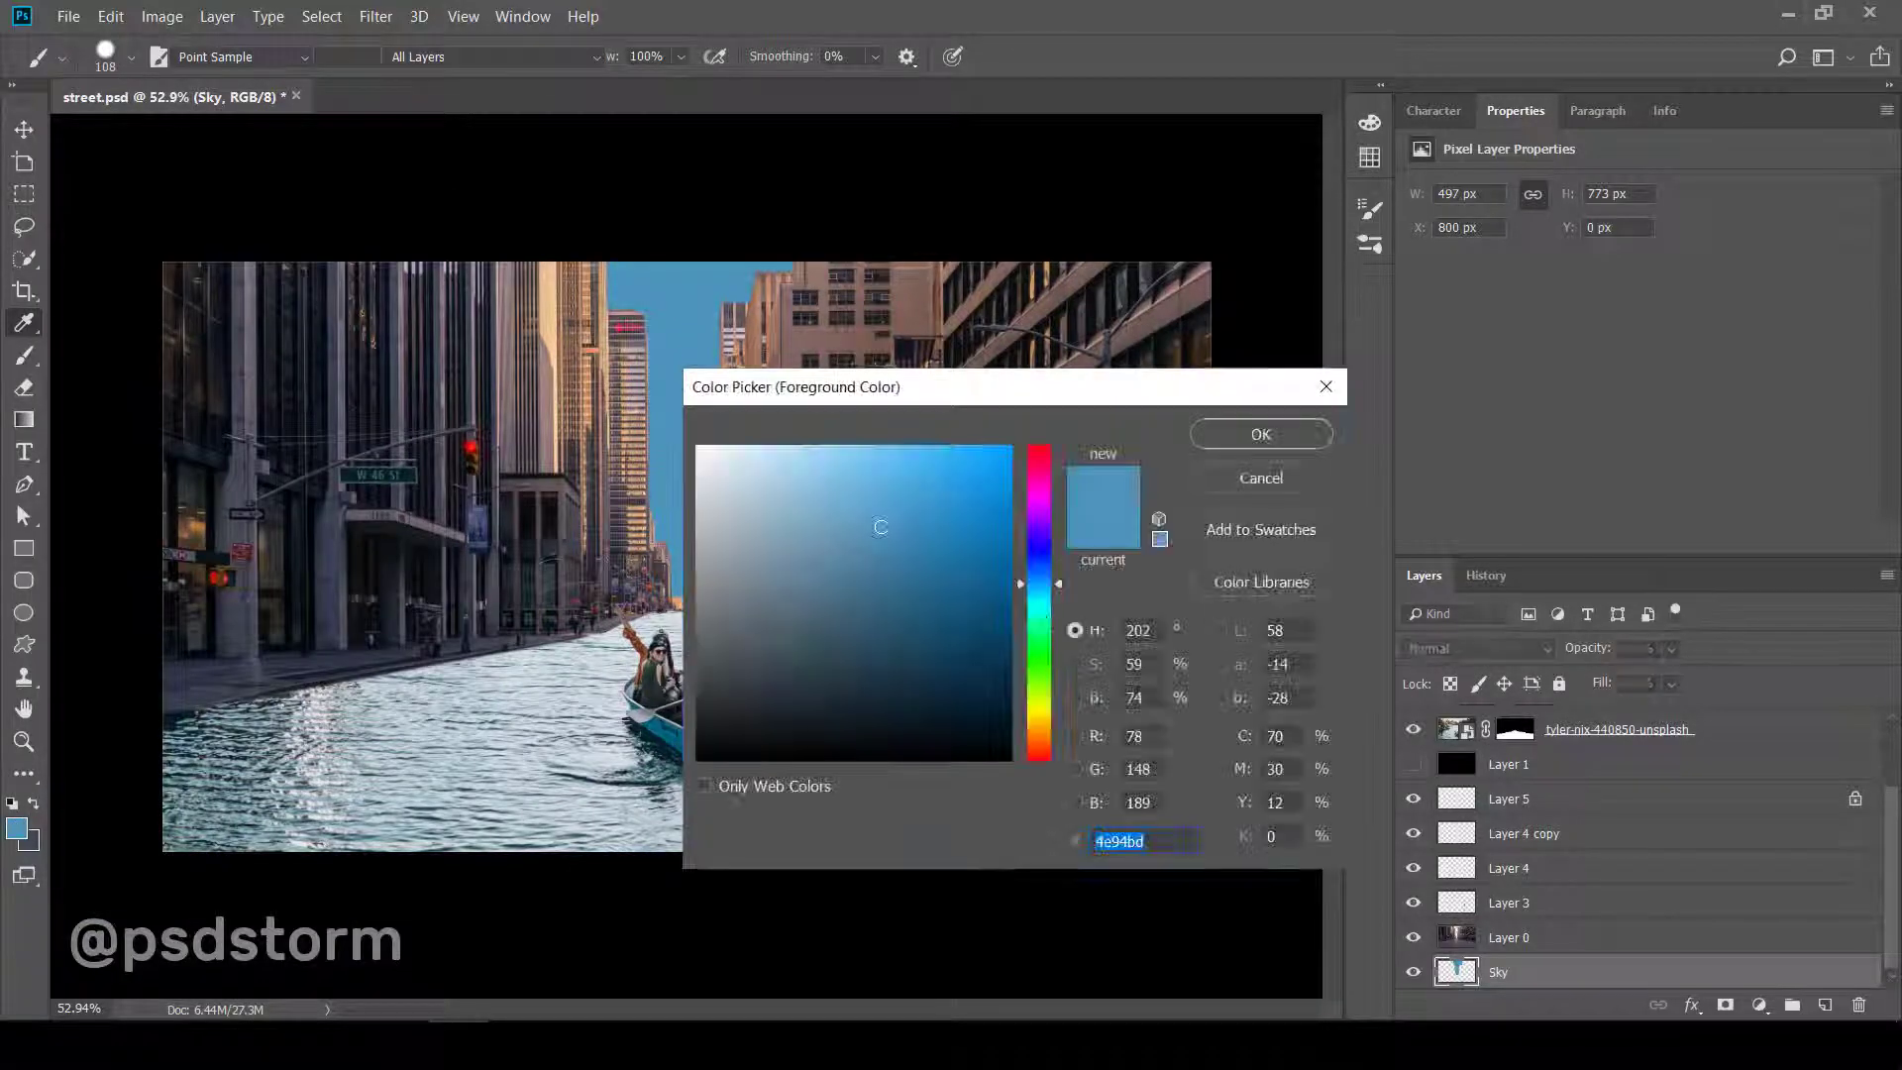
left_click(1225, 436)
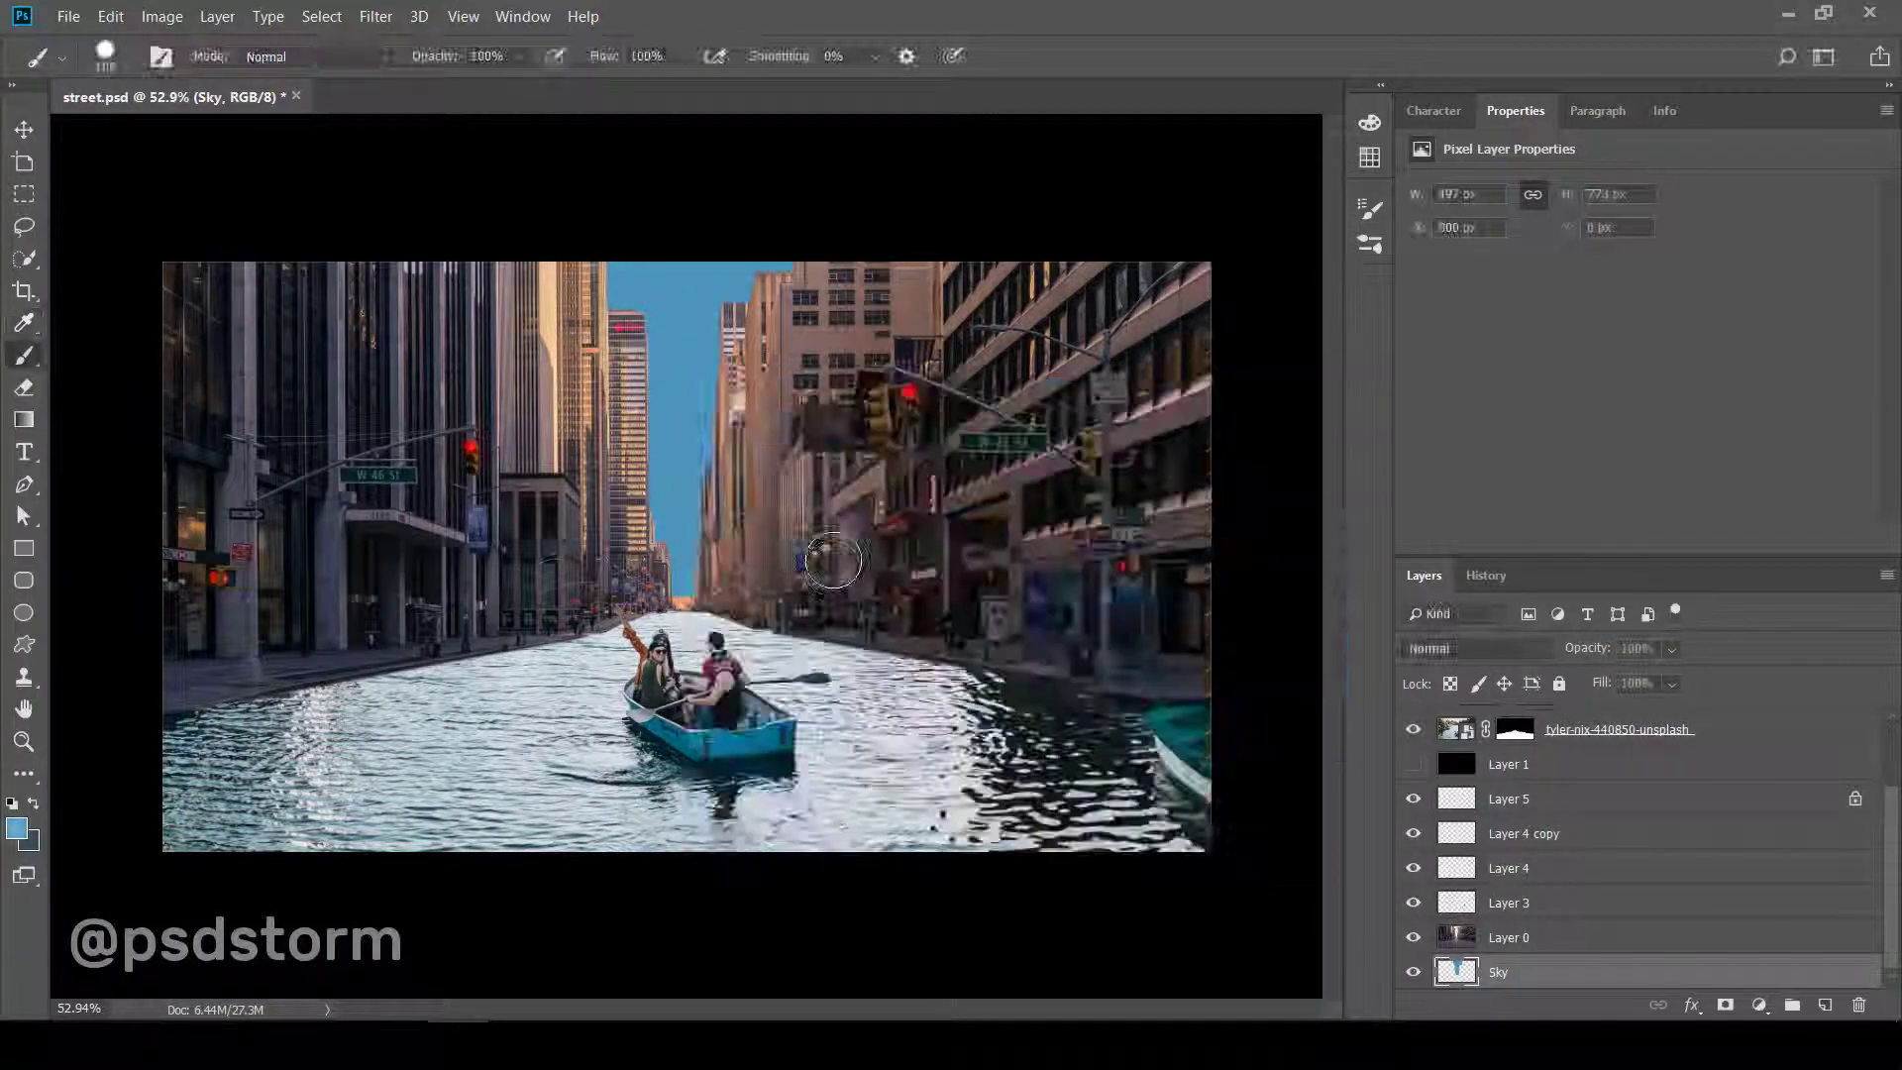
right_click(758, 578)
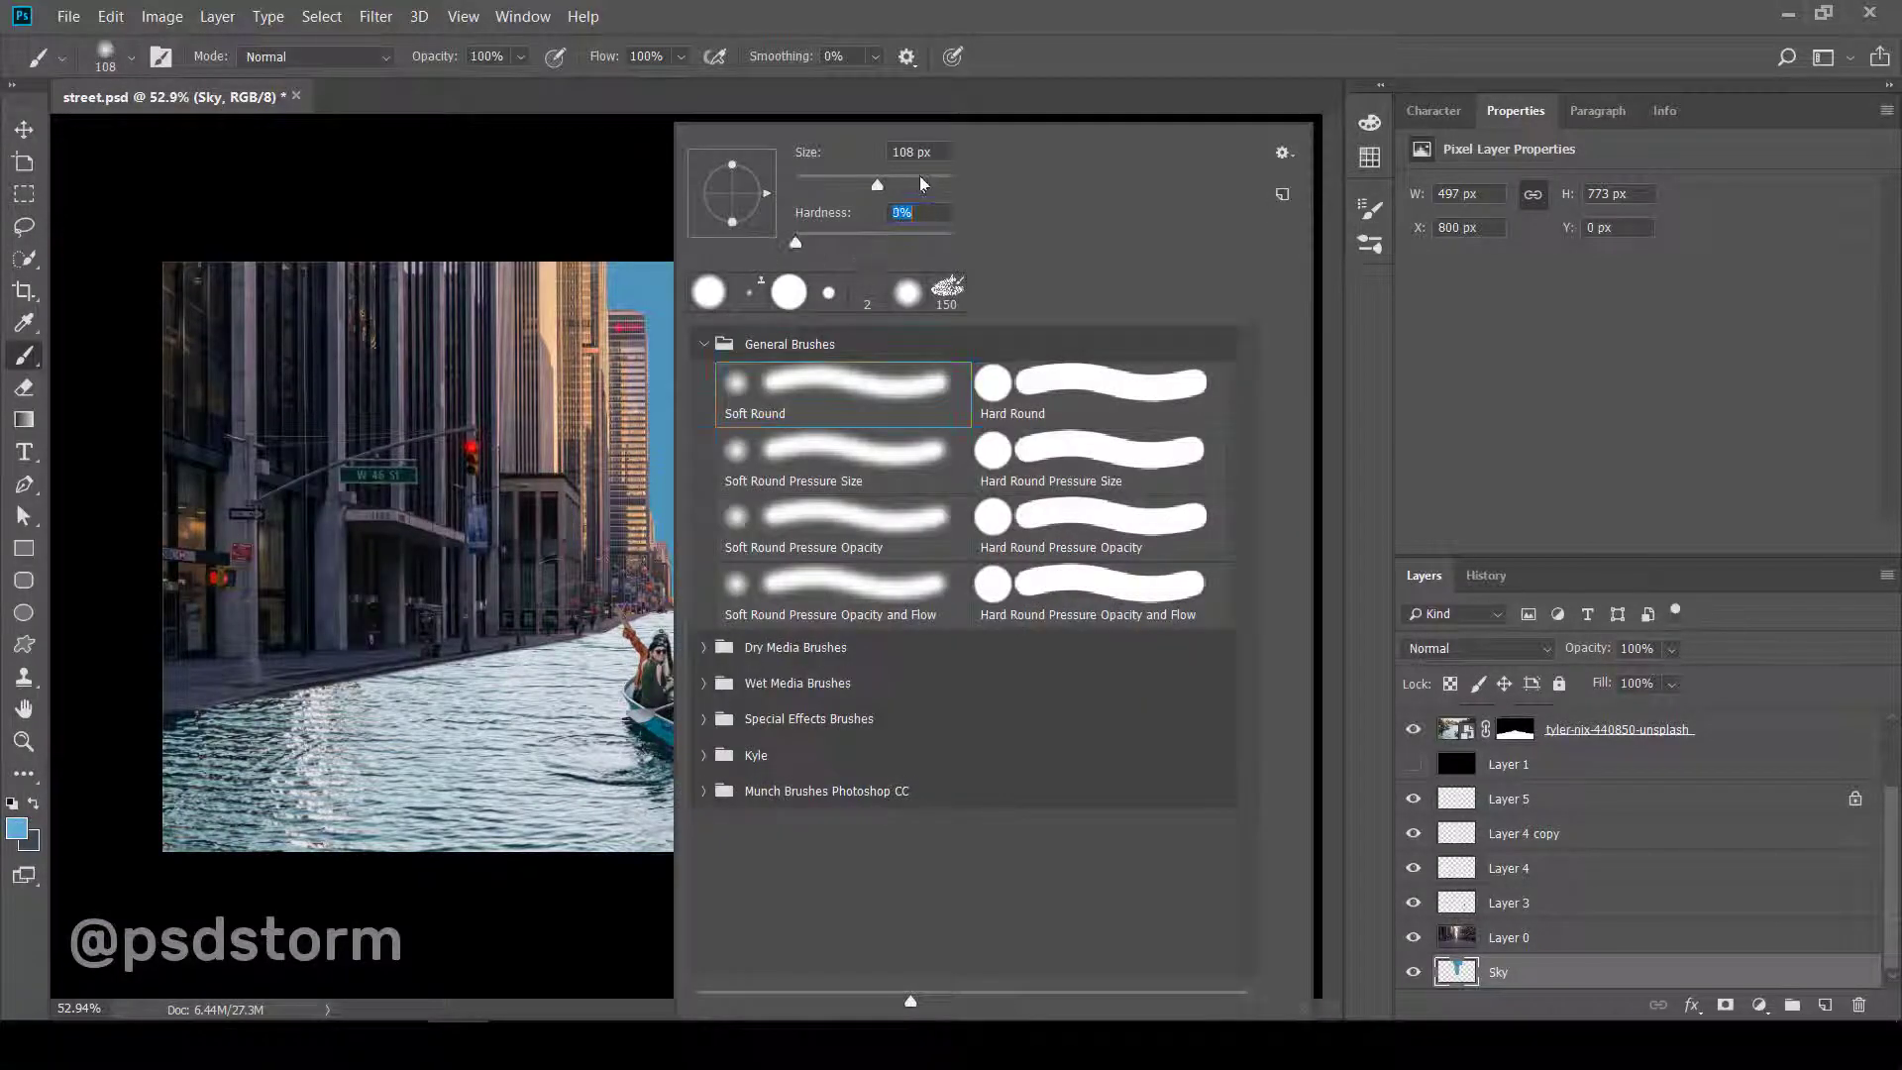
left_click_drag(921, 184, 936, 184)
left_click_drag(595, 283, 809, 436)
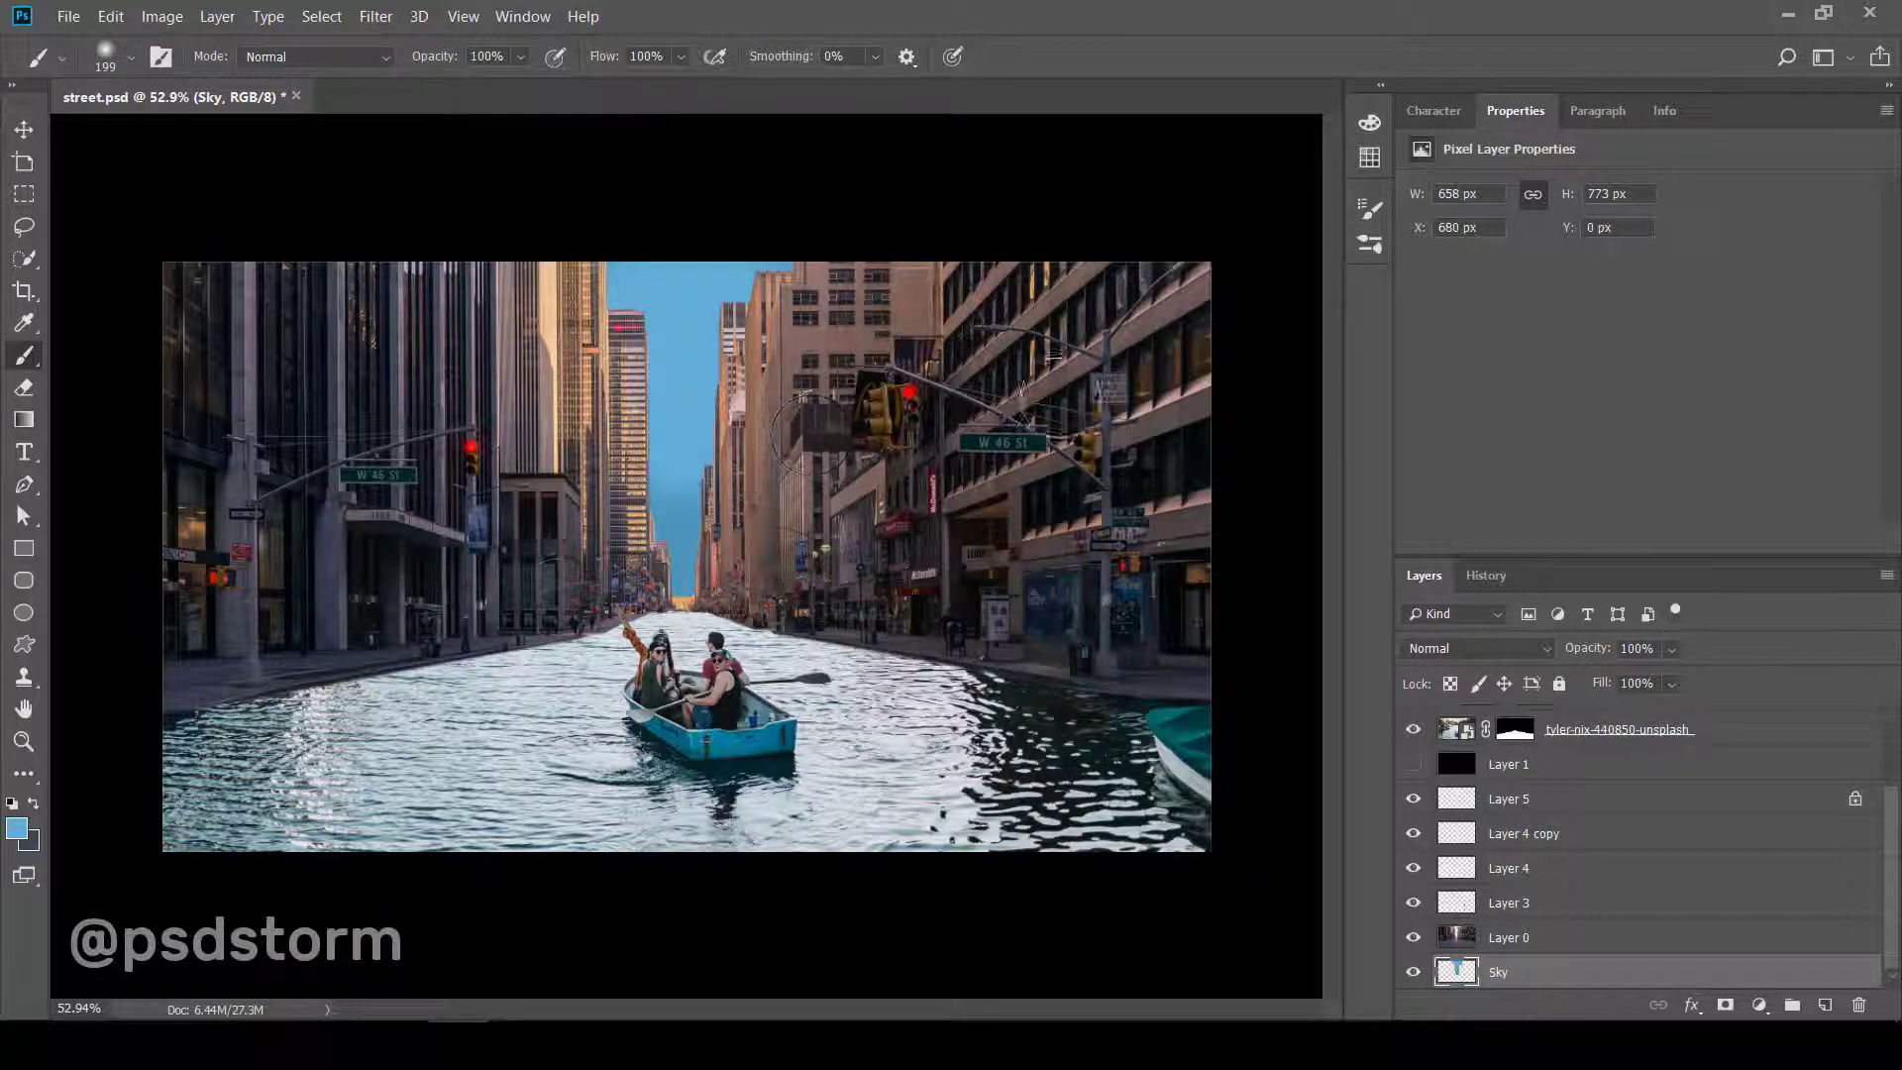
left_click(15, 829)
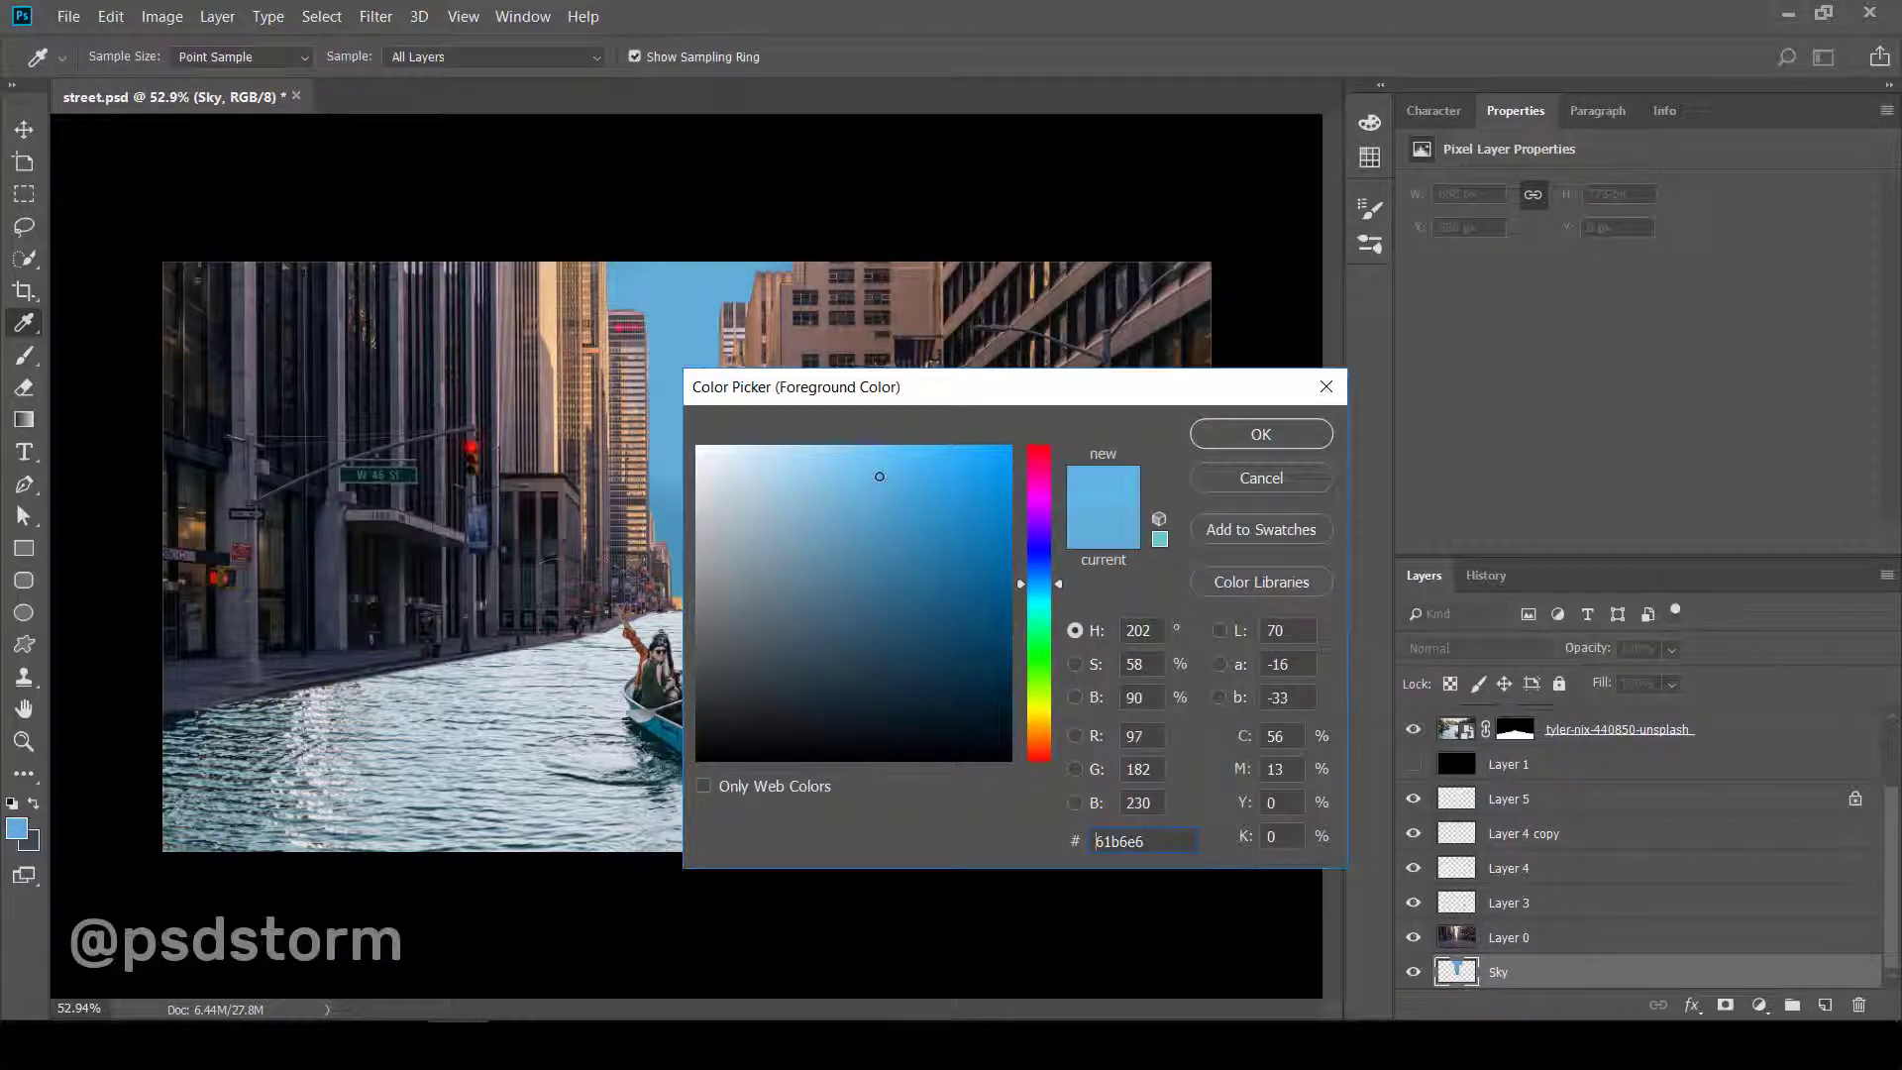
left_click(1224, 436)
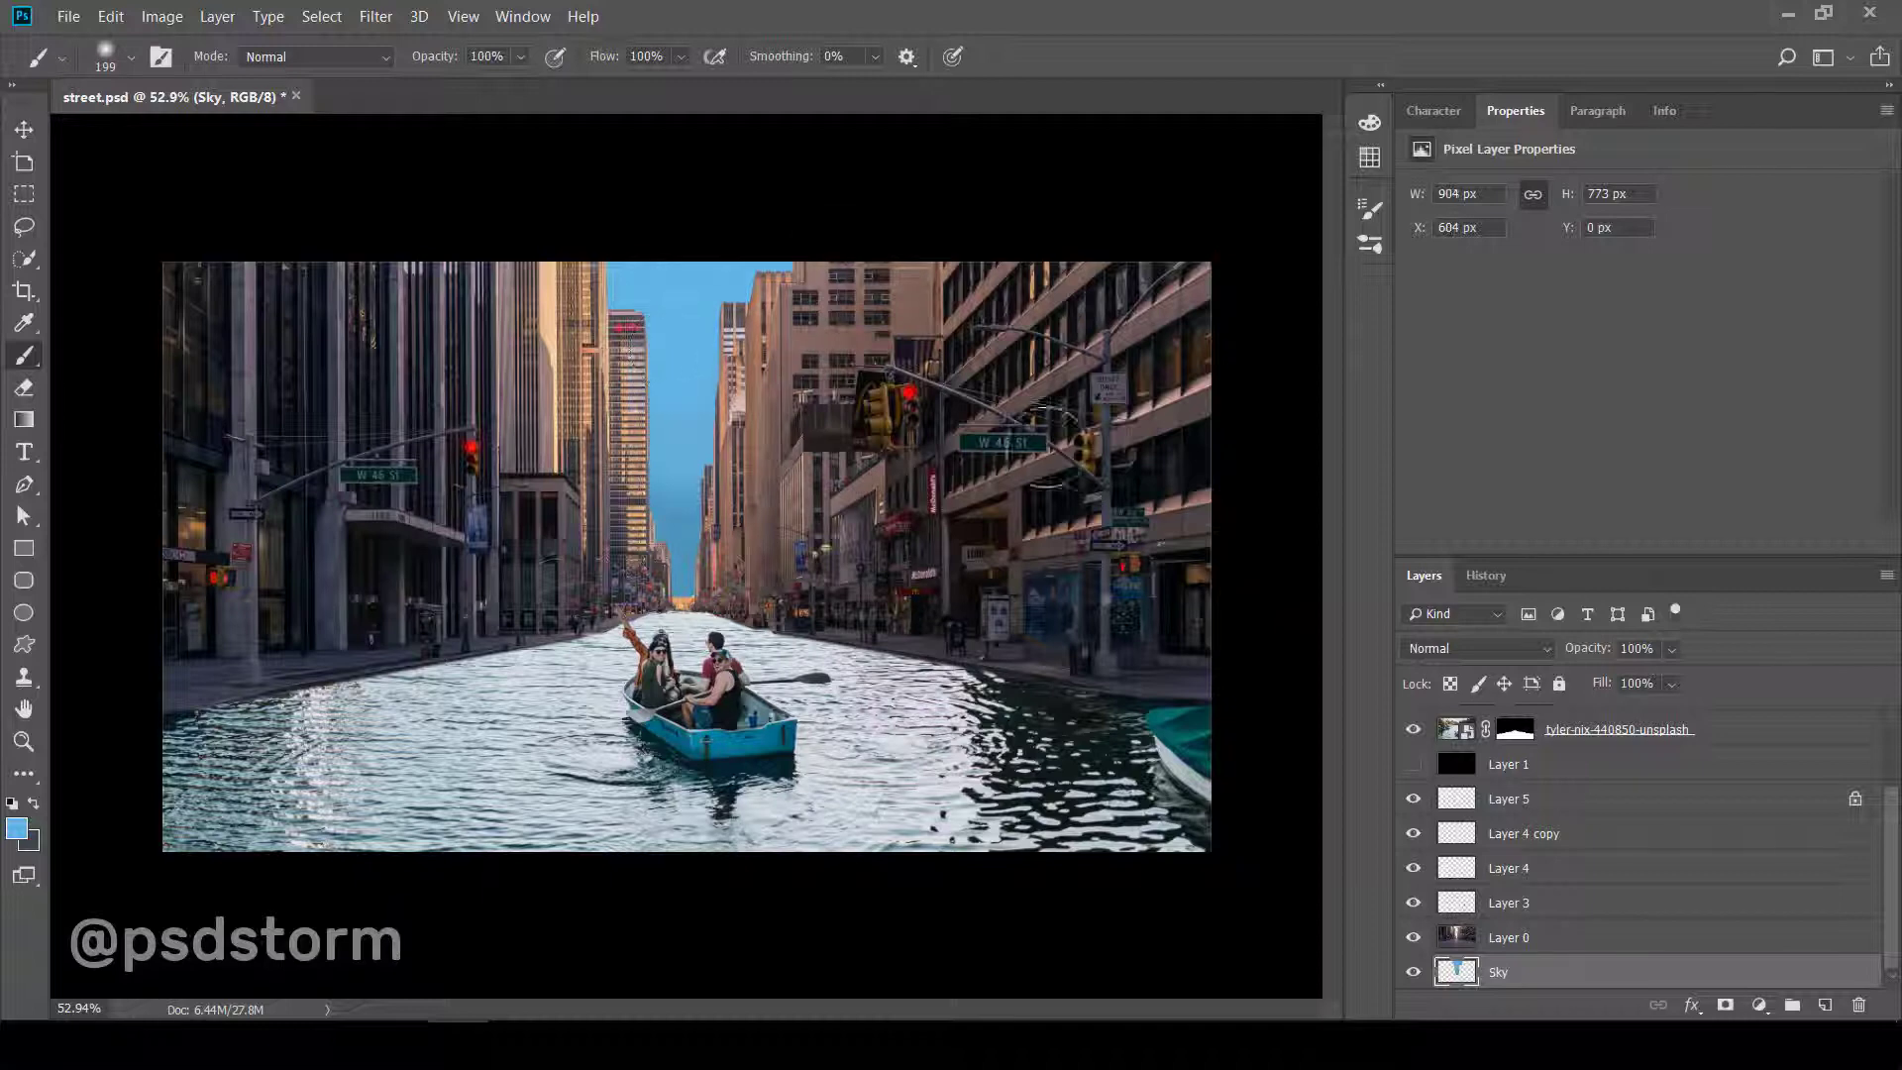
left_click(16, 825)
key("Return")
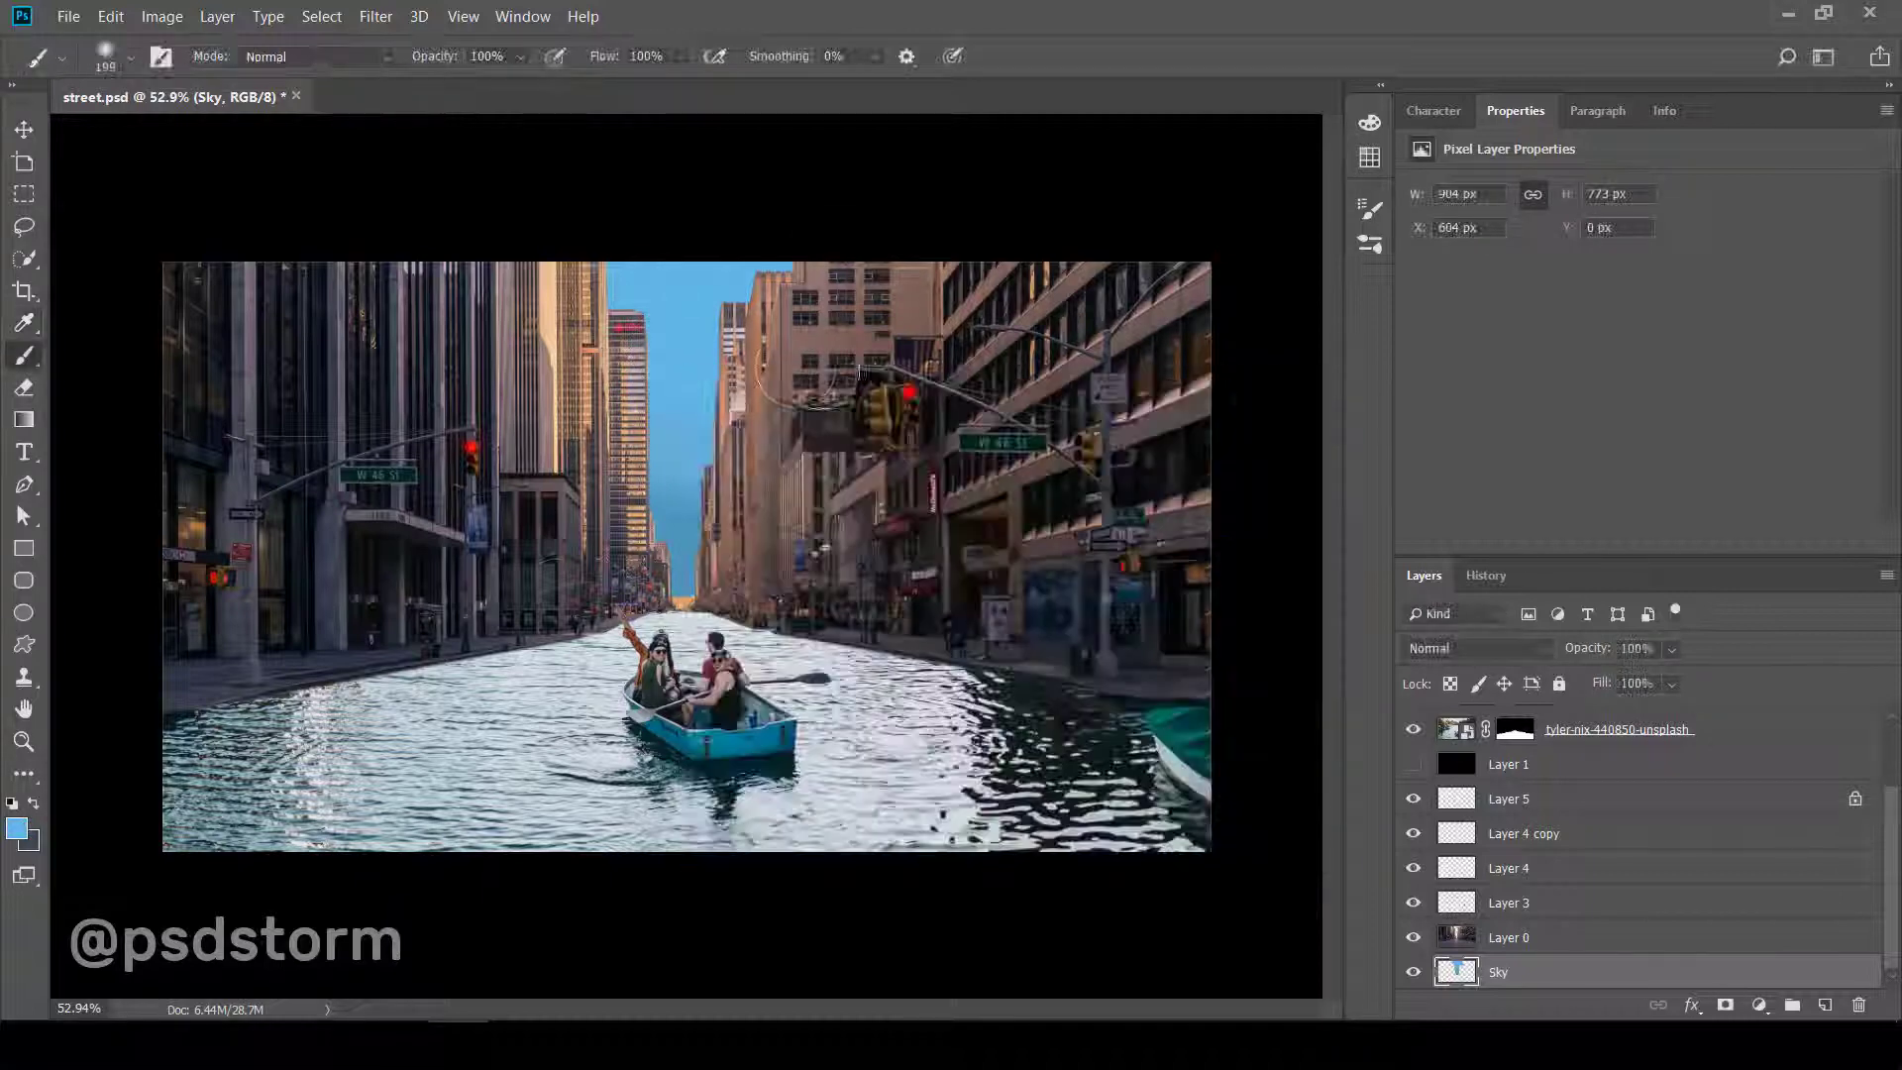
- Preview Add Noise, then soften the blue sky with a 4.0 px Gaussian Blur
left_click(376, 16)
mouse_move(394, 348)
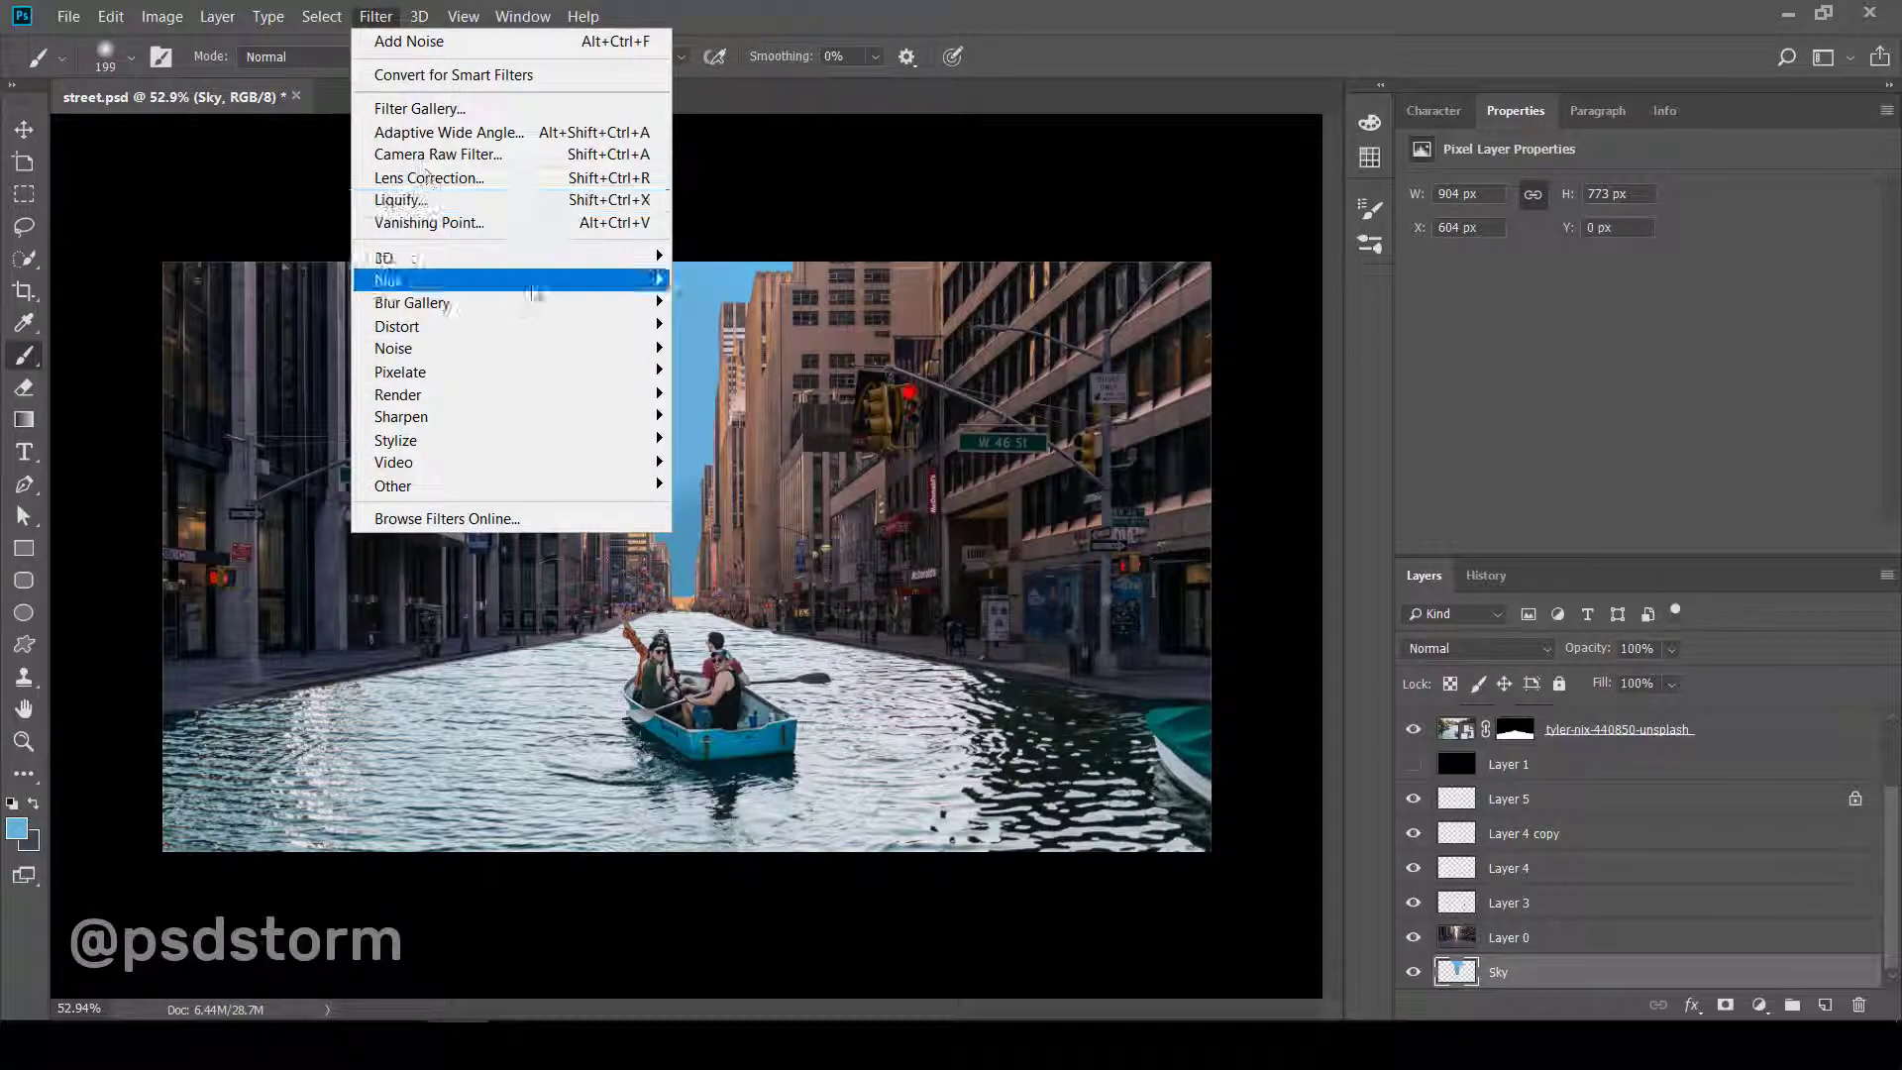
left_click(738, 347)
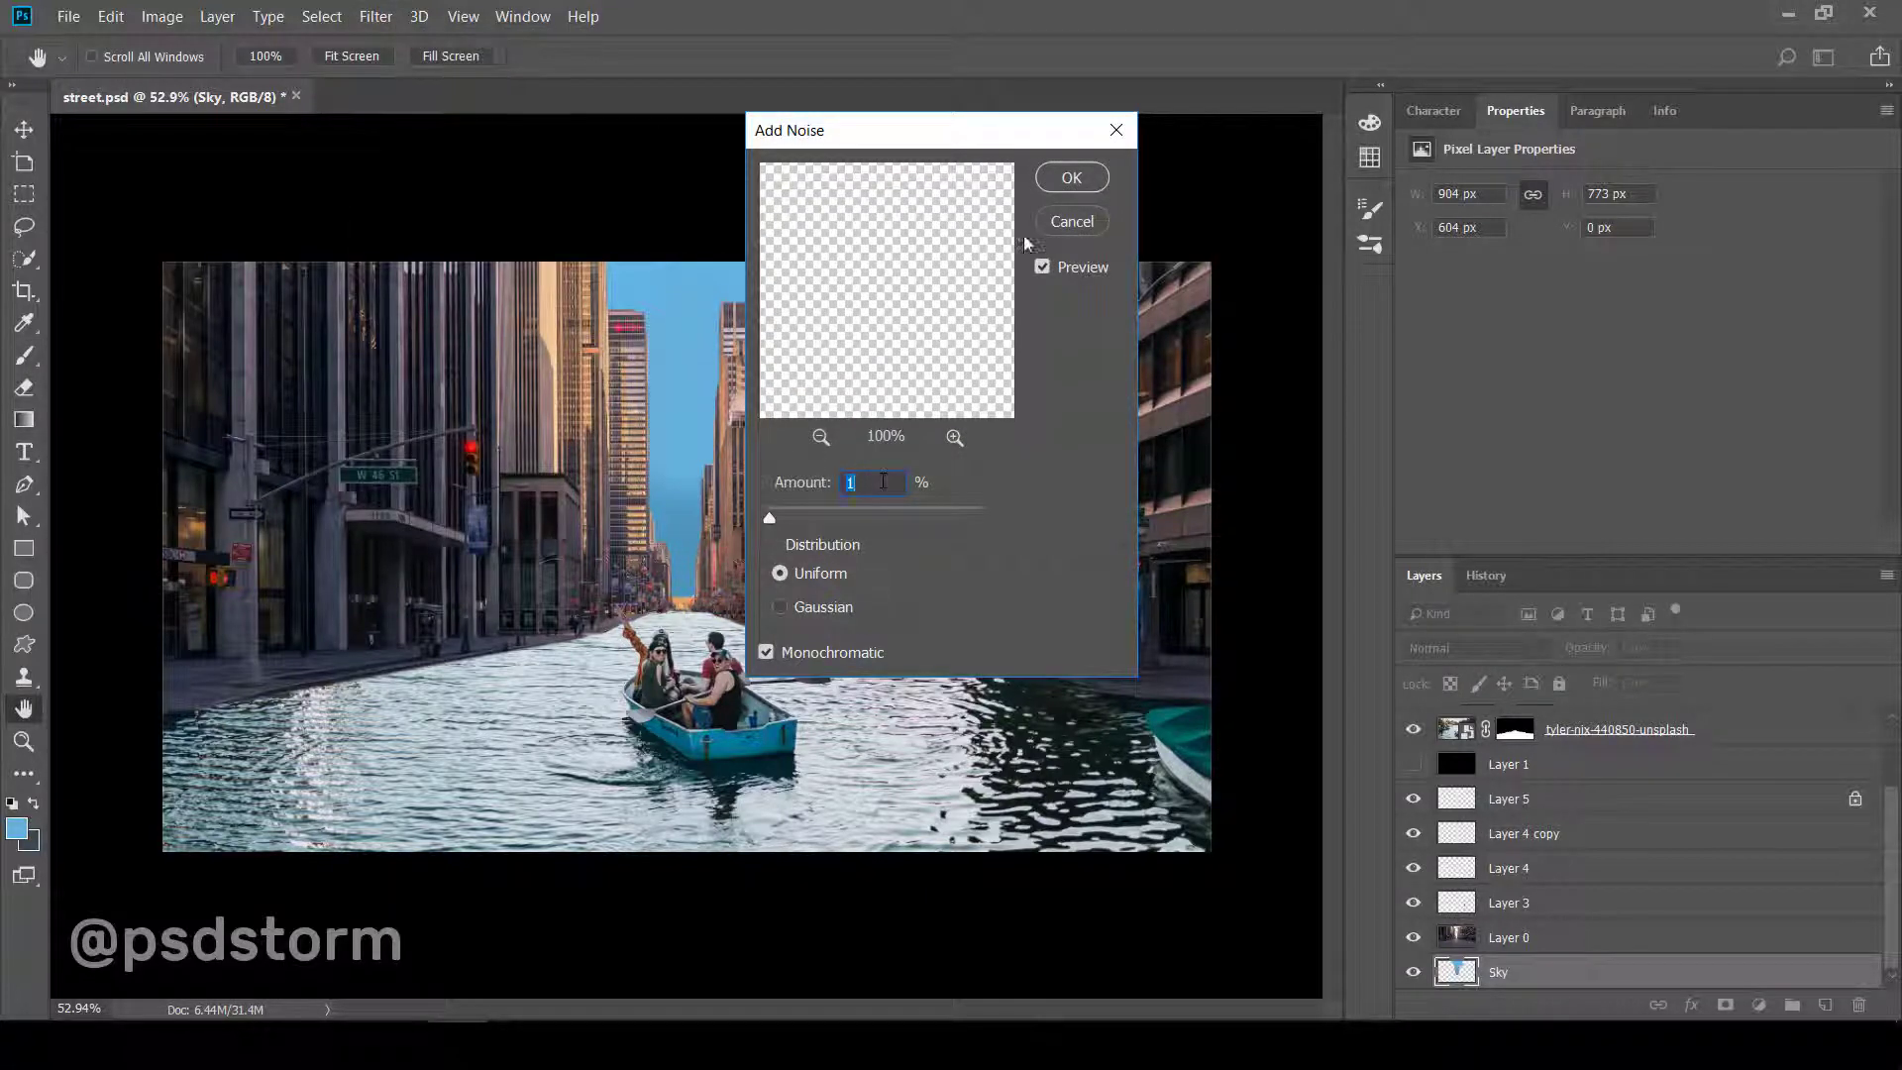
left_click(1071, 177)
left_click(375, 16)
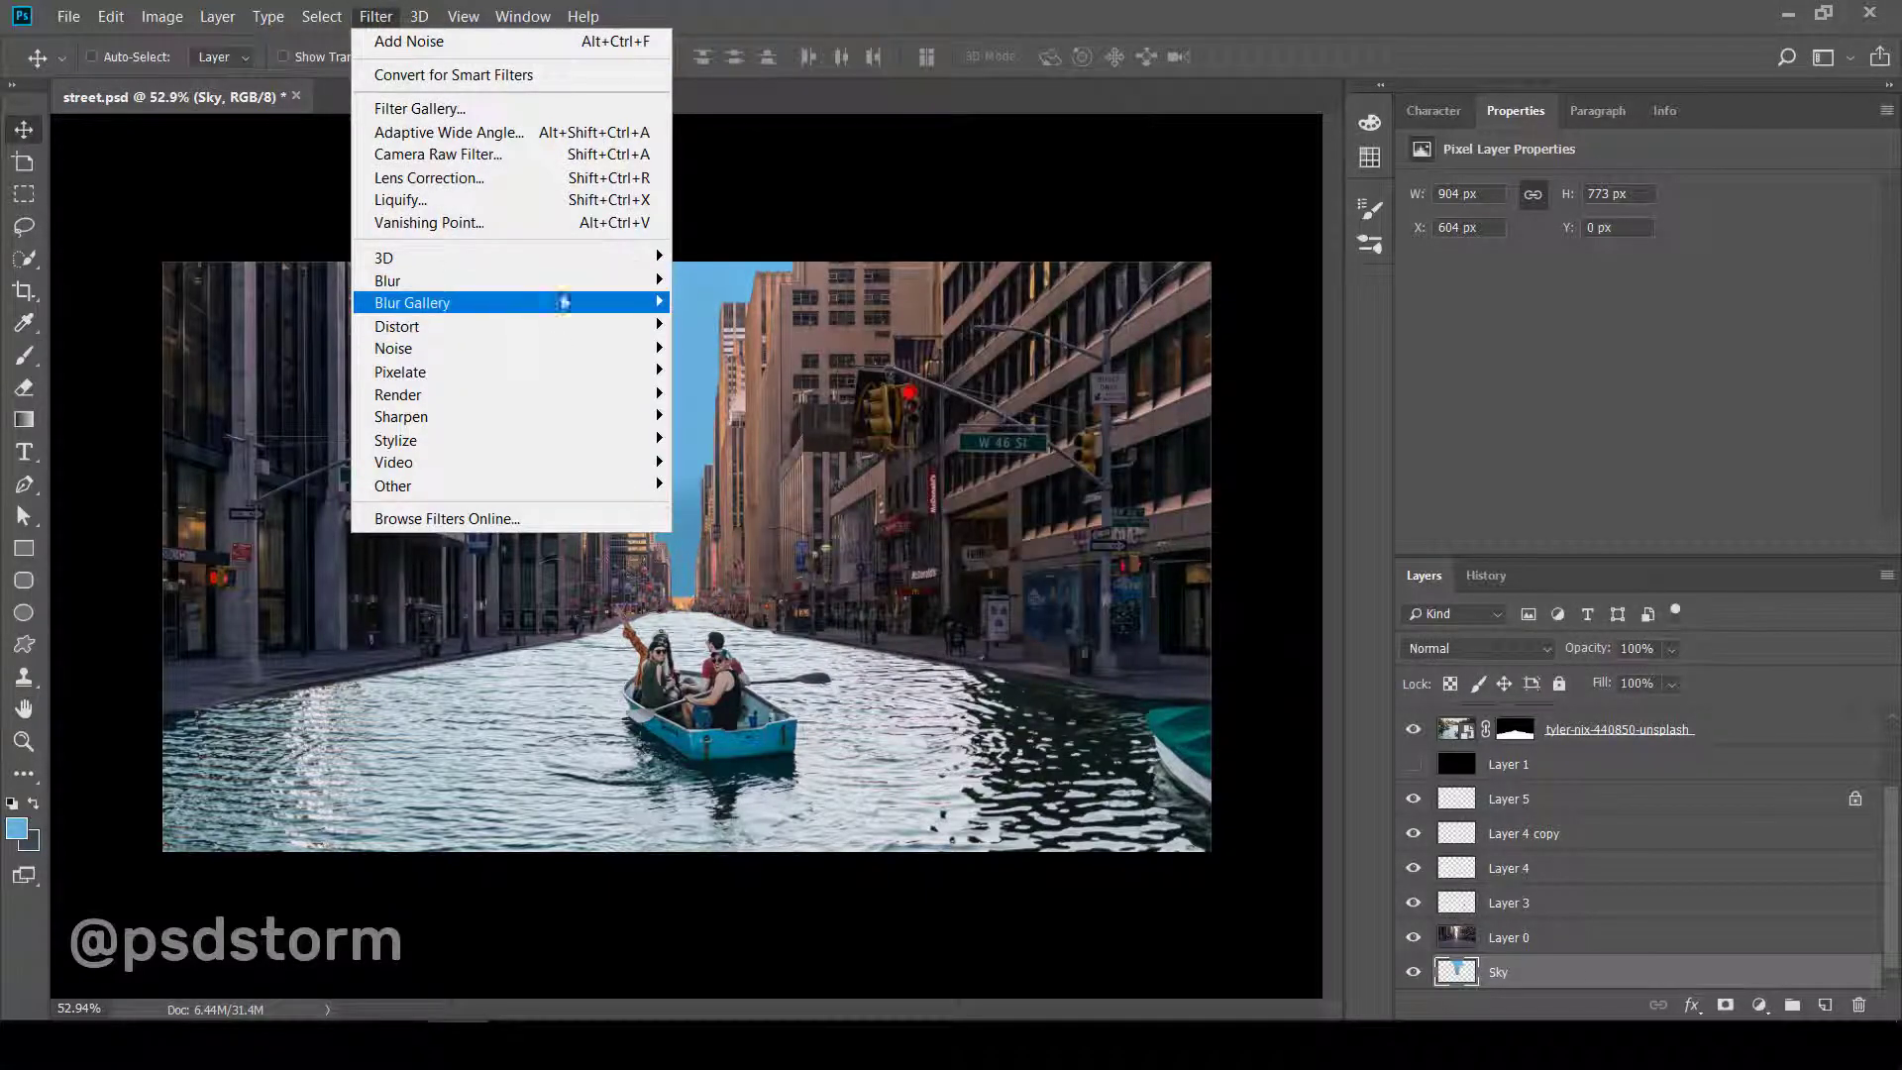
left_click(763, 370)
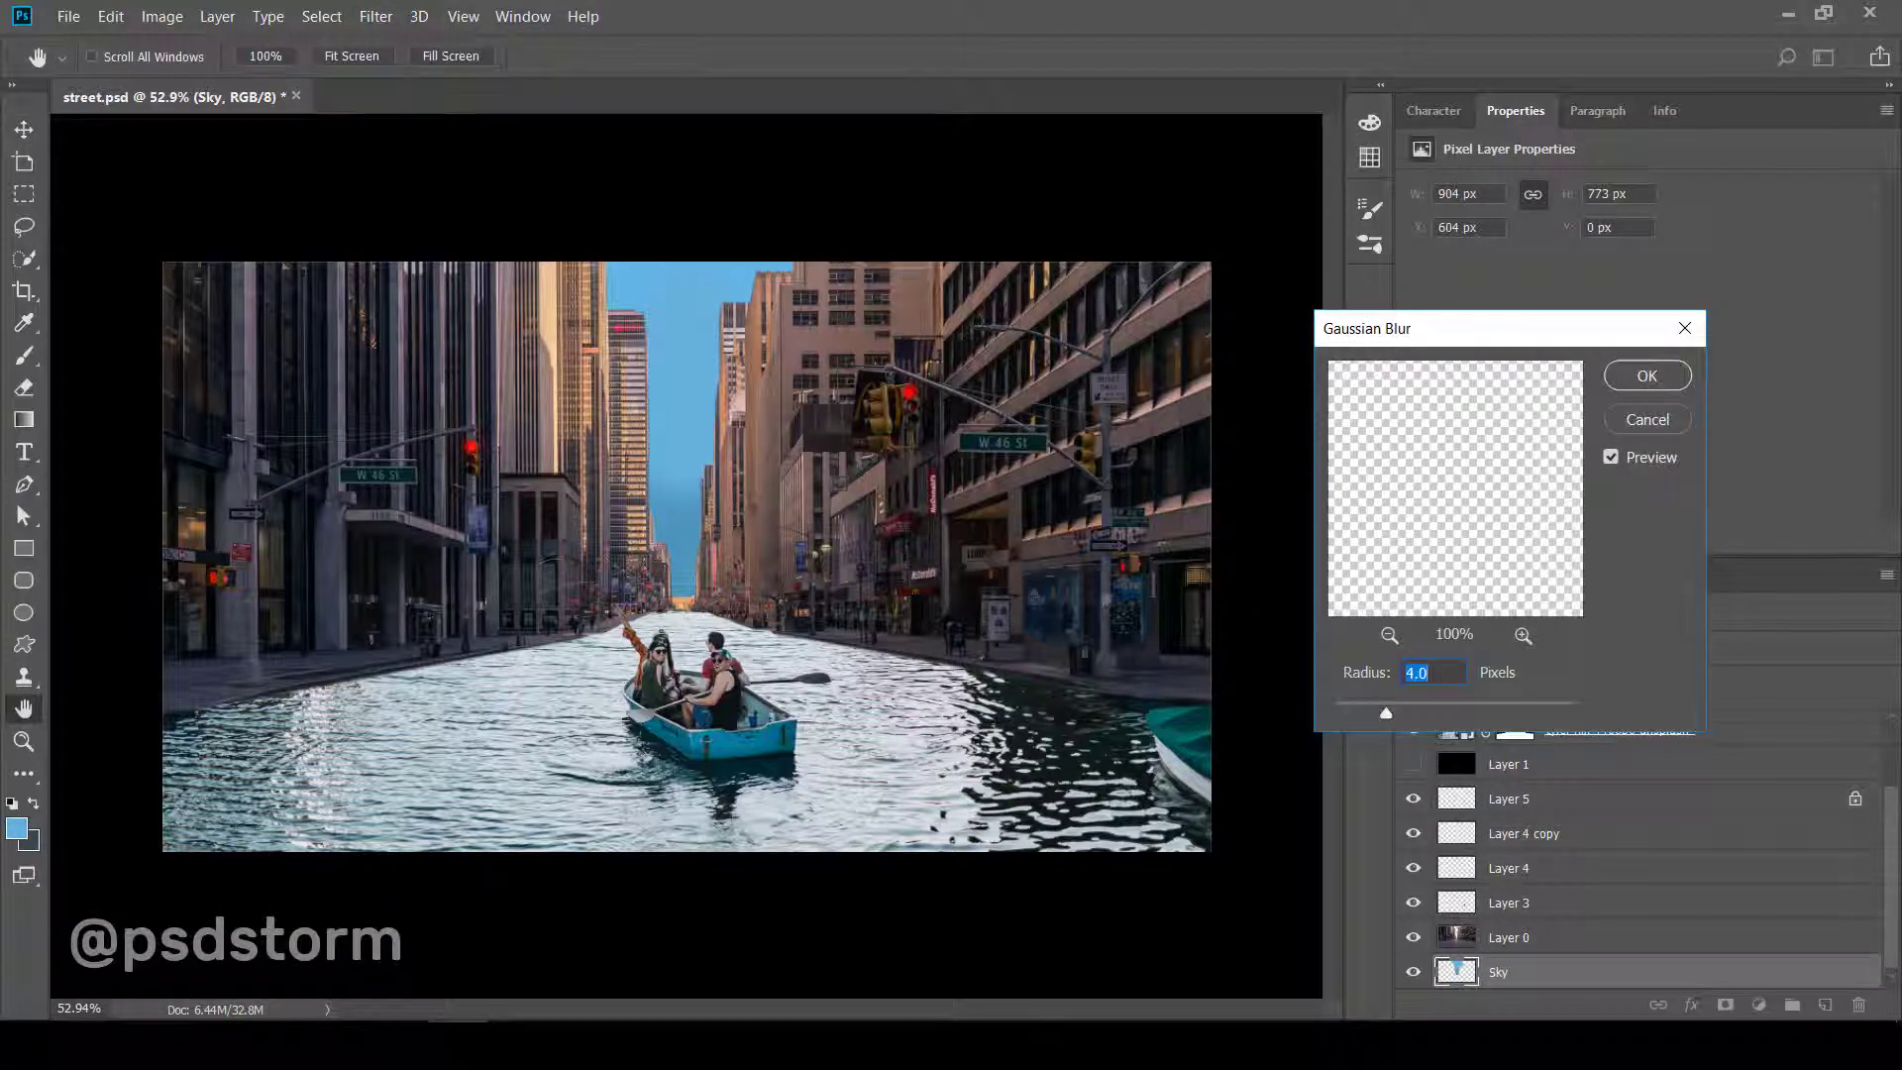
key("Return")
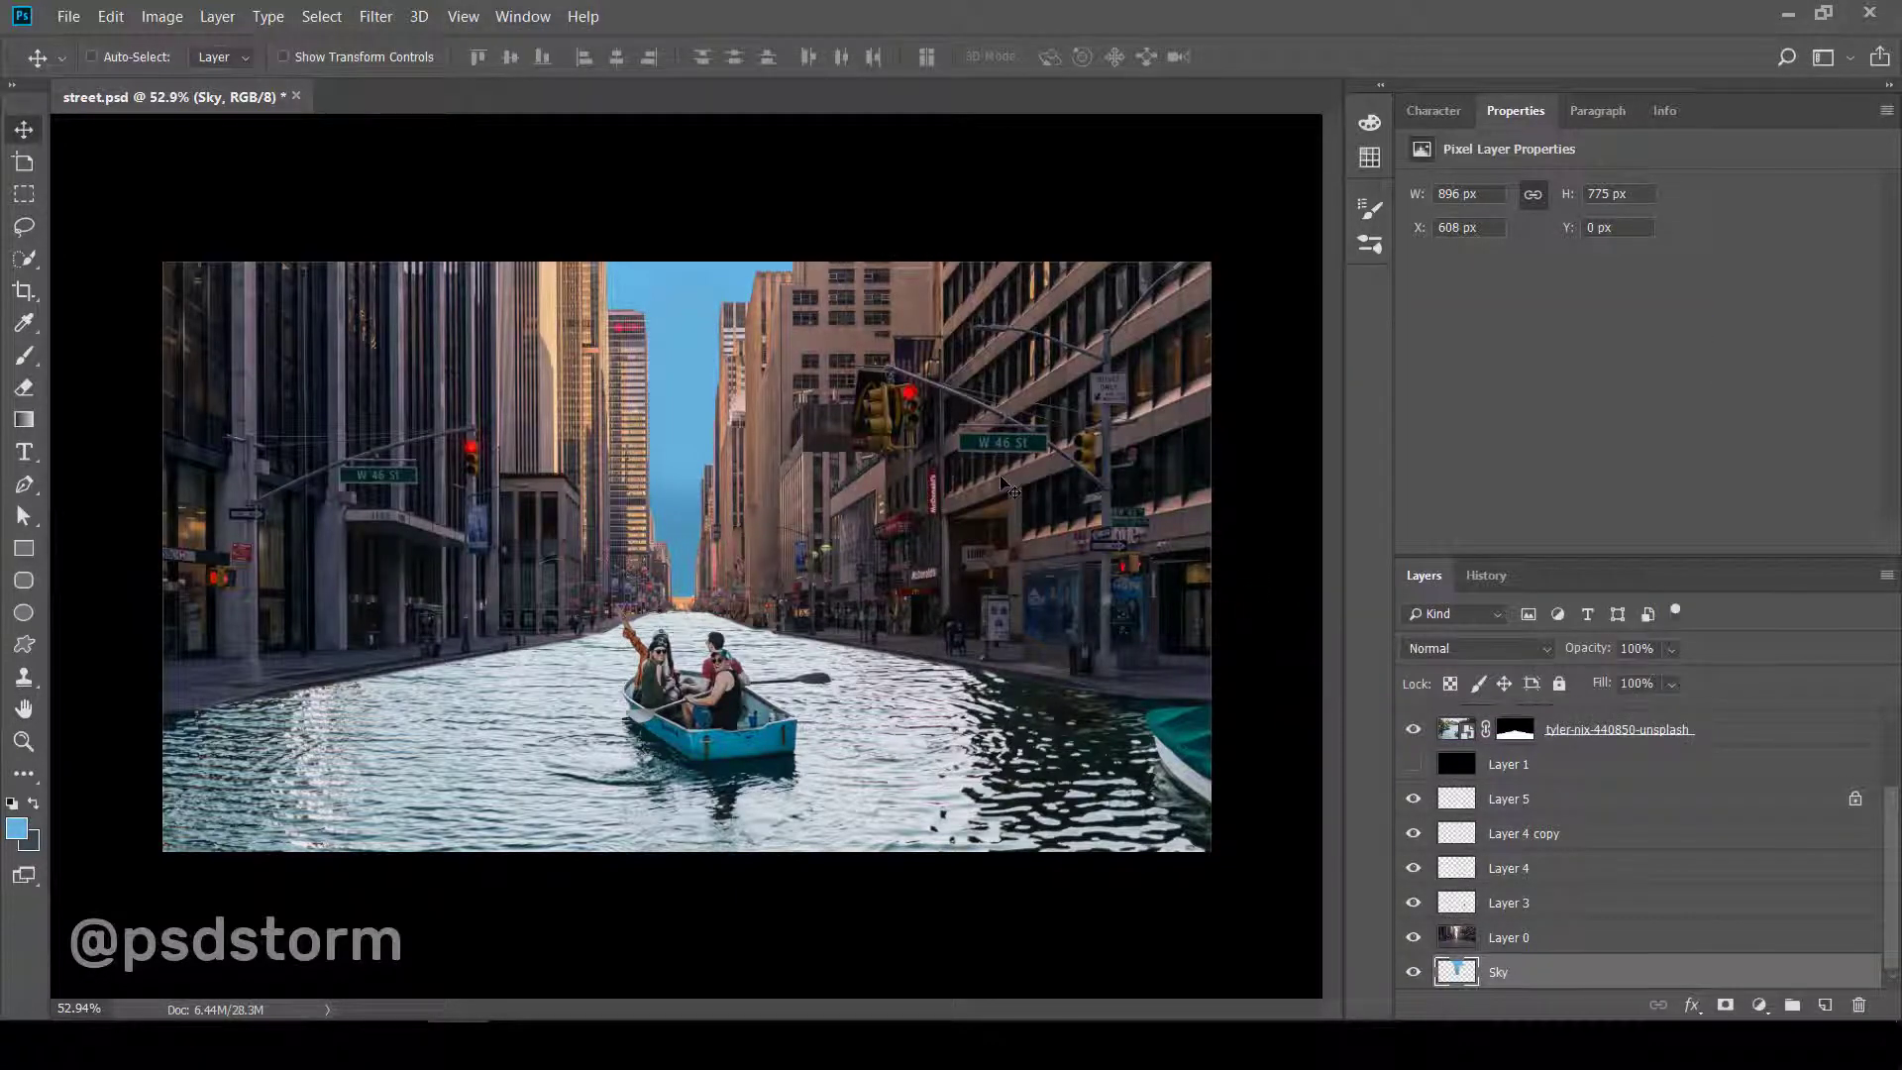
scroll(673, 693, "up", 4)
scroll(673, 693, "up", 1)
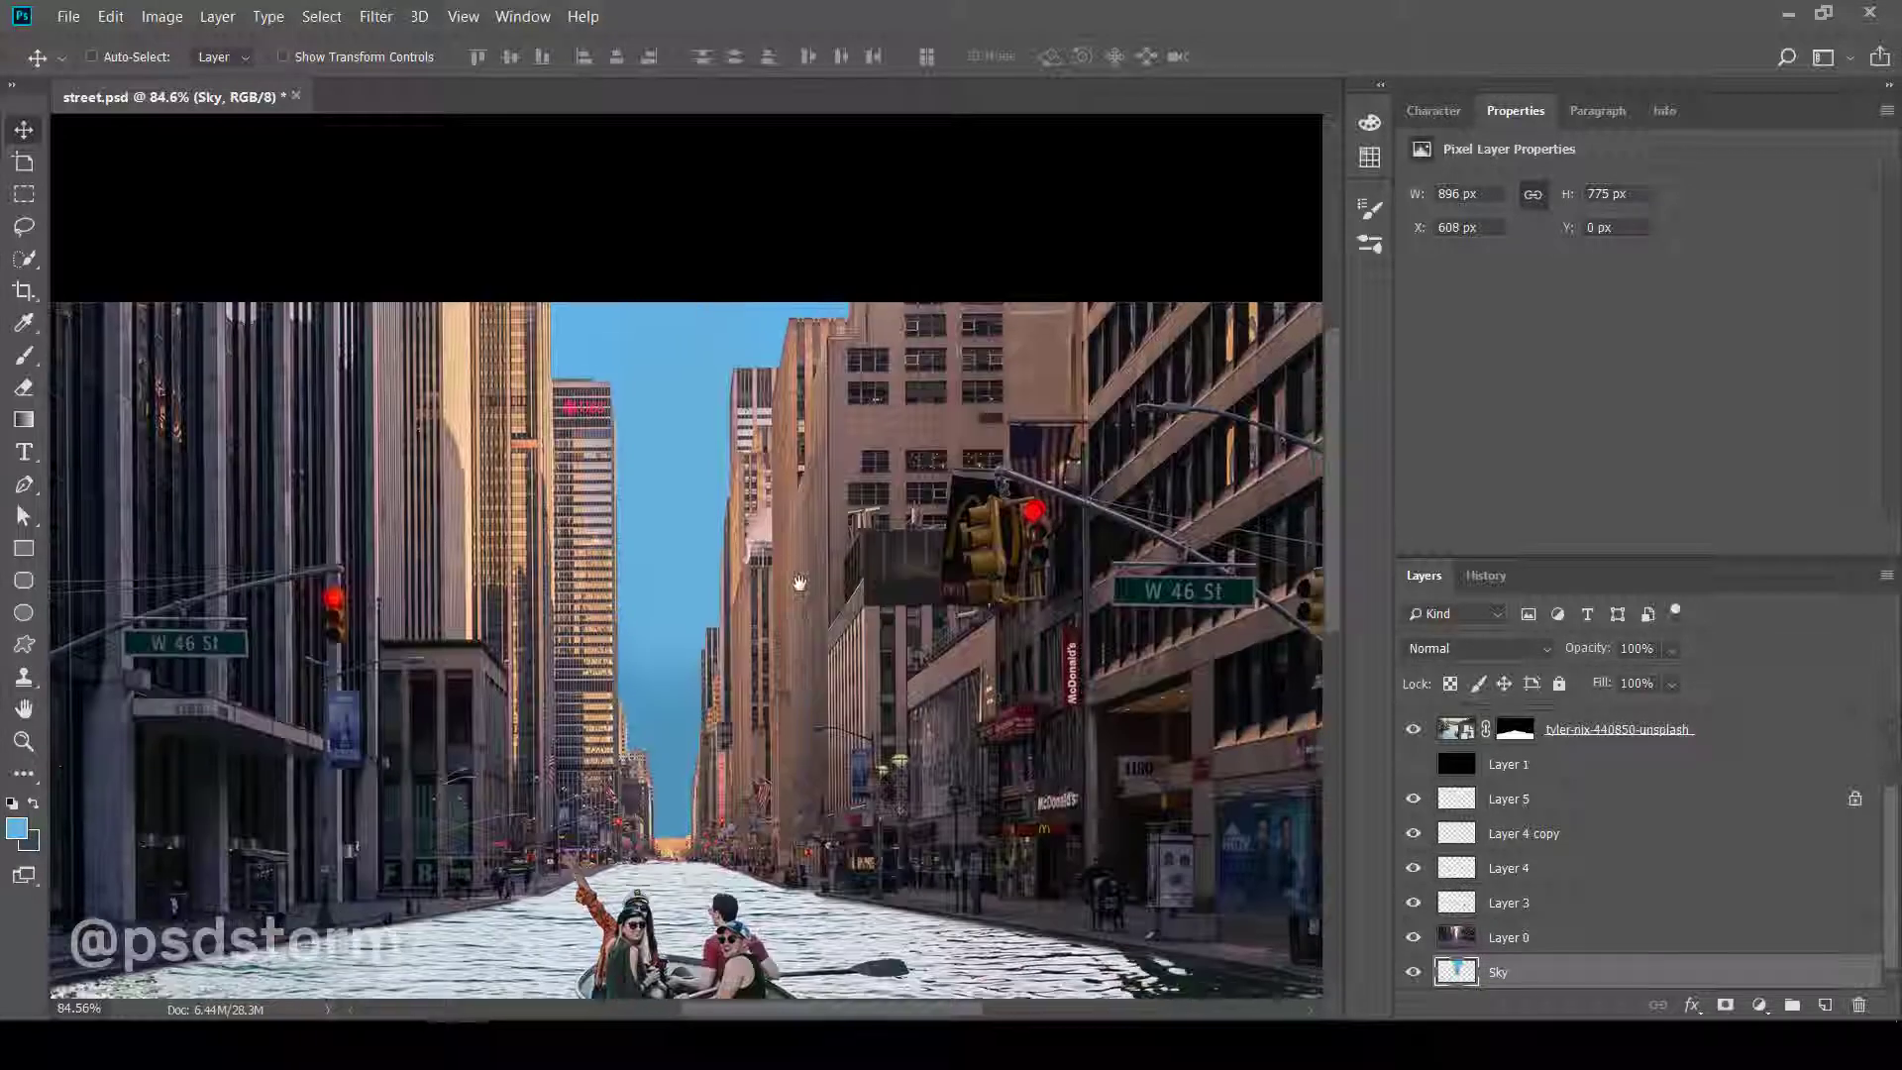
- Paint a pale near-white haze into the sky above the horizon with a soft brush
key("b")
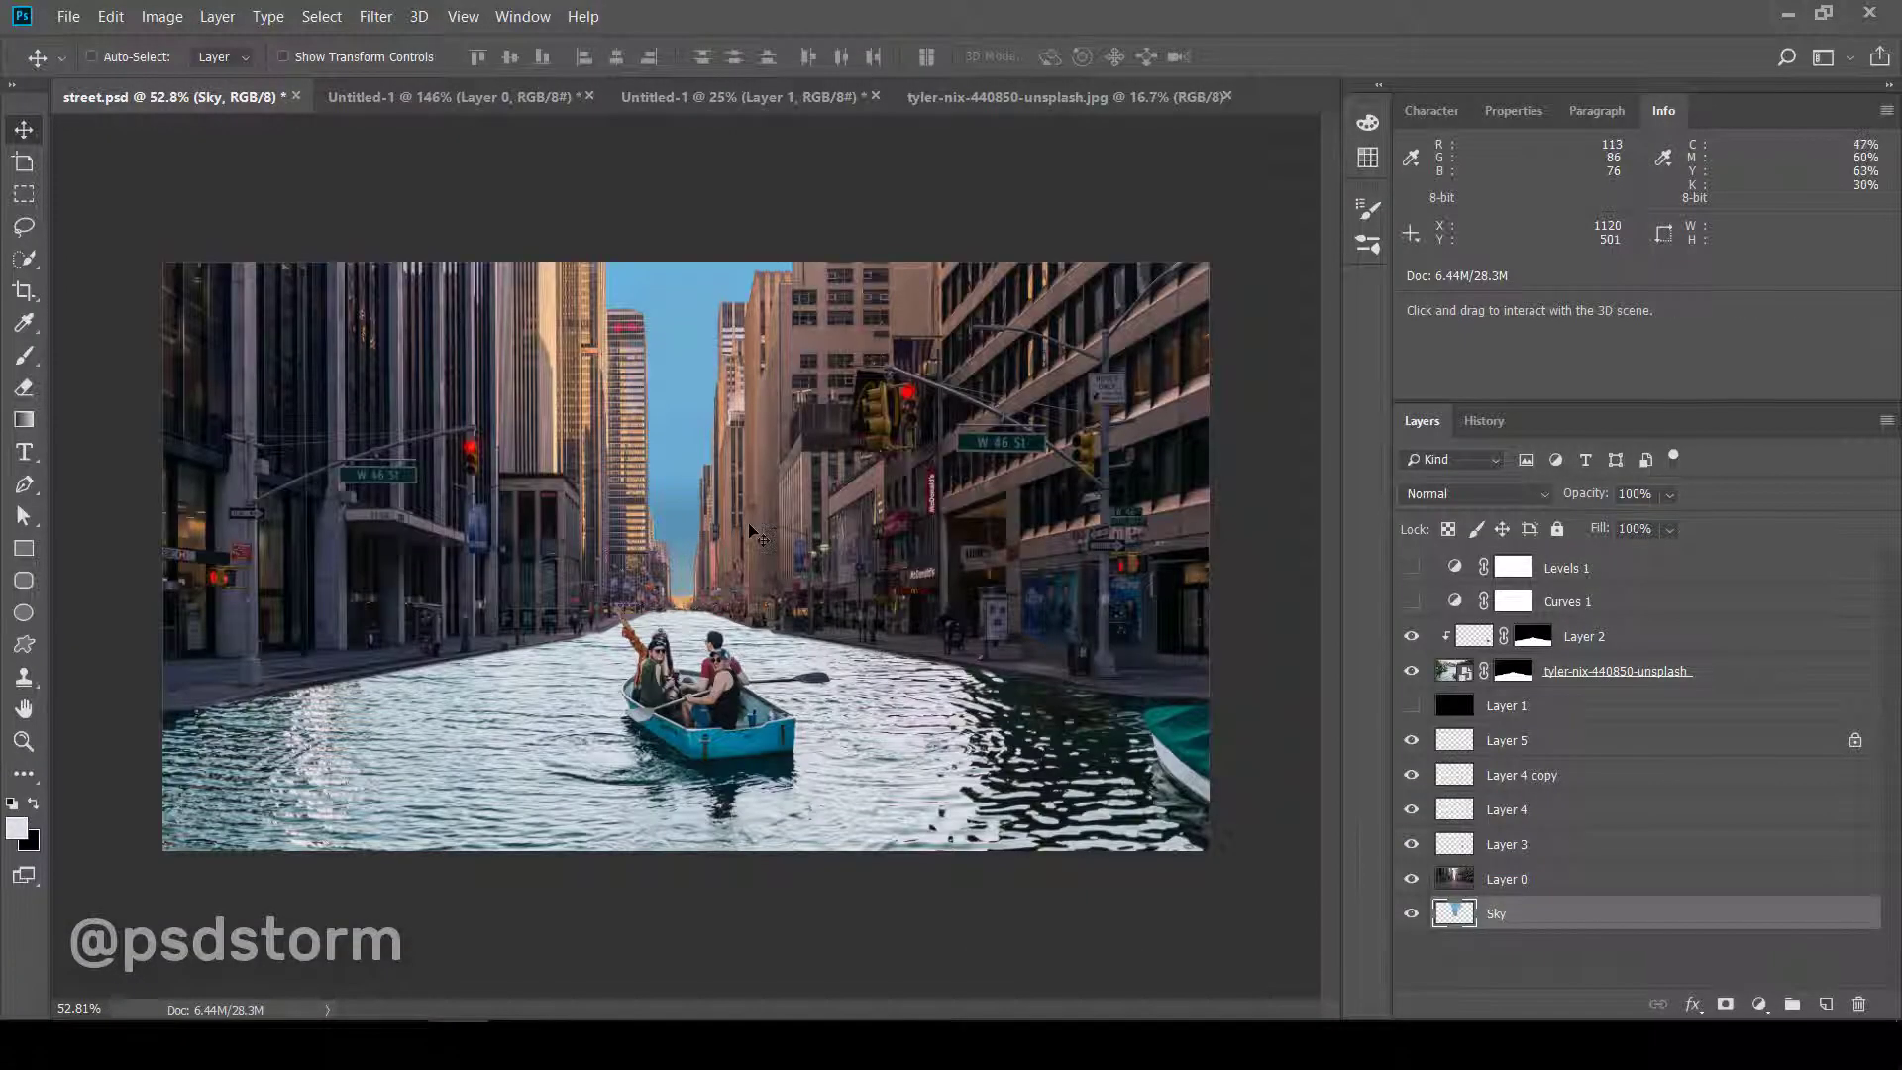
key("b")
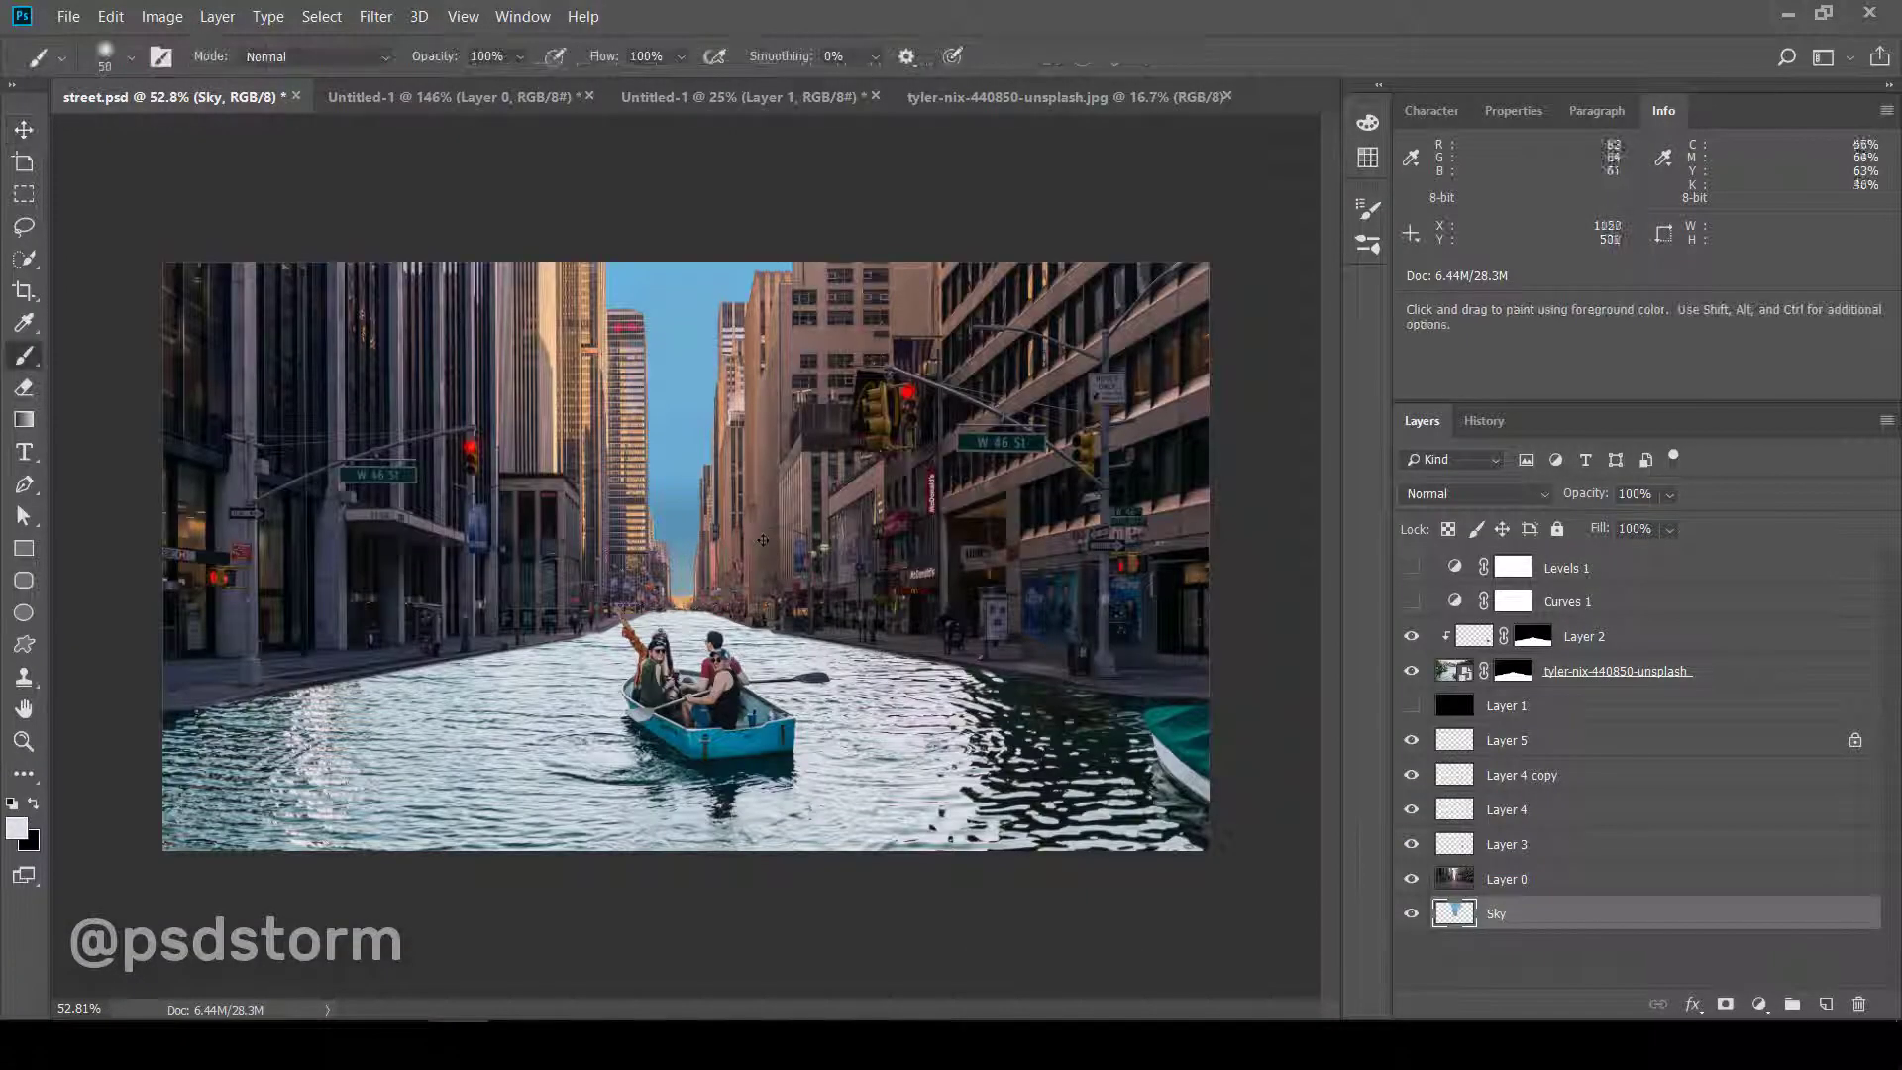
right_click(648, 426)
key("Escape")
mouse_move(673, 575)
left_mouse_down()
mouse_move(683, 421)
mouse_move(705, 390)
left_mouse_up()
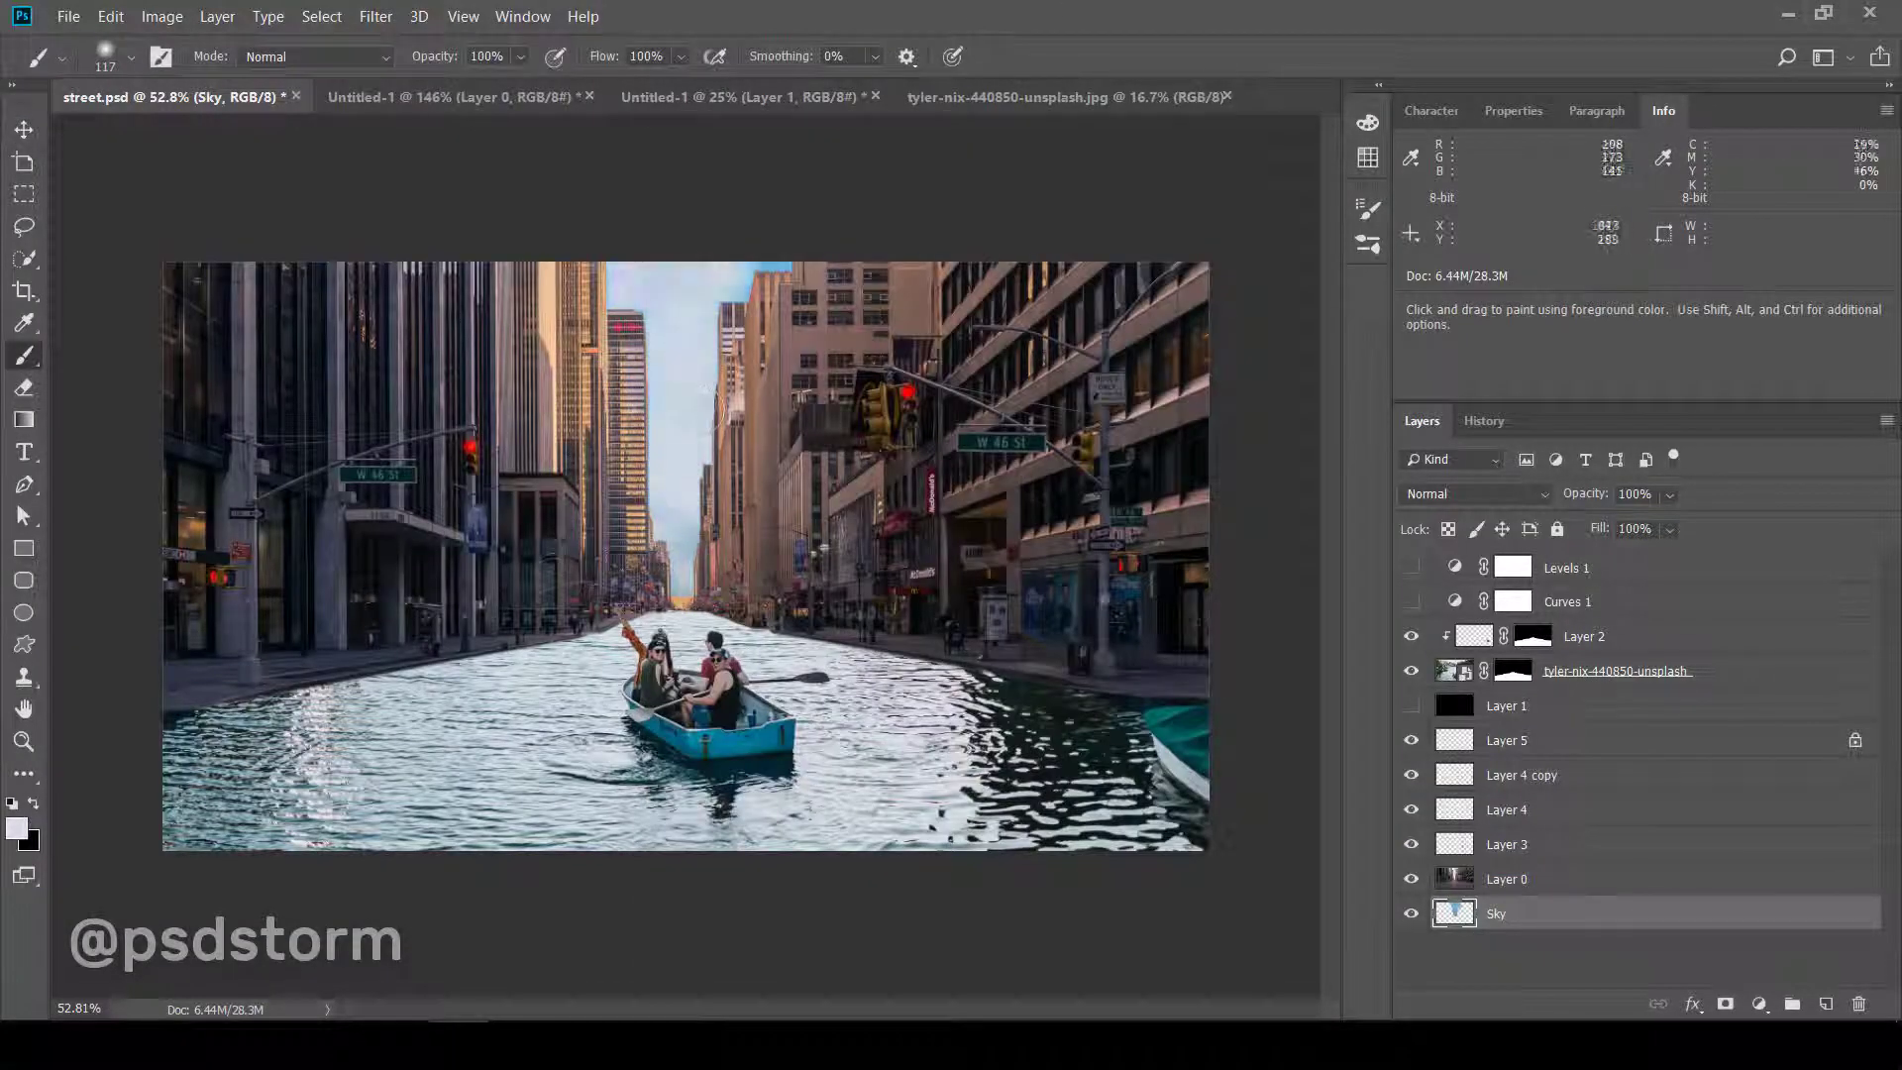
left_click(103, 60)
key("Escape")
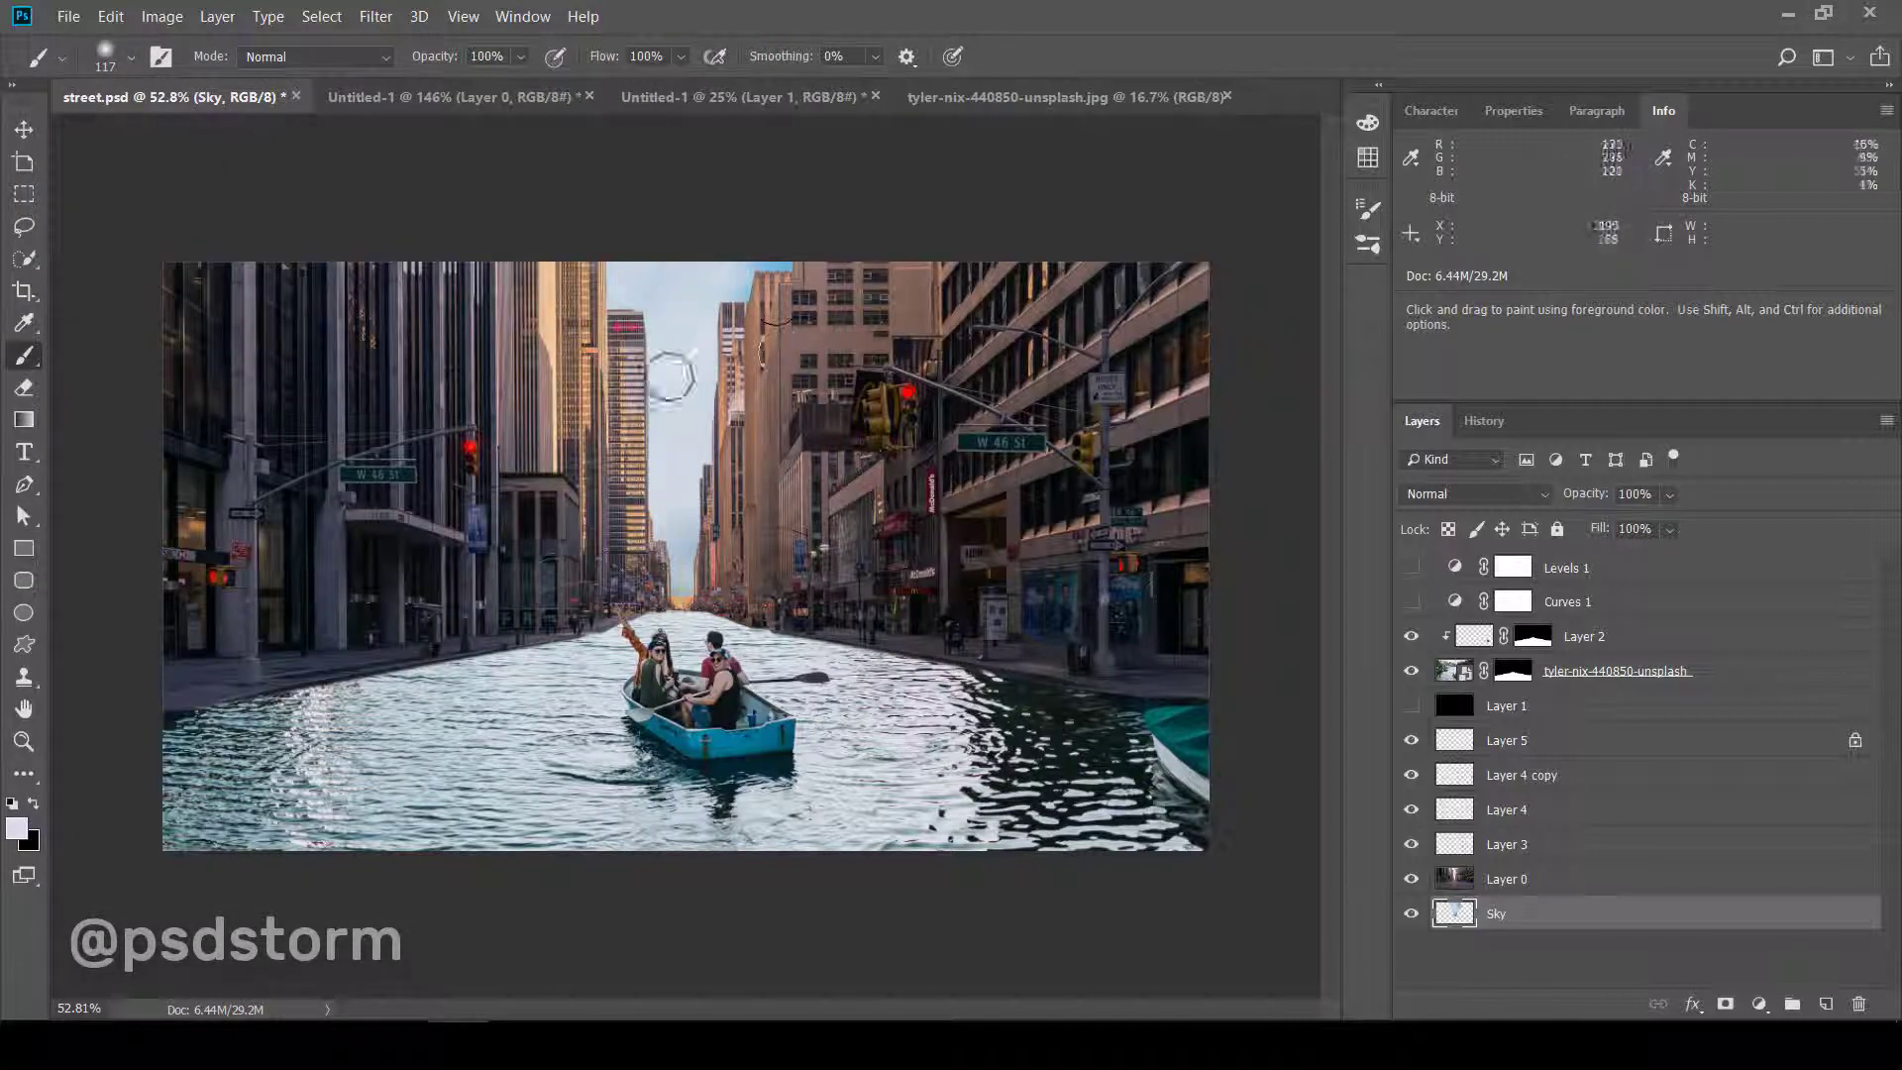
- Sample a pale sky colour, then choose a warm peach tone as the painting colour
scroll(681, 606, "up", 2)
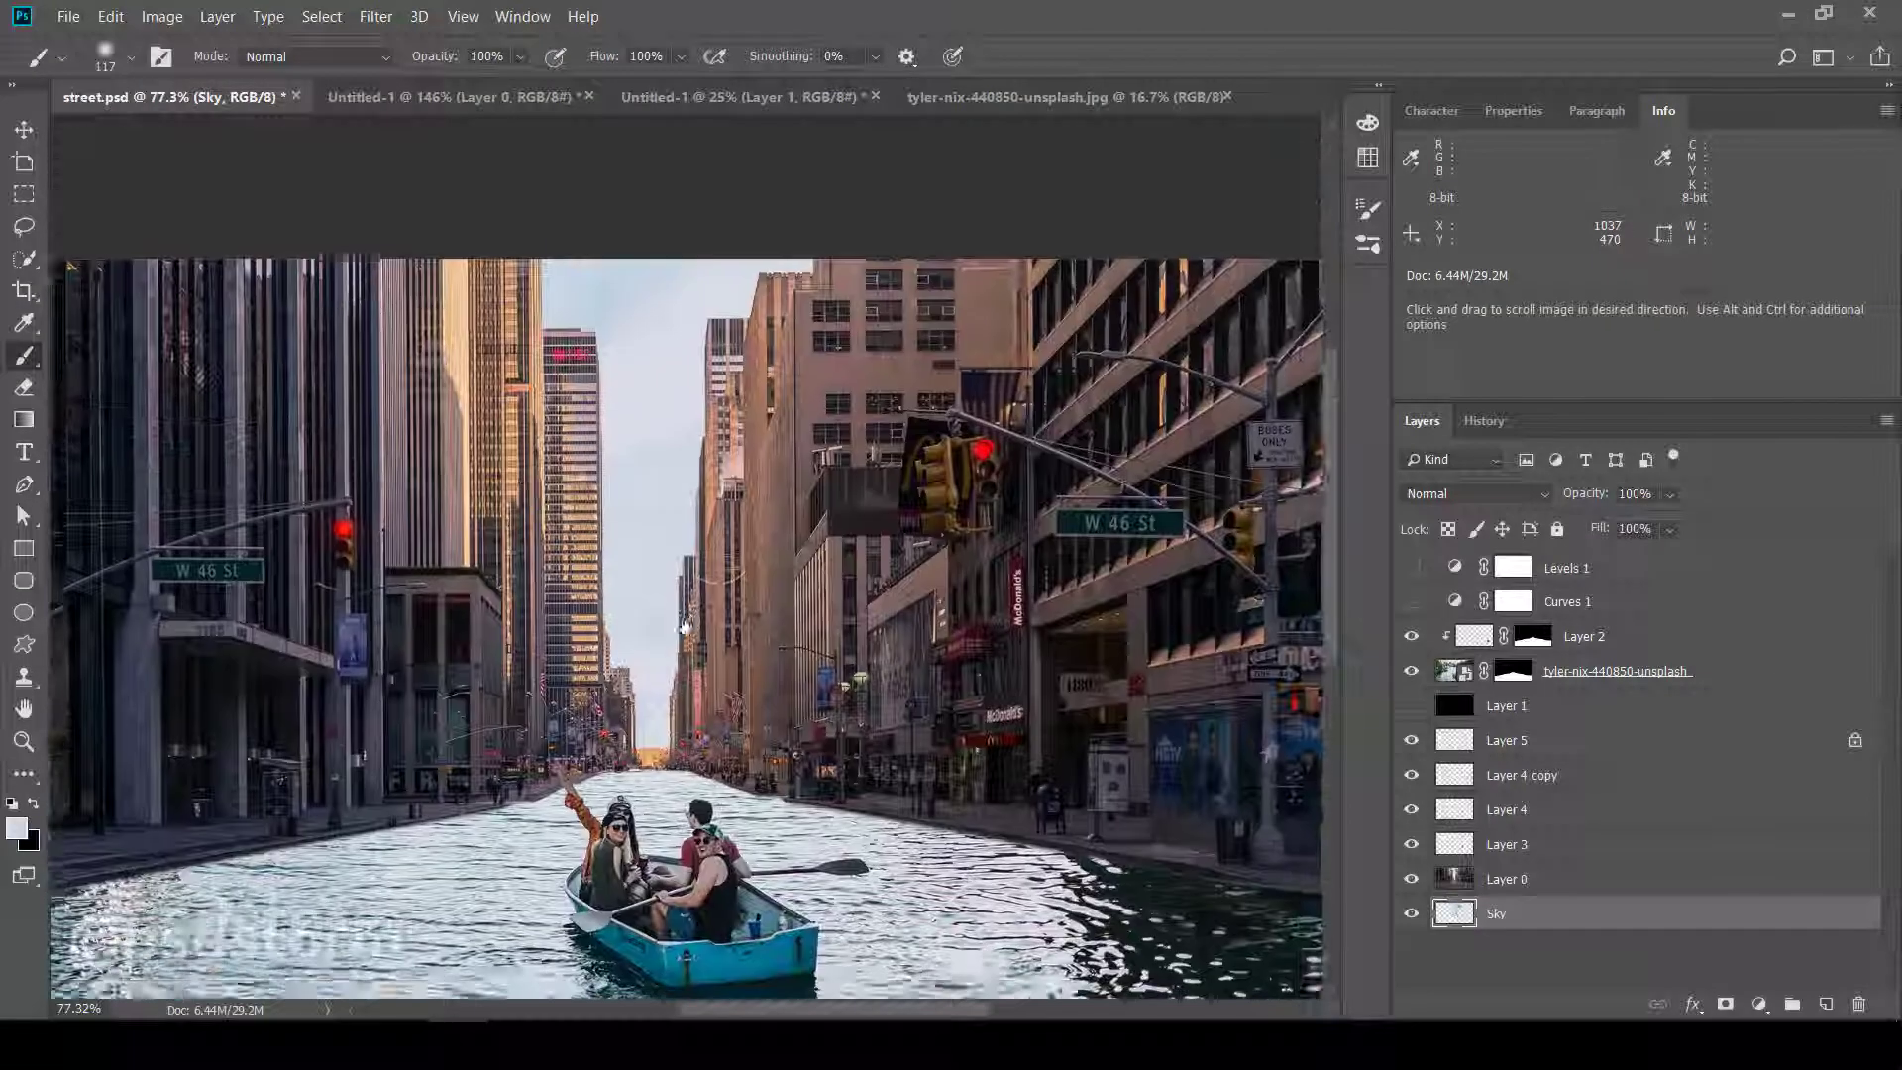
left_click_drag(682, 514, 673, 603)
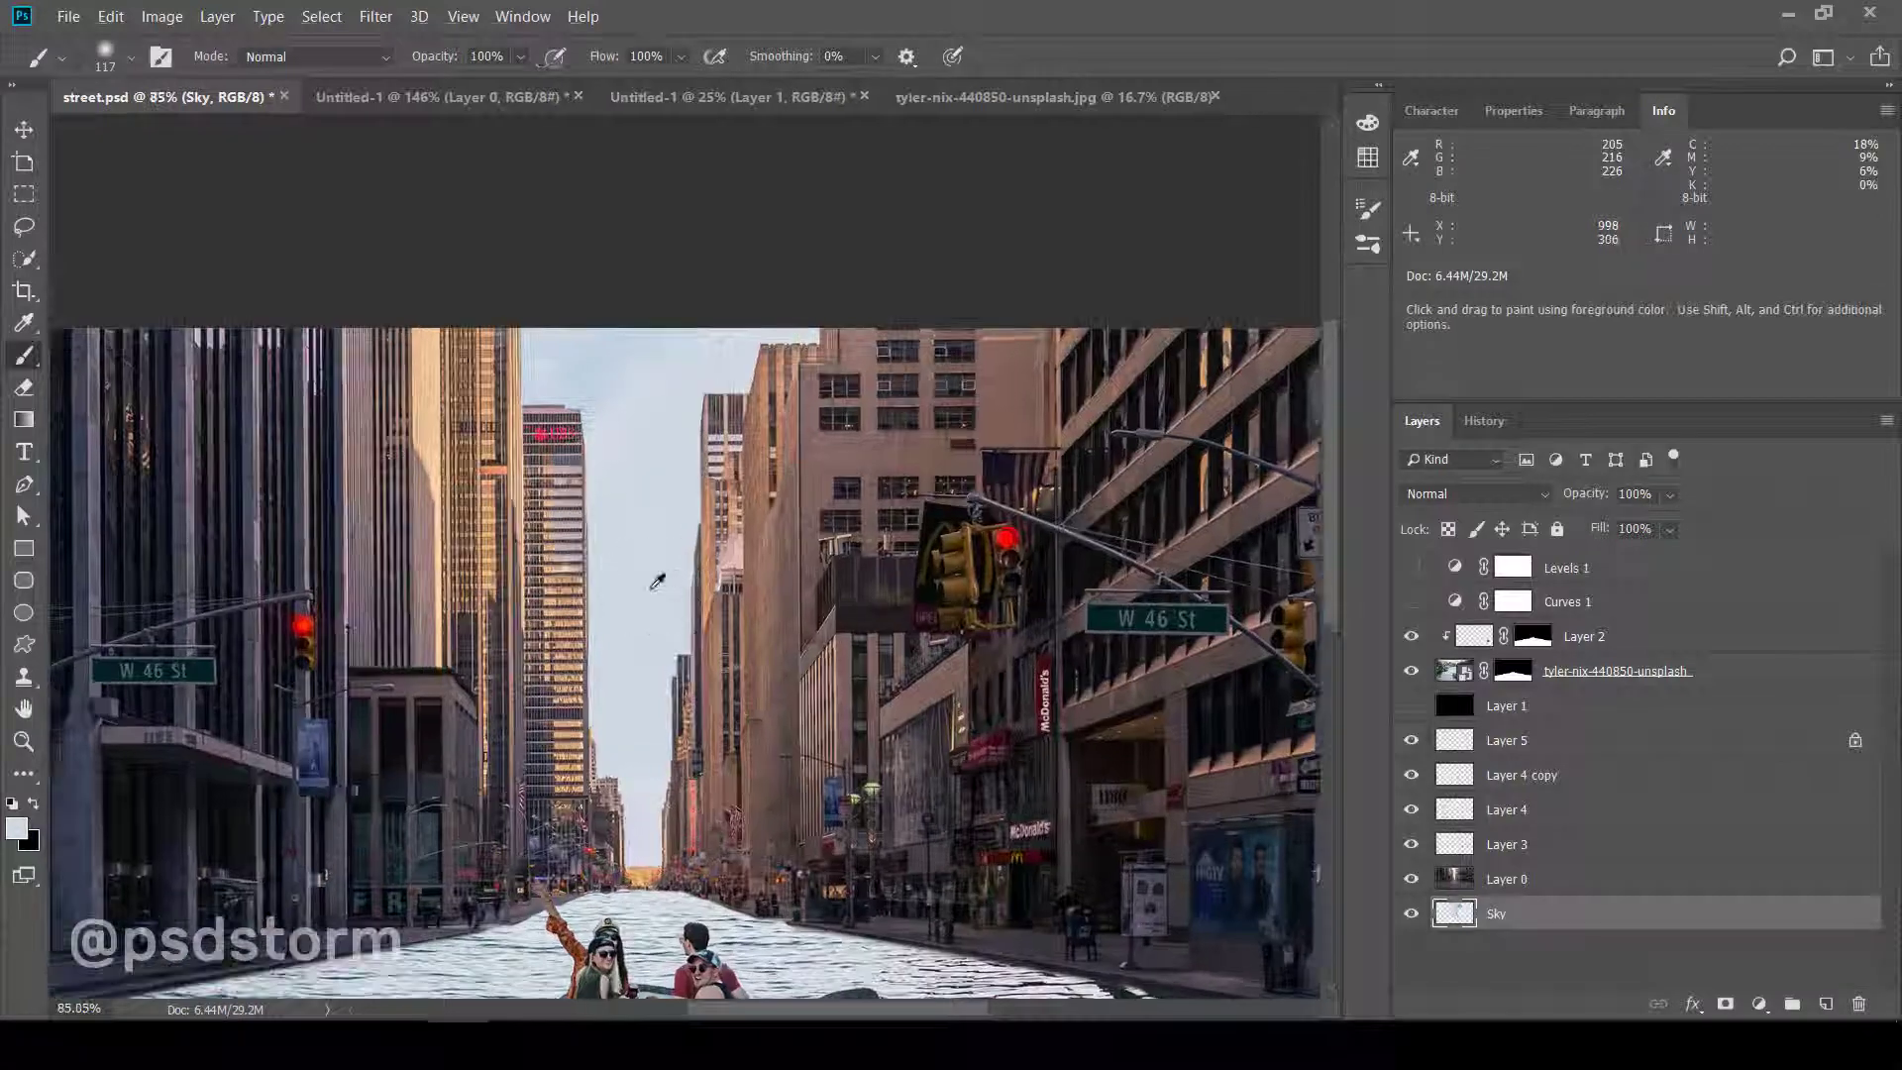
scroll(668, 604, "up", 1)
left_click(16, 828)
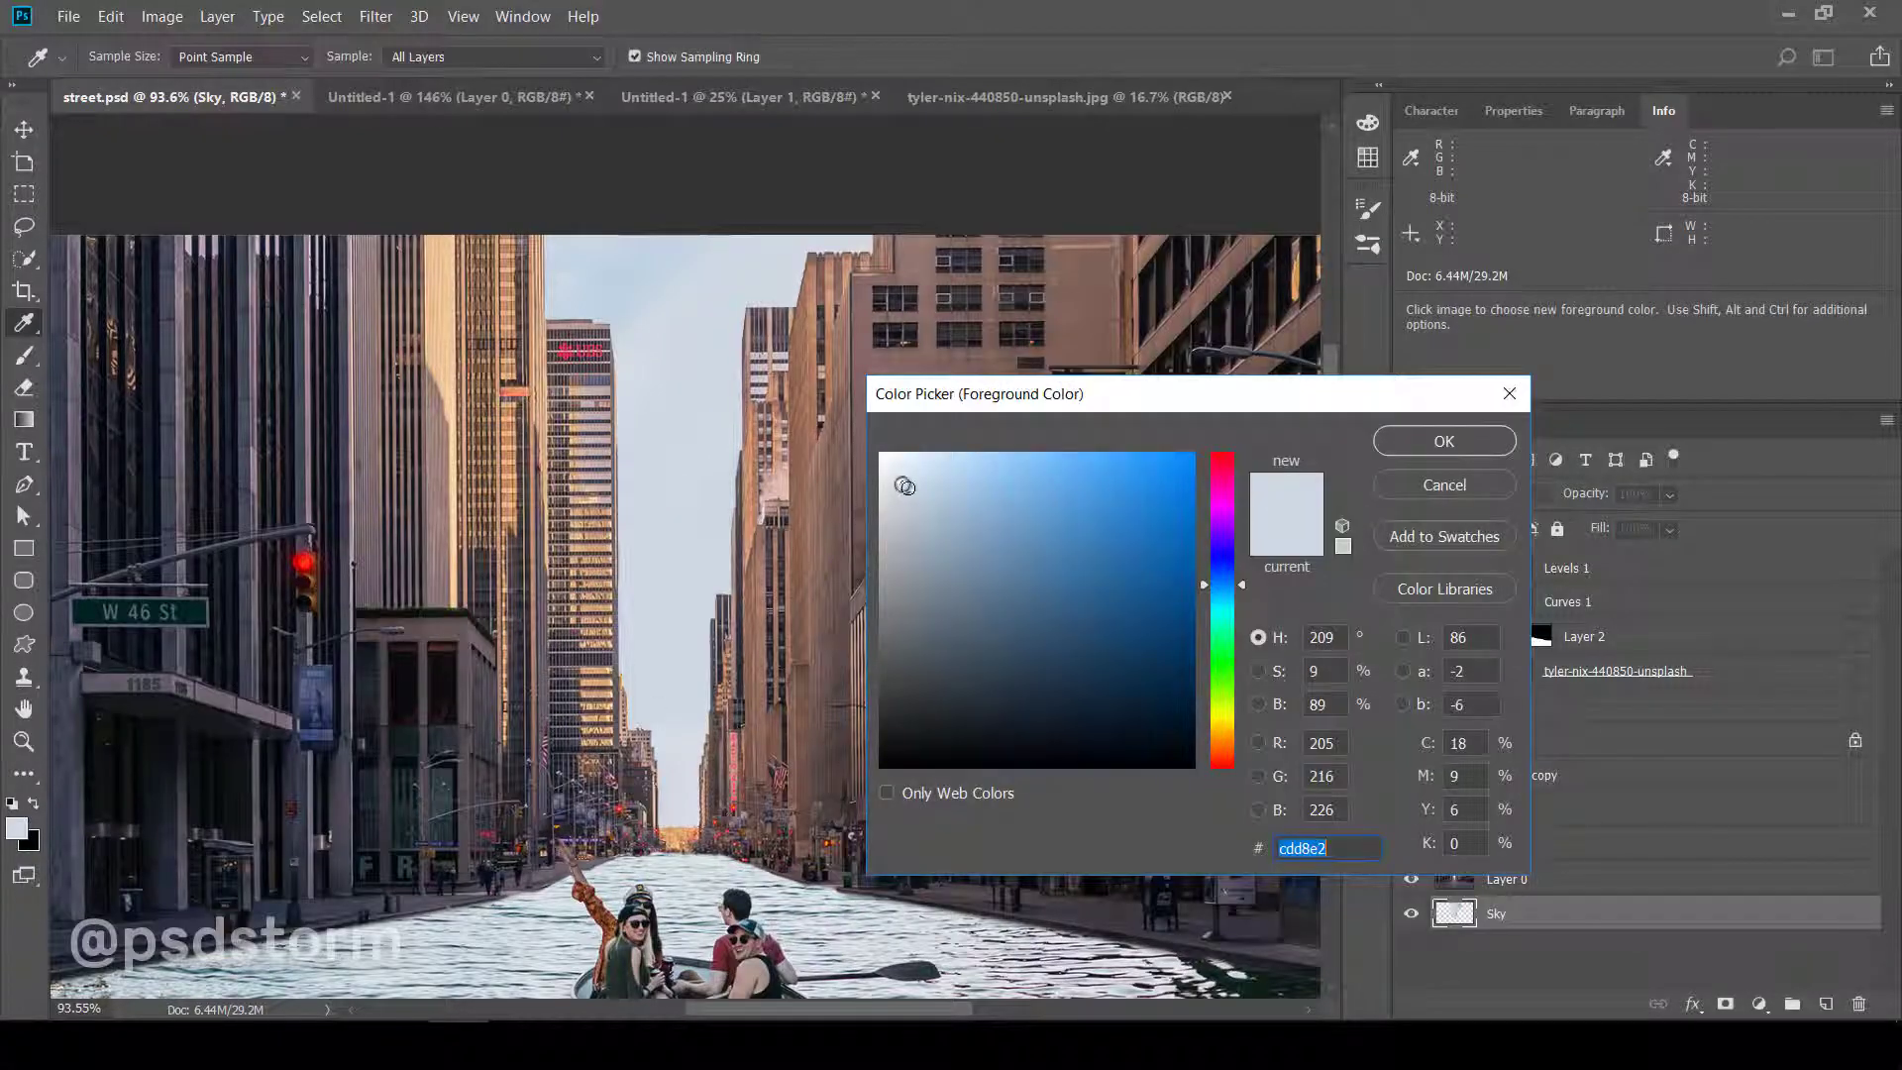
left_click(1444, 441)
scroll(694, 495, "up", 1)
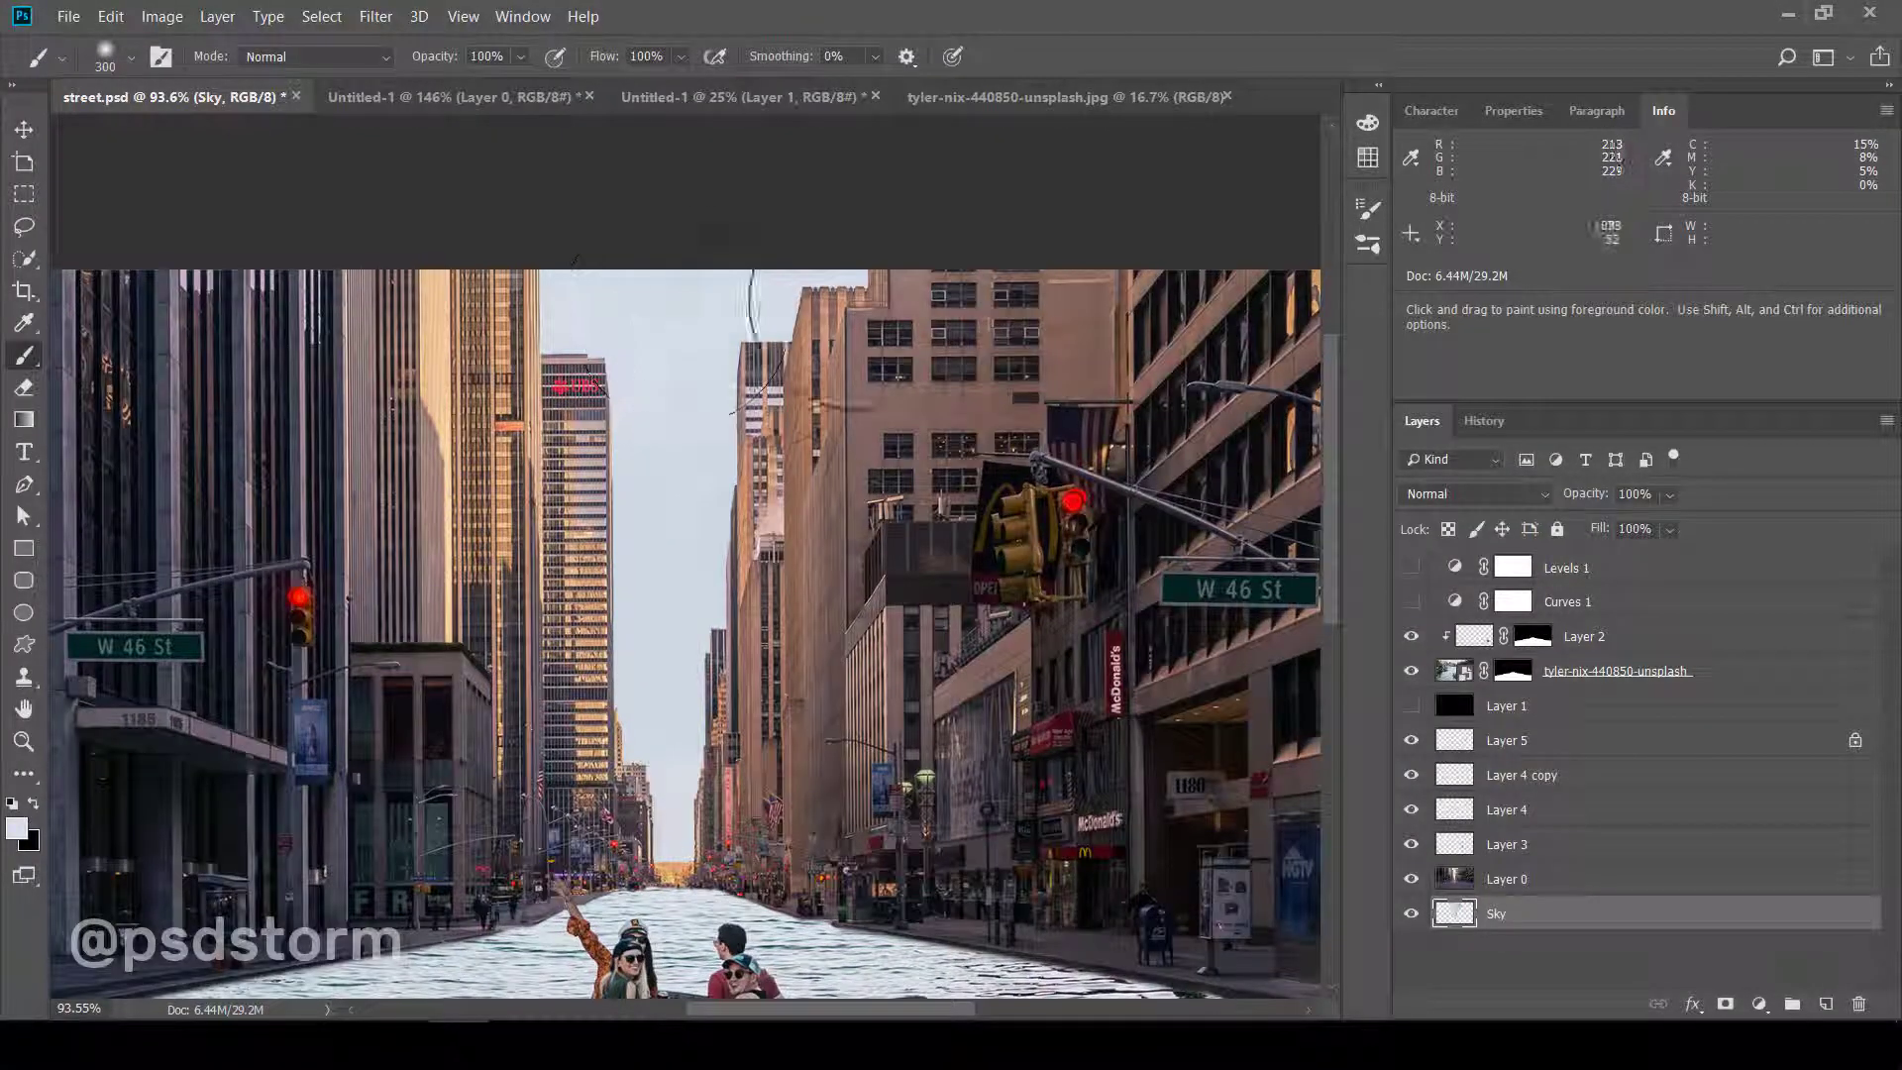
left_click_drag(901, 830, 937, 585)
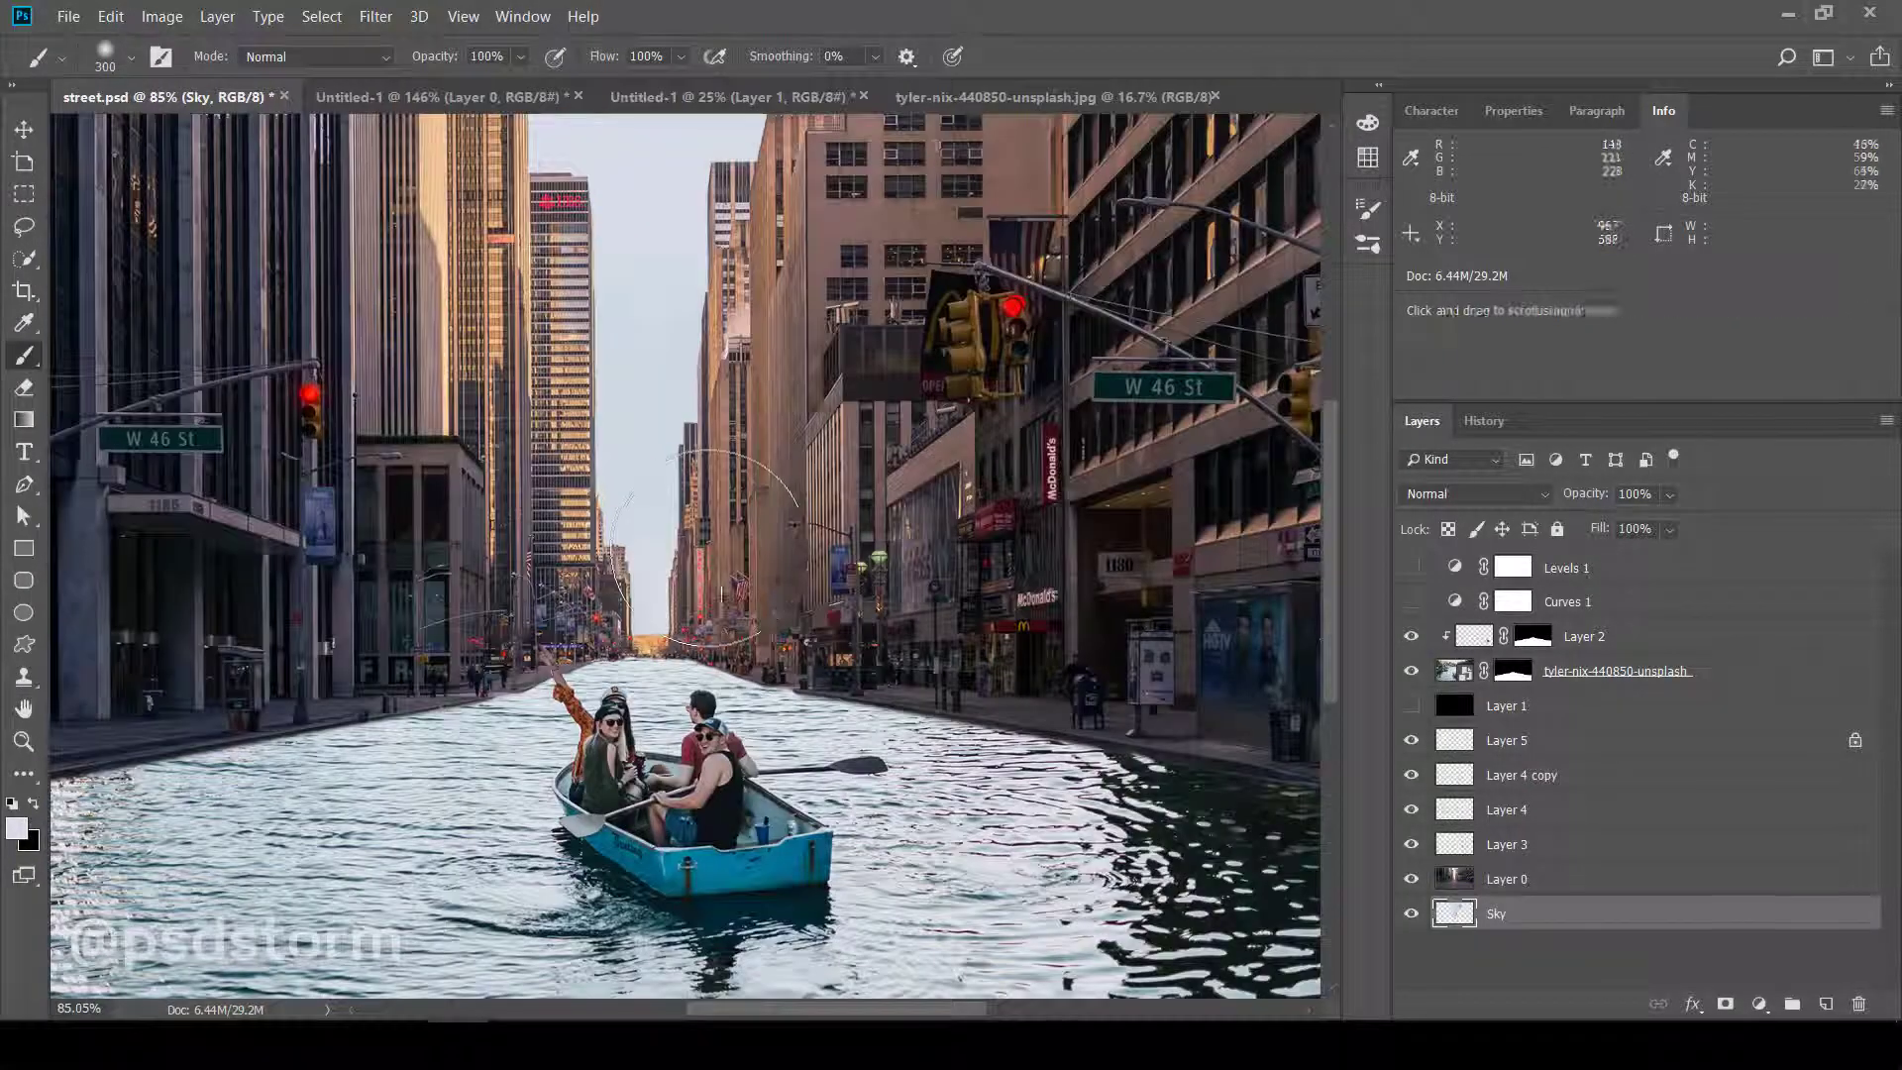
scroll(667, 426, "up", 2)
scroll(667, 426, "up", 1)
left_click(16, 828)
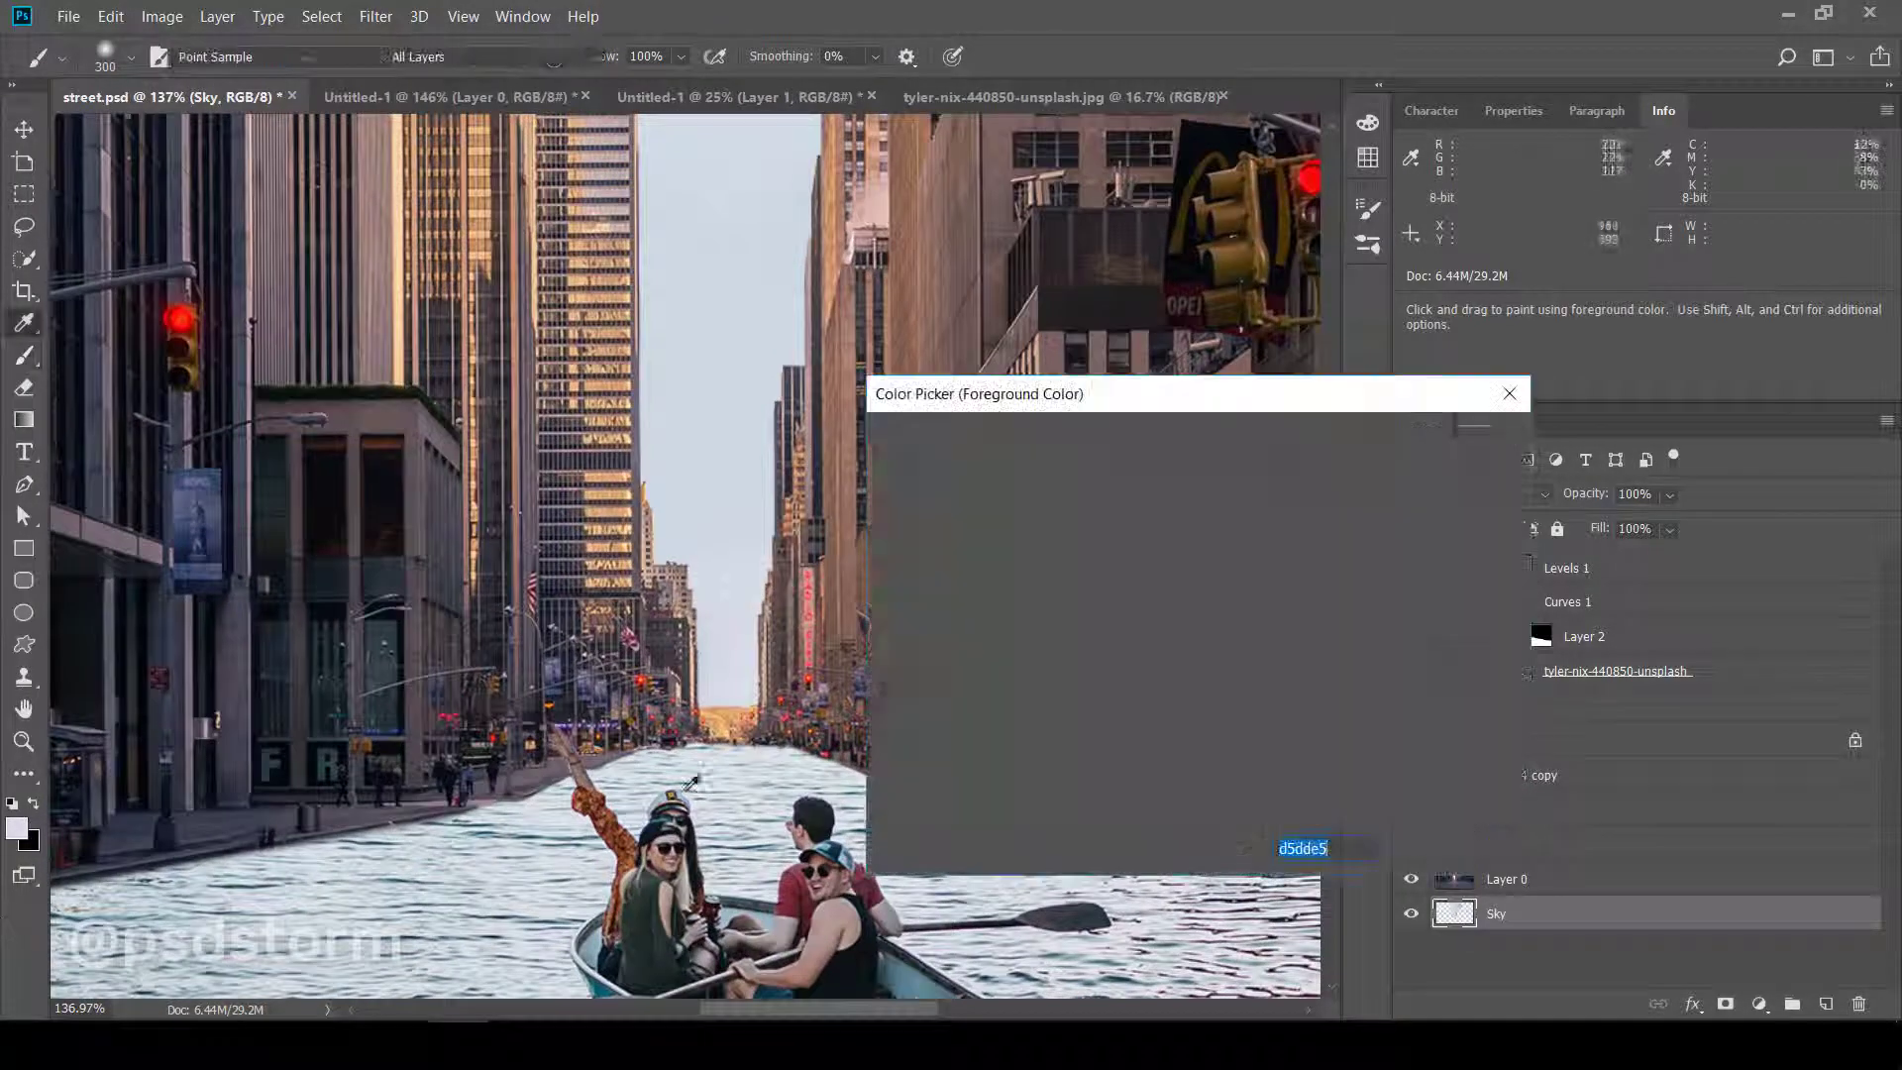
left_click(1023, 499)
left_click(1444, 437)
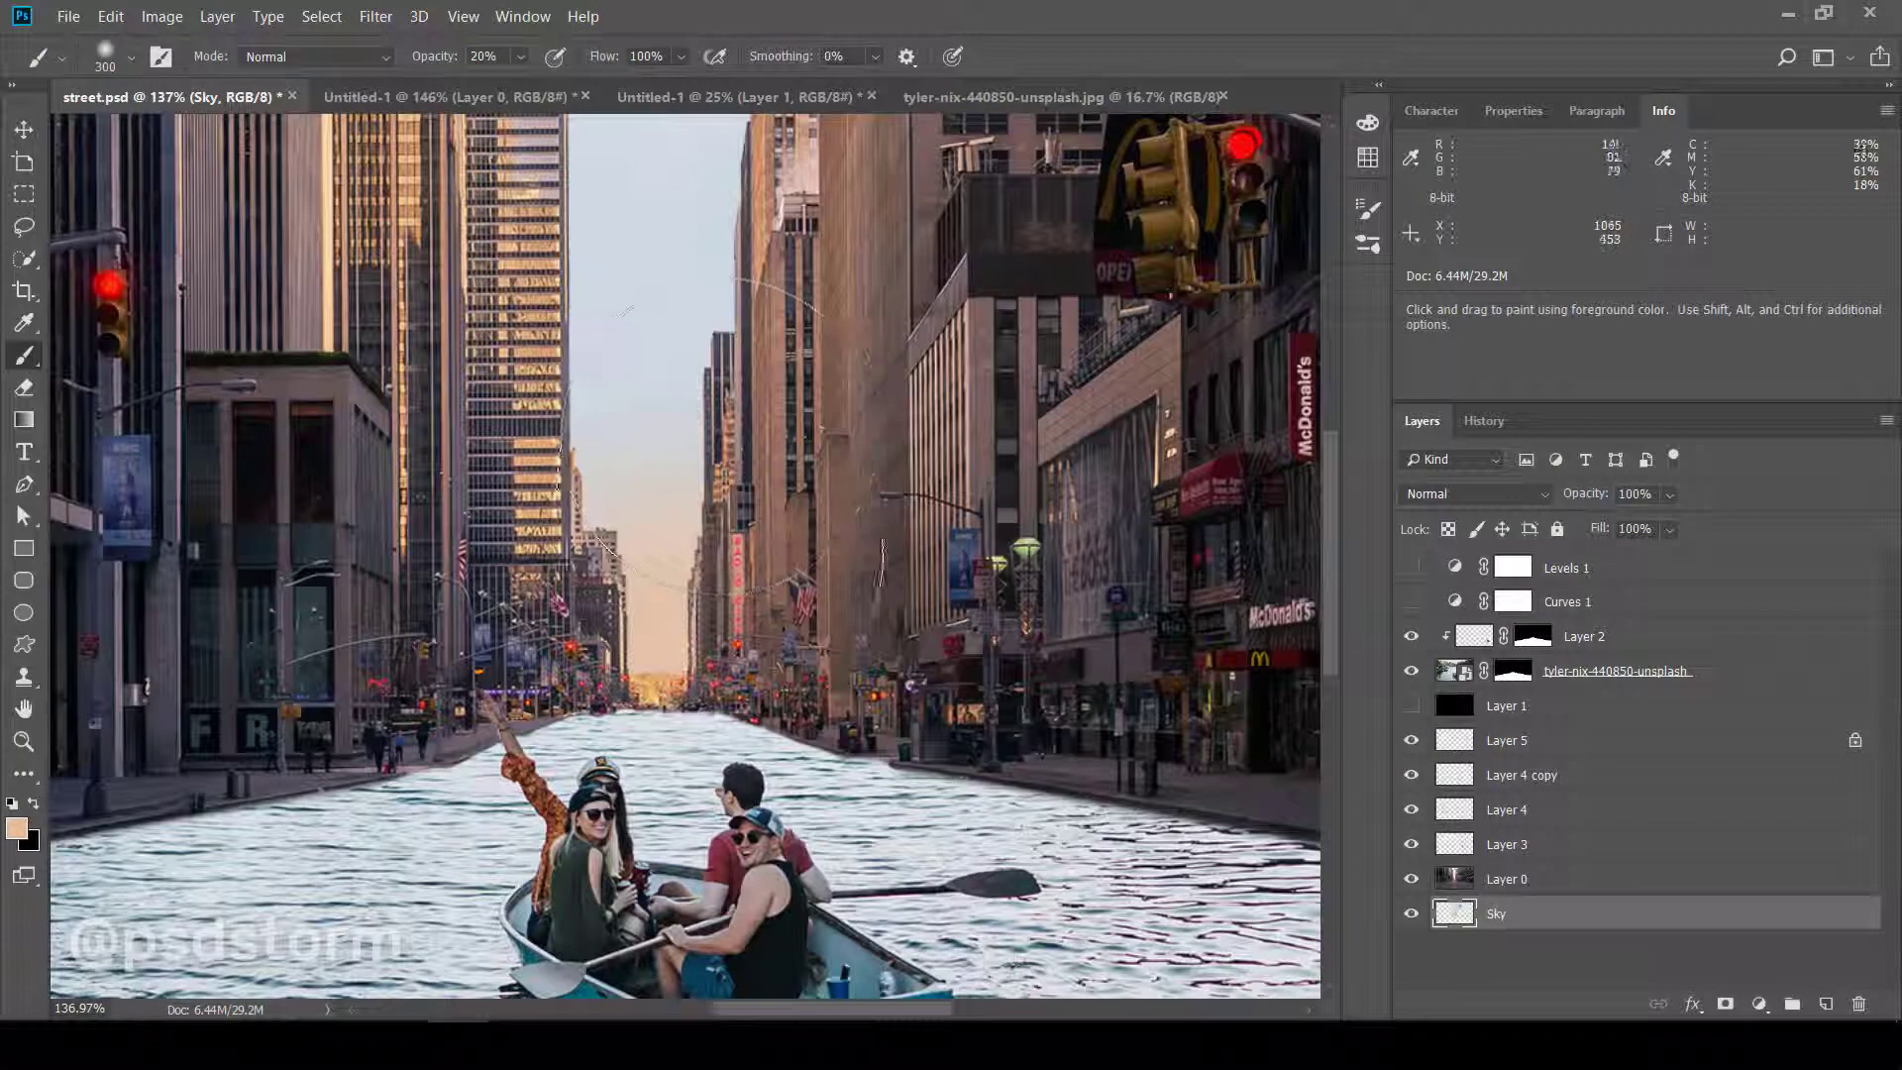
- Sample a pale blue from the sky and keep it as the painting colour
scroll(852, 574, "down", 1)
scroll(906, 708, "down", 1)
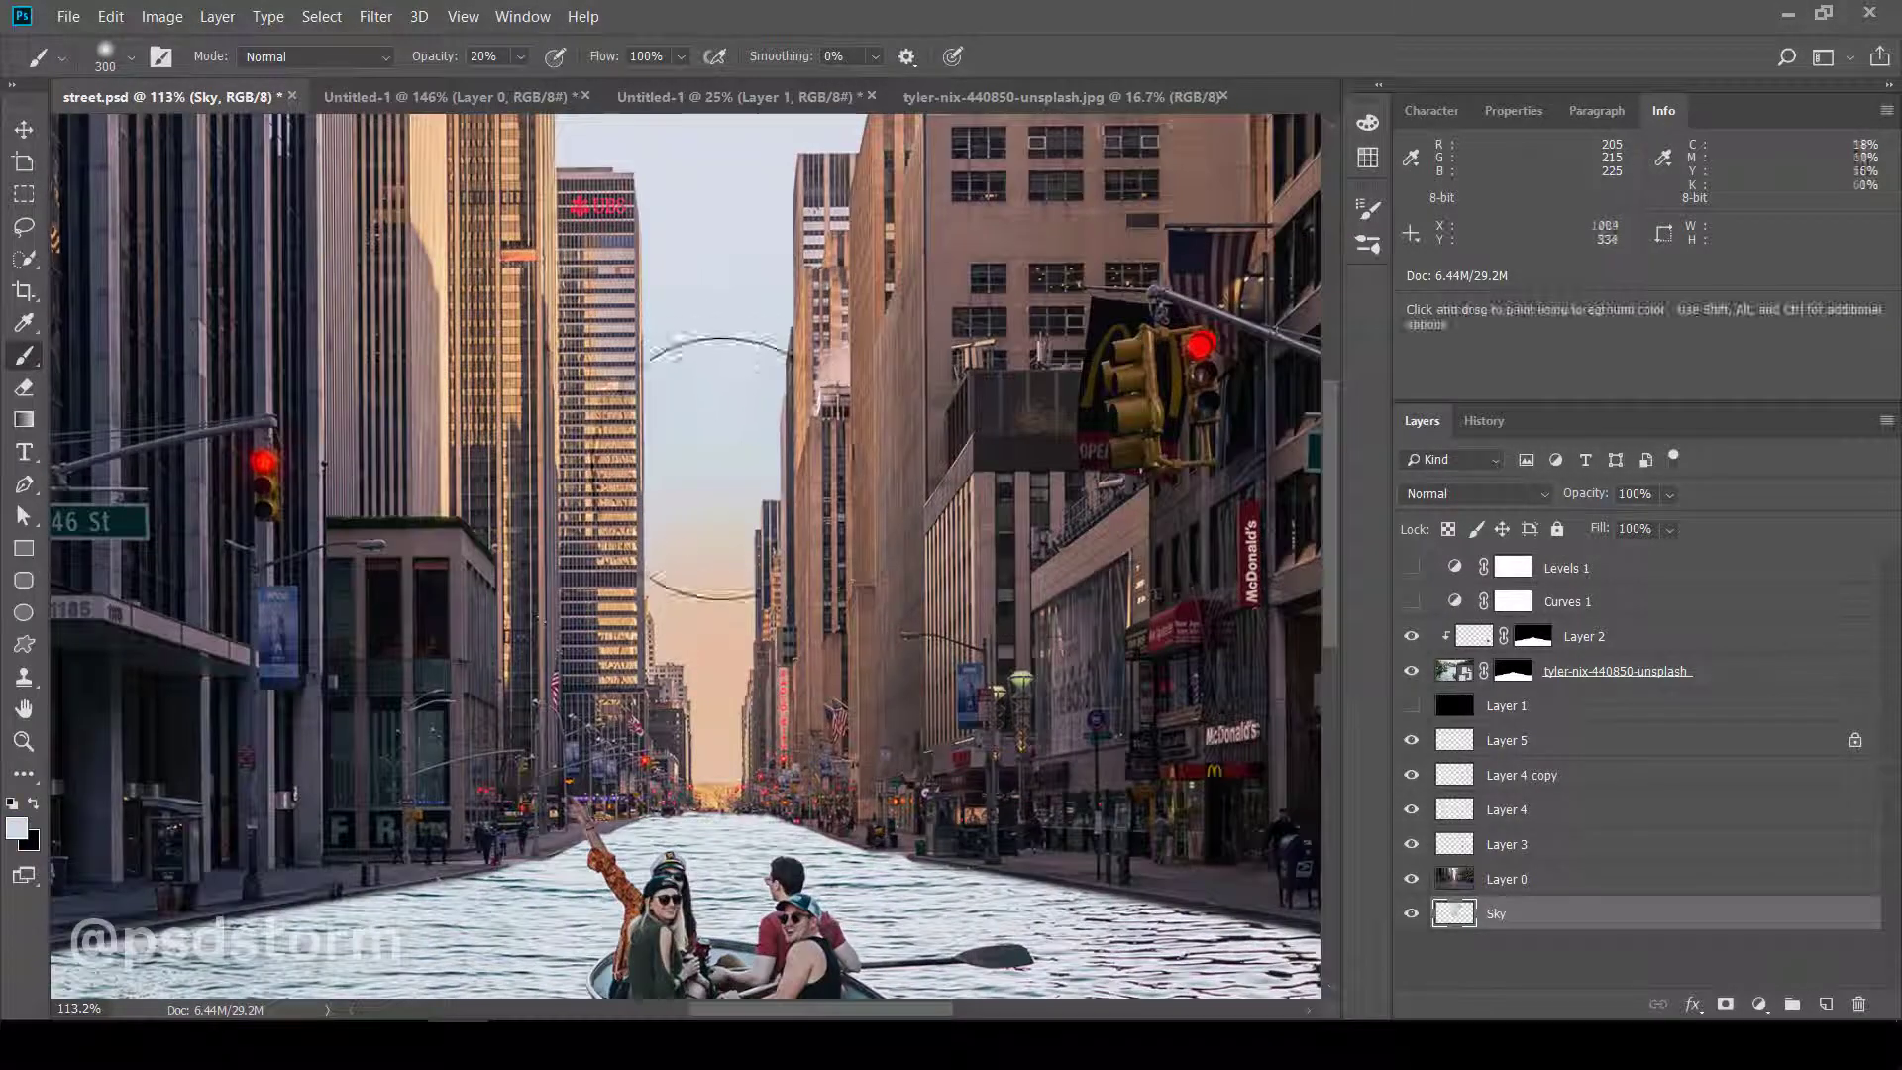
left_click(713, 465, "alt")
left_click(16, 828)
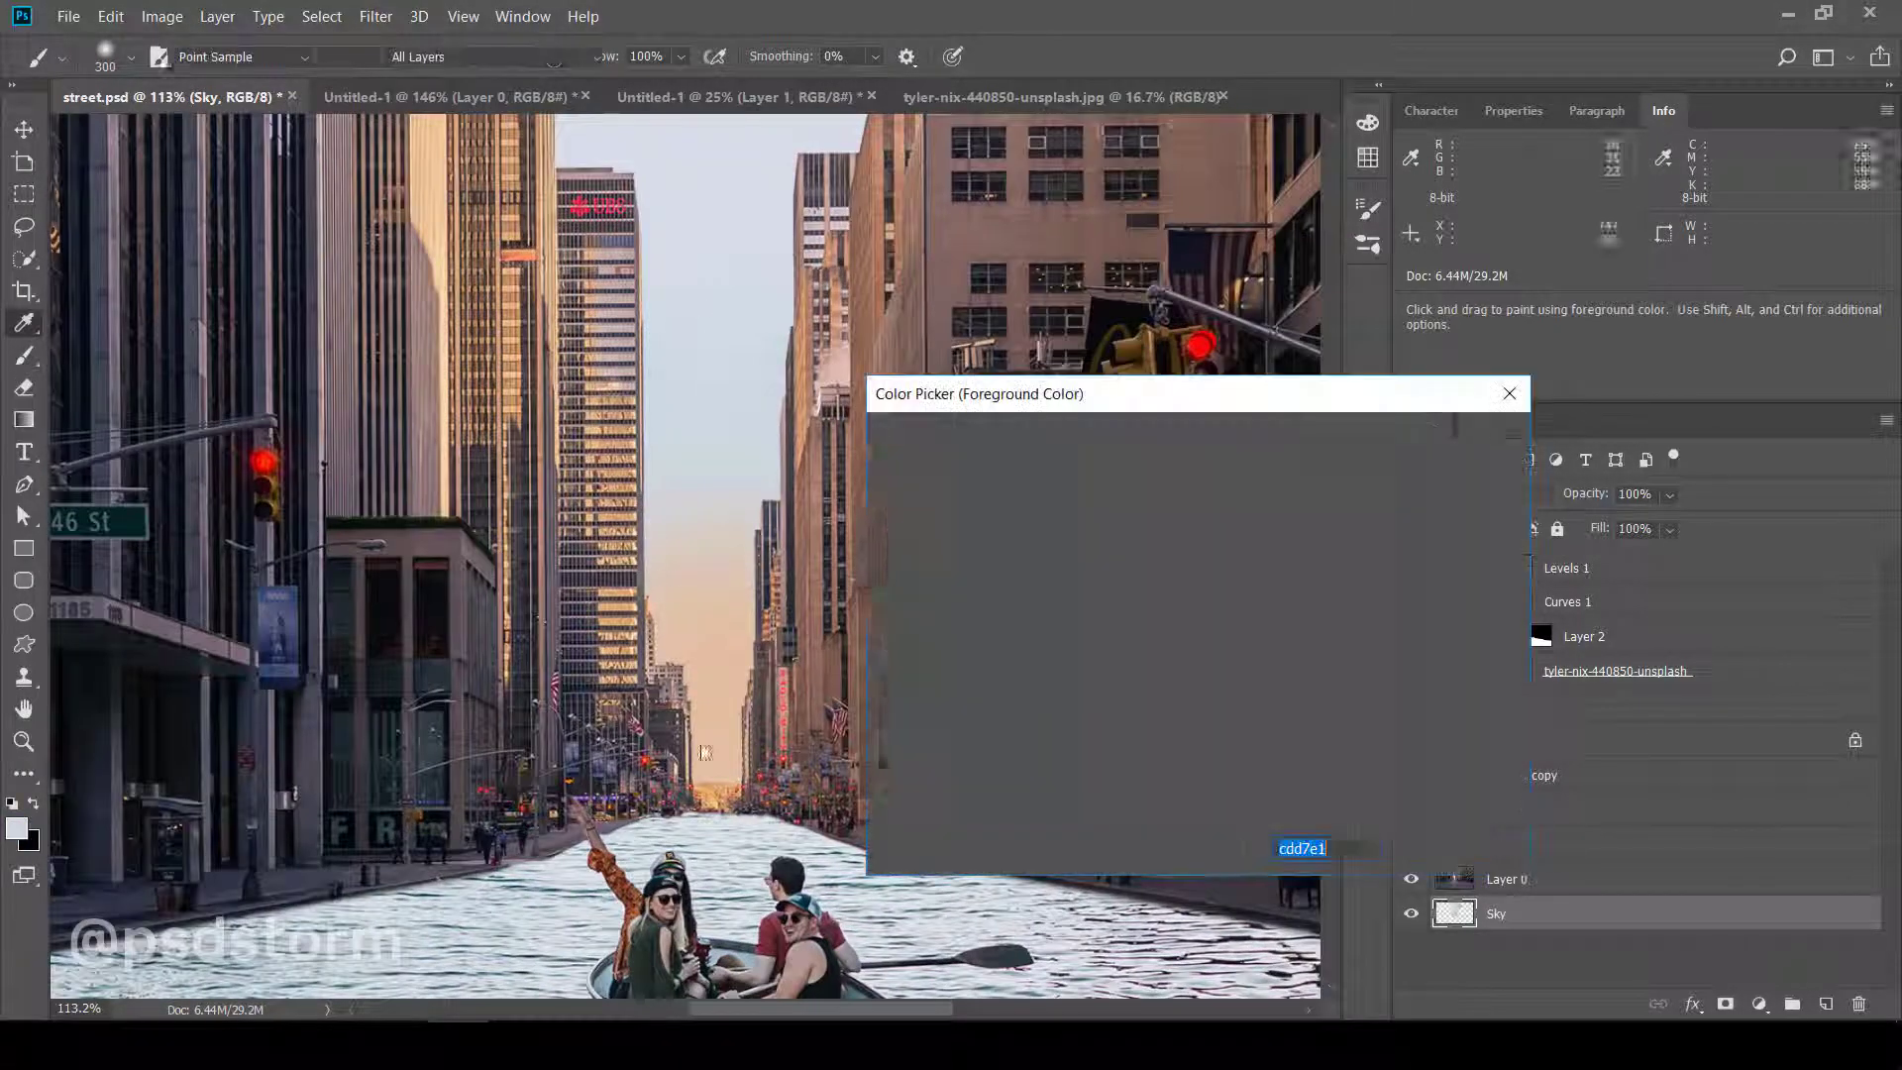
key("Return")
scroll(631, 536, "up", 2)
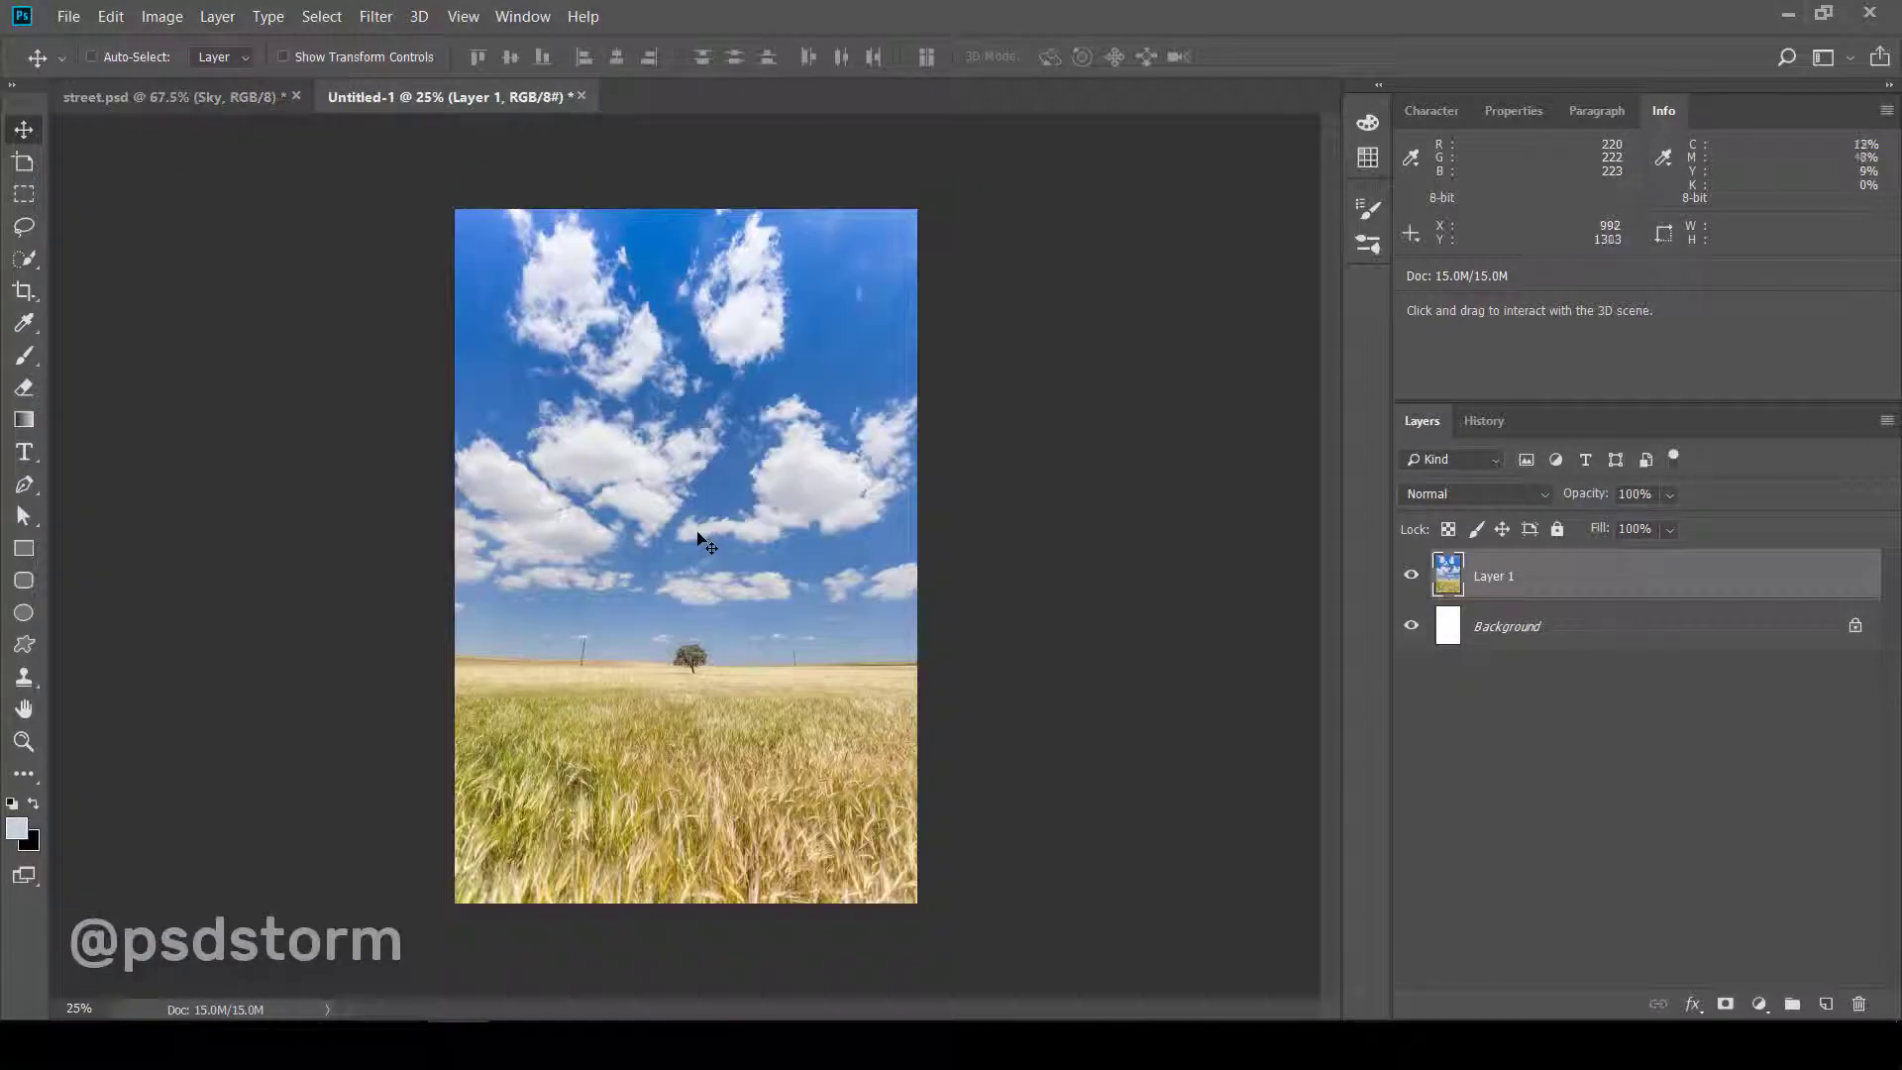
- Copy the cloud photo's sky onto its own layer and hide the original Layer 1
left_click(24, 193)
left_click_drag(453, 207, 956, 614)
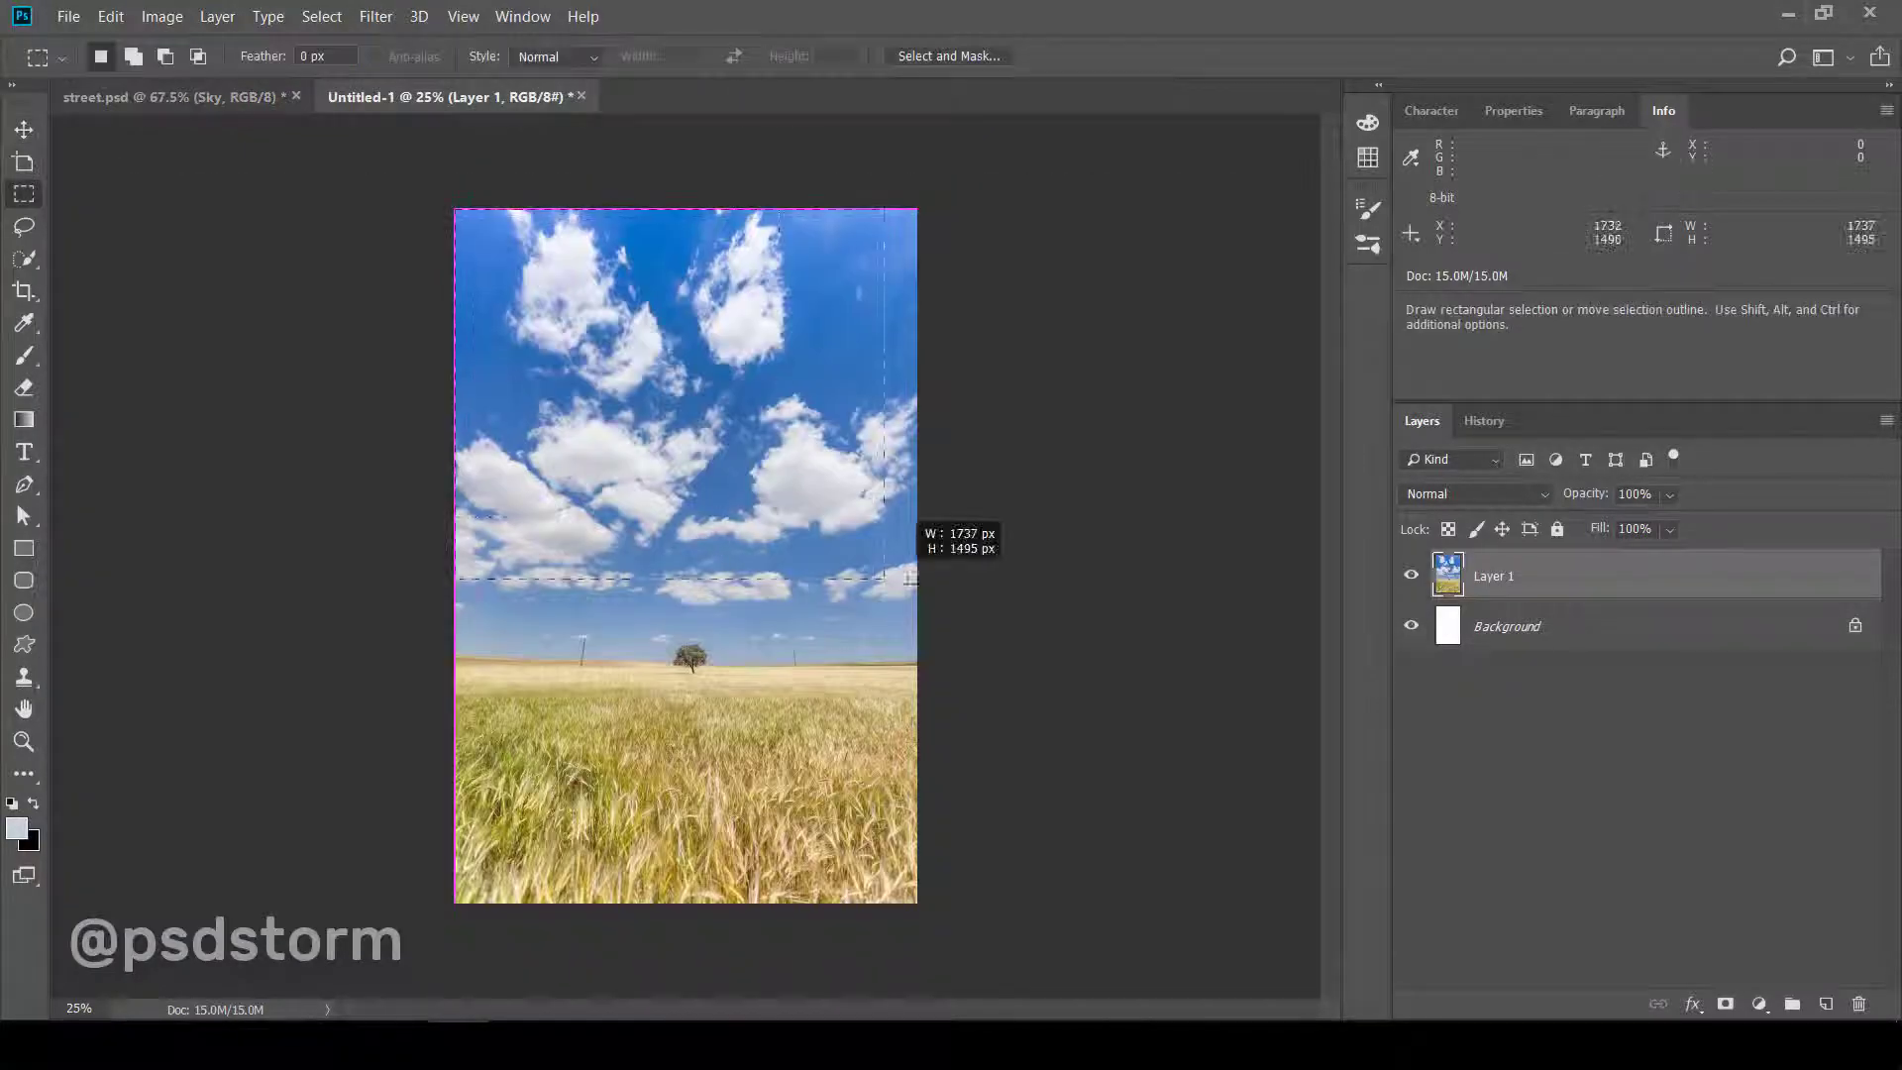
key("ctrl+j")
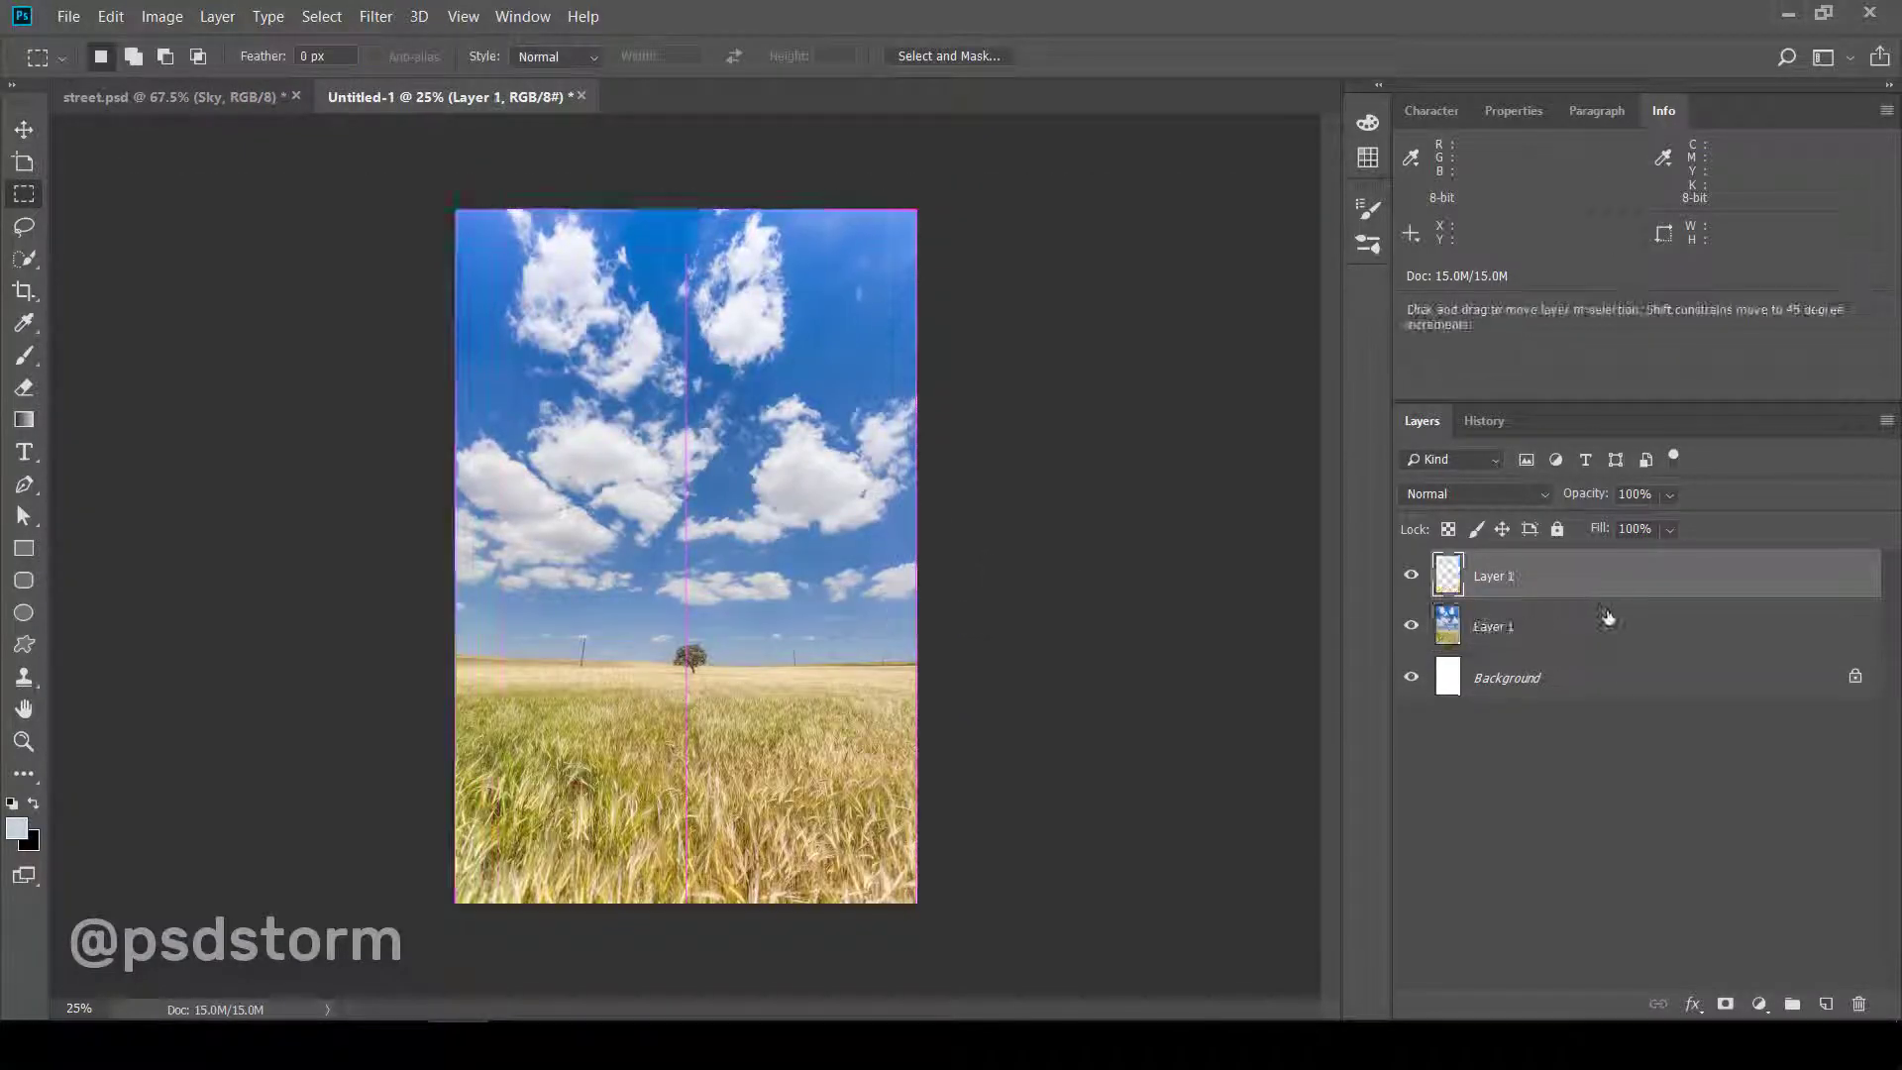
left_click(1411, 626)
left_click(24, 129)
- Check the Image Size settings of the cloud document and dismiss them
scroll(770, 465, "up", 2)
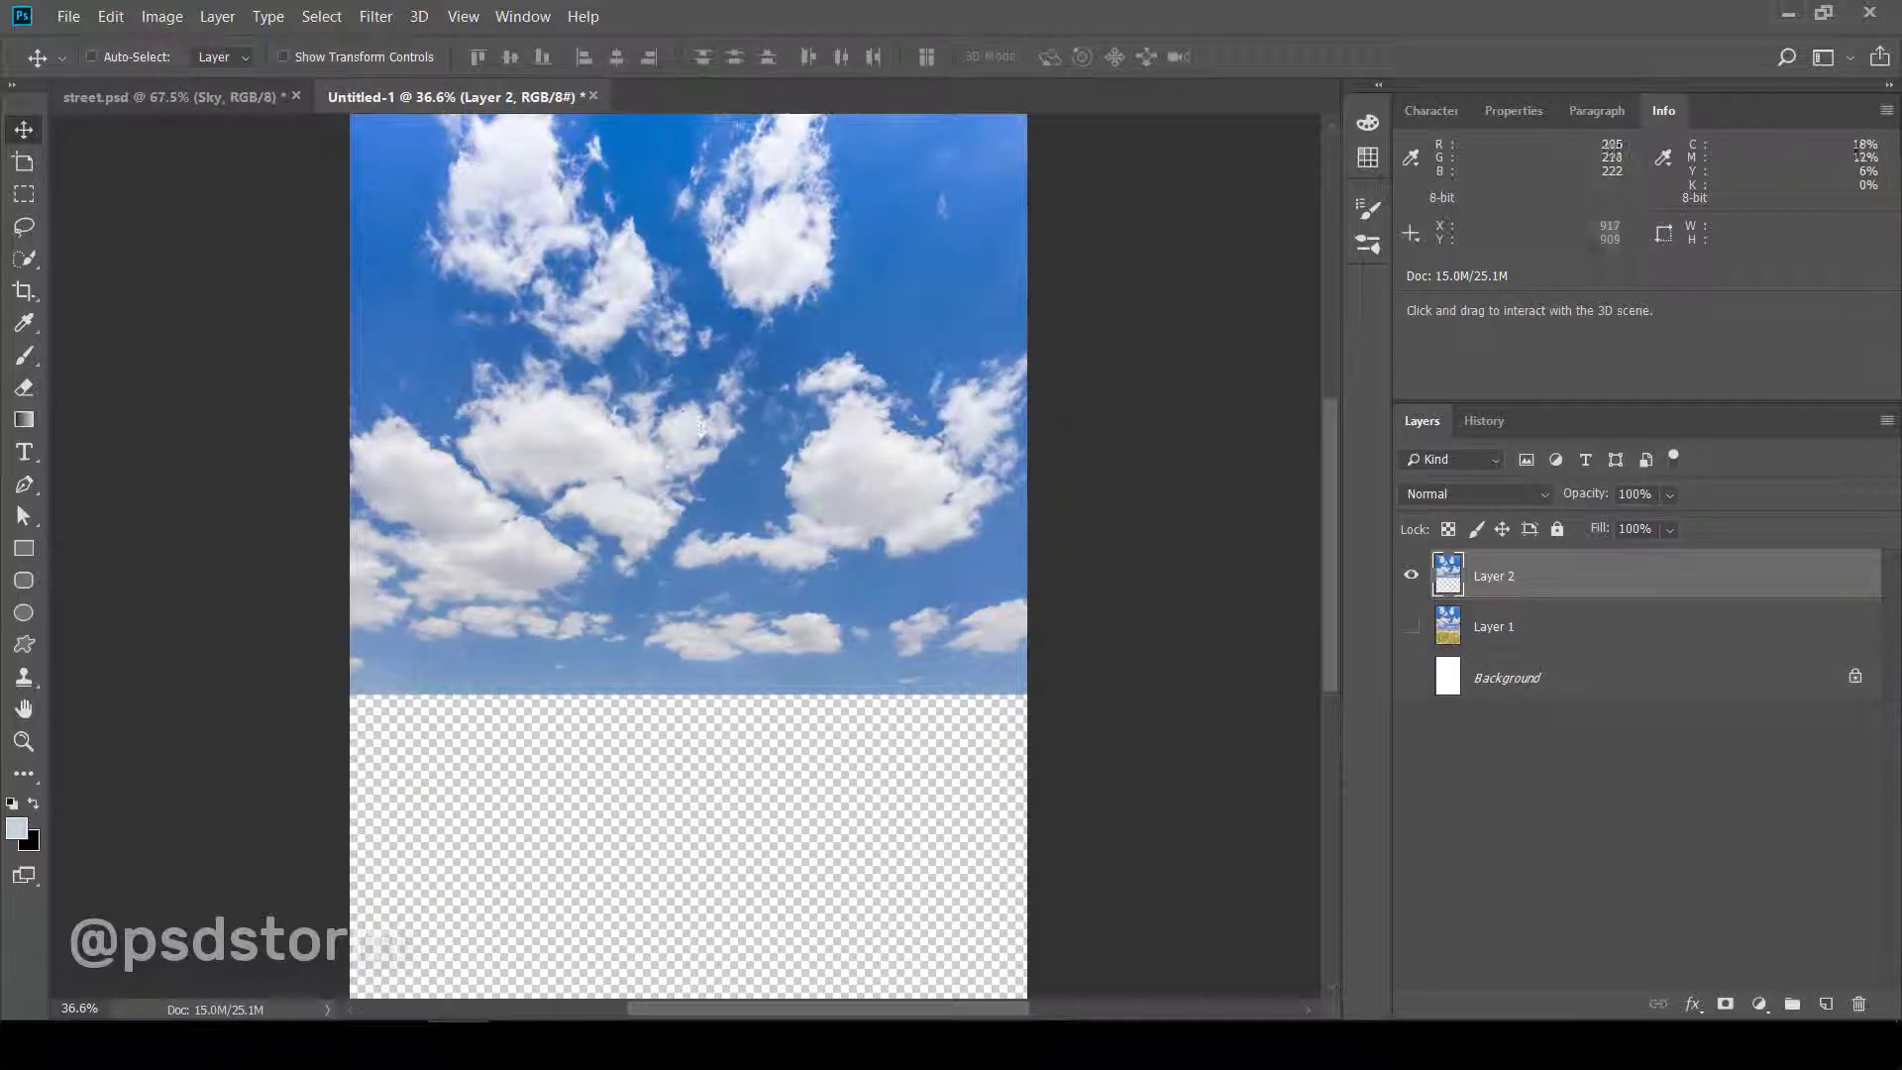
key("alt+i")
key("i")
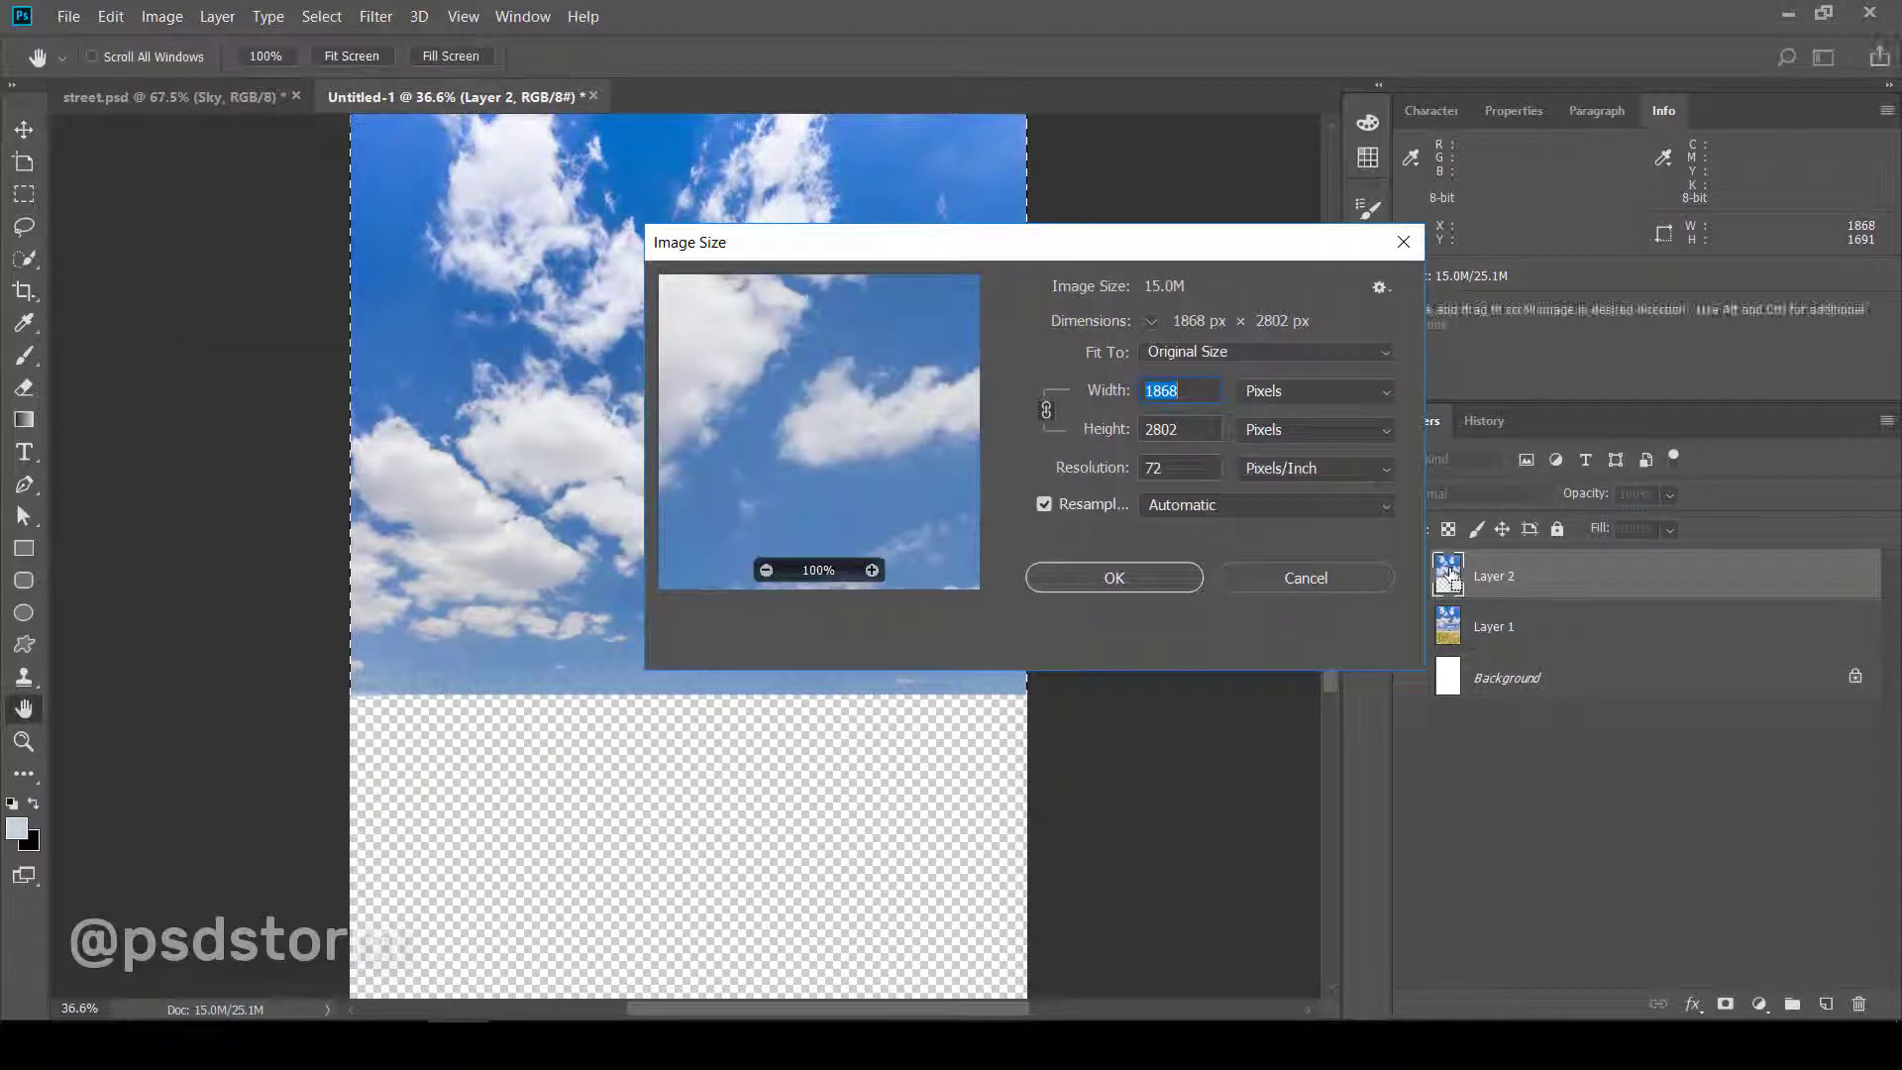
key("Escape")
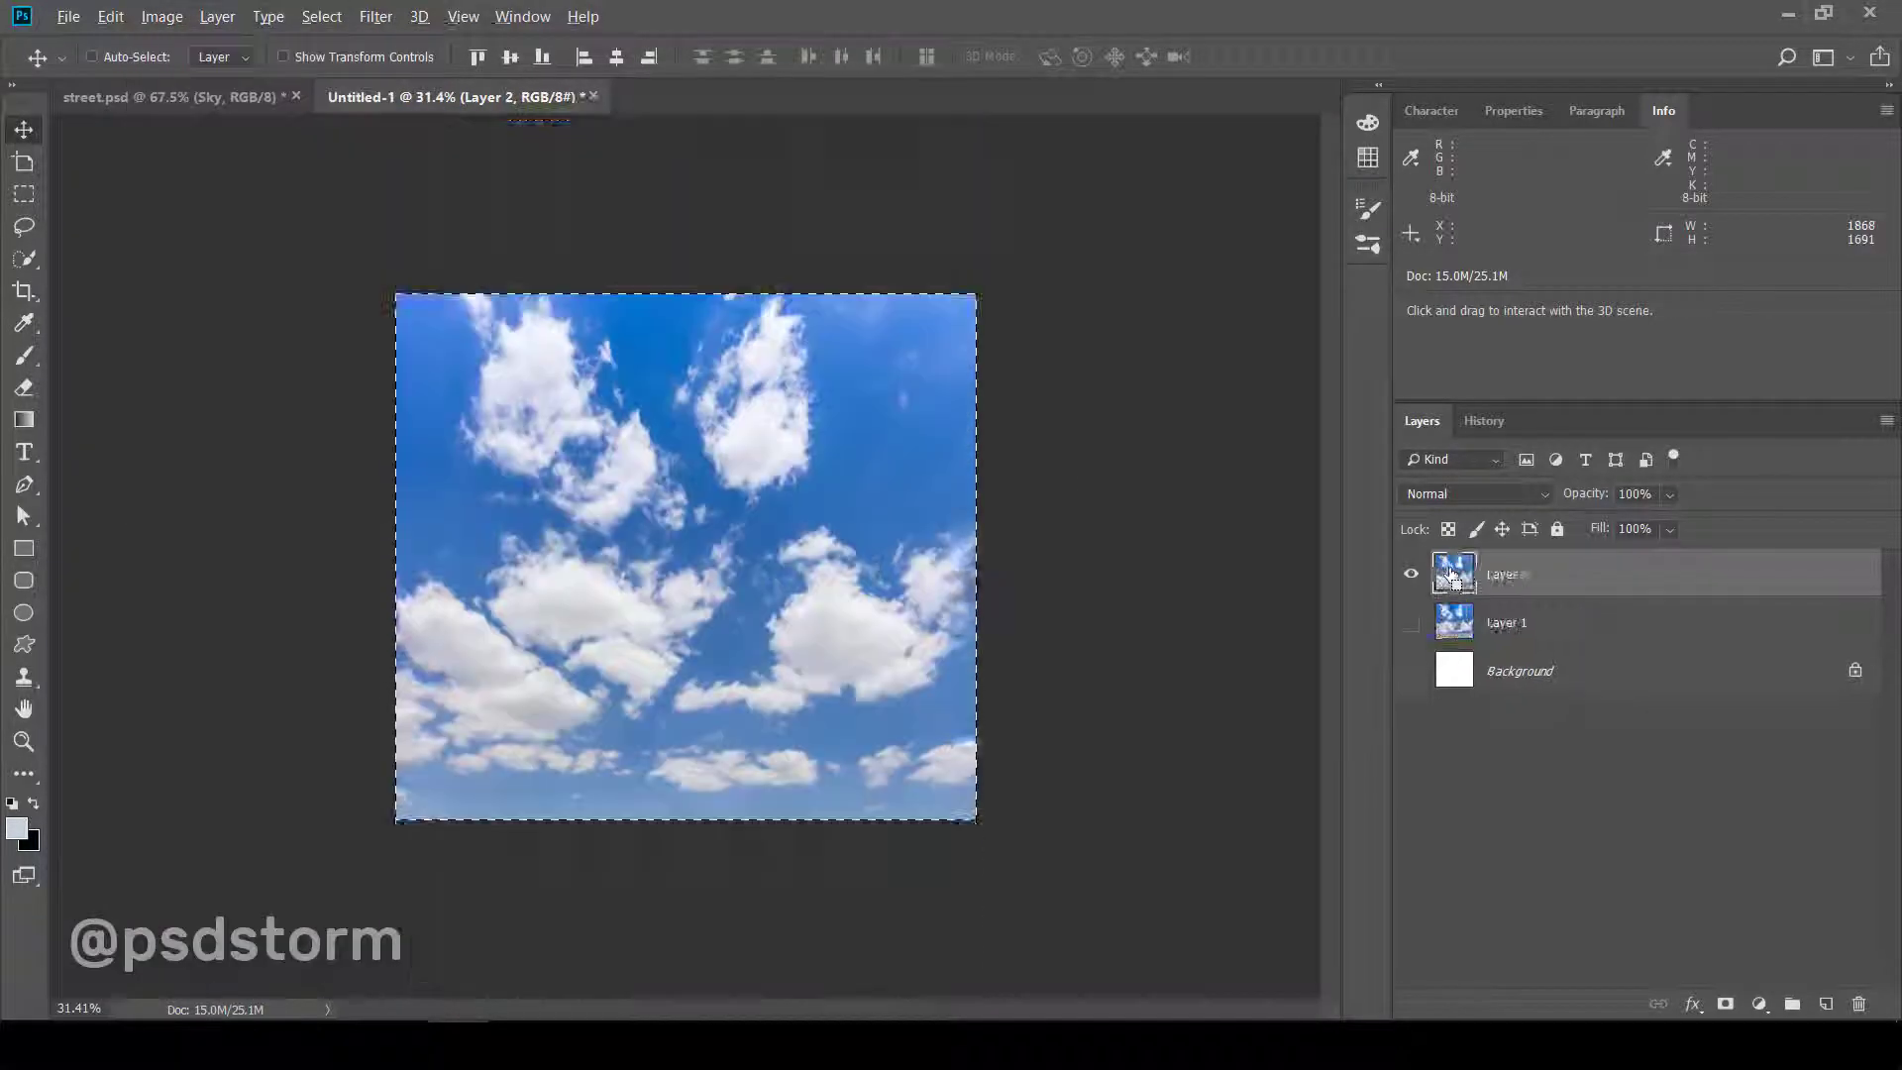
scroll(665, 617, "up", 2)
- Desaturate the clouds and apply Levels: input 65 / 0.42 / 235, output 0–180
key("ctrl+shift+u")
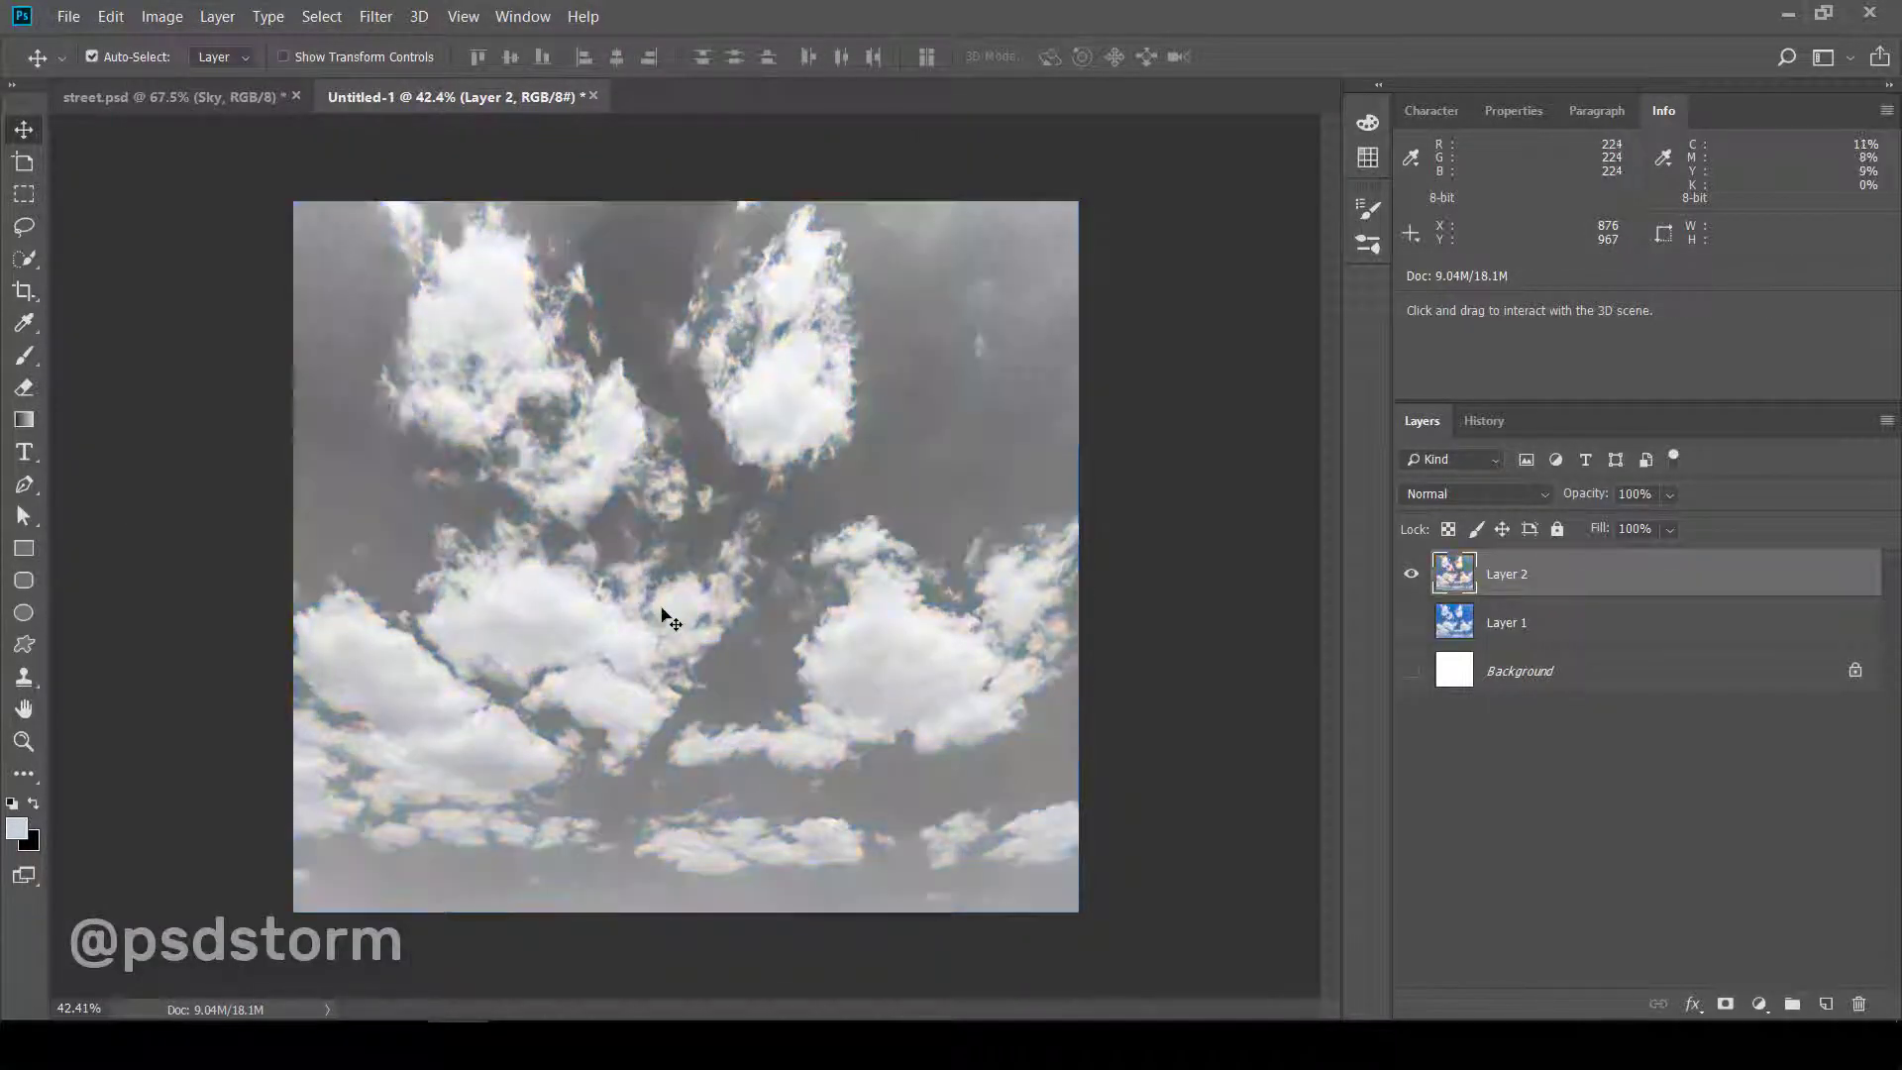
key("ctrl+l")
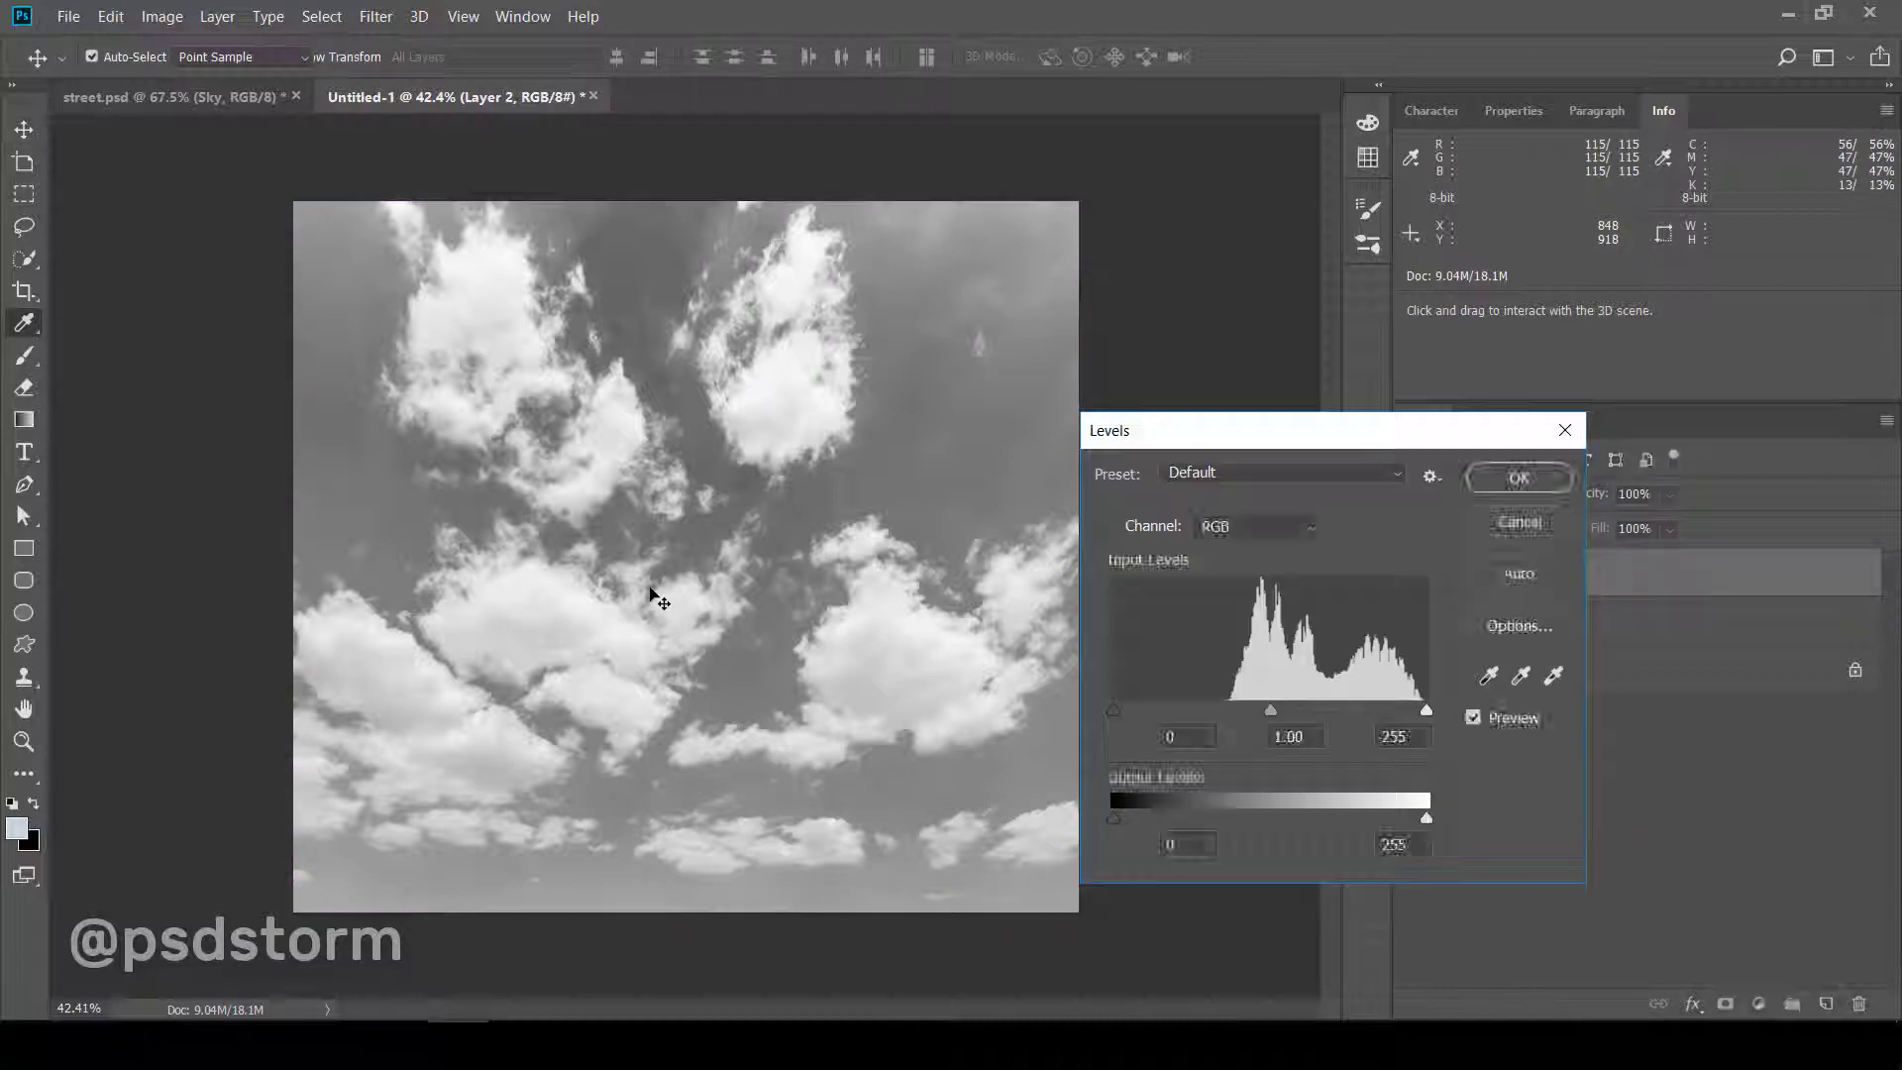
left_click_drag(1268, 720, 1271, 715)
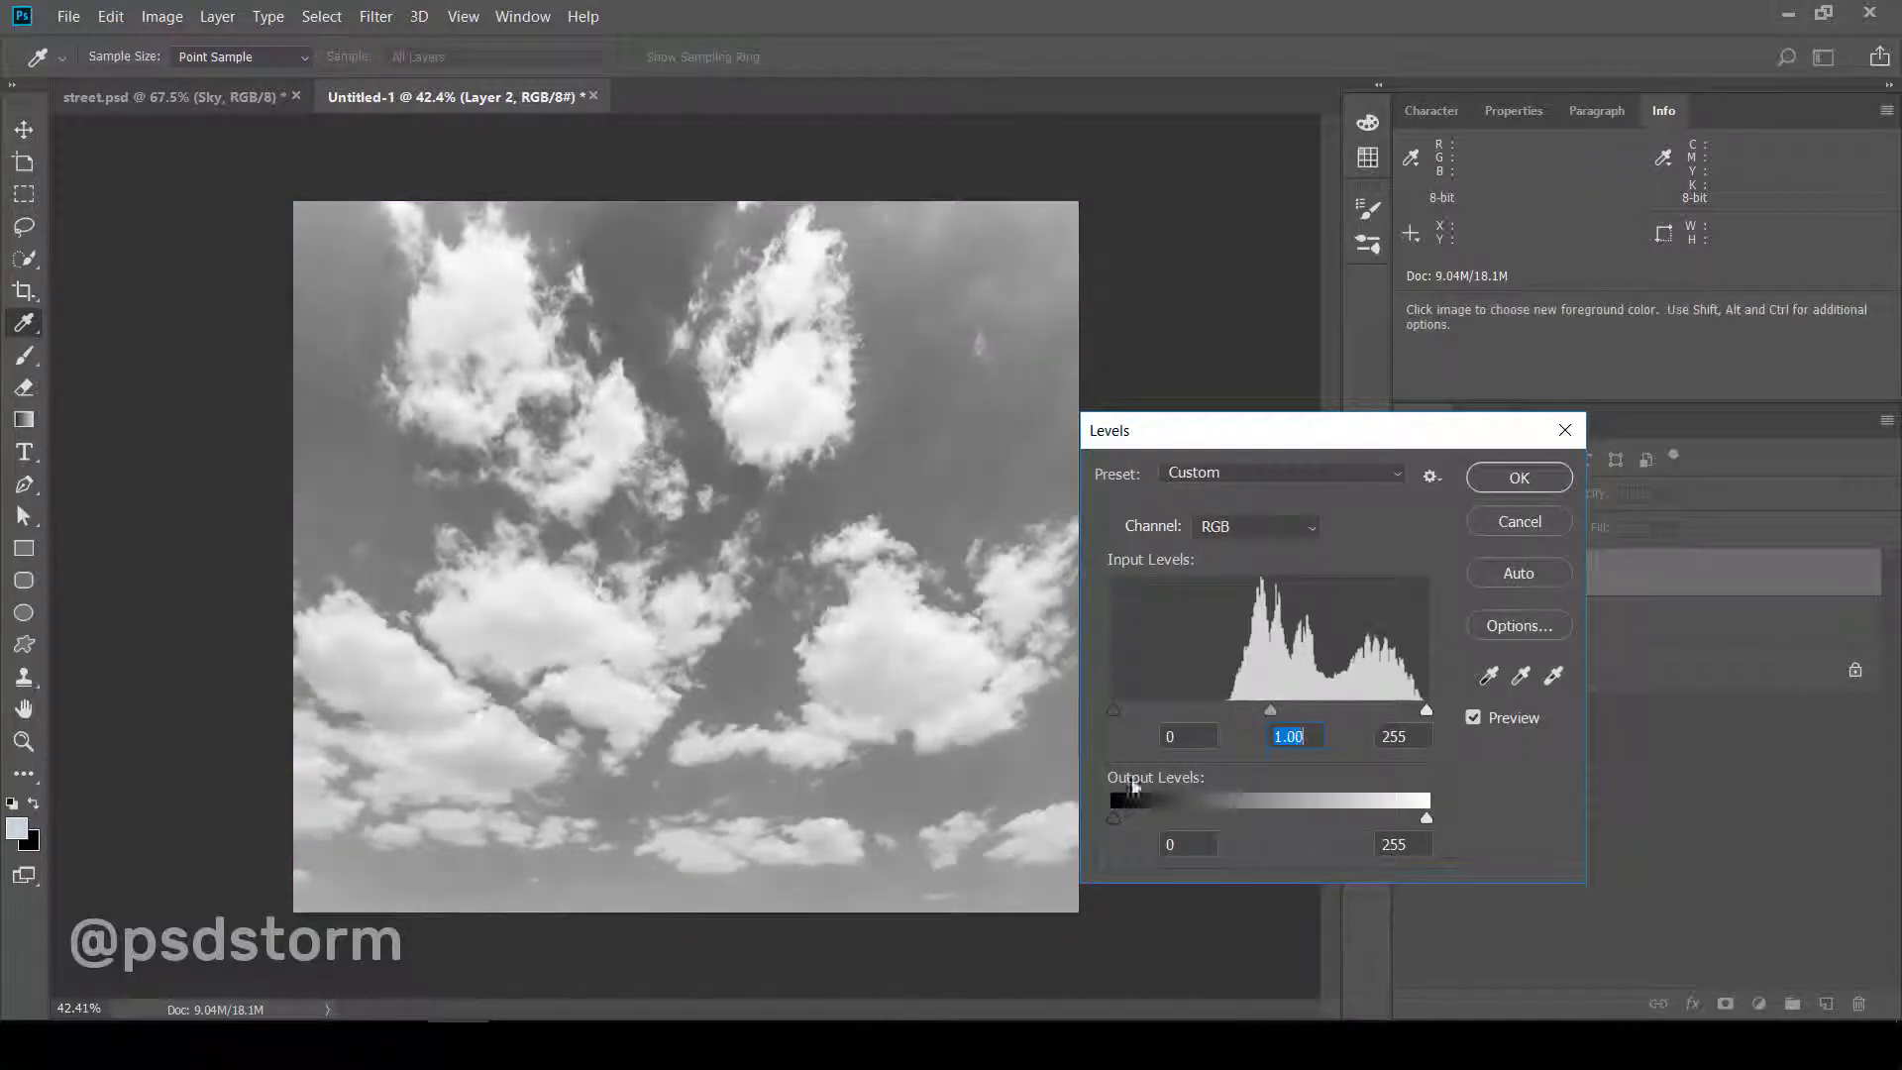
mouse_move(1142, 828)
left_mouse_down()
mouse_move(1213, 822)
mouse_move(1094, 822)
left_mouse_up()
left_click_drag(1426, 822, 1337, 842)
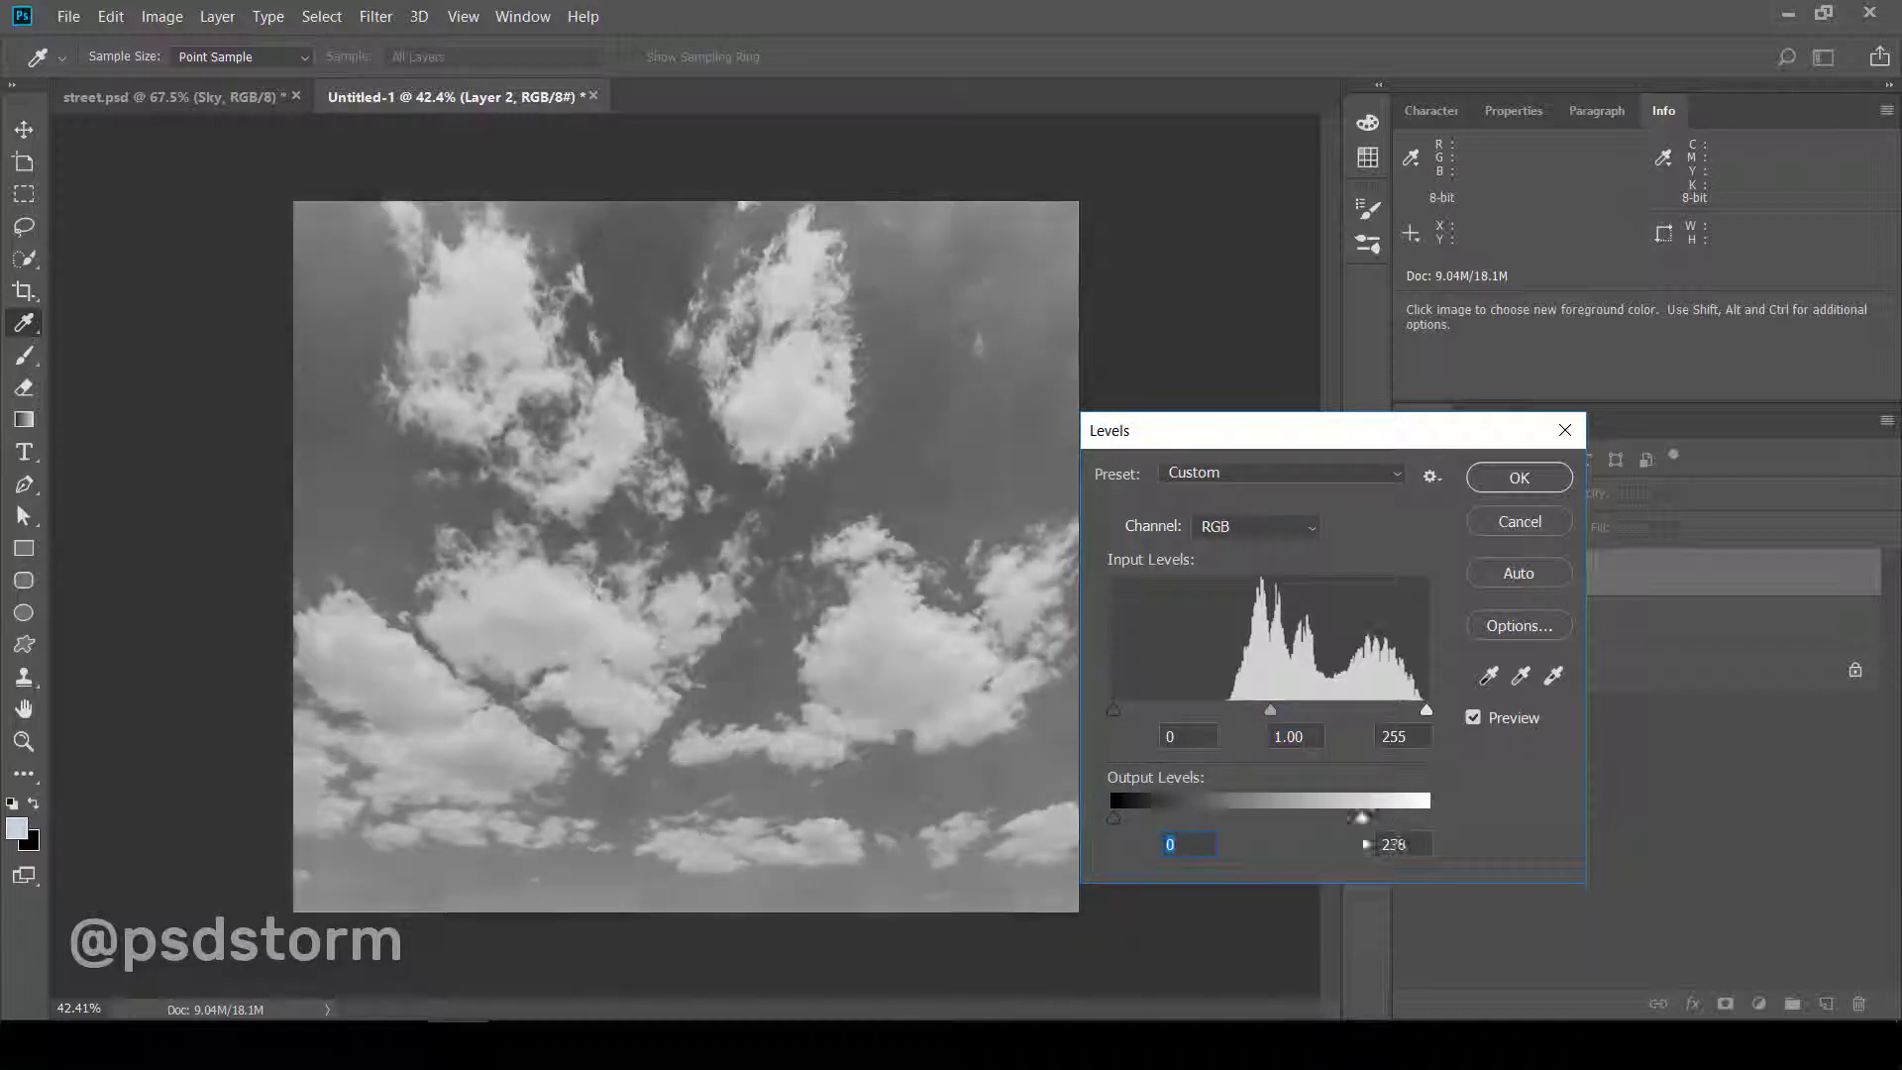
left_click_drag(1113, 710, 1192, 710)
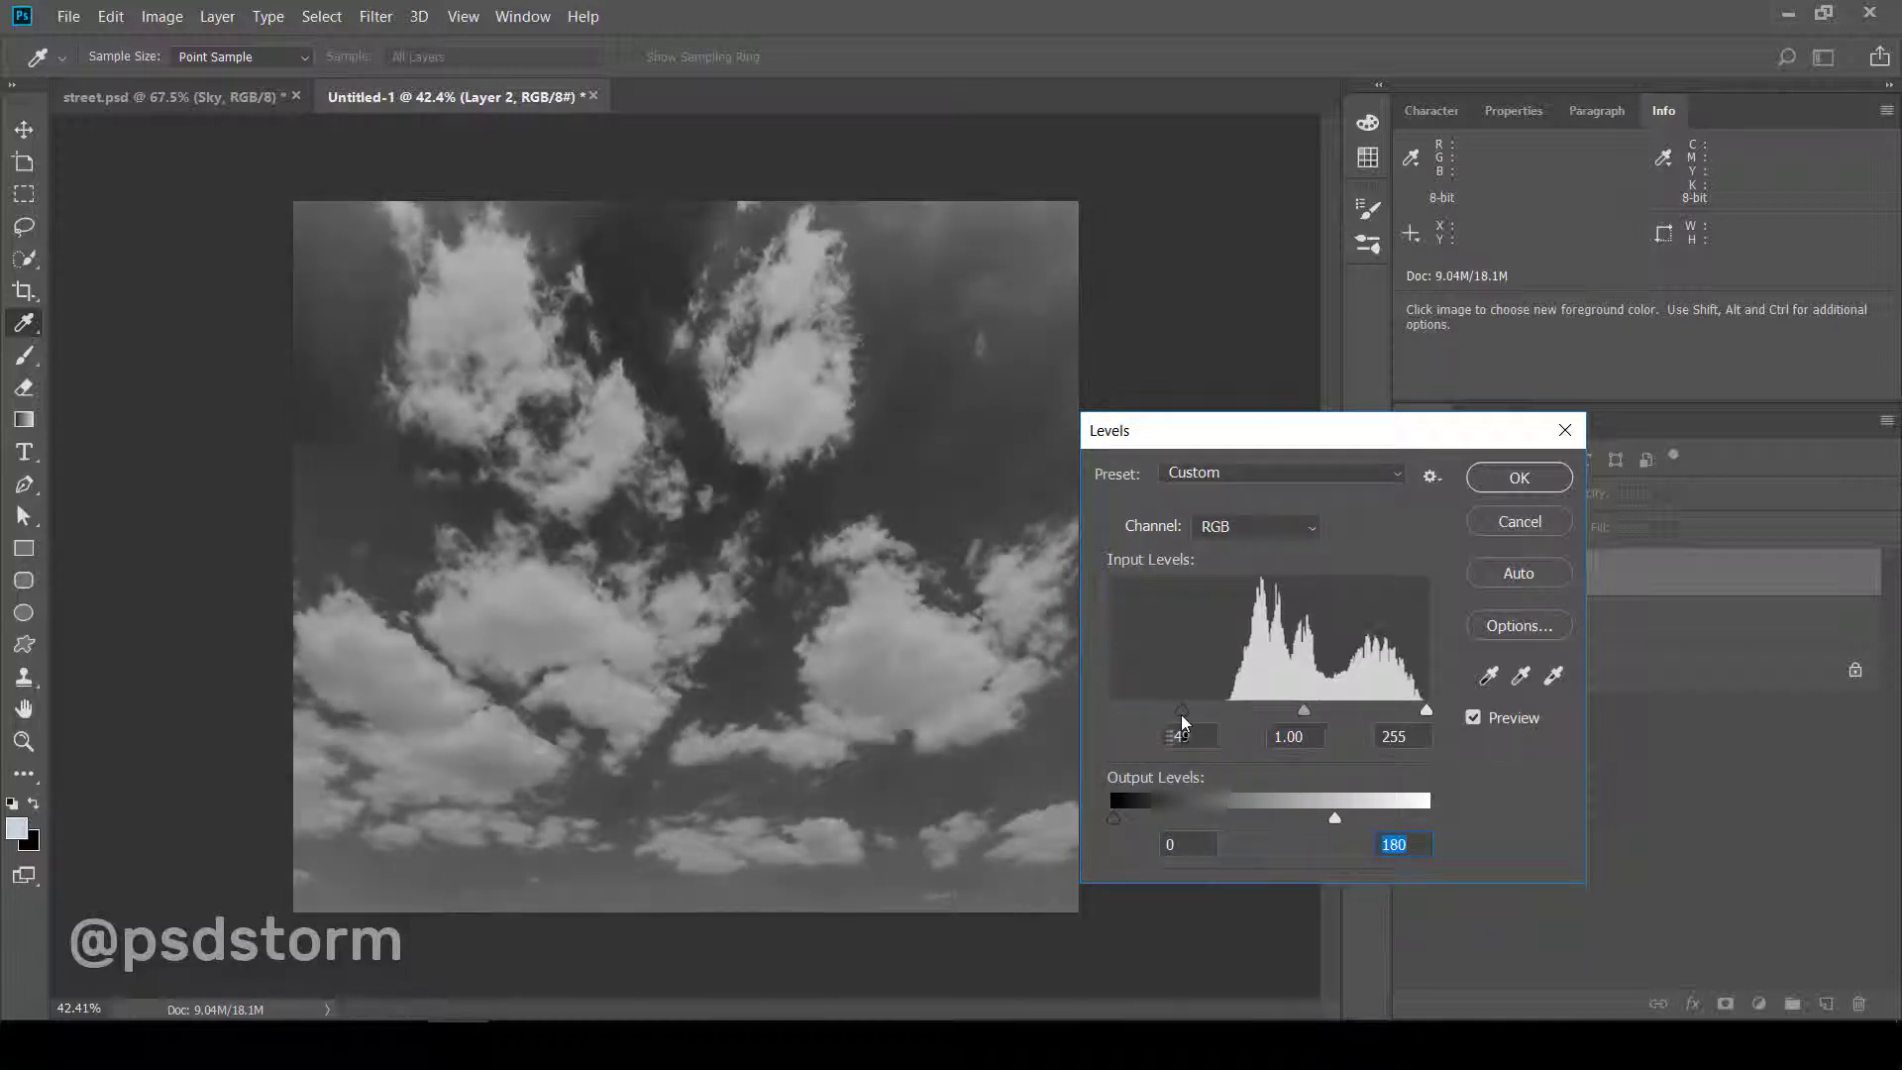
left_click_drag(1414, 714, 1402, 713)
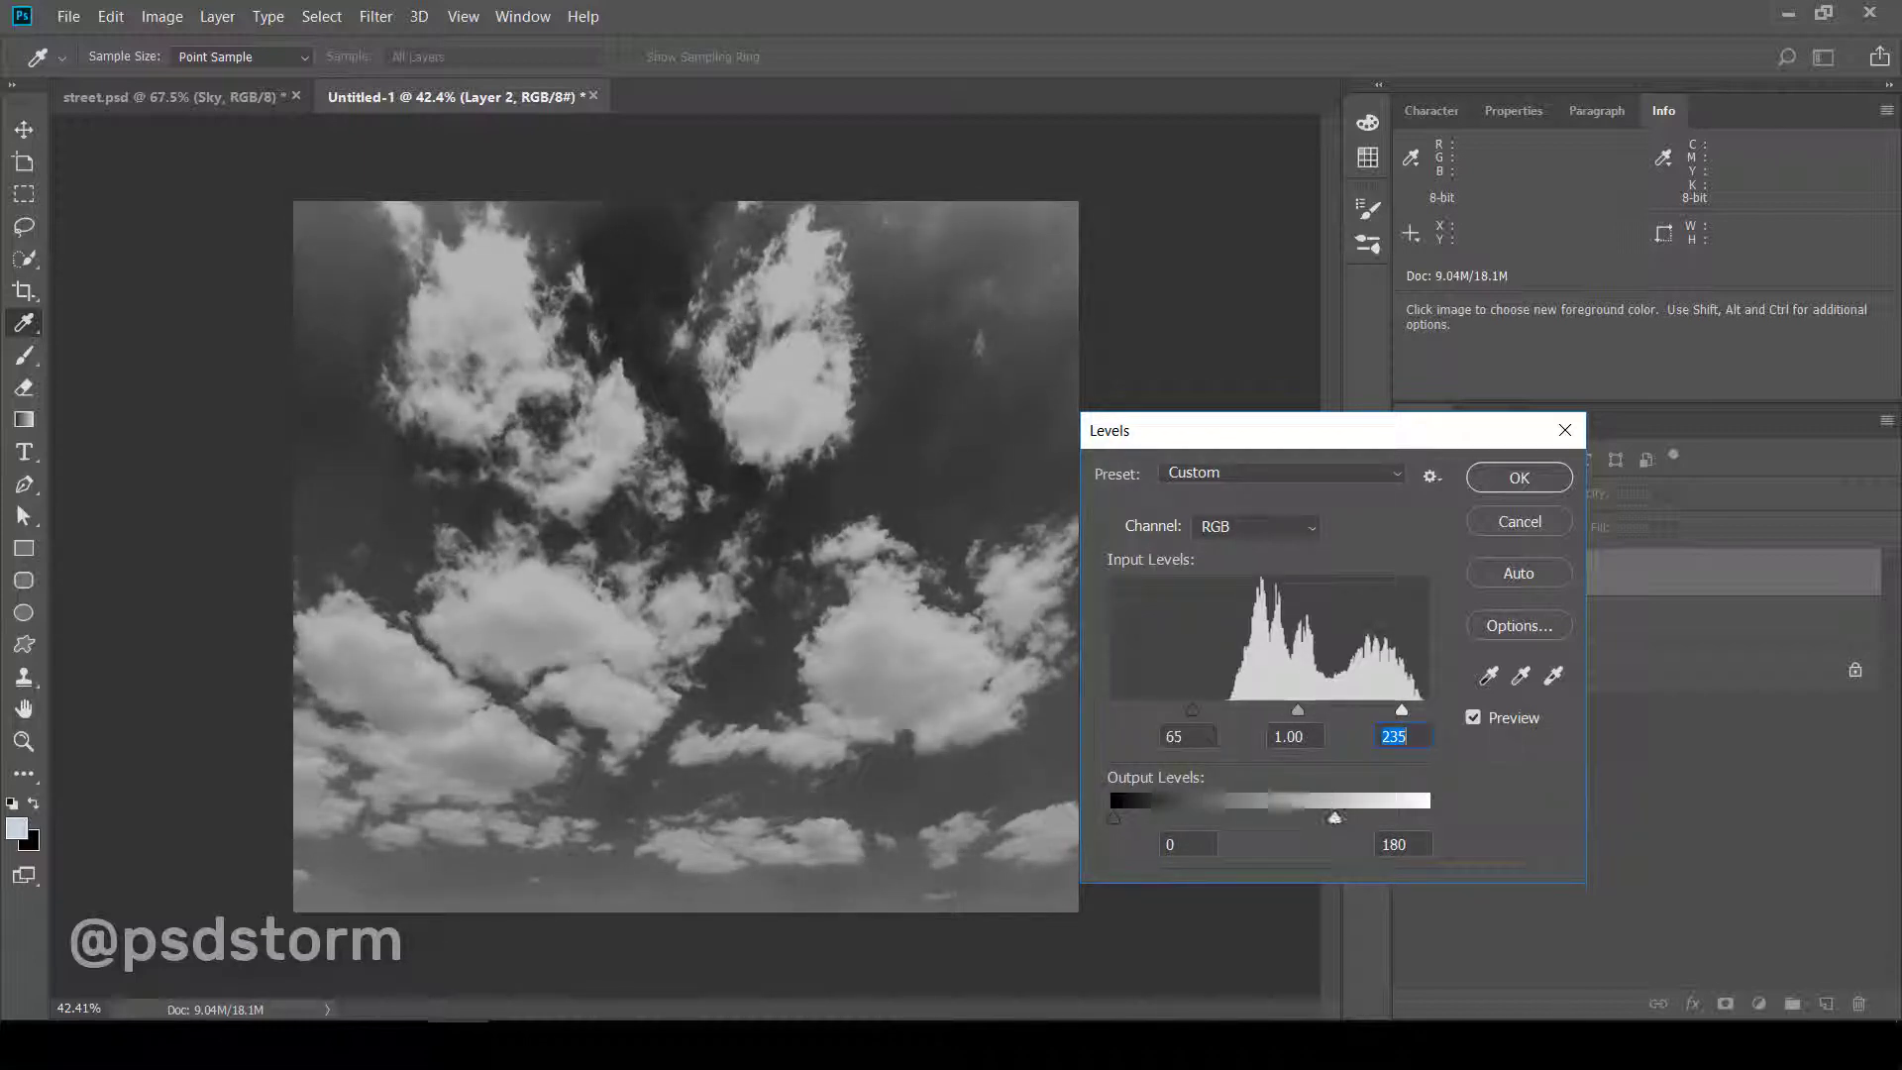
mouse_move(1298, 711)
left_mouse_down()
mouse_move(1337, 711)
mouse_move(1353, 735)
left_mouse_up()
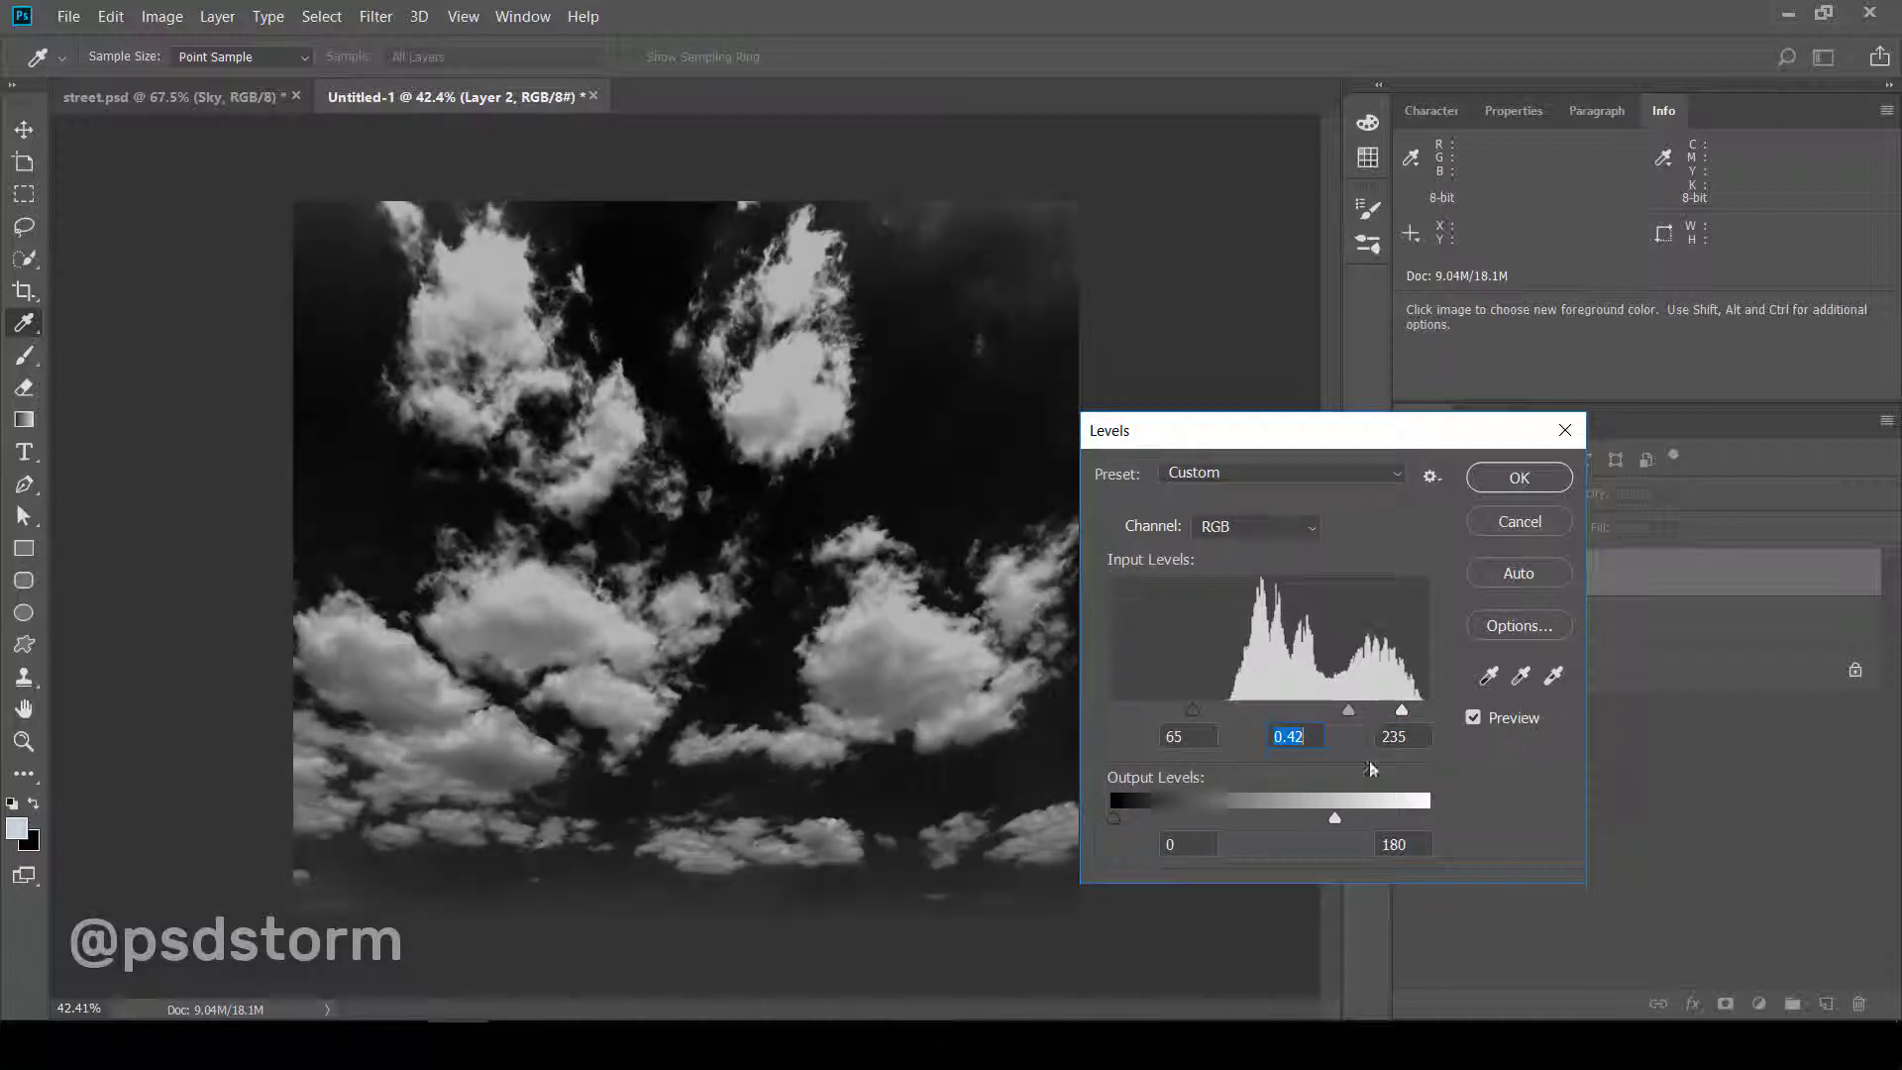
left_click(1497, 492)
key("v")
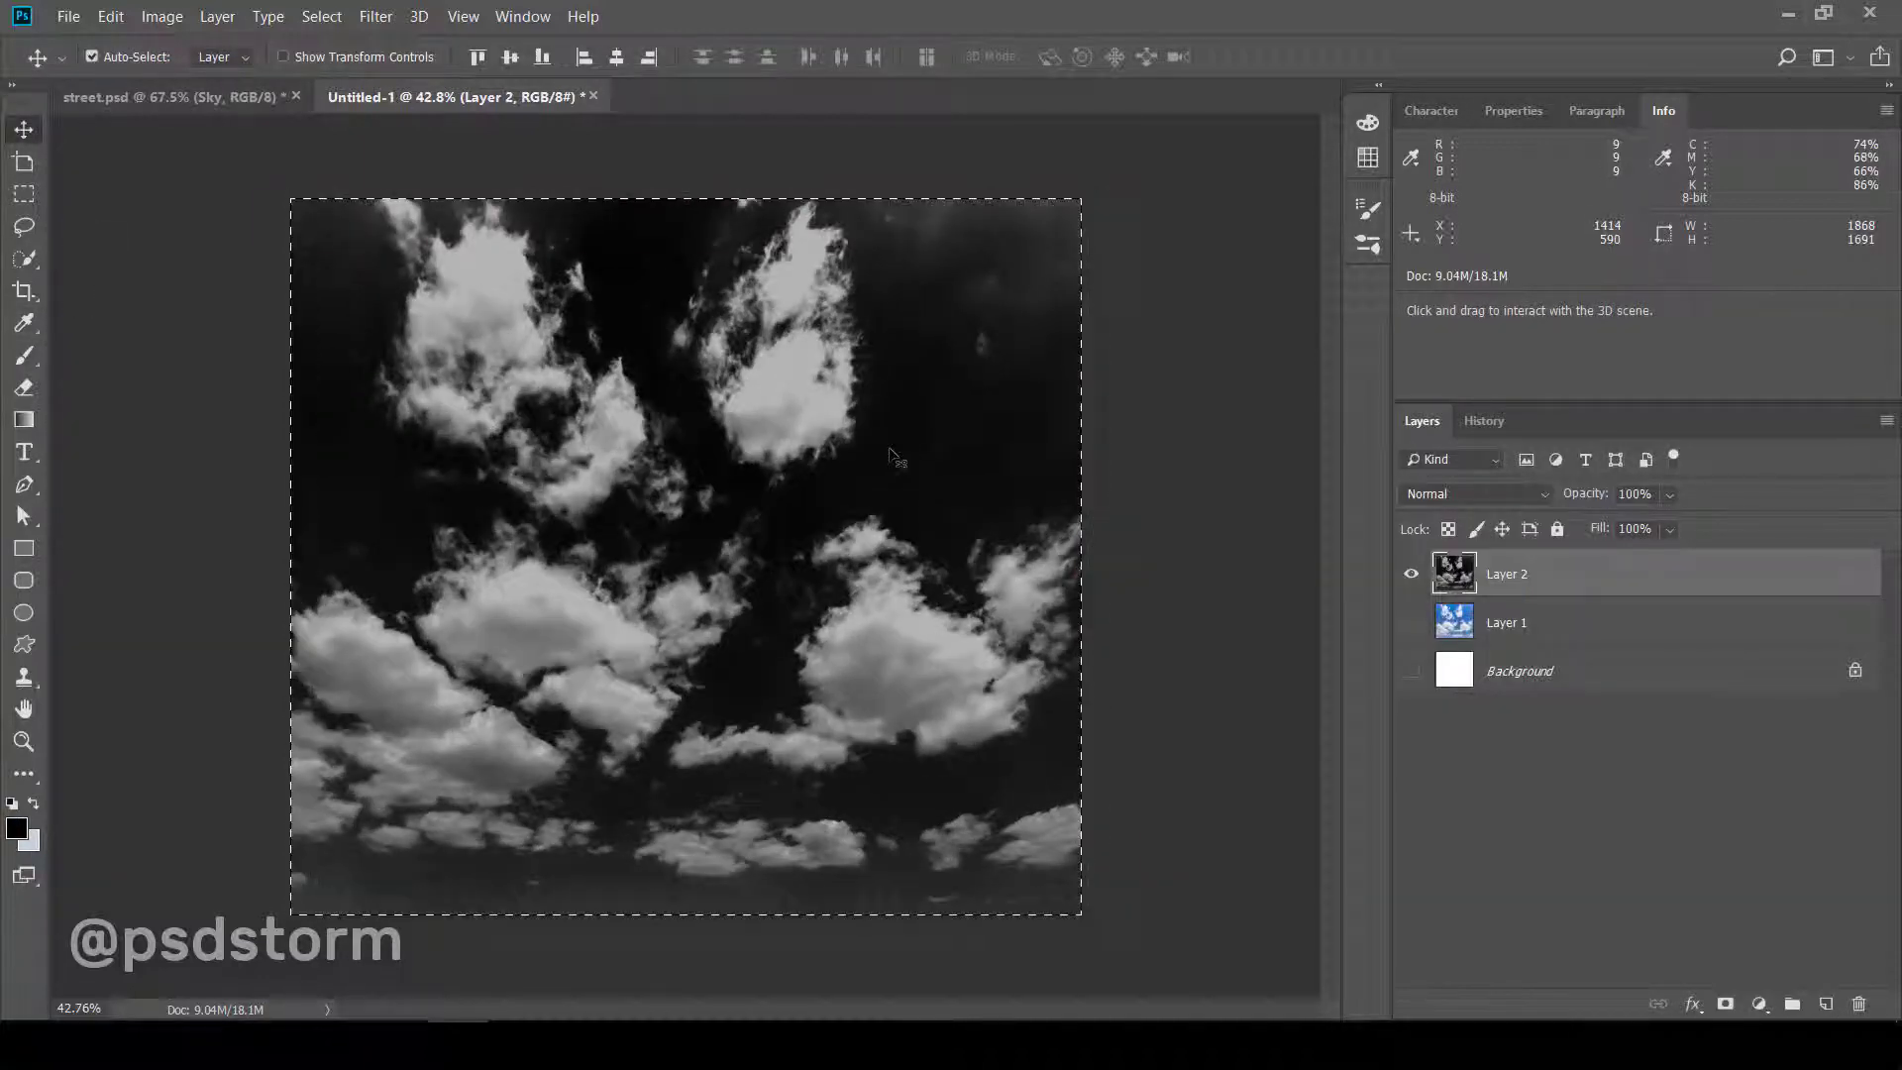
- Drag the cloud layer into street.psd above Sky and set it to Screen blend mode
left_click_drag(892, 456, 61, 168)
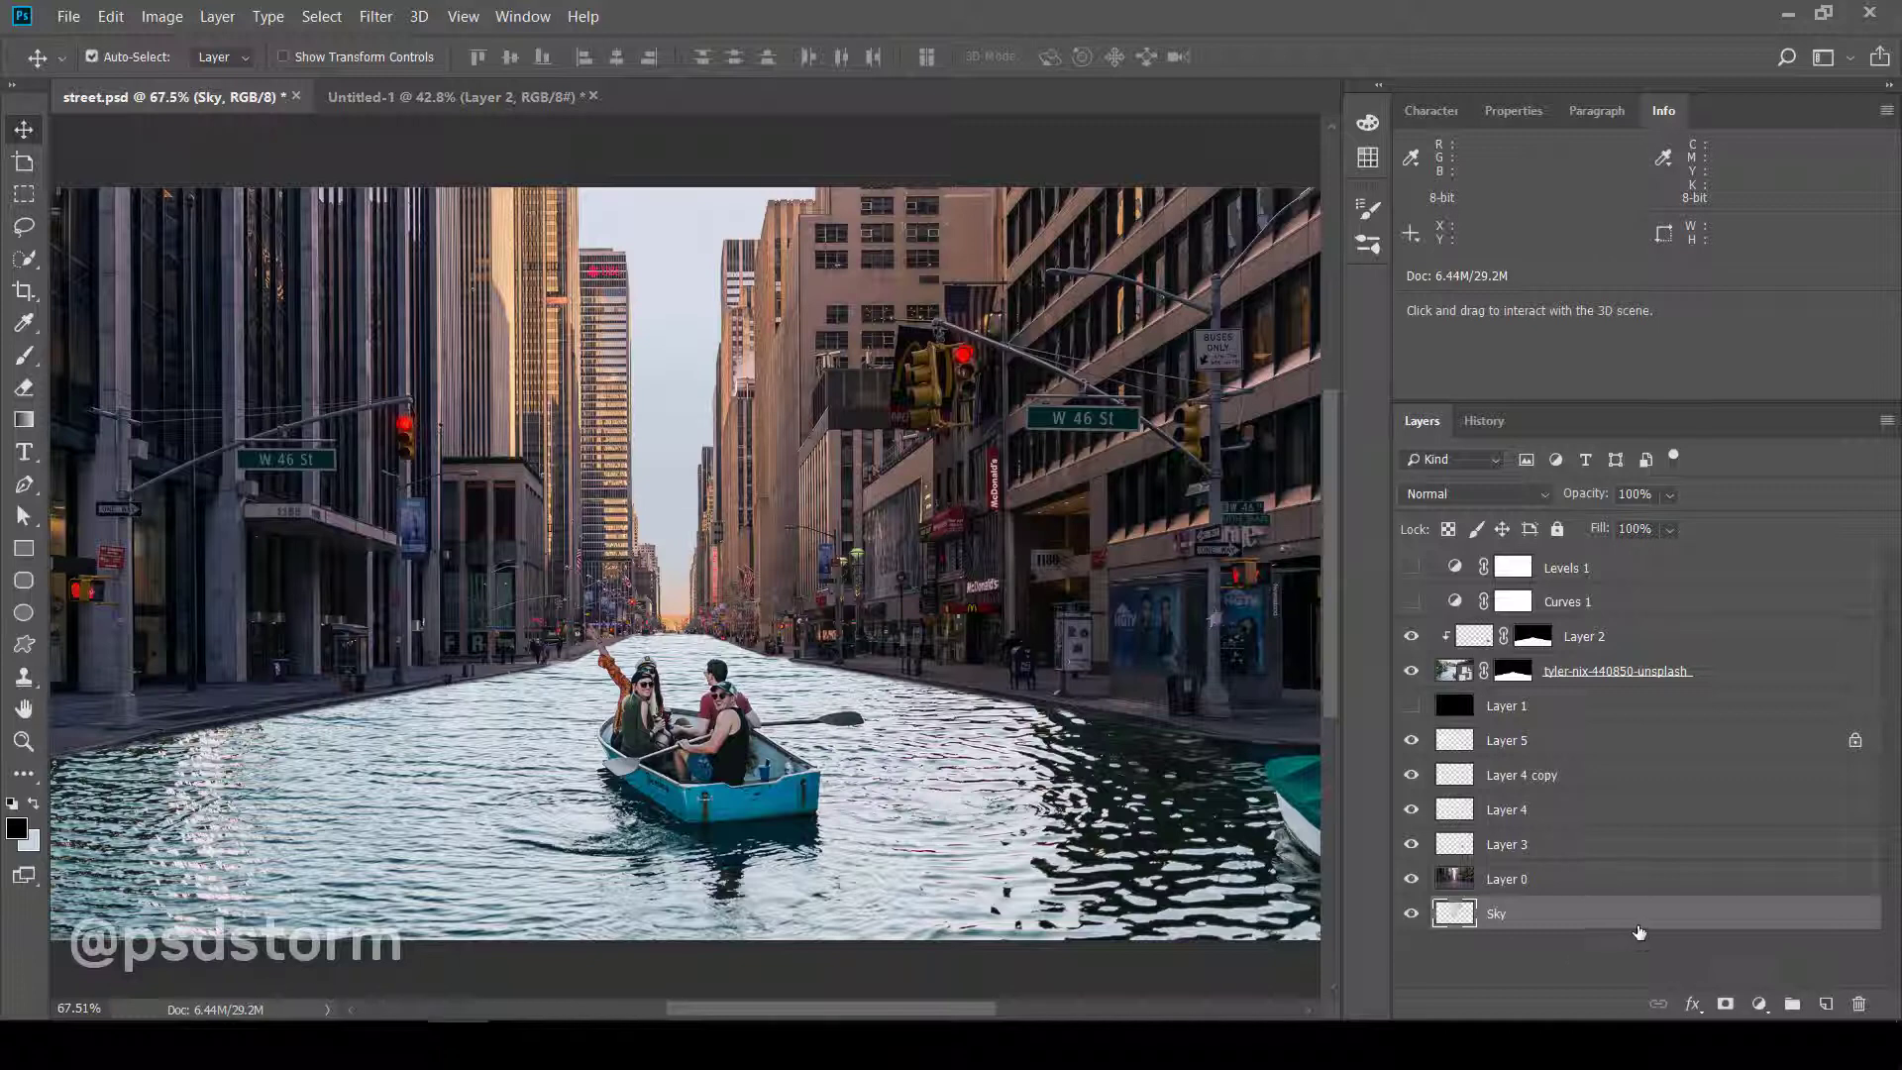
left_click_drag(1639, 931, 700, 598)
left_click(1476, 494)
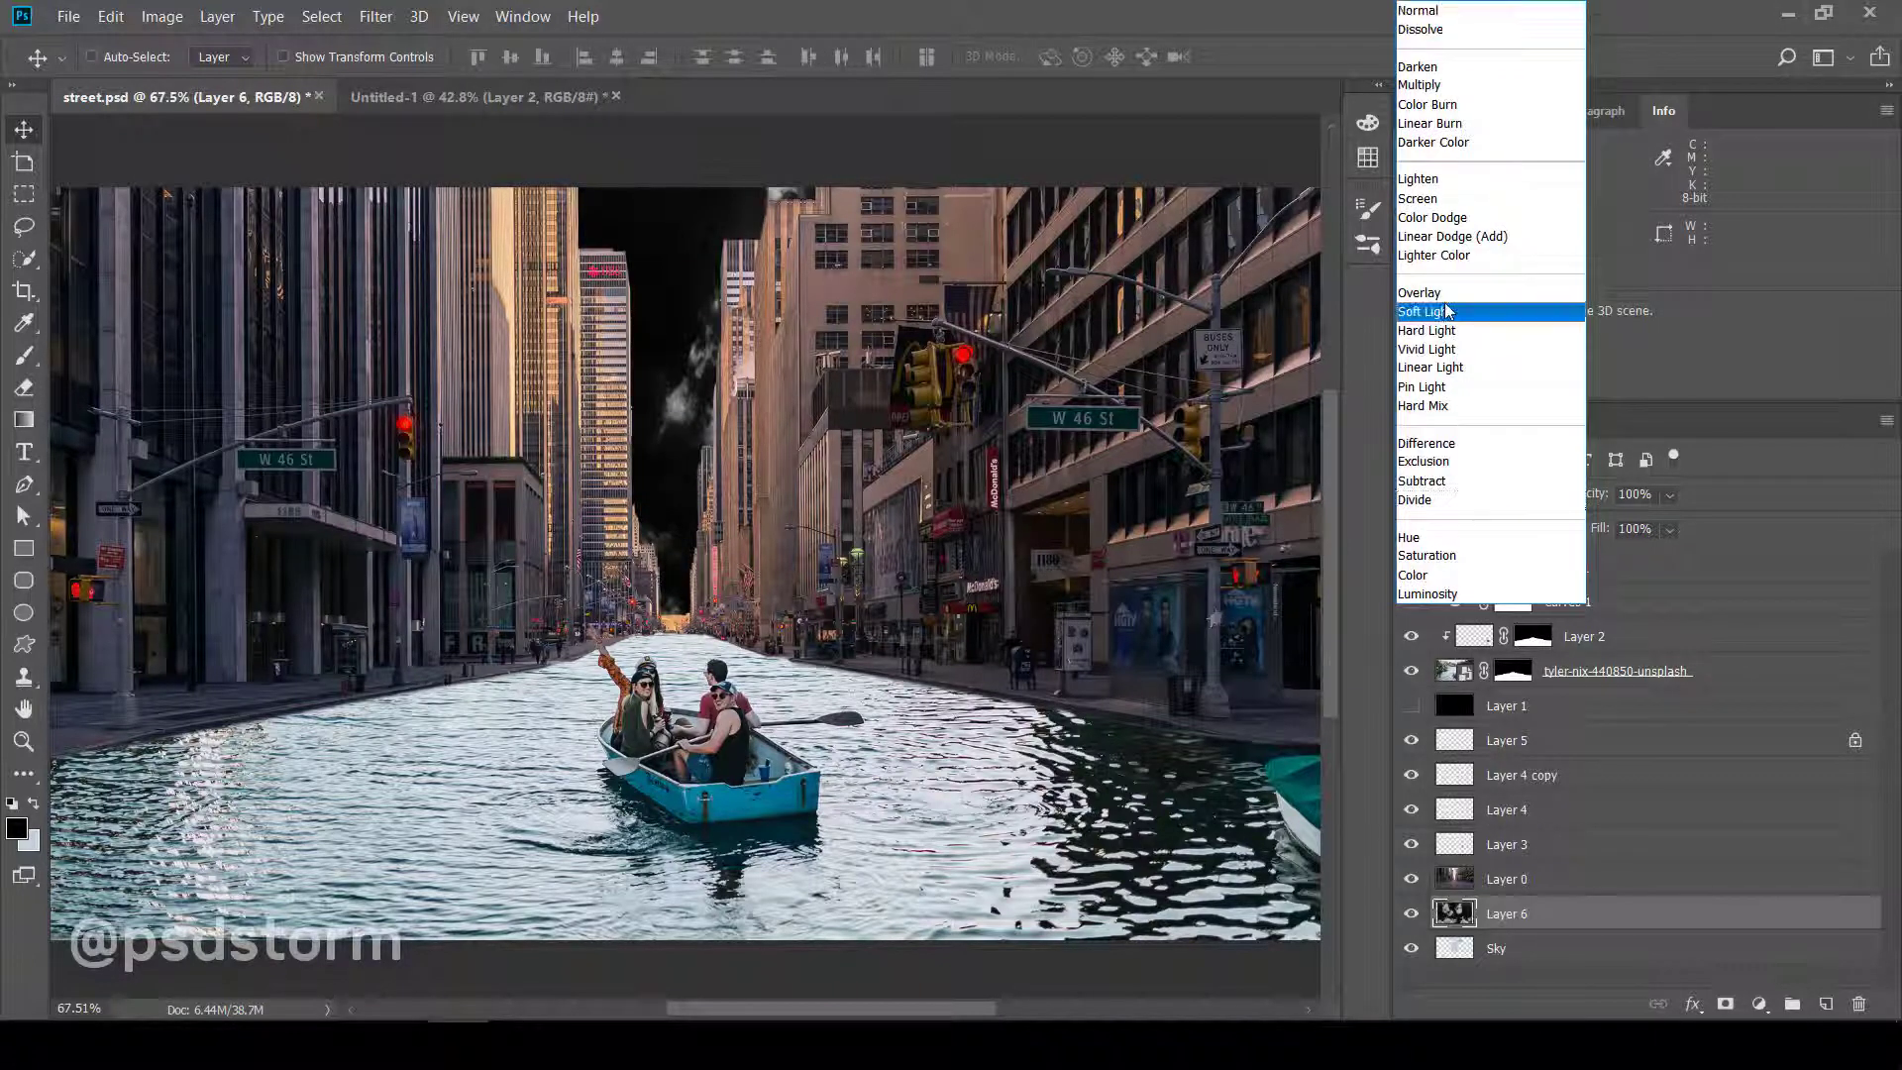
left_click(1525, 178)
- Scale the clouds down to about 44% to fit the sky strip and nudge them right
key("ctrl+t")
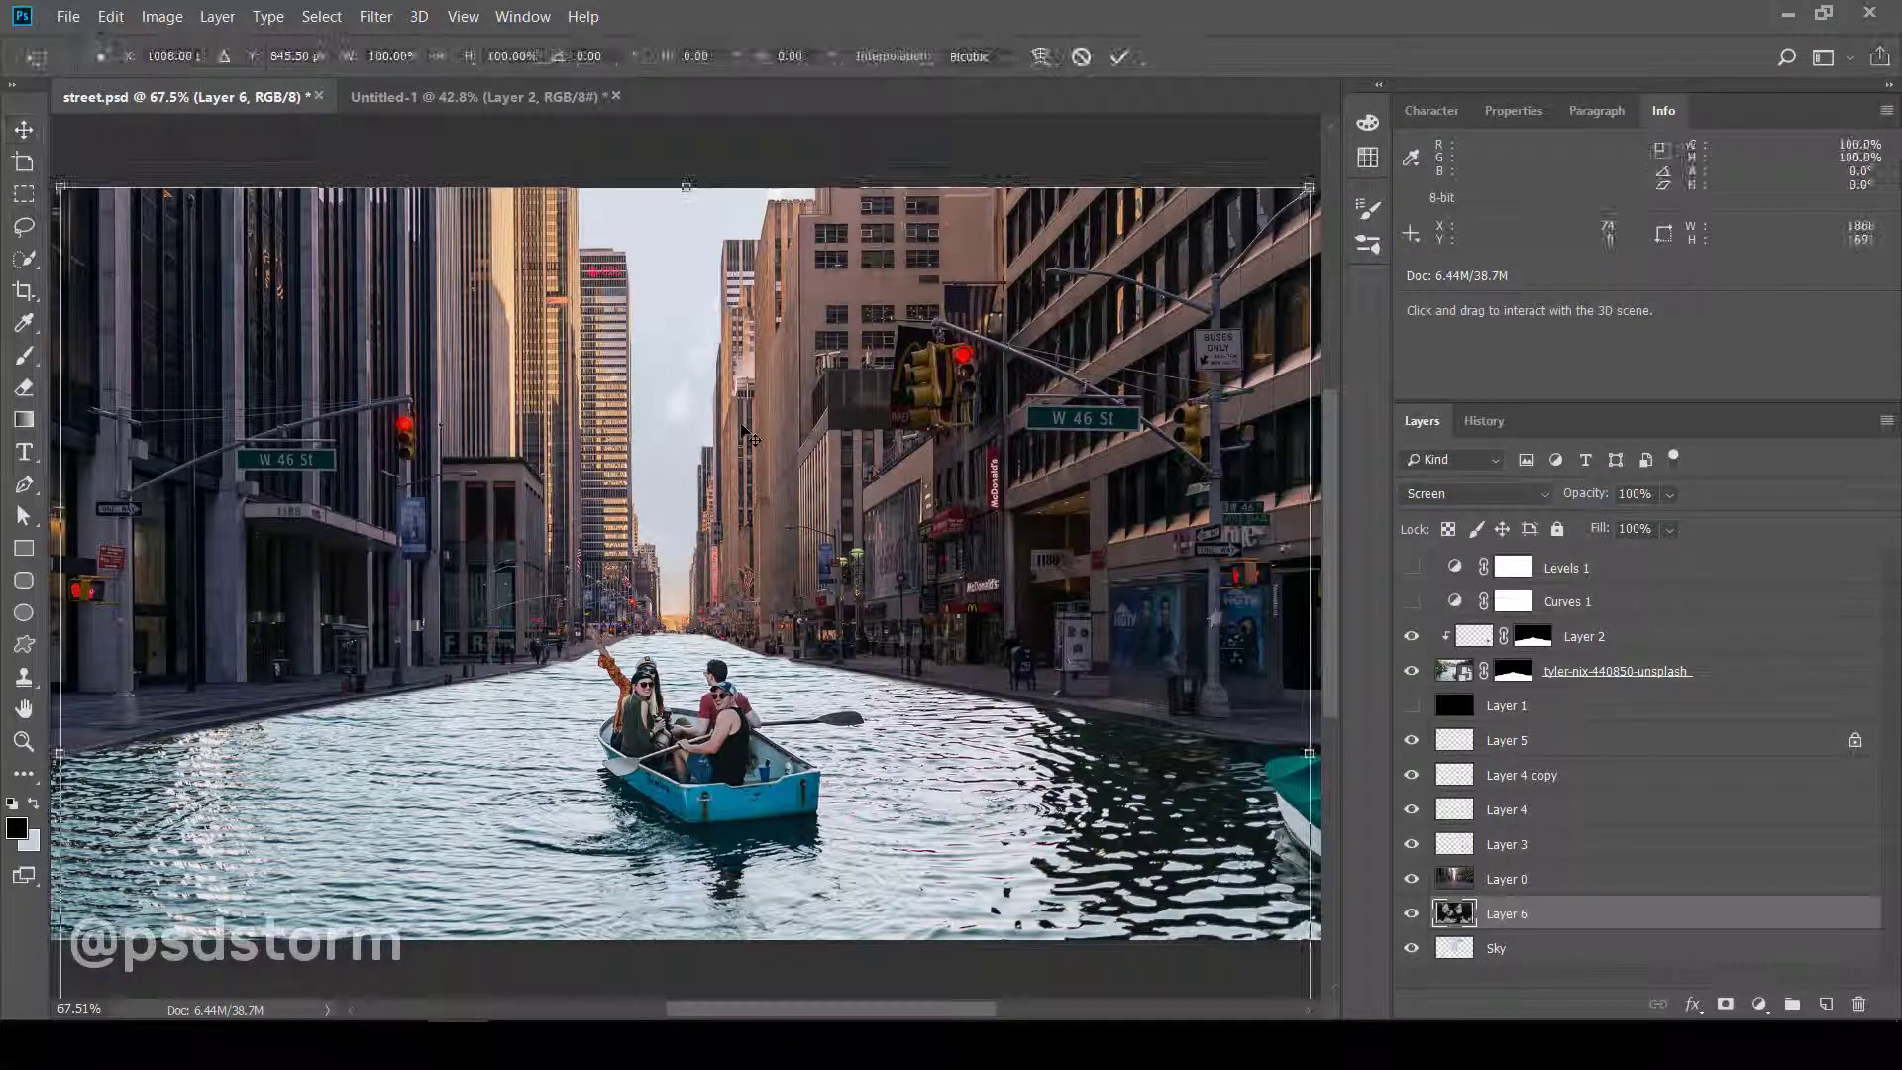
scroll(685, 554, "down", 2)
scroll(685, 555, "down", 3)
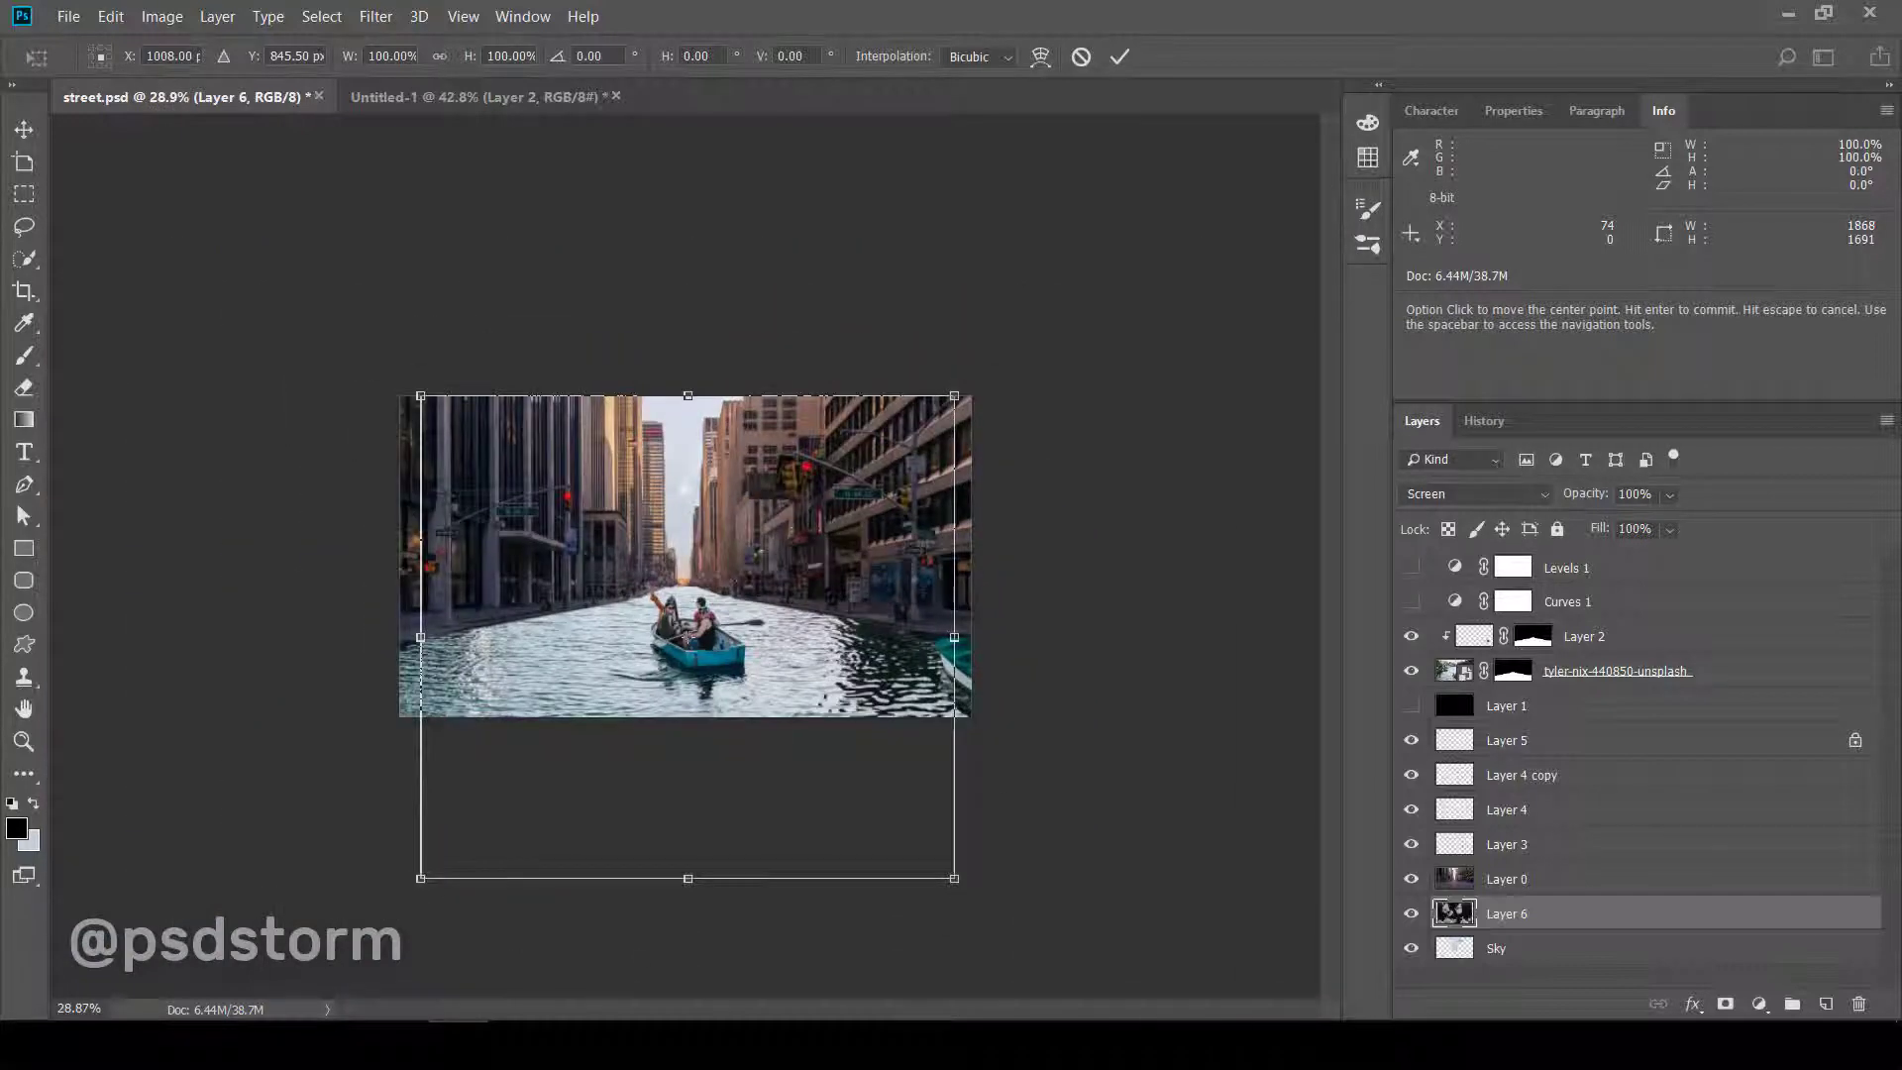
mouse_move(969, 882)
left_mouse_down()
mouse_move(921, 810)
mouse_move(816, 743)
left_mouse_up()
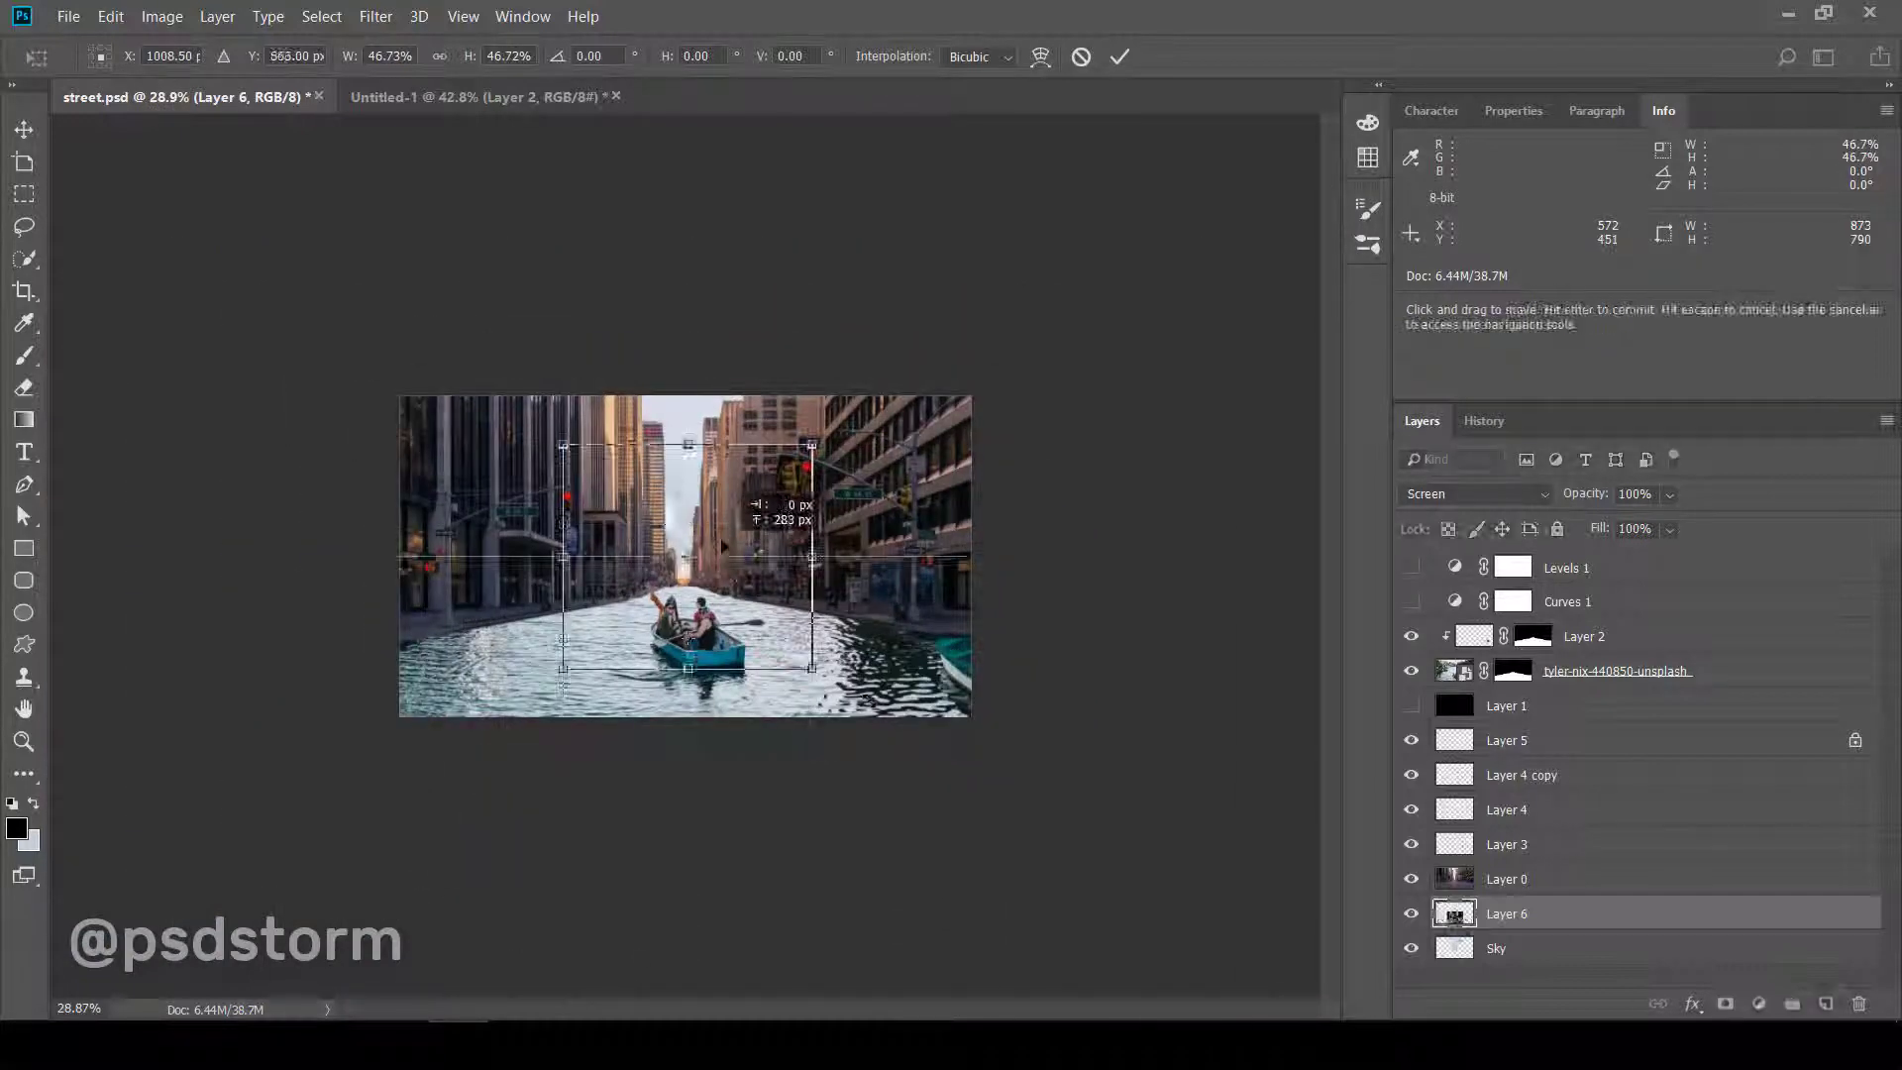
left_click_drag(728, 630, 728, 493)
scroll(728, 493, "up", 3)
scroll(728, 493, "up", 4)
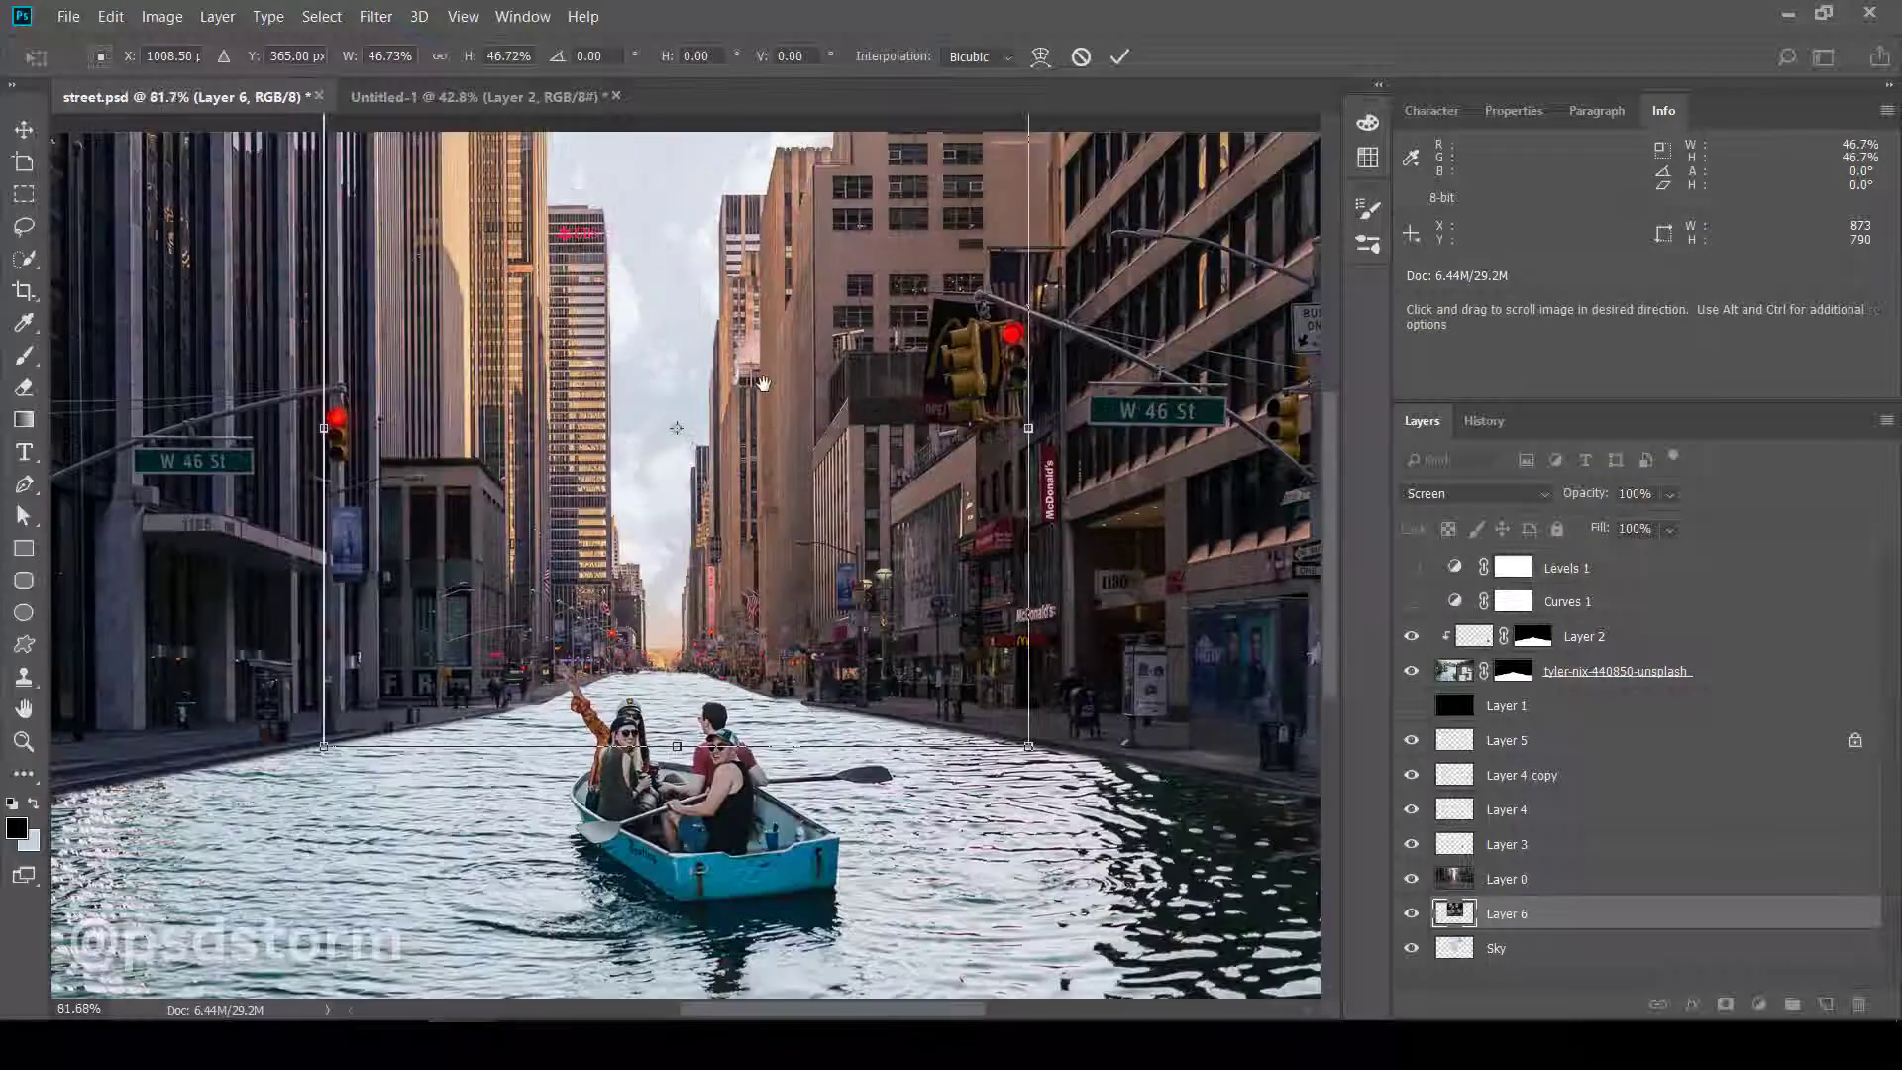
scroll(728, 494, "down", 1)
left_click_drag(1034, 235, 1010, 257)
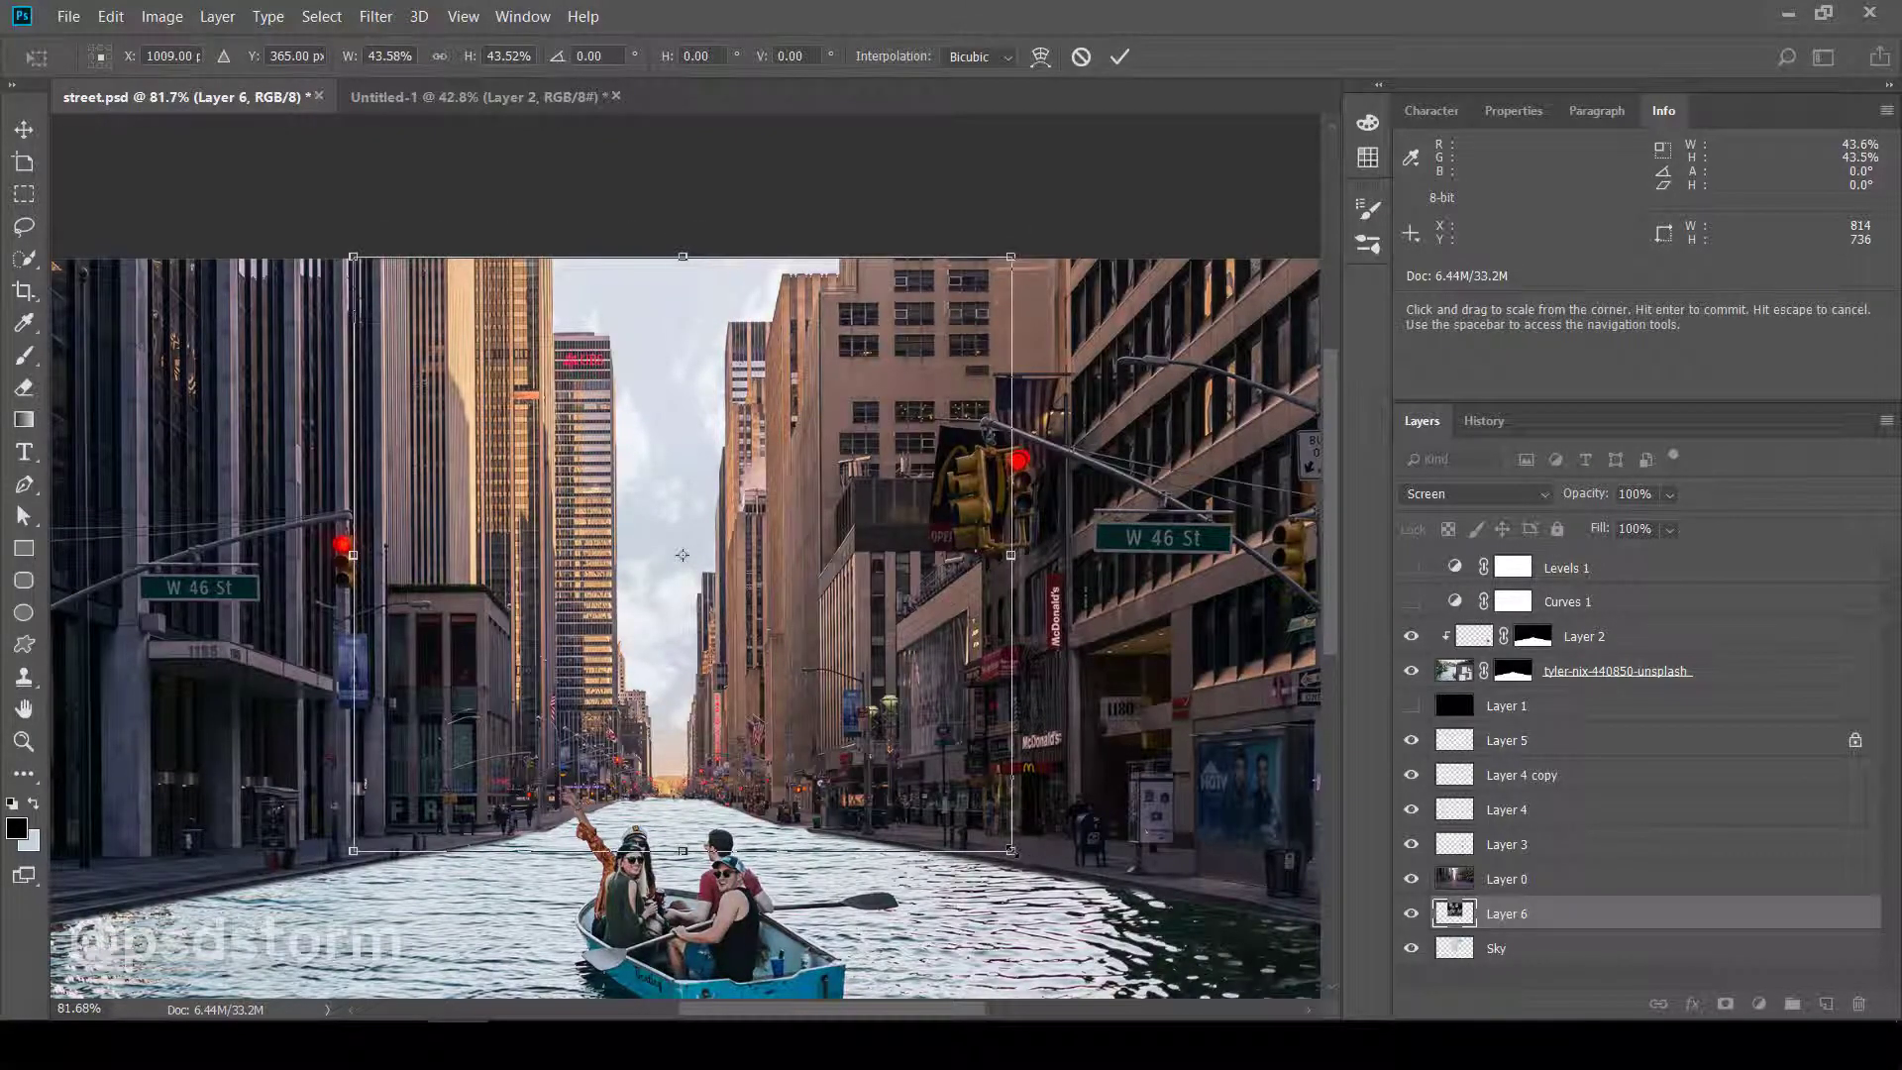
left_click_drag(1016, 865, 946, 793)
key("Return")
scroll(717, 720, "up", 3)
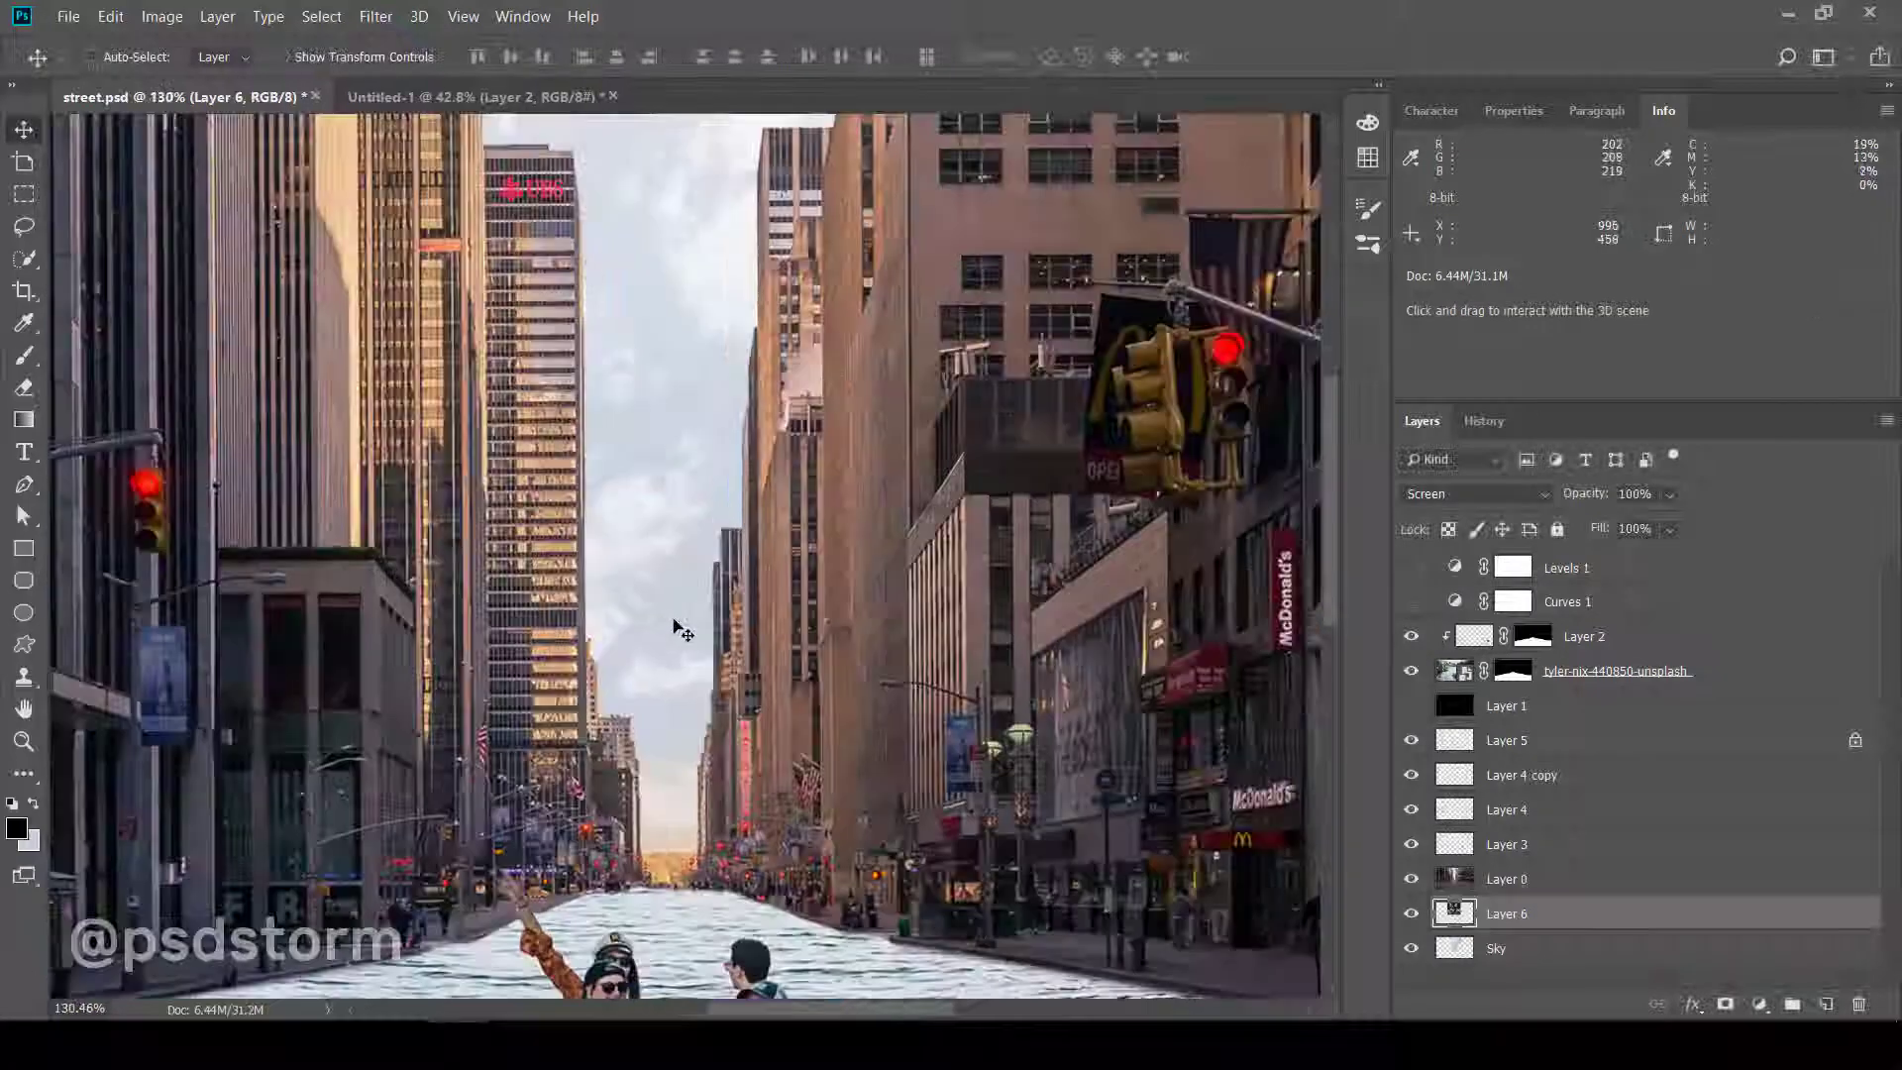
left_click_drag(676, 631, 783, 631)
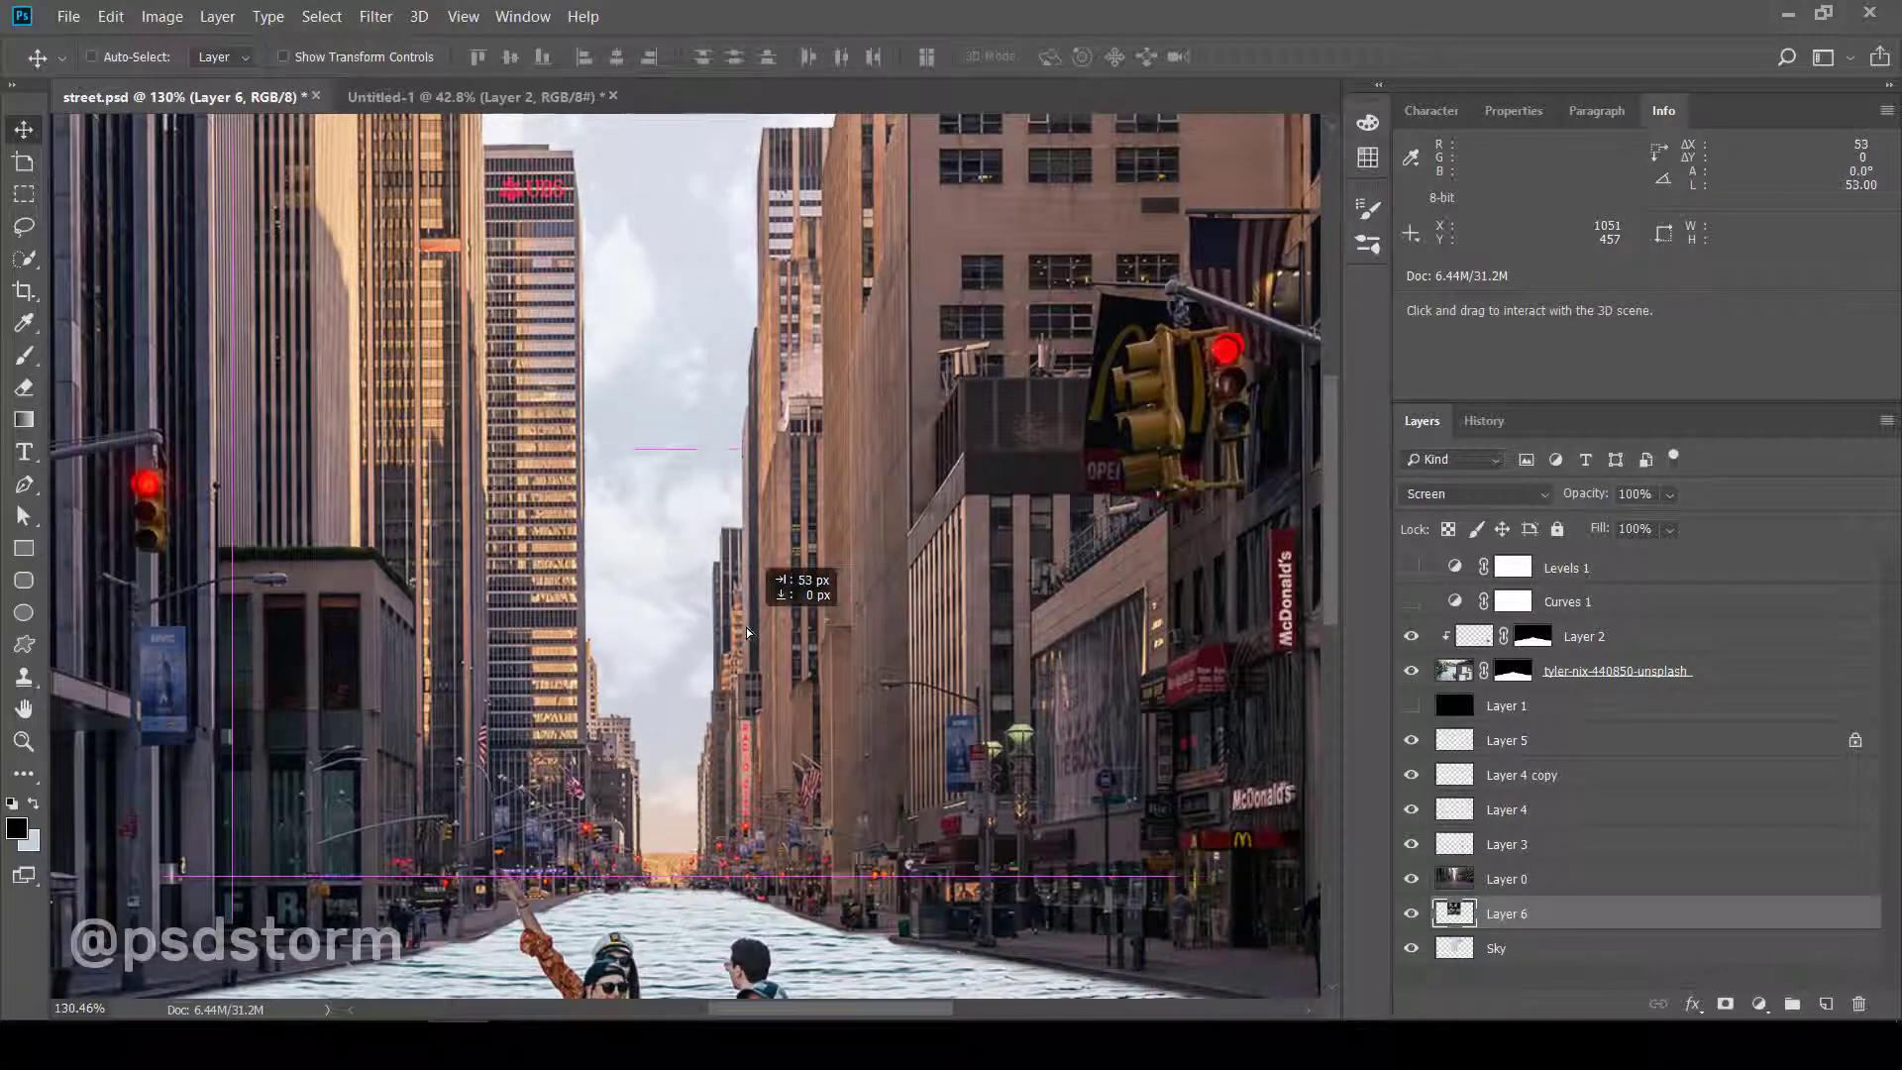
- Fade Layer 6 to 50% opacity and switch to the Untitled-1 clouds document
scroll(782, 631, "down", 2)
scroll(697, 466, "up", 1)
key("1")
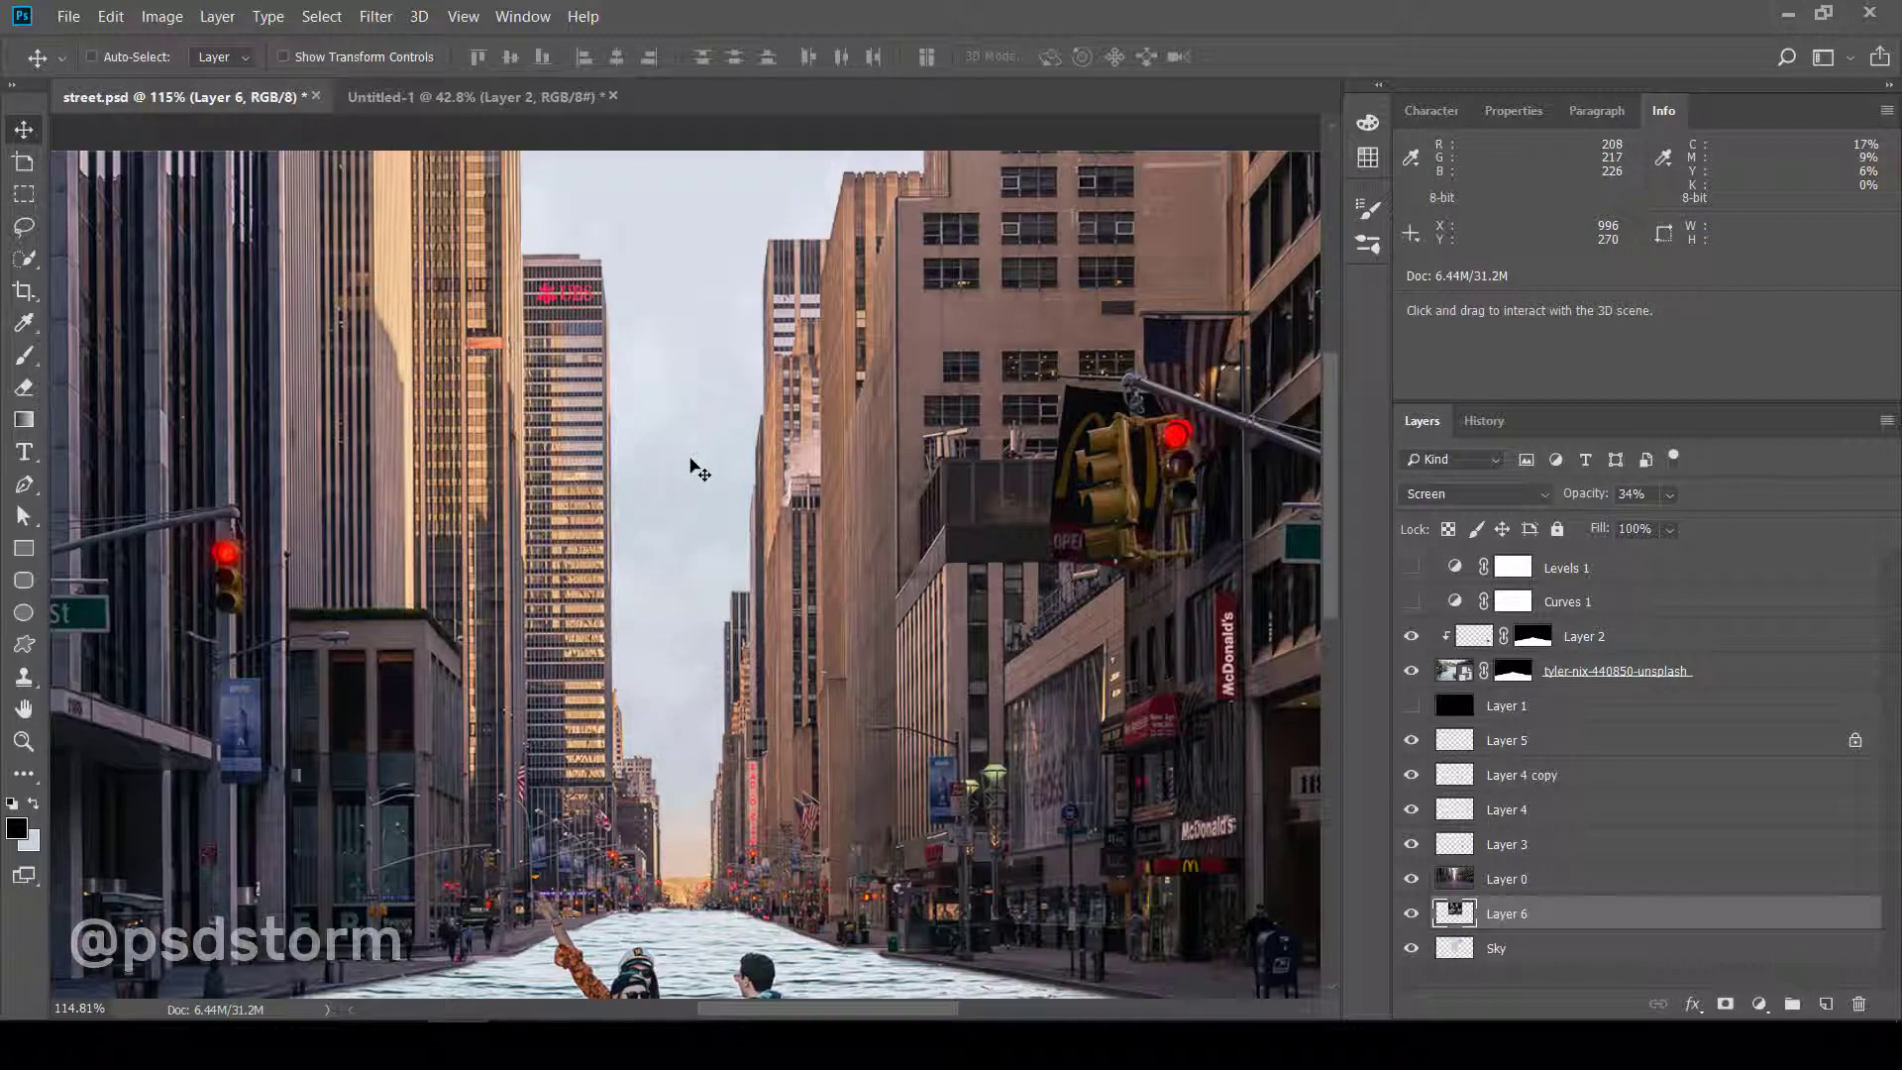
scroll(692, 472, "down", 2)
scroll(679, 582, "down", 2)
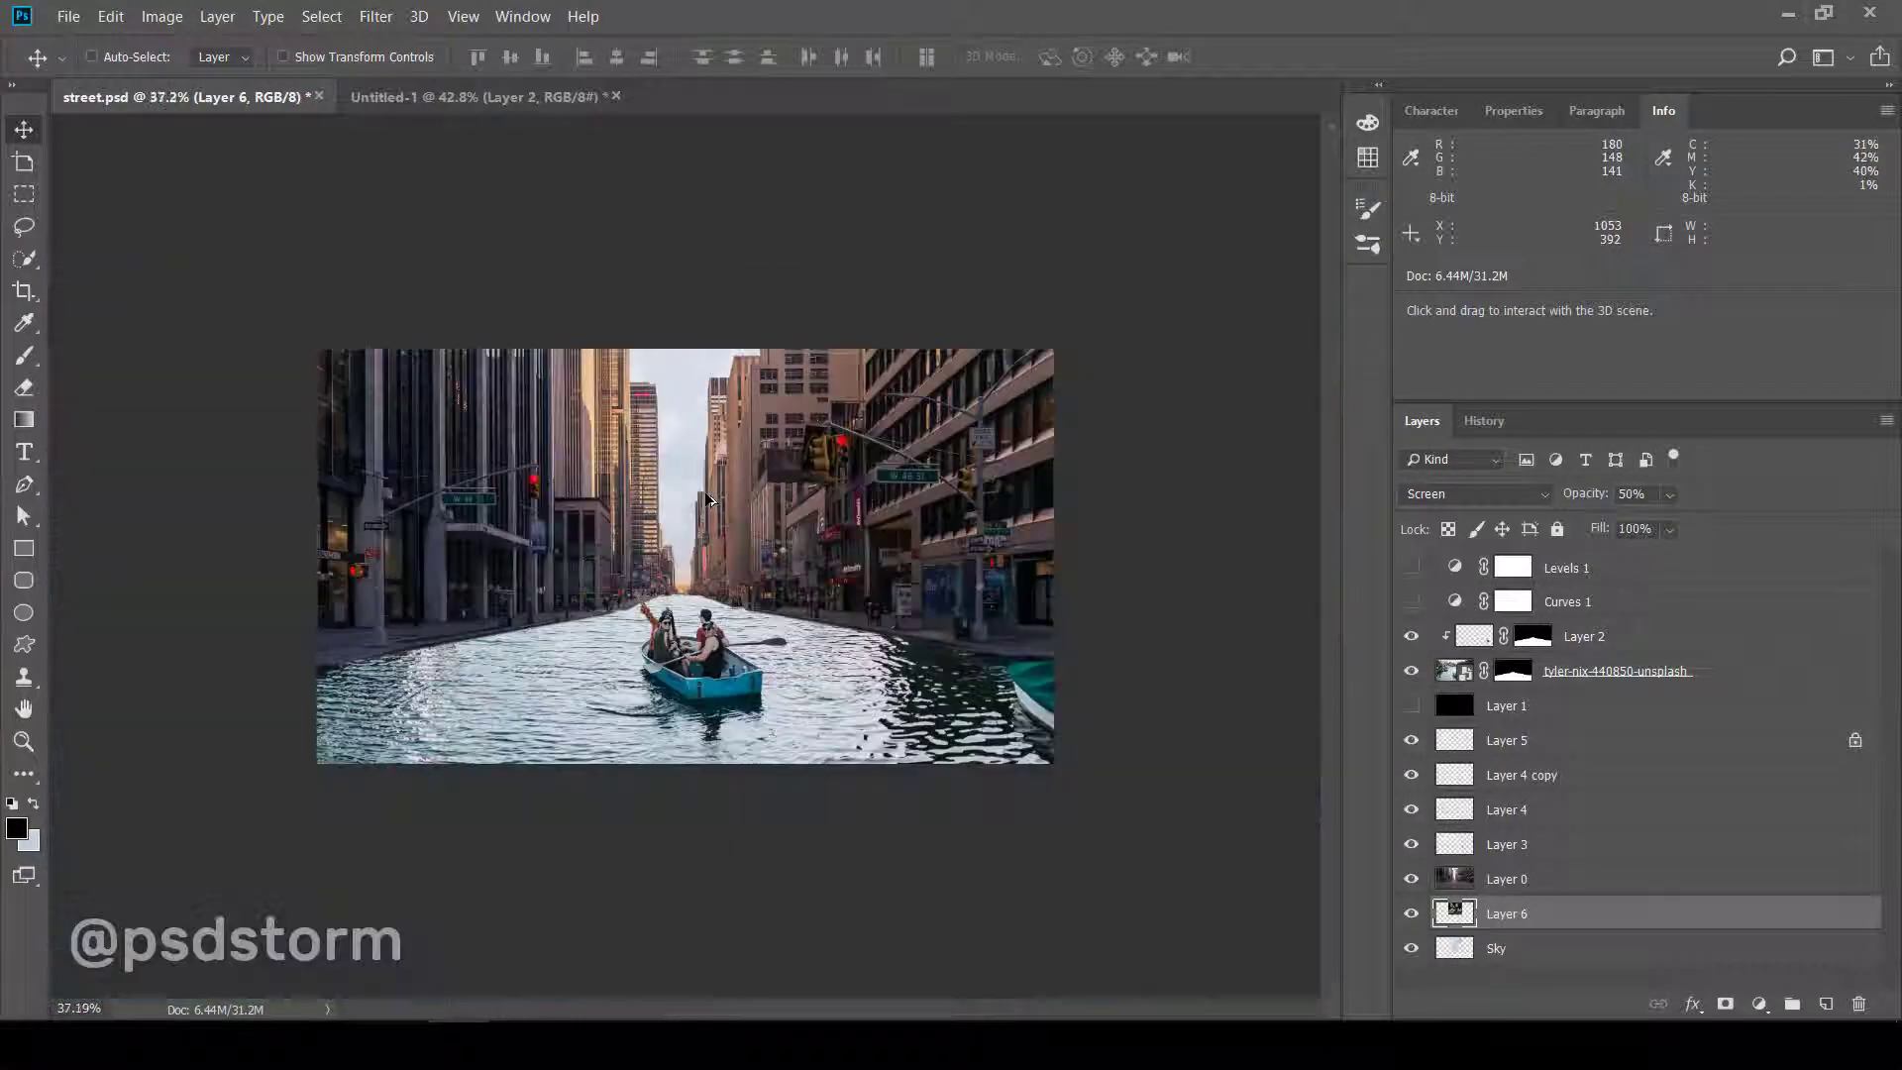
scroll(696, 511, "up", 2)
key("ctrl+Tab")
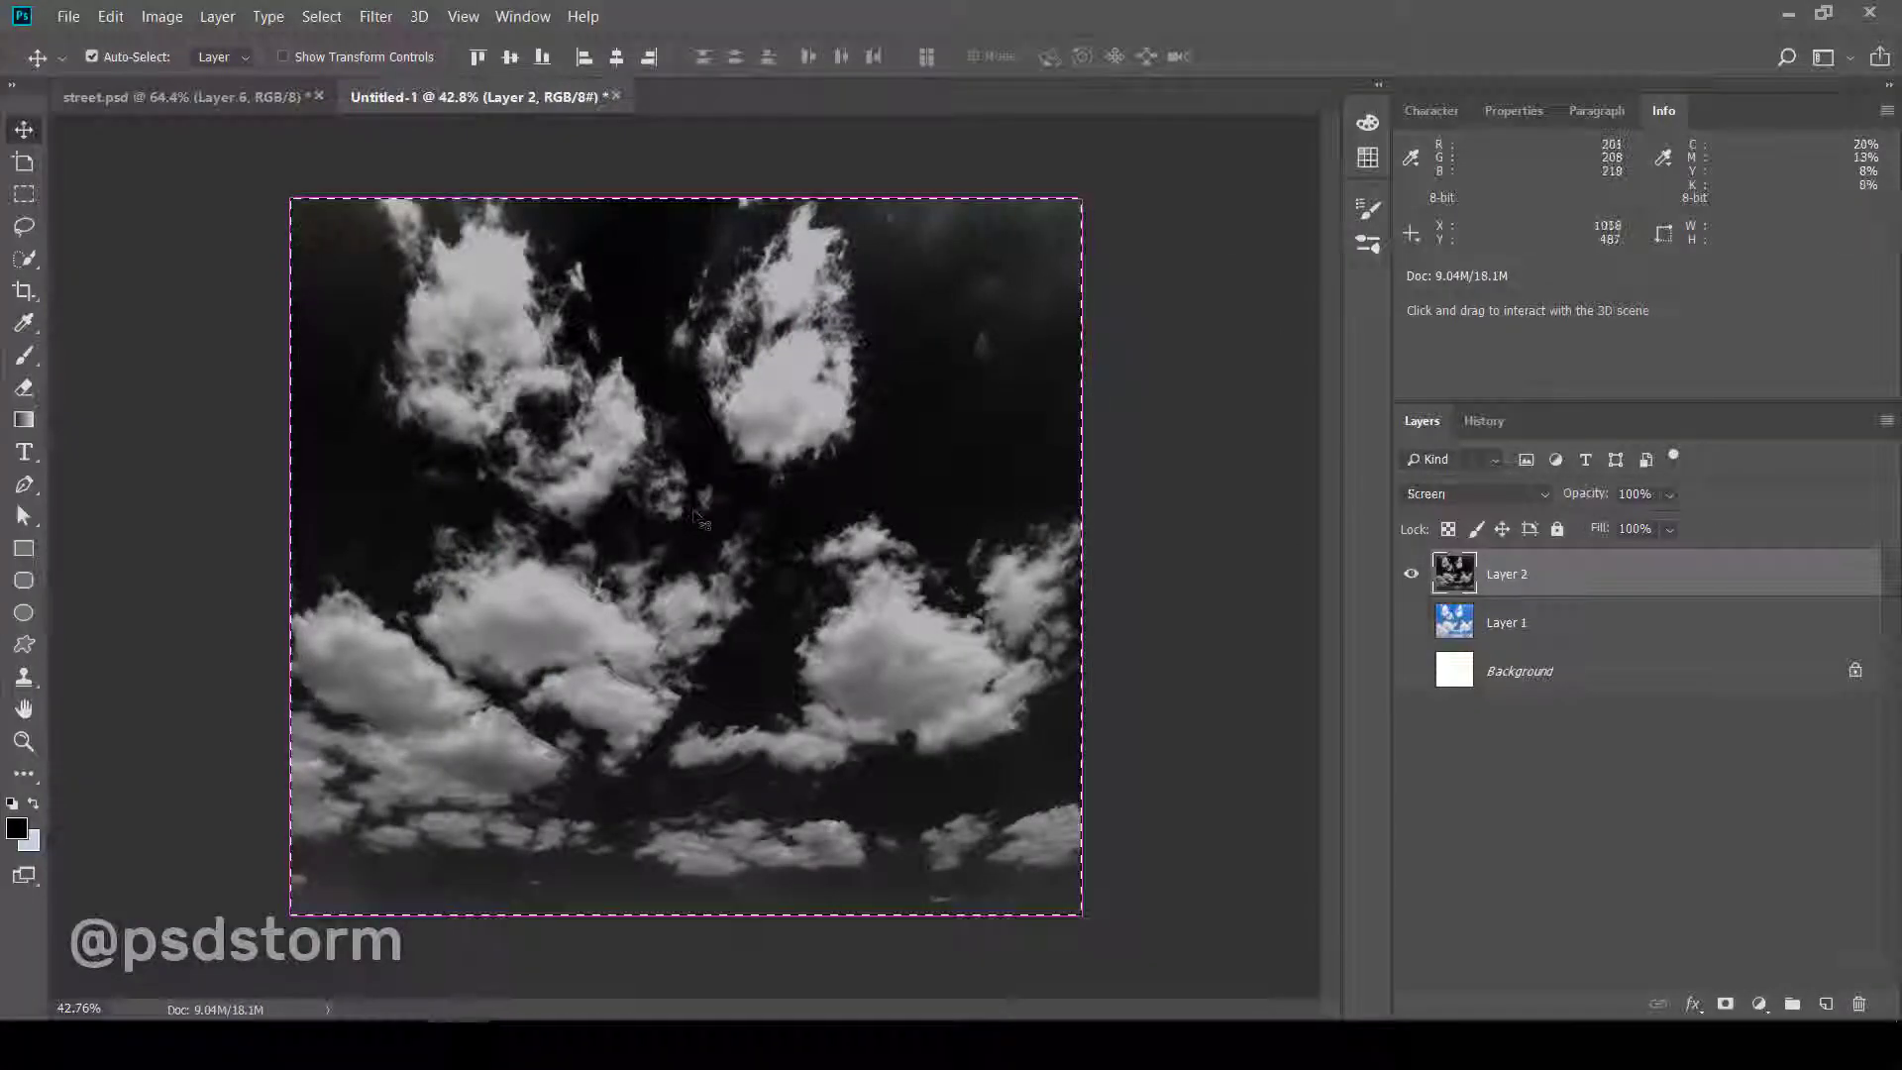
- Back in street.psd, duplicate Layer 6, flip the copy horizontally and shift it right
key("ctrl+Tab")
scroll(871, 437, "up", 1)
scroll(871, 437, "up", 1)
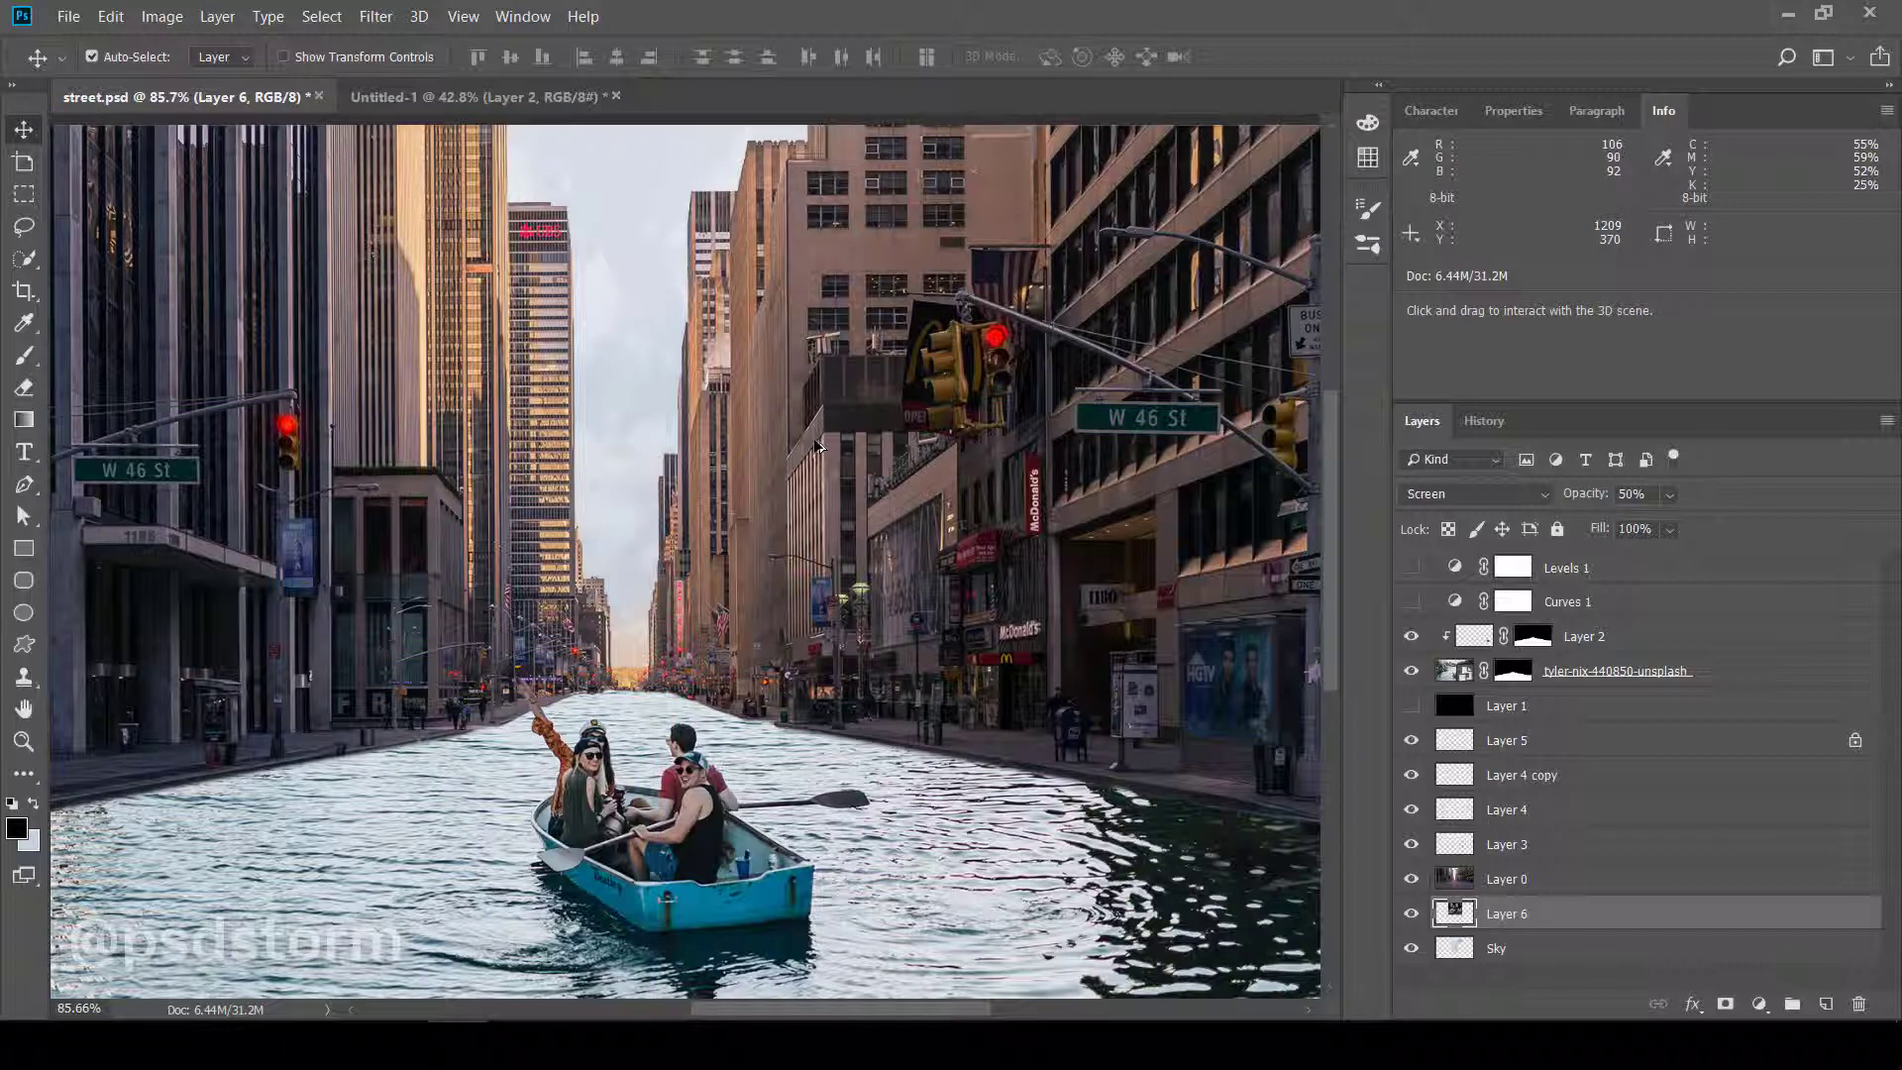
key("ctrl+j")
key("ctrl+t")
right_click(703, 421)
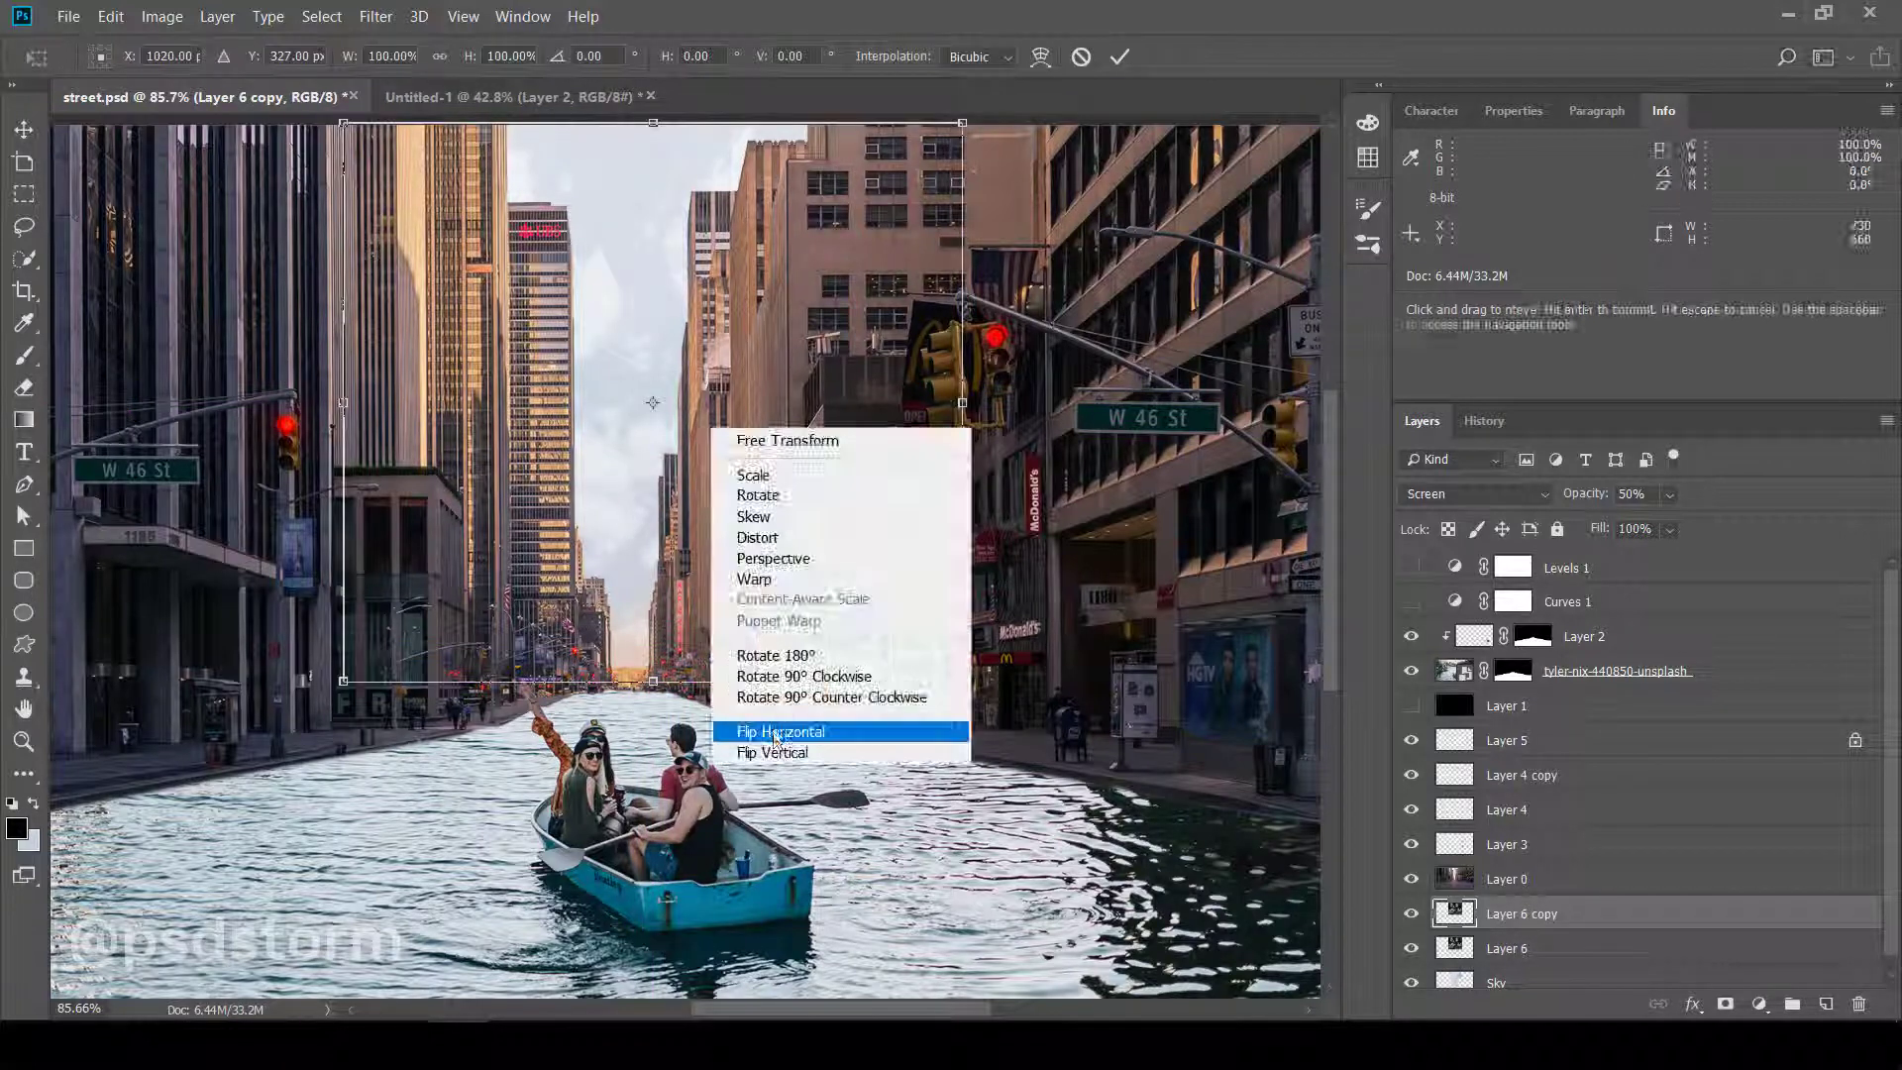
left_click(783, 730)
left_click_drag(653, 402, 598, 475)
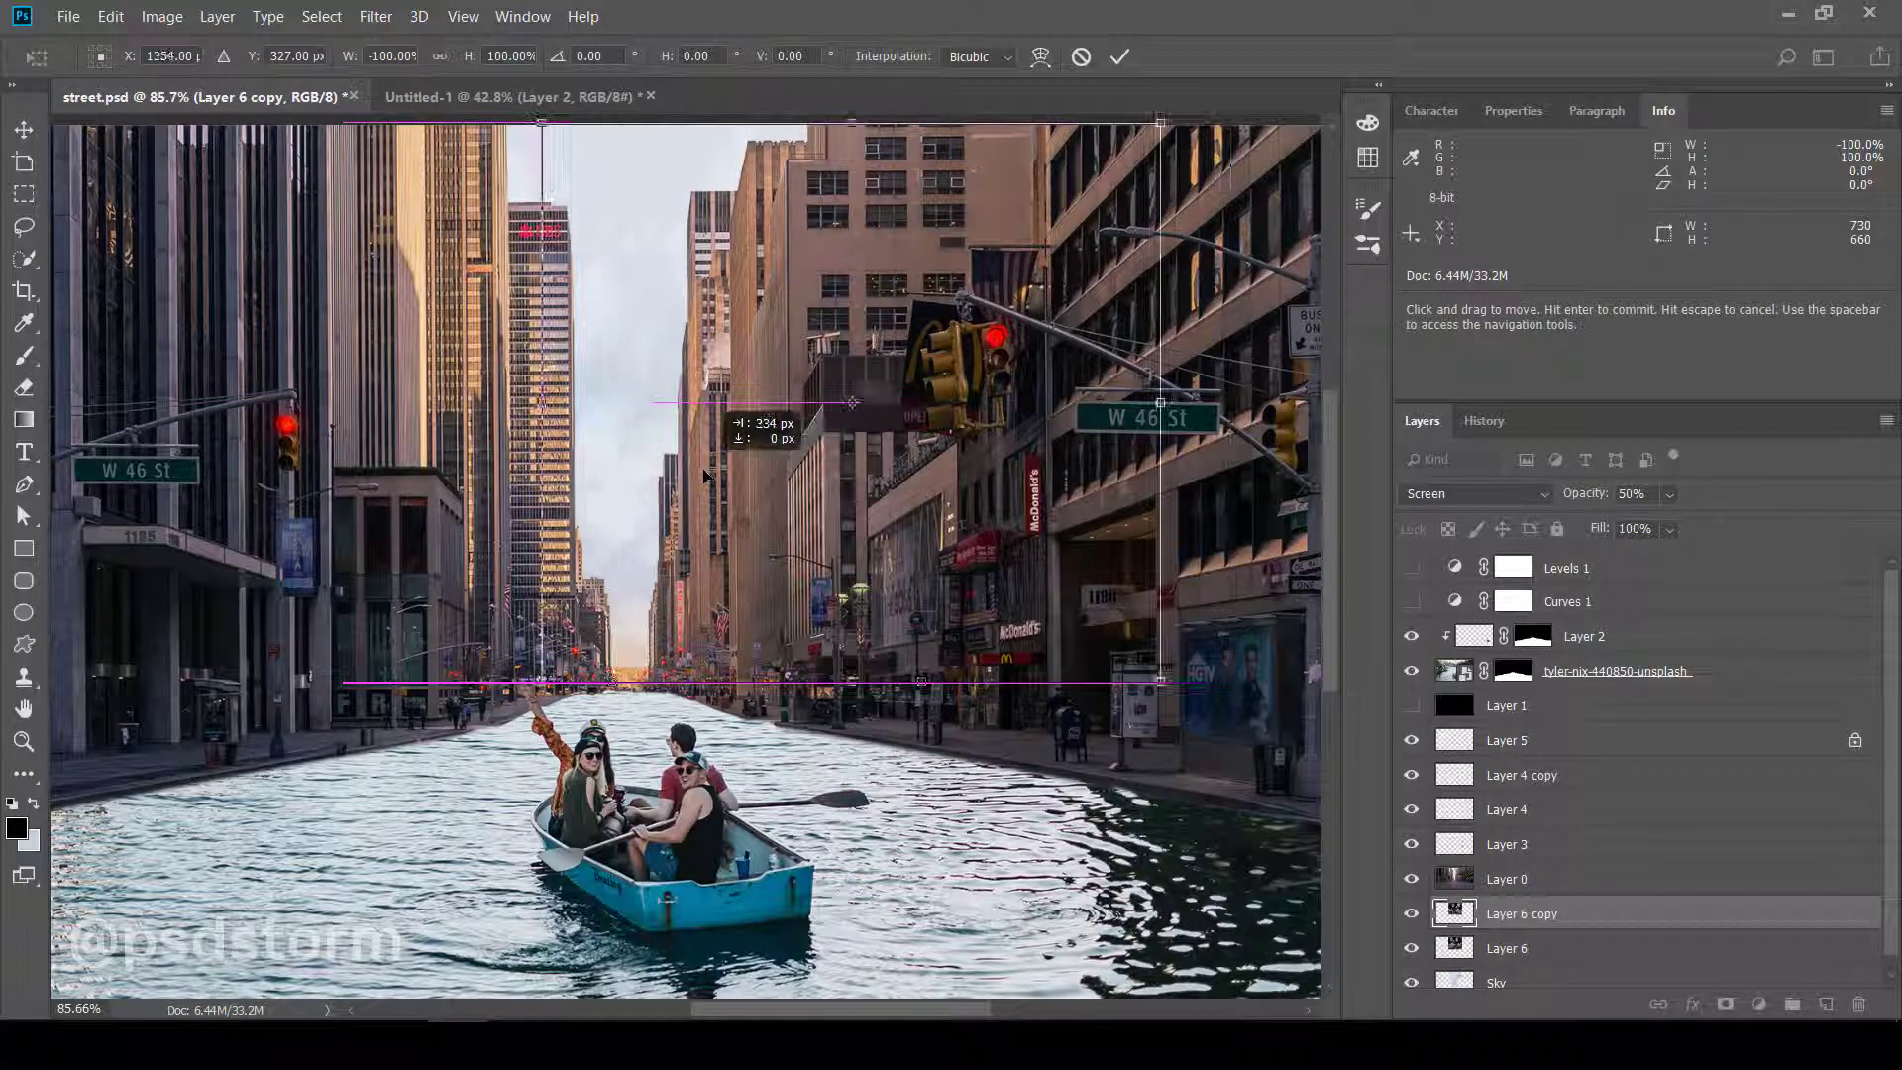
key("Return")
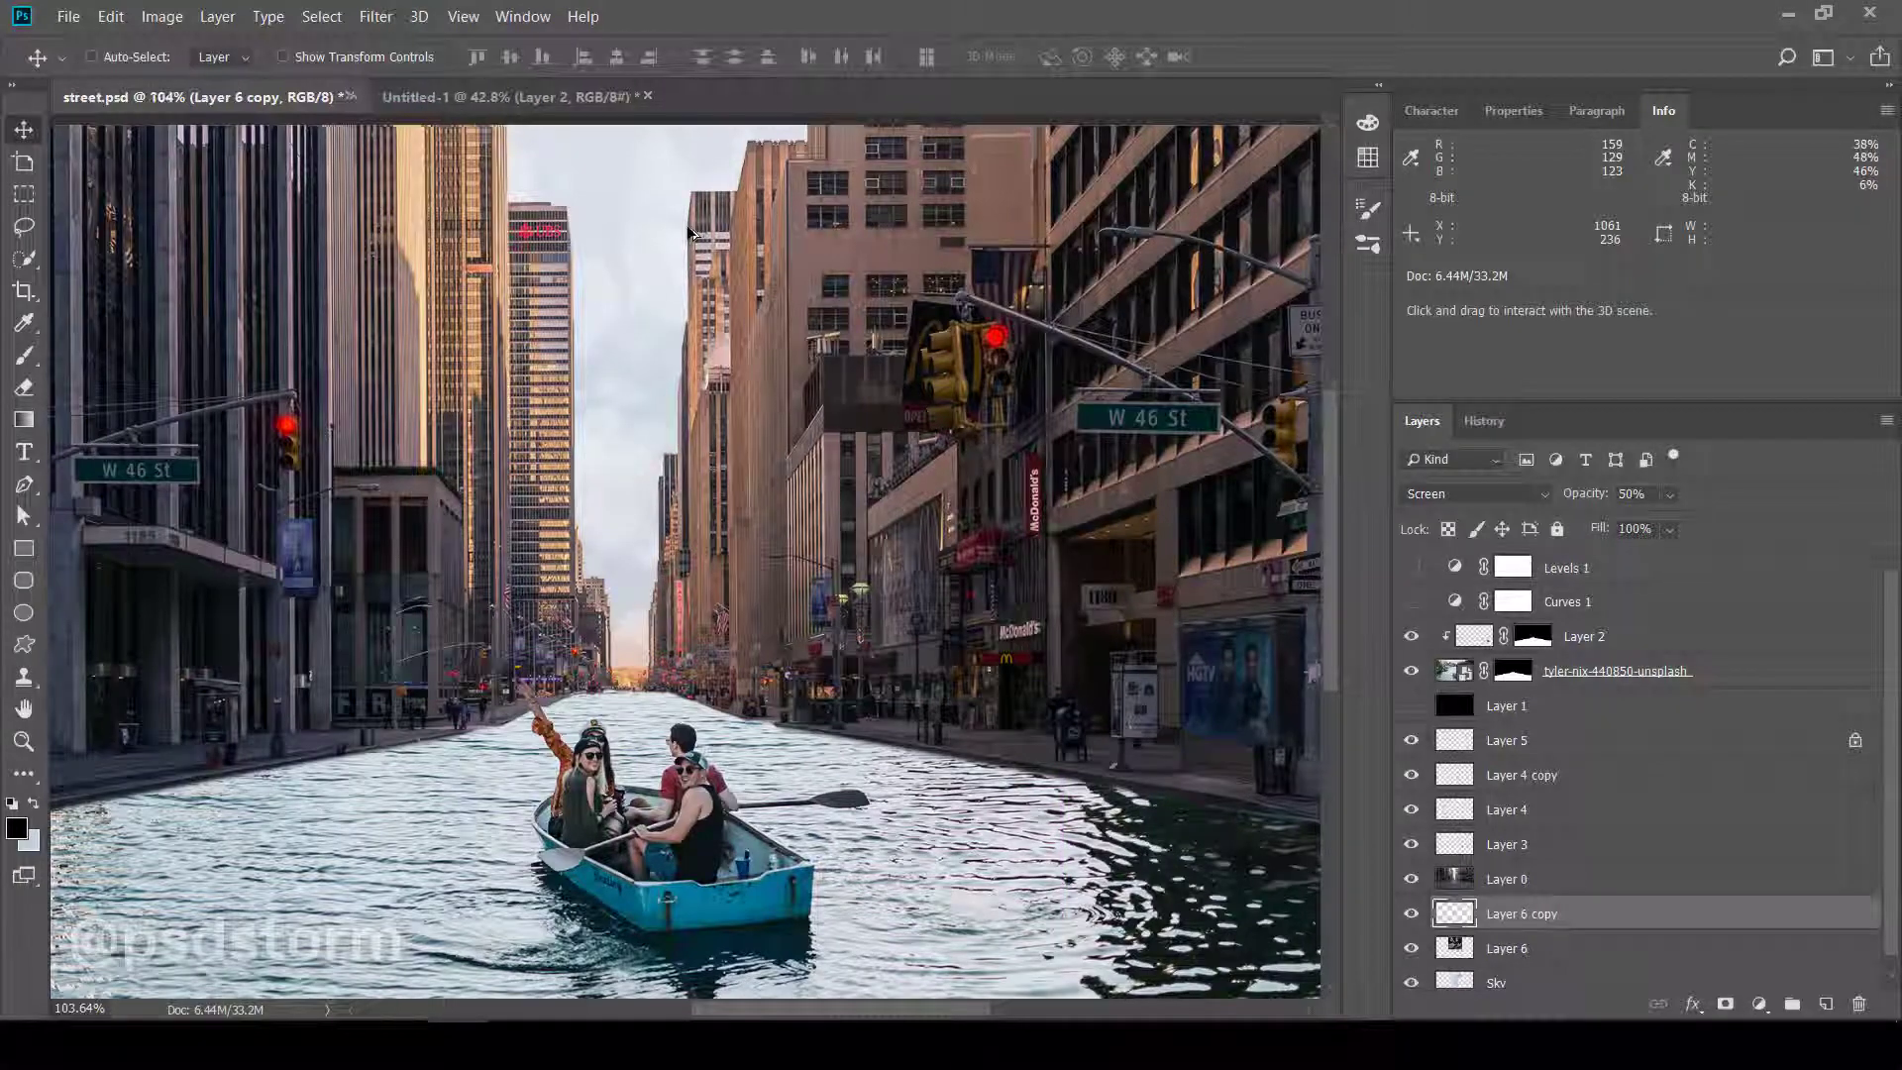
- Lower the mirrored cloud copy's opacity to 60%
scroll(693, 248, "up", 2, "alt")
scroll(708, 281, "down", 3, "alt")
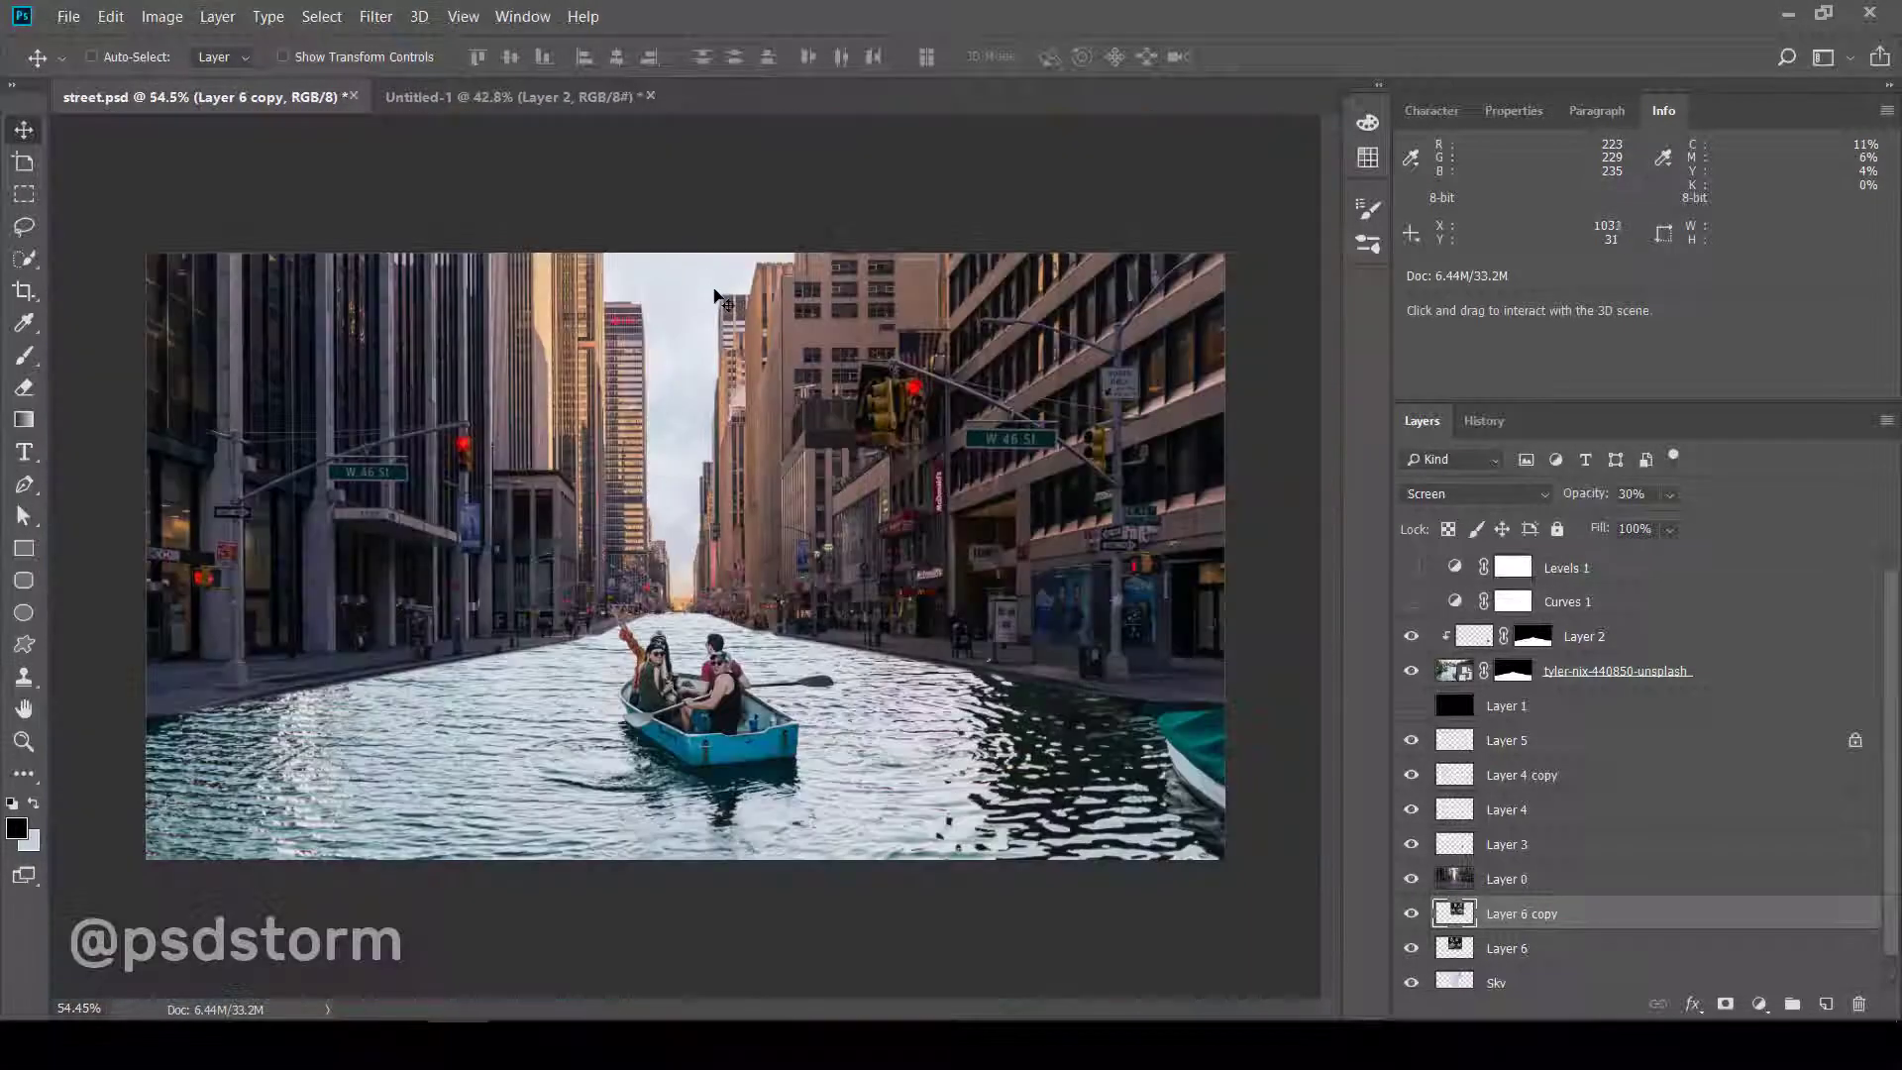
scroll(713, 396, "down", 2, "alt")
scroll(720, 544, "up", 2, "alt")
key("3")
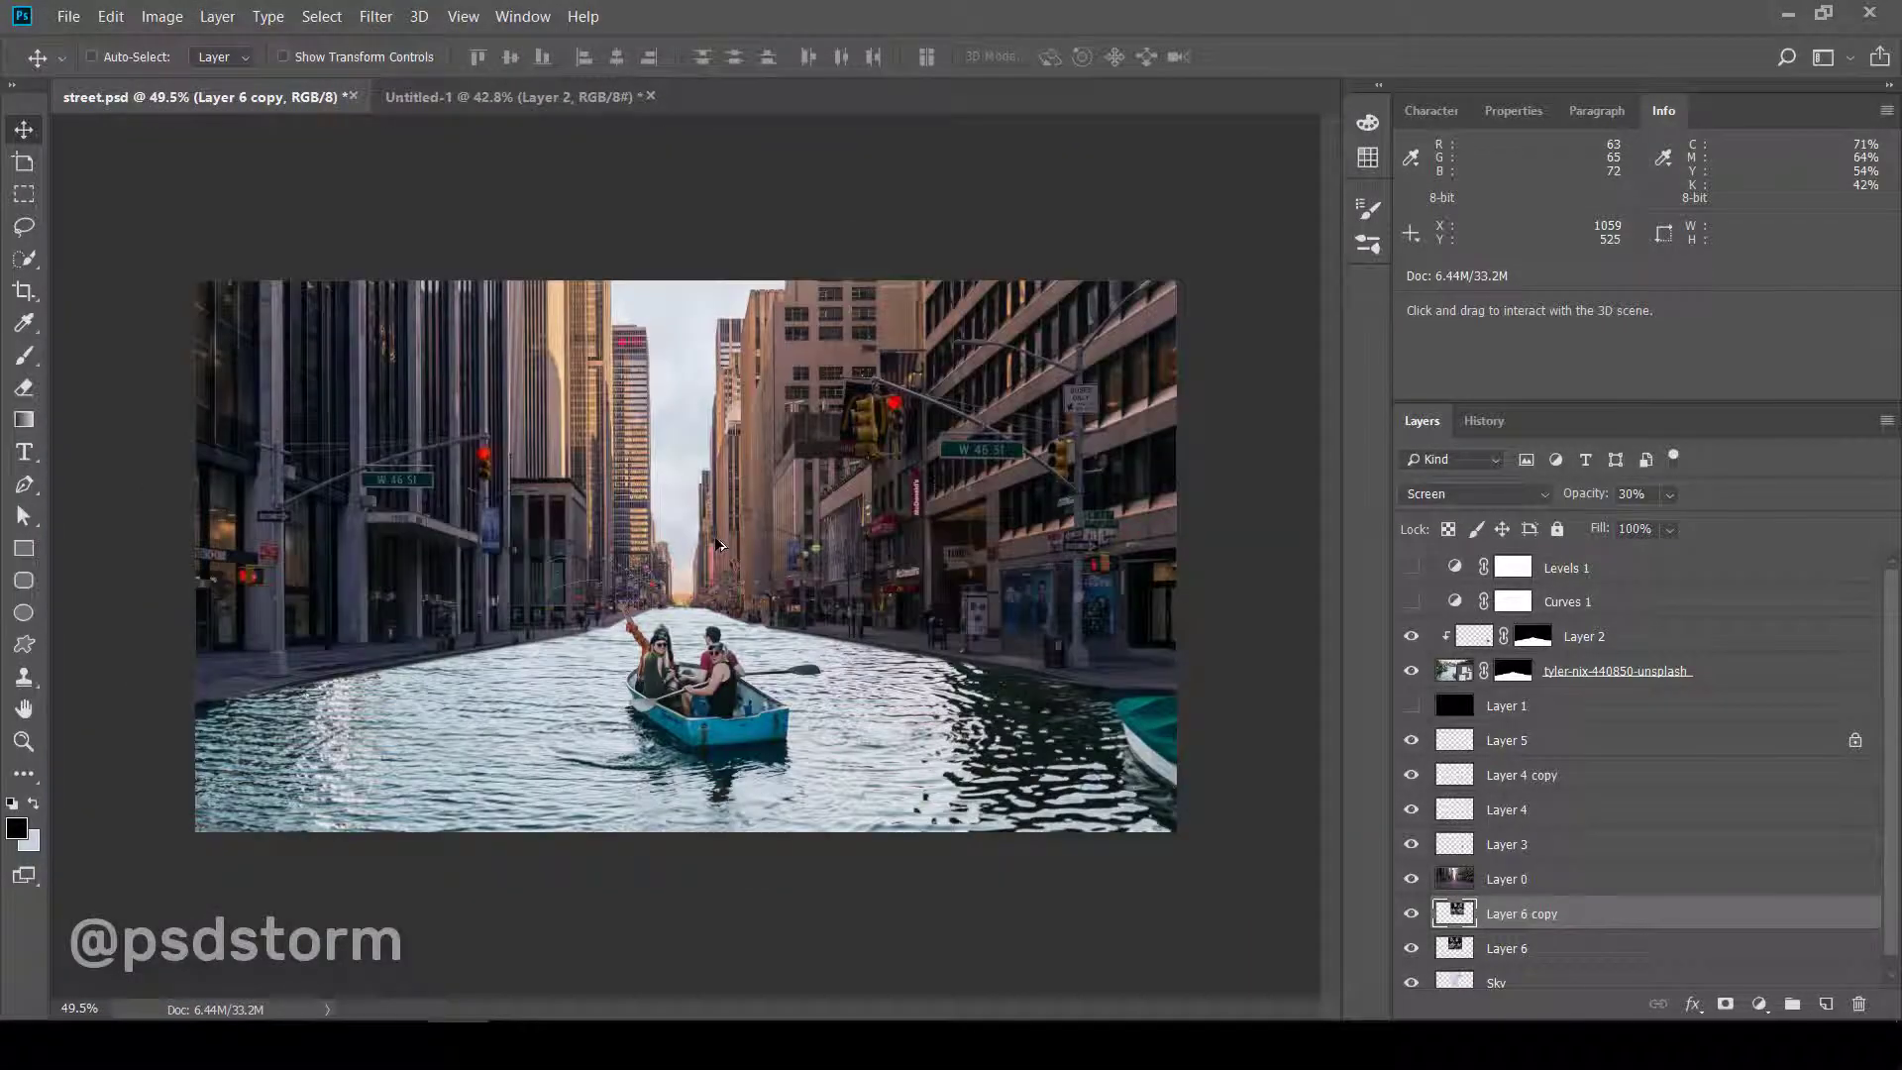
scroll(691, 561, "up", 2, "alt")
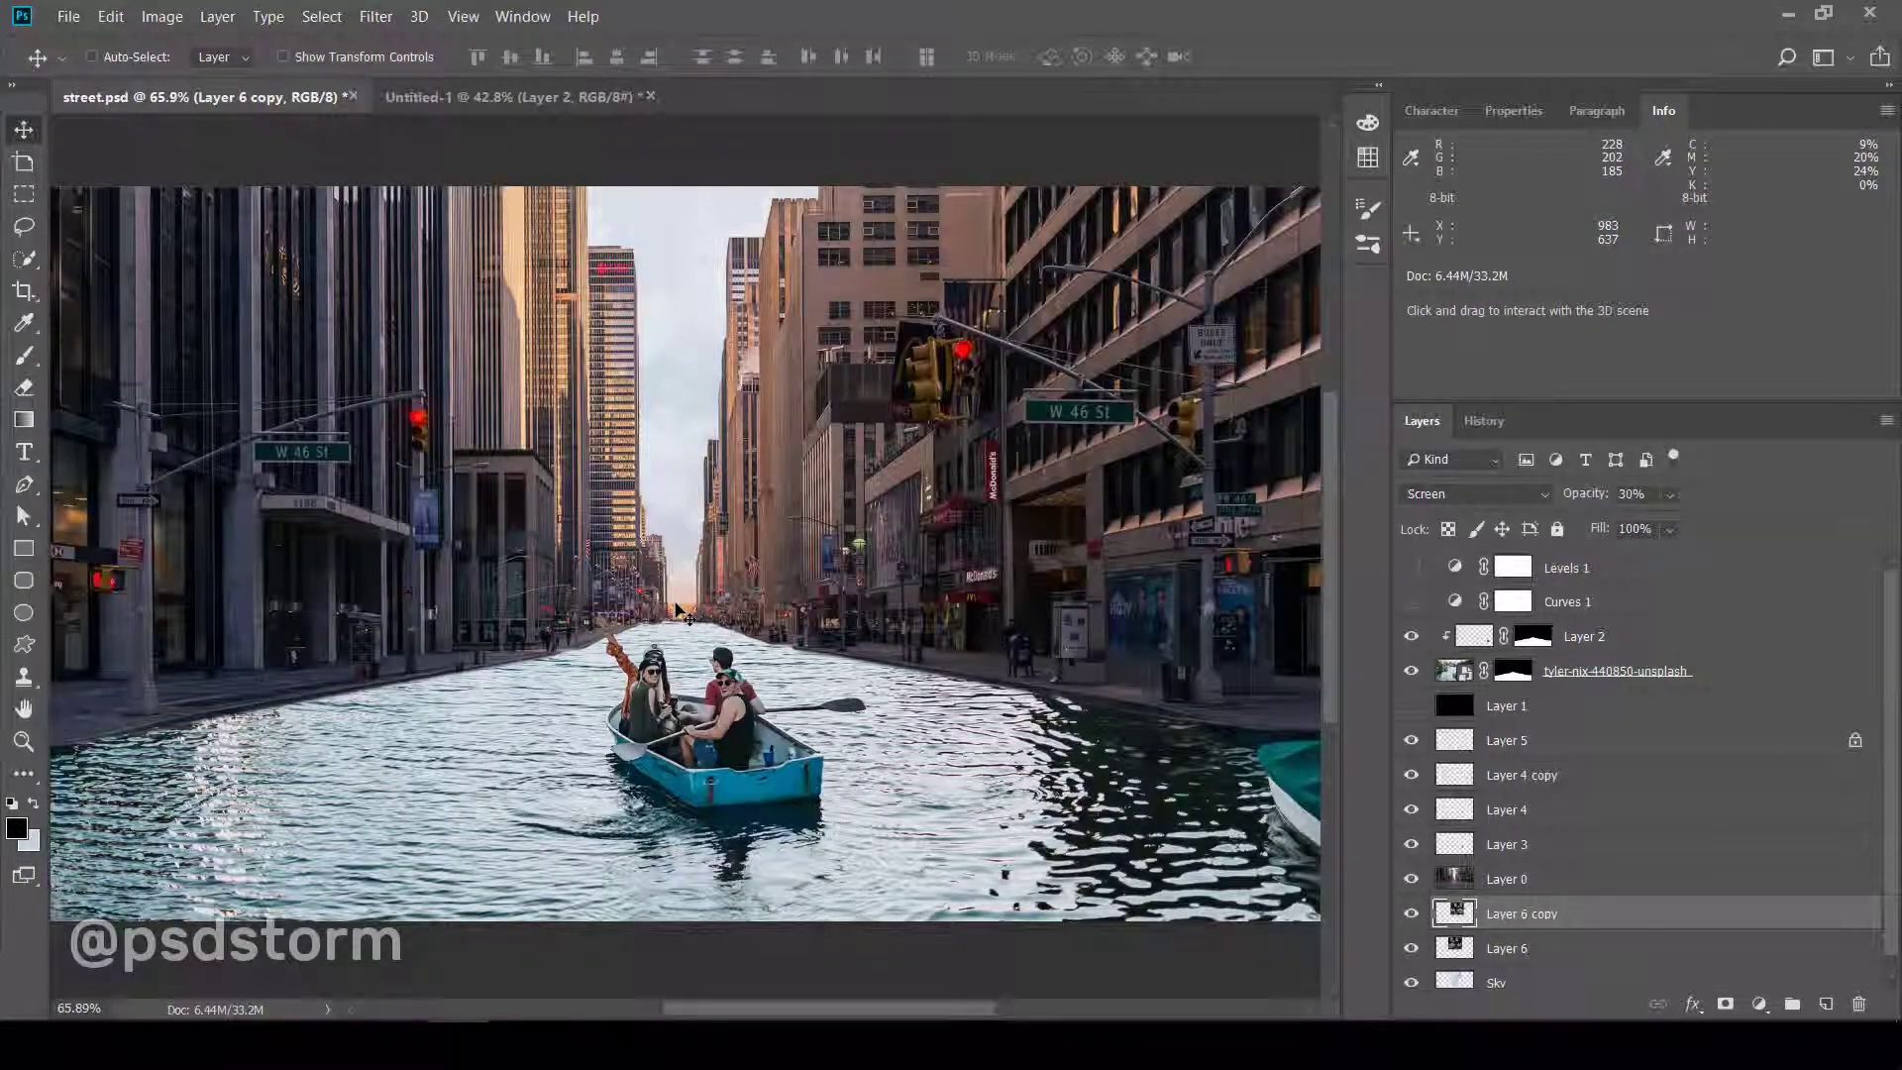
scroll(676, 608, "up", 1, "alt")
scroll(674, 607, "down", 2, "alt")
scroll(674, 607, "up", 1, "alt")
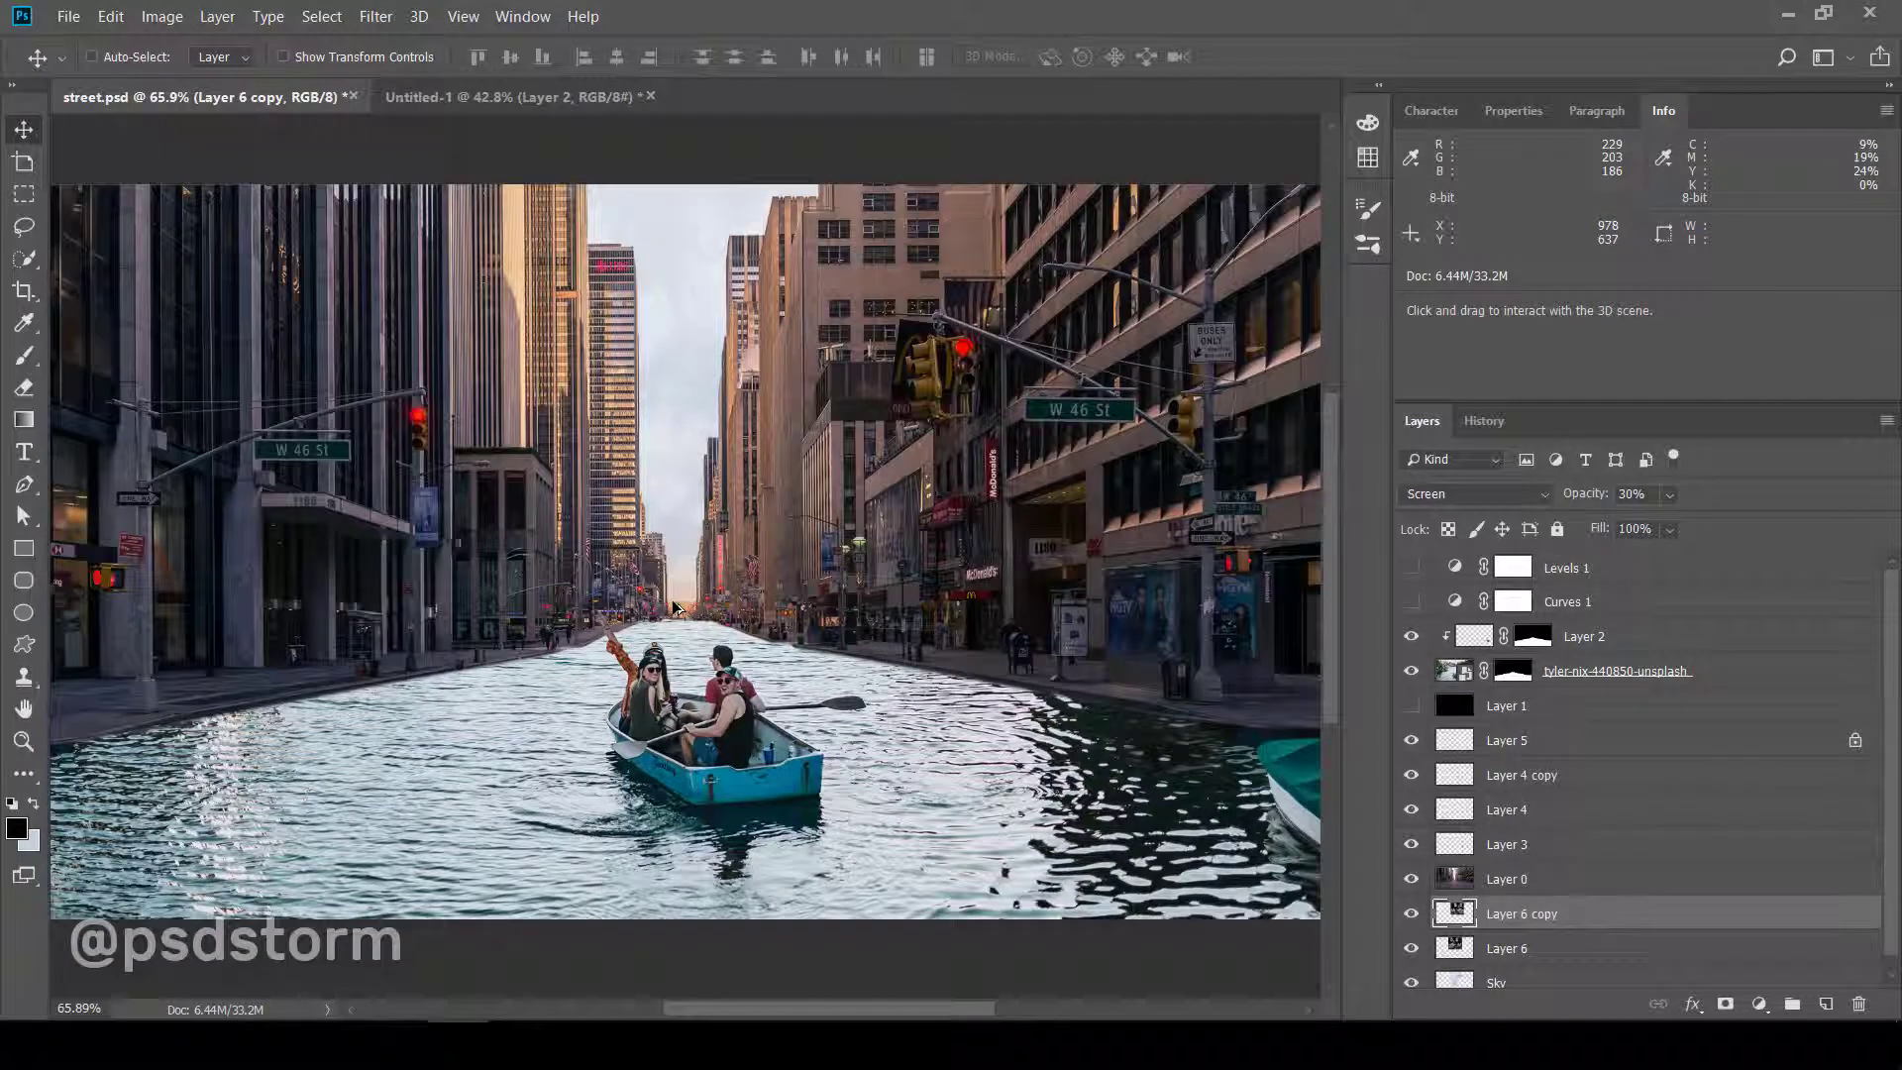
scroll(674, 608, "down", 2, "alt")
scroll(673, 607, "up", 1, "alt")
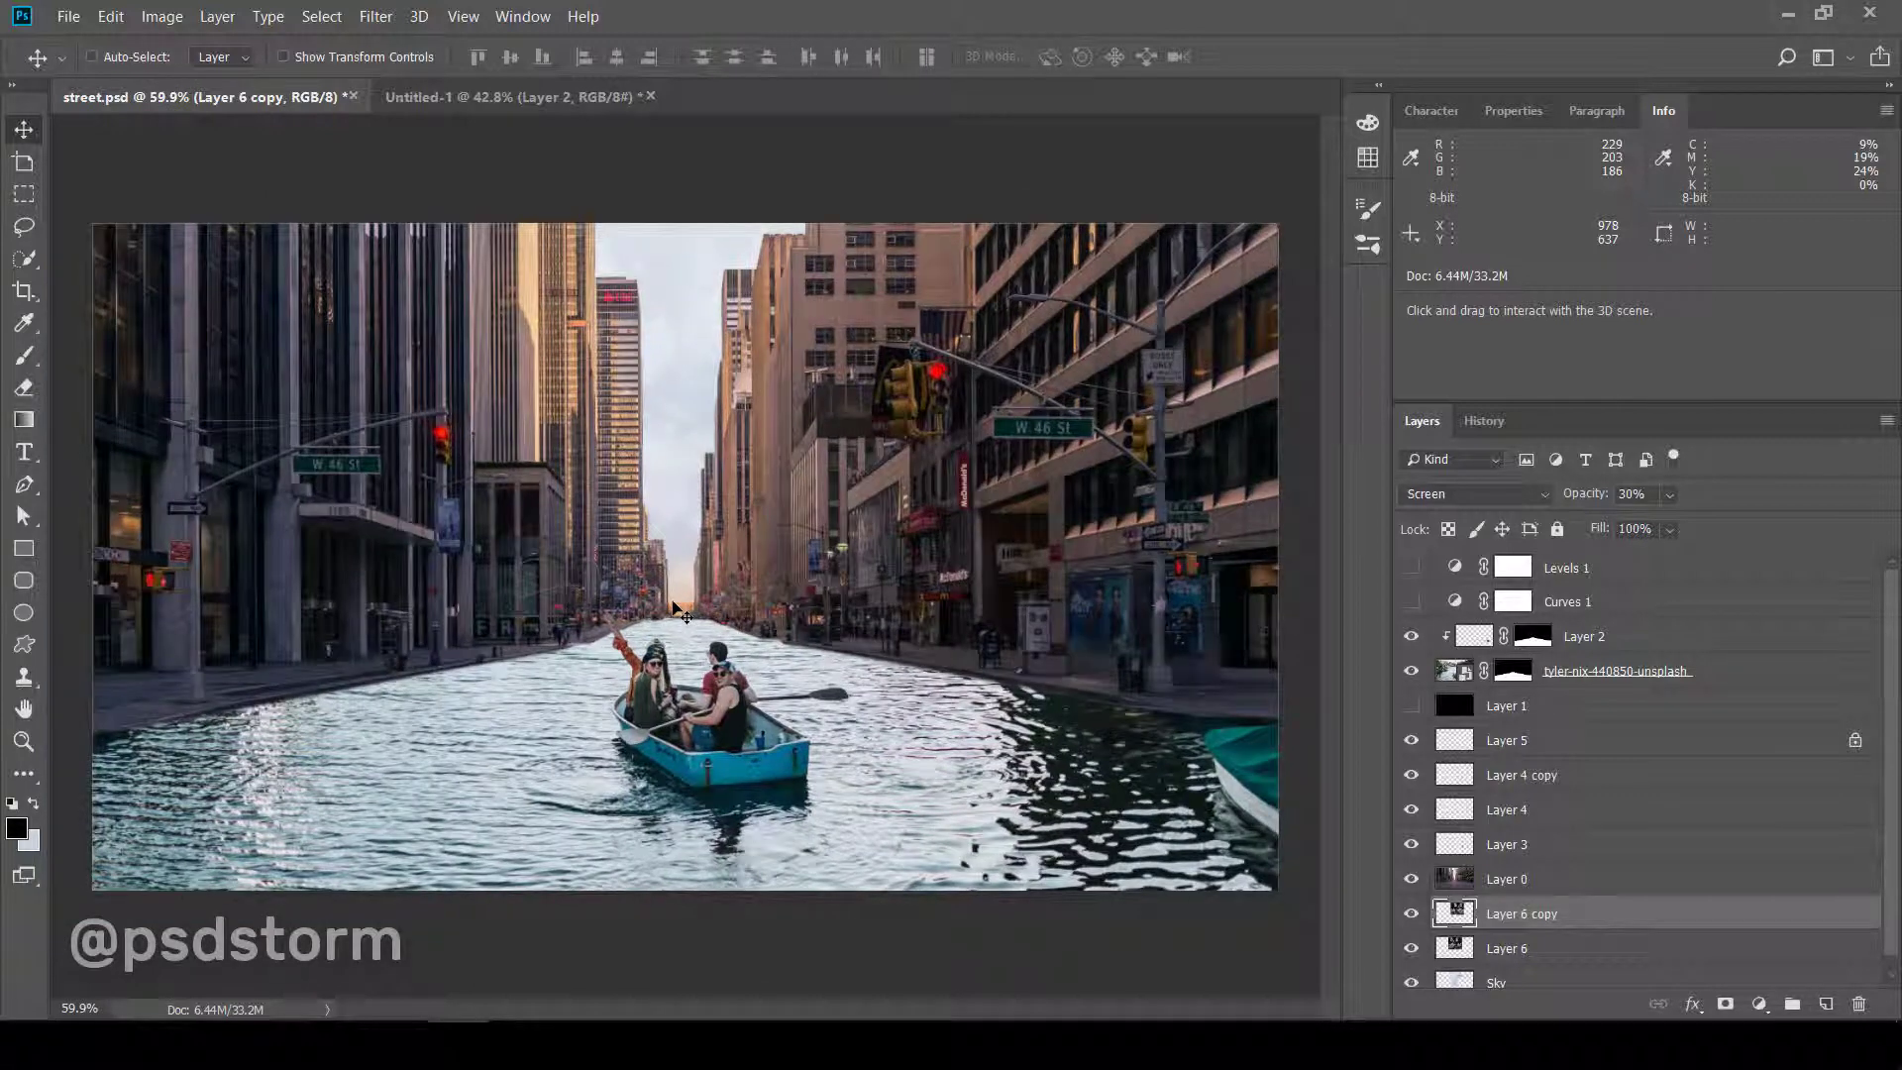
- Close the Info panel group with F8 and inspect the clouded street sky
key("F8")
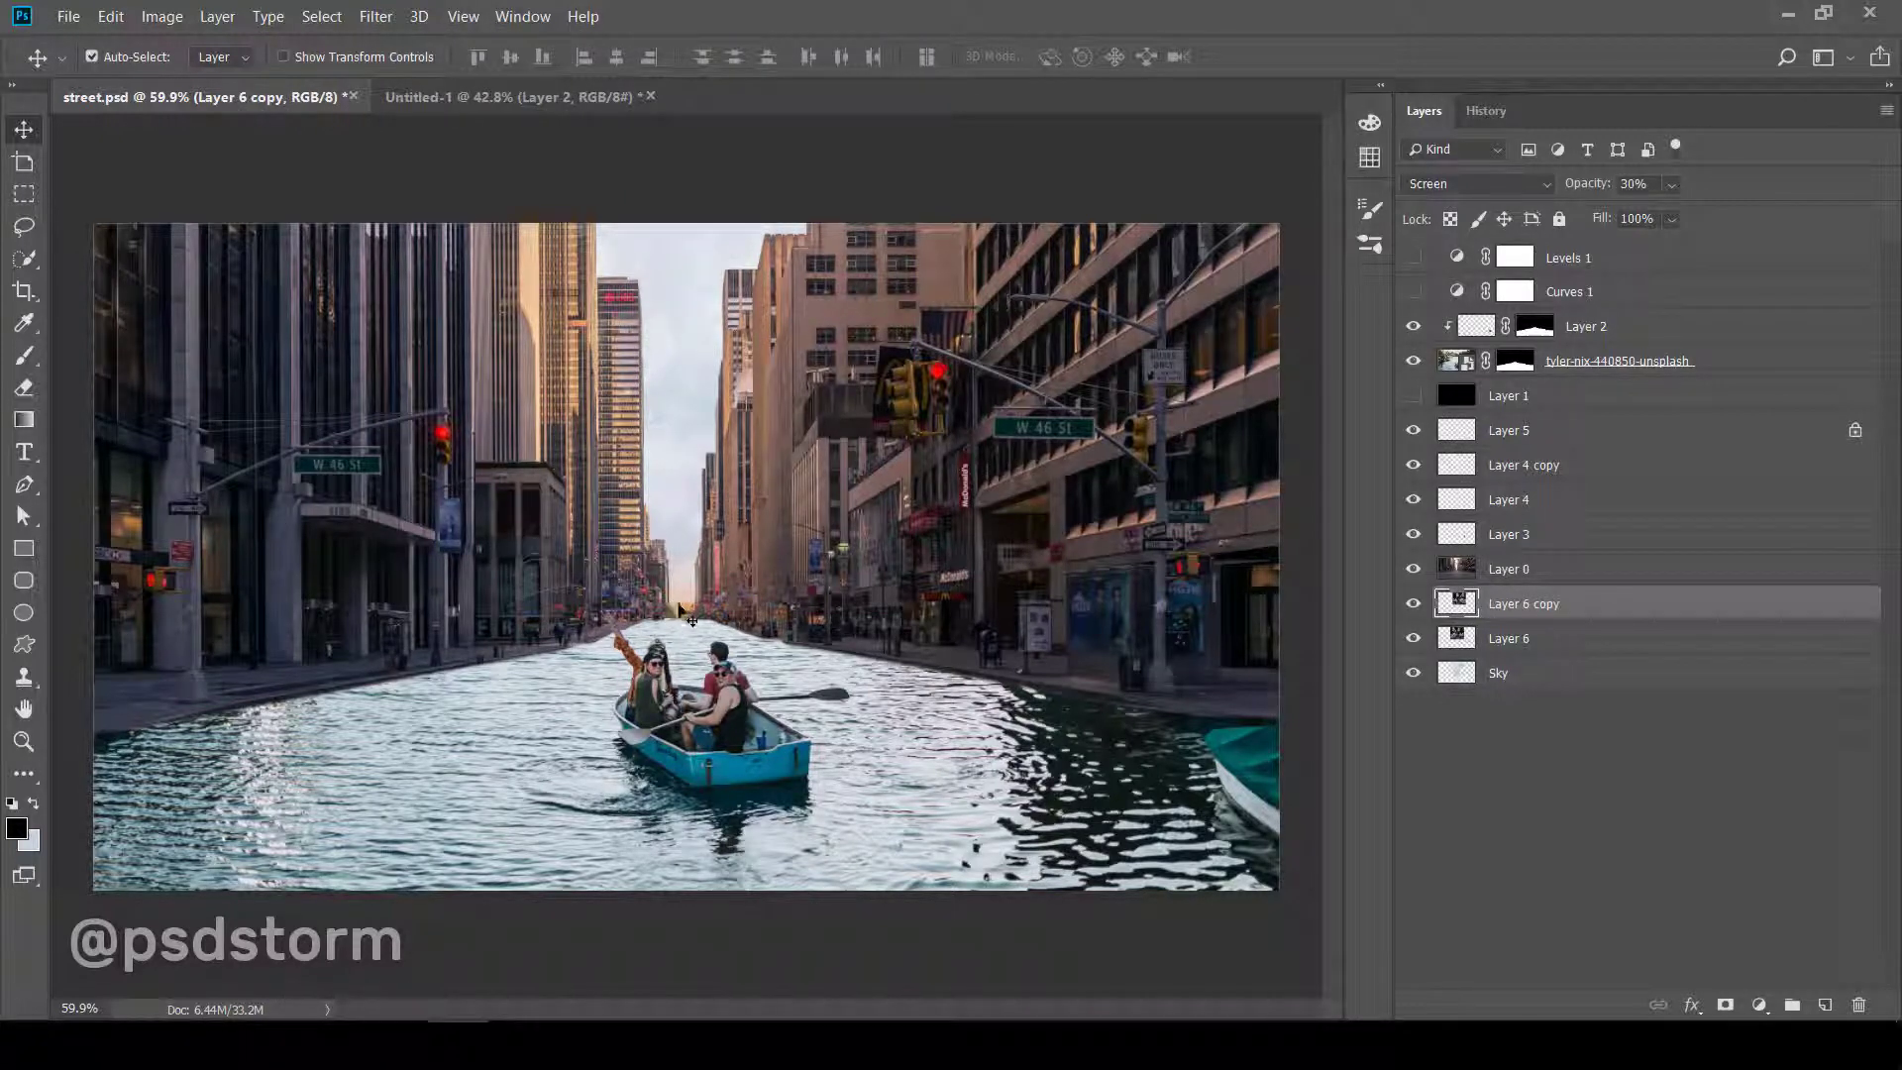
scroll(749, 273, "up", 2)
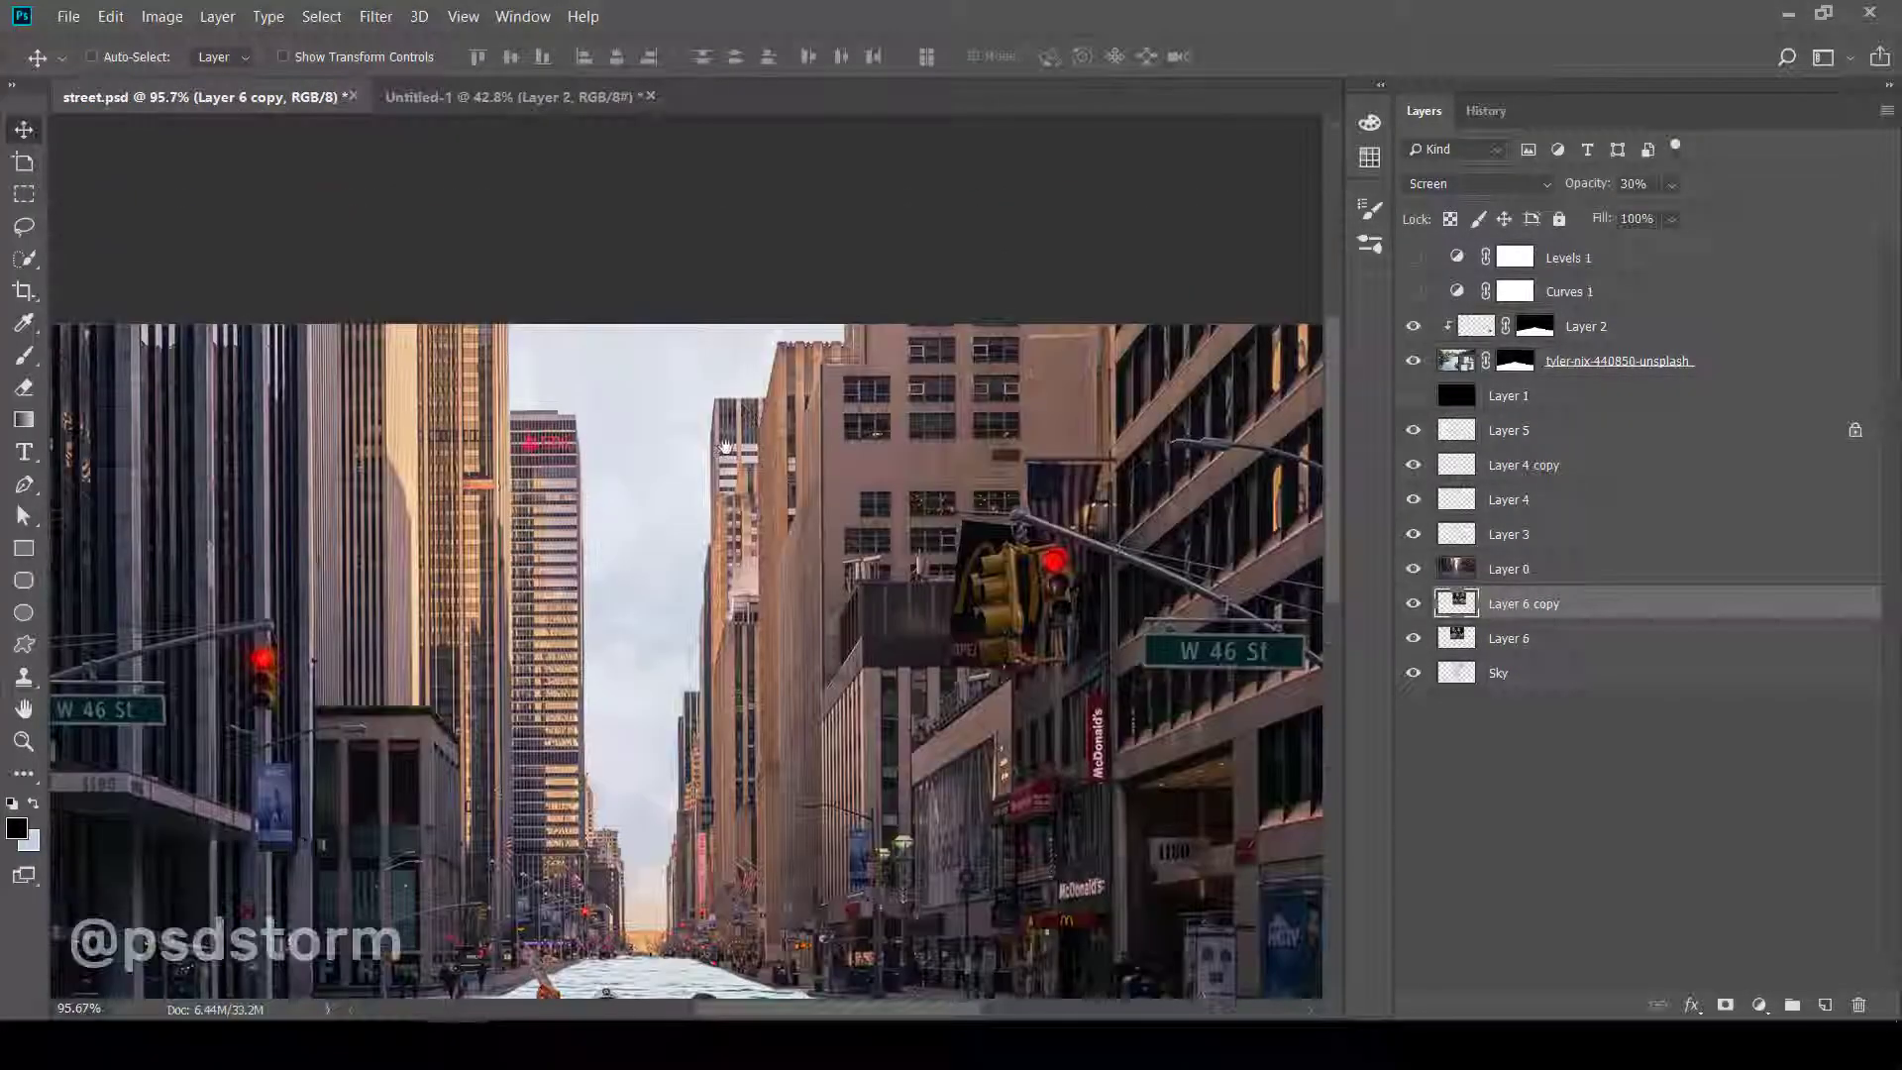
scroll(684, 547, "up", 2)
scroll(684, 548, "up", 1)
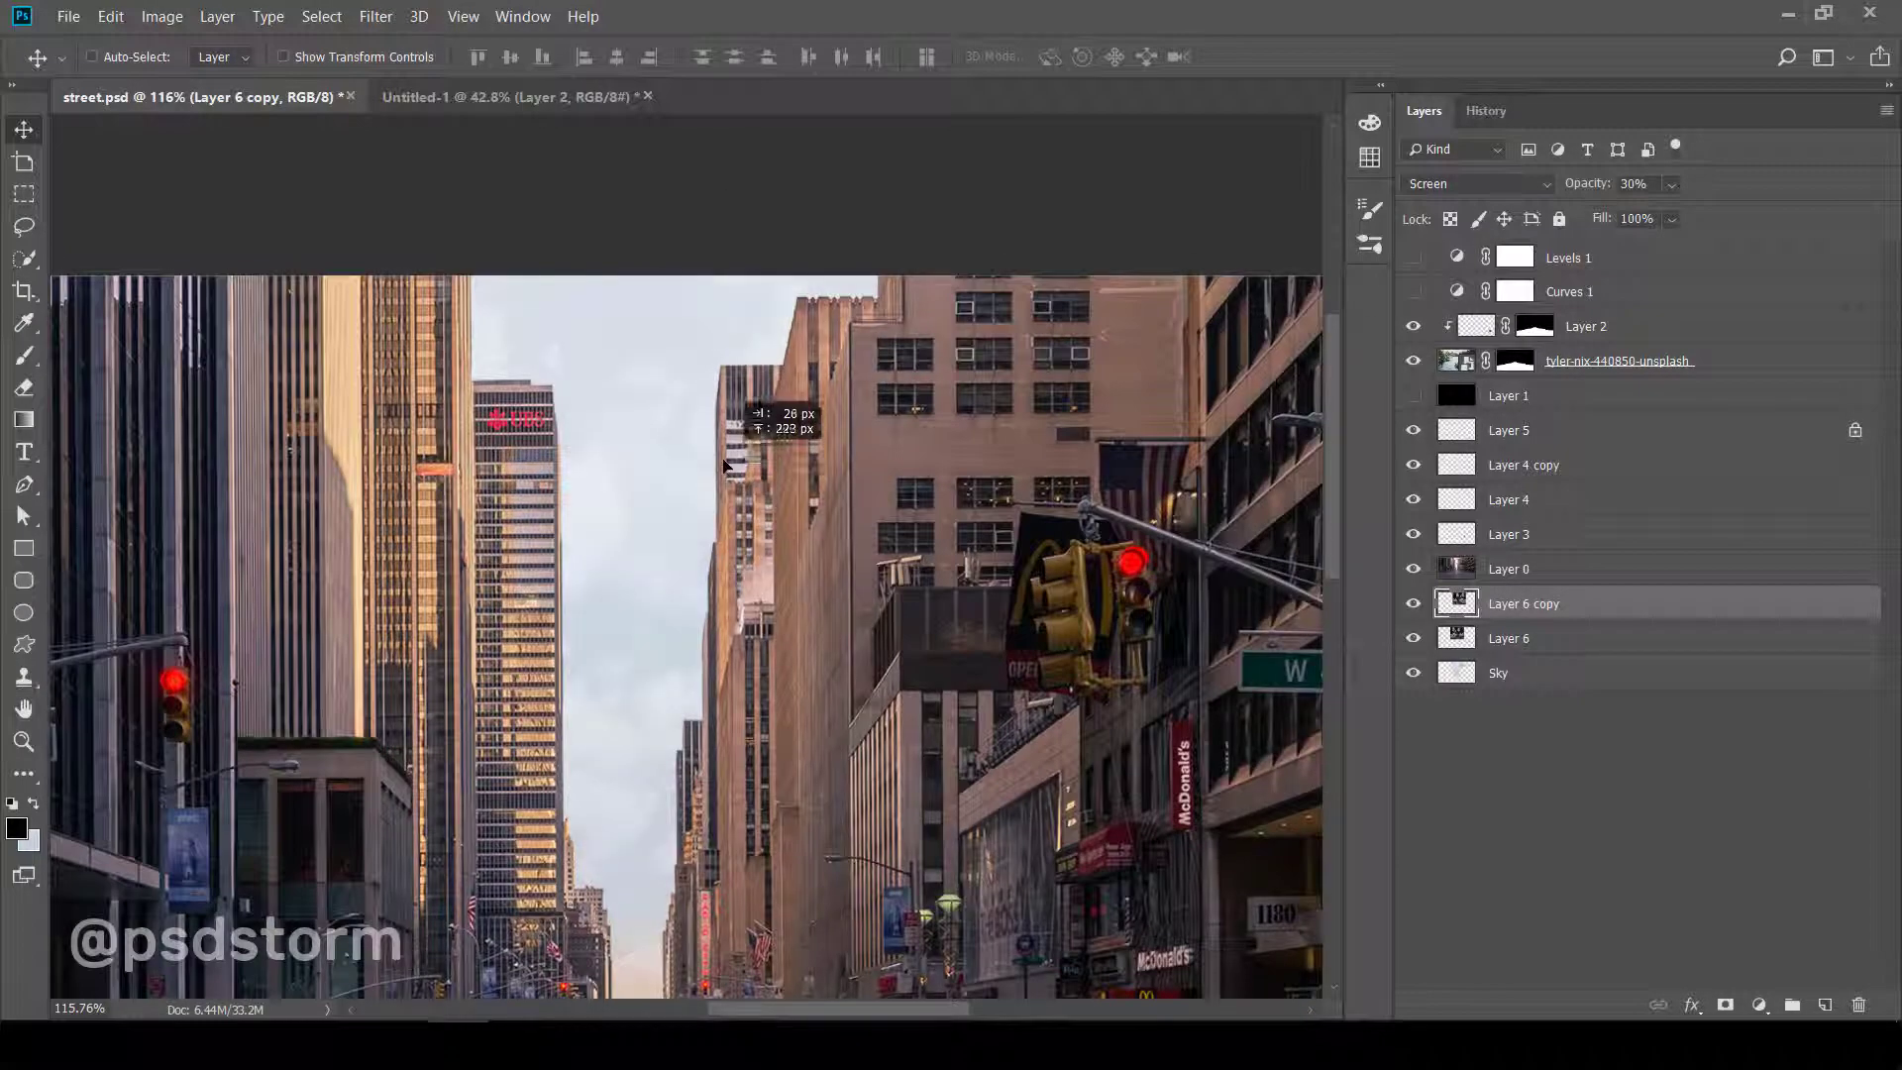
scroll(723, 466, "down", 5)
scroll(691, 657, "up", 4)
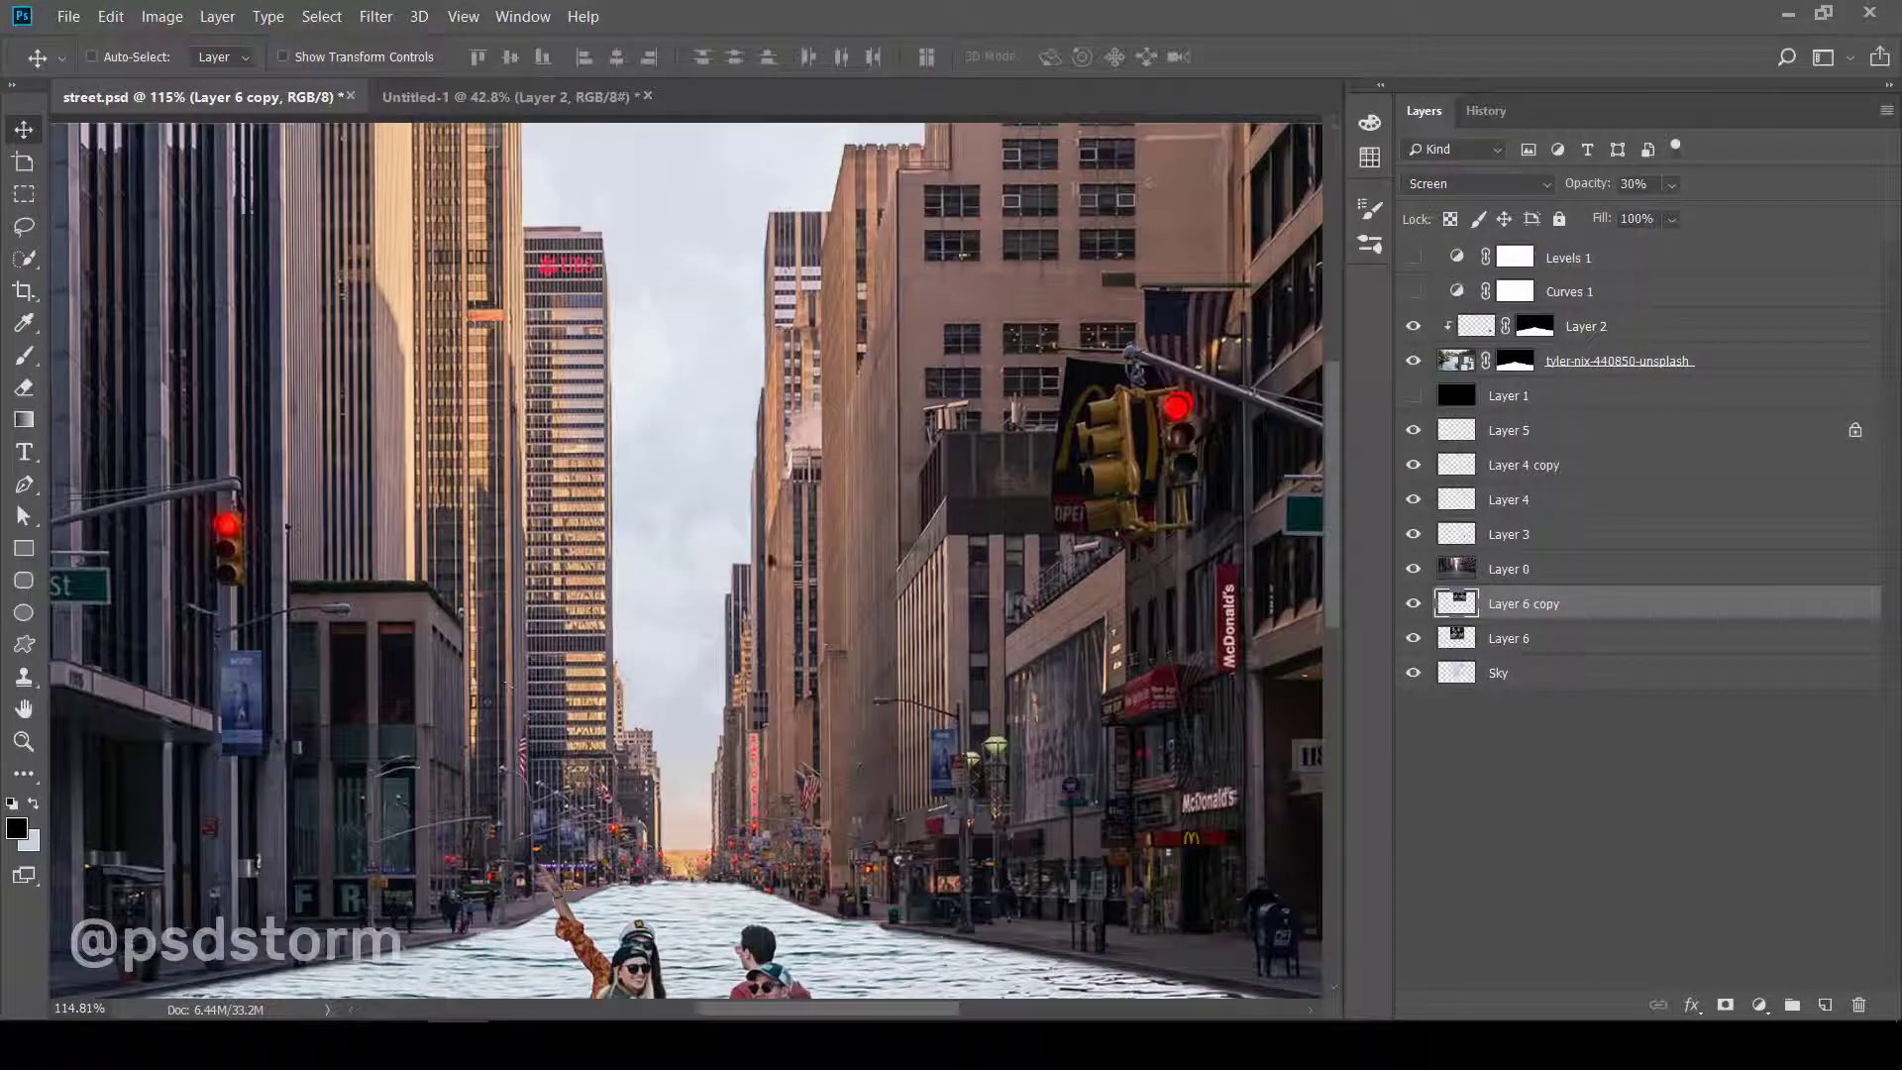
scroll(946, 567, "up", 1)
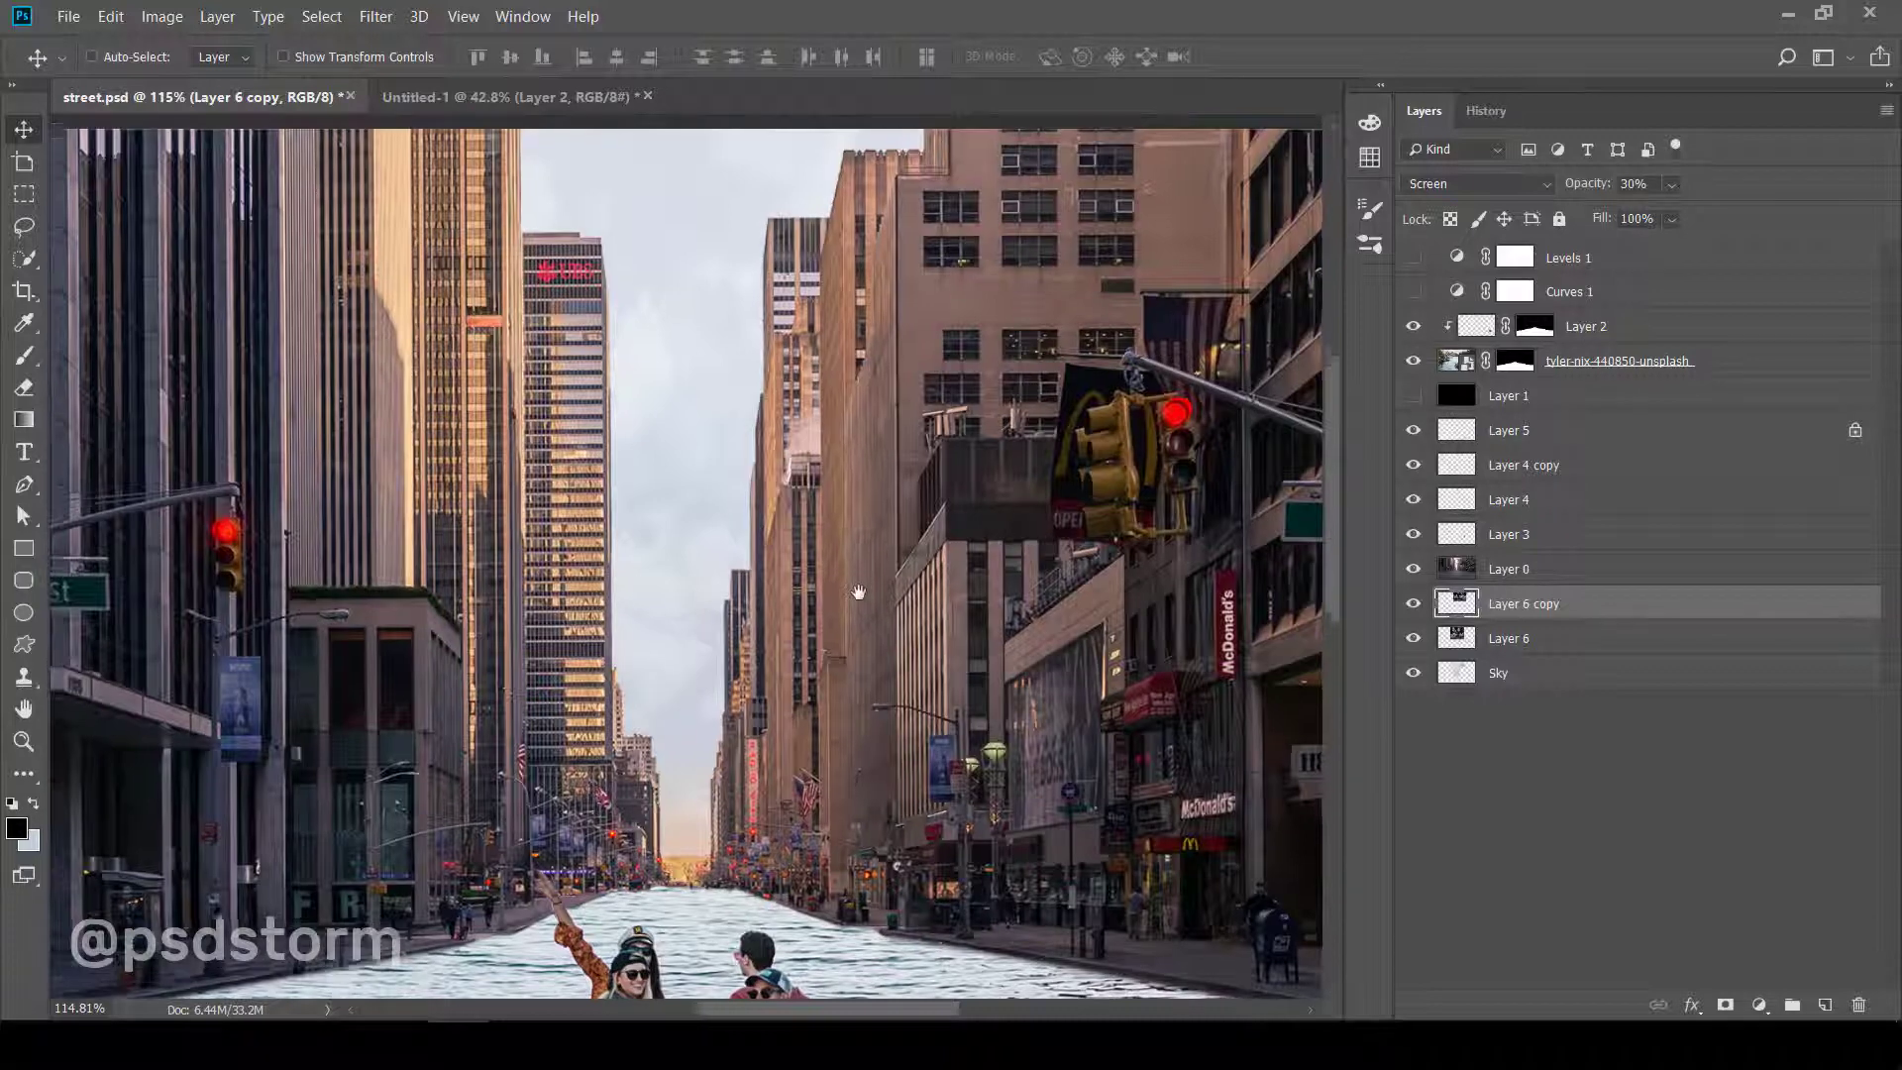
scroll(860, 602, "up", 1)
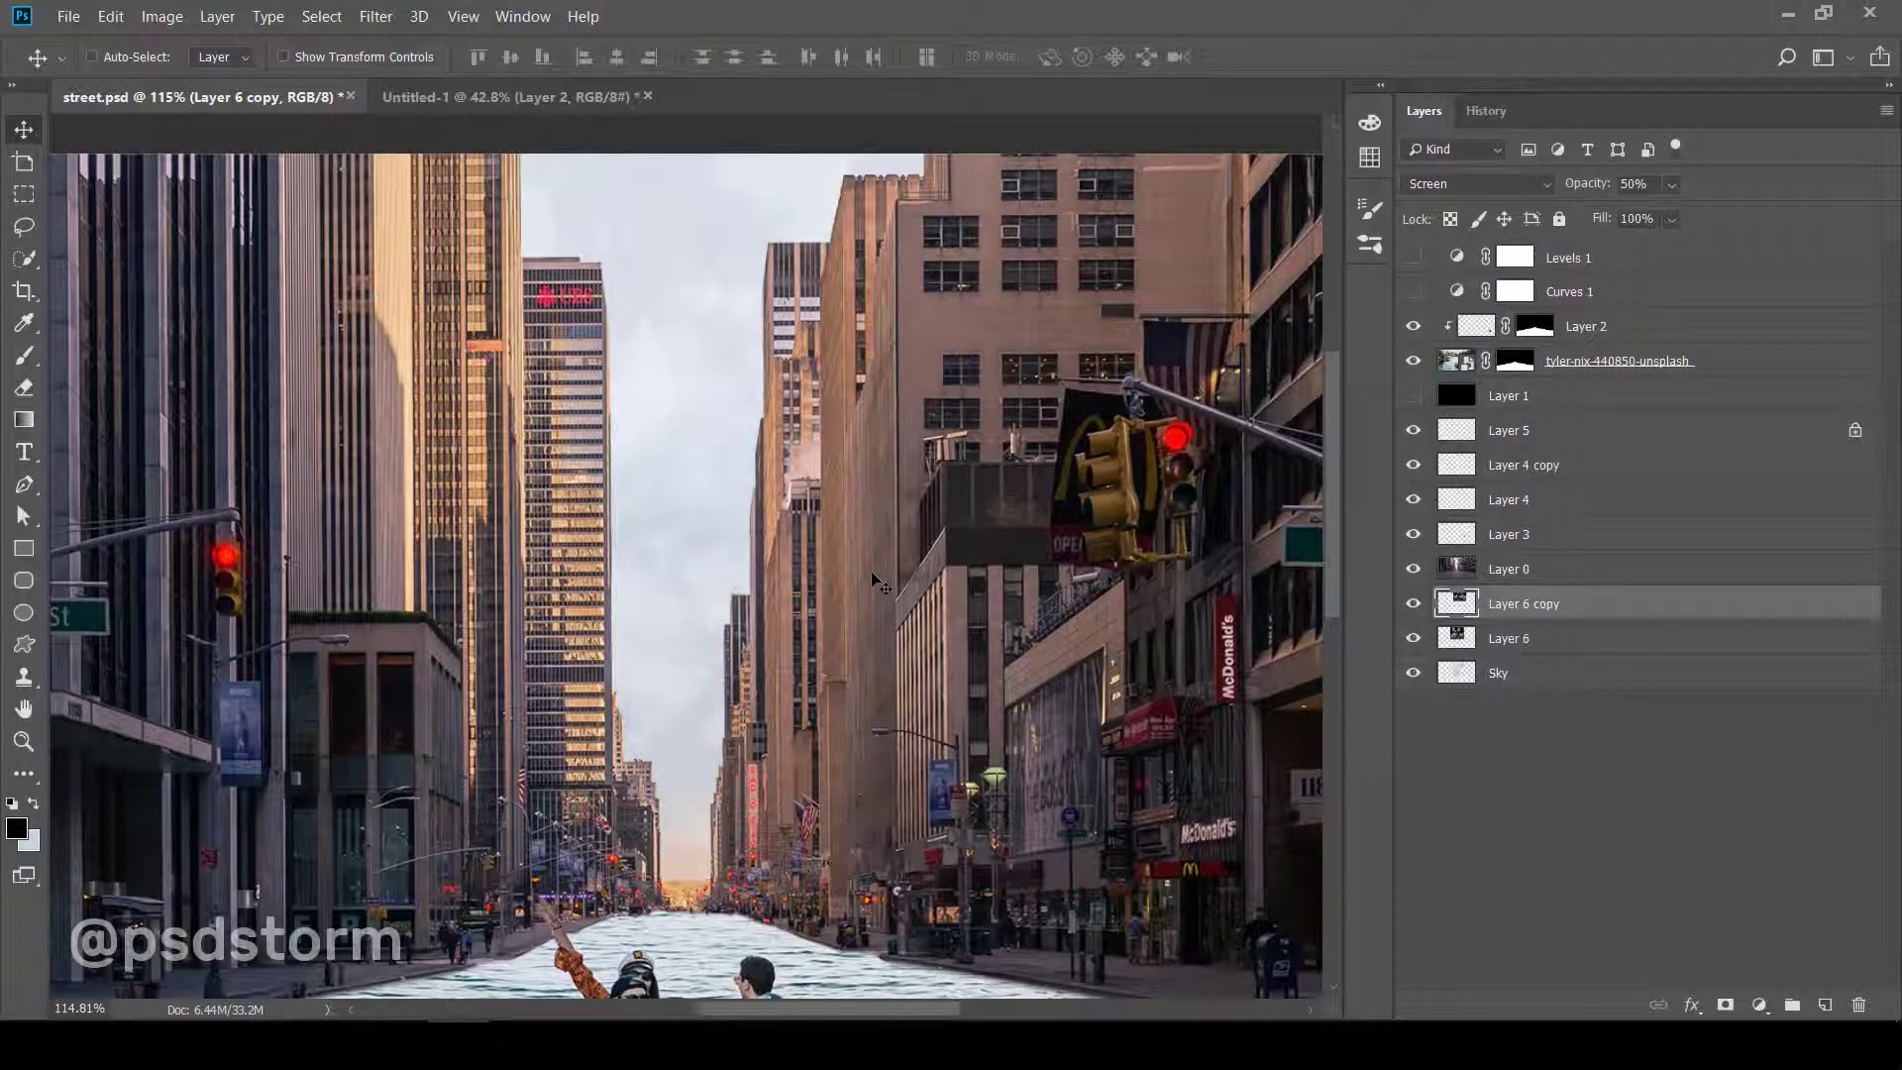
scroll(881, 582, "down", 3)
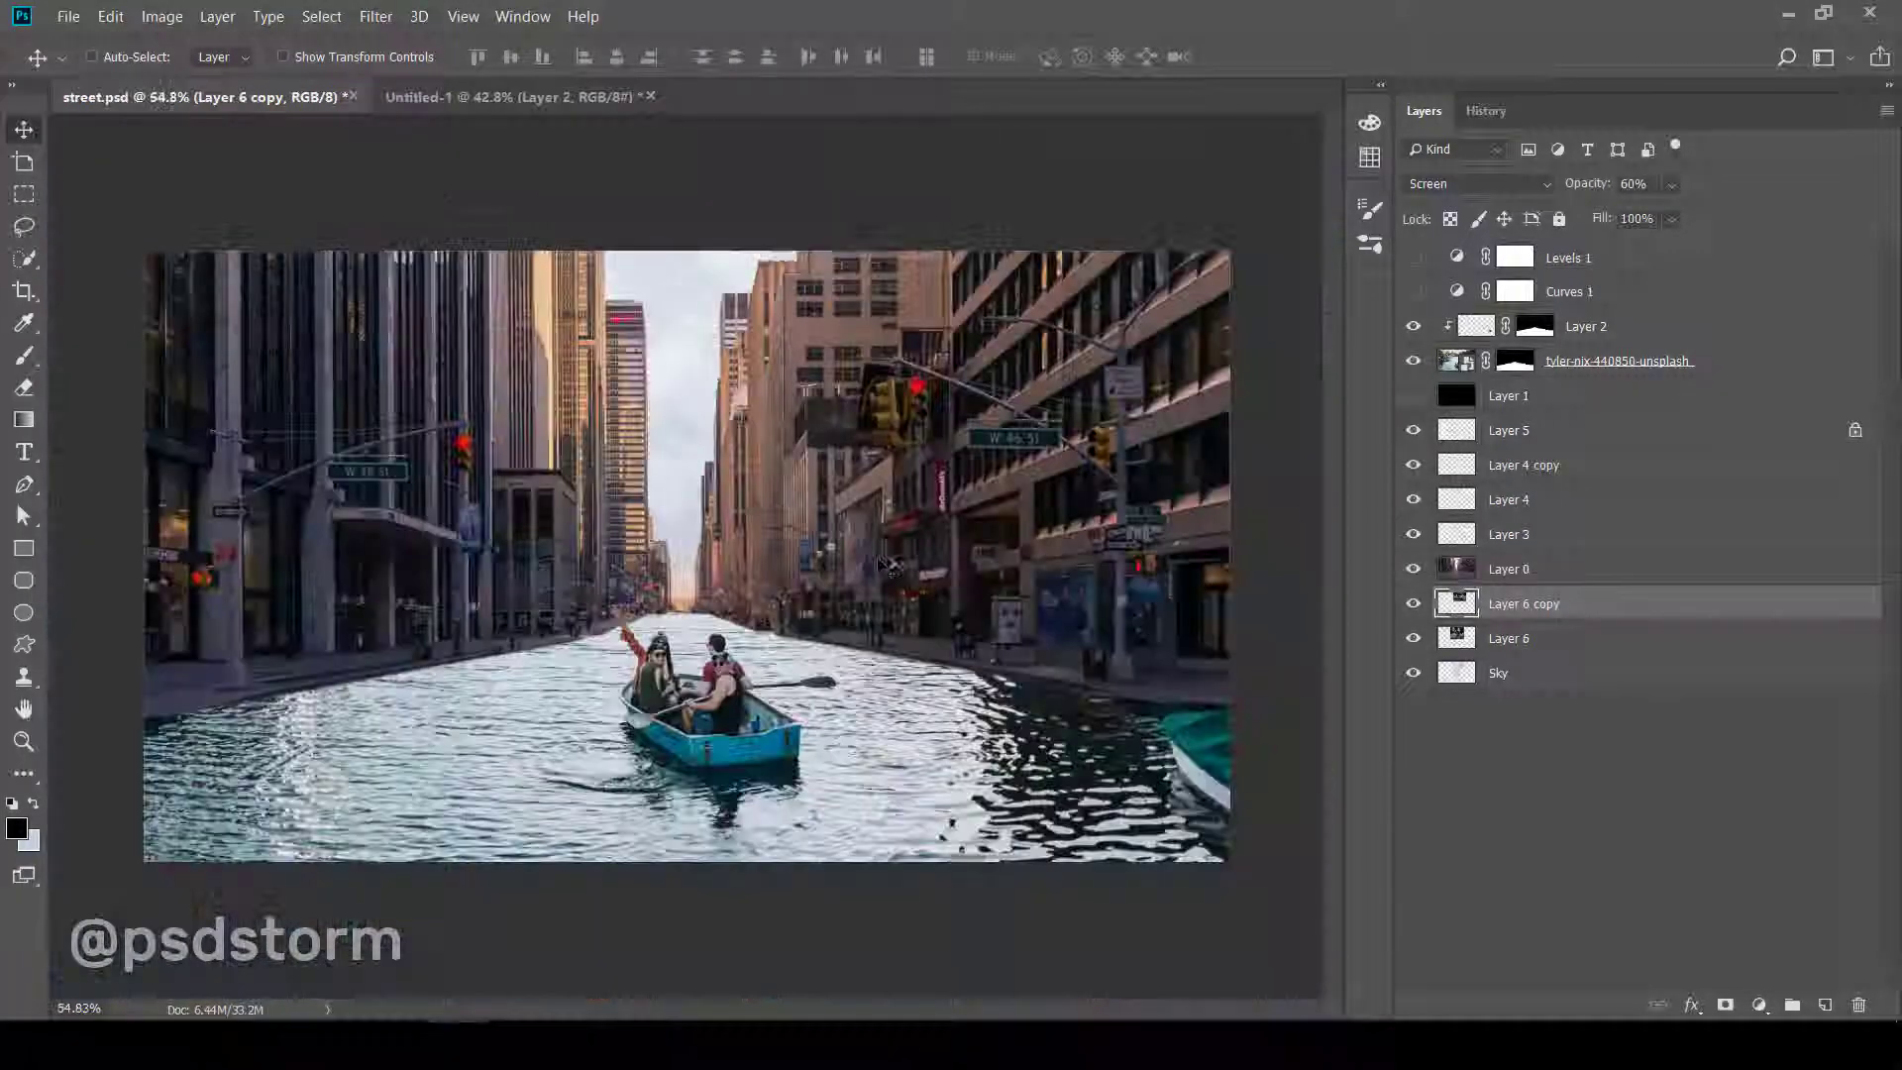
scroll(793, 515, "up", 2)
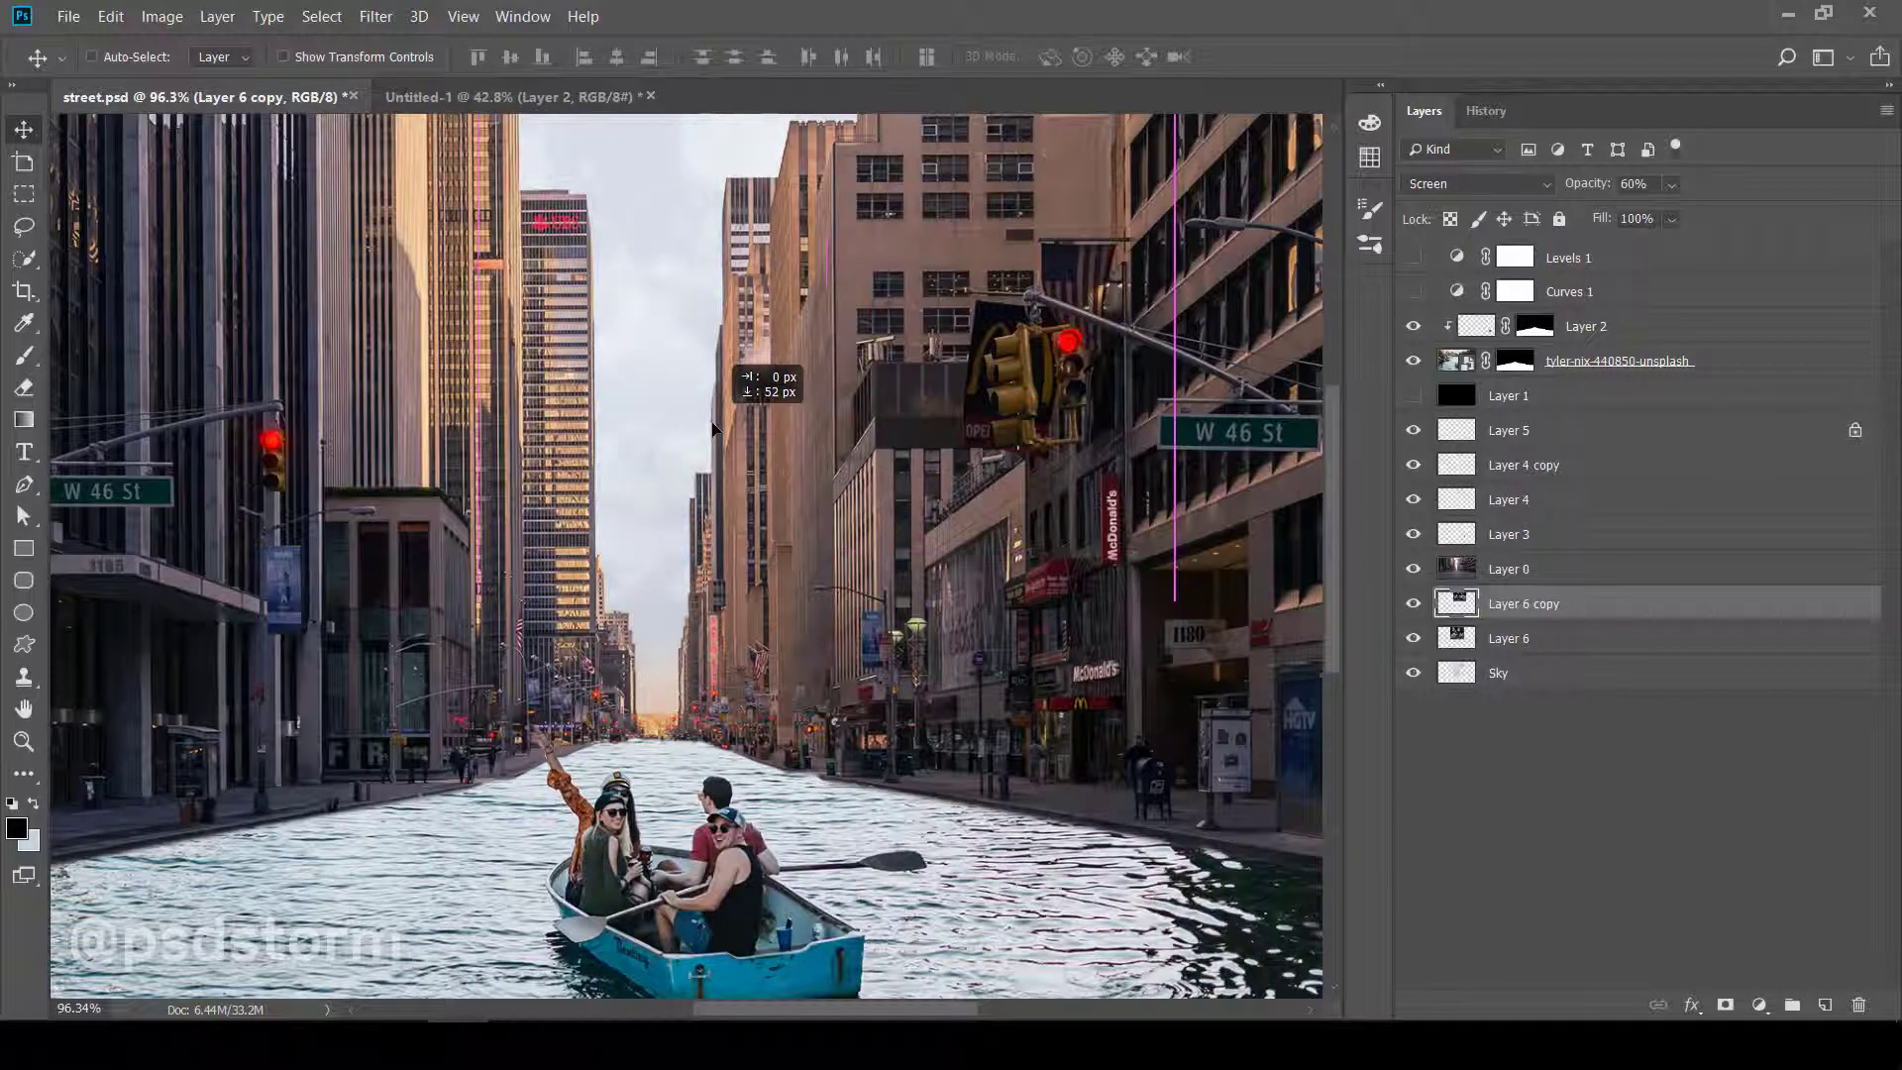
- Resize the Soft Round brush to 83 px, then 10 px, and paint black to reveal the car at the horizon
scroll(696, 420, "down", 5)
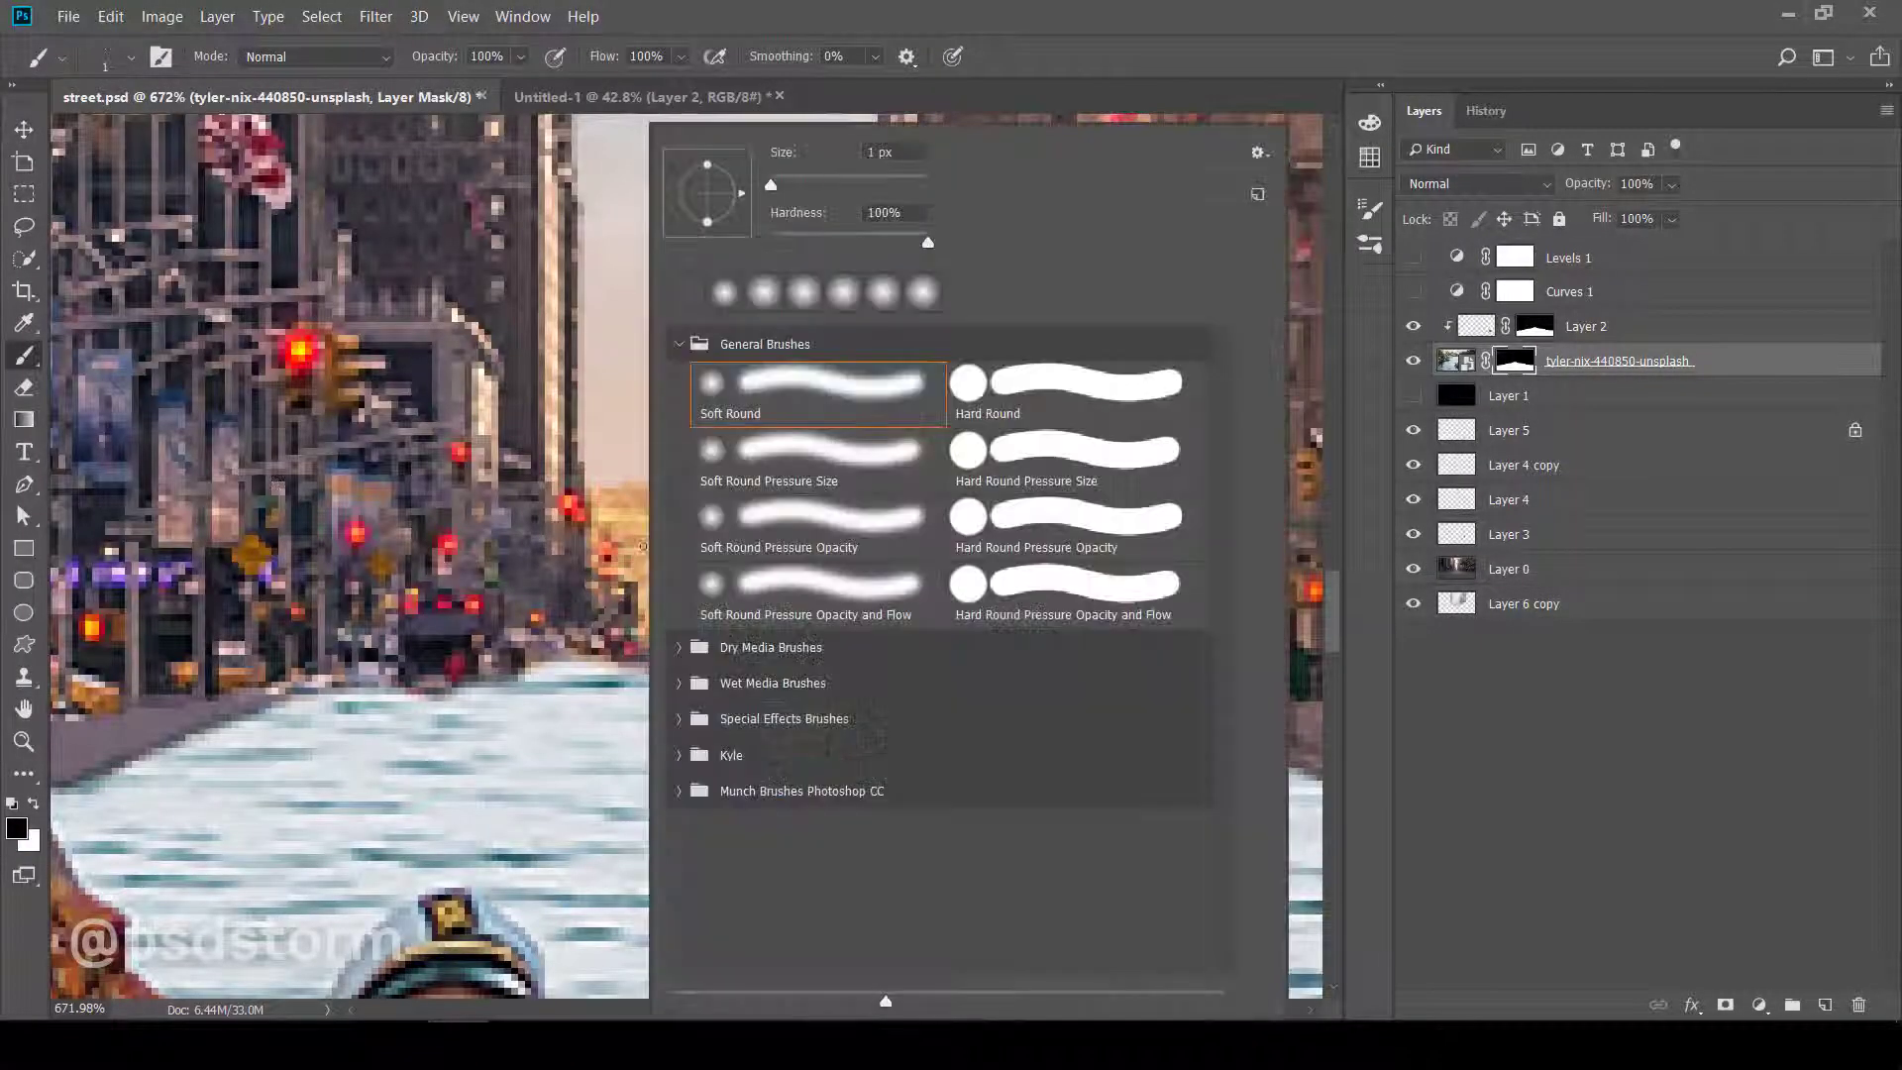
left_click_drag(812, 181, 822, 182)
key("Return")
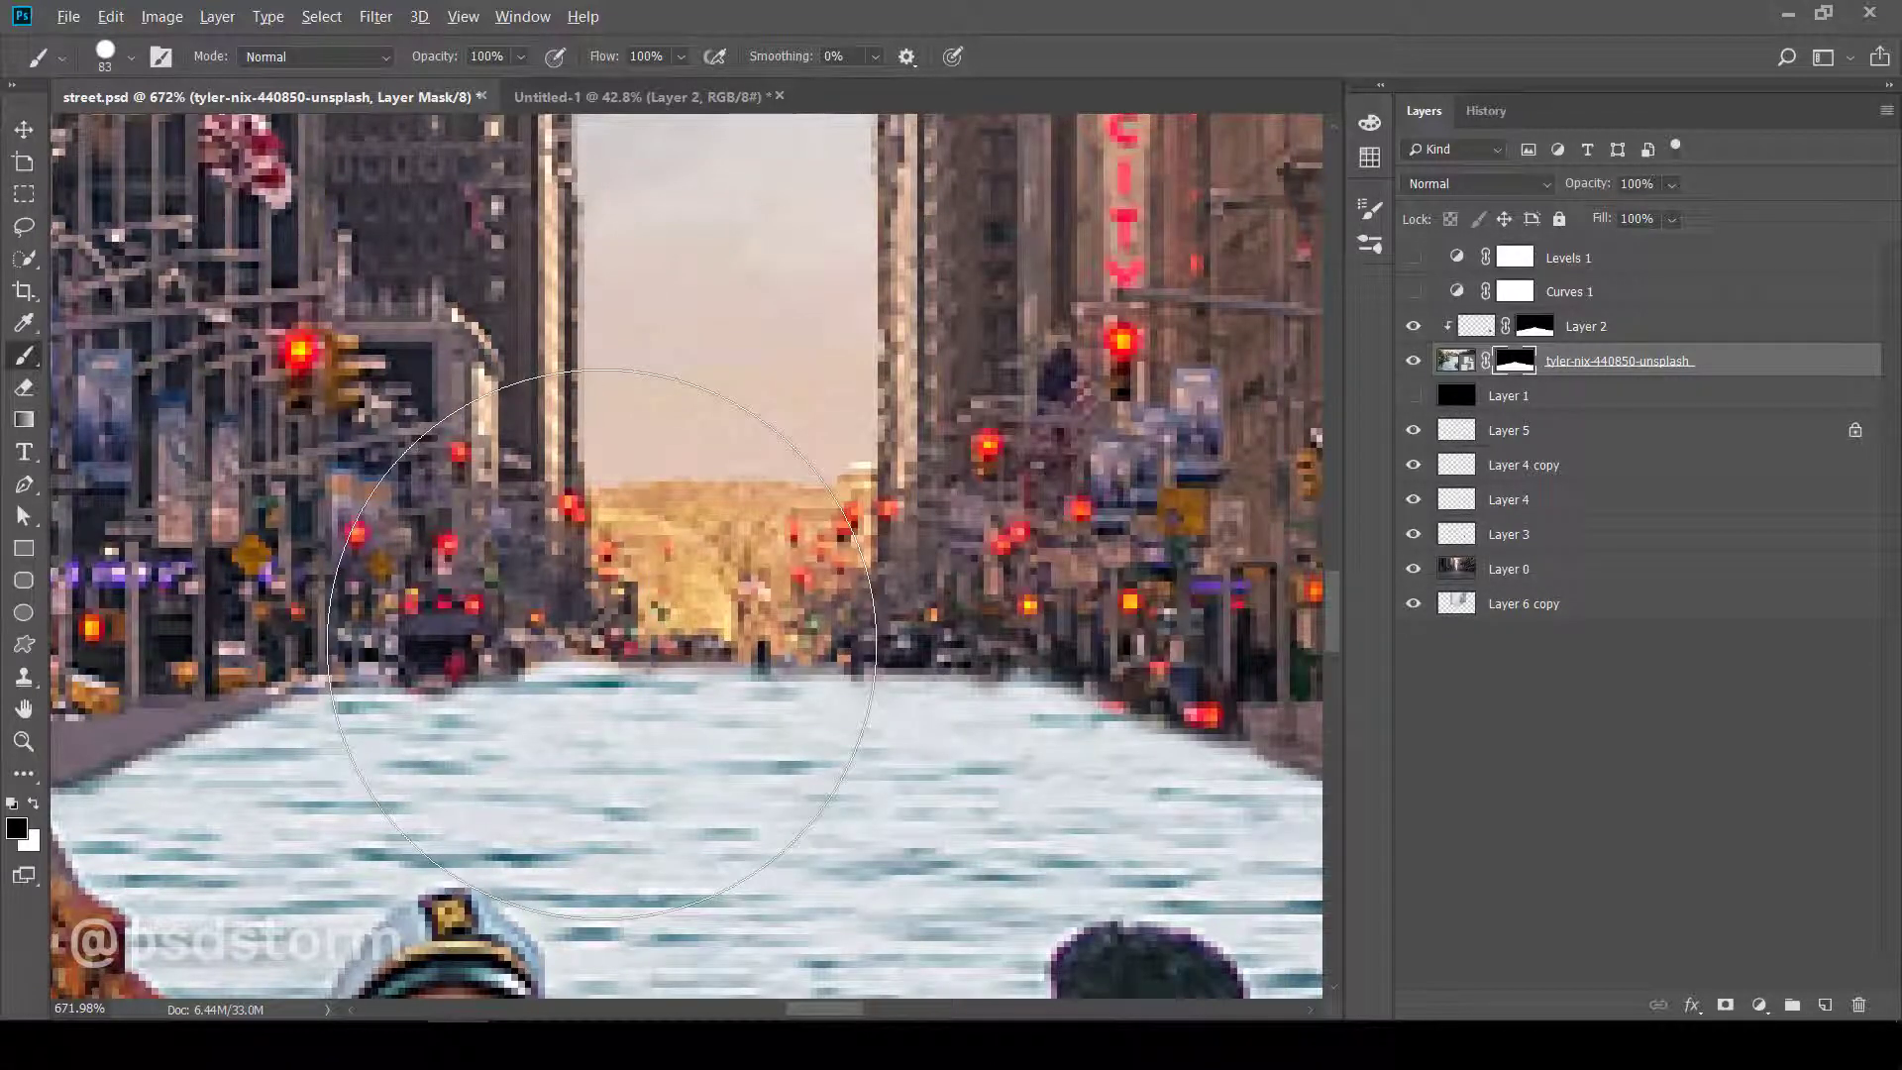
key("bracketleft")
key("bracketleft")
key("bracketleft")
left_click_drag(453, 738, 438, 717)
key("x")
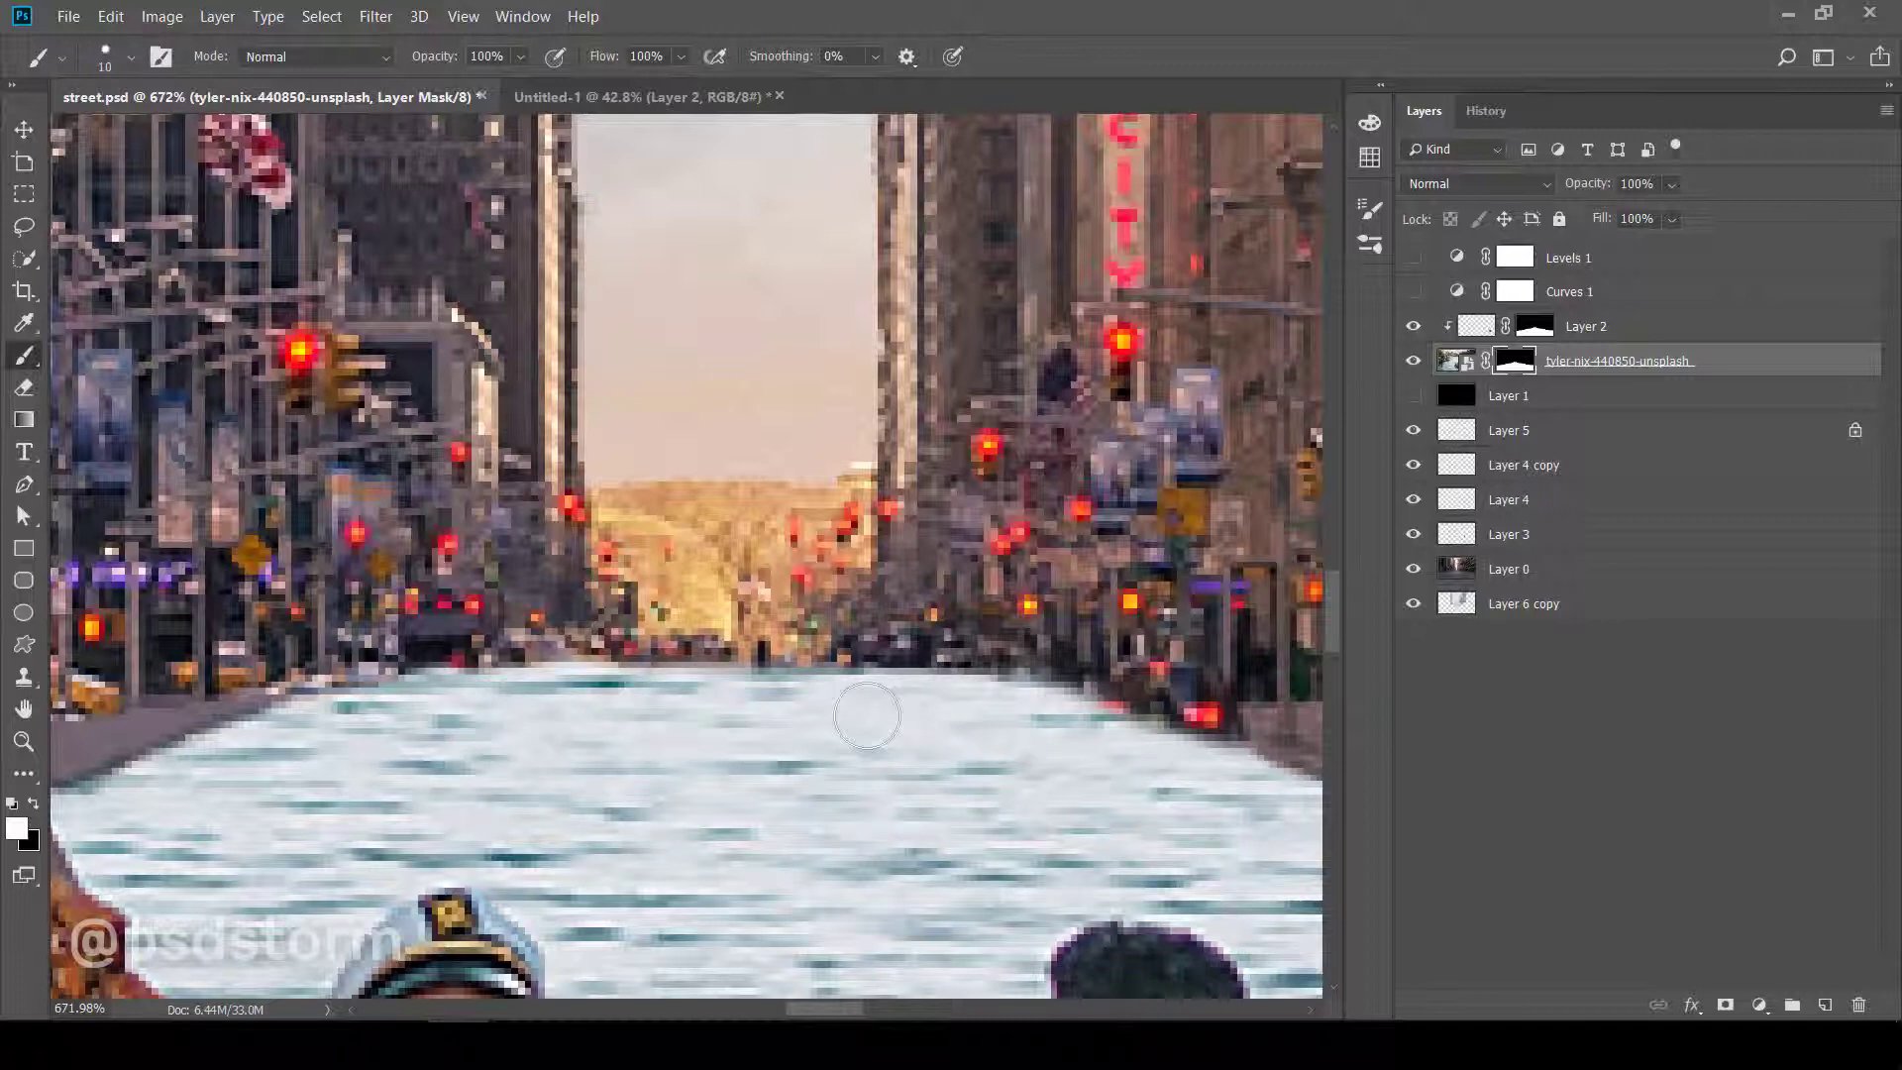
- Make Layer 2 active with colours reset to black and white, and bring the hazy horizon into view
scroll(805, 712, "left", 2)
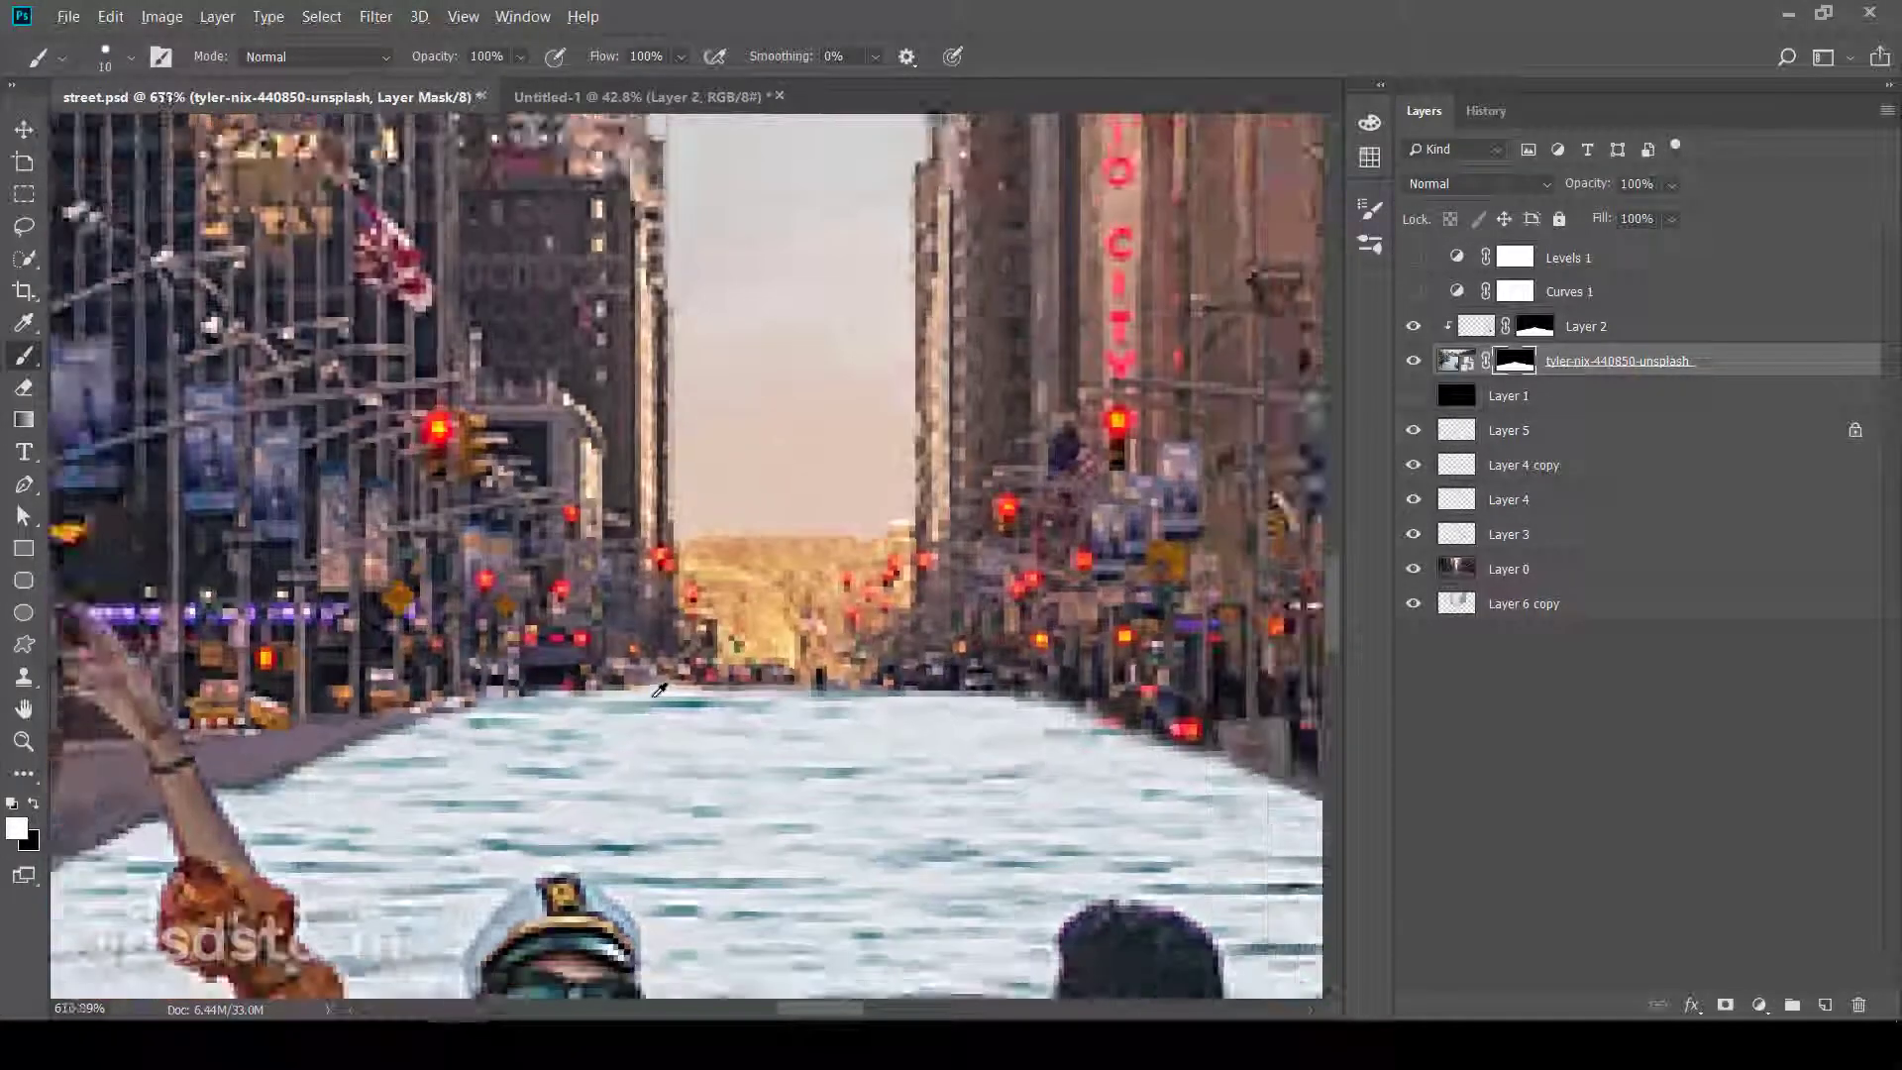
scroll(681, 733, "up", 2)
scroll(642, 740, "up", 2)
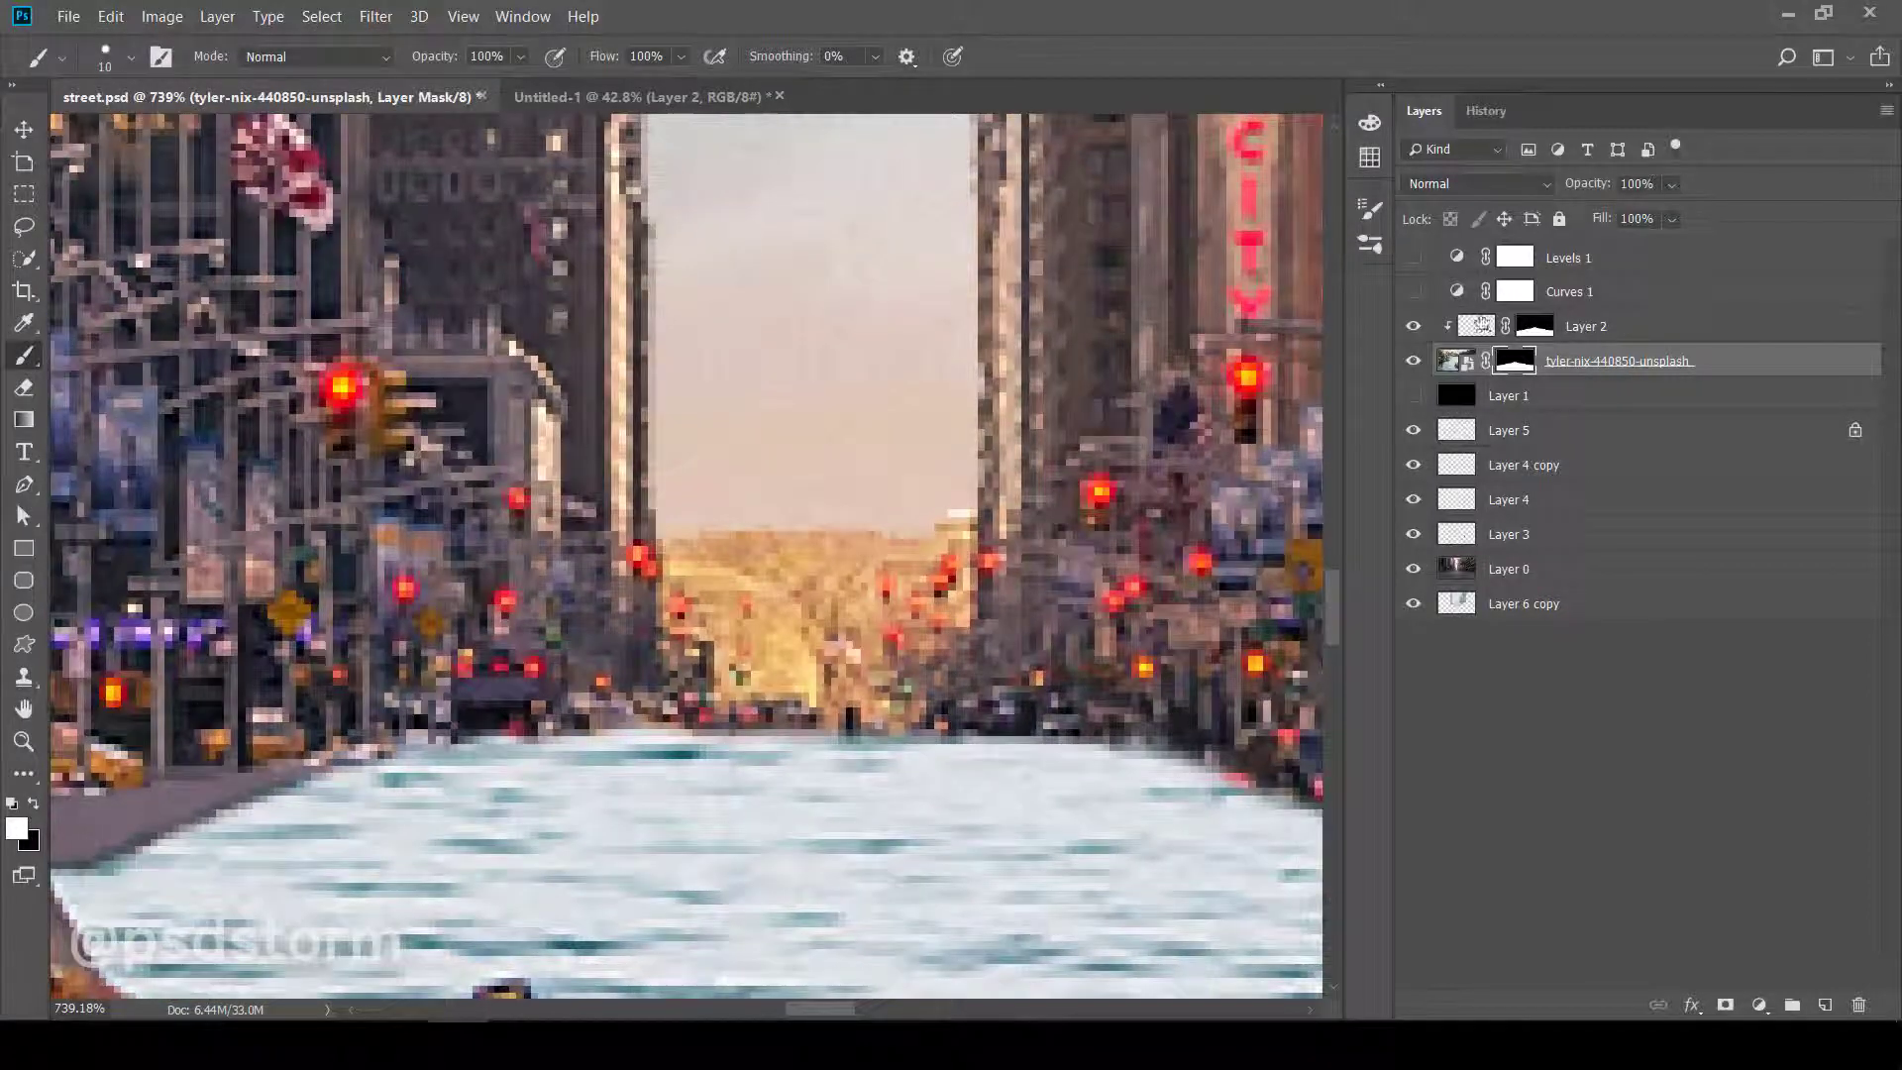
key("alt+bracketright")
key("x")
left_click_drag(652, 614, 627, 647)
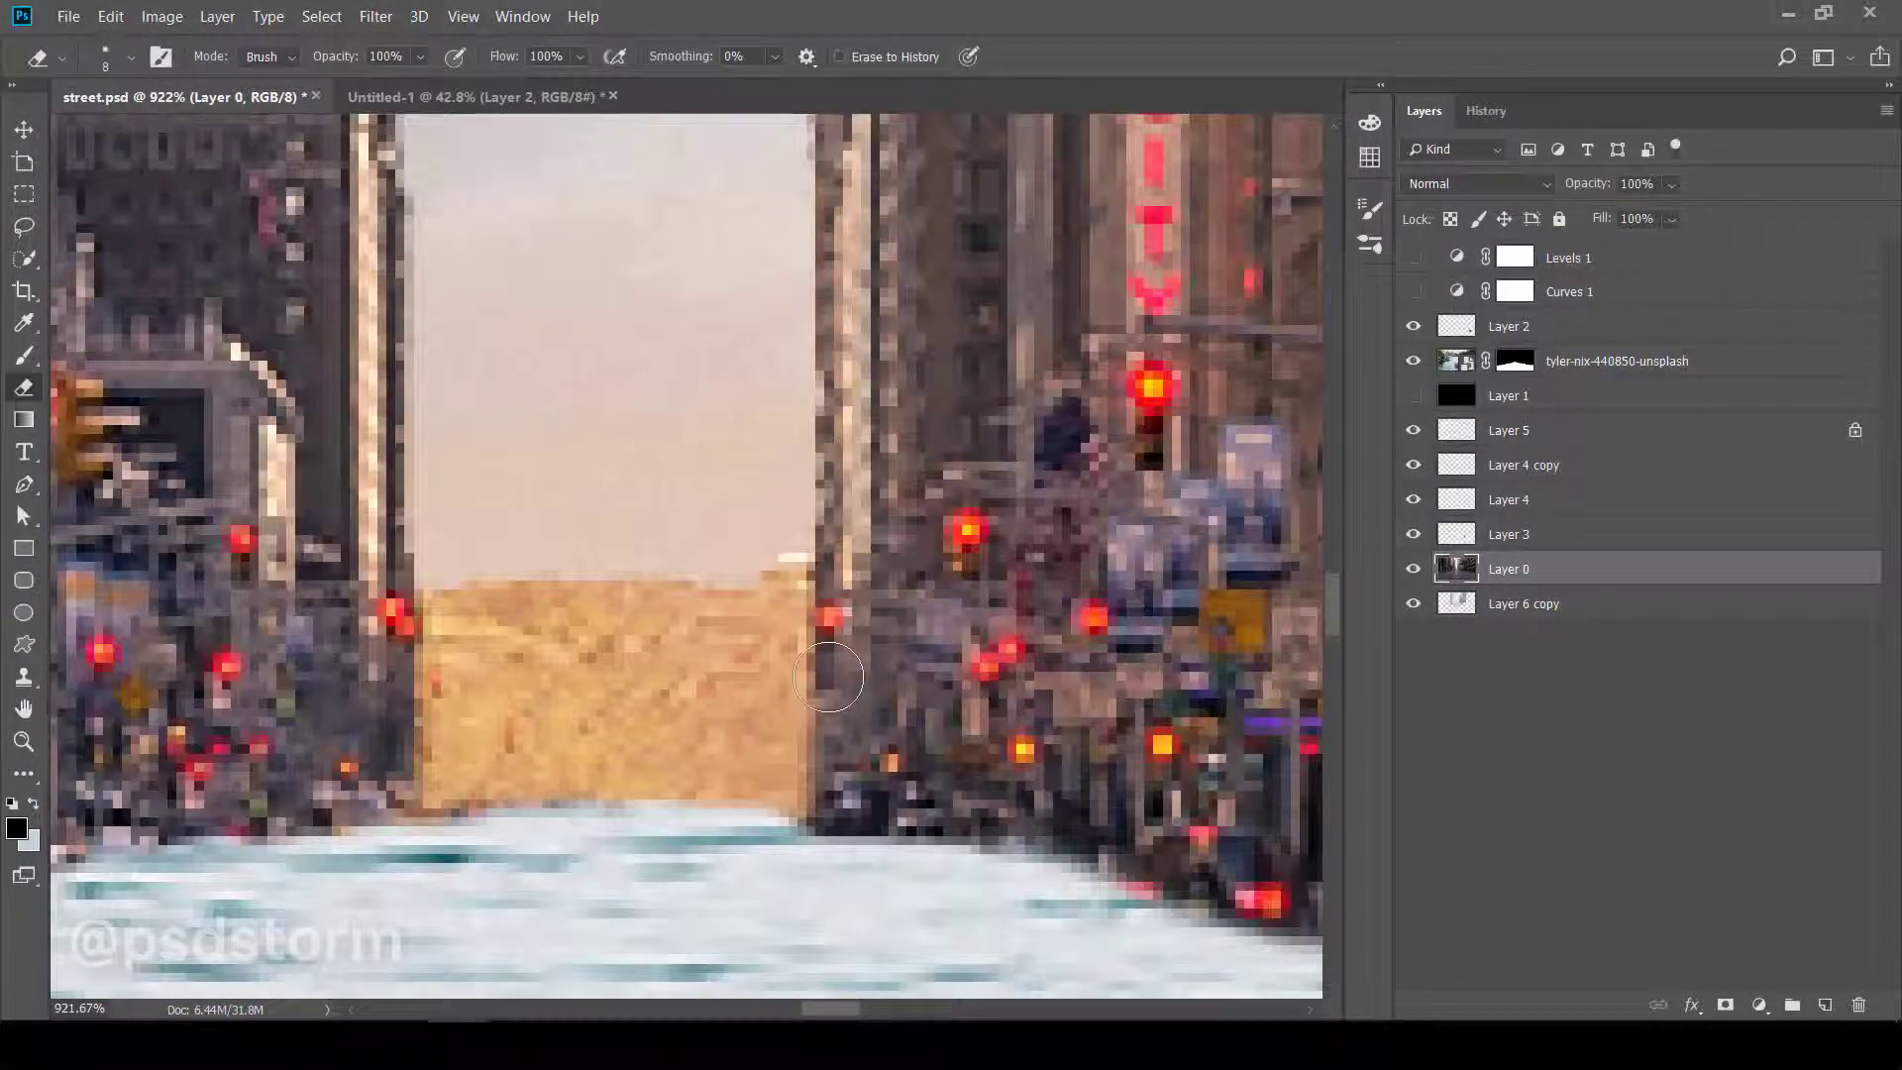
- Erase the tan horizon haze on Layer 2 and Layer 0 to reveal sky
mouse_move(828, 678)
left_mouse_down()
mouse_move(509, 620)
mouse_move(756, 565)
left_mouse_up()
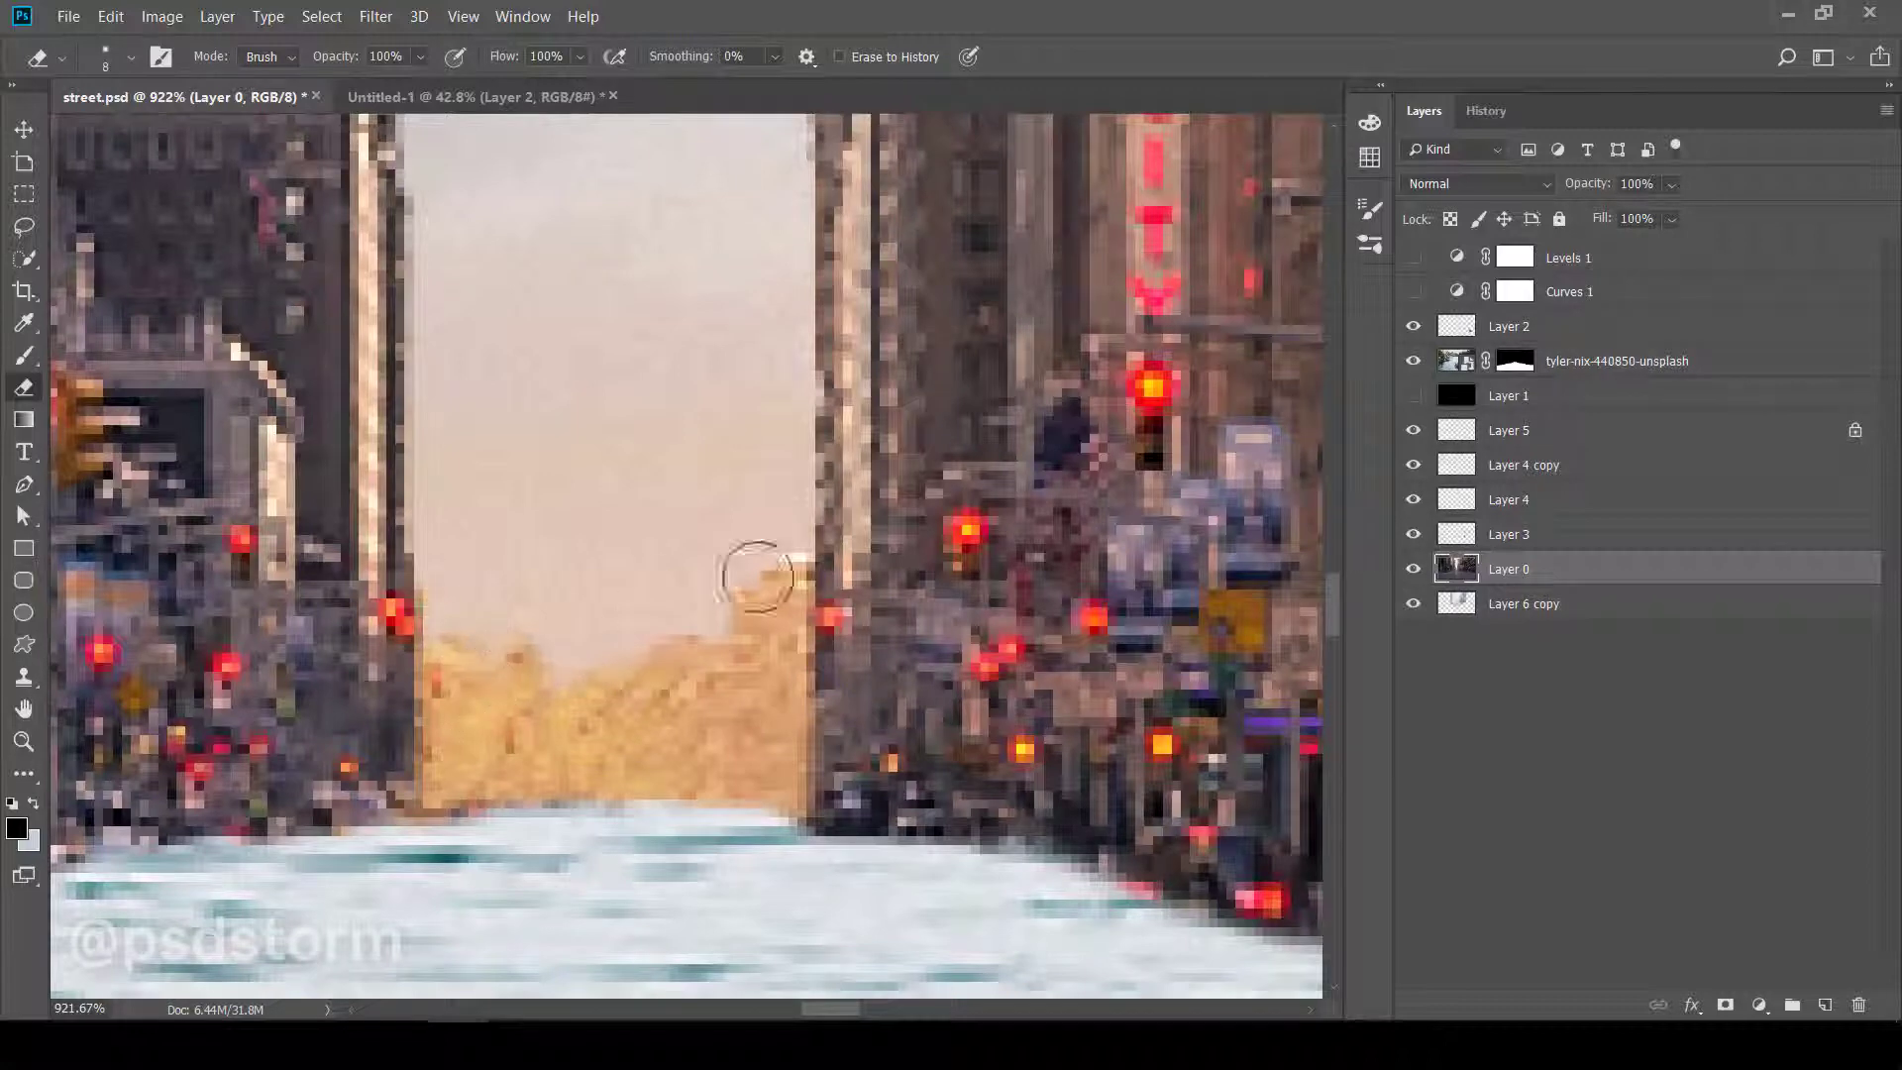
right_click(756, 565)
key("Escape")
mouse_move(480, 679)
left_mouse_down()
mouse_move(475, 753)
mouse_move(742, 671)
mouse_move(726, 750)
left_mouse_up()
left_click(510, 743, "ctrl")
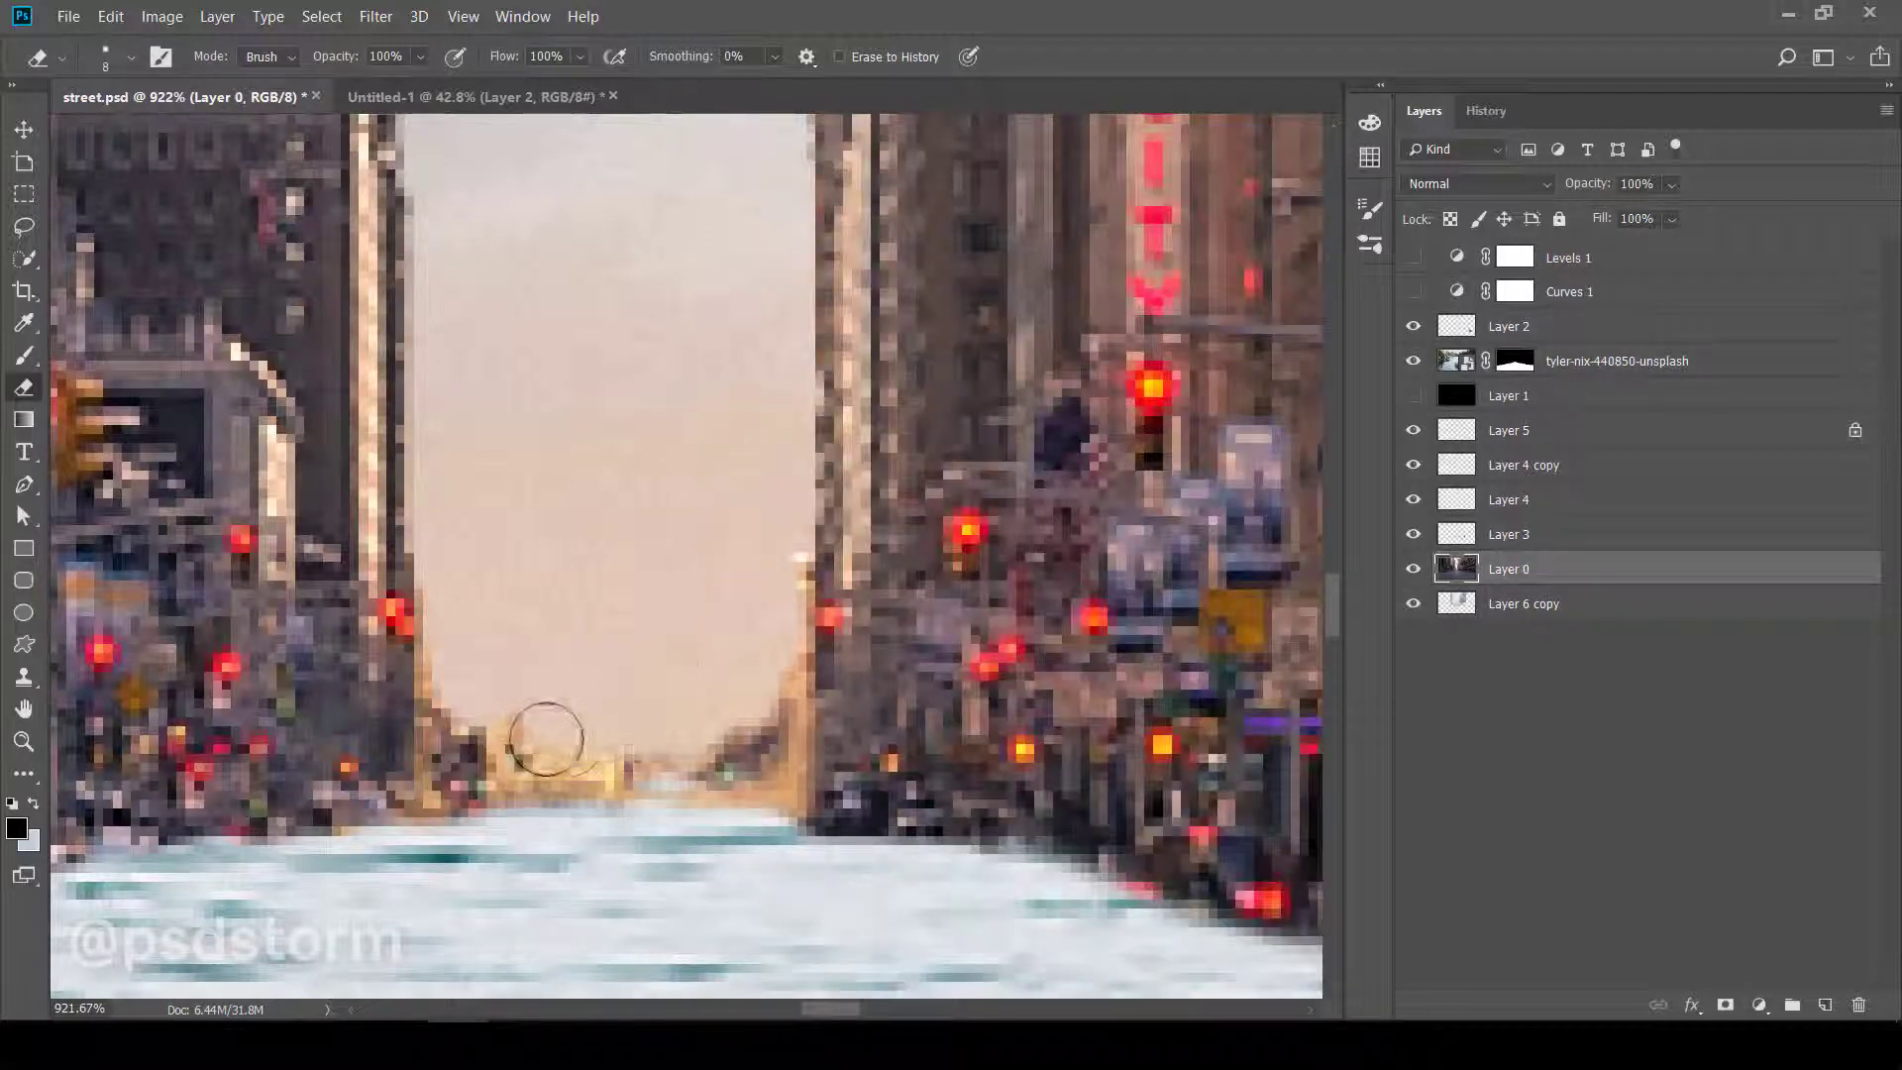
mouse_move(510, 743)
left_mouse_down()
mouse_move(758, 738)
mouse_move(480, 671)
mouse_move(607, 755)
mouse_move(765, 627)
left_mouse_up()
- Paint white on the water photo's mask to reveal more water along the horizon
left_click(764, 564, "ctrl")
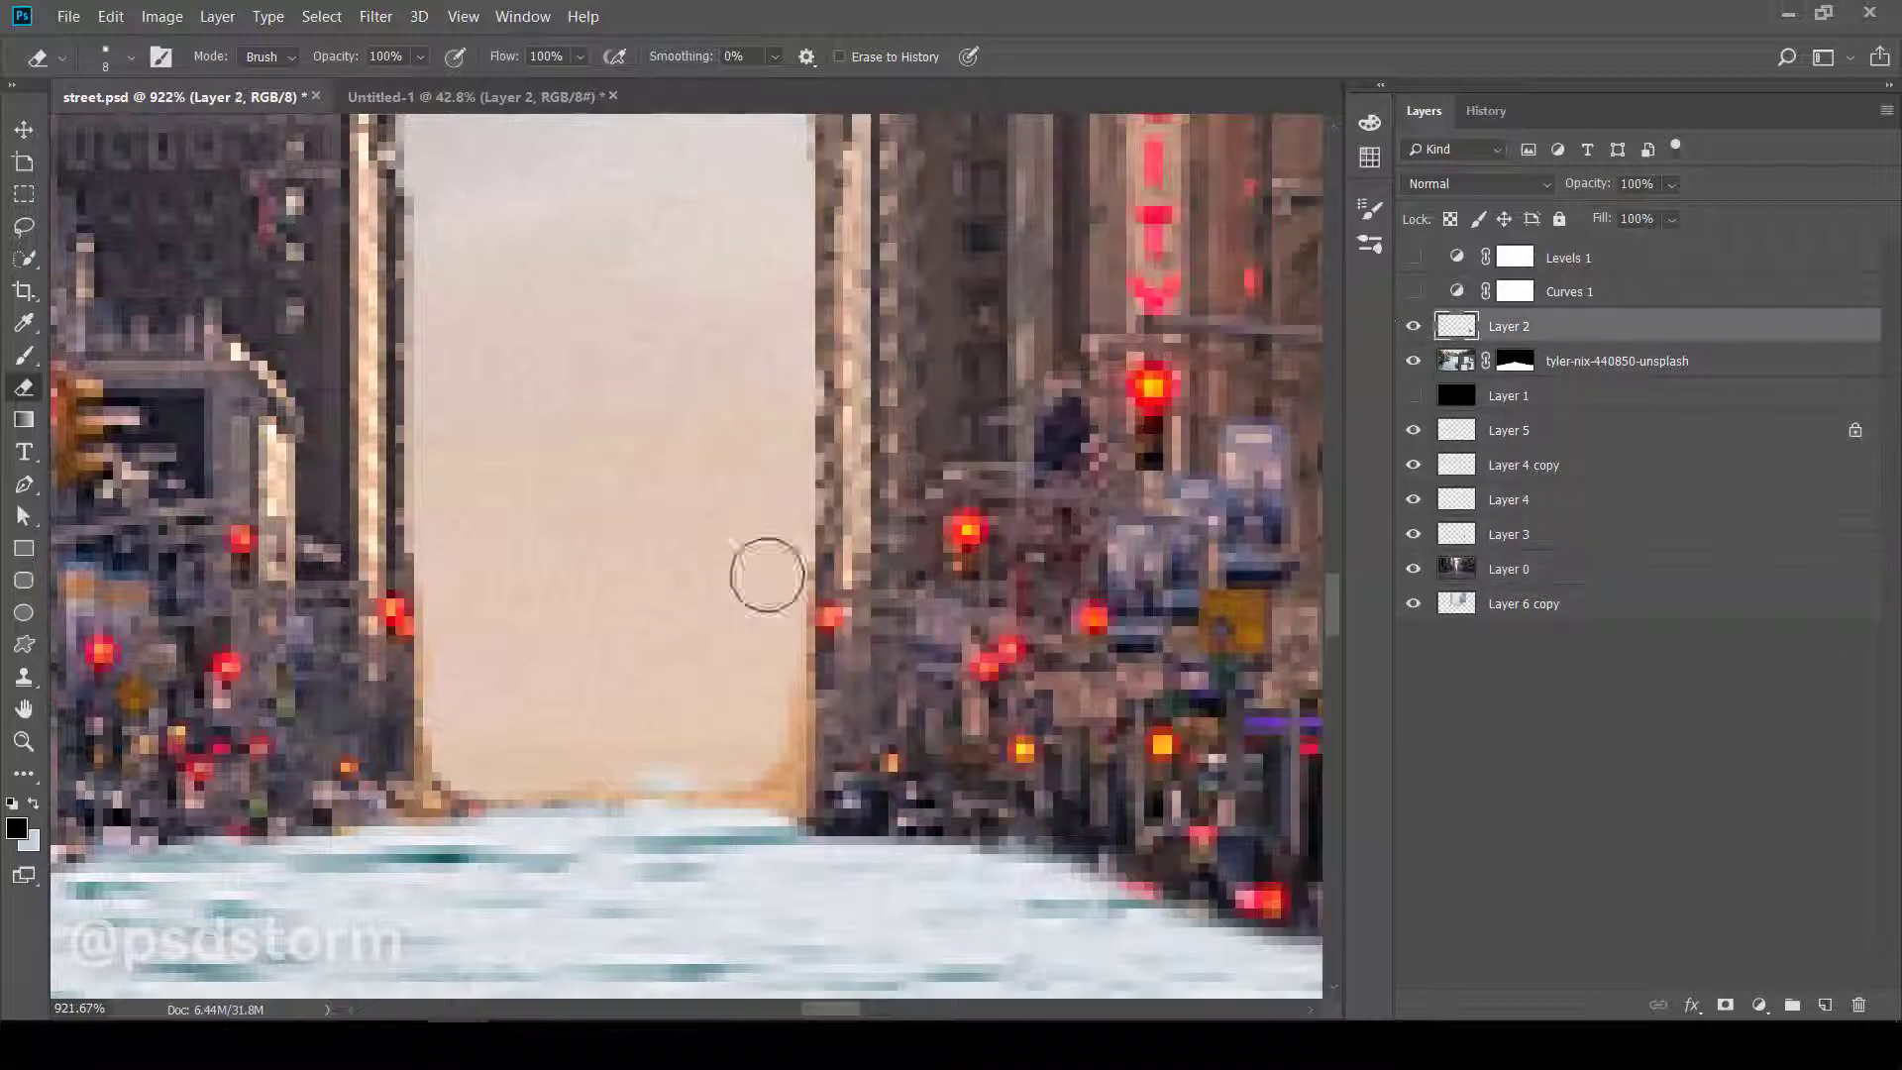
scroll(554, 782, "down", 5)
scroll(552, 774, "up", 6)
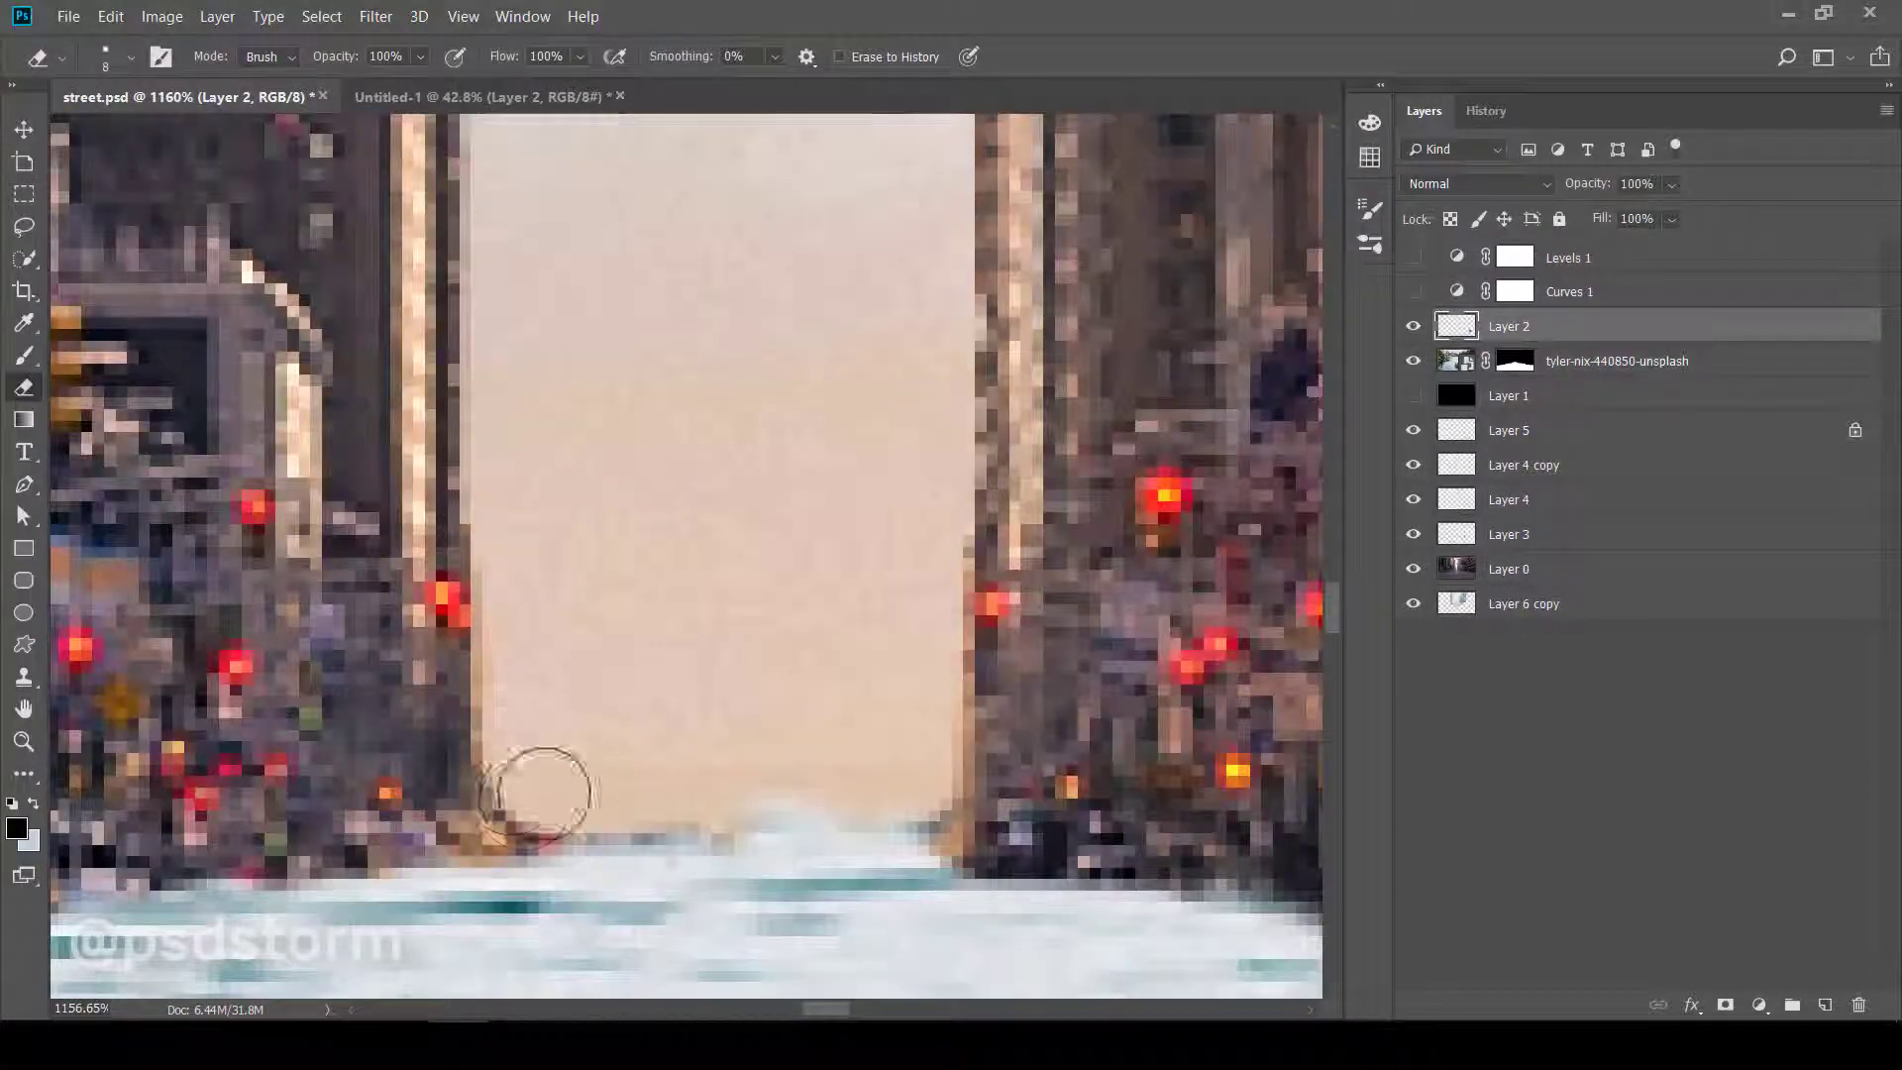
left_click(535, 774, "ctrl")
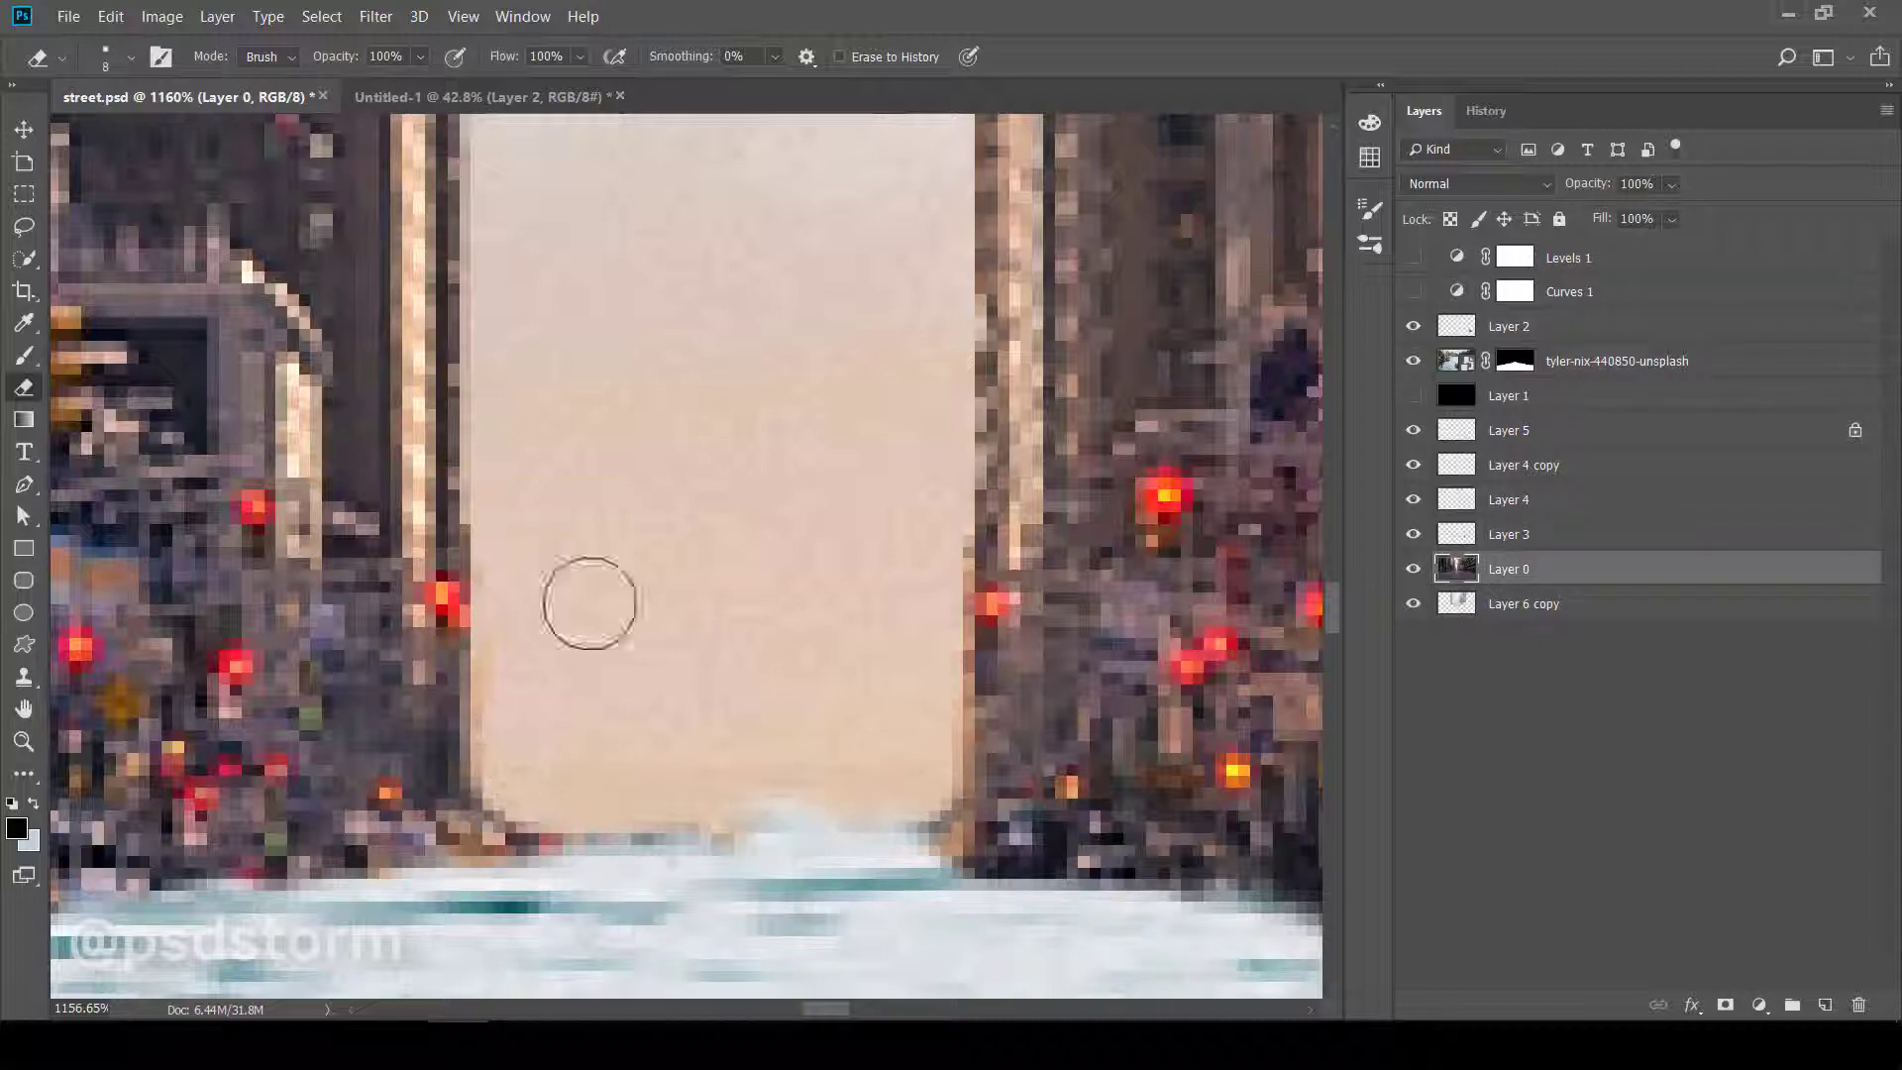
left_click(1515, 360)
key("b")
key("x")
mouse_move(517, 847)
left_mouse_down()
mouse_move(540, 737)
mouse_move(823, 769)
left_mouse_up()
key("ctrl+0")
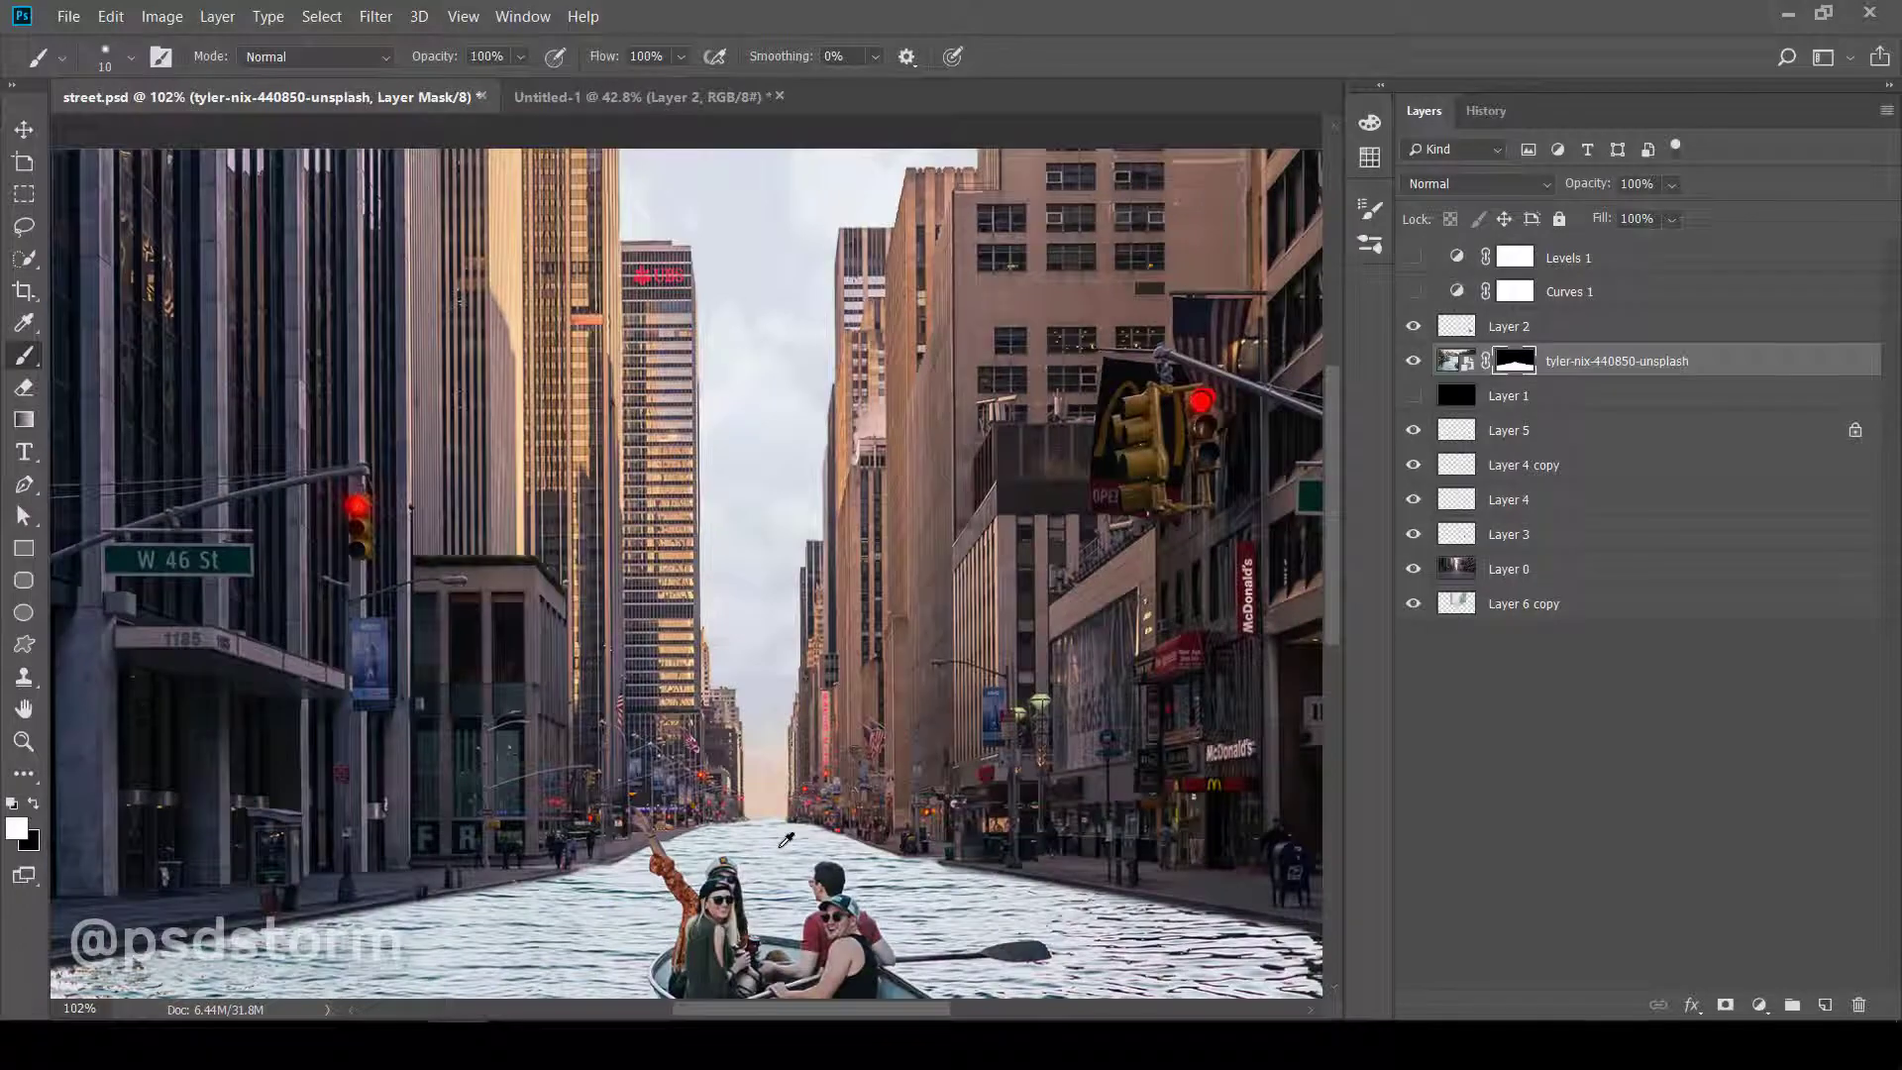
- Paint white on the water mask to extend the water to its far edge at the horizon
scroll(642, 726, "down", 2)
scroll(520, 628, "up", 3)
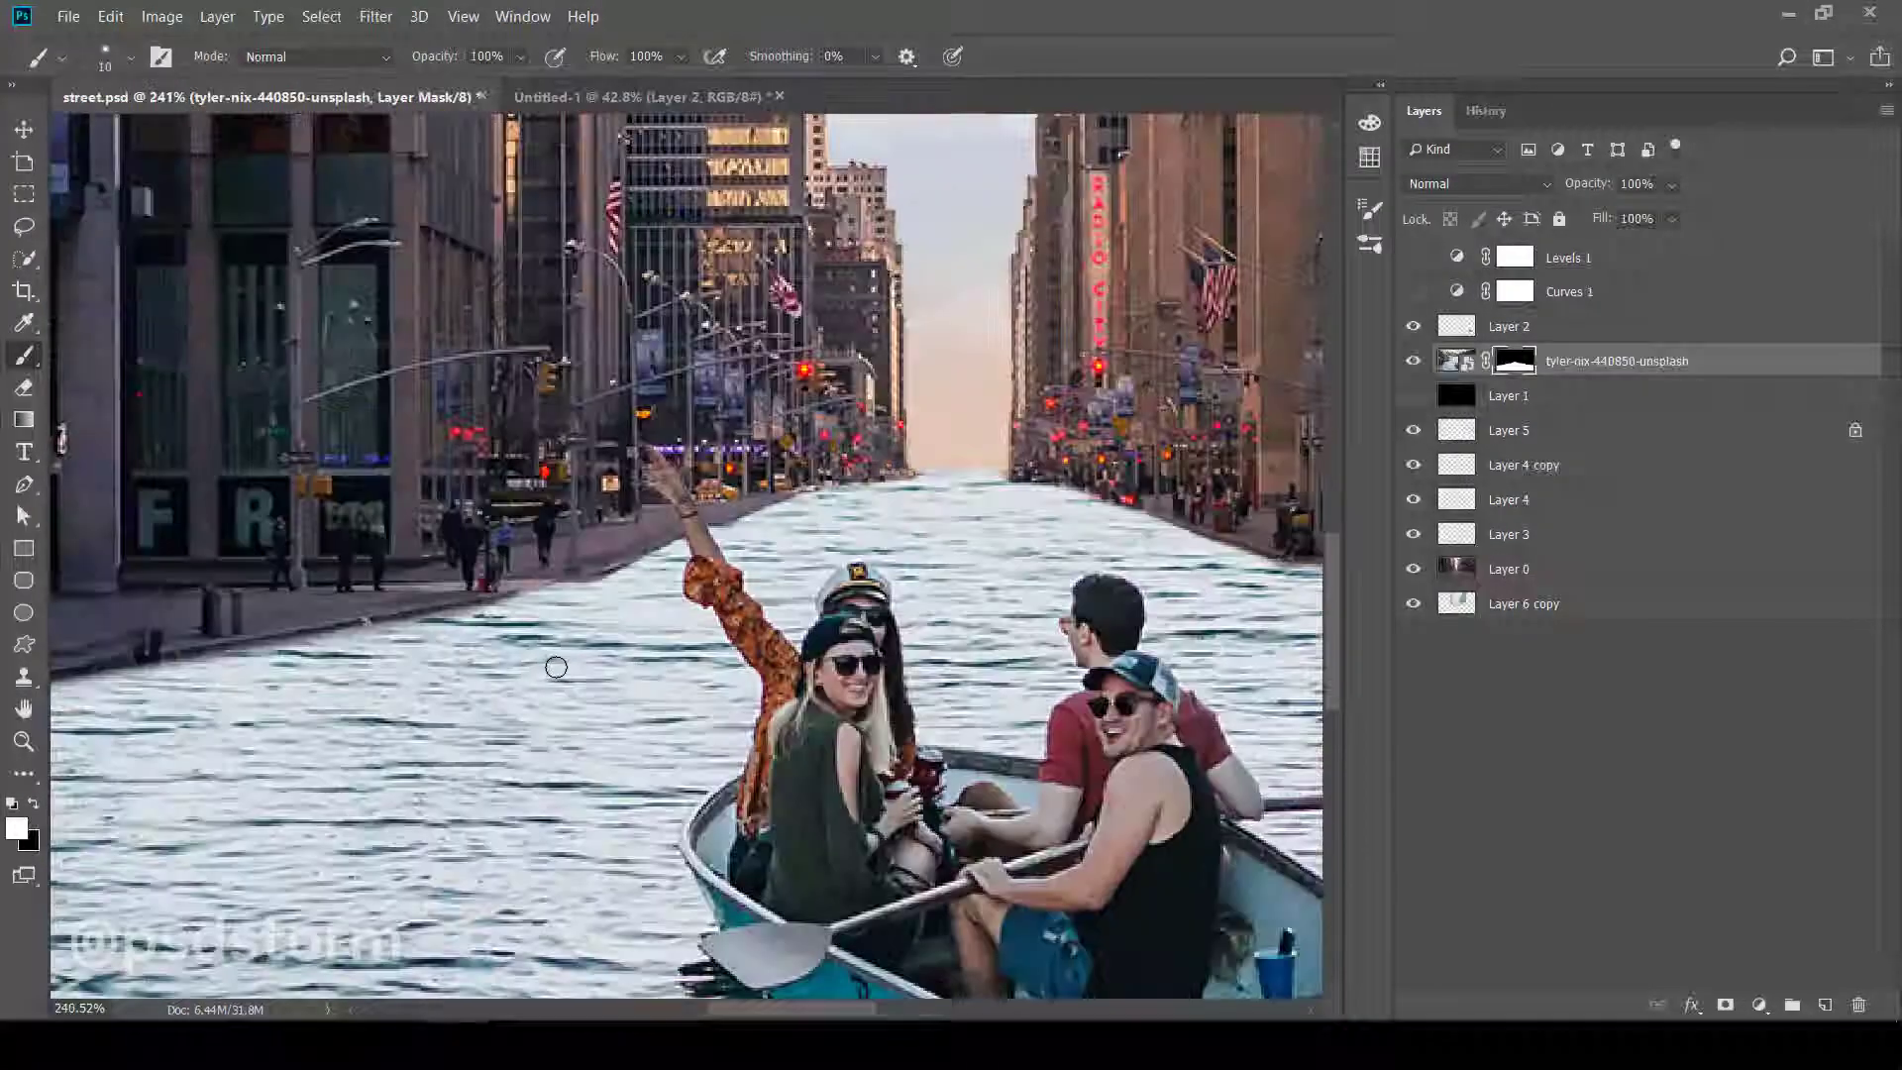
scroll(551, 666, "down", 2)
scroll(811, 532, "down", 1)
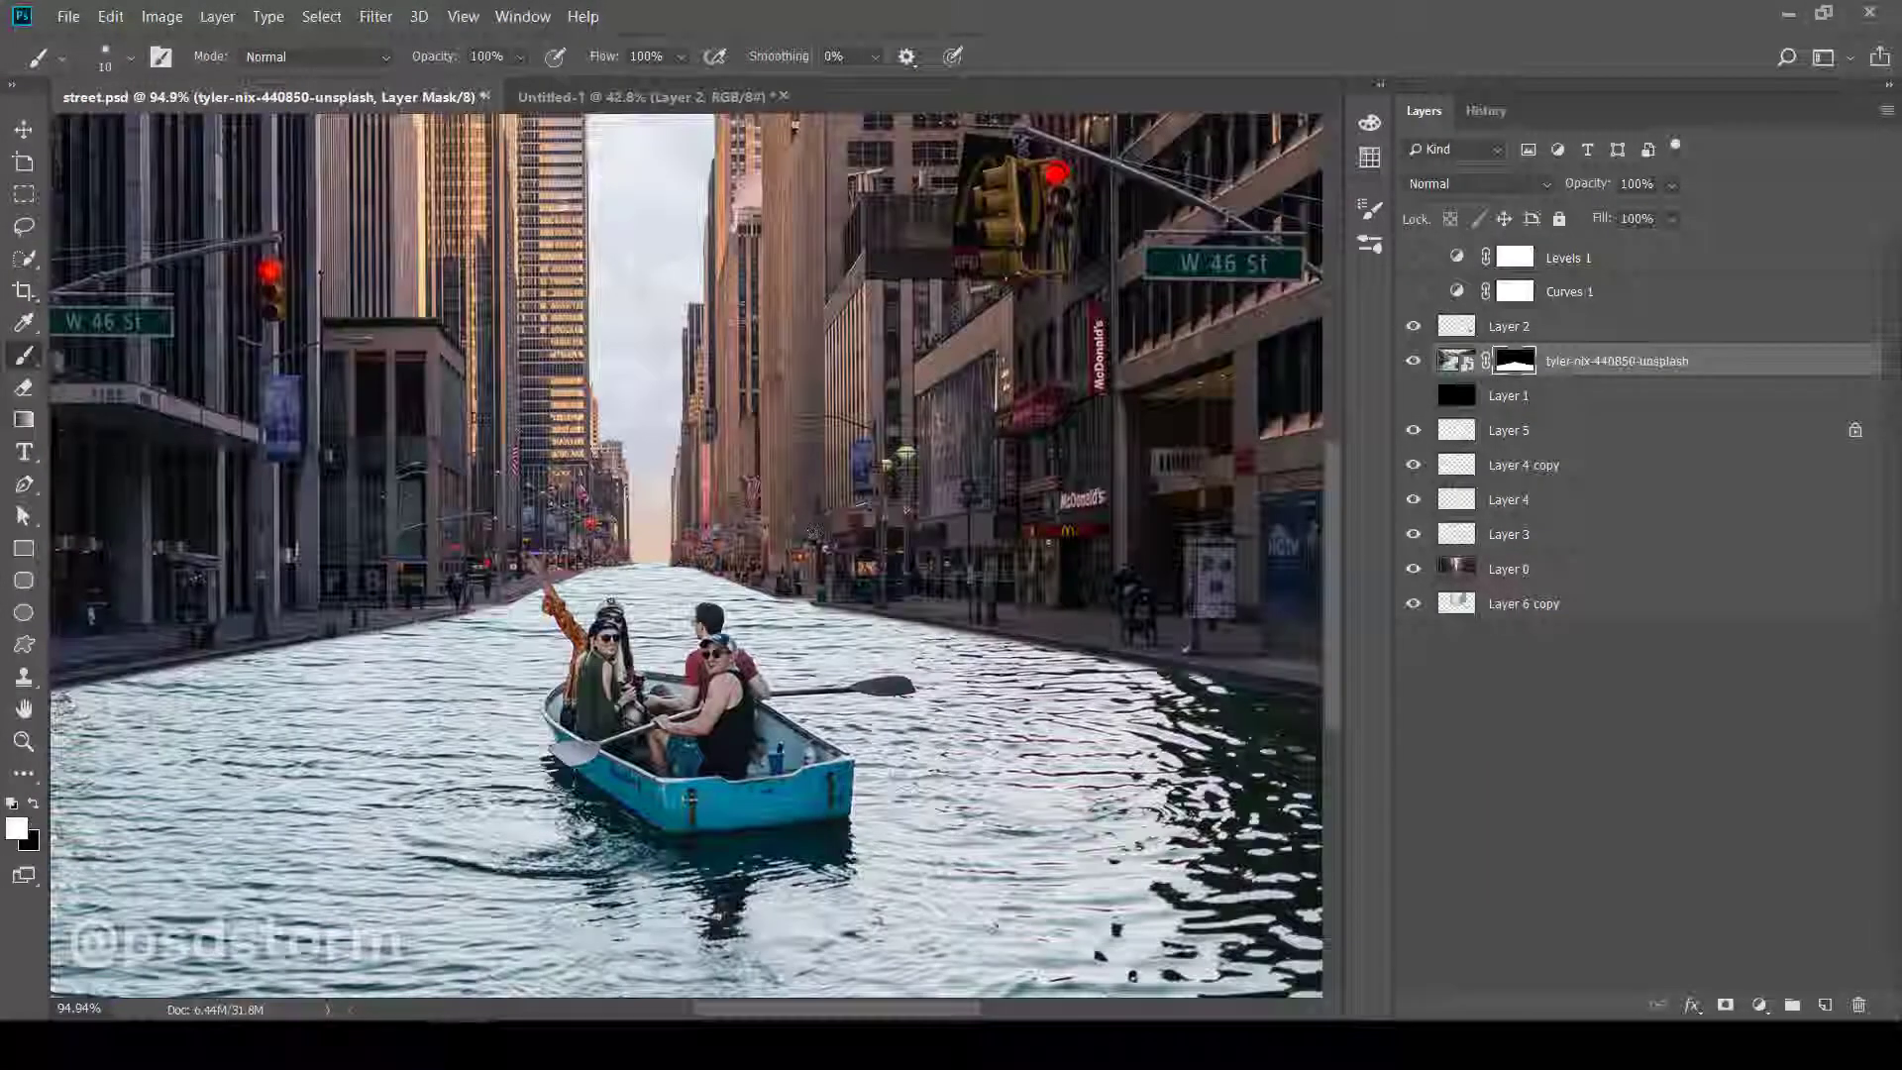
scroll(658, 554, "up", 5)
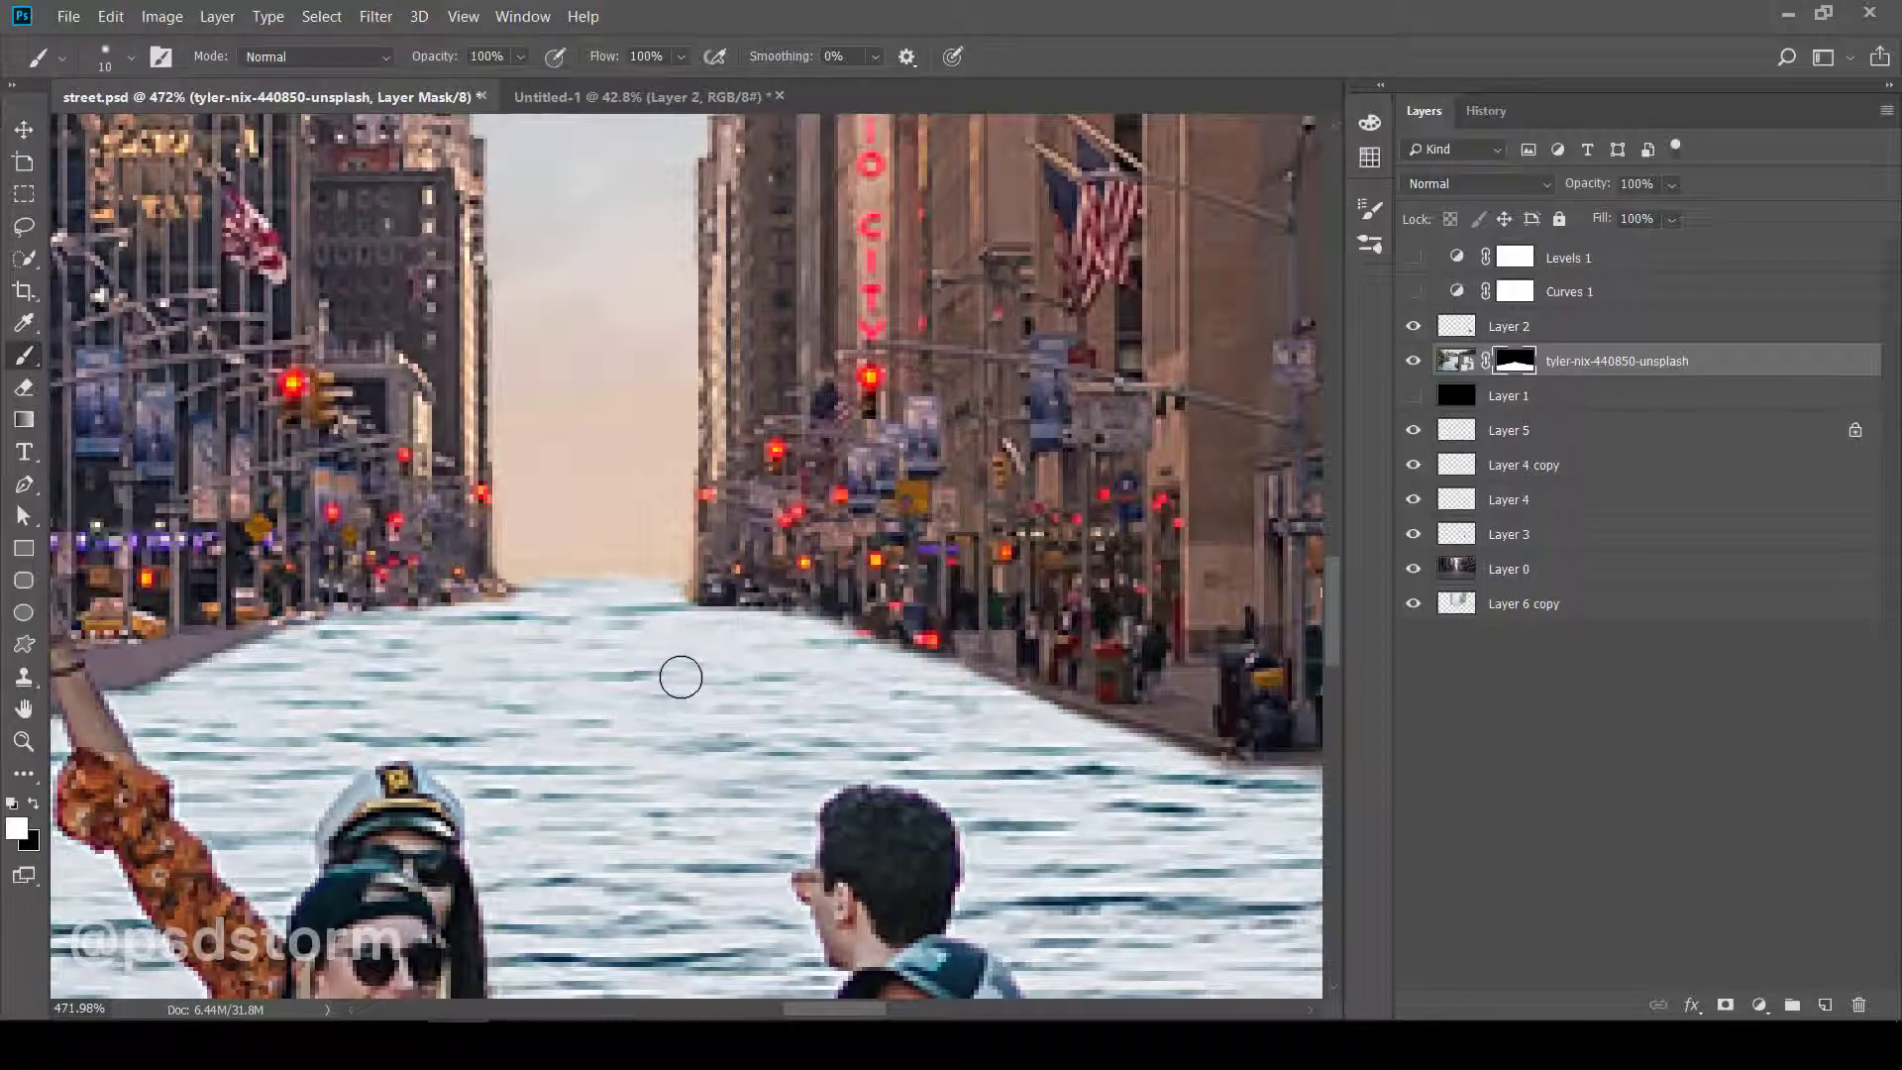
scroll(680, 677, "up", 1)
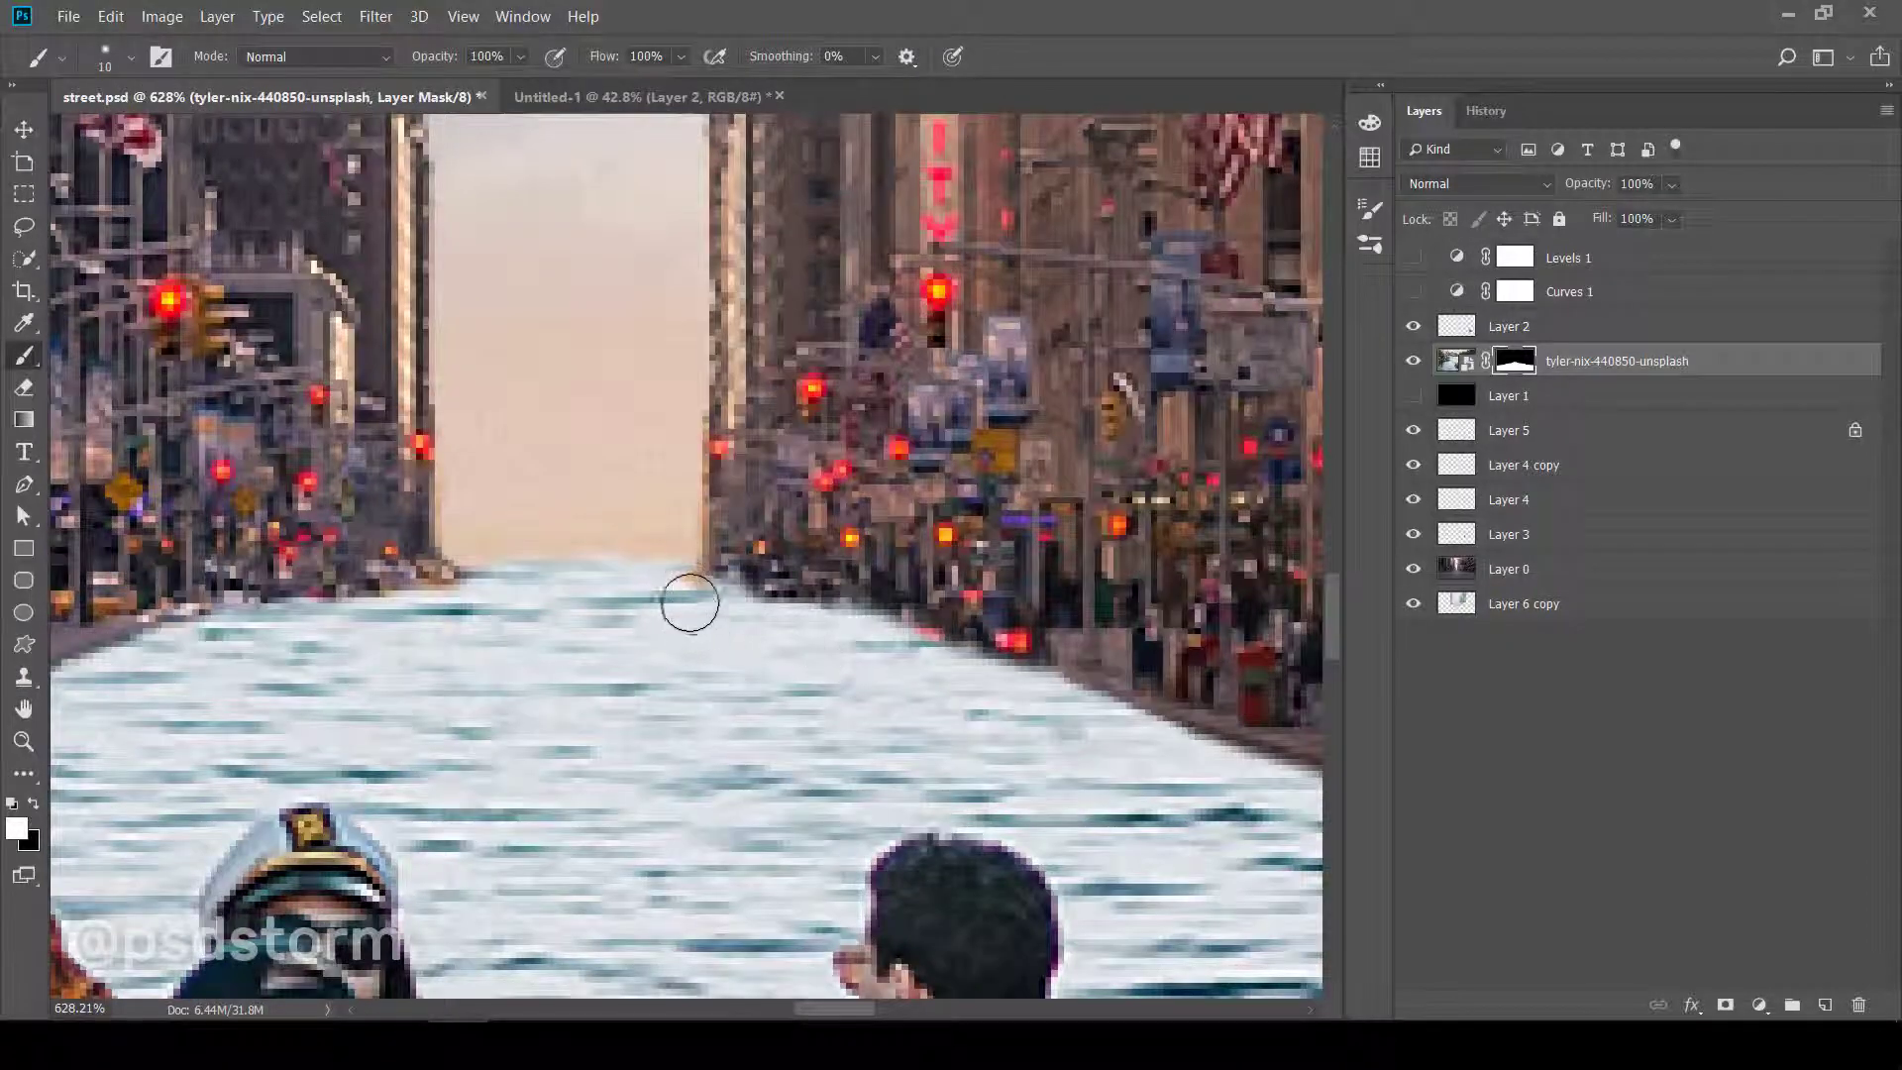
mouse_move(367, 642)
left_mouse_down()
mouse_move(285, 624)
mouse_move(400, 658)
left_mouse_up()
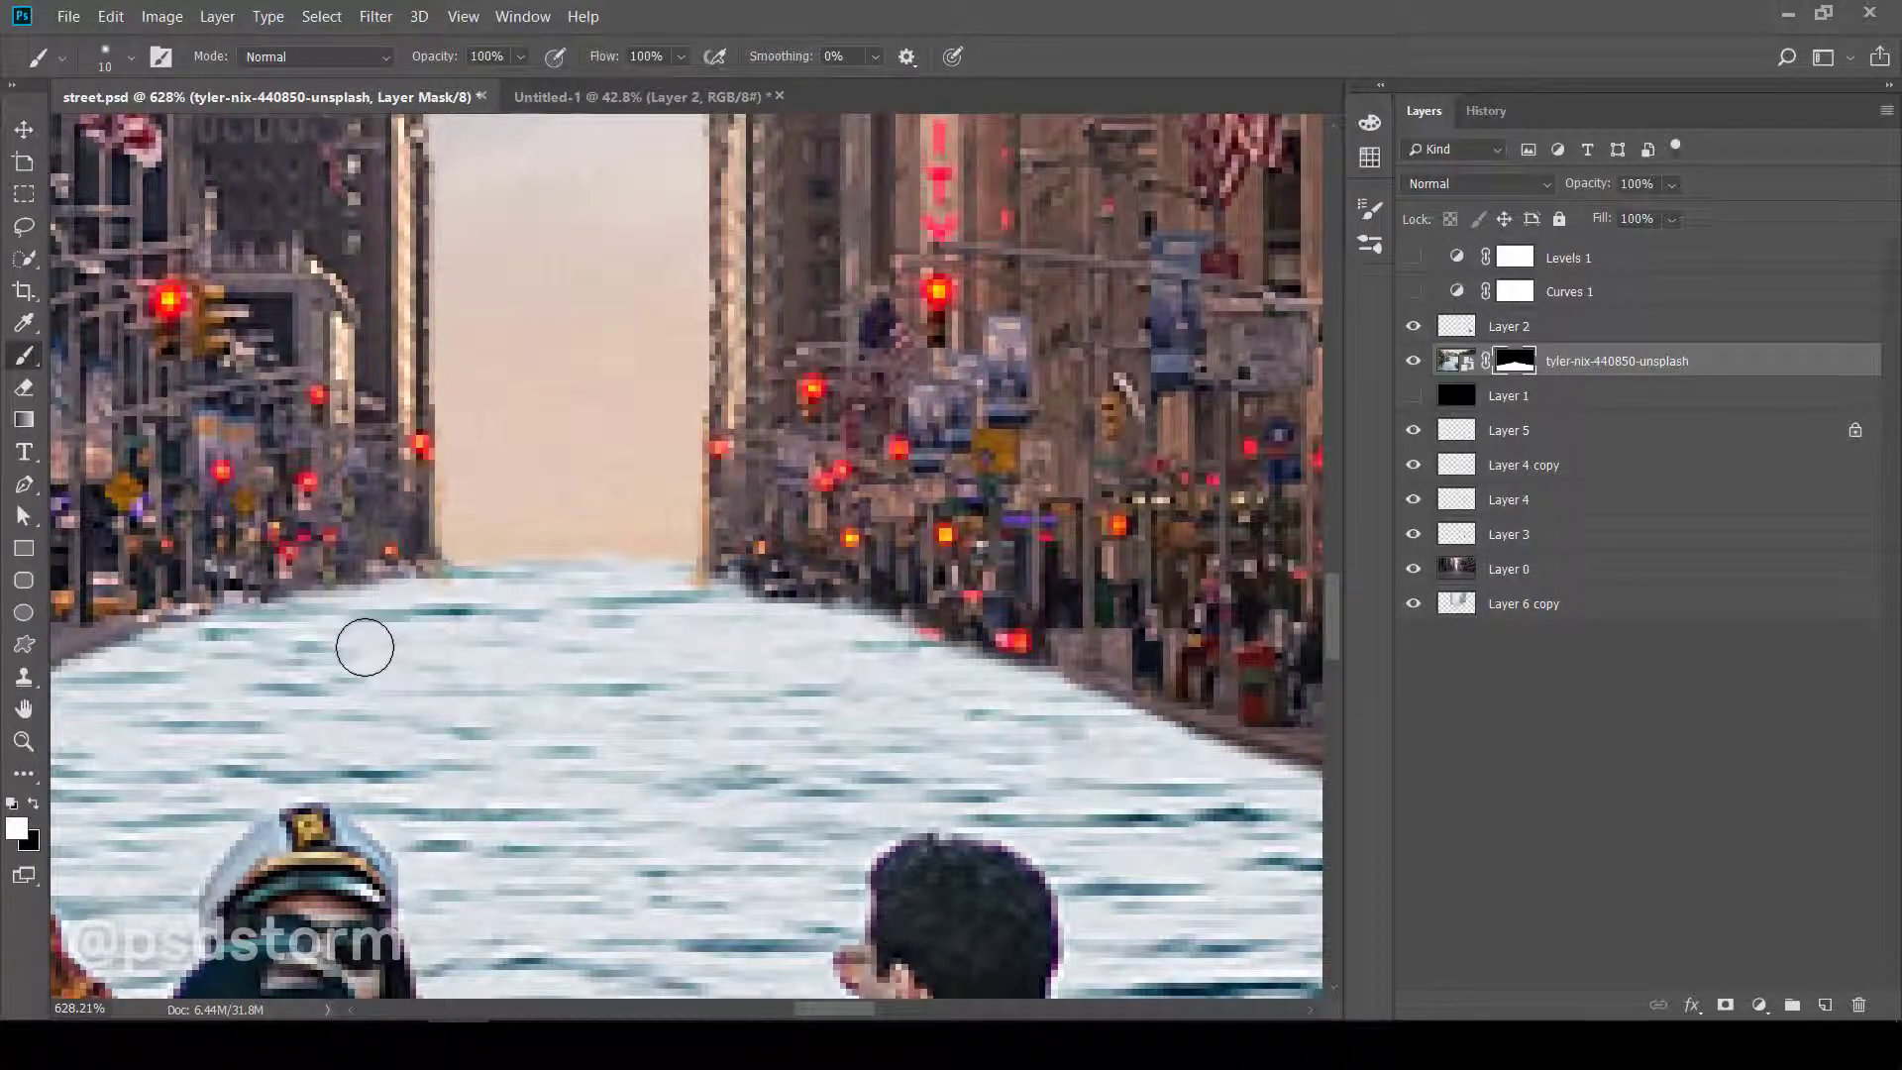
scroll(675, 633, "up", 1)
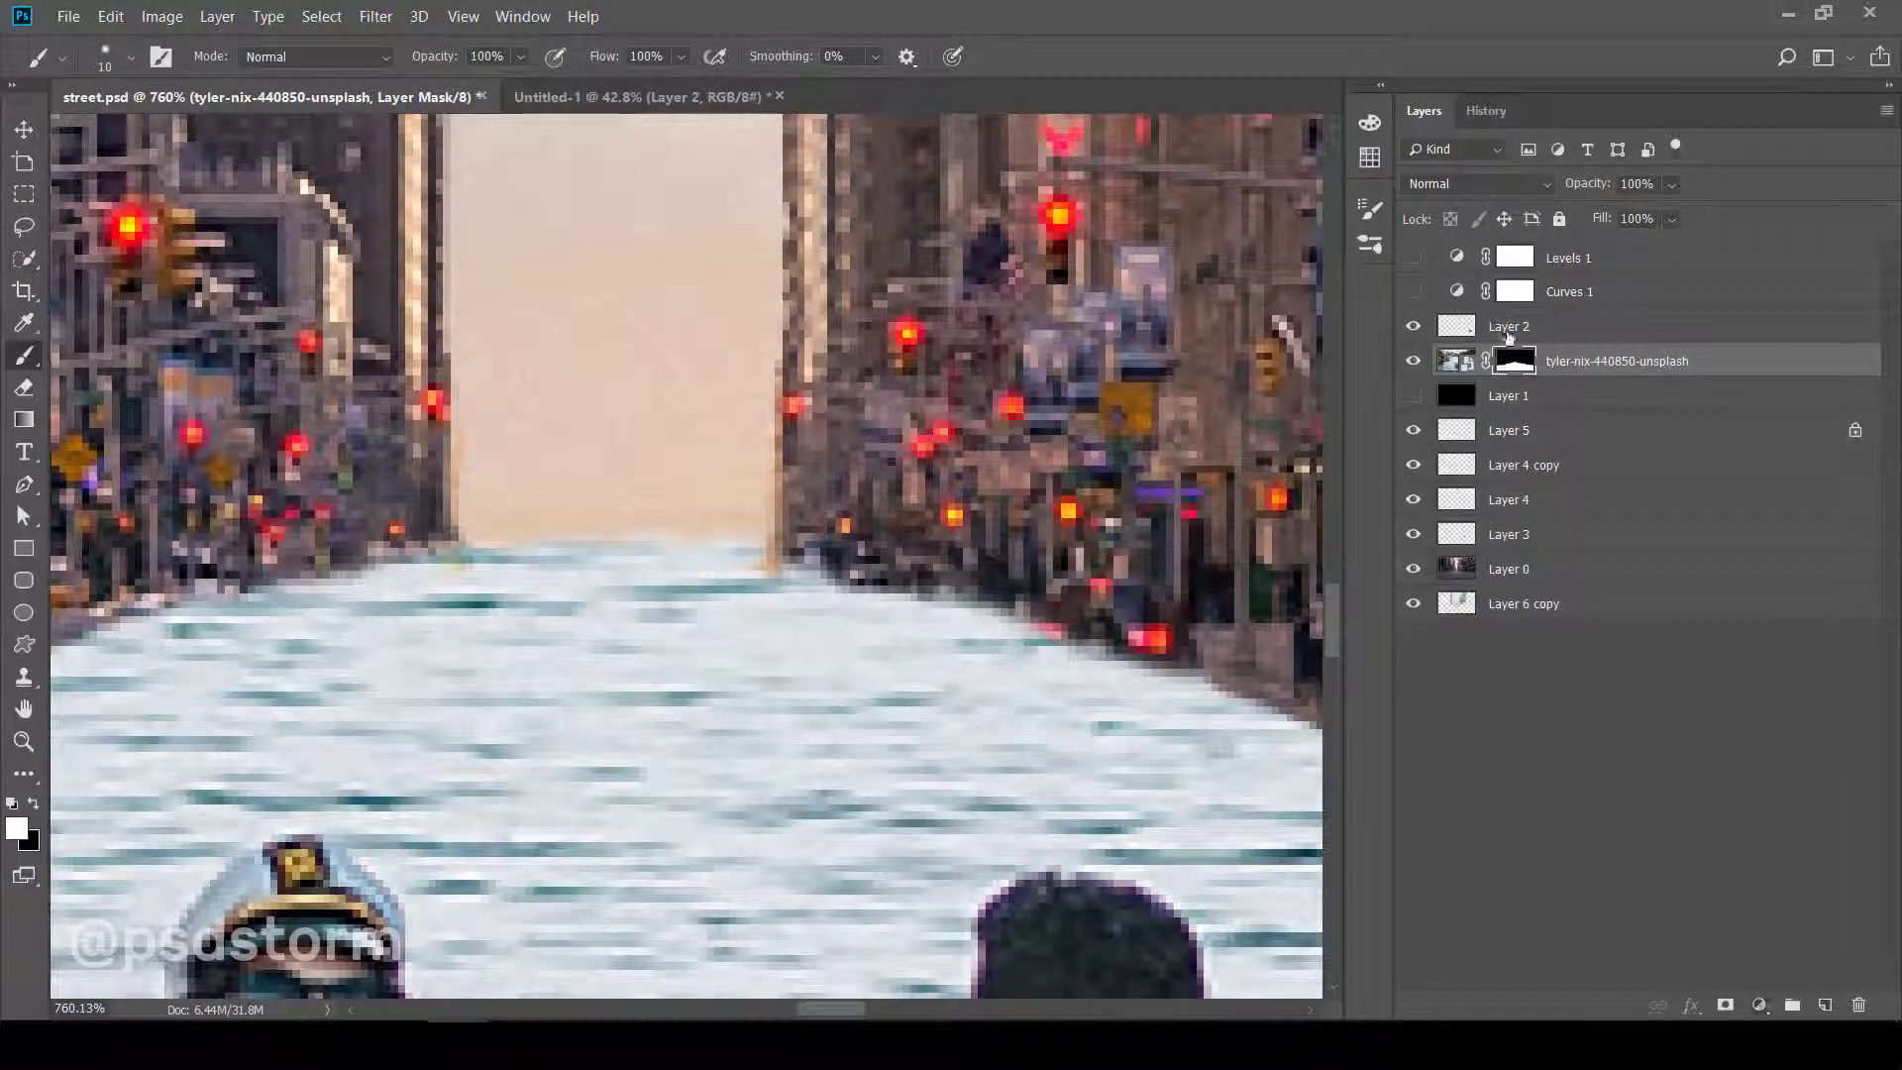
- Select Layer 2 with the Eraser, then switch to the Move tool and make Layer 6 copy active
left_click(1507, 336)
key("ctrl+0")
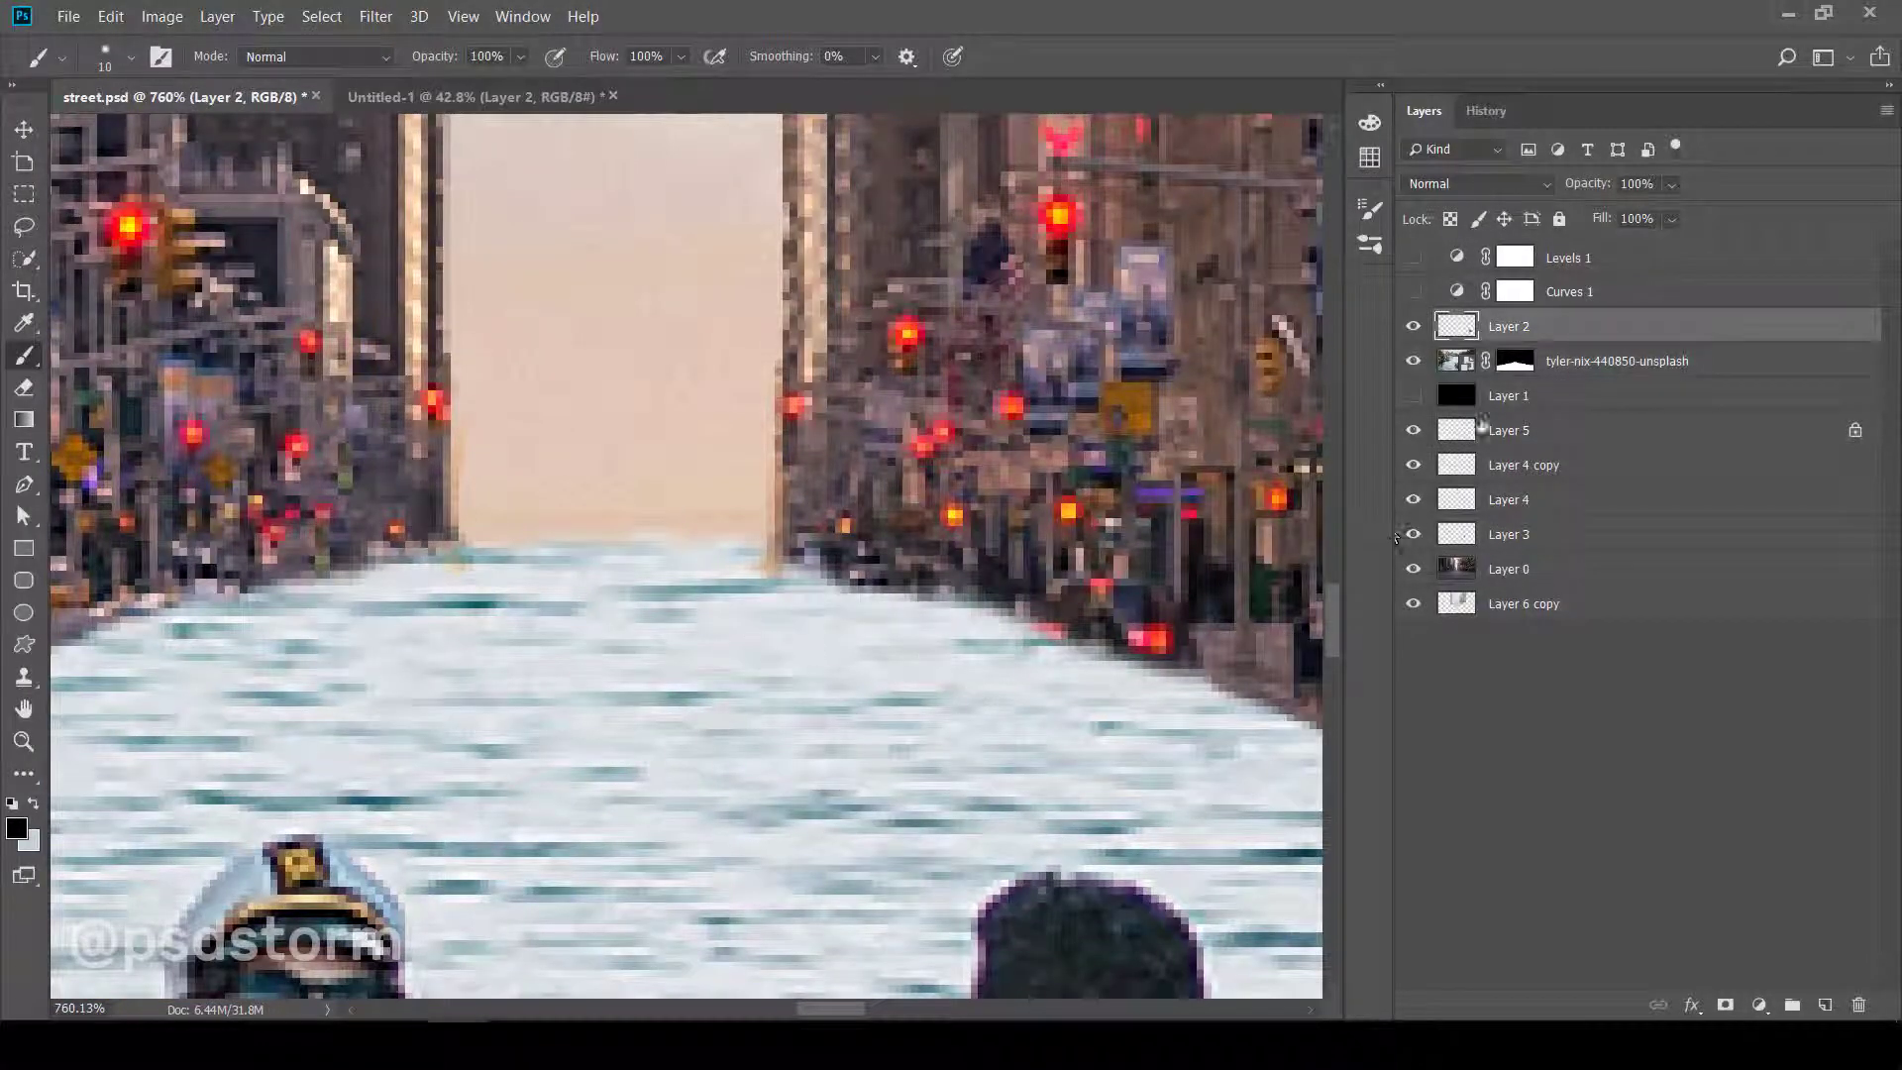
key("e")
scroll(658, 659, "up", 2)
scroll(659, 659, "up", 1)
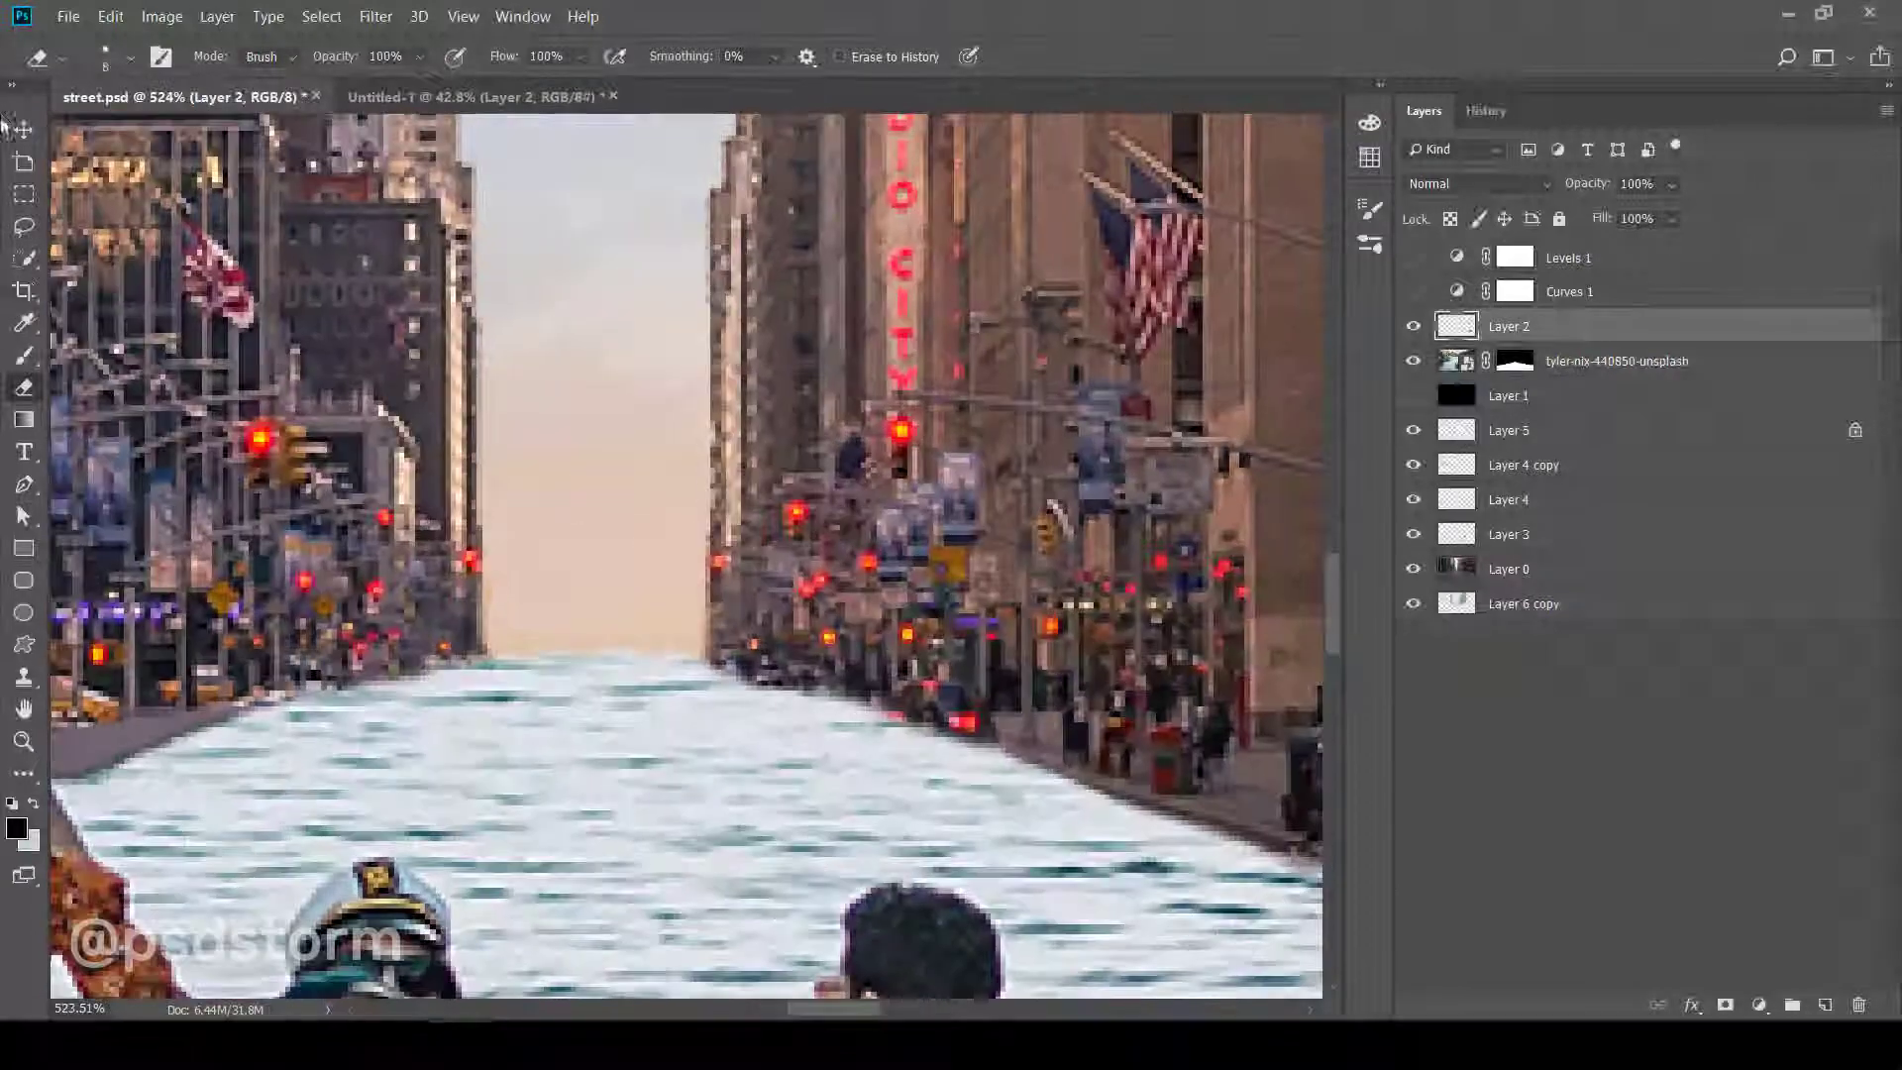
key("v")
scroll(552, 595, "up", 2)
left_click(645, 531)
scroll(750, 590, "down", 2)
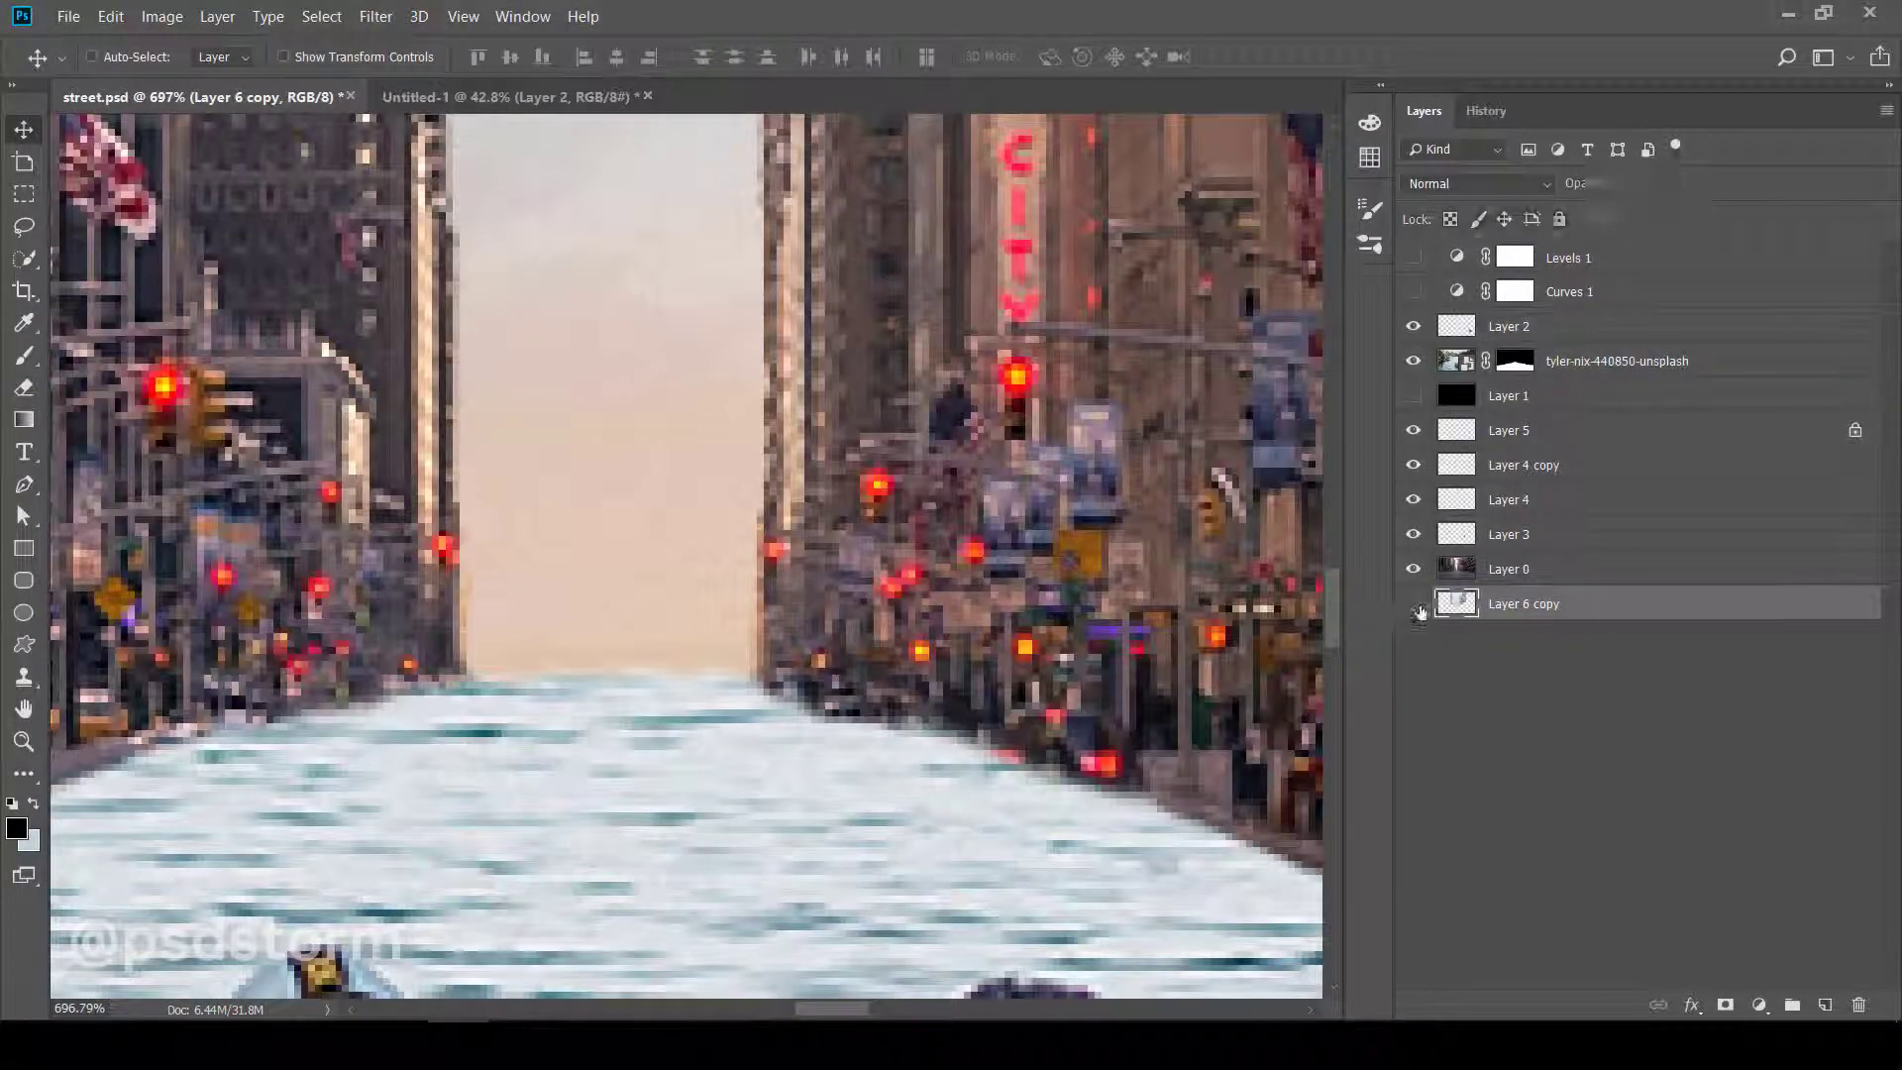
key("ctrl+t")
scroll(750, 589, "down", 5)
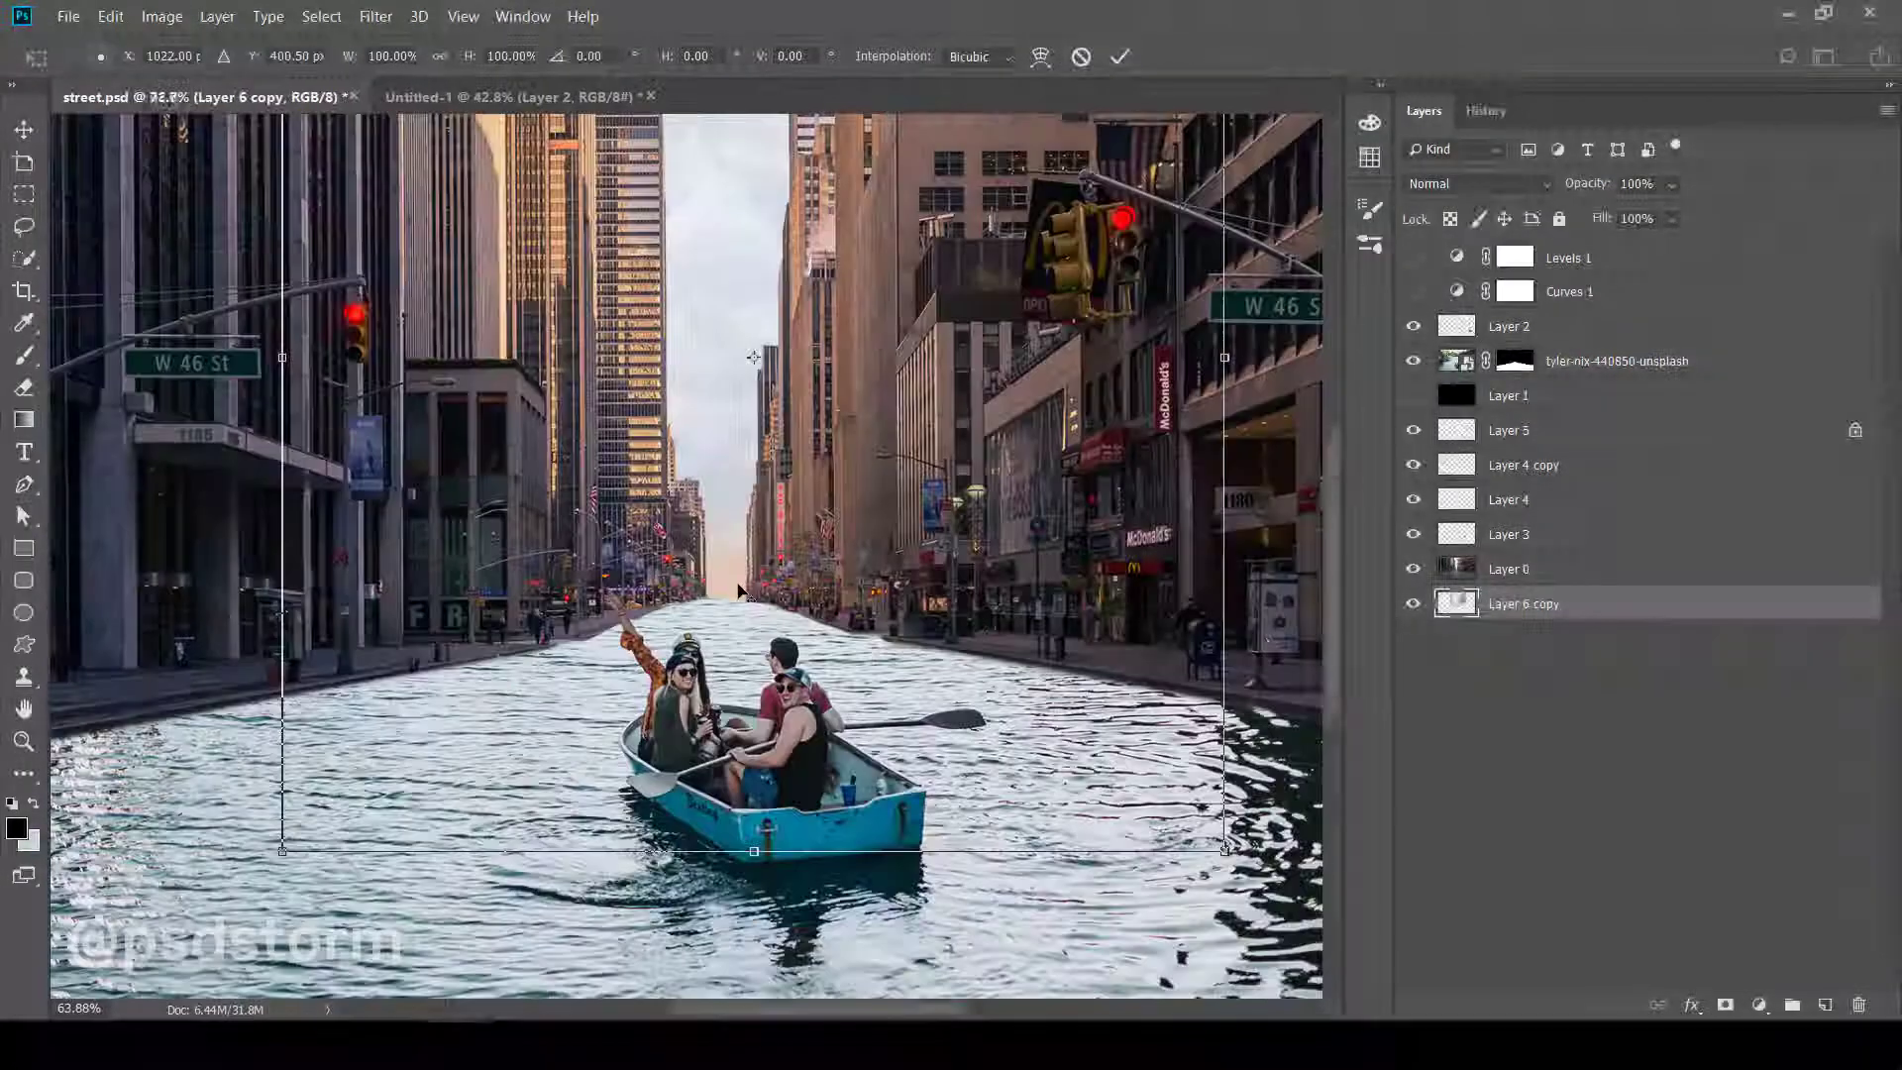
scroll(830, 772, "up", 5)
key("Return")
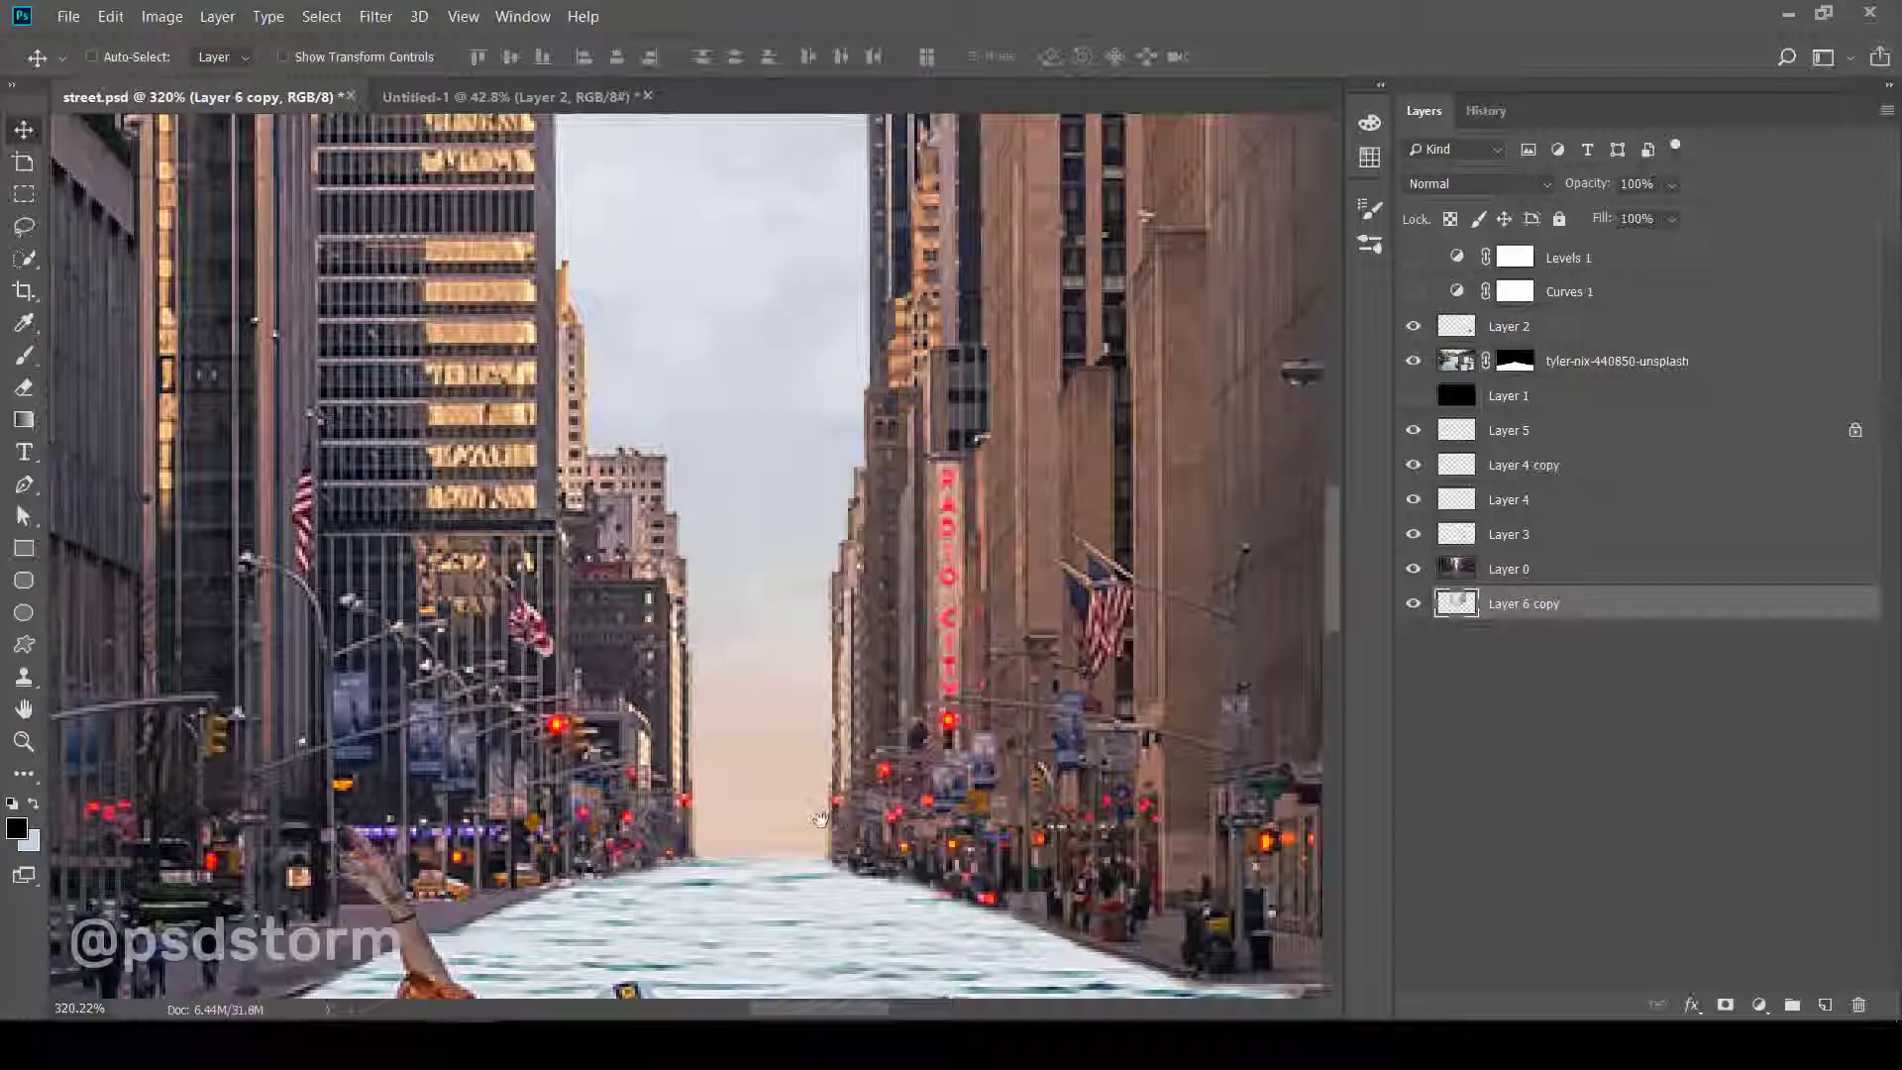
scroll(753, 762, "down", 1)
scroll(704, 755, "up", 3)
scroll(698, 616, "down", 2, "alt")
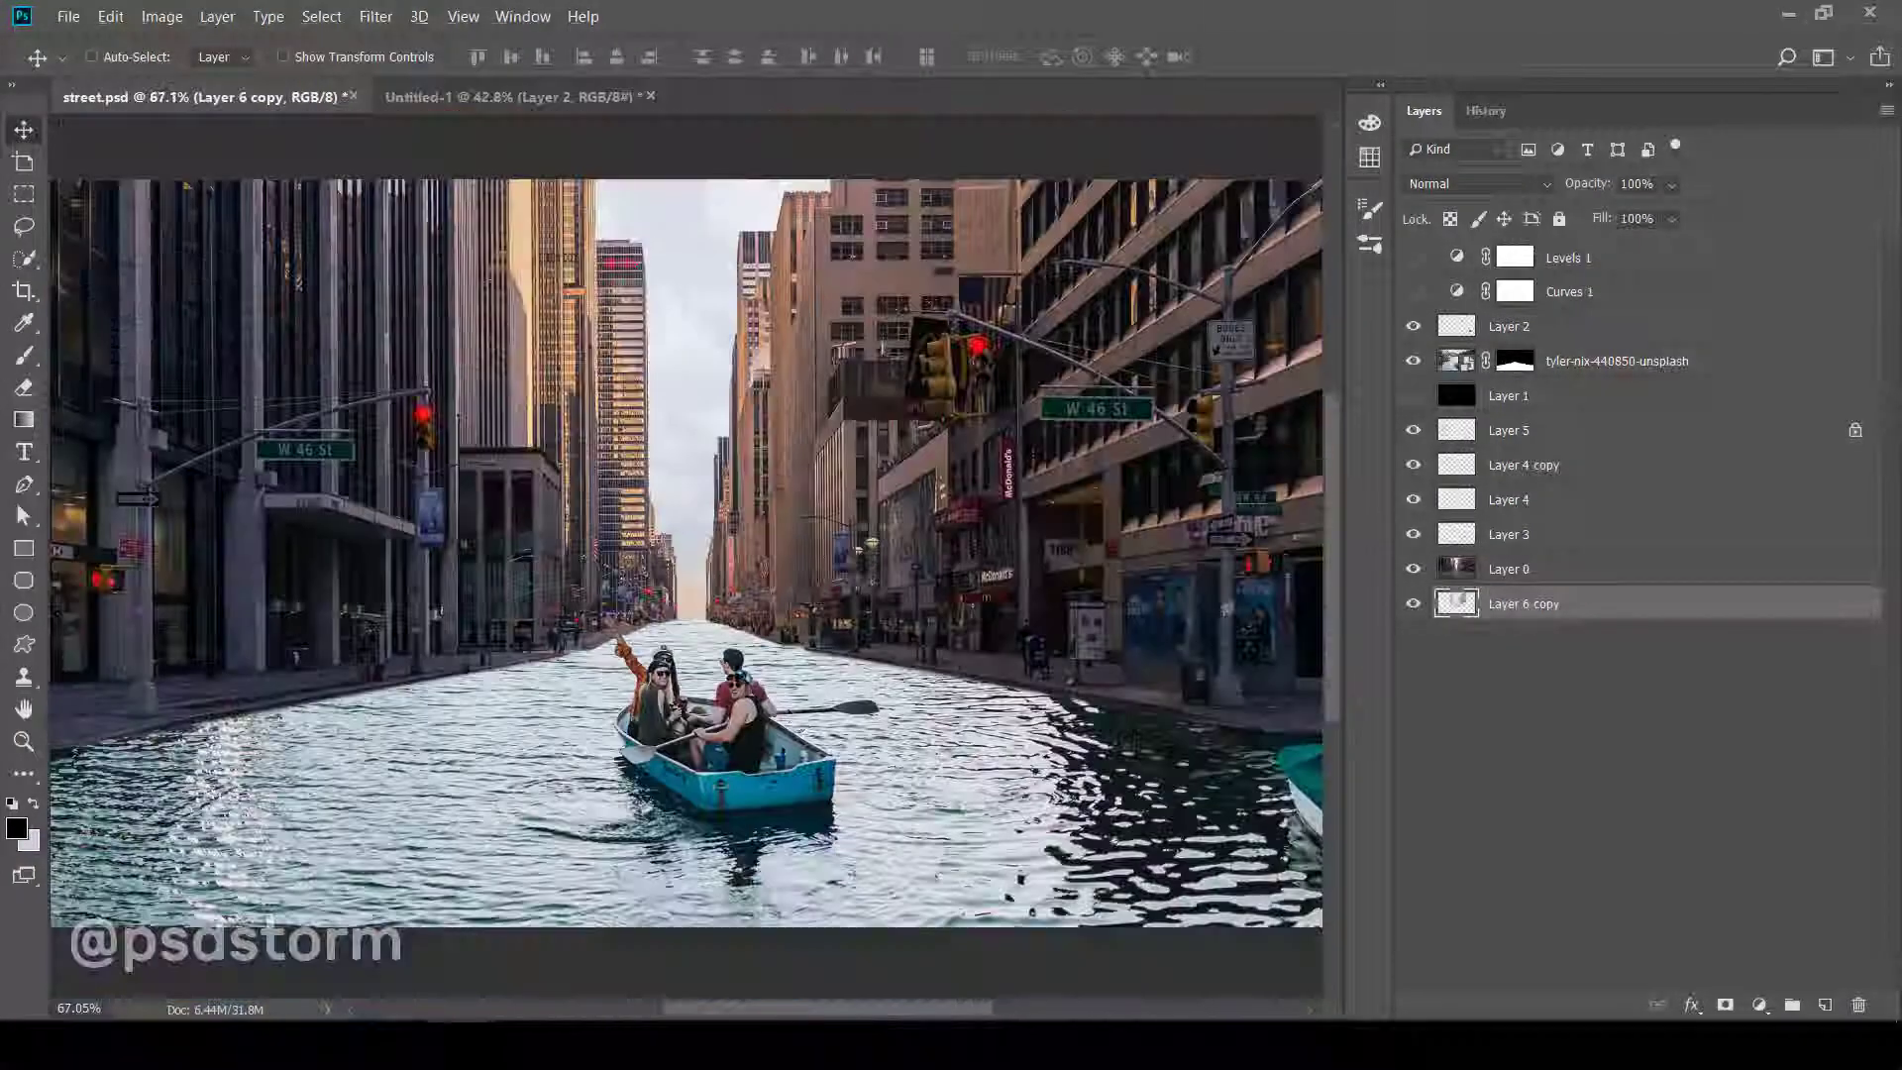
scroll(693, 604, "up", 3, "alt")
scroll(673, 585, "up", 3, "alt")
scroll(658, 564, "up", 2, "alt")
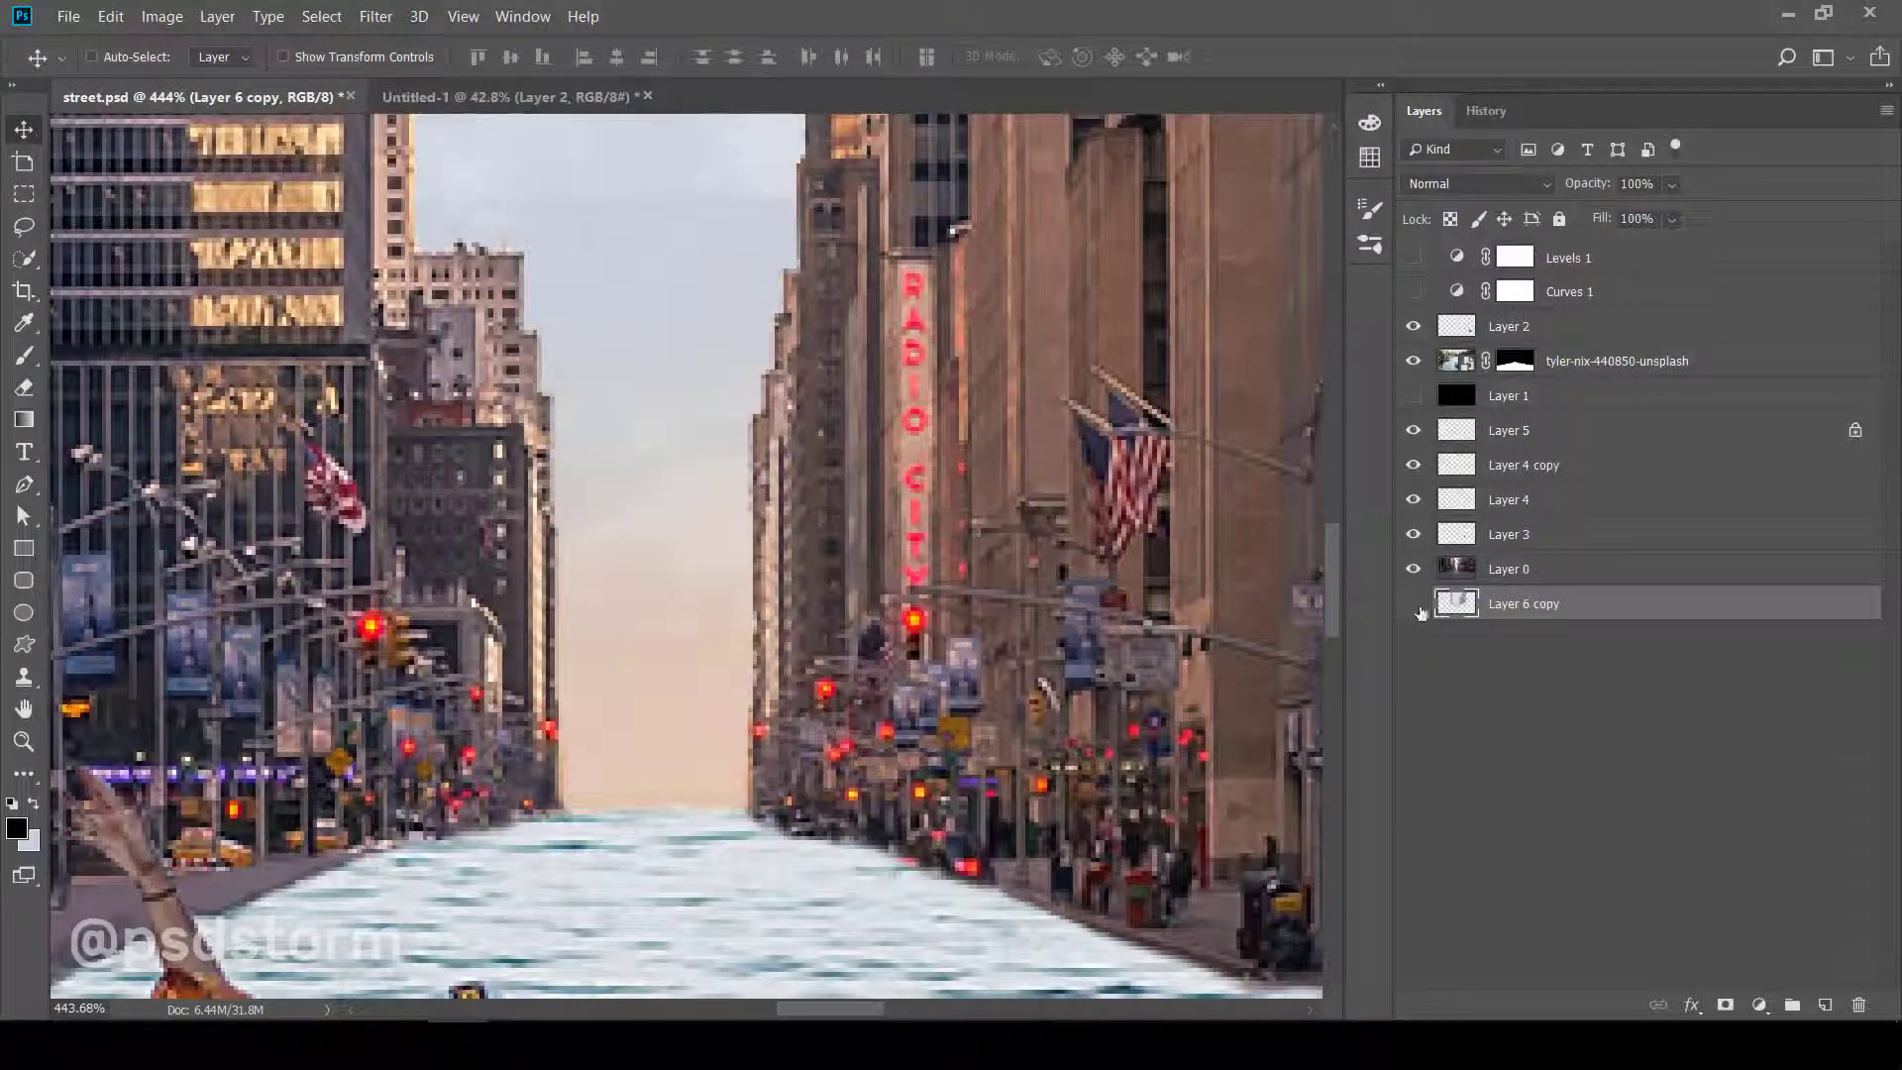
scroll(630, 682, "up", 2, "alt")
scroll(675, 705, "down", 2, "alt")
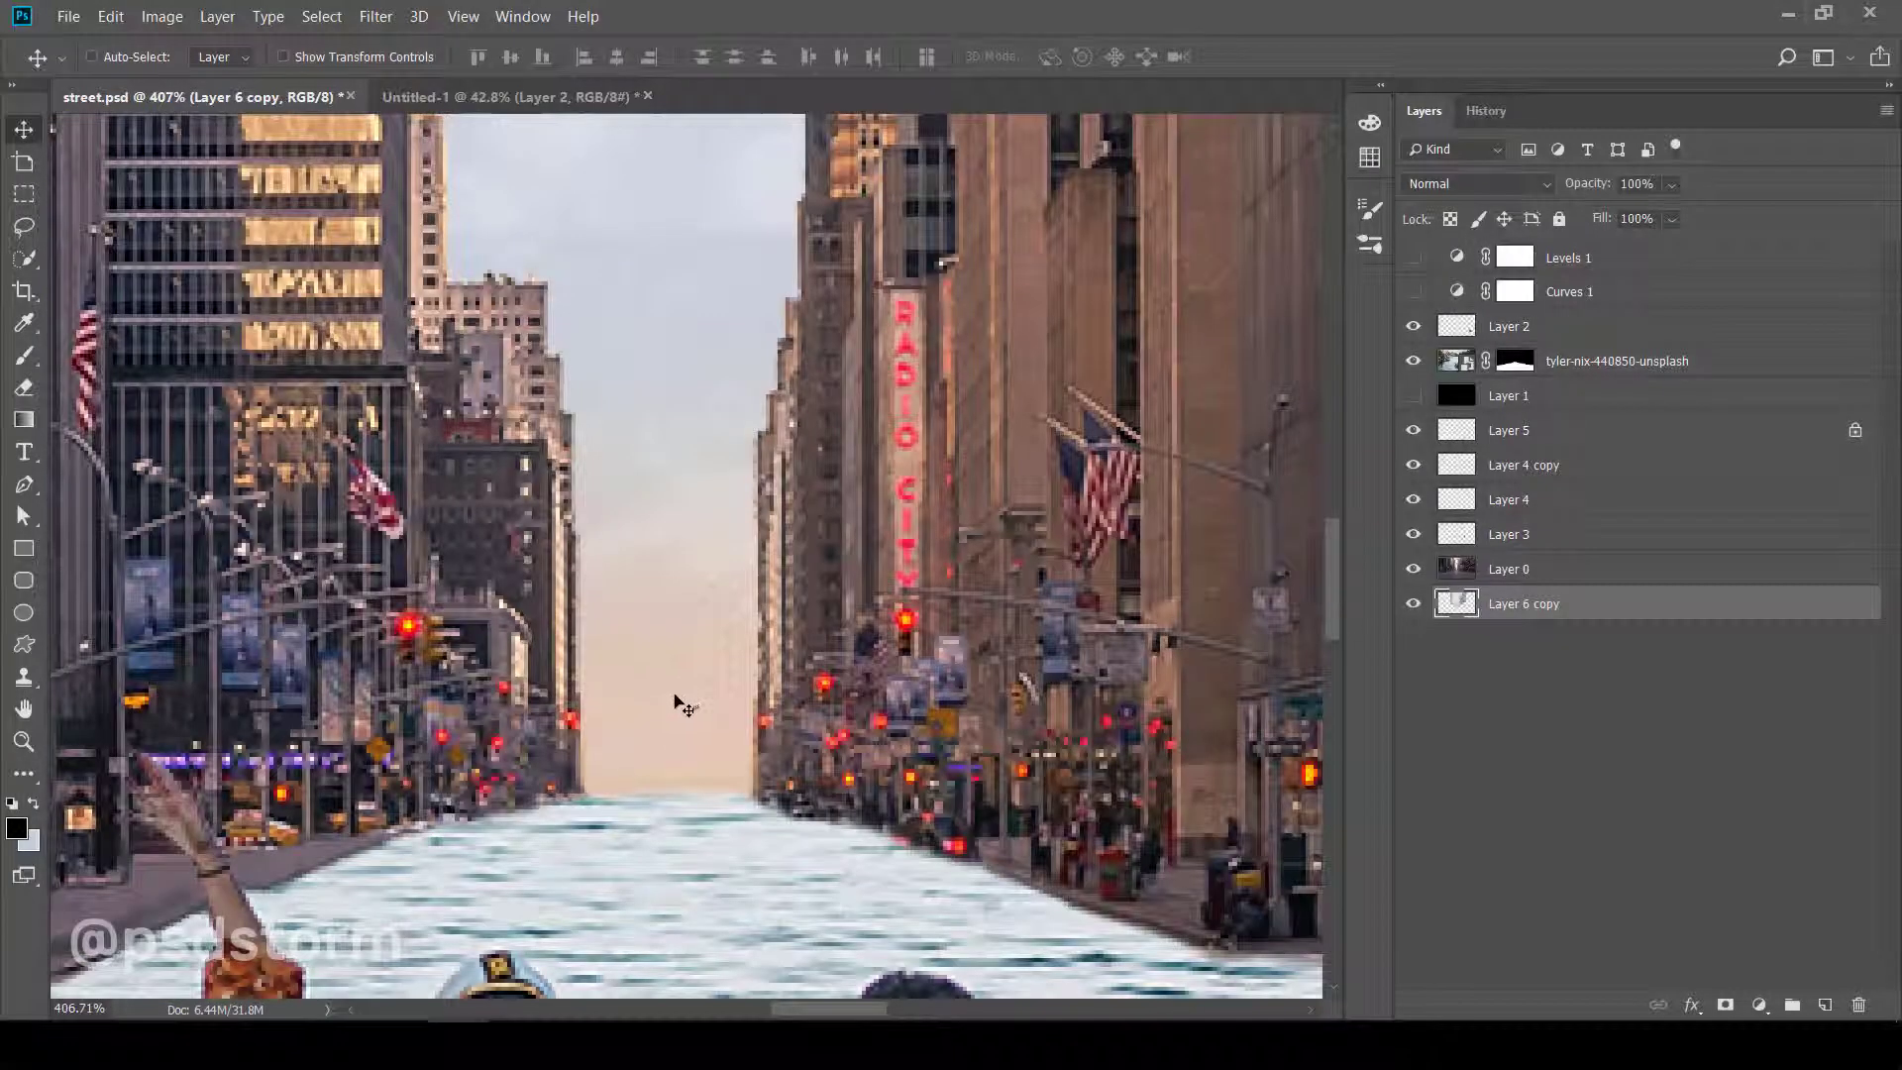
scroll(666, 684, "up", 1, "alt")
key("b")
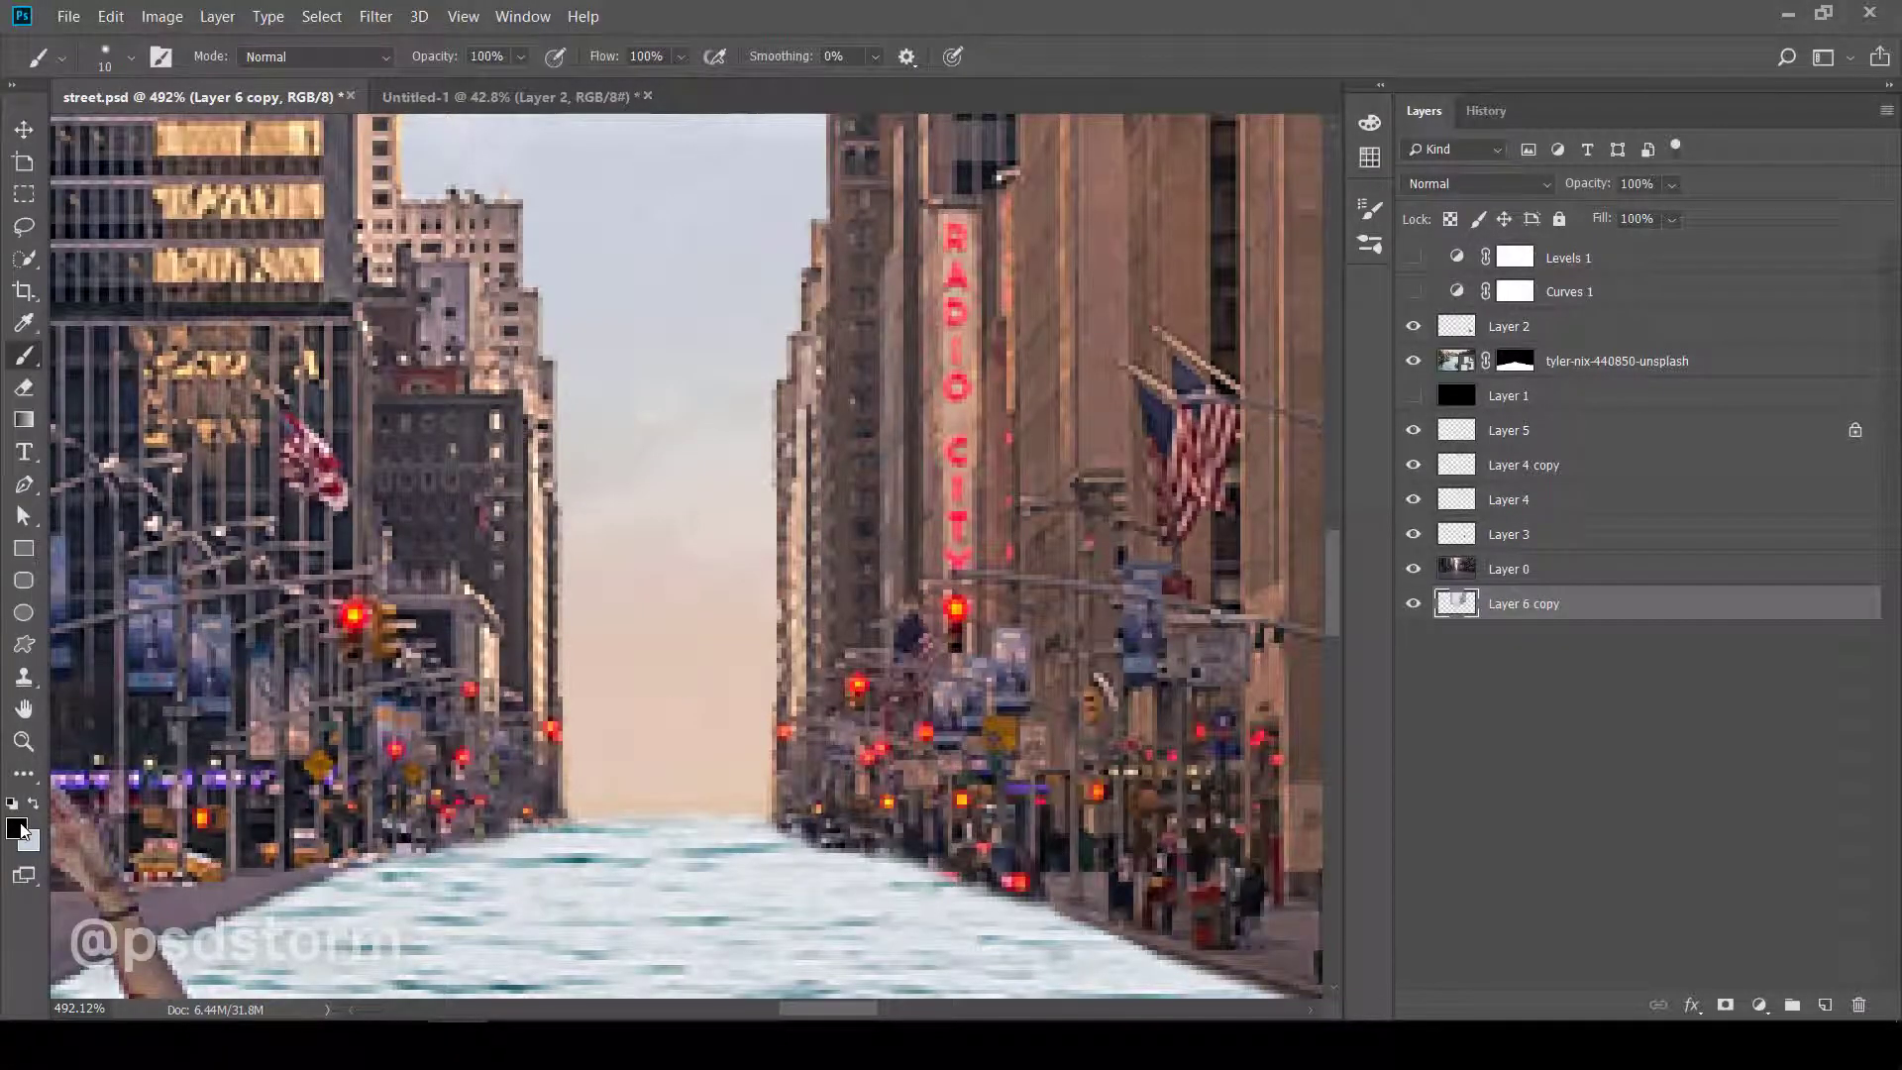
key("x")
- Sample the pale sky colour and paint it at 30% opacity over the horizon haze
left_click(16, 828)
left_click(652, 587)
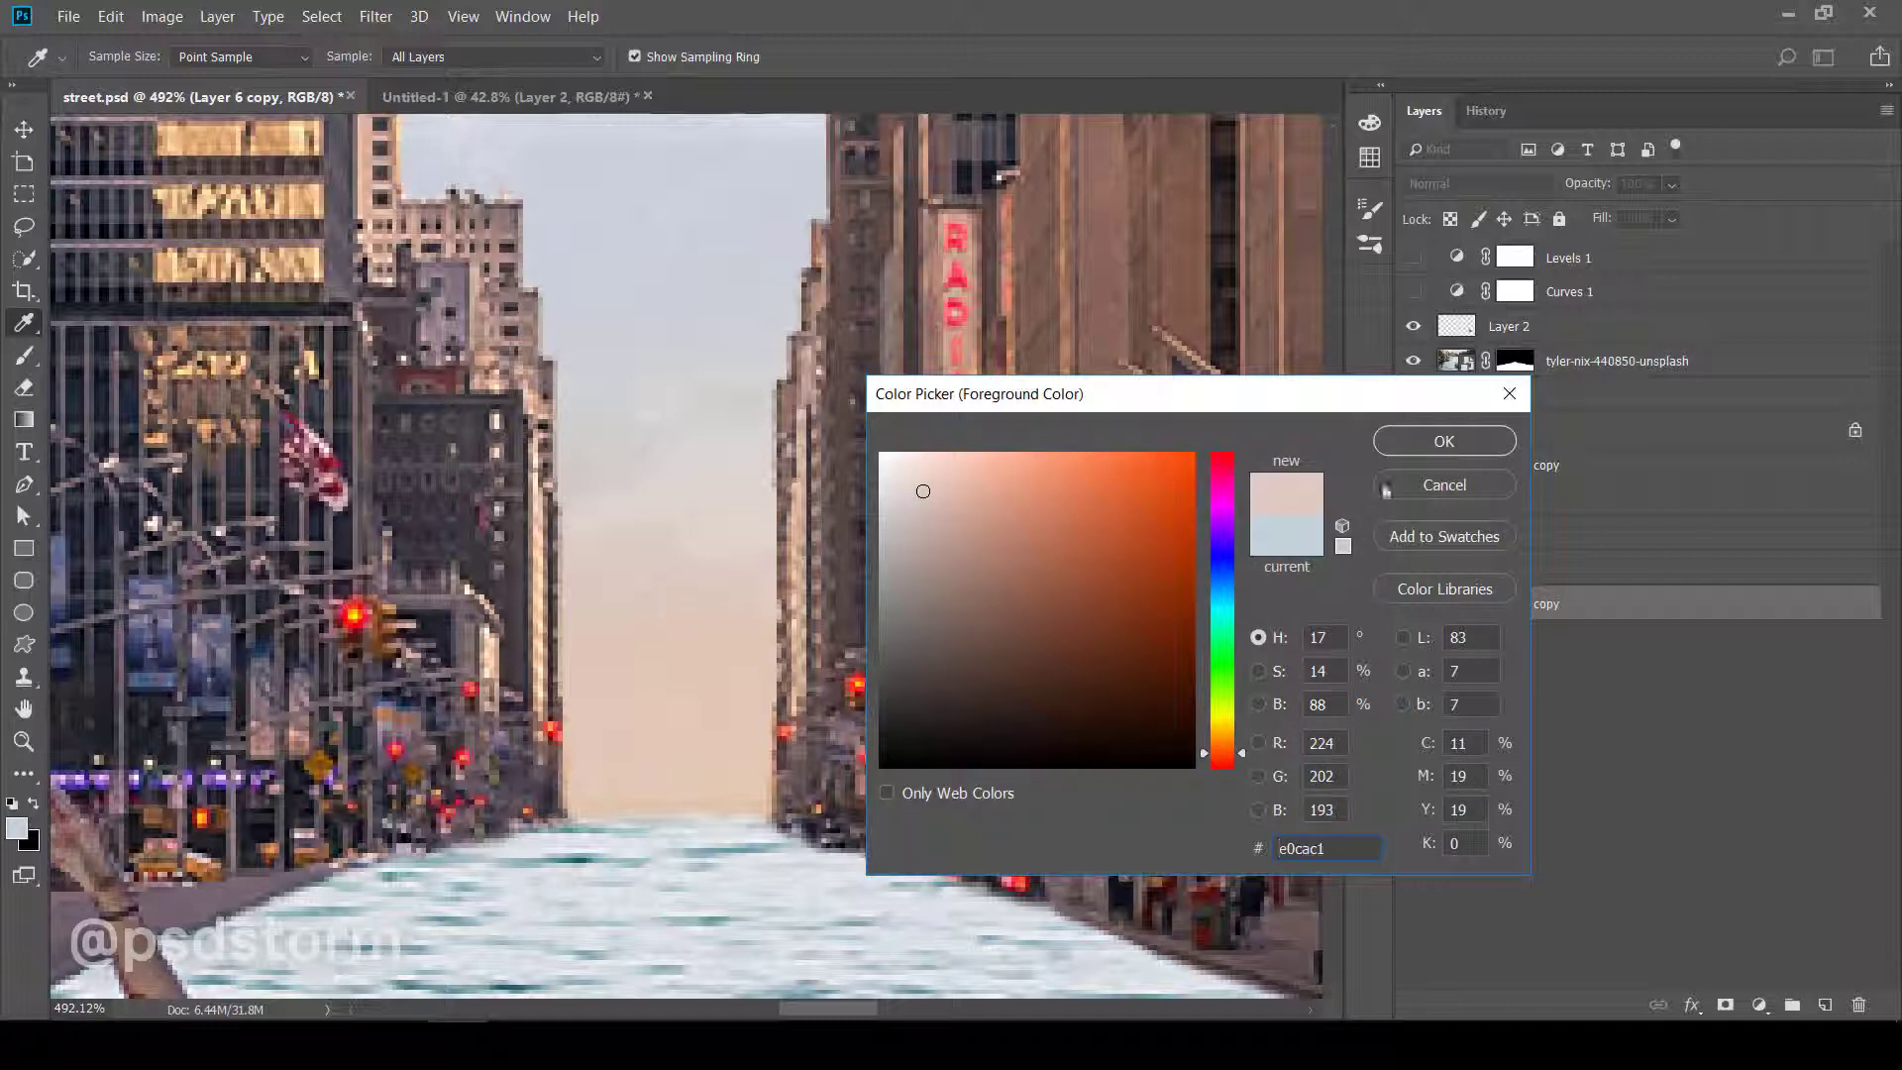
left_click(1444, 440)
left_click_drag(909, 515, 680, 628)
- Add 1% monochromatic noise to Layer 6 copy
left_click(375, 16)
mouse_move(394, 347)
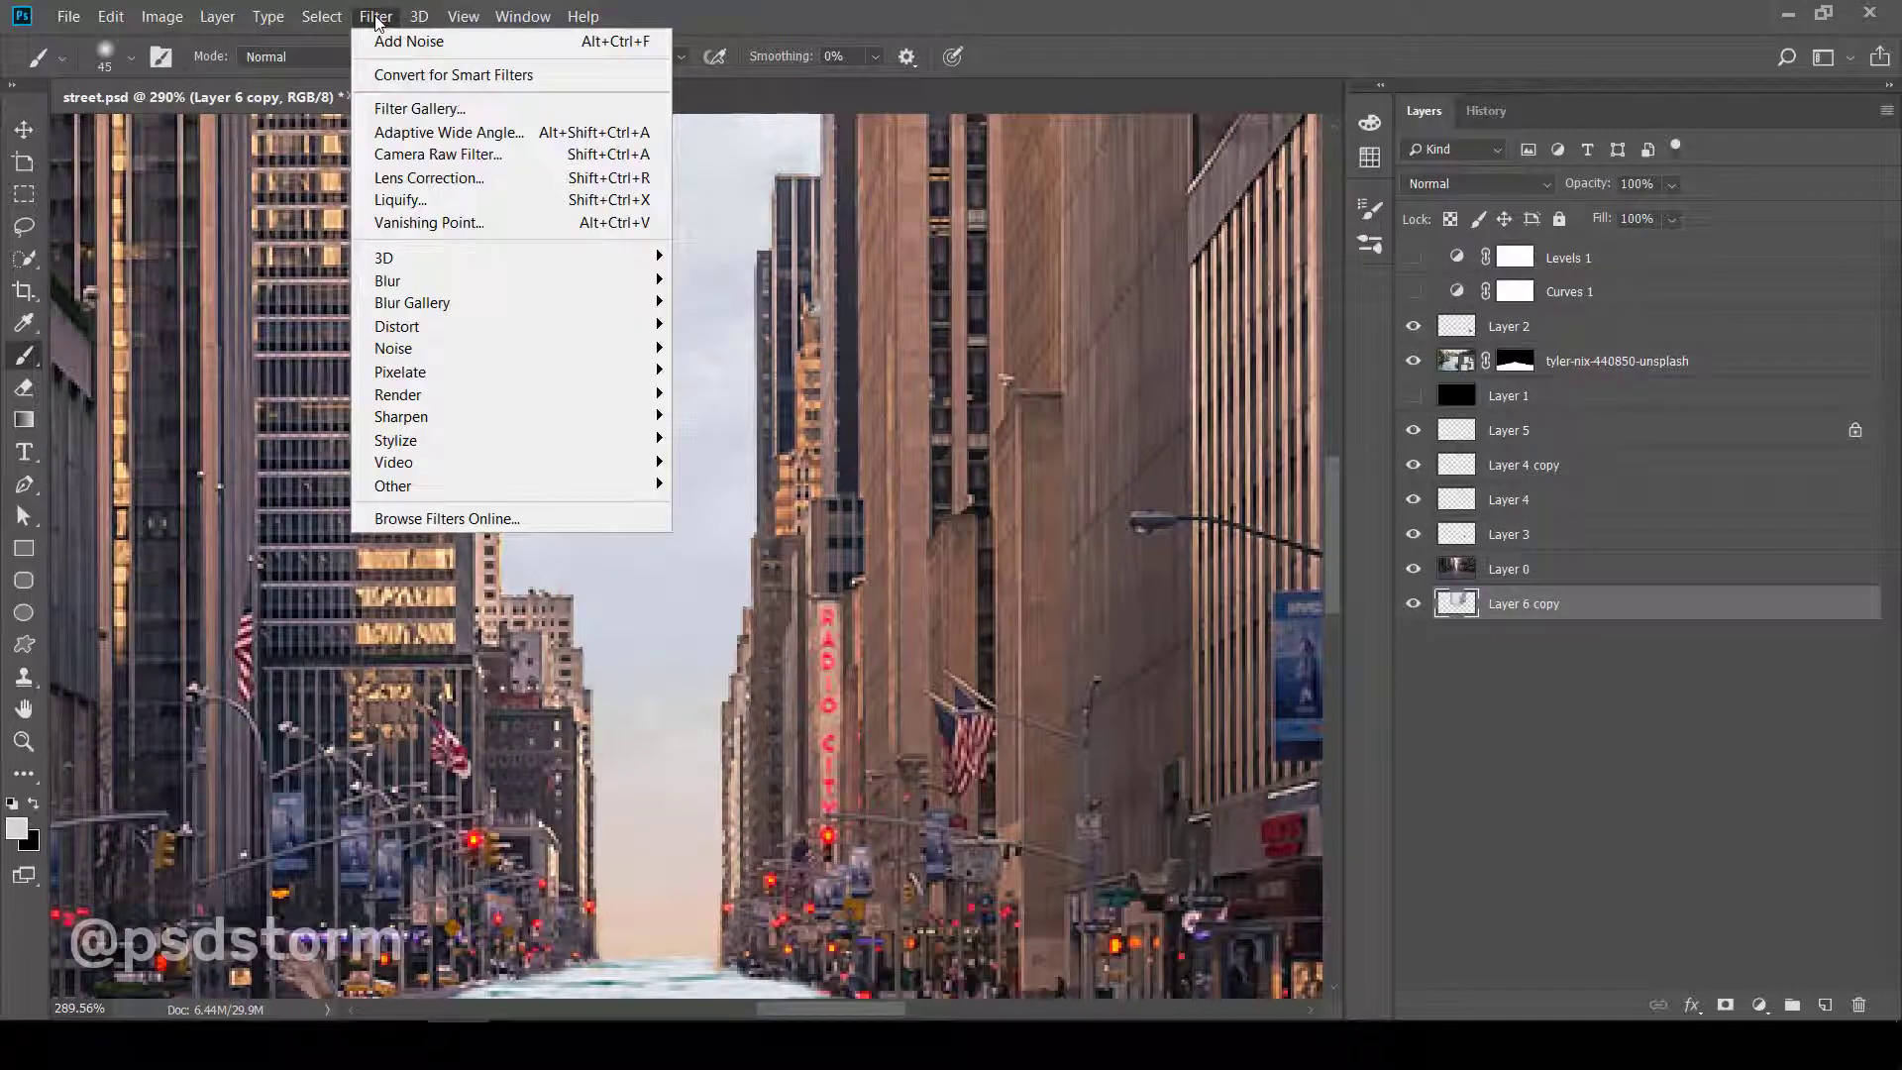
left_click(719, 357)
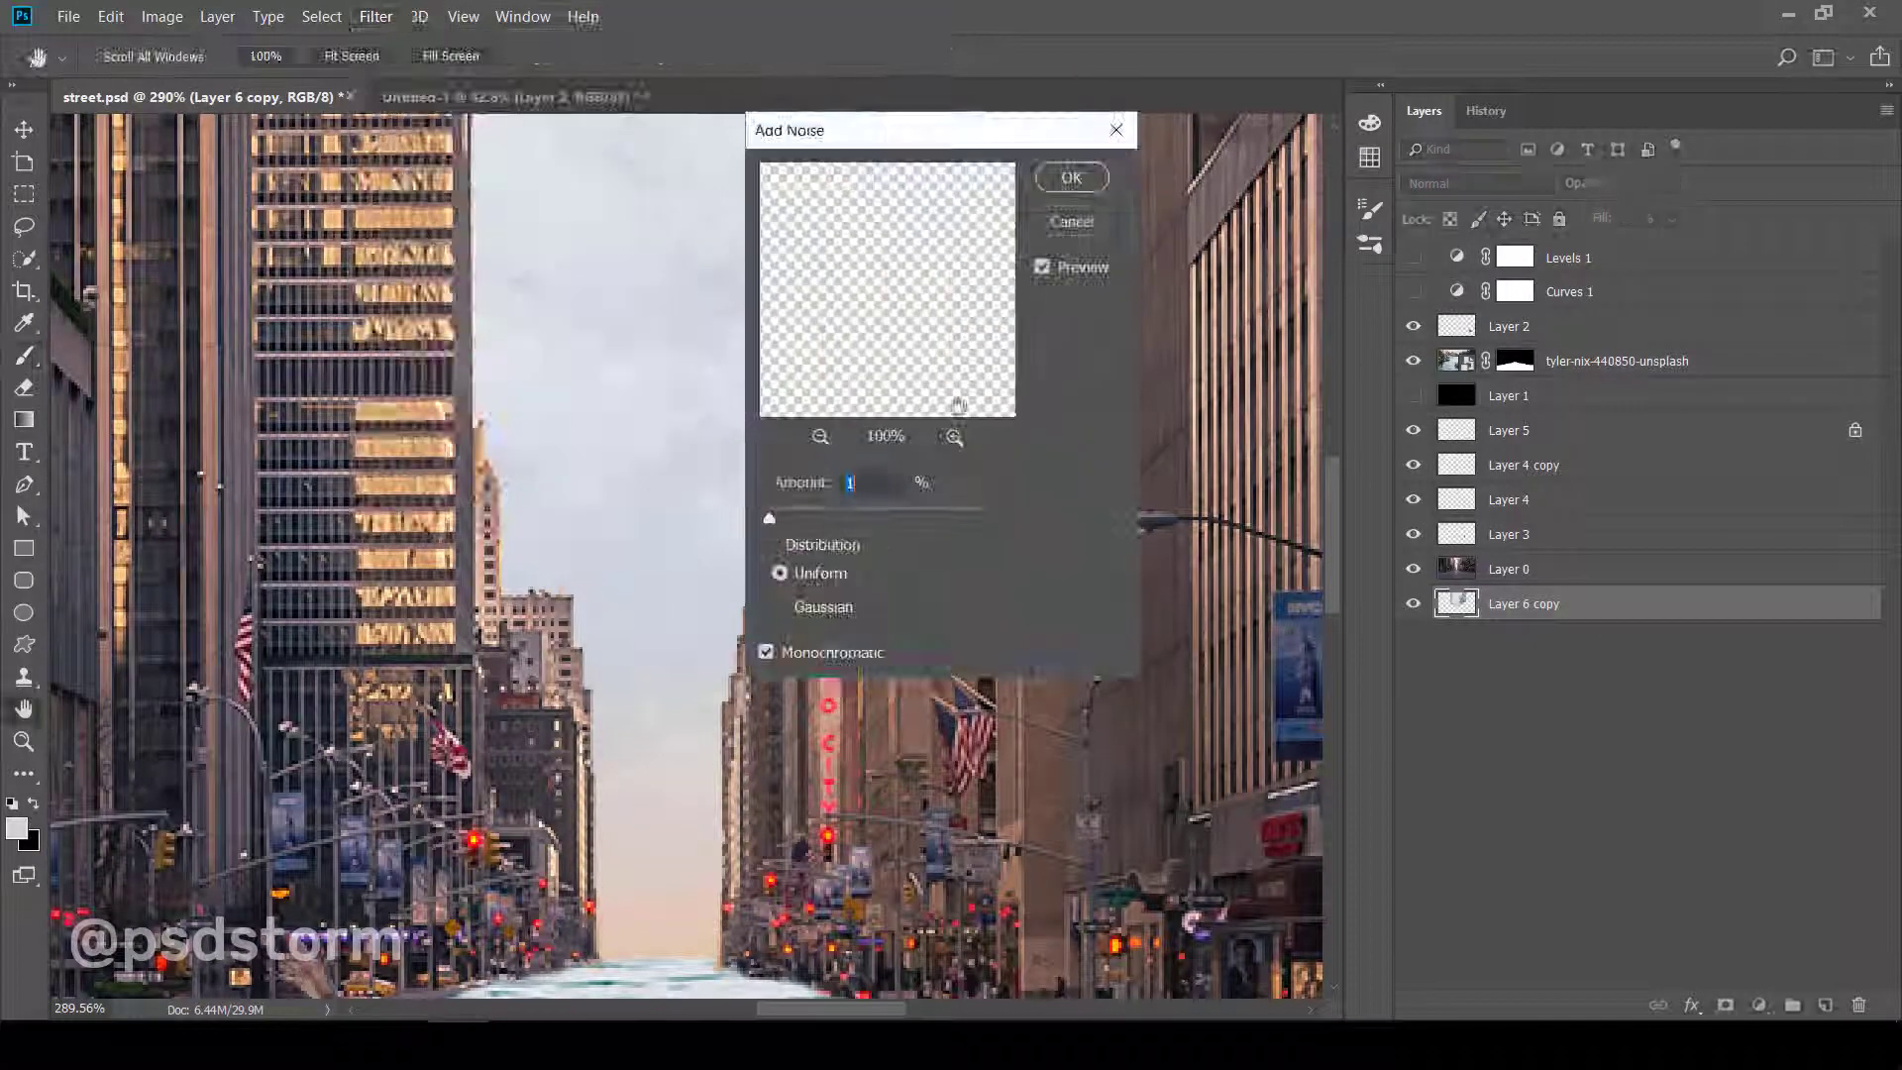
key("Return")
scroll(766, 609, "down", 5)
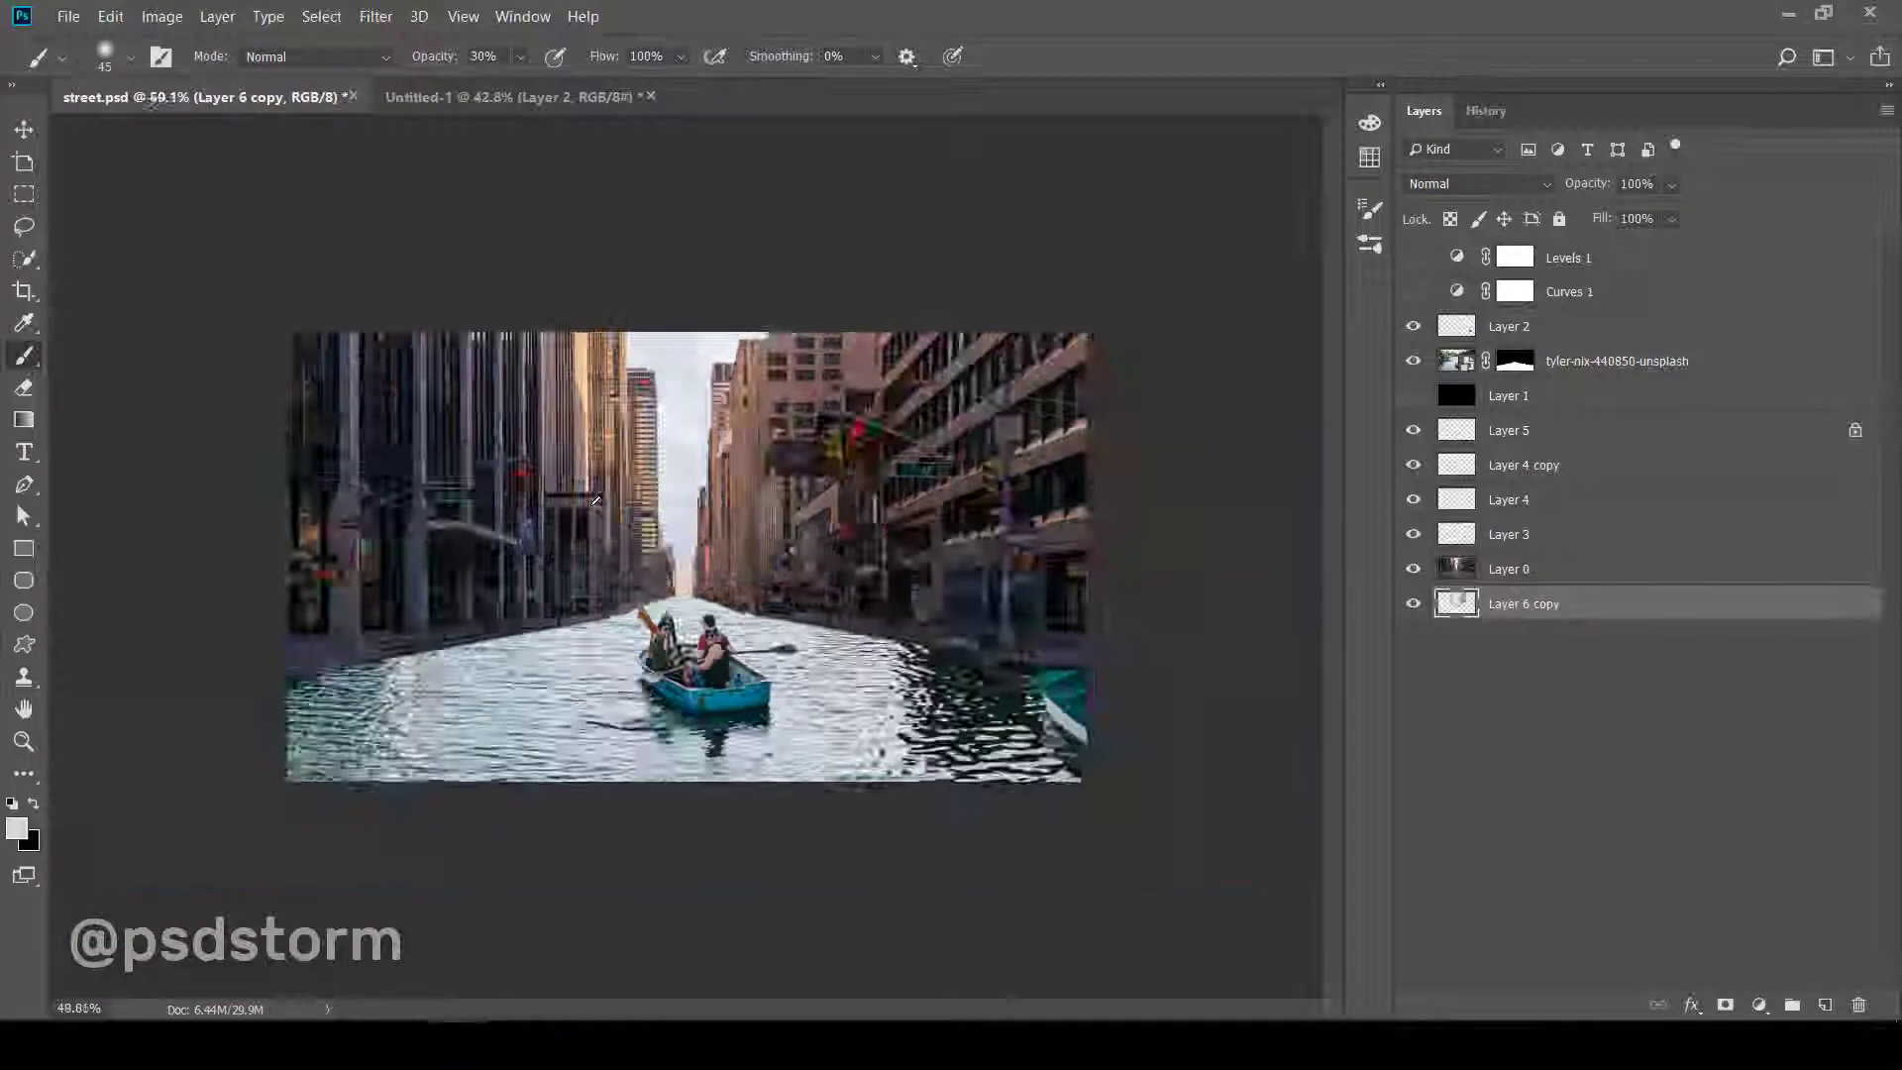
- Save the file and turn Curves 1 back on, showing its 60% opacity properties
key("ctrl+s")
left_click(22, 132)
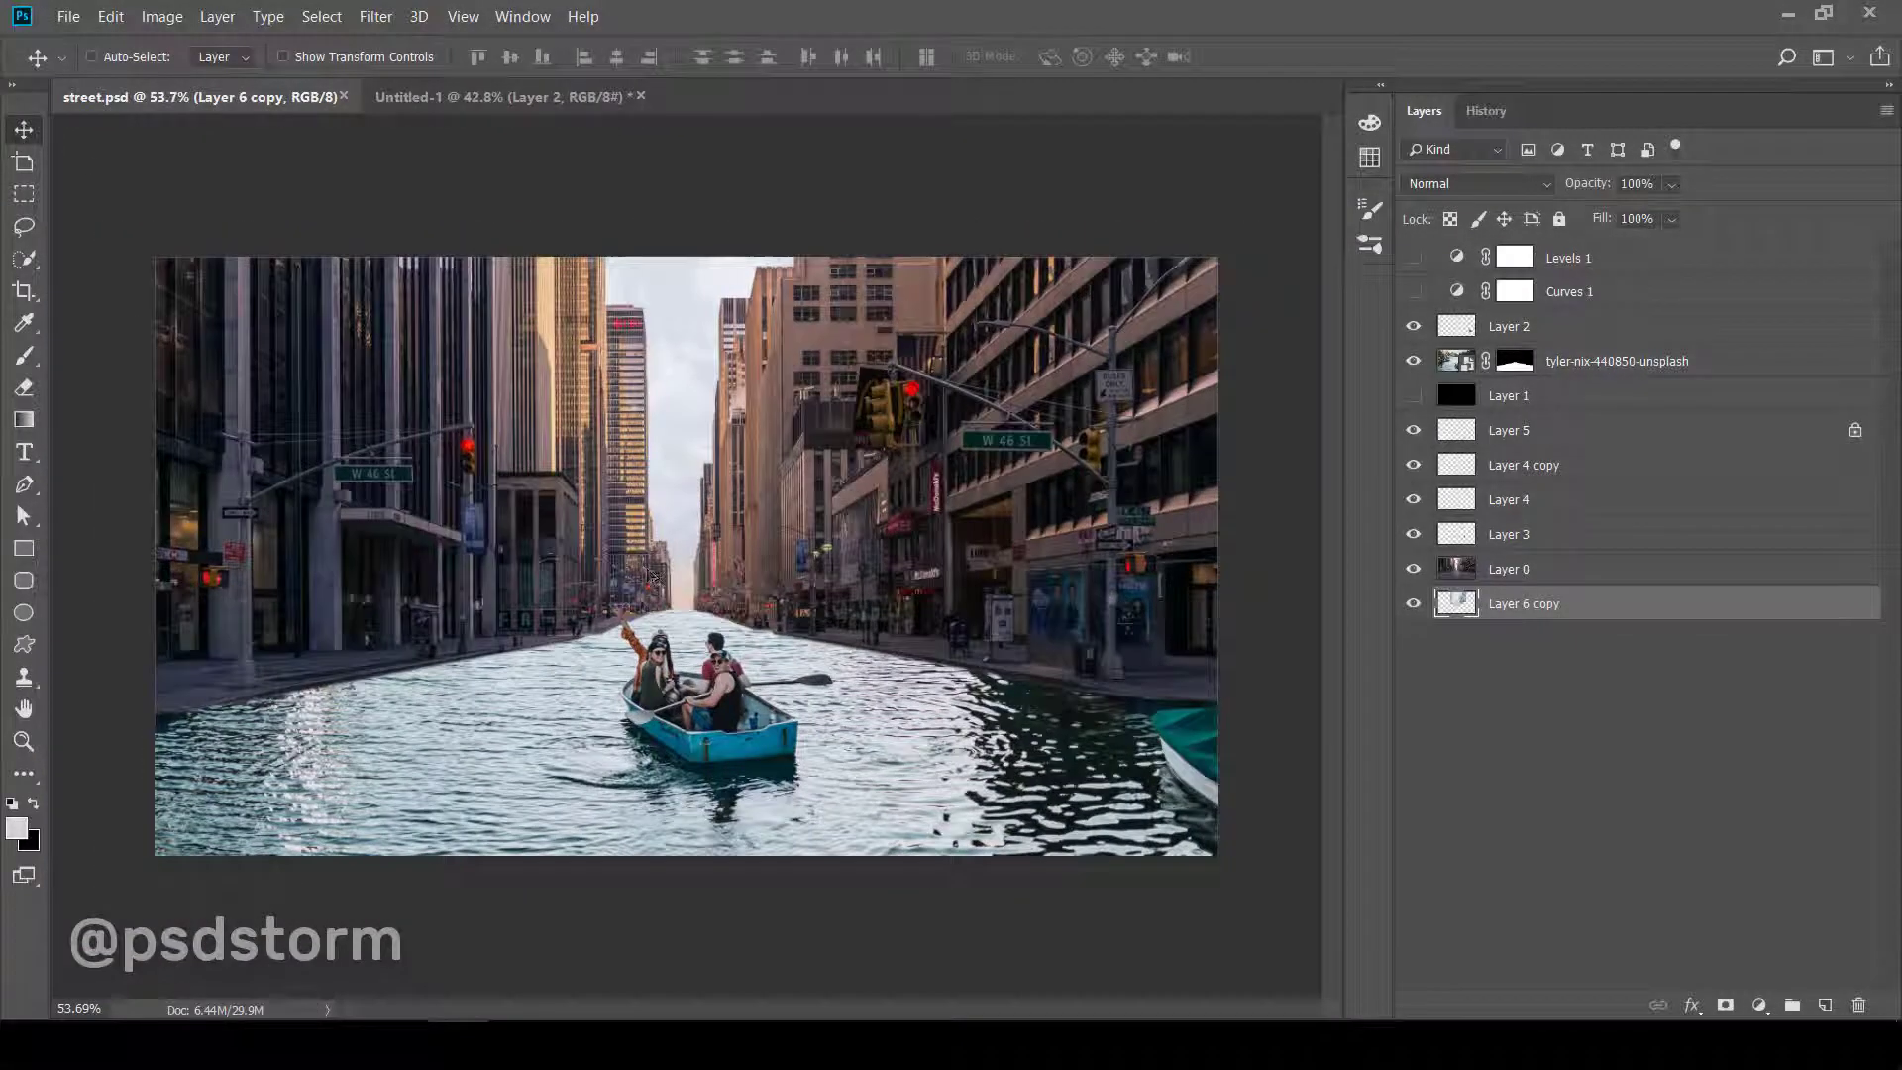
left_click(1414, 292)
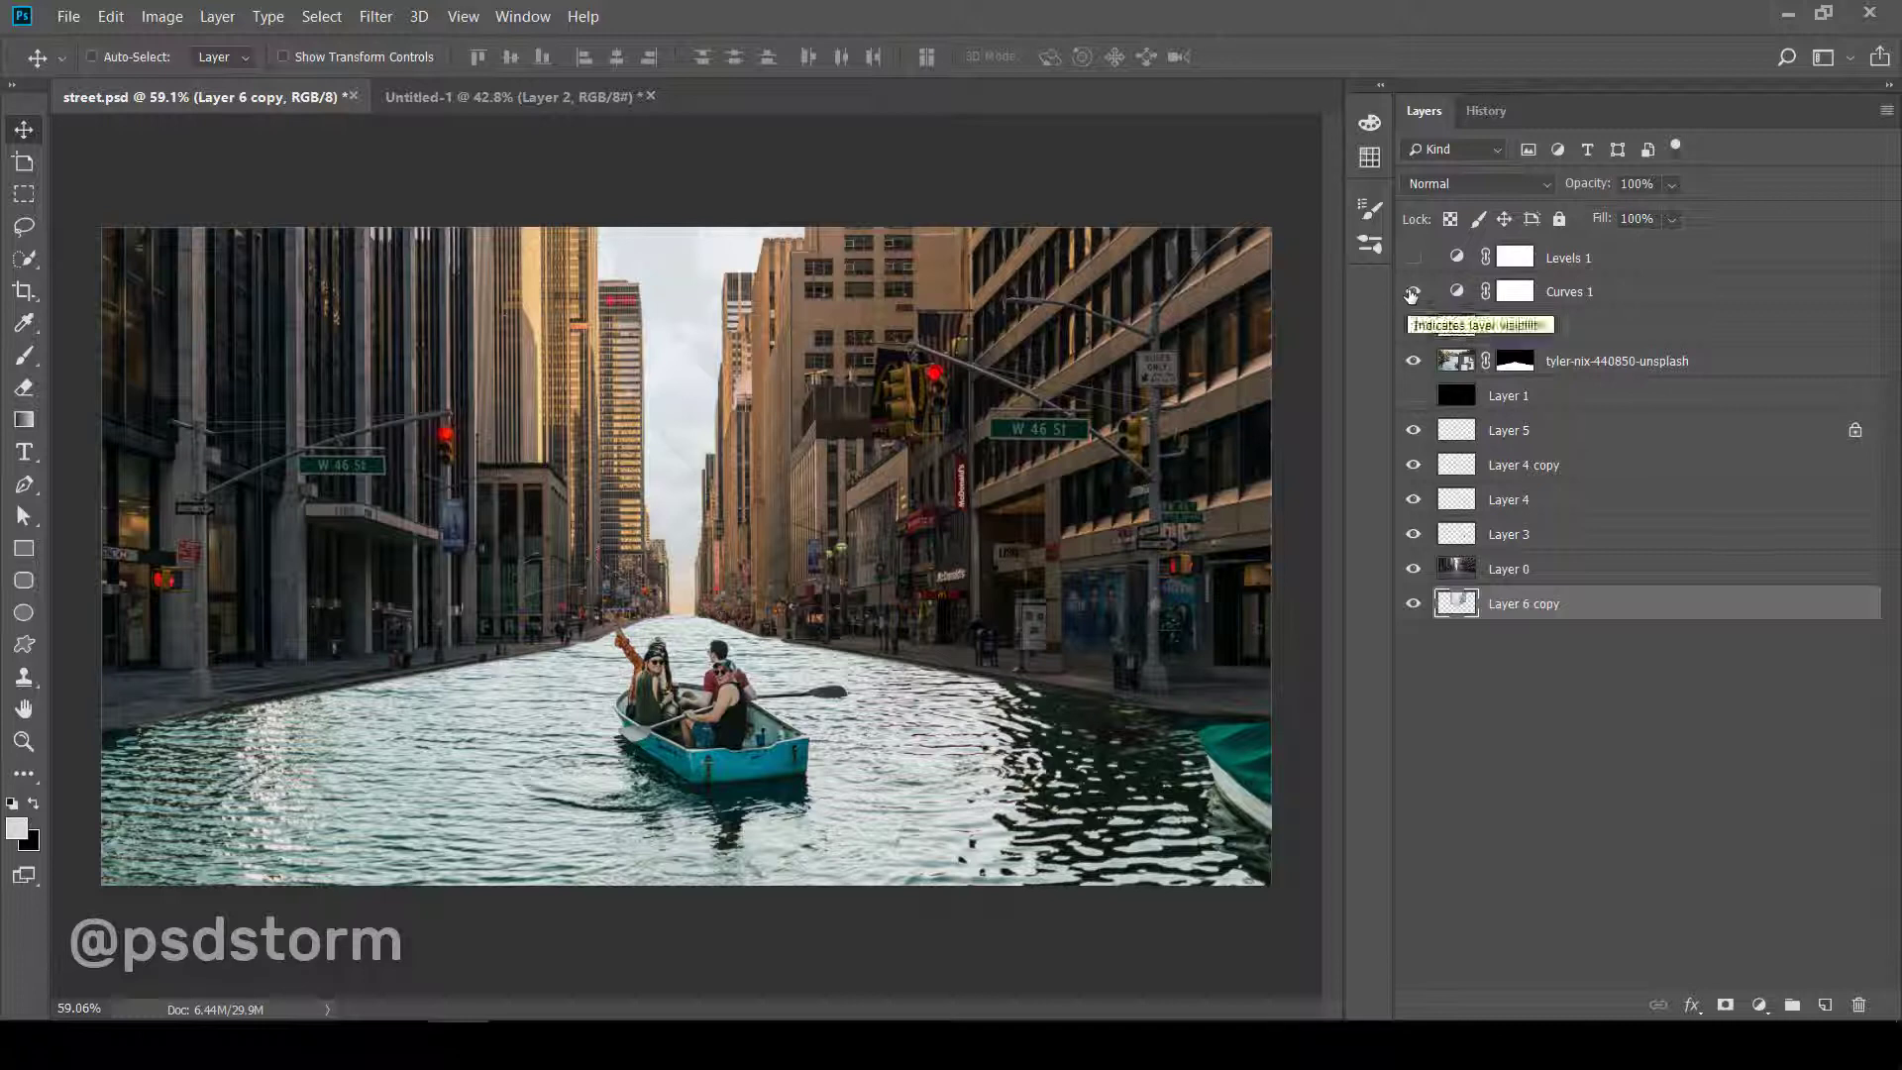
double_click(1457, 294)
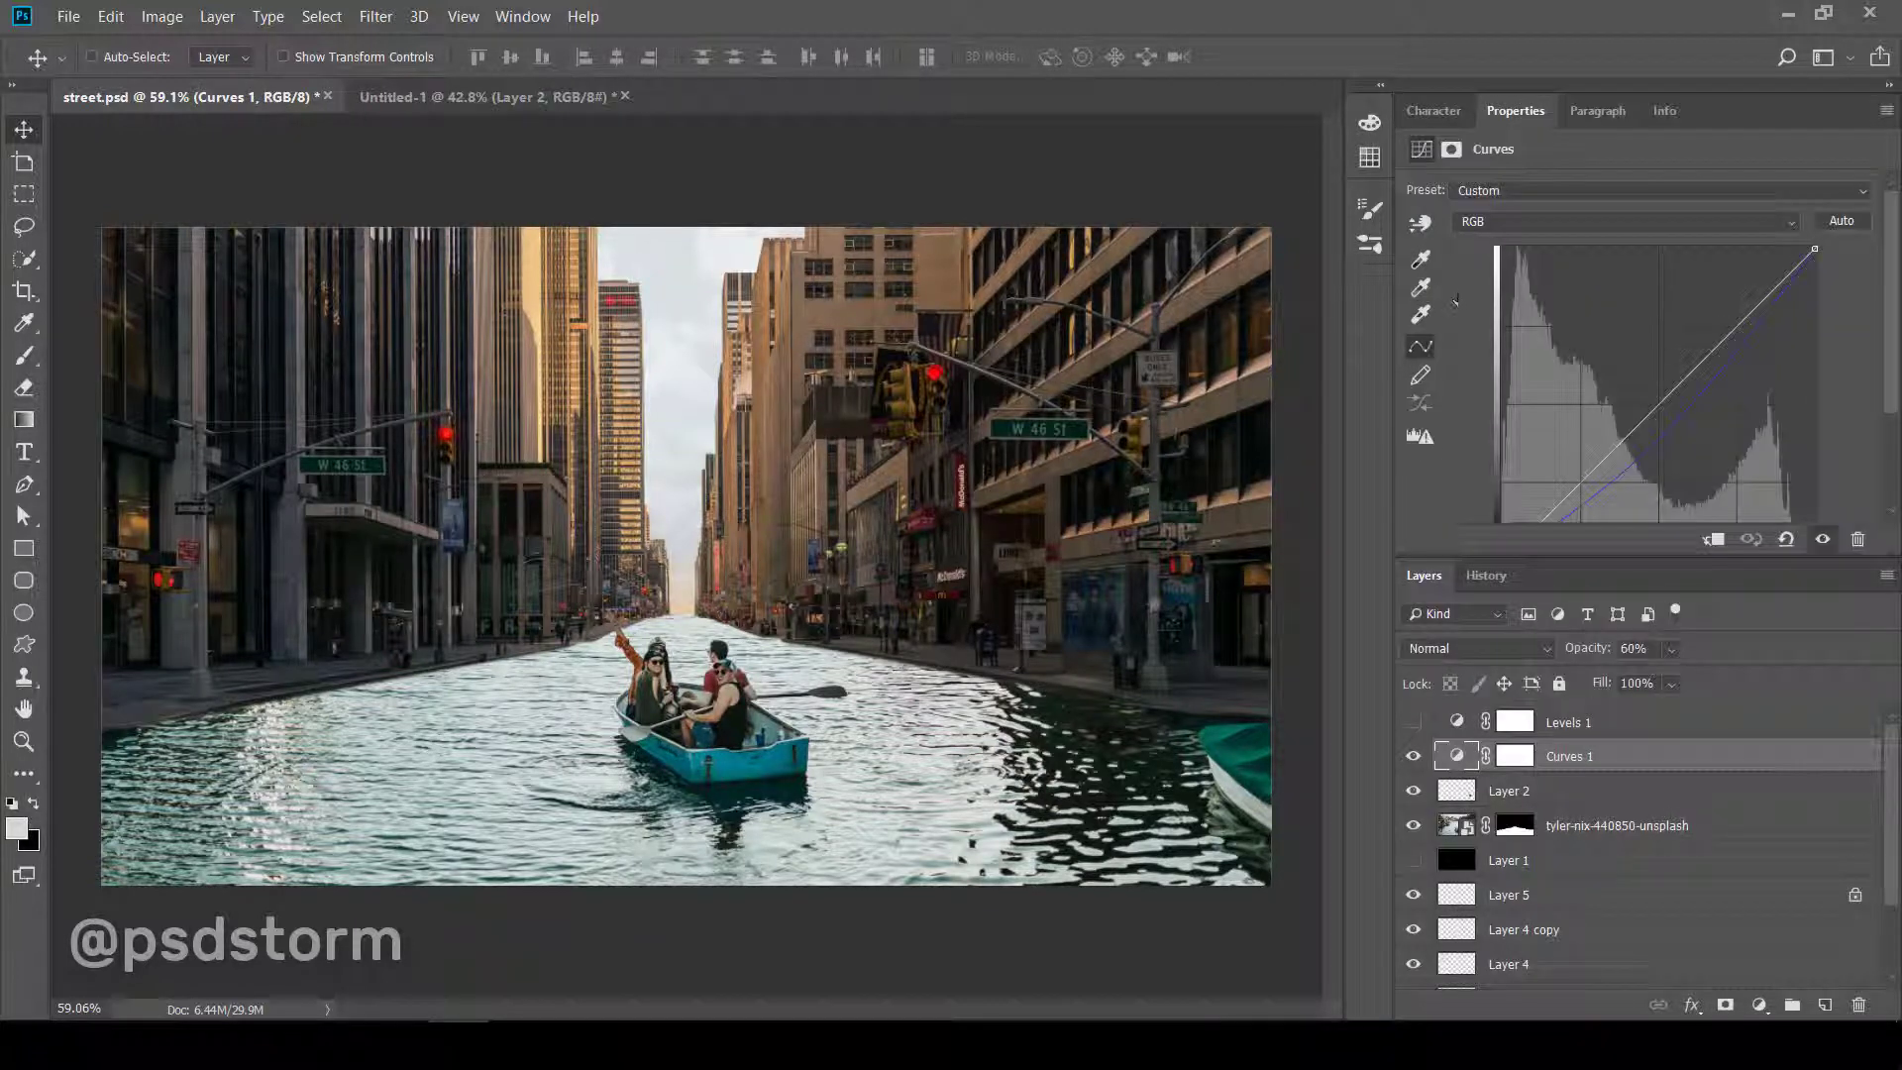
scroll(1893, 324, "down", 2)
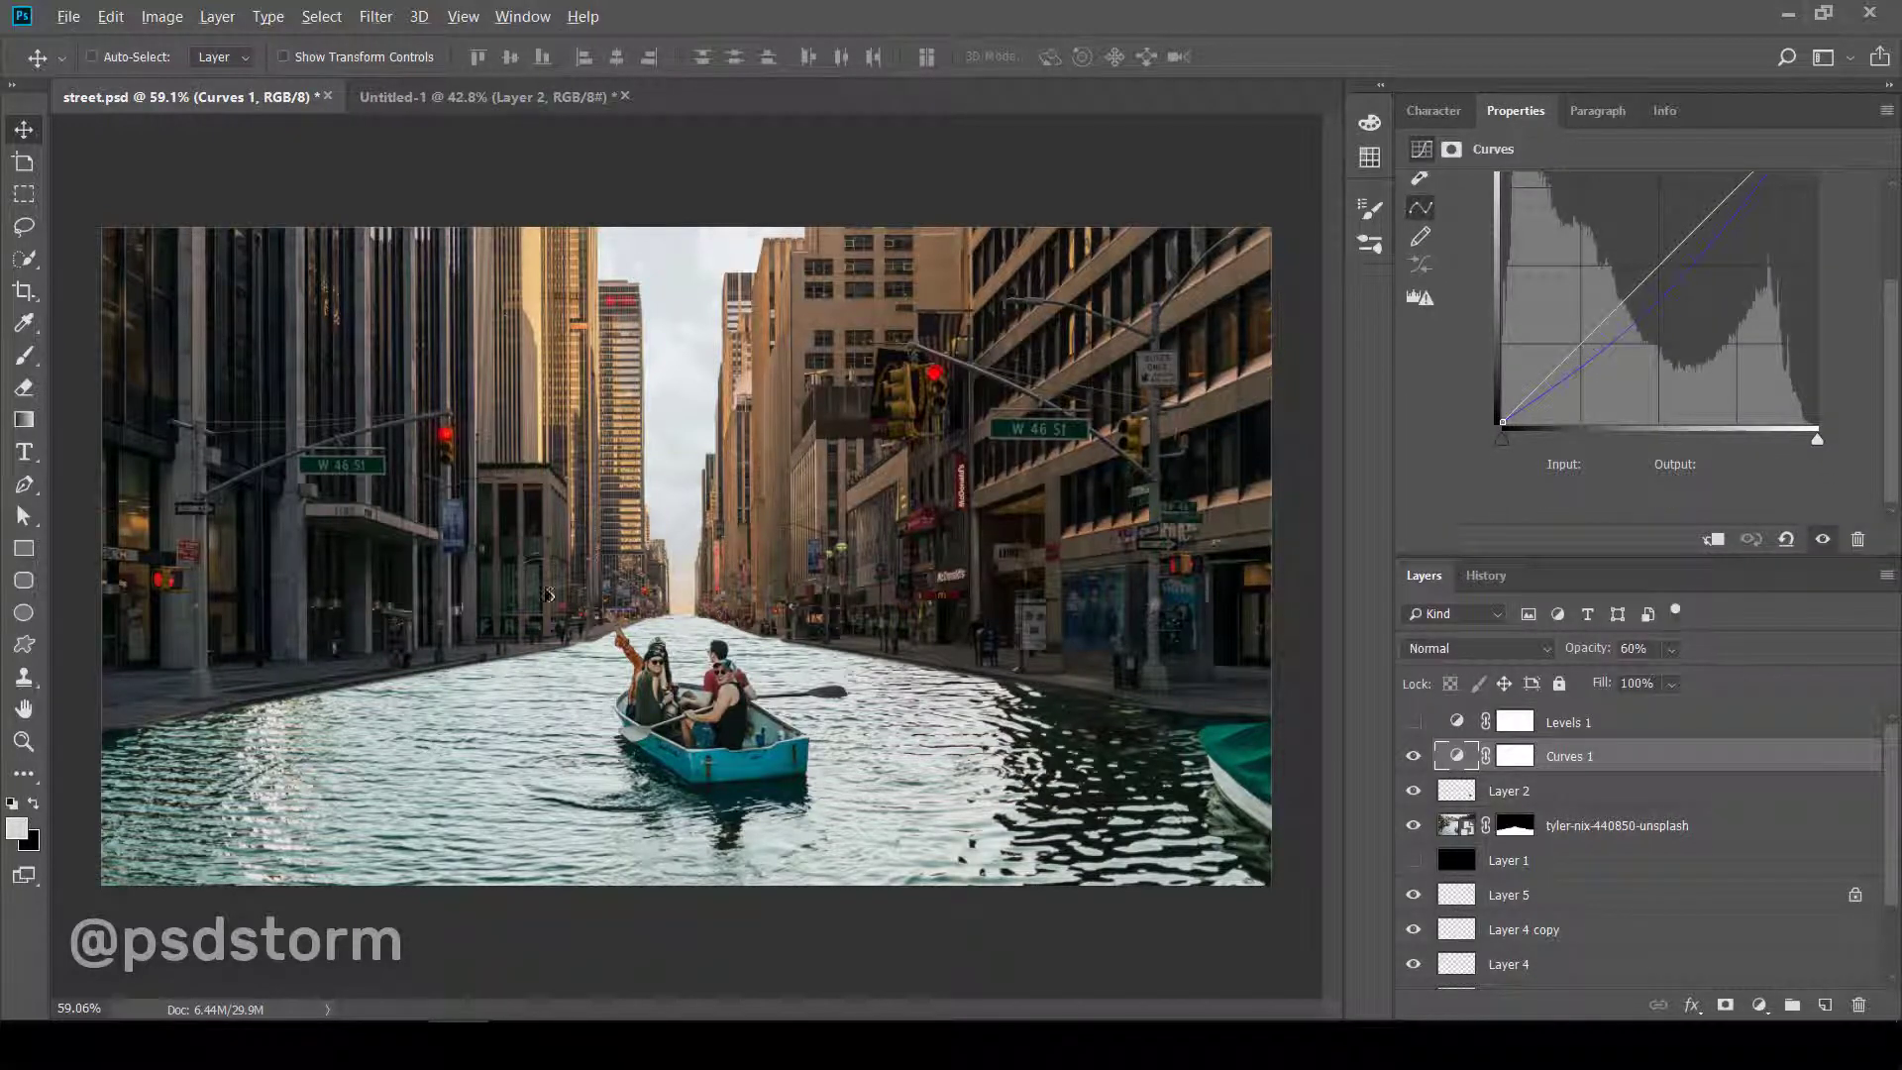
- Delete the unused Levels 1 adjustment layer
left_click(1414, 722)
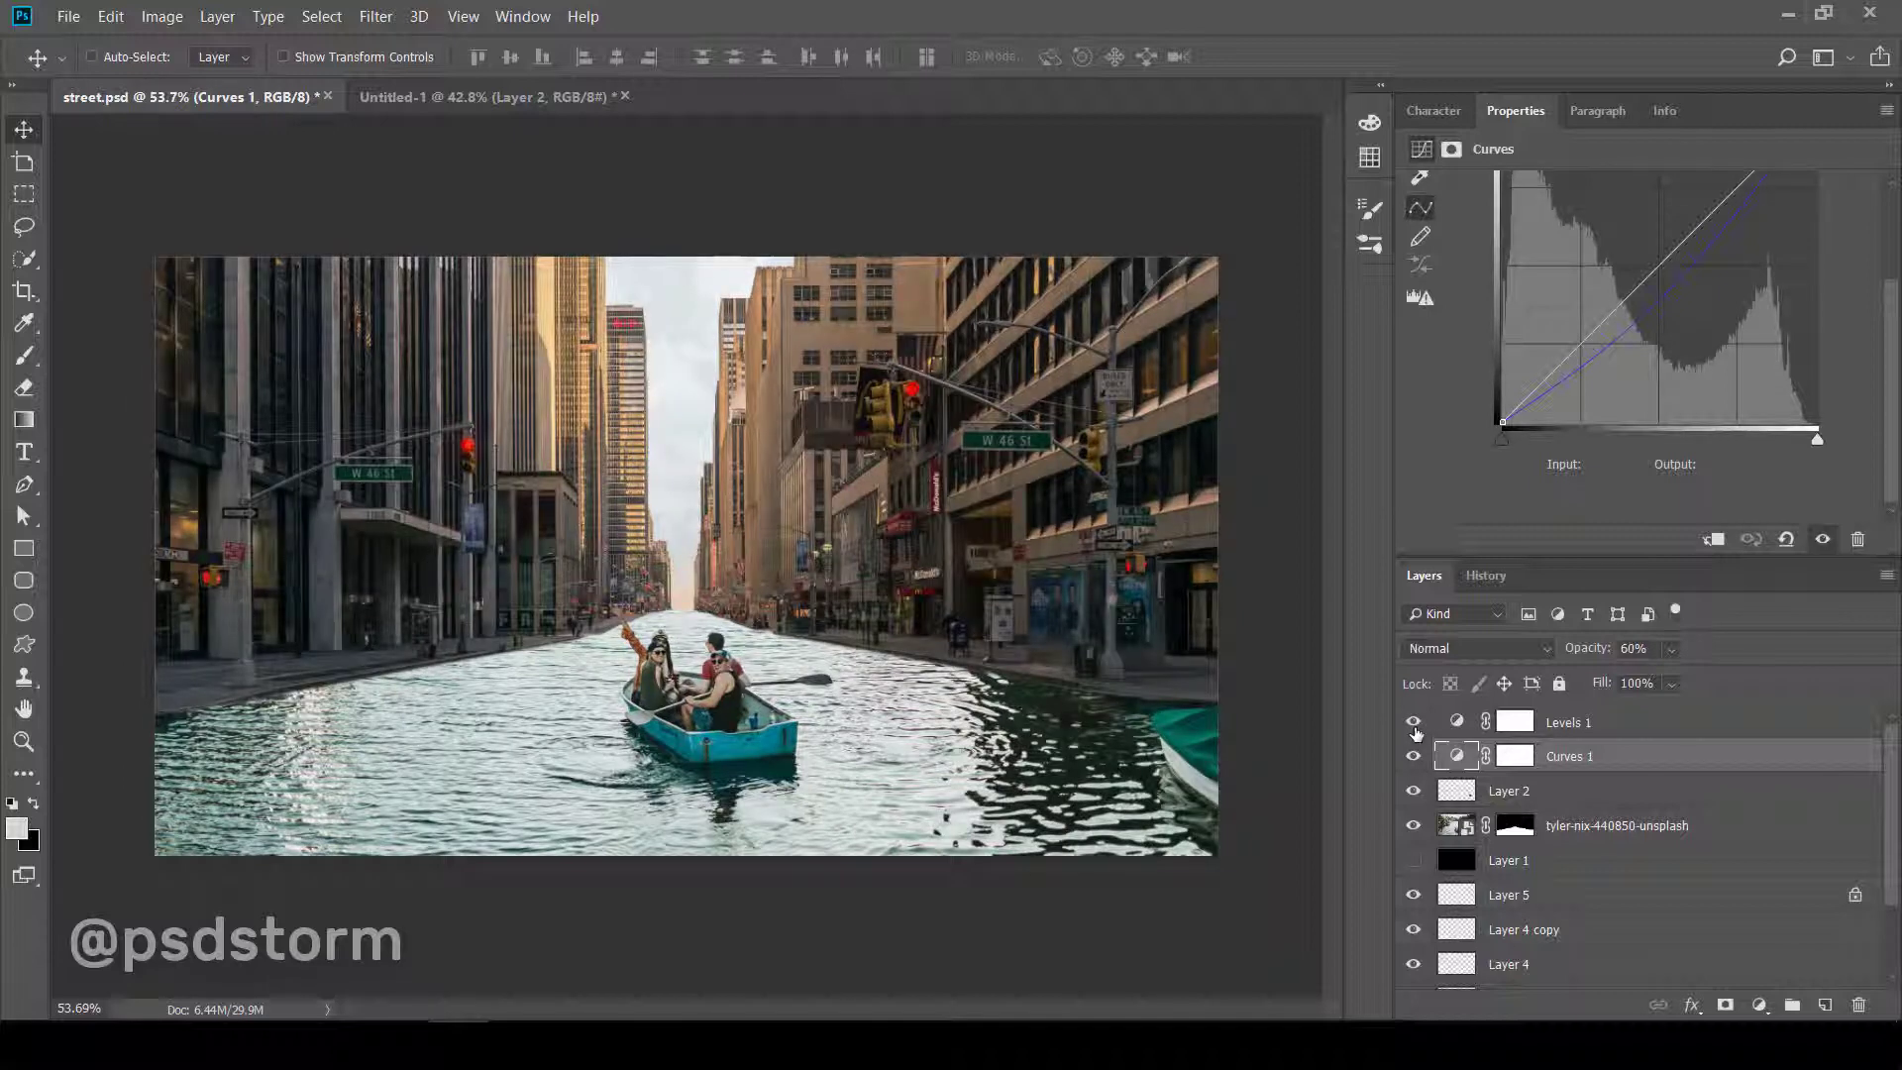
left_click(1591, 722)
key("Delete")
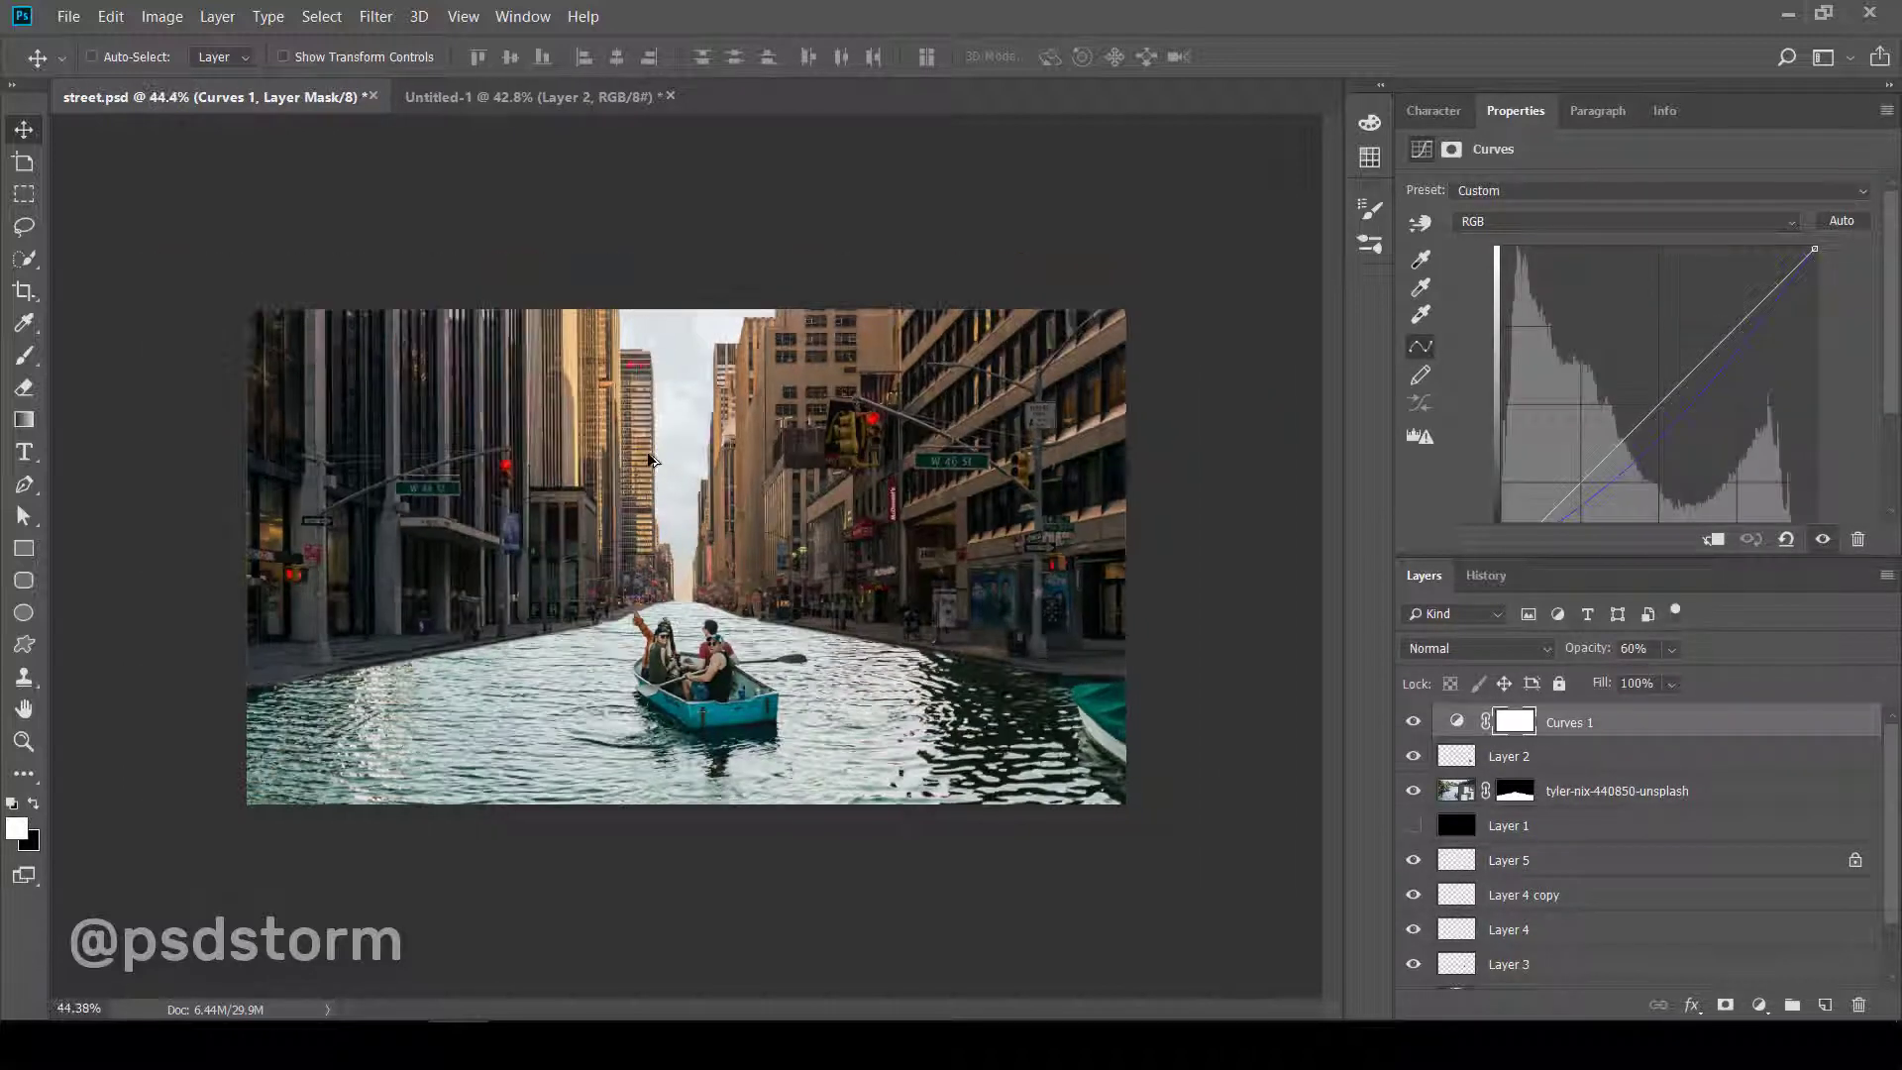